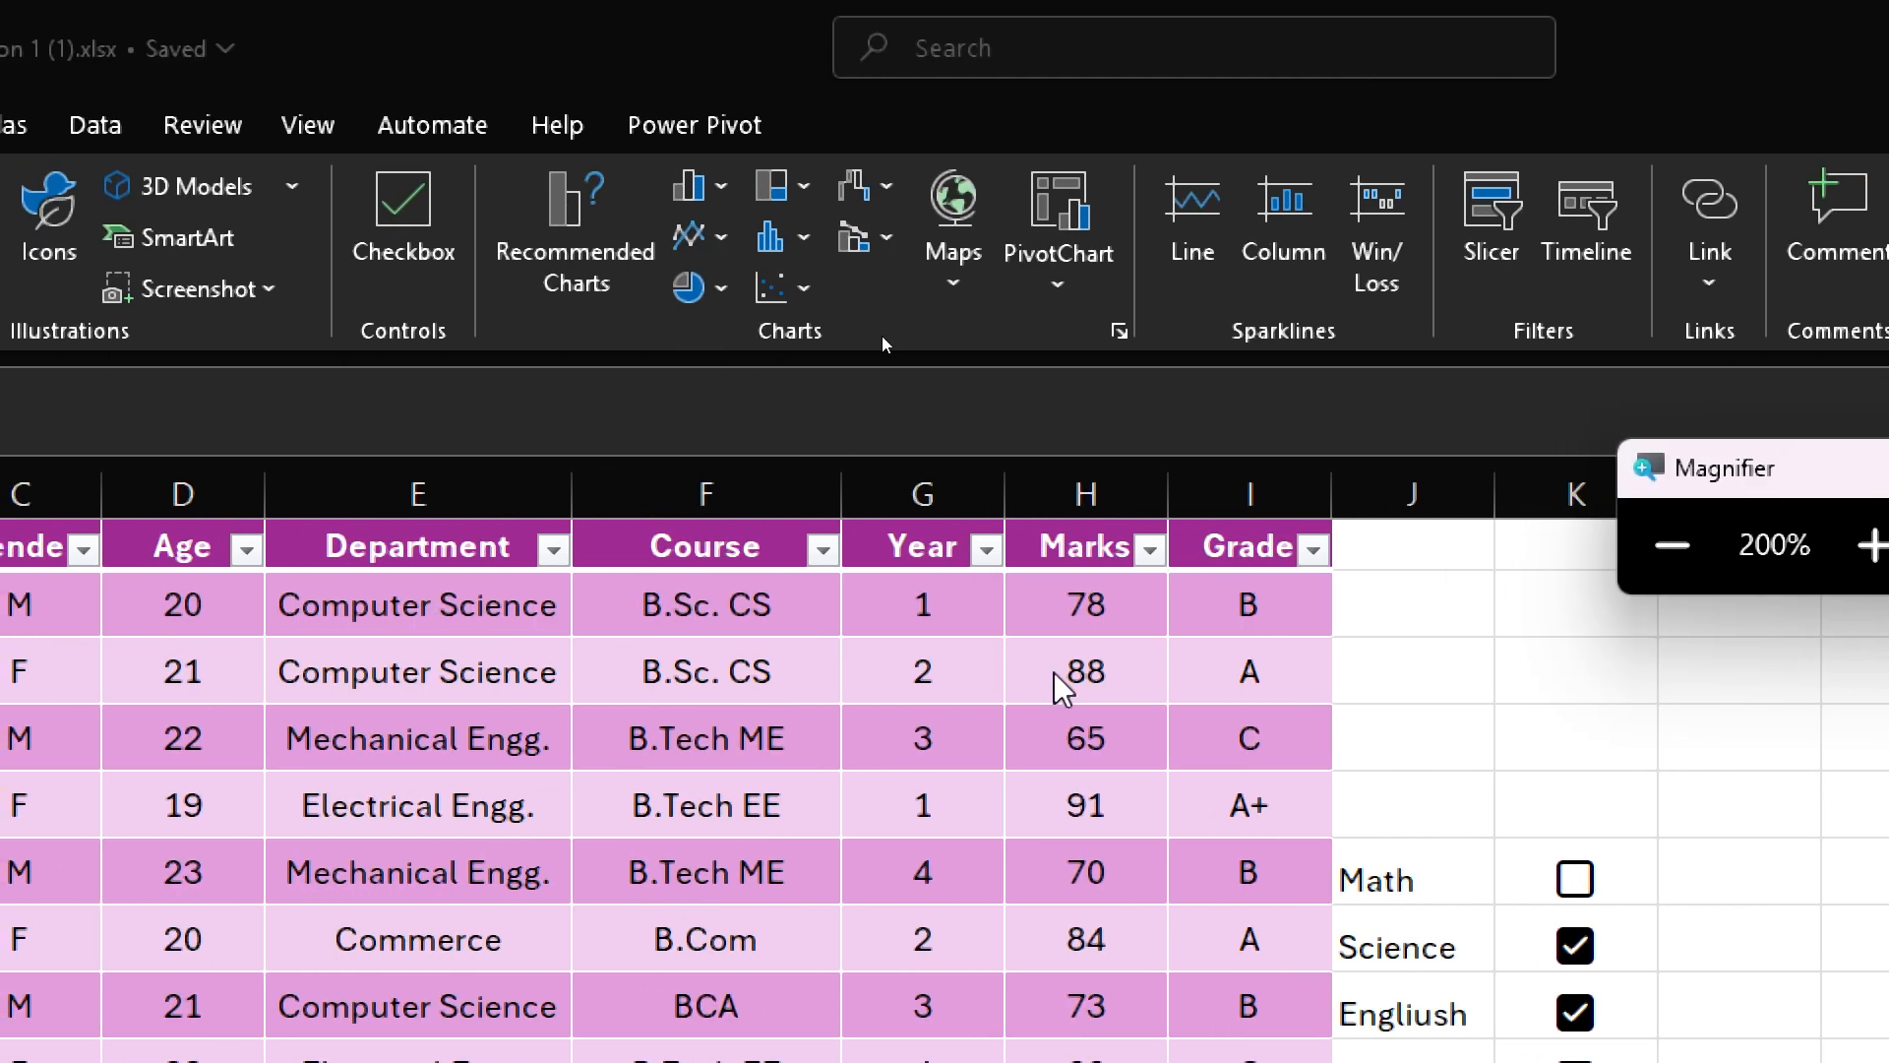
# Step: Reset the screen magnification to 100% and move the Marks chart into the empty cells beyond the subject checkboxes
pyautogui.click(1673, 545)
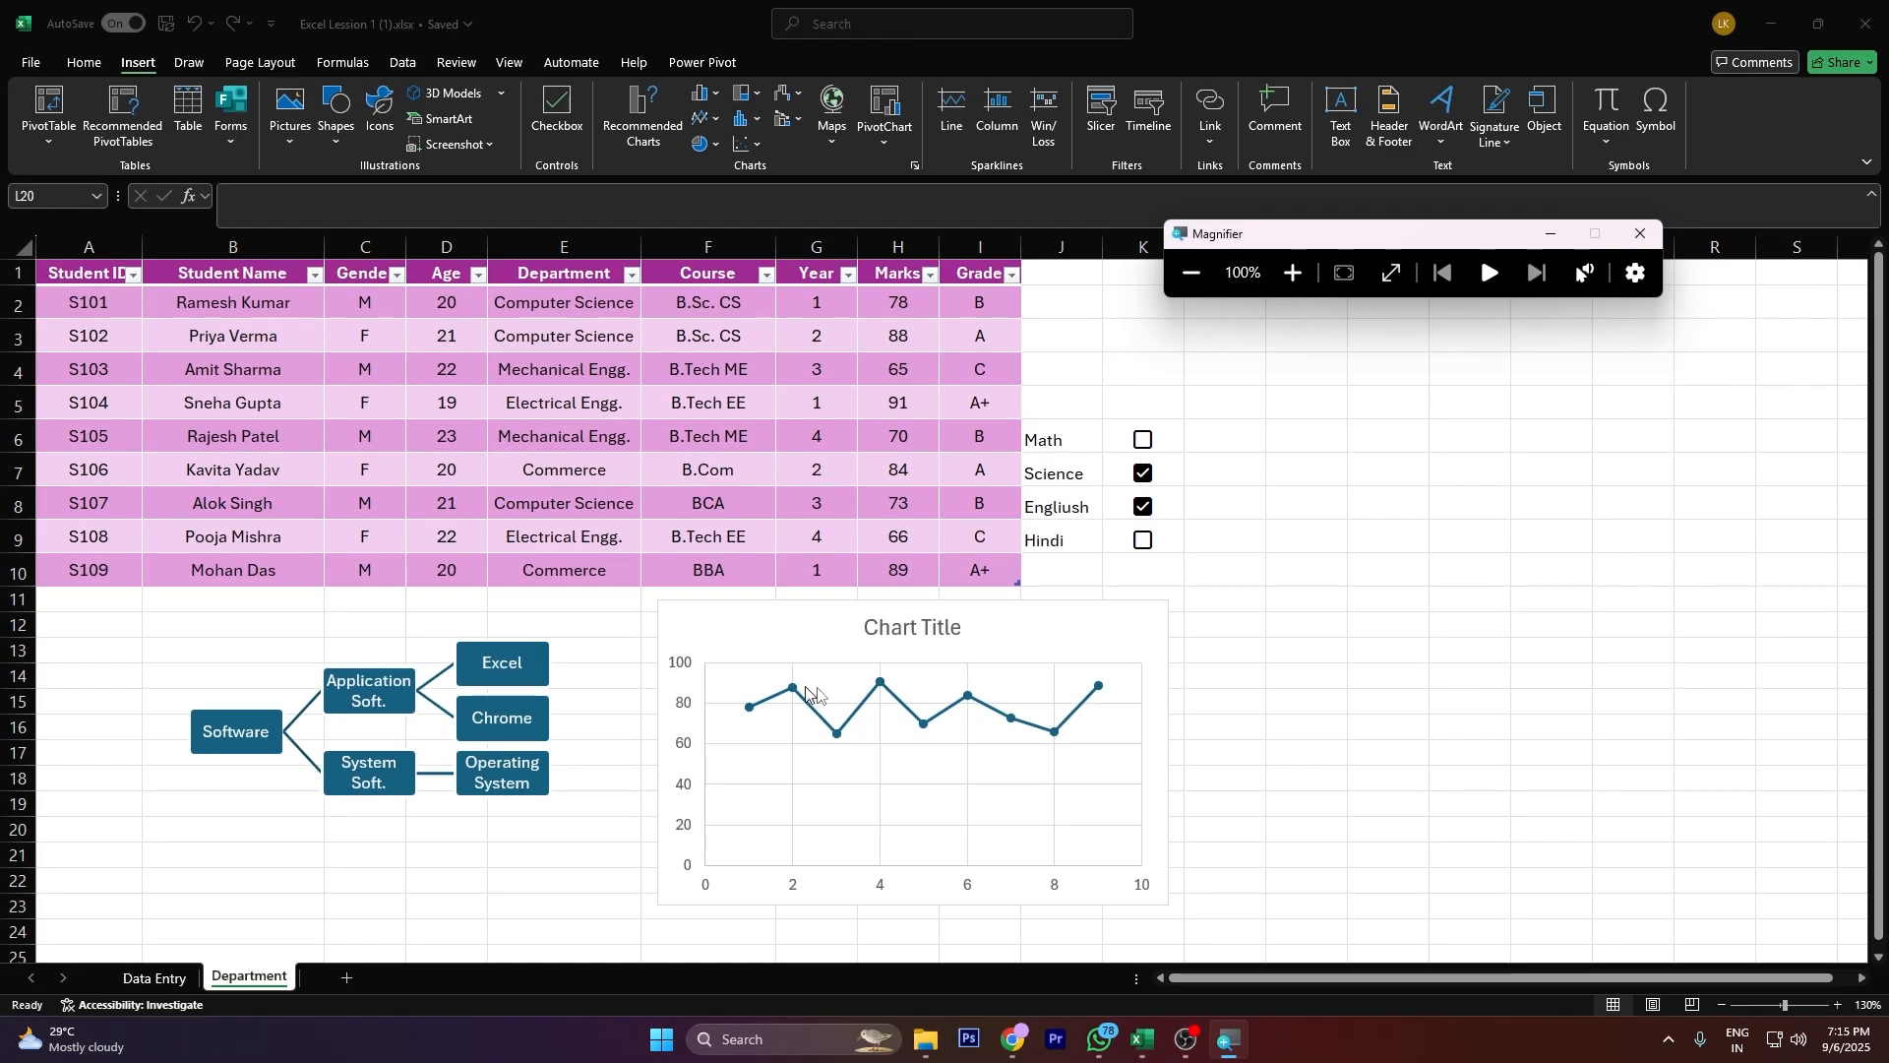
pyautogui.click(905, 708)
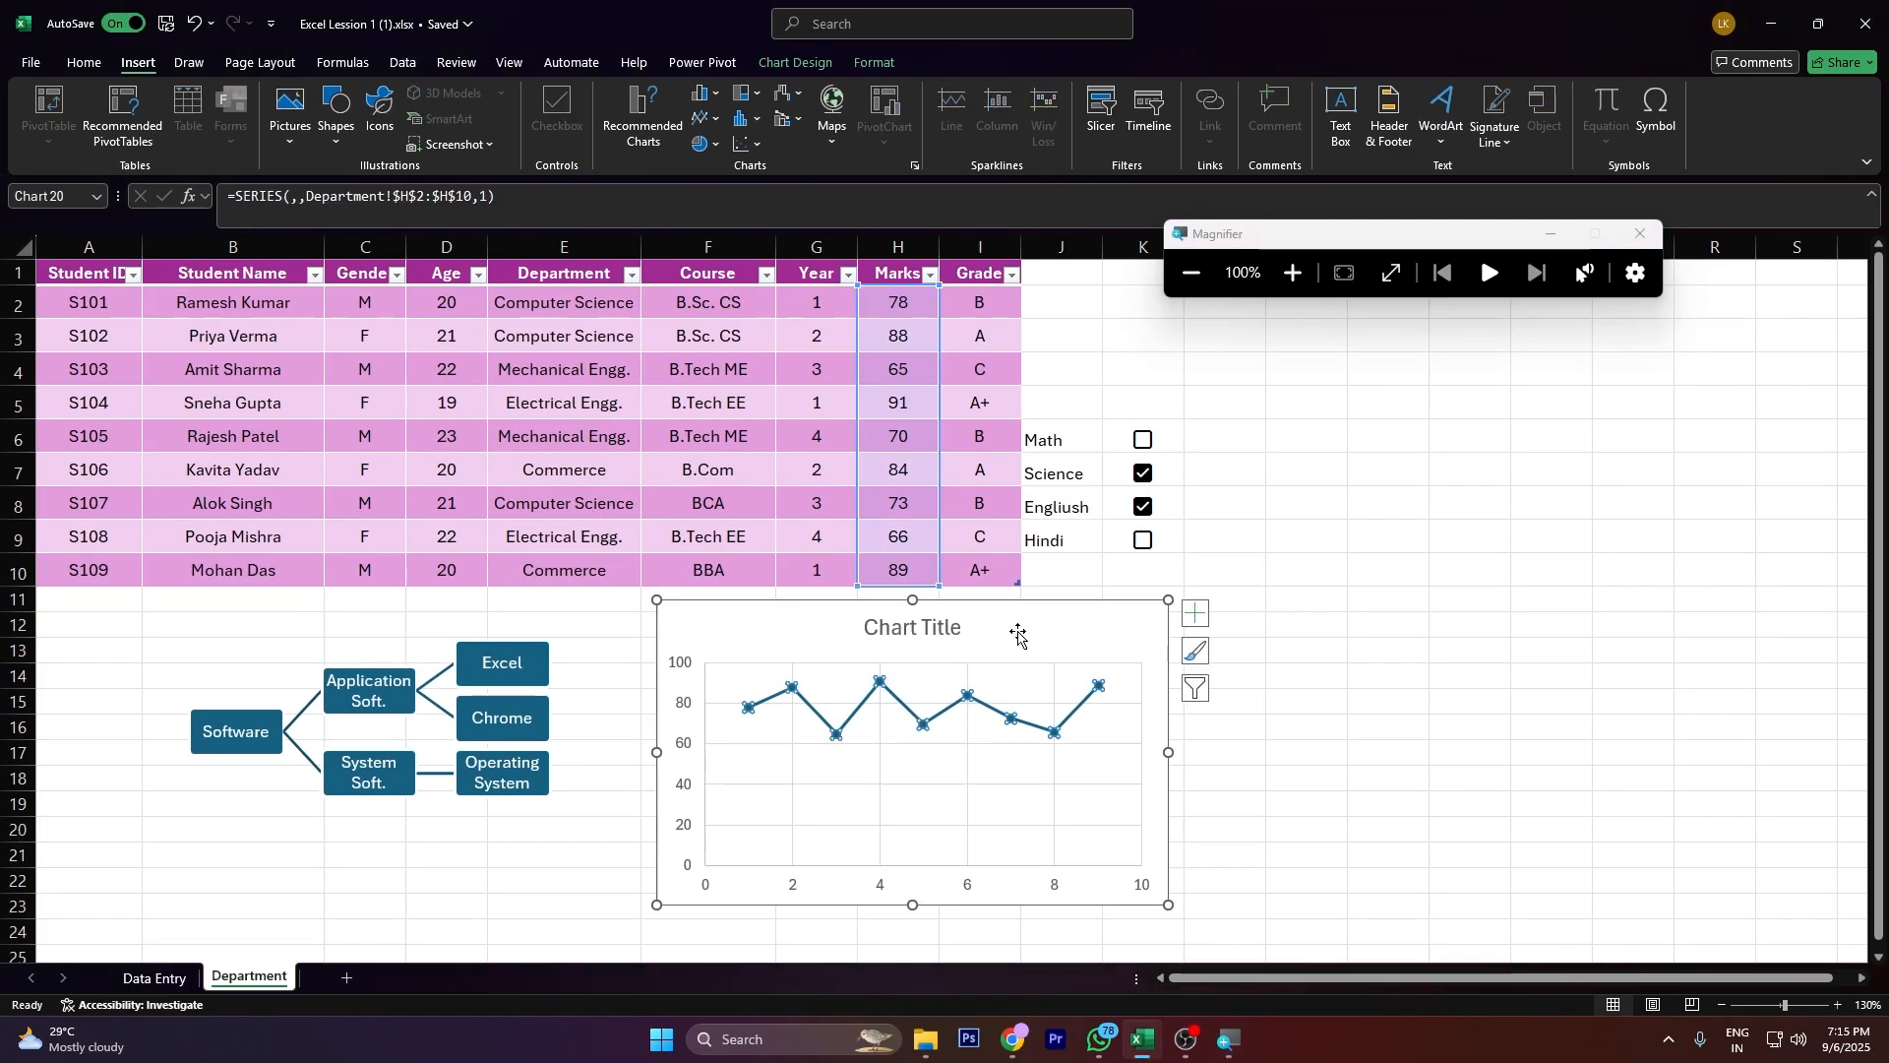
pyautogui.moveTo(1019, 634); pyautogui.dragTo(1624, 540)
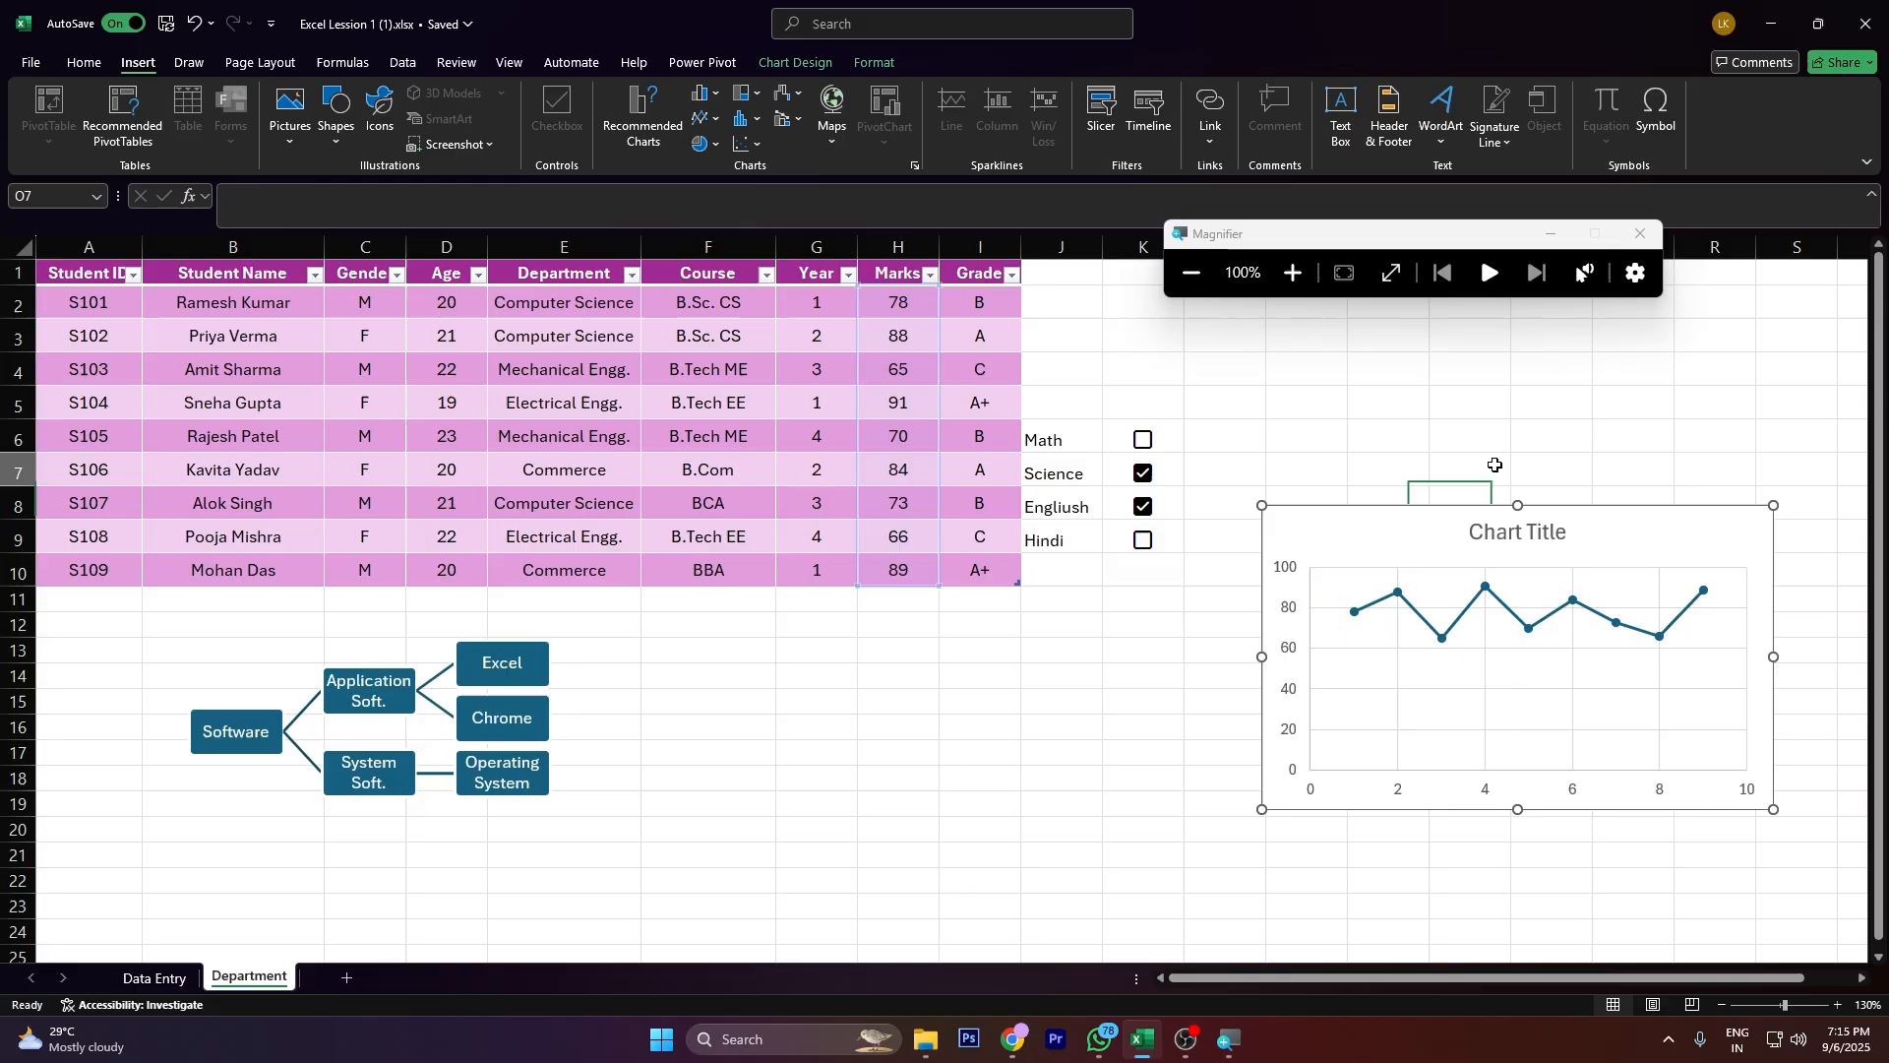
pyautogui.click(1494, 464)
# Step: Zoom the sheet to 145% and reposition the Marks chart just beside the subject checkboxes
pyautogui.moveTo(899, 299); pyautogui.dragTo(895, 569)
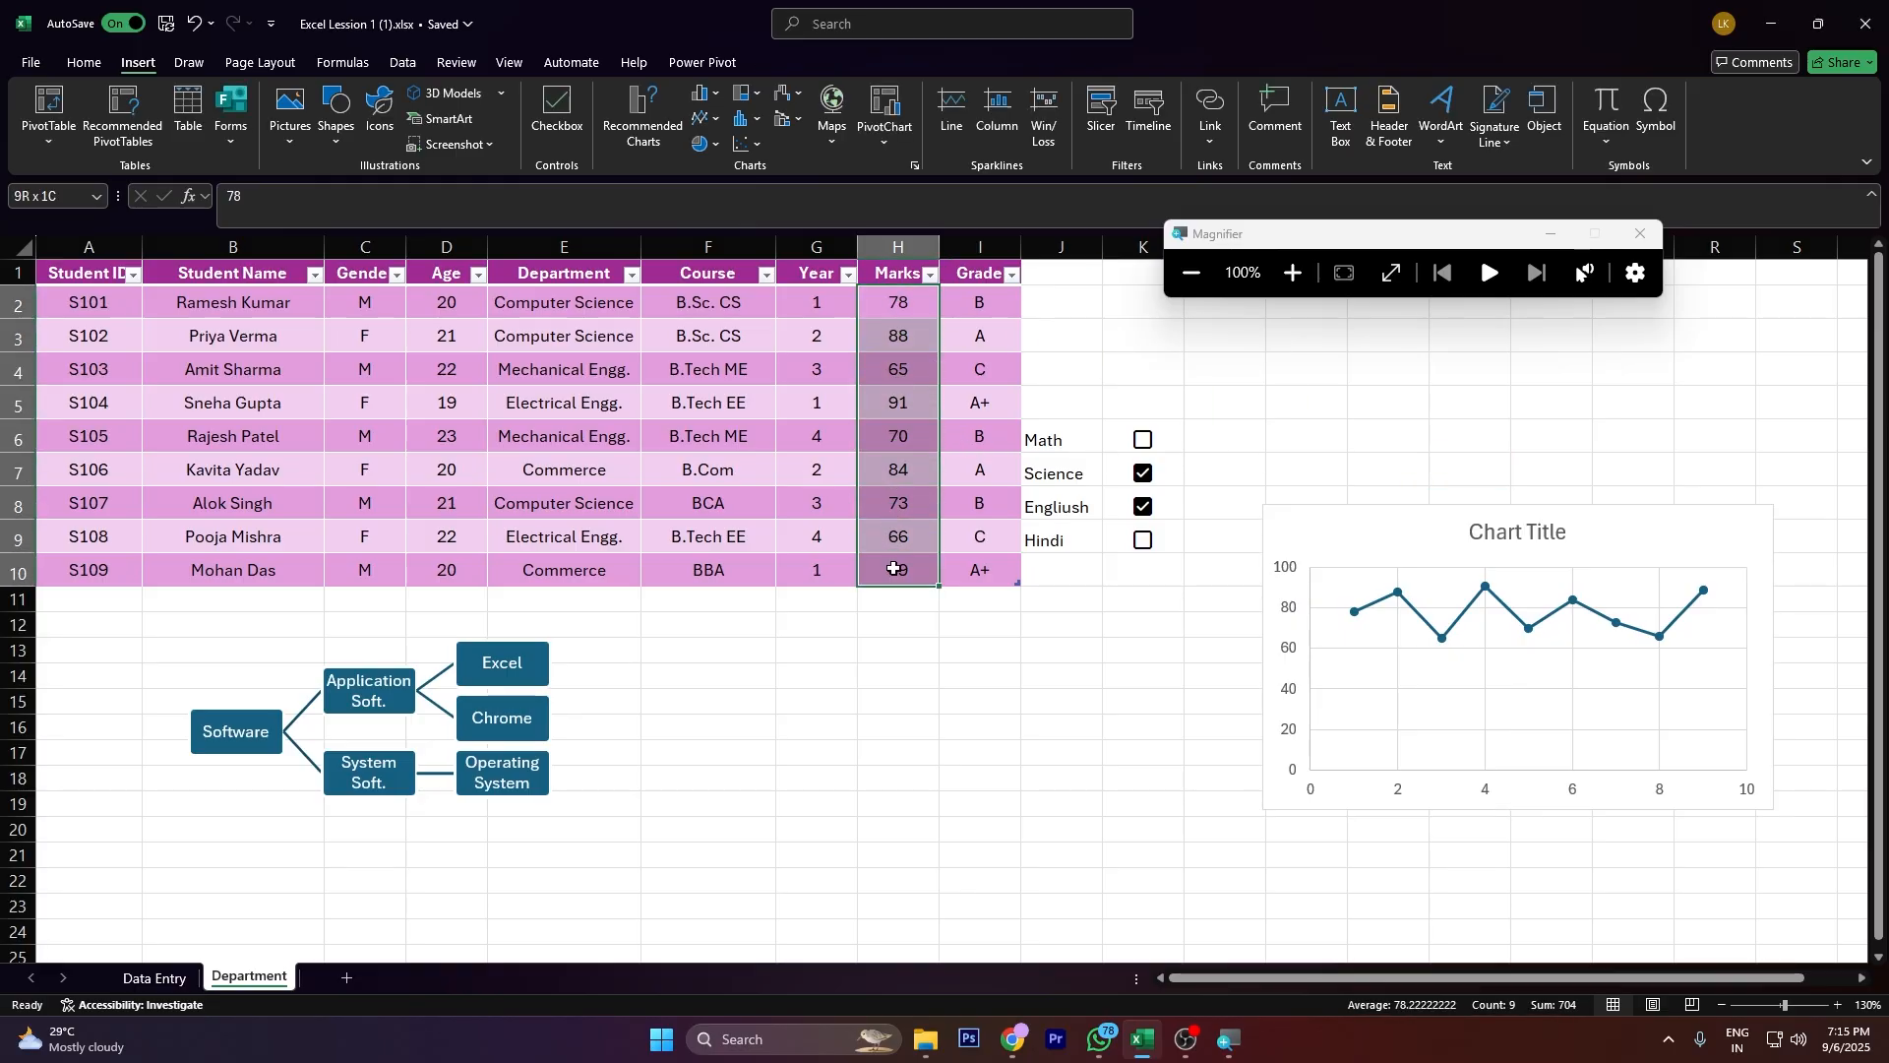
pyautogui.scroll(1, 1382, 556)
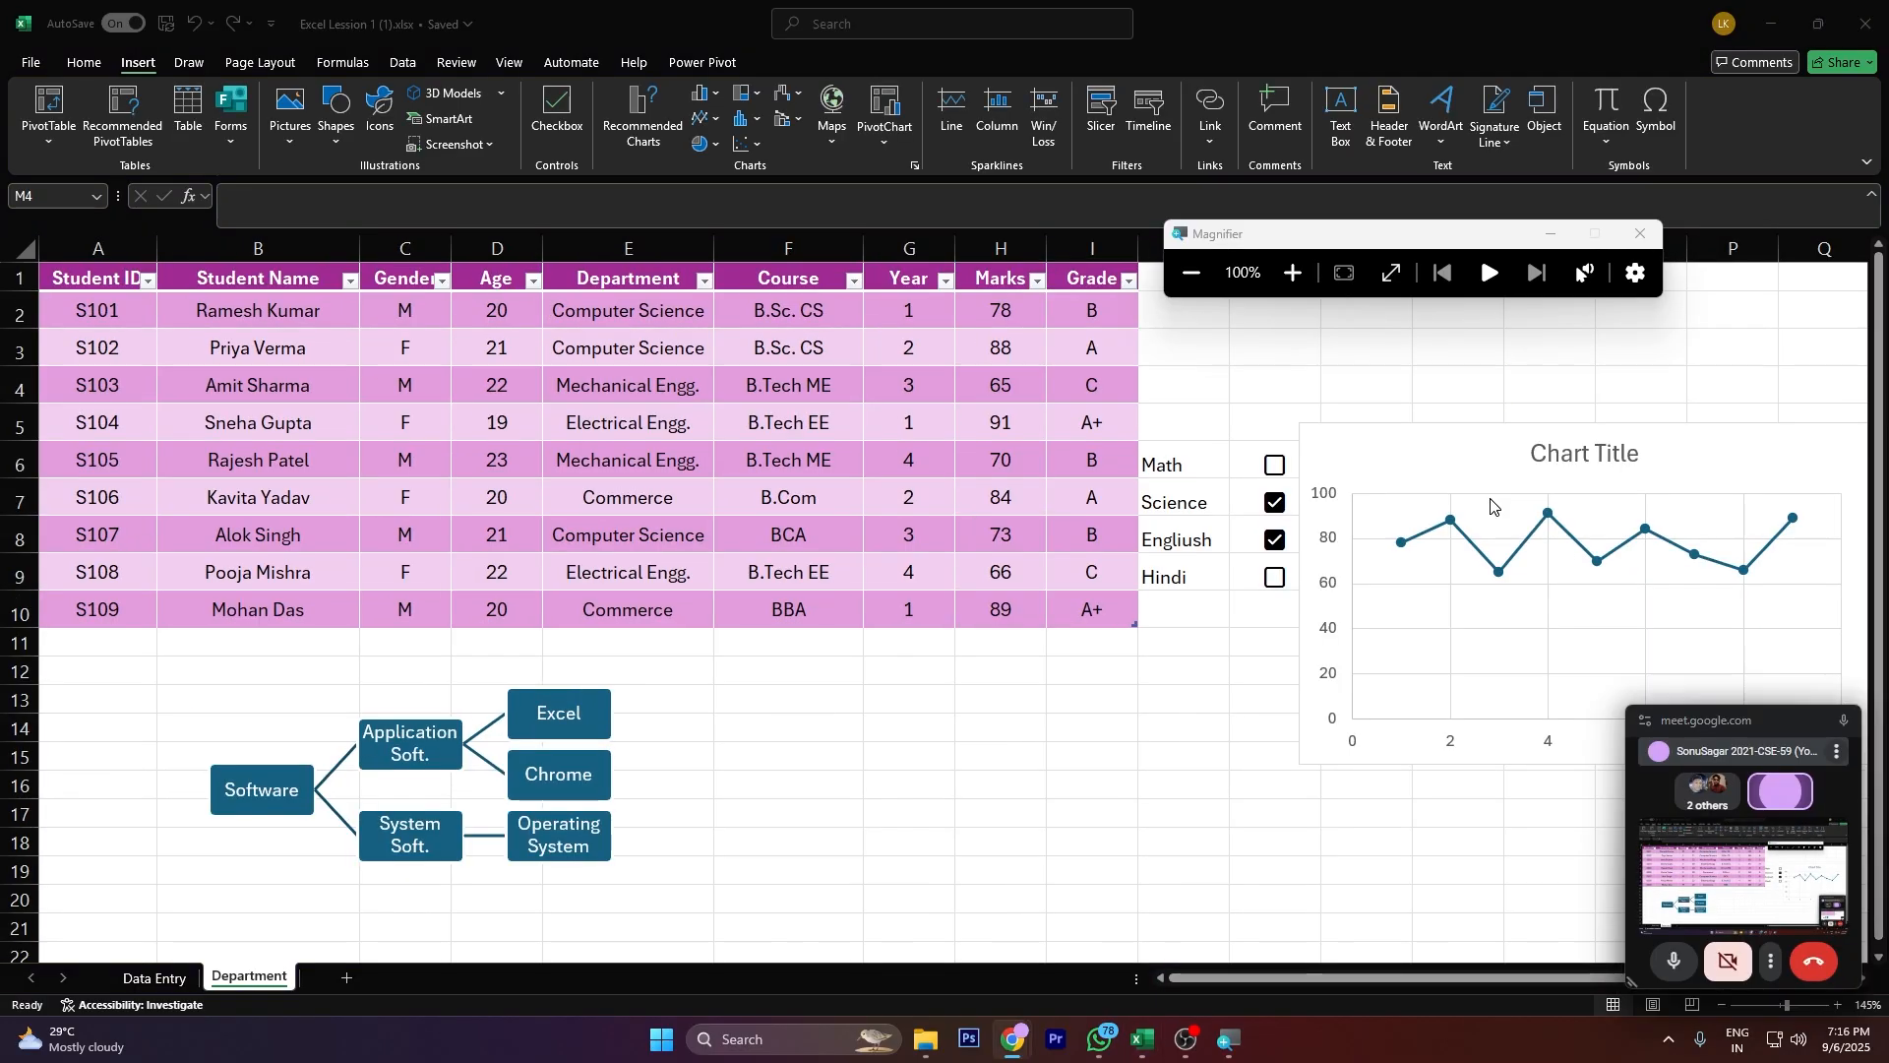
pyautogui.click(1452, 499)
pyautogui.moveTo(1452, 499); pyautogui.dragTo(1466, 372)
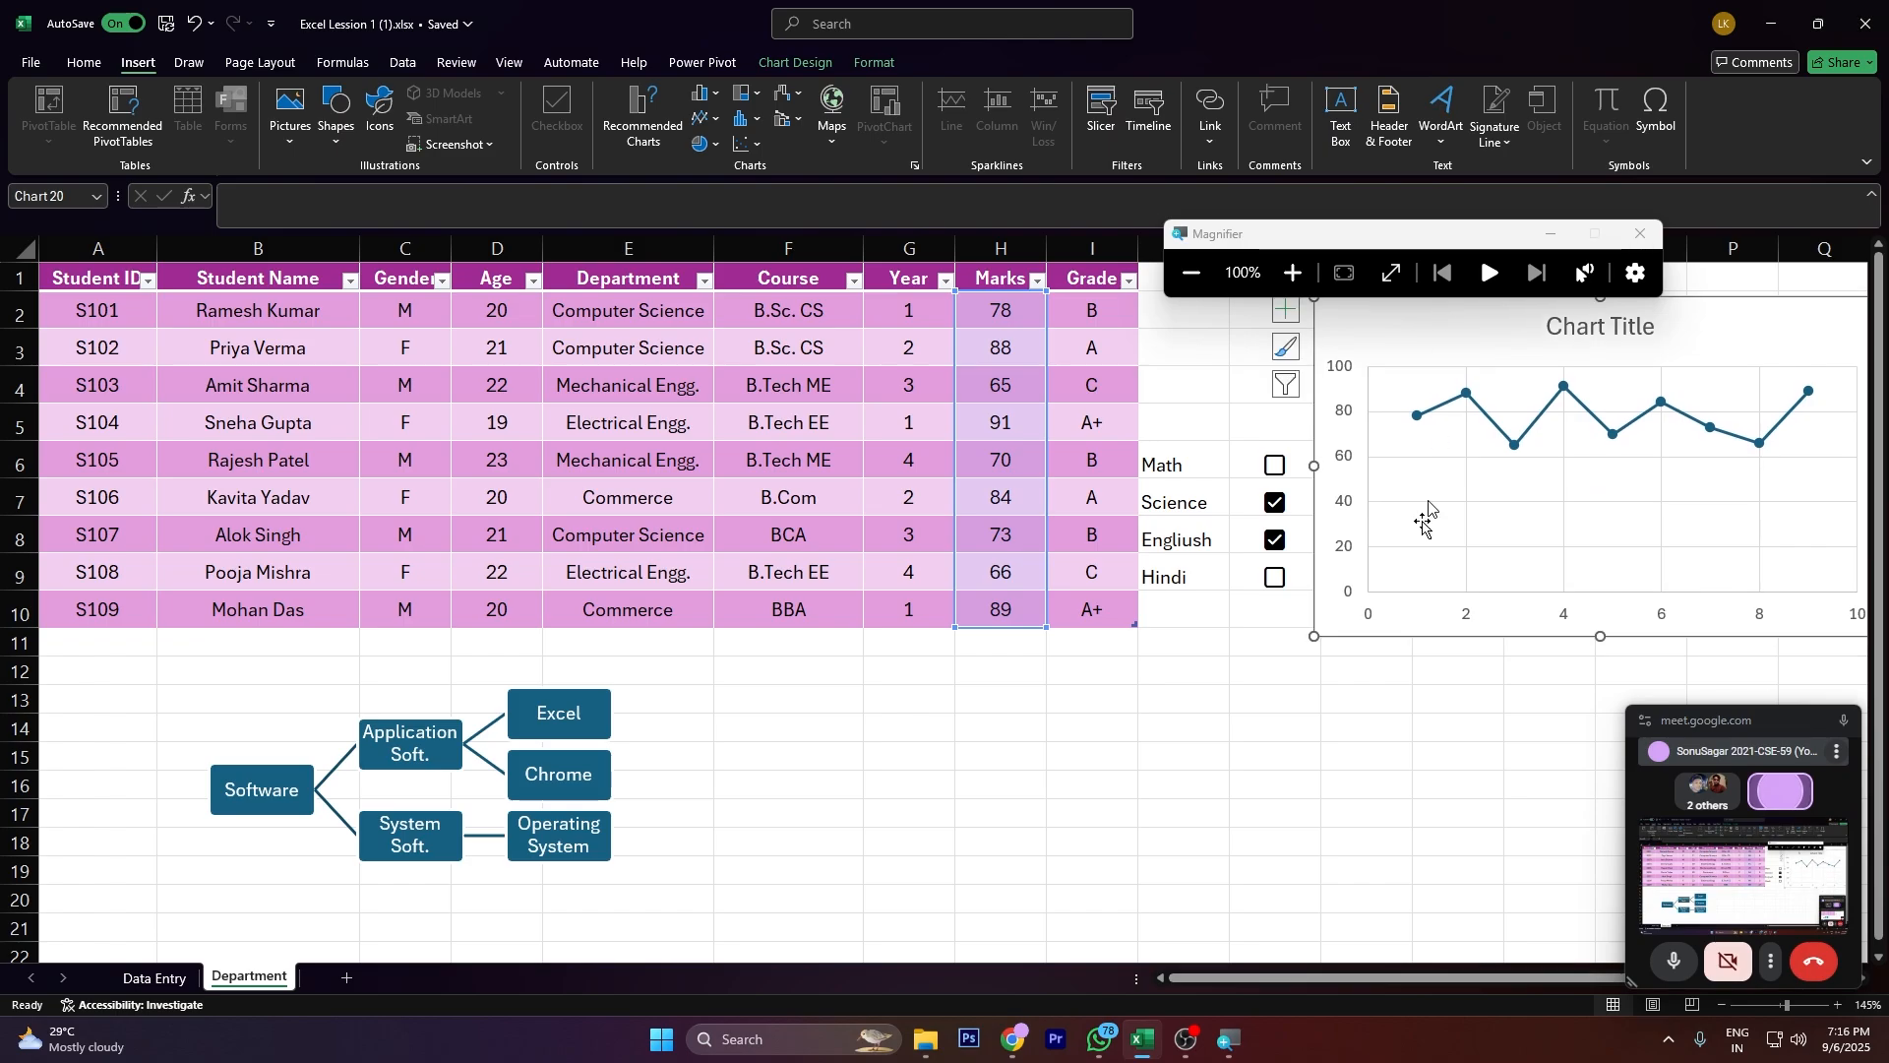
pyautogui.click(1358, 777)
pyautogui.click(1421, 340)
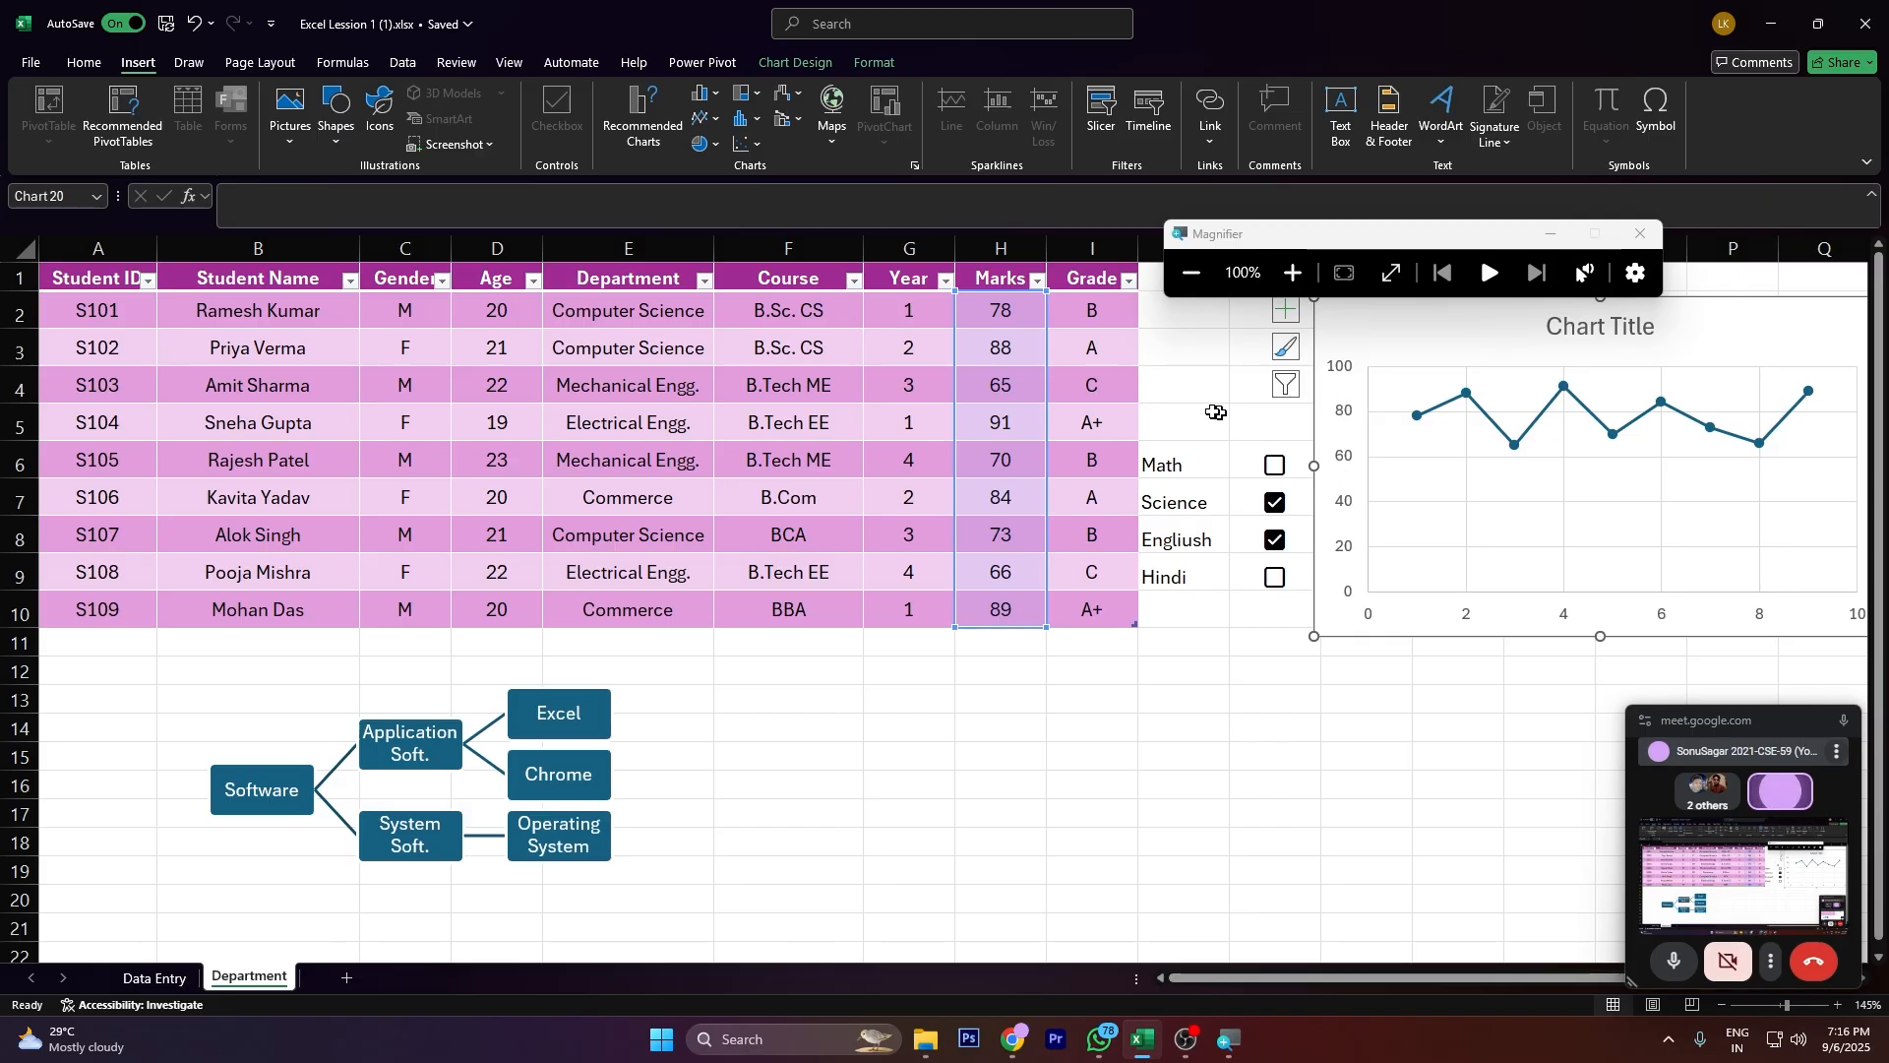
pyautogui.moveTo(1504, 335); pyautogui.dragTo(1492, 374)
pyautogui.click(1028, 314)
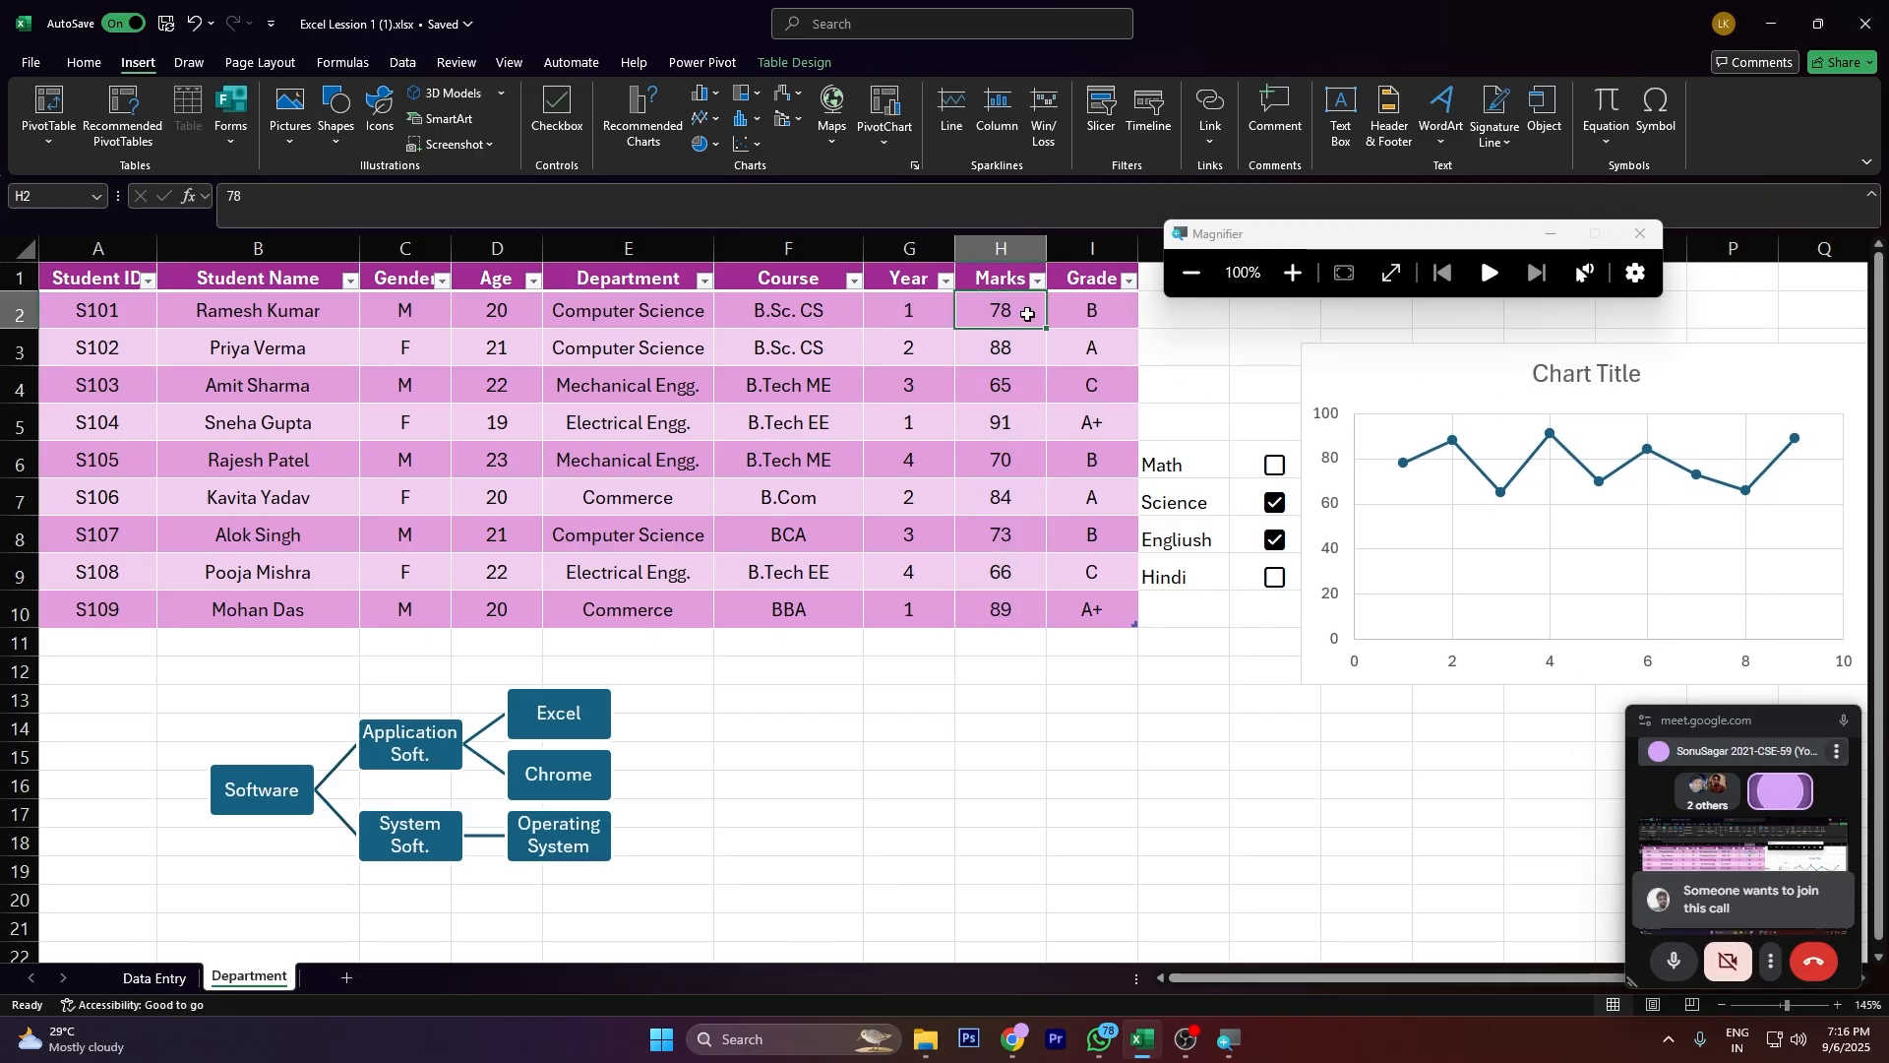
# Step: Switch to the Google Meet call, admit the waiting participant and return to the Excel worksheet
pyautogui.click(1760, 715)
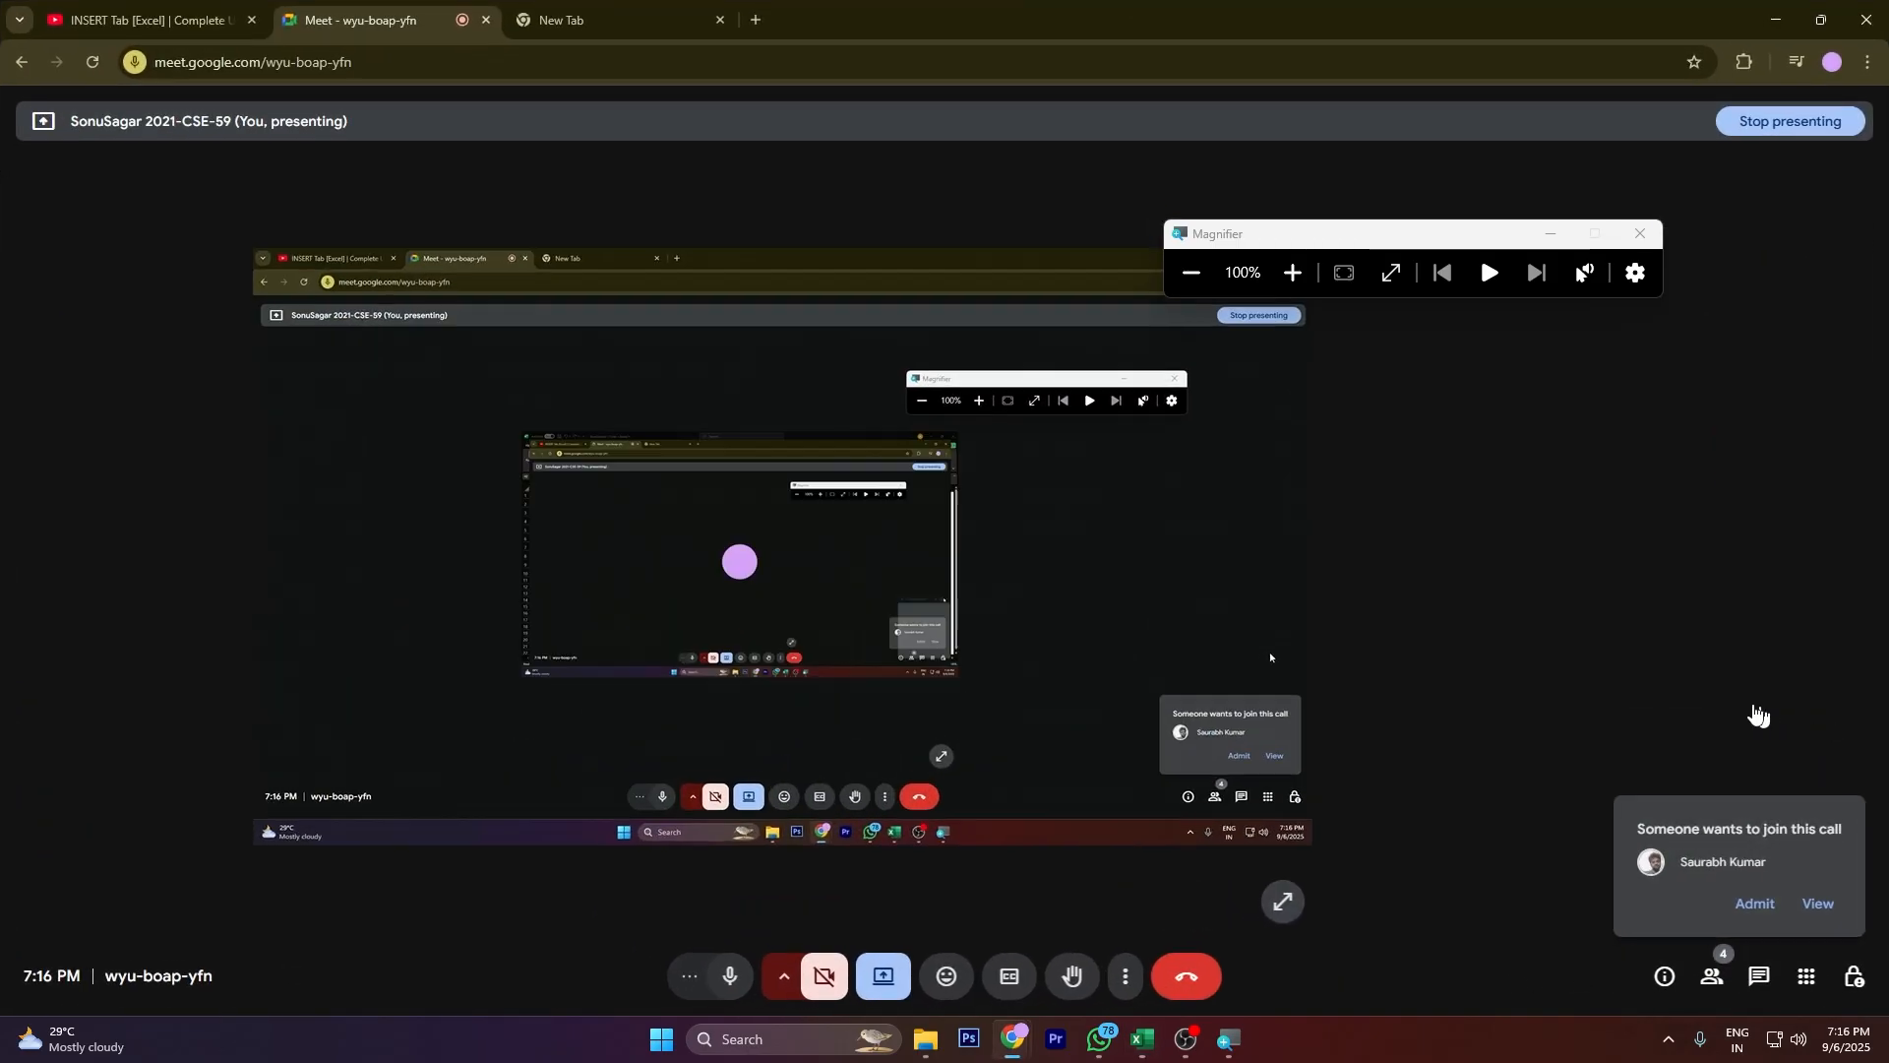
pyautogui.click(611, 5)
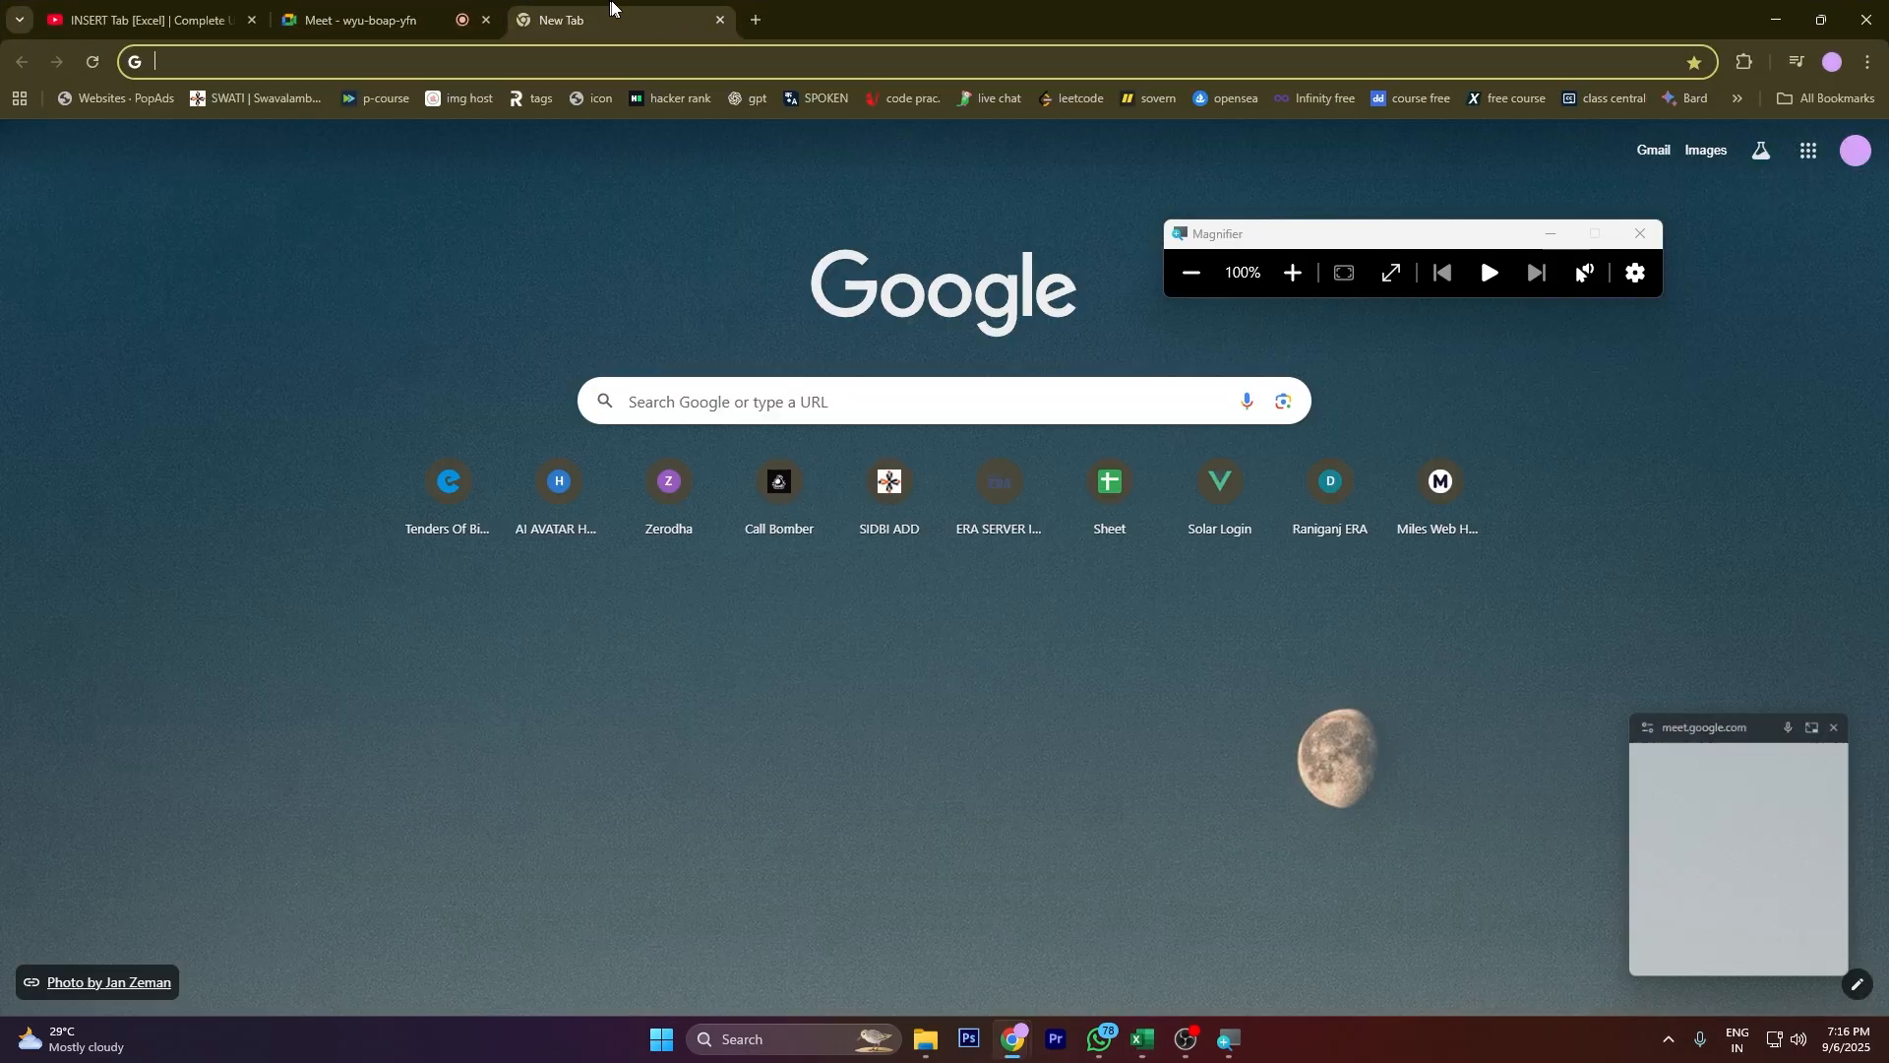
pyautogui.click(1774, 21)
pyautogui.click(1275, 754)
# Step: Highlight the Marks values in H2:H10 and the first student's row A2:H2 to relate them to the chart
pyautogui.moveTo(1455, 372); pyautogui.dragTo(1446, 431)
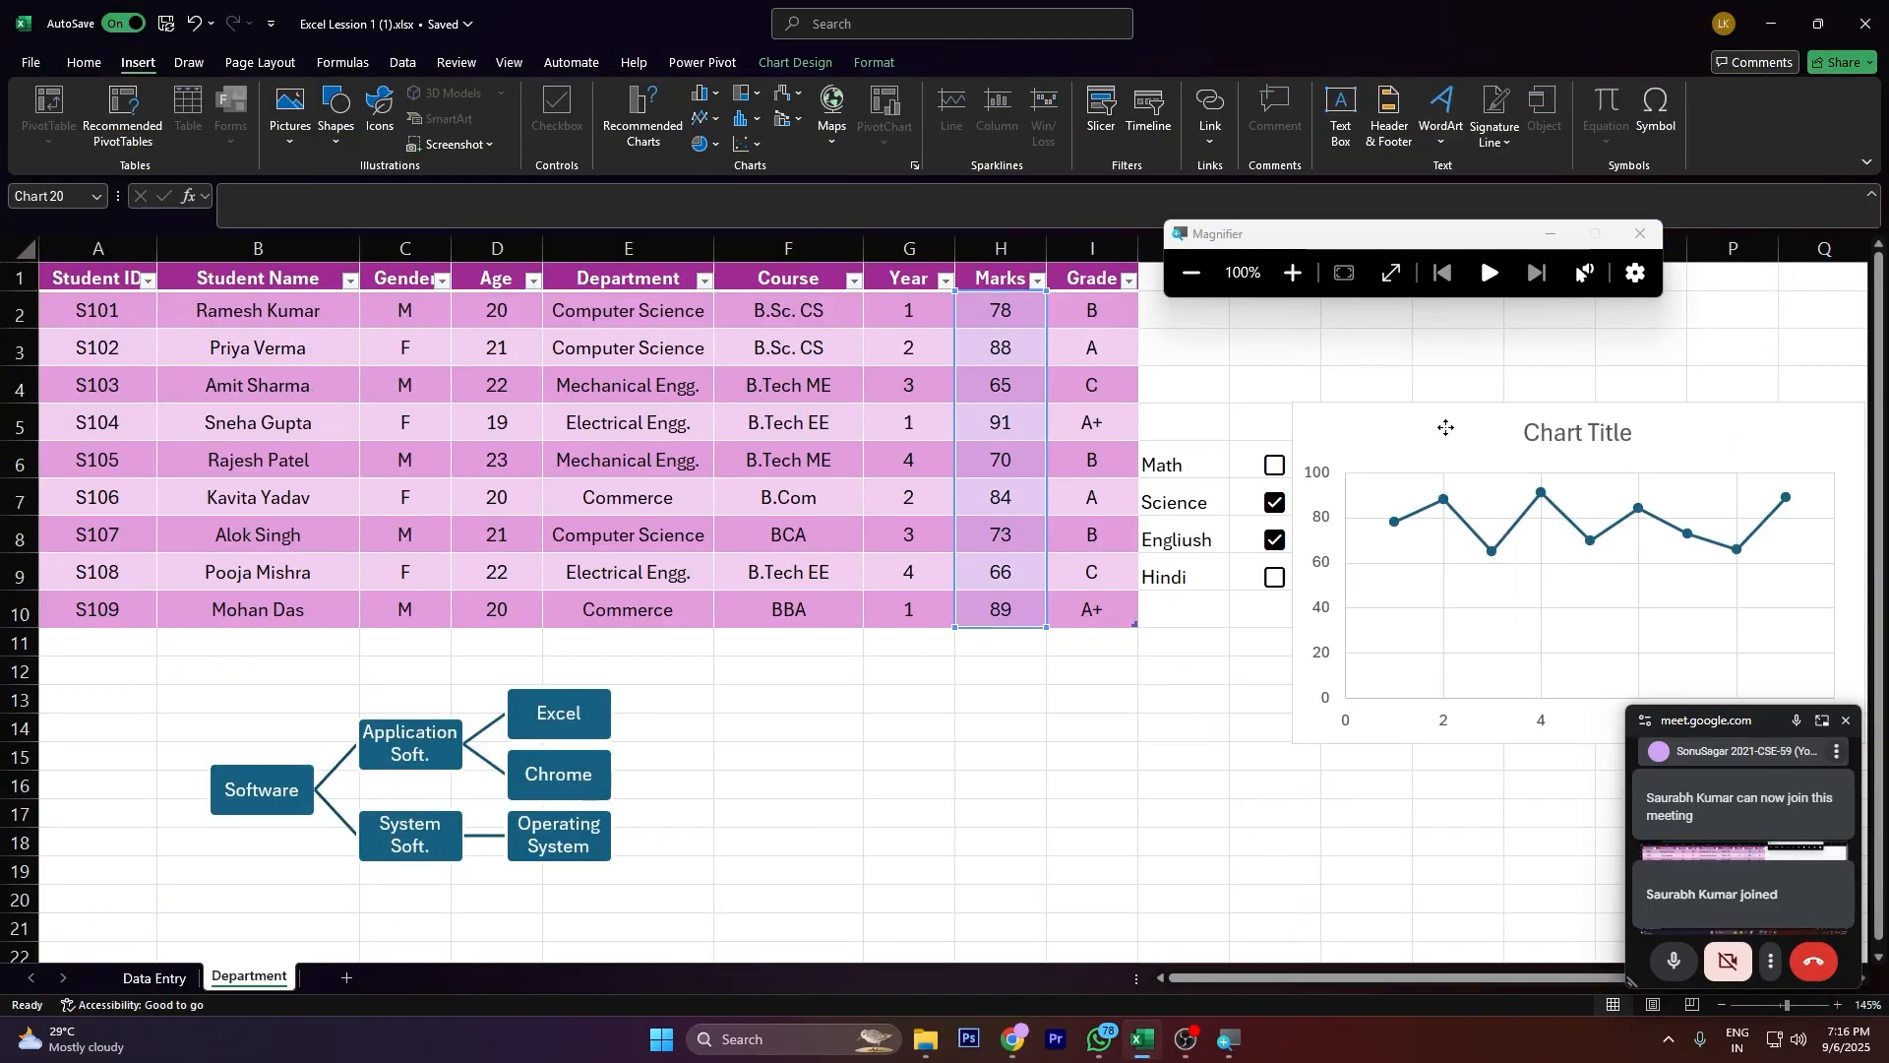
pyautogui.click(1006, 338)
pyautogui.moveTo(1010, 309); pyautogui.dragTo(1012, 602)
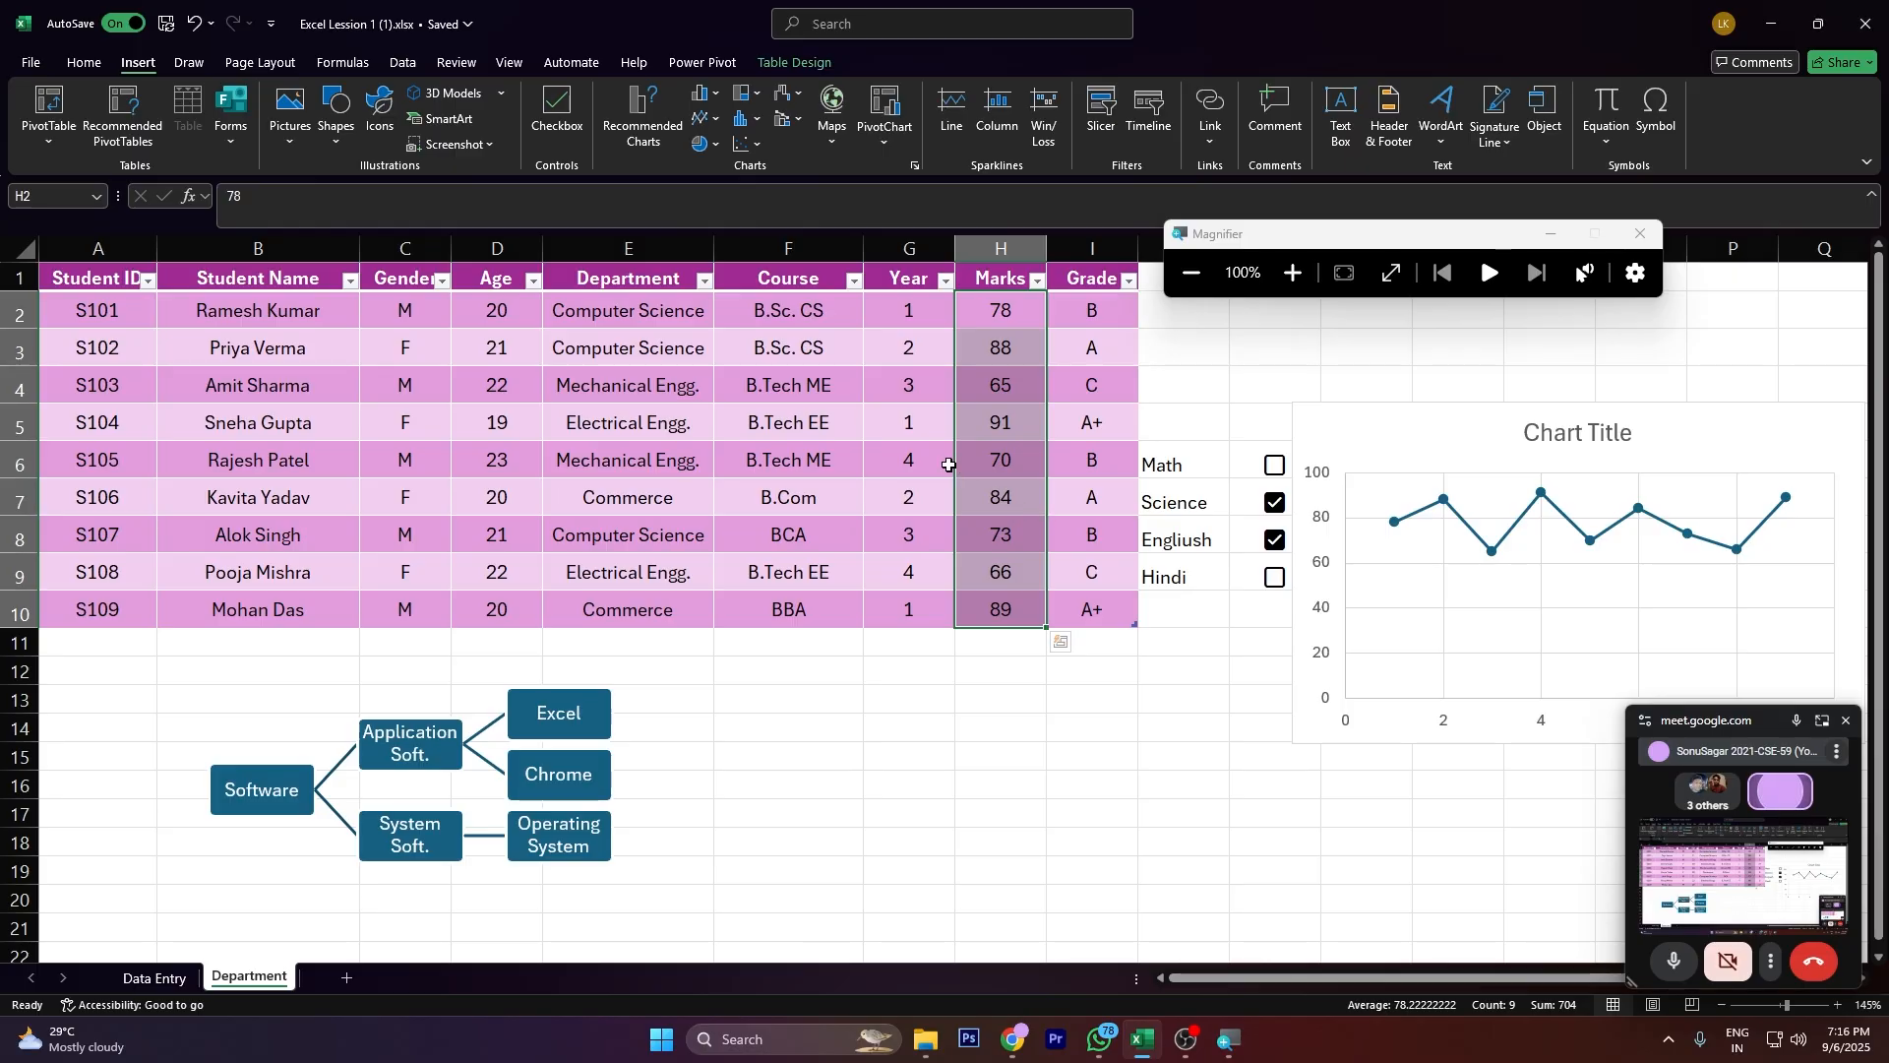
pyautogui.click(987, 447)
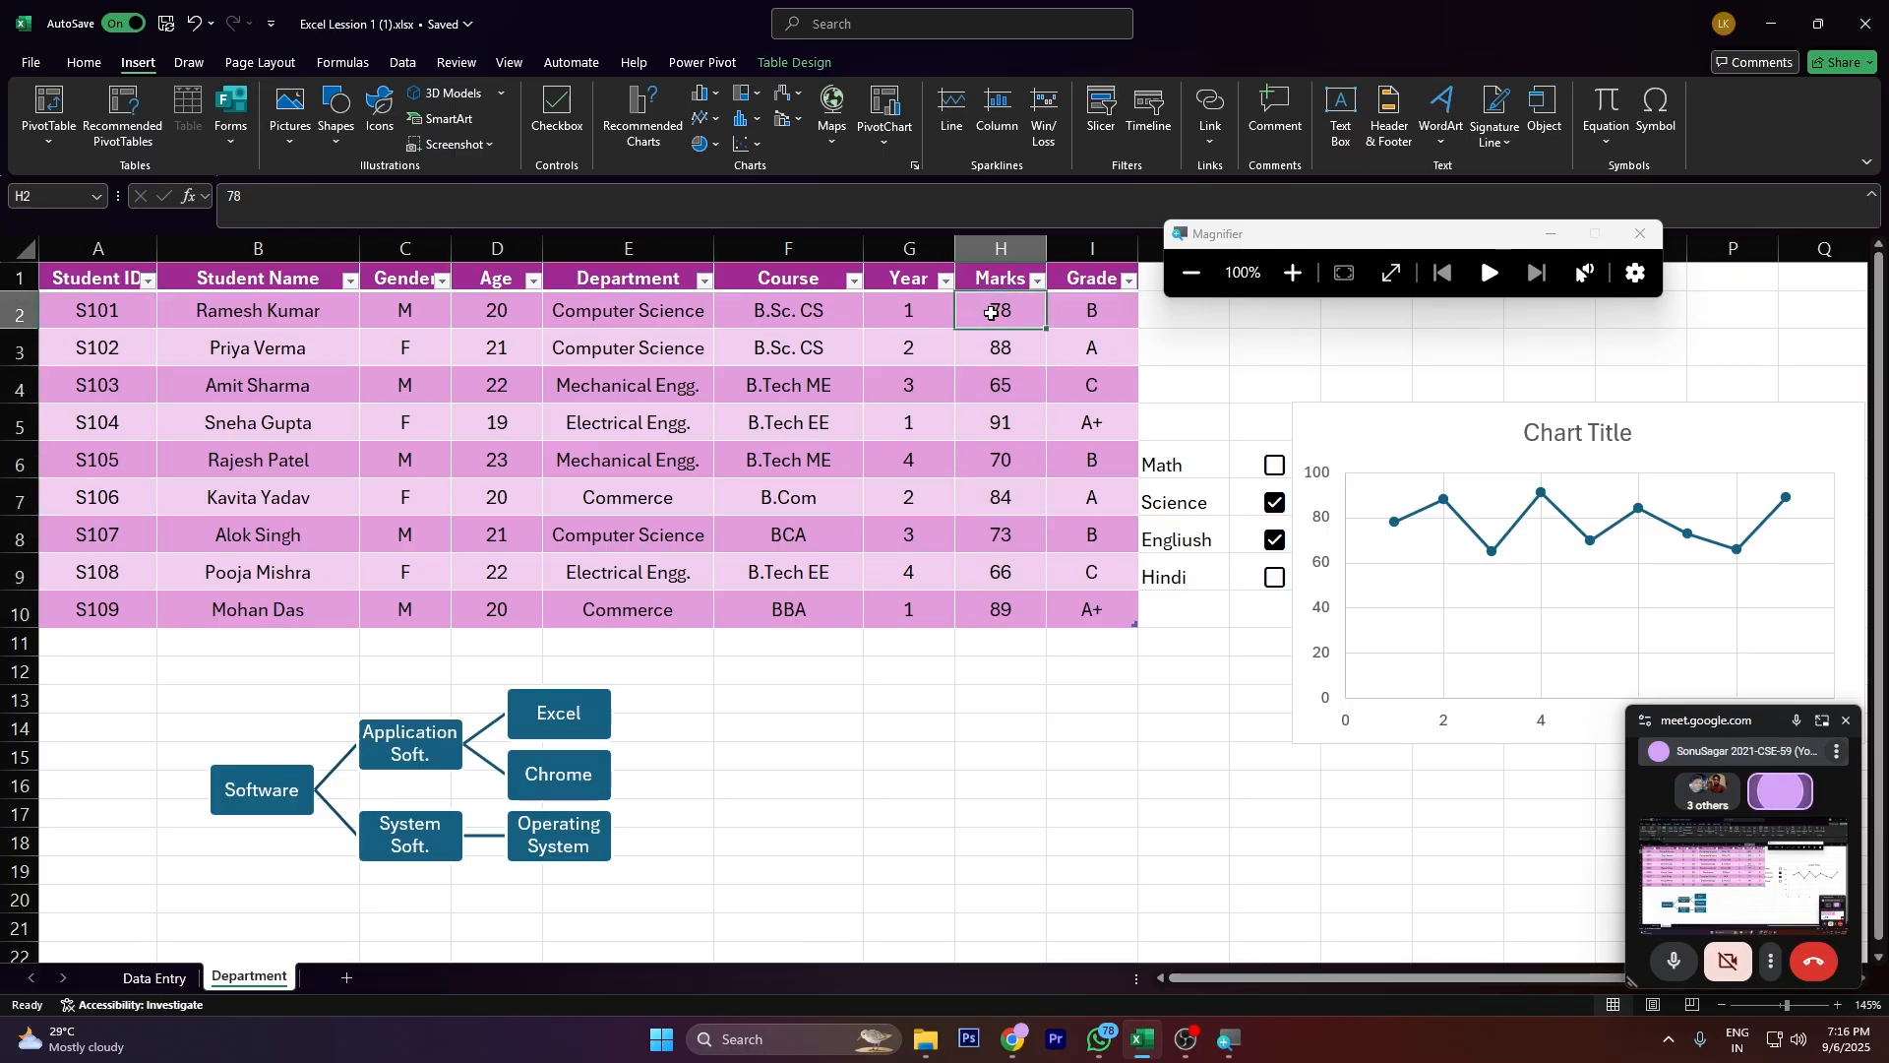
pyautogui.moveTo(989, 311); pyautogui.dragTo(1003, 641)
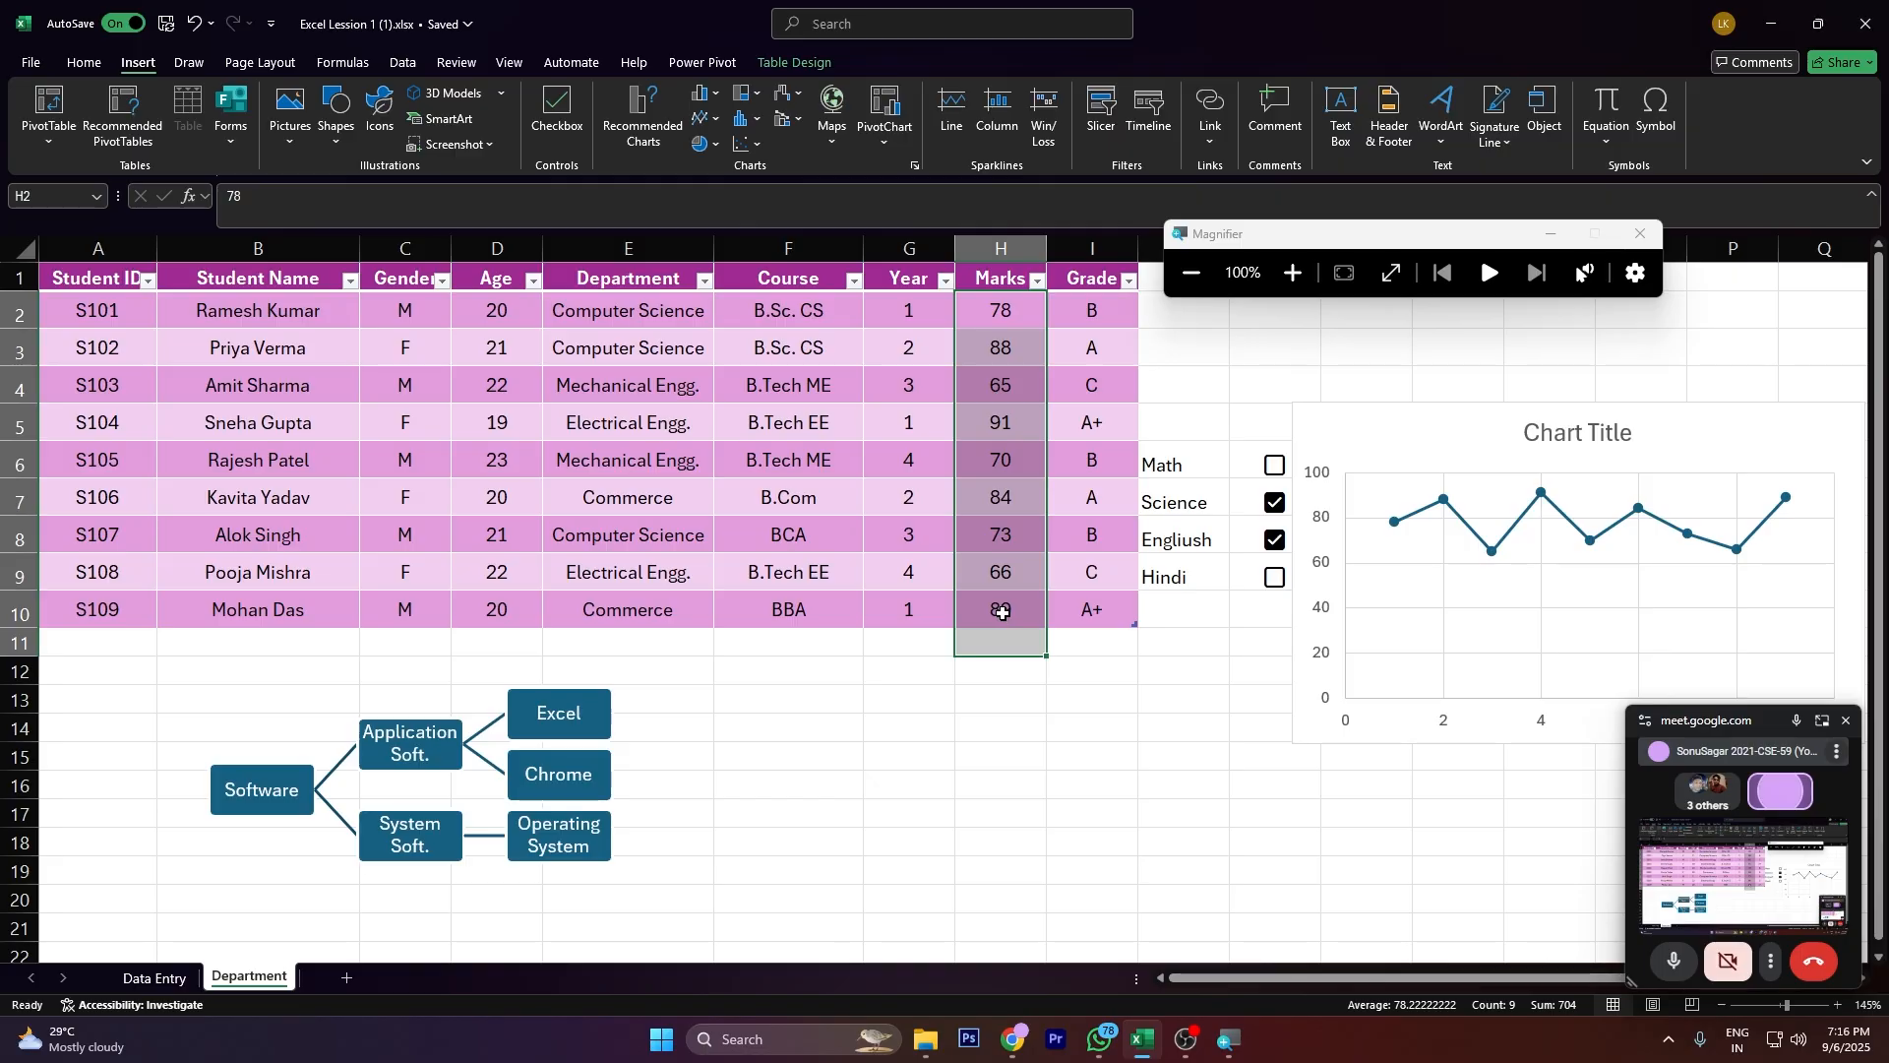
pyautogui.click(1002, 610)
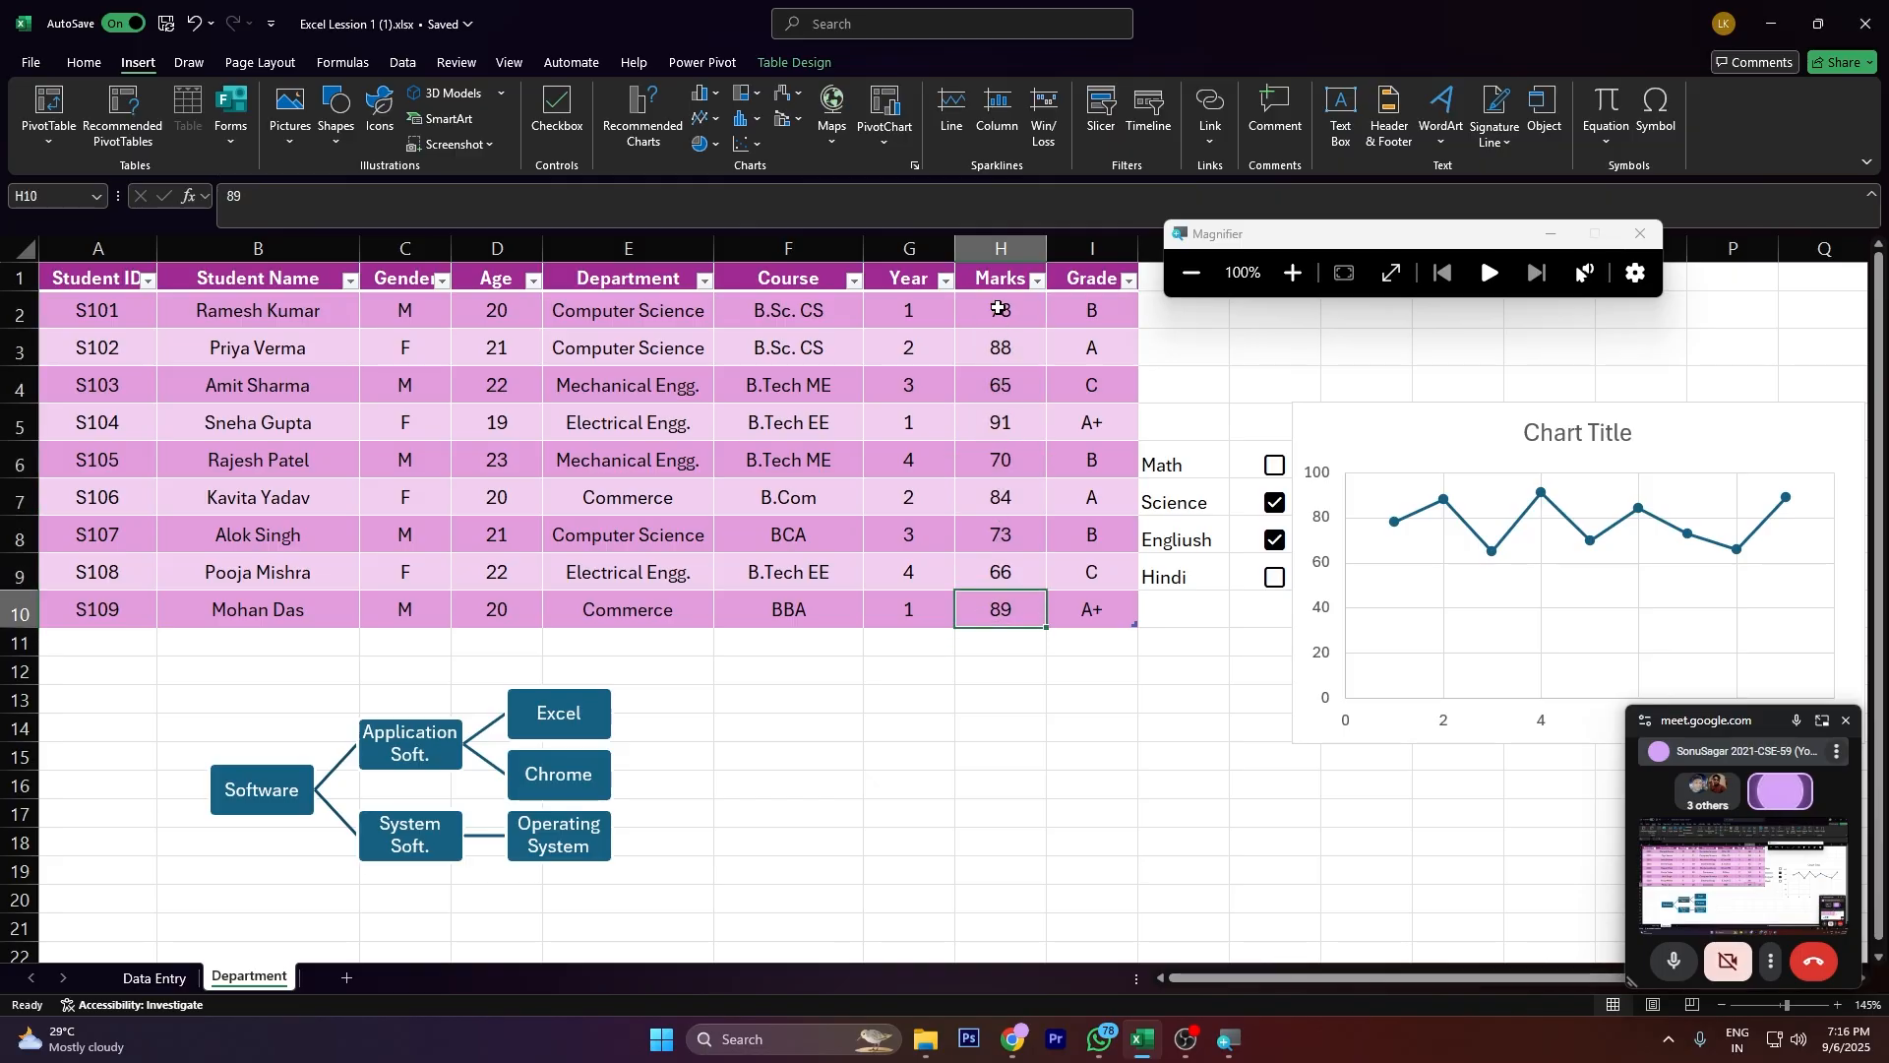
pyautogui.moveTo(148, 310); pyautogui.dragTo(993, 313)
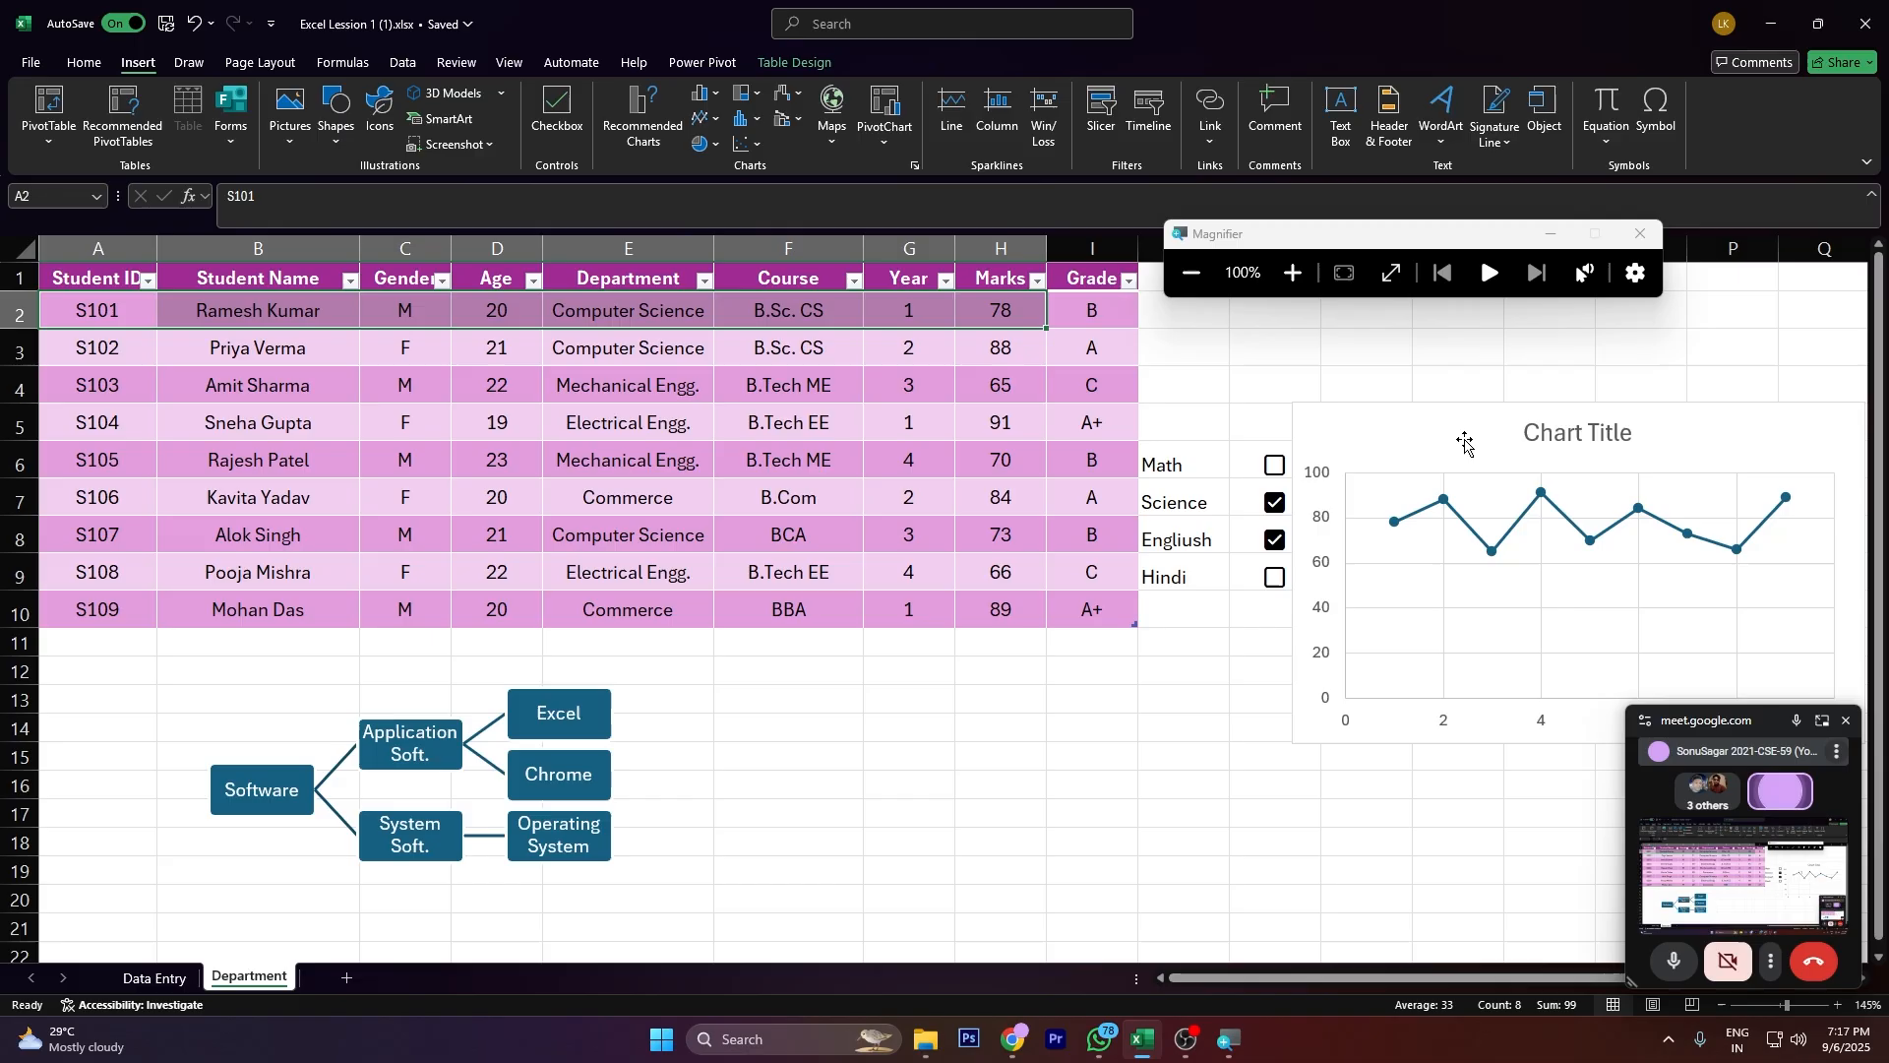
# Step: Move the Marks chart closer to the table, over the checkbox column, and inspect its individual data points
pyautogui.moveTo(1466, 433); pyautogui.dragTo(1352, 333)
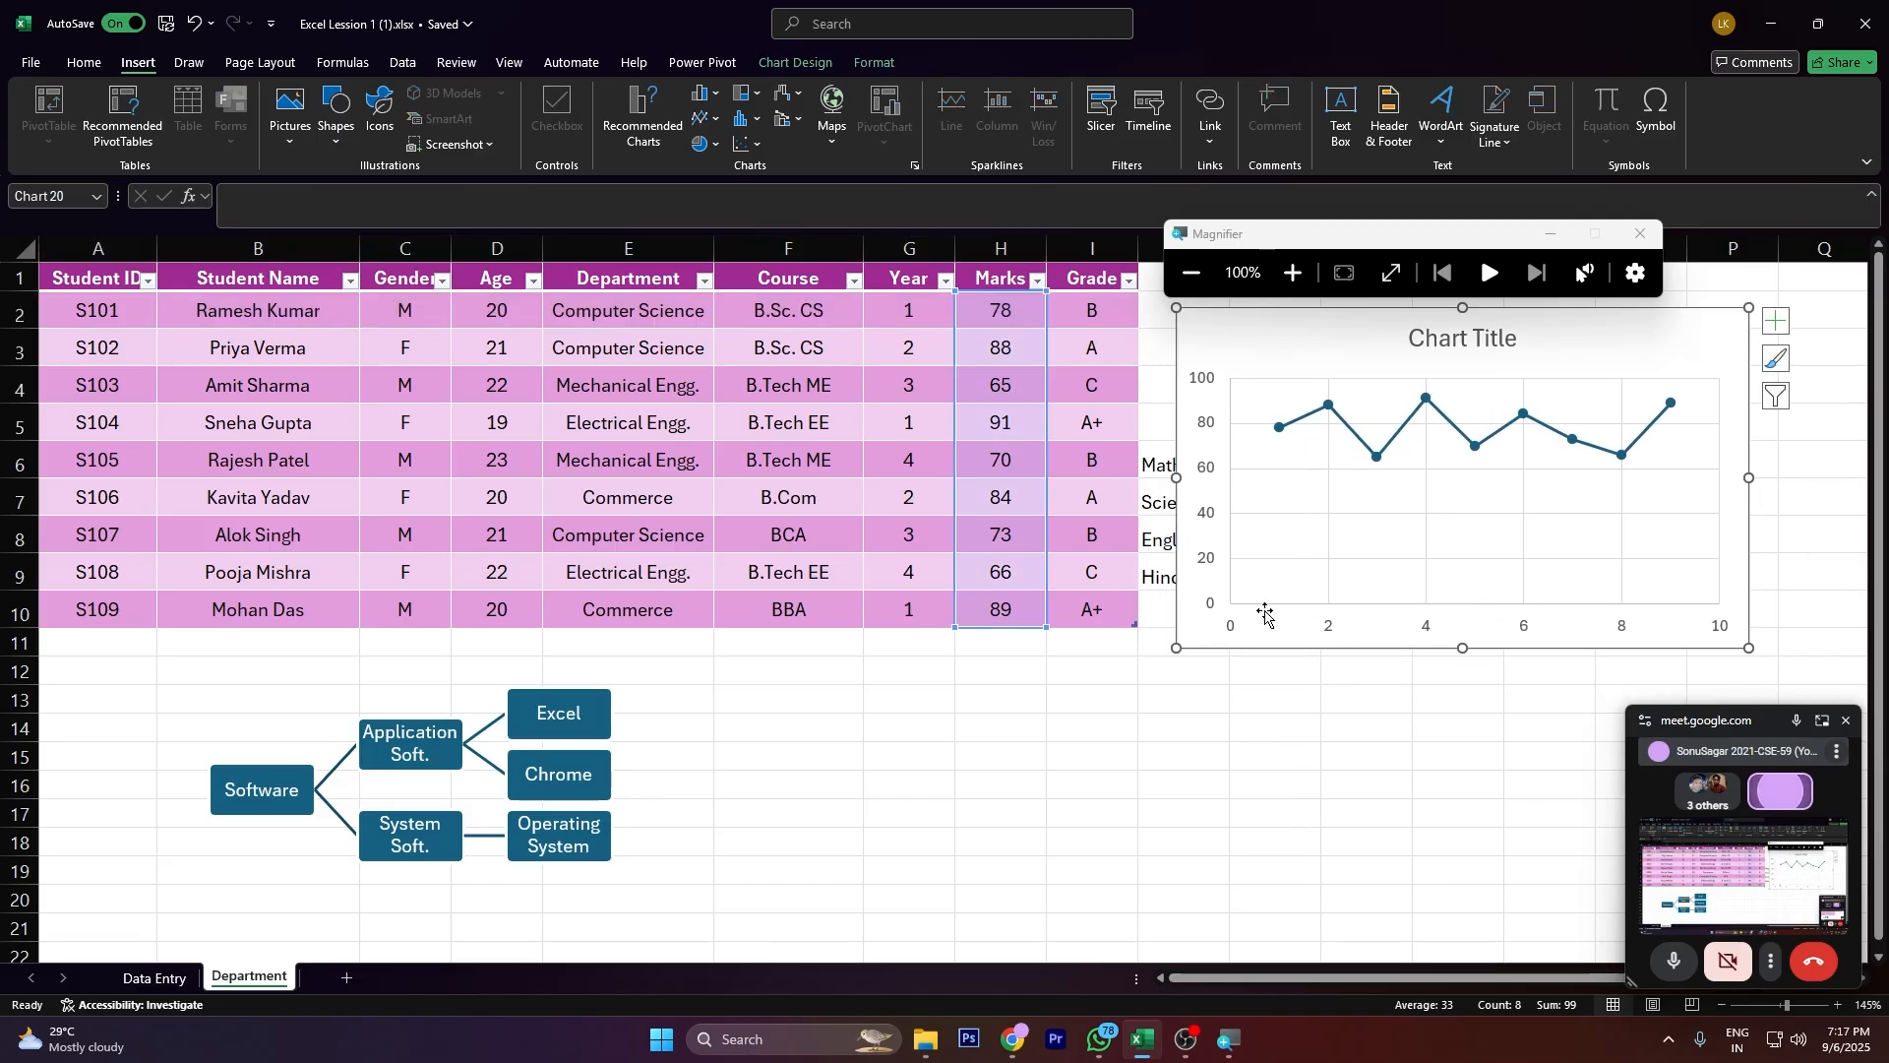
pyautogui.moveTo(1281, 433)
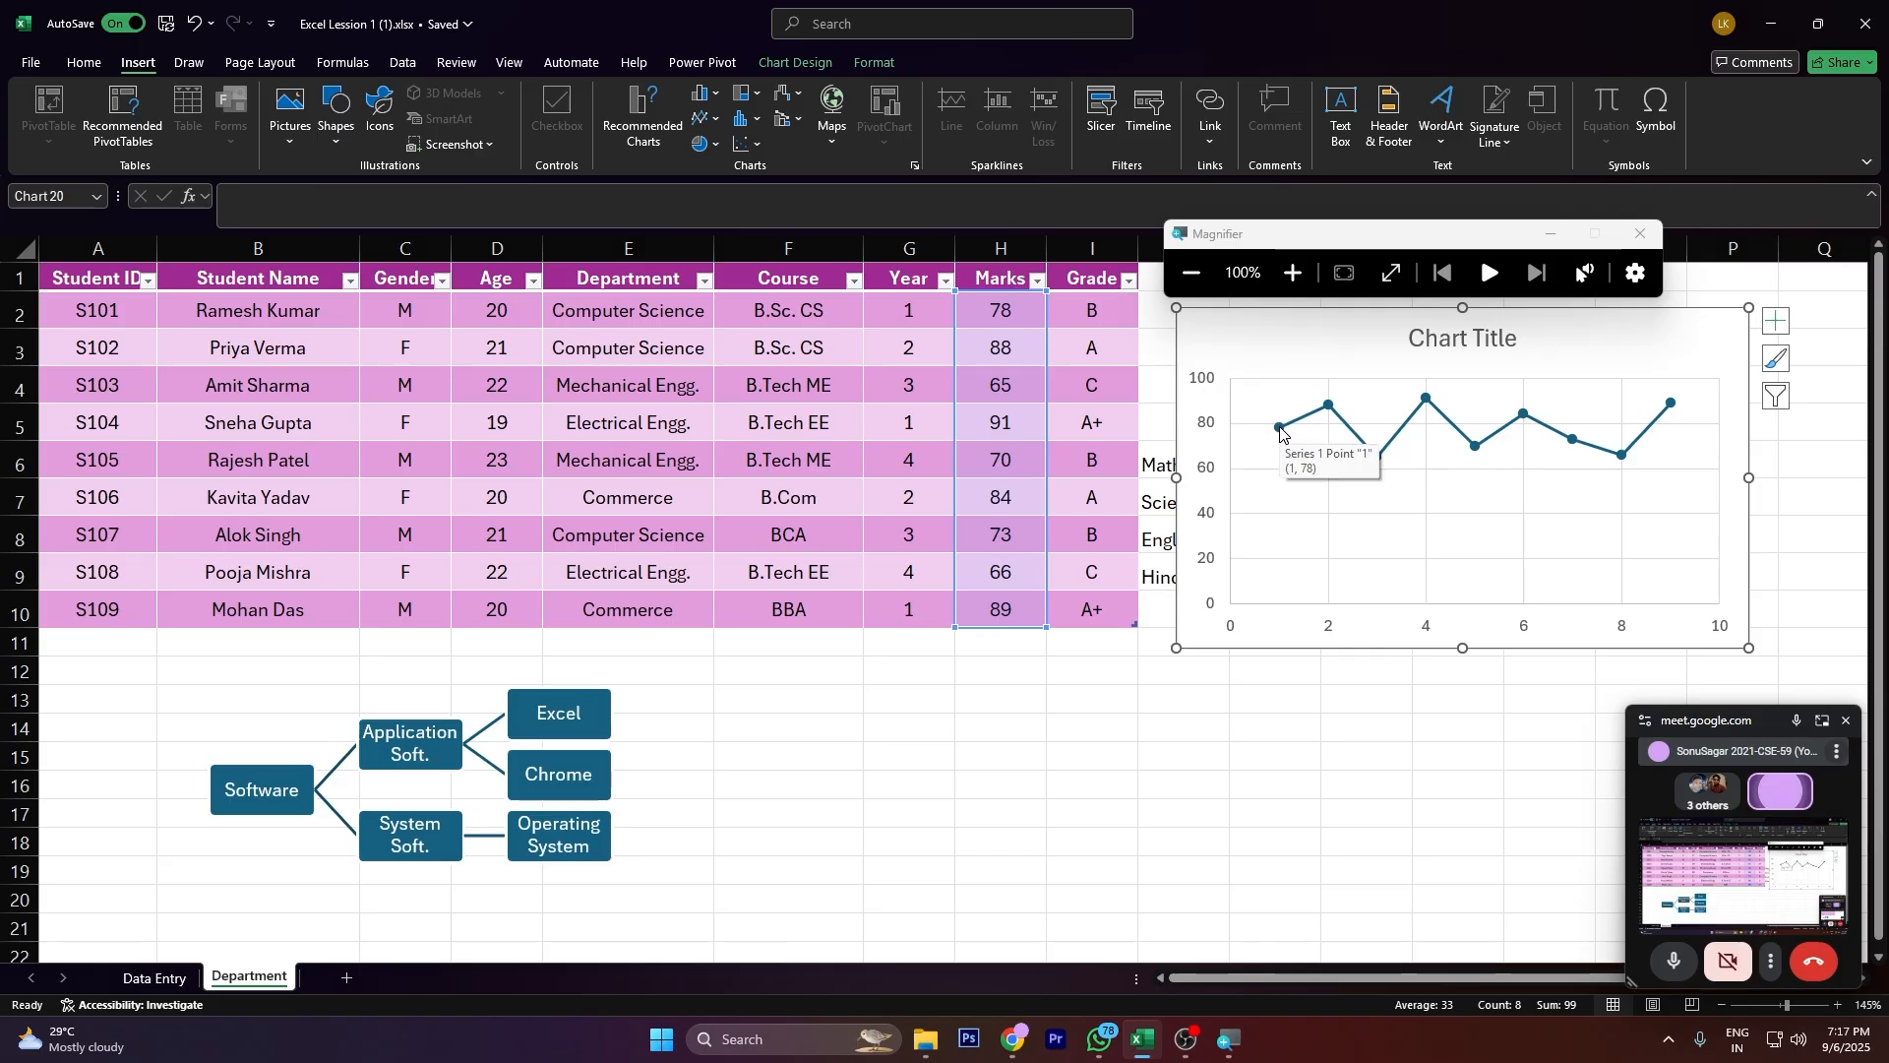
pyautogui.moveTo(1330, 413)
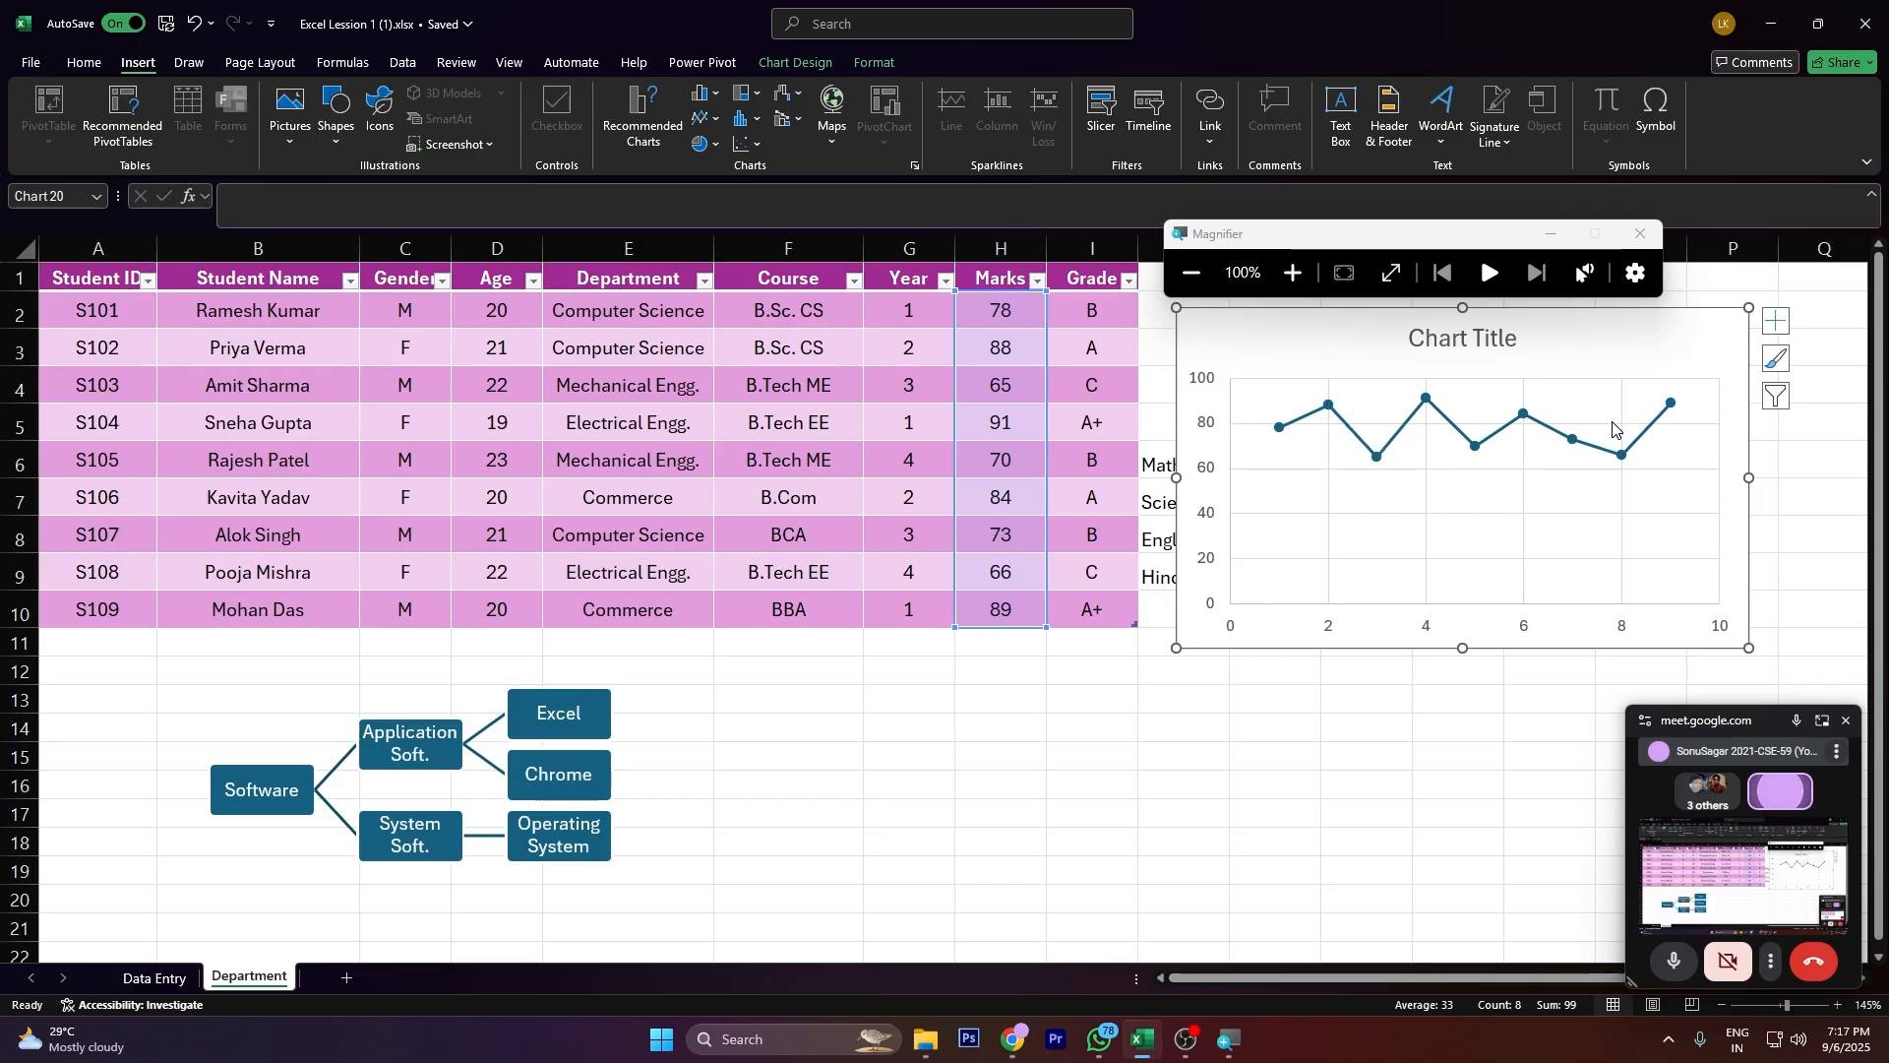
pyautogui.moveTo(1335, 390); pyautogui.dragTo(1387, 422)
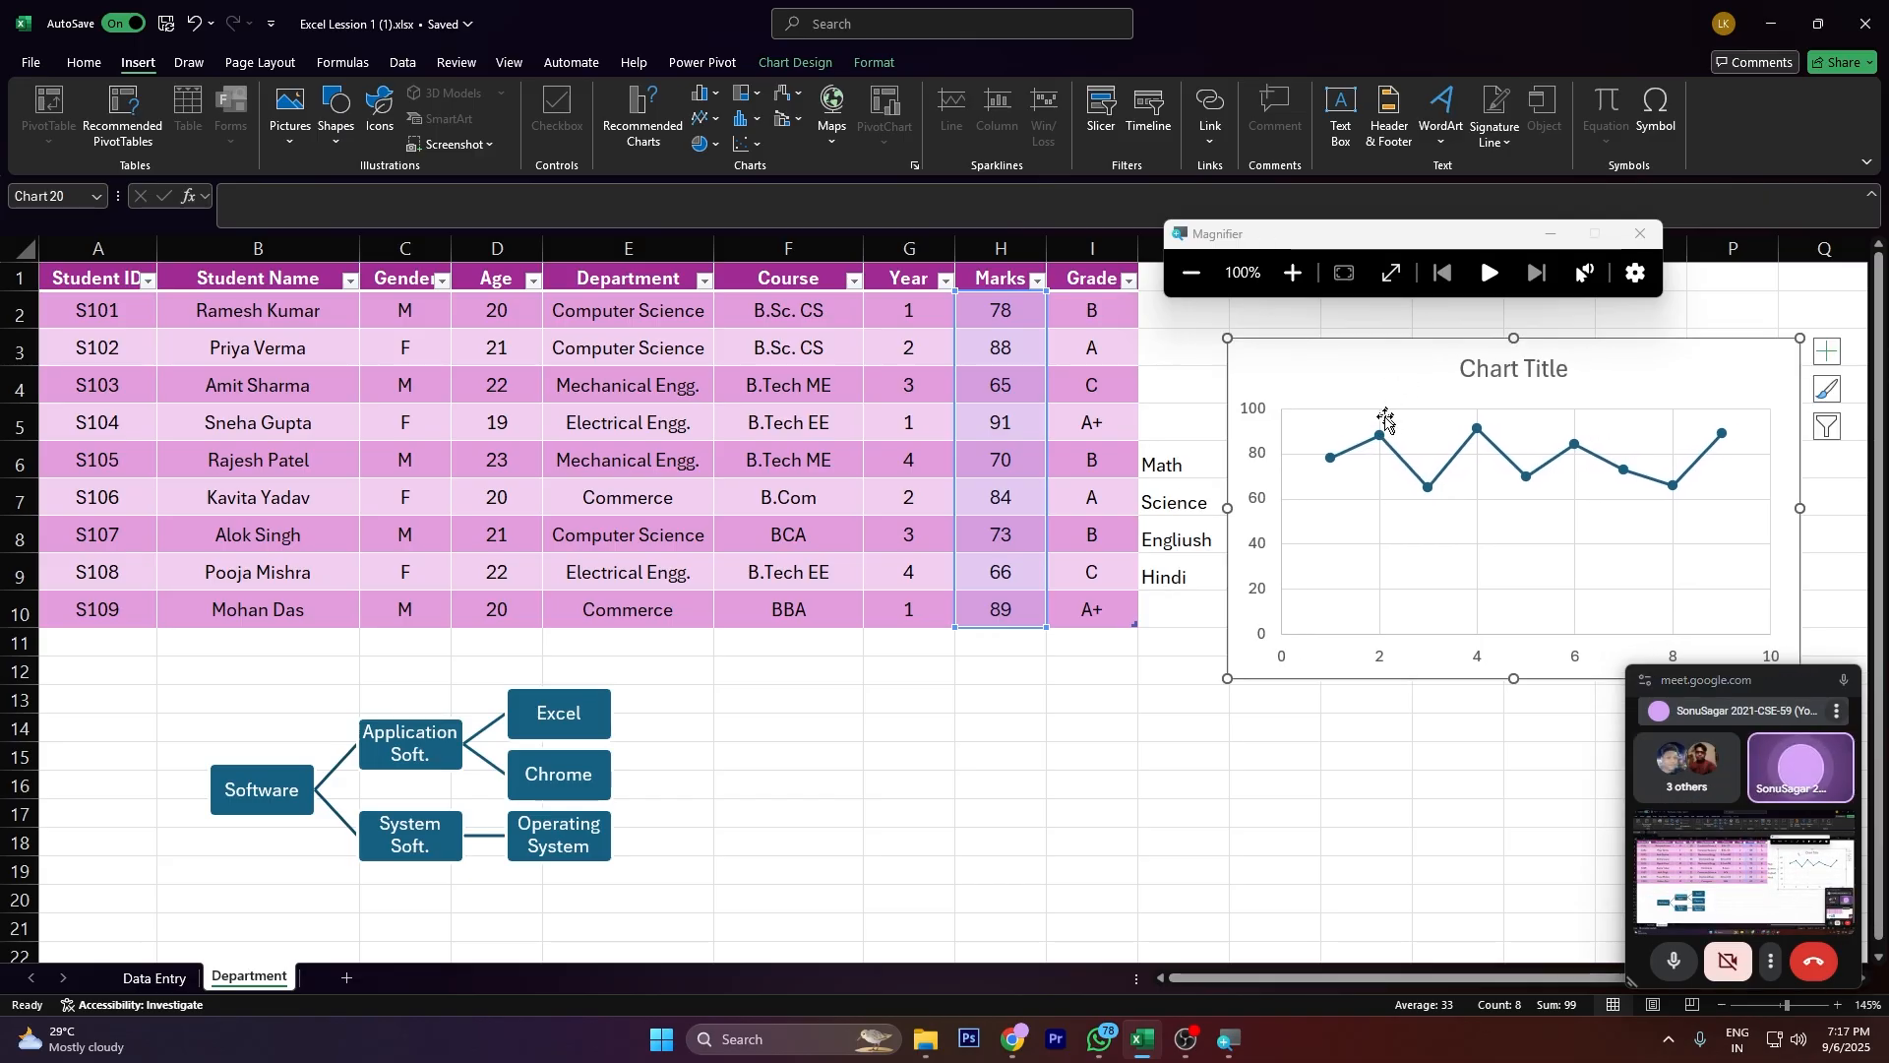
pyautogui.moveTo(1433, 495)
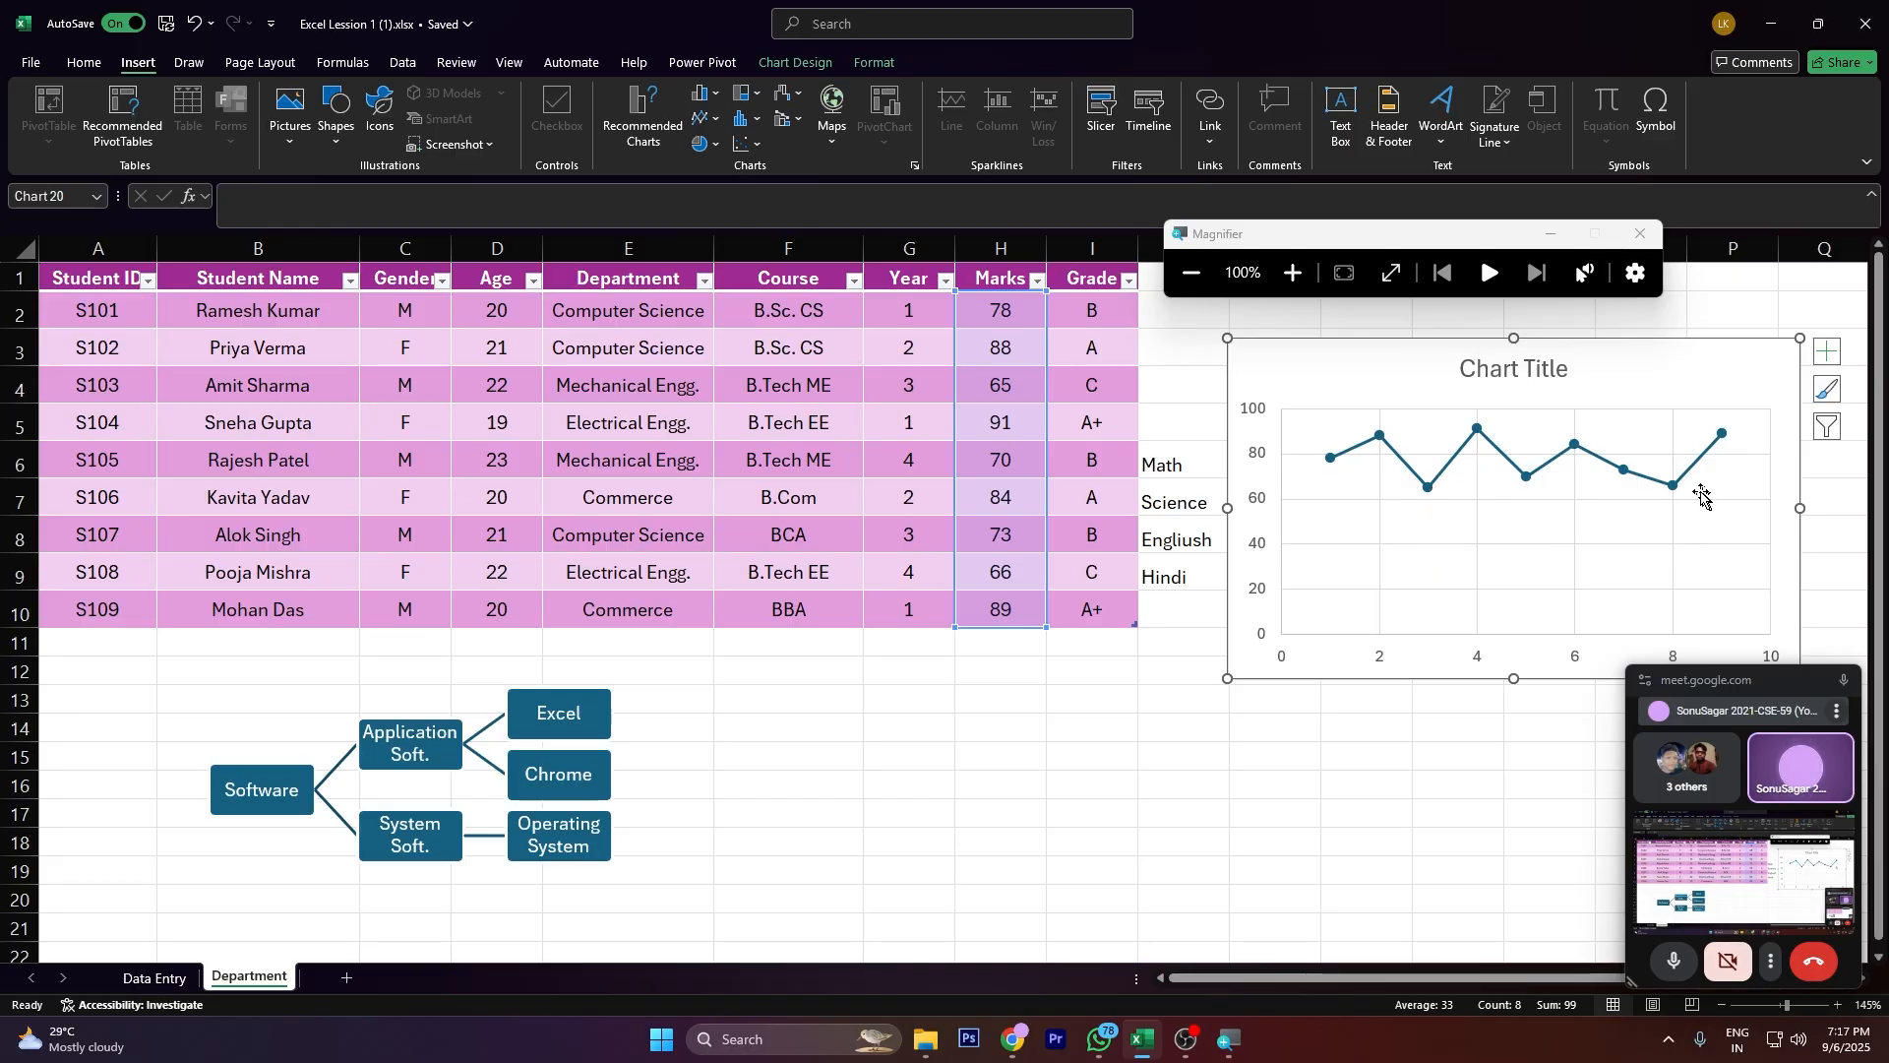
pyautogui.moveTo(1673, 492)
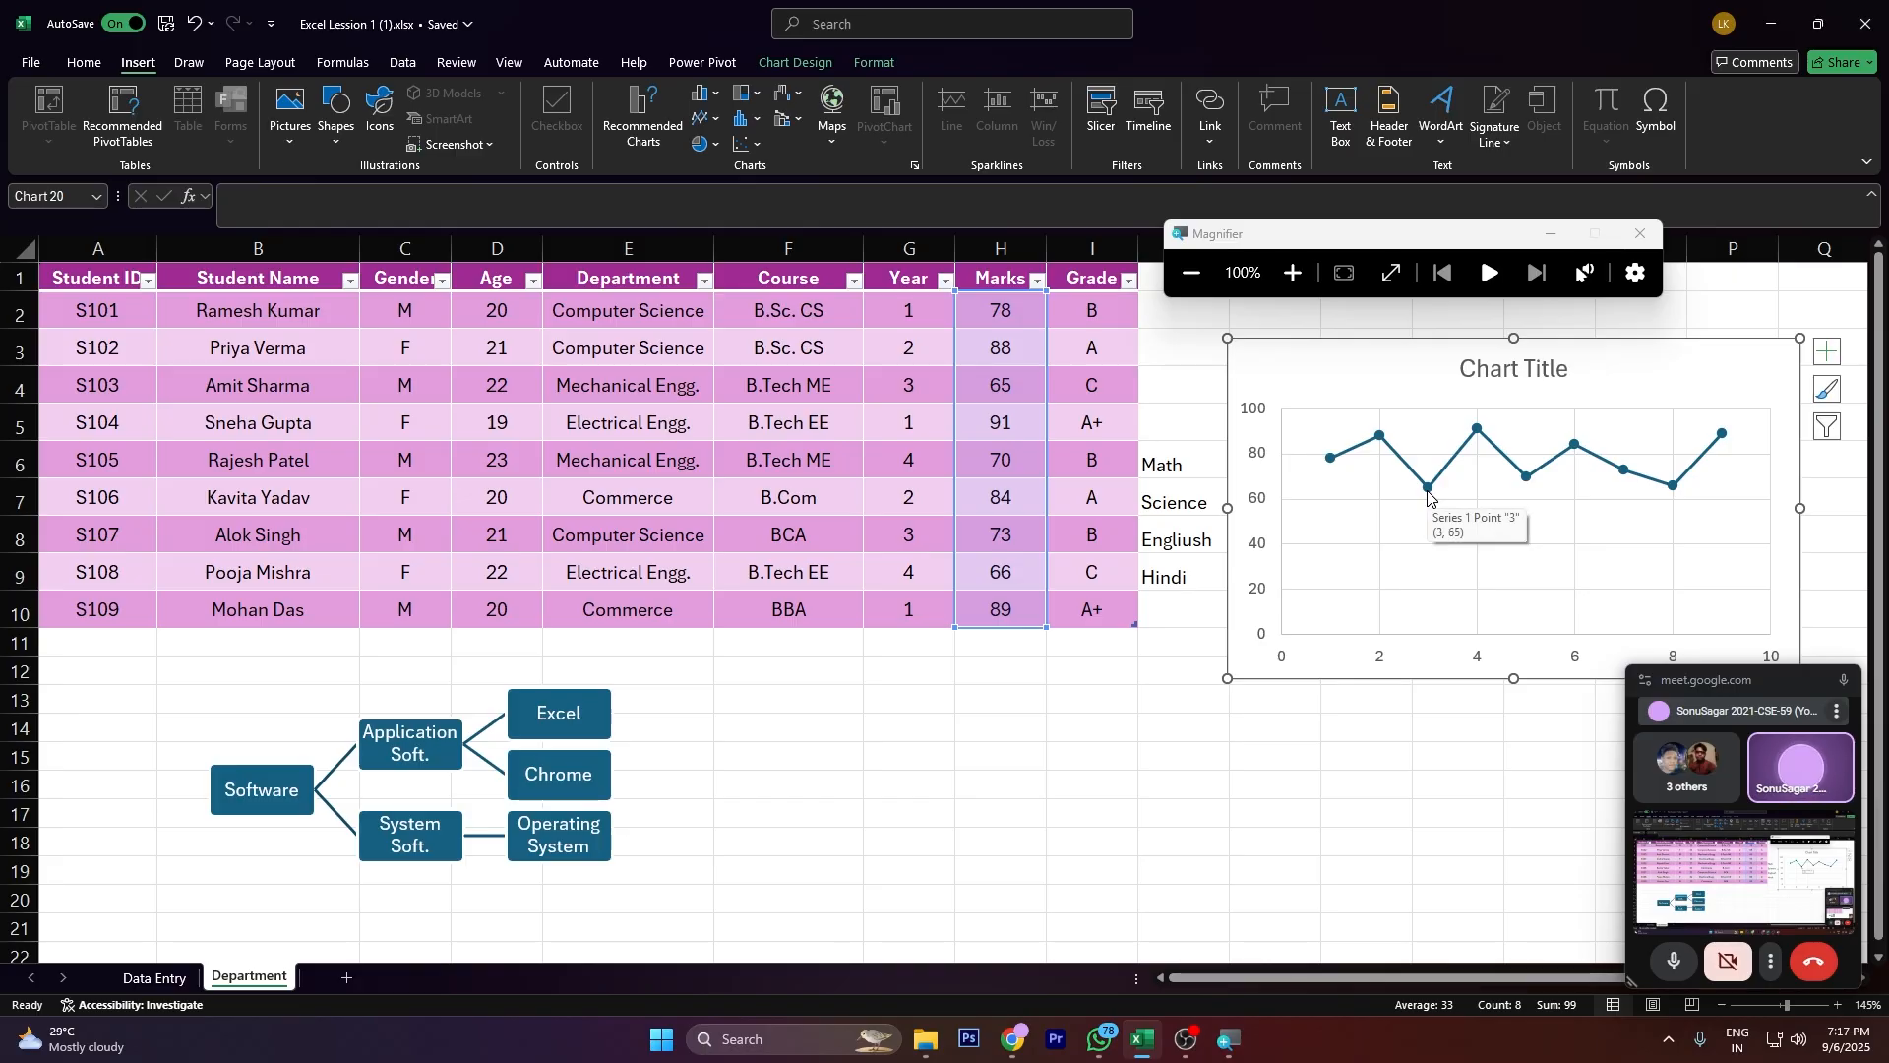
pyautogui.moveTo(1481, 438)
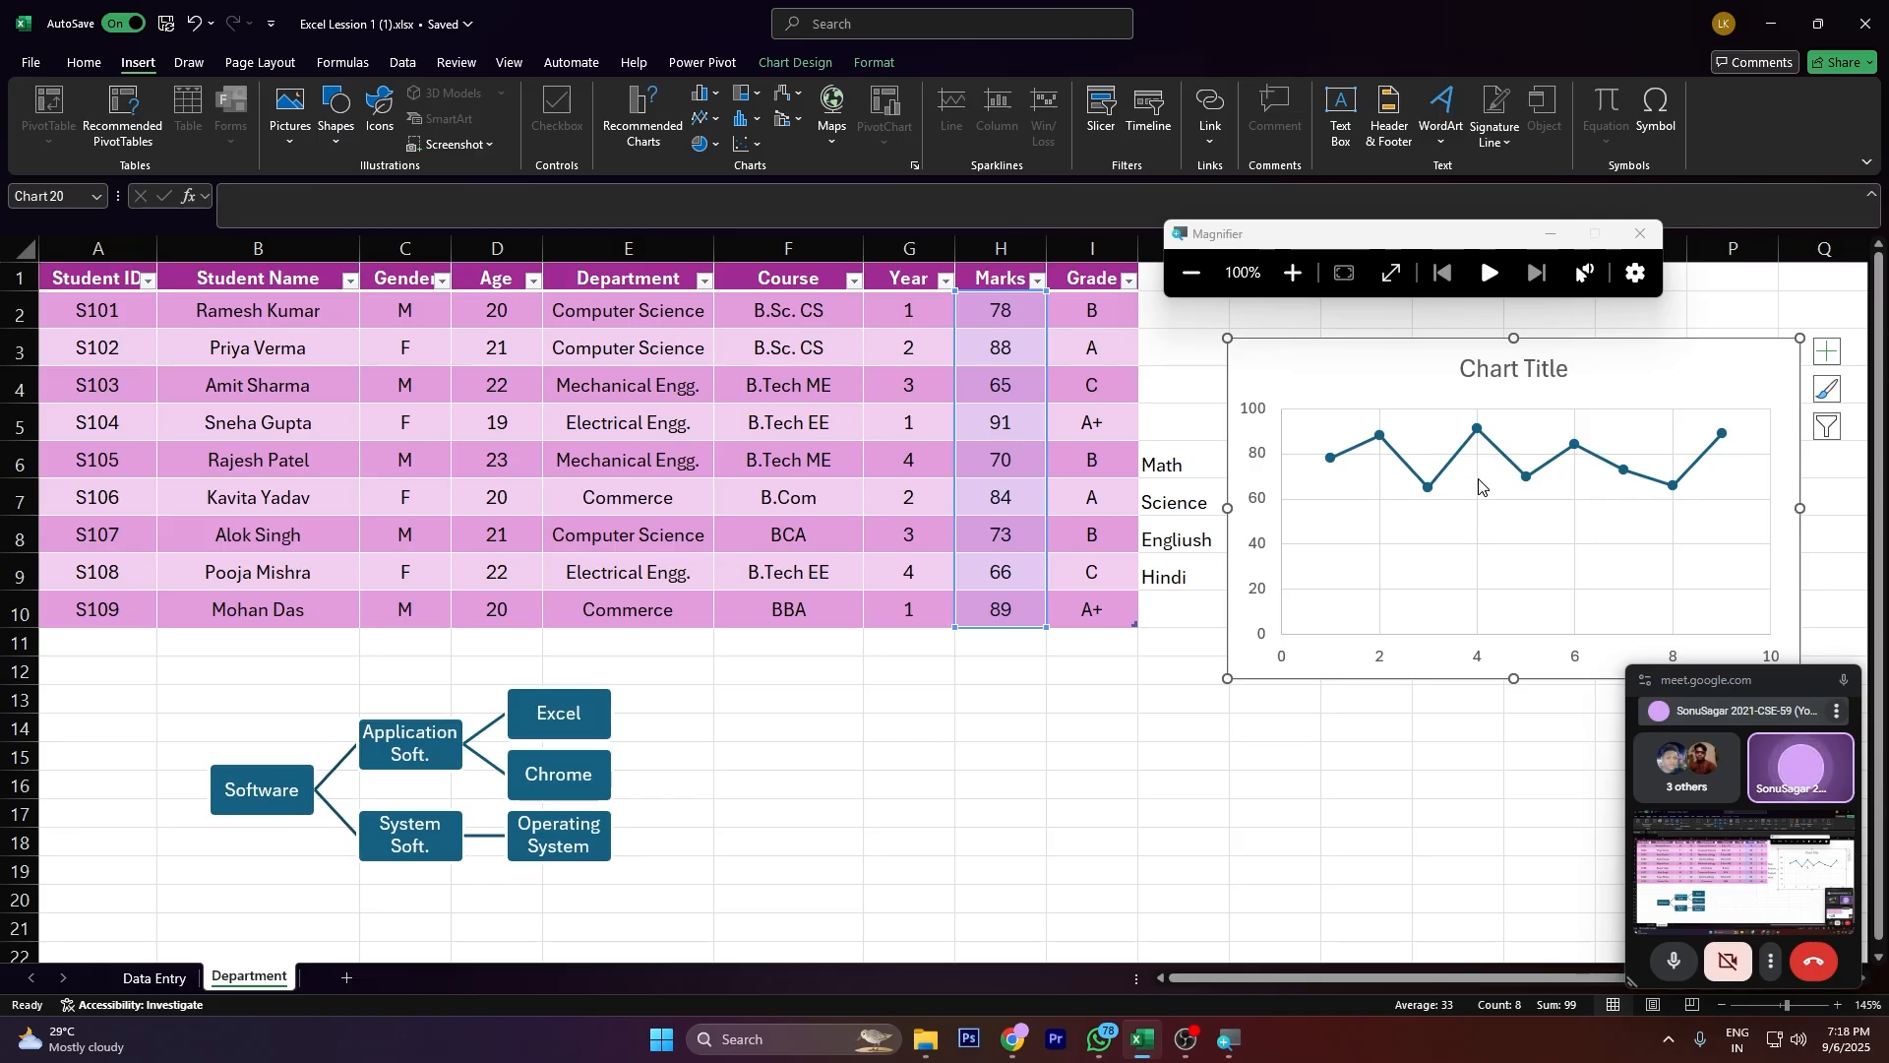
# Step: Review the Marks column against its chart and nudge the chart slightly up and away from the table
pyautogui.click(1001, 813)
pyautogui.click(998, 704)
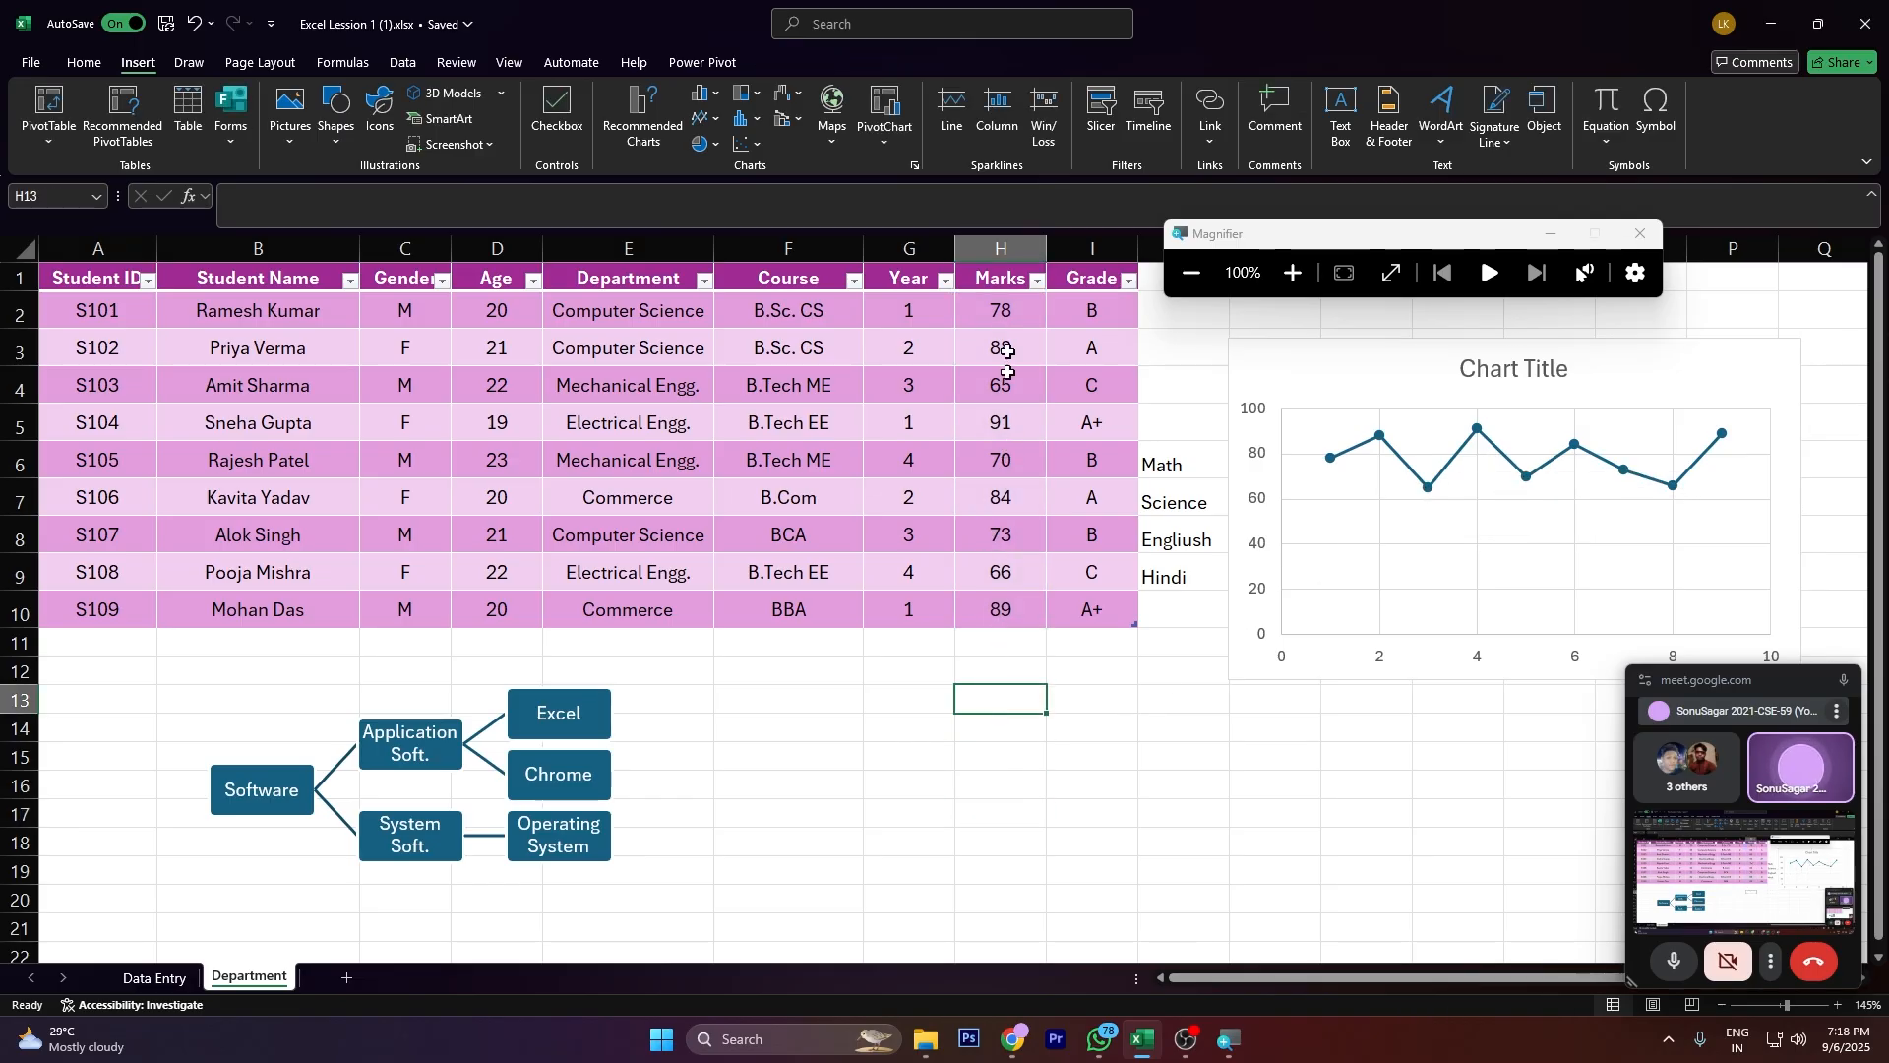
pyautogui.moveTo(1004, 312); pyautogui.dragTo(1026, 646)
pyautogui.click(1030, 678)
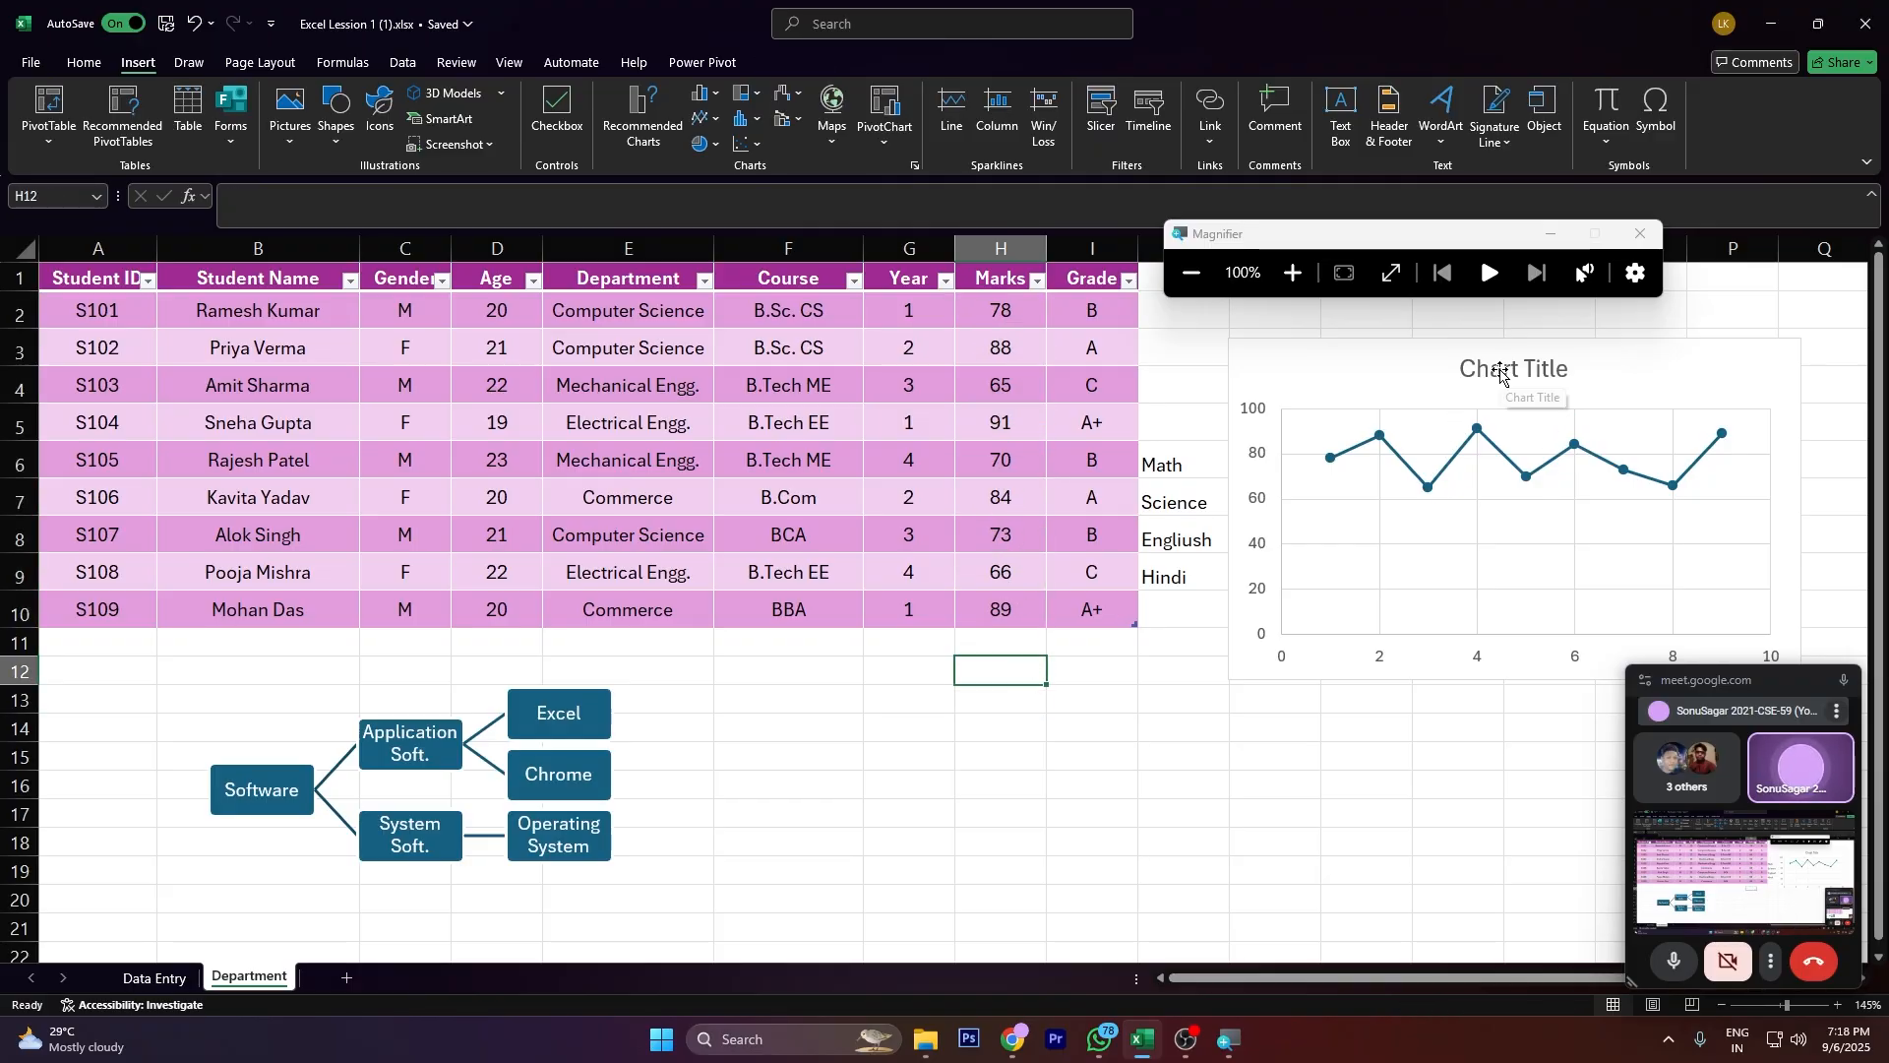
pyautogui.moveTo(1466, 372)
pyautogui.mouseDown()
pyautogui.moveTo(1422, 381)
pyautogui.moveTo(1453, 352)
pyautogui.mouseUp()
pyautogui.click(998, 753)
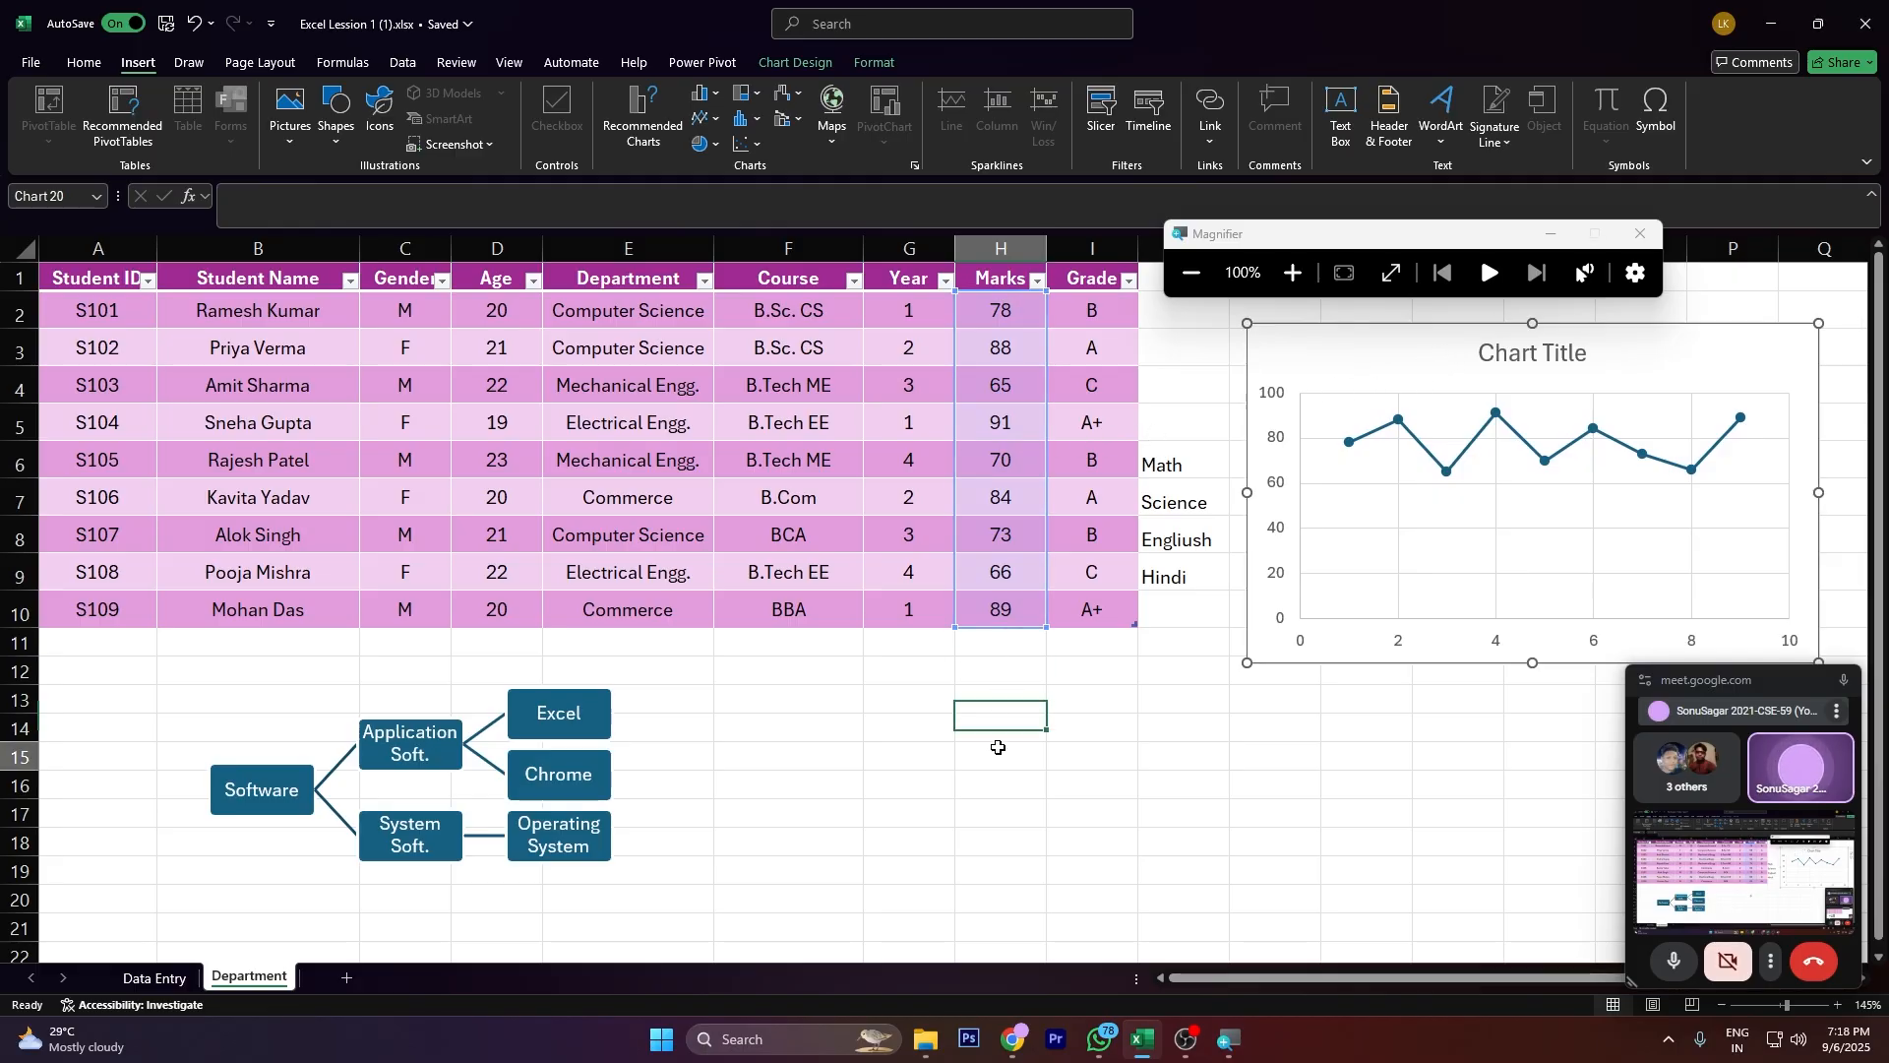
pyautogui.click(1526, 354)
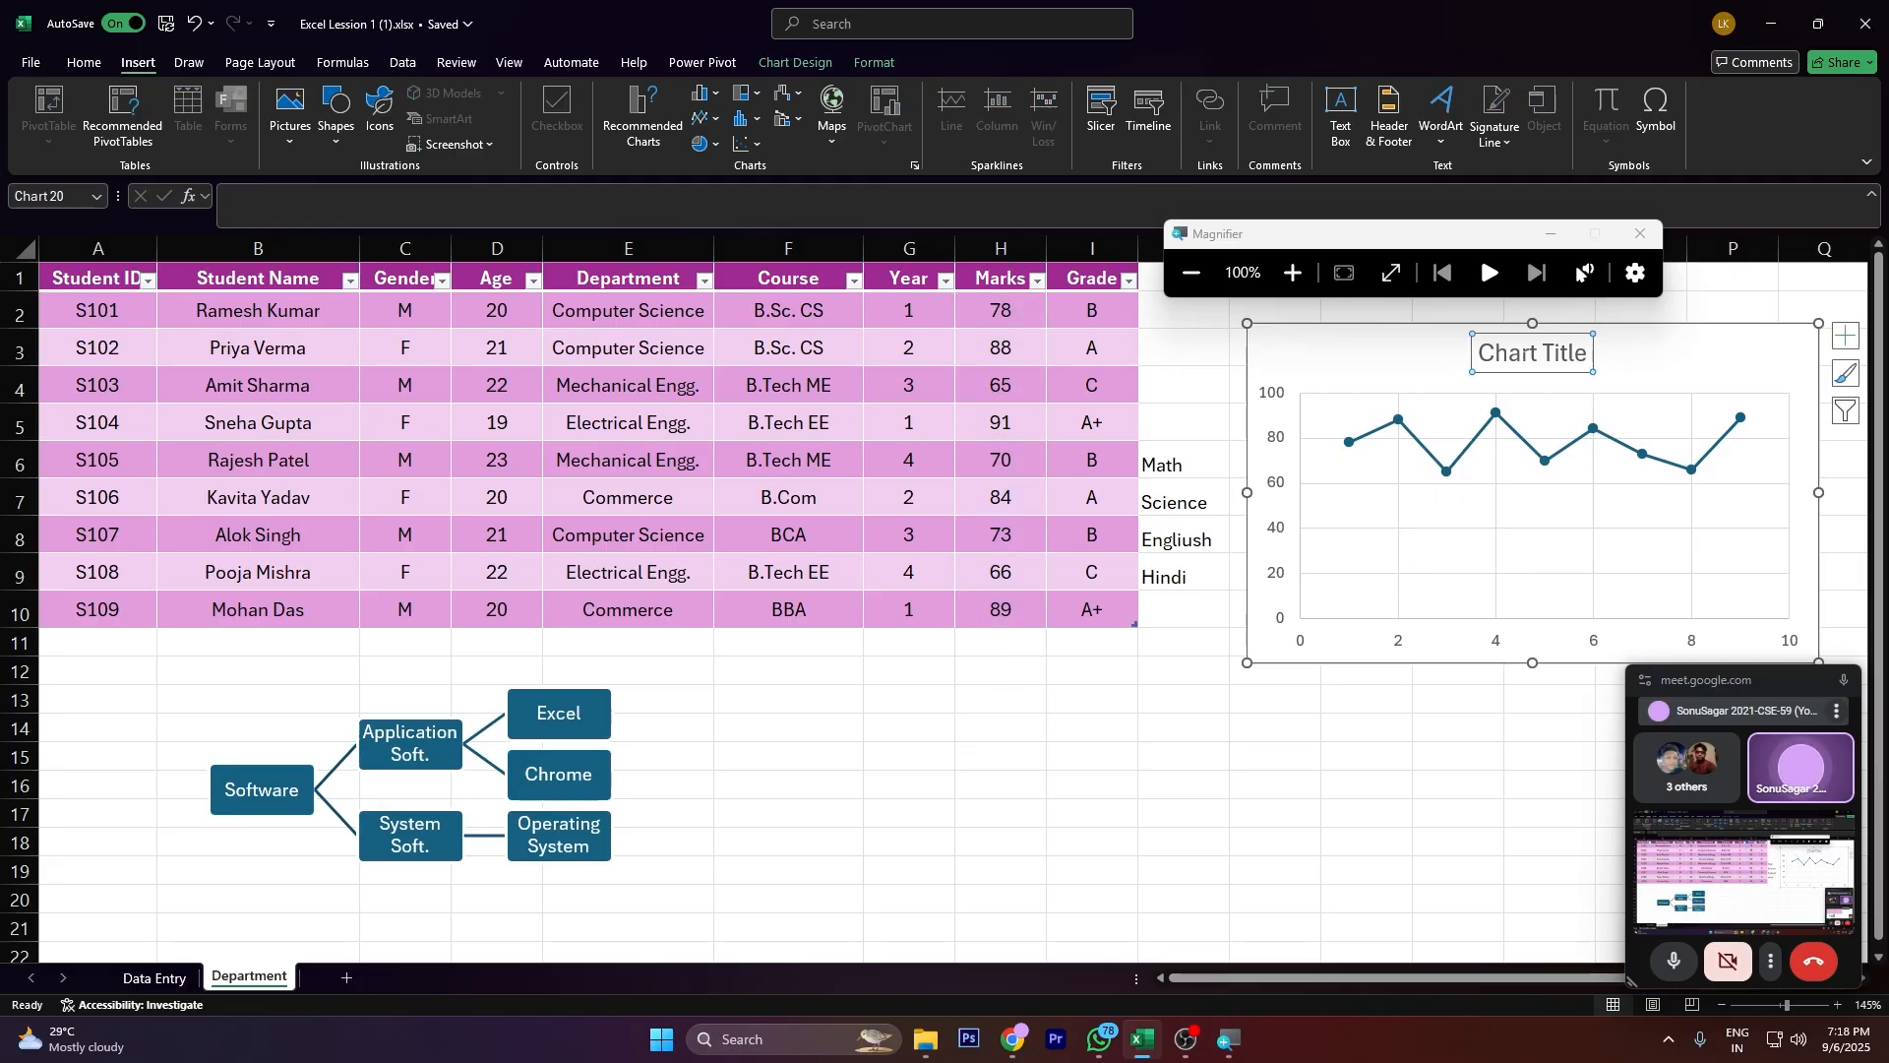
pyautogui.click(1681, 366)
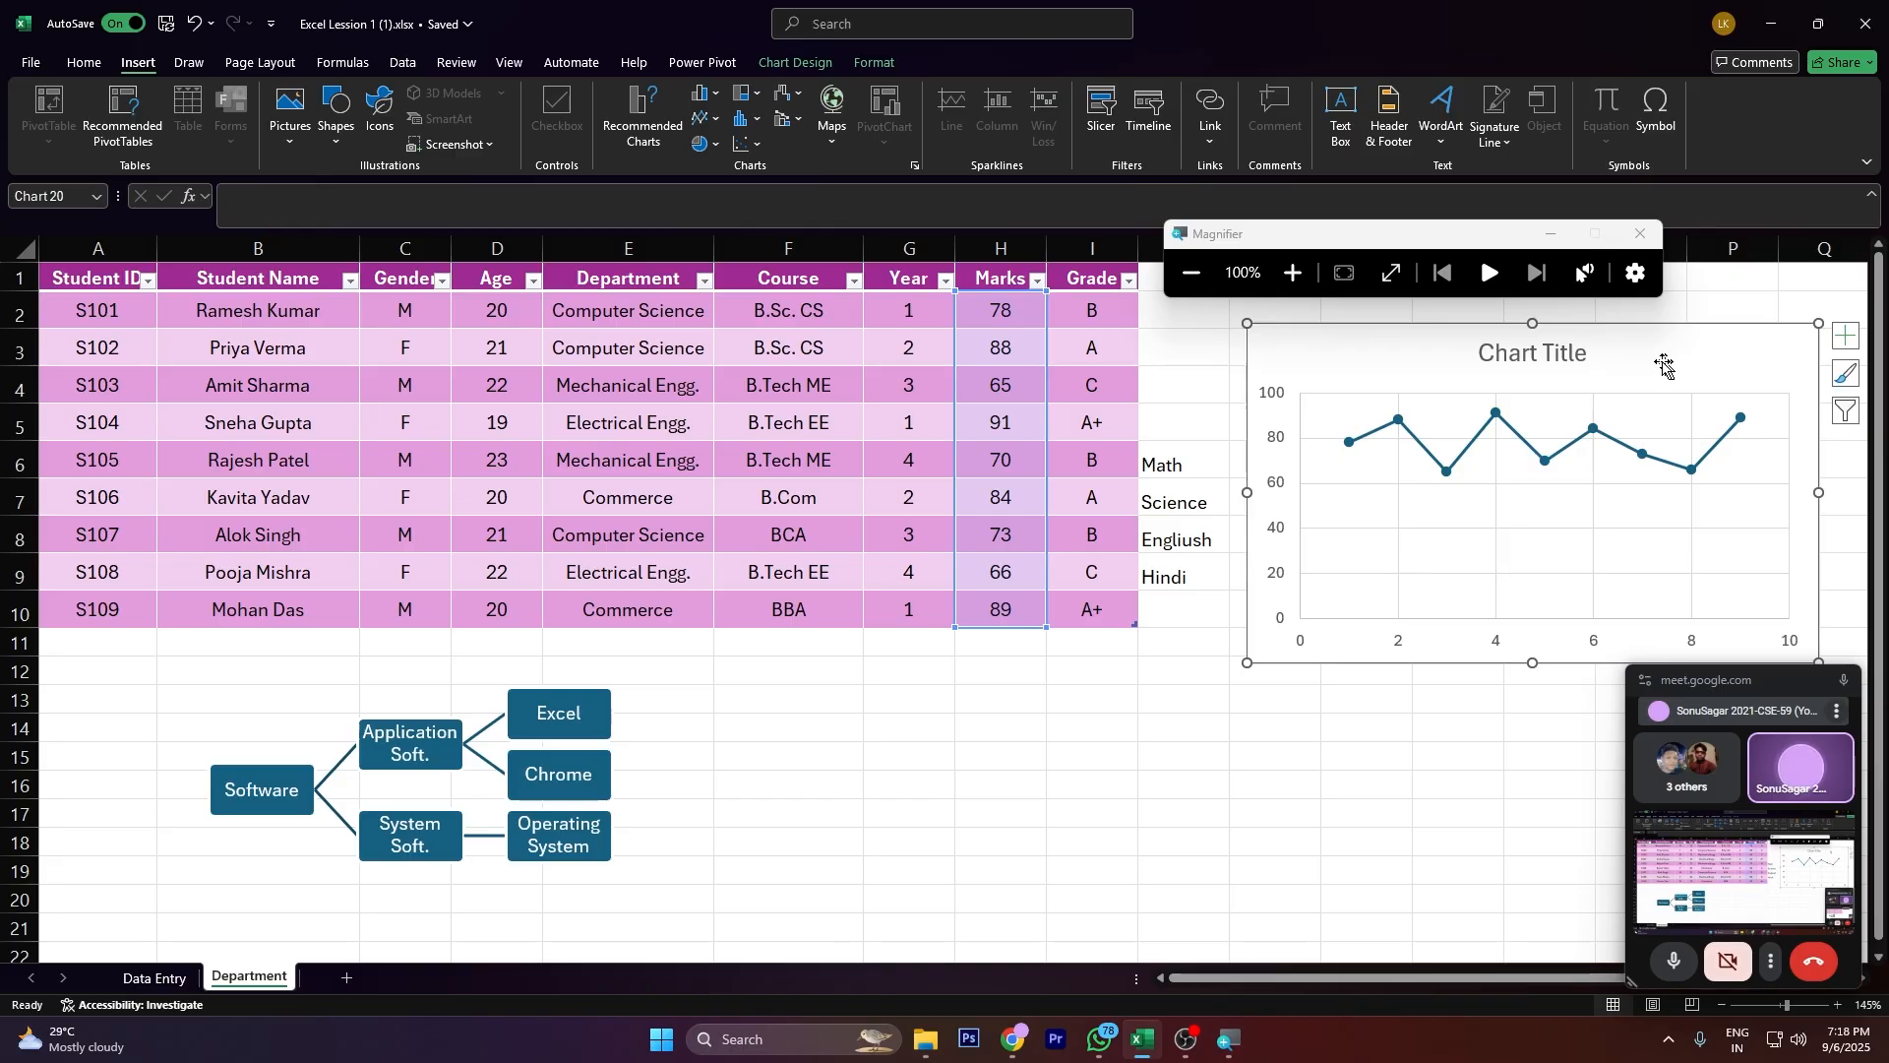
pyautogui.click(1438, 765)
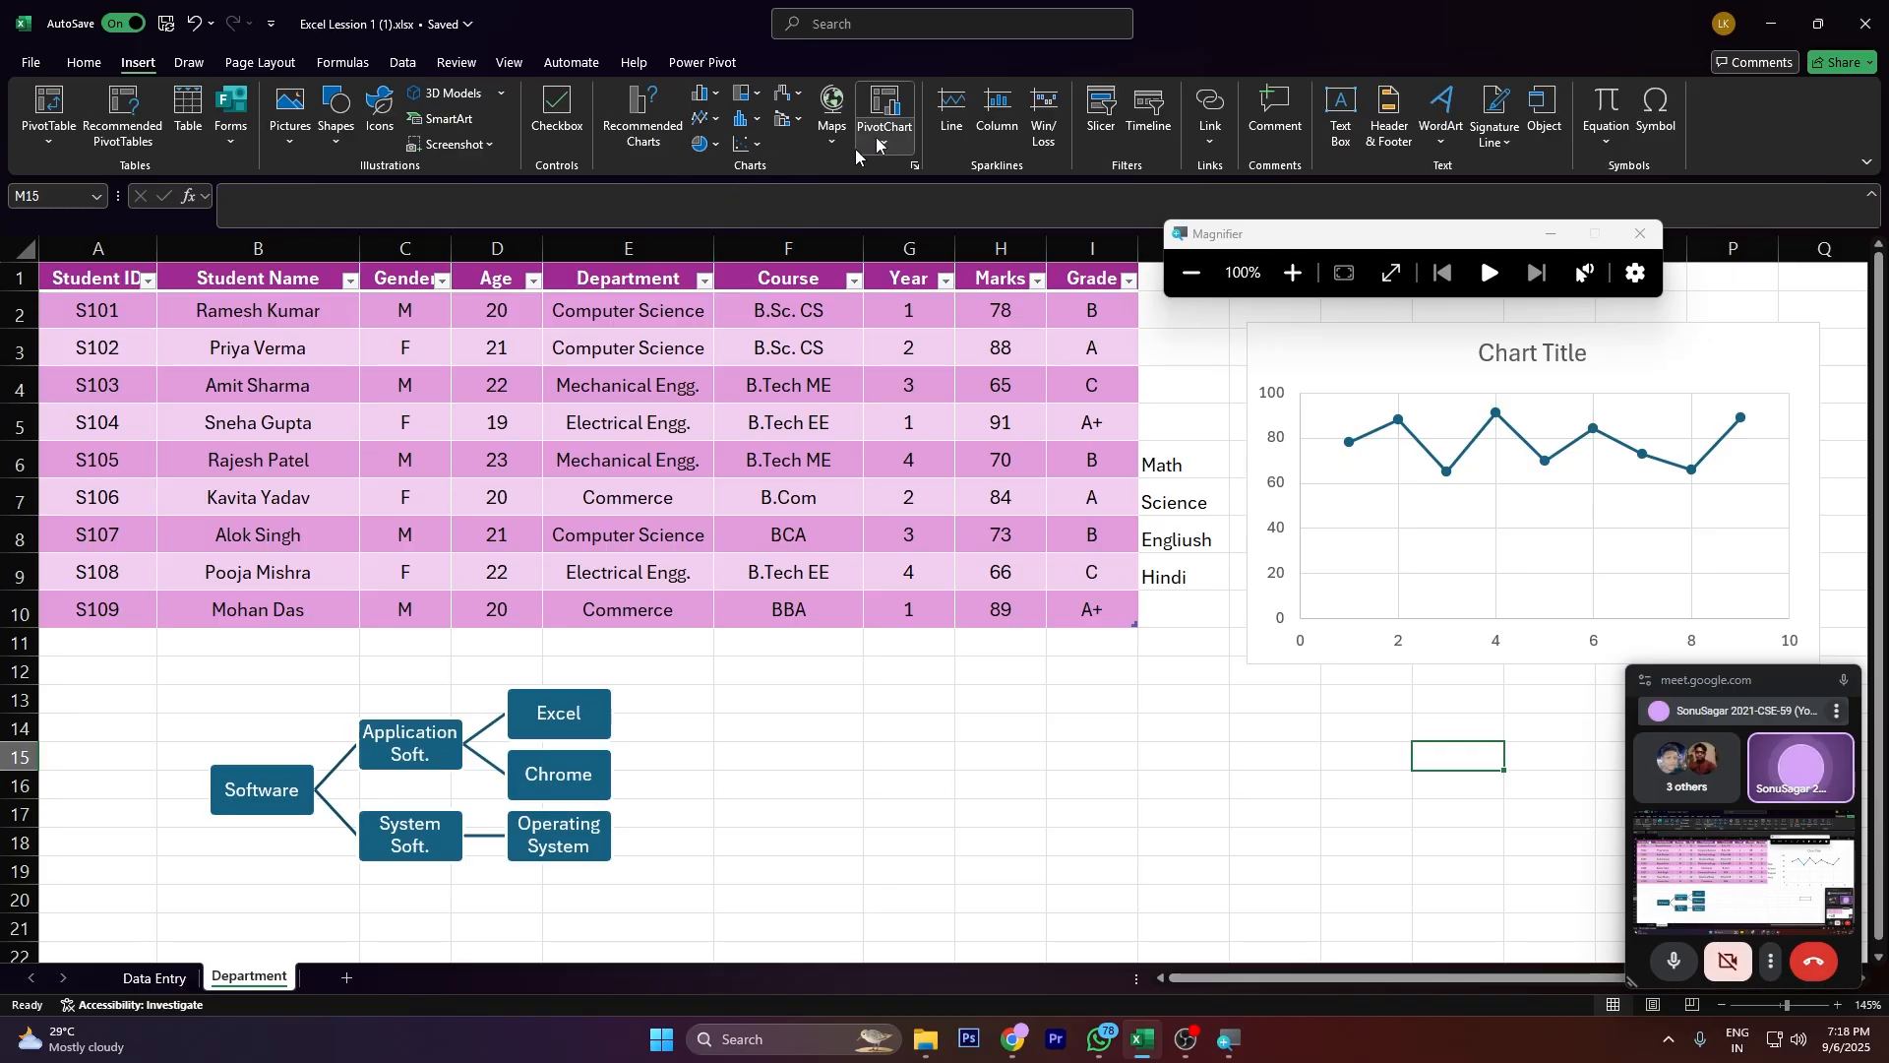
# Step: Insert a recommended line chart from the Age values in D2:D10
pyautogui.click(910, 607)
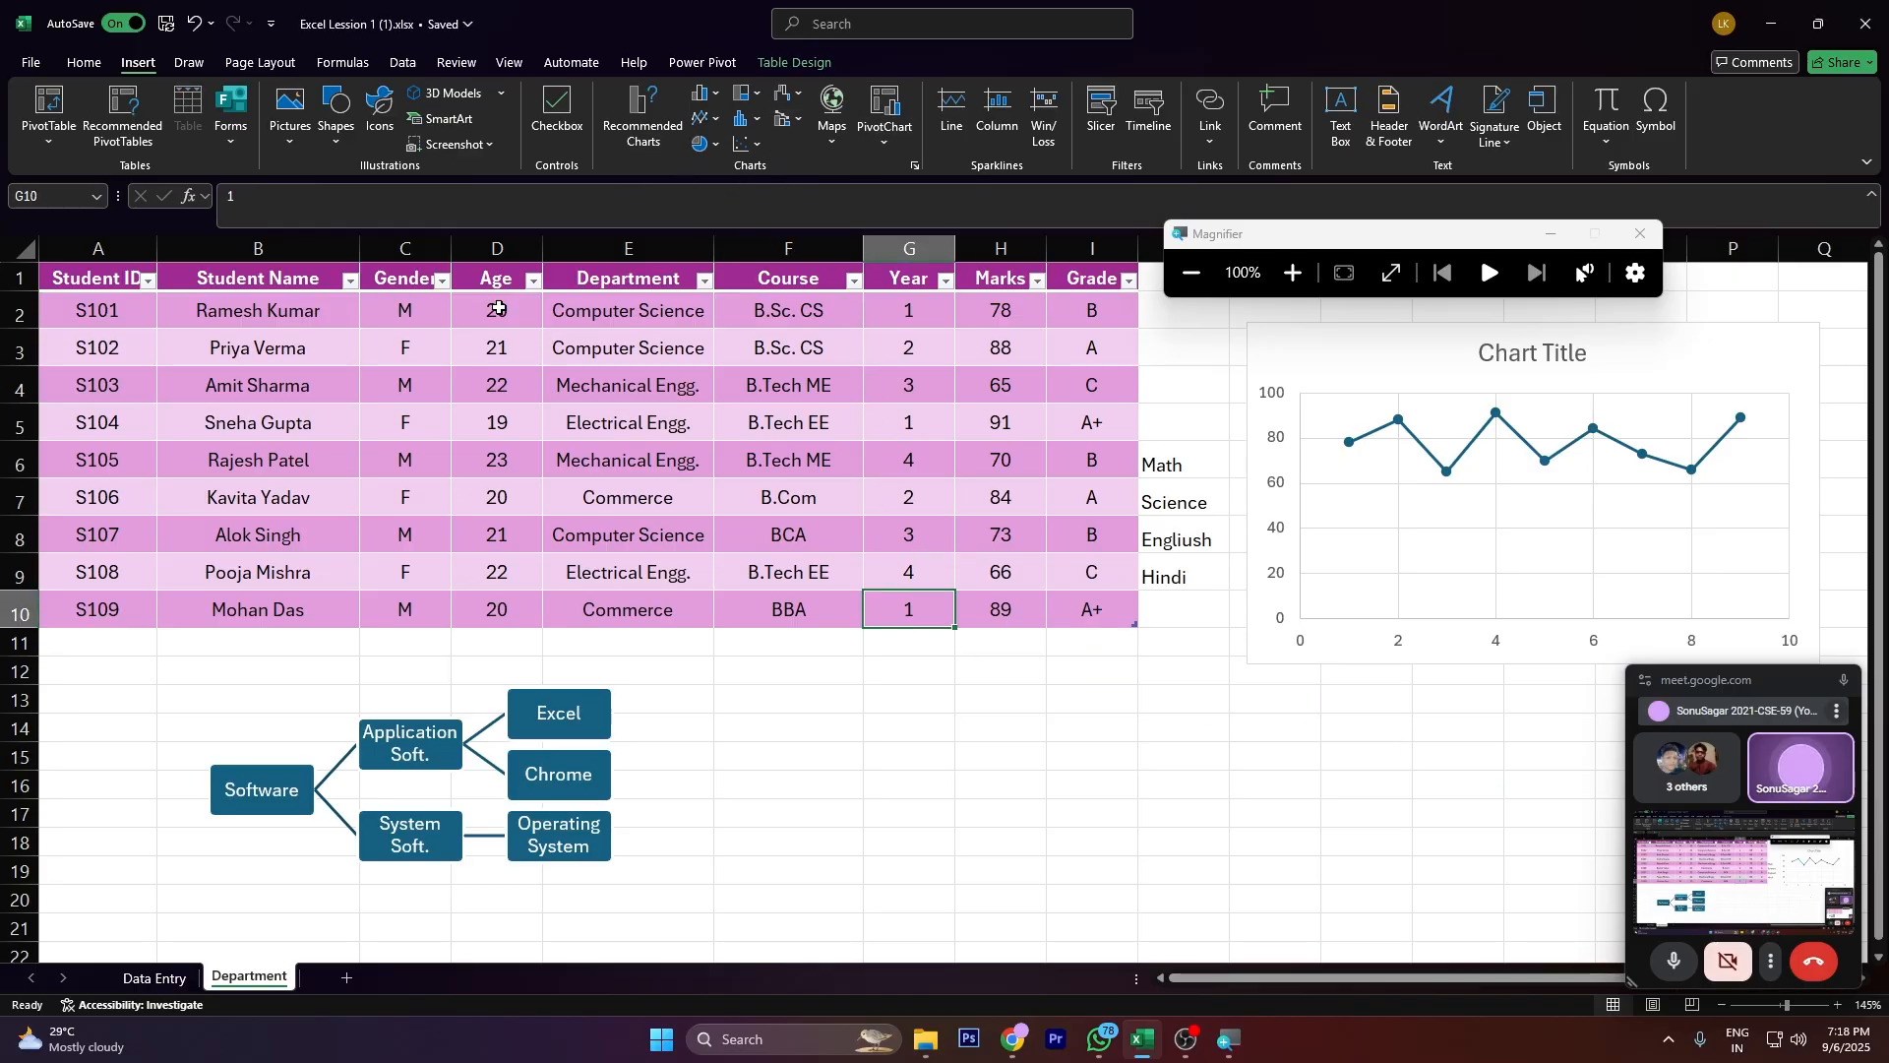
pyautogui.moveTo(497, 311); pyautogui.dragTo(518, 618)
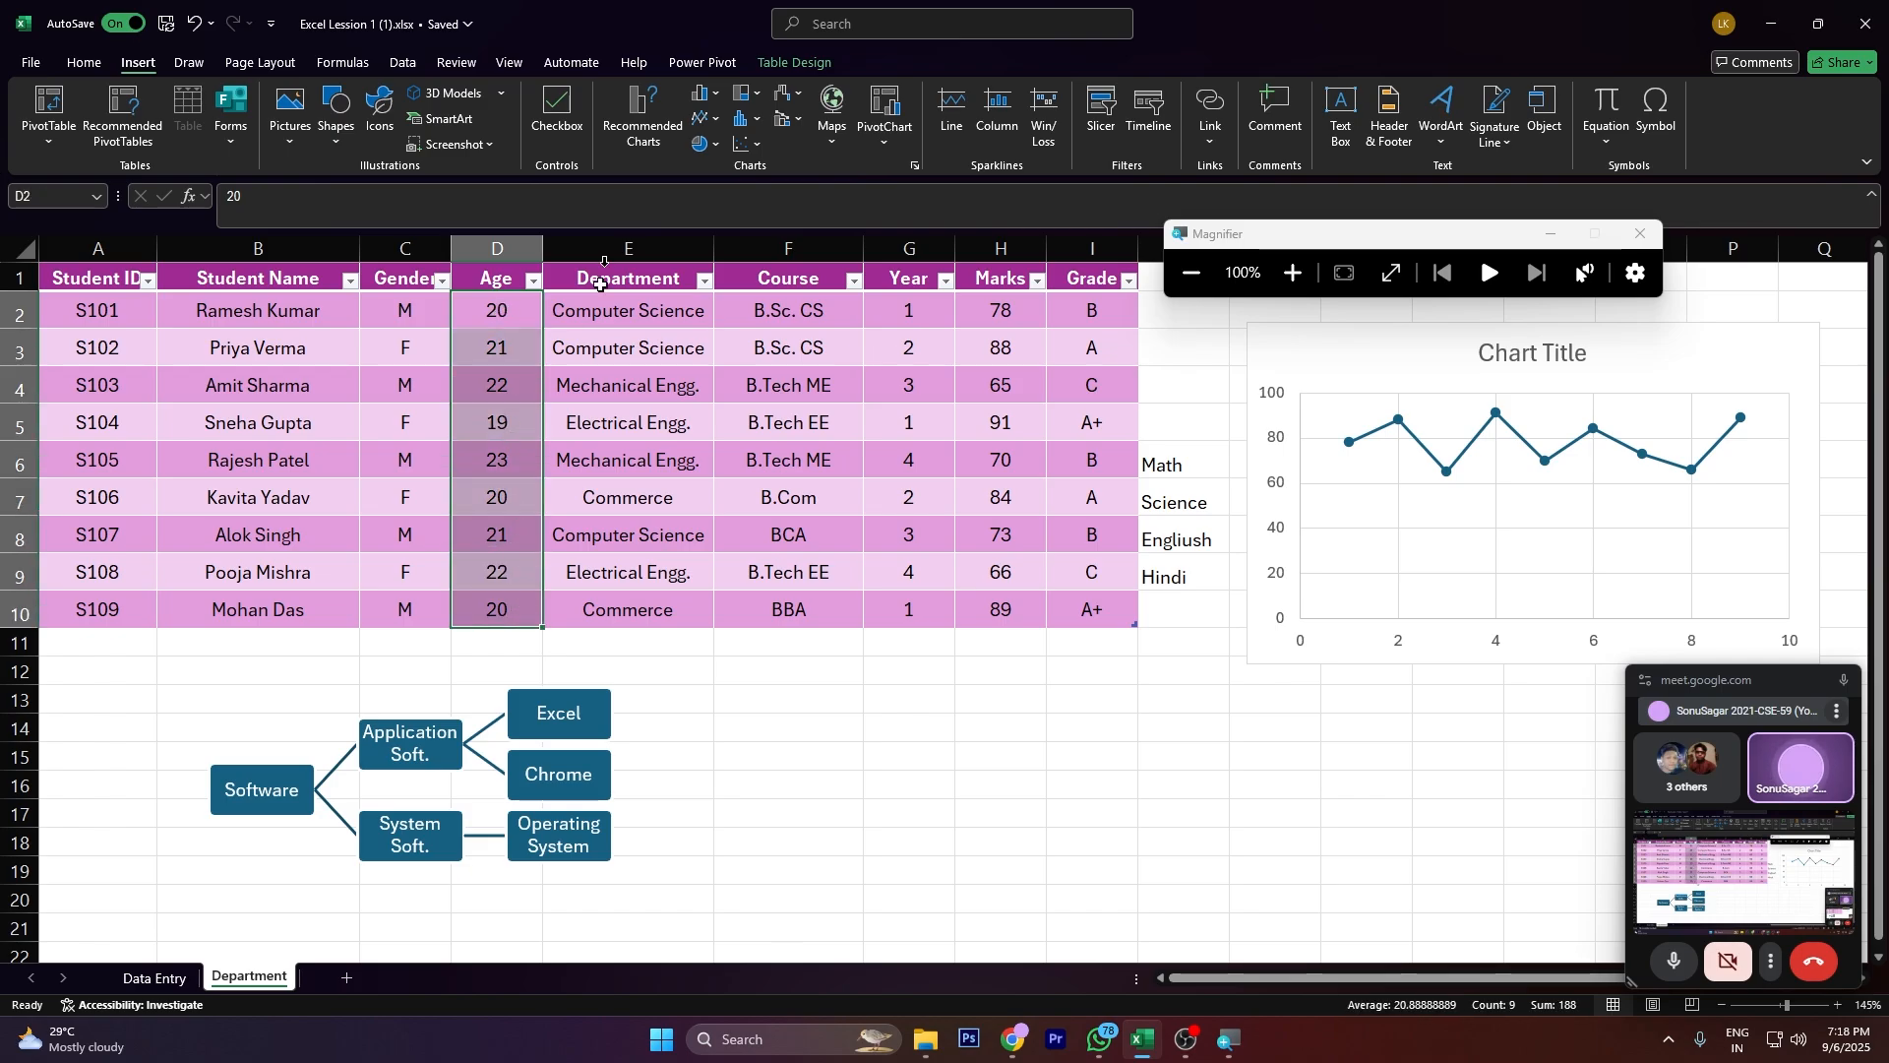
pyautogui.click(641, 118)
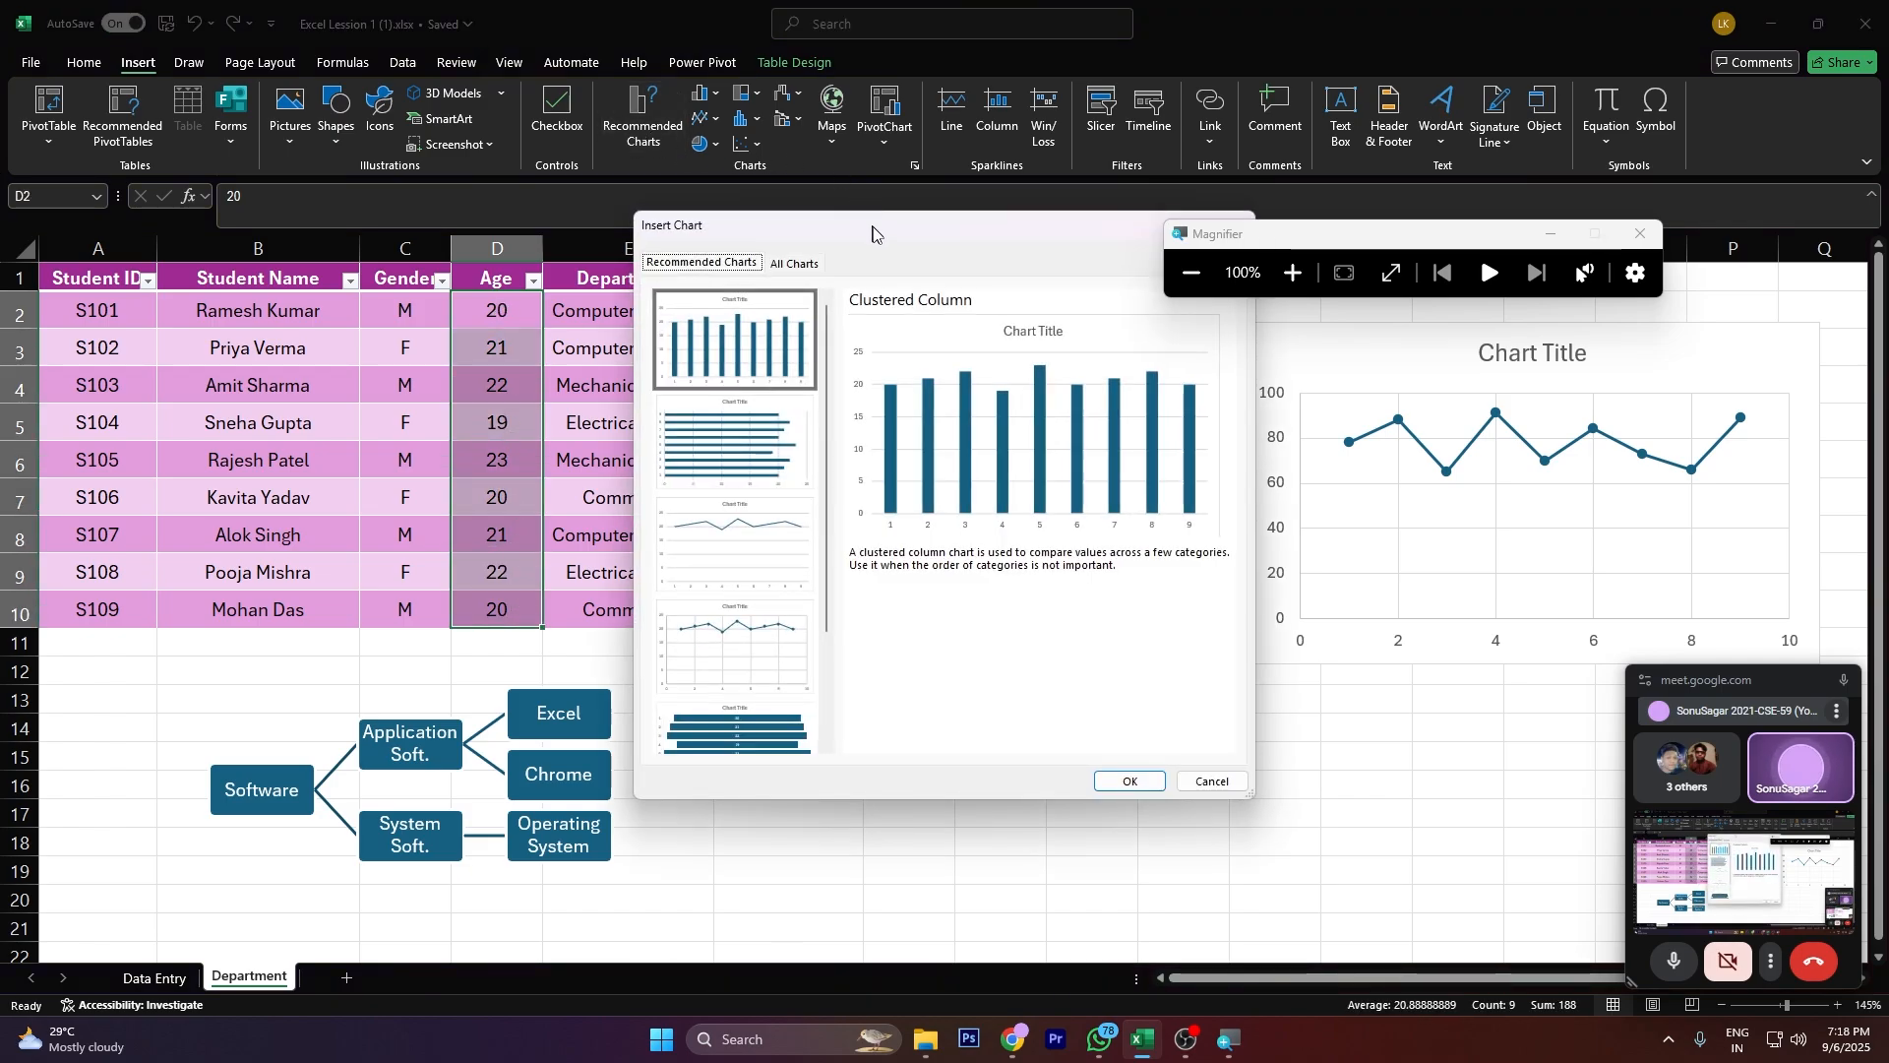
pyautogui.moveTo(873, 233); pyautogui.dragTo(919, 289)
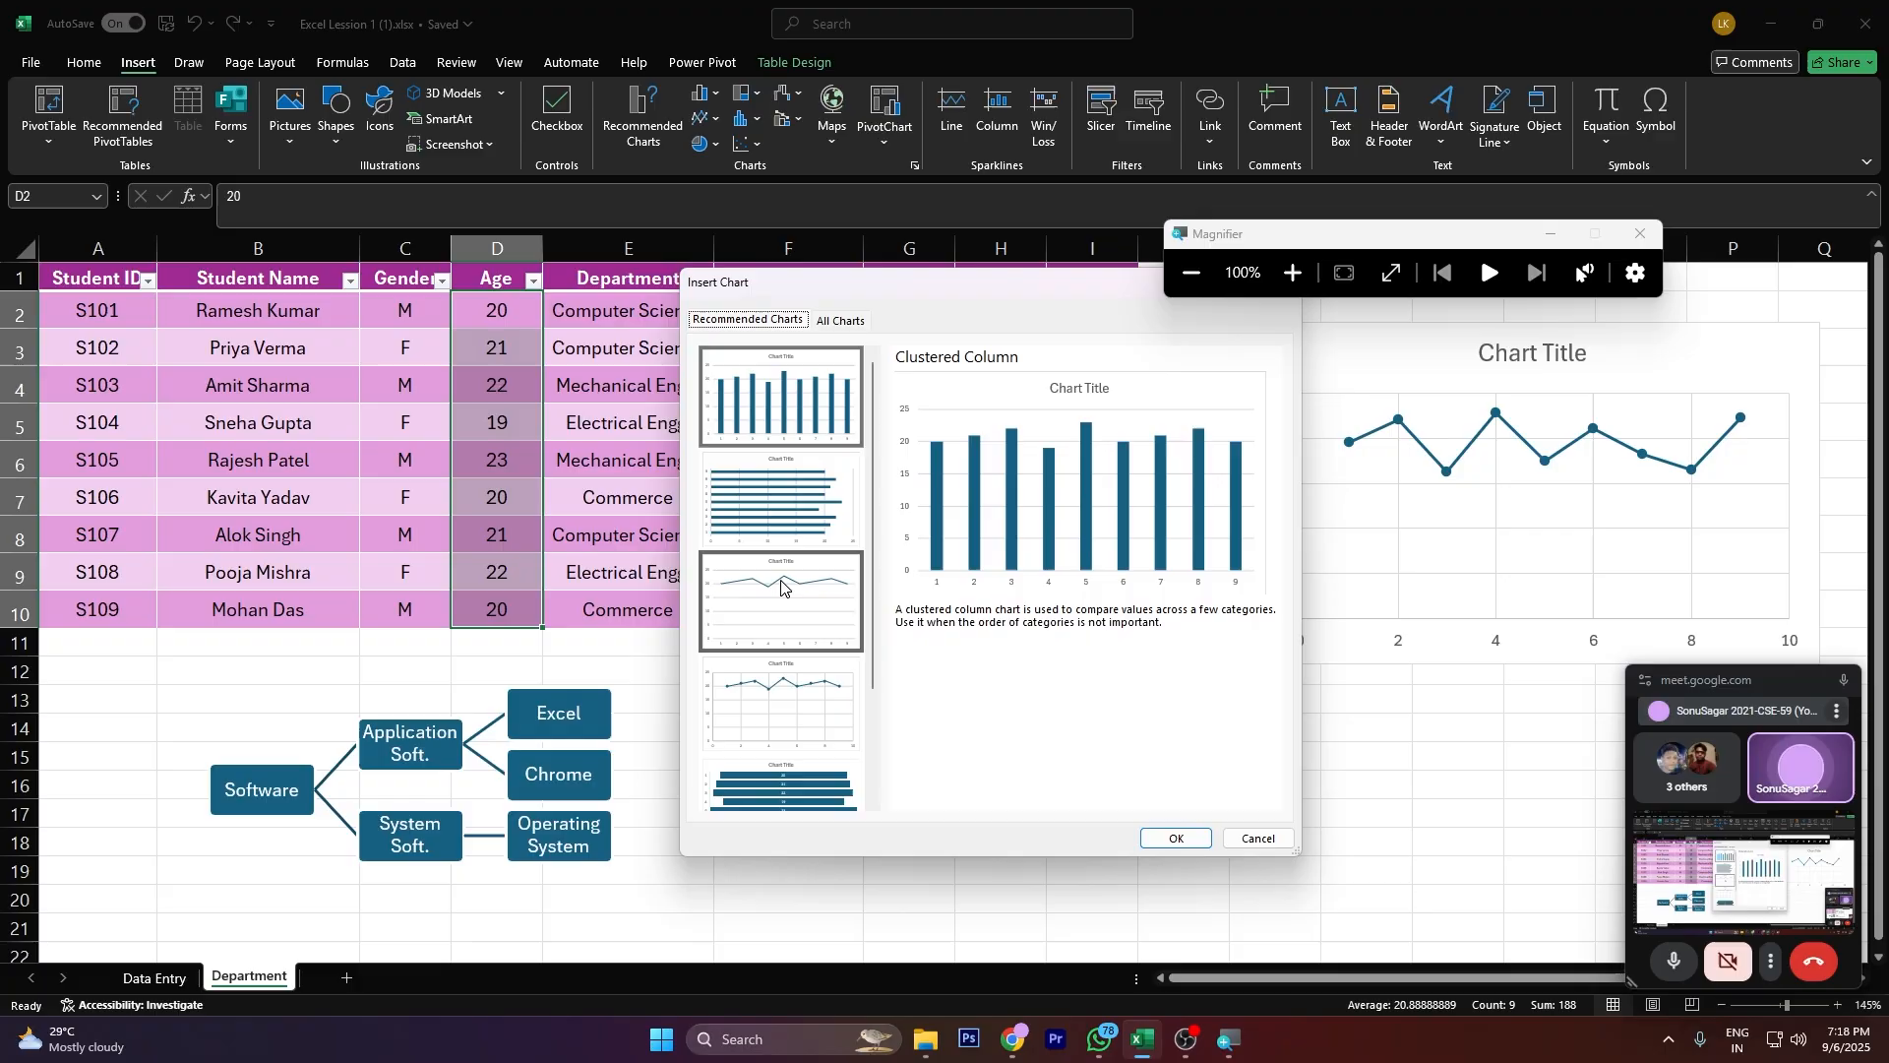
pyautogui.scroll(-2, 782, 587)
pyautogui.scroll(2, 782, 581)
pyautogui.click(787, 700)
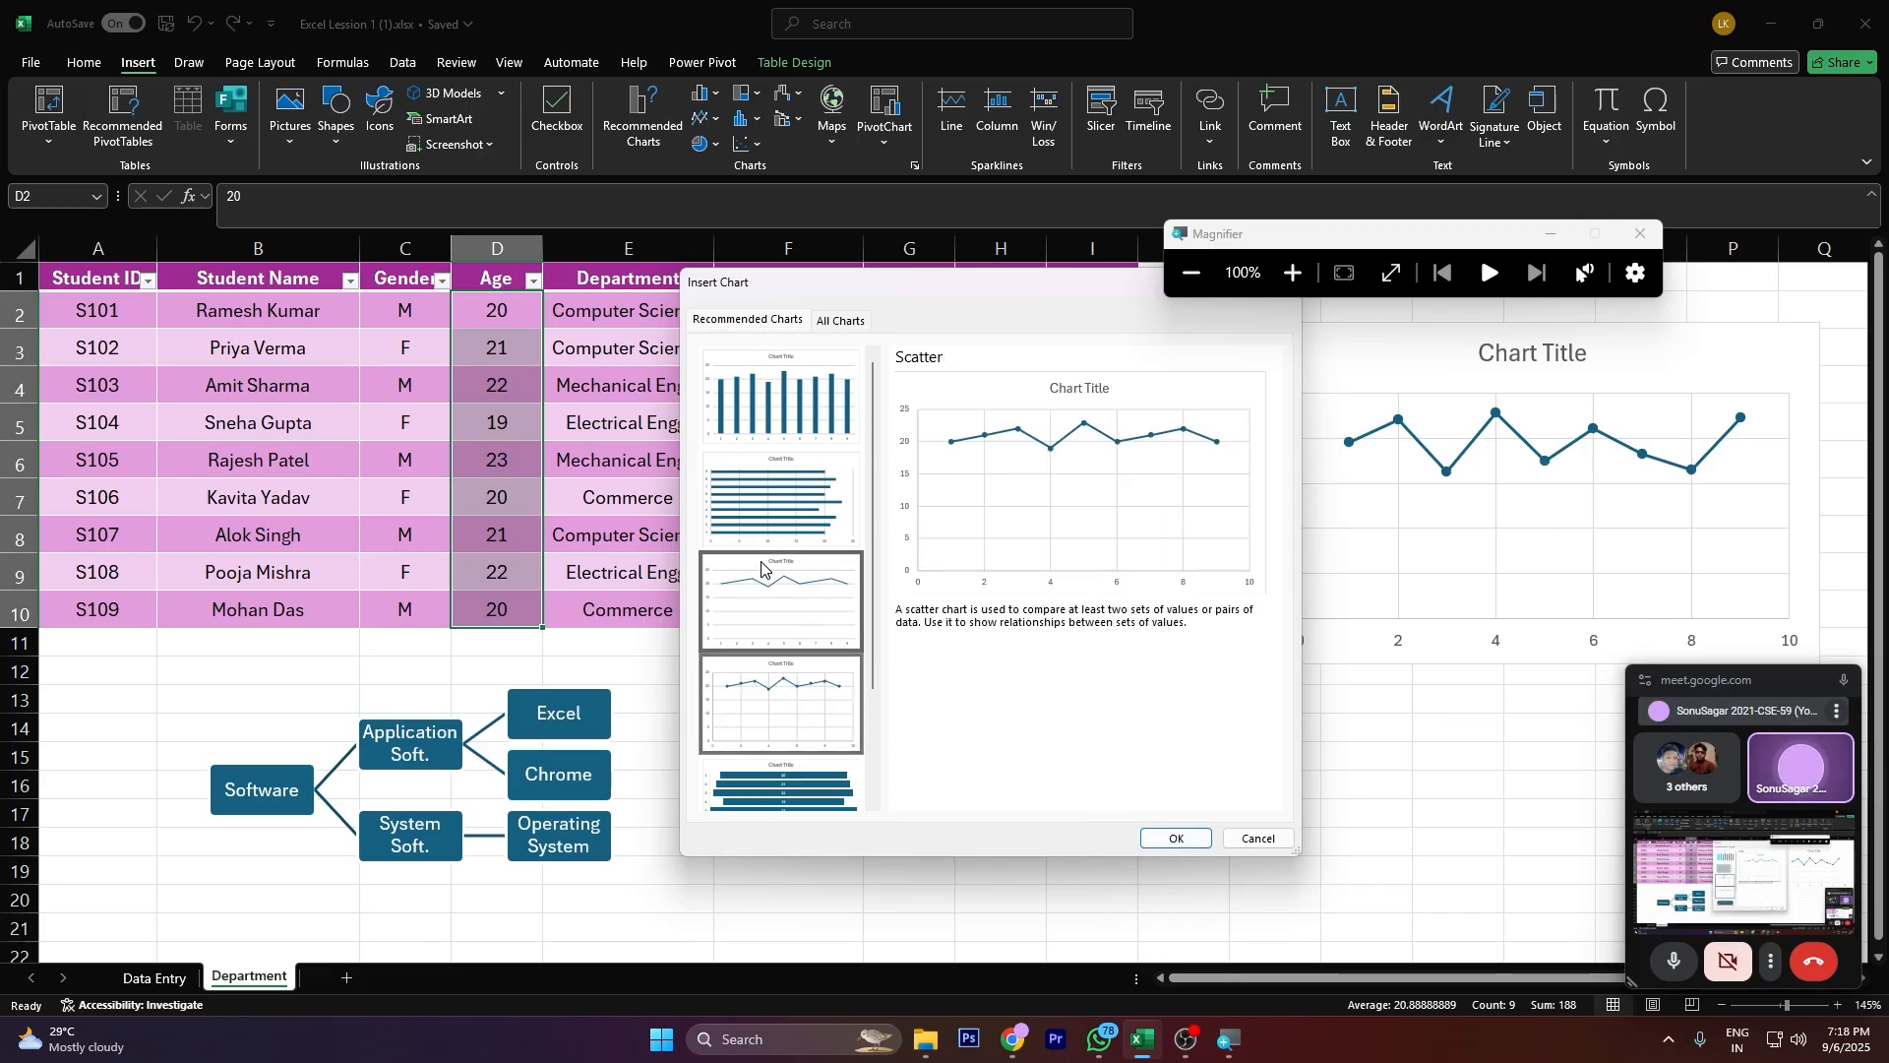
pyautogui.click(781, 598)
pyautogui.click(1176, 839)
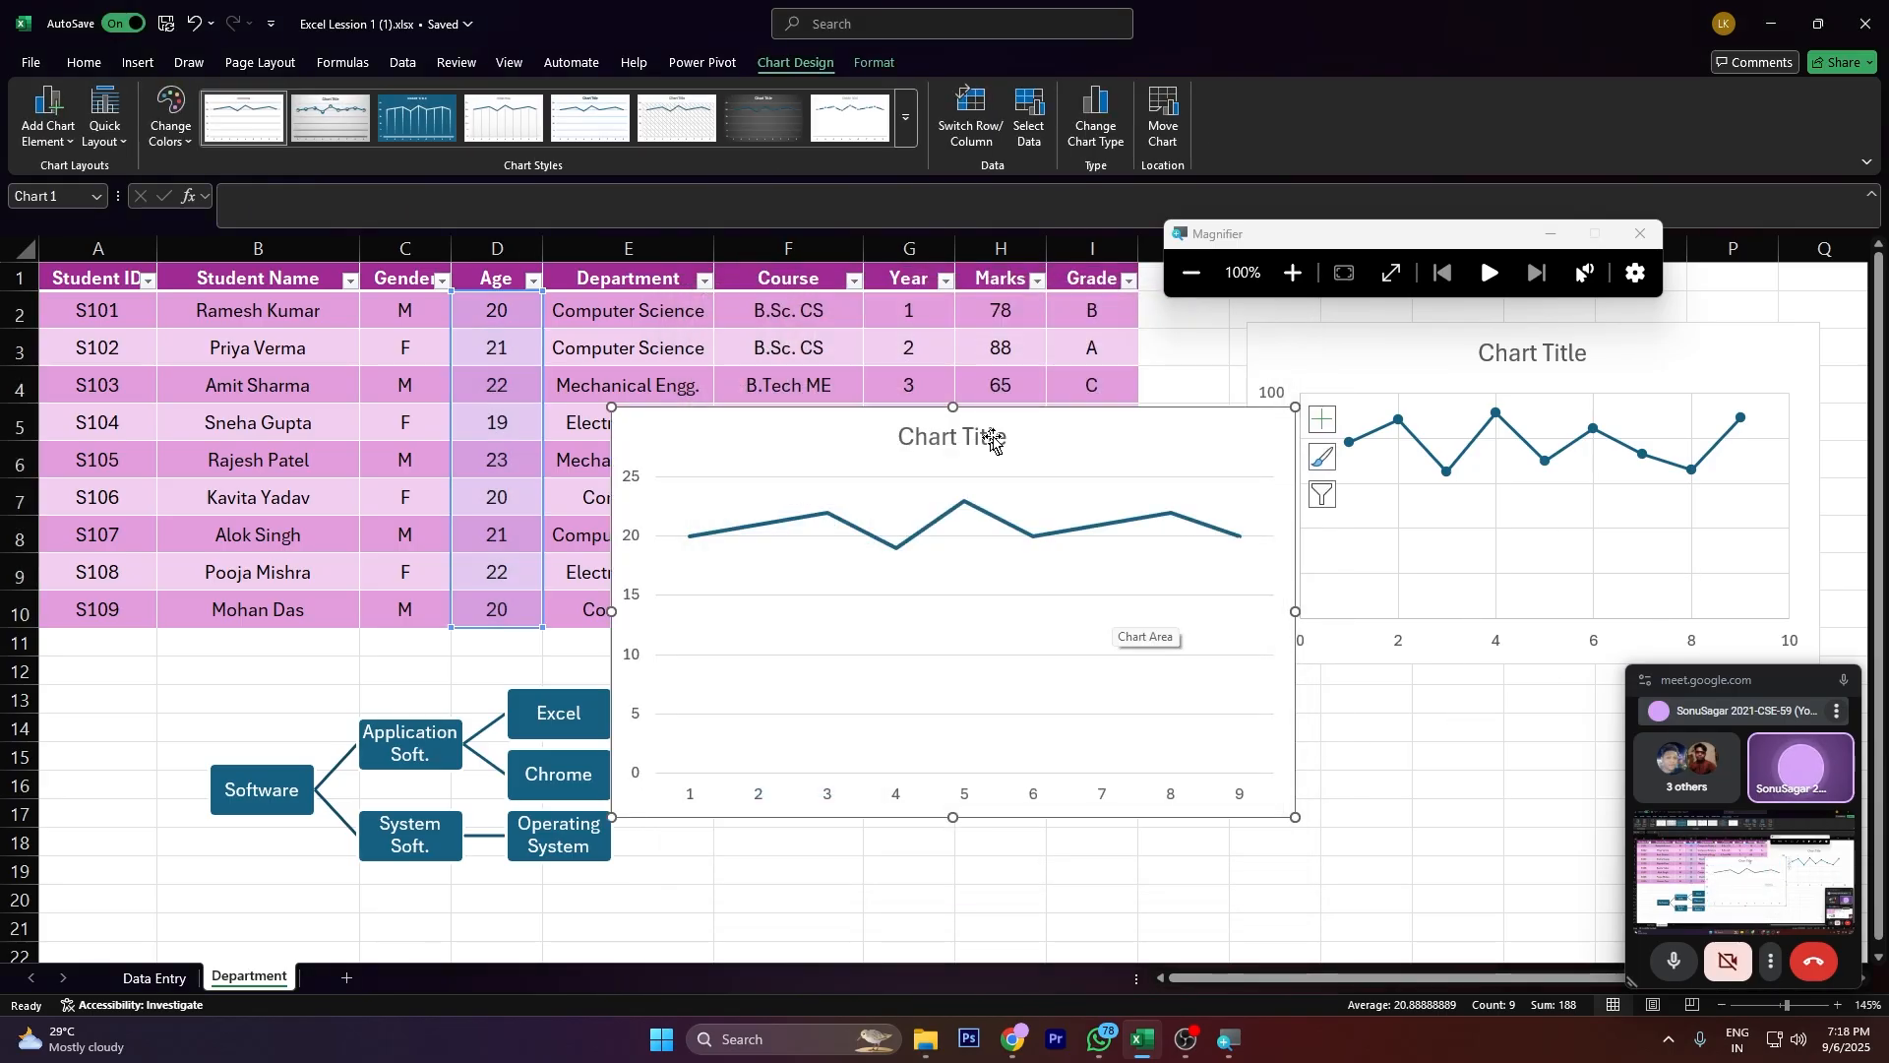
# Step: Move the Age line chart away from the Age column and inspect its plotted data points
pyautogui.moveTo(1036, 424); pyautogui.dragTo(1206, 437)
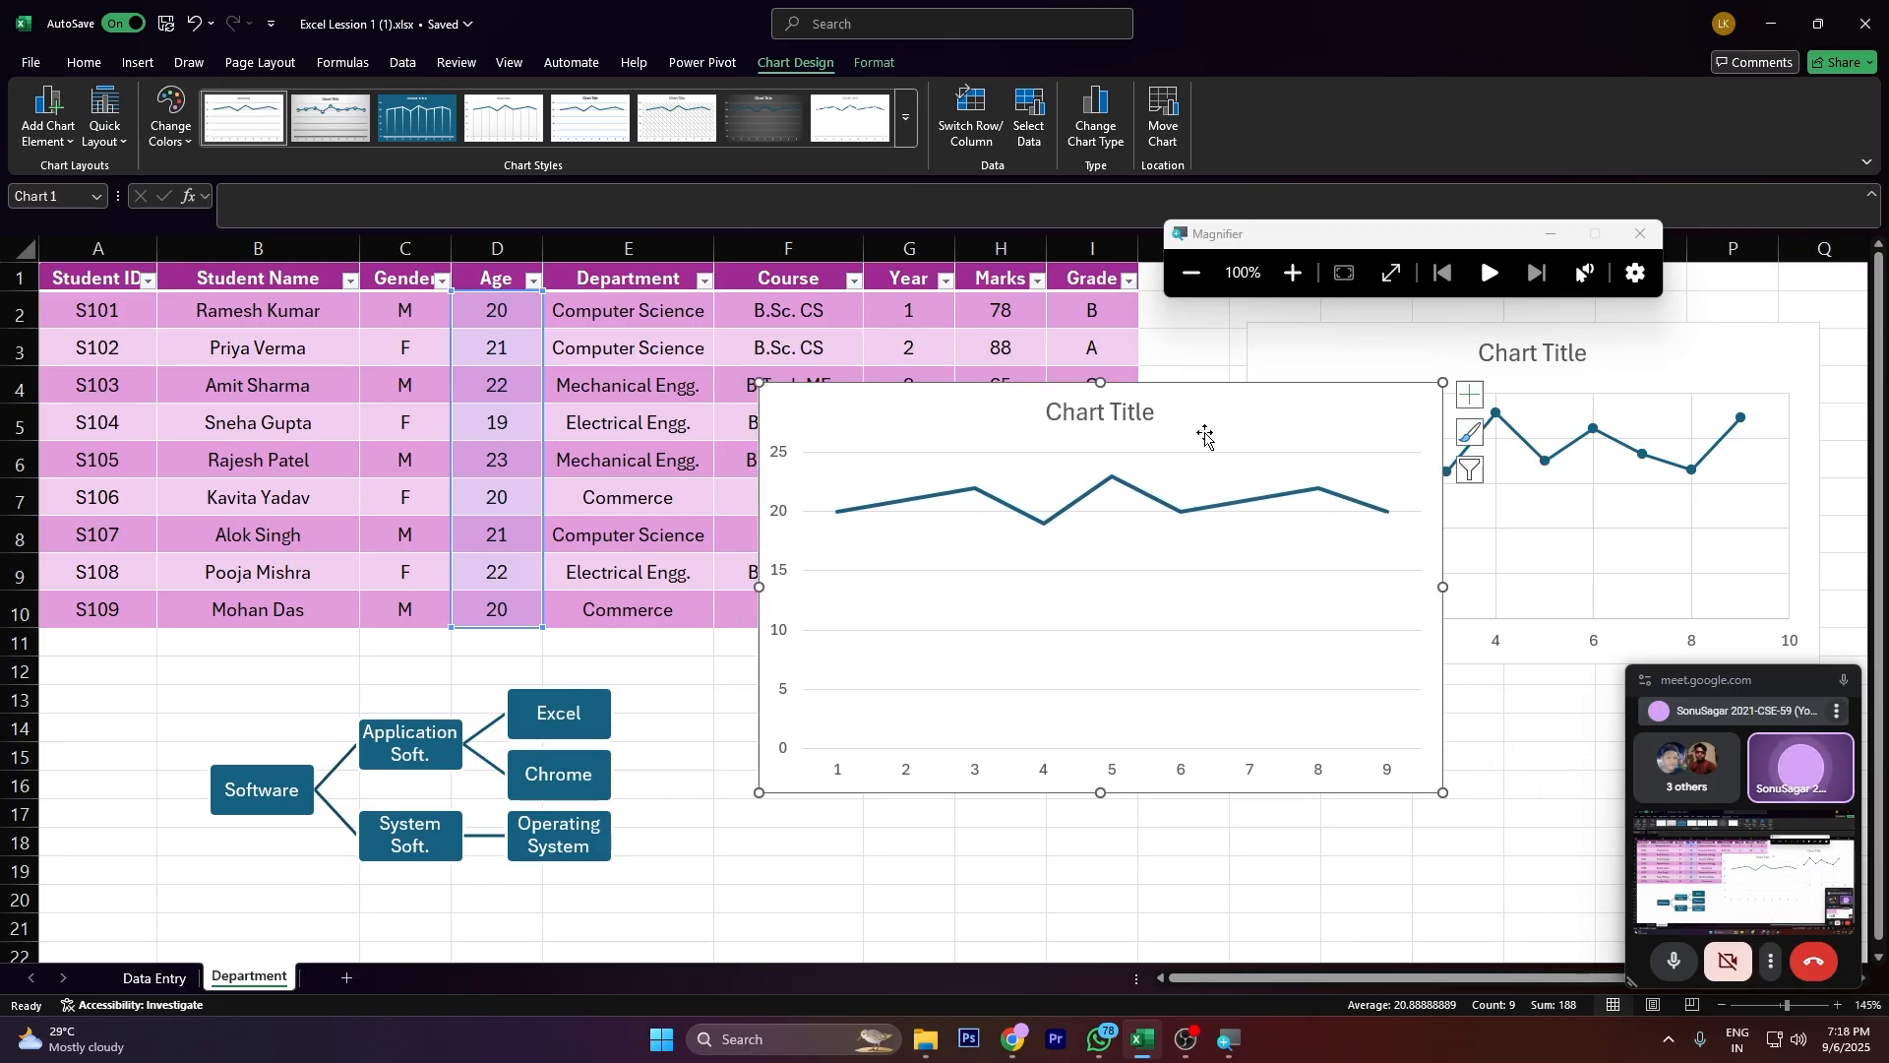
pyautogui.click(1205, 850)
pyautogui.click(957, 409)
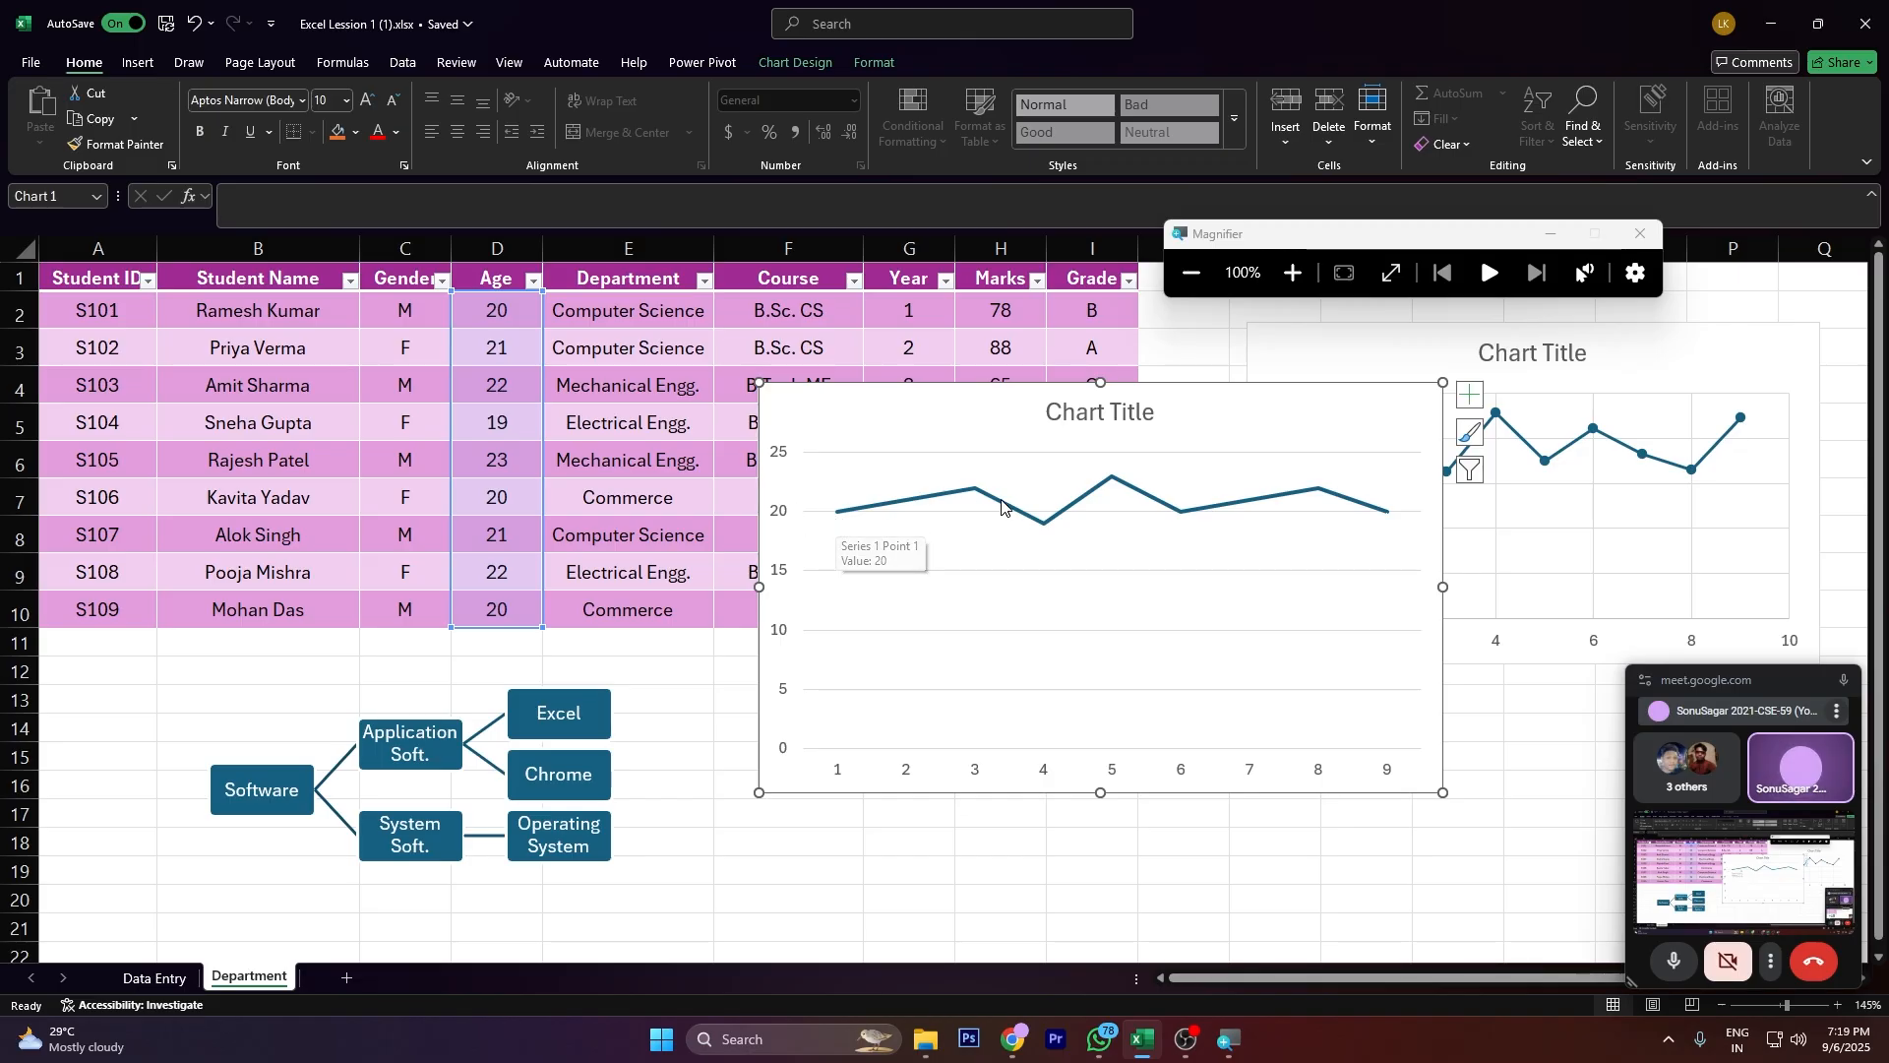
pyautogui.moveTo(976, 494)
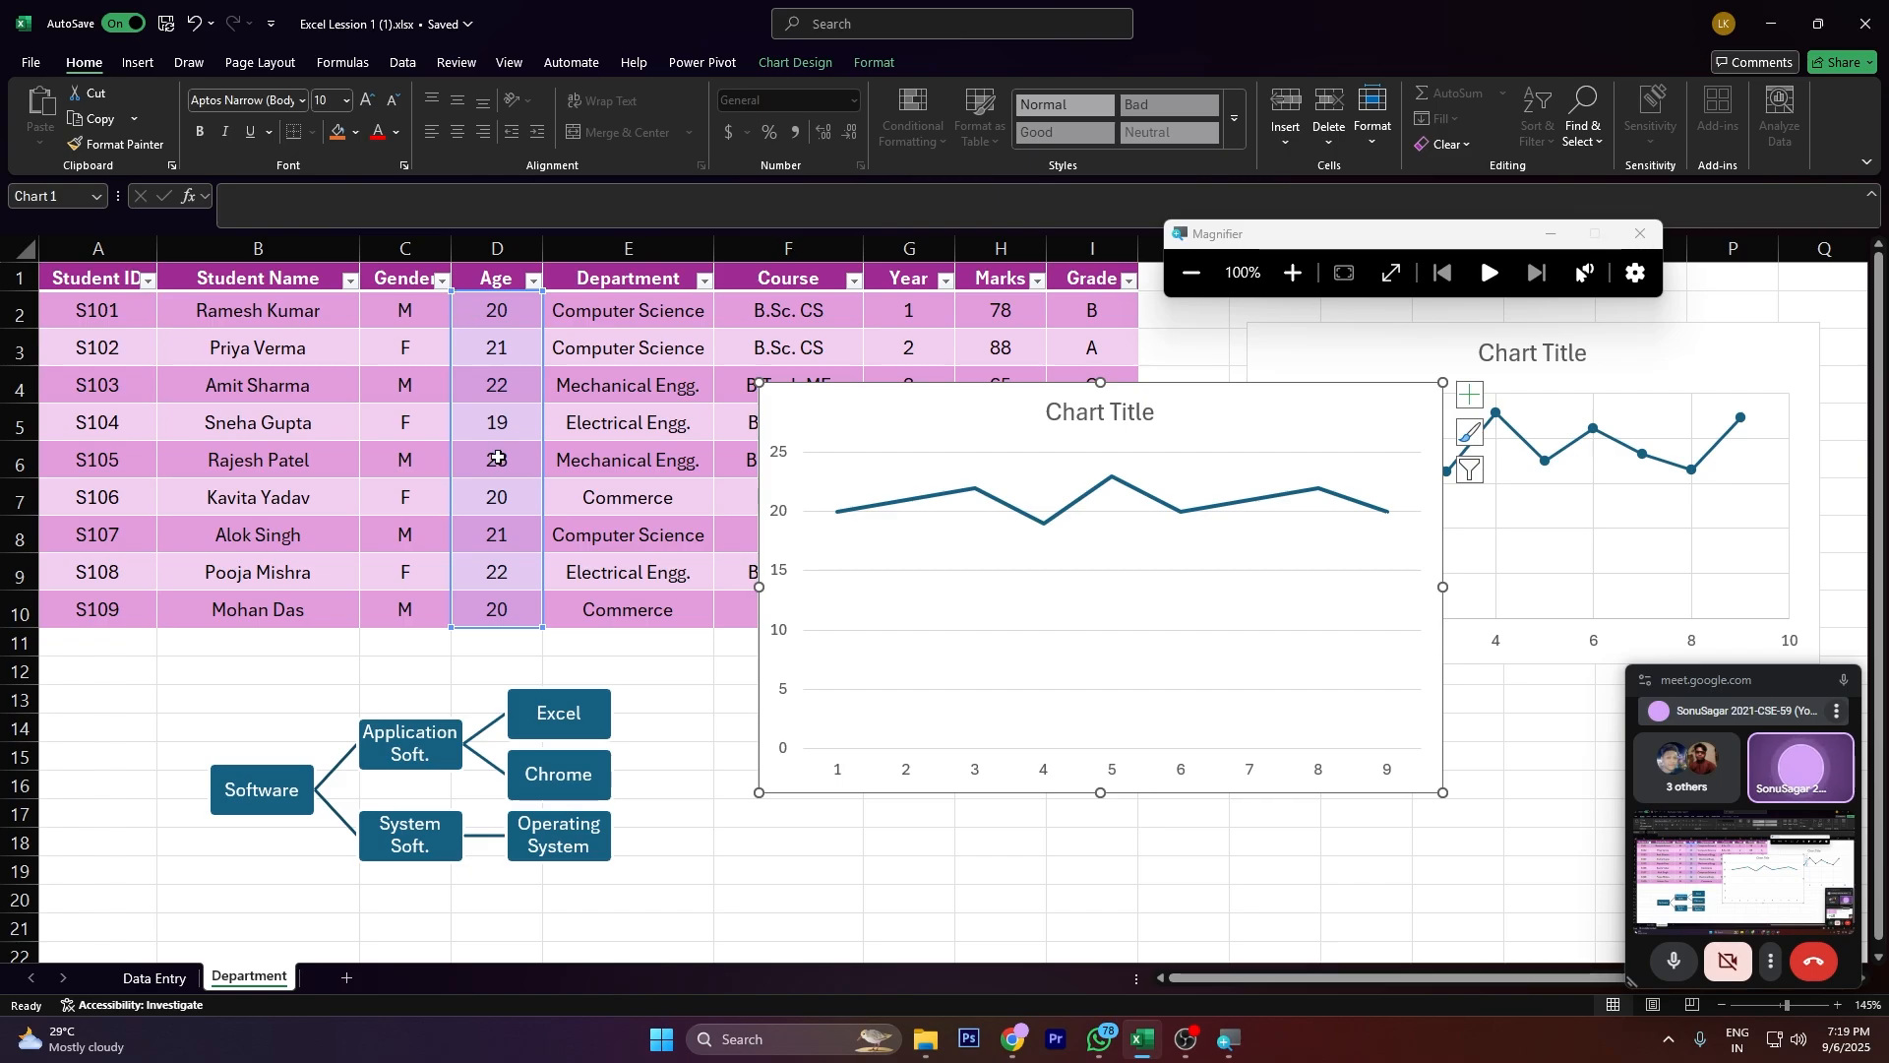
# Step: Change the title of the Age line chart to "Age Chart"
pyautogui.moveTo(1098, 420); pyautogui.dragTo(1139, 401)
pyautogui.doubleClick(1124, 418)
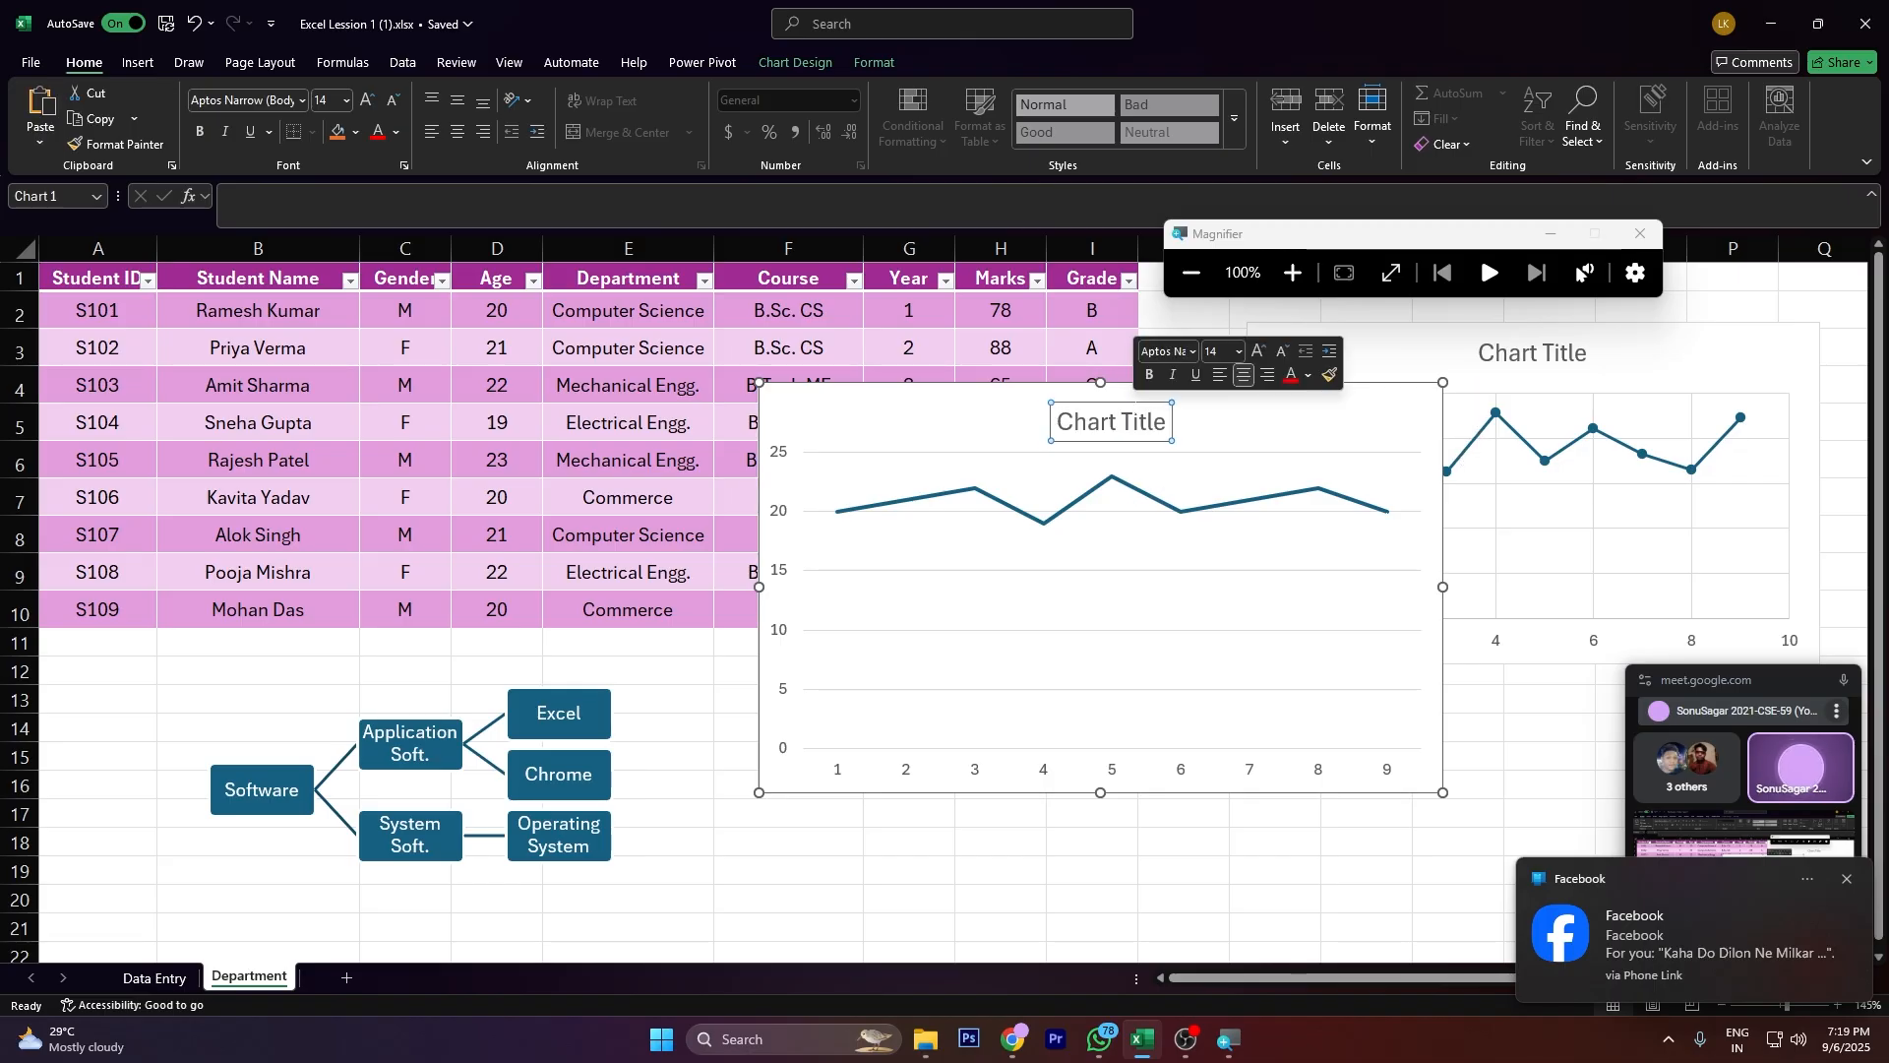
pyautogui.tripleClick(1123, 422)
pyautogui.write('Age')
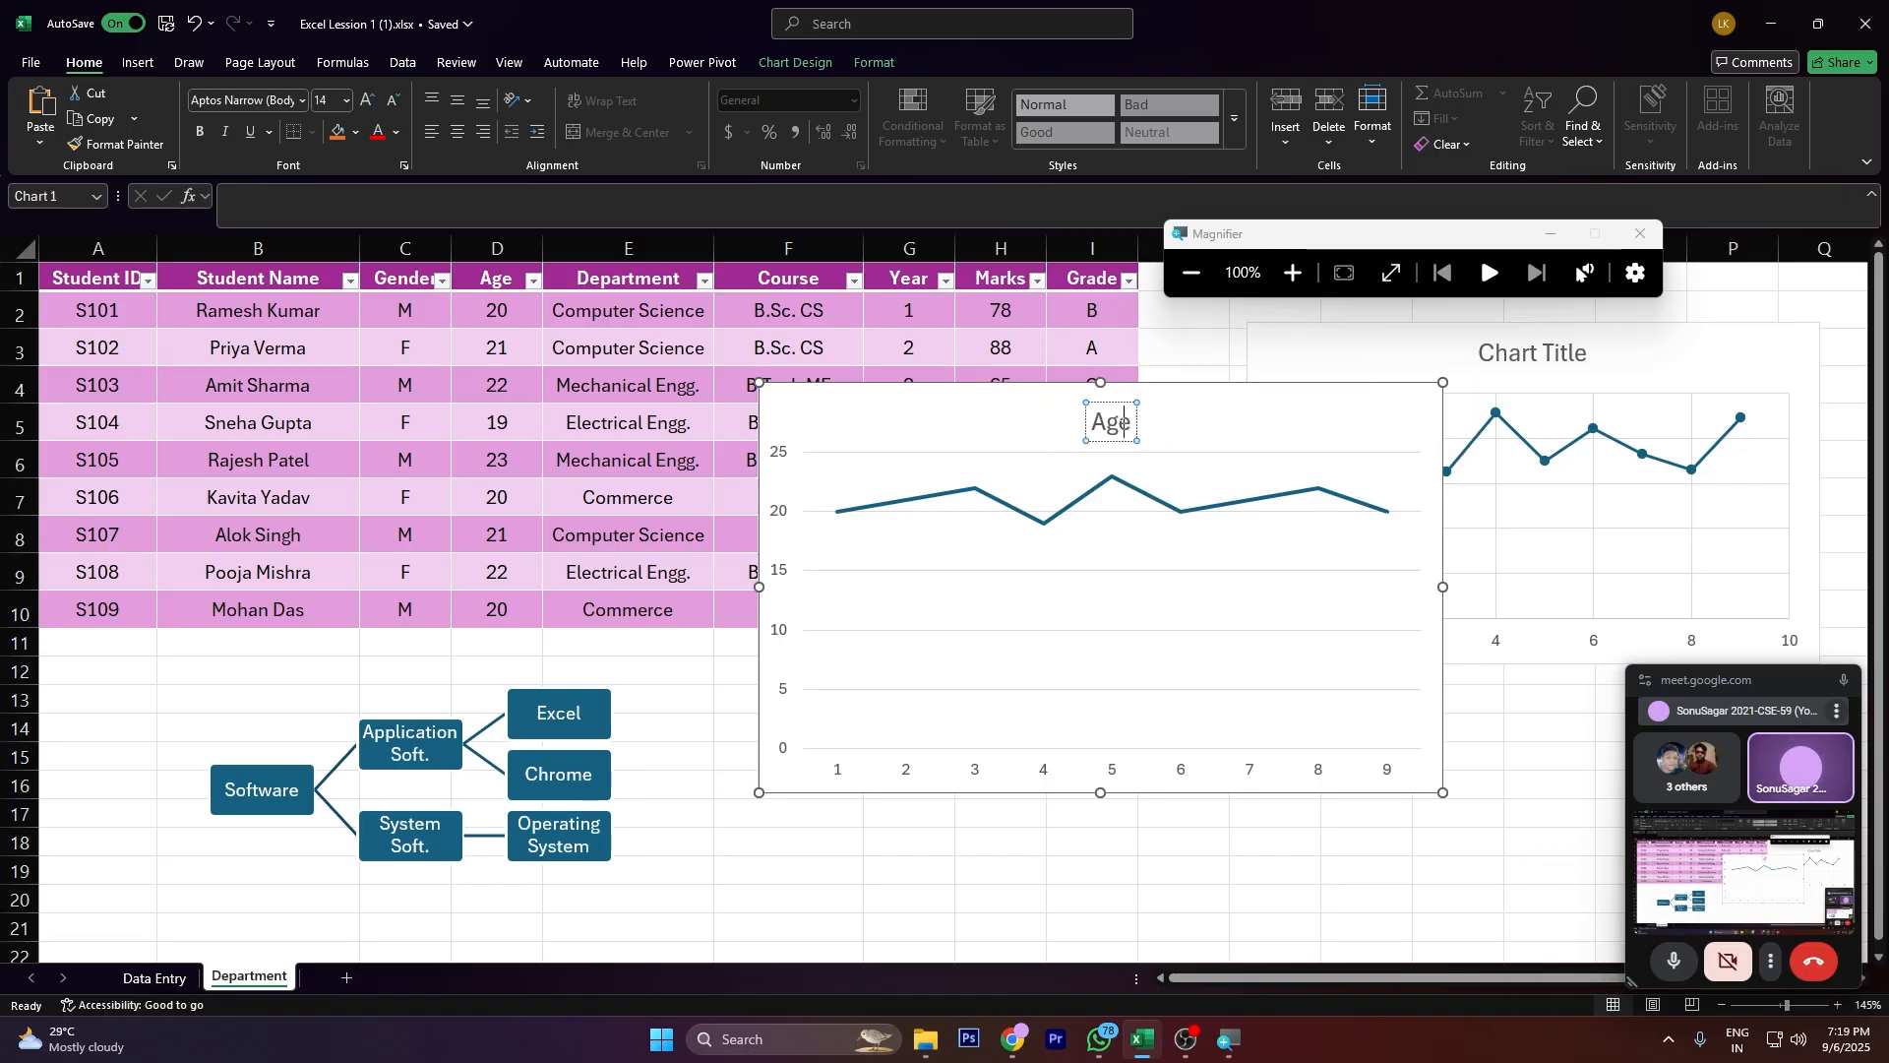
pyautogui.write(' Chart')
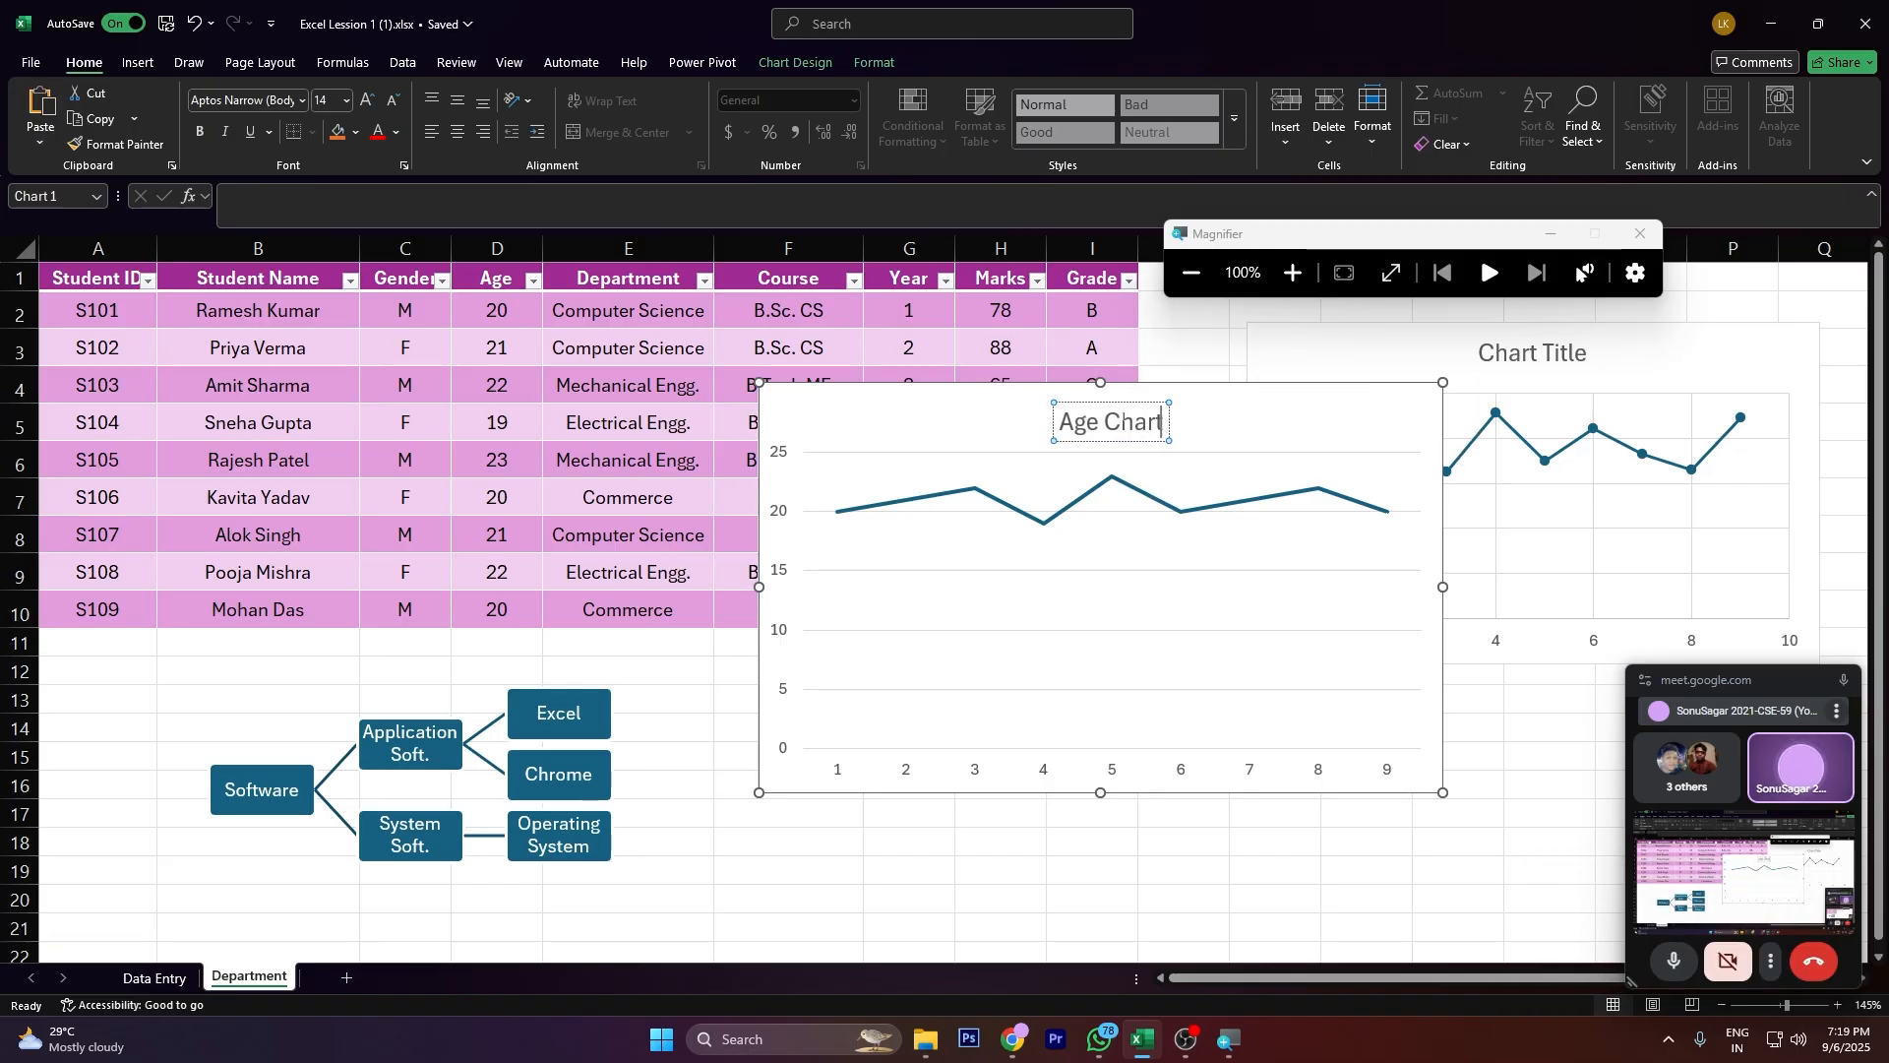
pyautogui.click(1281, 431)
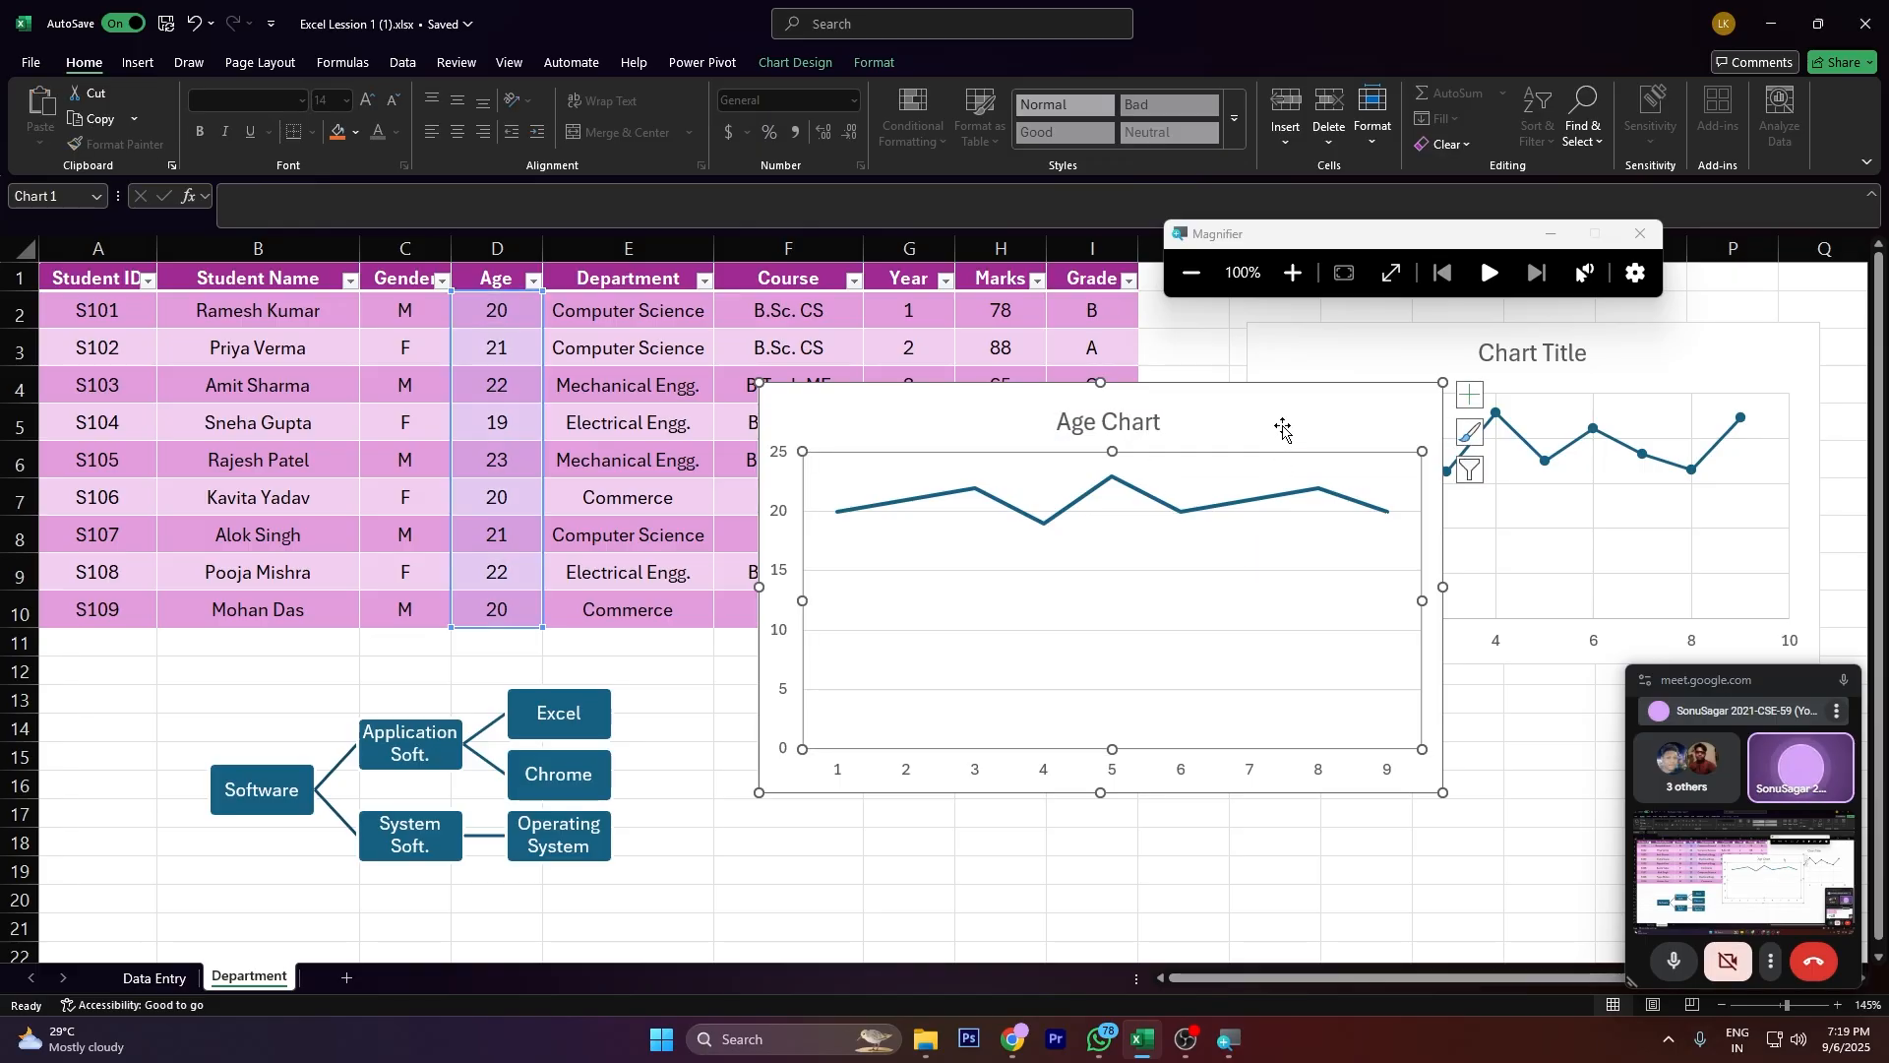
# Step: Change the untitled 3-D area chart of the Age values to a 2-D pie and move it up over the table
pyautogui.click(1097, 553)
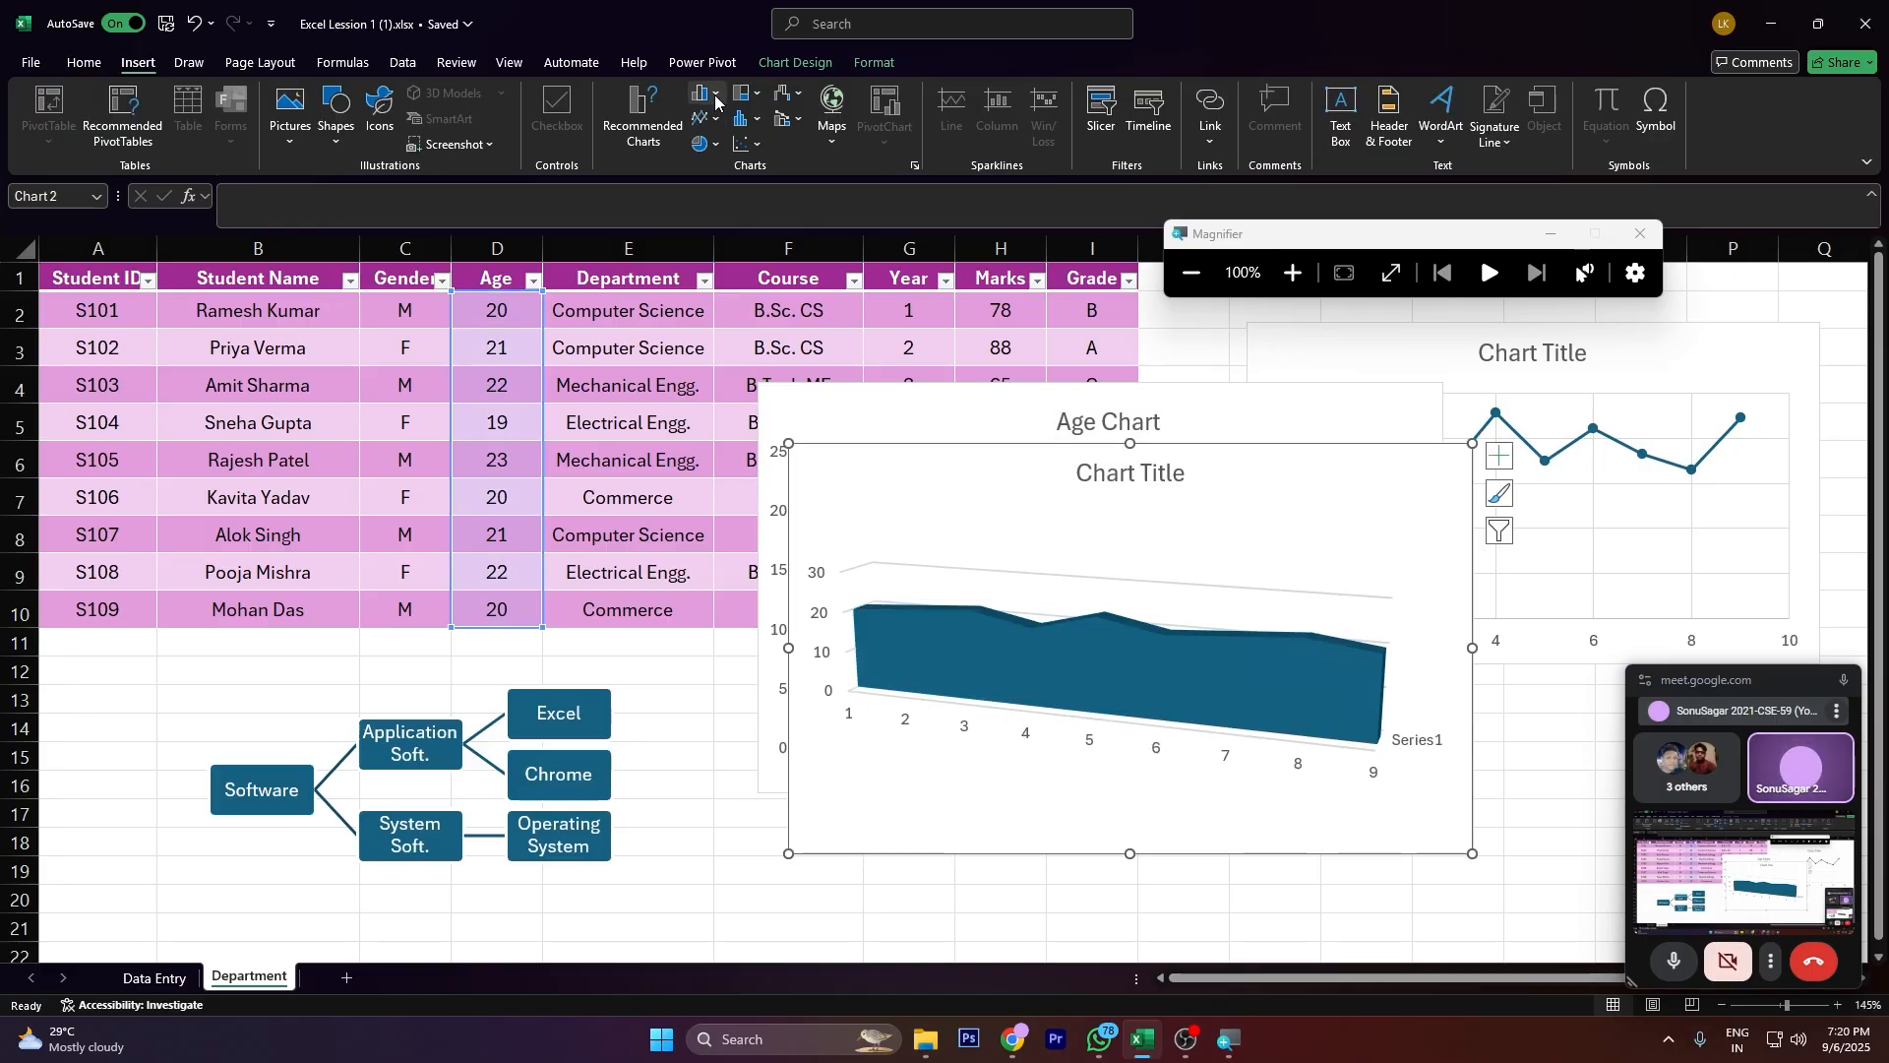
pyautogui.click(715, 95)
pyautogui.click(710, 97)
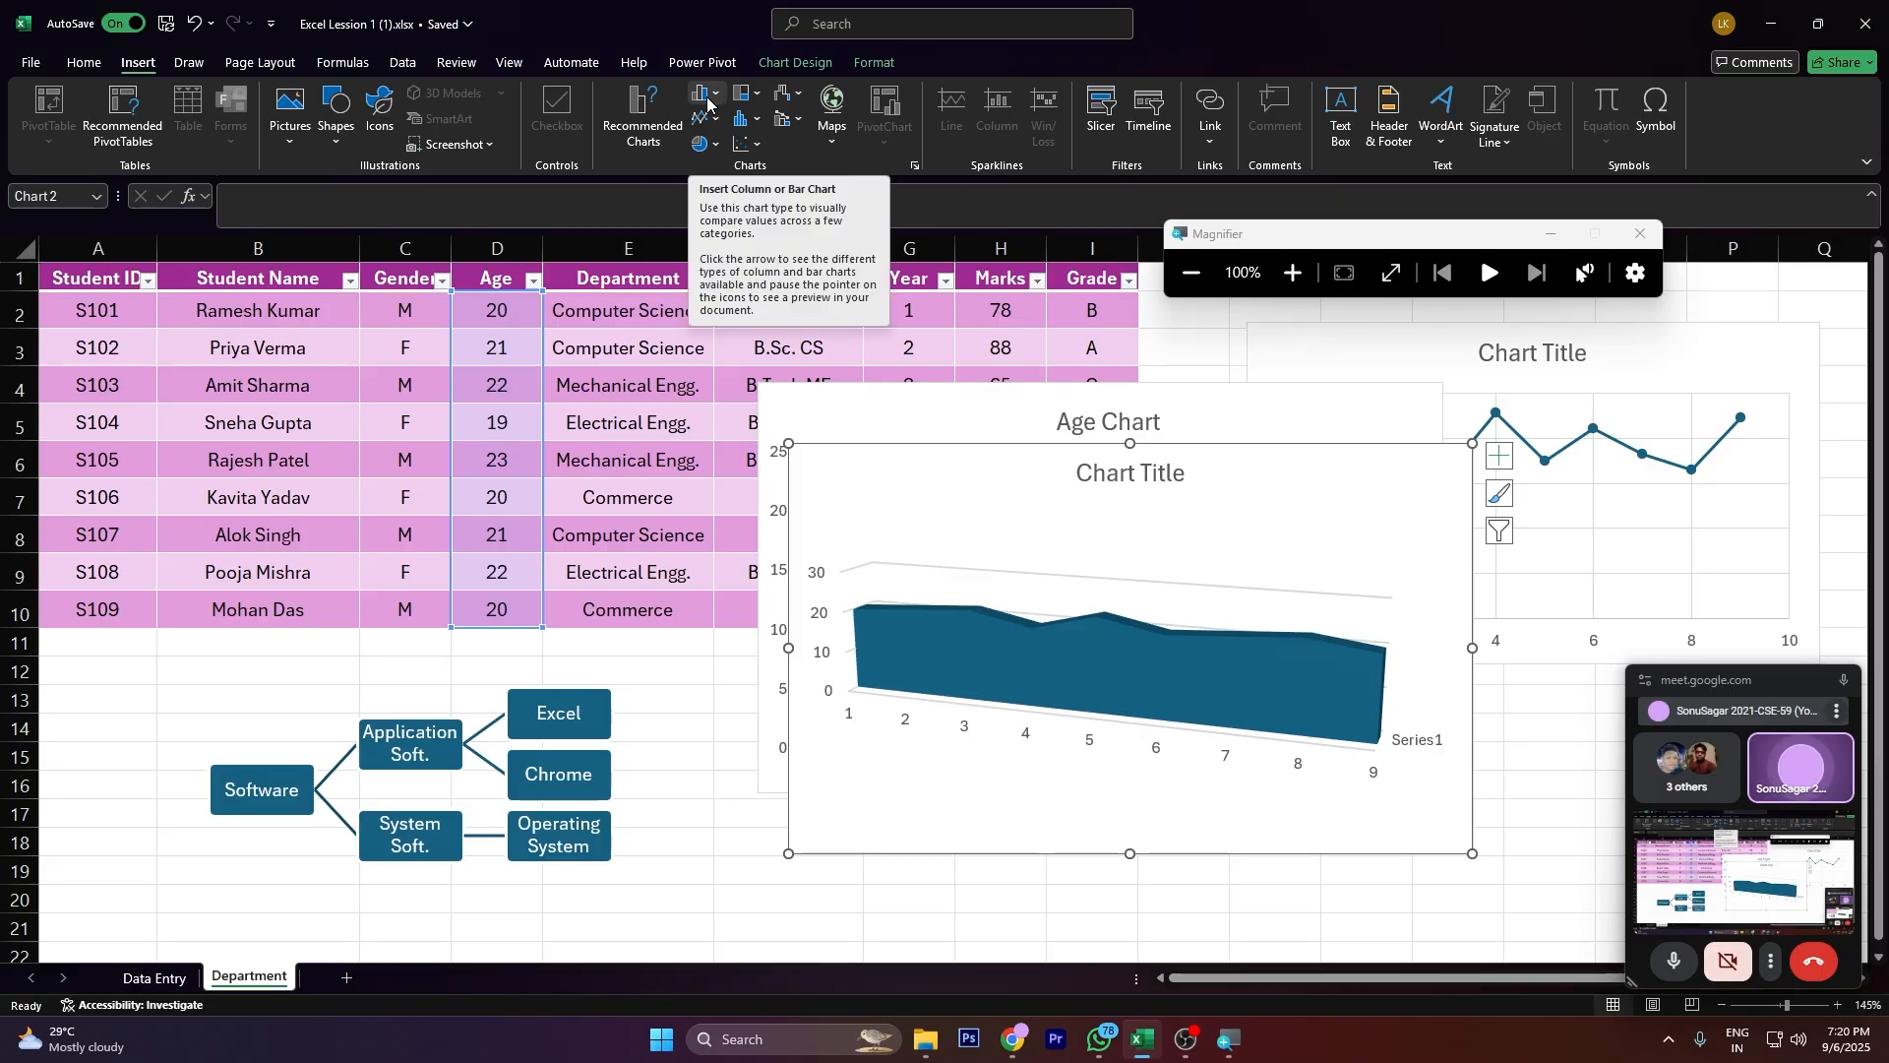
pyautogui.click(715, 148)
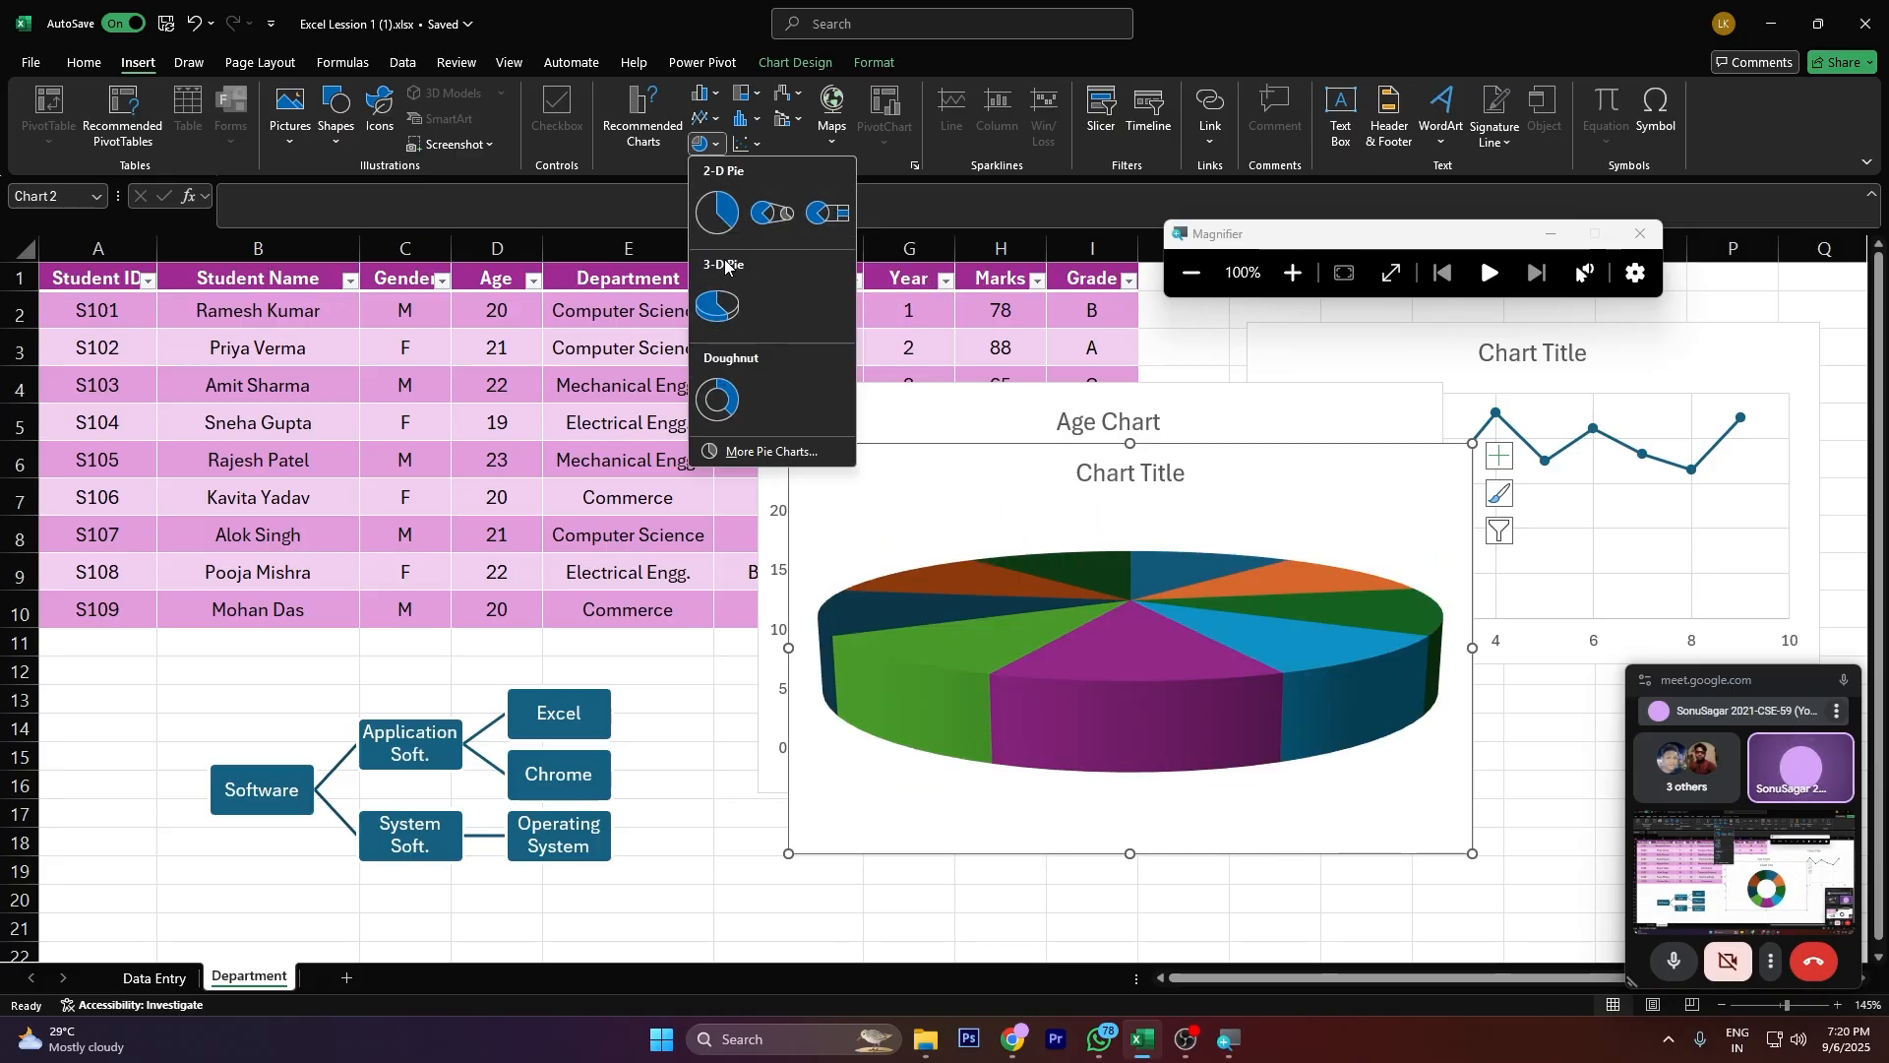
pyautogui.click(718, 213)
pyautogui.moveTo(1260, 476); pyautogui.dragTo(1072, 393)
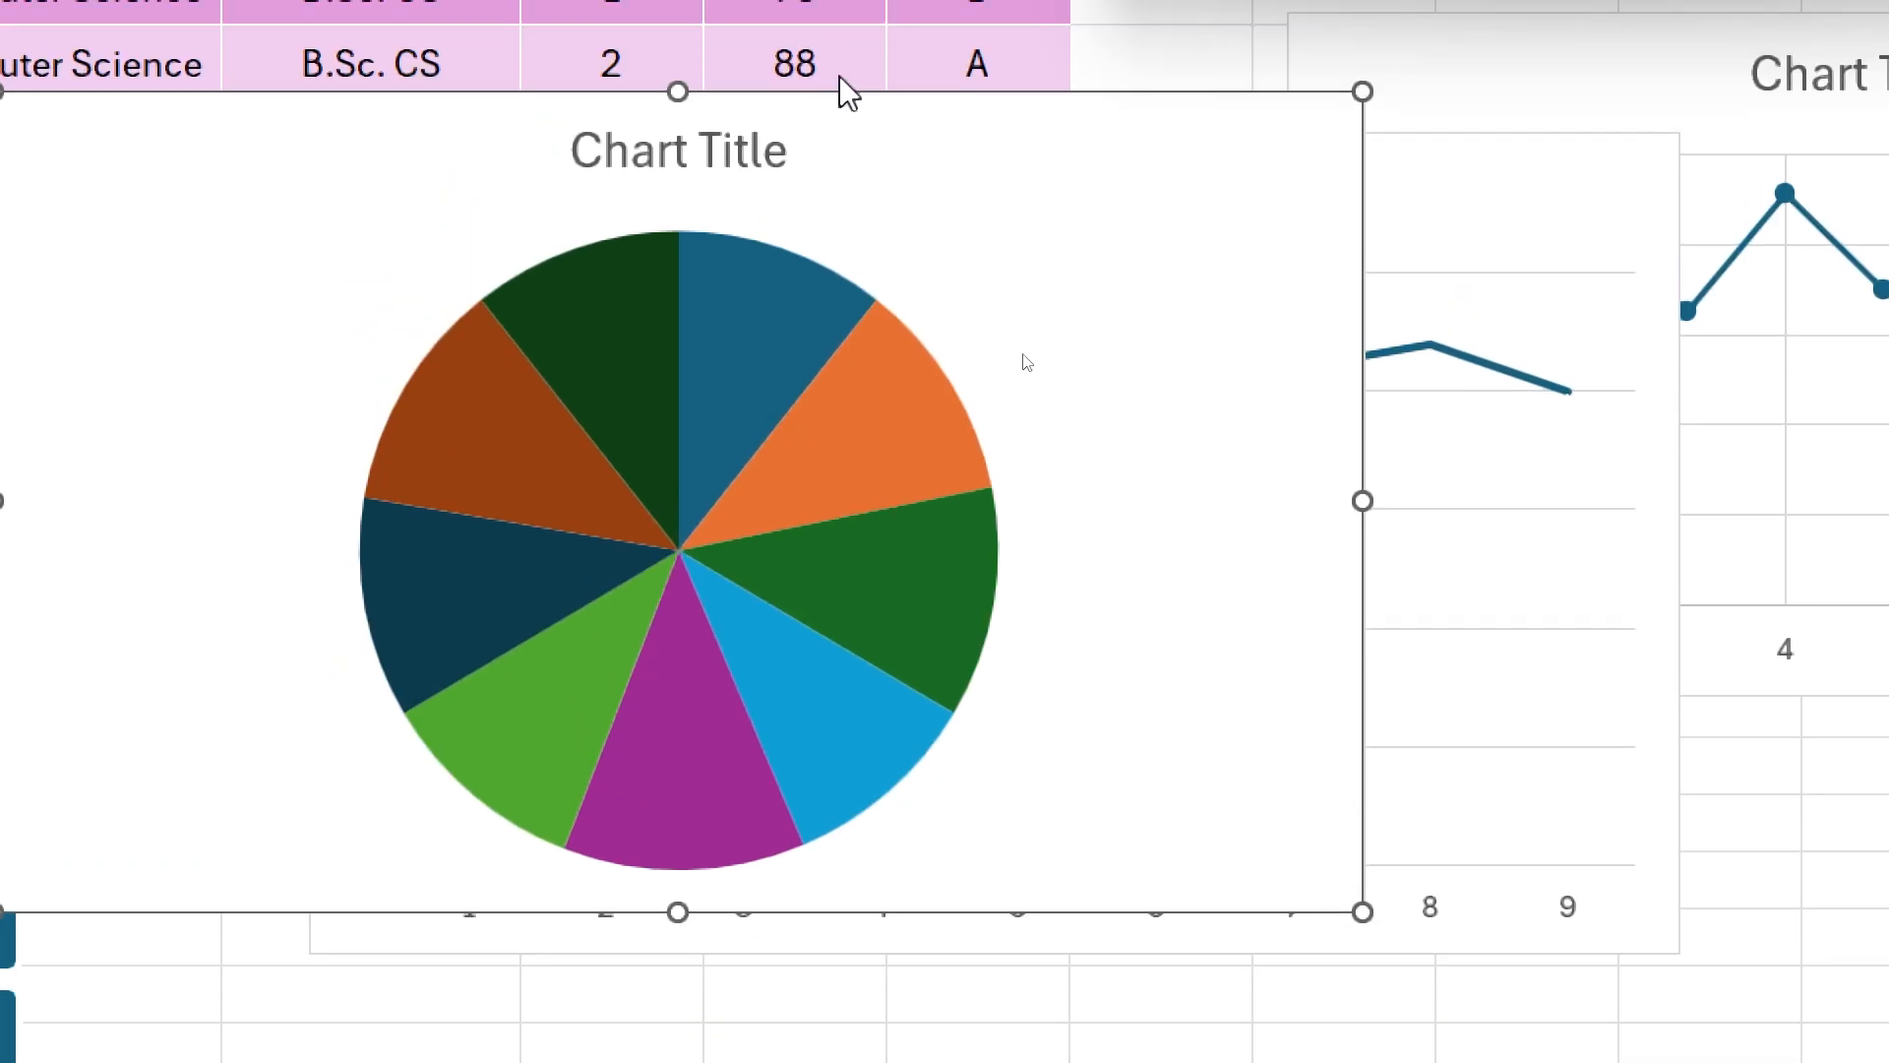
# Step: Examine the pie chart's slices up close, along with the available pie, treemap and sunburst chart types
pyautogui.moveTo(745, 236)
pyautogui.moveTo(901, 425)
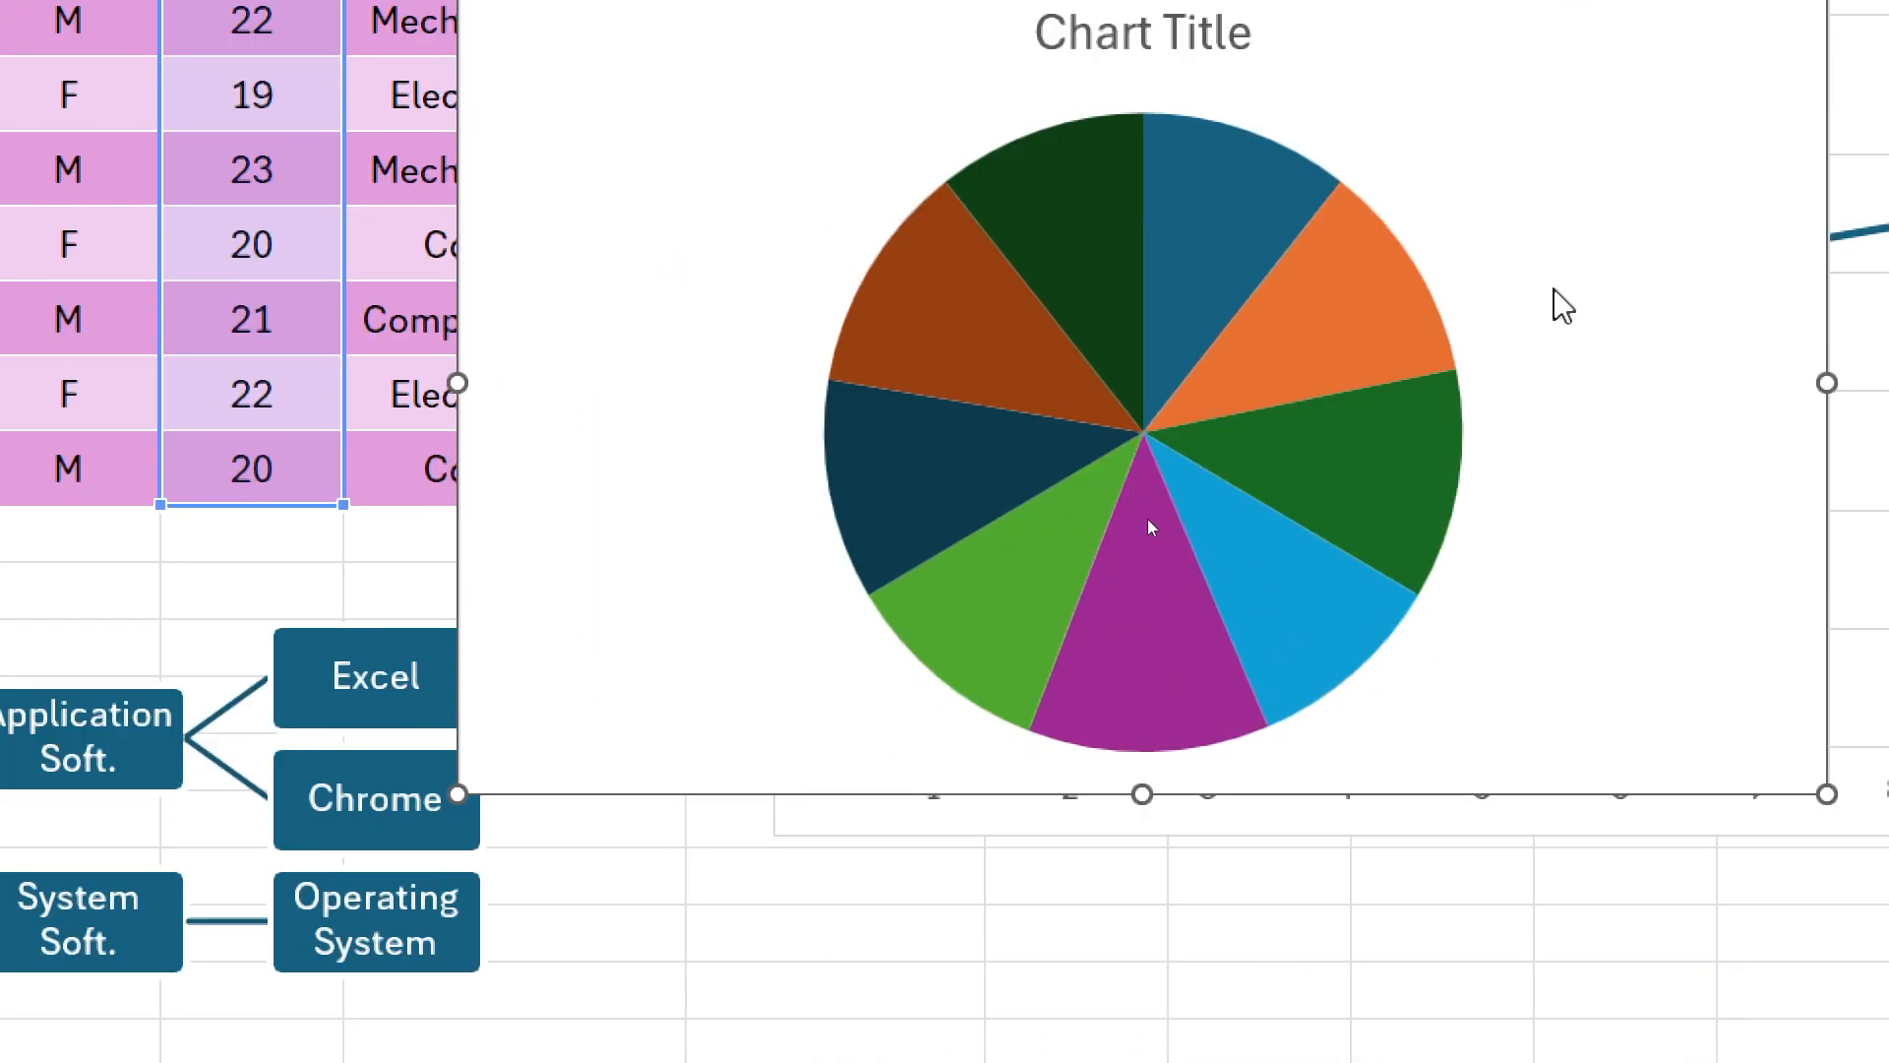
pyautogui.press('super+minus')
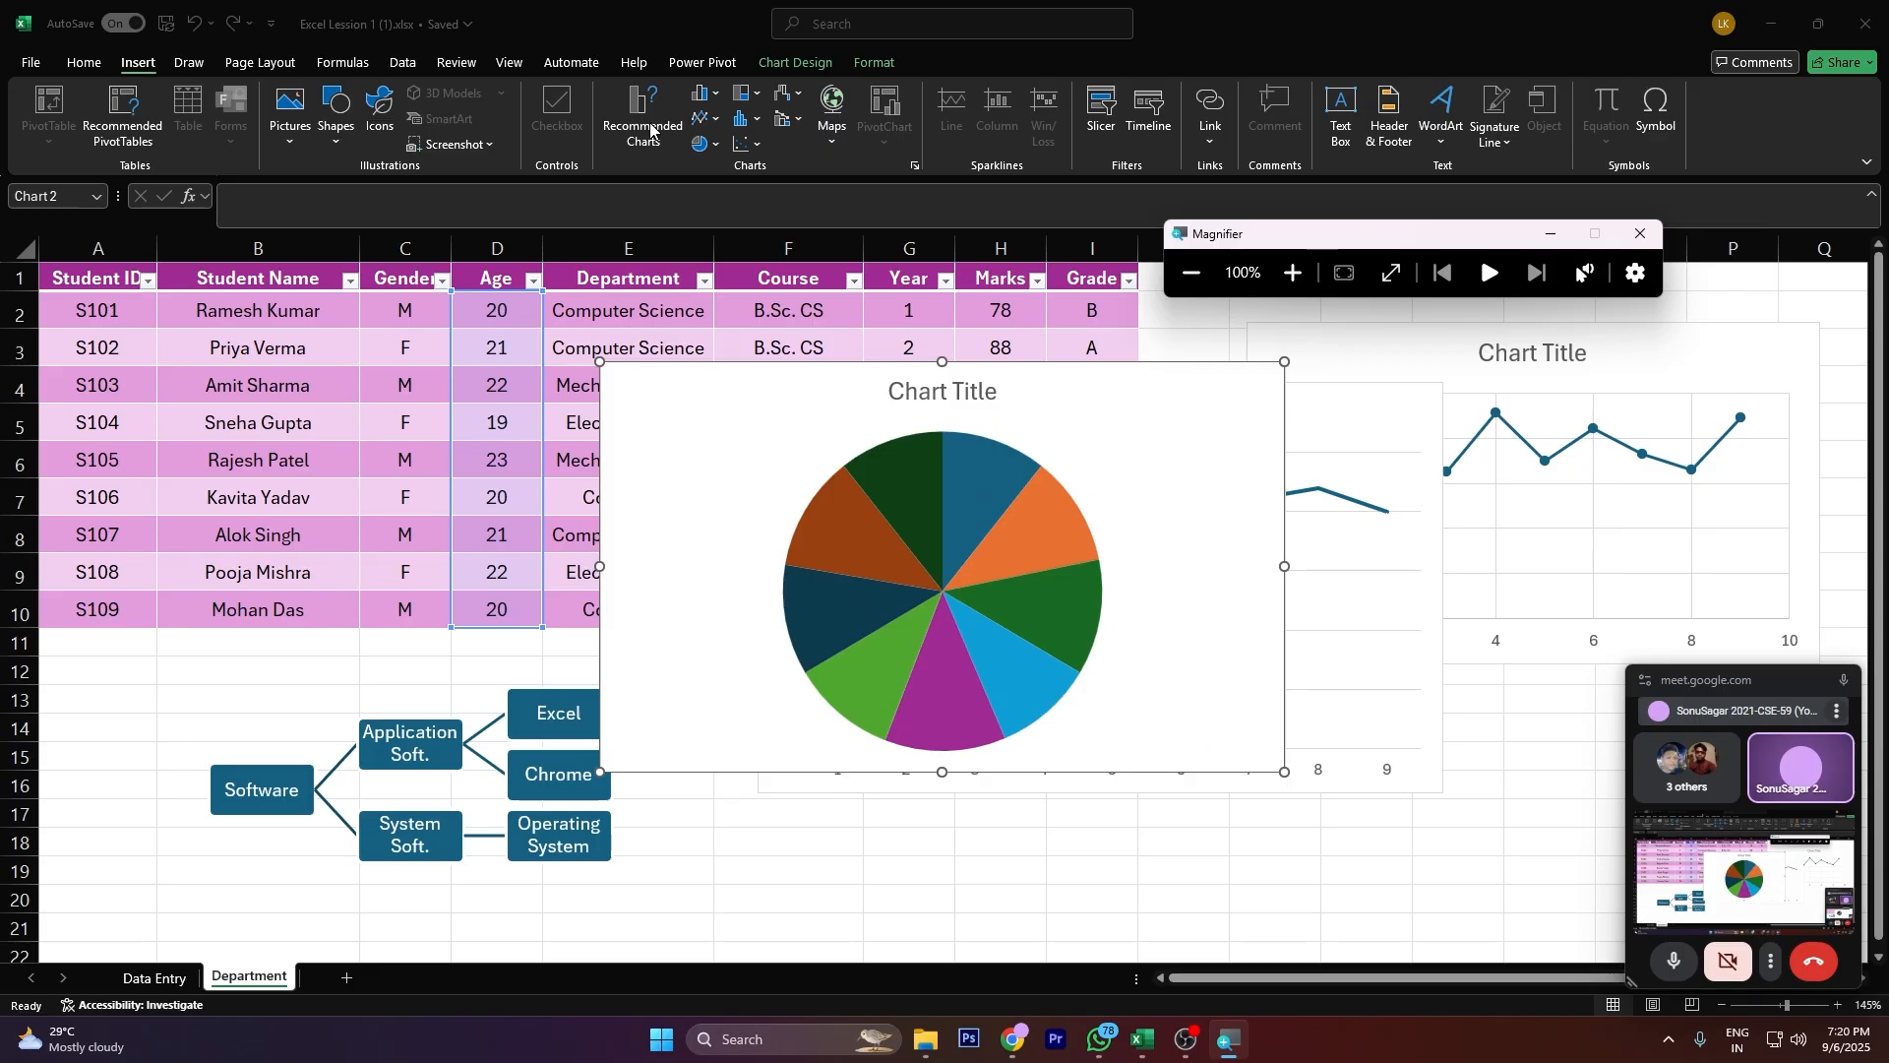
pyautogui.click(711, 146)
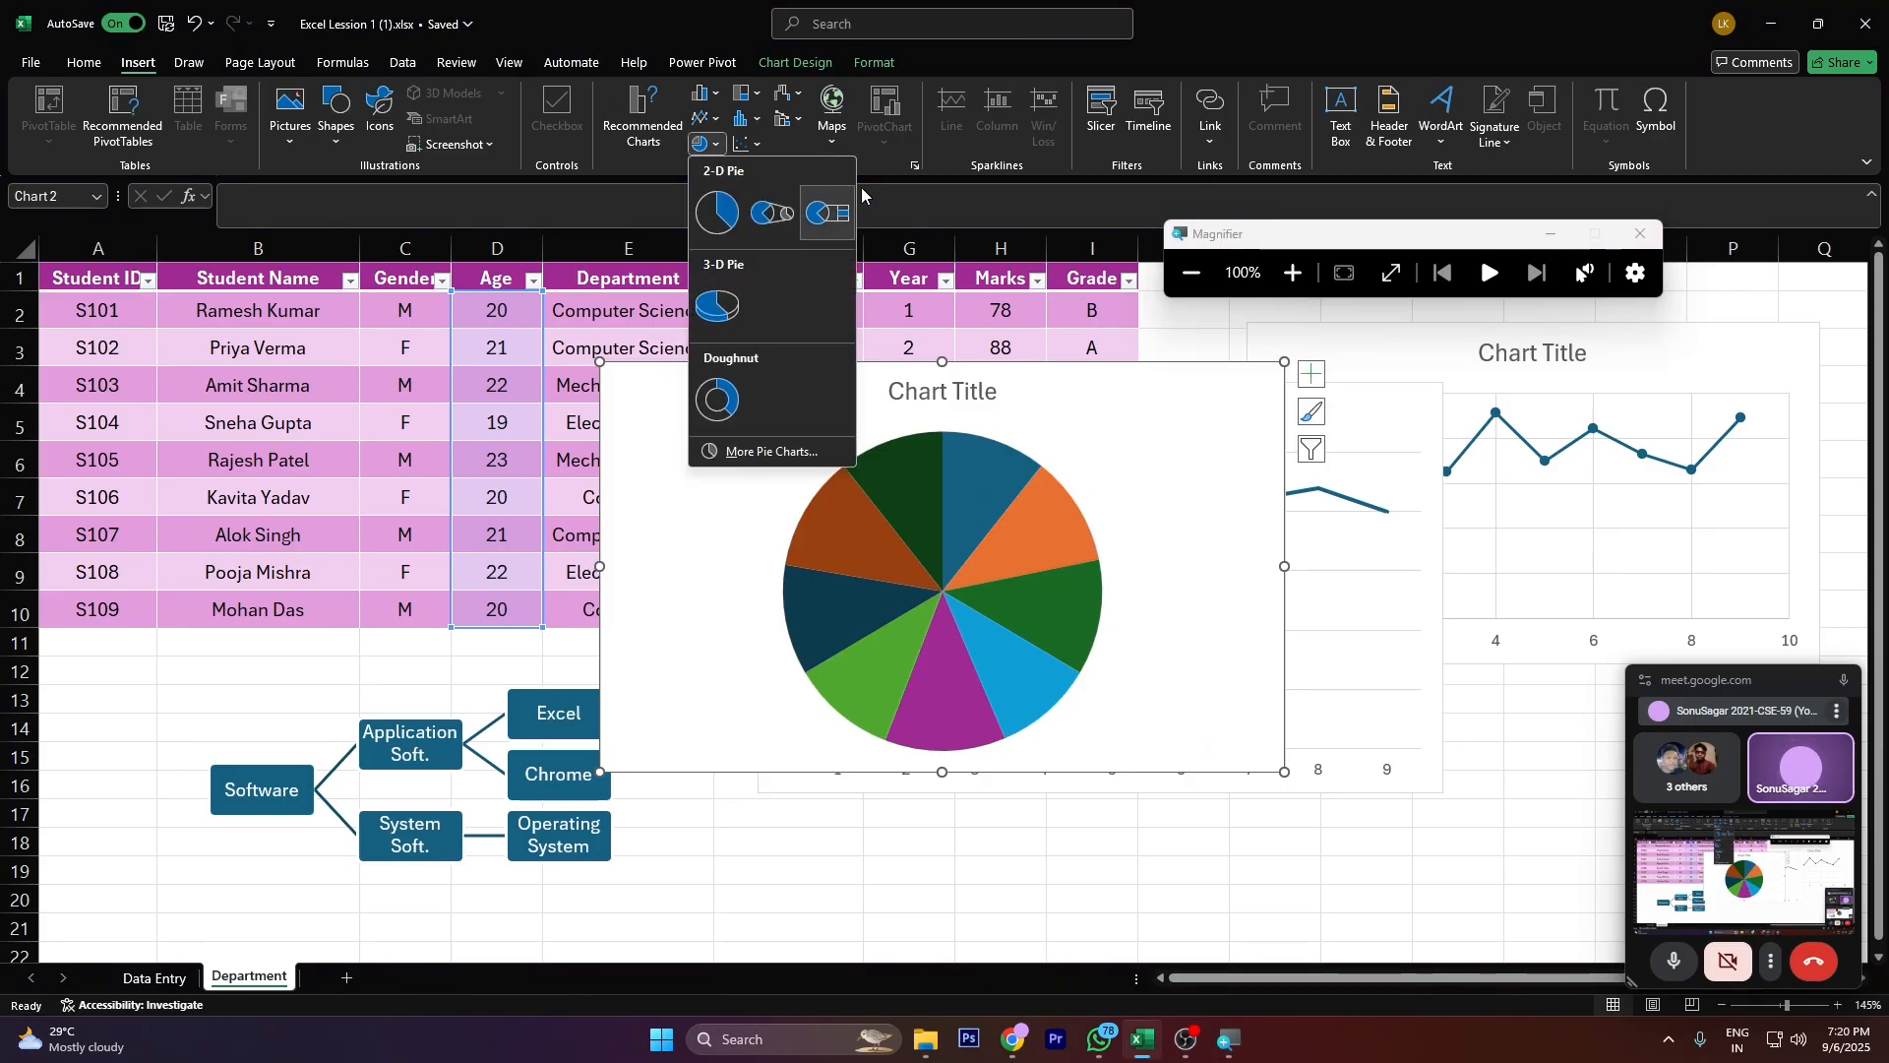
pyautogui.click(1294, 272)
pyautogui.click(702, 143)
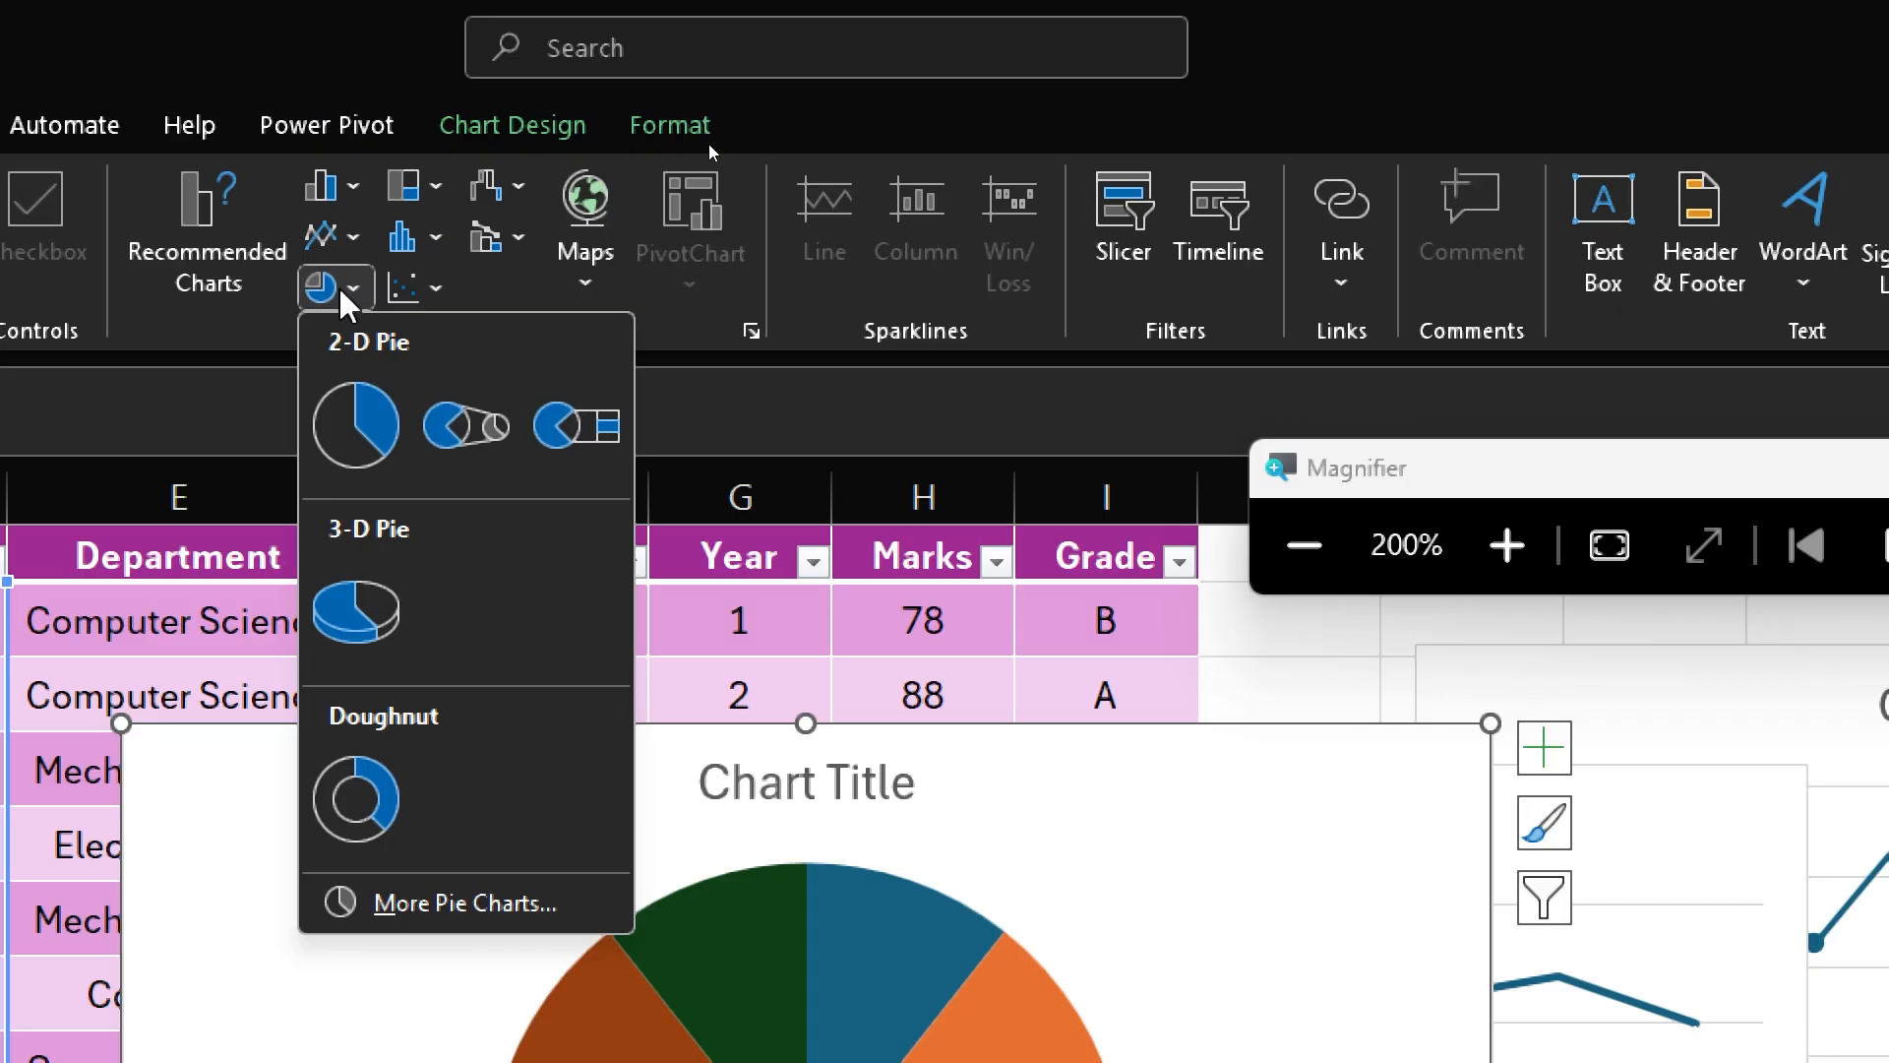
pyautogui.click(423, 189)
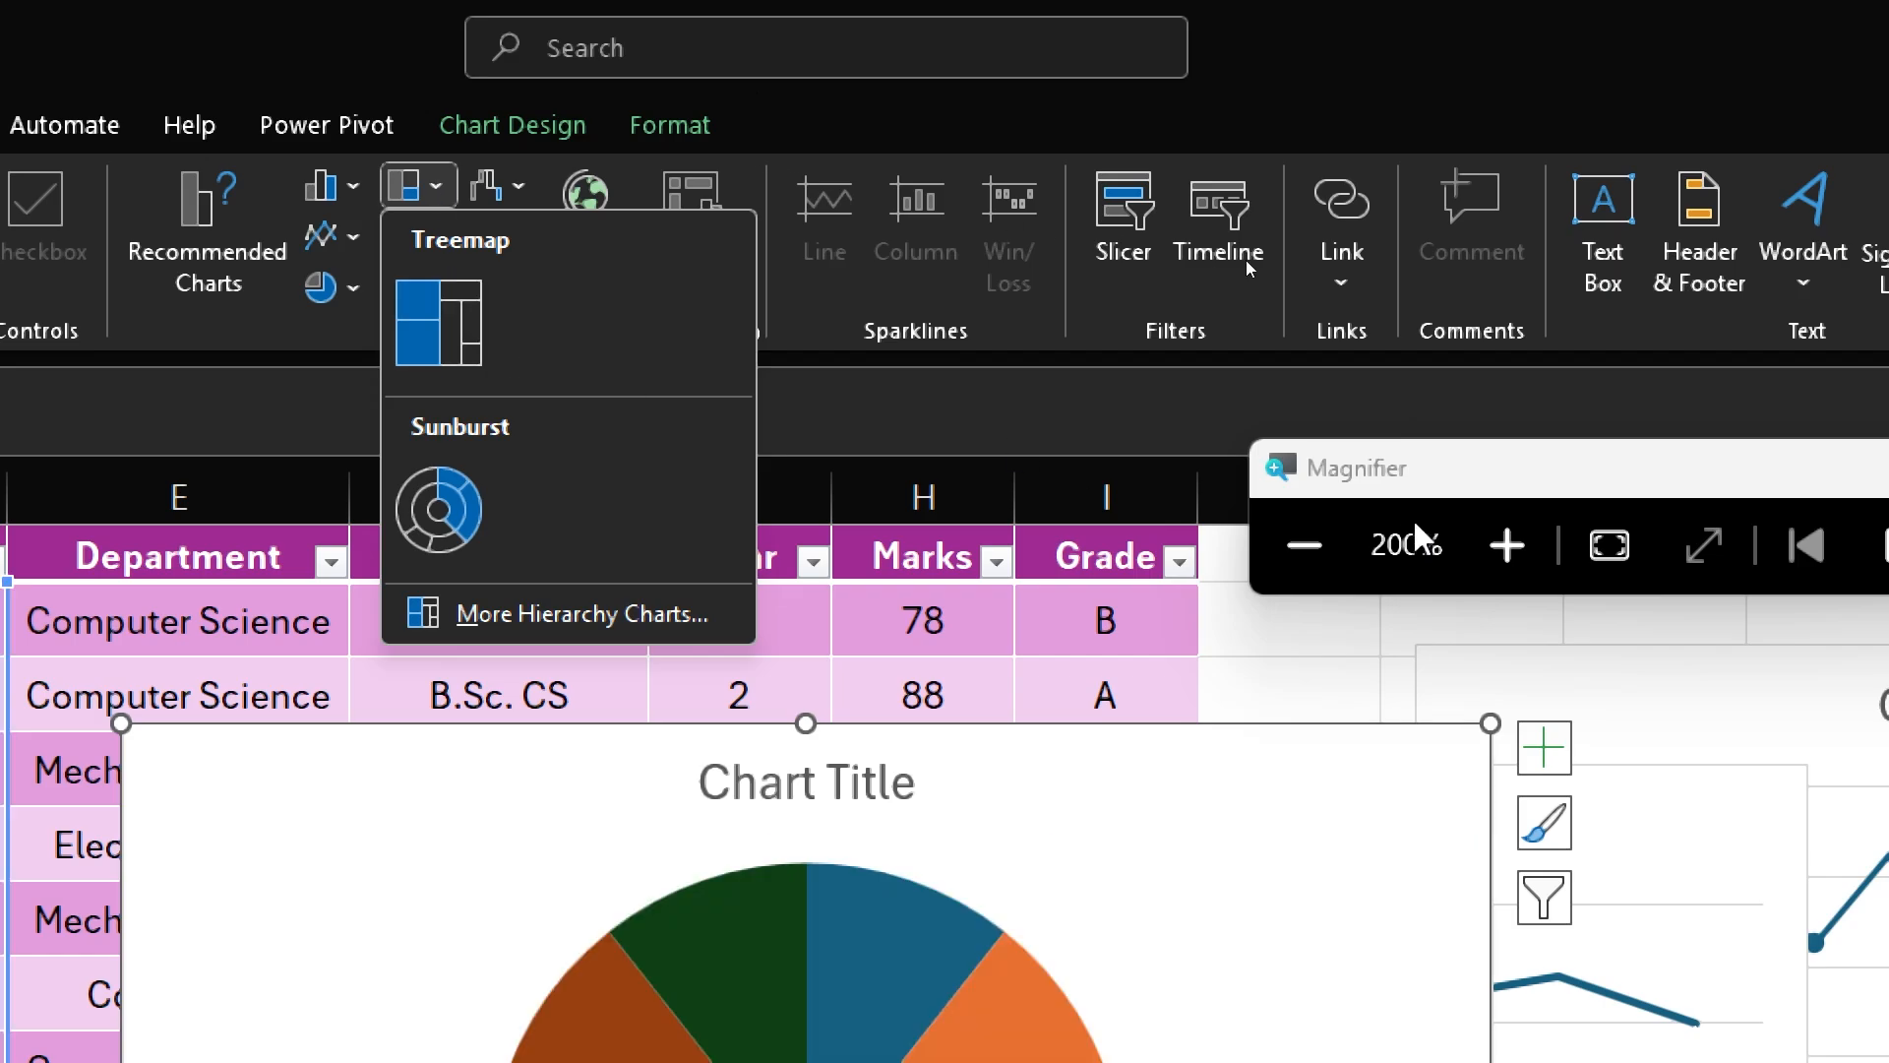
pyautogui.click(1303, 545)
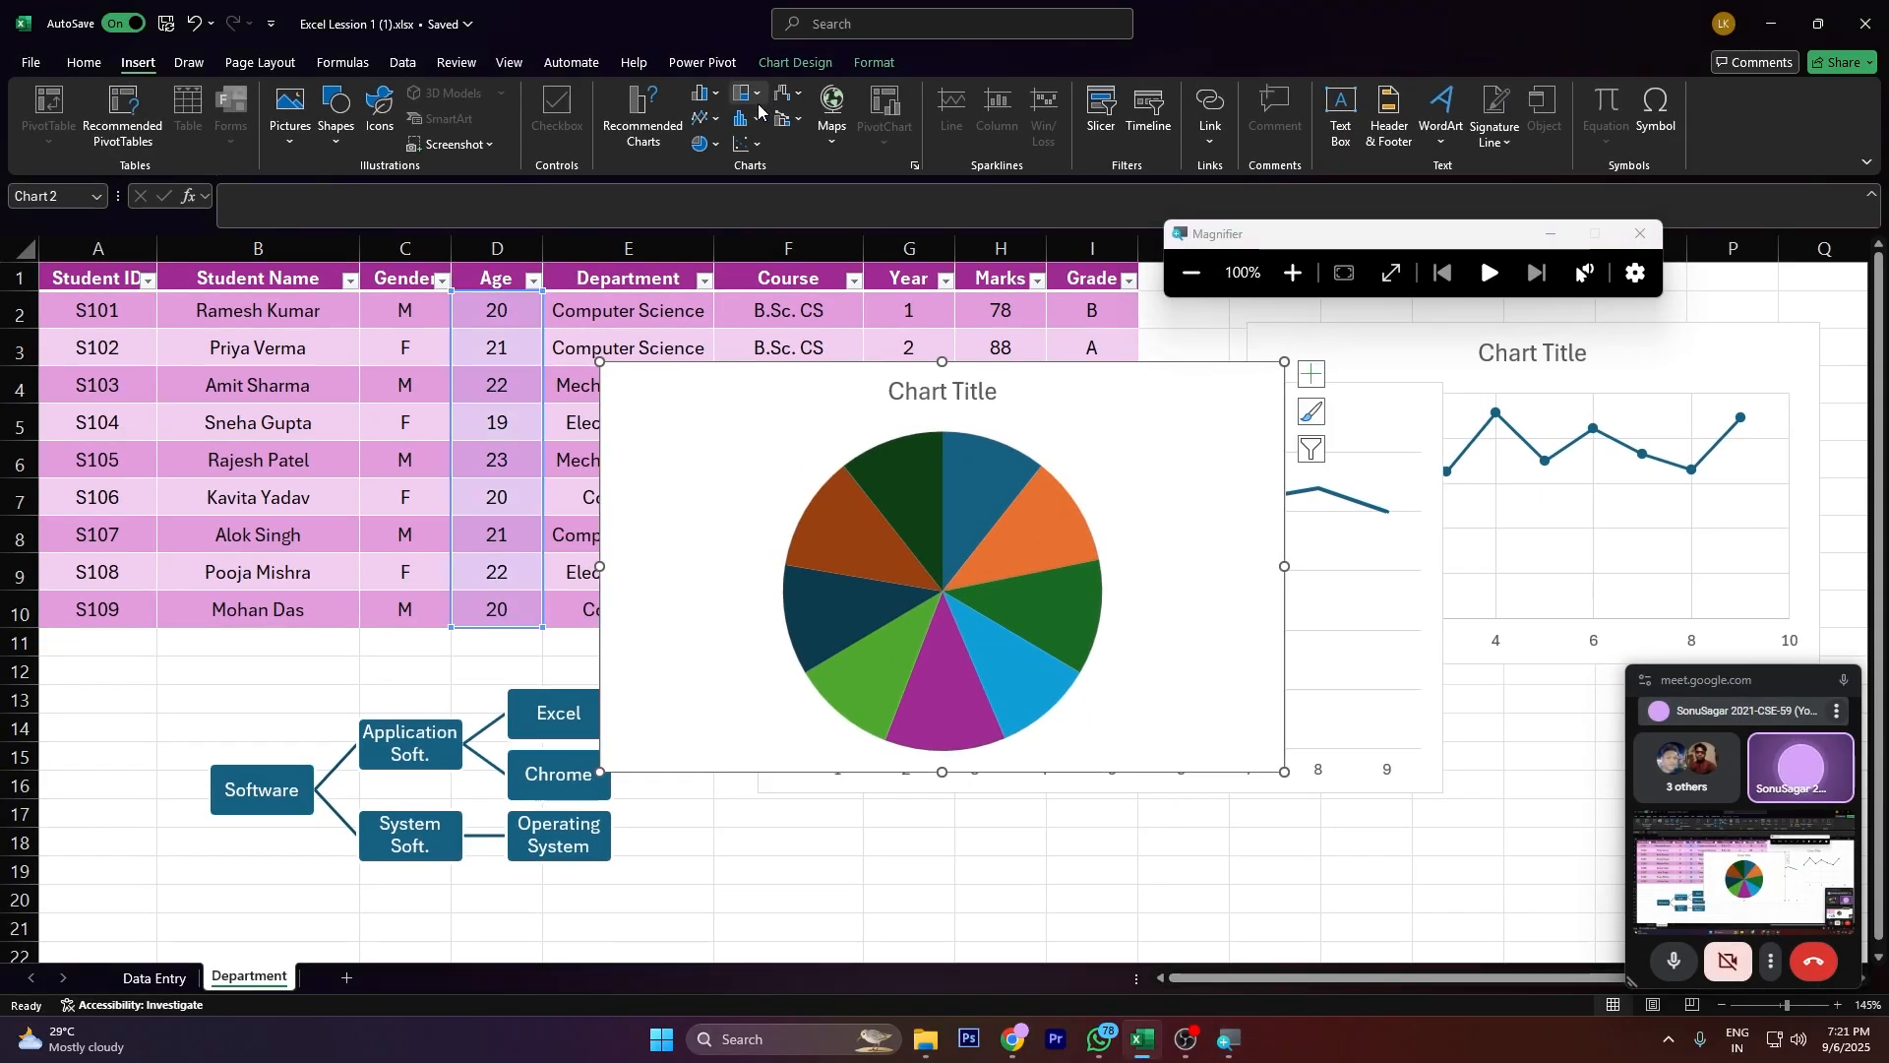
# Step: Change the pie chart to a sunburst chart and preview the box and whisker type on it
pyautogui.click(745, 93)
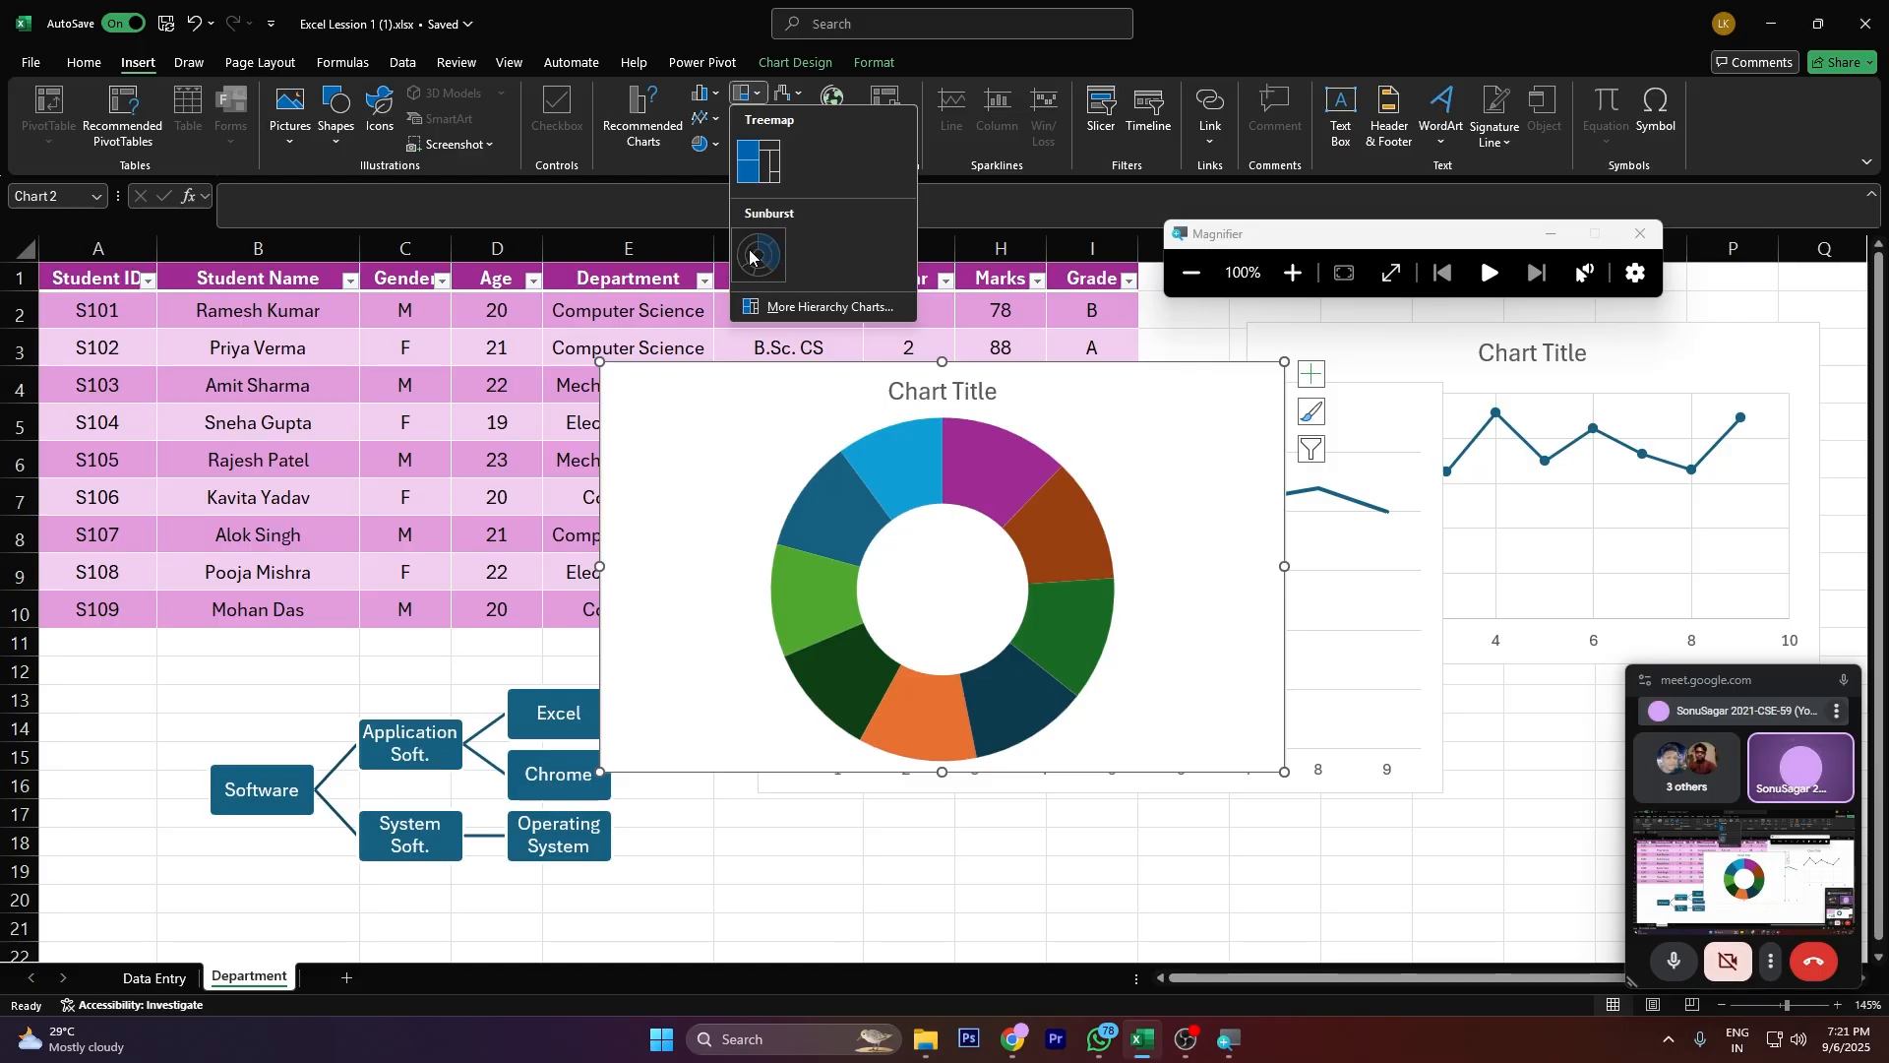
pyautogui.click(749, 256)
pyautogui.click(755, 120)
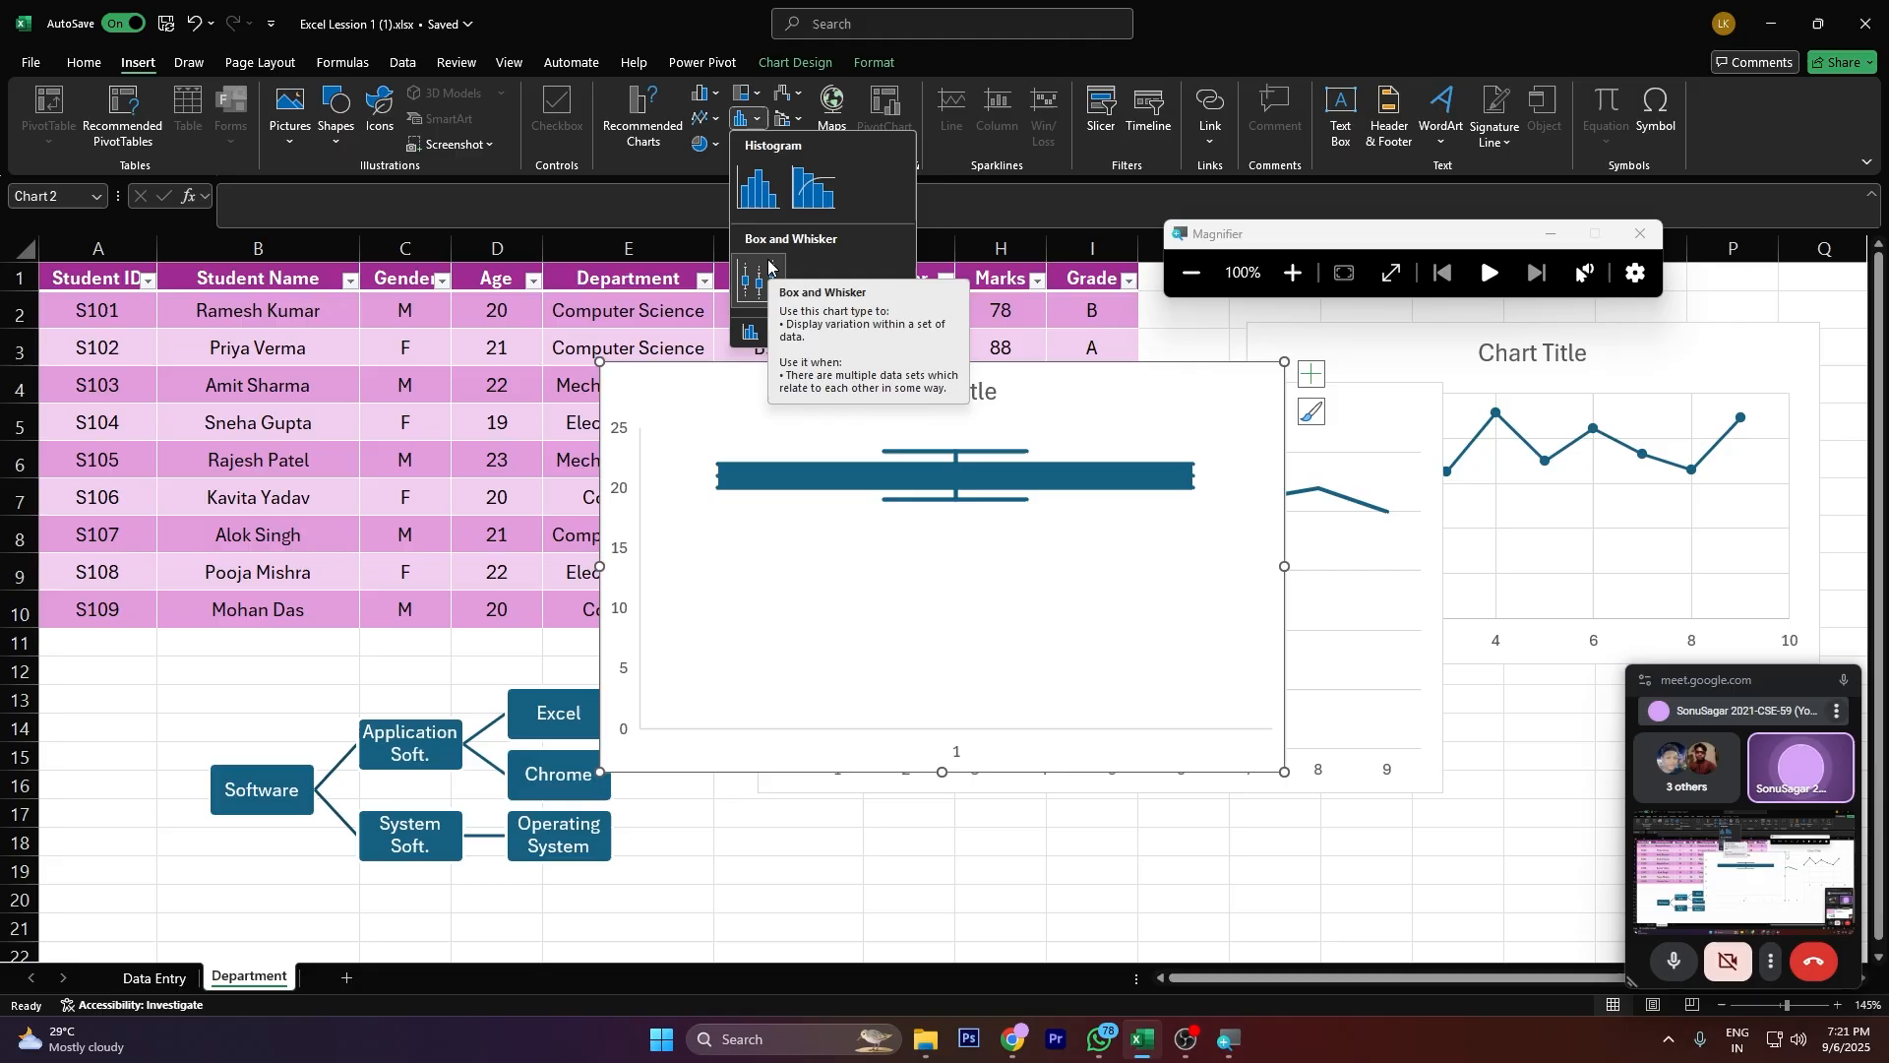
pyautogui.click(702, 193)
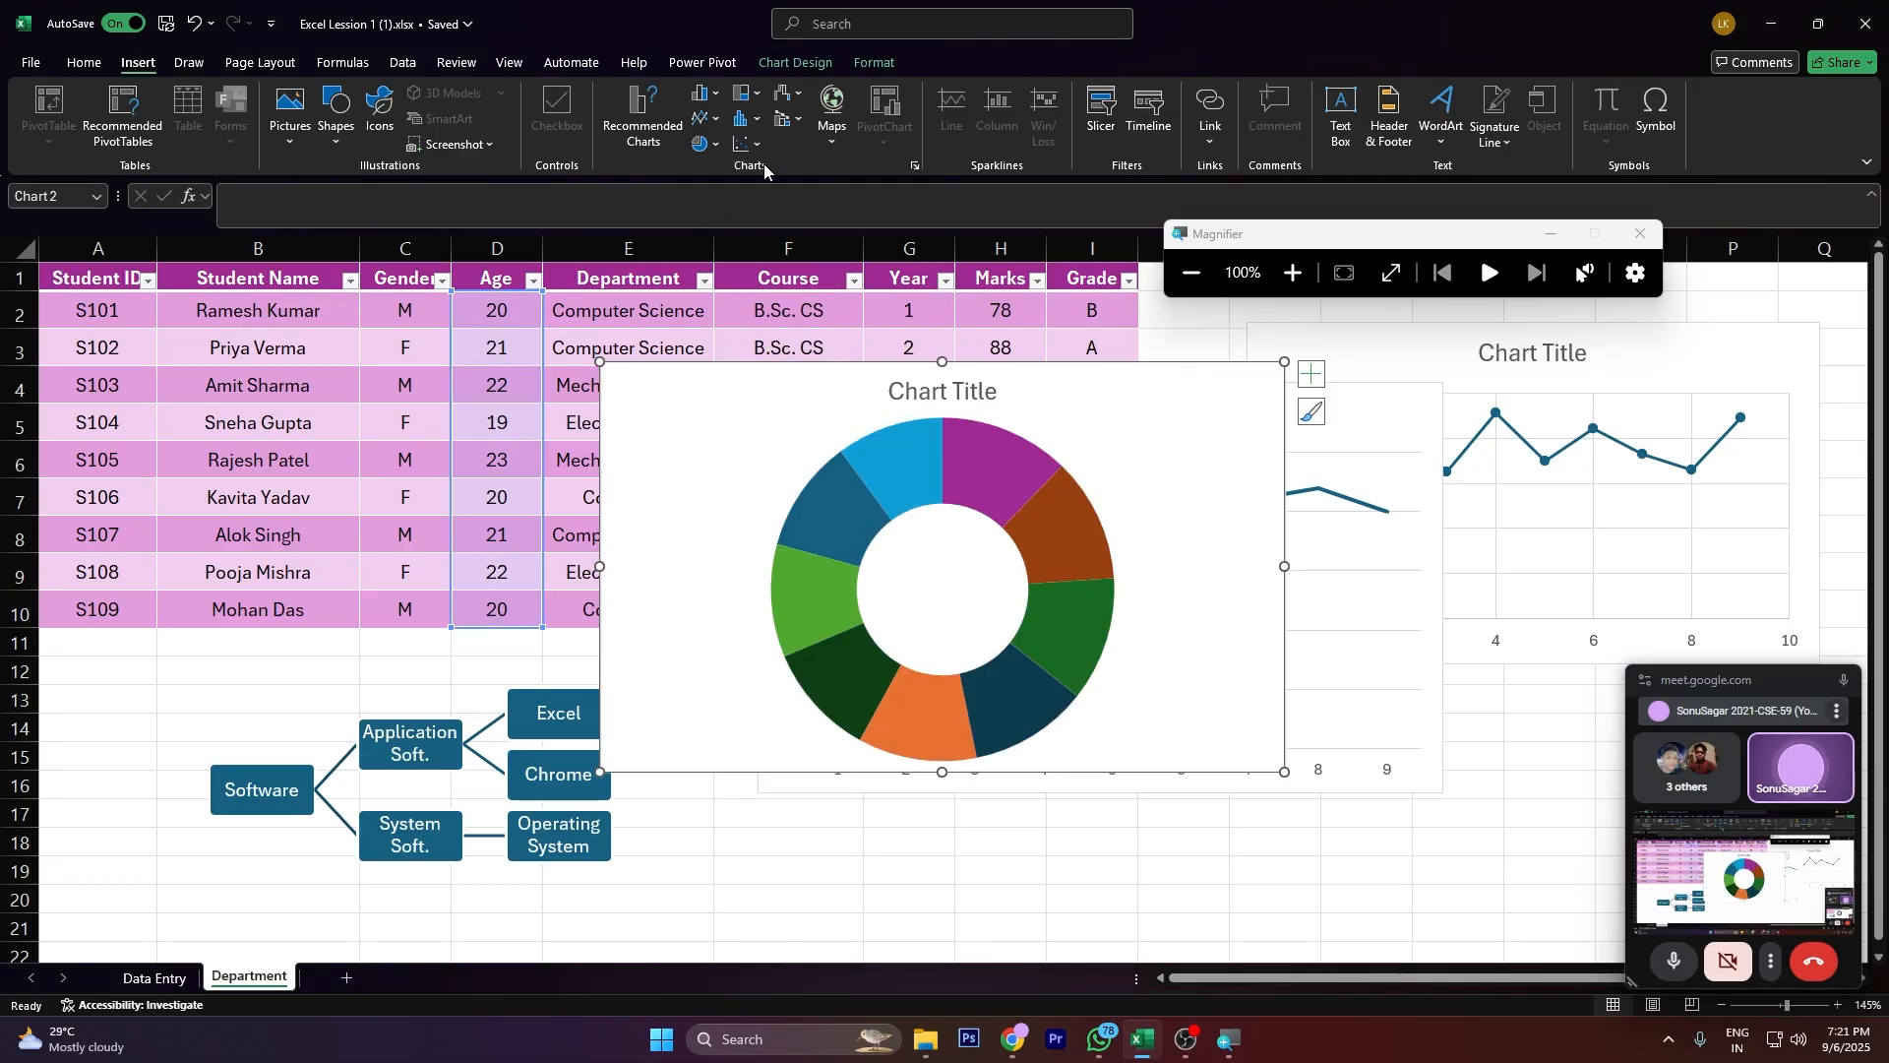
# Step: Preview the scatter chart types and change the sunburst chart to a waterfall chart
pyautogui.click(754, 148)
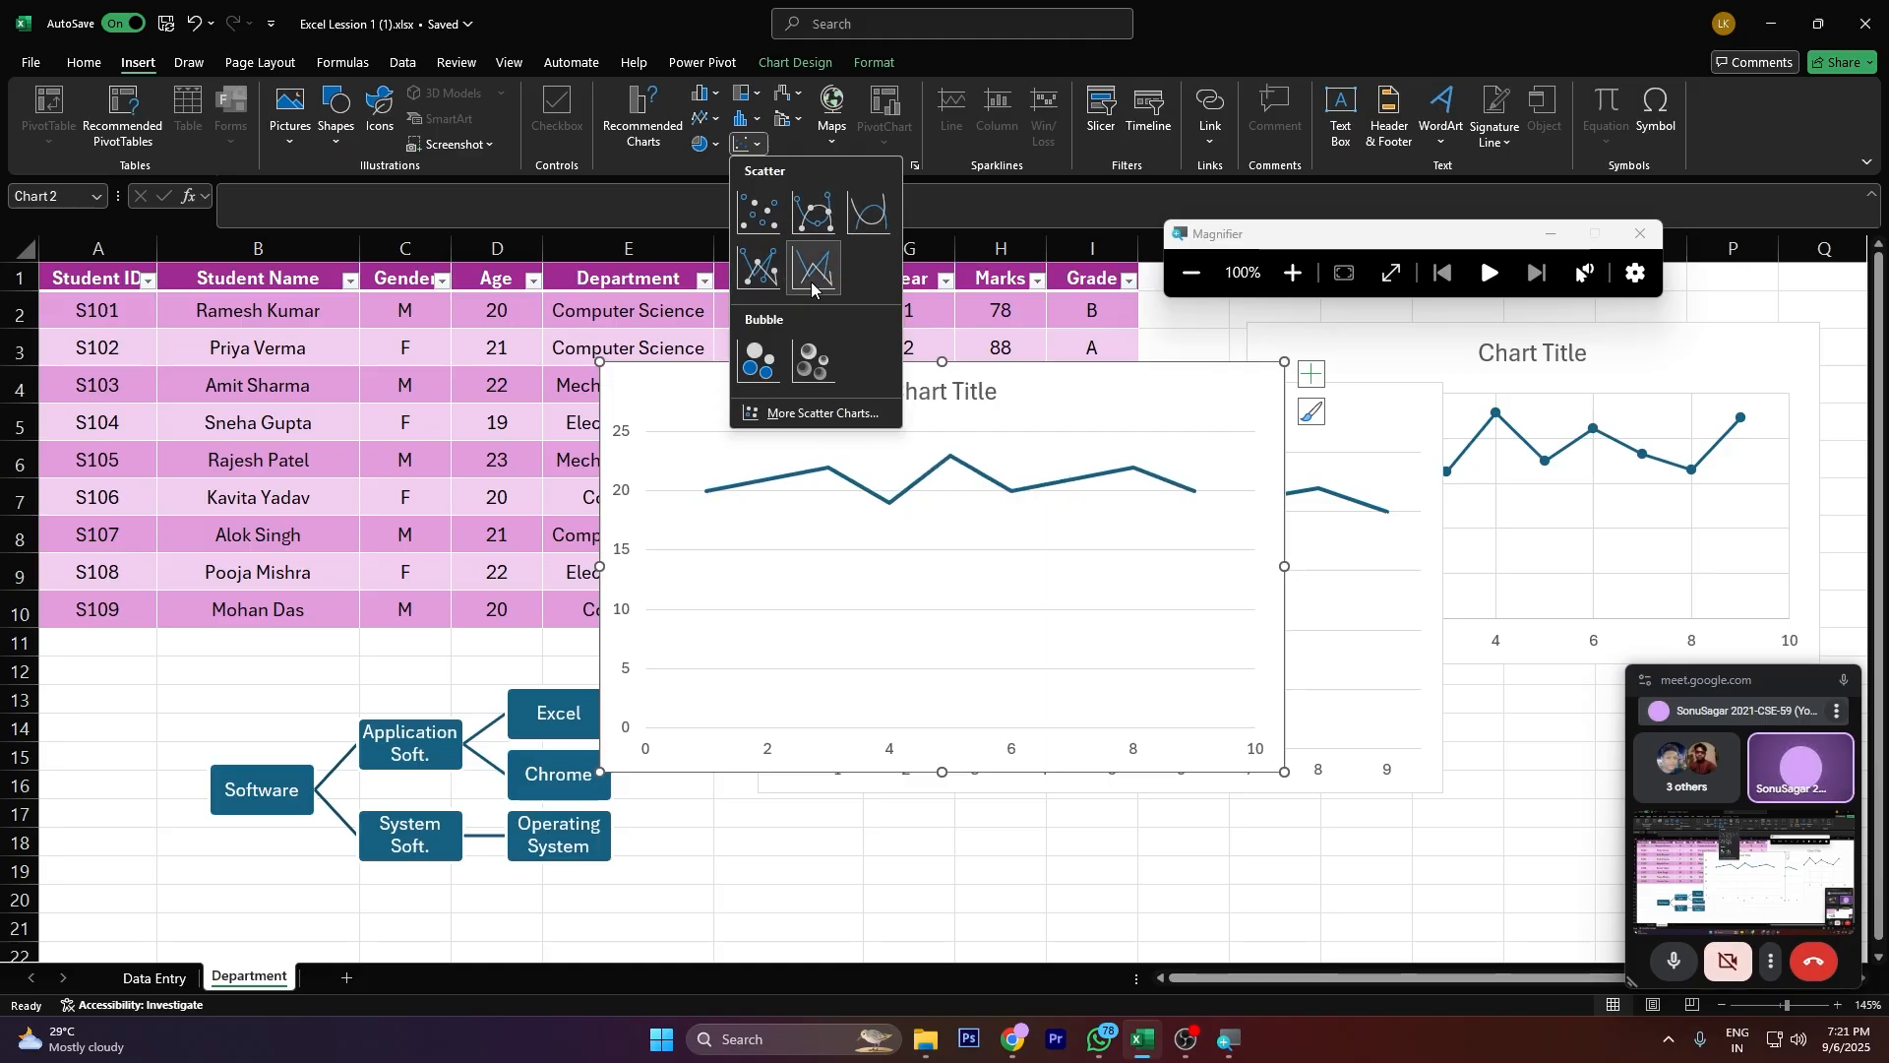
pyautogui.click(800, 92)
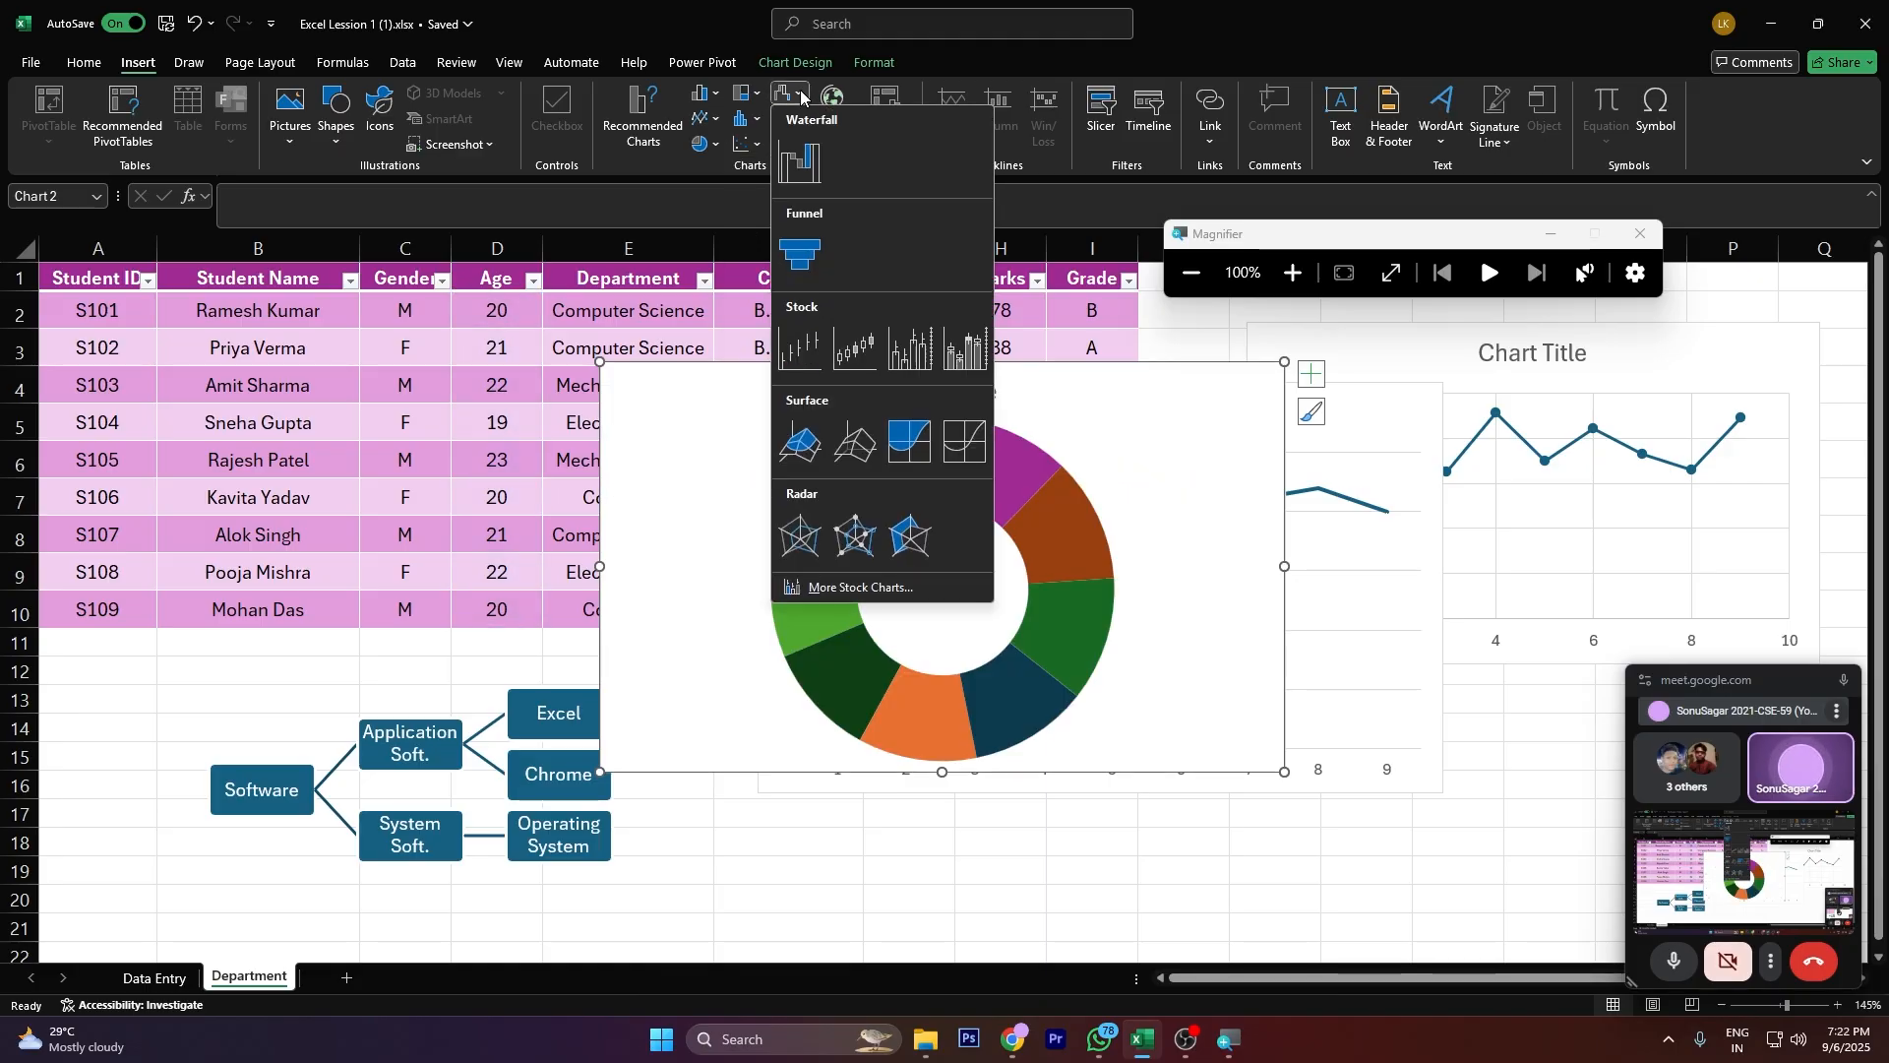
pyautogui.click(800, 171)
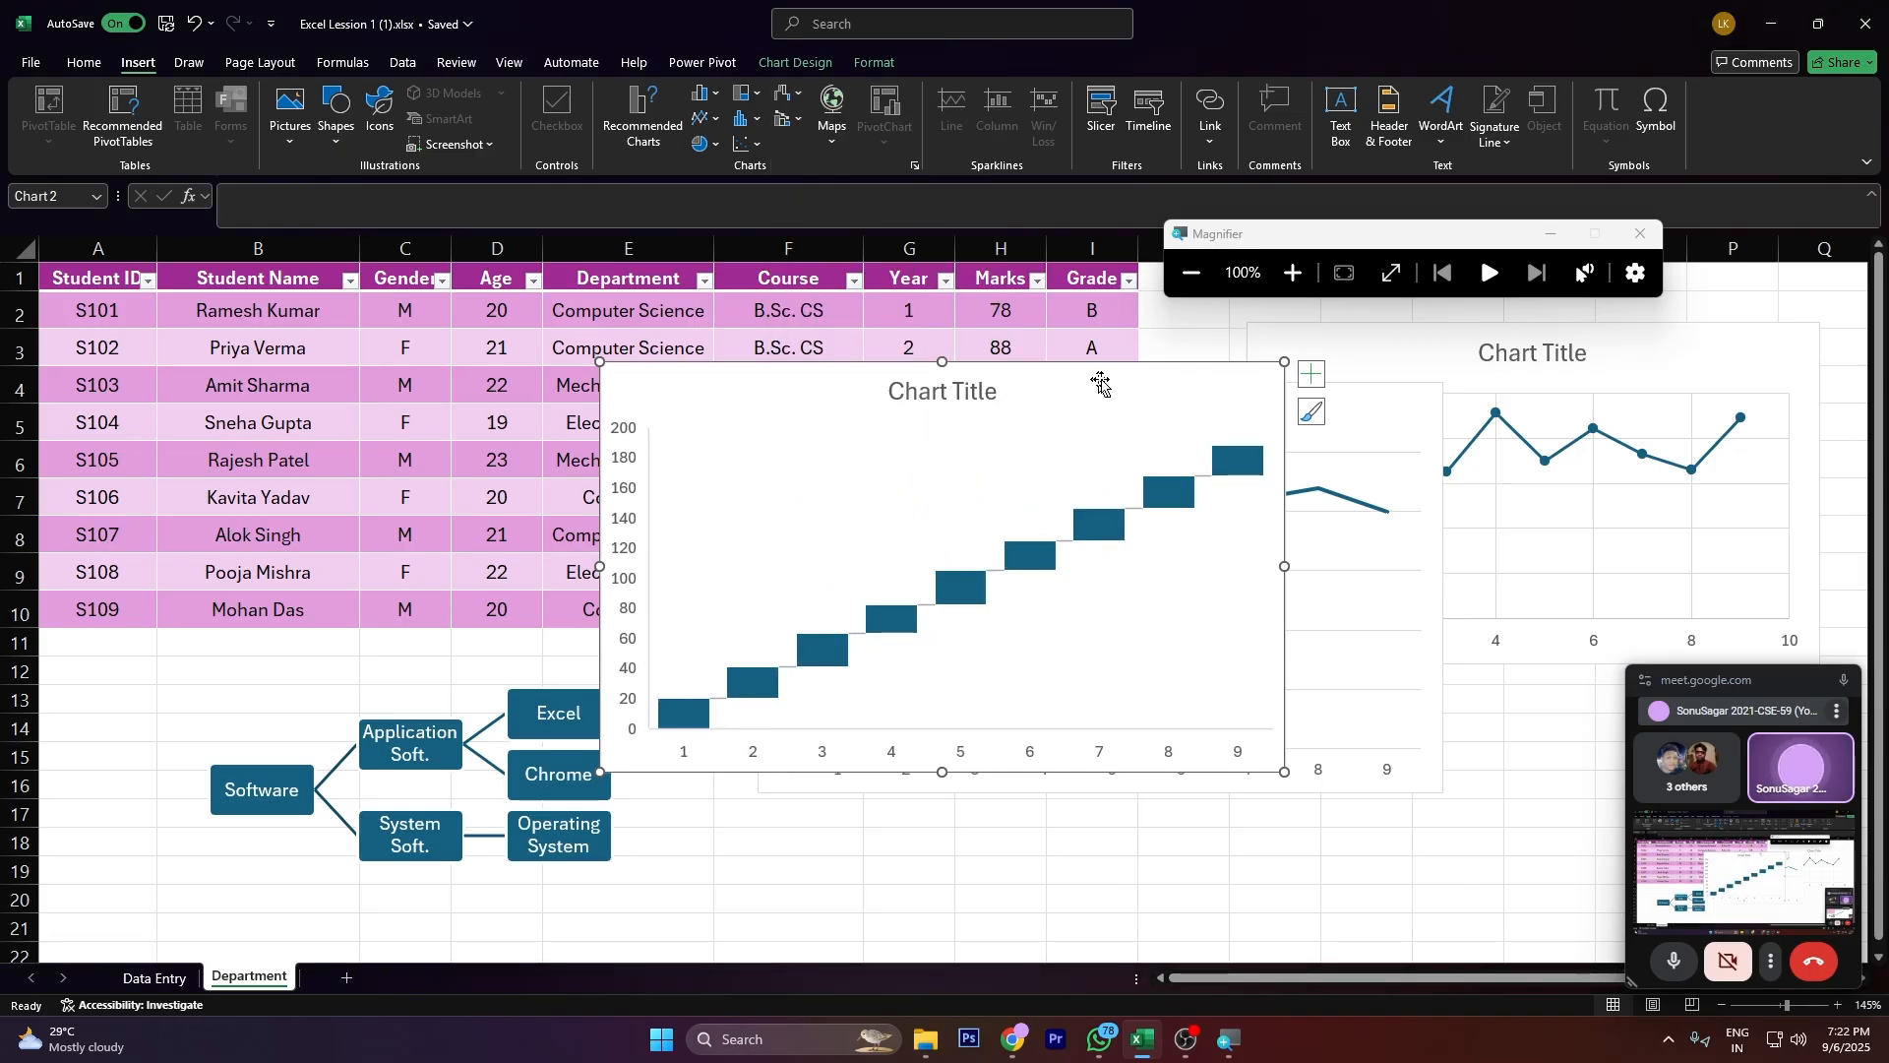
# Step: Move the waterfall chart aside and delete the Age Chart behind it
pyautogui.moveTo(1101, 383); pyautogui.dragTo(1313, 421)
pyautogui.click(1258, 416)
pyautogui.press('Delete')
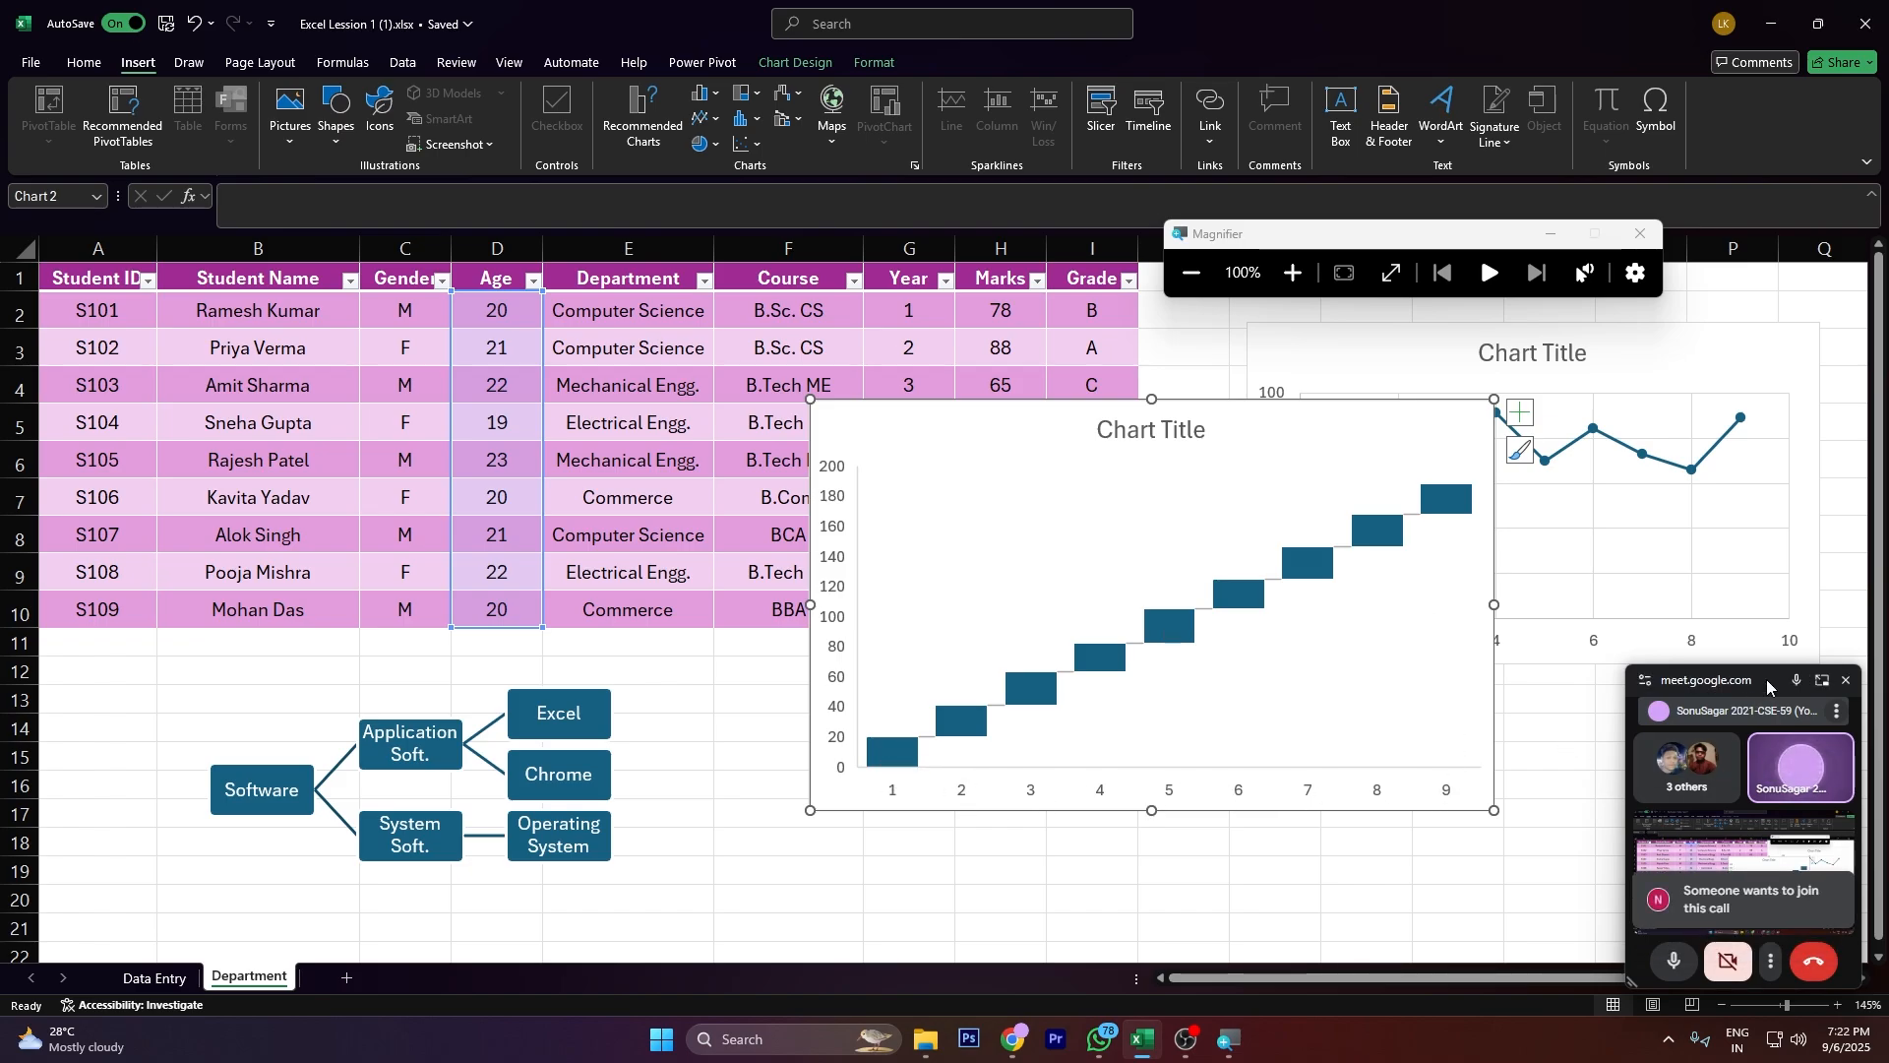
# Step: Switch to the Google Meet call, admit the waiting participant, and return to the Excel workbook
pyautogui.click(1644, 678)
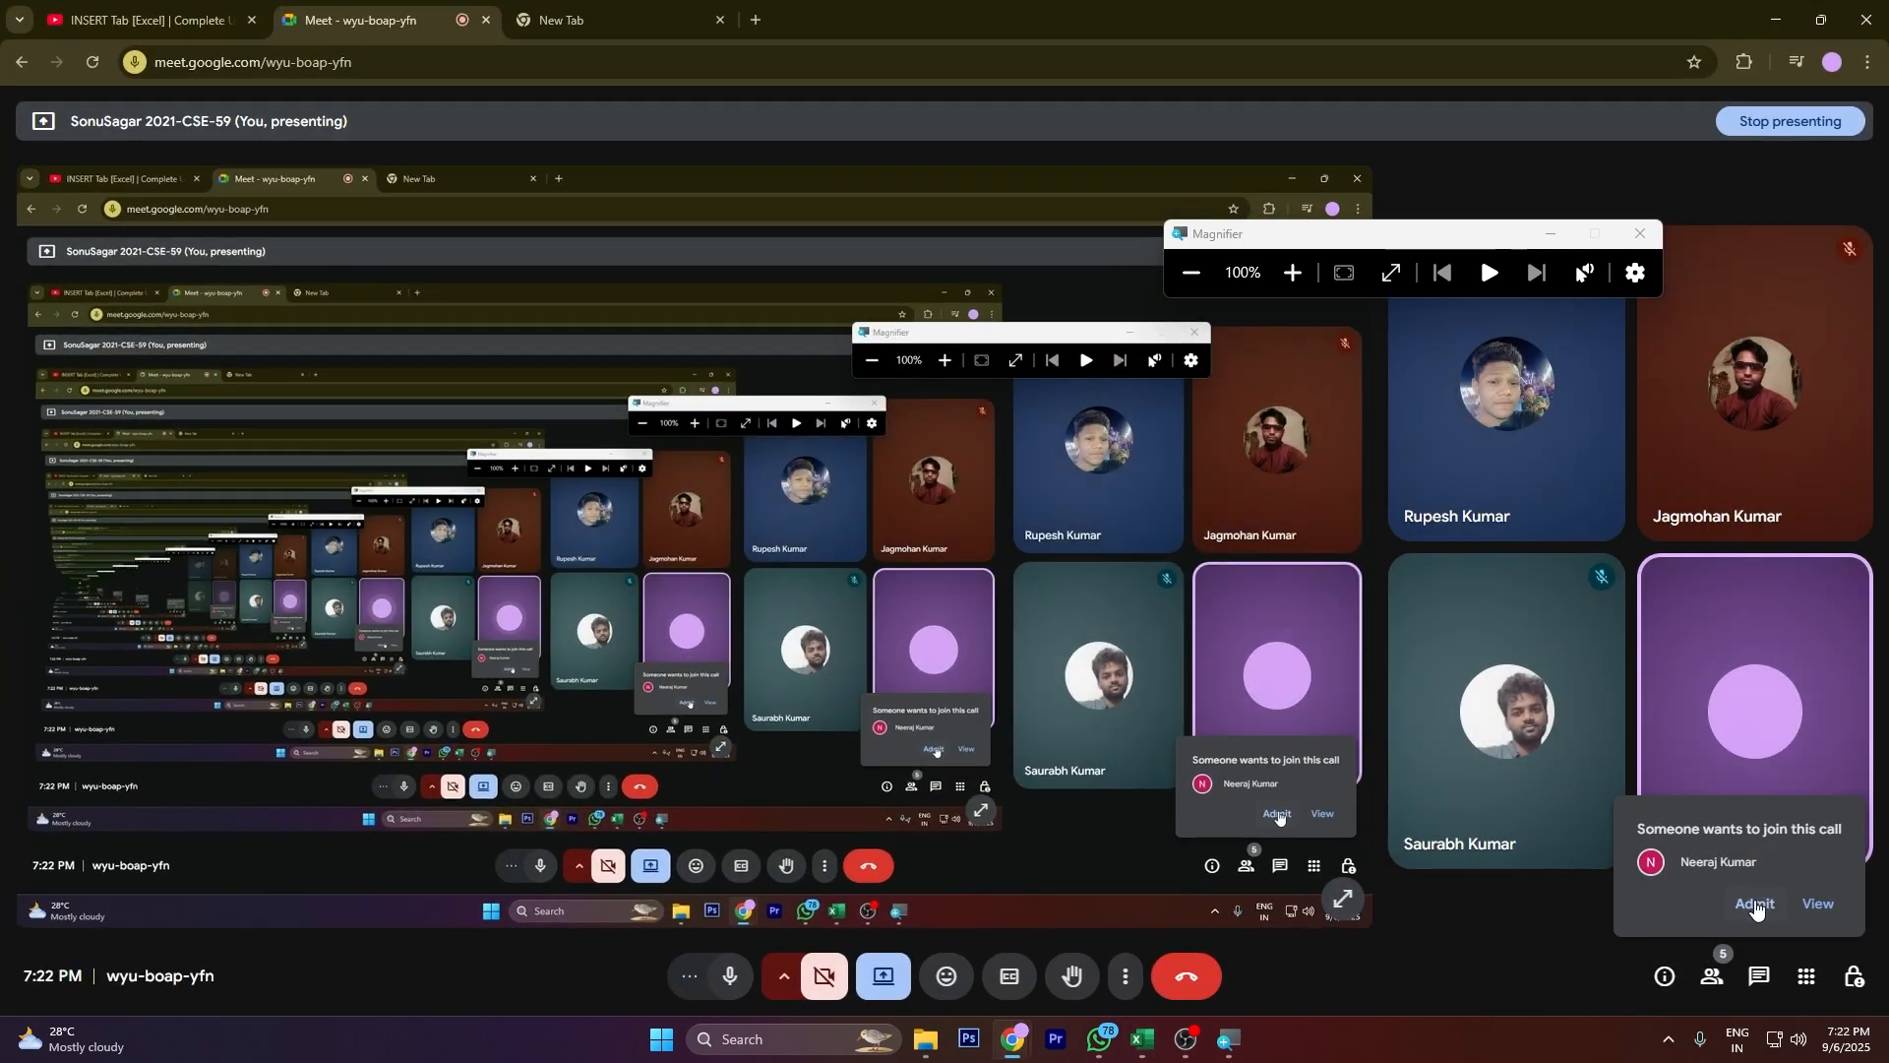
pyautogui.click(1755, 904)
pyautogui.click(602, 20)
pyautogui.click(1776, 20)
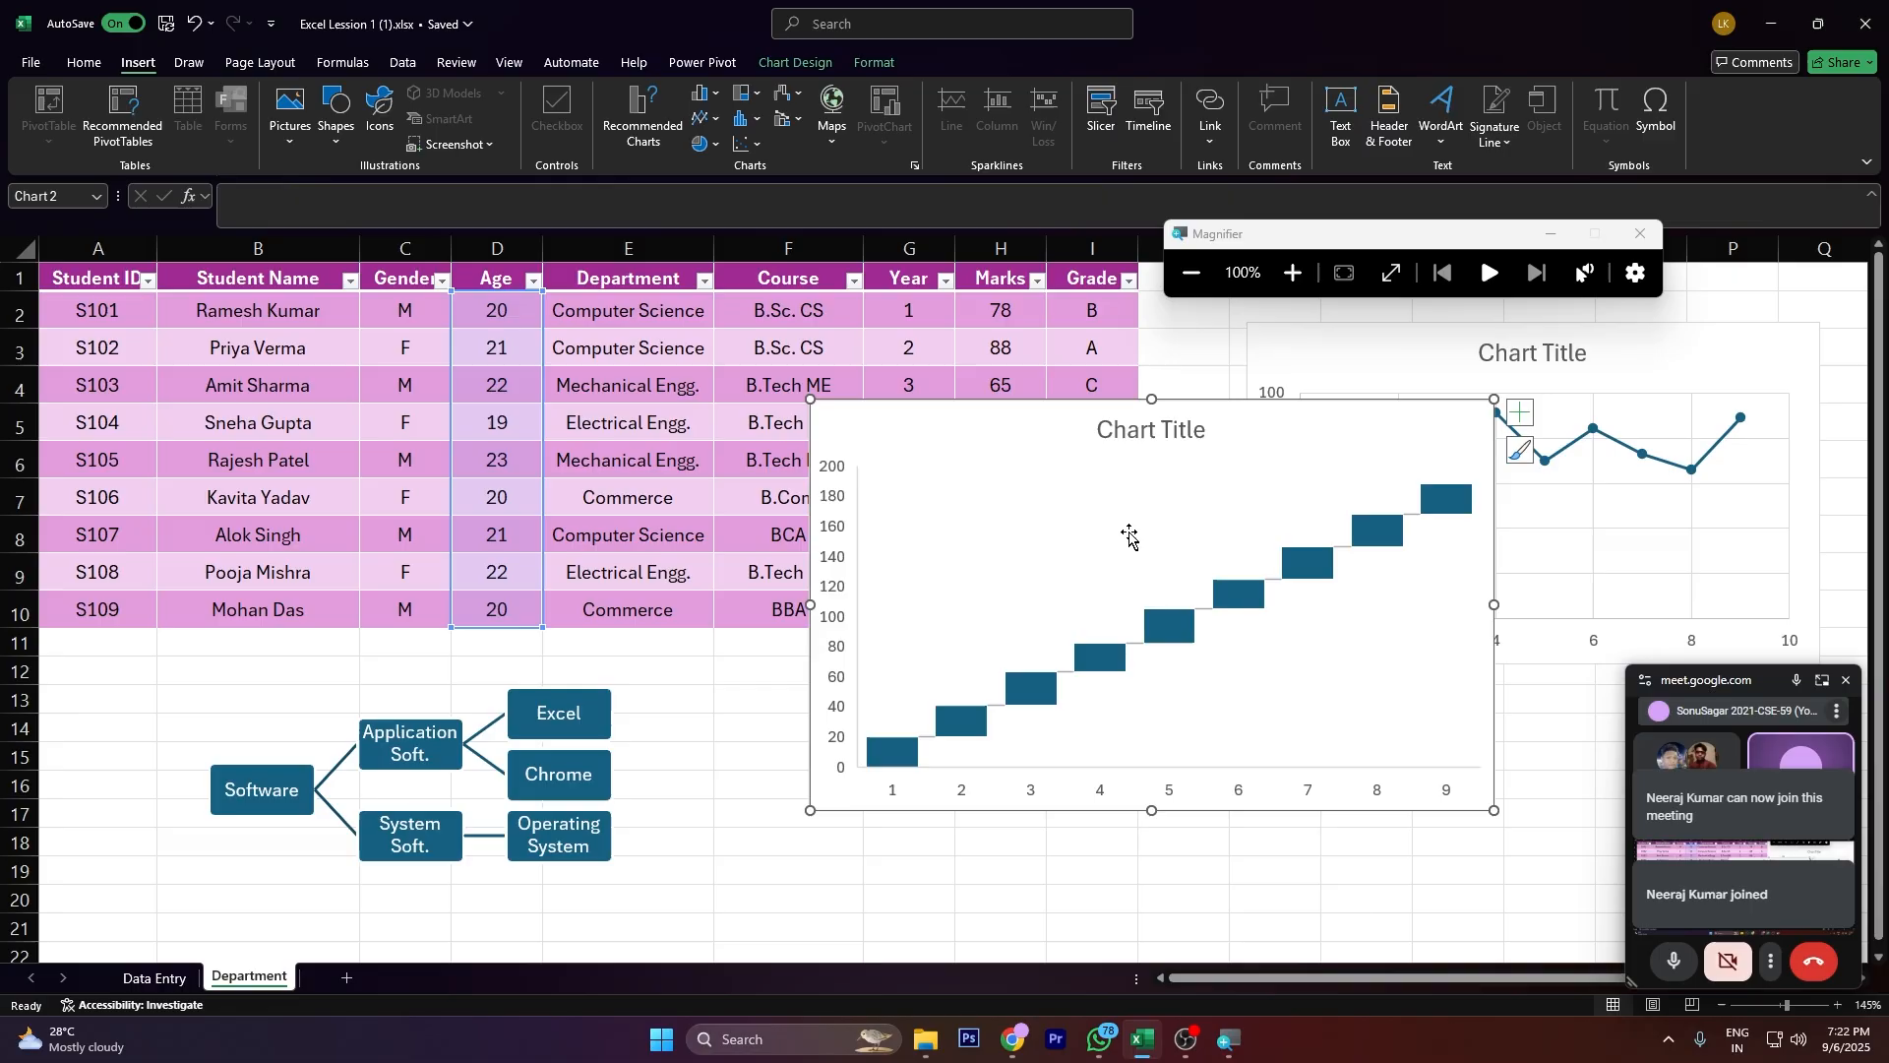
# Step: View the combo chart option for the waterfall chart and delete that chart from the sheet
pyautogui.moveTo(1278, 434); pyautogui.dragTo(1209, 470)
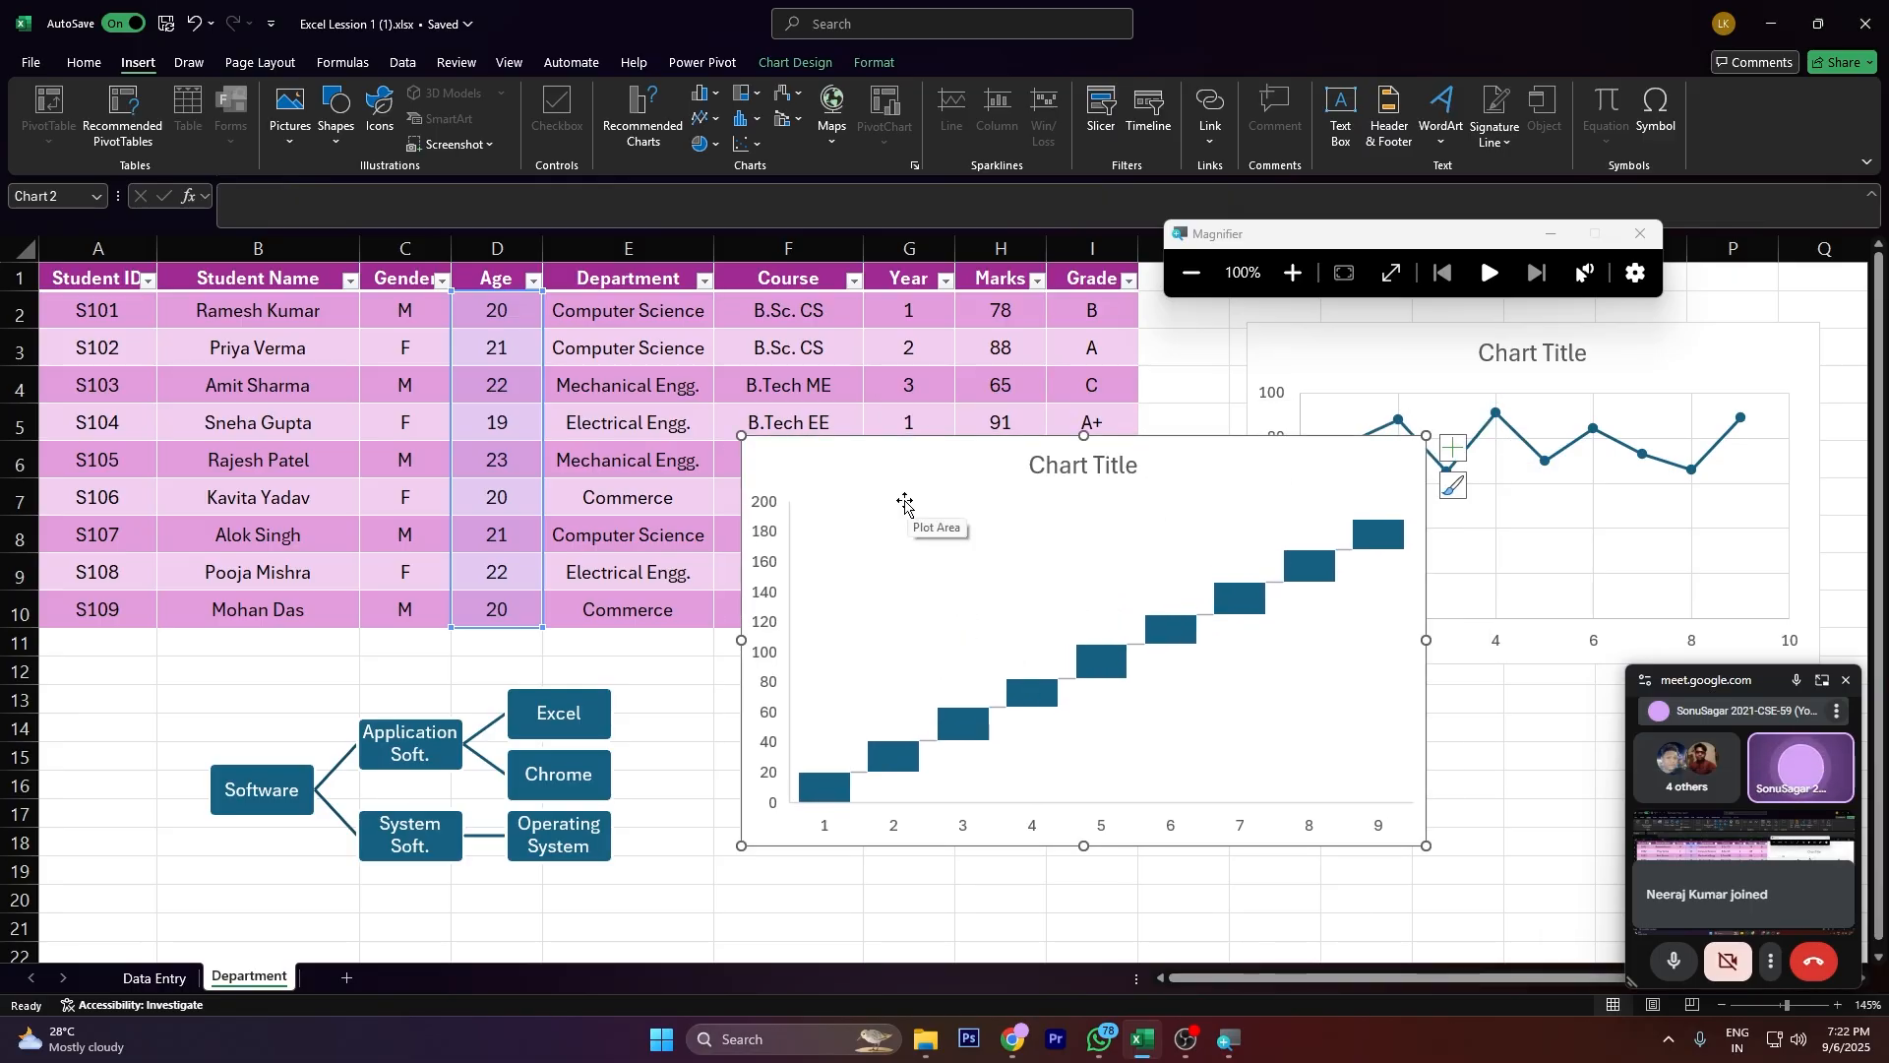
pyautogui.click(799, 120)
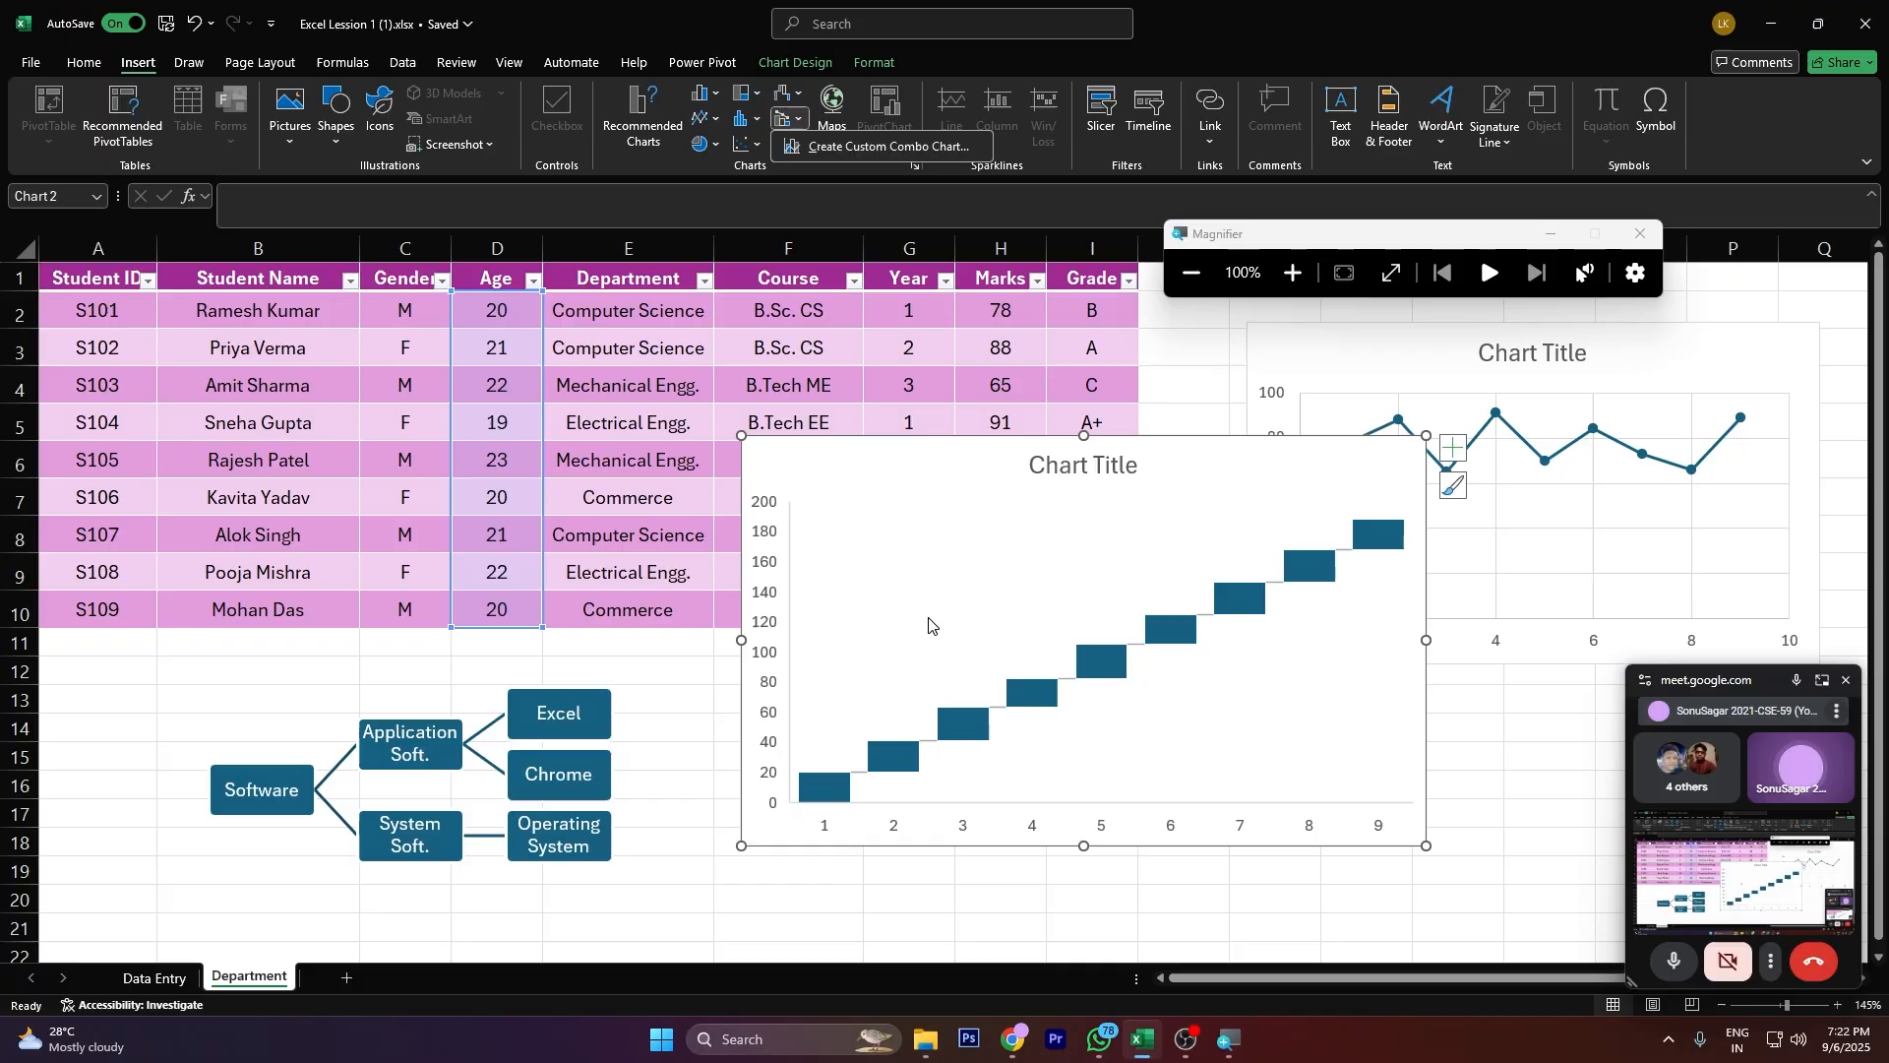
pyautogui.click(970, 458)
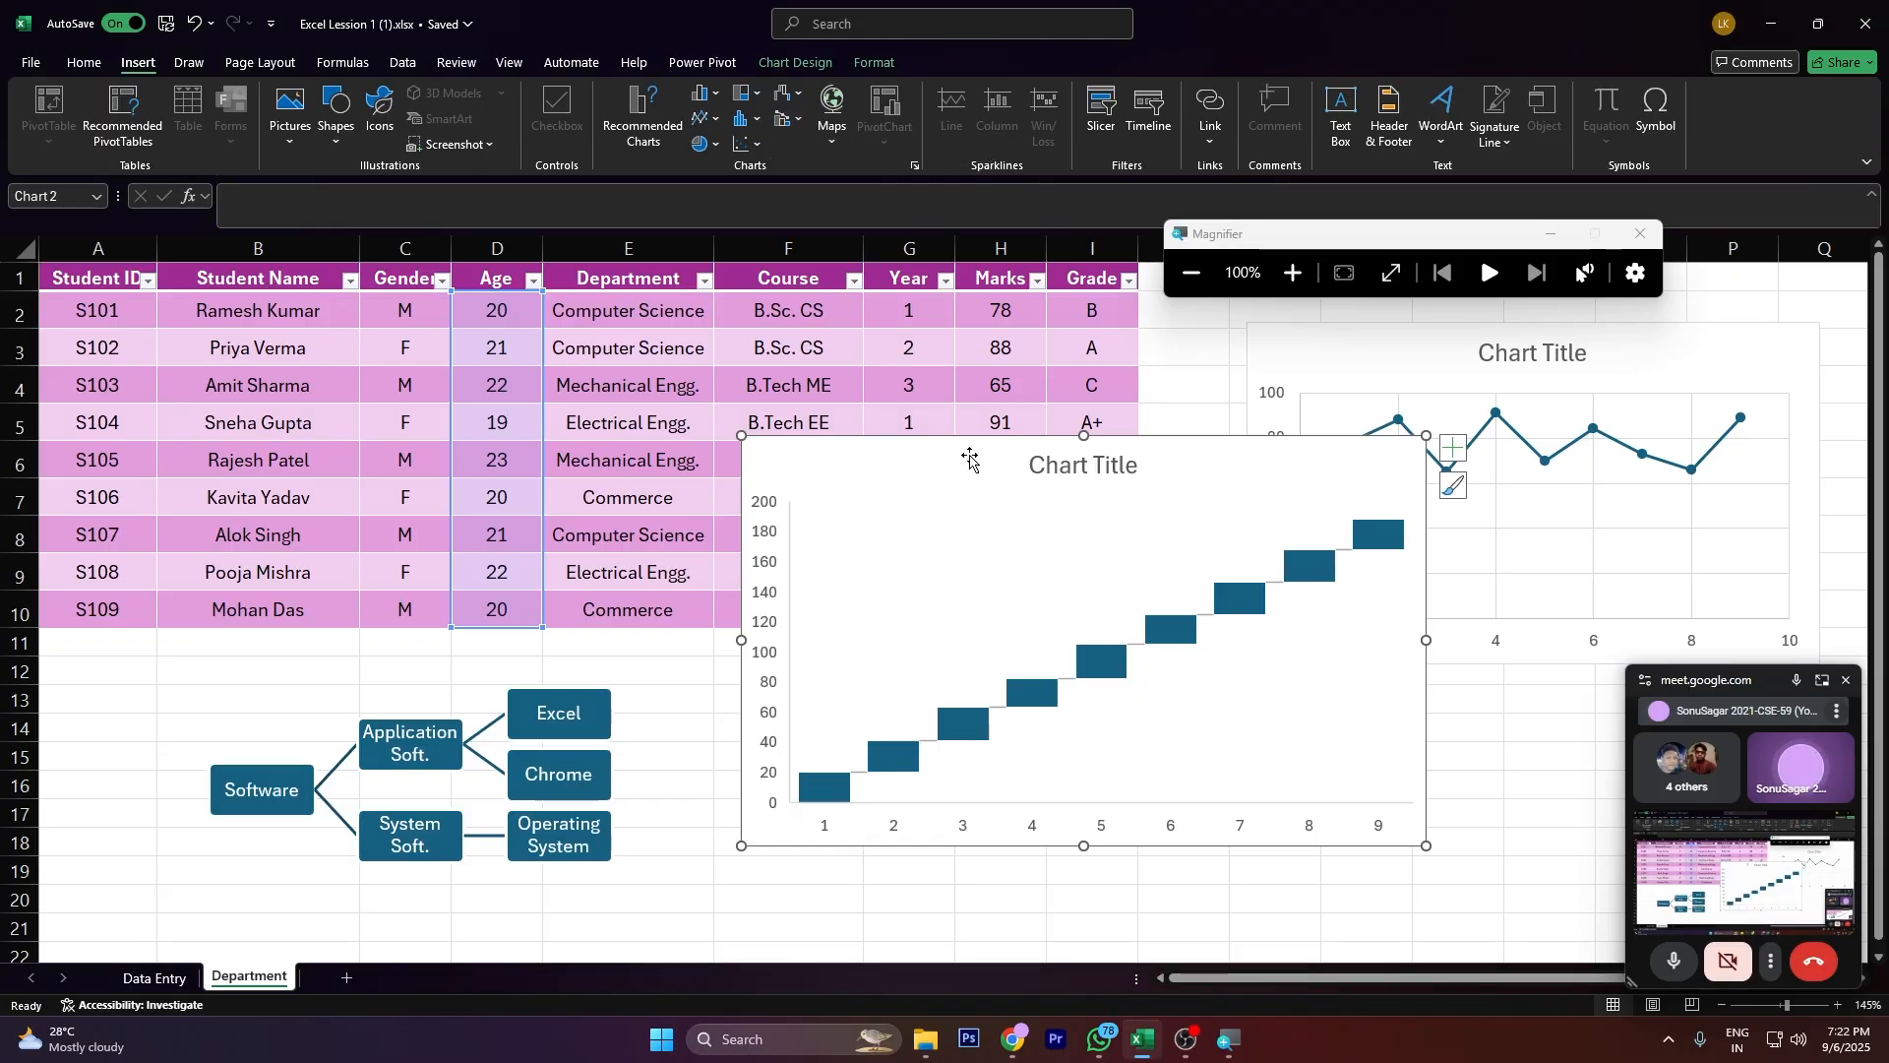
pyautogui.press('Delete')
# Step: Nudge the Marks chart slightly up and closer to the student table
pyautogui.click(1402, 366)
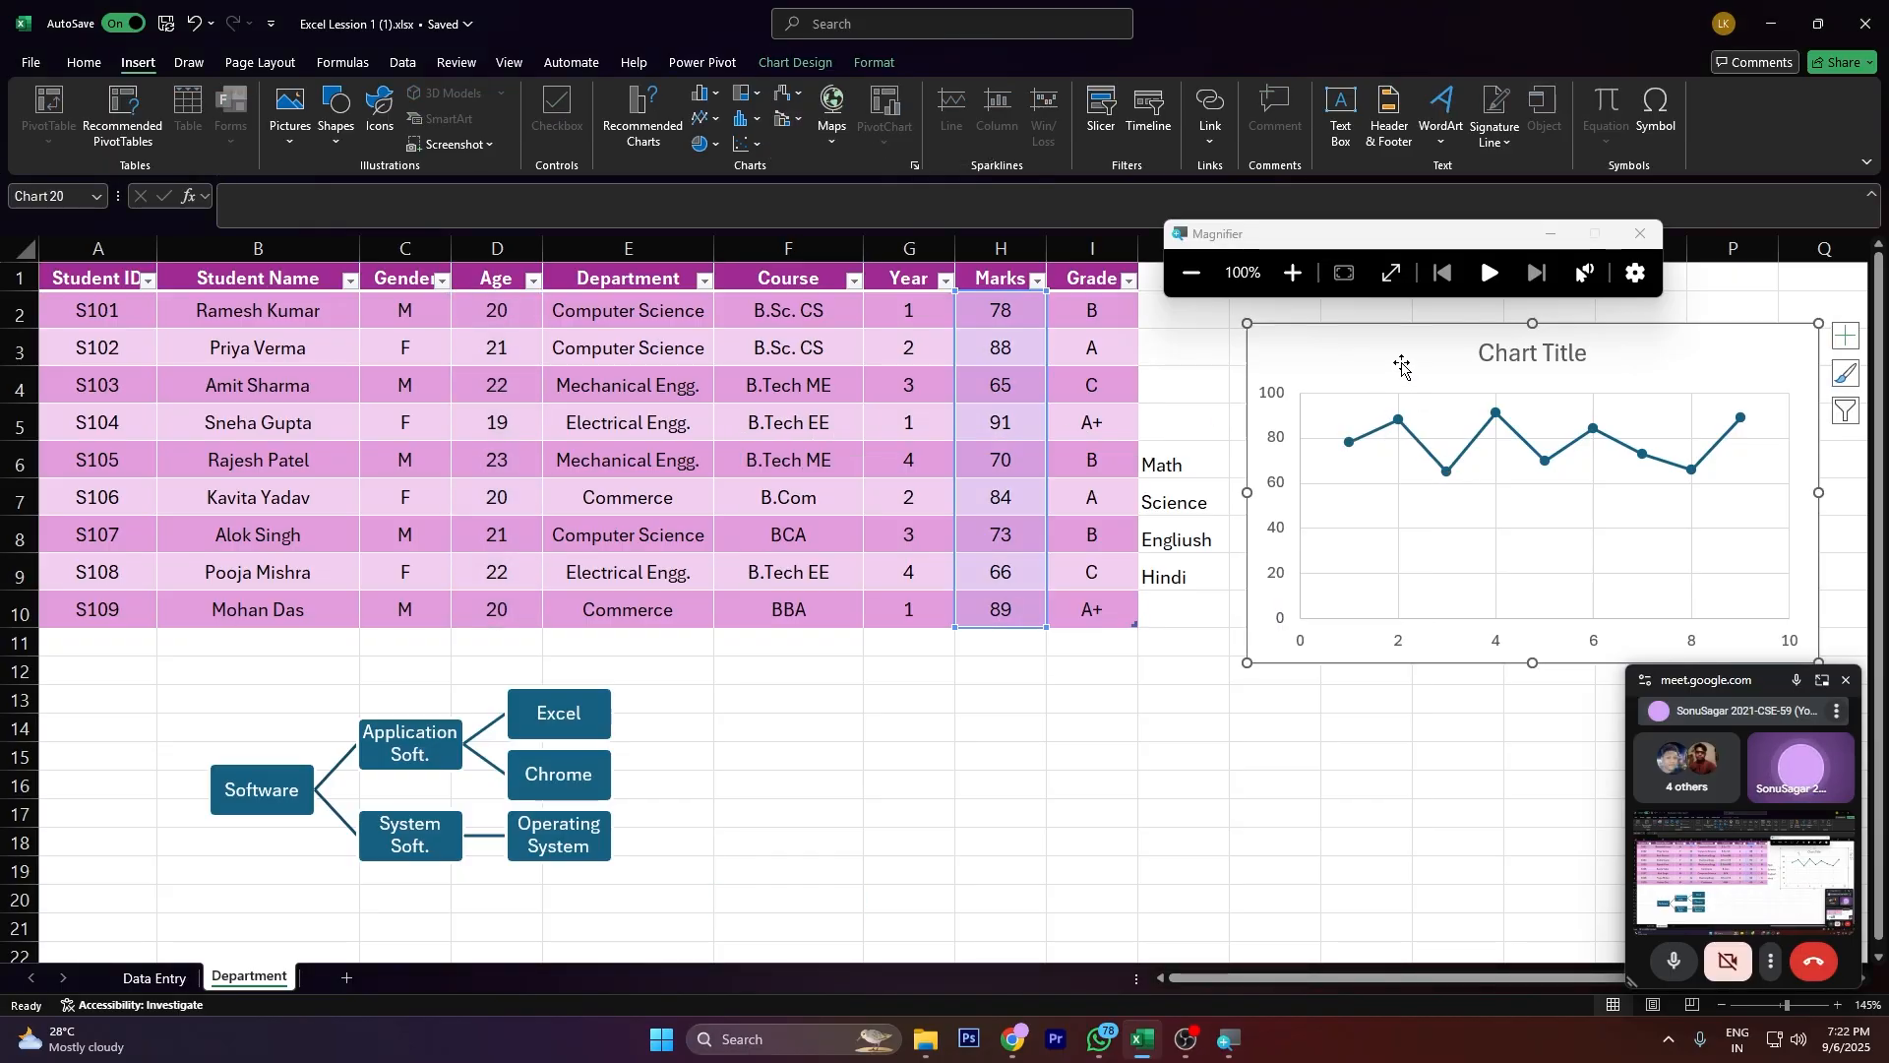
pyautogui.moveTo(1415, 370); pyautogui.dragTo(1403, 354)
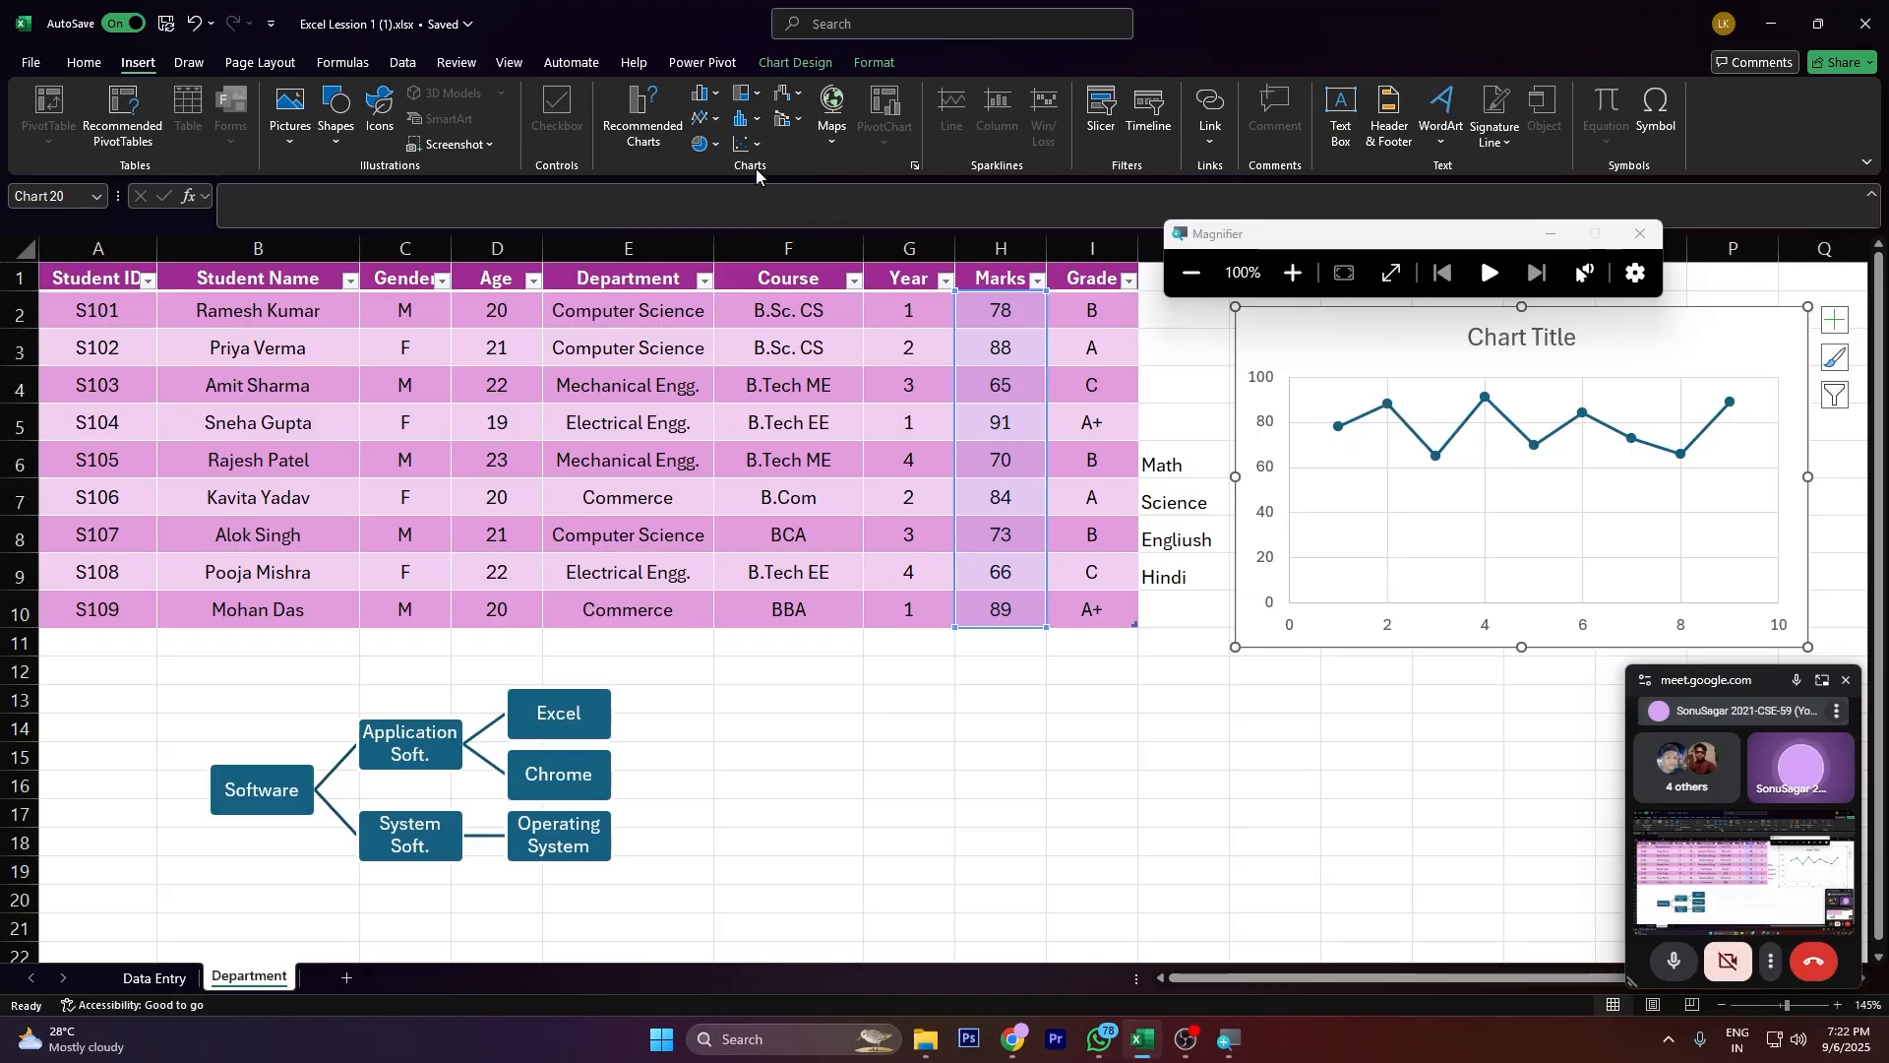
# Step: Select the Course column and examine the description of the map chart tool up close
pyautogui.click(836, 140)
pyautogui.click(839, 138)
pyautogui.click(815, 240)
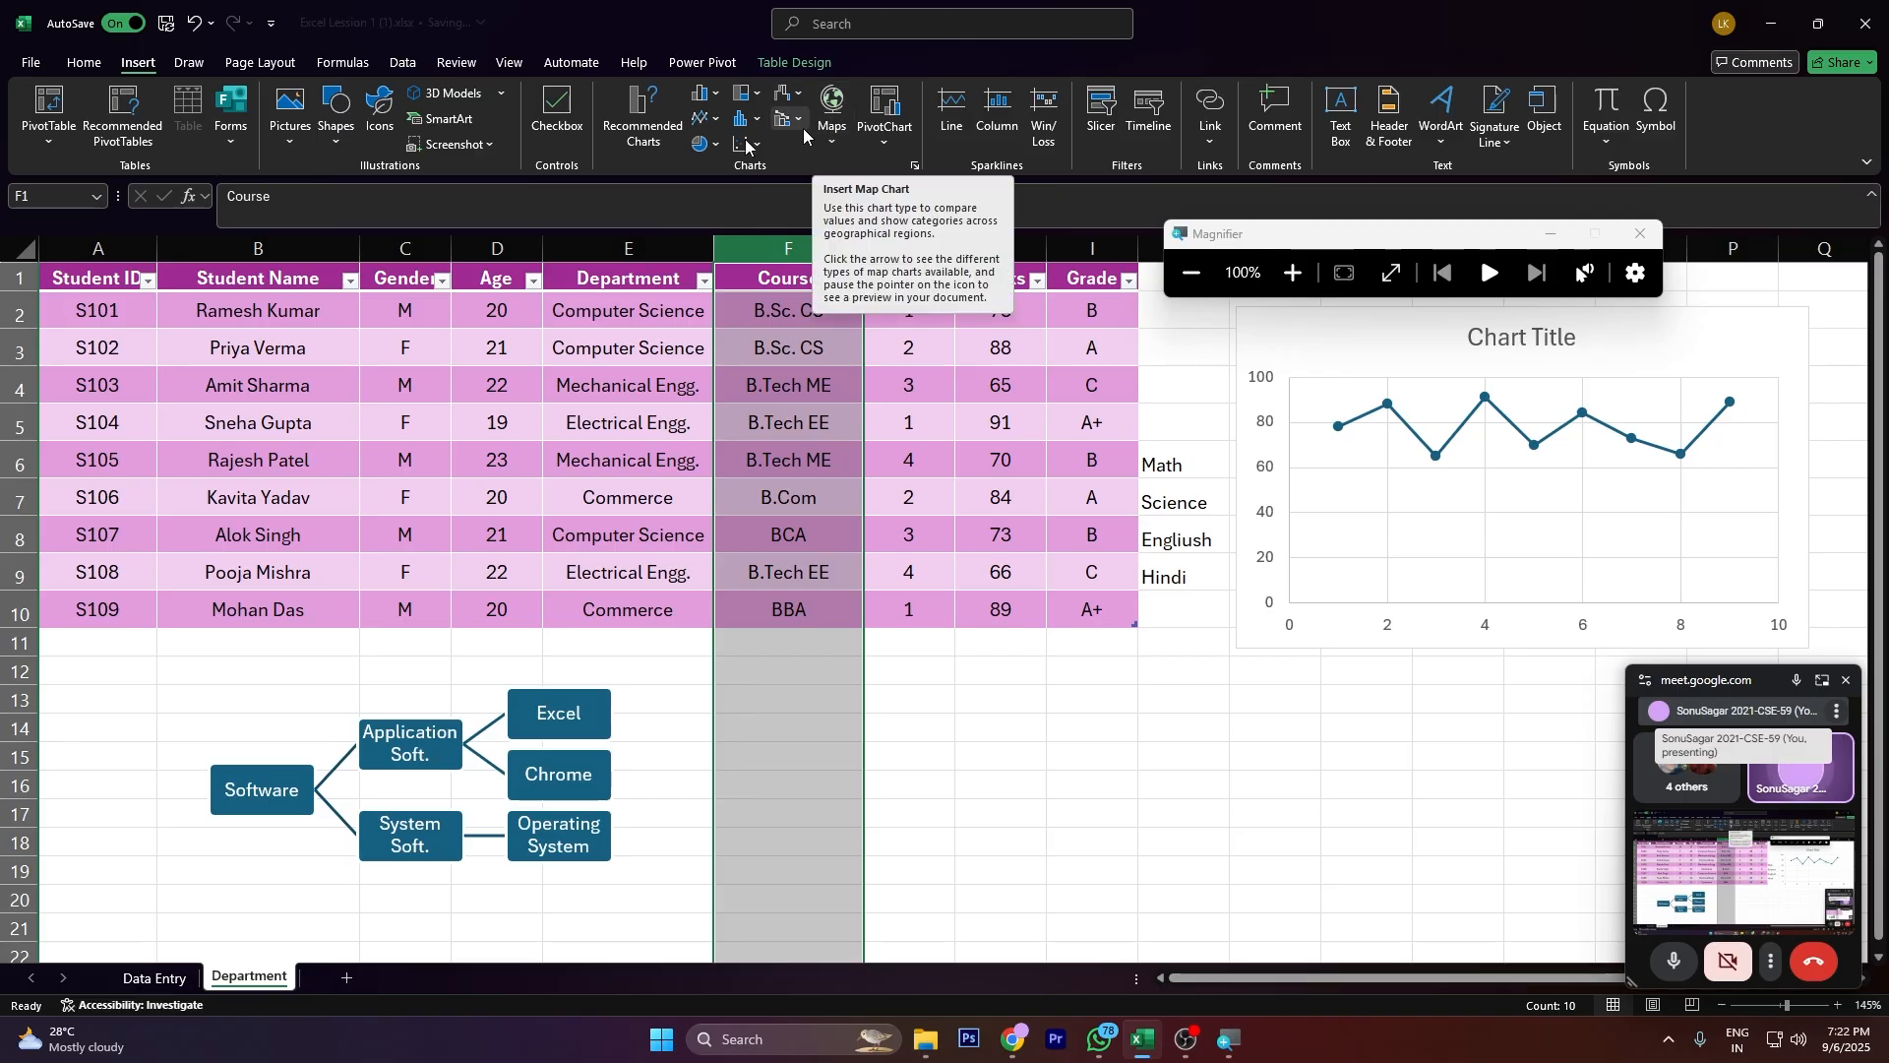
pyautogui.press('super+plus')
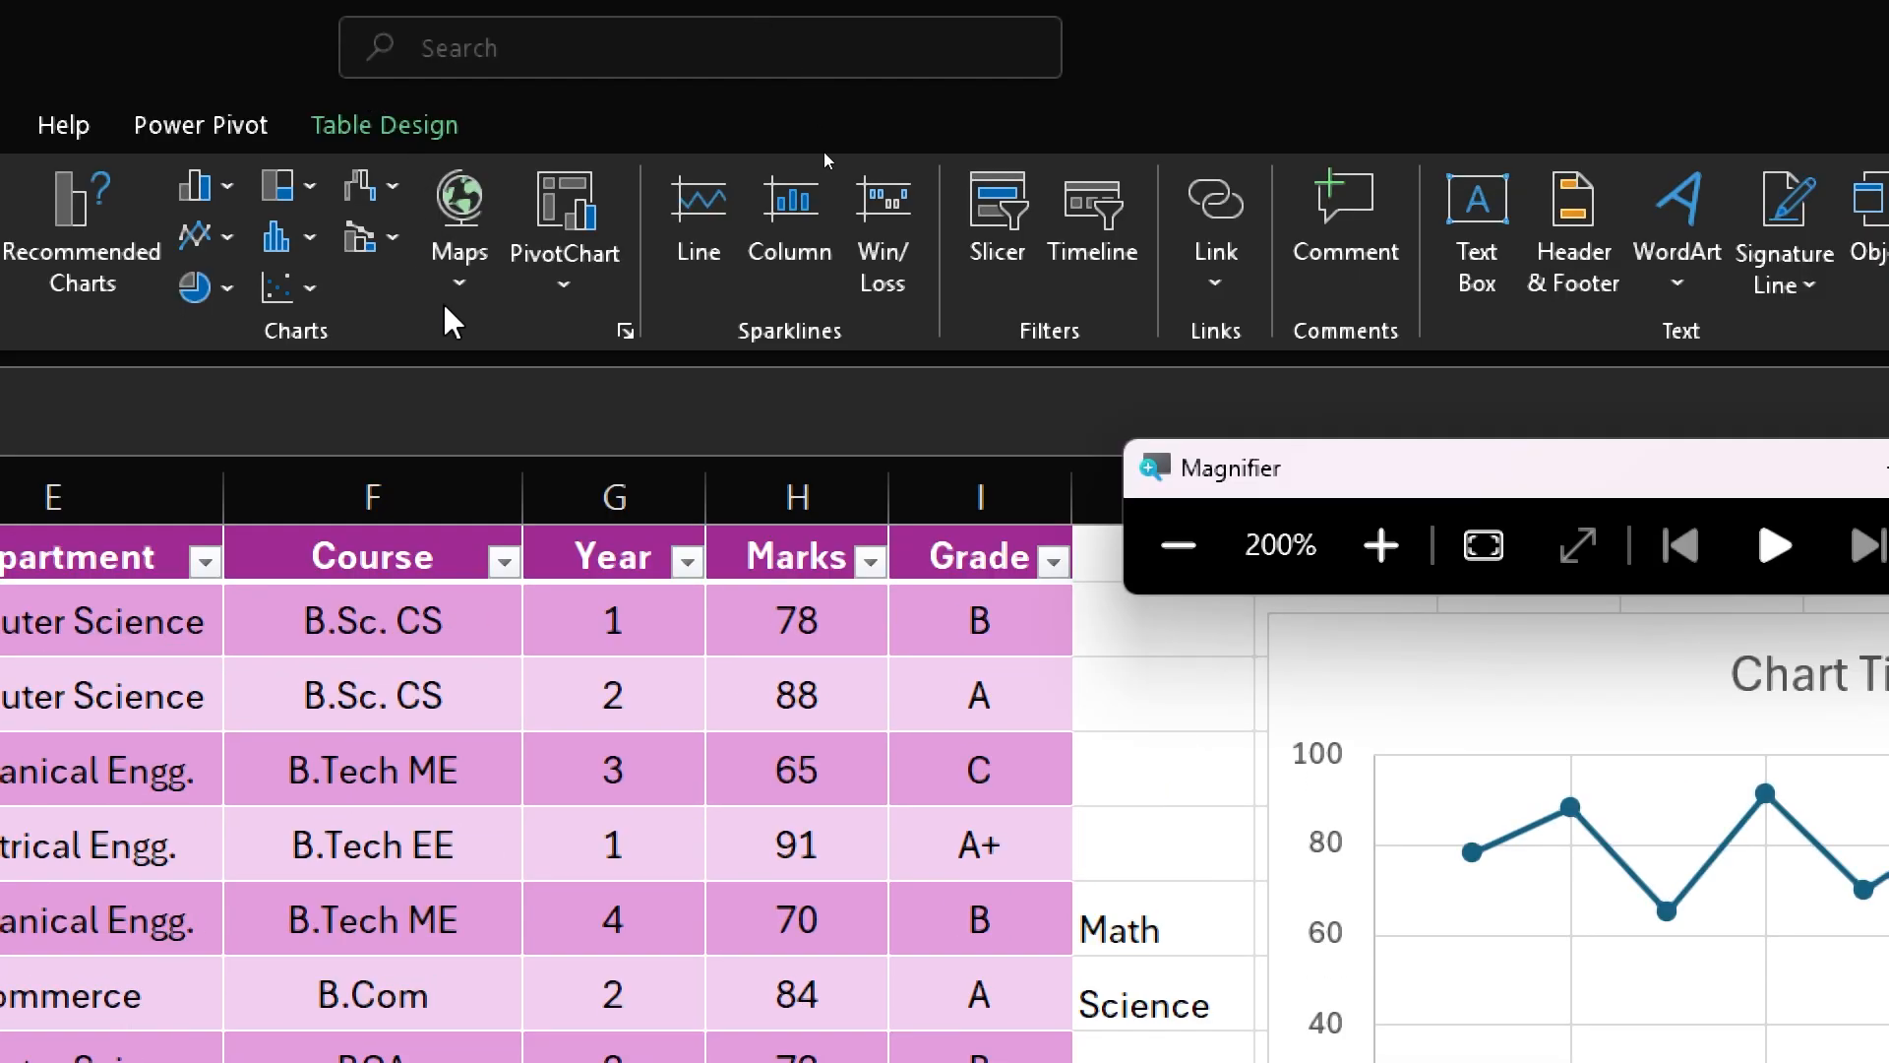
pyautogui.click(464, 380)
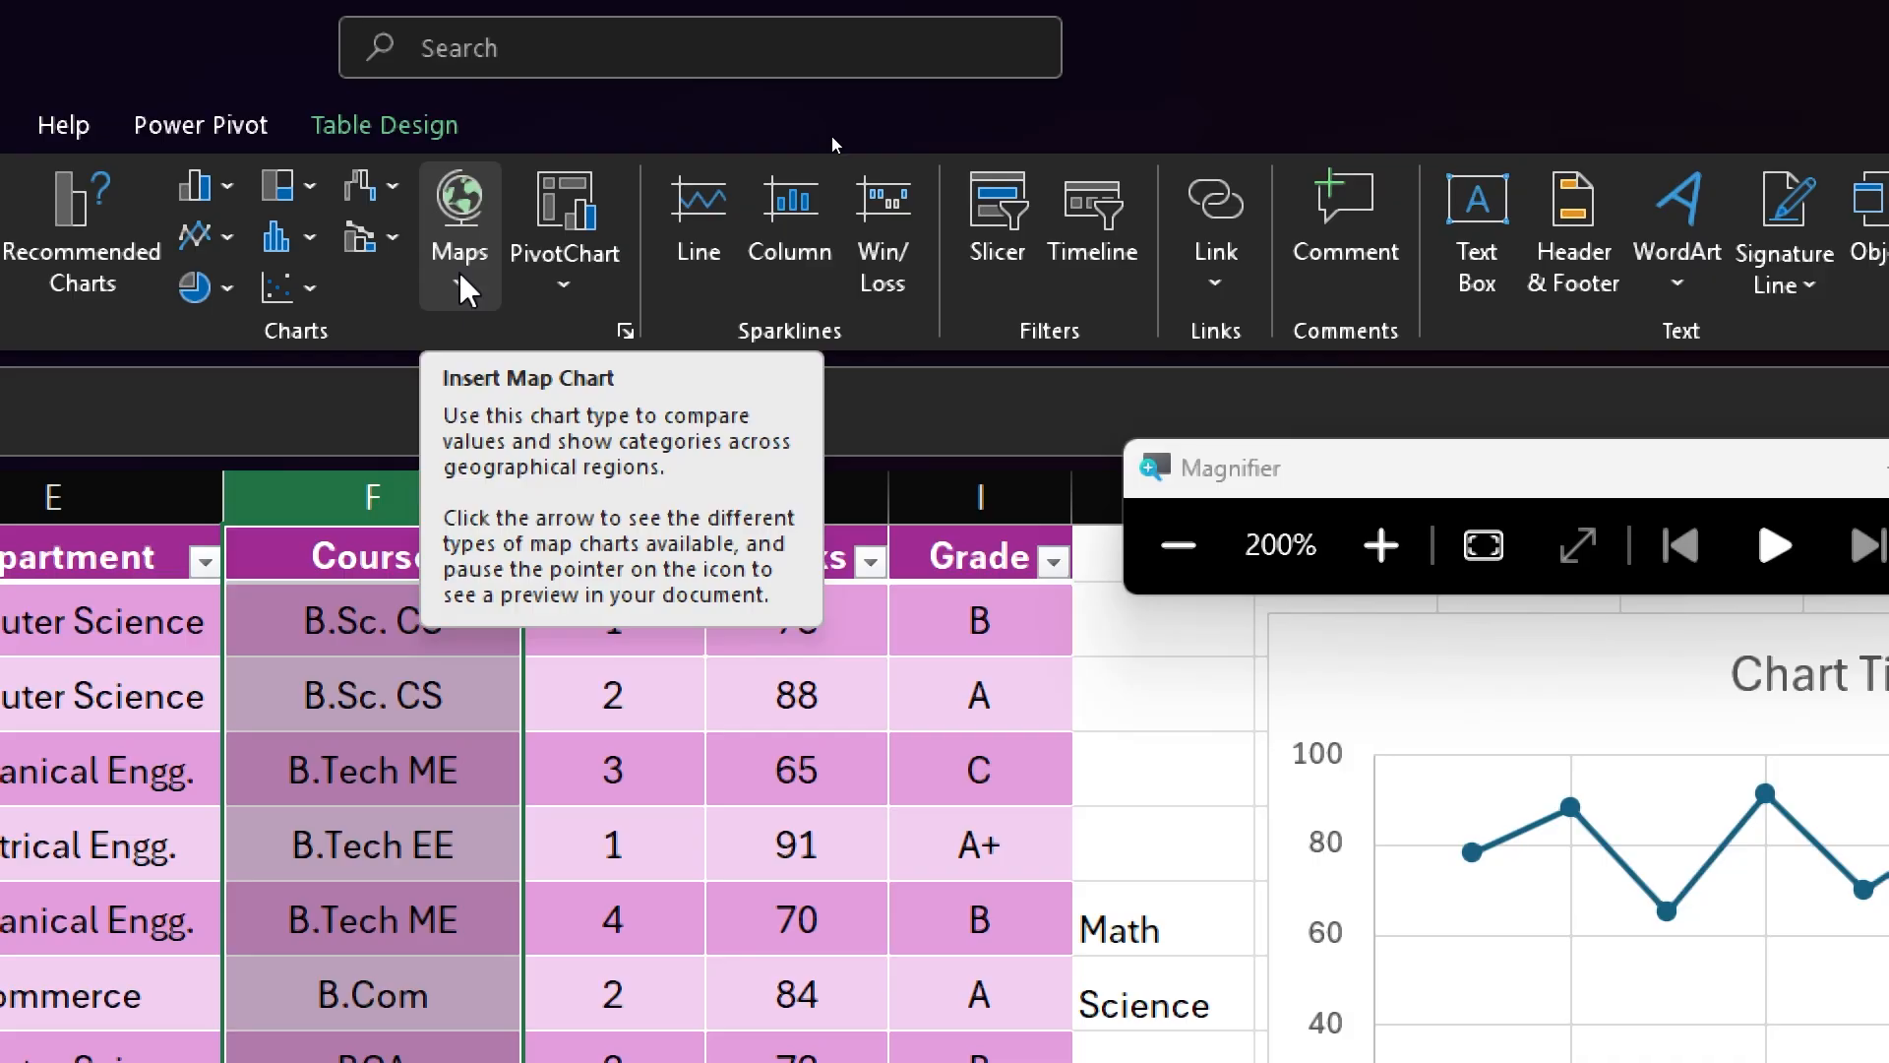
pyautogui.click(1181, 547)
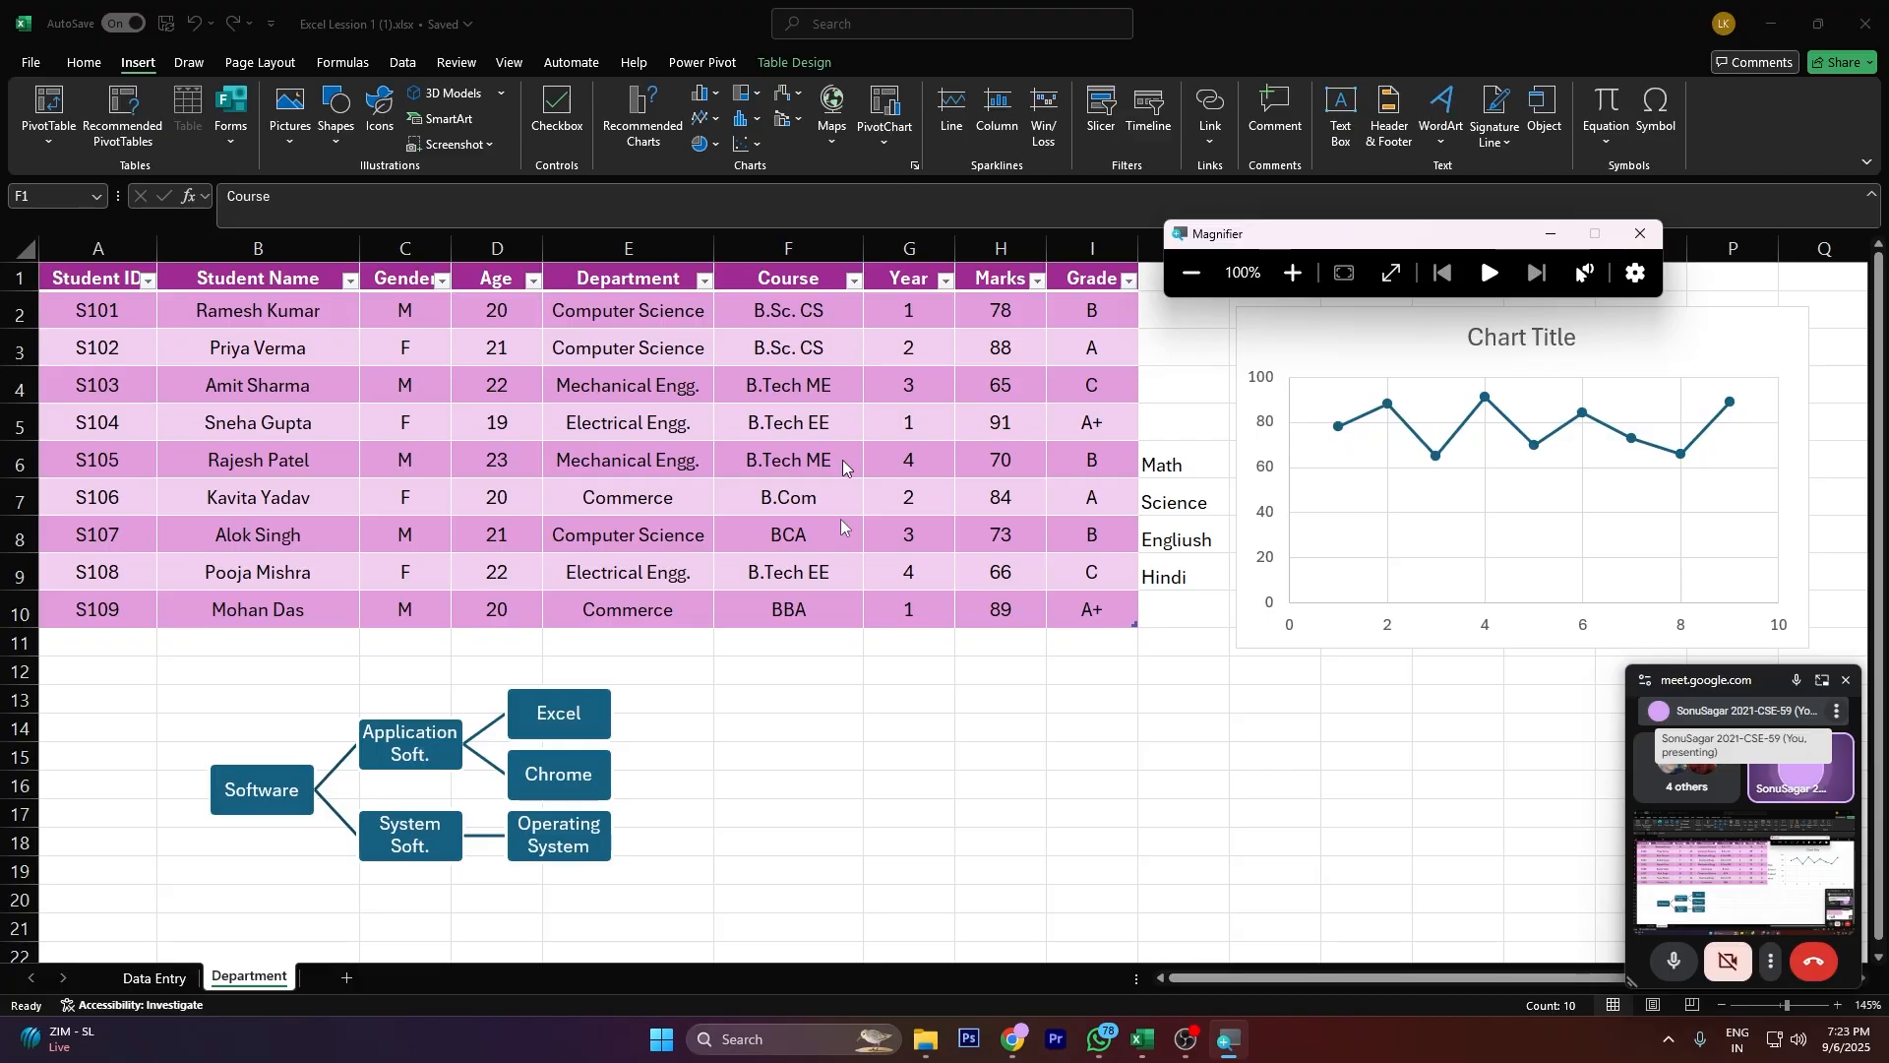
pyautogui.click(985, 814)
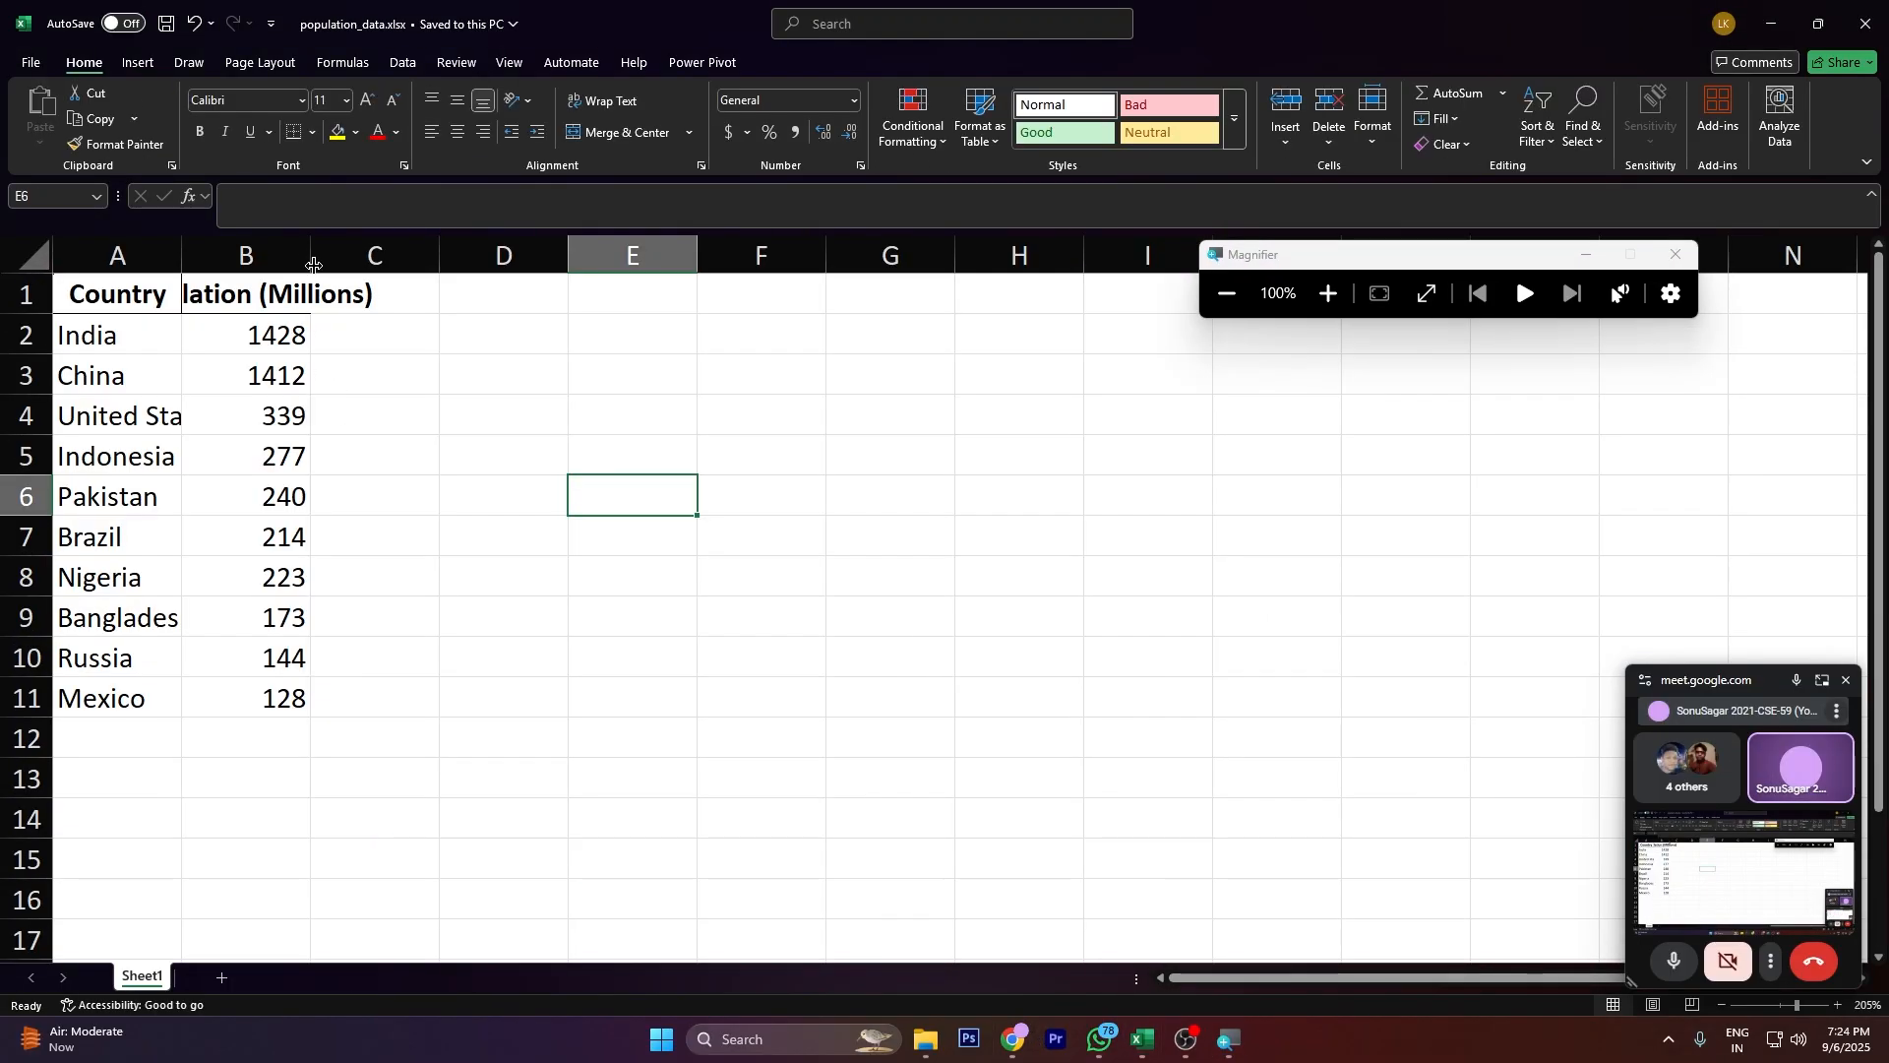
# Step: Widen the Population (Millions) and Country columns so their headings and country names fit fully
pyautogui.moveTo(311, 264); pyautogui.dragTo(513, 269)
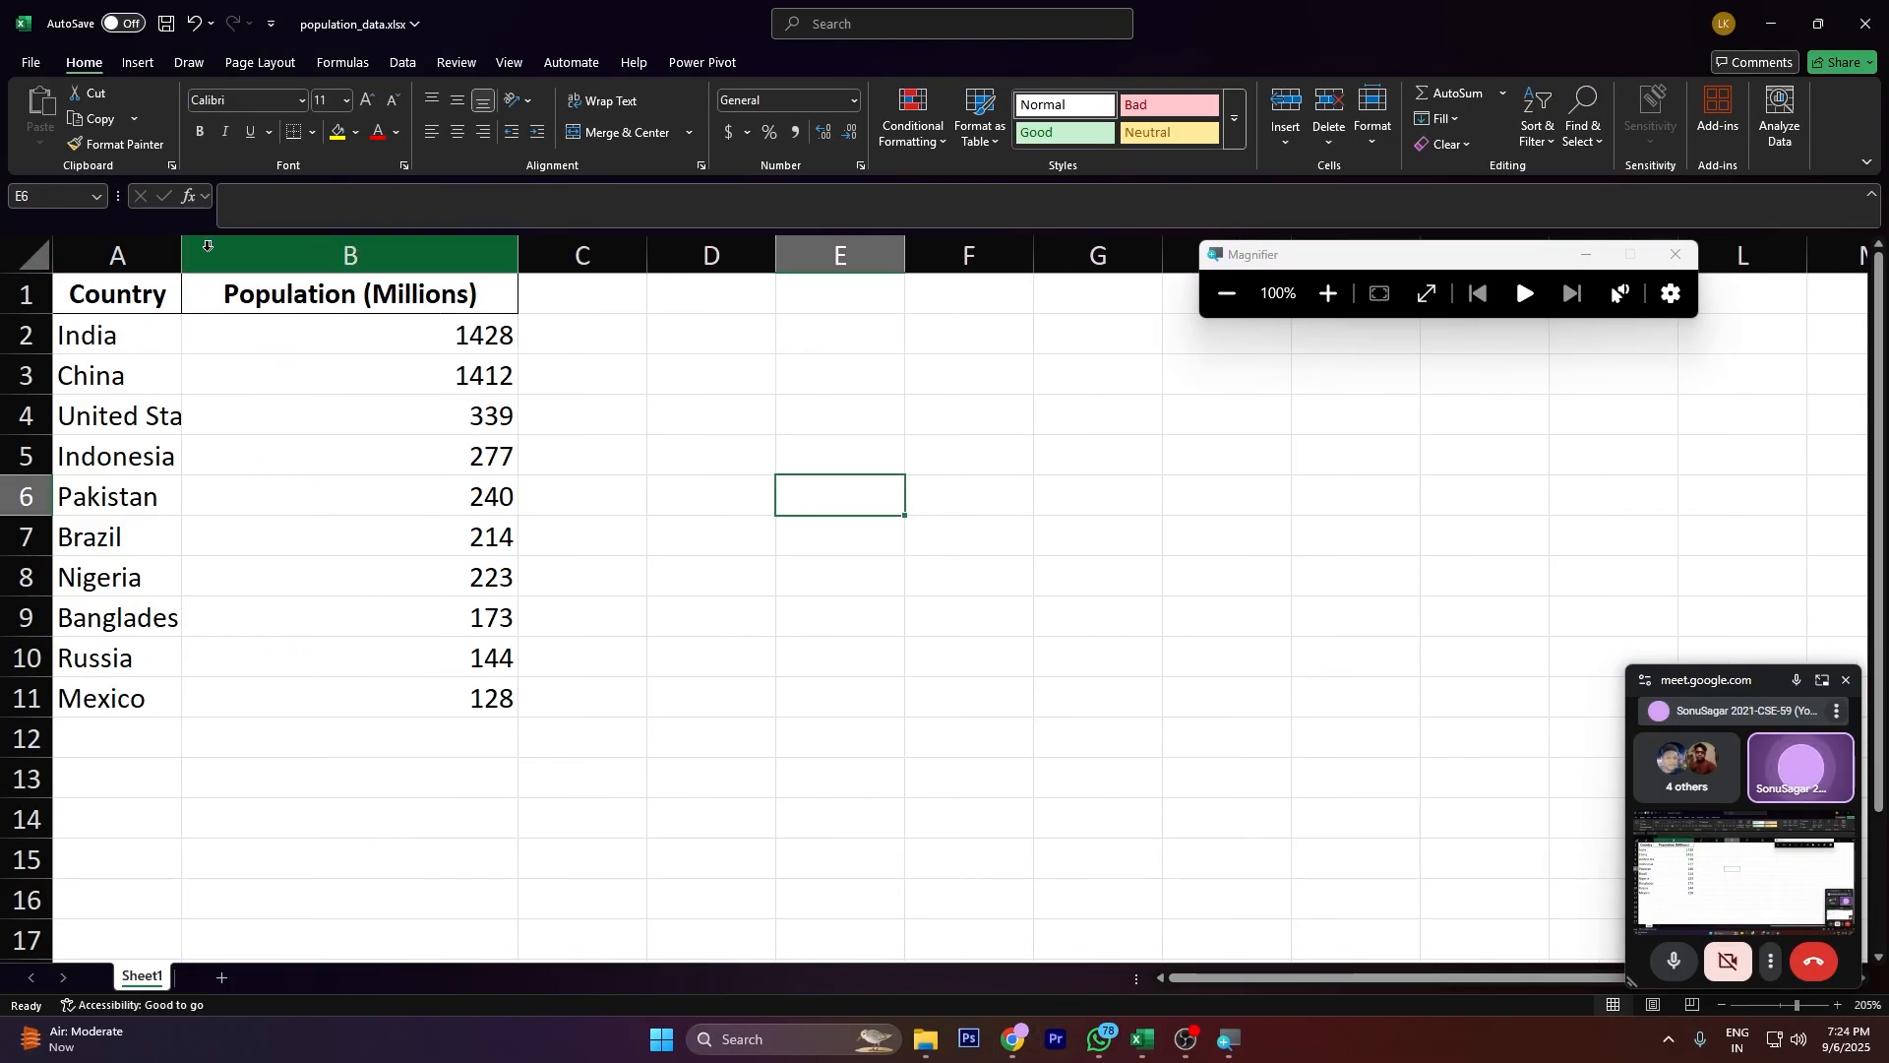
pyautogui.moveTo(182, 257); pyautogui.dragTo(223, 258)
pyautogui.click(241, 473)
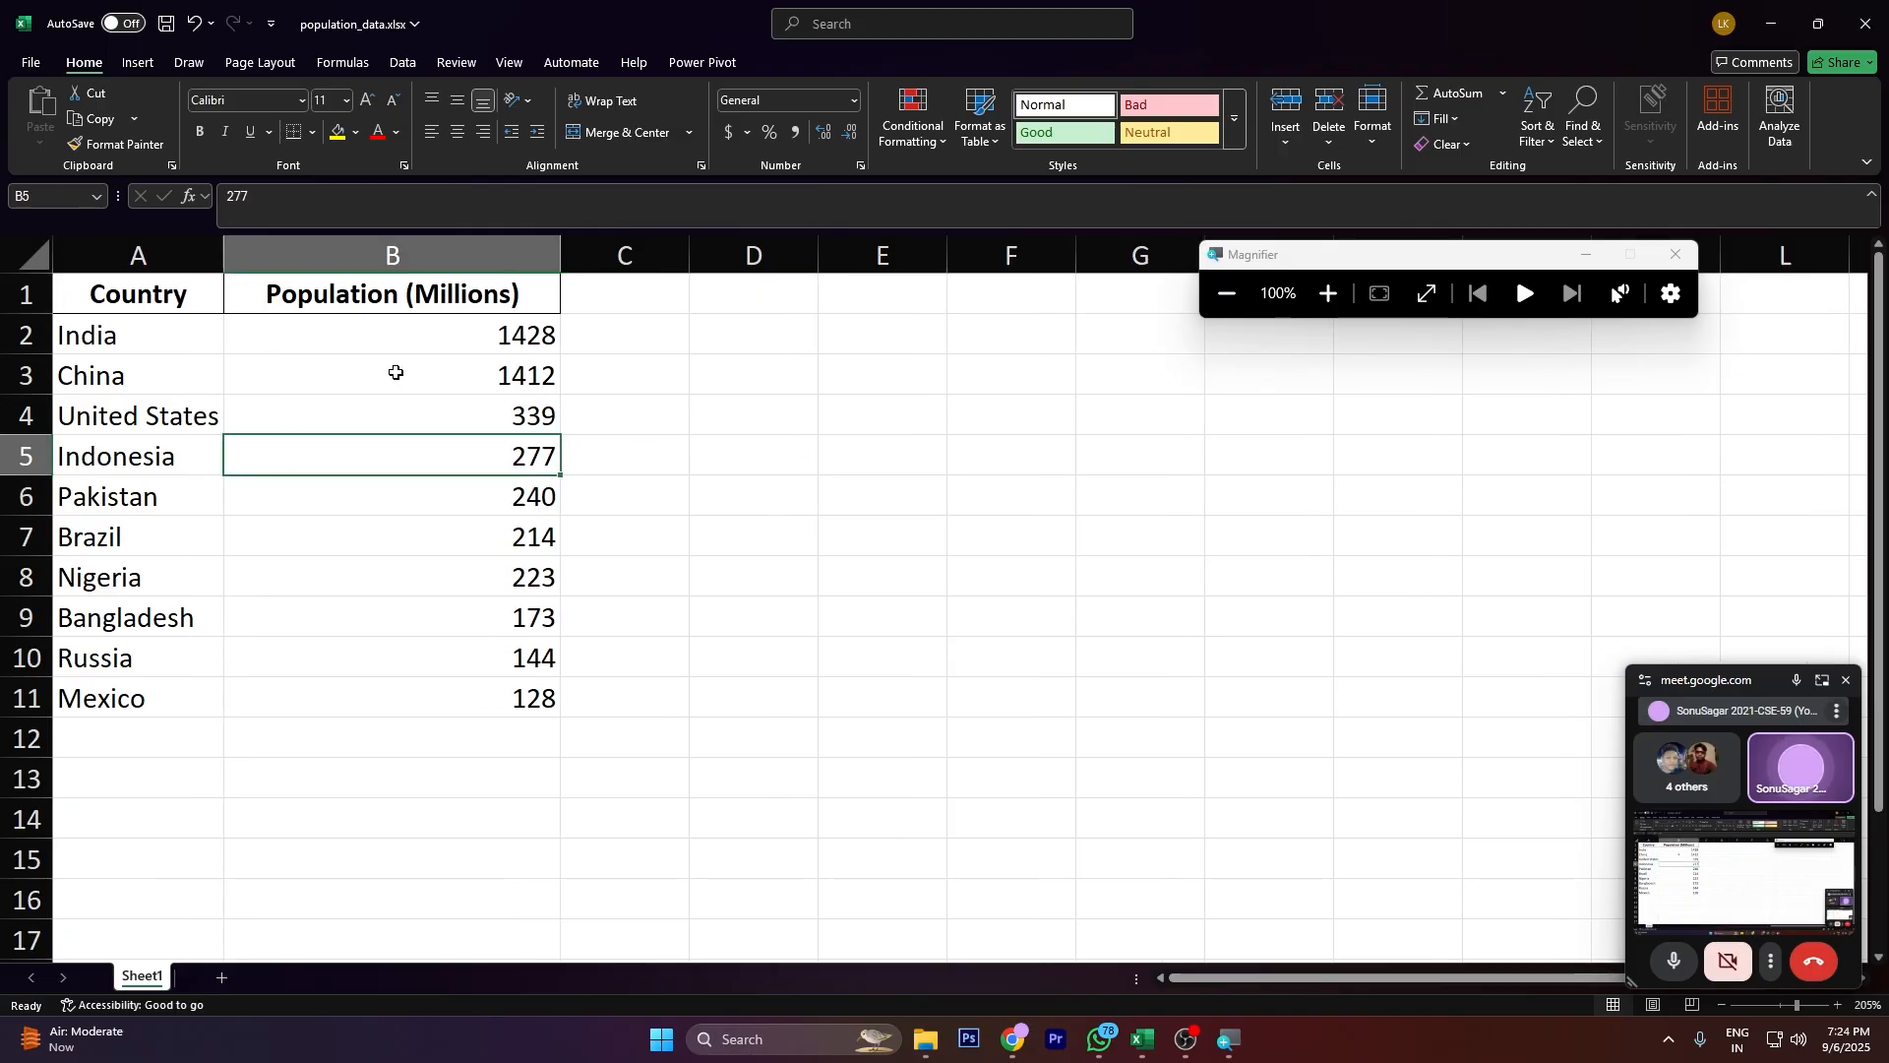
pyautogui.click(434, 333)
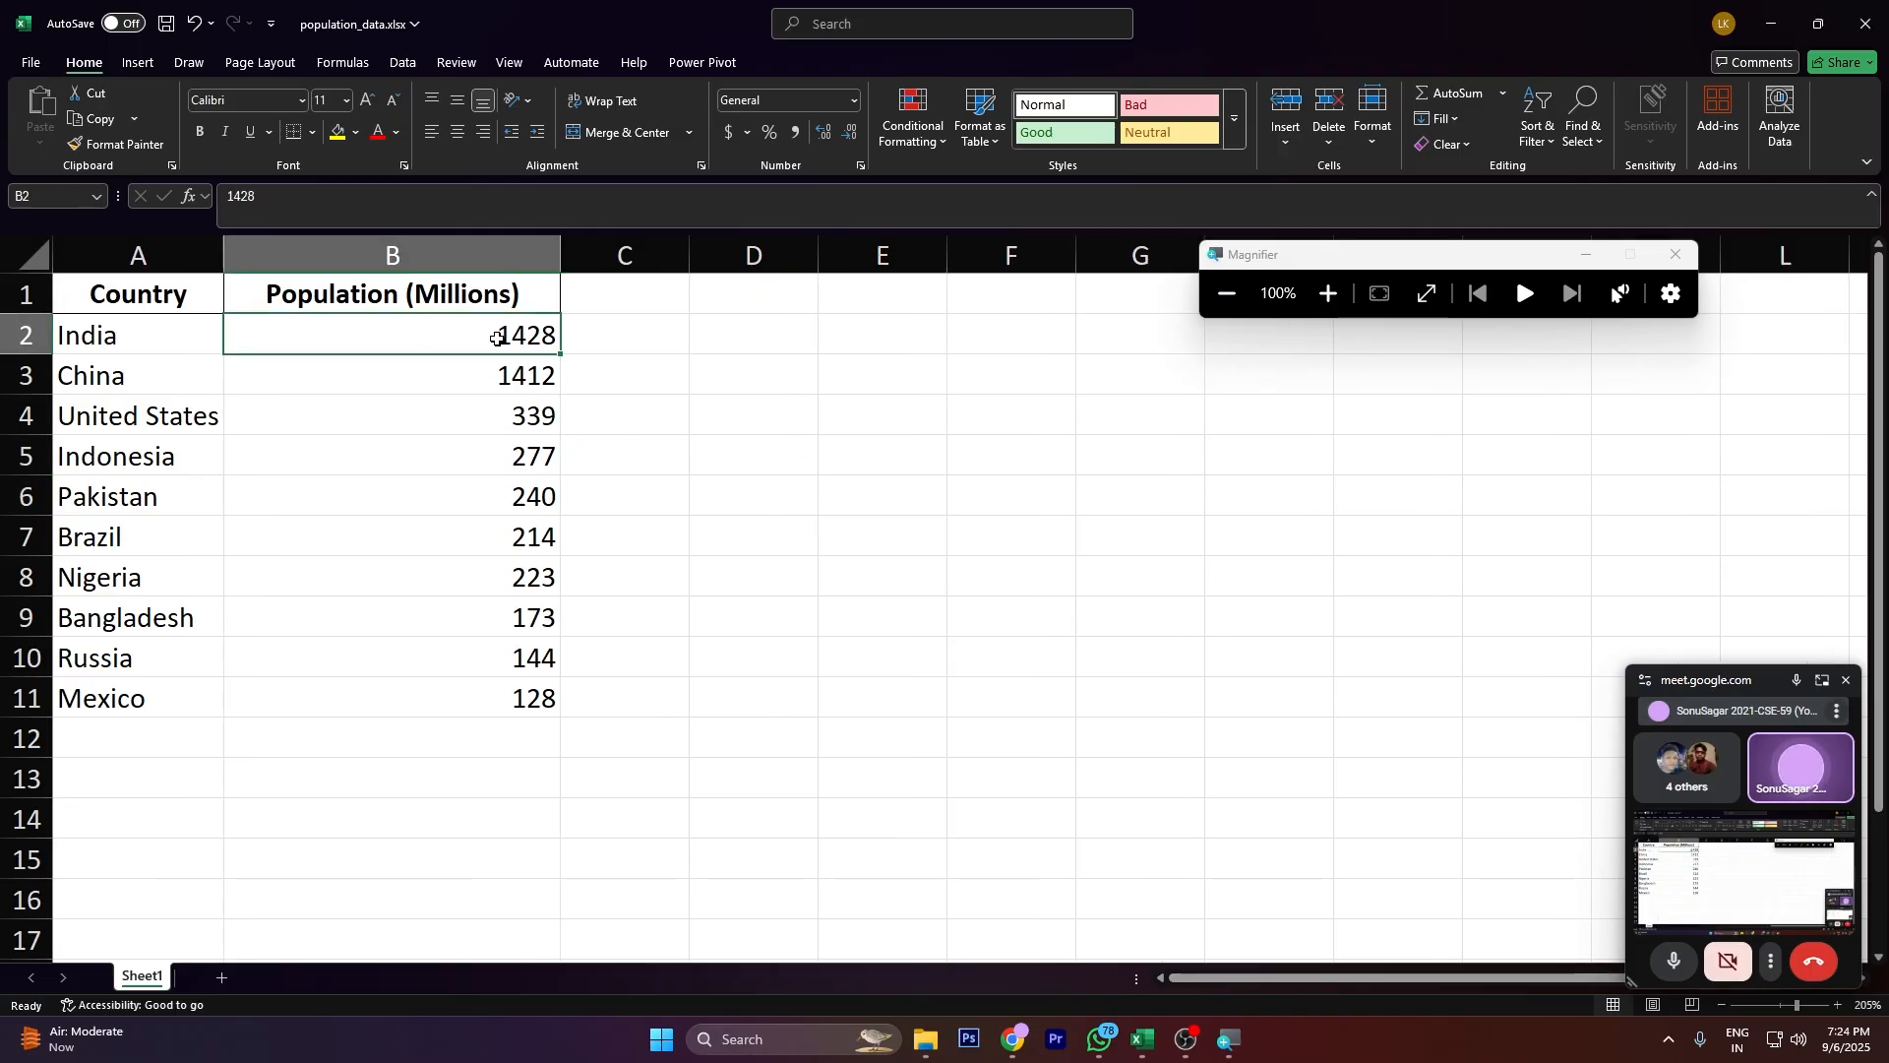
pyautogui.moveTo(166, 345); pyautogui.dragTo(512, 669)
pyautogui.click(622, 616)
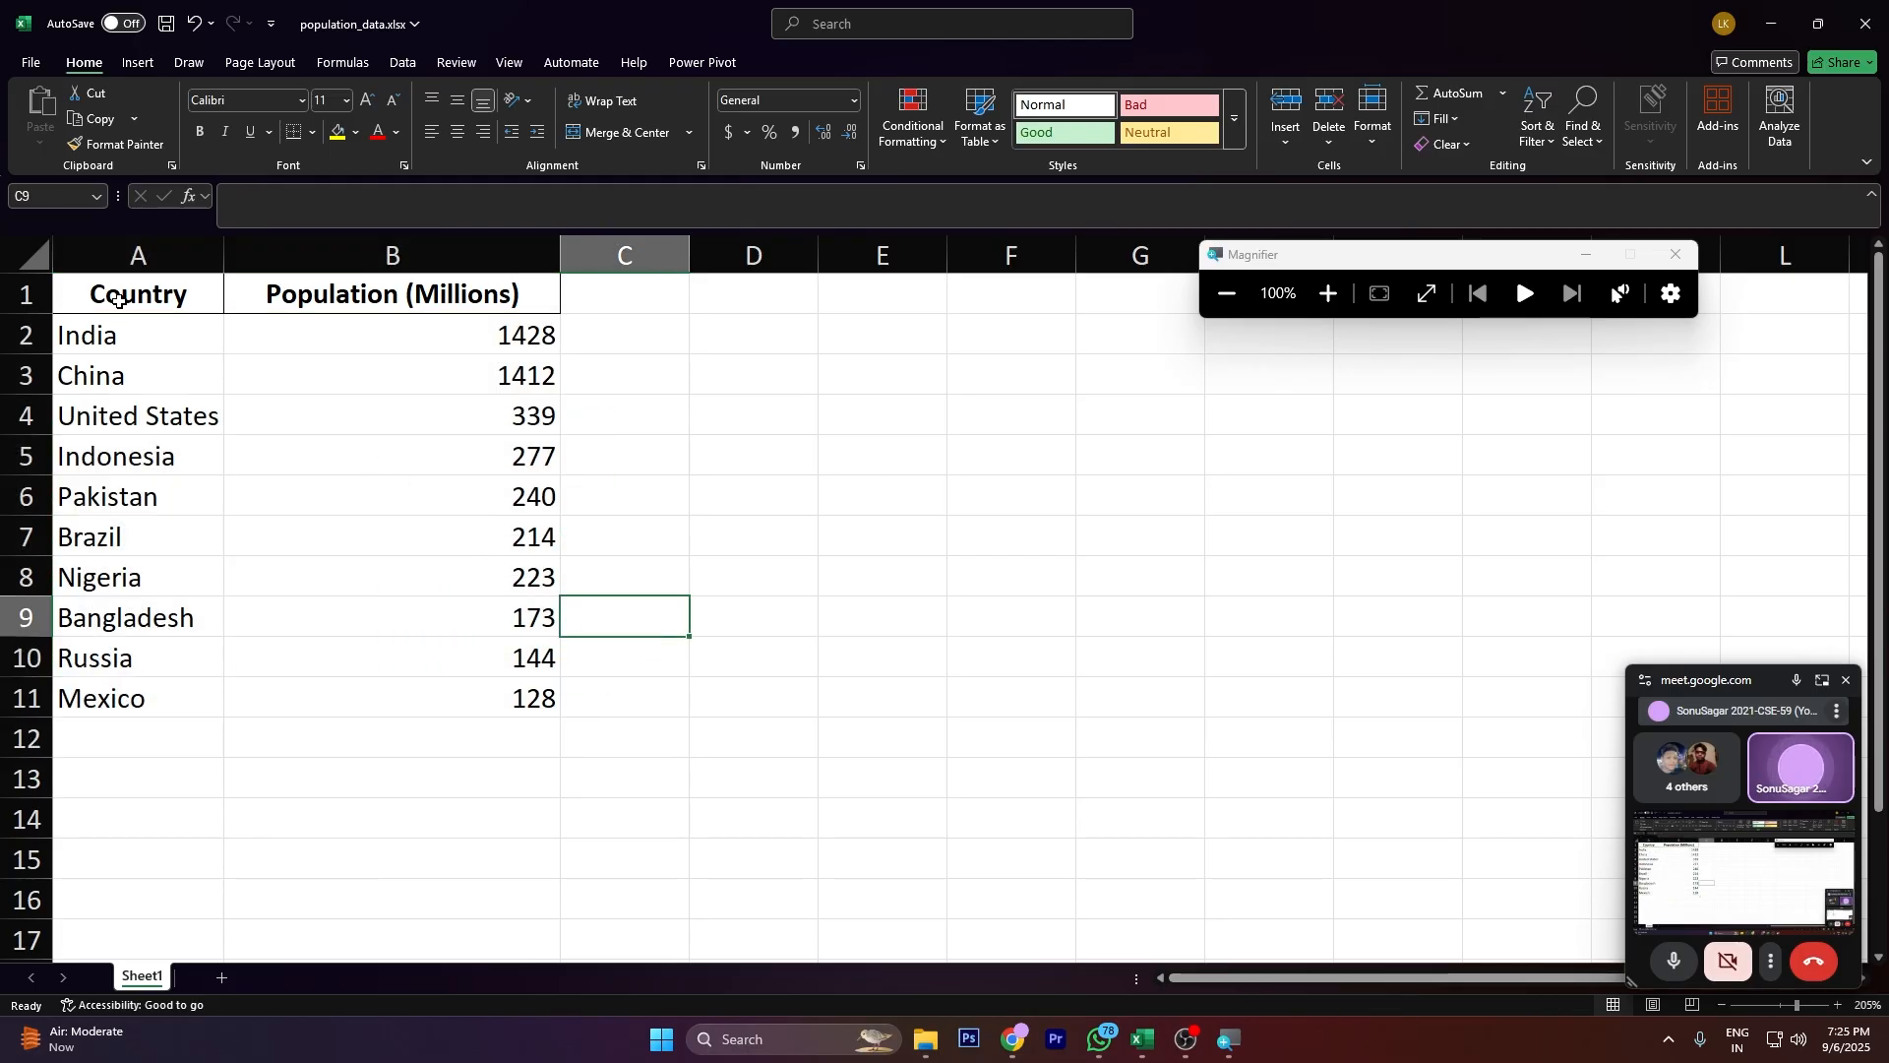
# Step: Widen the Country column a little further to leave extra space beside the names
pyautogui.moveTo(114, 294); pyautogui.dragTo(557, 698)
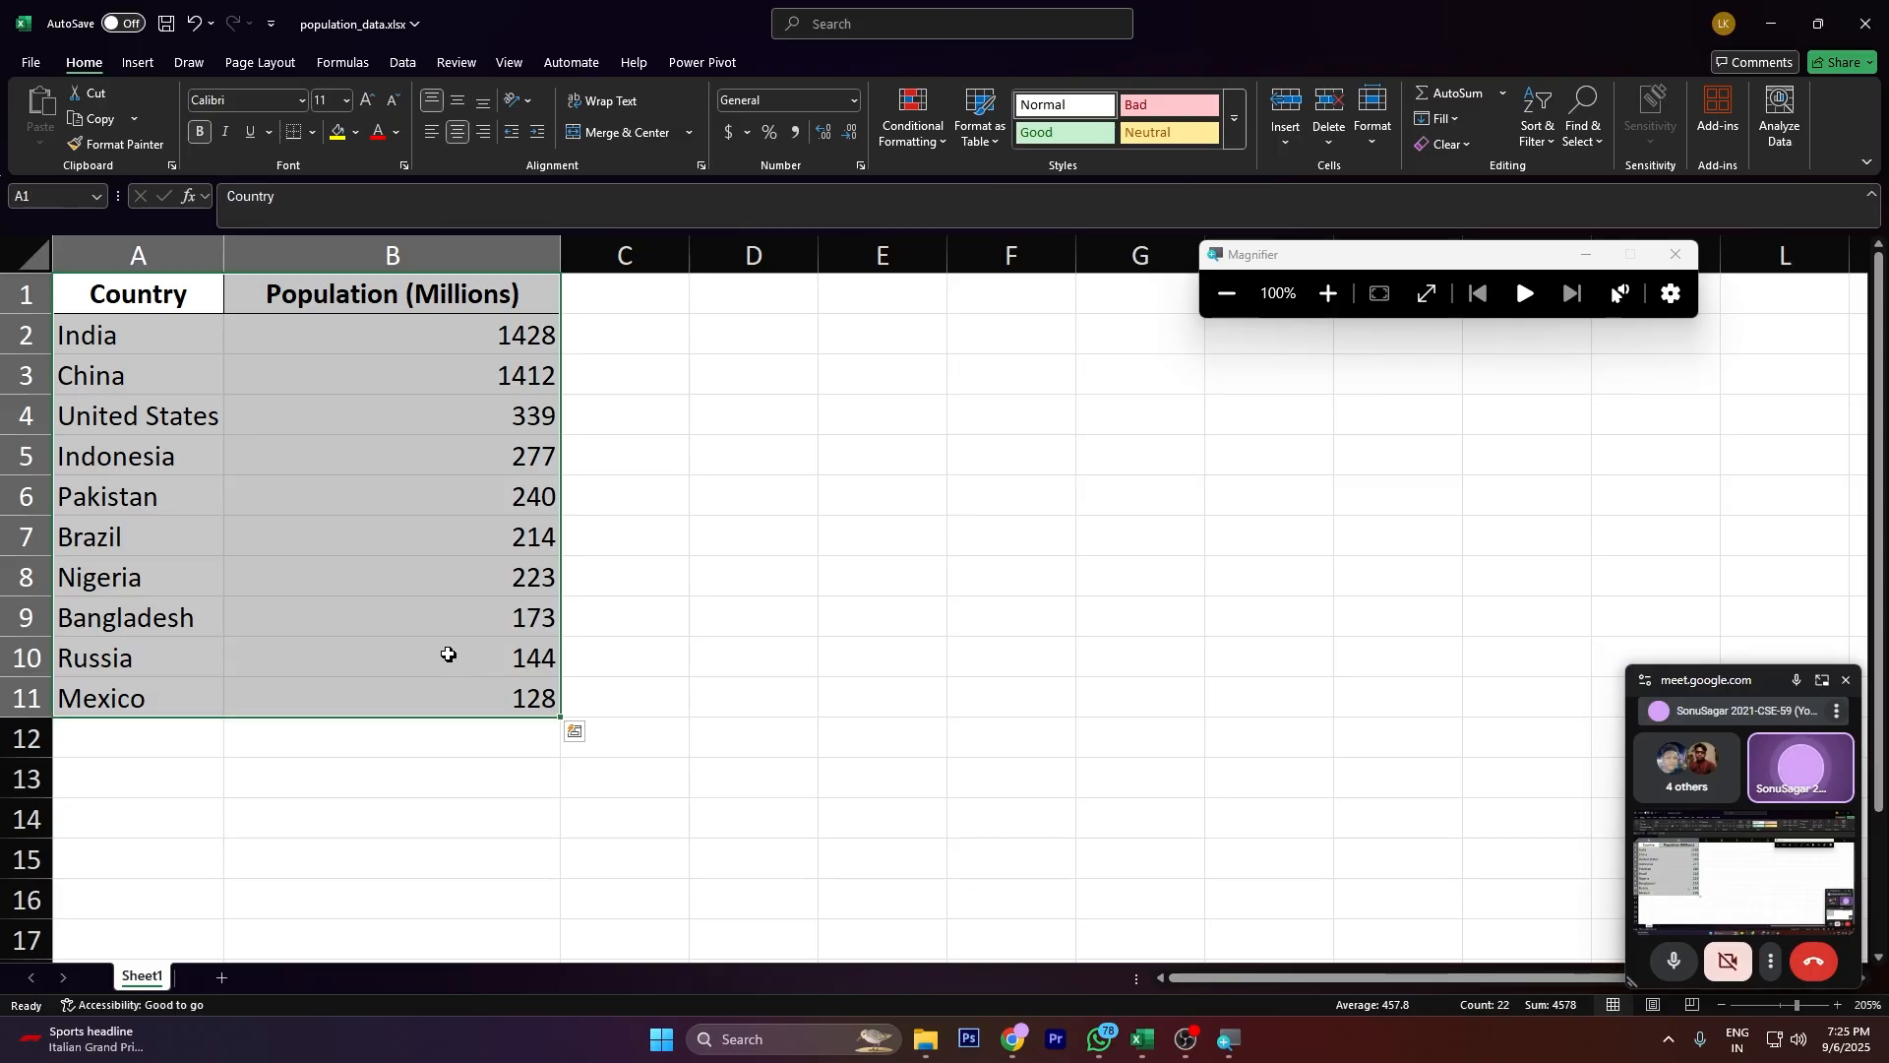
pyautogui.click(286, 450)
pyautogui.moveTo(226, 254); pyautogui.dragTo(259, 253)
pyautogui.click(316, 493)
pyautogui.moveTo(138, 295); pyautogui.dragTo(532, 699)
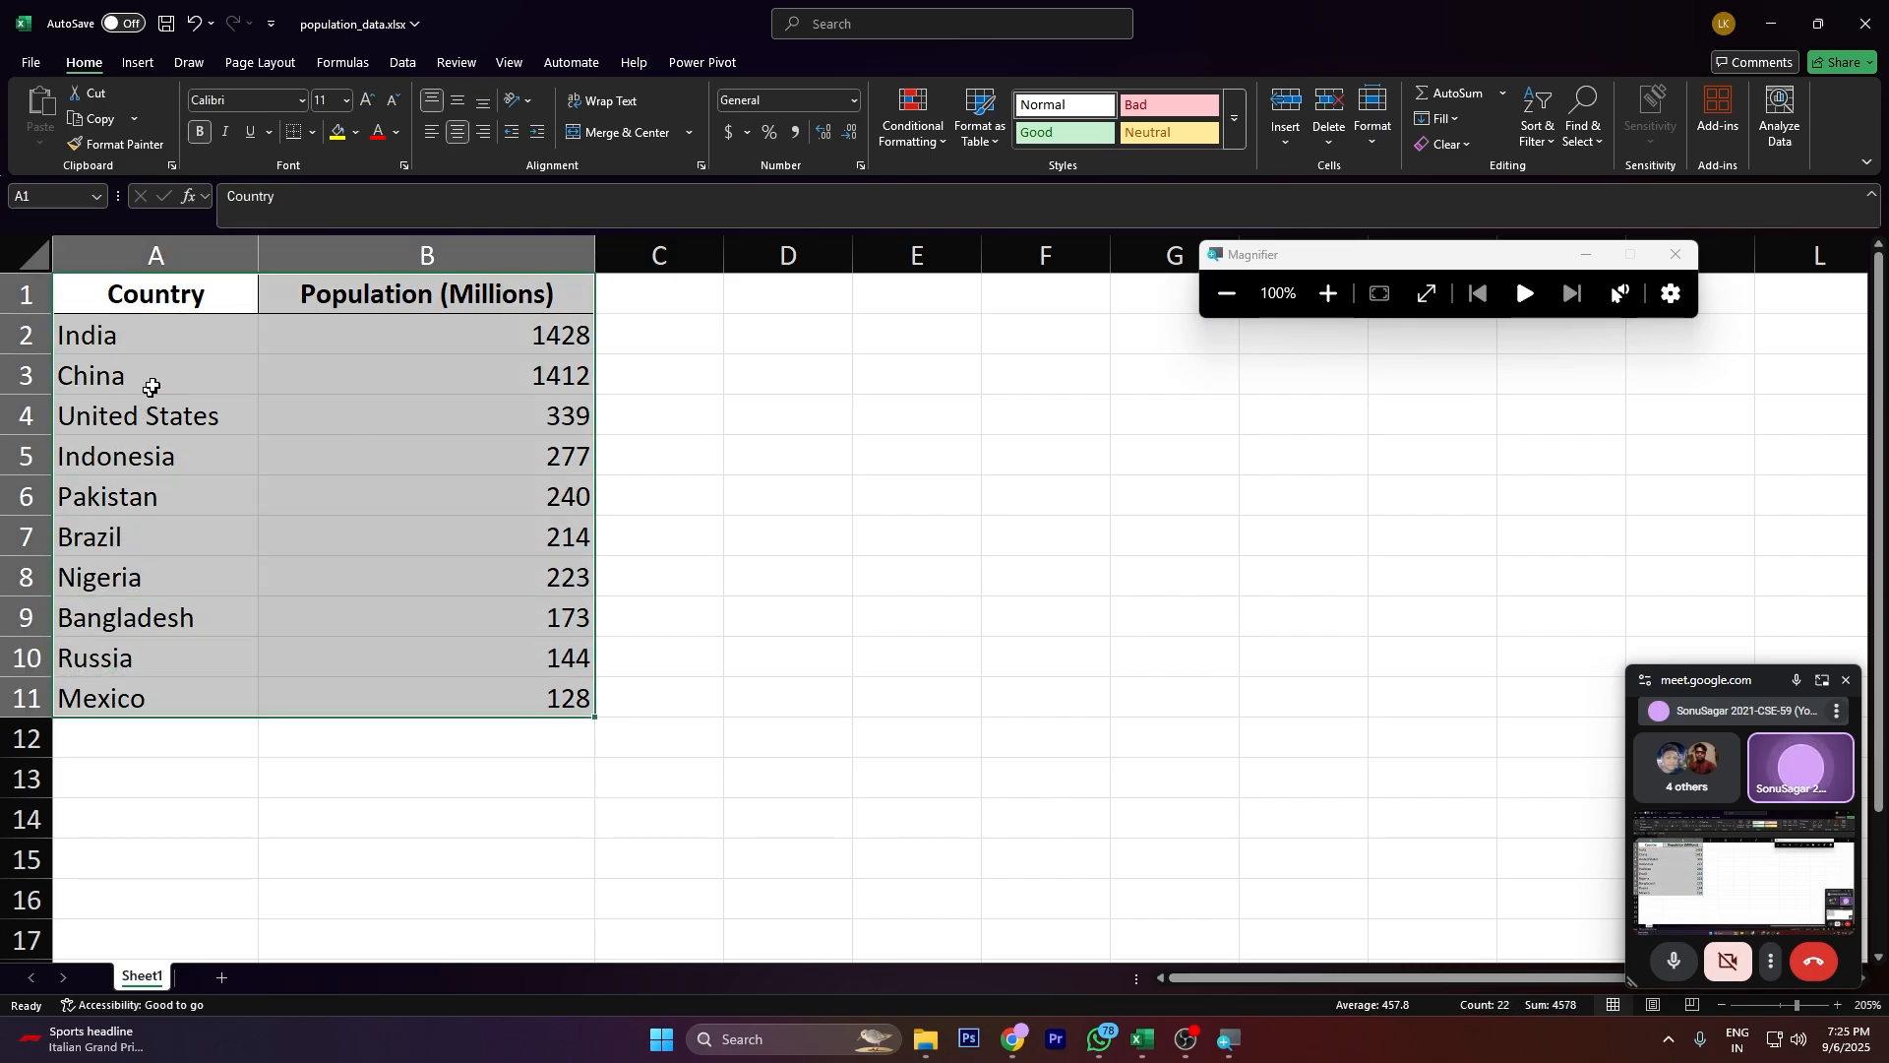
pyautogui.click(312, 338)
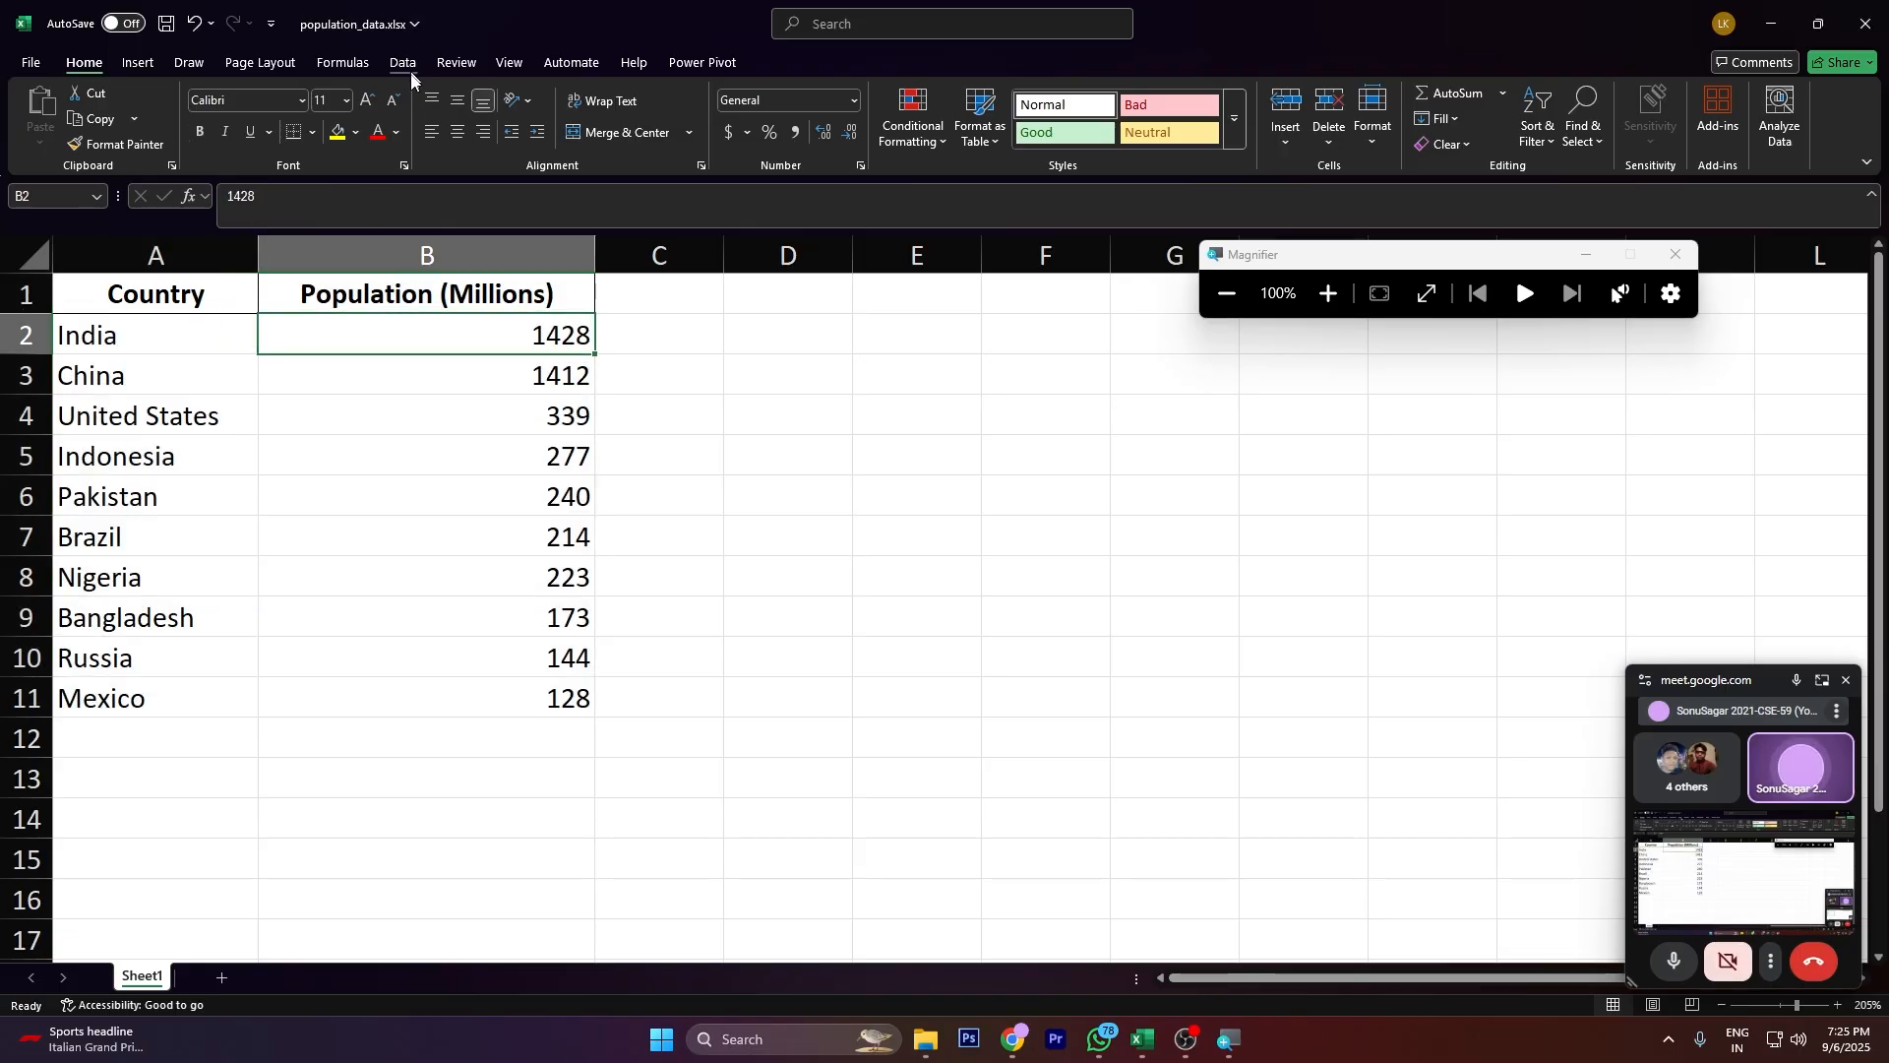
# Step: Convert the country population range A1:B11 into a table with headers
pyautogui.moveTo(175, 299); pyautogui.dragTo(537, 694)
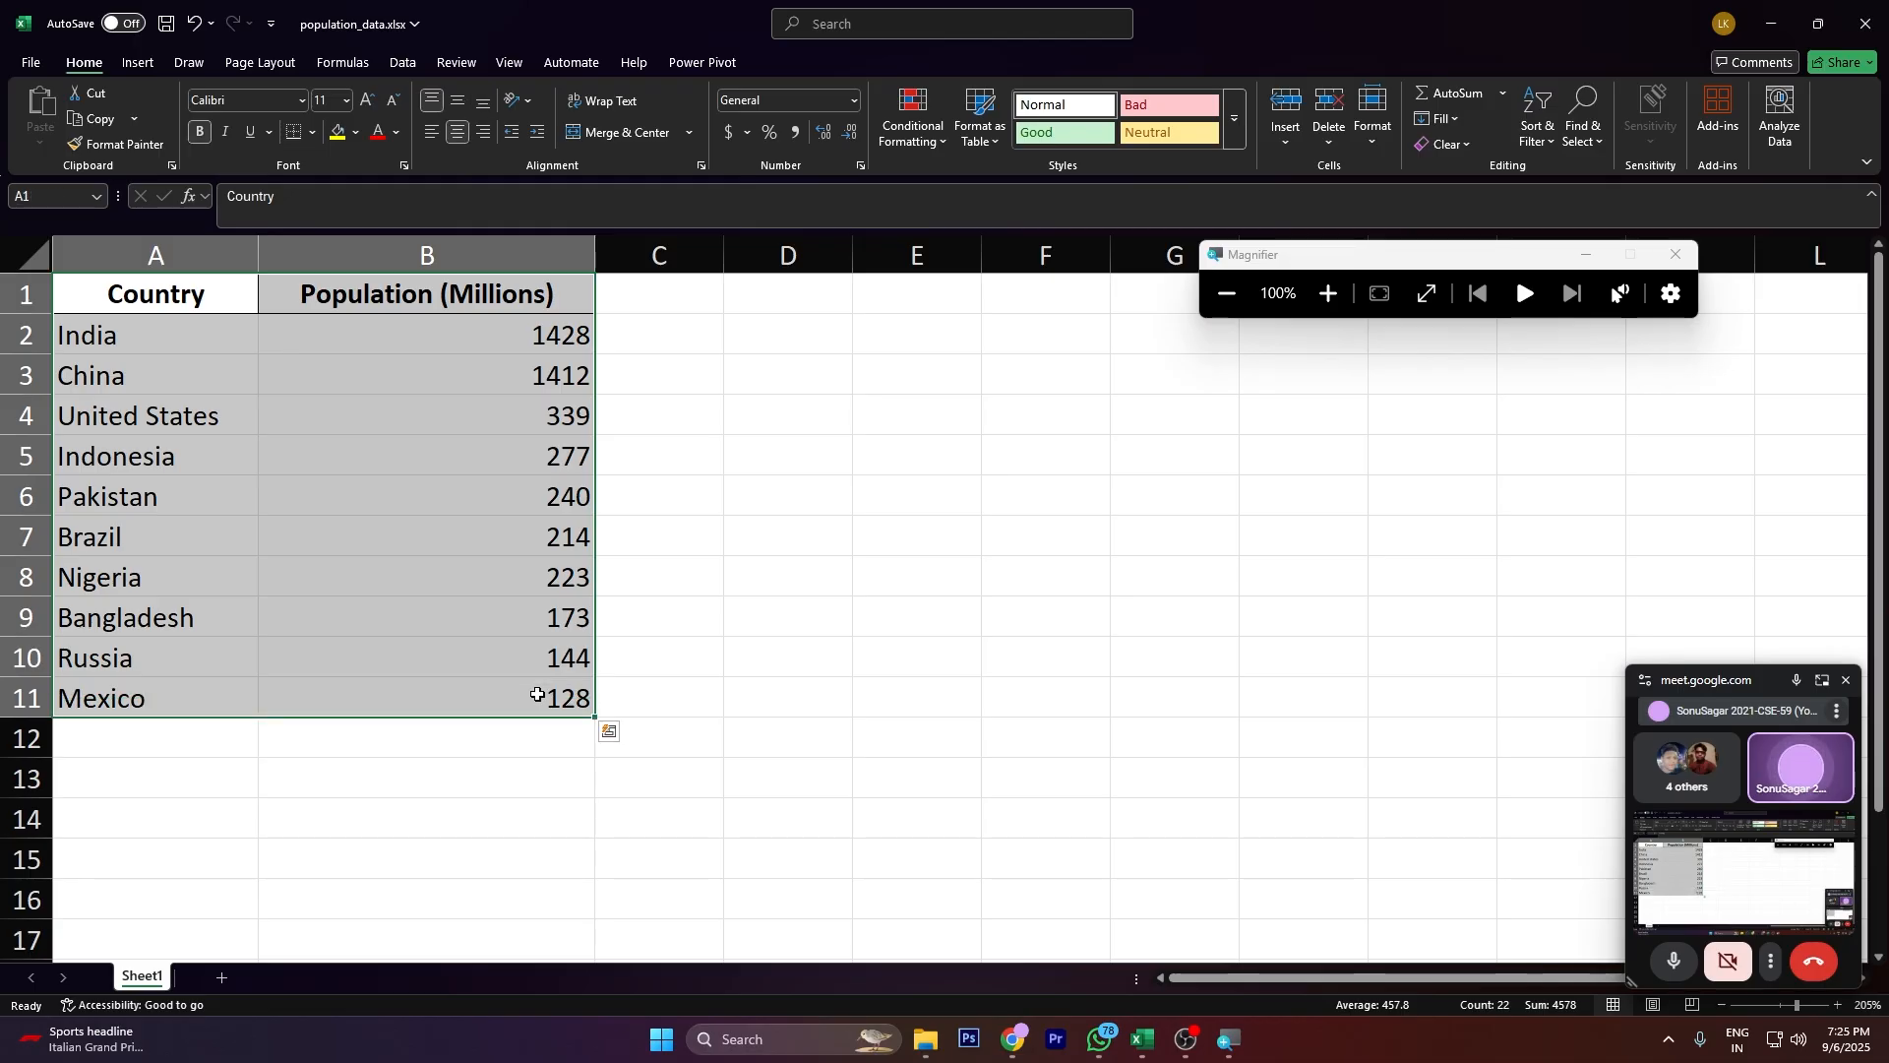
pyautogui.click(831, 544)
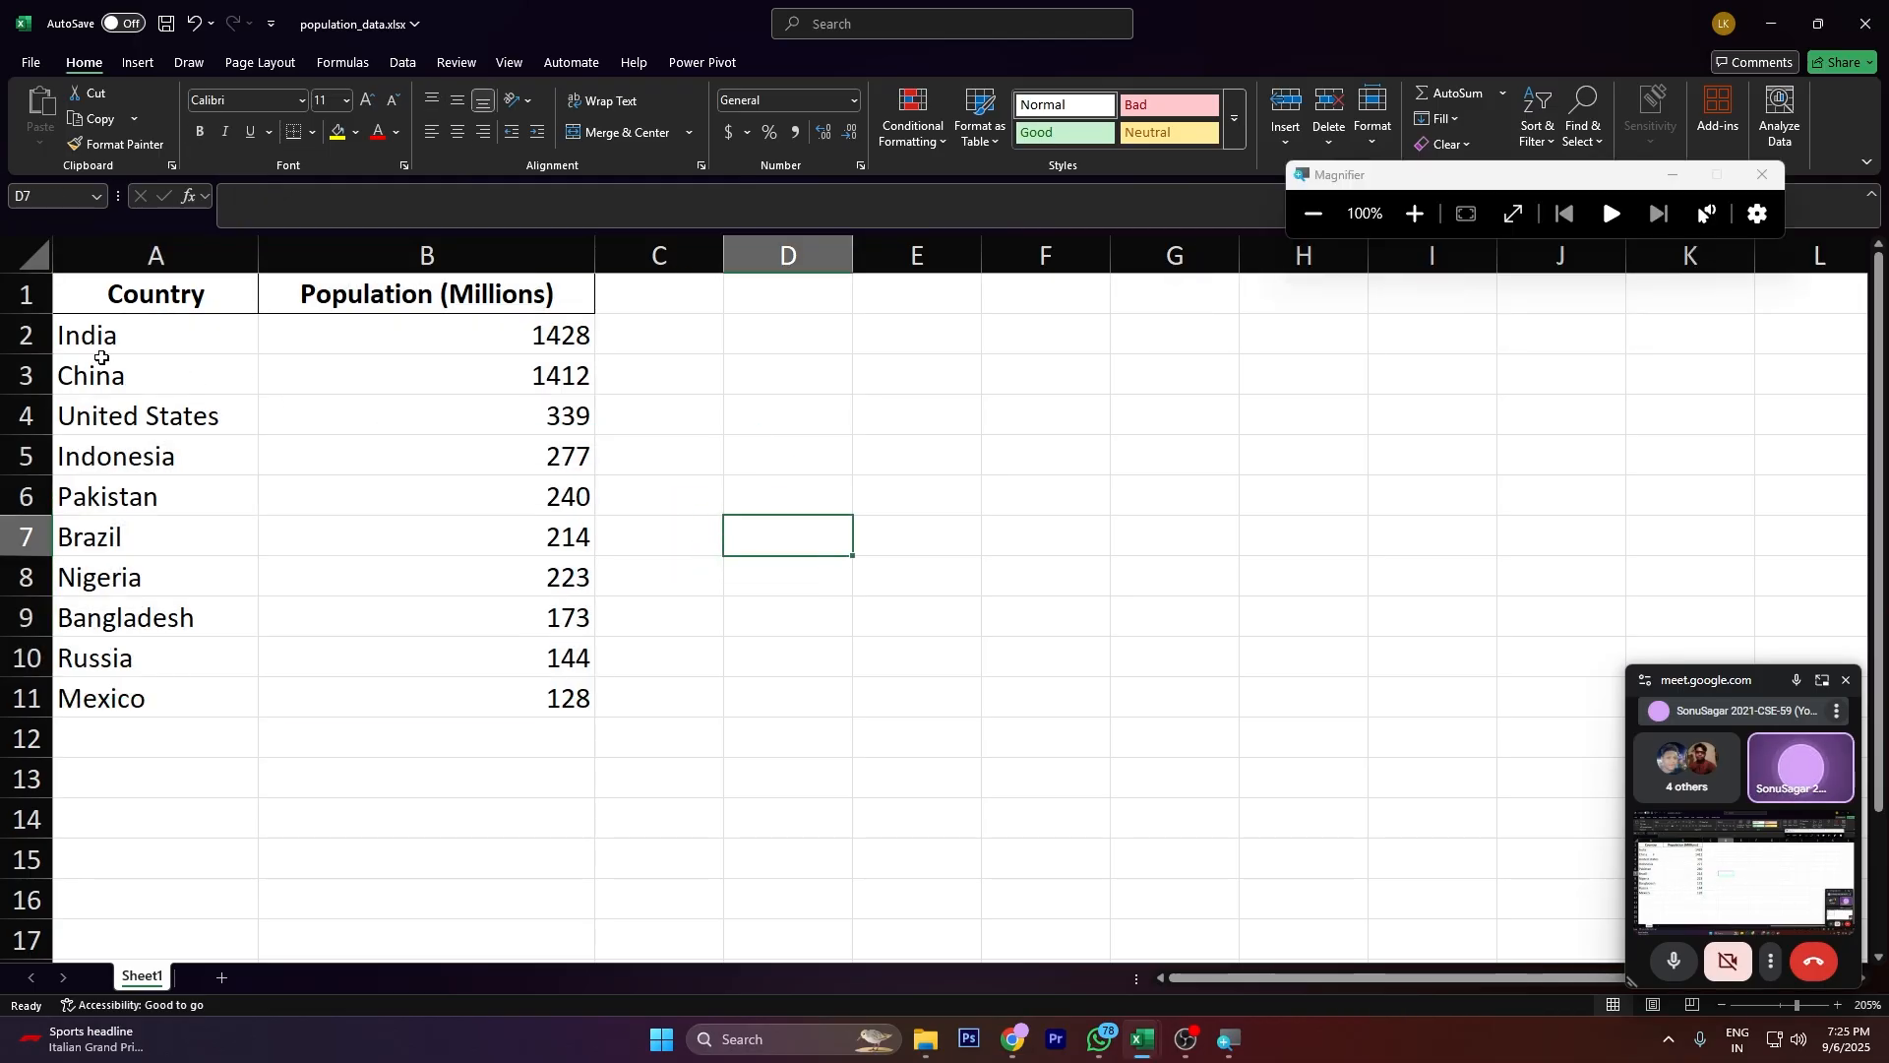
pyautogui.moveTo(139, 336); pyautogui.dragTo(536, 701)
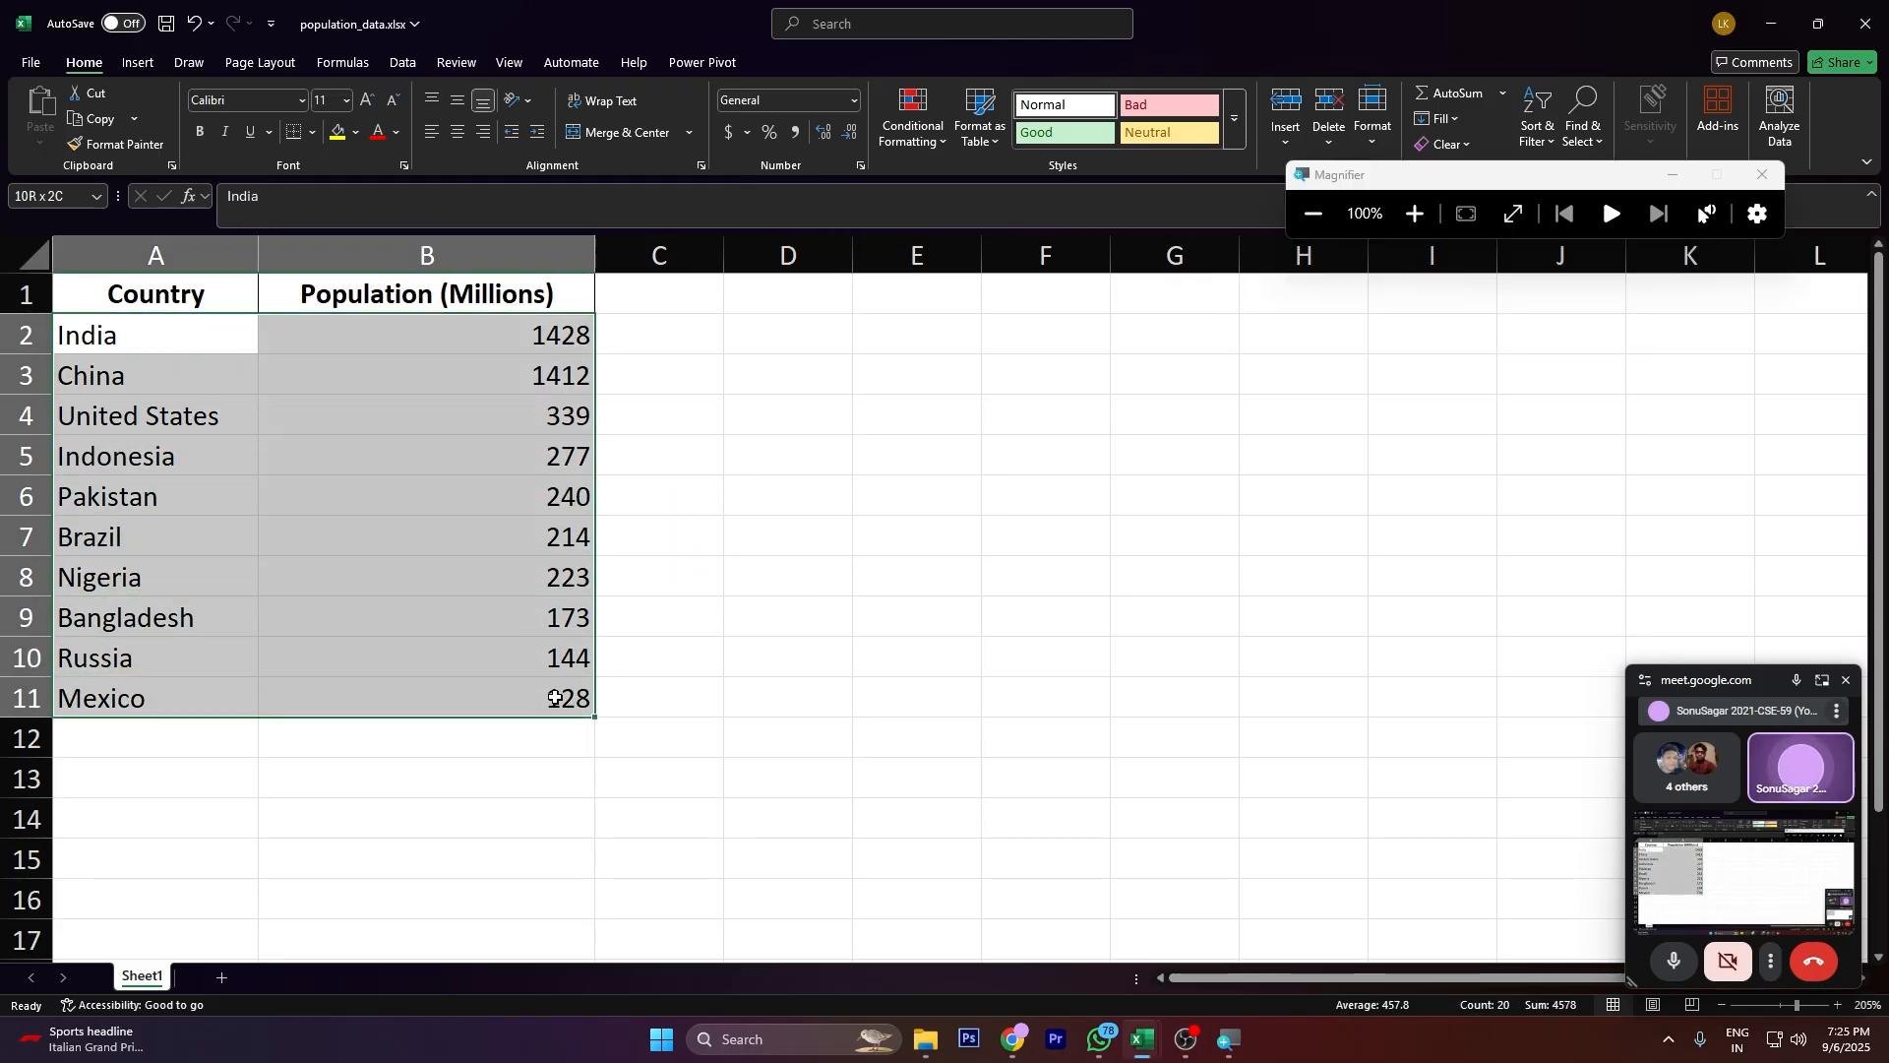
pyautogui.click(557, 772)
pyautogui.moveTo(157, 281); pyautogui.dragTo(561, 701)
pyautogui.click(137, 65)
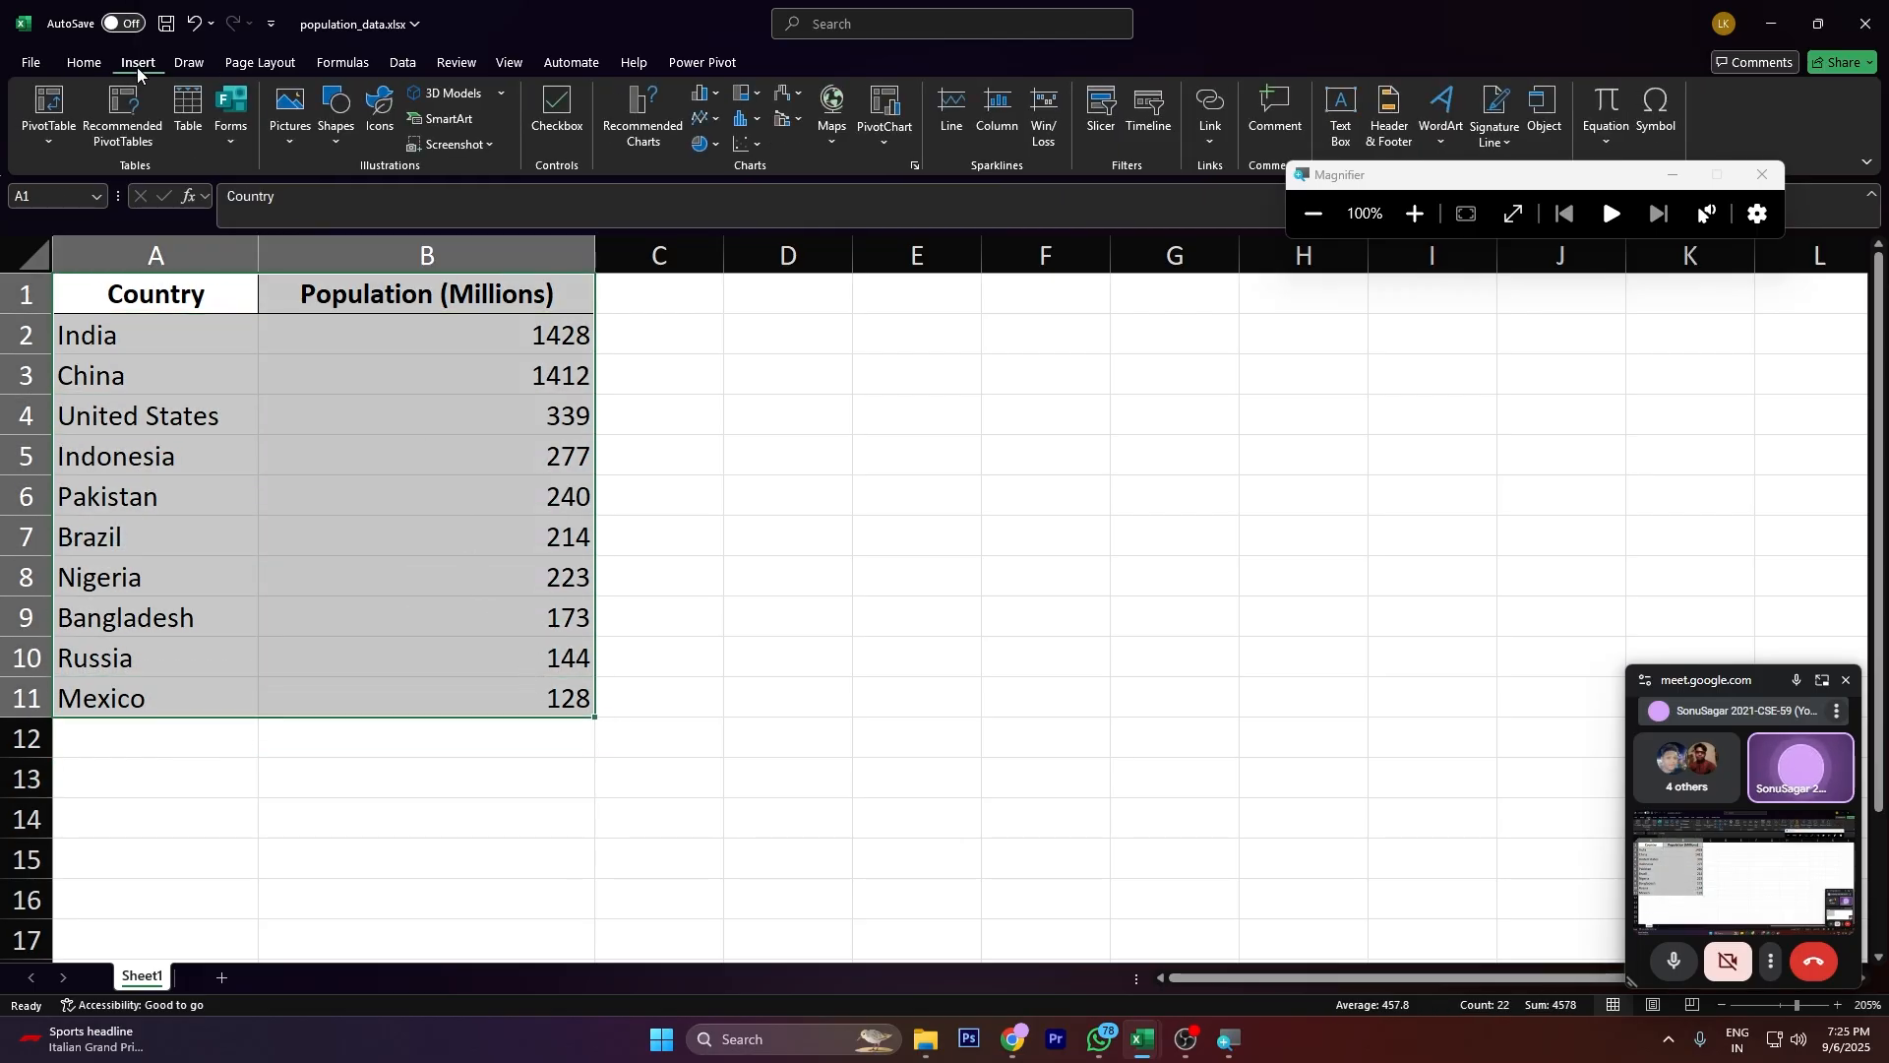
pyautogui.click(188, 118)
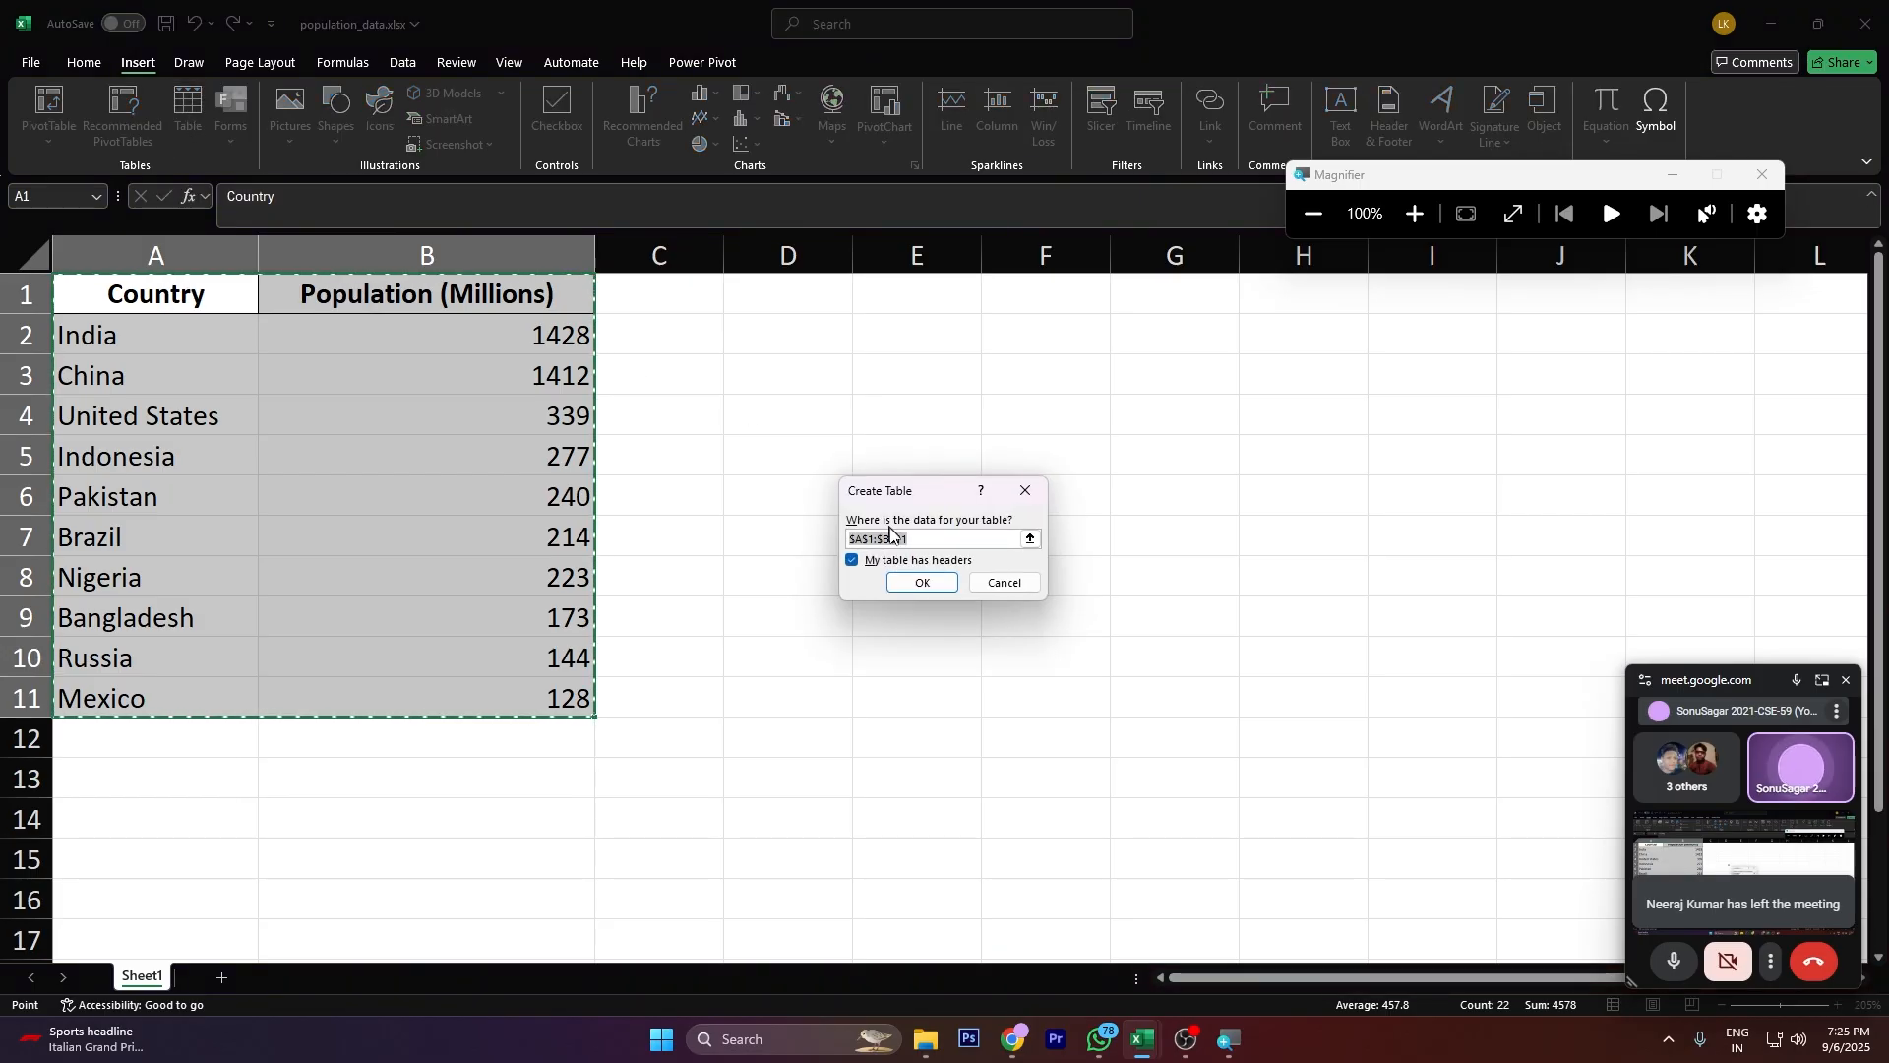
pyautogui.click(925, 584)
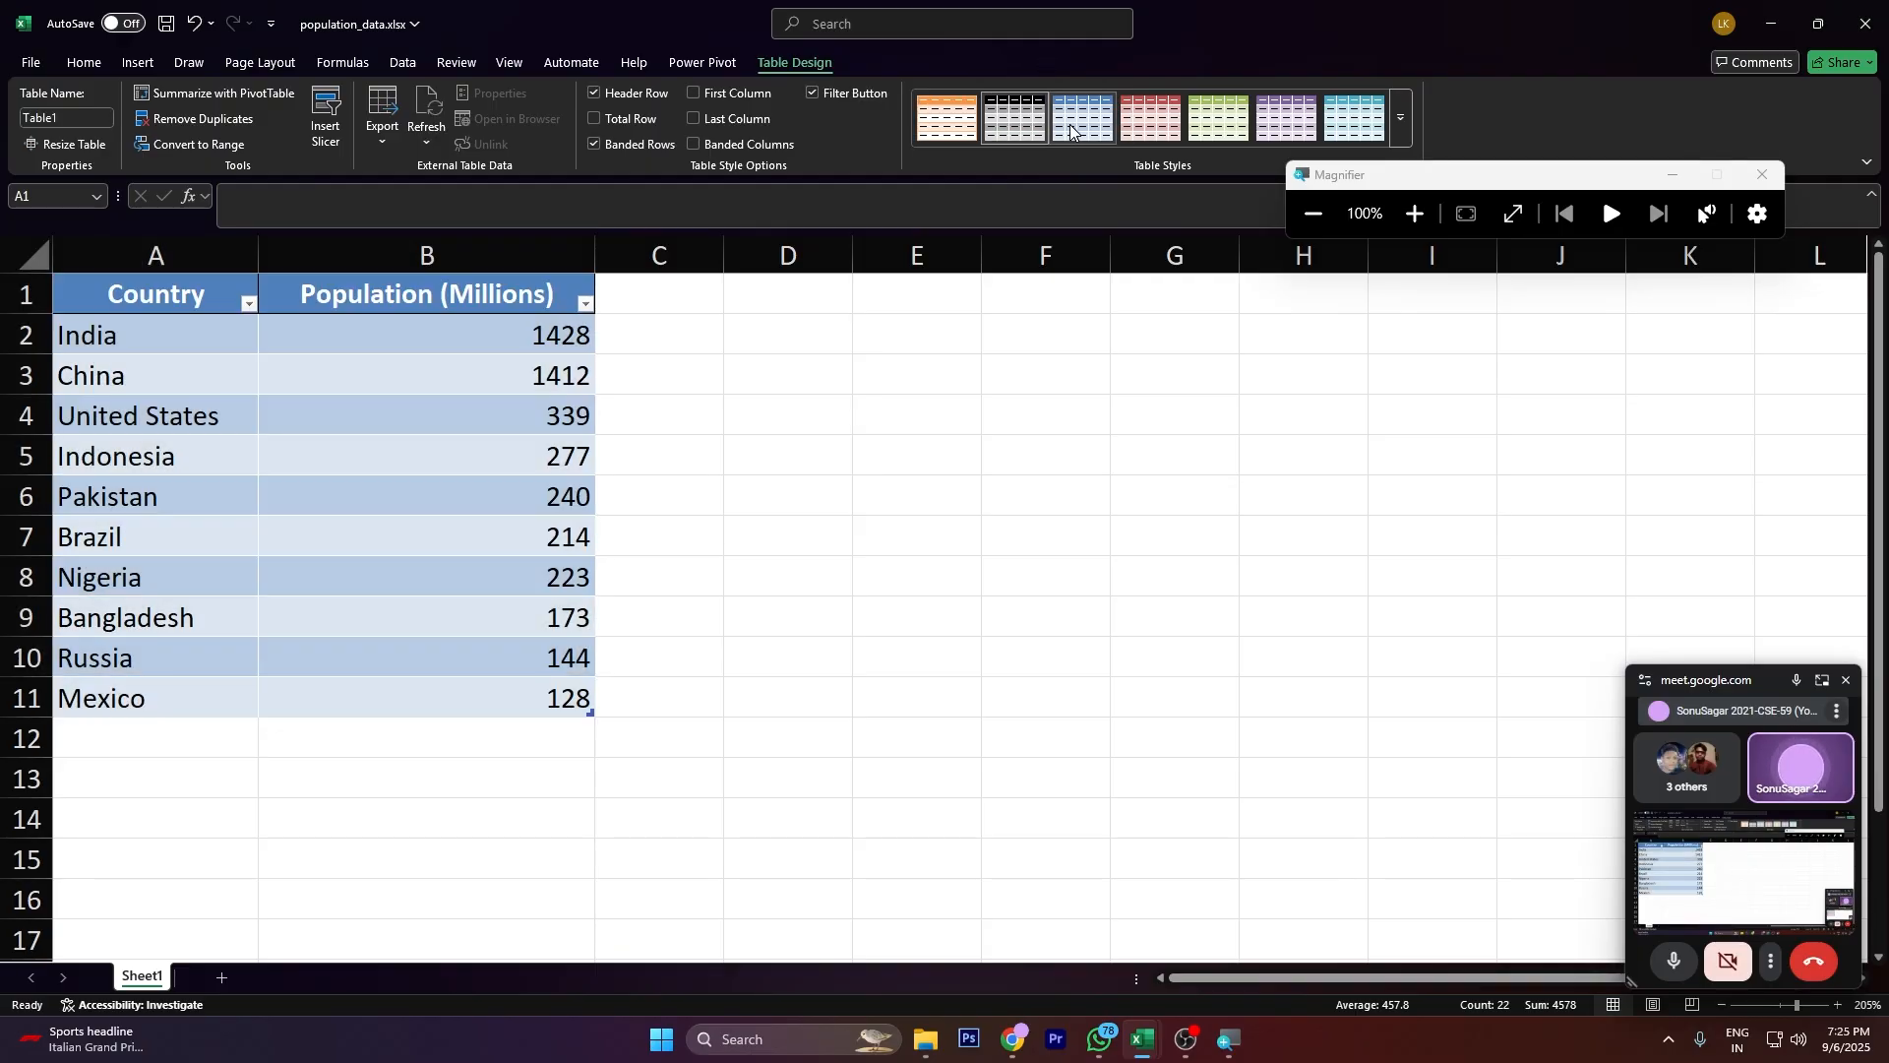
# Step: Apply the table style with a black header and grey banded rows to the population table
pyautogui.click(881, 487)
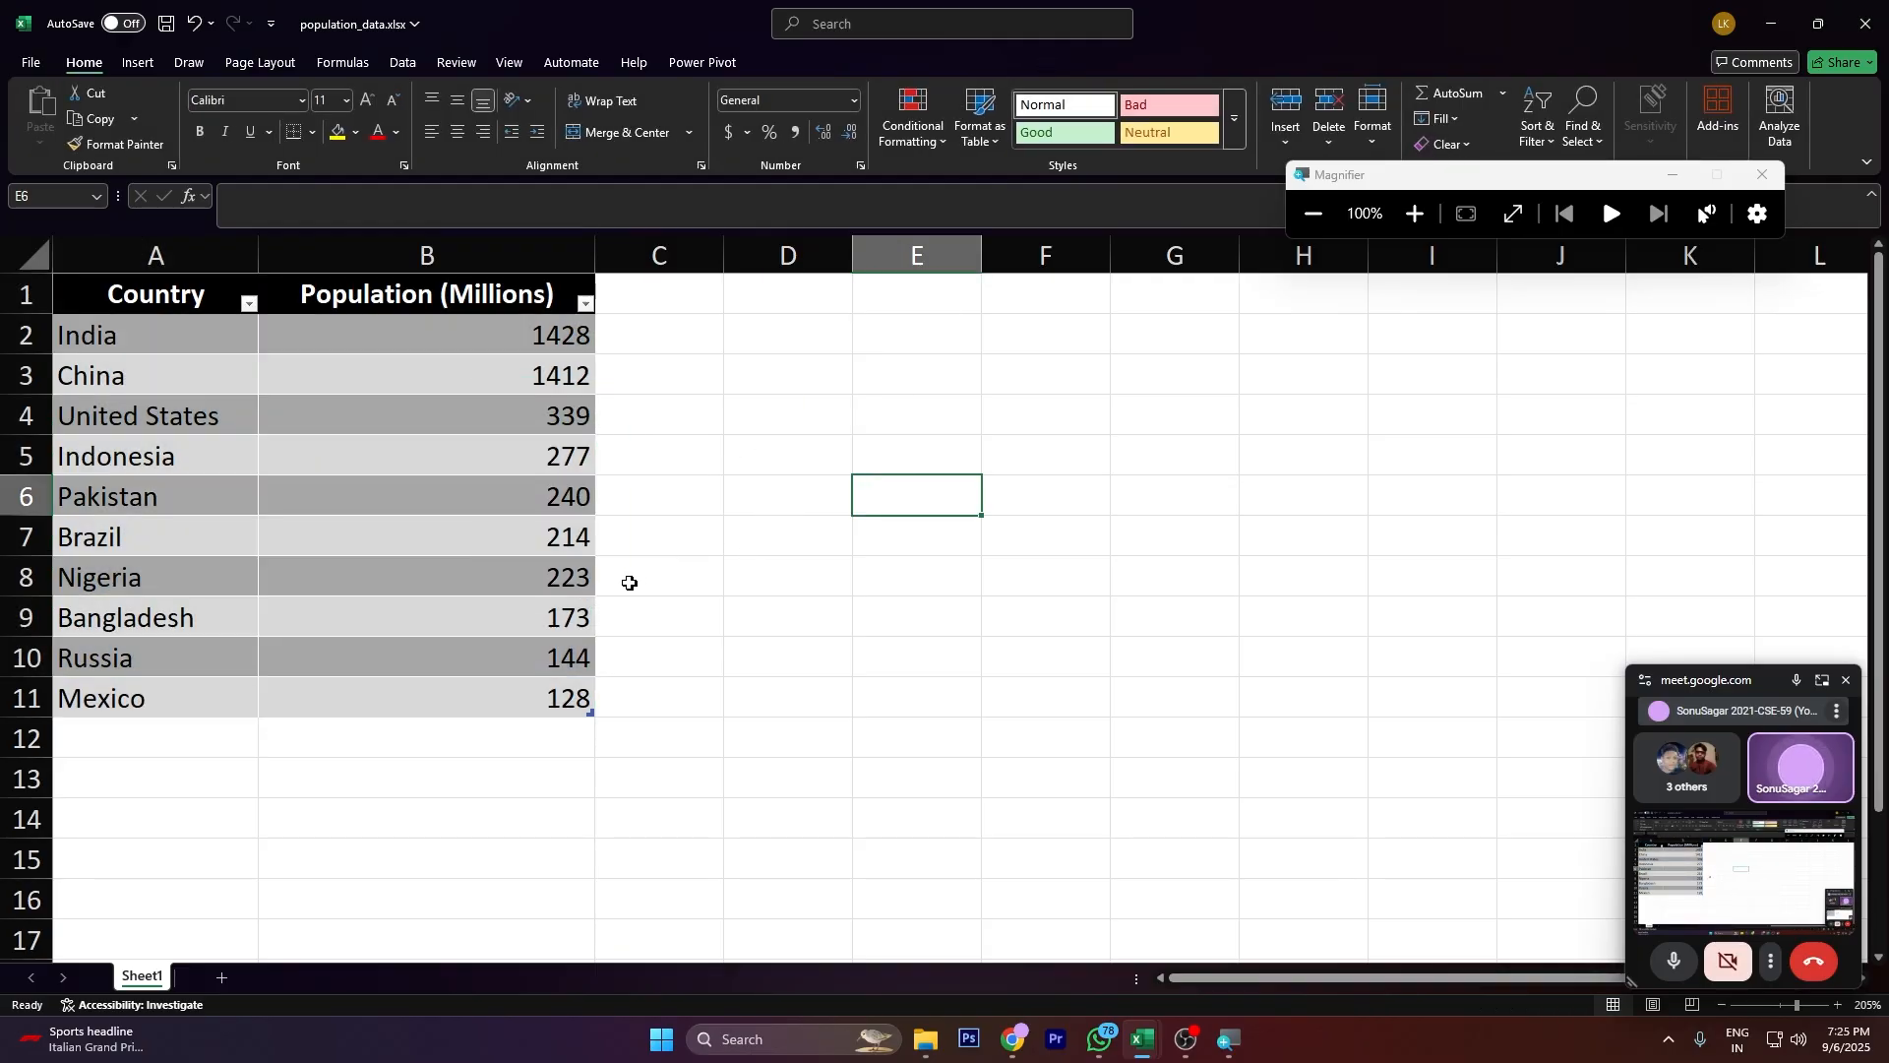
pyautogui.scroll(1, 590, 602)
pyautogui.scroll(4, 590, 602)
pyautogui.click(1048, 538)
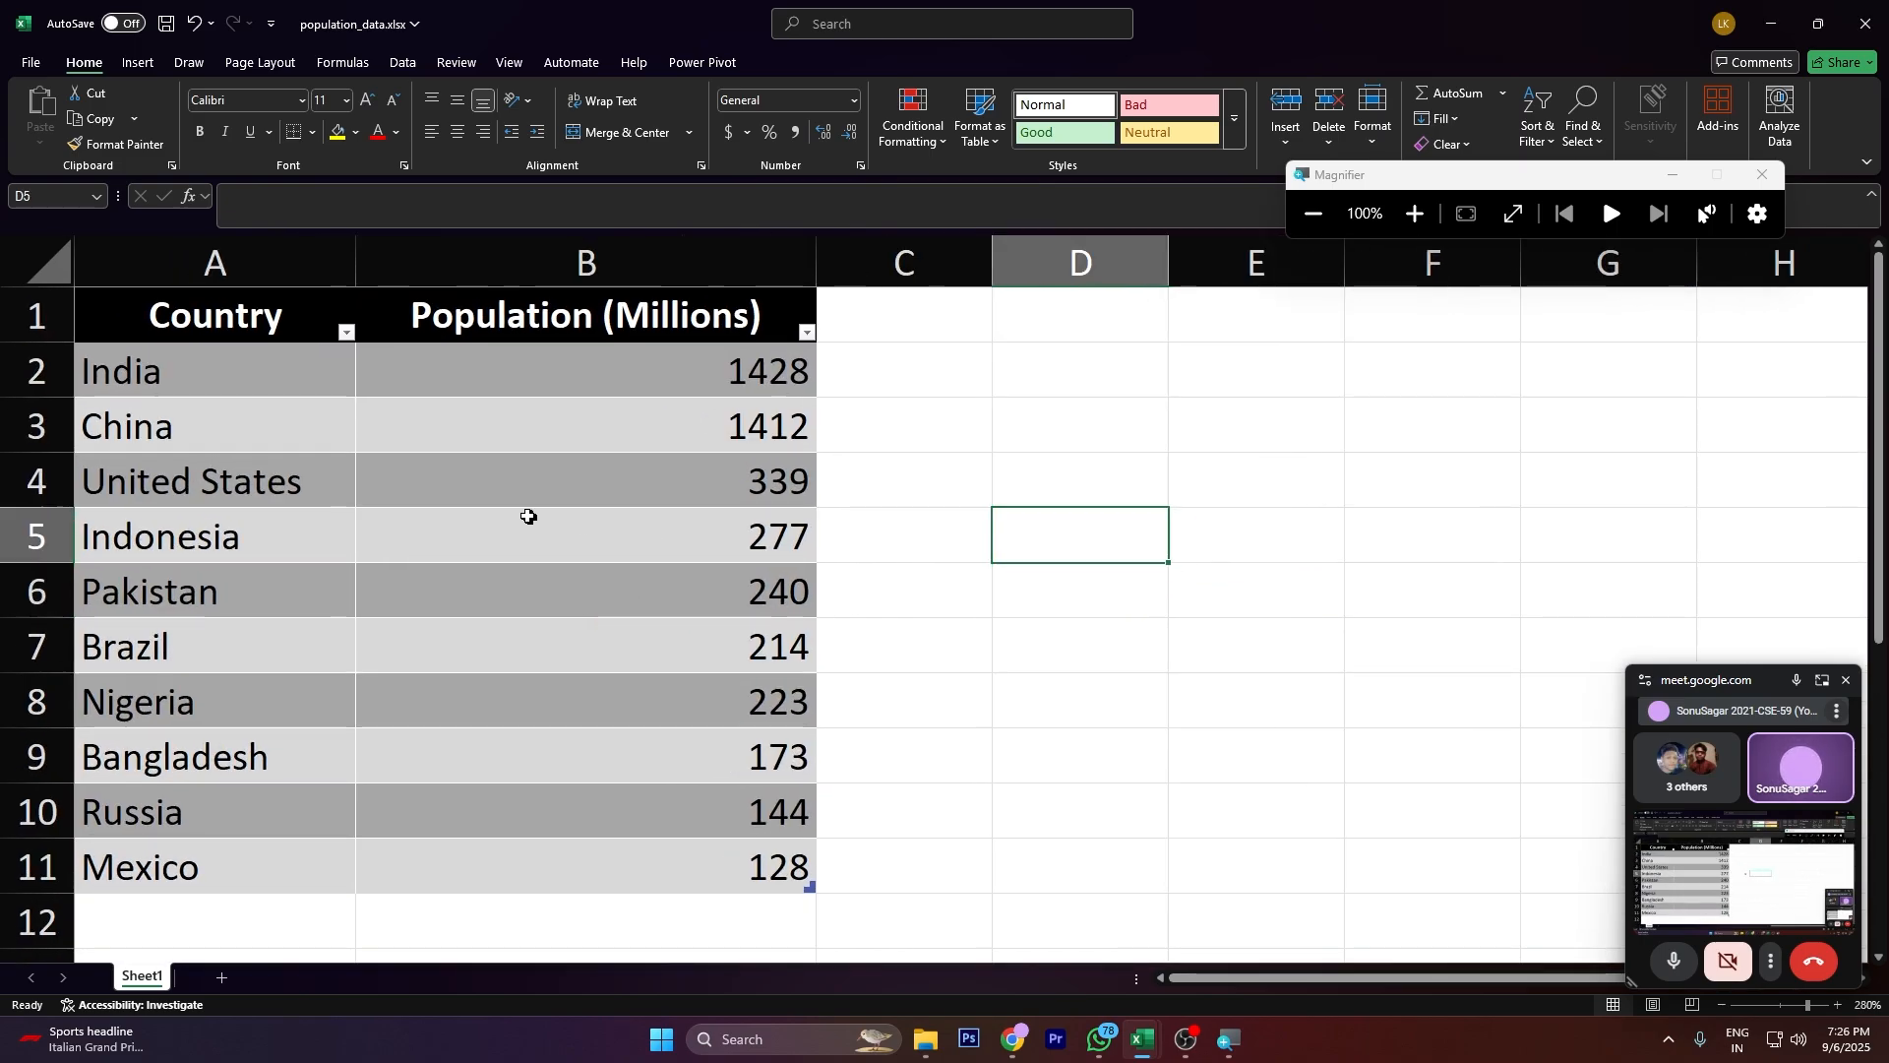
# Step: Insert the recommended clustered column chart for the country and population data in A2:B11
pyautogui.click(527, 518)
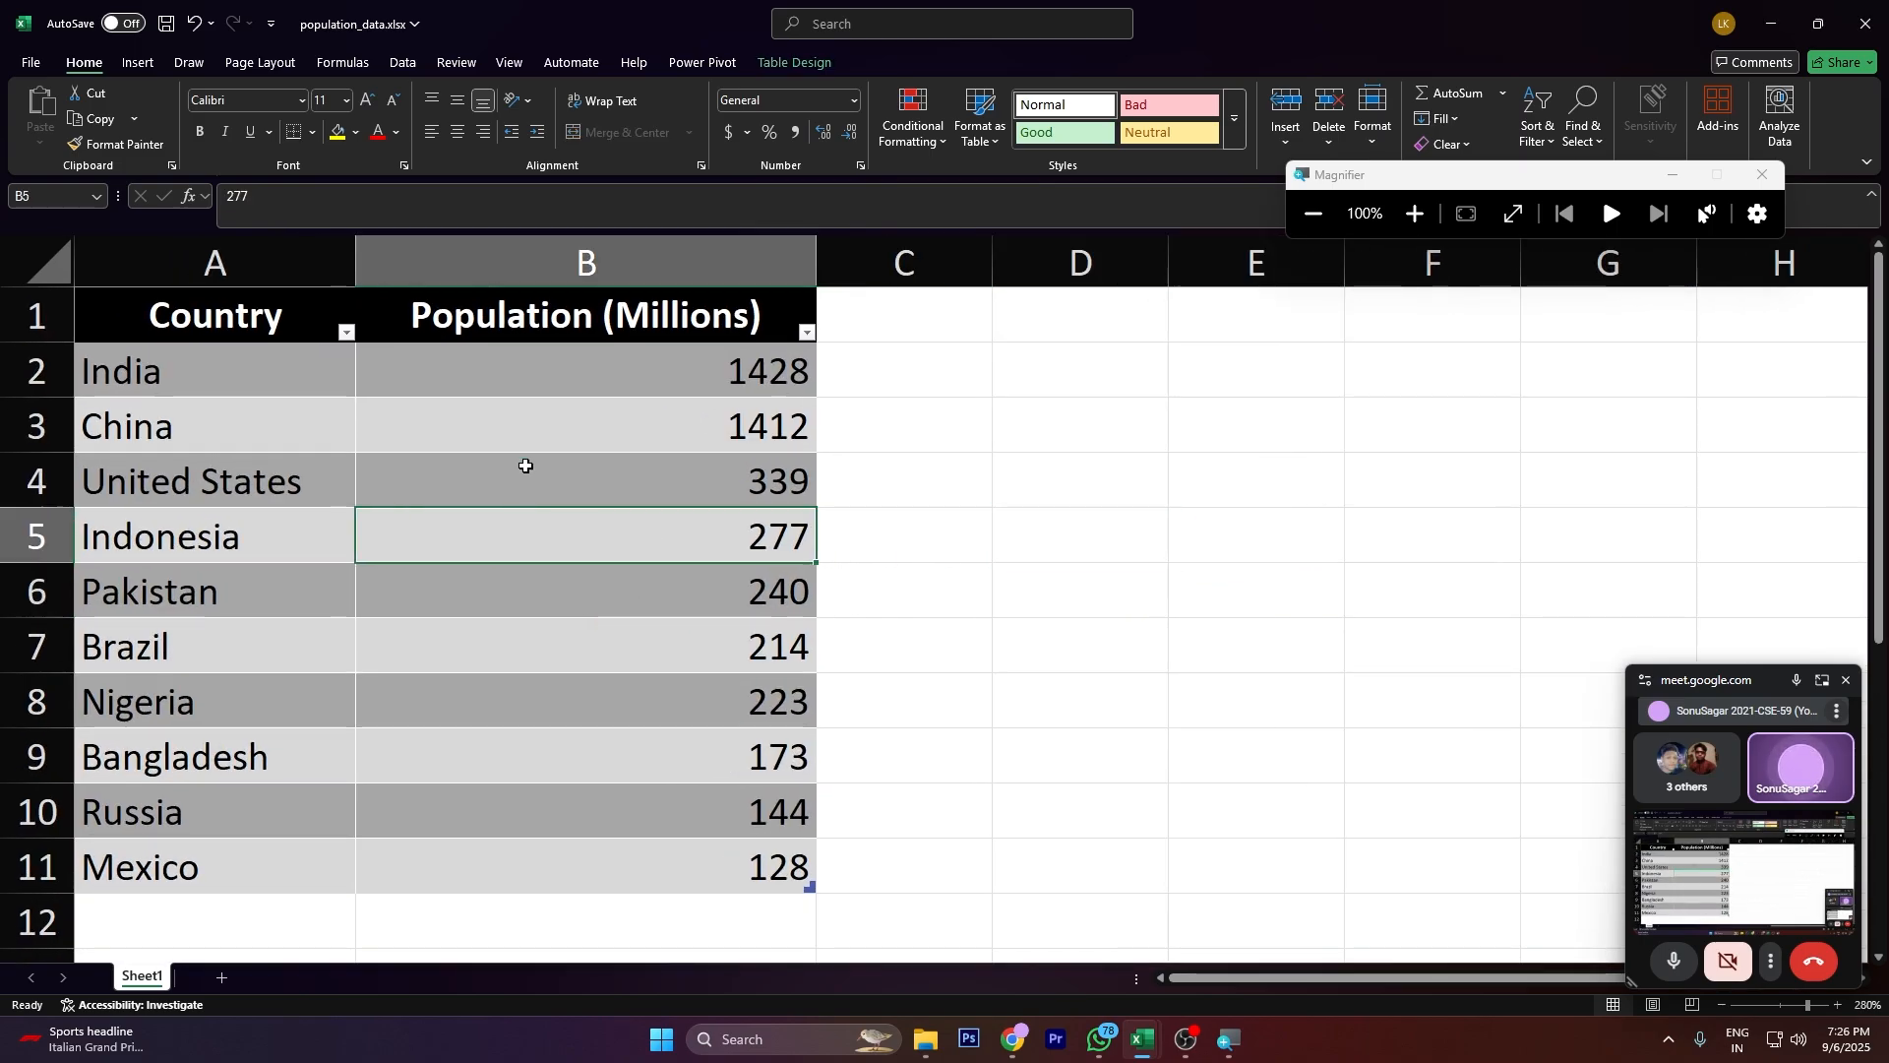
pyautogui.click(189, 68)
pyautogui.click(138, 64)
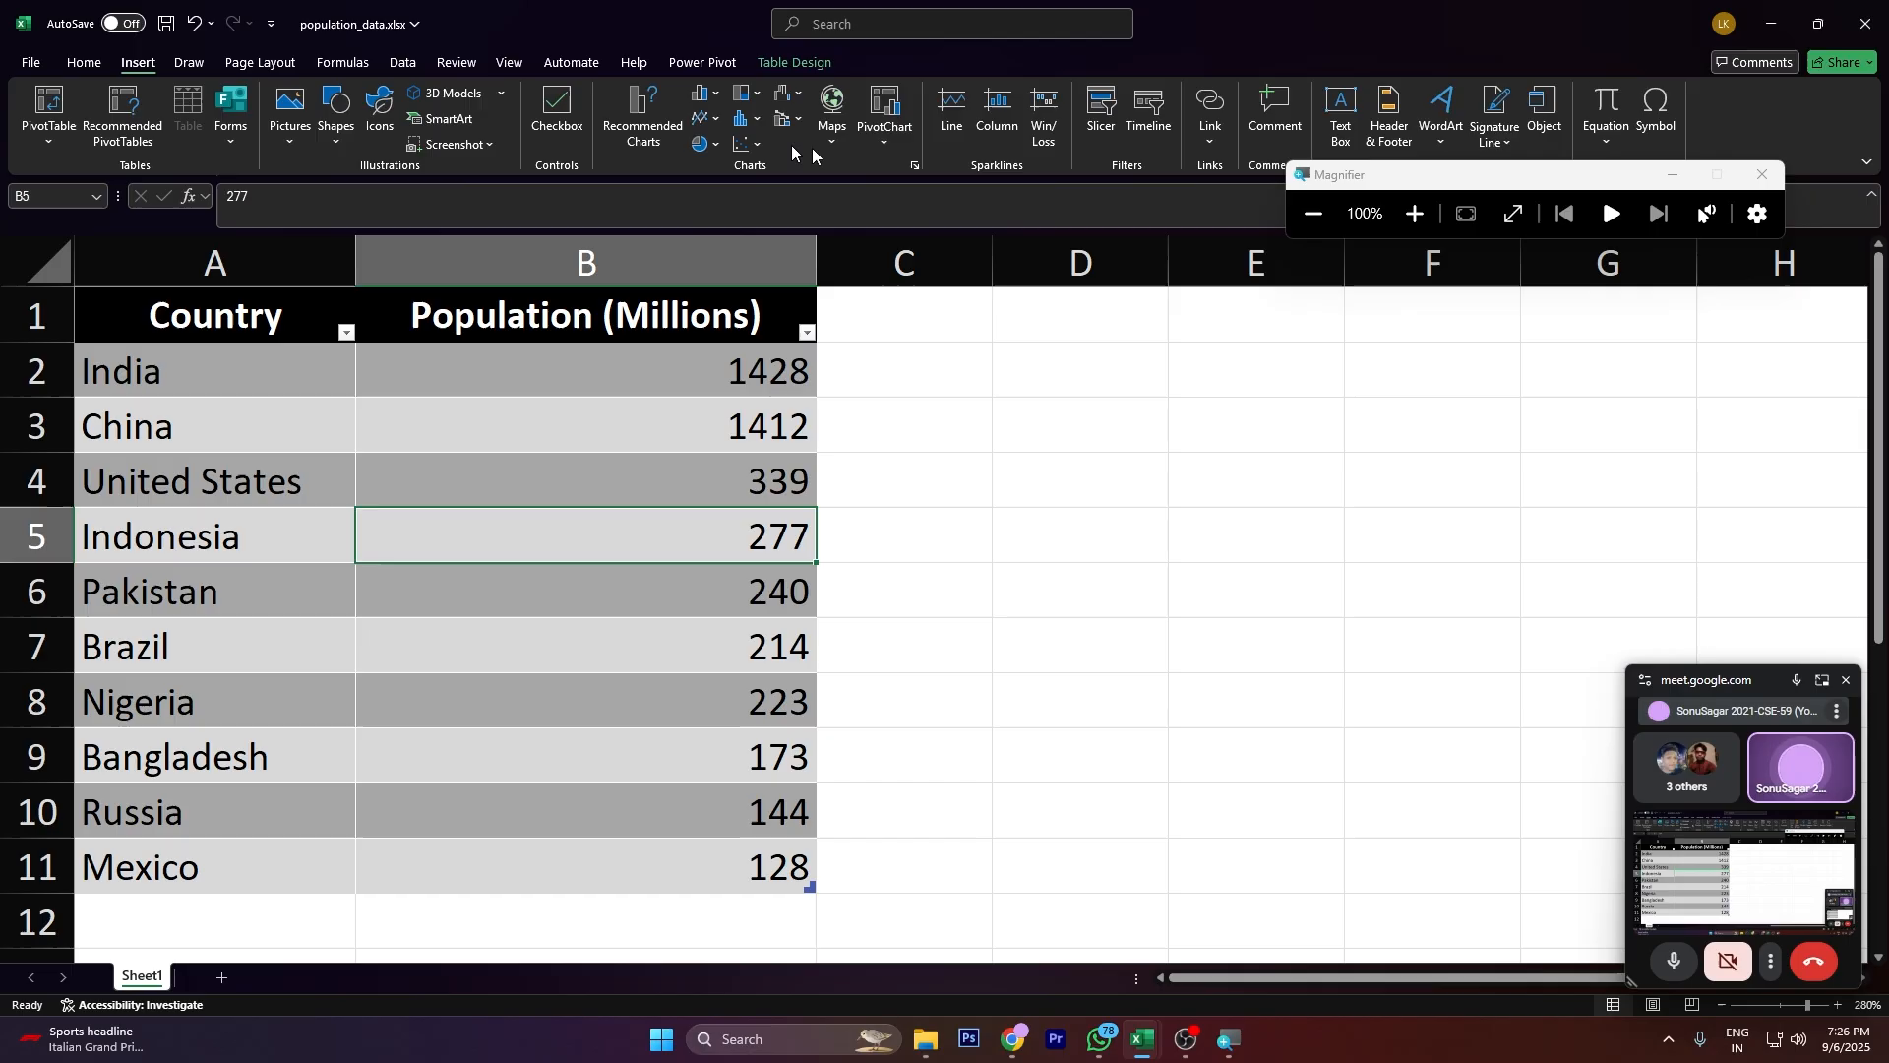
pyautogui.click(710, 388)
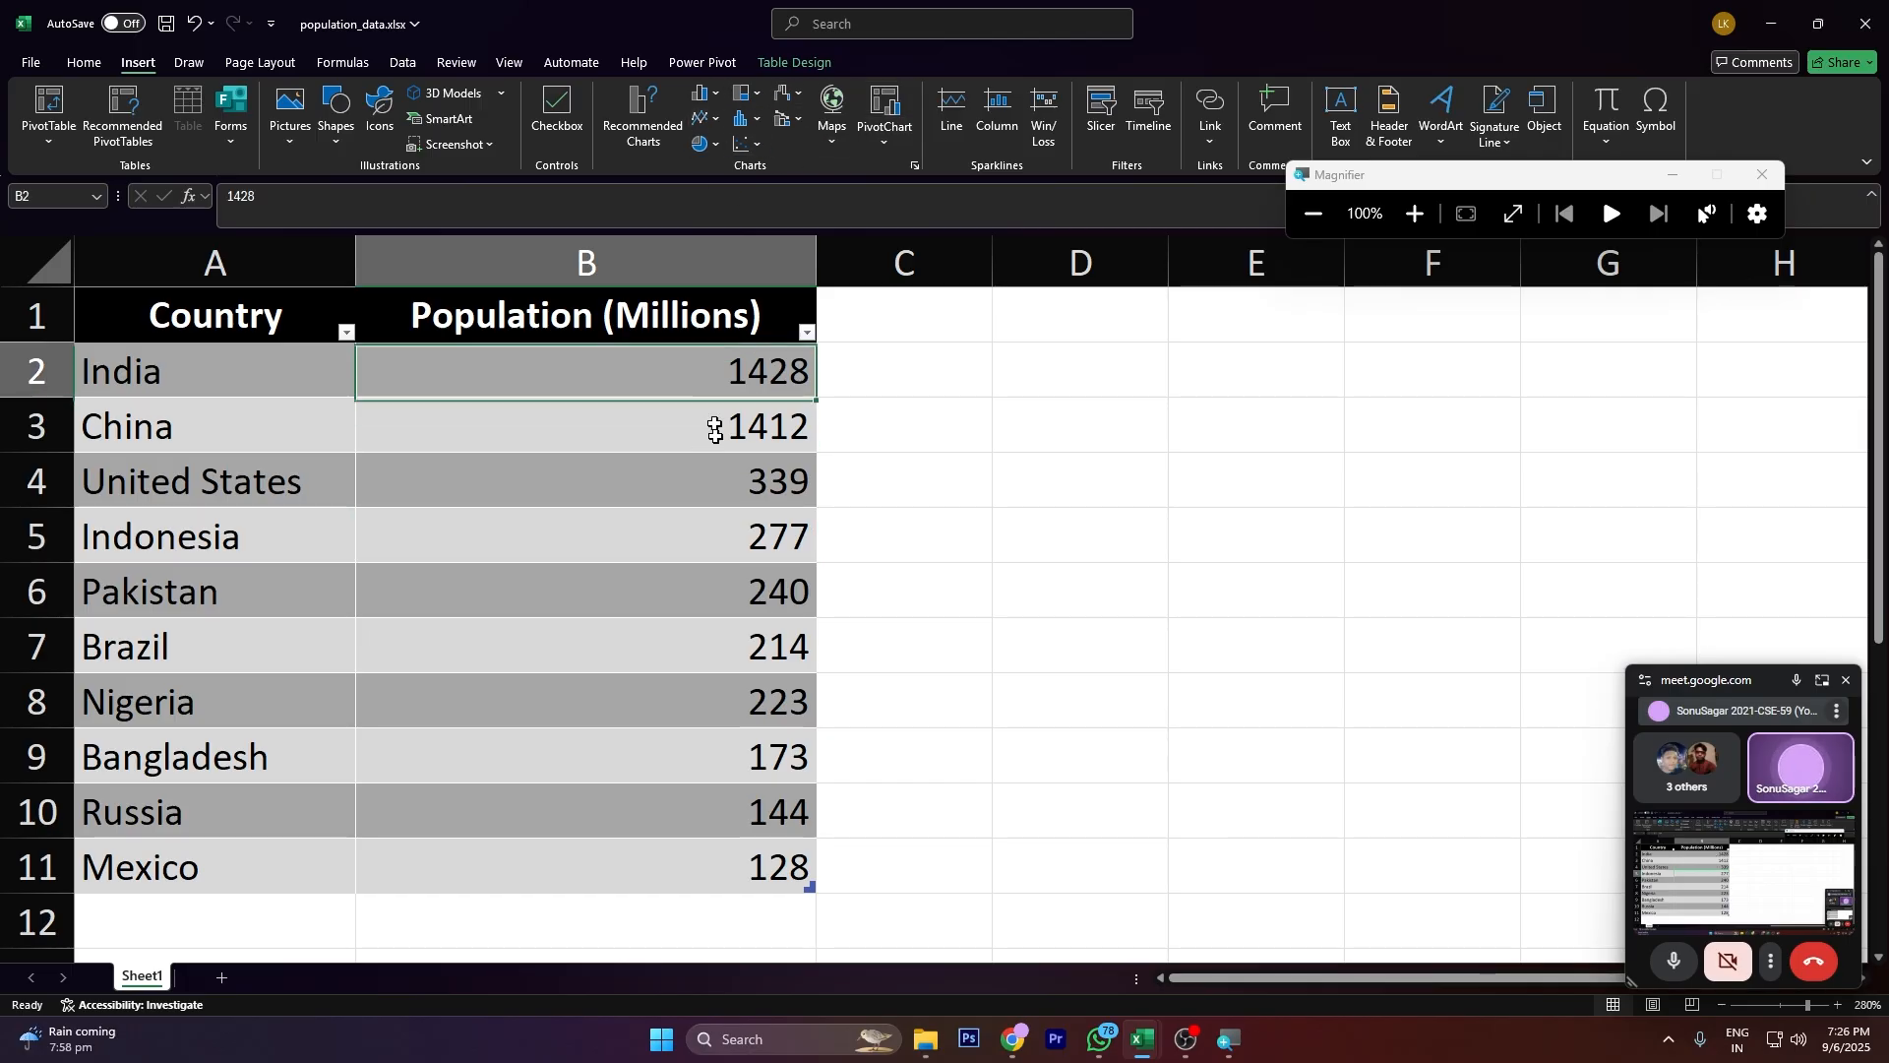
pyautogui.moveTo(715, 430); pyautogui.dragTo(719, 840)
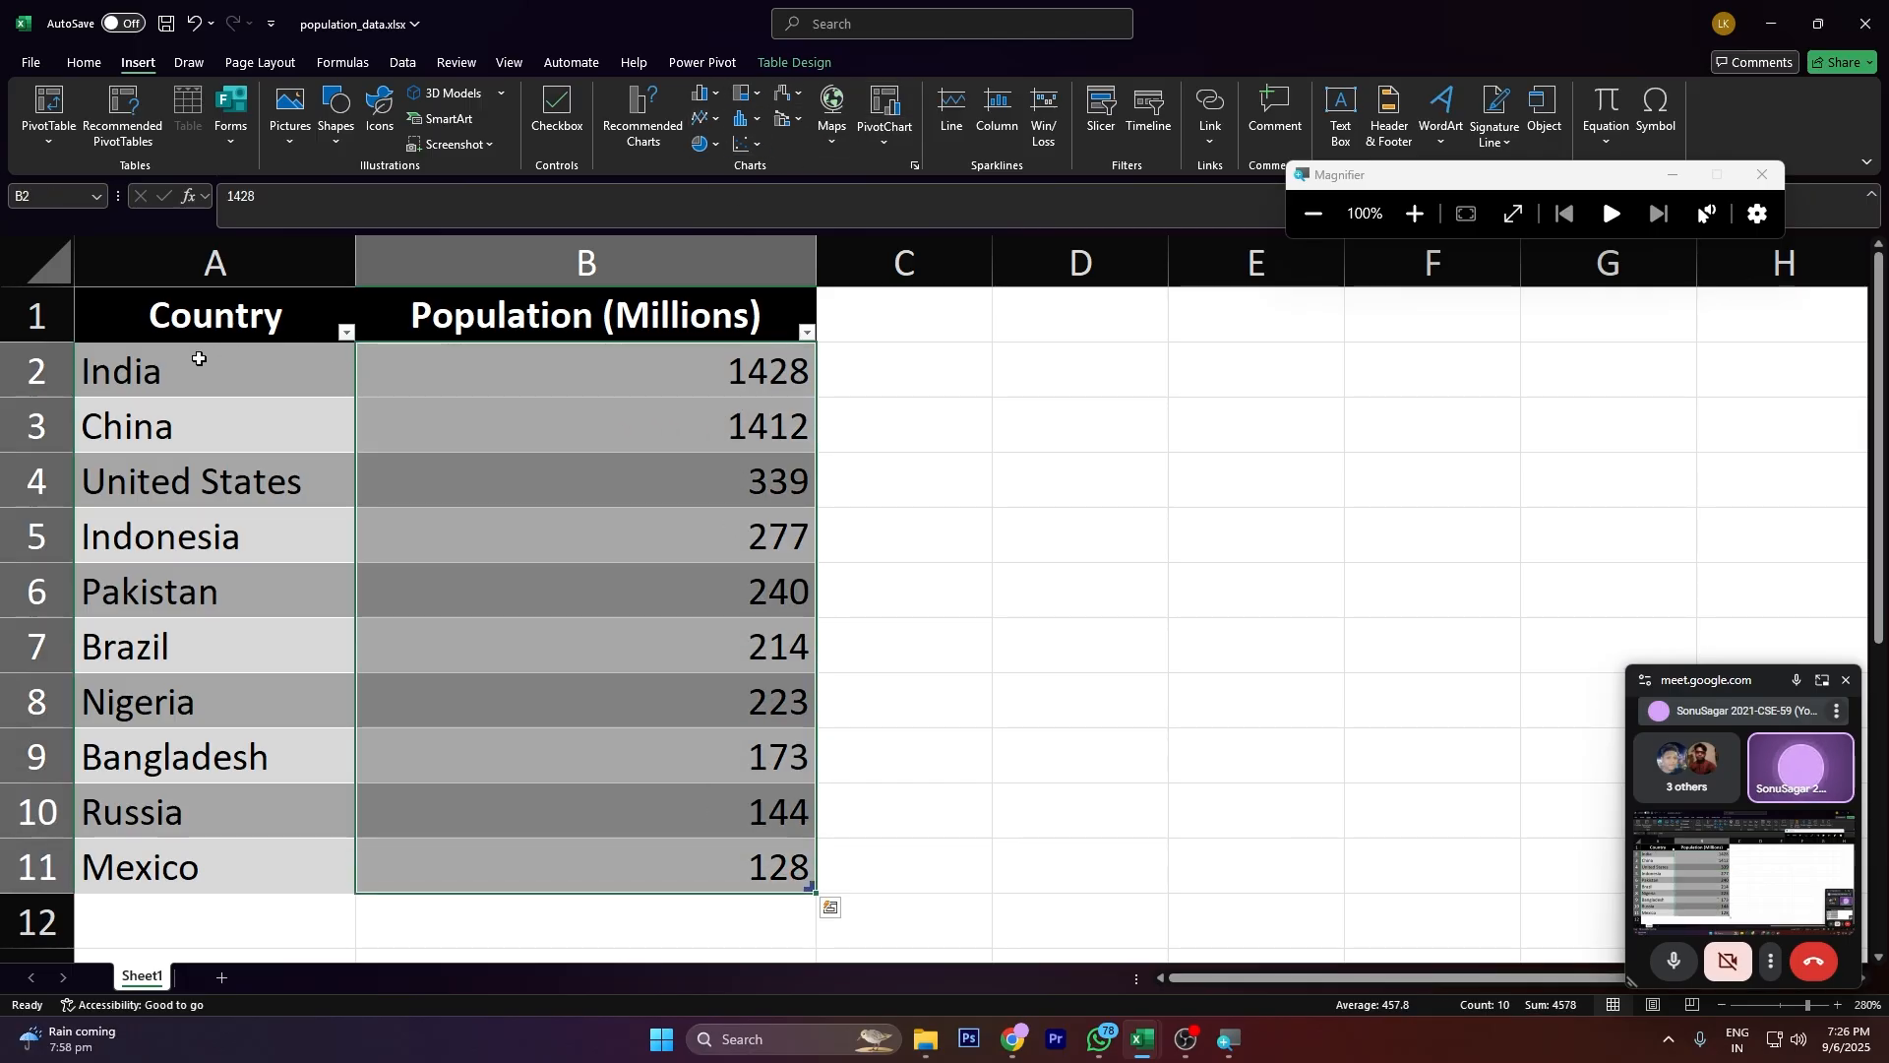
pyautogui.moveTo(199, 360); pyautogui.dragTo(683, 708)
pyautogui.moveTo(683, 708); pyautogui.dragTo(723, 858)
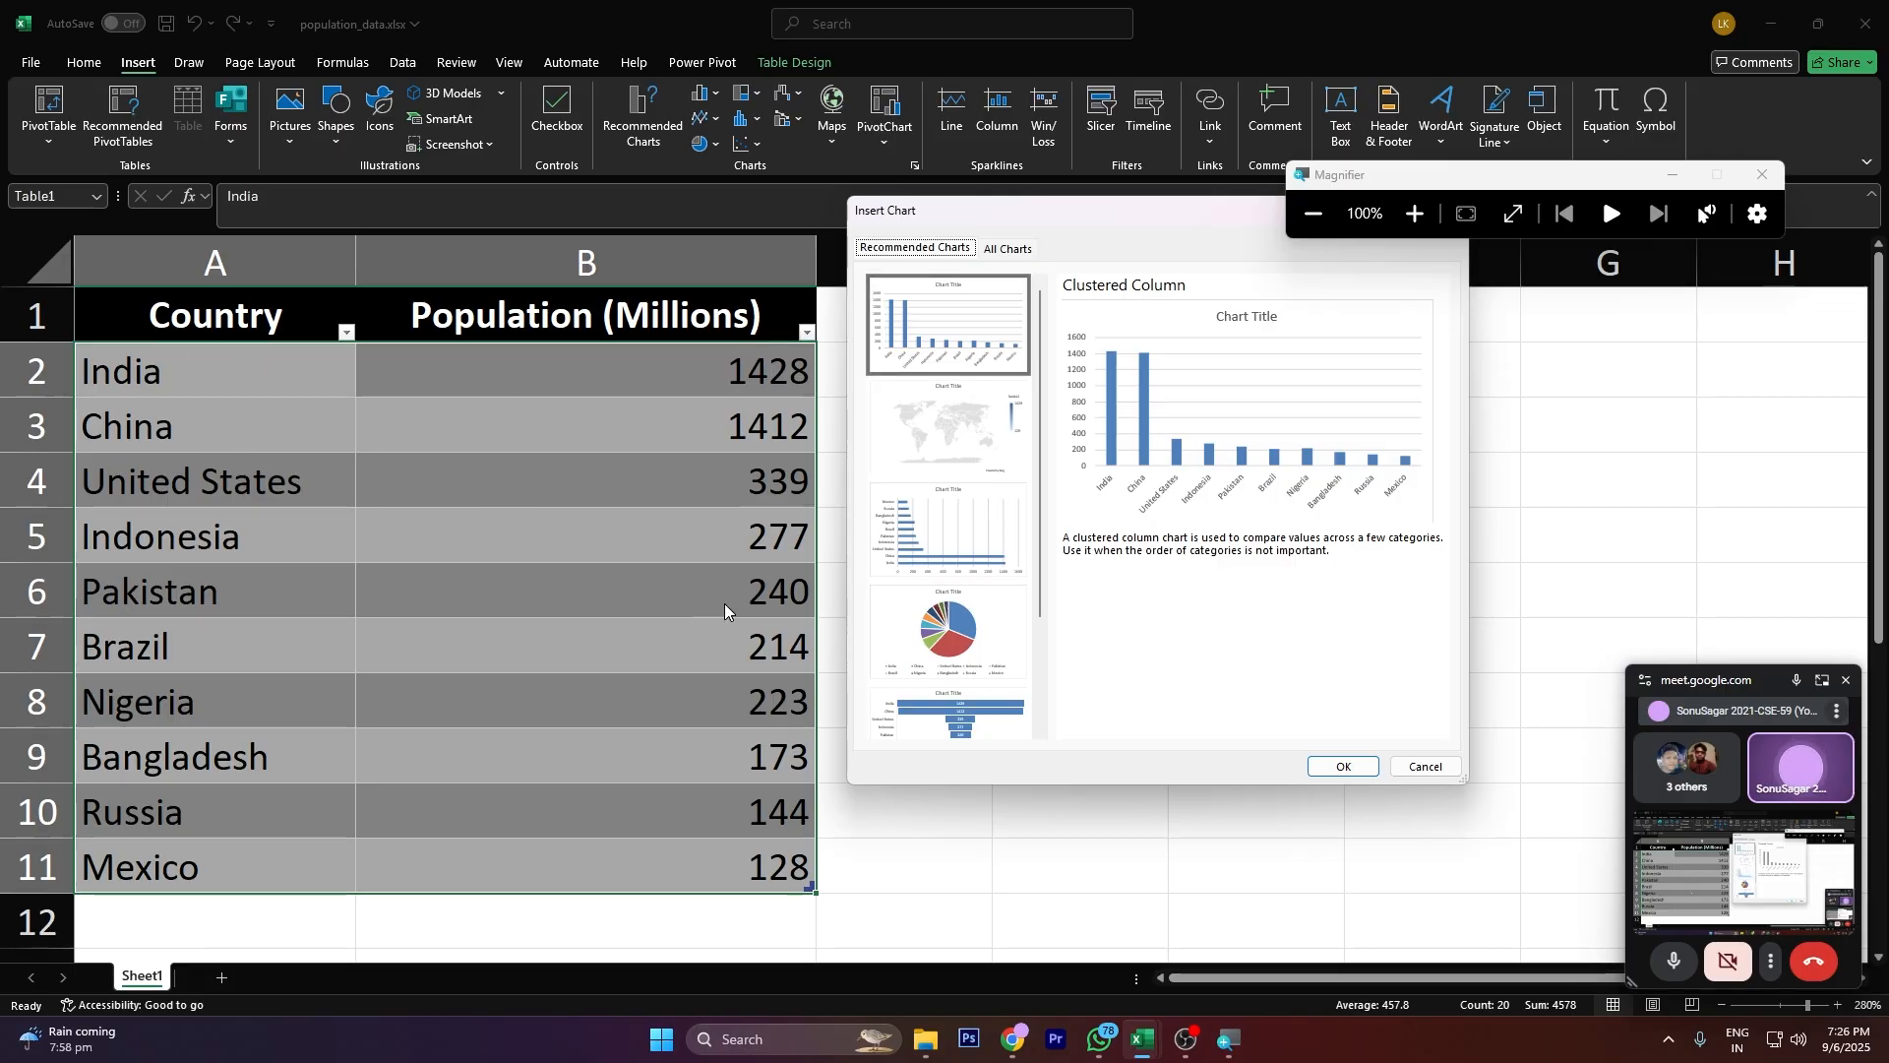
pyautogui.click(1336, 766)
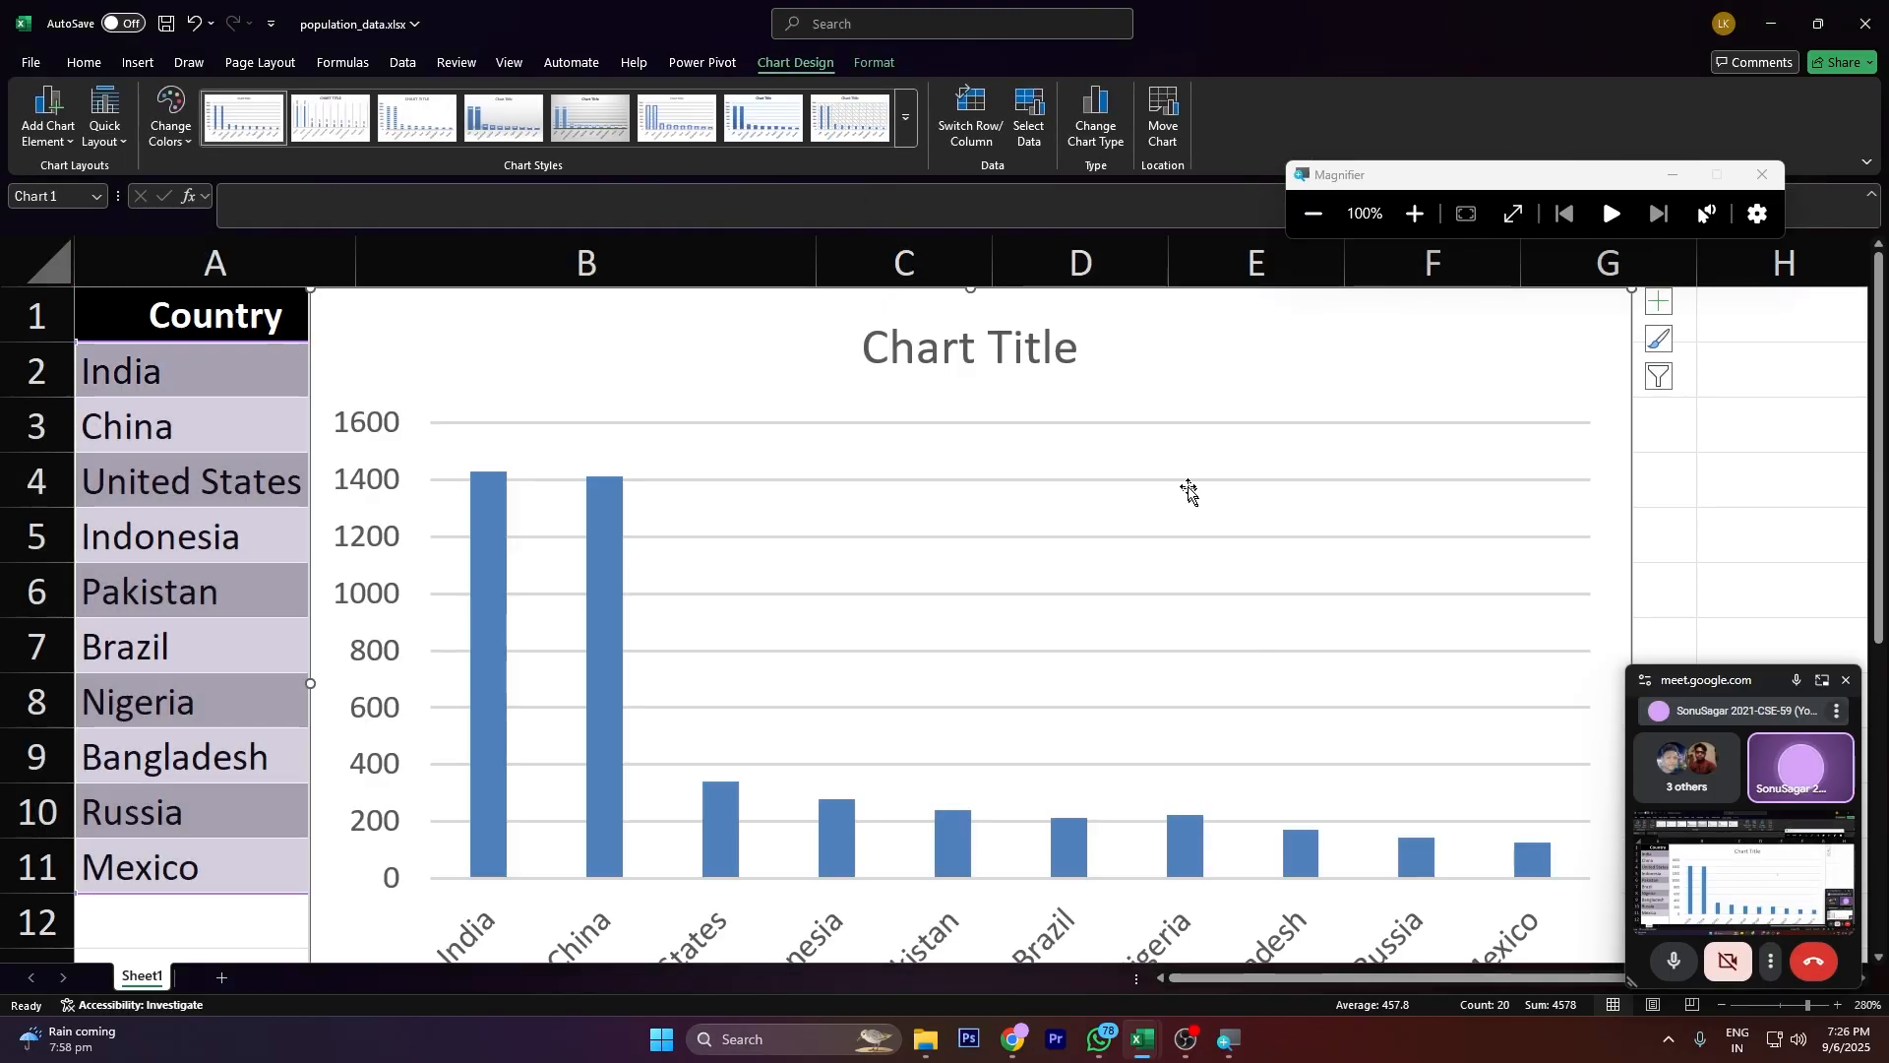
# Step: Shrink the clustered column chart and place it beside the population table
pyautogui.scroll(-3, 1187, 489)
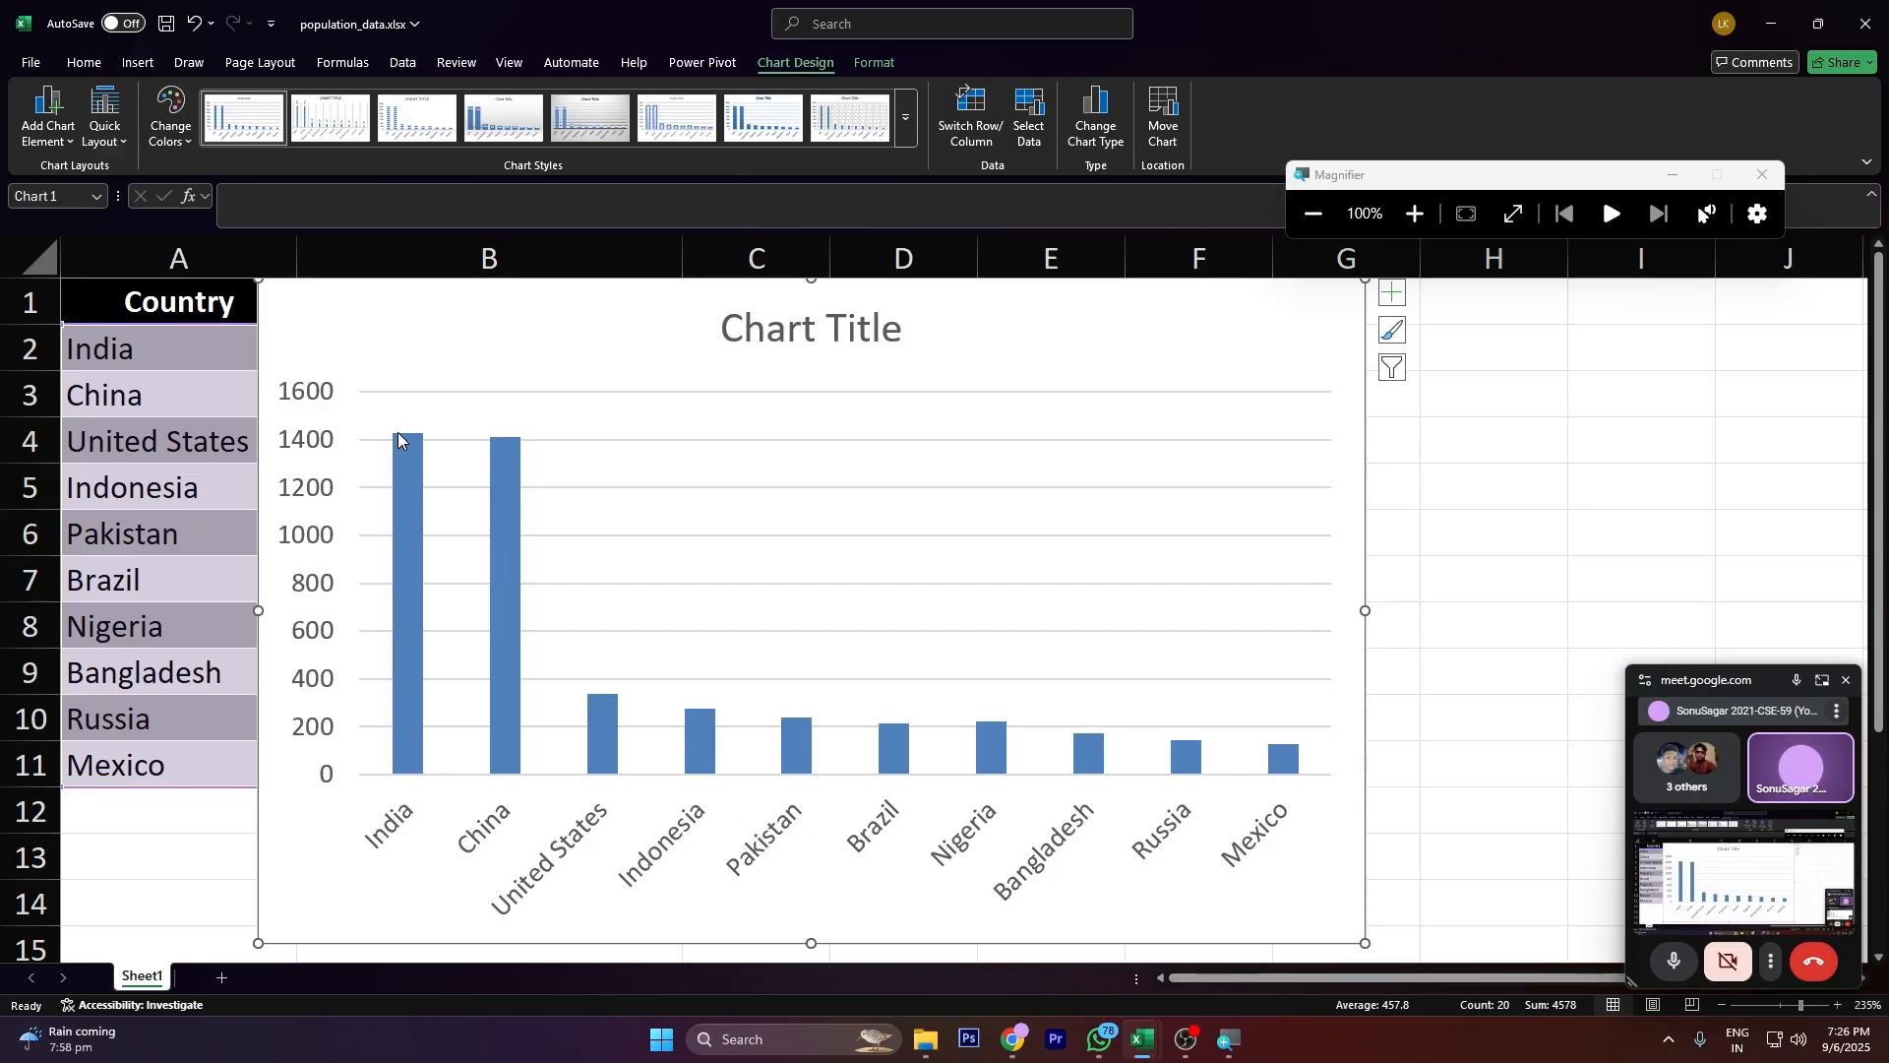
pyautogui.moveTo(395, 442)
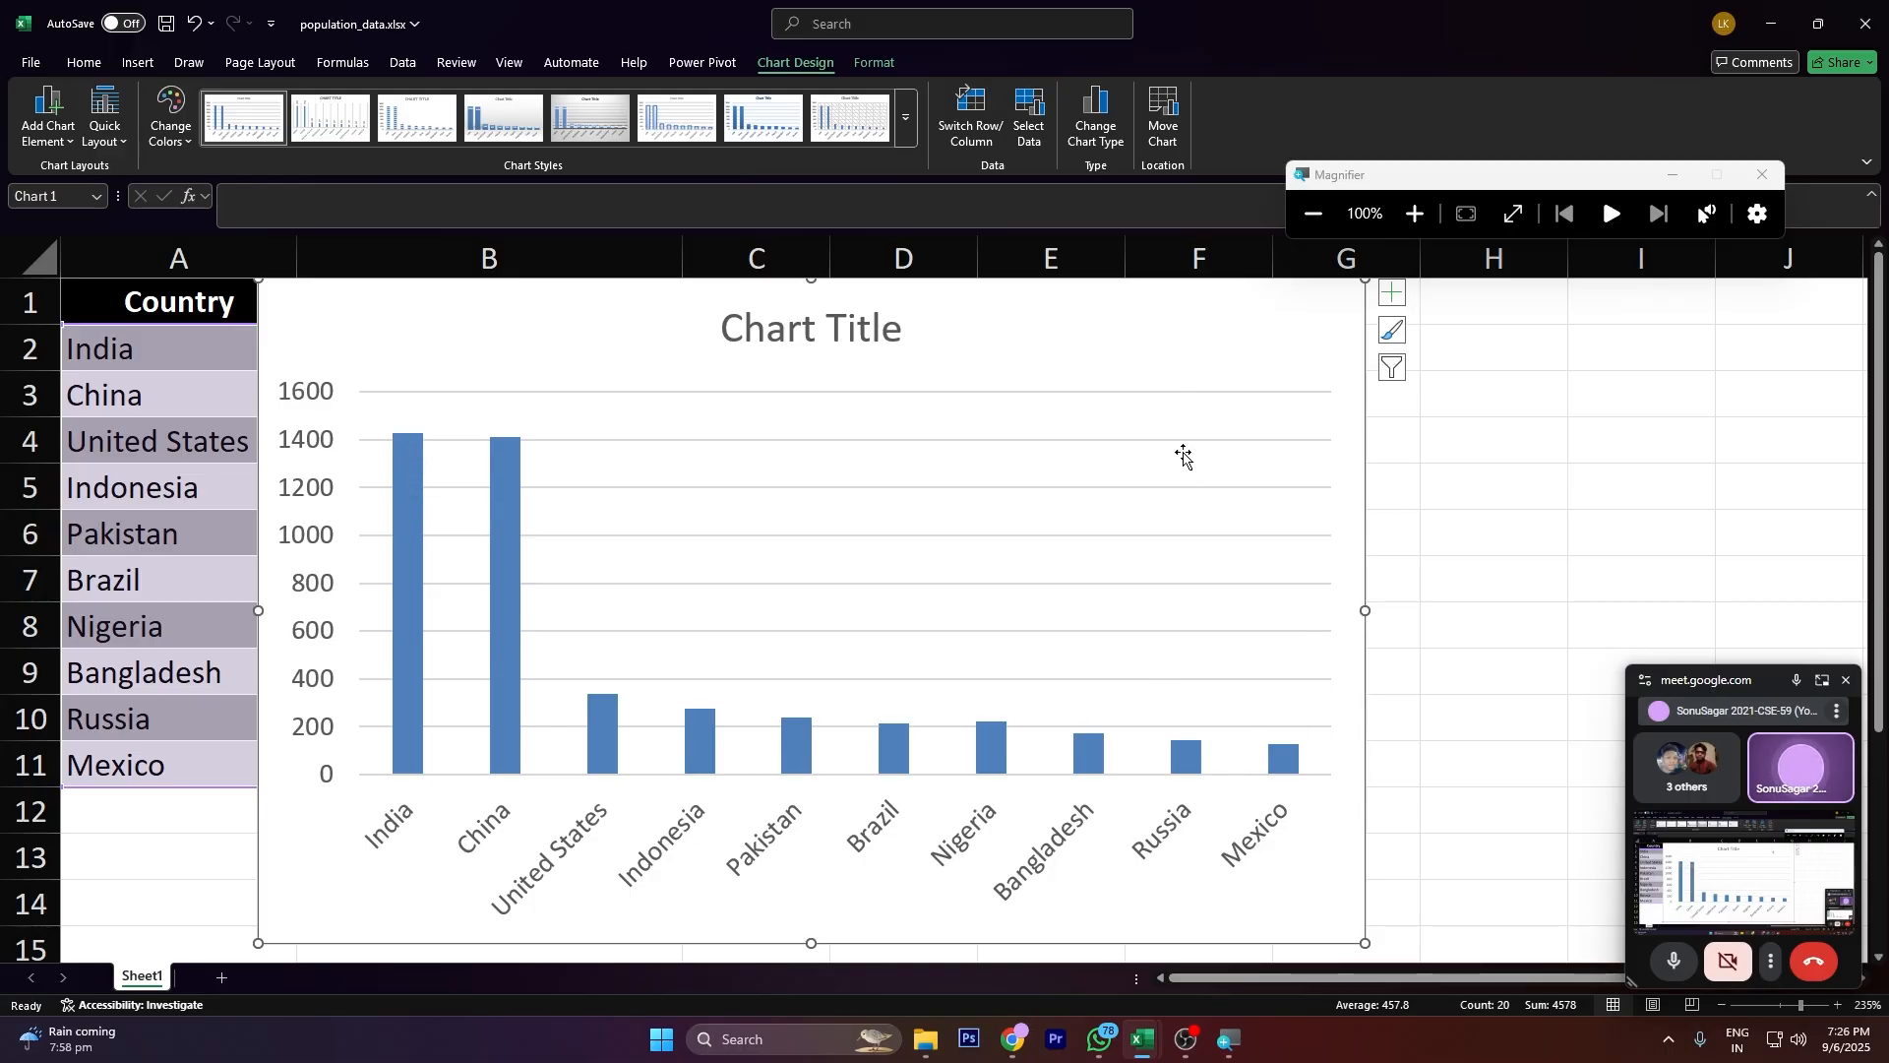
pyautogui.keyDown('ctrl'); pyautogui.scroll(-1, 1179, 482); pyautogui.keyUp('ctrl')
pyautogui.moveTo(1279, 898); pyautogui.dragTo(966, 620)
pyautogui.moveTo(788, 307); pyautogui.dragTo(1701, 385)
pyautogui.moveTo(1438, 428); pyautogui.dragTo(995, 365)
pyautogui.click(974, 815)
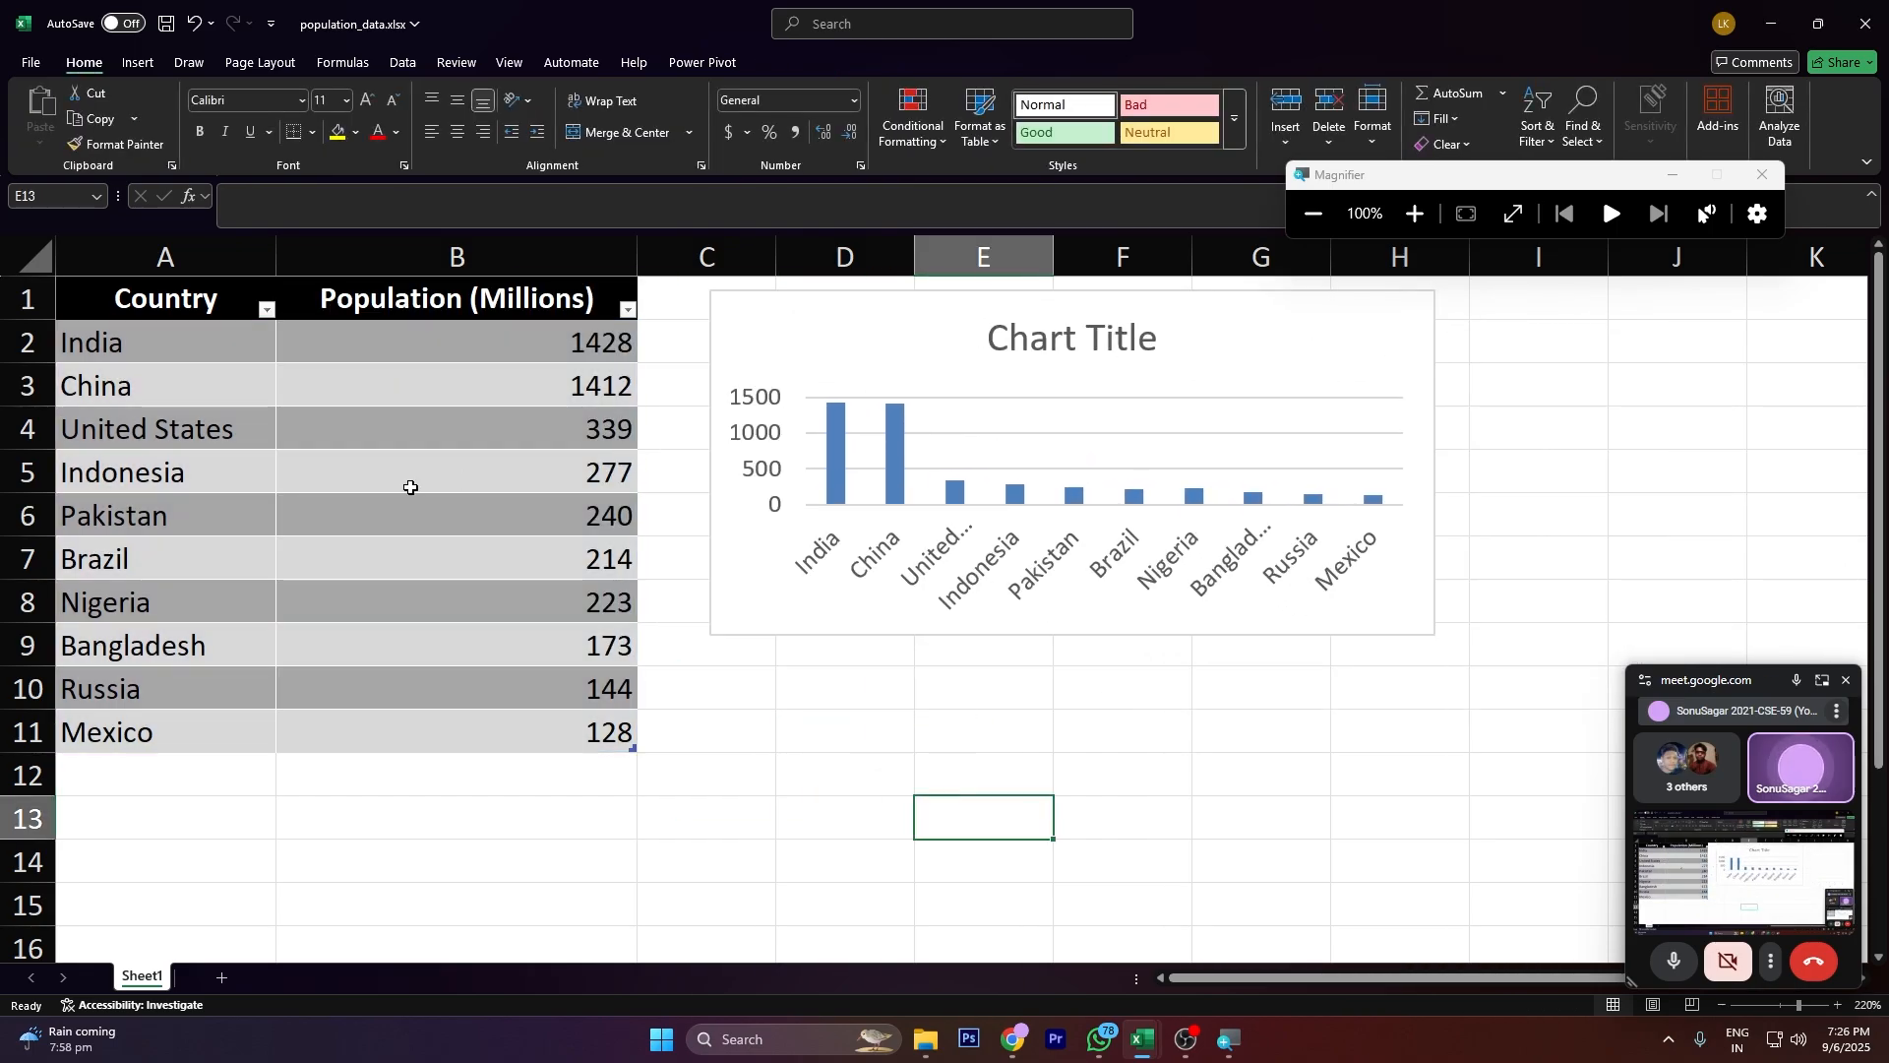
# Step: Insert a filled map chart from the country population data and accept sending the data to Bing
pyautogui.moveTo(386, 341); pyautogui.dragTo(236, 715)
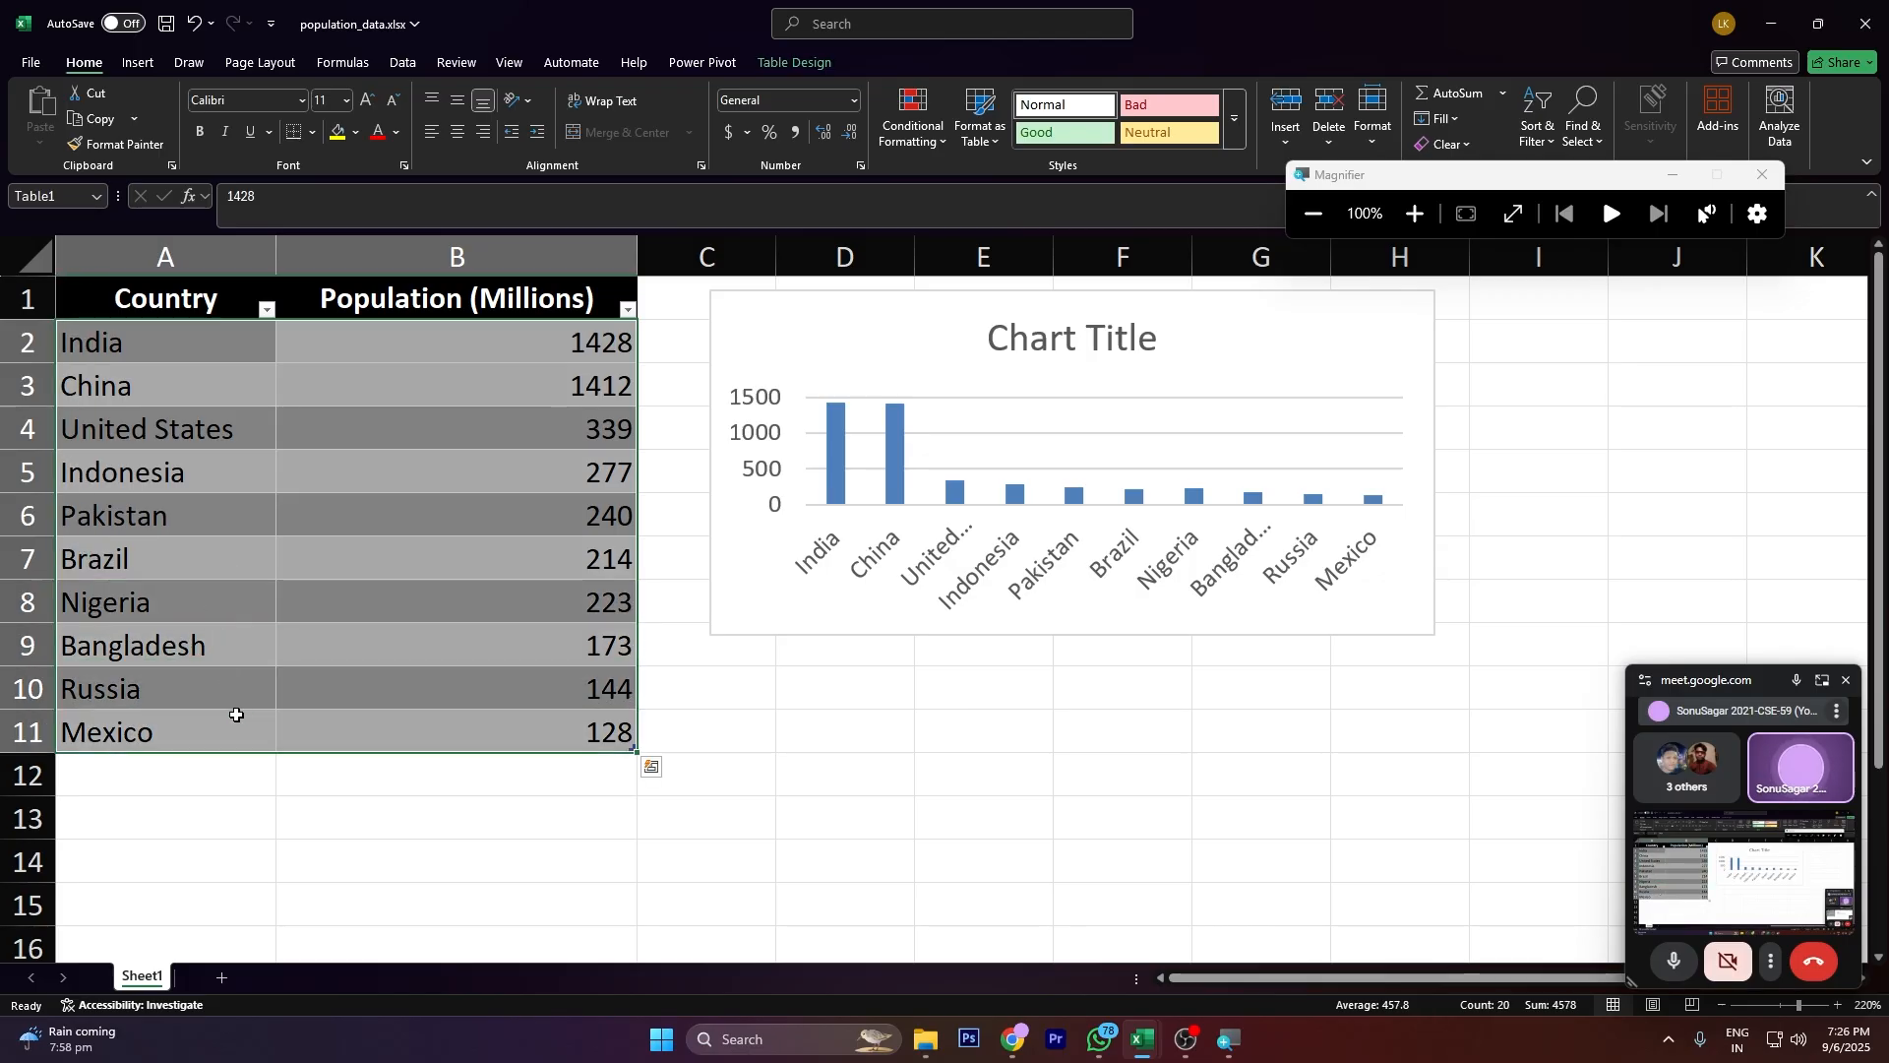
pyautogui.click(138, 62)
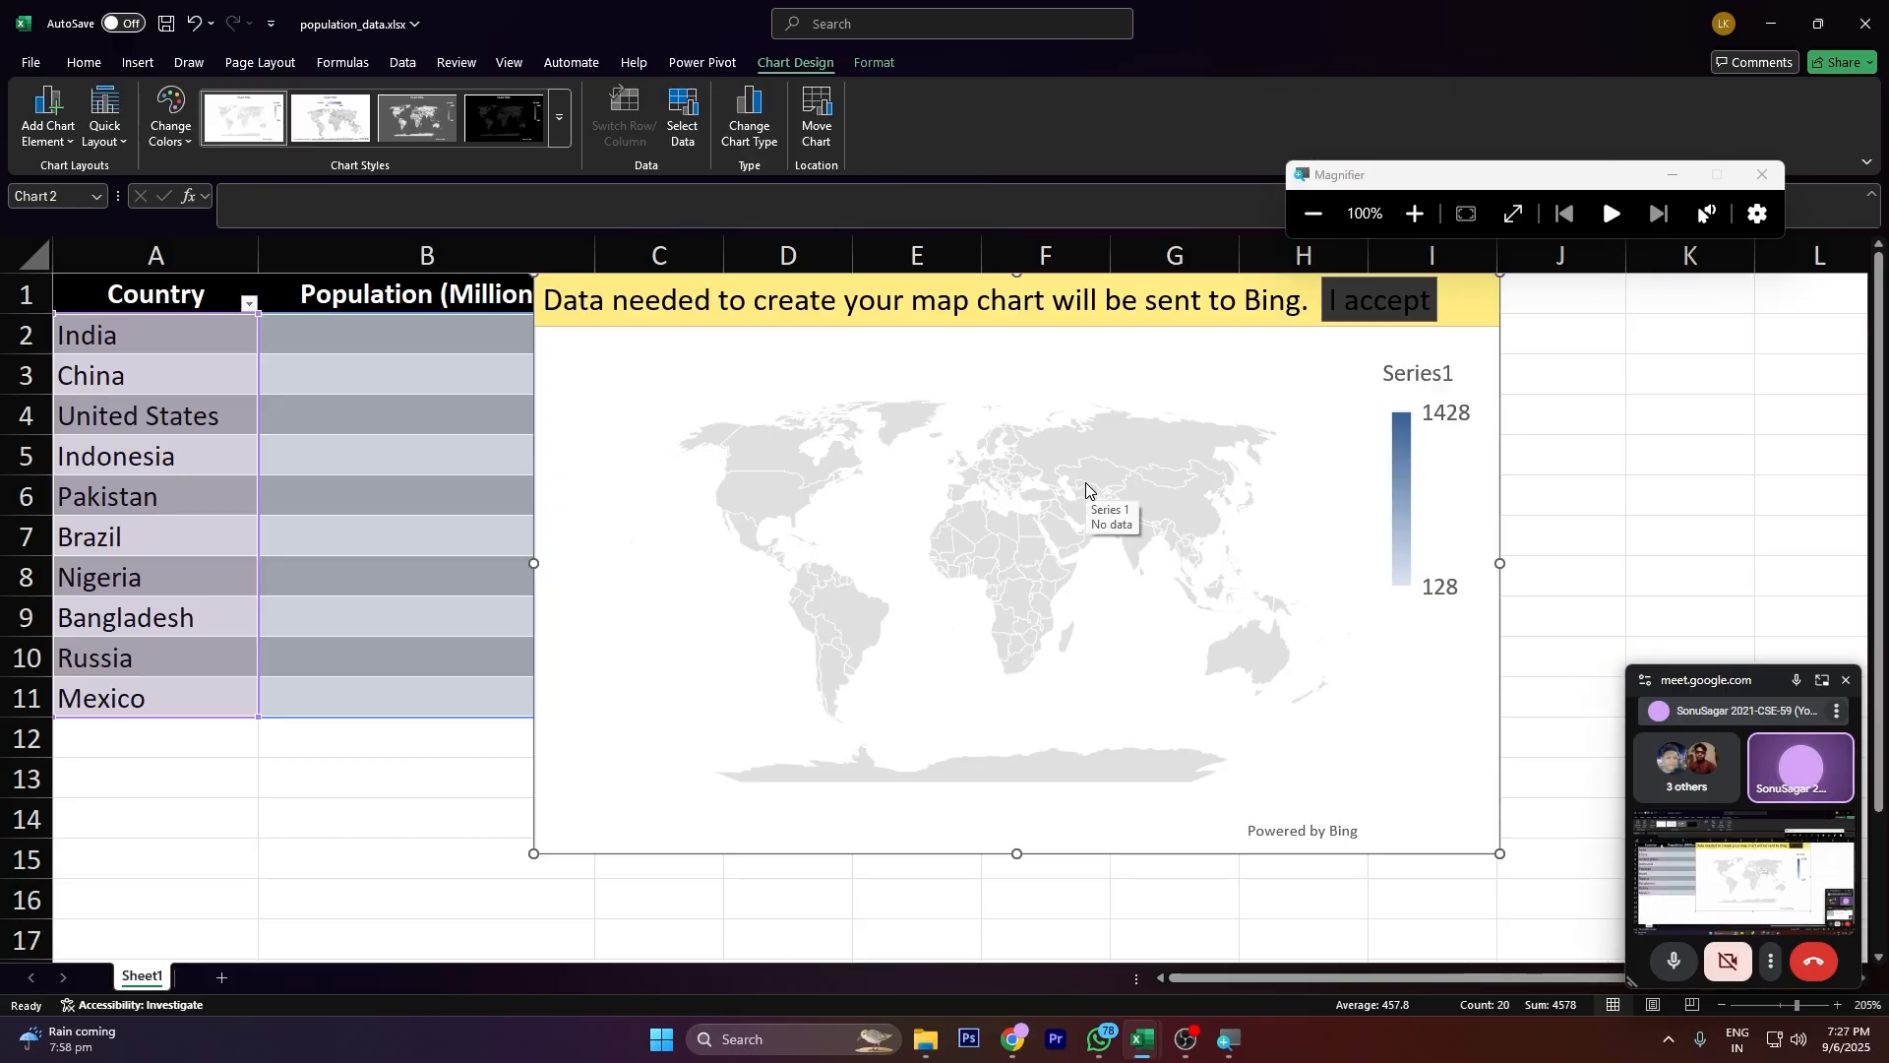
pyautogui.click(1380, 301)
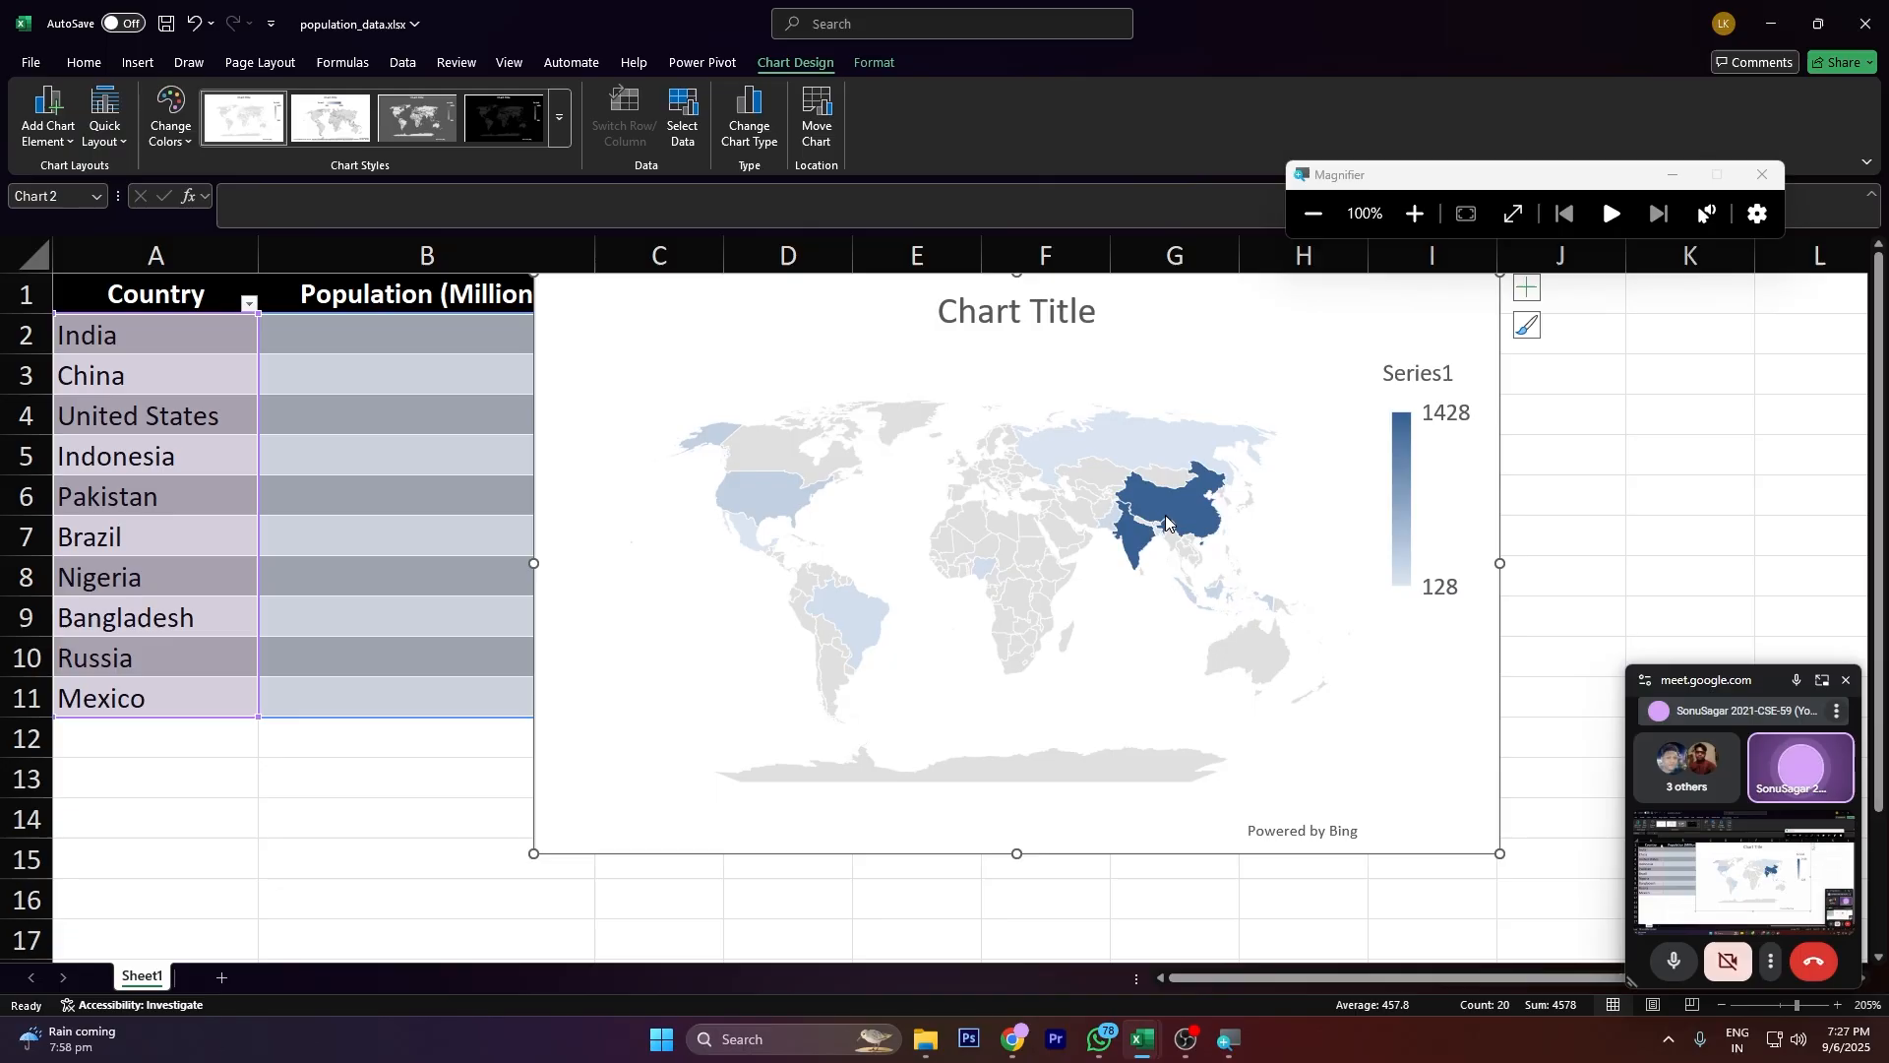
pyautogui.moveTo(1167, 523)
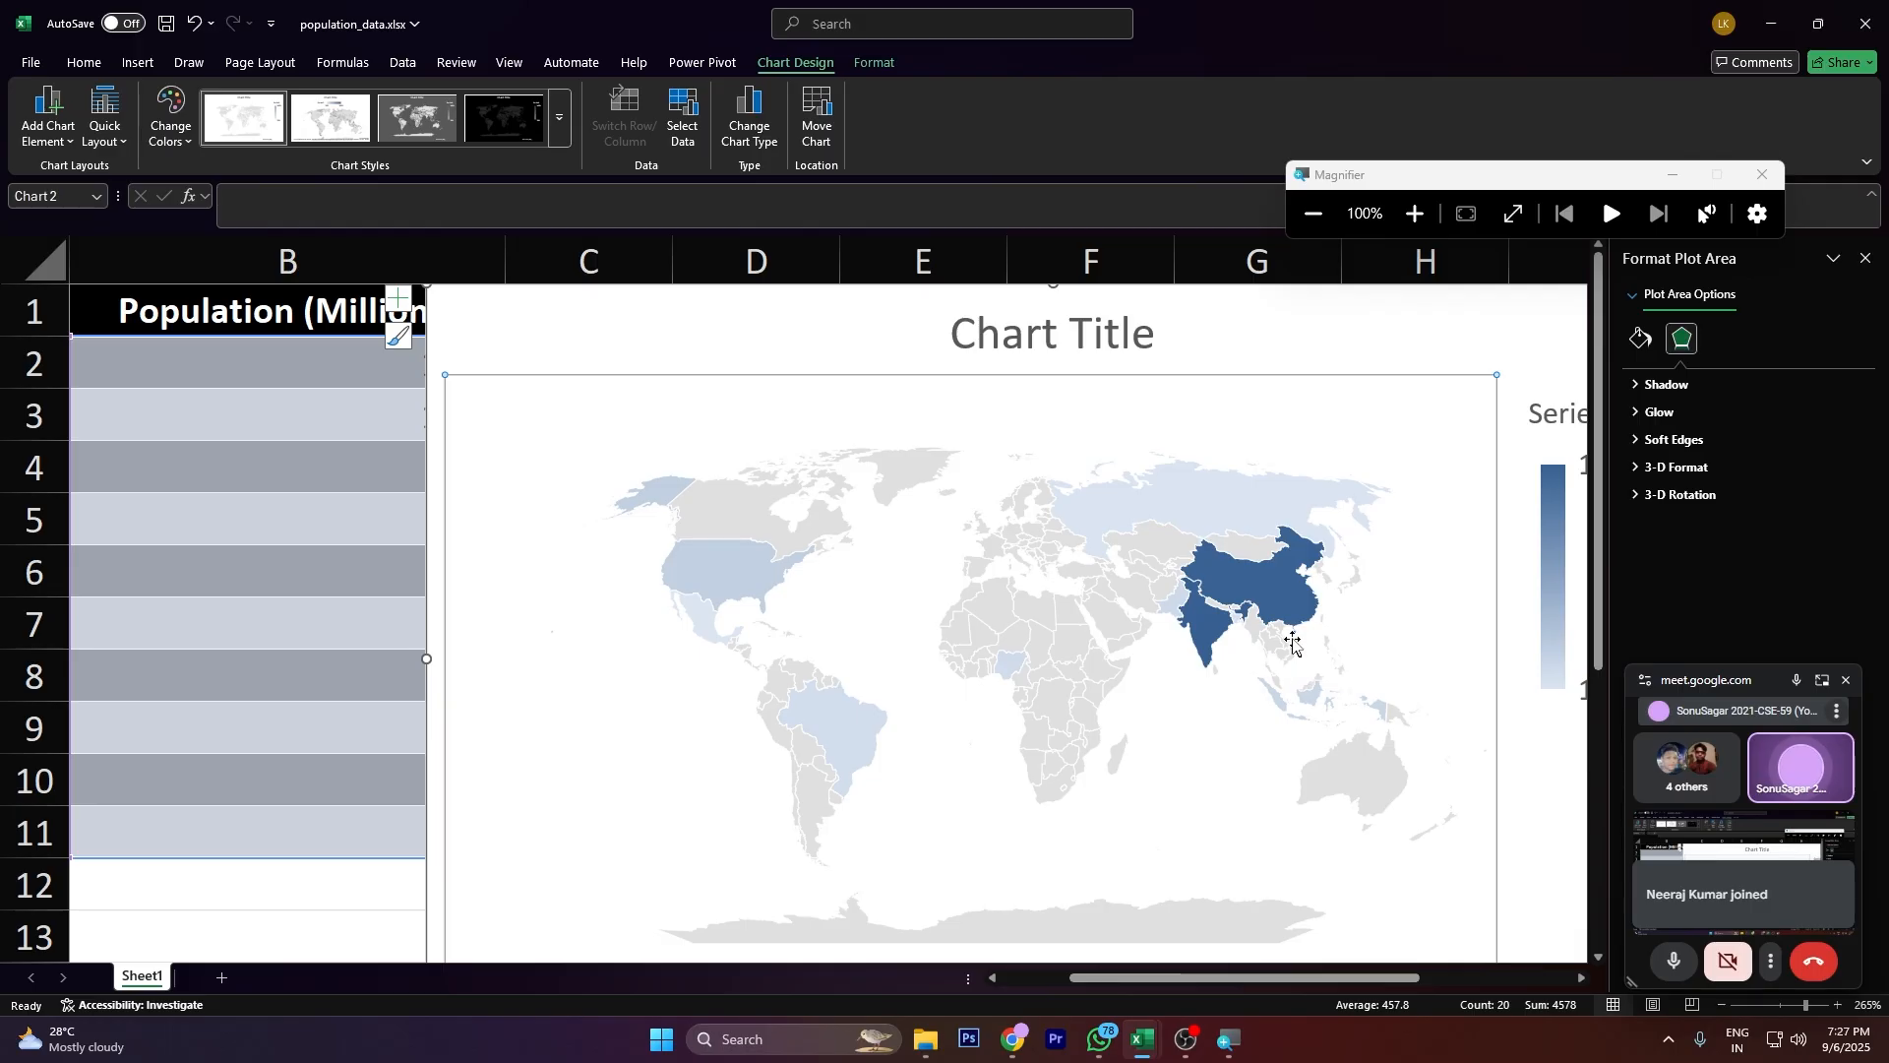
# Step: View the map chart types available for insertion
pyautogui.scroll(-3, 1295, 638)
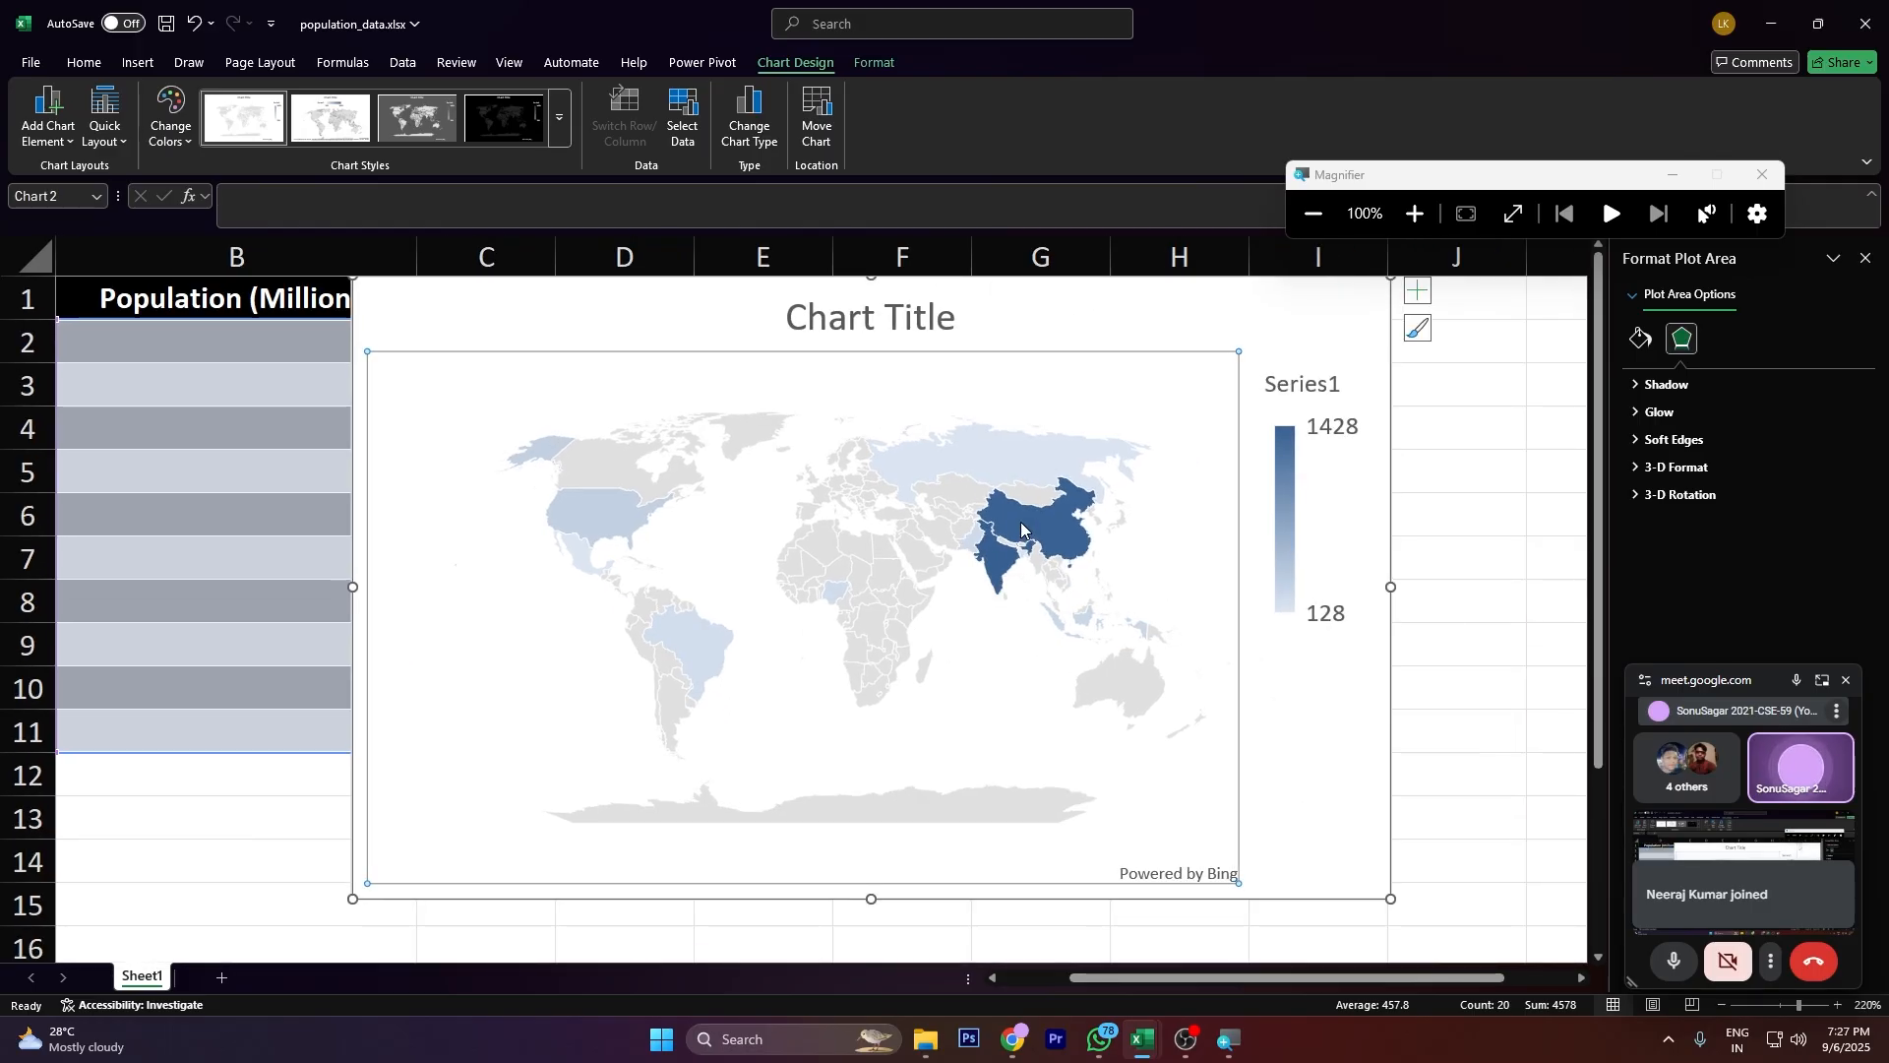
pyautogui.click(137, 63)
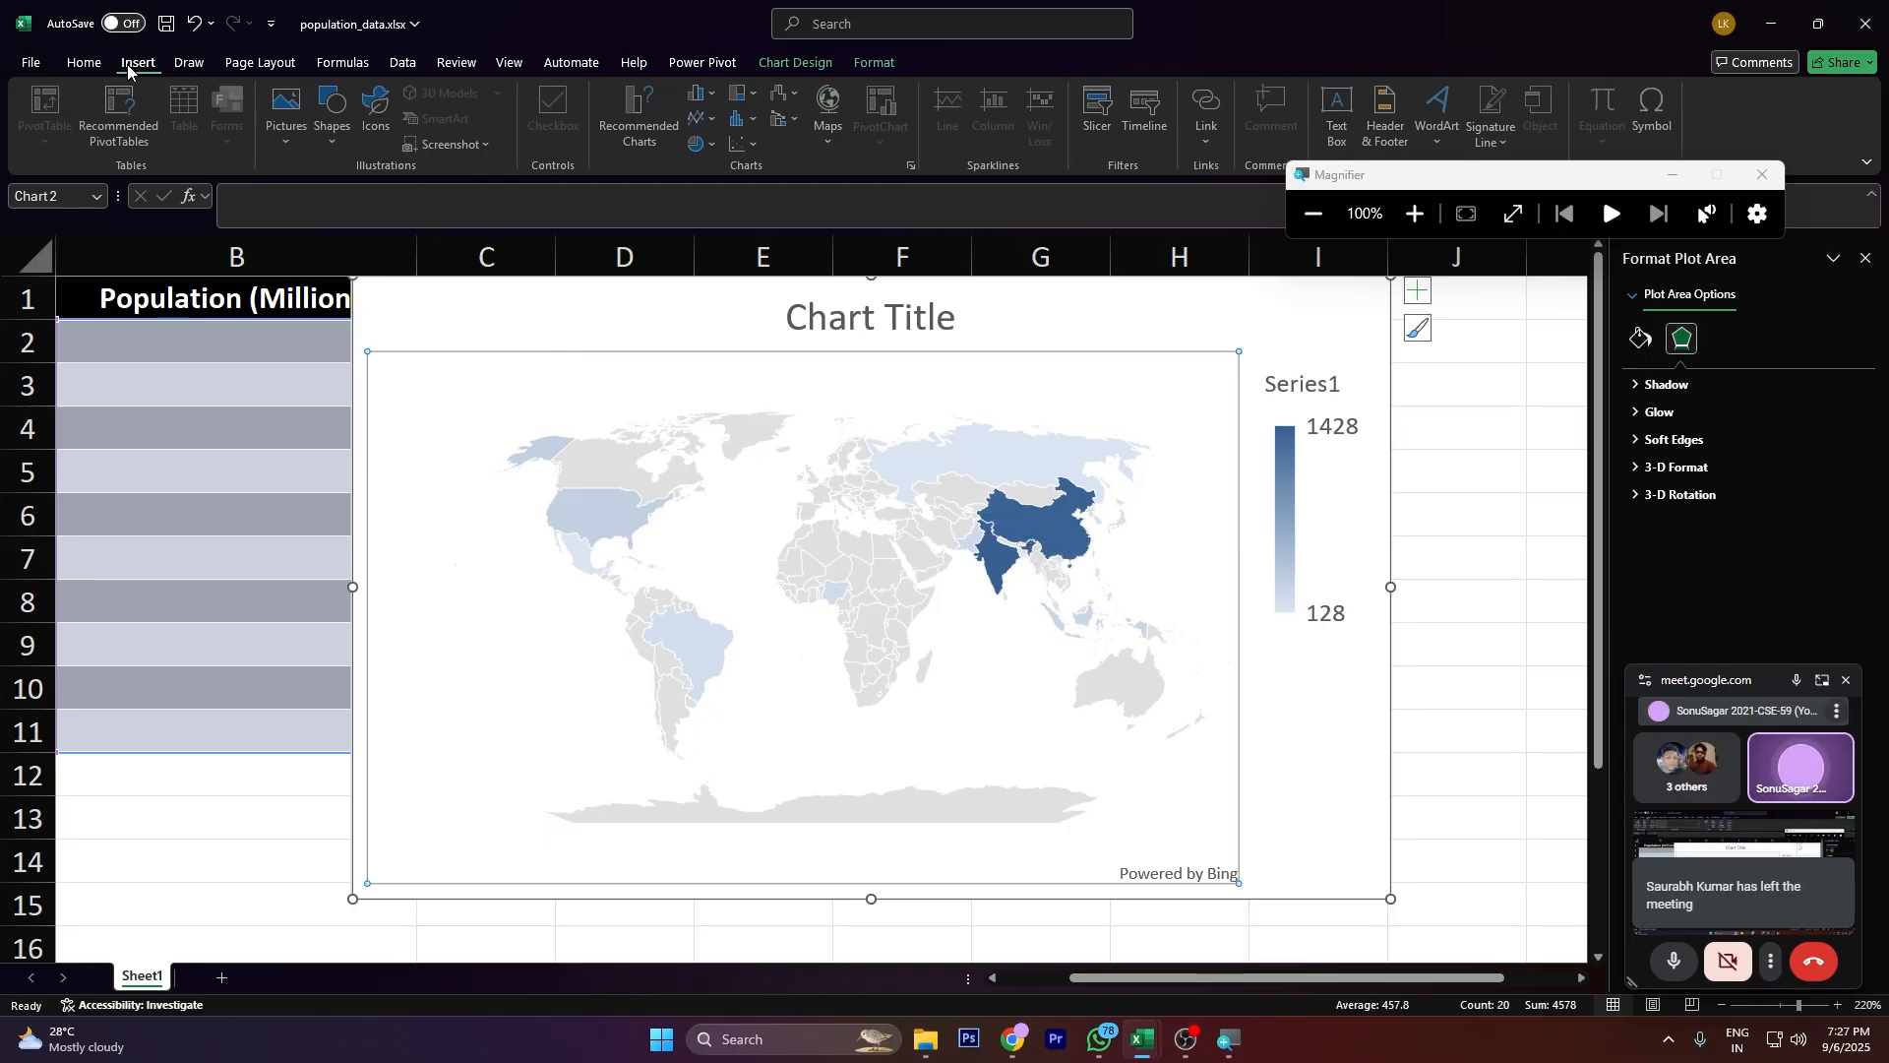
pyautogui.click(827, 148)
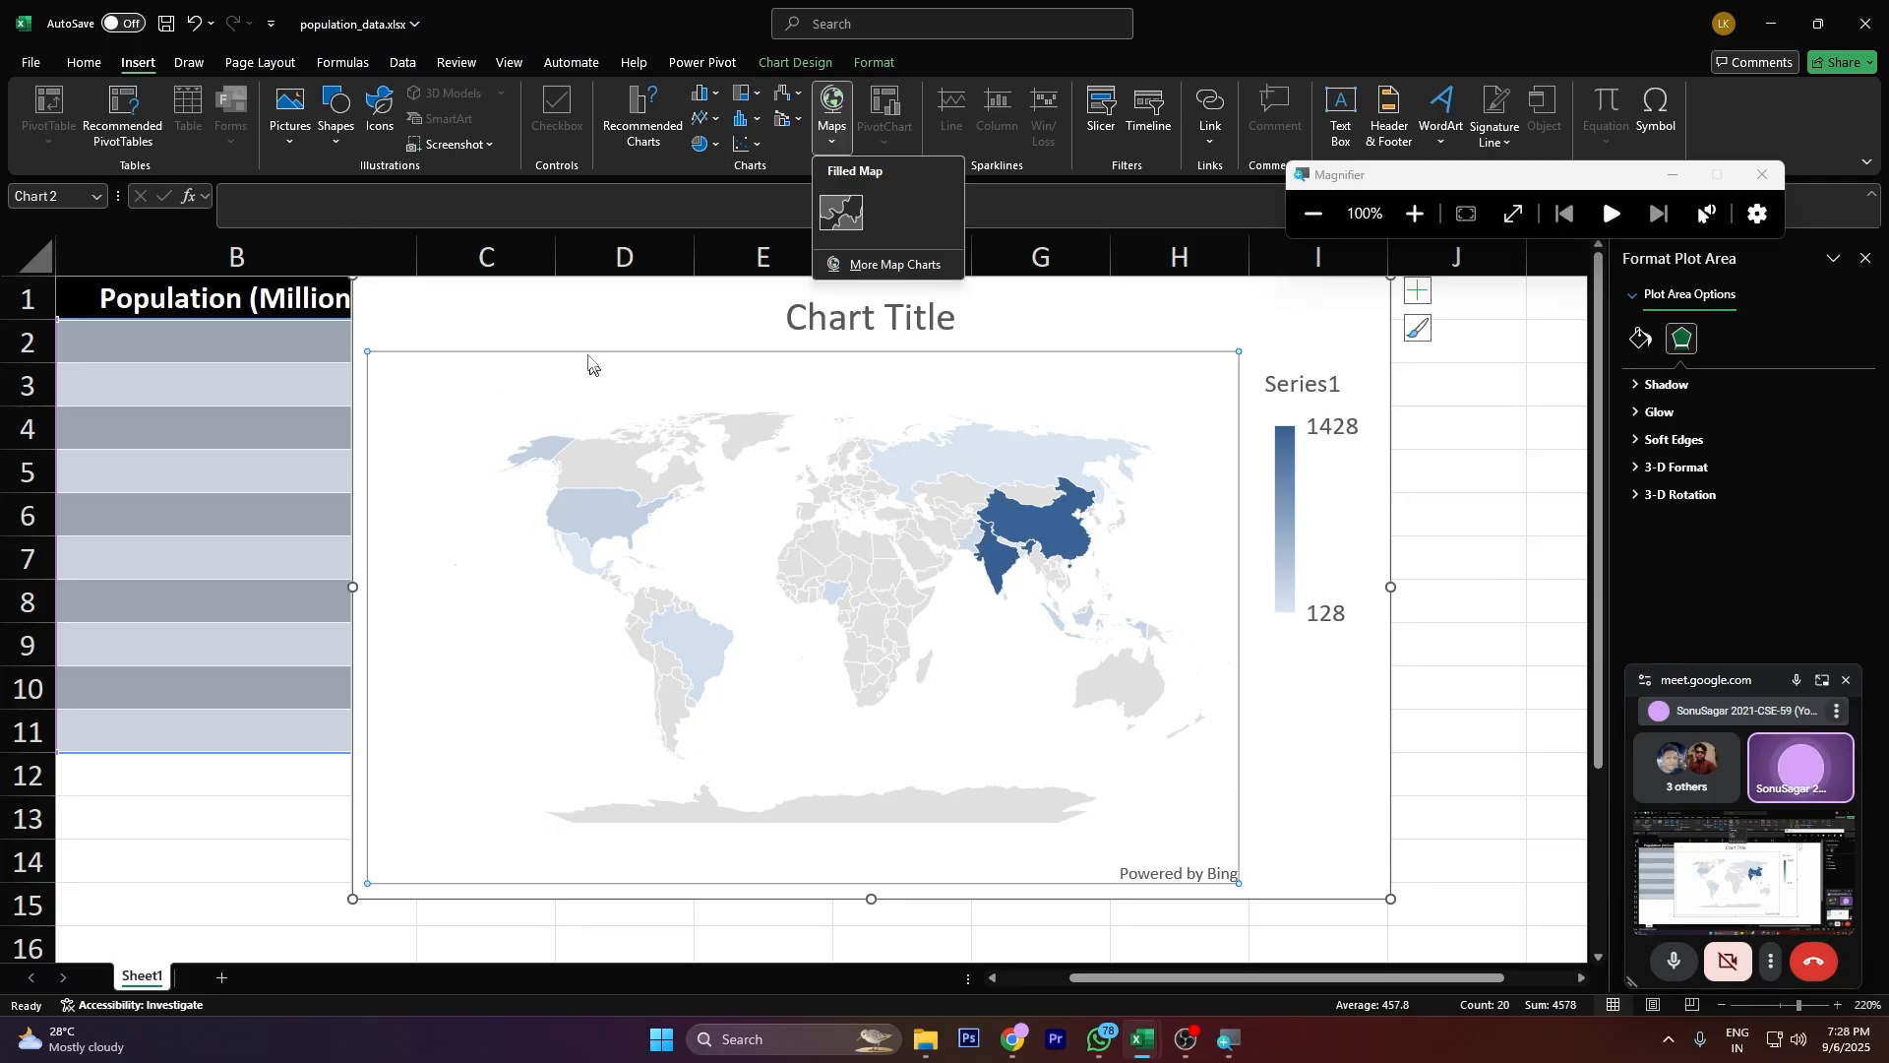
# Step: Move the map chart off the population table to the area around columns H to N
pyautogui.scroll(-5, 598, 329)
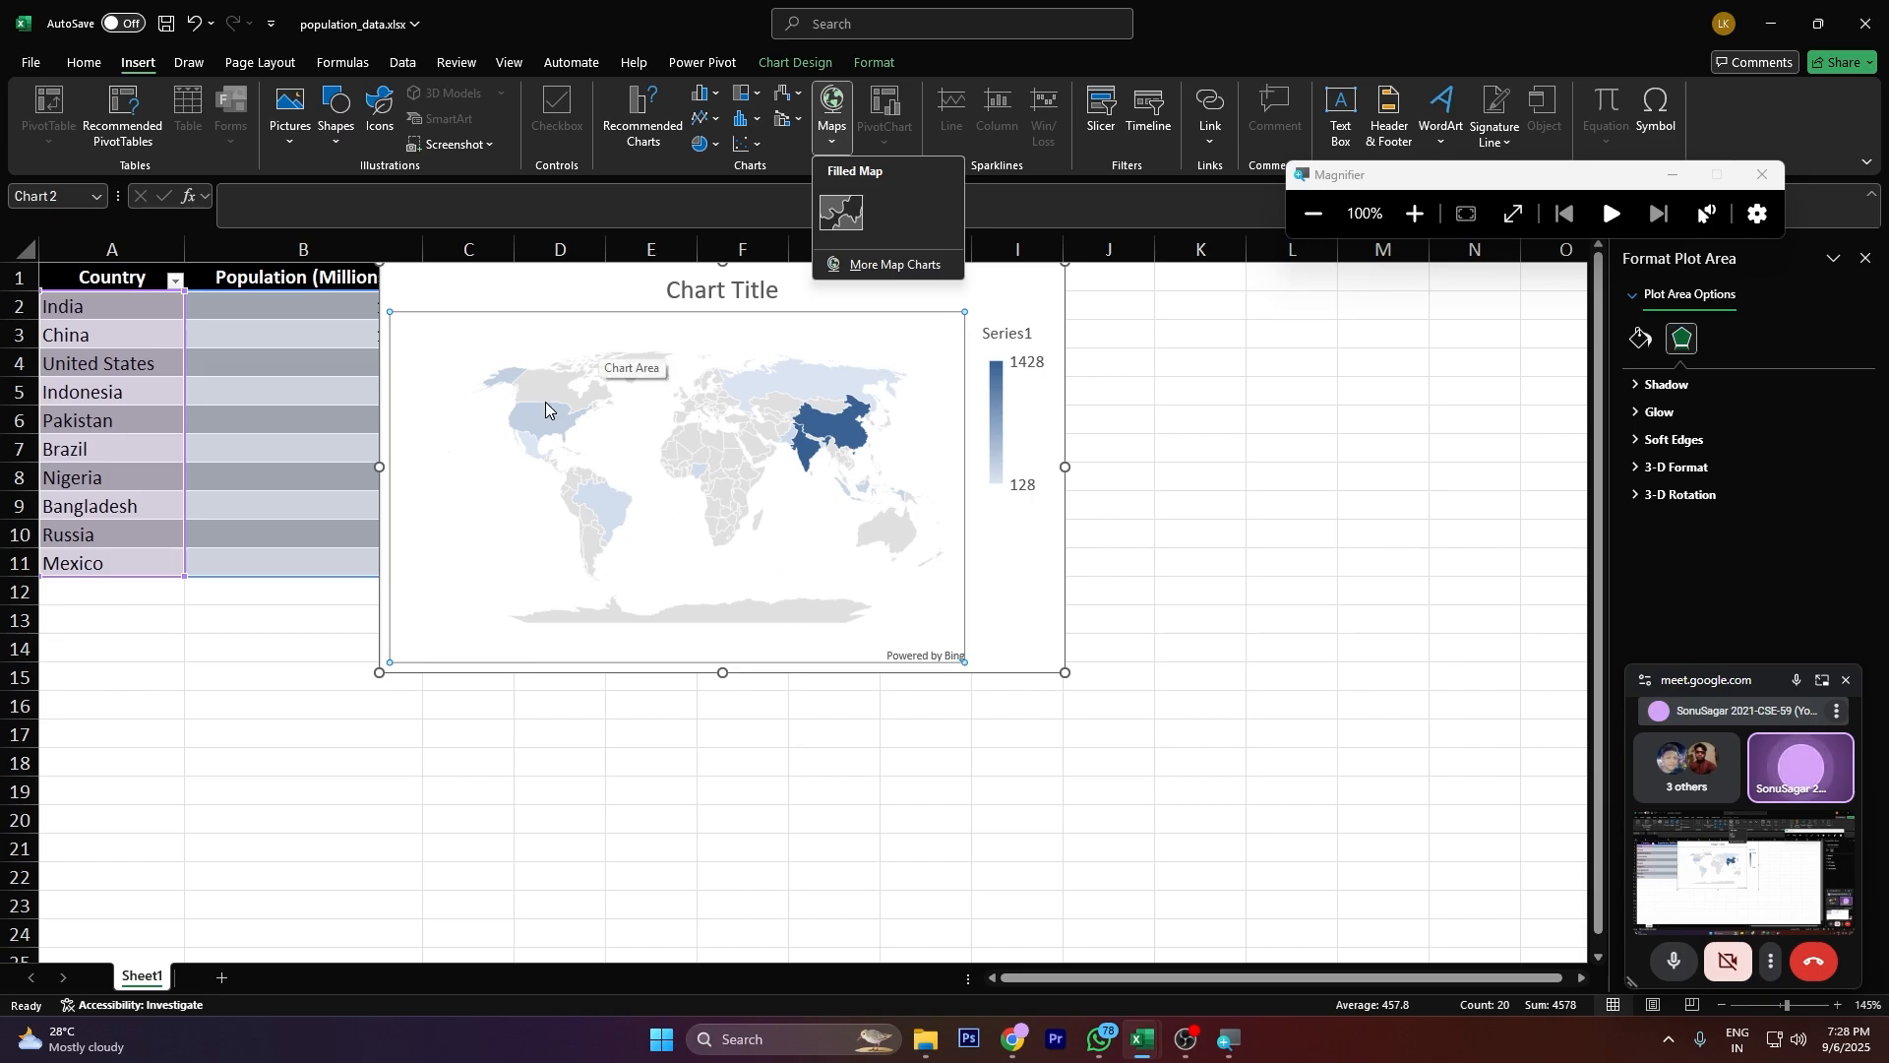
pyautogui.click(902, 763)
pyautogui.click(902, 762)
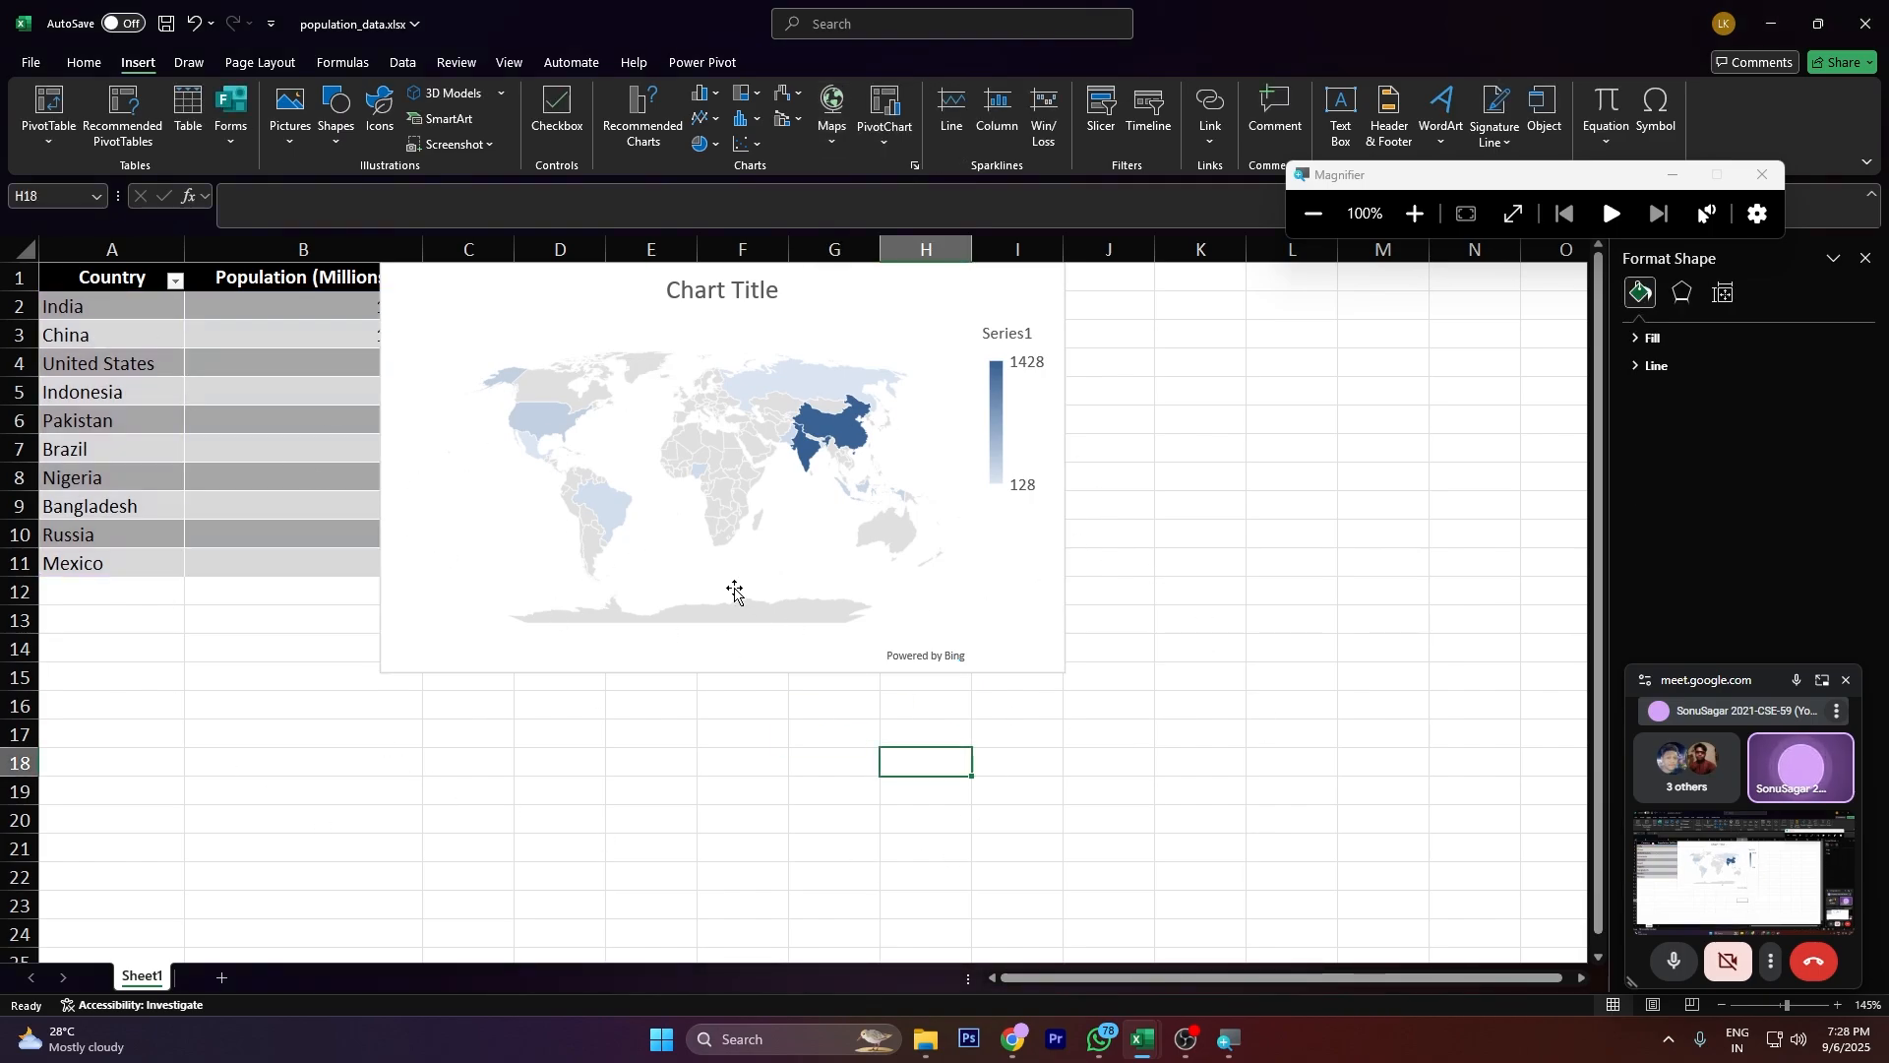
pyautogui.moveTo(824, 297); pyautogui.dragTo(944, 421)
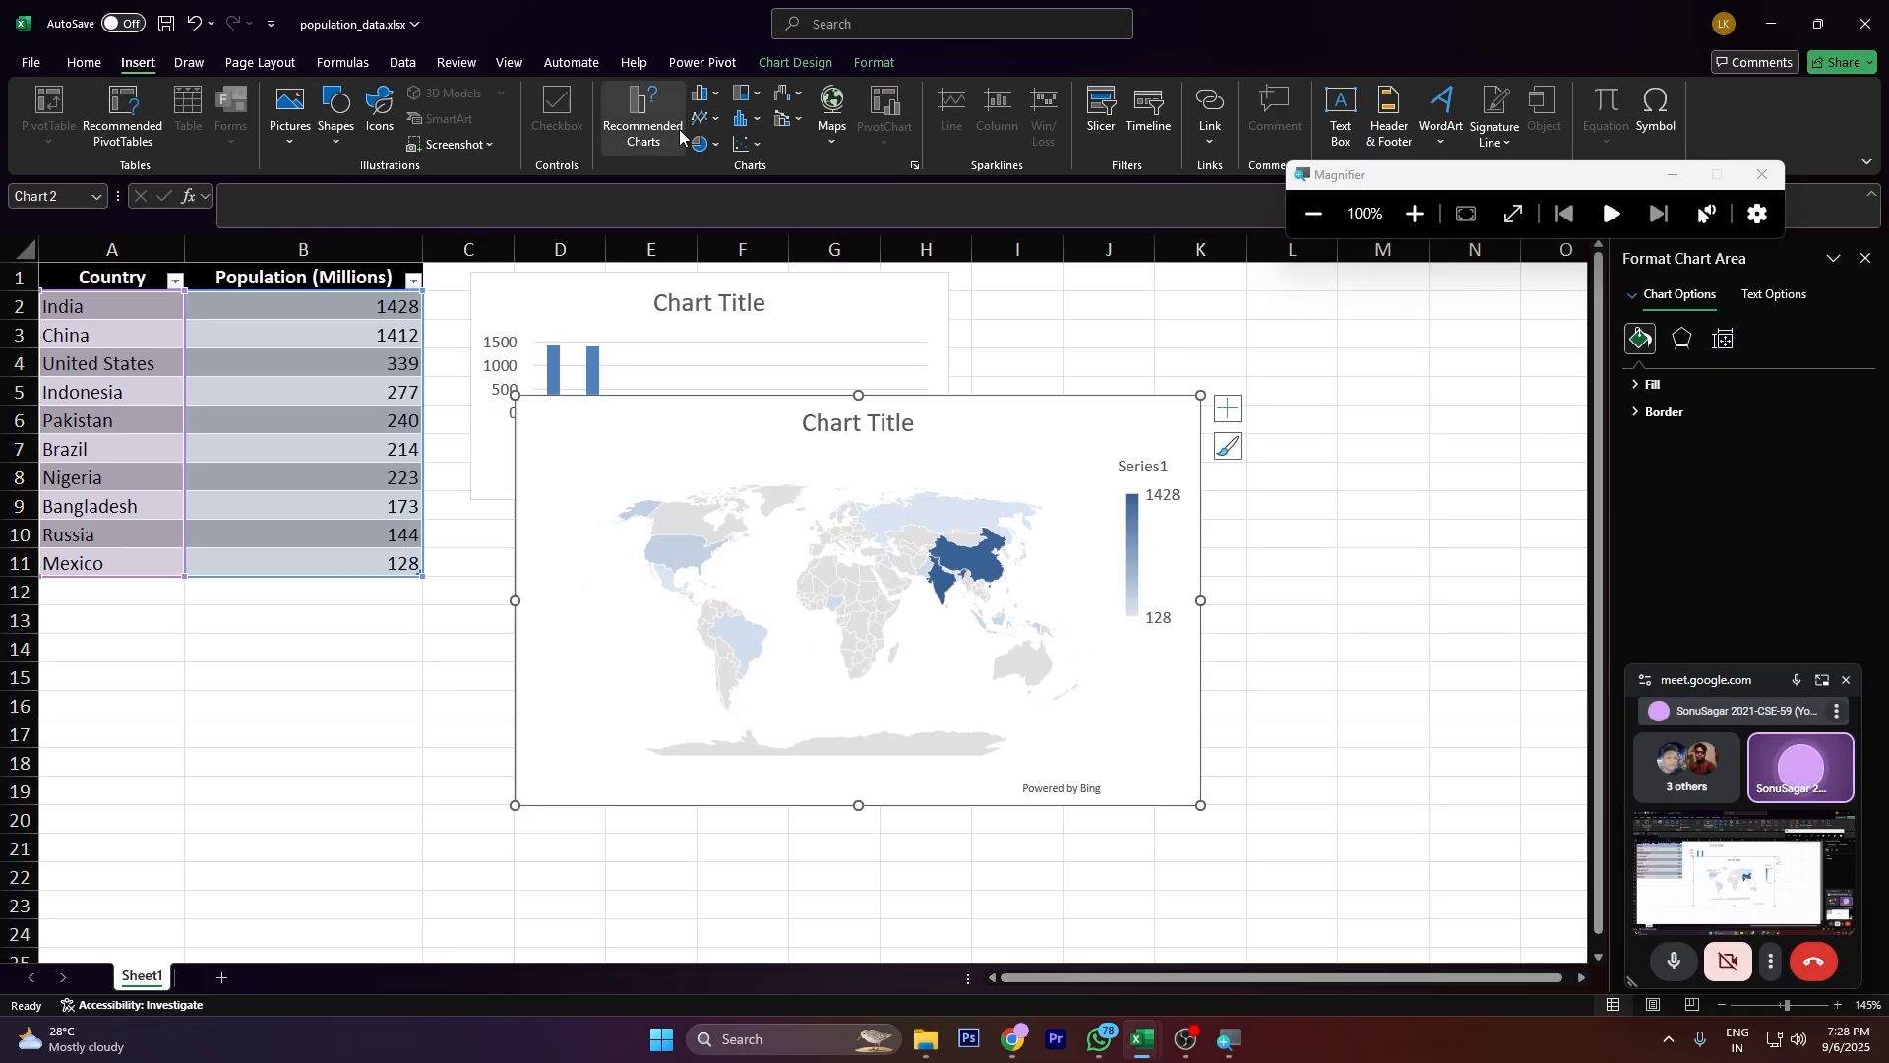
pyautogui.moveTo(961, 421); pyautogui.dragTo(1328, 360)
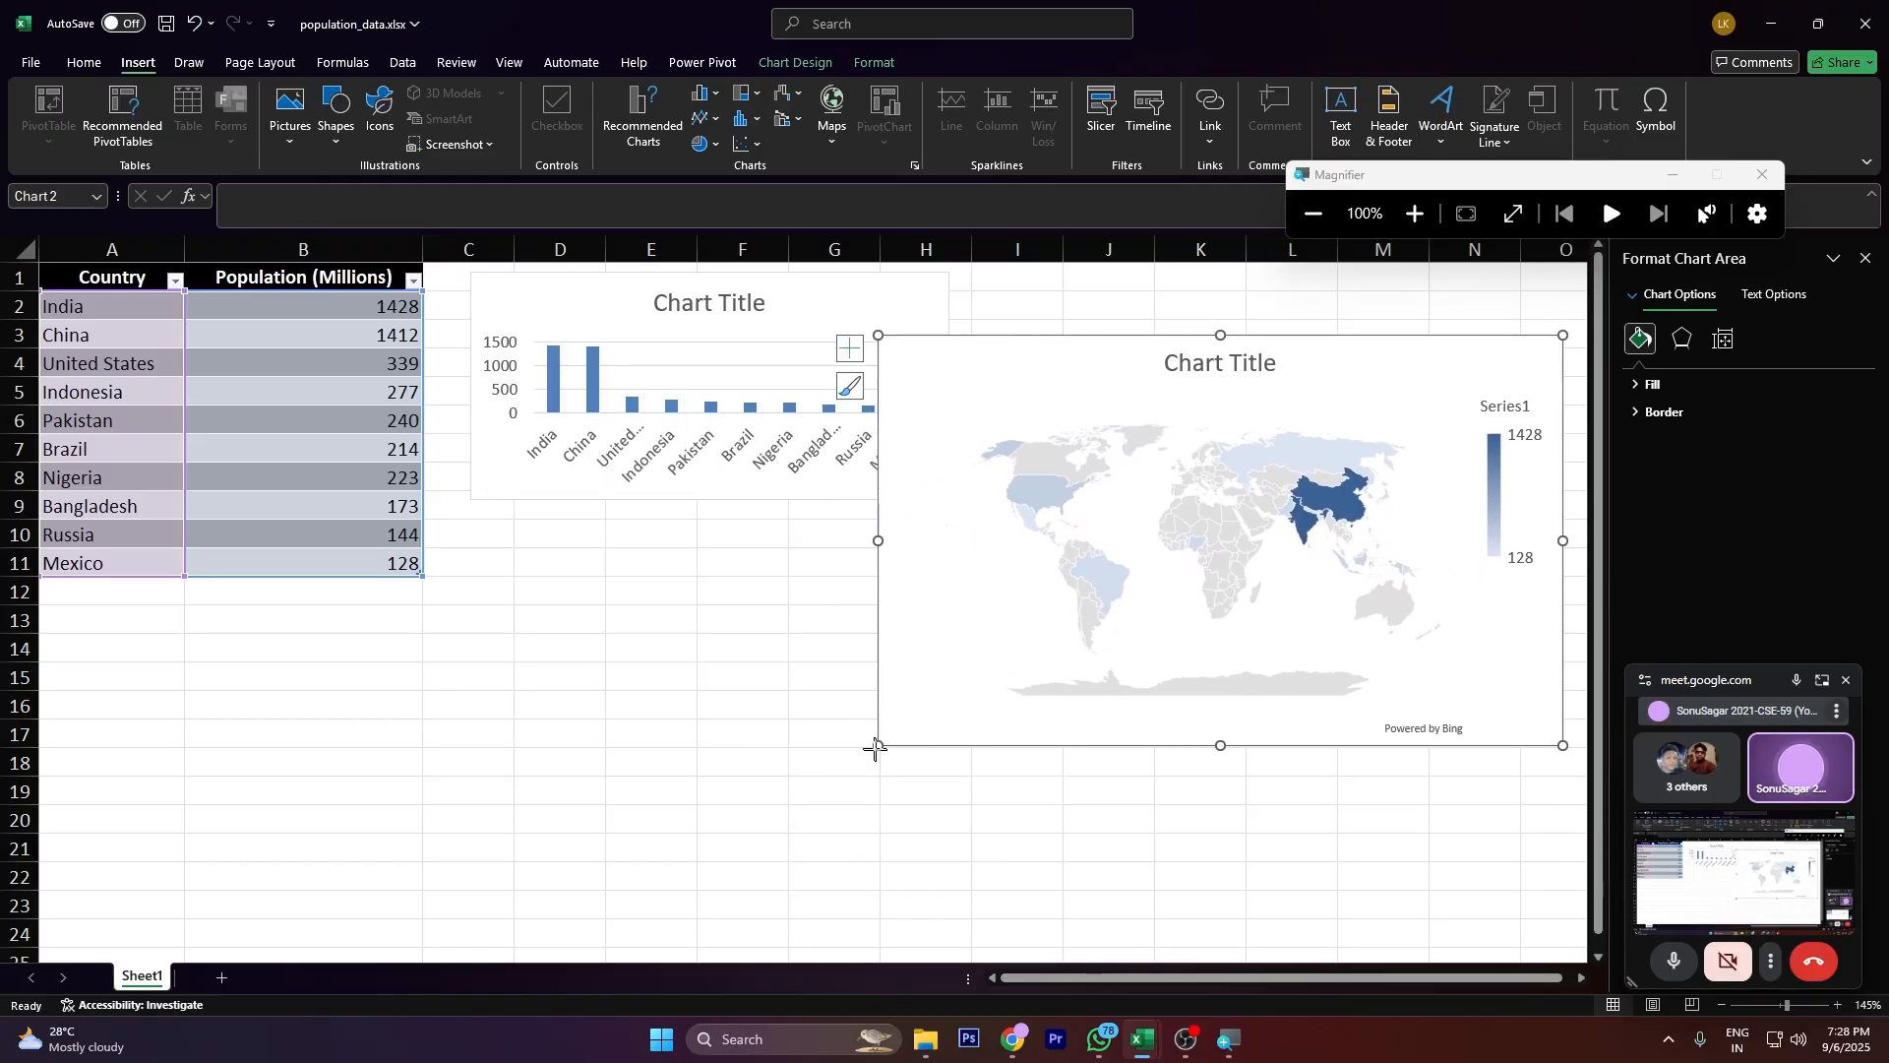
# Step: Shrink the filled map chart, place it beside the column chart level with its upper edge, and close the chart formatting options
pyautogui.moveTo(876, 747); pyautogui.dragTo(993, 643)
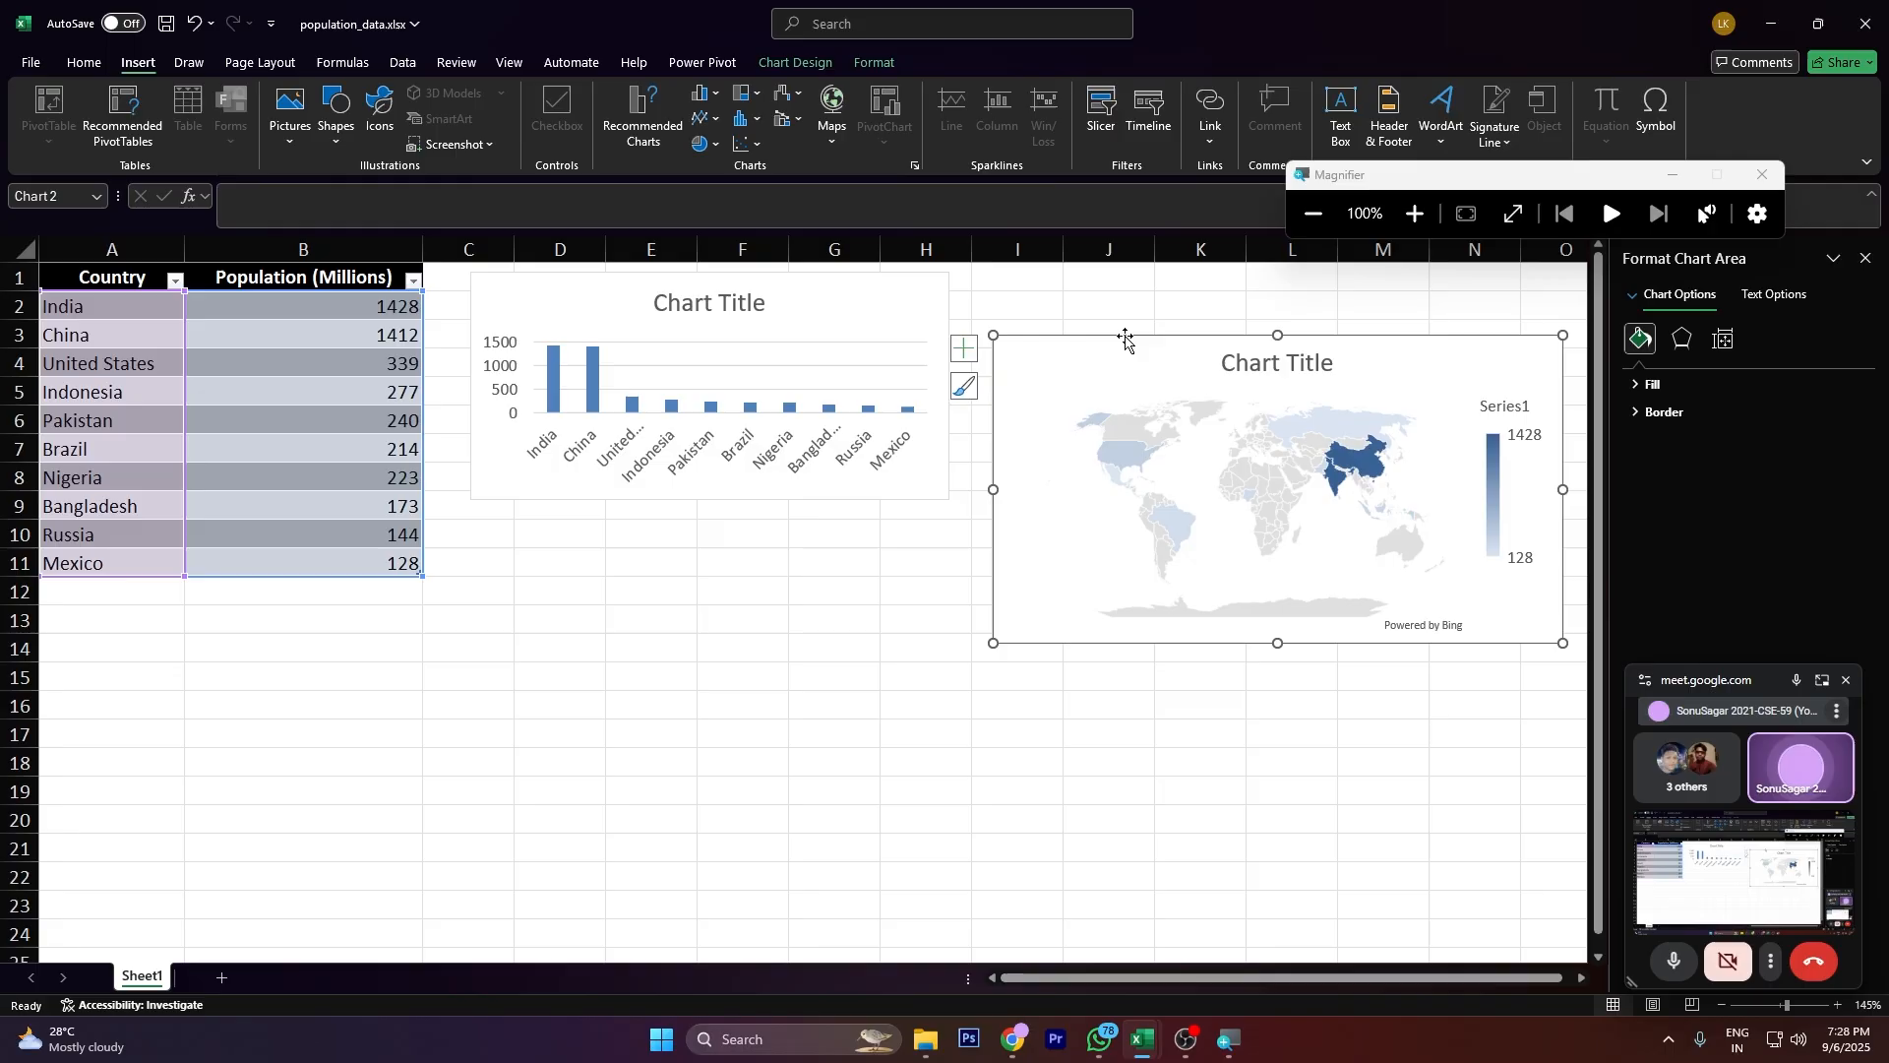
pyautogui.moveTo(1127, 339); pyautogui.dragTo(1115, 277)
pyautogui.click(936, 464)
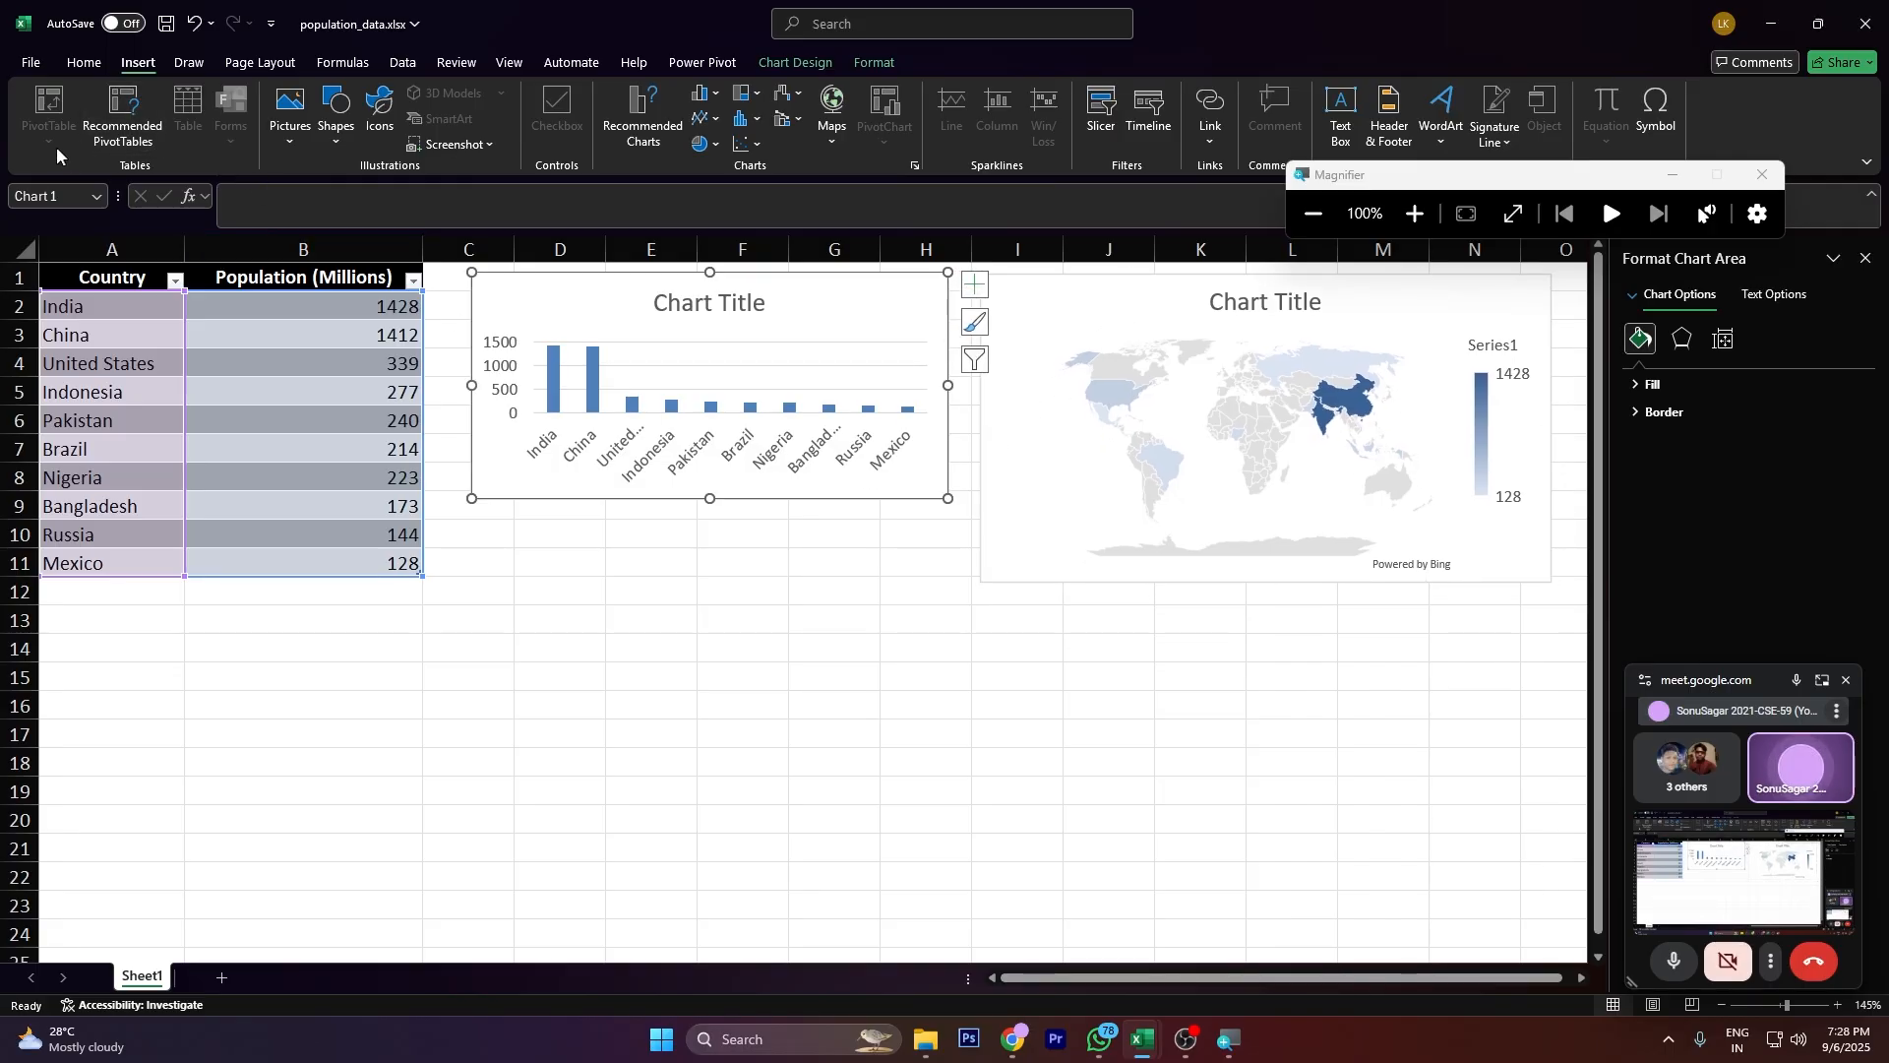
pyautogui.click(1867, 258)
# Step: Add the Country and Population (Millions) fields to the PivotChart on Sheet2, and take the Country field out again
pyautogui.click(1415, 214)
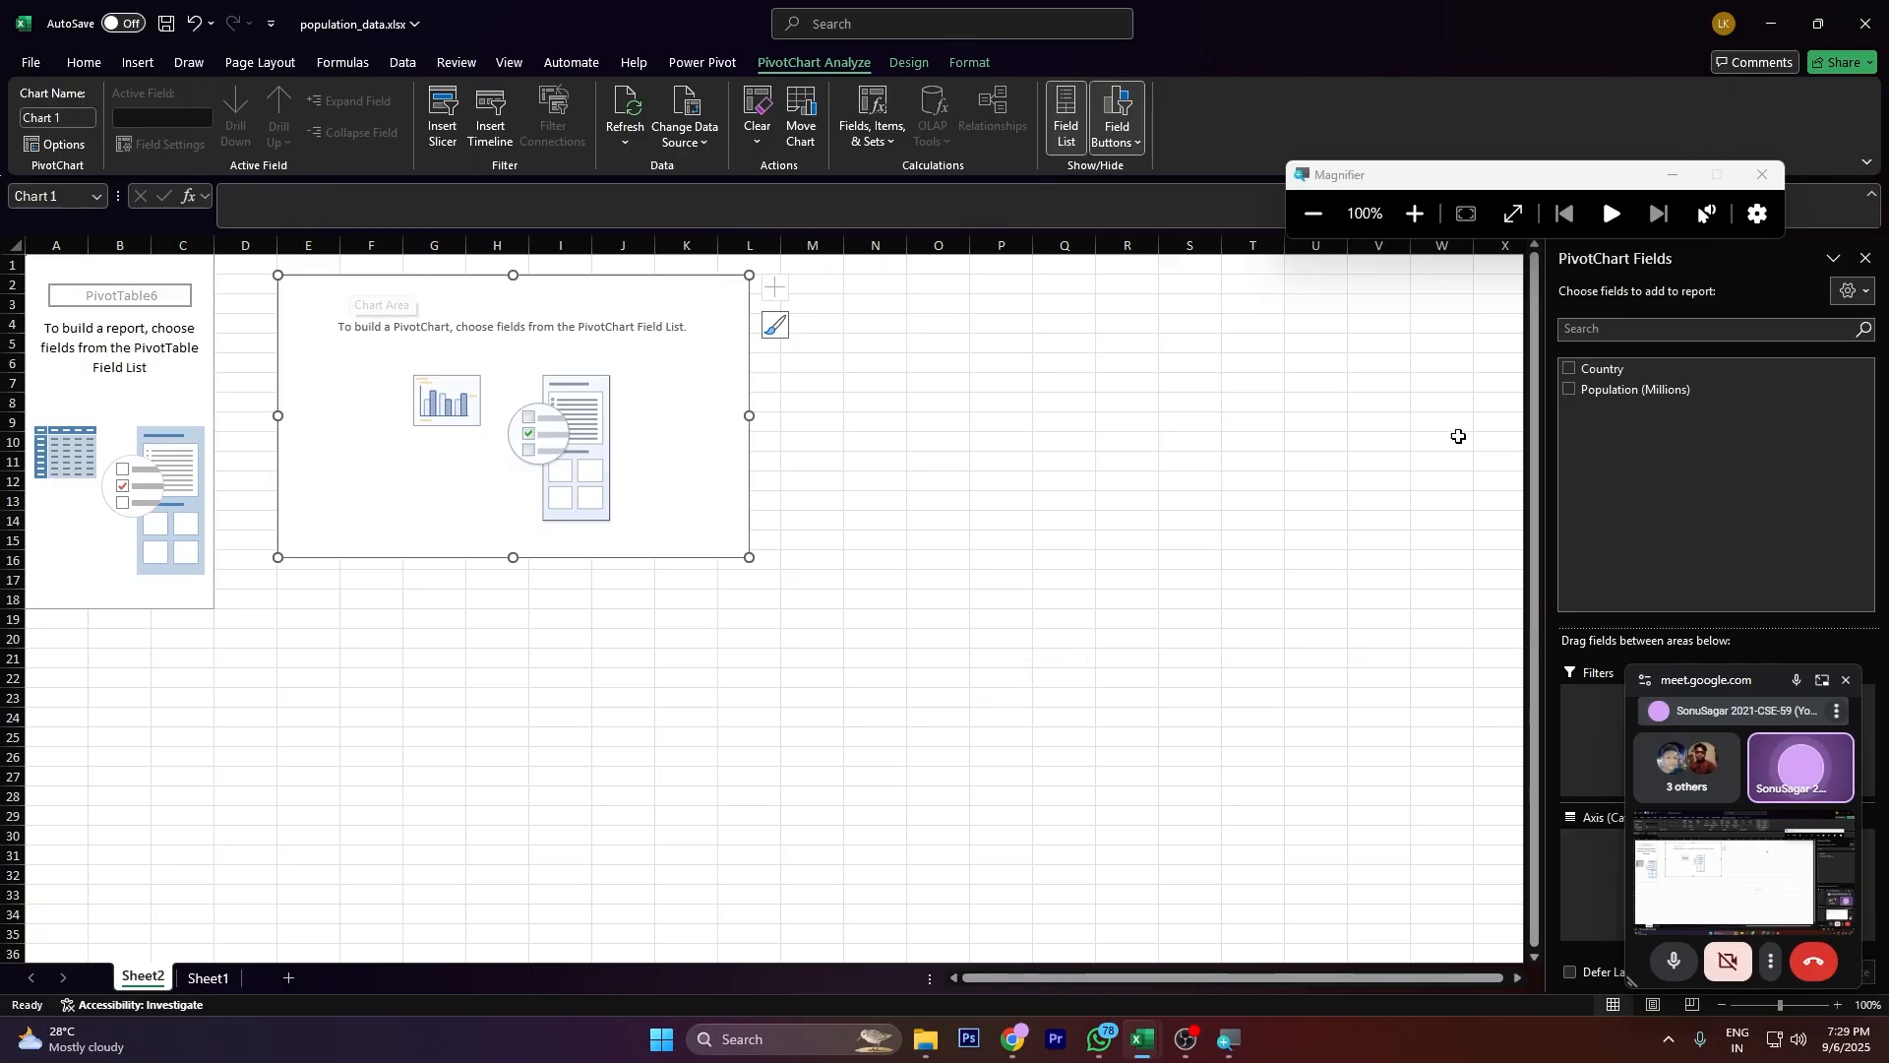
pyautogui.click(1571, 369)
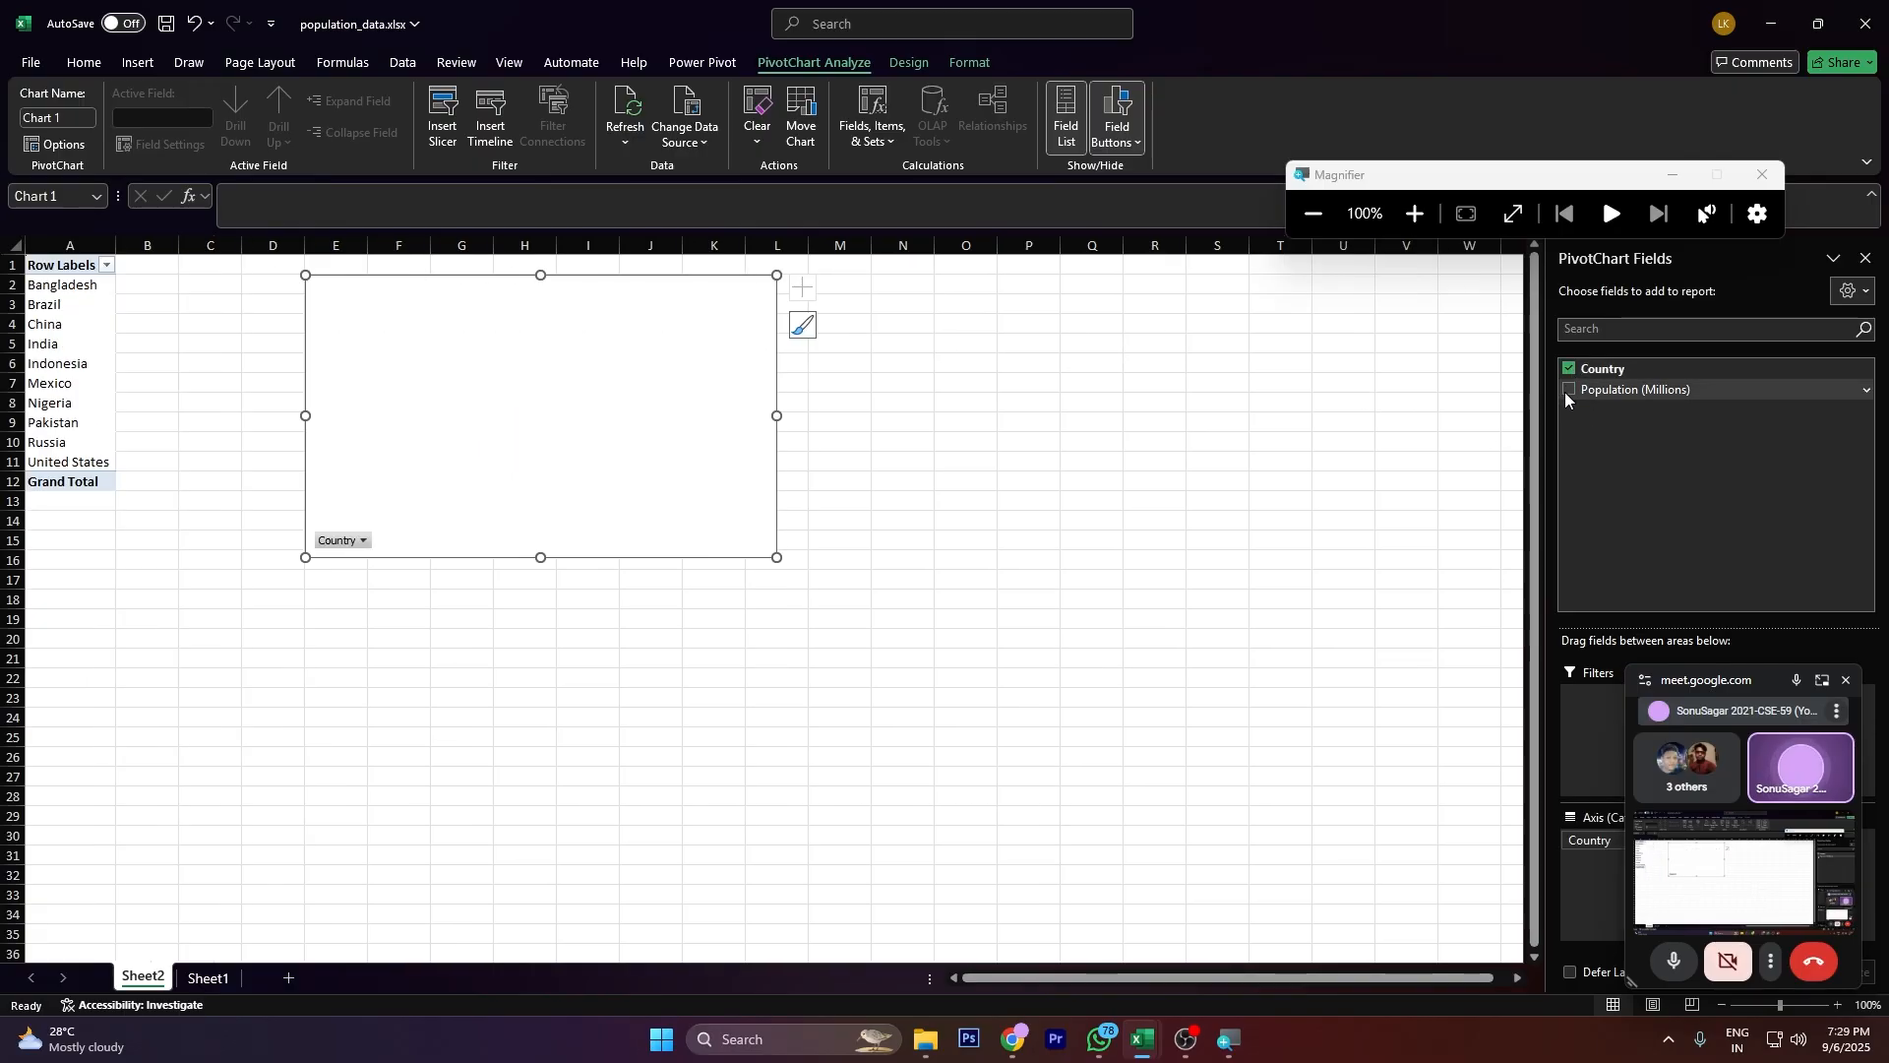
pyautogui.keyDown('ctrl'); pyautogui.scroll(3, 170, 387); pyautogui.keyUp('ctrl')
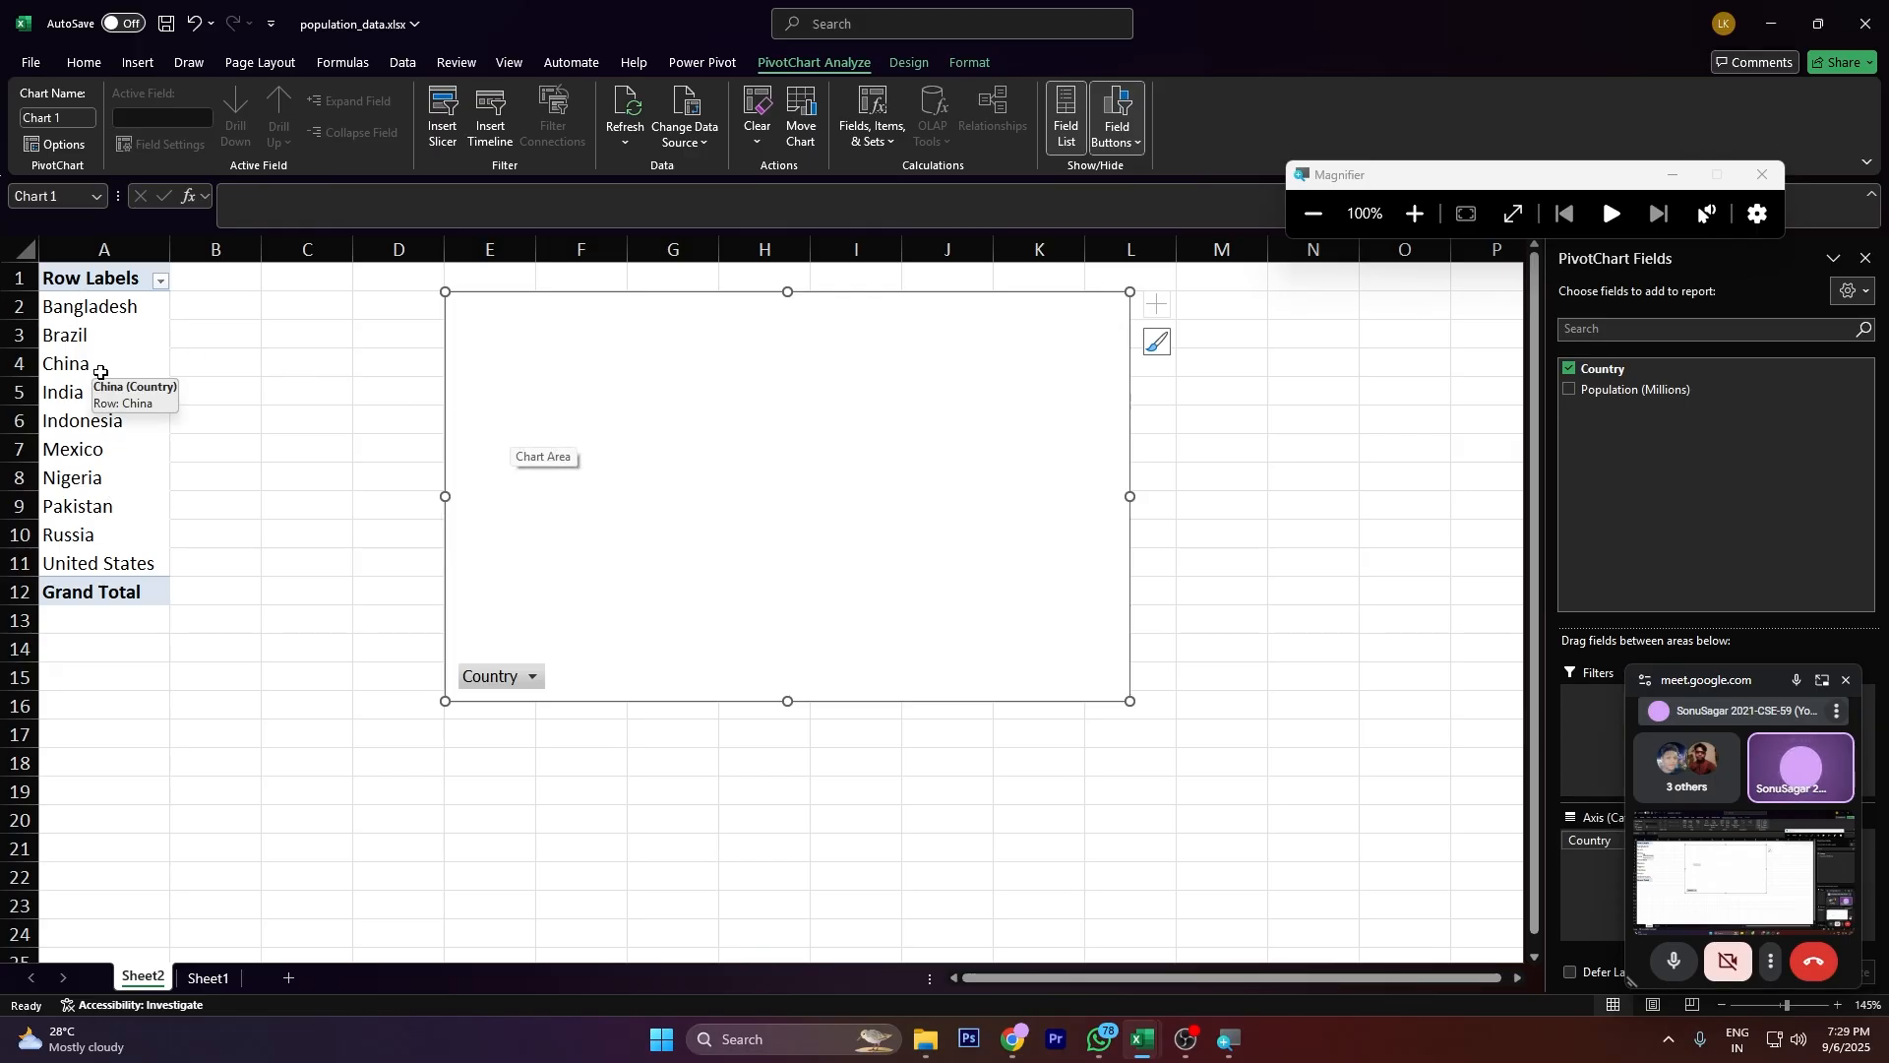
pyautogui.click(1568, 390)
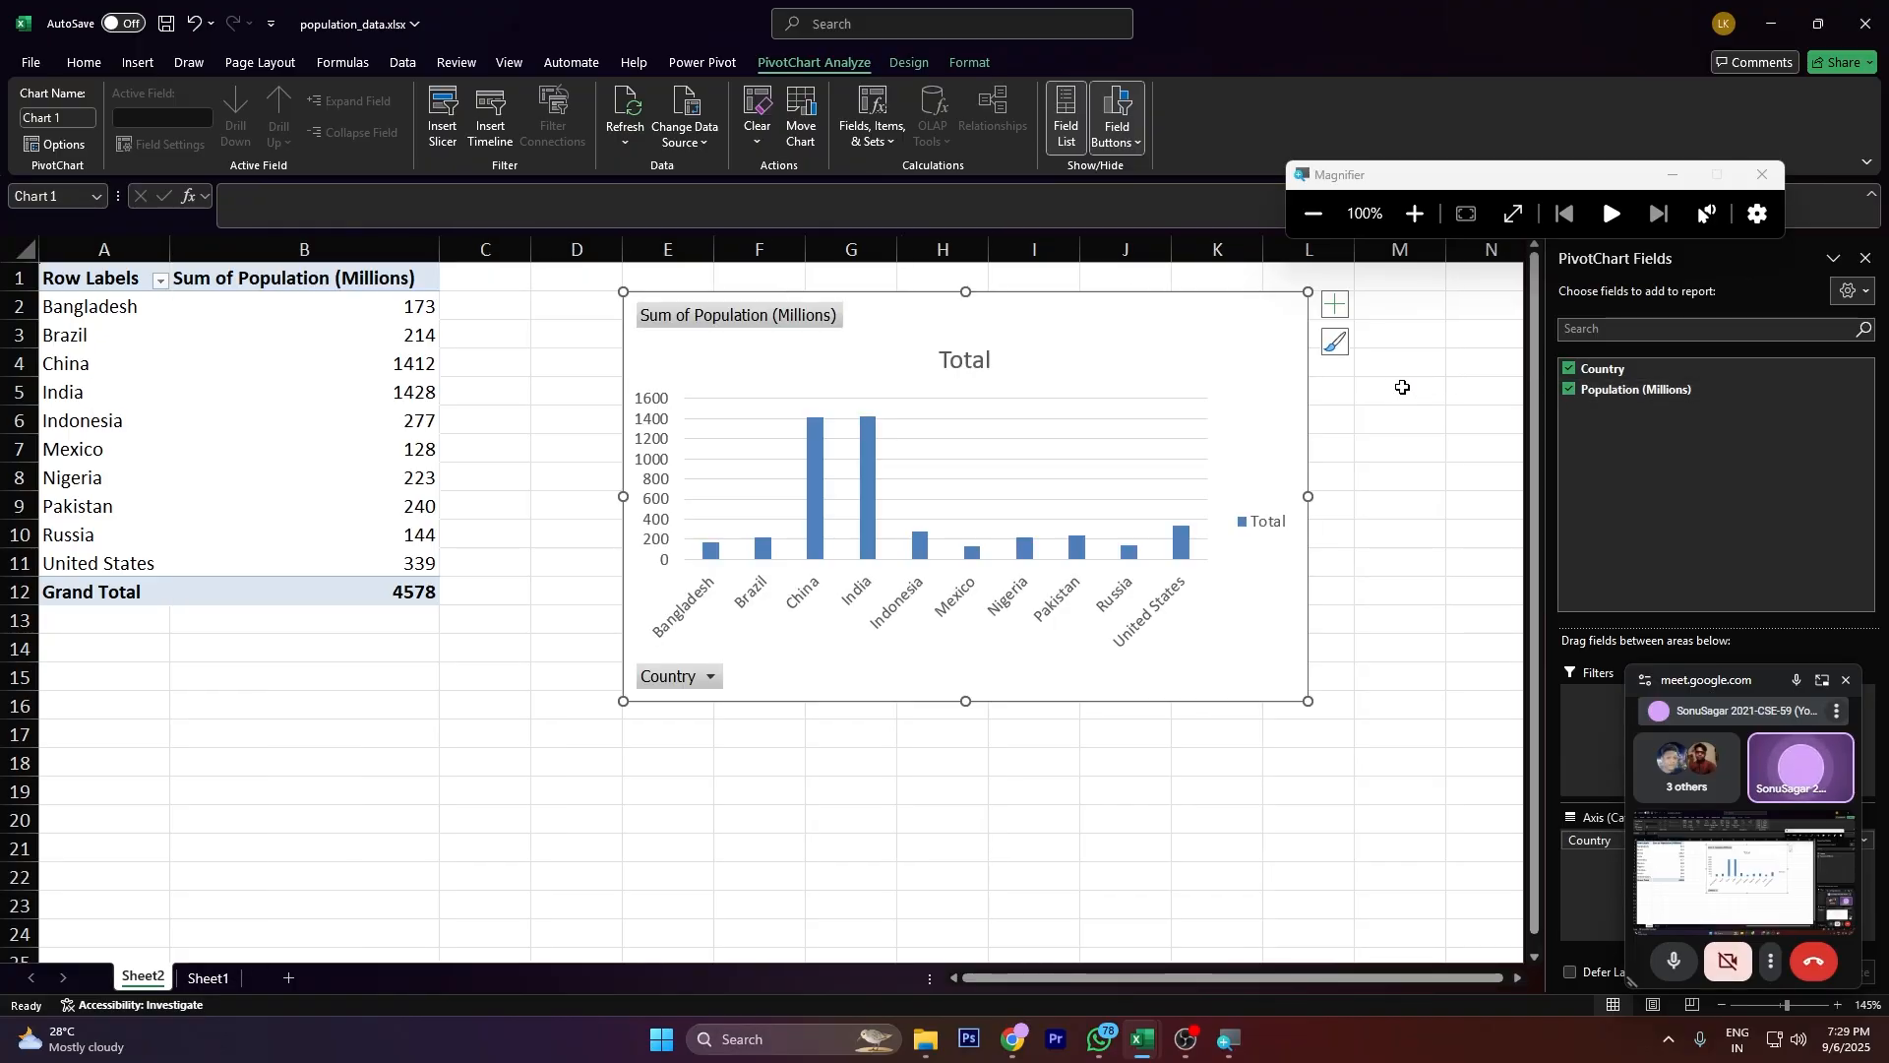
pyautogui.click(1569, 370)
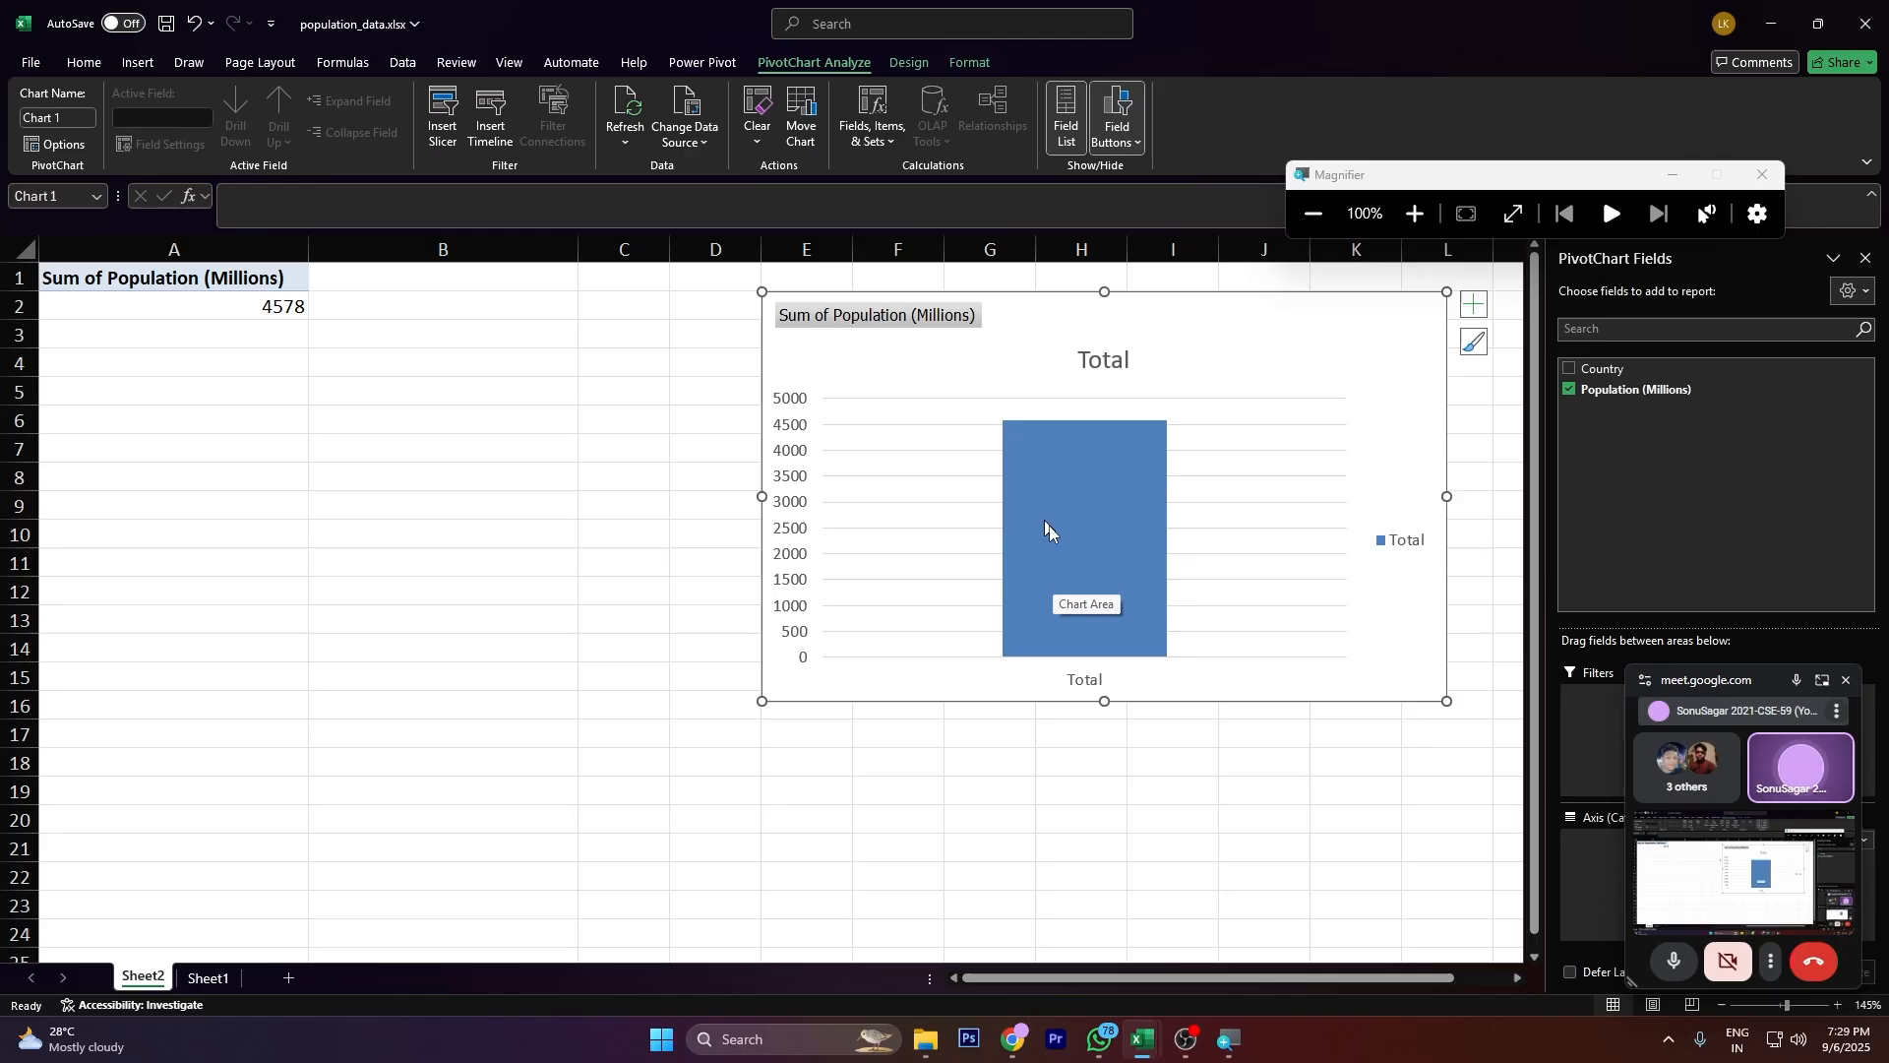
pyautogui.moveTo(1072, 548)
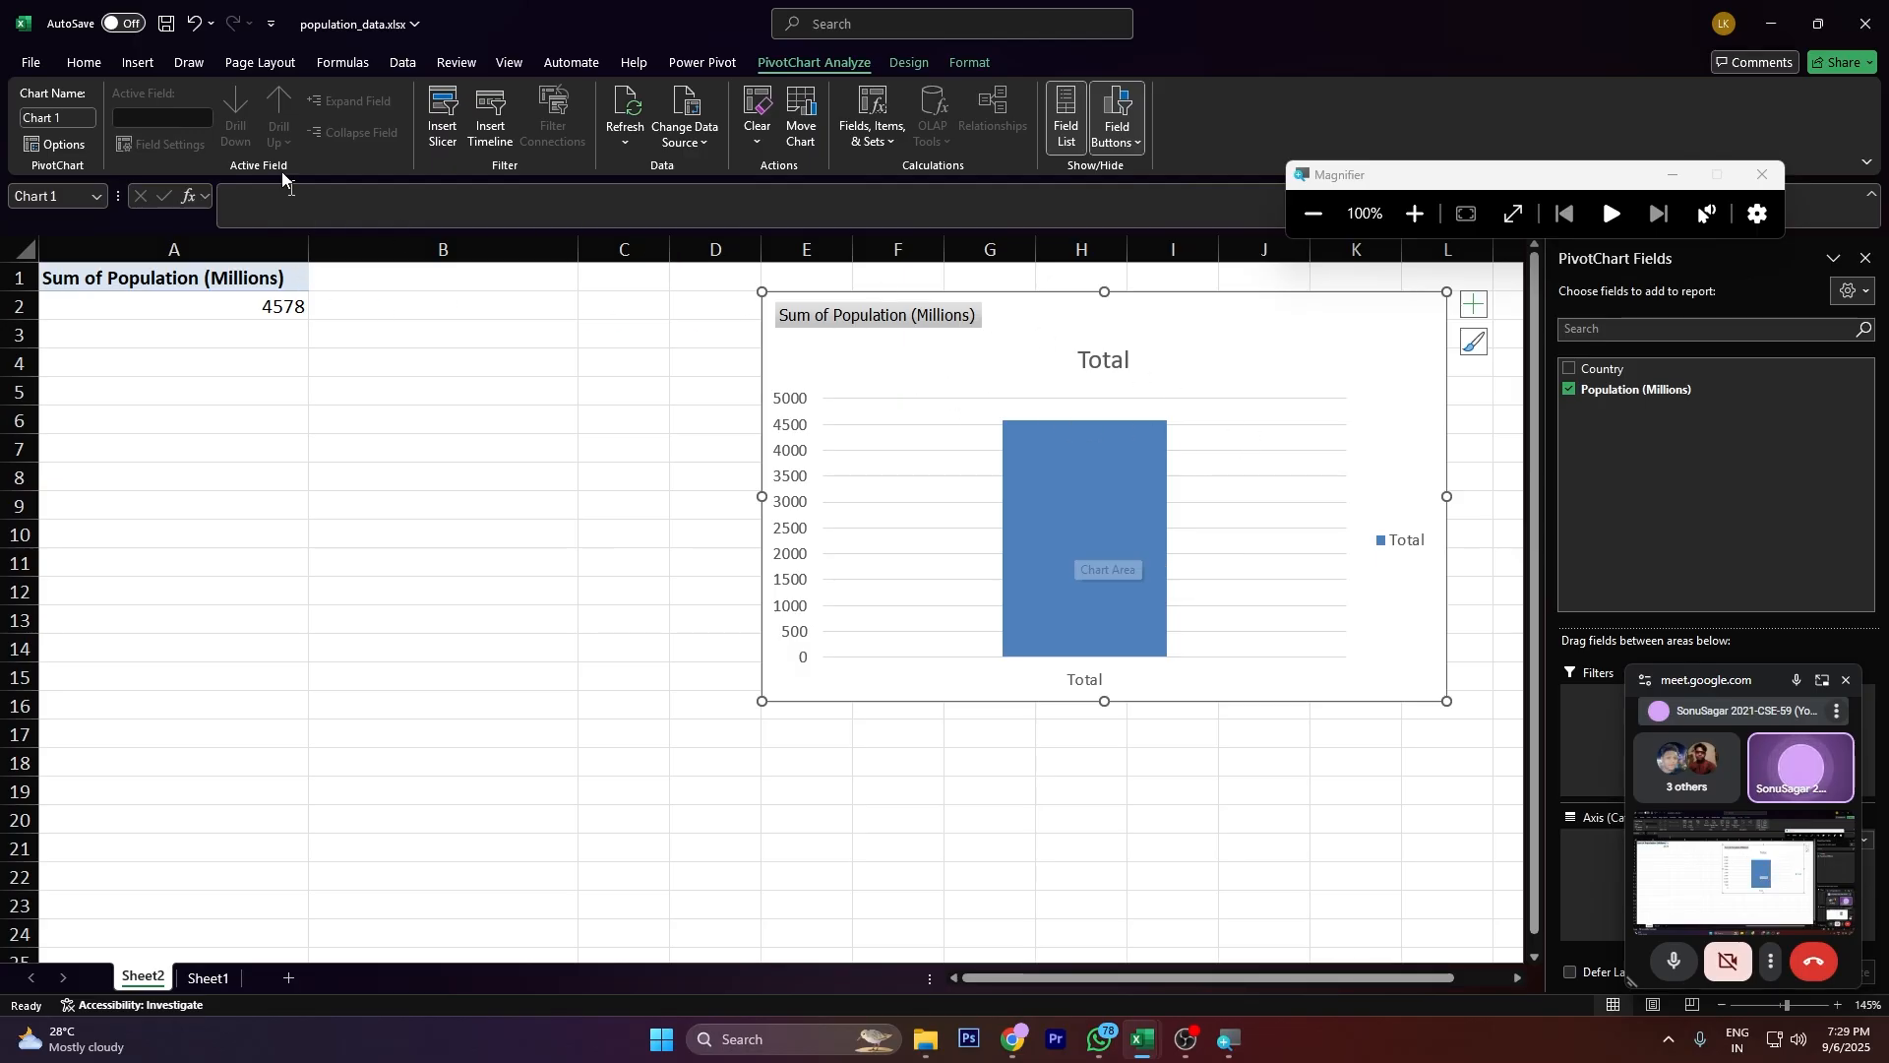
# Step: Return to Sheet1, deselect the column chart and bring up the commands for inserting sparklines and filters
pyautogui.click(209, 978)
pyautogui.click(751, 459)
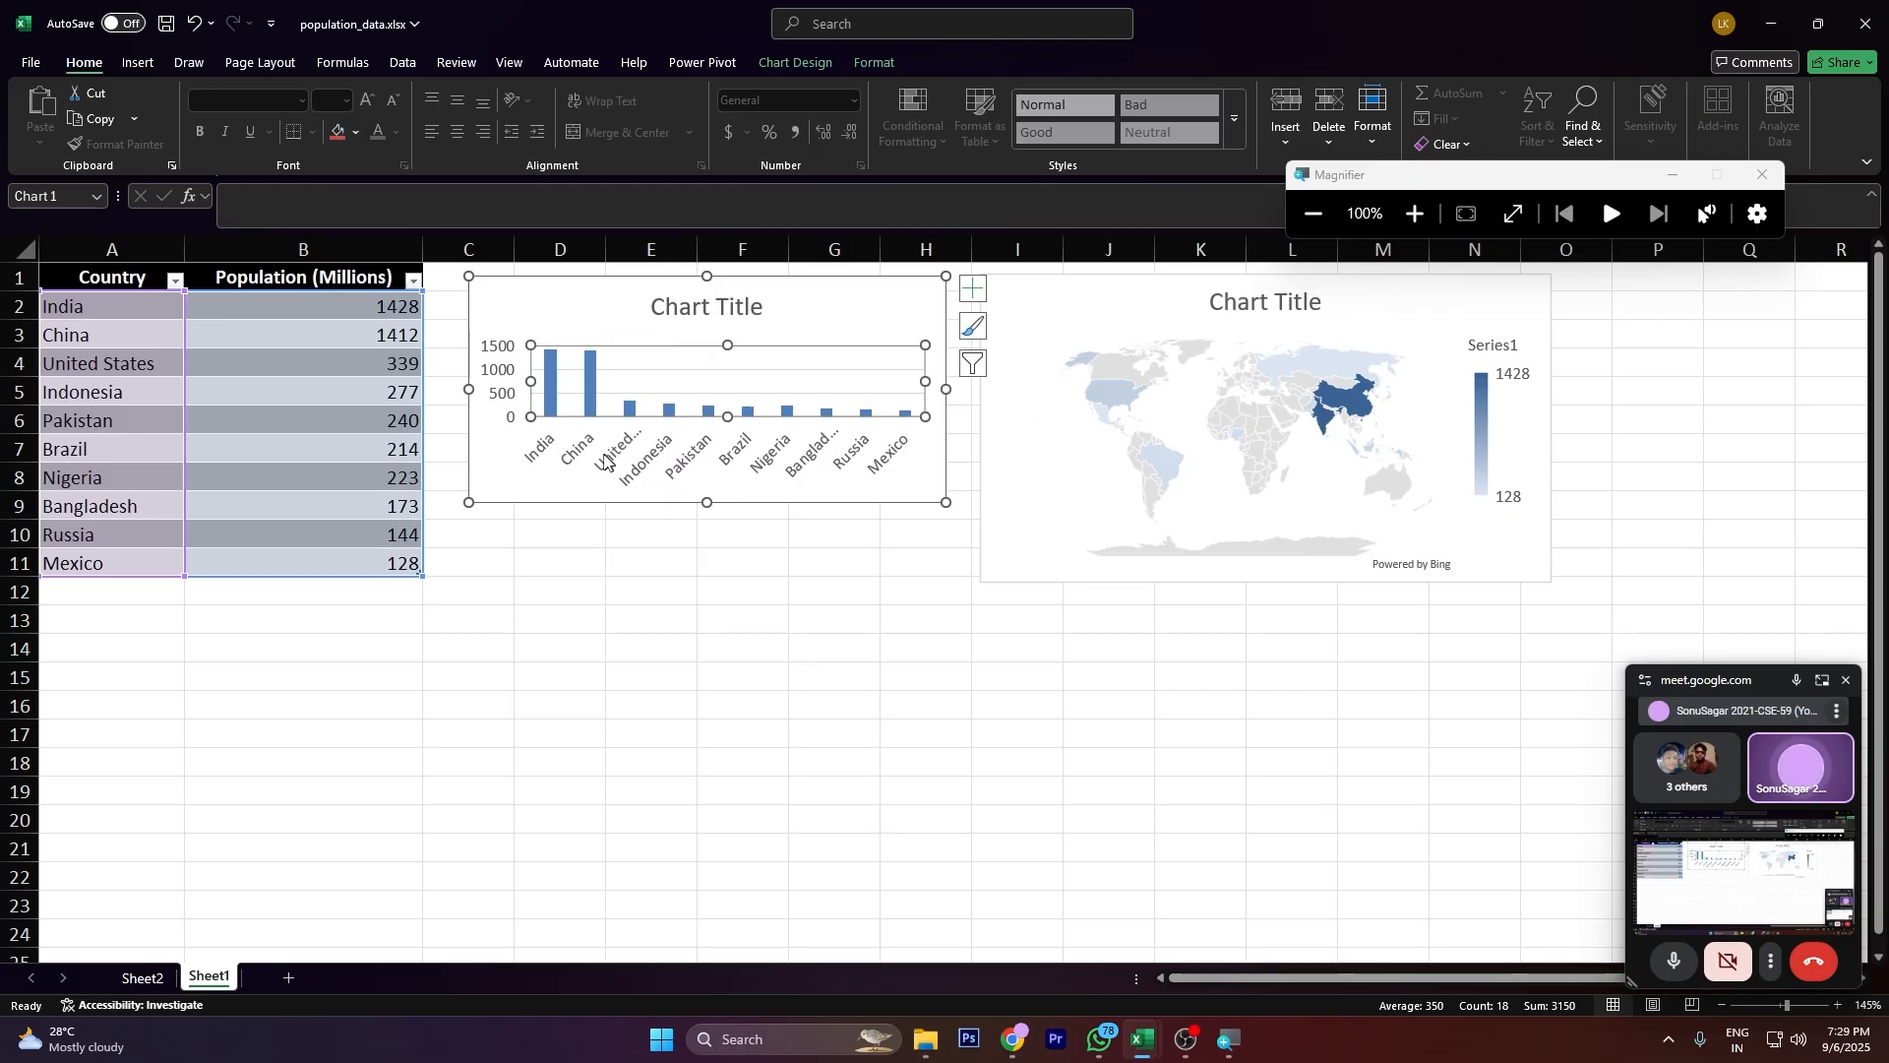
pyautogui.click(507, 595)
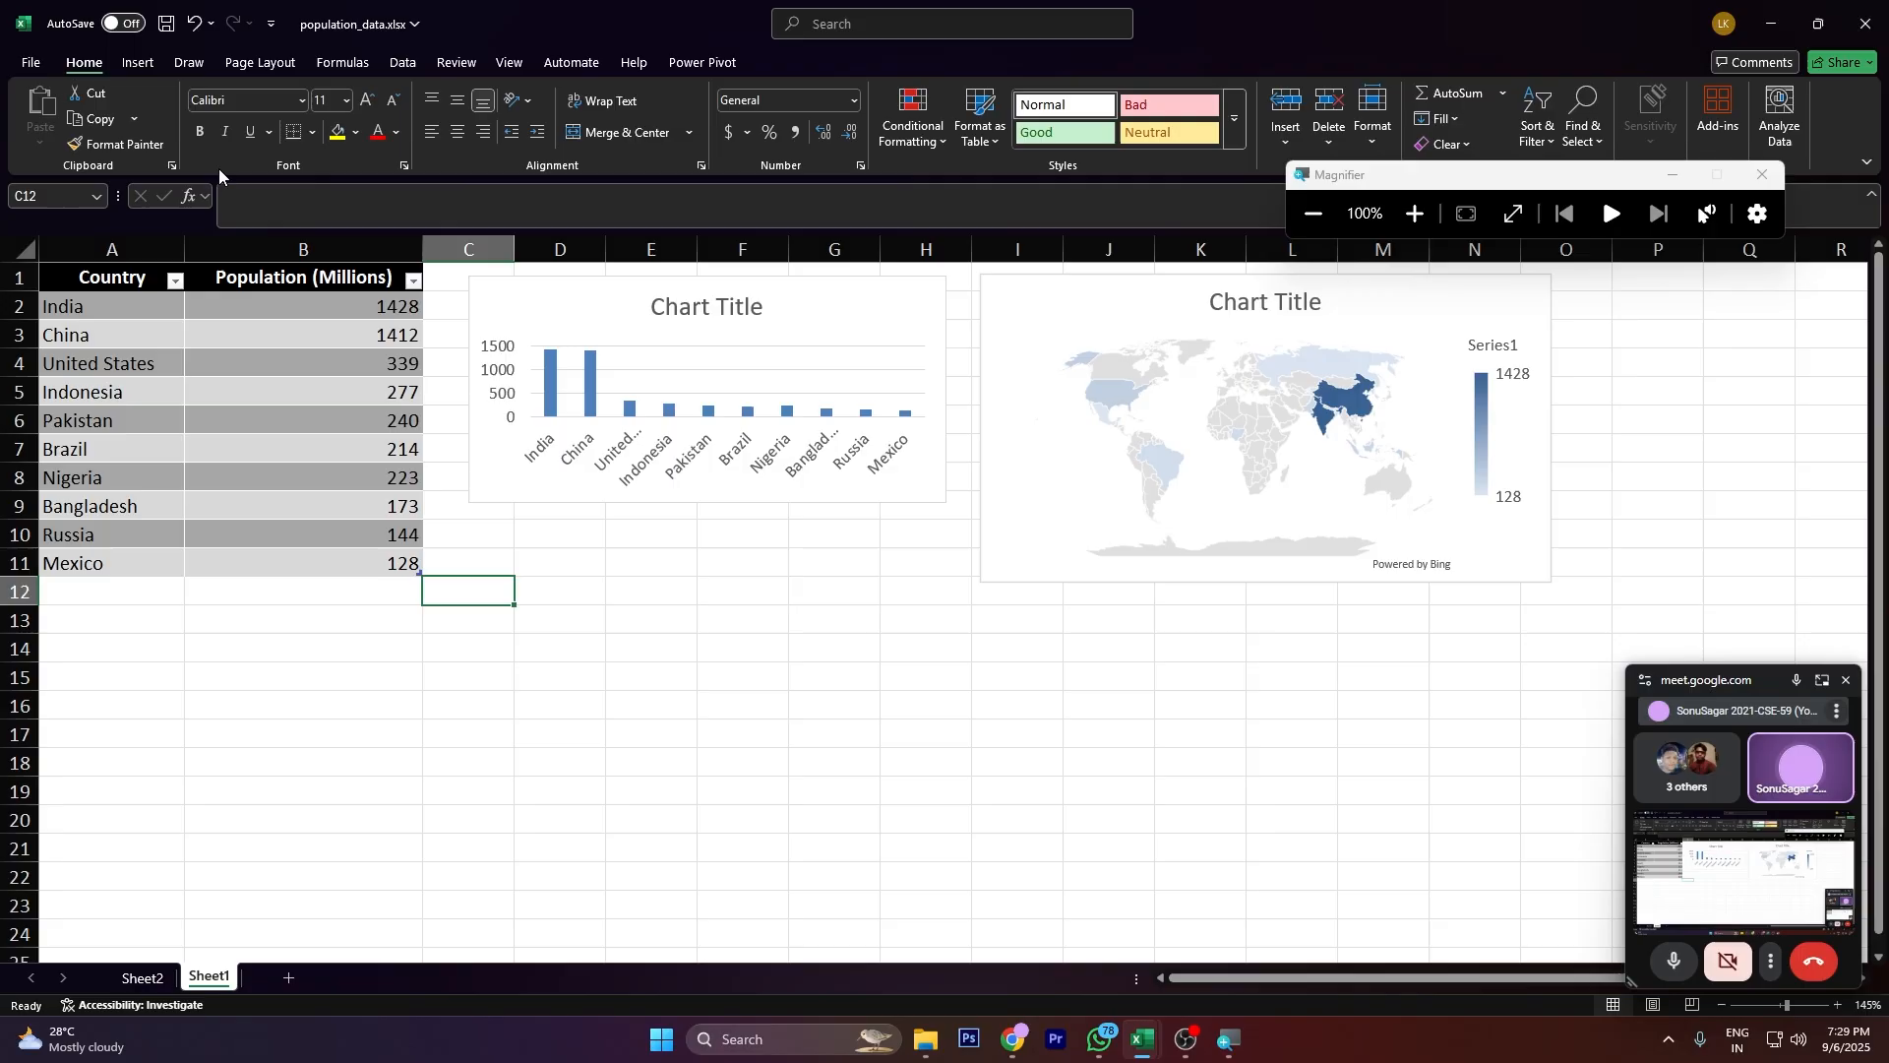
pyautogui.click(139, 63)
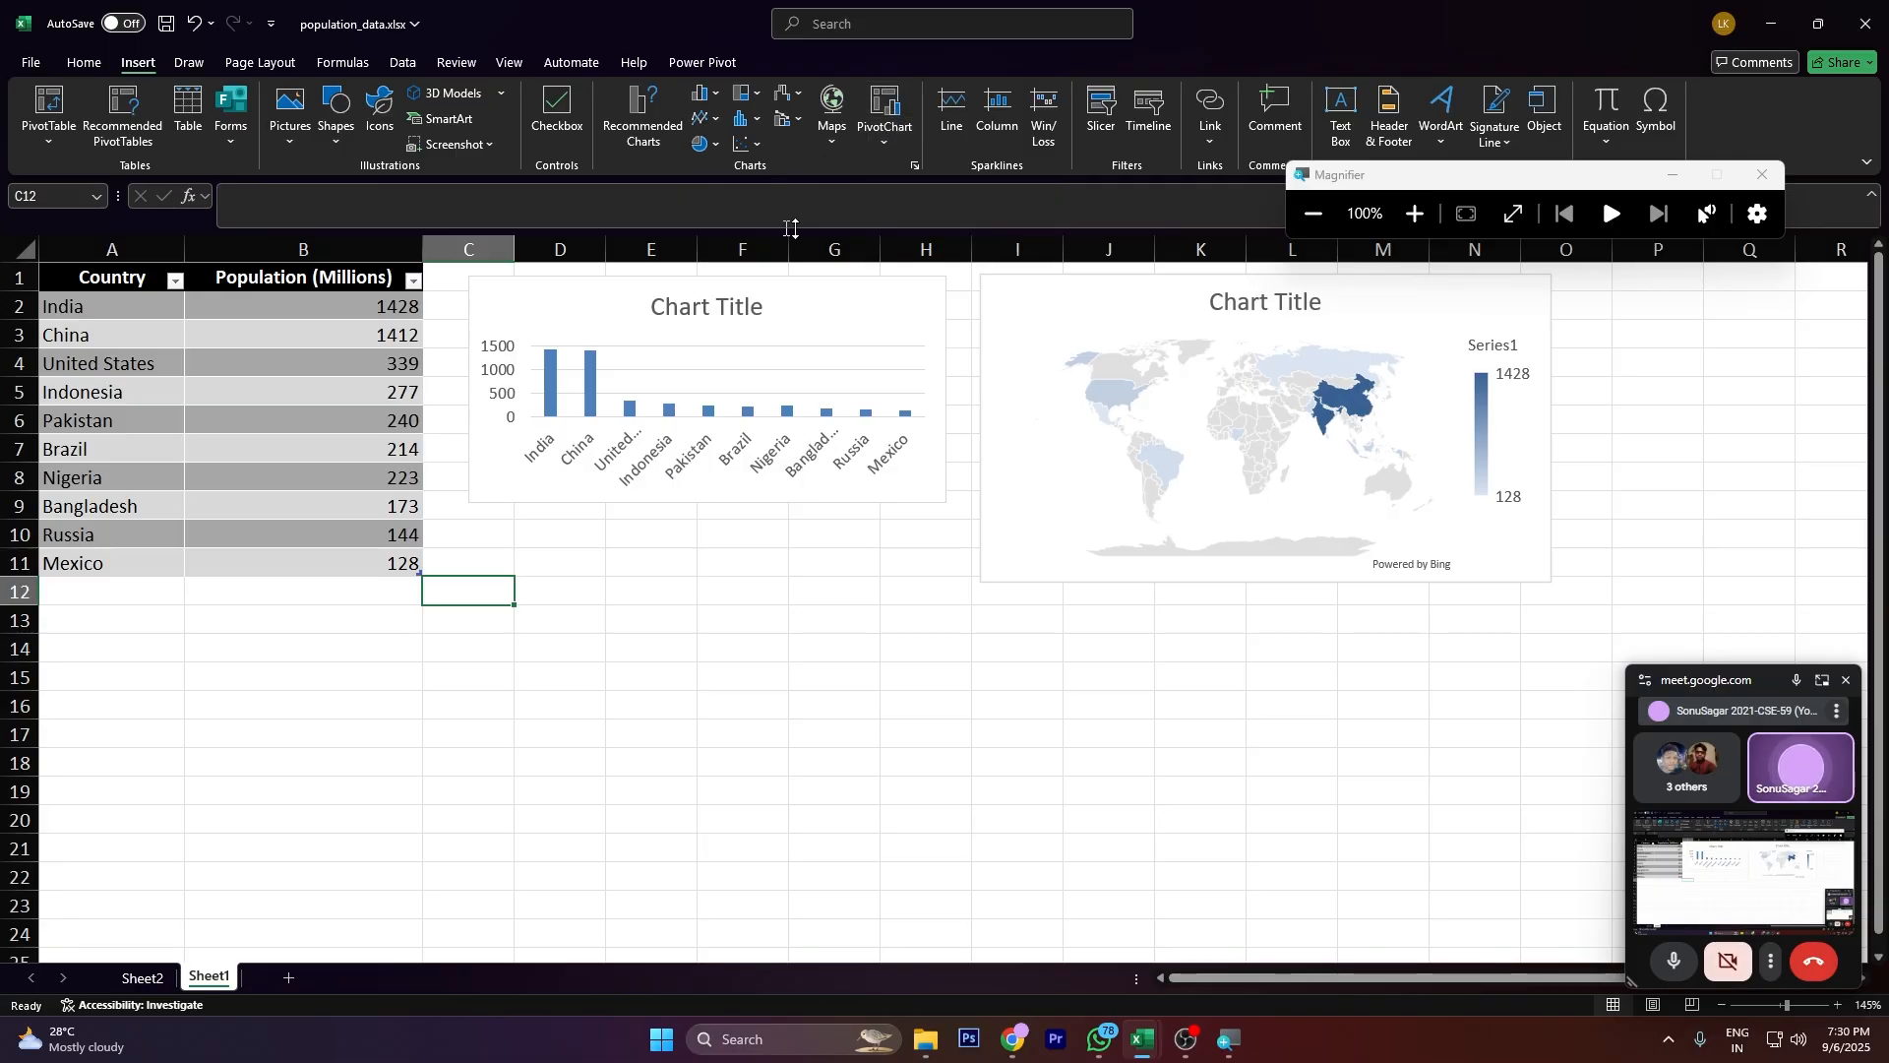
pyautogui.scroll(4, 877, 281)
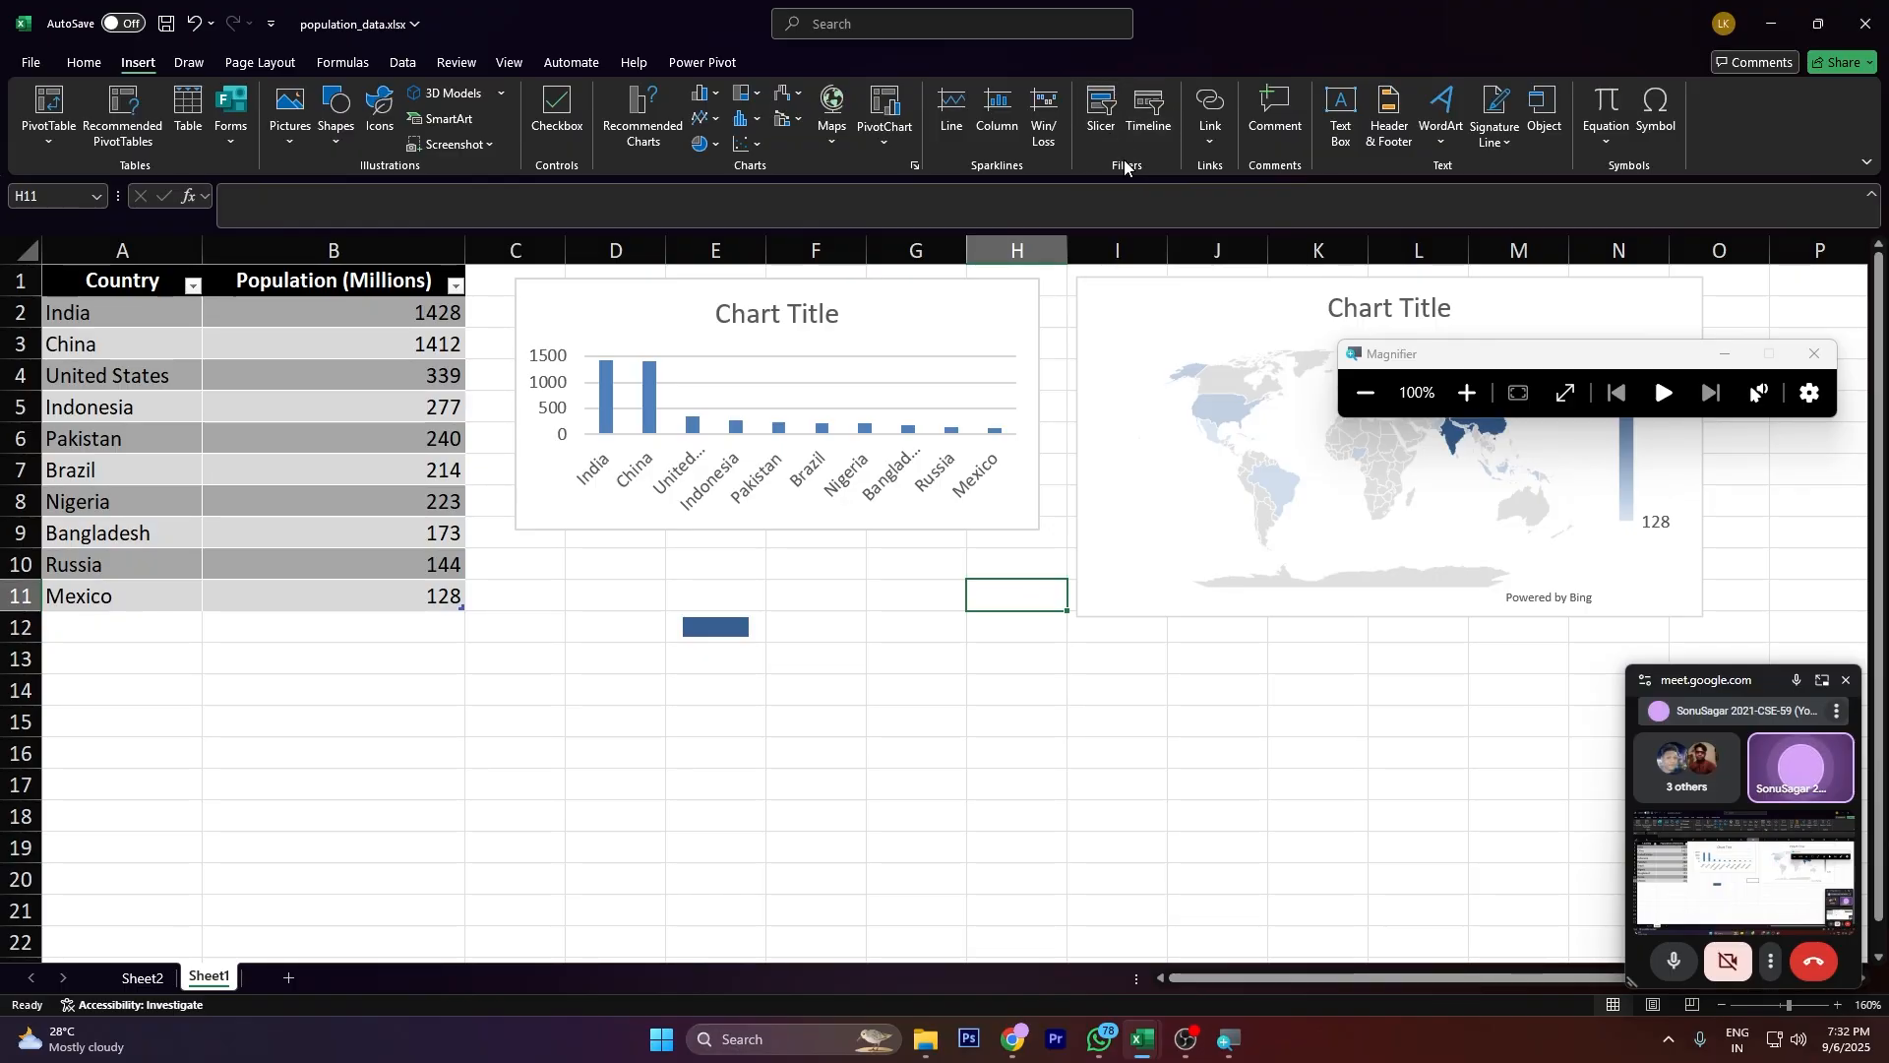
# Step: Filter the Country column of the population table to show only India
pyautogui.moveTo(116, 317); pyautogui.dragTo(401, 580)
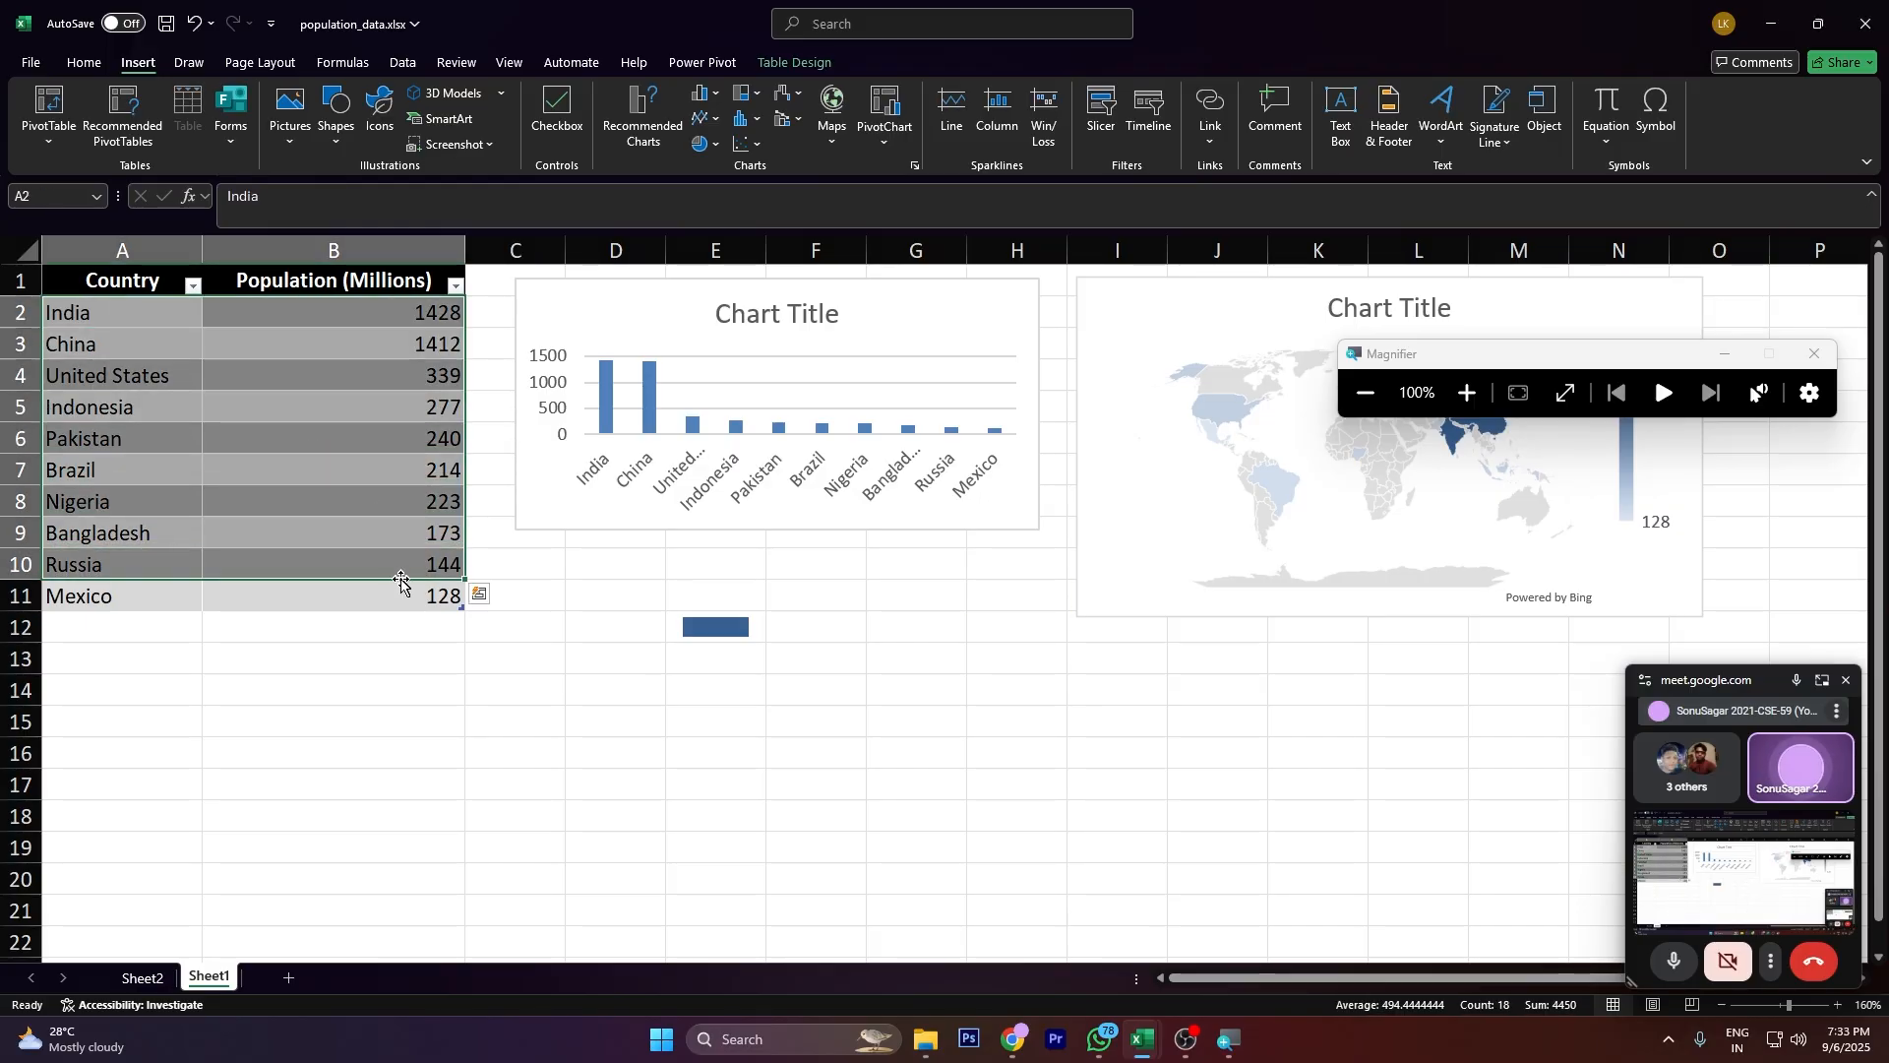
pyautogui.click(194, 286)
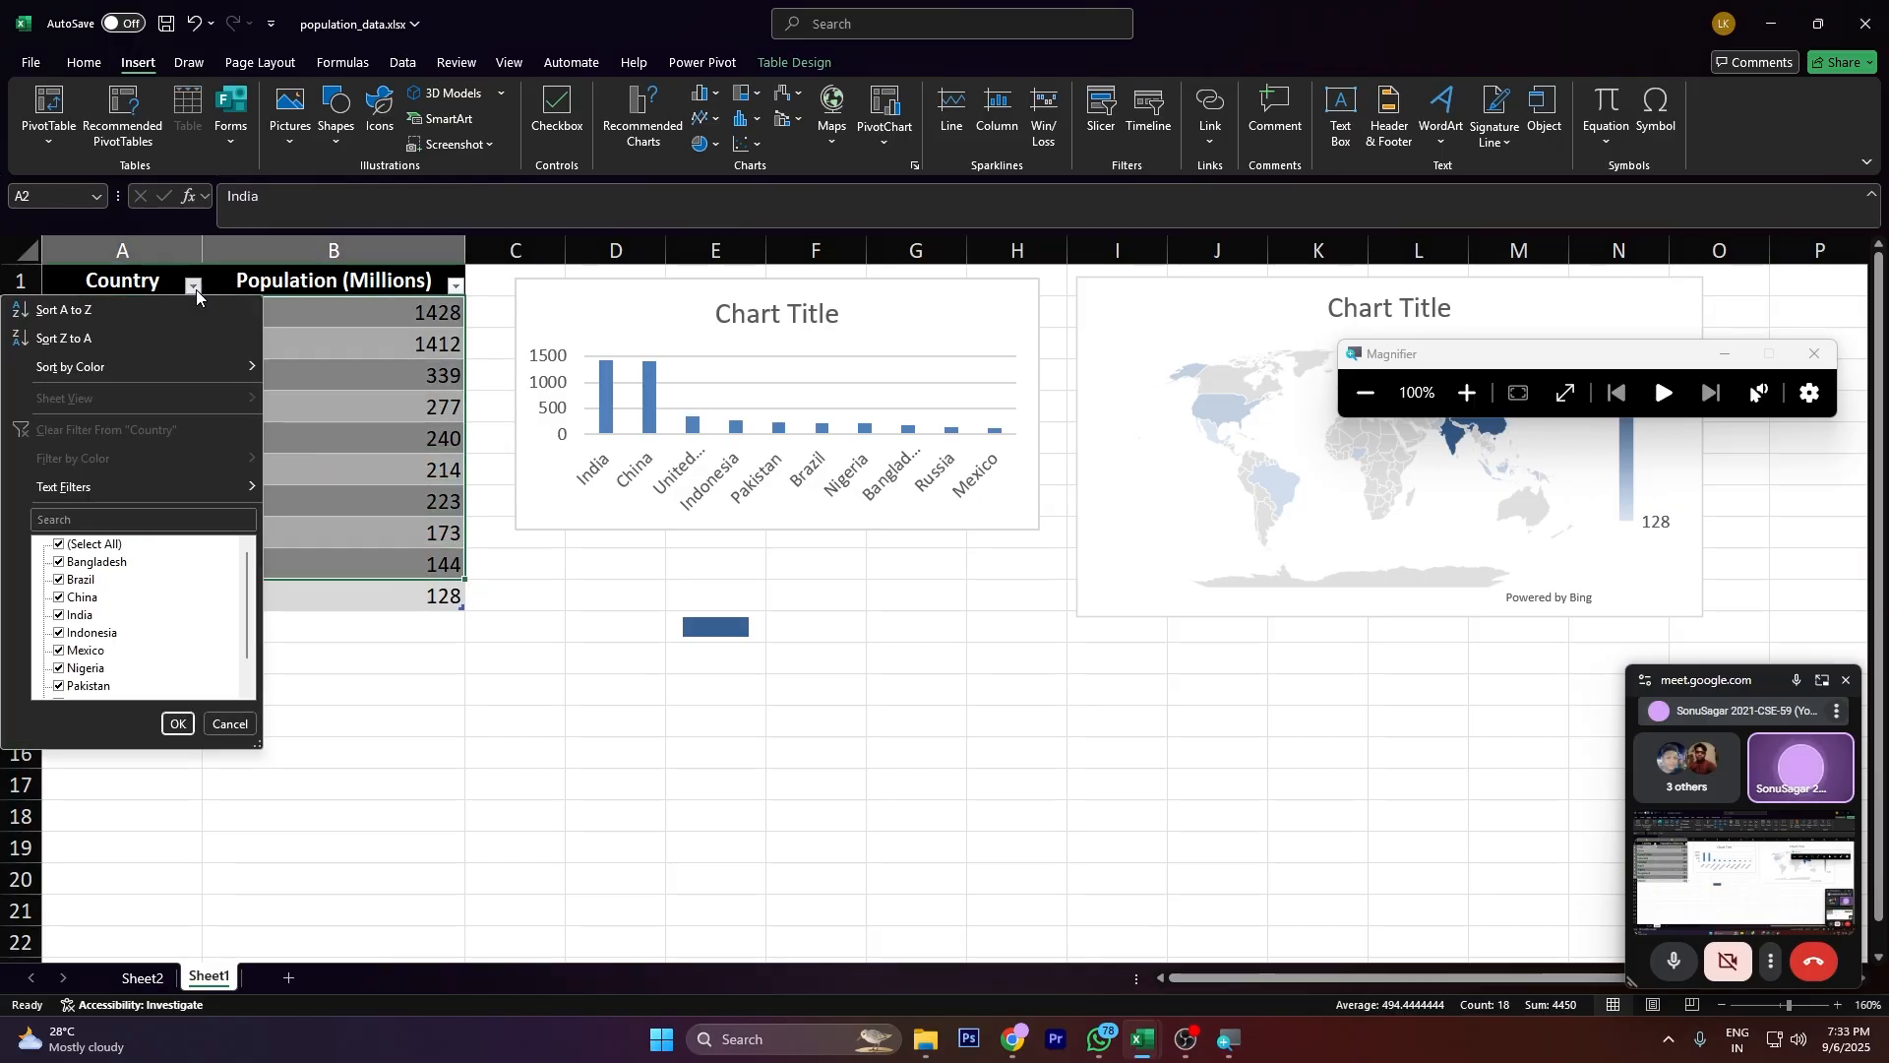
pyautogui.click(1467, 393)
pyautogui.click(384, 271)
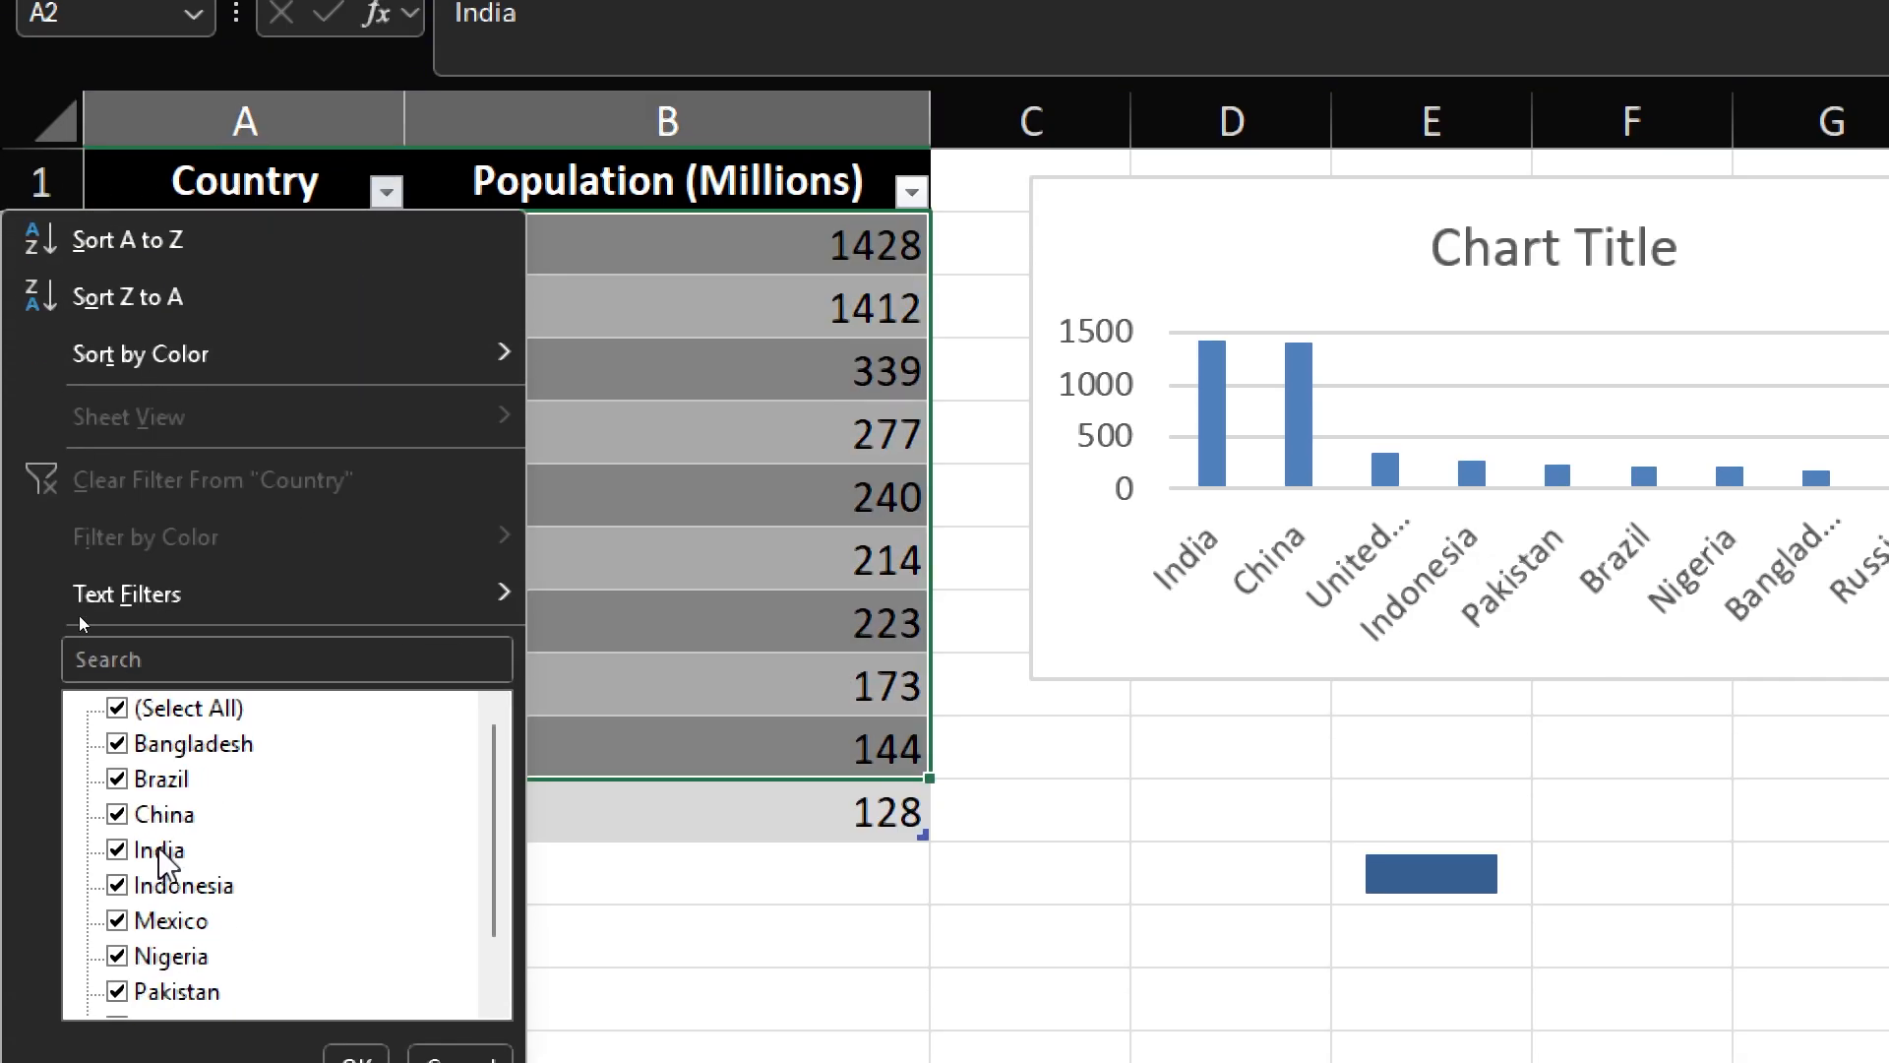
pyautogui.click(120, 708)
pyautogui.click(118, 709)
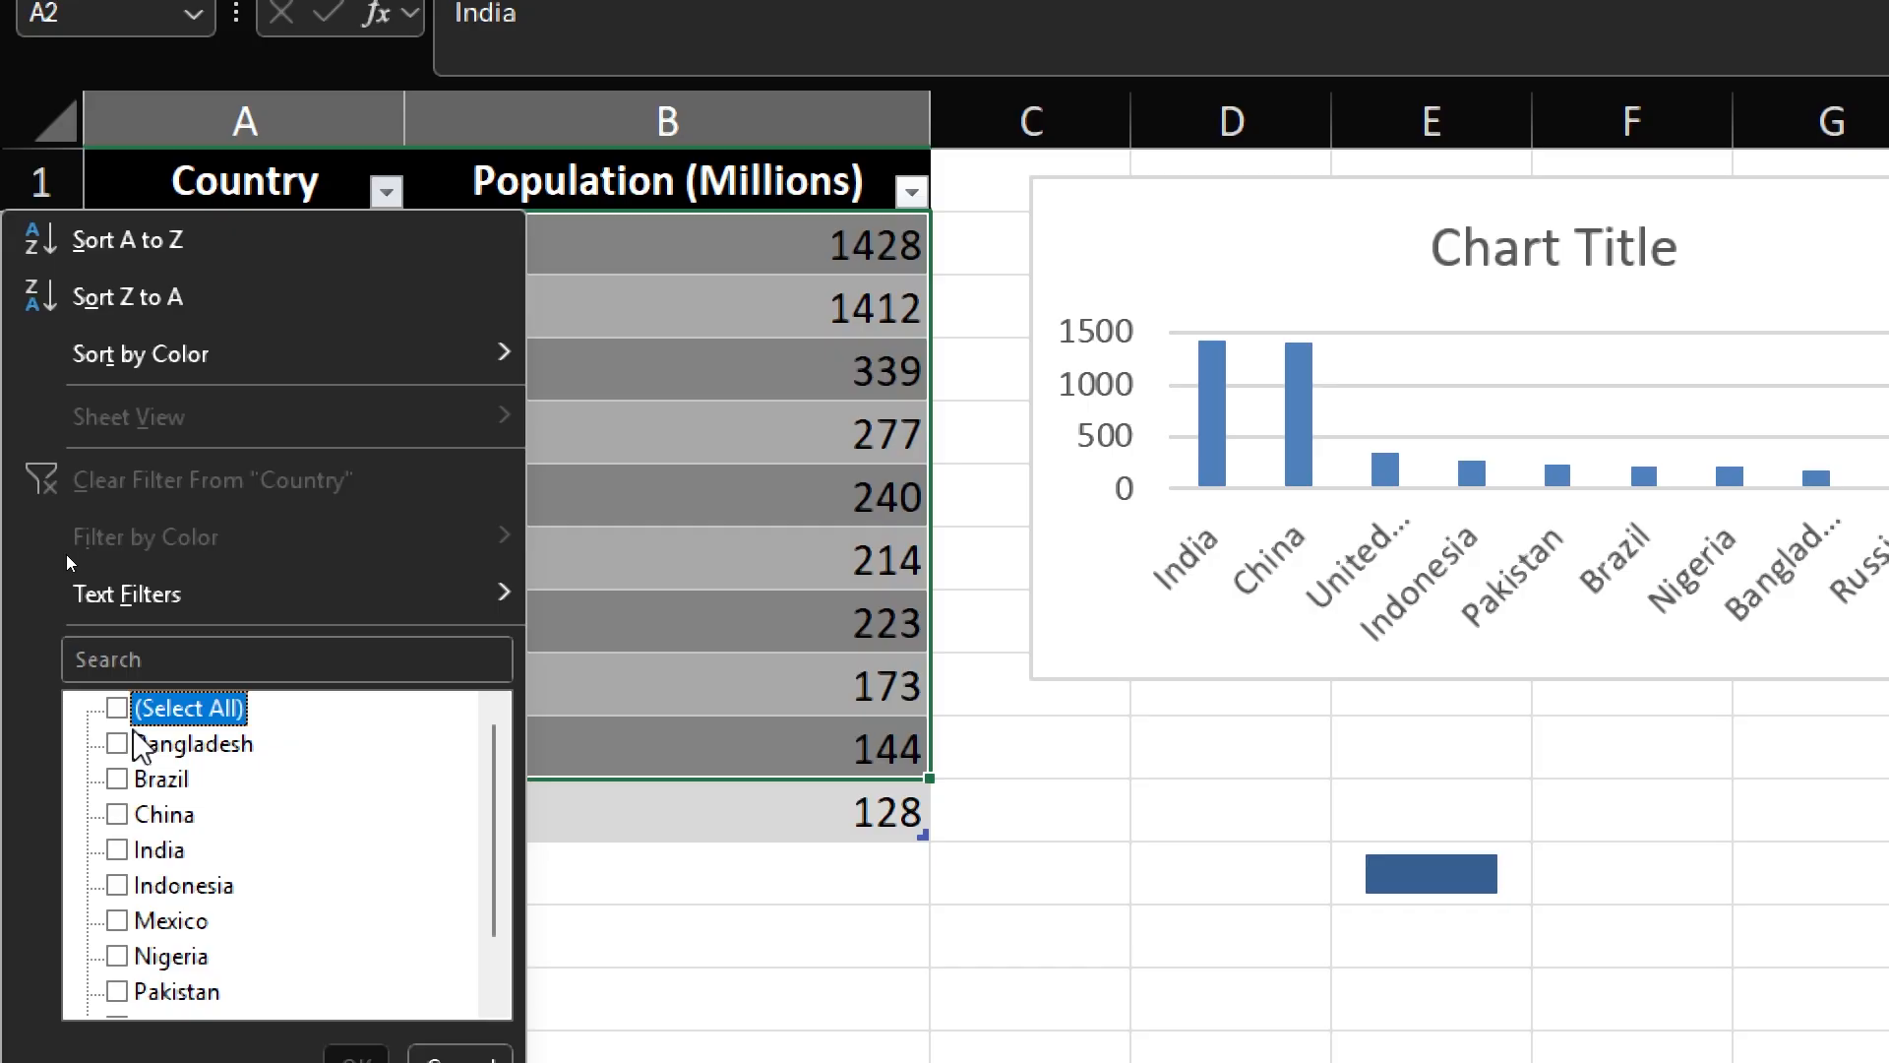
pyautogui.click(118, 850)
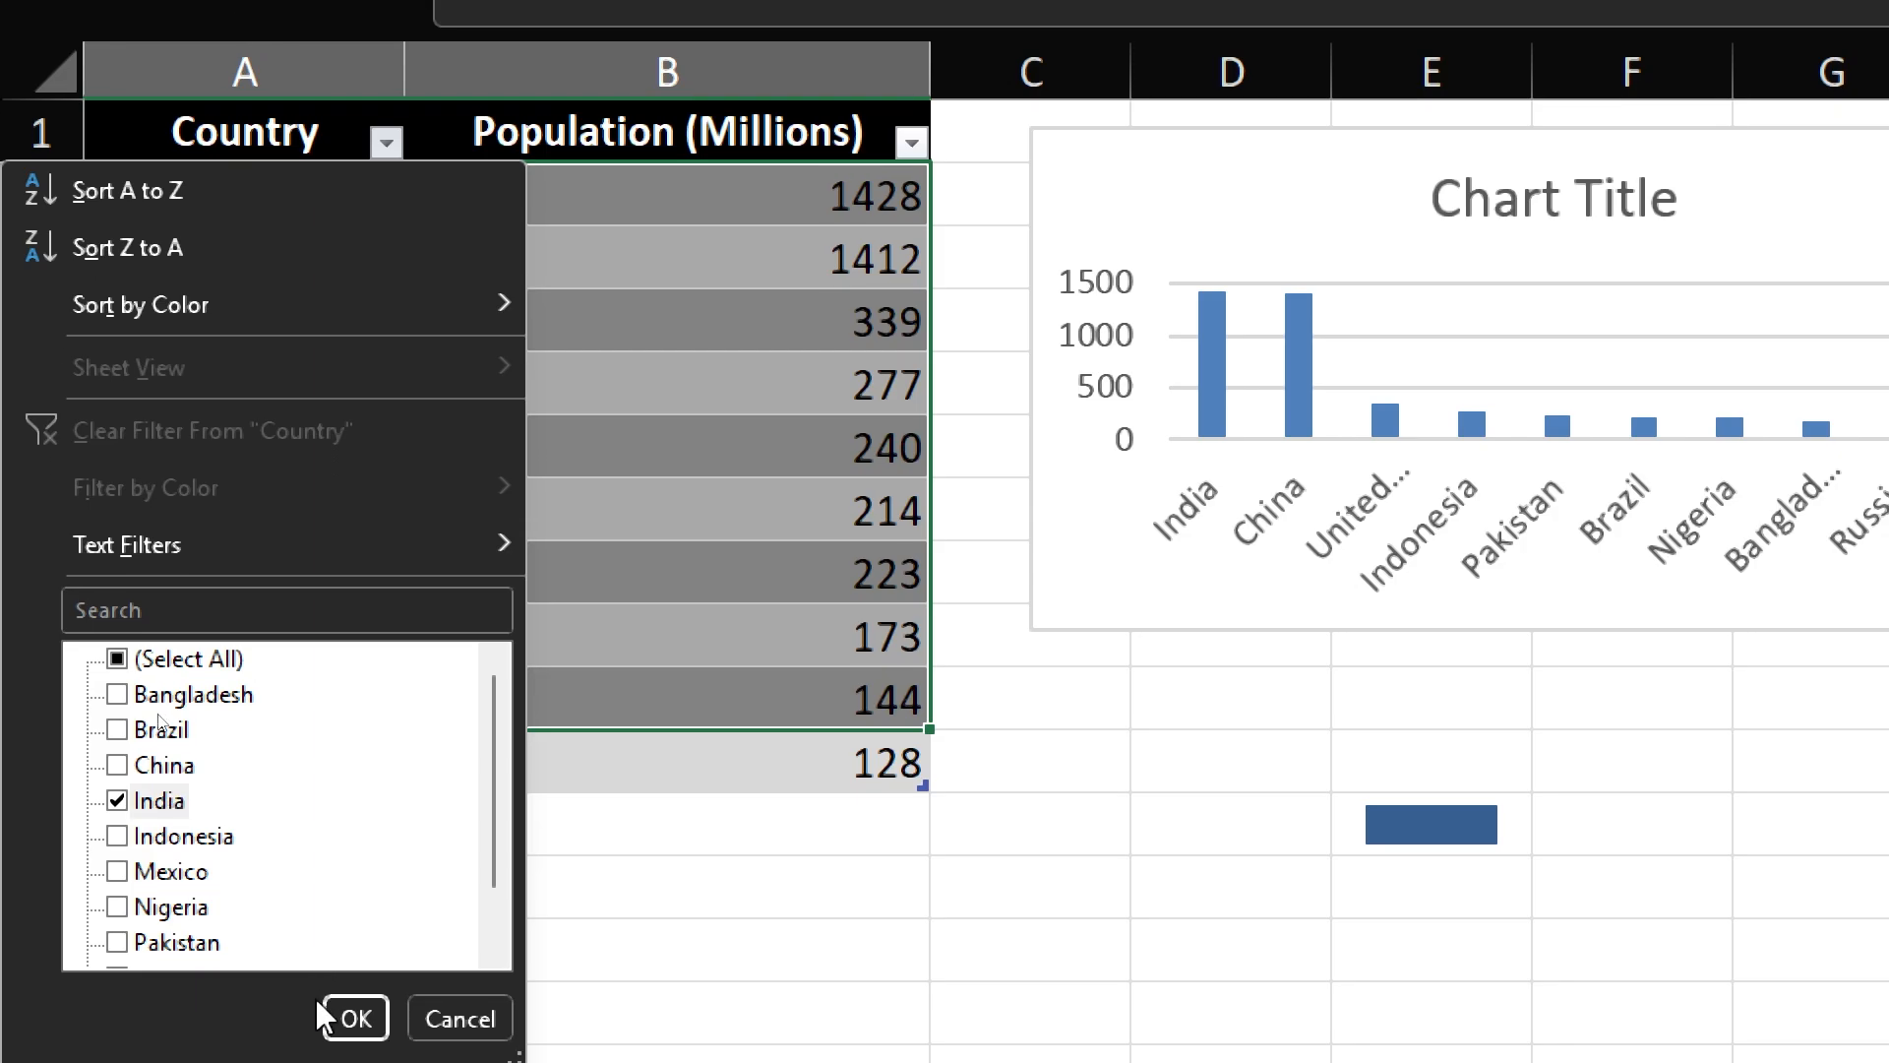
pyautogui.click(356, 1014)
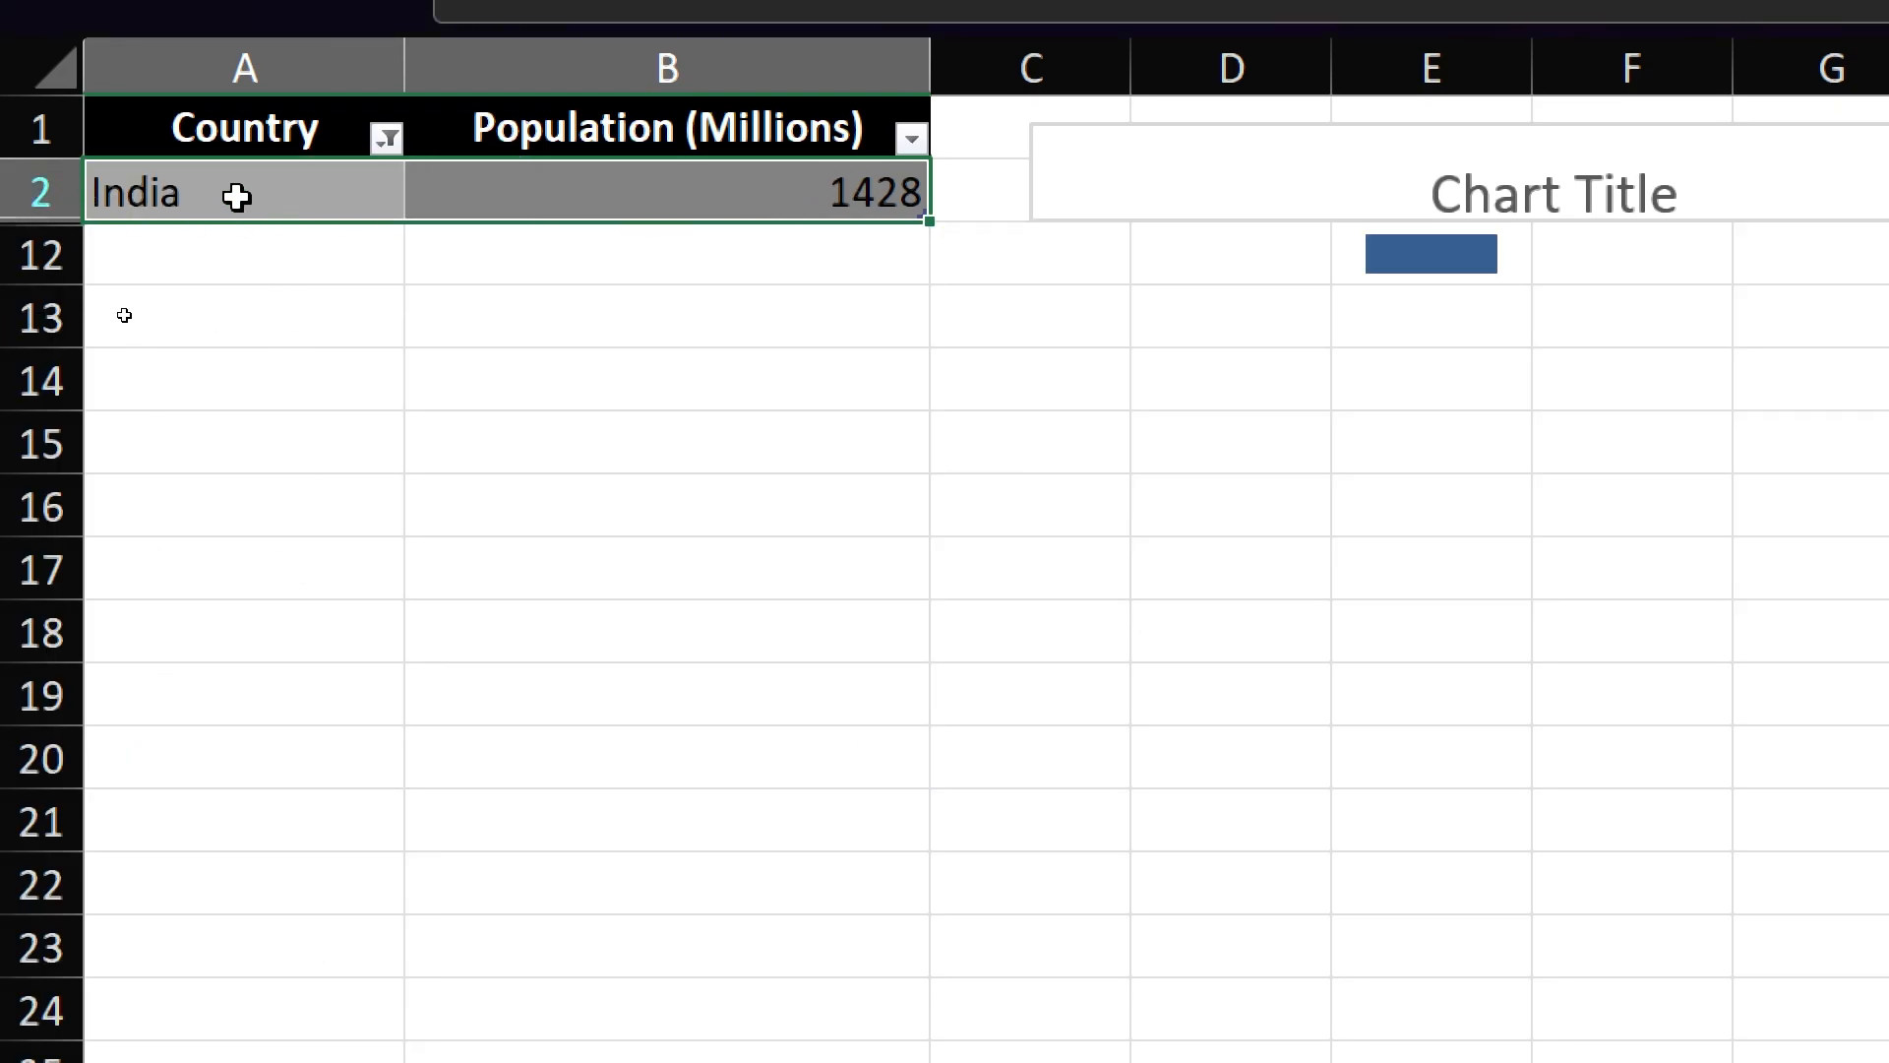
# Step: Clear the filter from the Country column
pyautogui.click(386, 148)
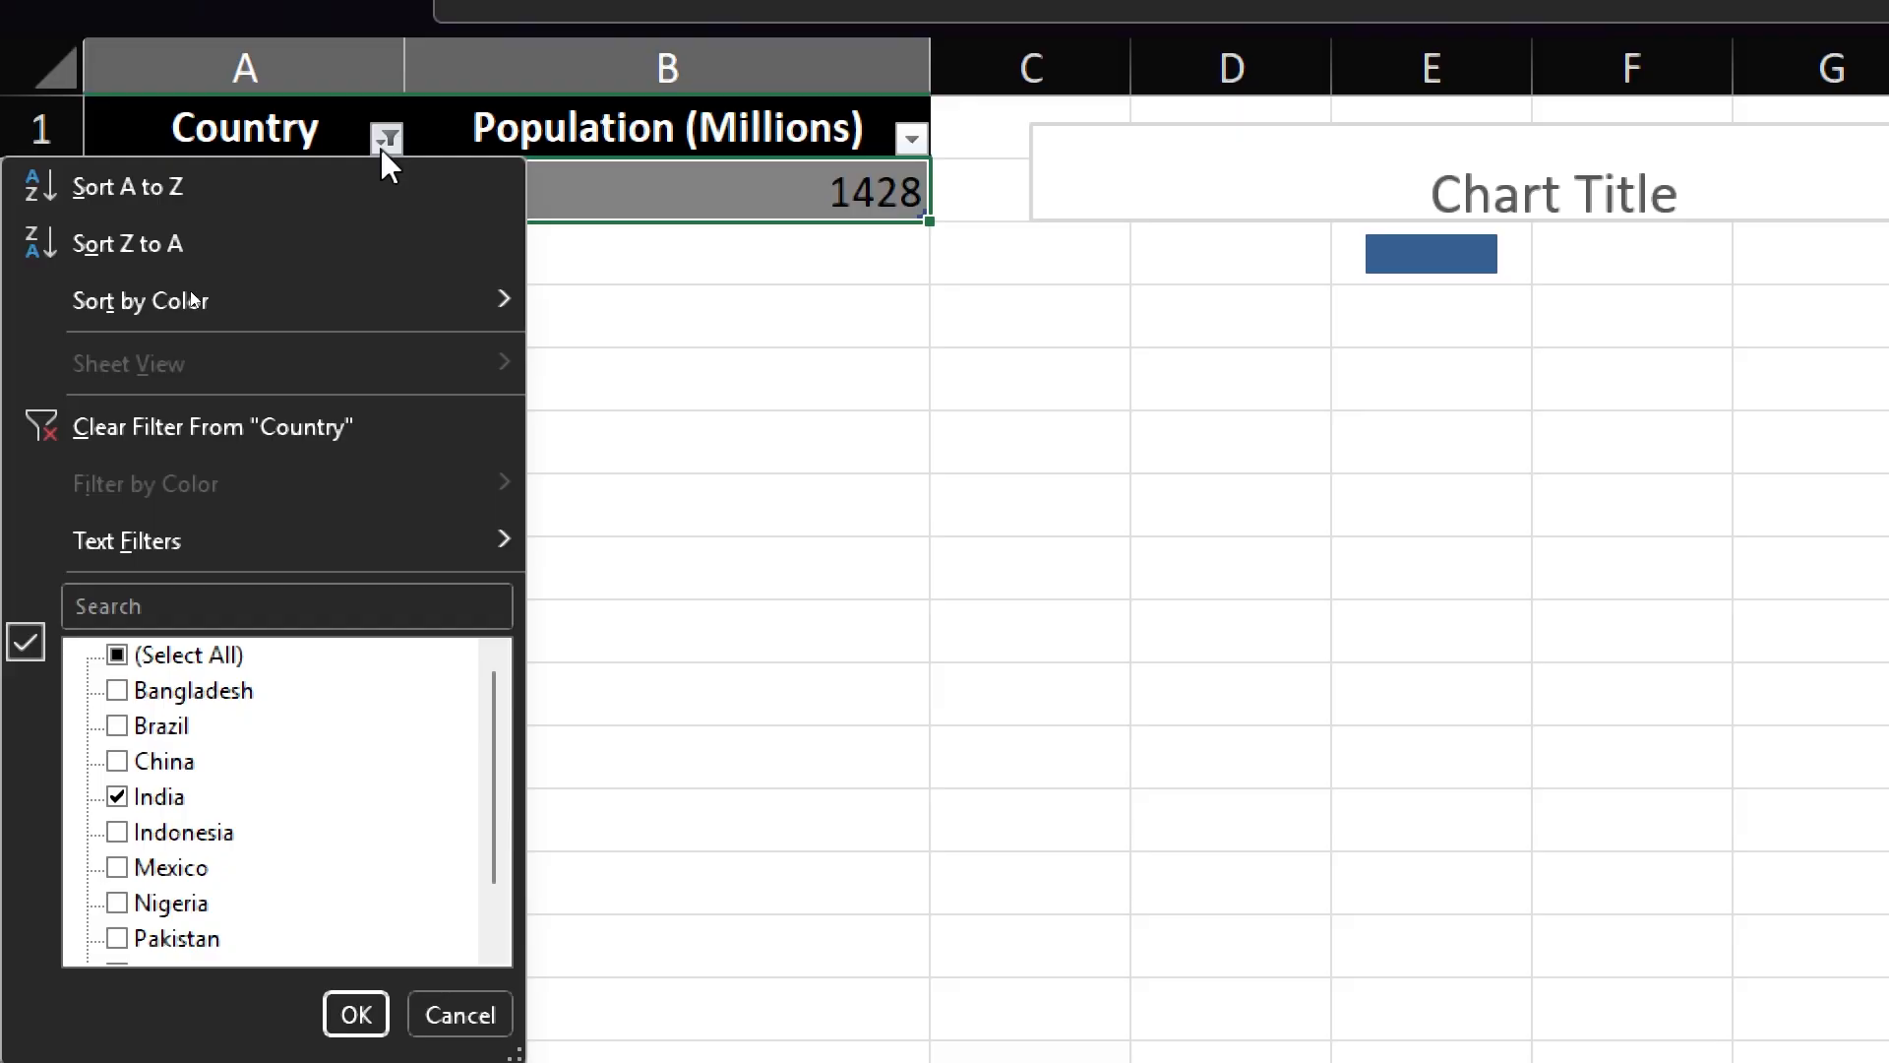
pyautogui.click(146, 429)
pyautogui.click(834, 825)
# Step: Insert slicers for the Country and Population (Millions) columns of the population table, and separate the two overlapping slicers
pyautogui.scroll(-4, 838, 827)
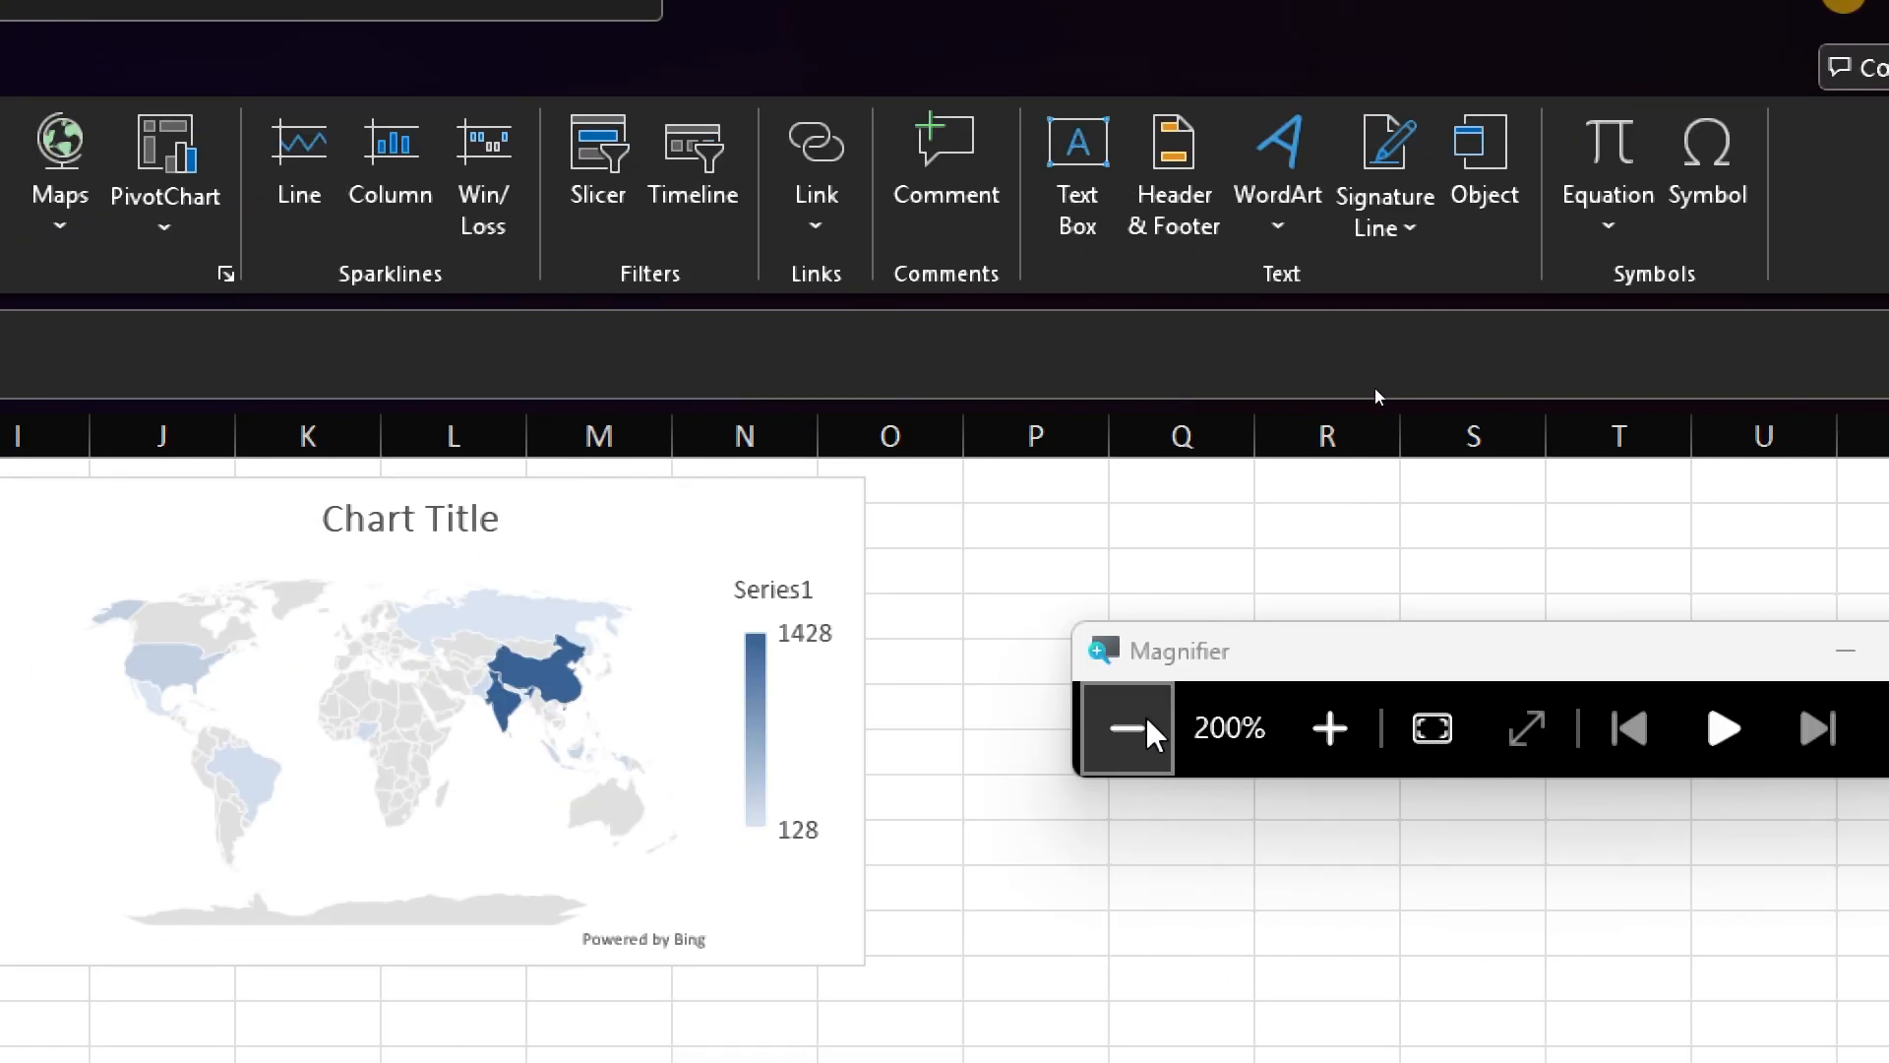
pyautogui.click(1807, 785)
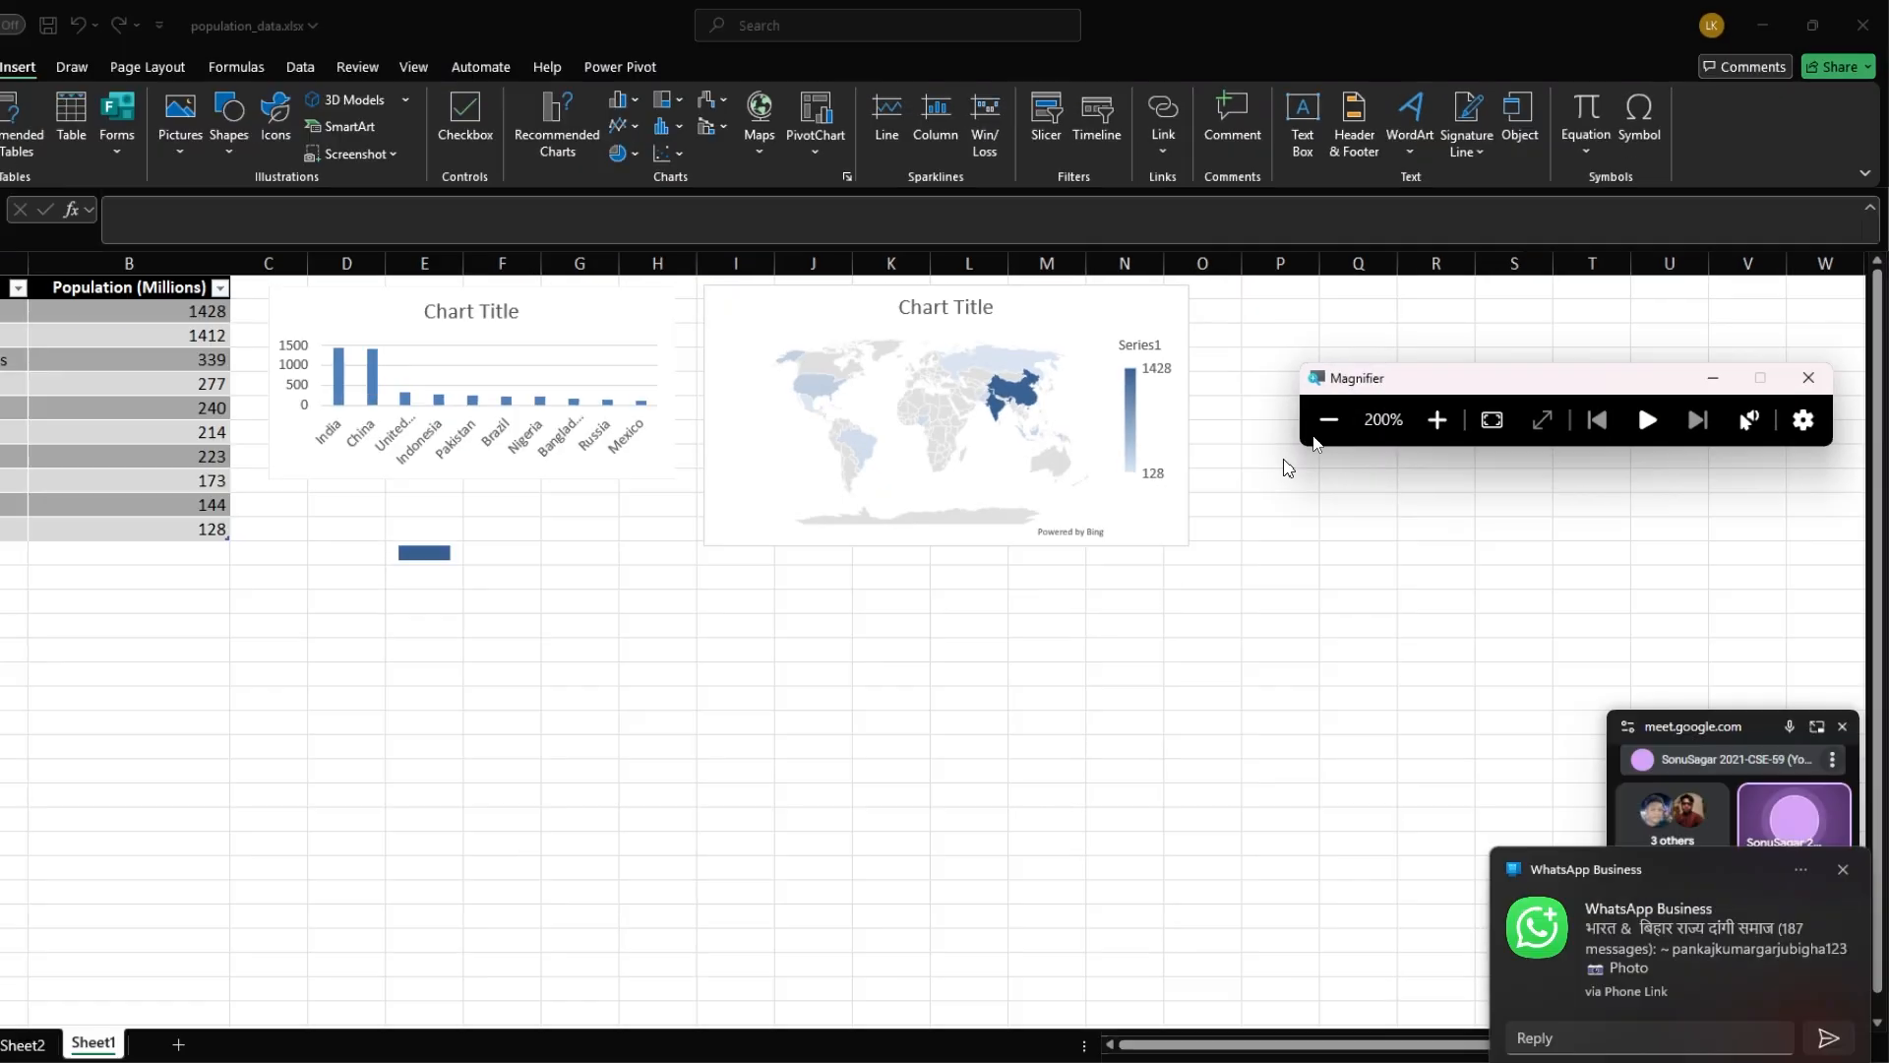
pyautogui.click(422, 561)
pyautogui.moveTo(317, 497); pyautogui.dragTo(99, 298)
pyautogui.click(1093, 115)
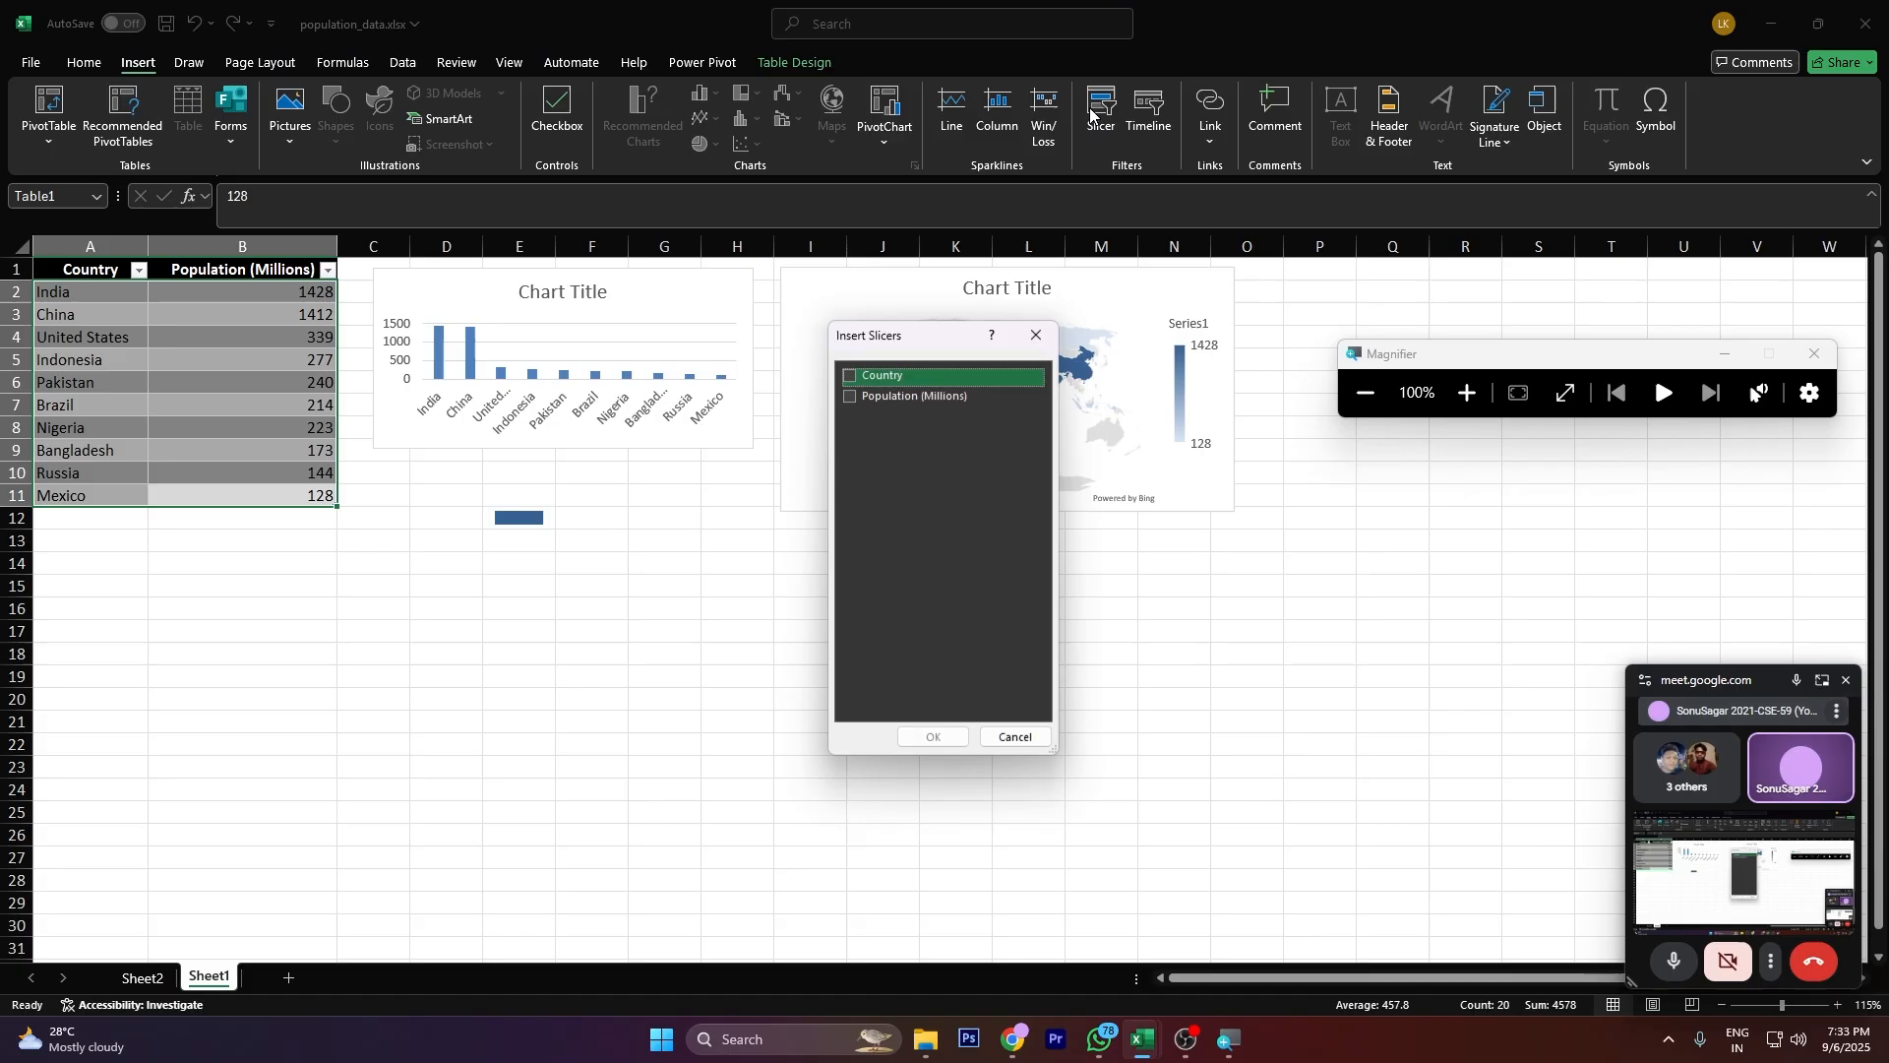
pyautogui.moveTo(908, 344); pyautogui.dragTo(1068, 342)
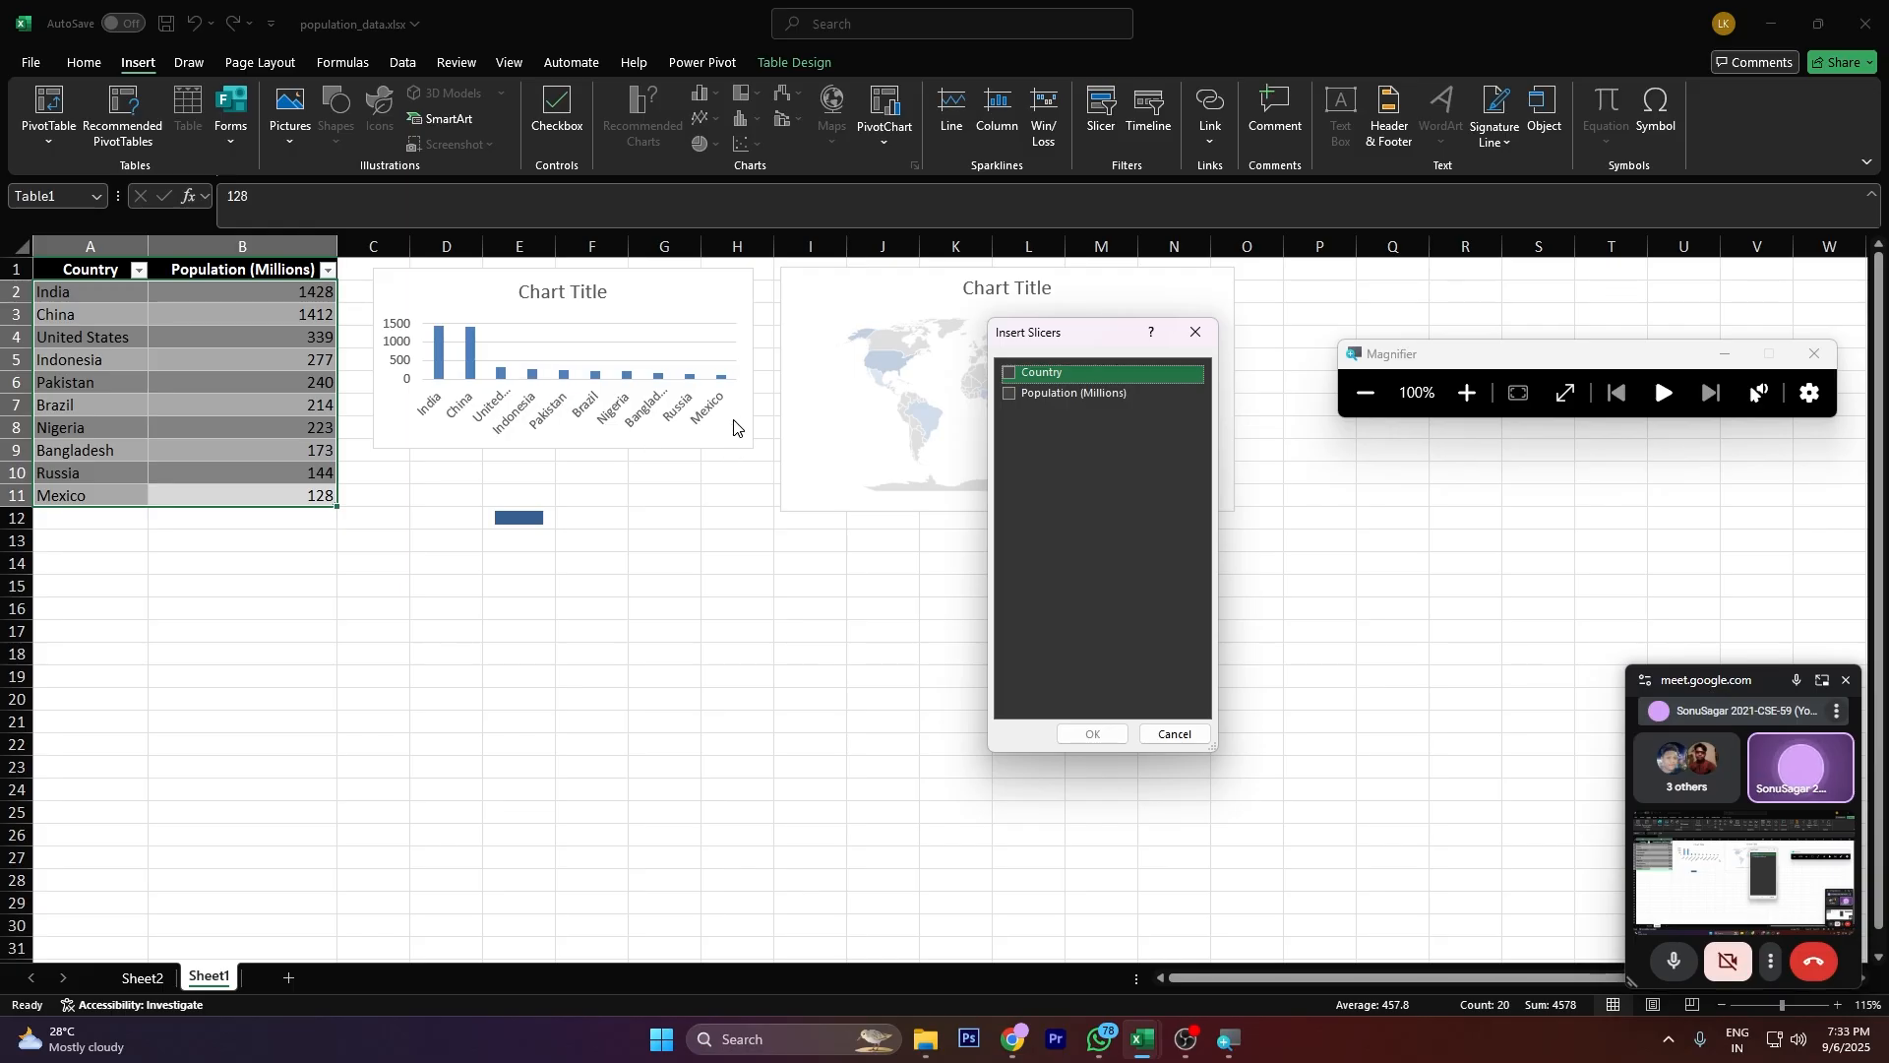
pyautogui.moveTo(1045, 334); pyautogui.dragTo(1068, 313)
pyautogui.click(1037, 352)
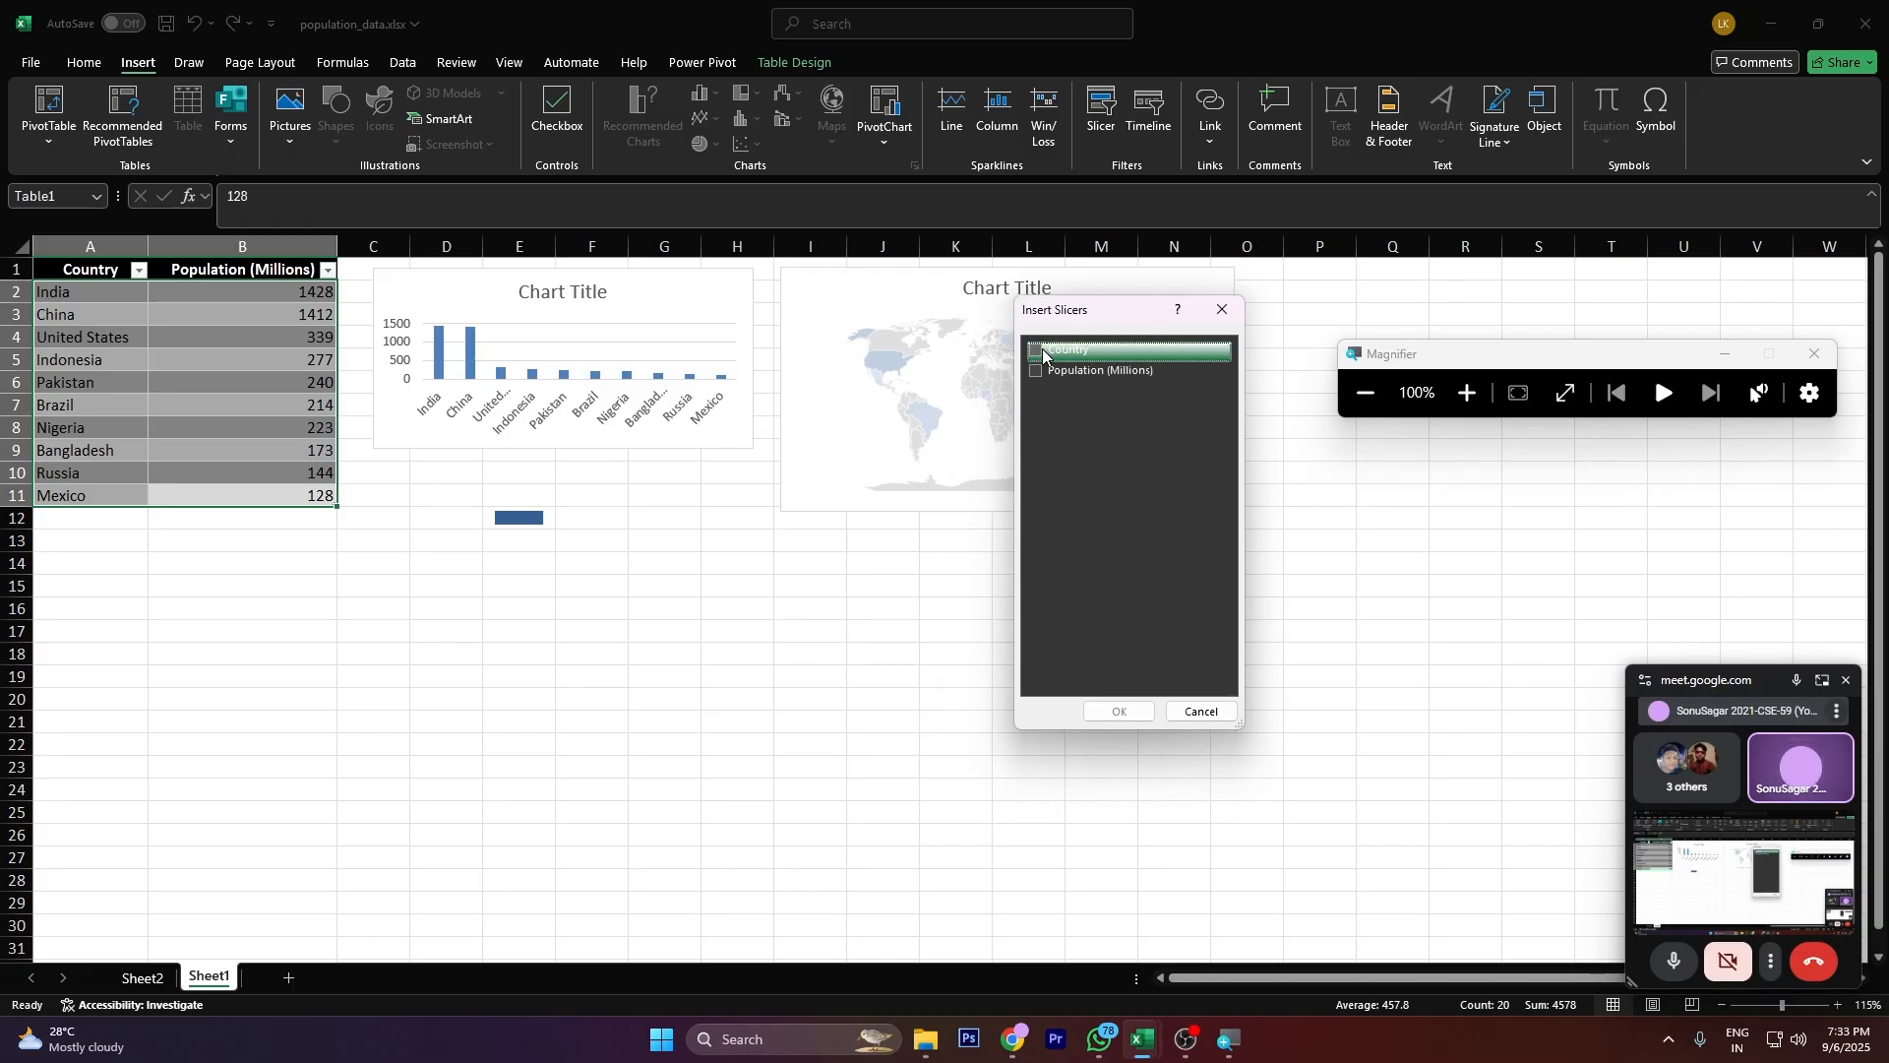
pyautogui.click(1037, 371)
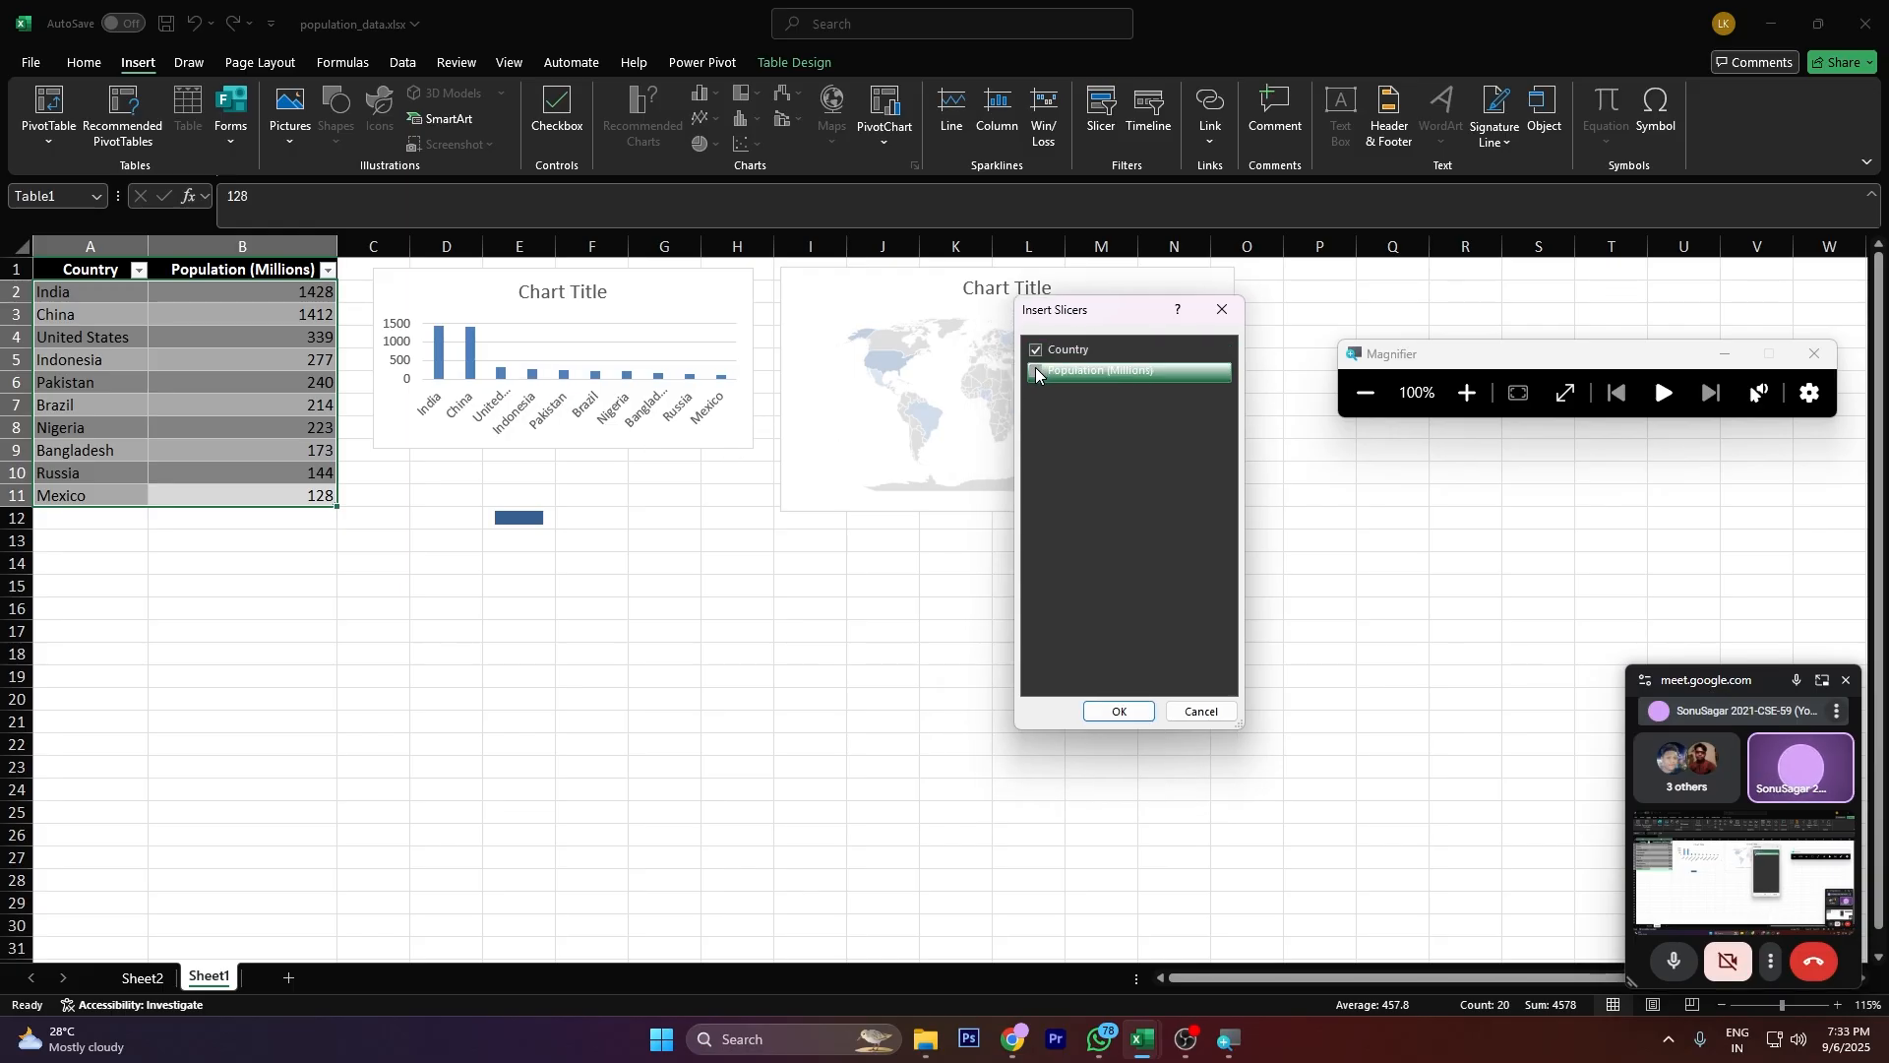
pyautogui.click(1119, 712)
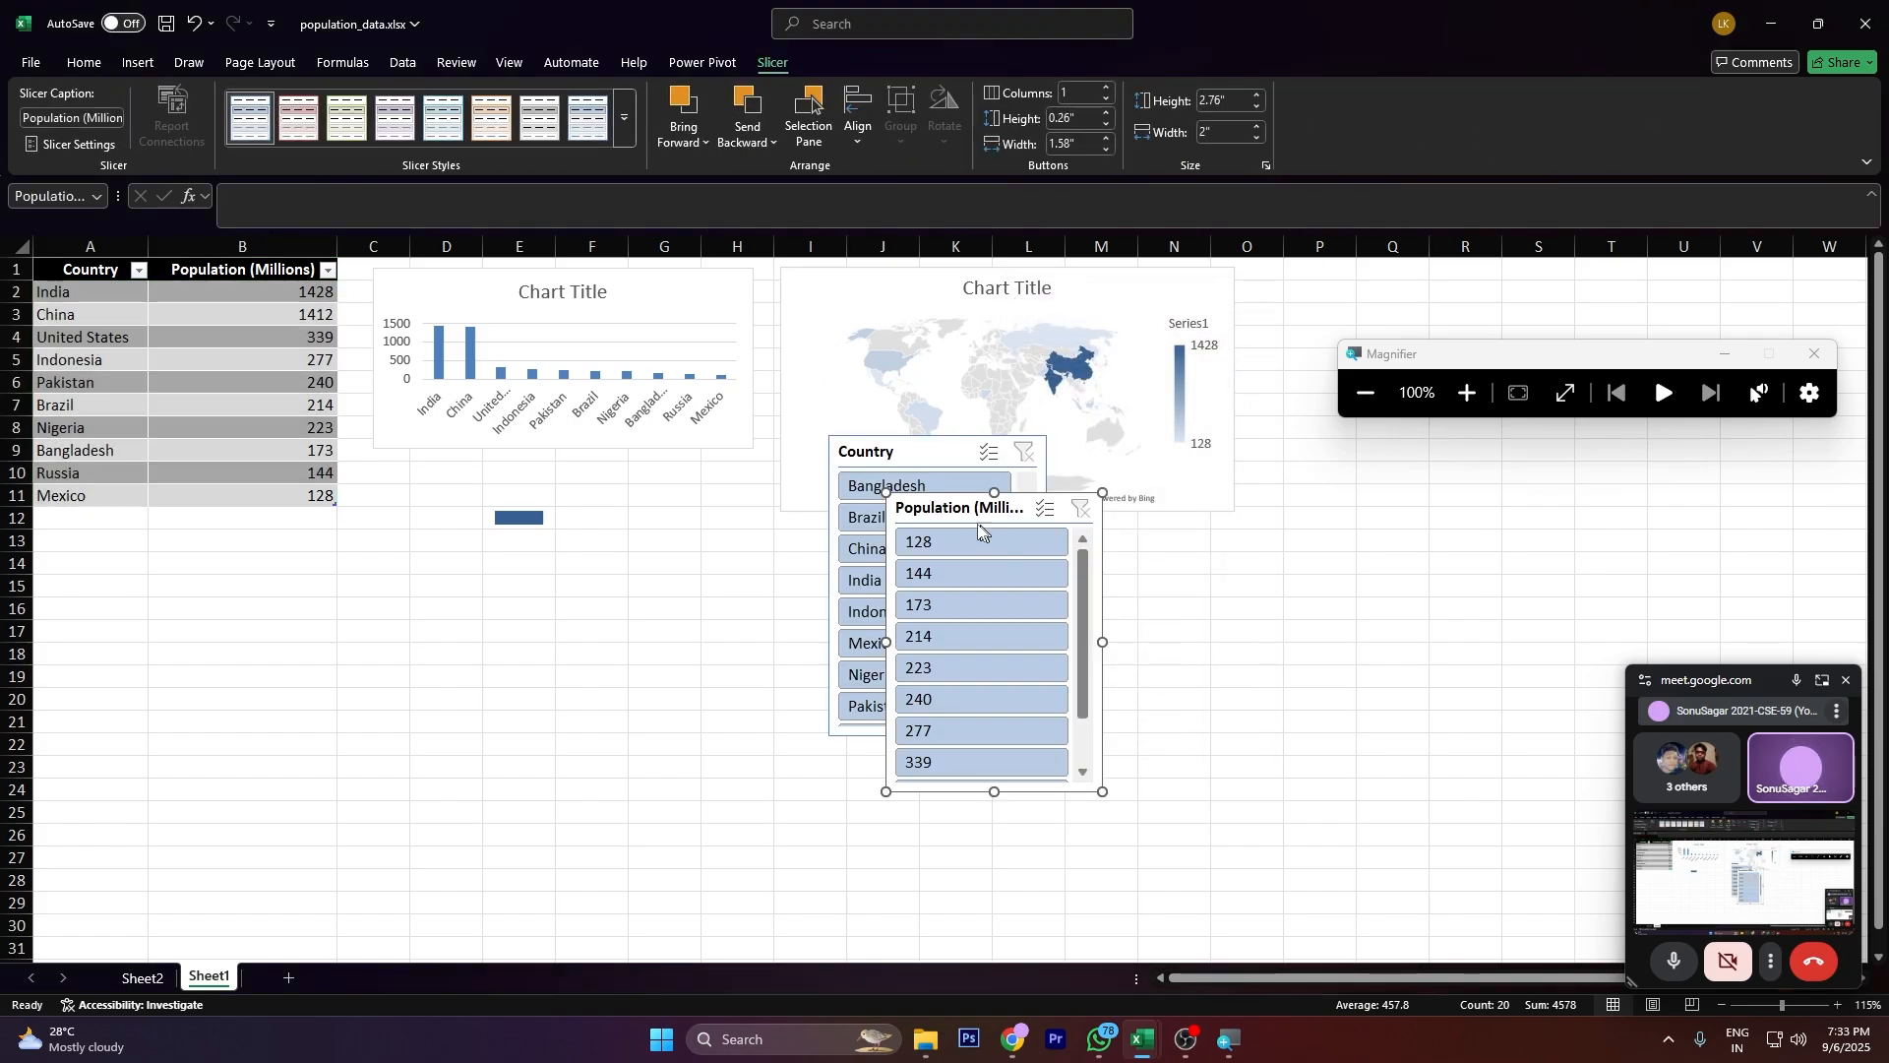
pyautogui.moveTo(959, 500); pyautogui.dragTo(1316, 484)
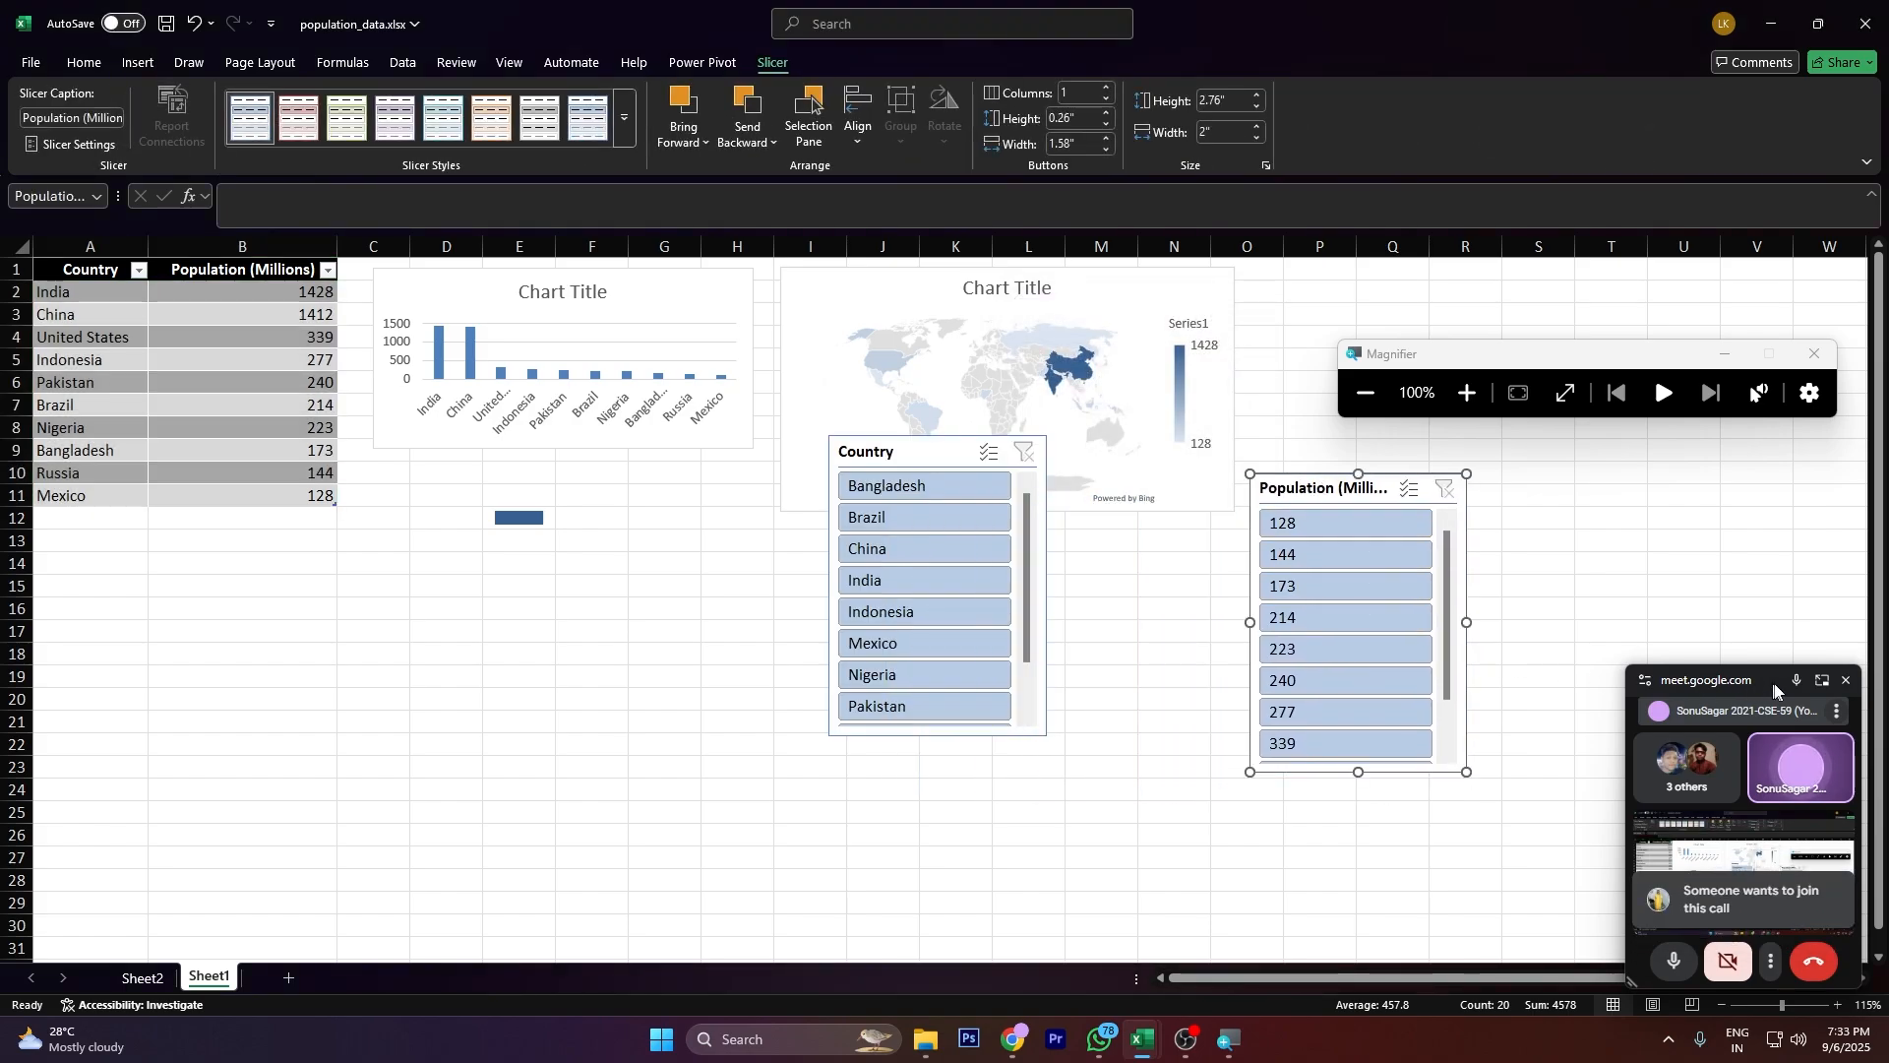
# Step: Switch to Google Meet in the browser, admit the waiting participant to the call, and return to Excel
pyautogui.click(1823, 681)
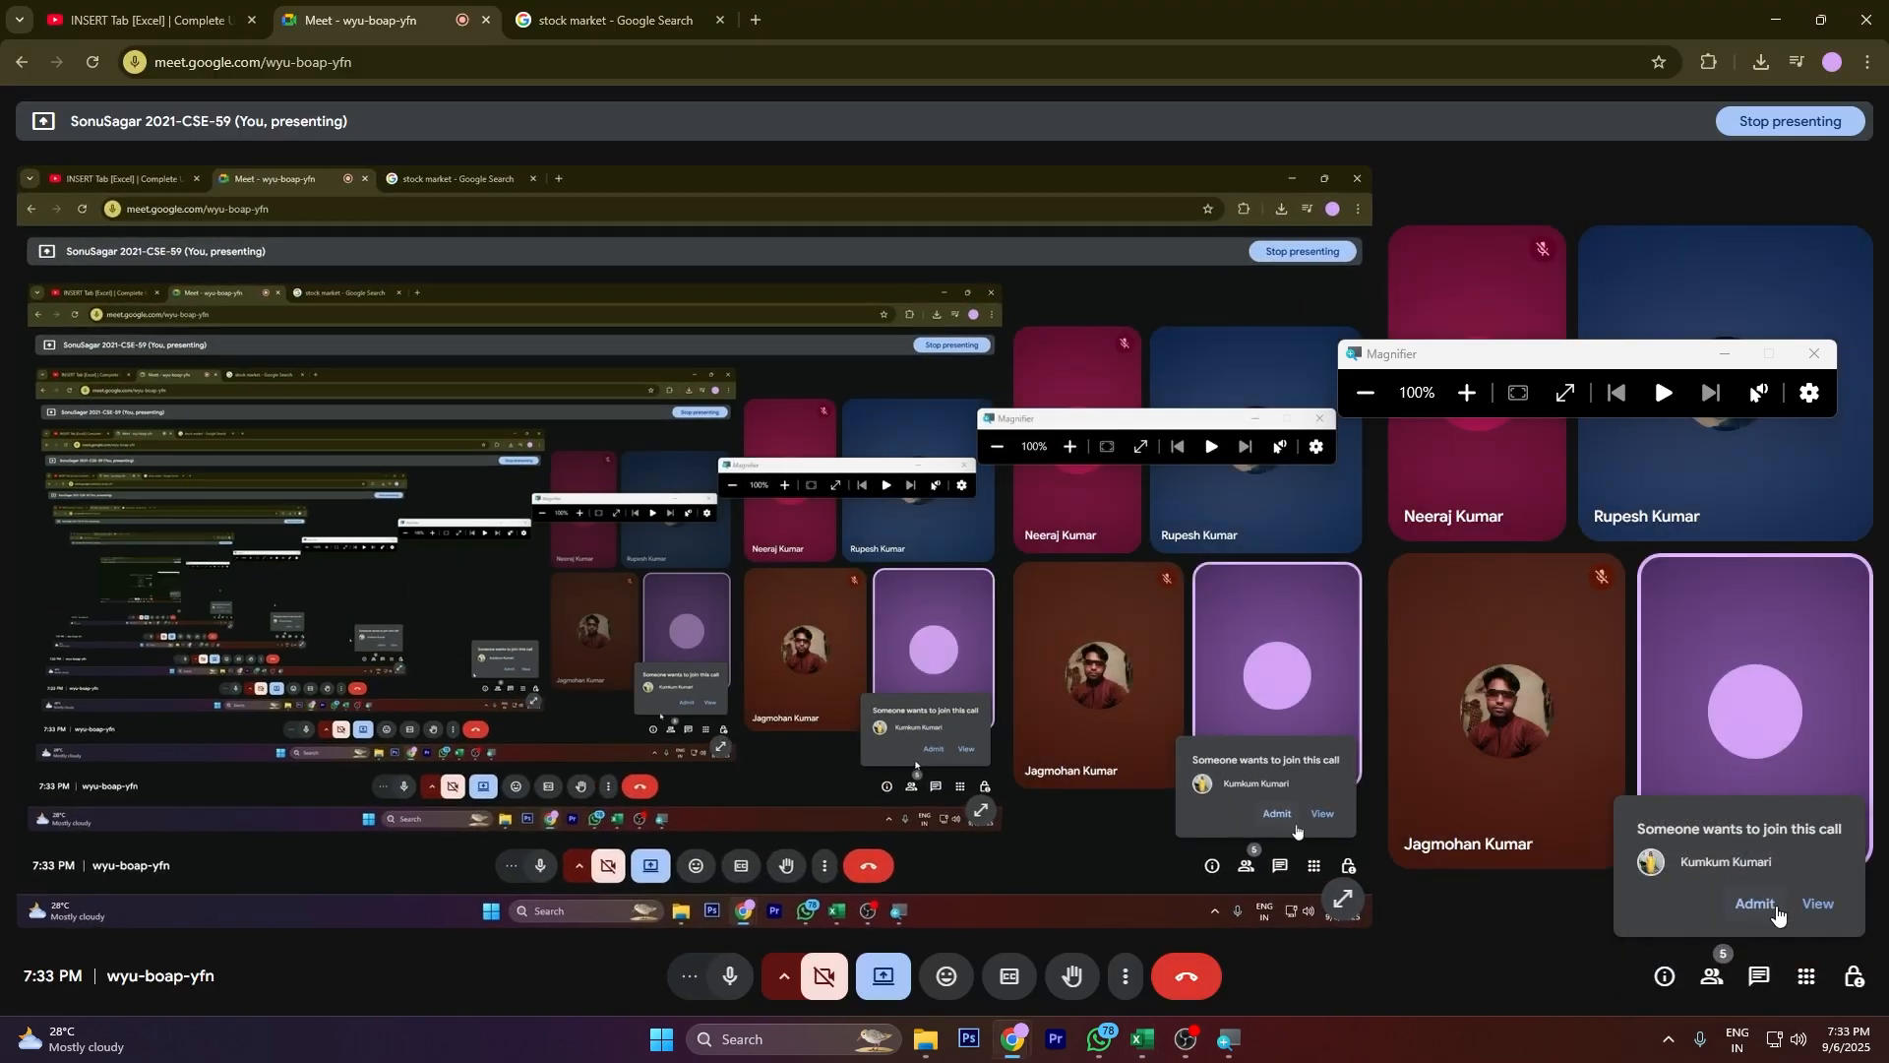
pyautogui.click(1769, 907)
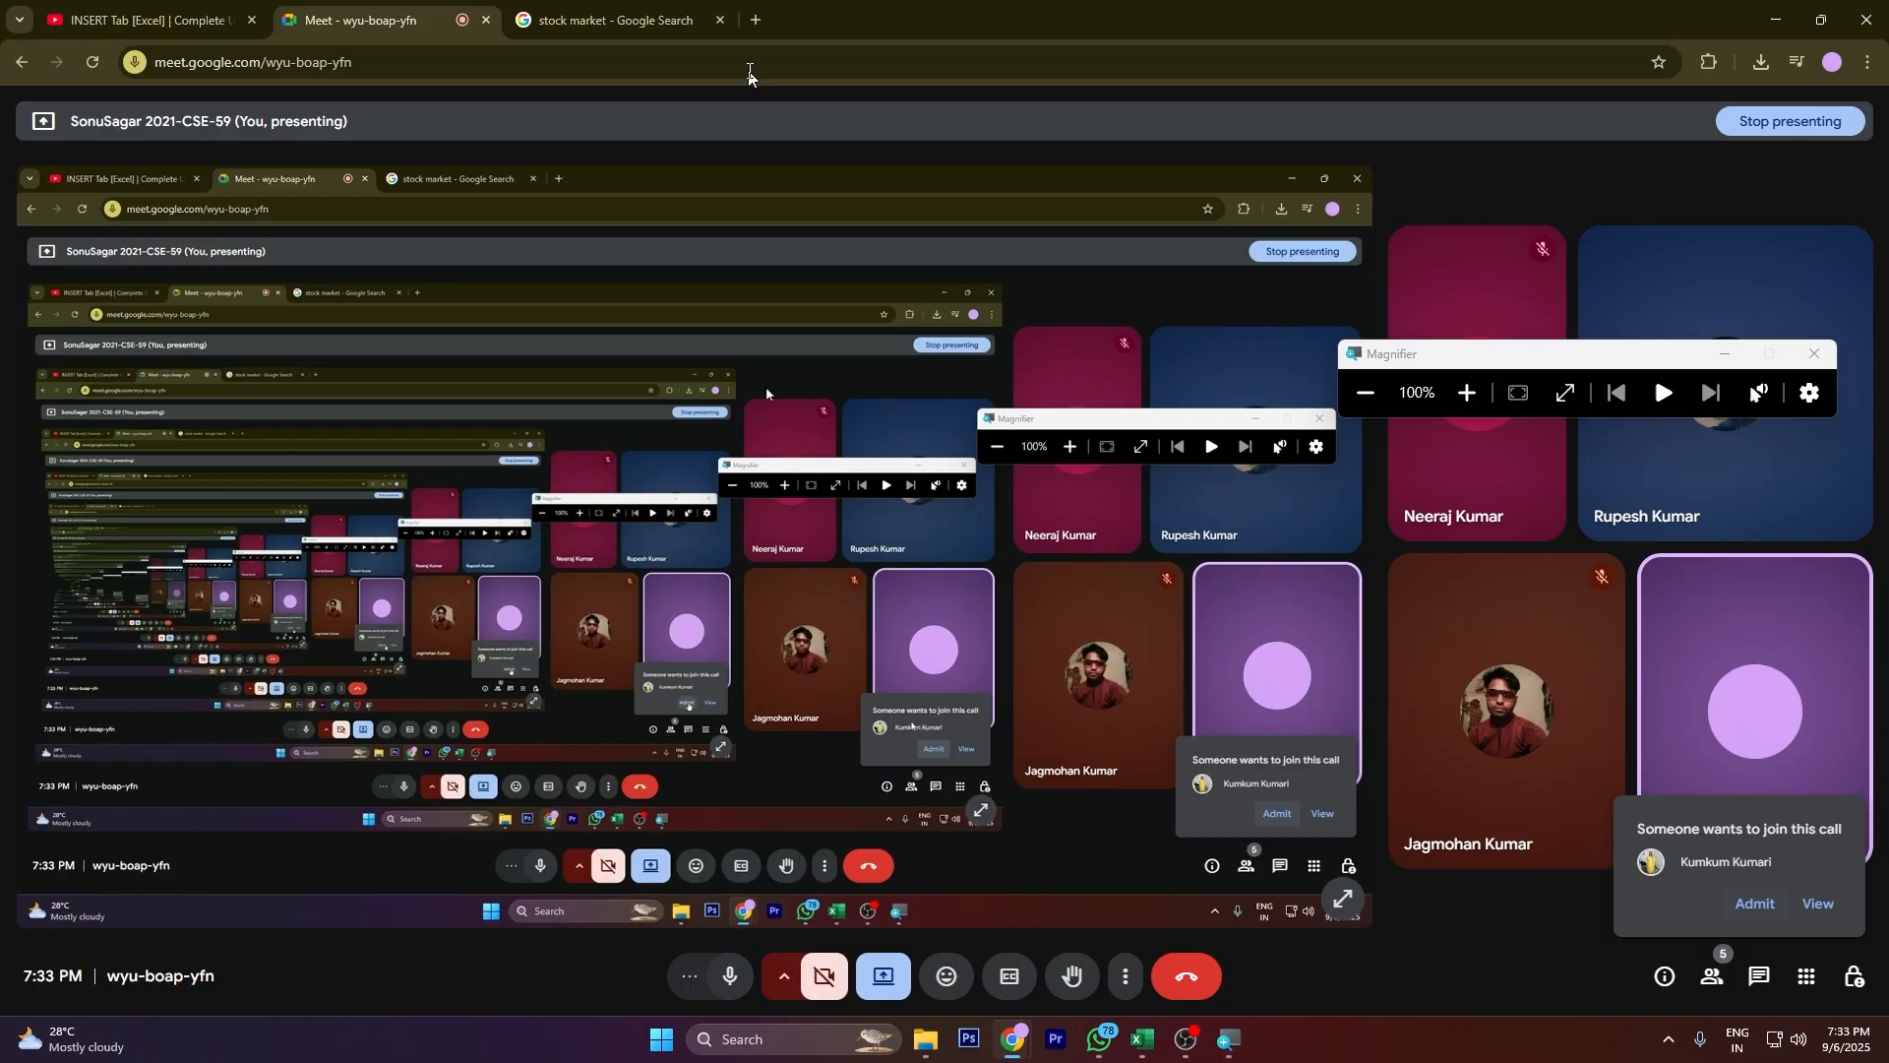
pyautogui.click(596, 15)
pyautogui.click(1773, 16)
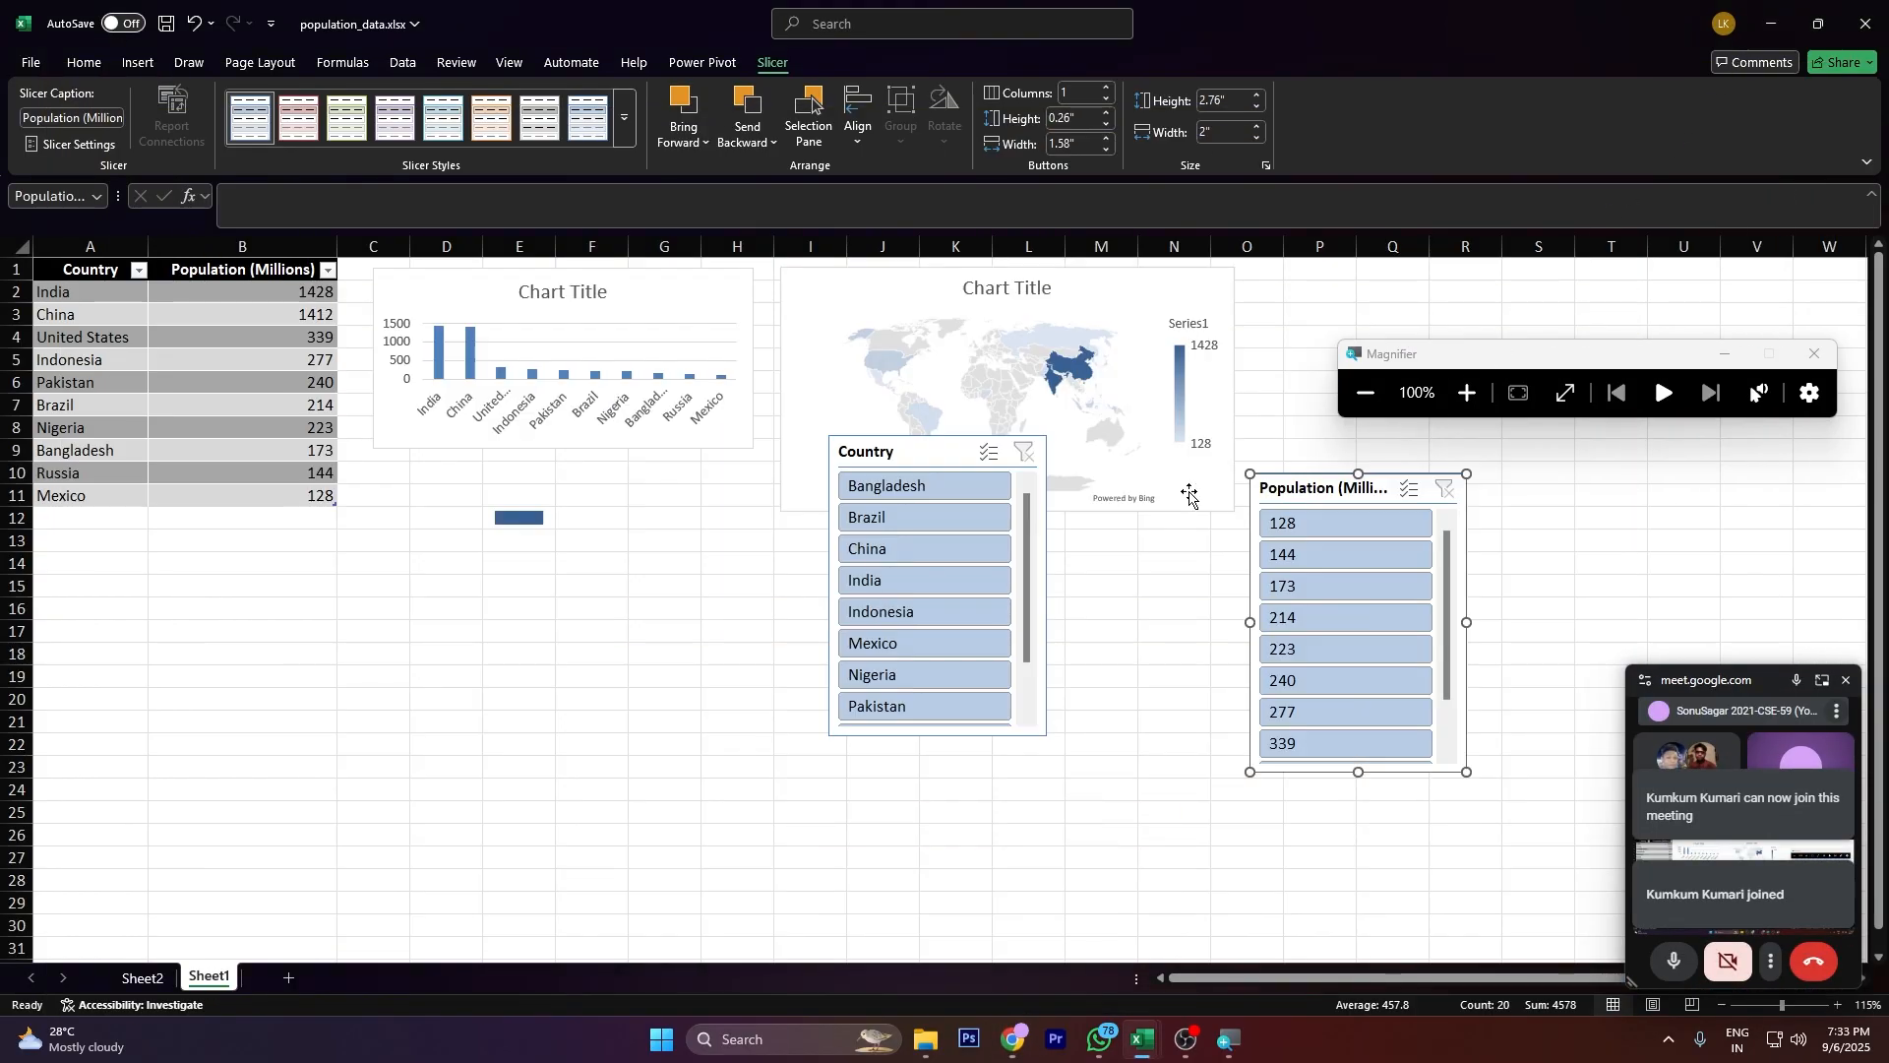
# Step: Arrange the Country and Population (Millions) slicers side by side around the lower edge of the map chart
pyautogui.moveTo(1305, 485); pyautogui.dragTo(1126, 443)
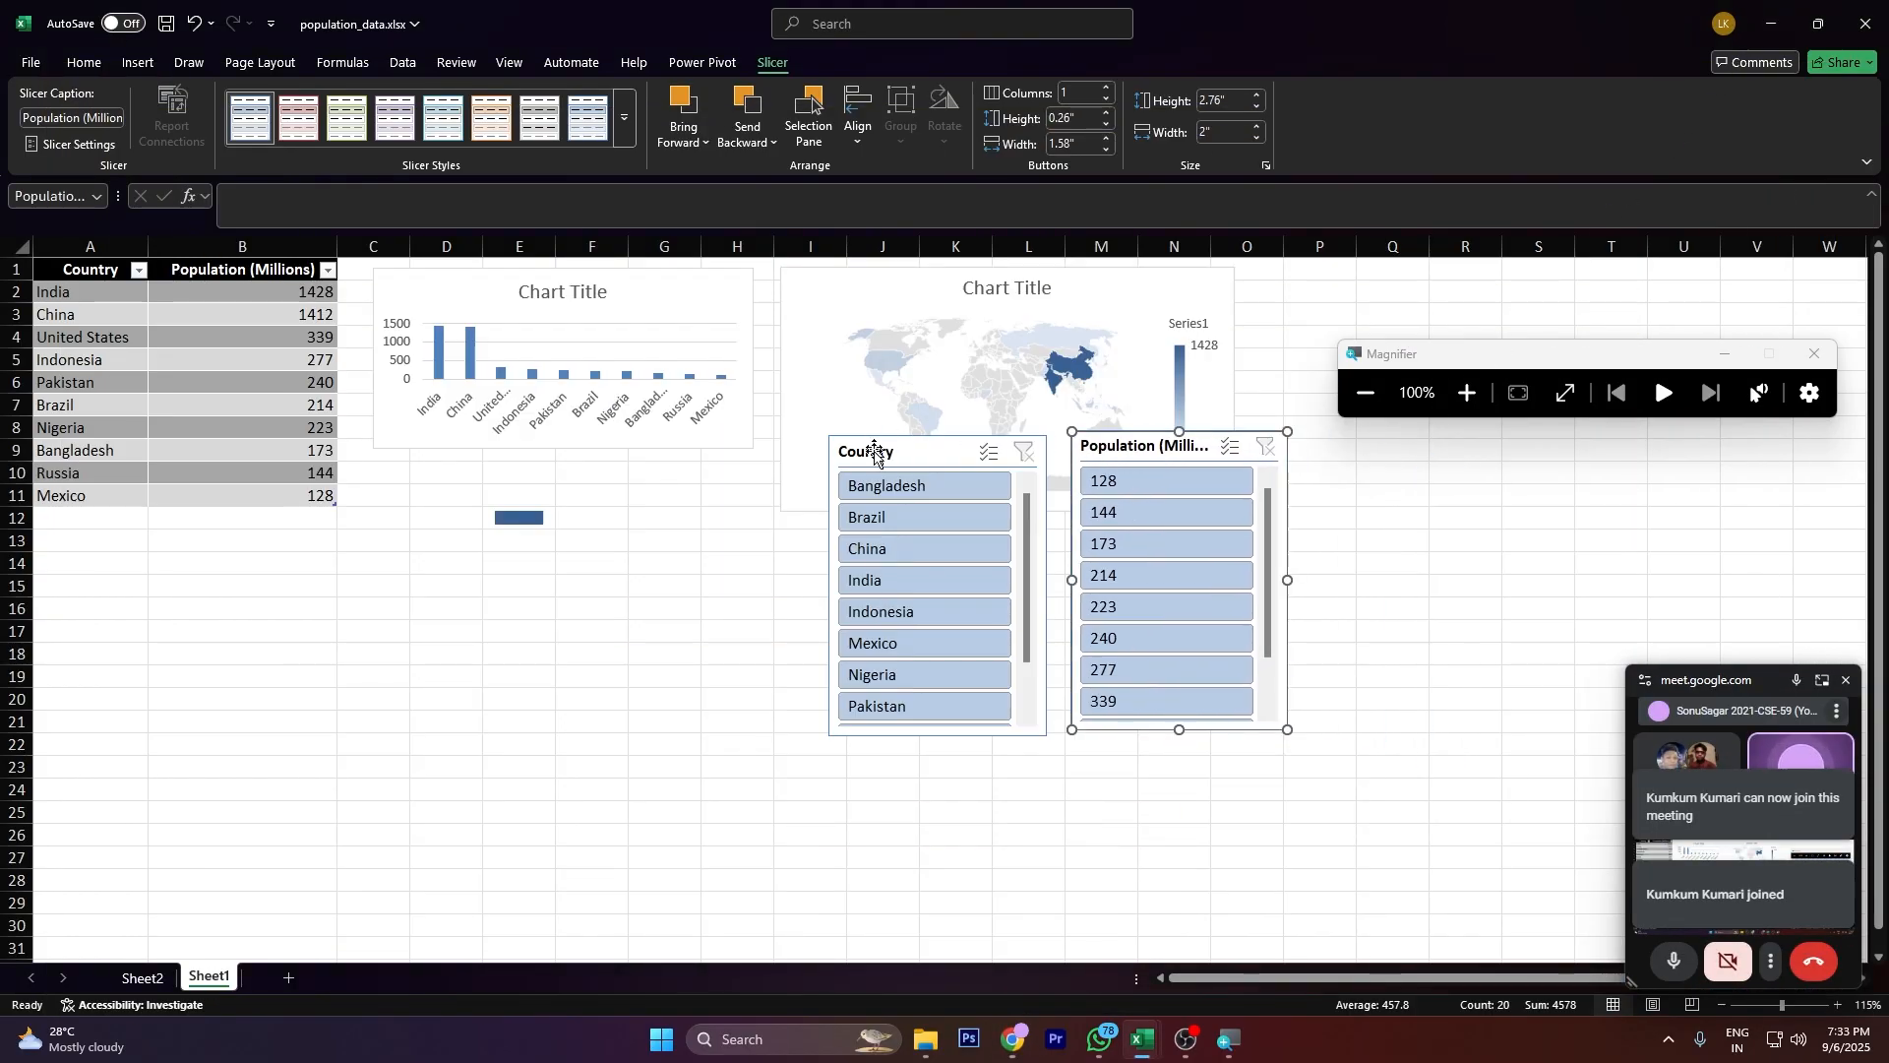
pyautogui.moveTo(915, 449); pyautogui.dragTo(953, 480)
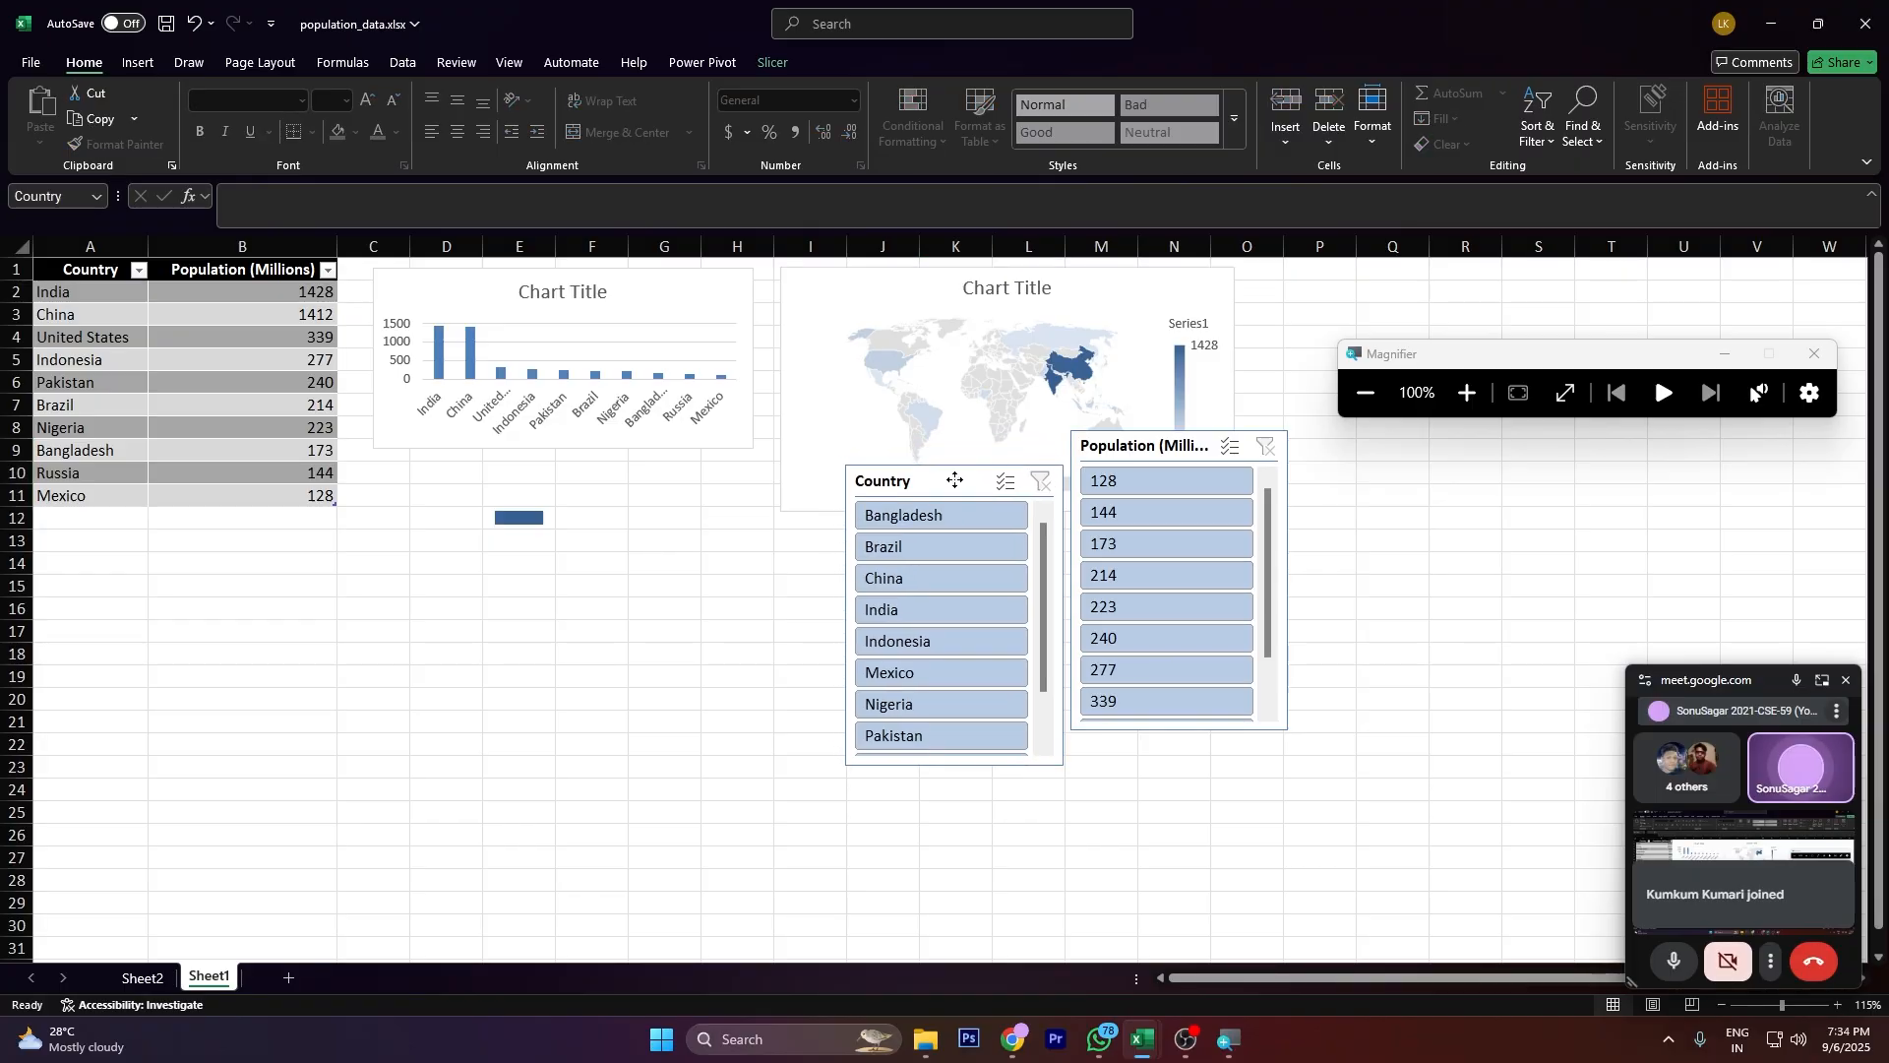
pyautogui.moveTo(1134, 444); pyautogui.dragTo(1141, 484)
# Step: Filter the table with the slicers to Bangladesh and to the population value 173, and clear the population filter
pyautogui.click(968, 516)
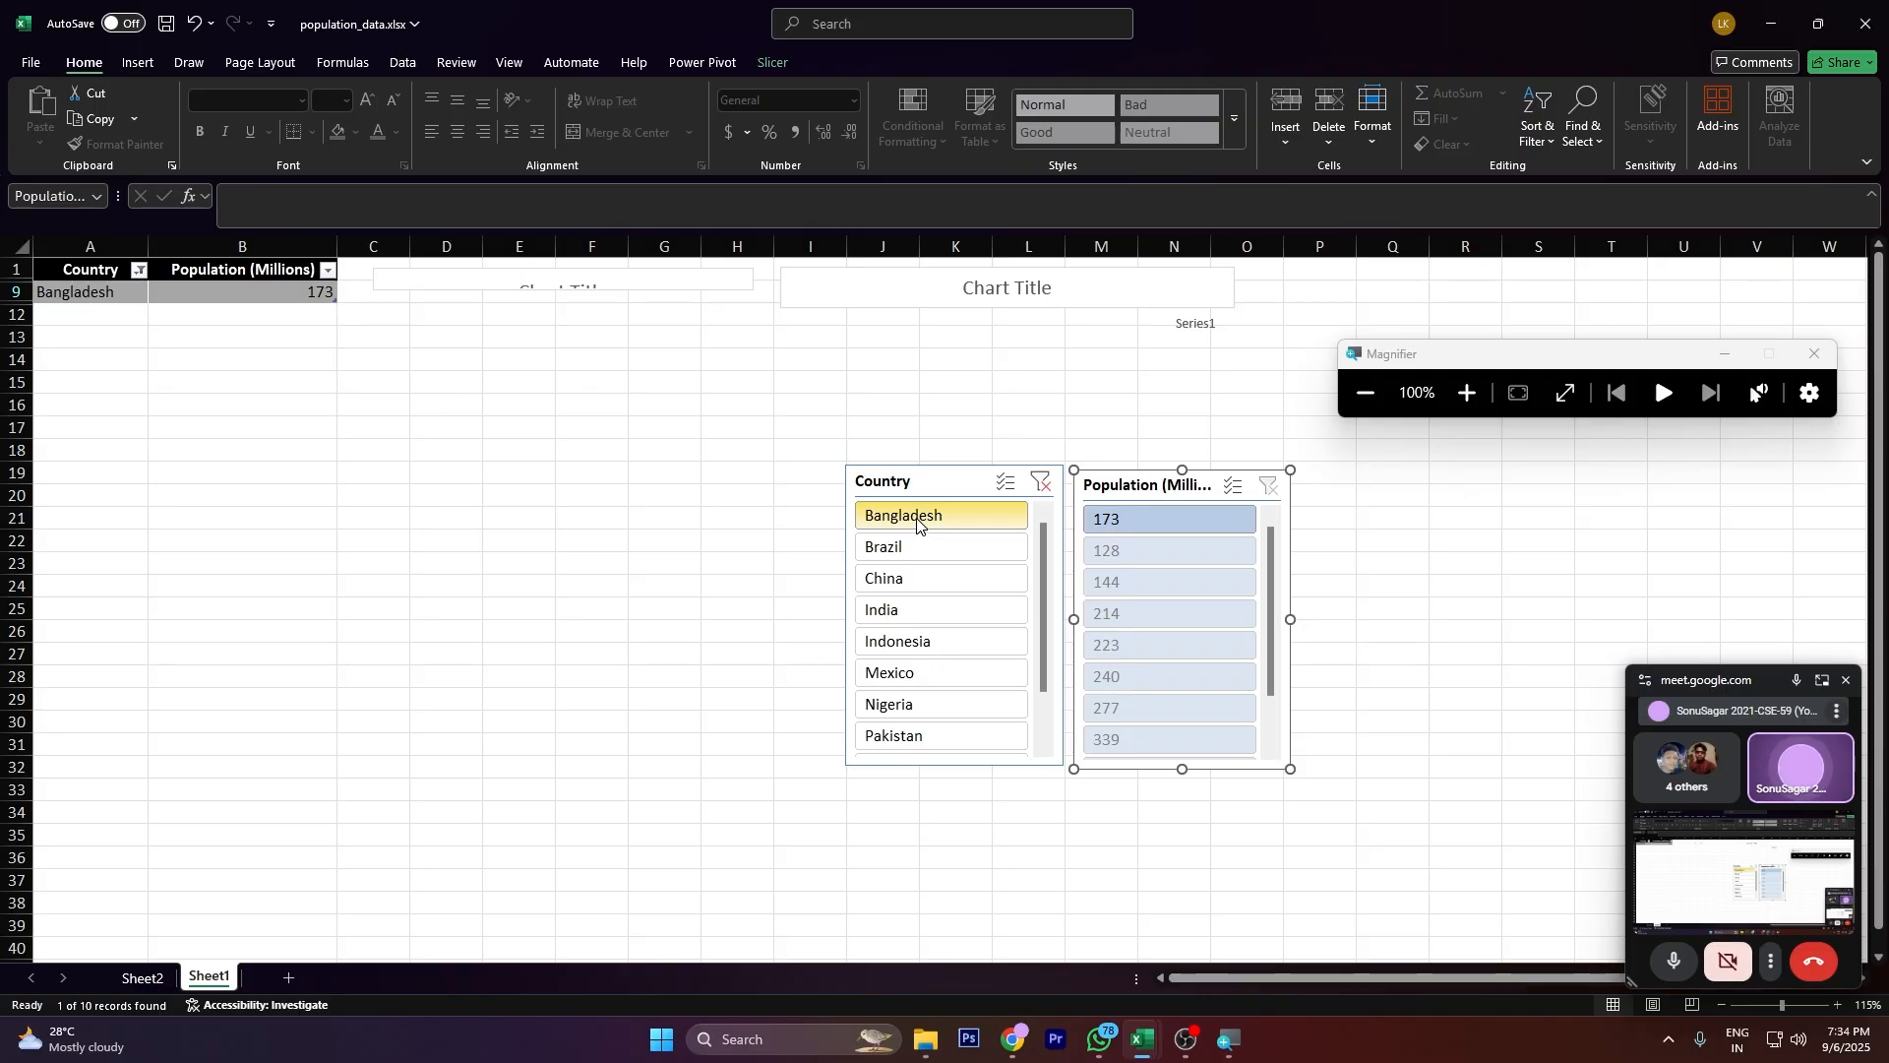
pyautogui.click(1117, 521)
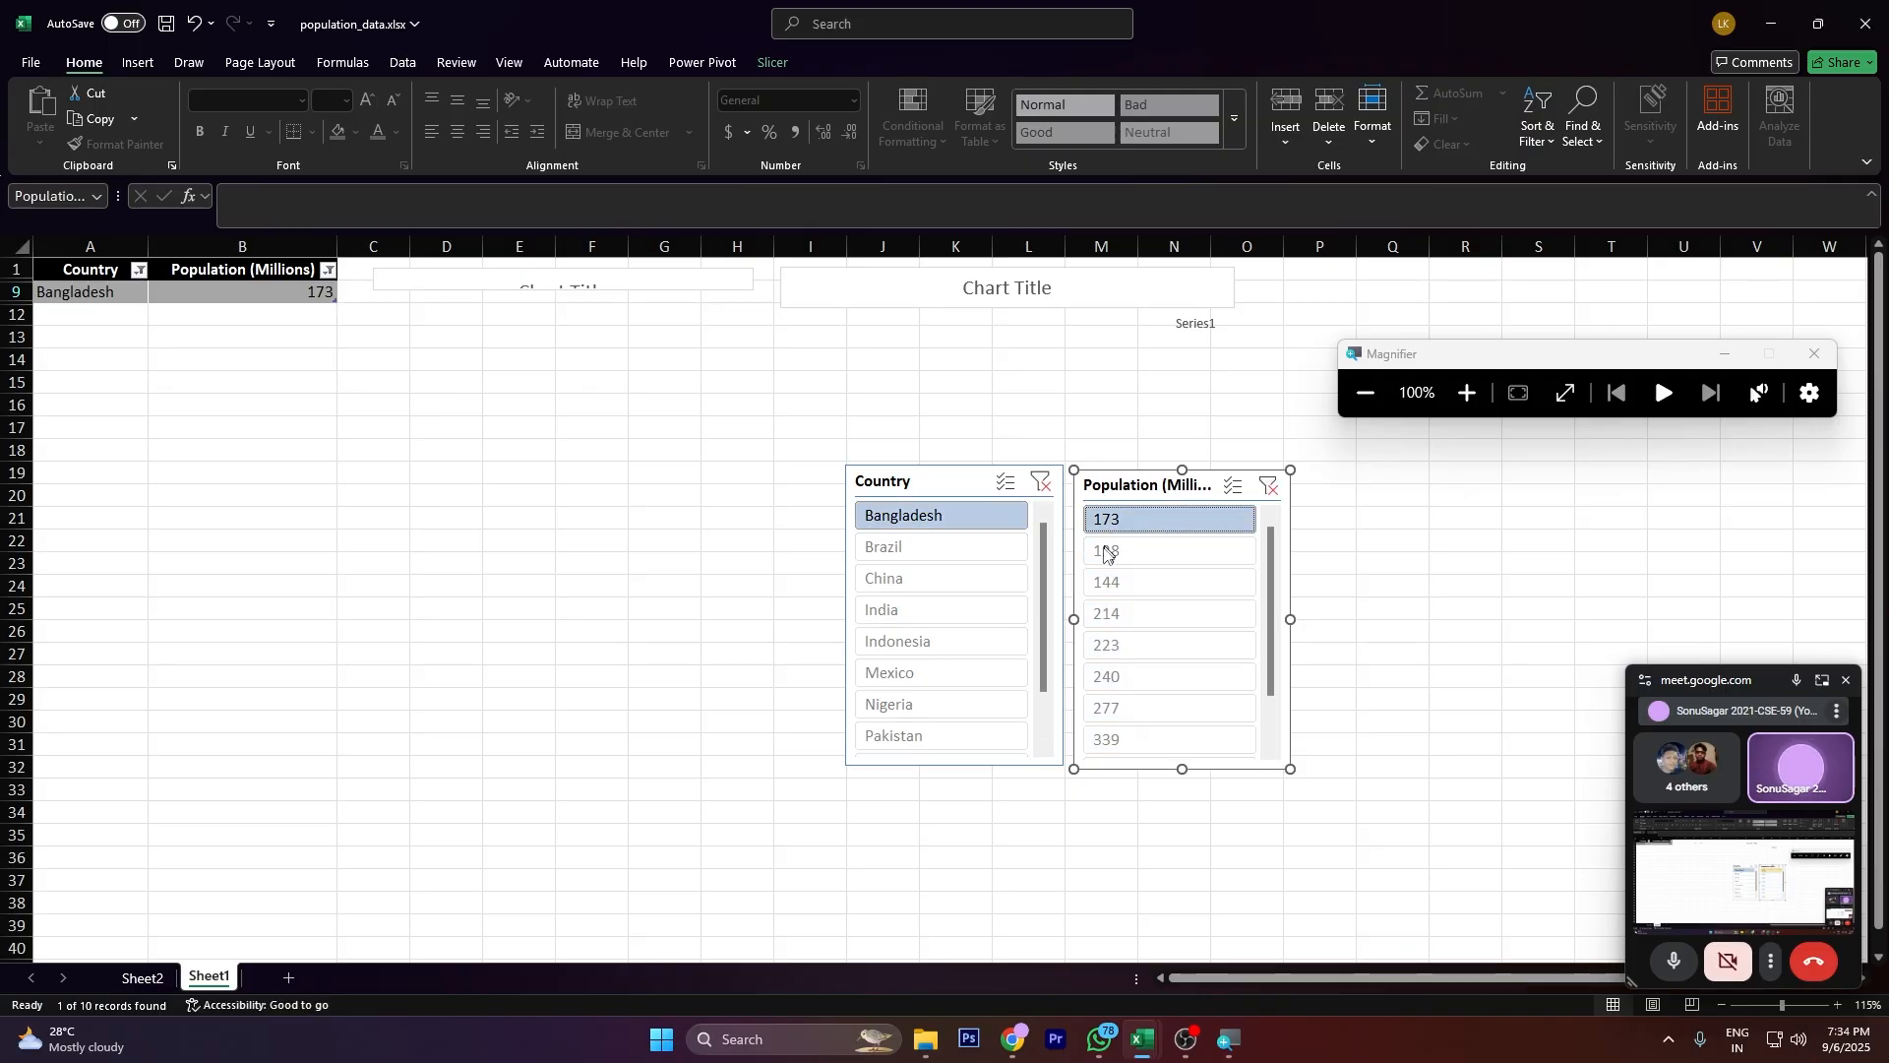
pyautogui.click(1270, 486)
# Step: Filter the table with the Country slicer to India and after that to Indonesia
pyautogui.click(909, 612)
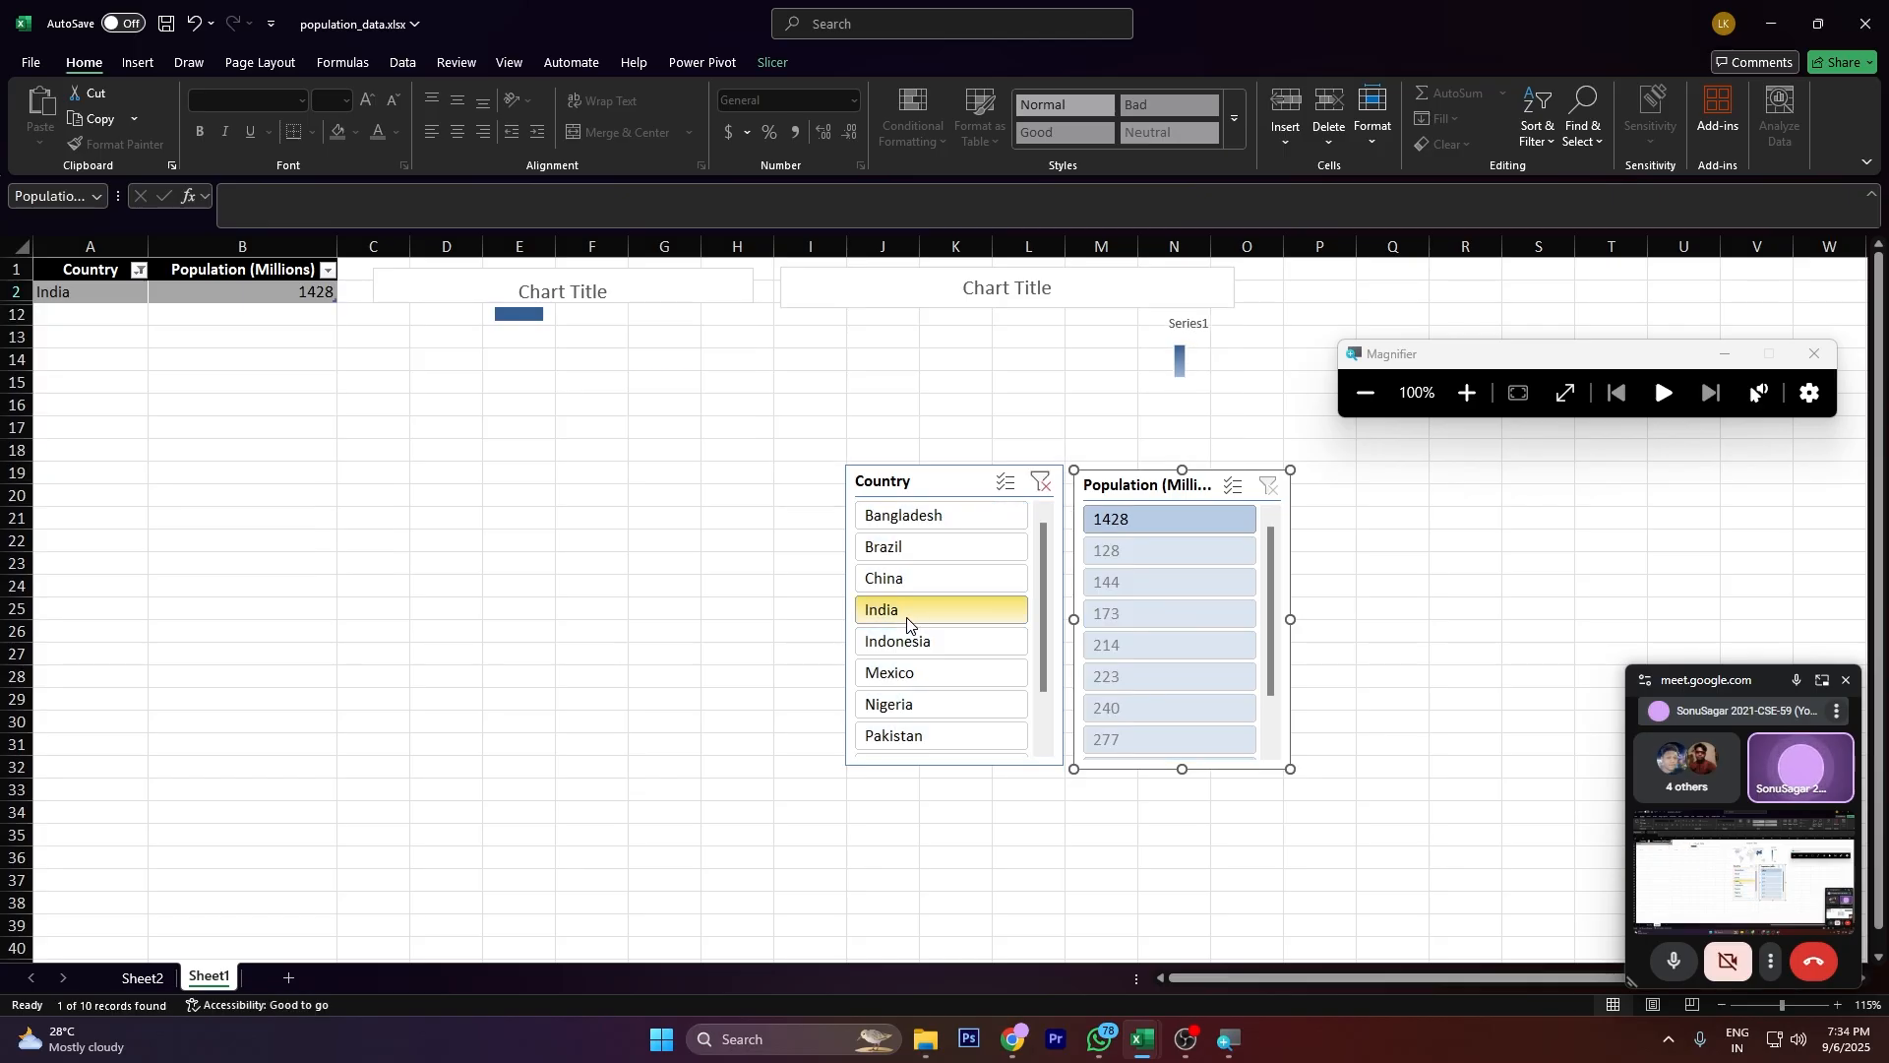
pyautogui.click(901, 641)
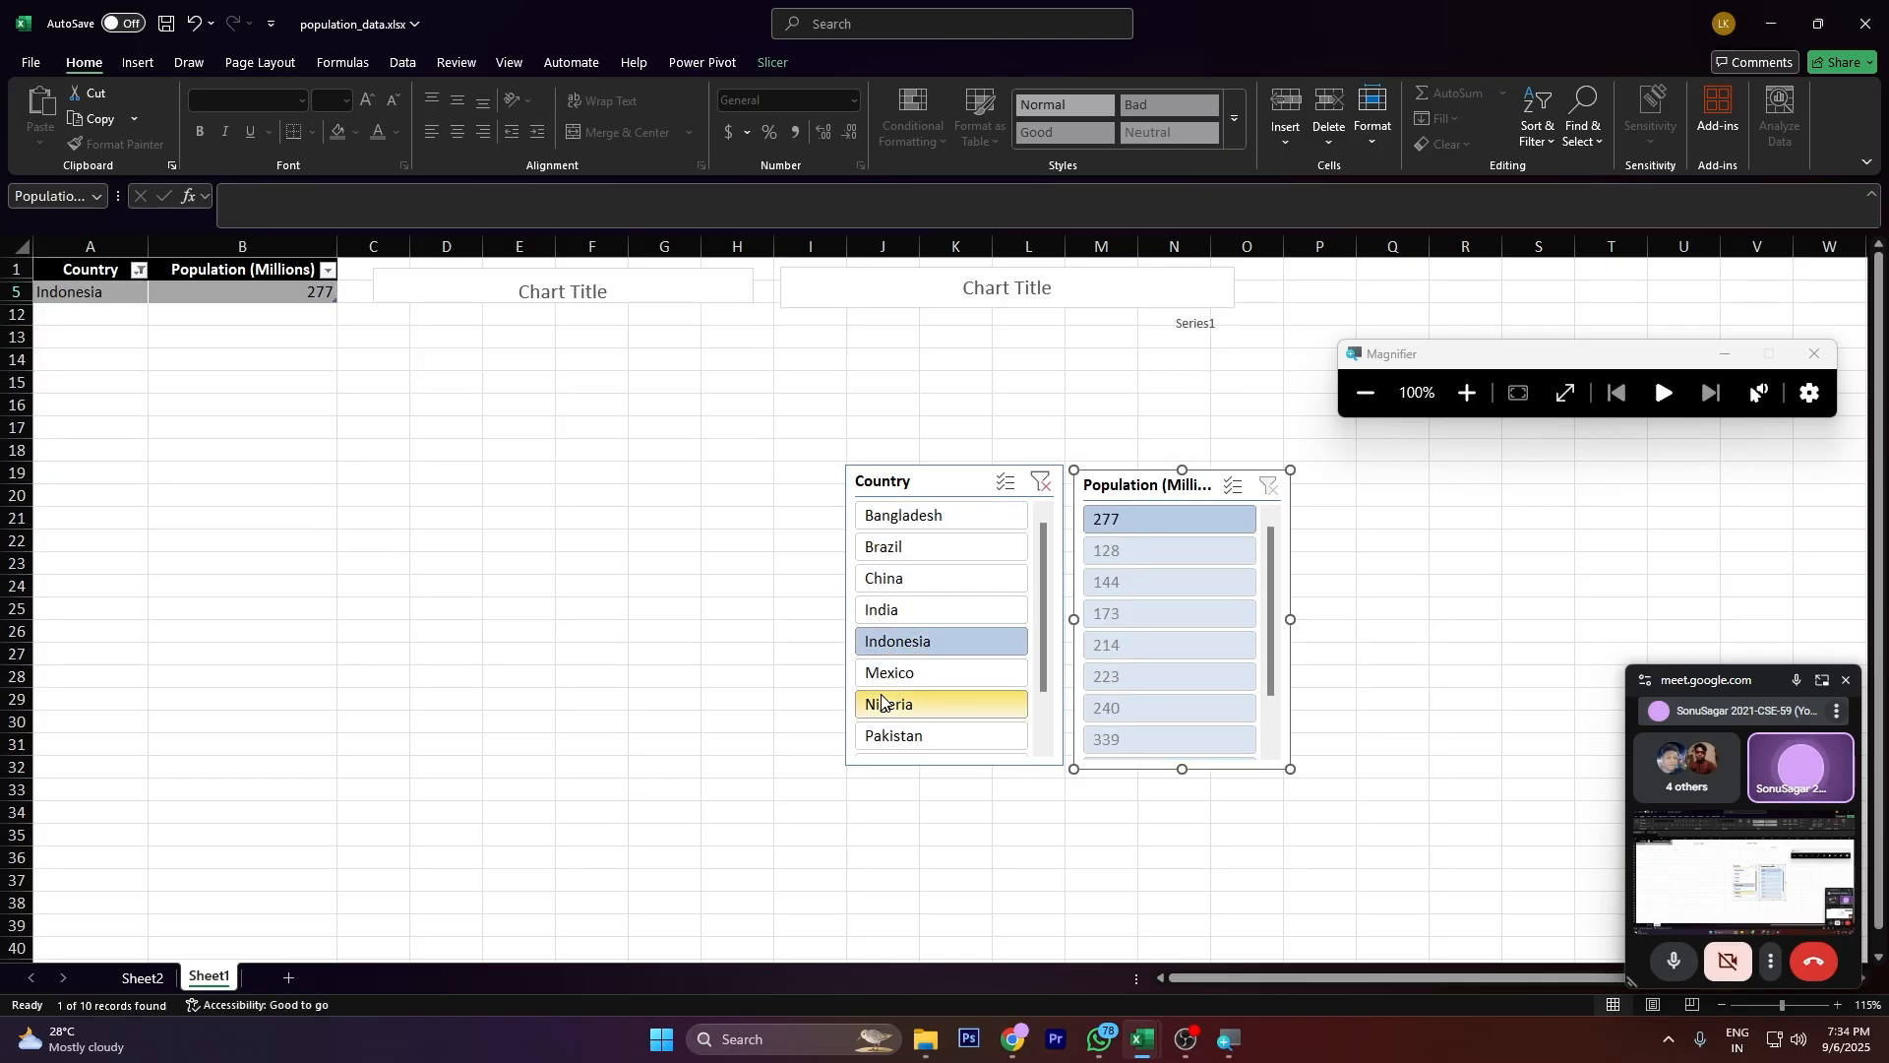
# Step: Filter the table with the Country slicer to Mexico, Nigeria, Pakistan, Brazil, China, Indonesia and India in turn, and clear the country filter
pyautogui.click(887, 673)
pyautogui.click(925, 705)
pyautogui.click(925, 736)
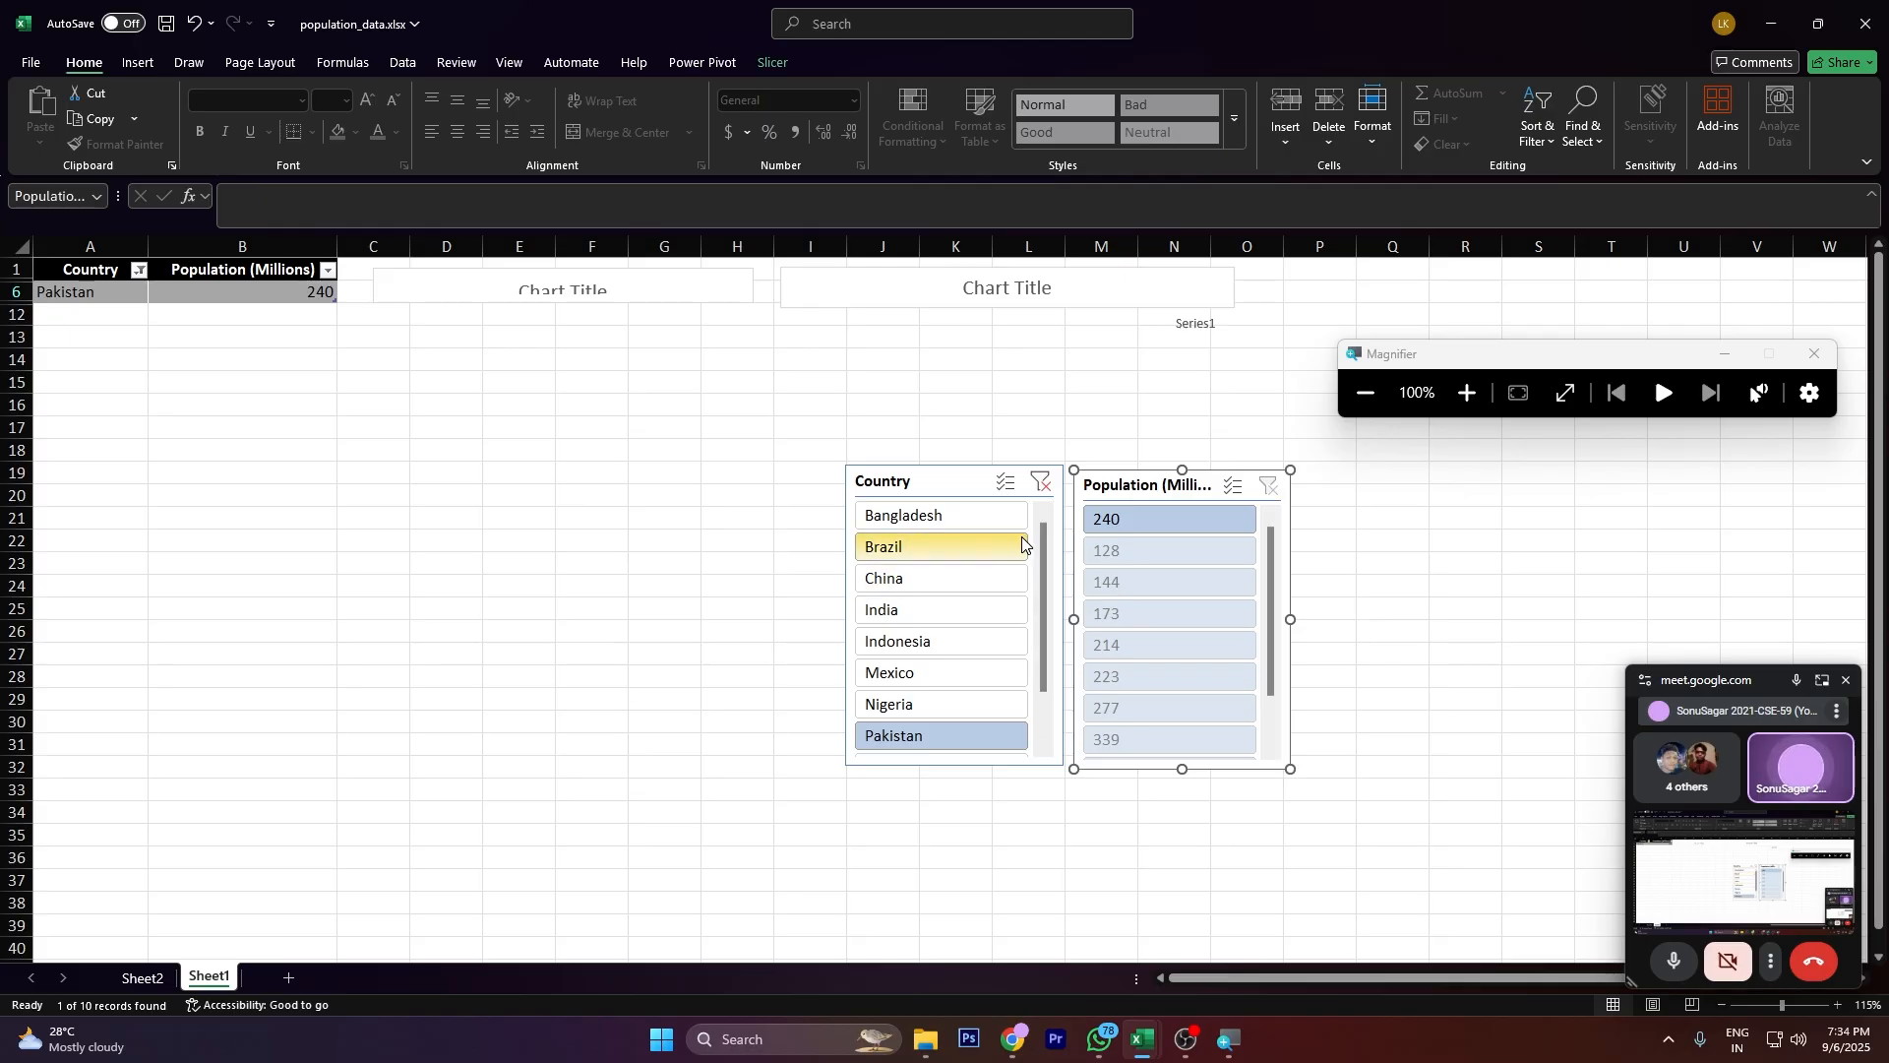
pyautogui.click(1018, 546)
pyautogui.click(1001, 585)
pyautogui.click(997, 642)
pyautogui.click(996, 701)
pyautogui.click(984, 583)
pyautogui.click(983, 609)
pyautogui.click(983, 632)
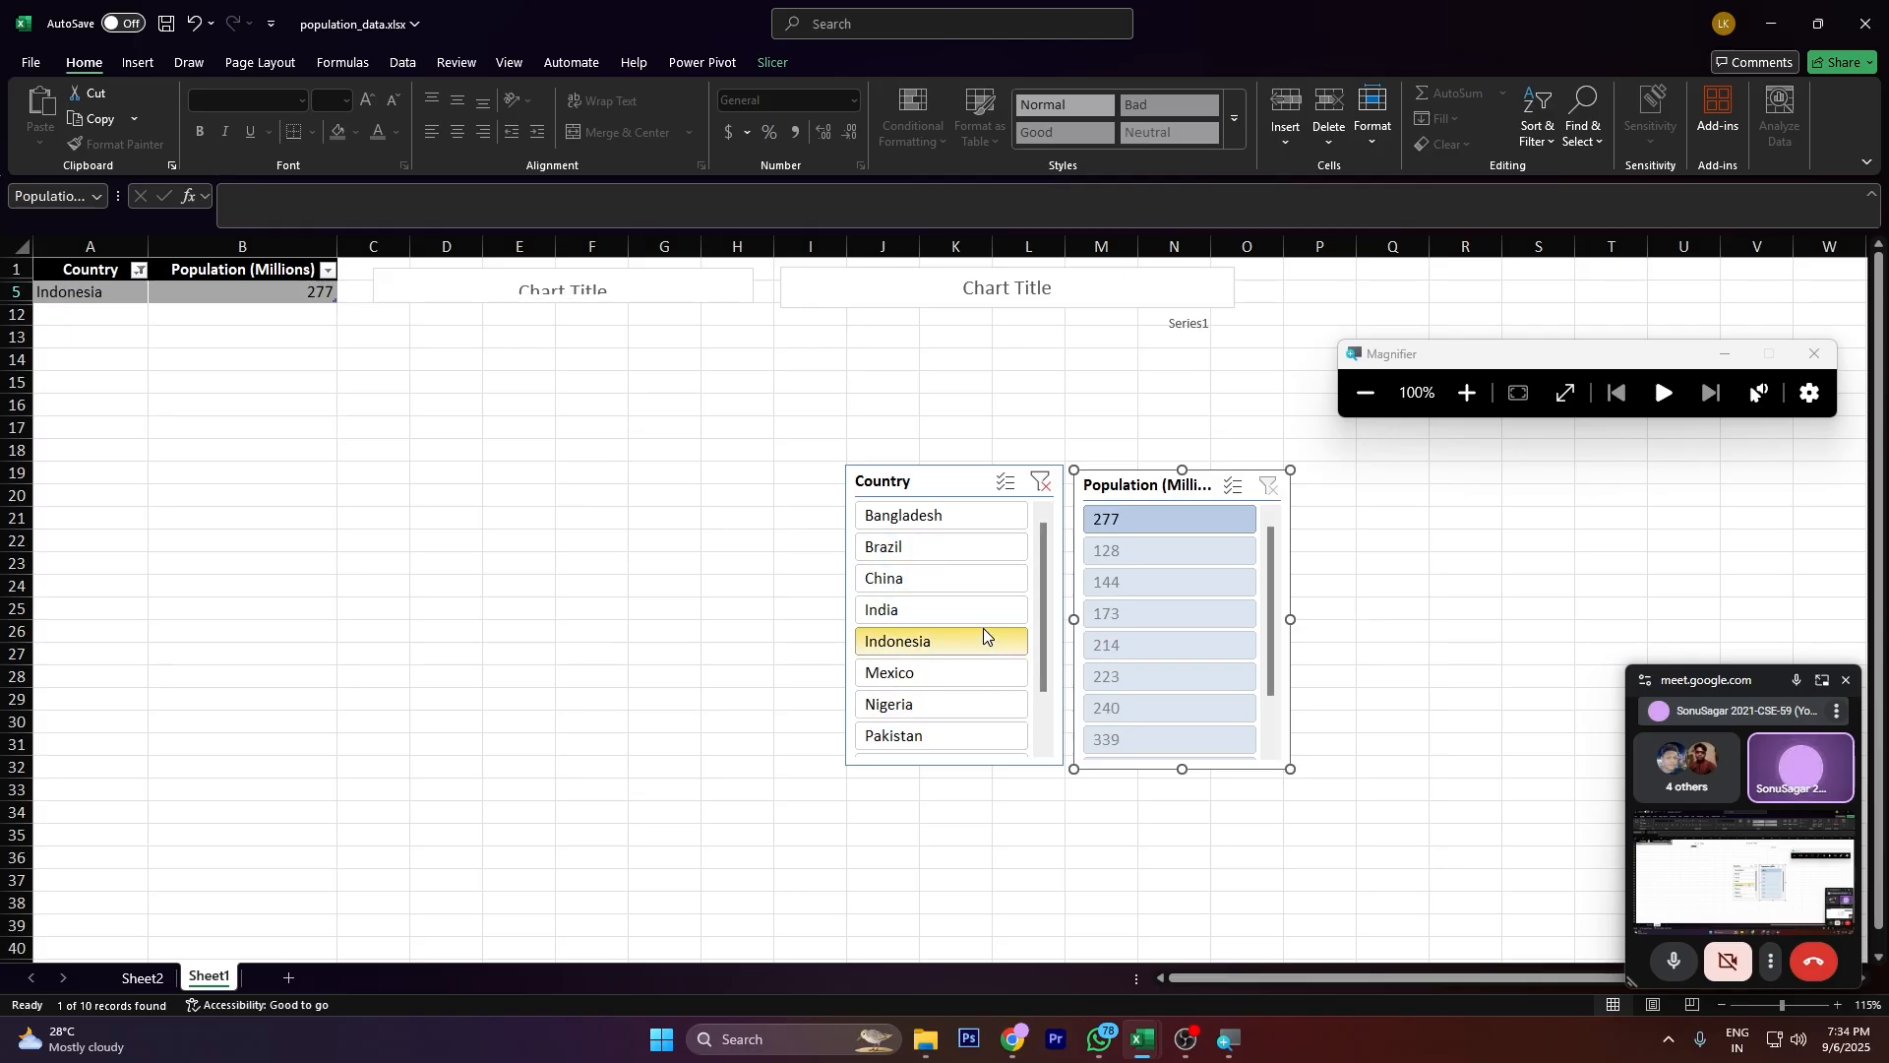
pyautogui.click(1041, 482)
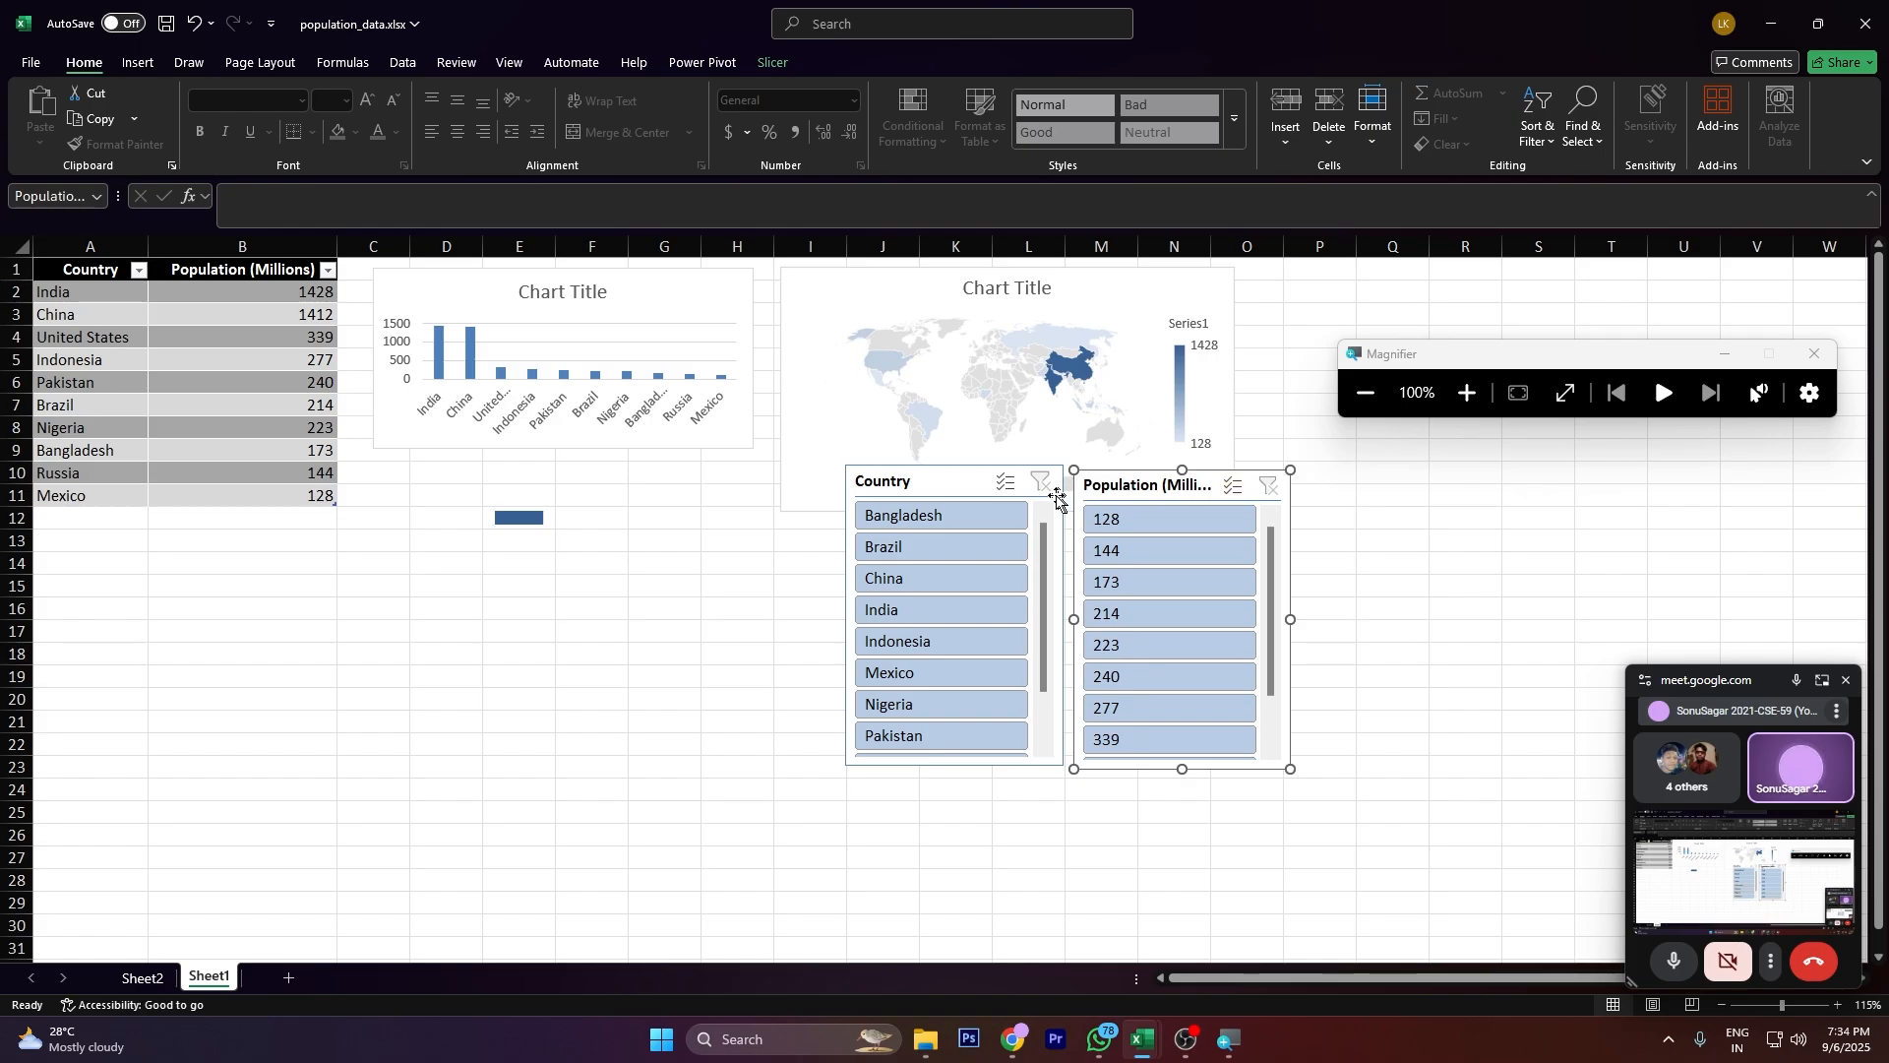
# Step: Delete the Country slicer and the Population (Millions) slicer from the sheet
pyautogui.moveTo(1020, 488); pyautogui.dragTo(1076, 491)
pyautogui.press('Delete')
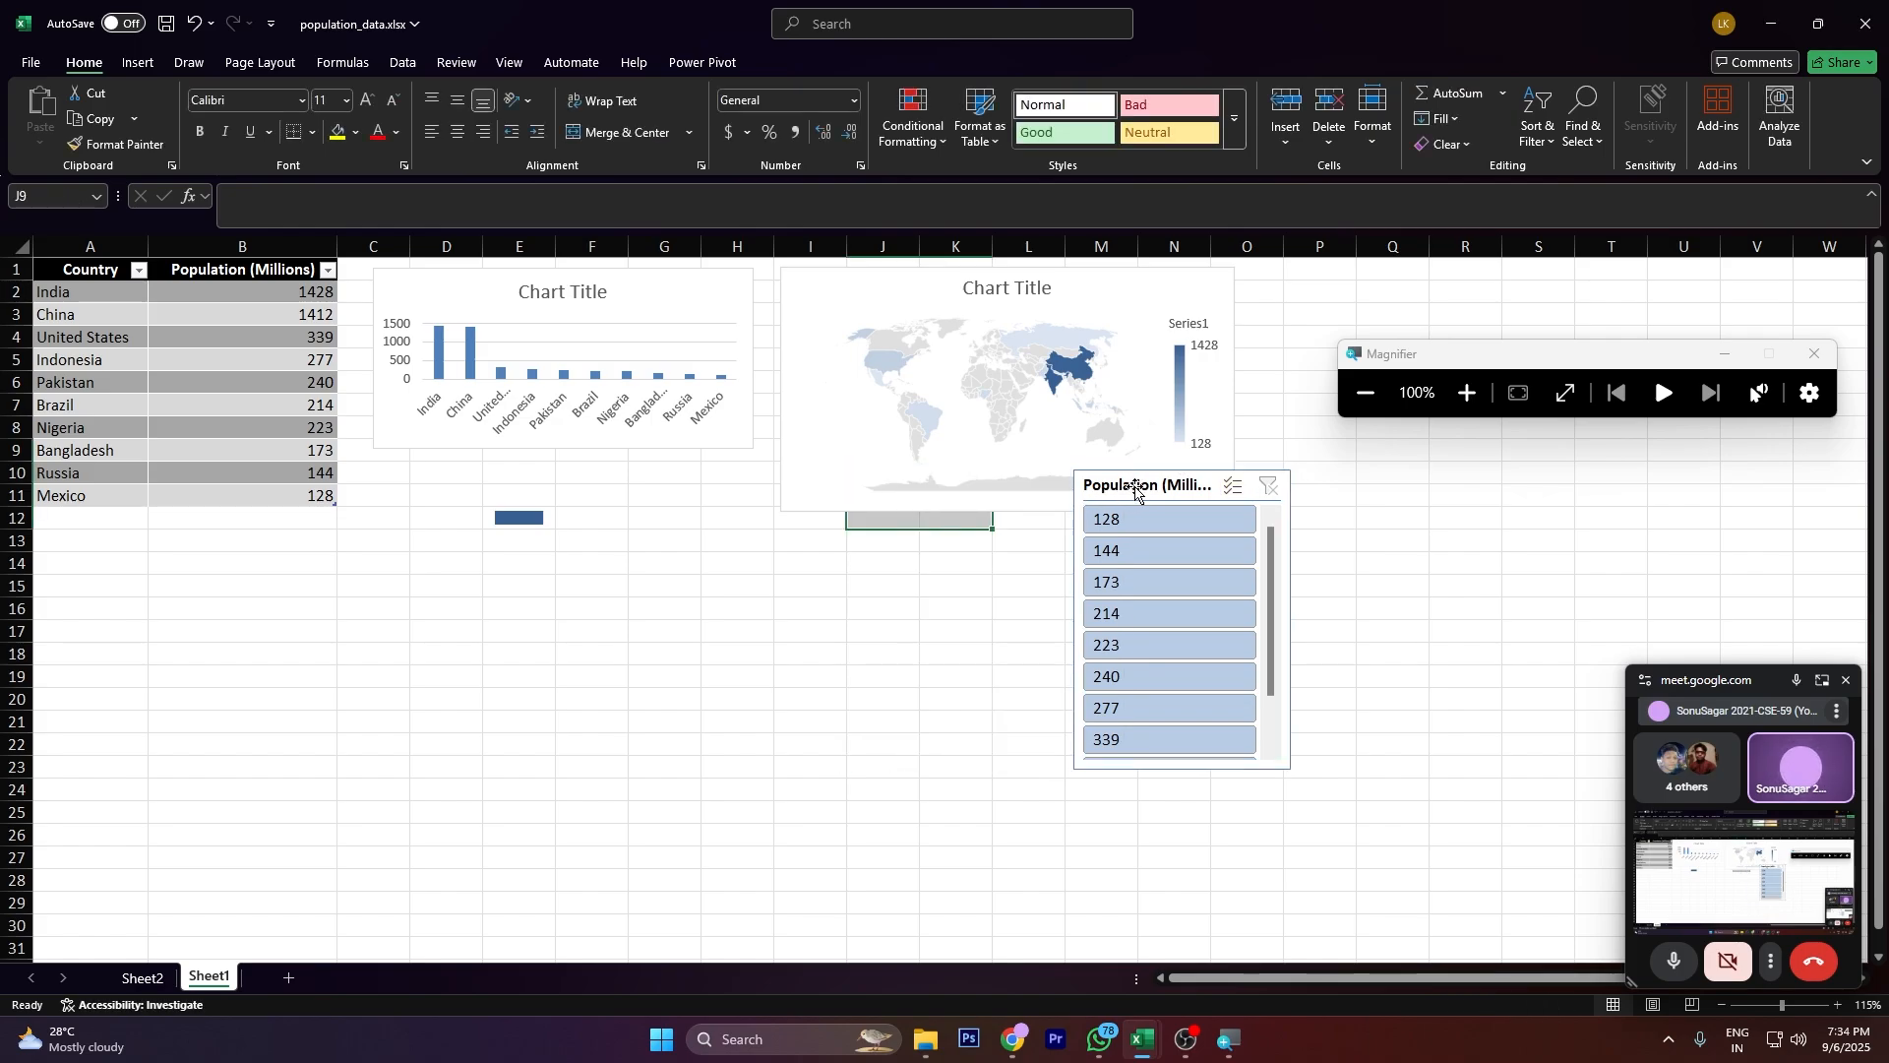
pyautogui.click(1136, 489)
pyautogui.press('Delete')
pyautogui.click(951, 555)
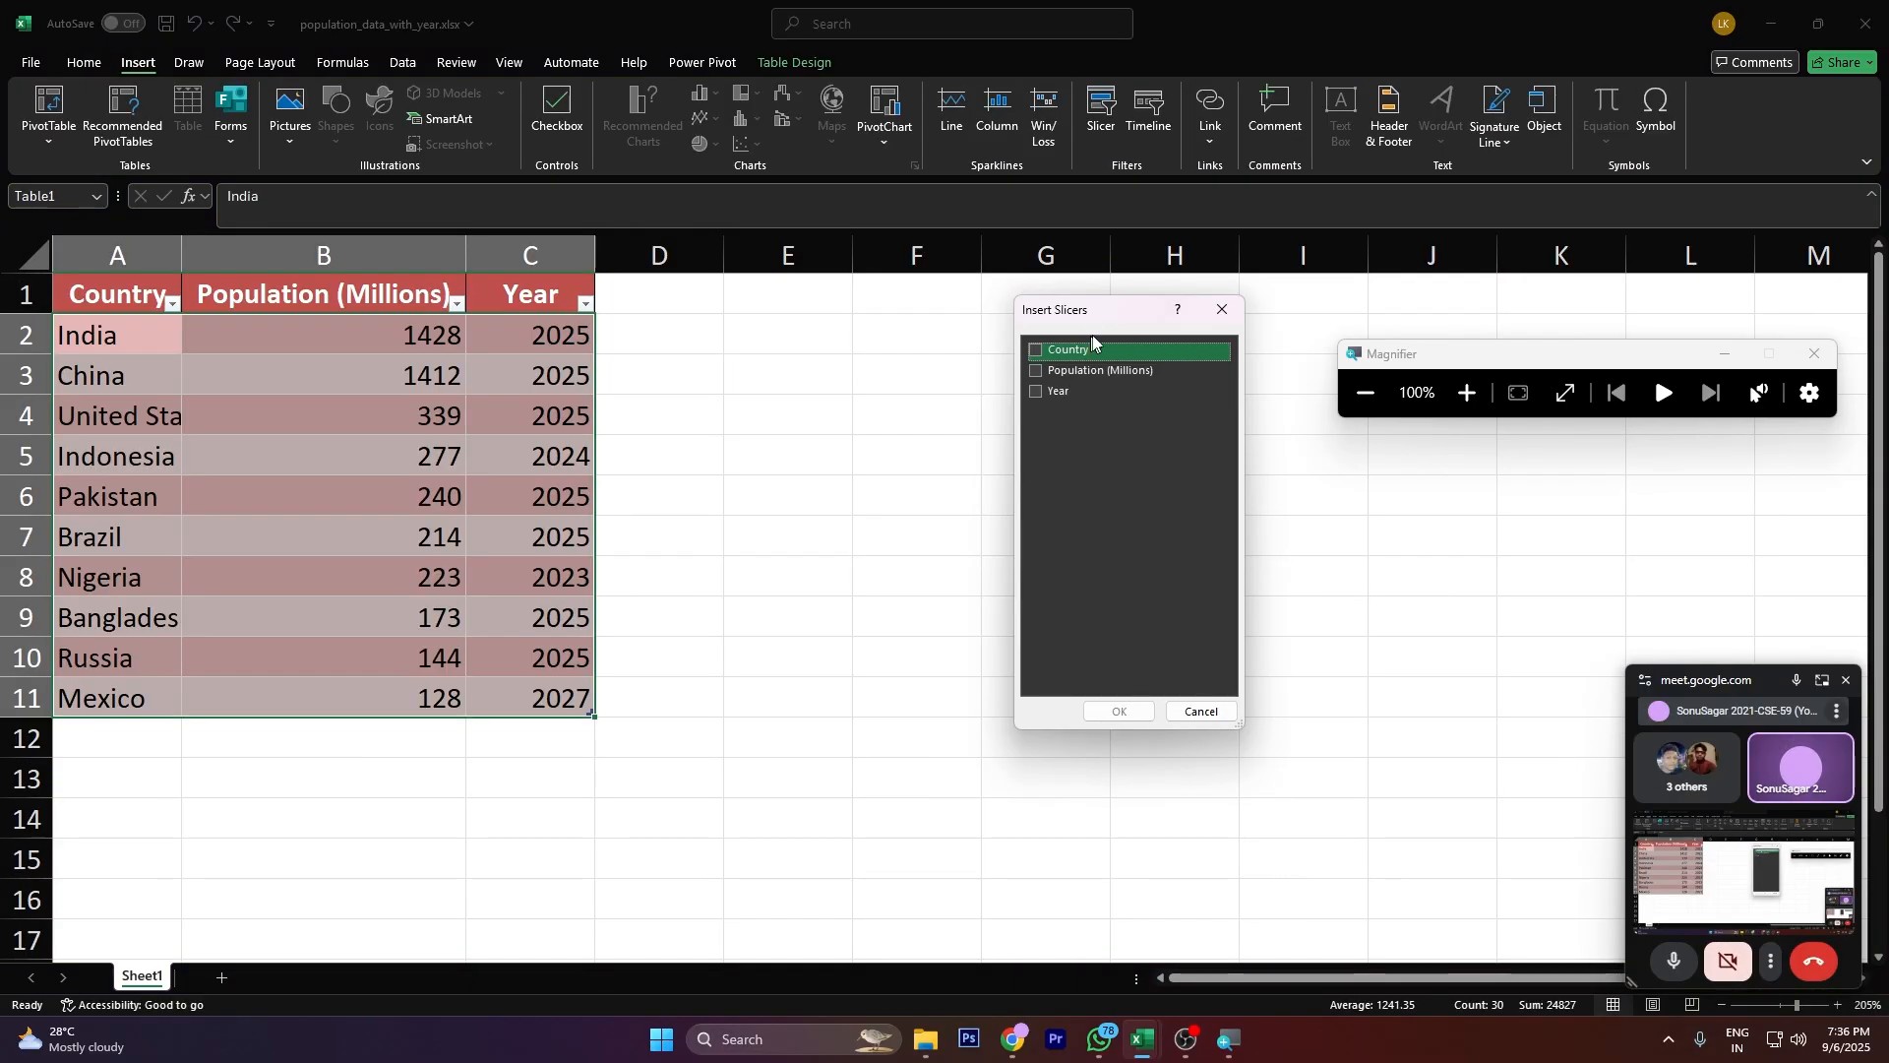
# Step: Insert a slicer for the Year field of the table and move it further away from the data
pyautogui.moveTo(1102, 304); pyautogui.dragTo(1151, 349)
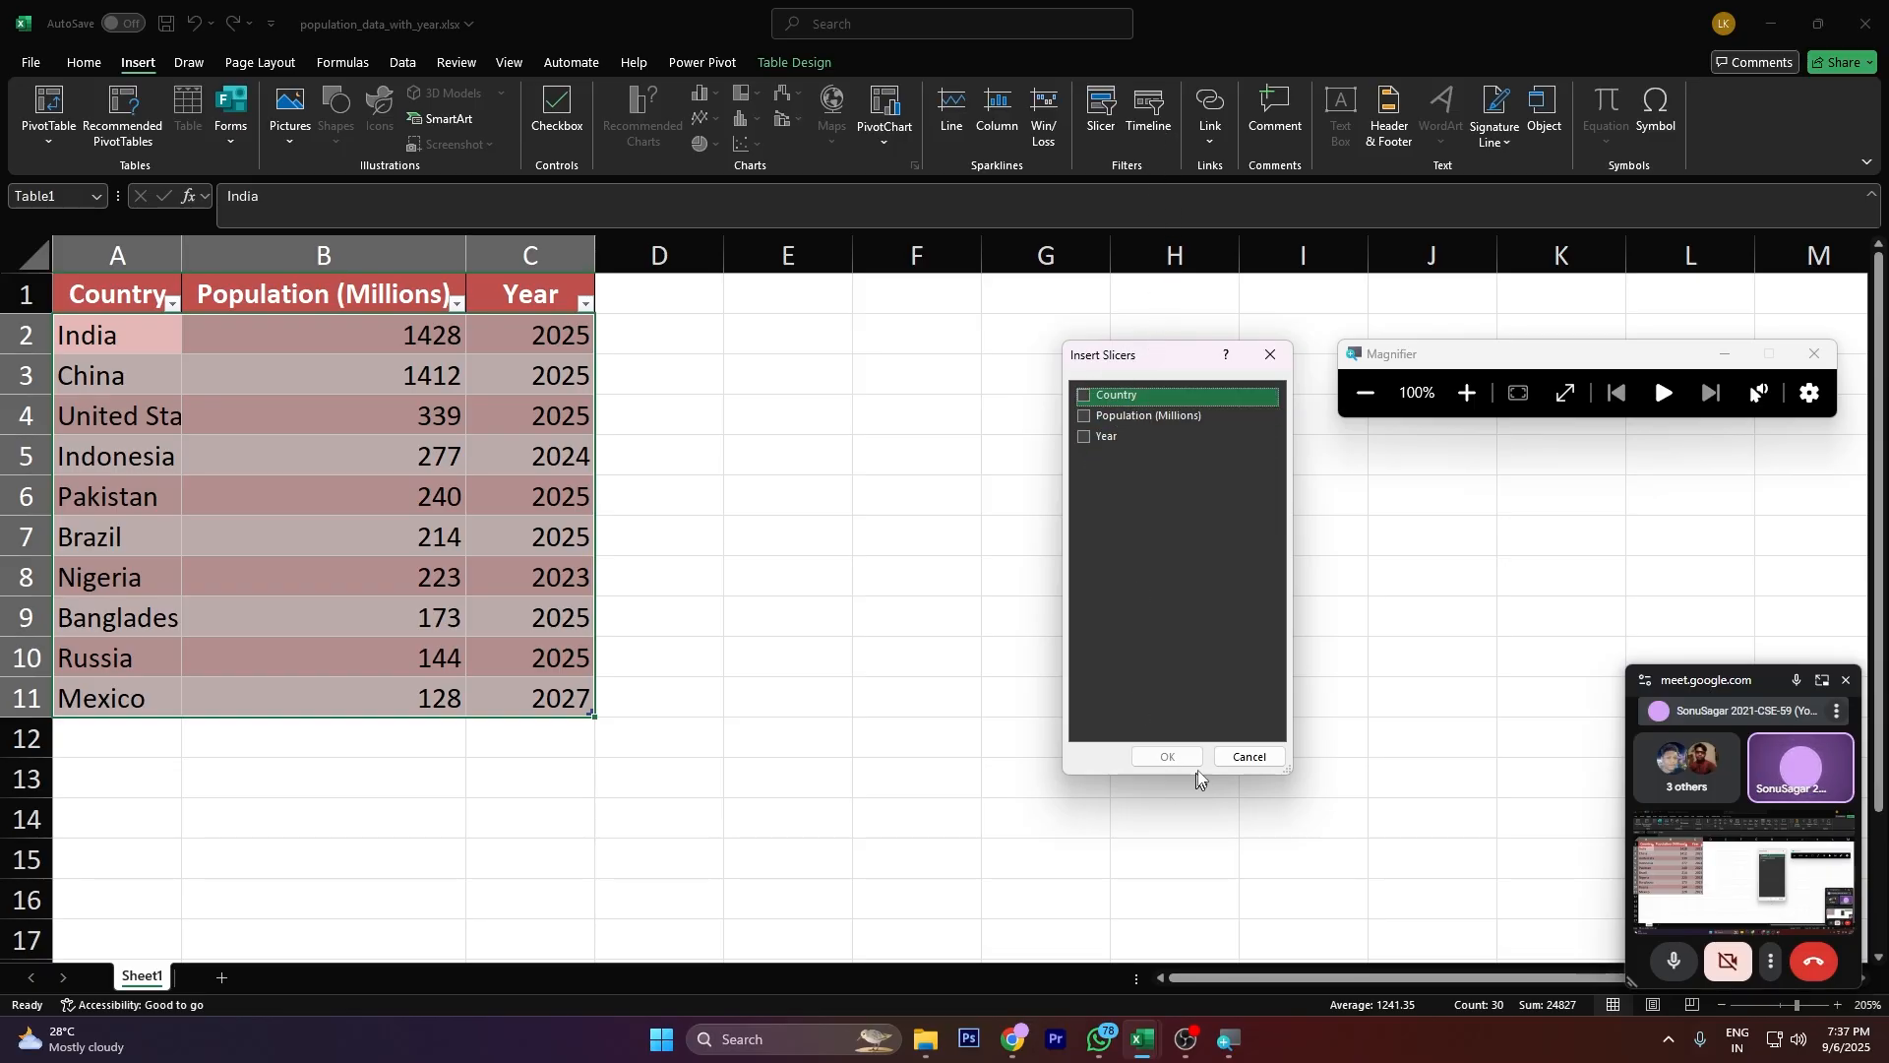
pyautogui.click(1085, 438)
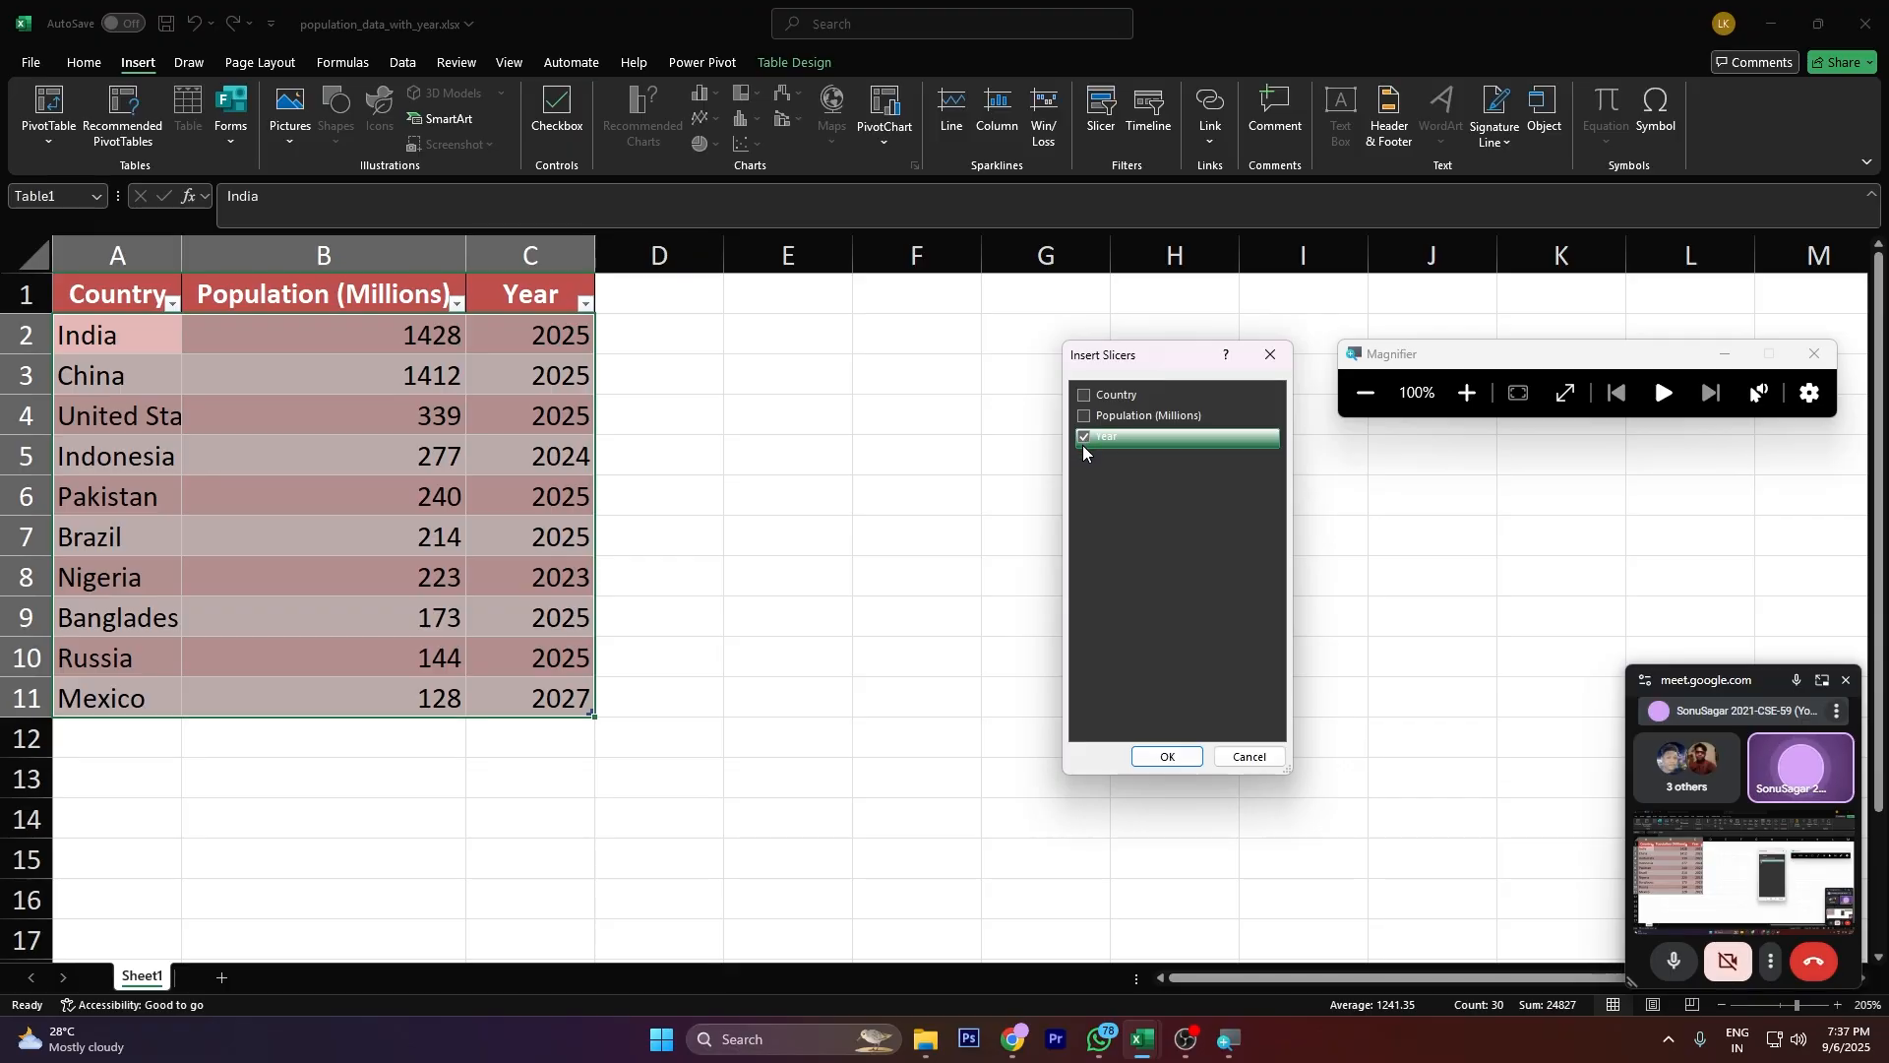
pyautogui.click(1166, 757)
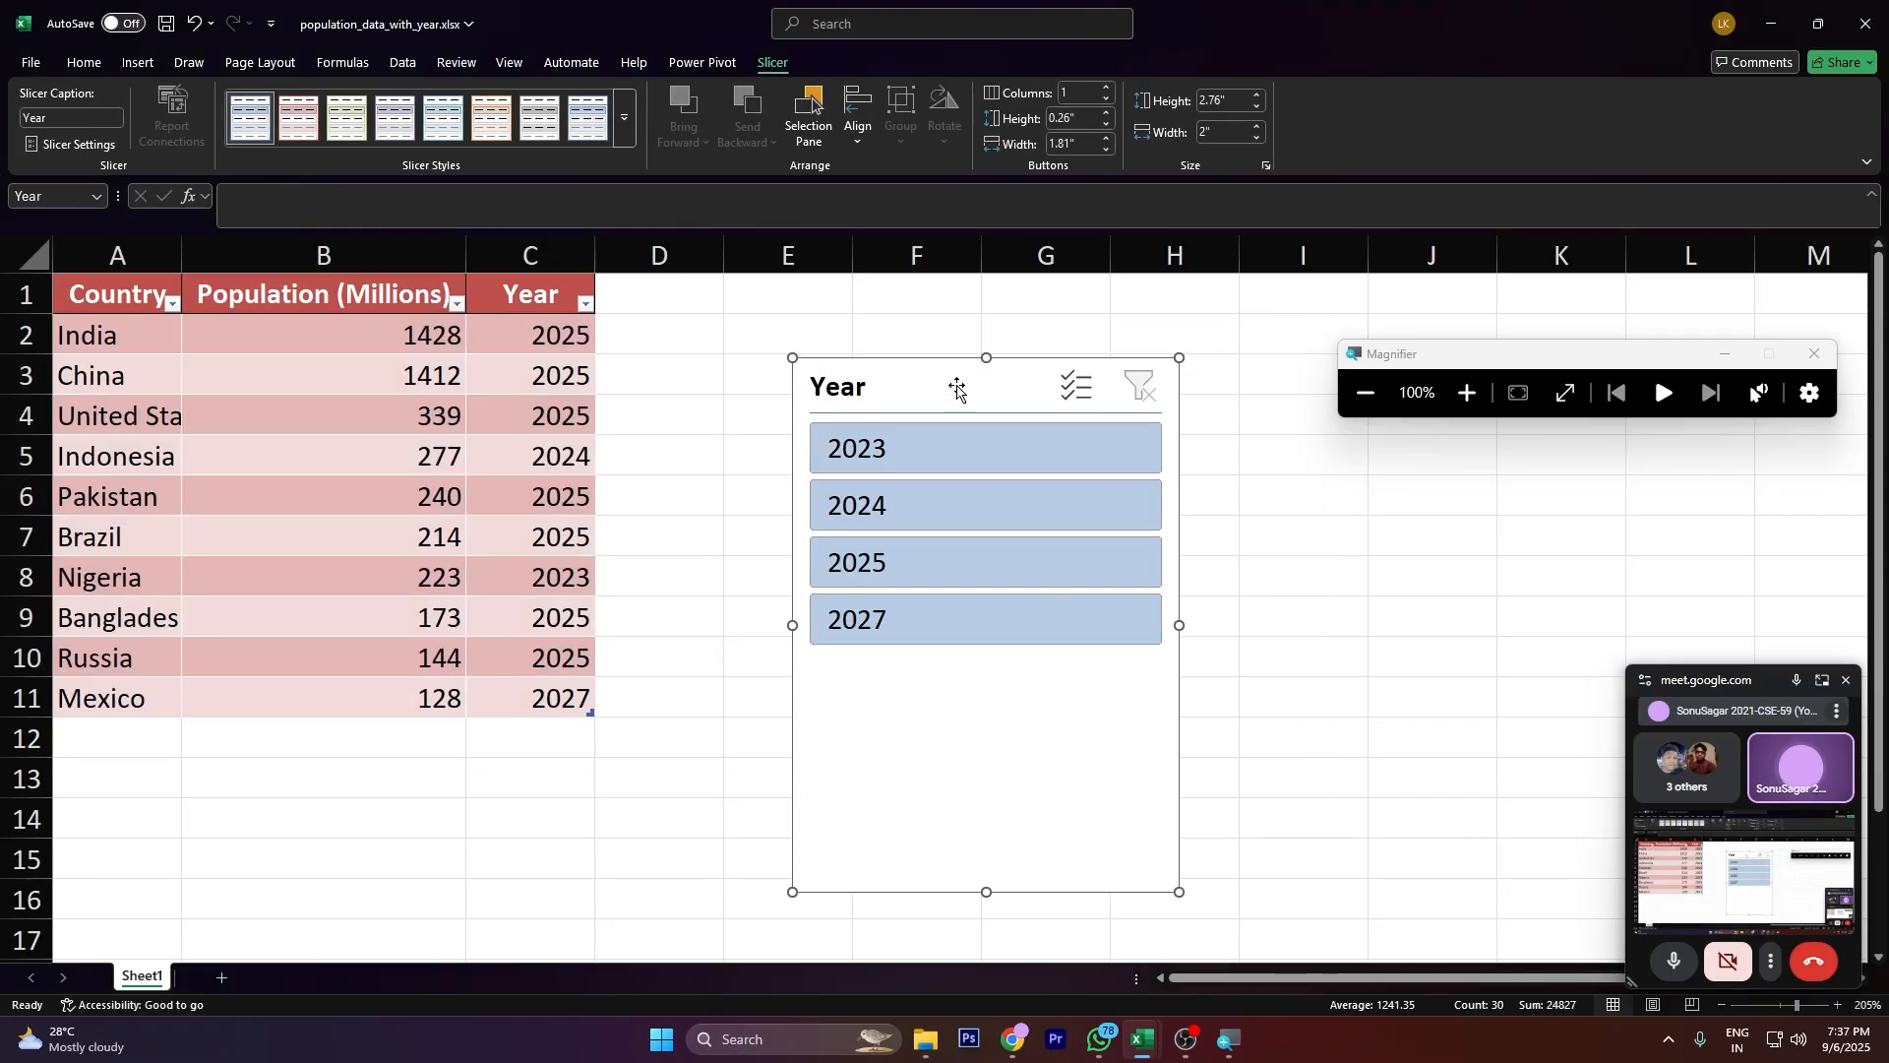
pyautogui.moveTo(957, 384); pyautogui.dragTo(1110, 392)
# Step: Filter the table with the Year slicer to 2025, 2024, 2023 and 2027 in turn, clear the filter and move the slicer nearer the table
pyautogui.click(1071, 576)
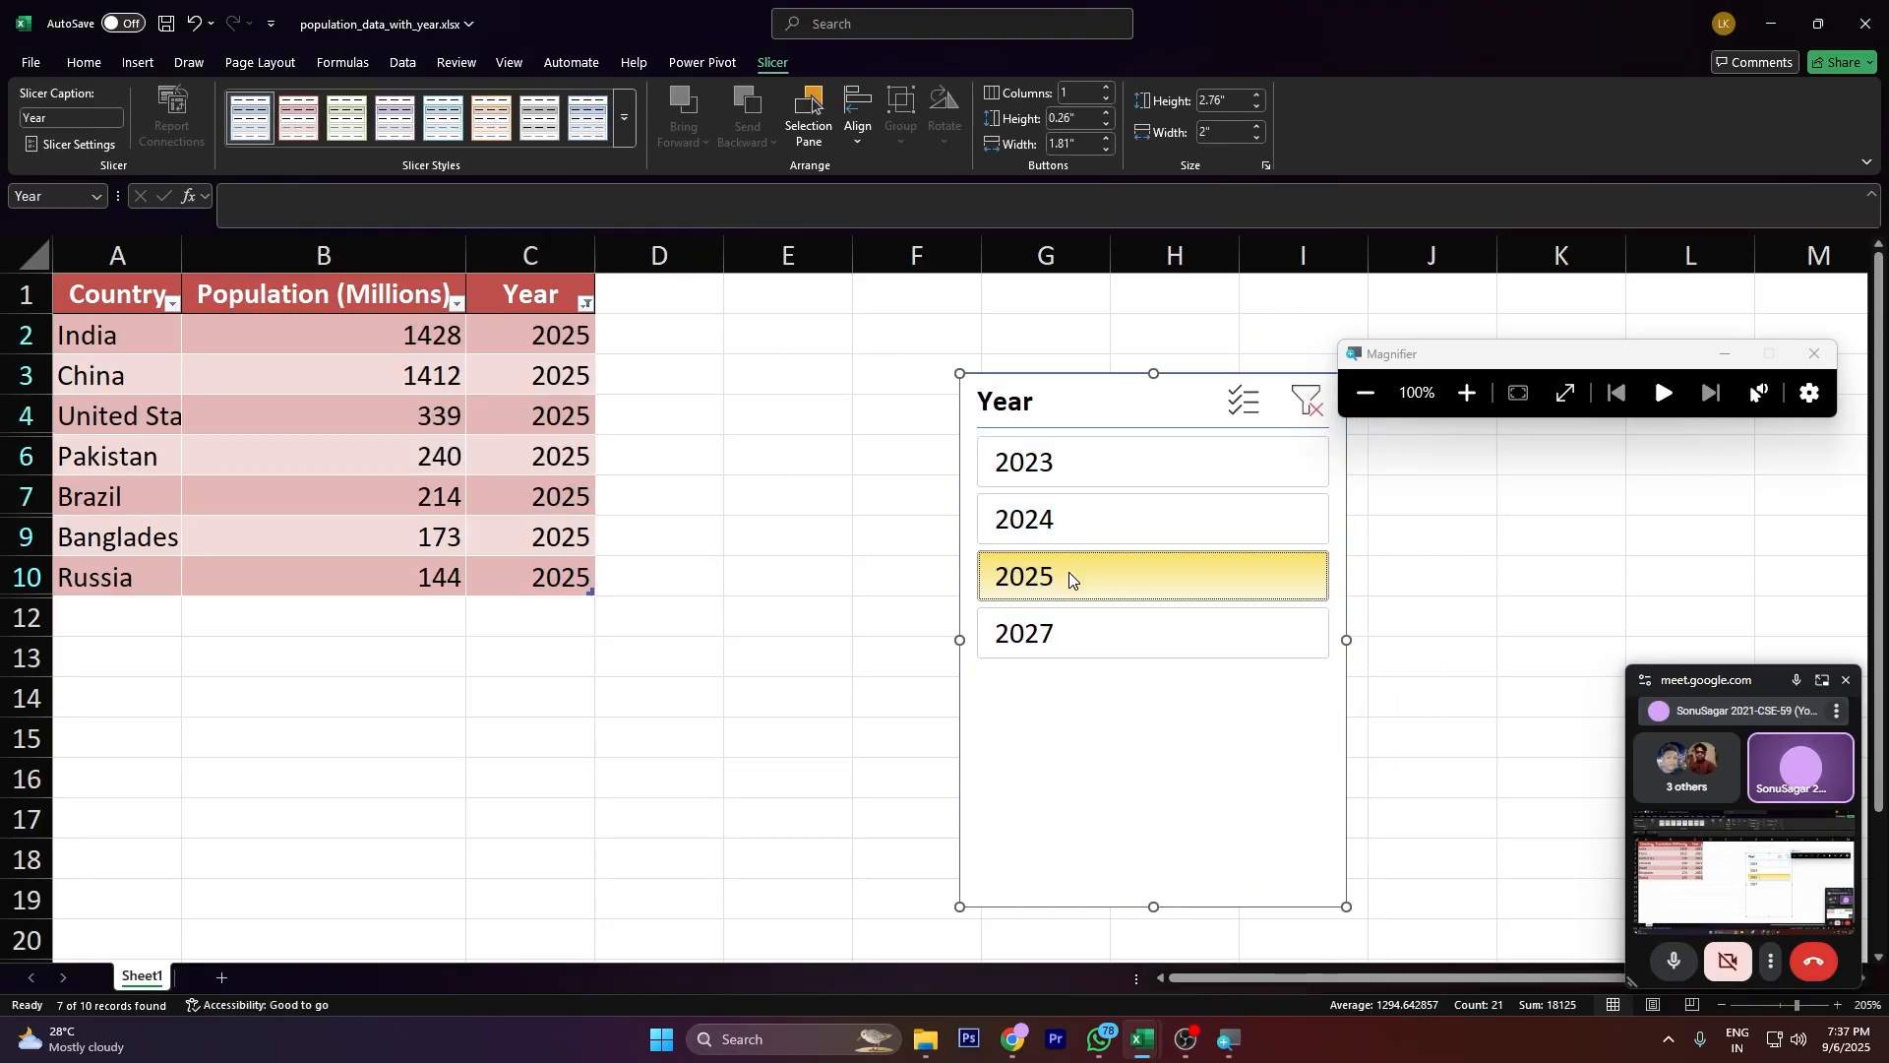
pyautogui.click(1100, 529)
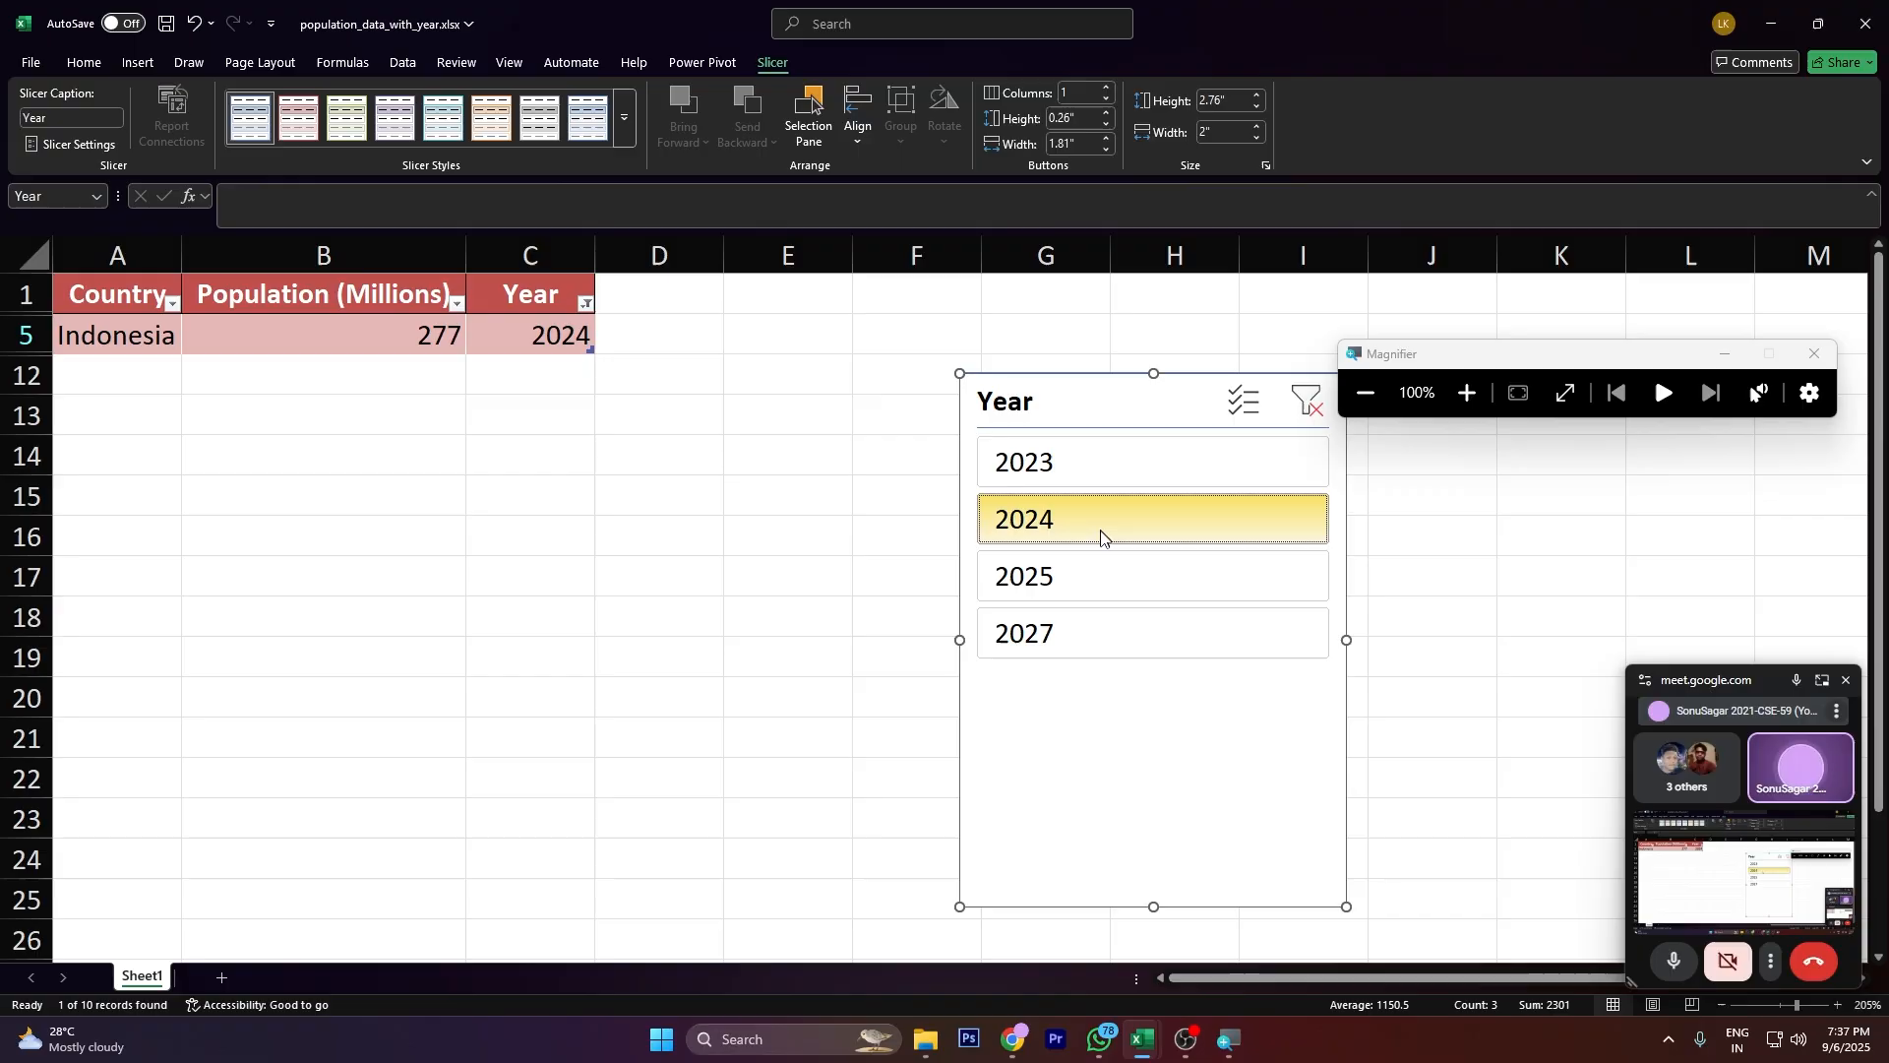
pyautogui.click(1103, 461)
pyautogui.click(1106, 629)
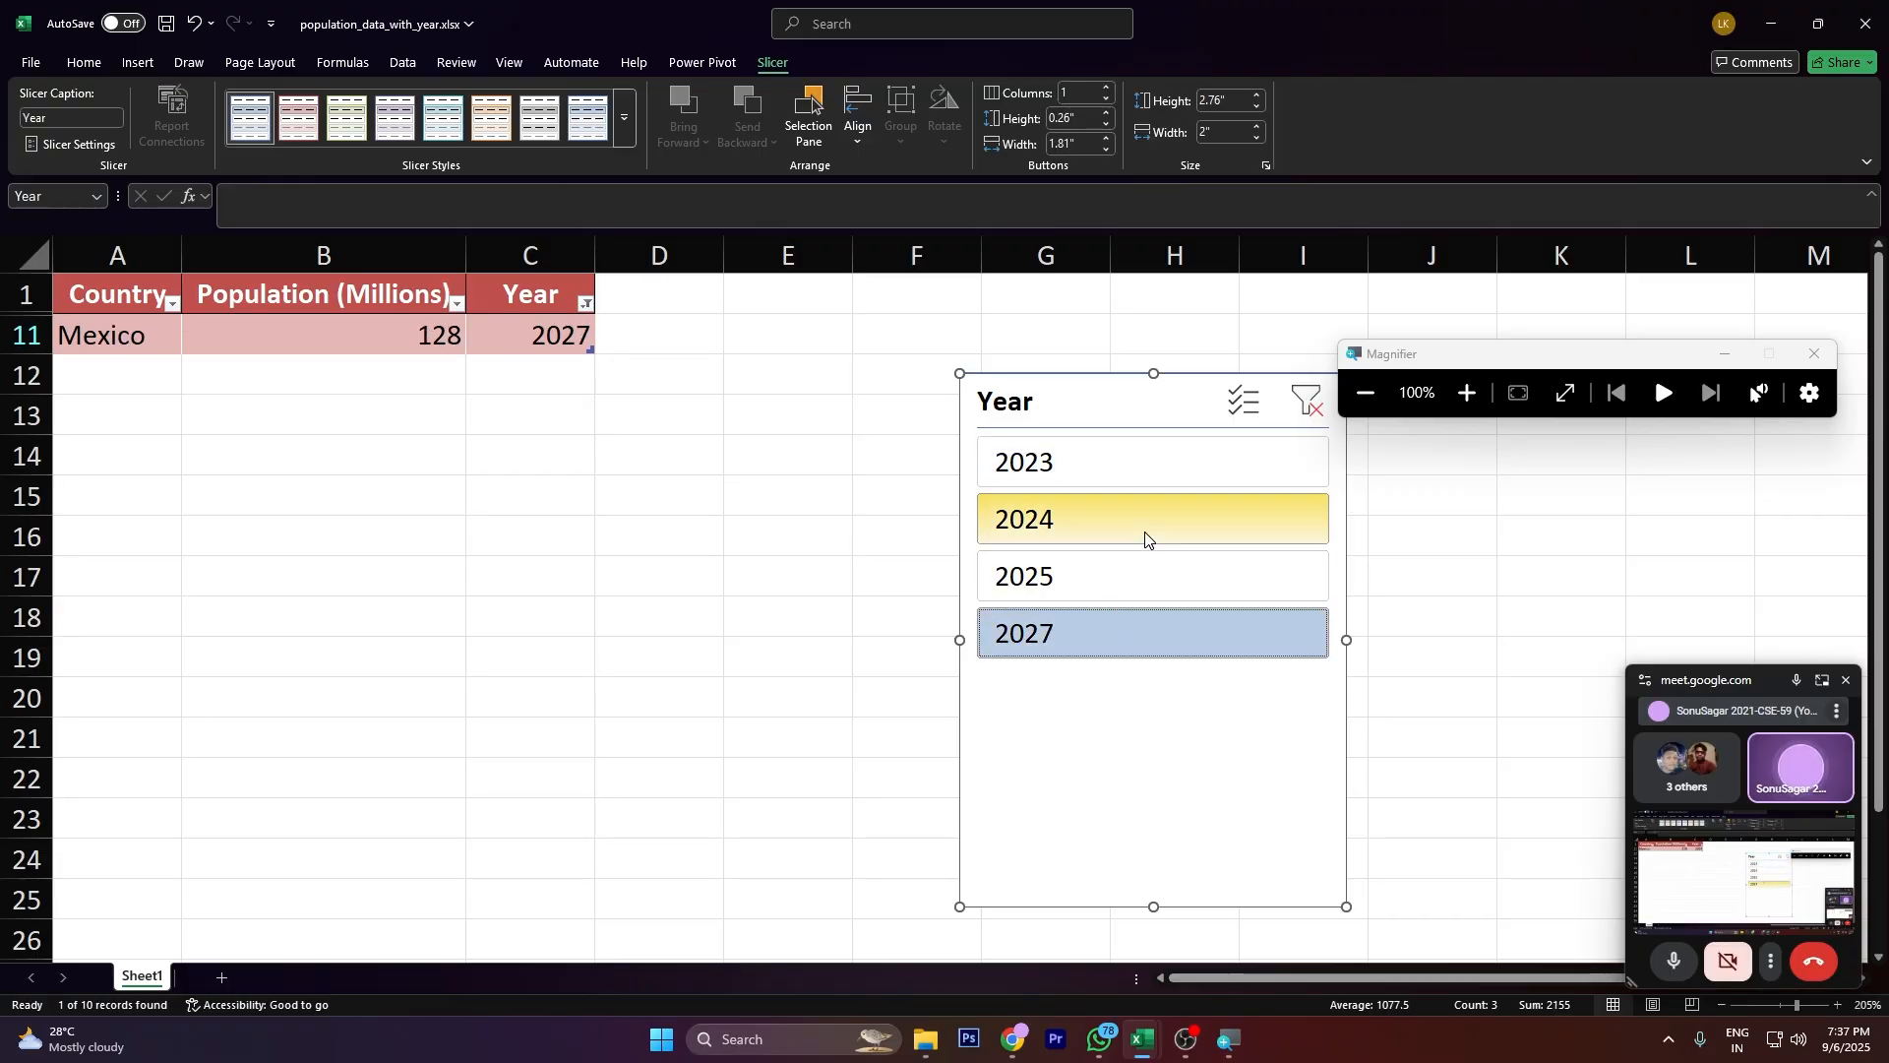
pyautogui.click(1307, 396)
pyautogui.moveTo(1118, 433); pyautogui.dragTo(948, 384)
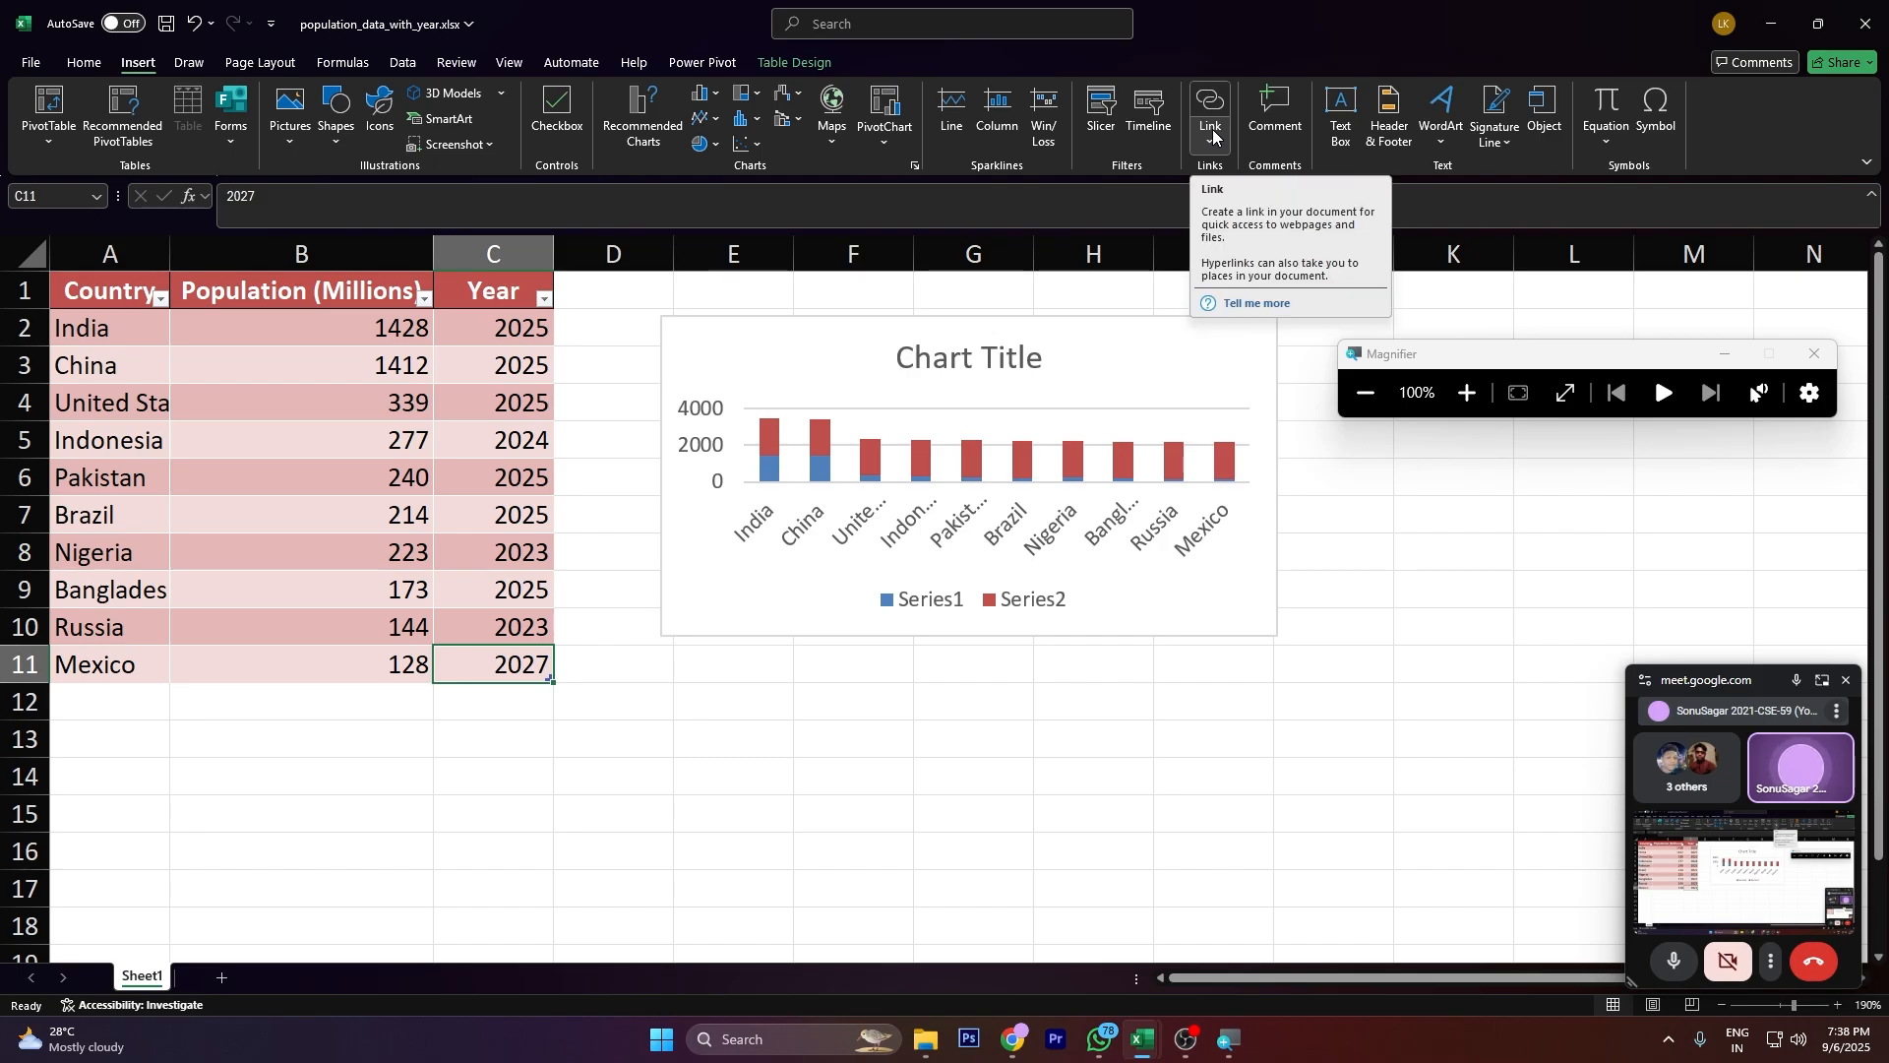
# Step: Start a hyperlink on cell C11, copy the ChatGPT conversation's web address from Chrome, and return to Excel
pyautogui.click(599, 672)
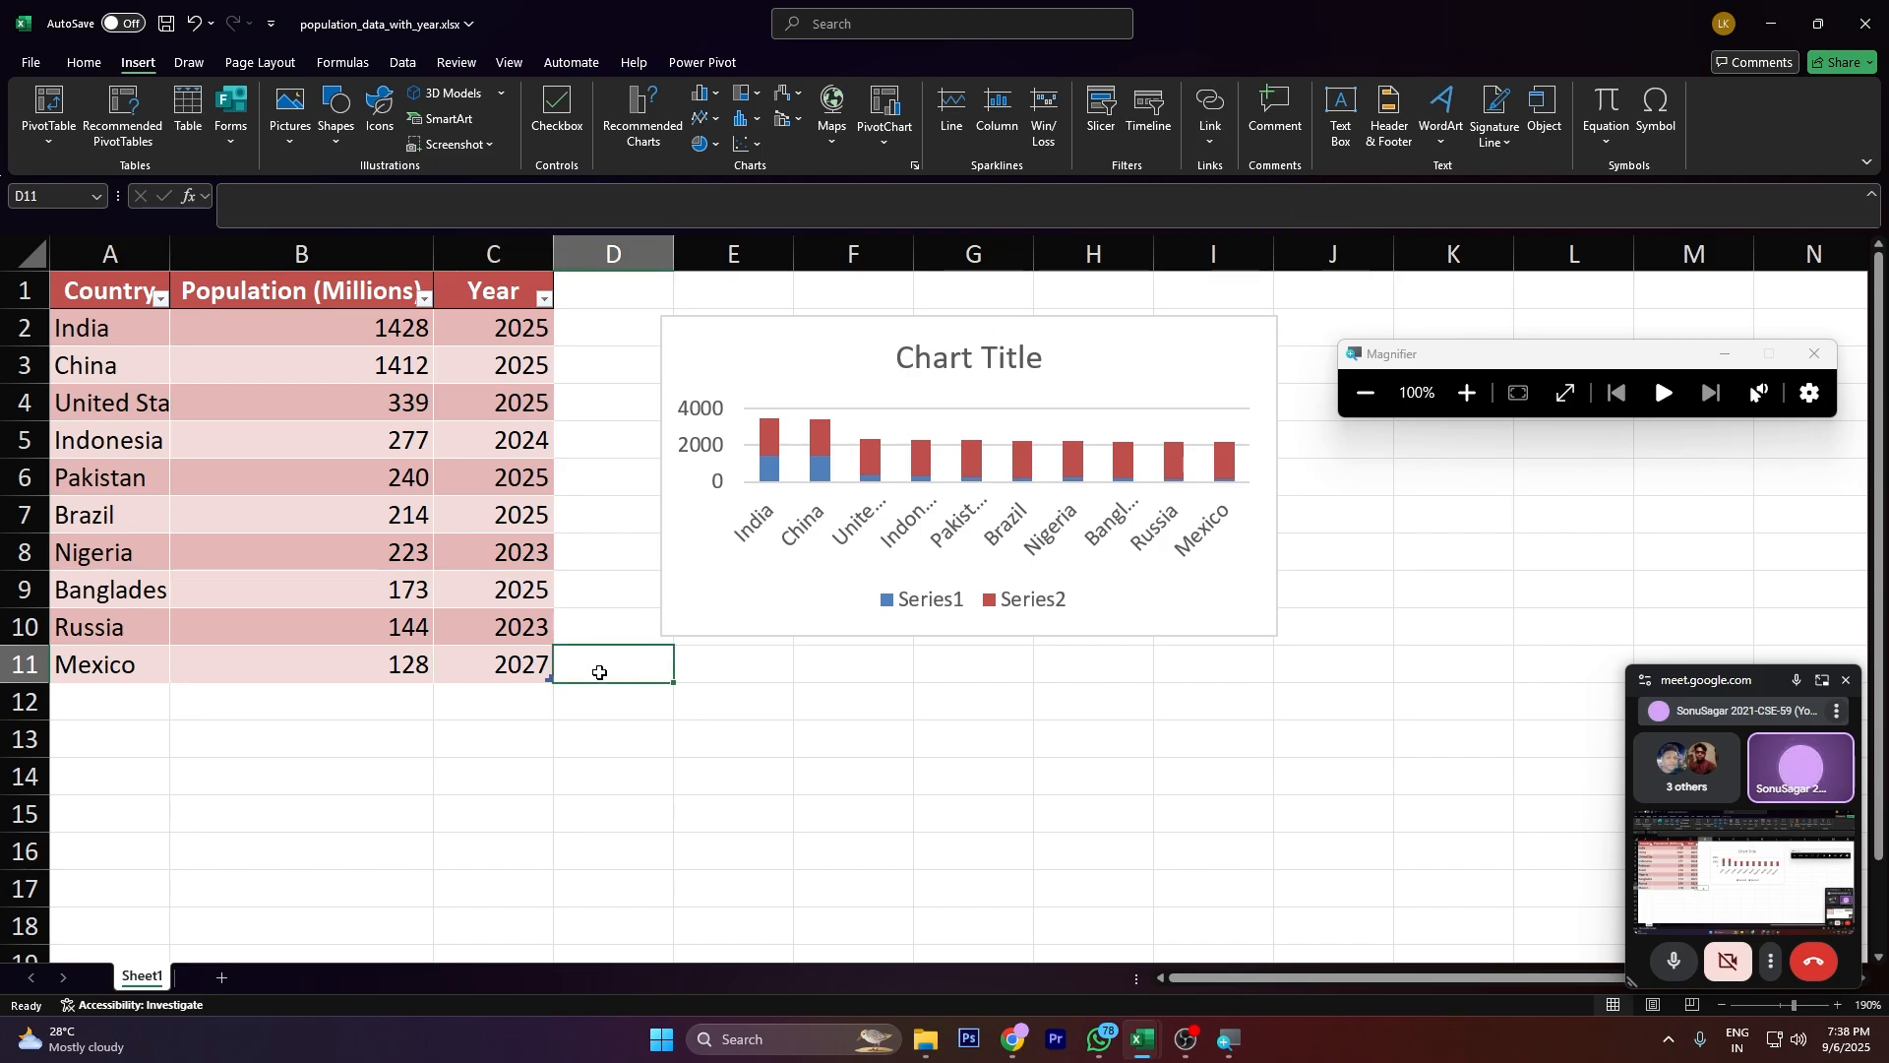
pyautogui.click(487, 669)
pyautogui.click(1211, 114)
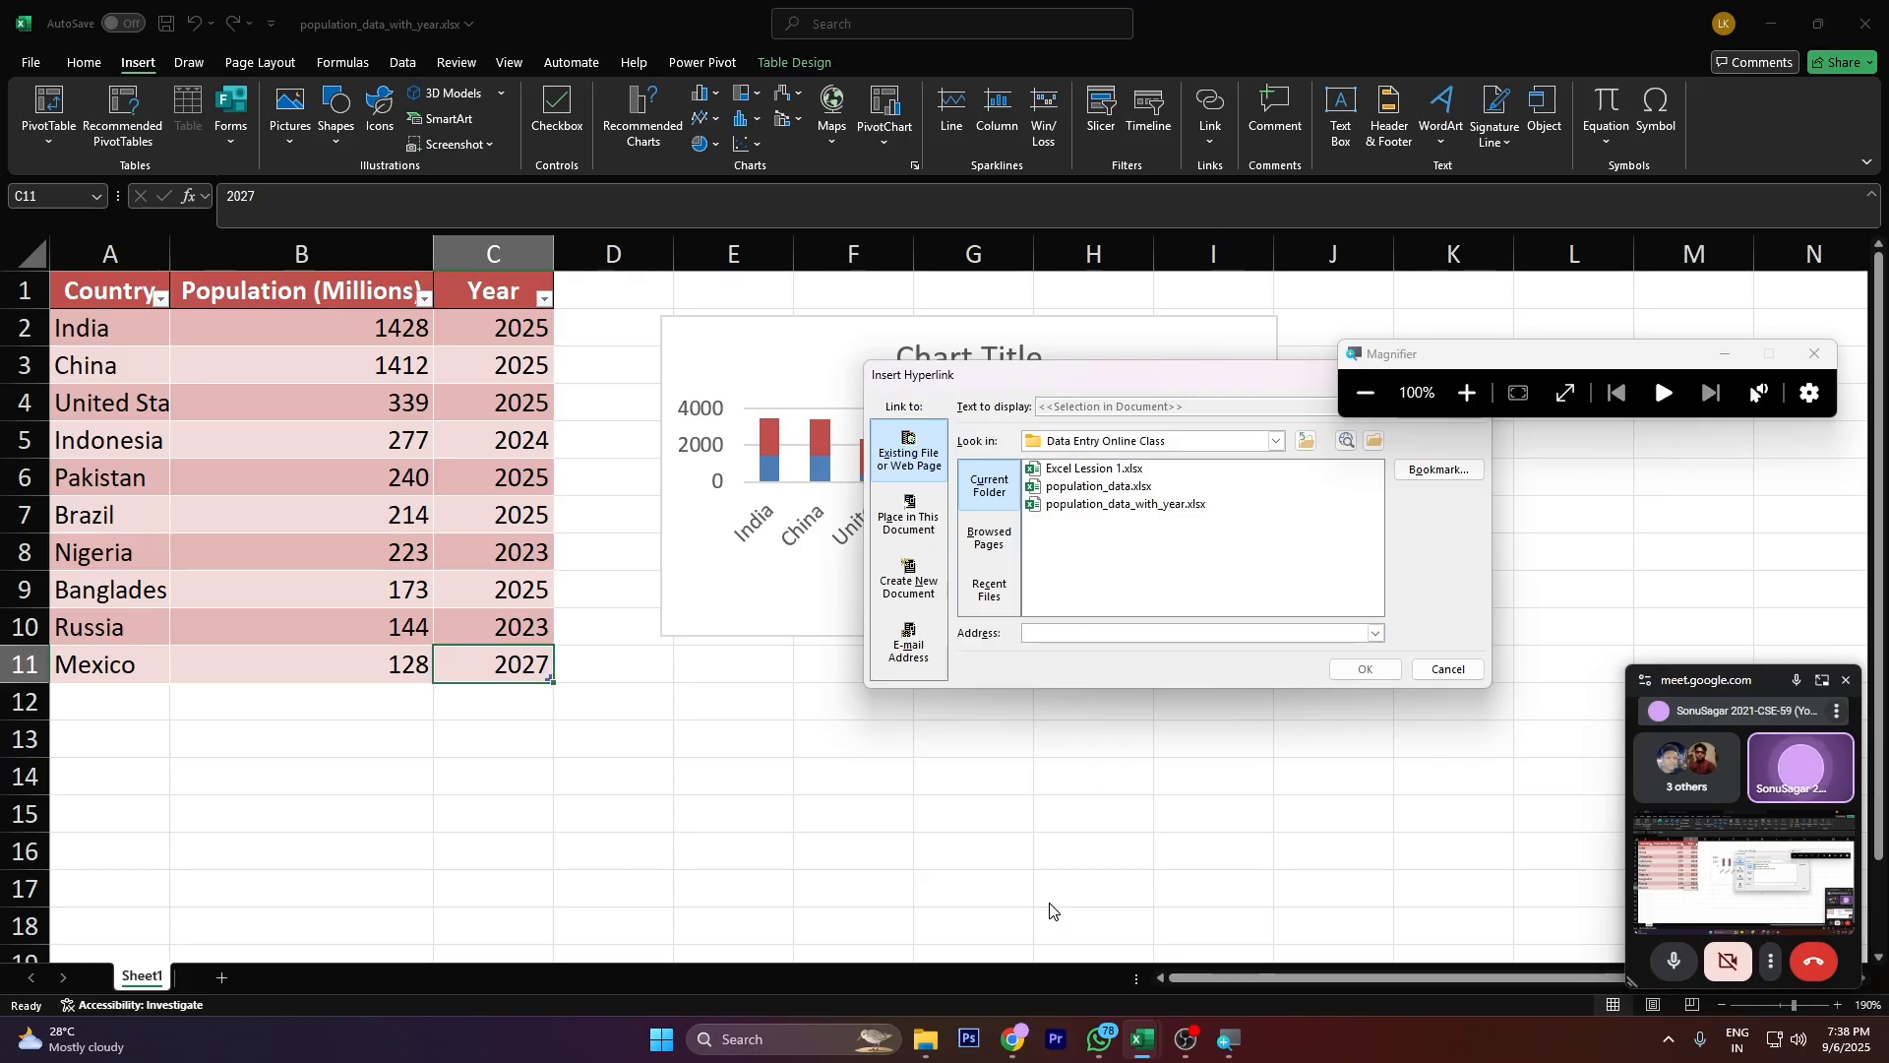
pyautogui.moveTo(1014, 1040)
pyautogui.click(1072, 970)
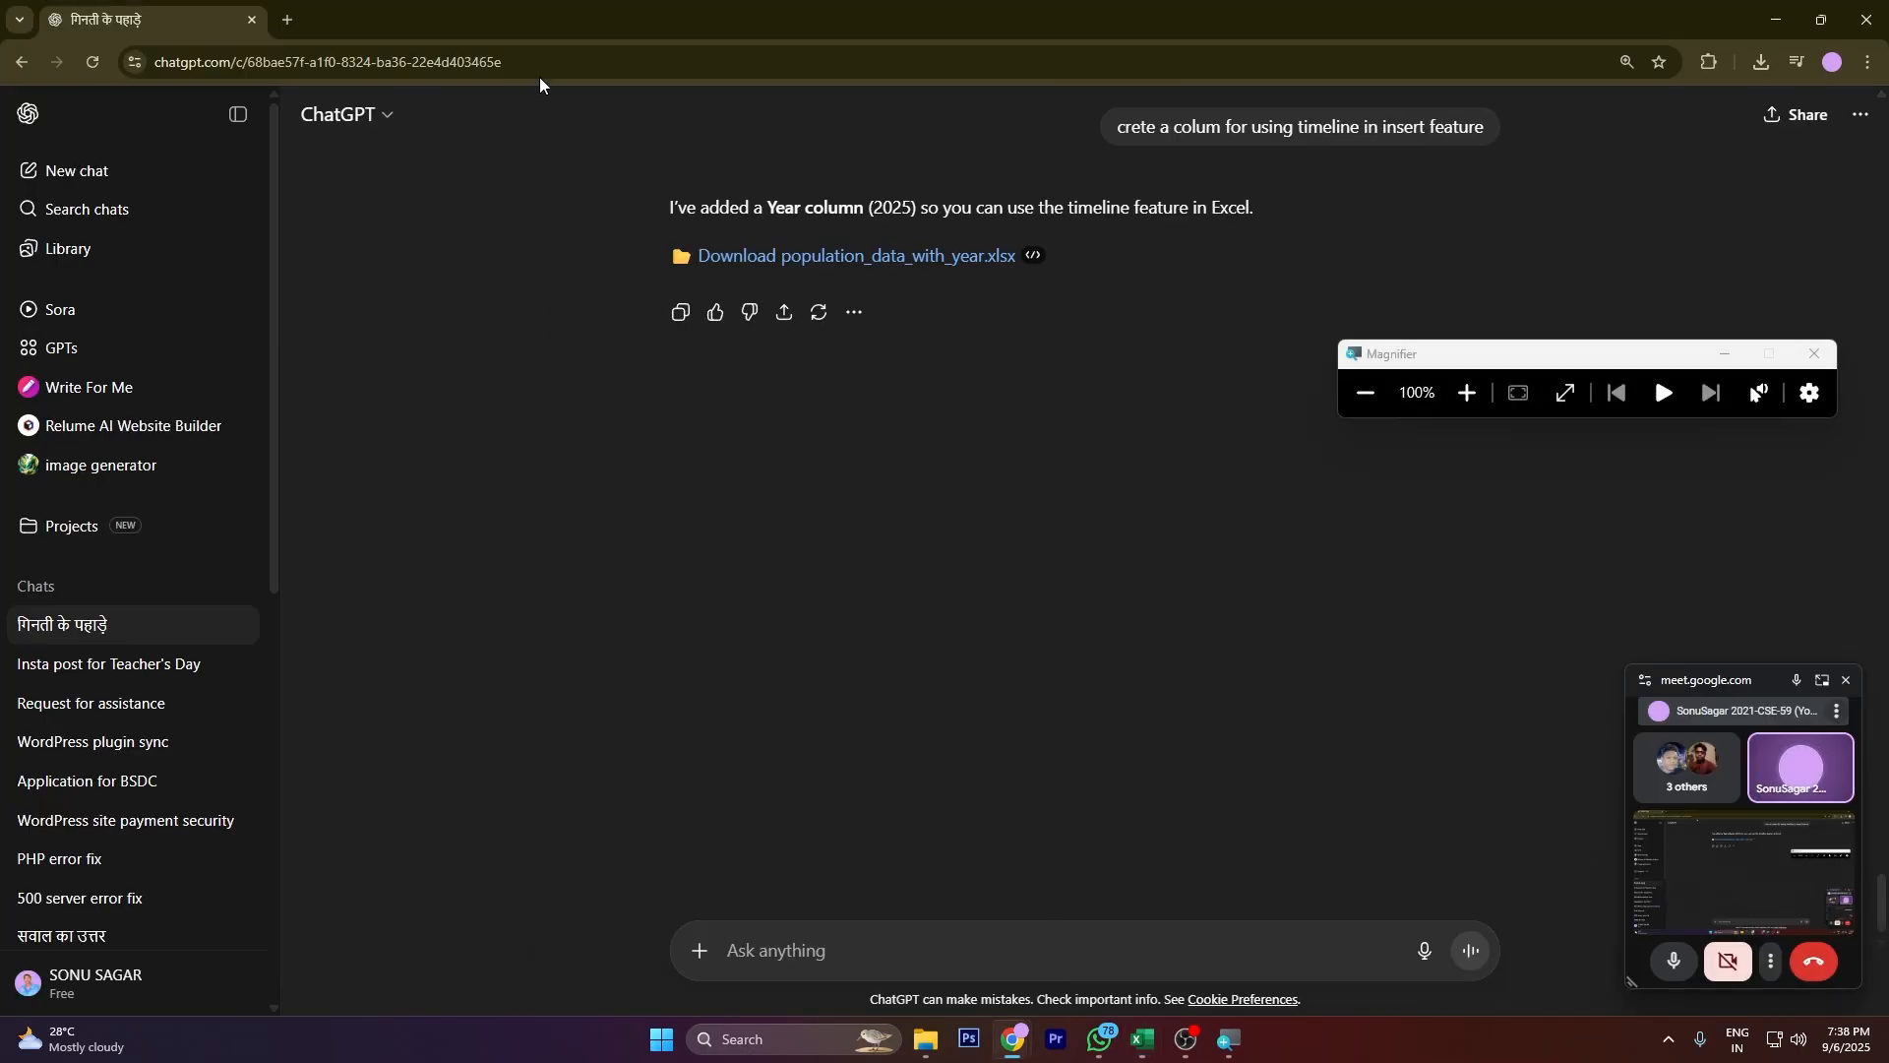
pyautogui.click(589, 67)
pyautogui.hotkey('ctrl', 'c')
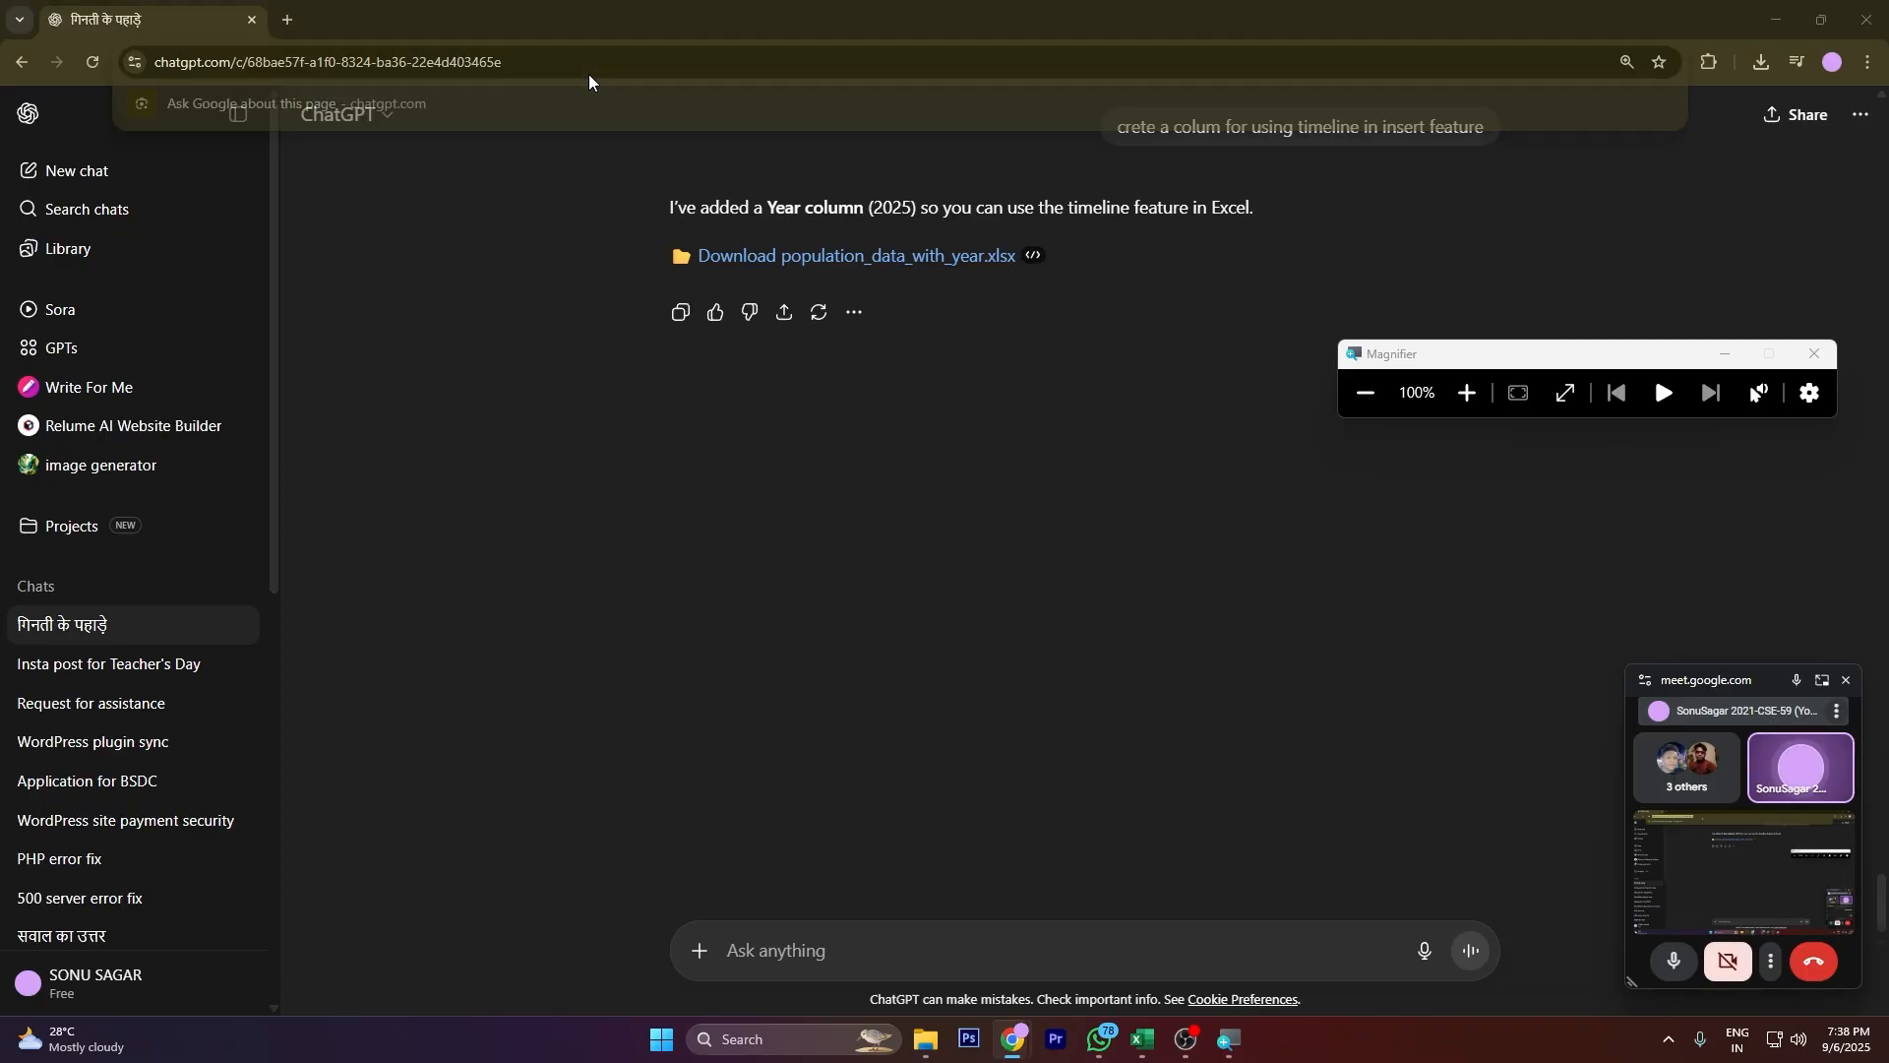
pyautogui.hotkey('alt', 'Tab')
# Step: Paste the copied ChatGPT conversation address as the hyperlink target of cell C11 and apply the link
pyautogui.click(1116, 633)
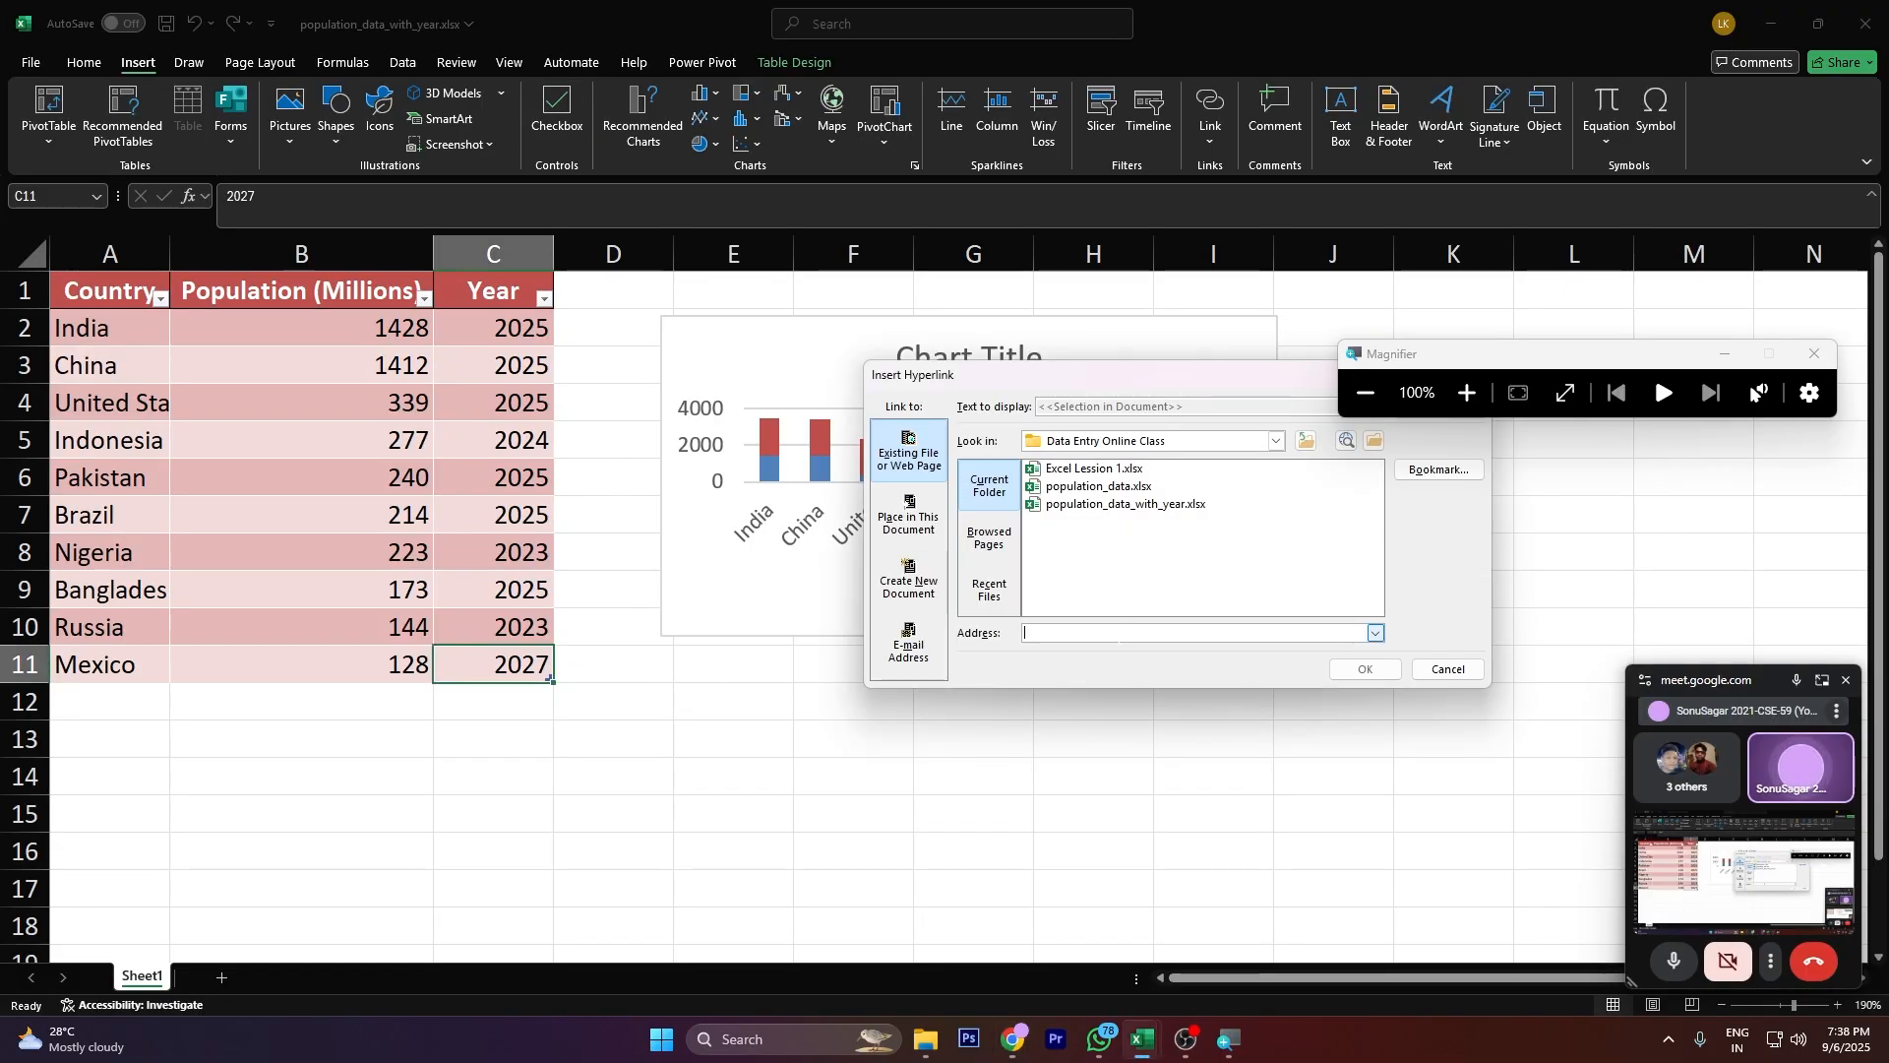
pyautogui.hotkey('ctrl', 'v')
pyautogui.click(1366, 669)
pyautogui.click(734, 701)
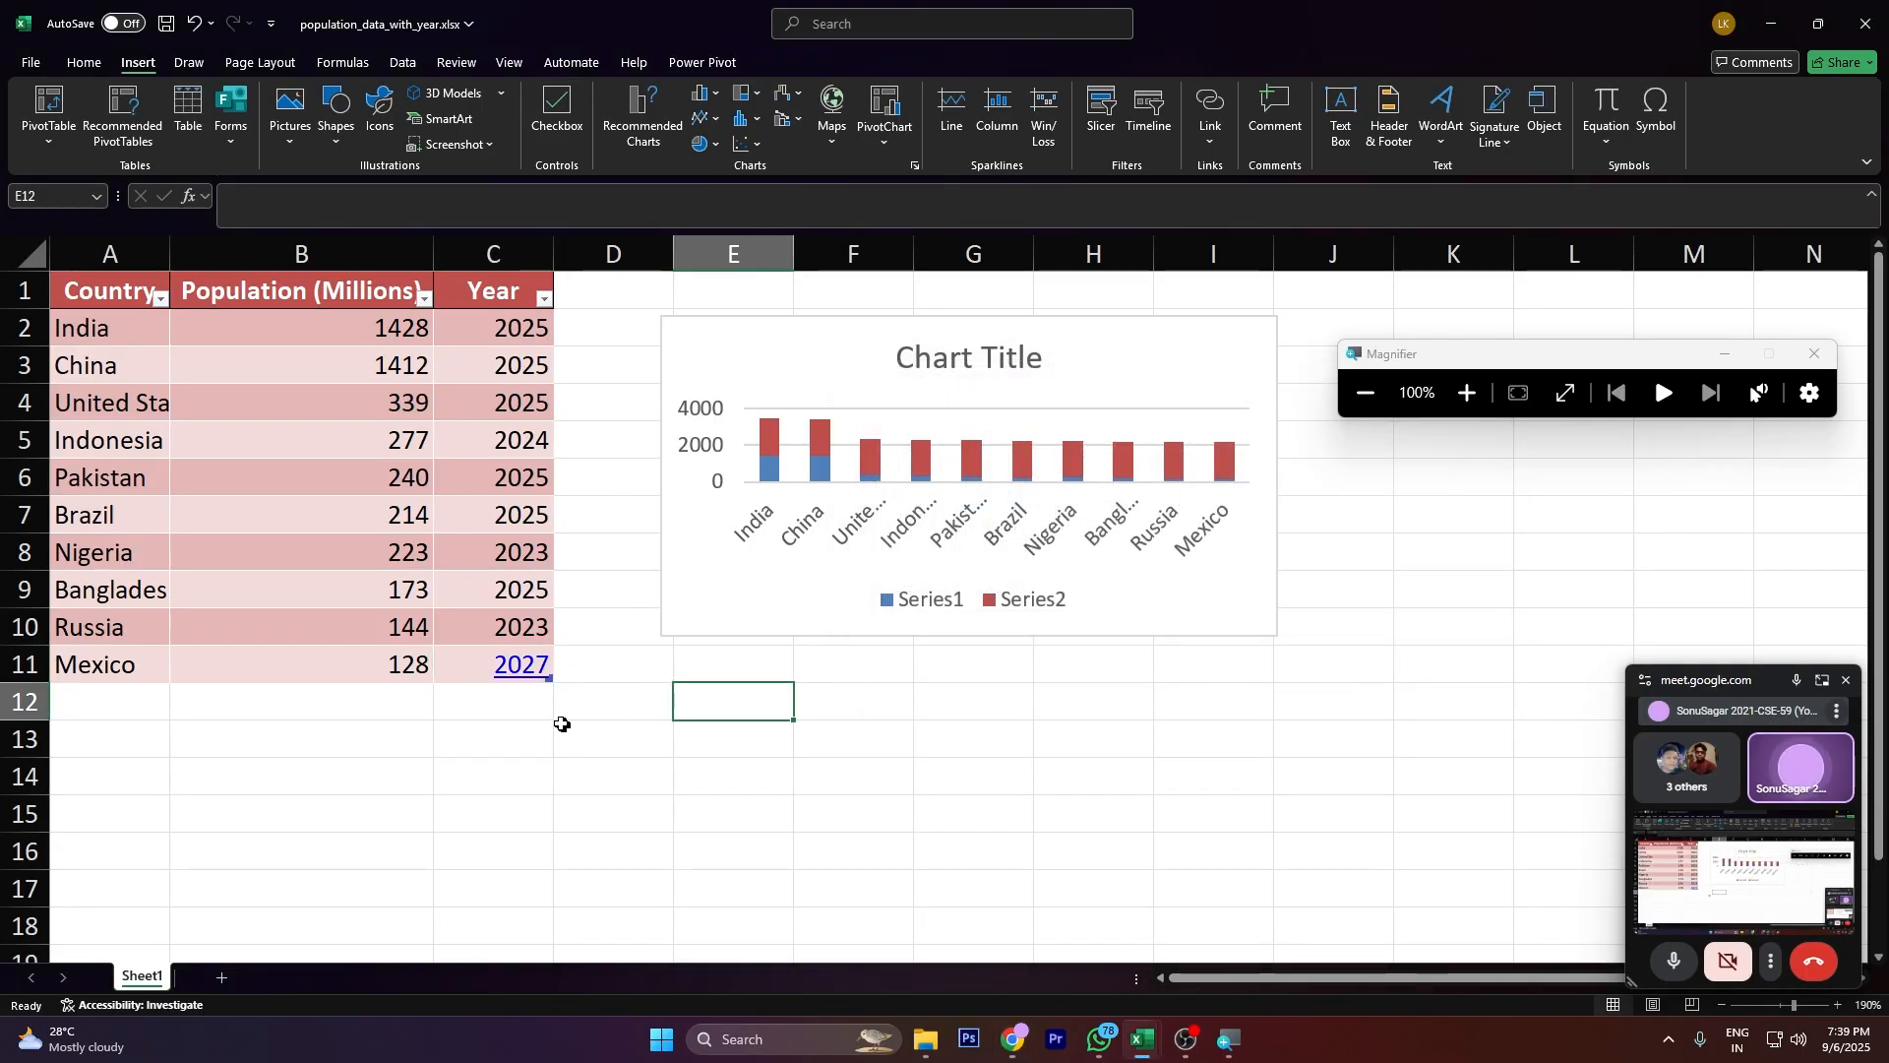
# Step: Follow the hyperlink in cell C11 to test it, close the opened browser page, and return to the worksheet
pyautogui.keyDown('ctrl'); pyautogui.scroll(5, 456, 711); pyautogui.keyUp('ctrl')
pyautogui.keyDown('ctrl'); pyautogui.scroll(2, 456, 712); pyautogui.keyUp('ctrl')
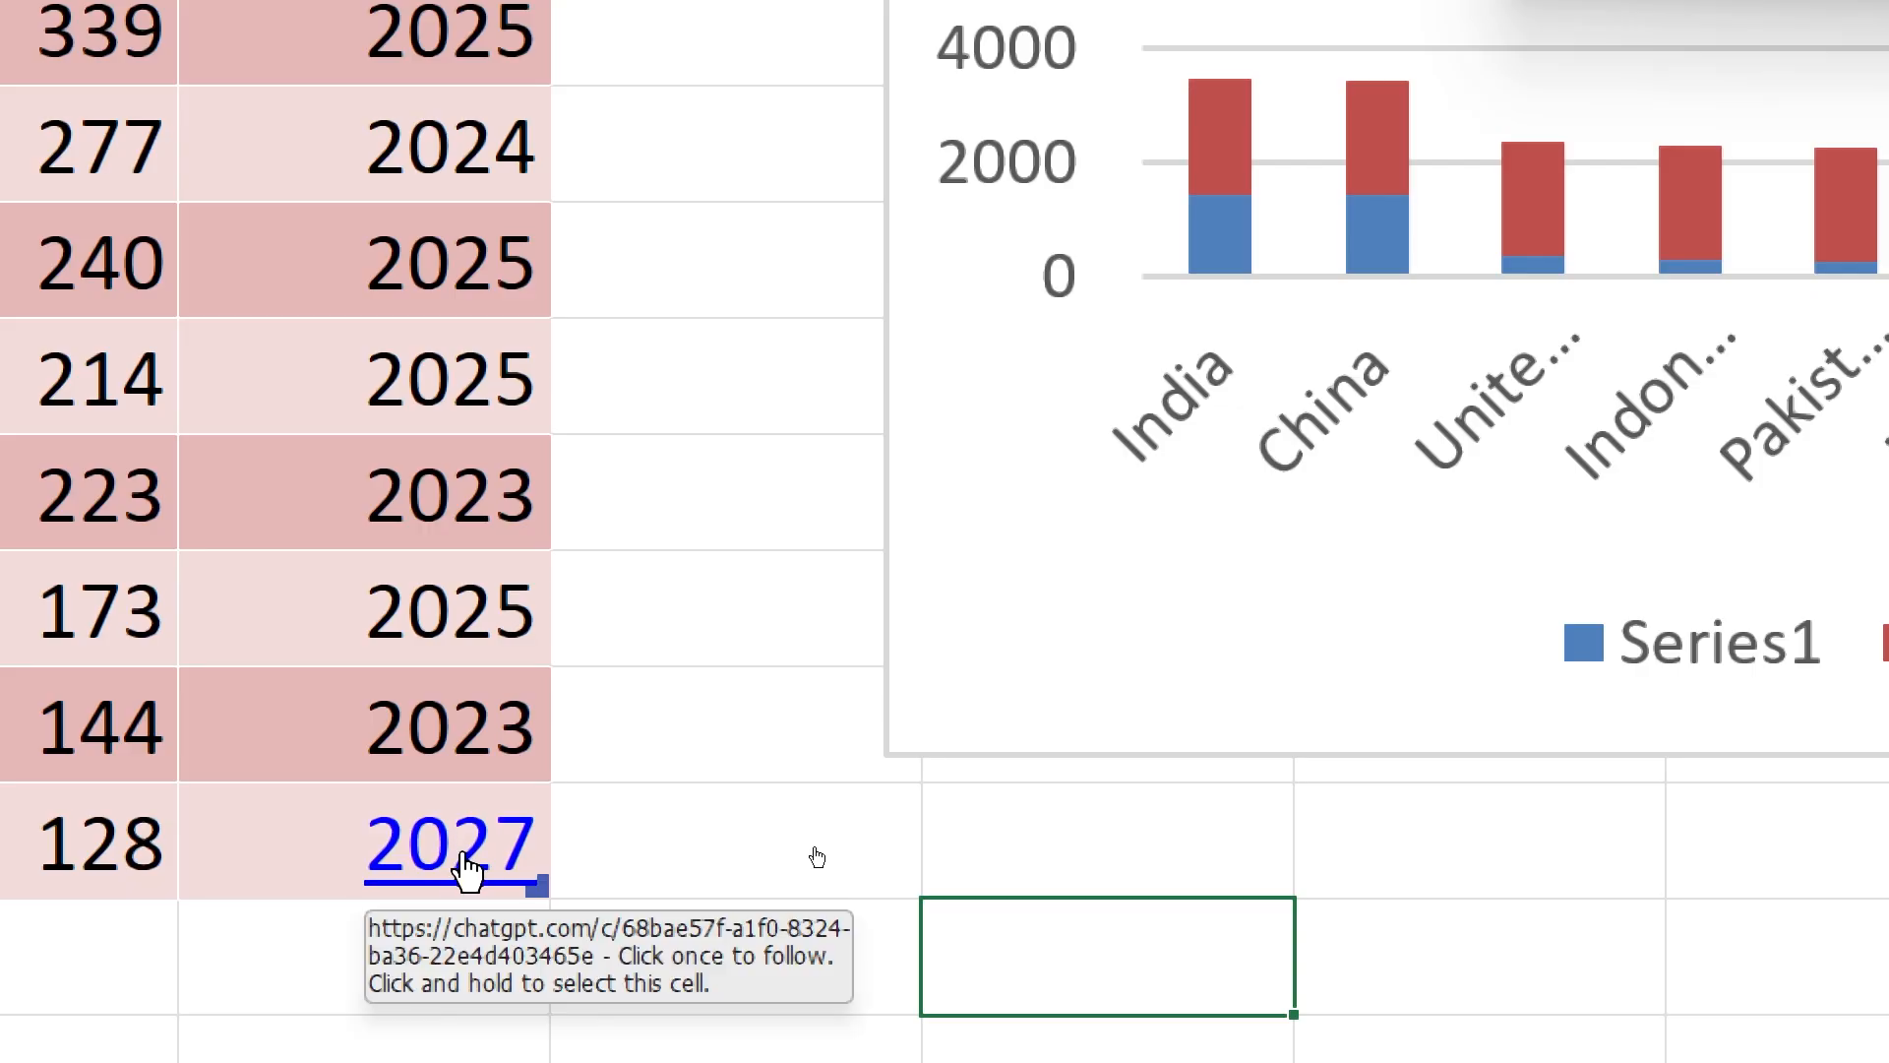
pyautogui.click(467, 871)
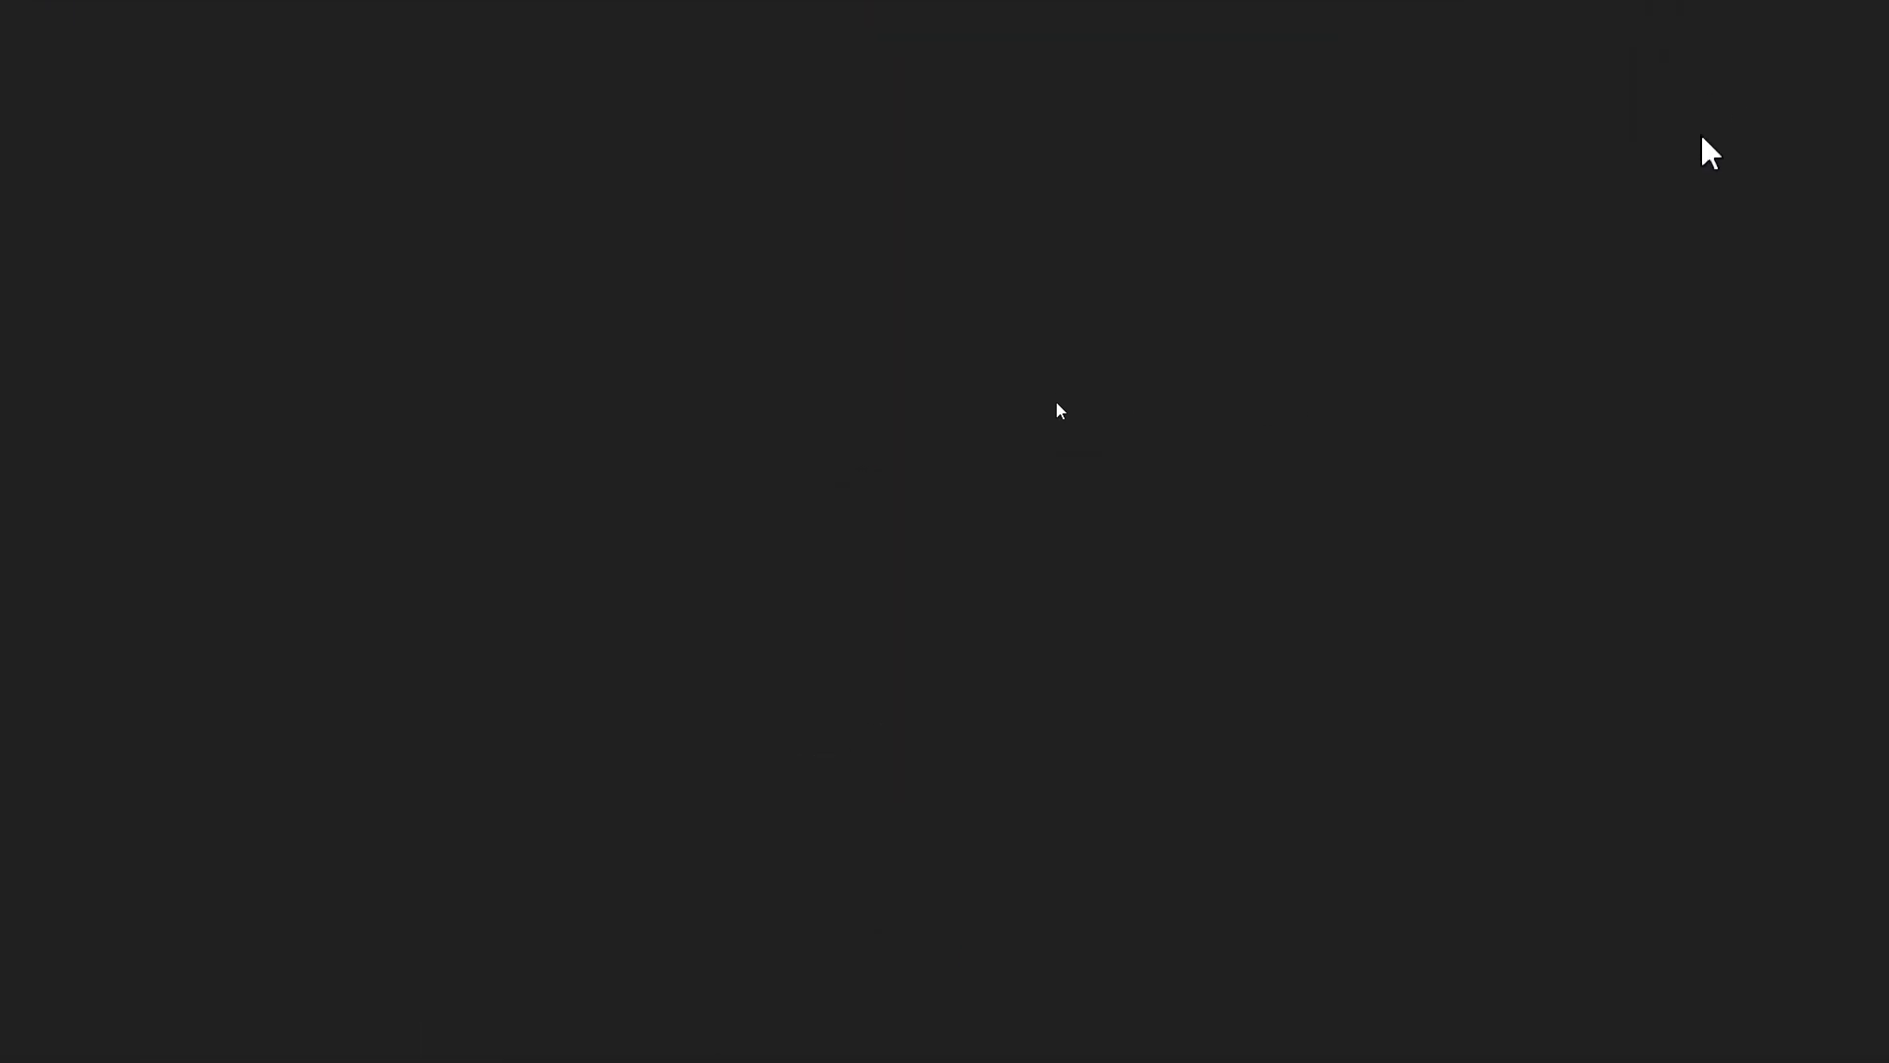
pyautogui.click(1869, 293)
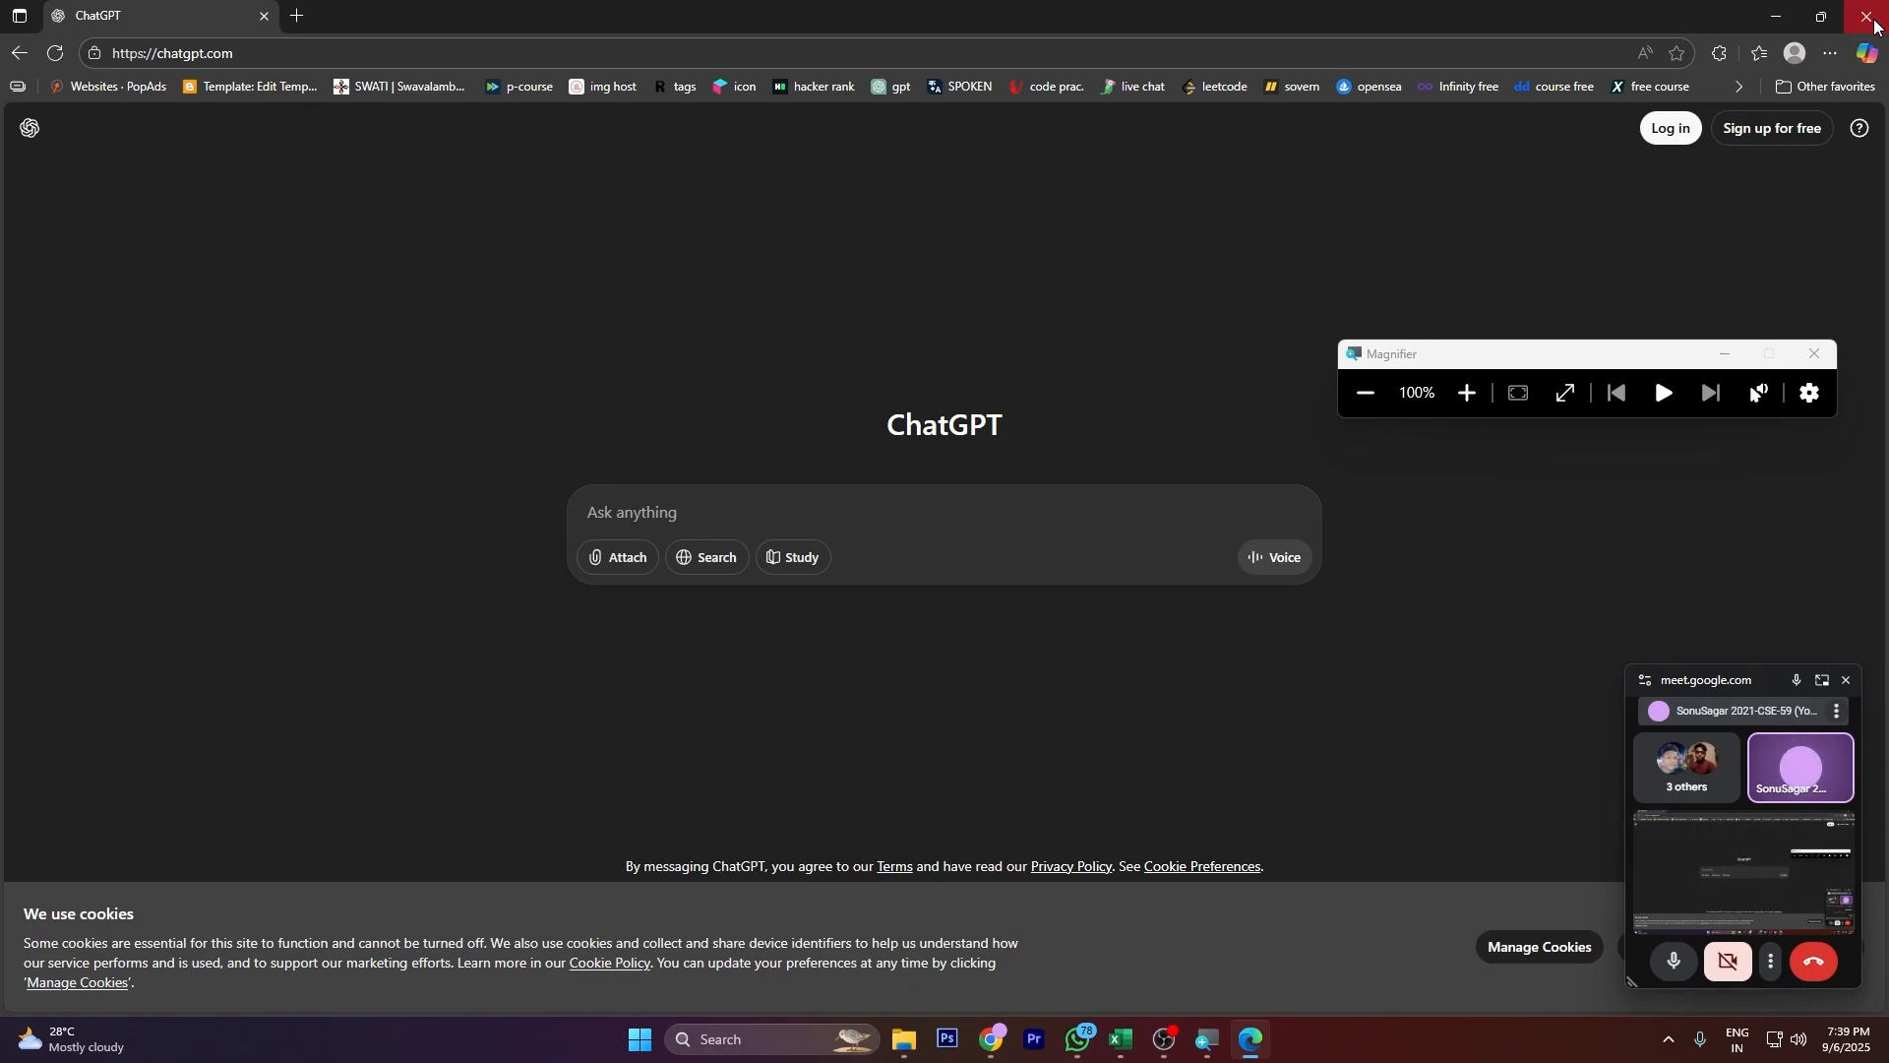
pyautogui.hotkey('alt', 'Tab')
pyautogui.keyDown('ctrl'); pyautogui.scroll(-5, 979, 625); pyautogui.keyUp('ctrl')
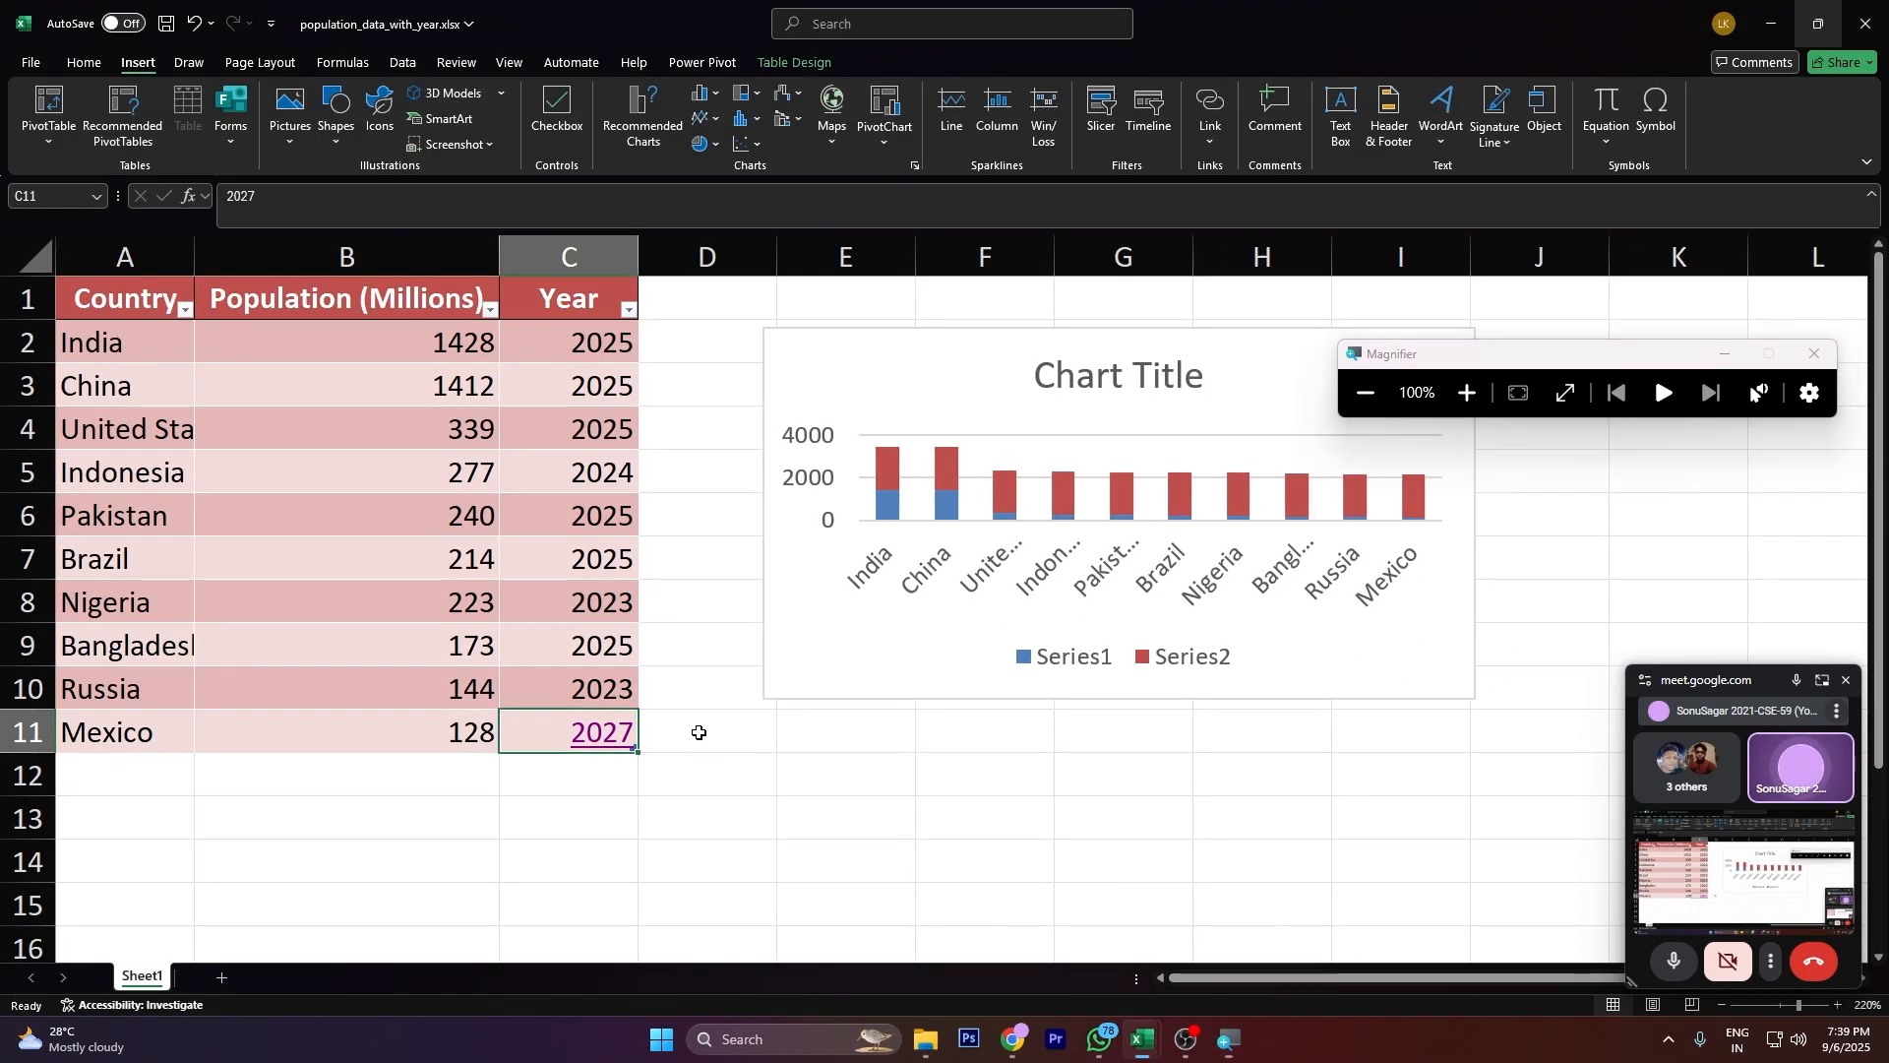
# Step: Add a hyperlink to the column chart that points to the copied ChatGPT conversation address
pyautogui.click(891, 624)
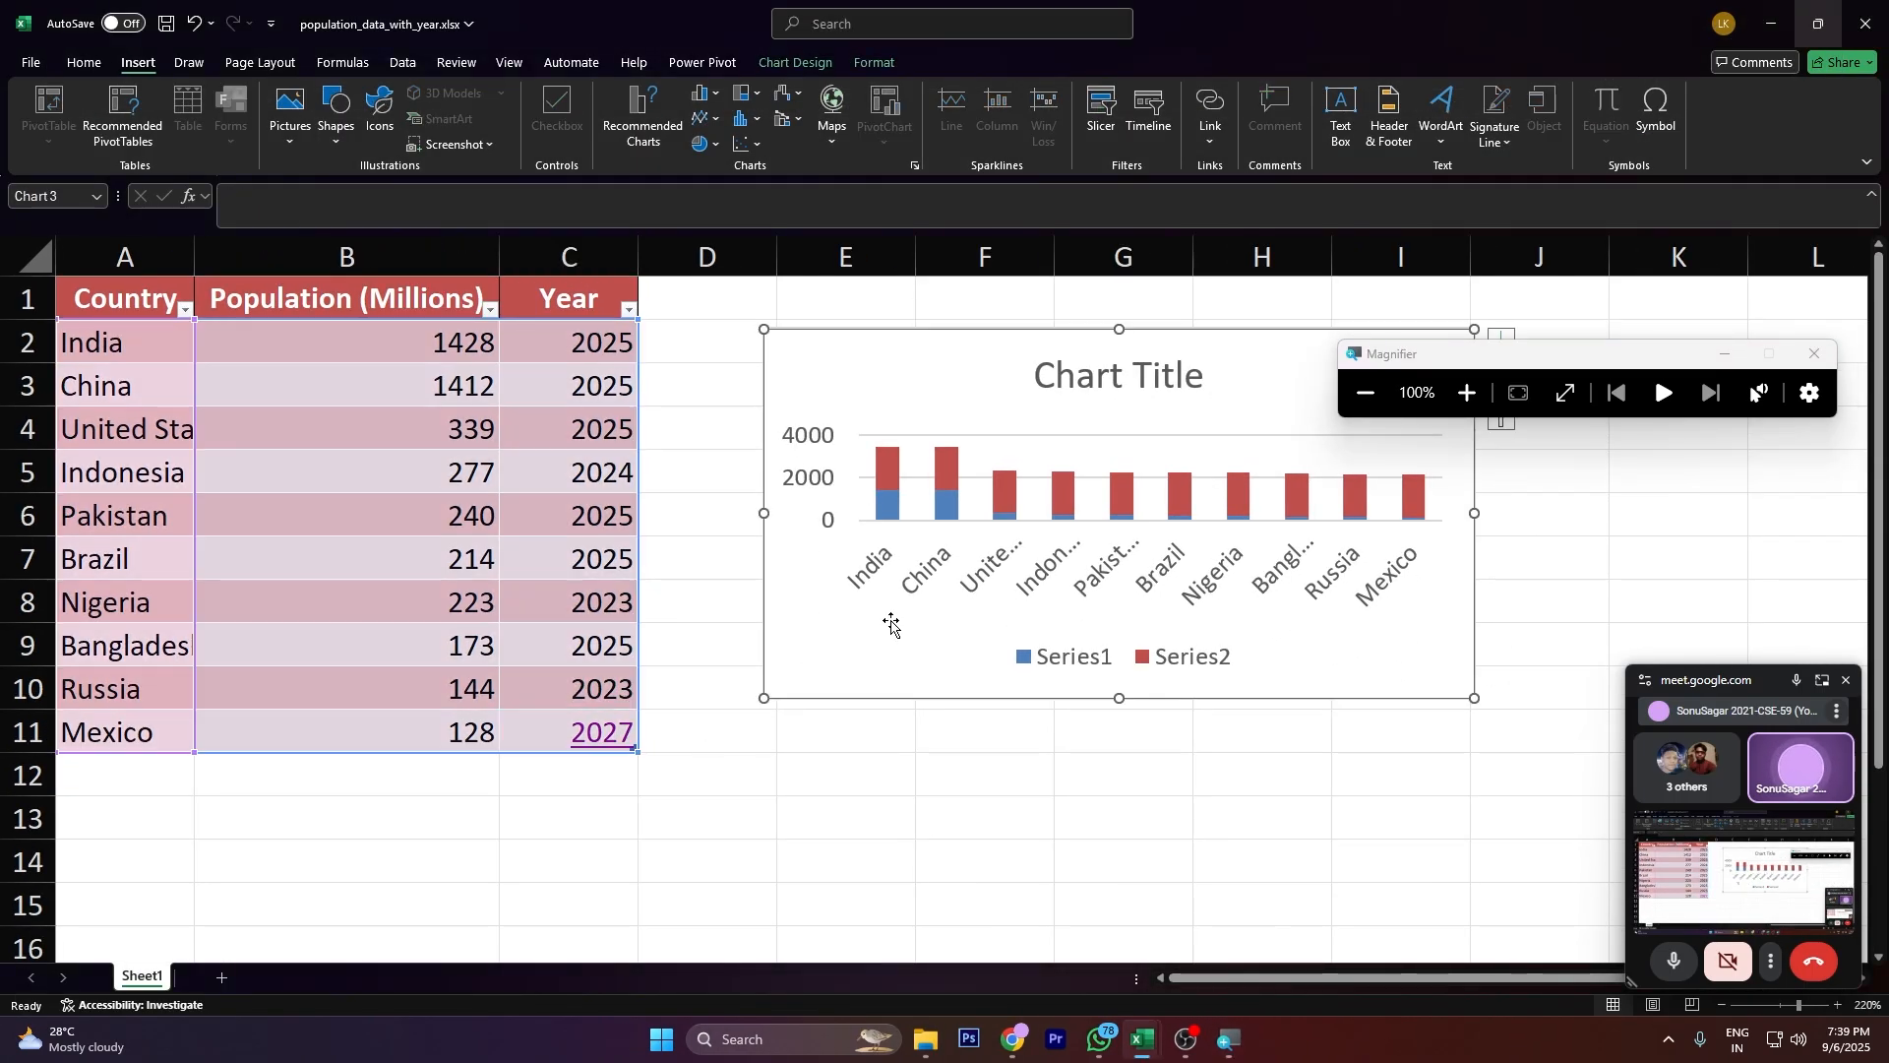
pyautogui.click(1211, 107)
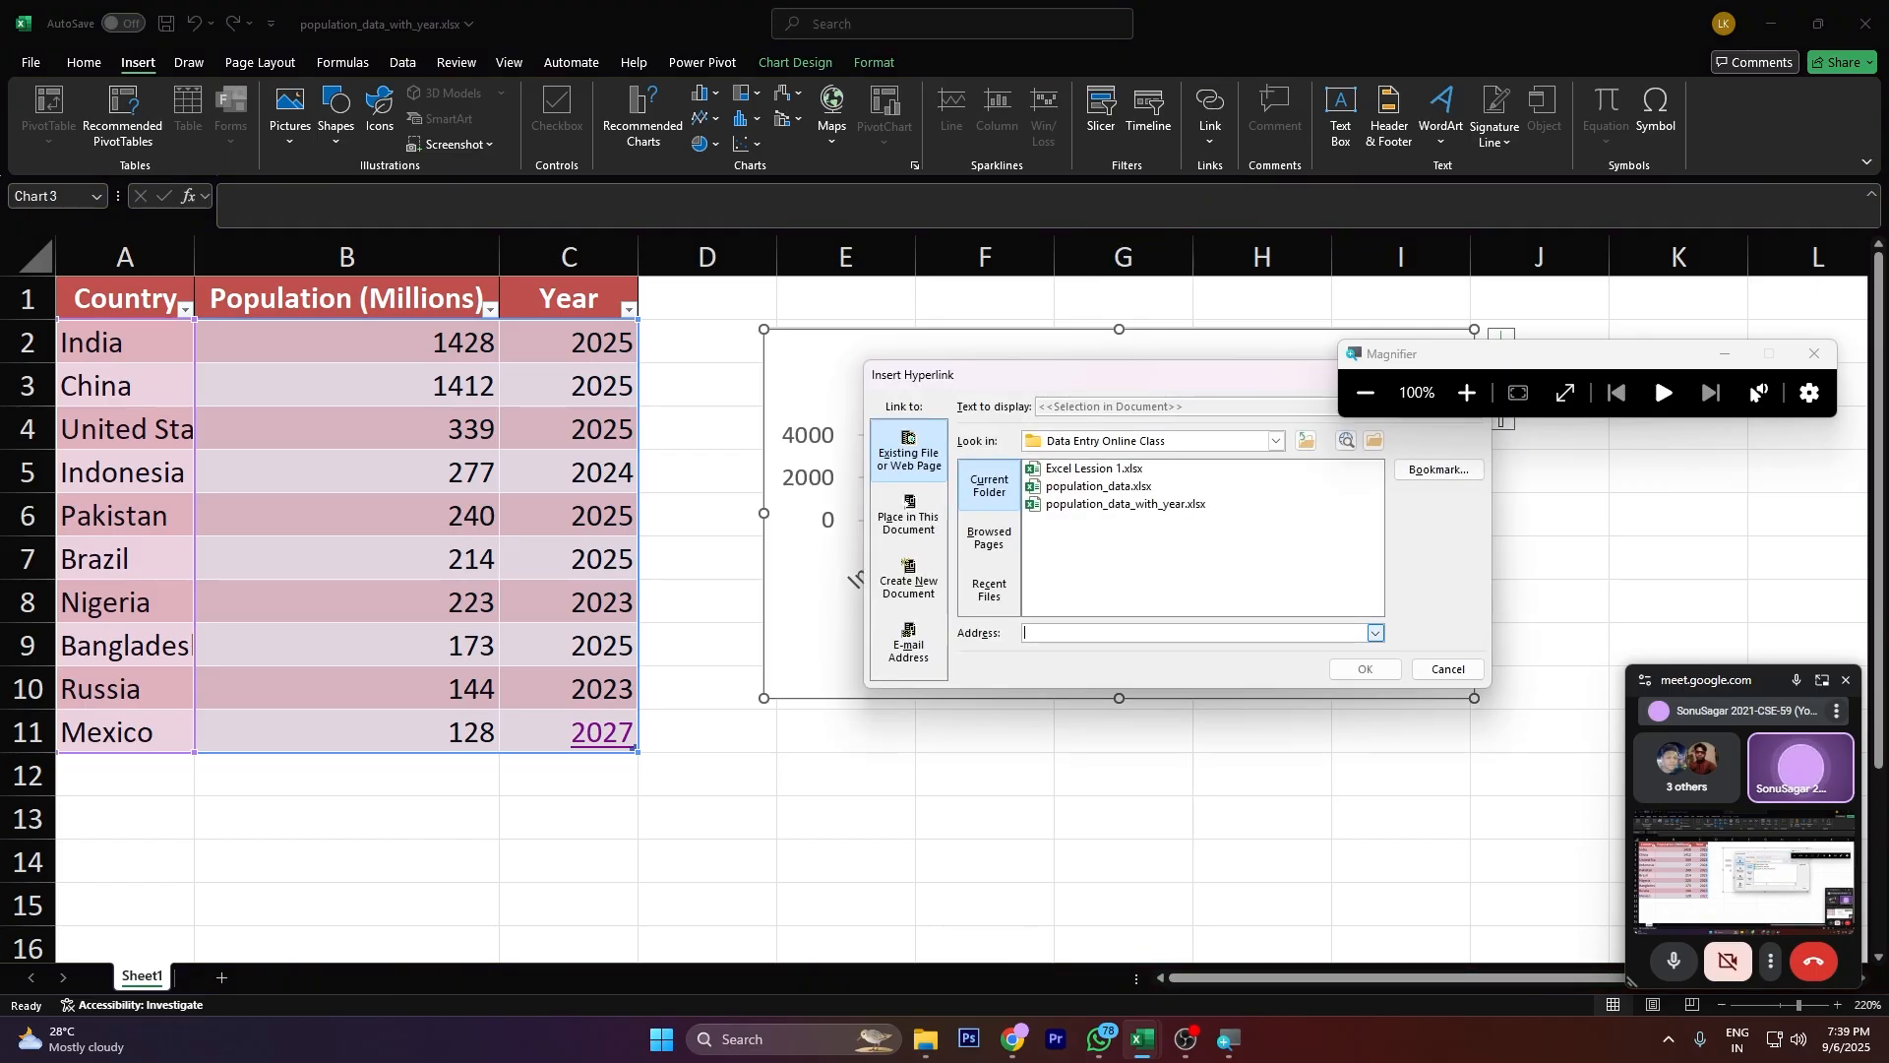
pyautogui.hotkey('ctrl', 'v')
pyautogui.click(1364, 669)
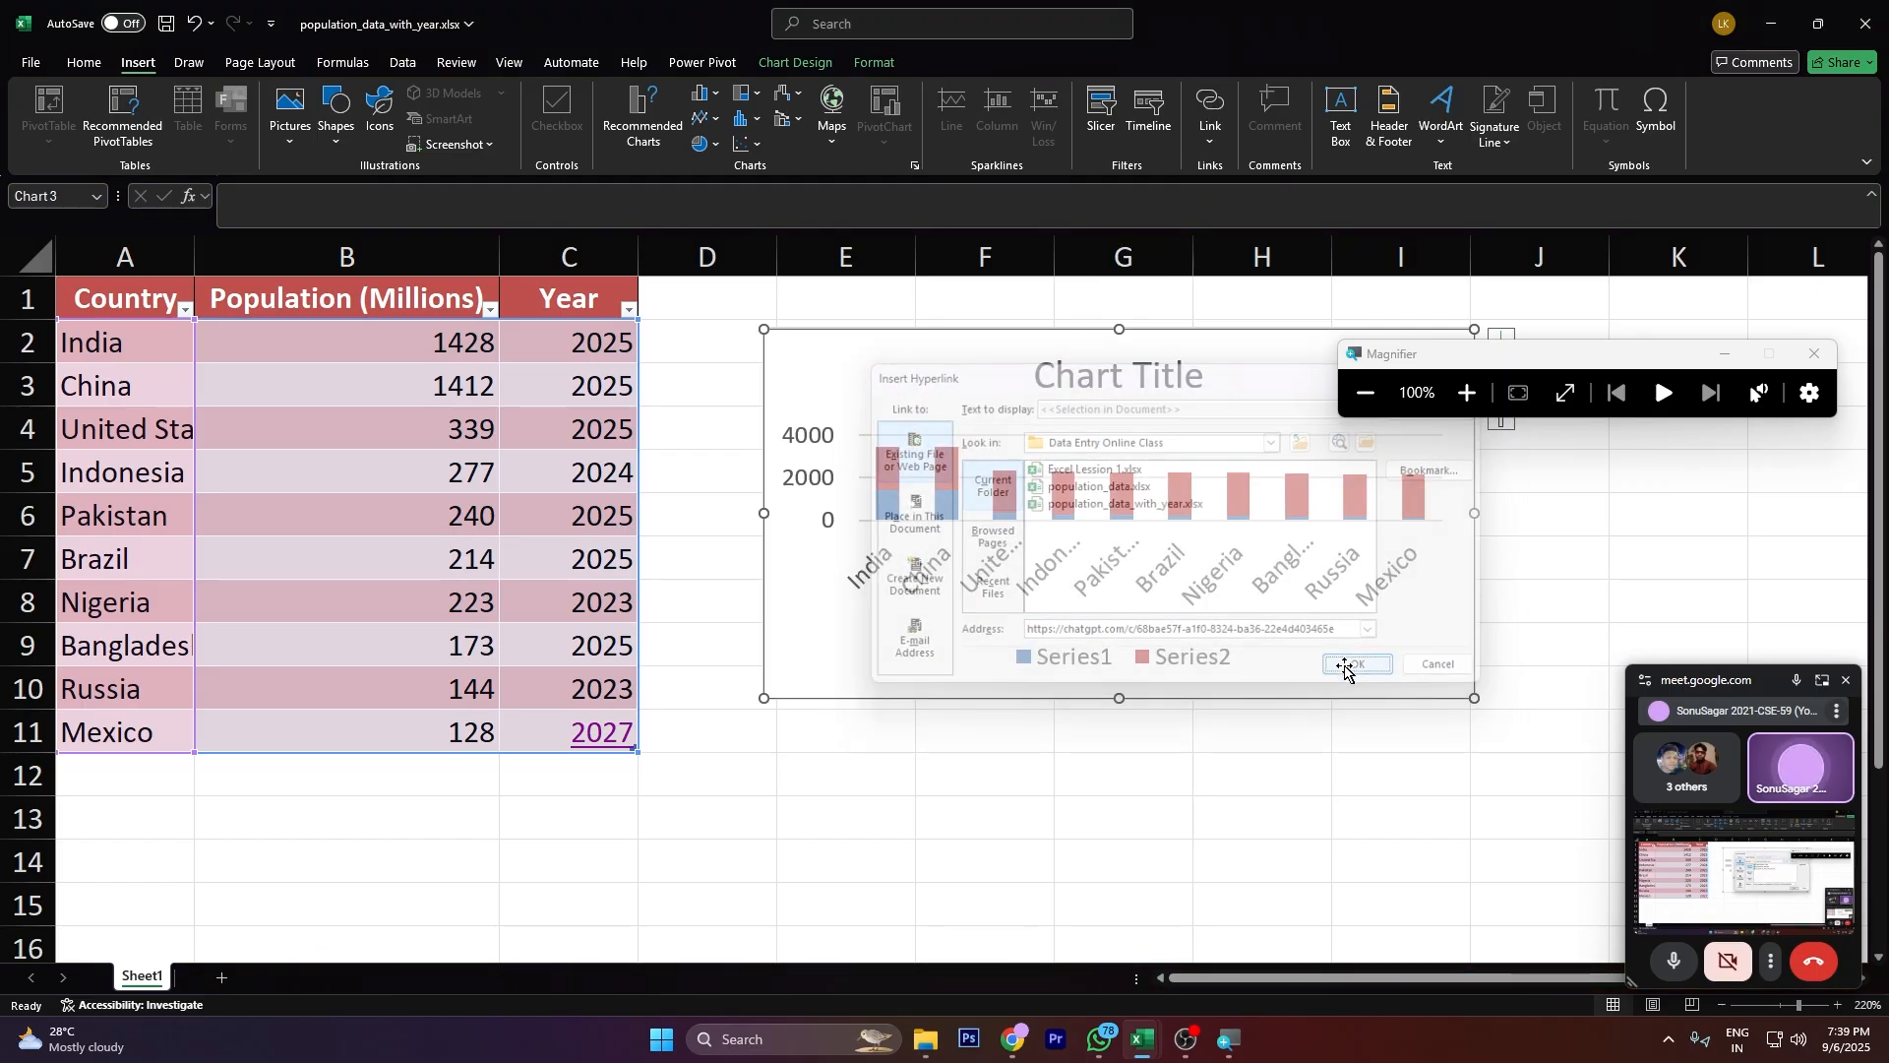
pyautogui.click(961, 875)
# Step: Follow the chart's hyperlink to test it, close the opened page, and return to the worksheet at cell F11
pyautogui.click(895, 666)
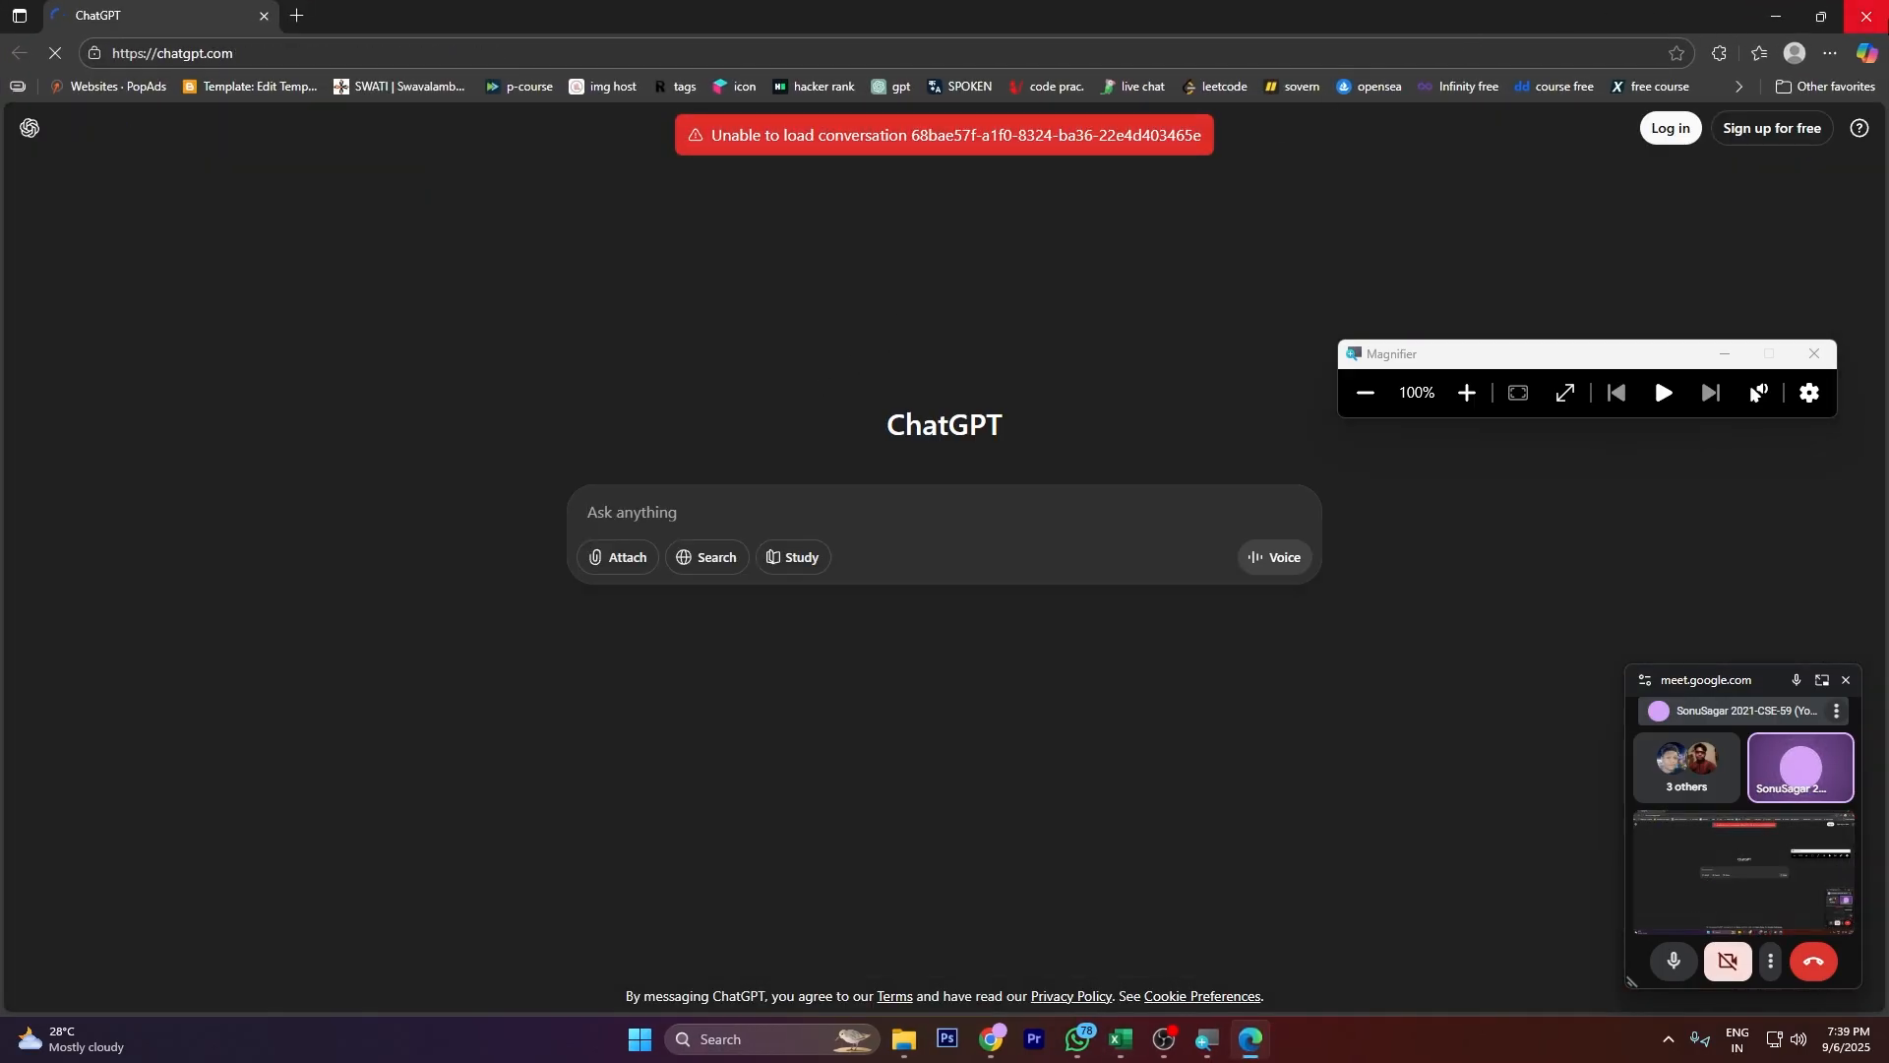
pyautogui.click(1871, 14)
pyautogui.click(977, 735)
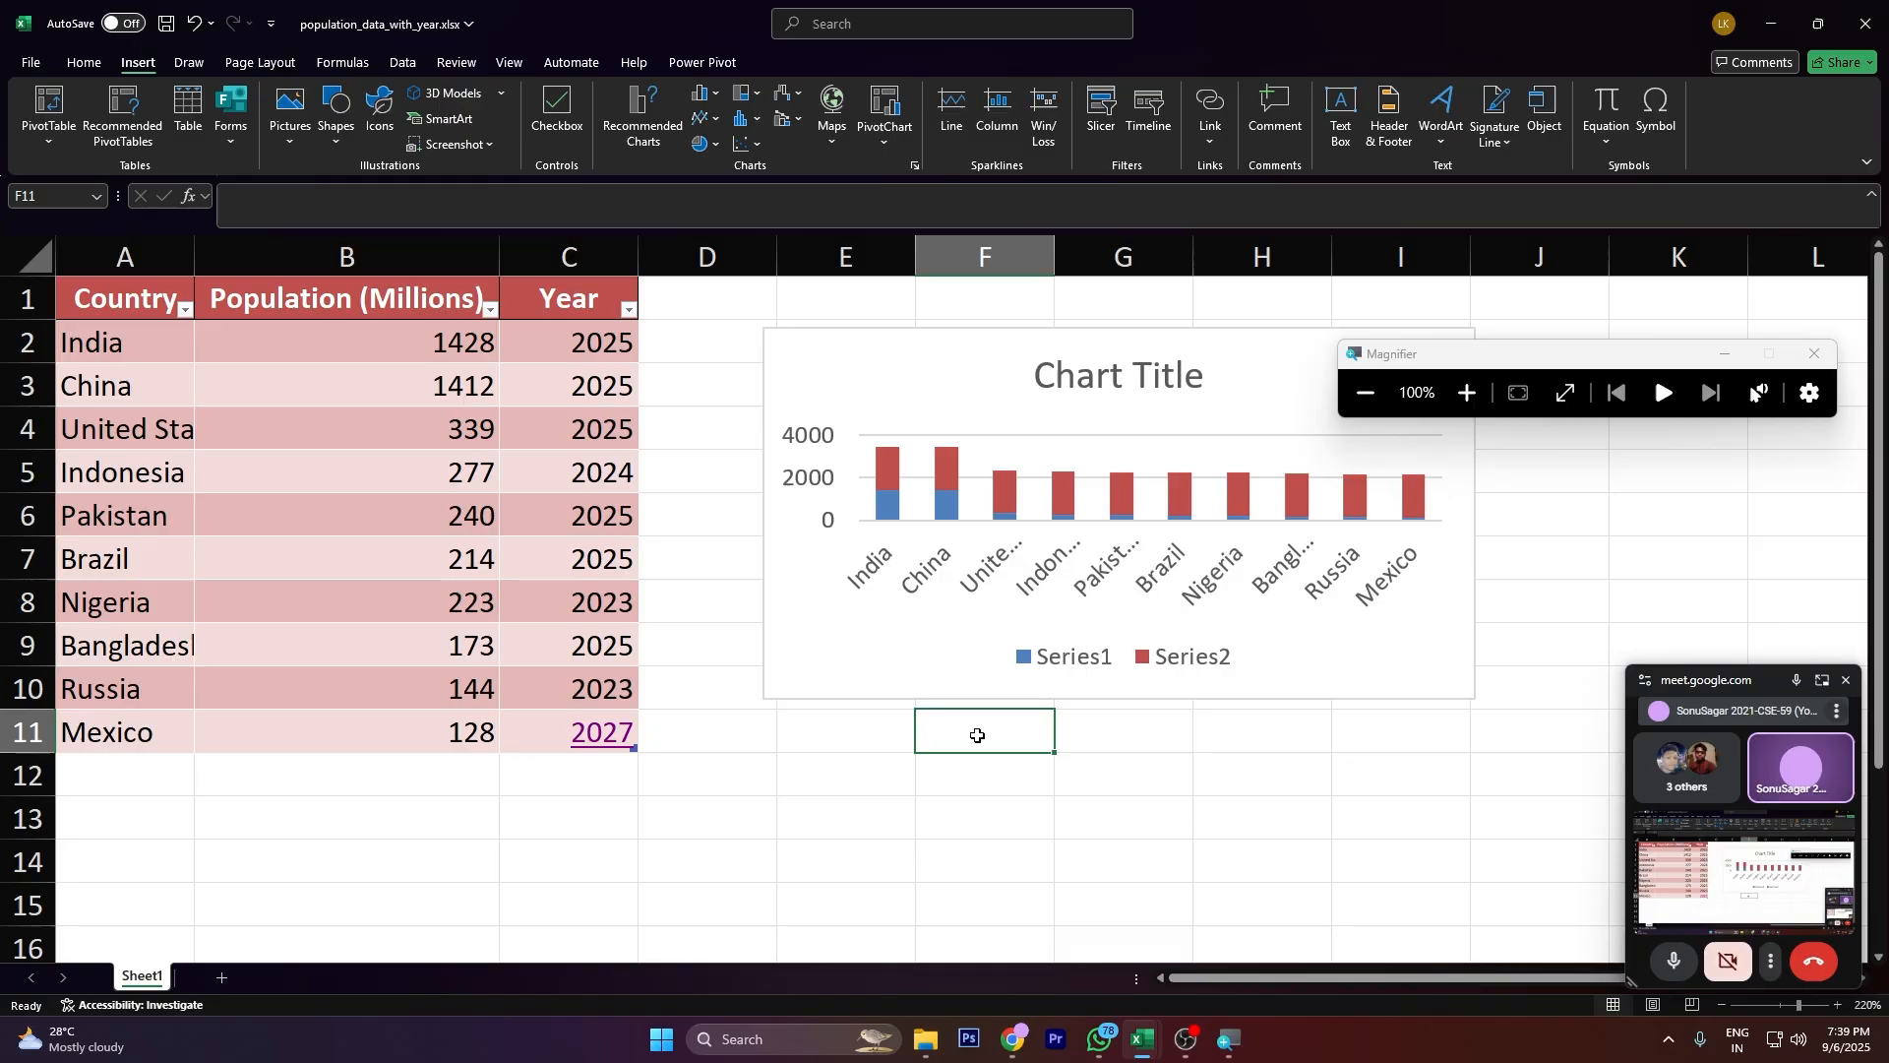
# Step: Look through the recent items offered for linking, and open the chart's linked page once more and close it
pyautogui.click(1217, 146)
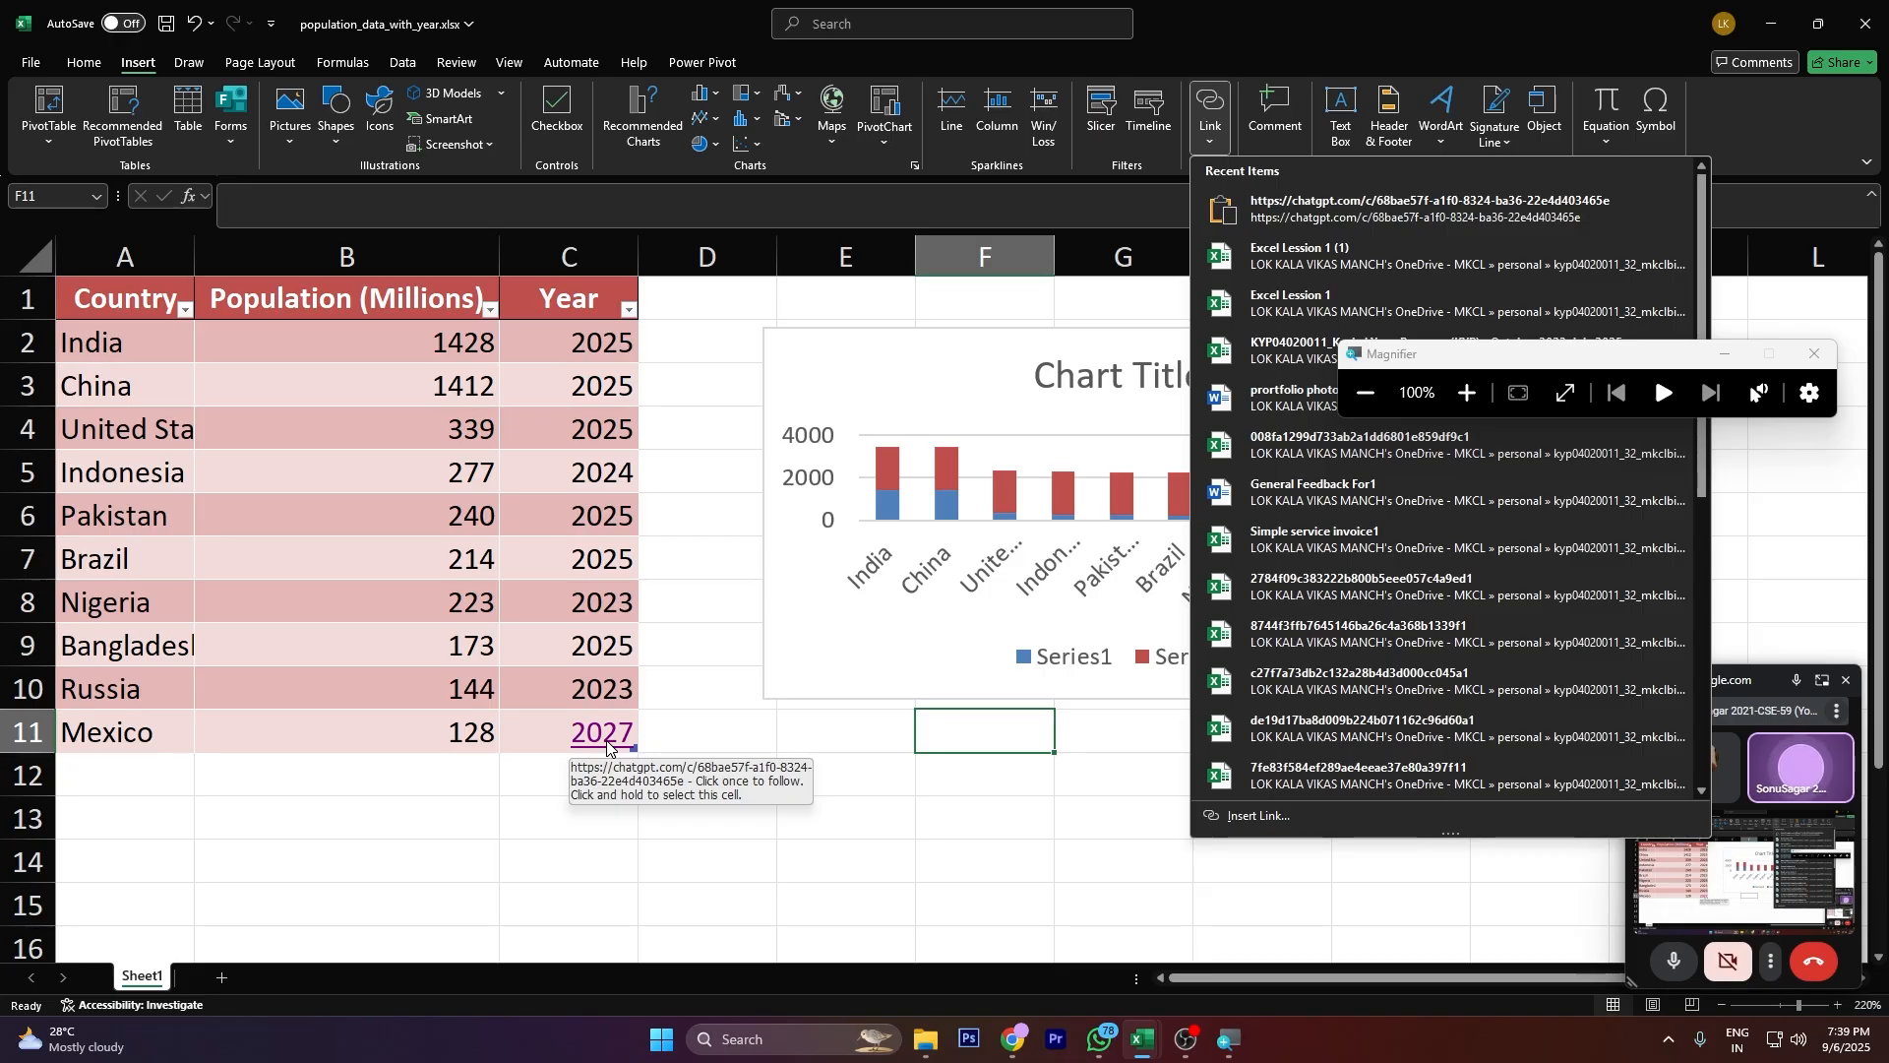
pyautogui.click(681, 743)
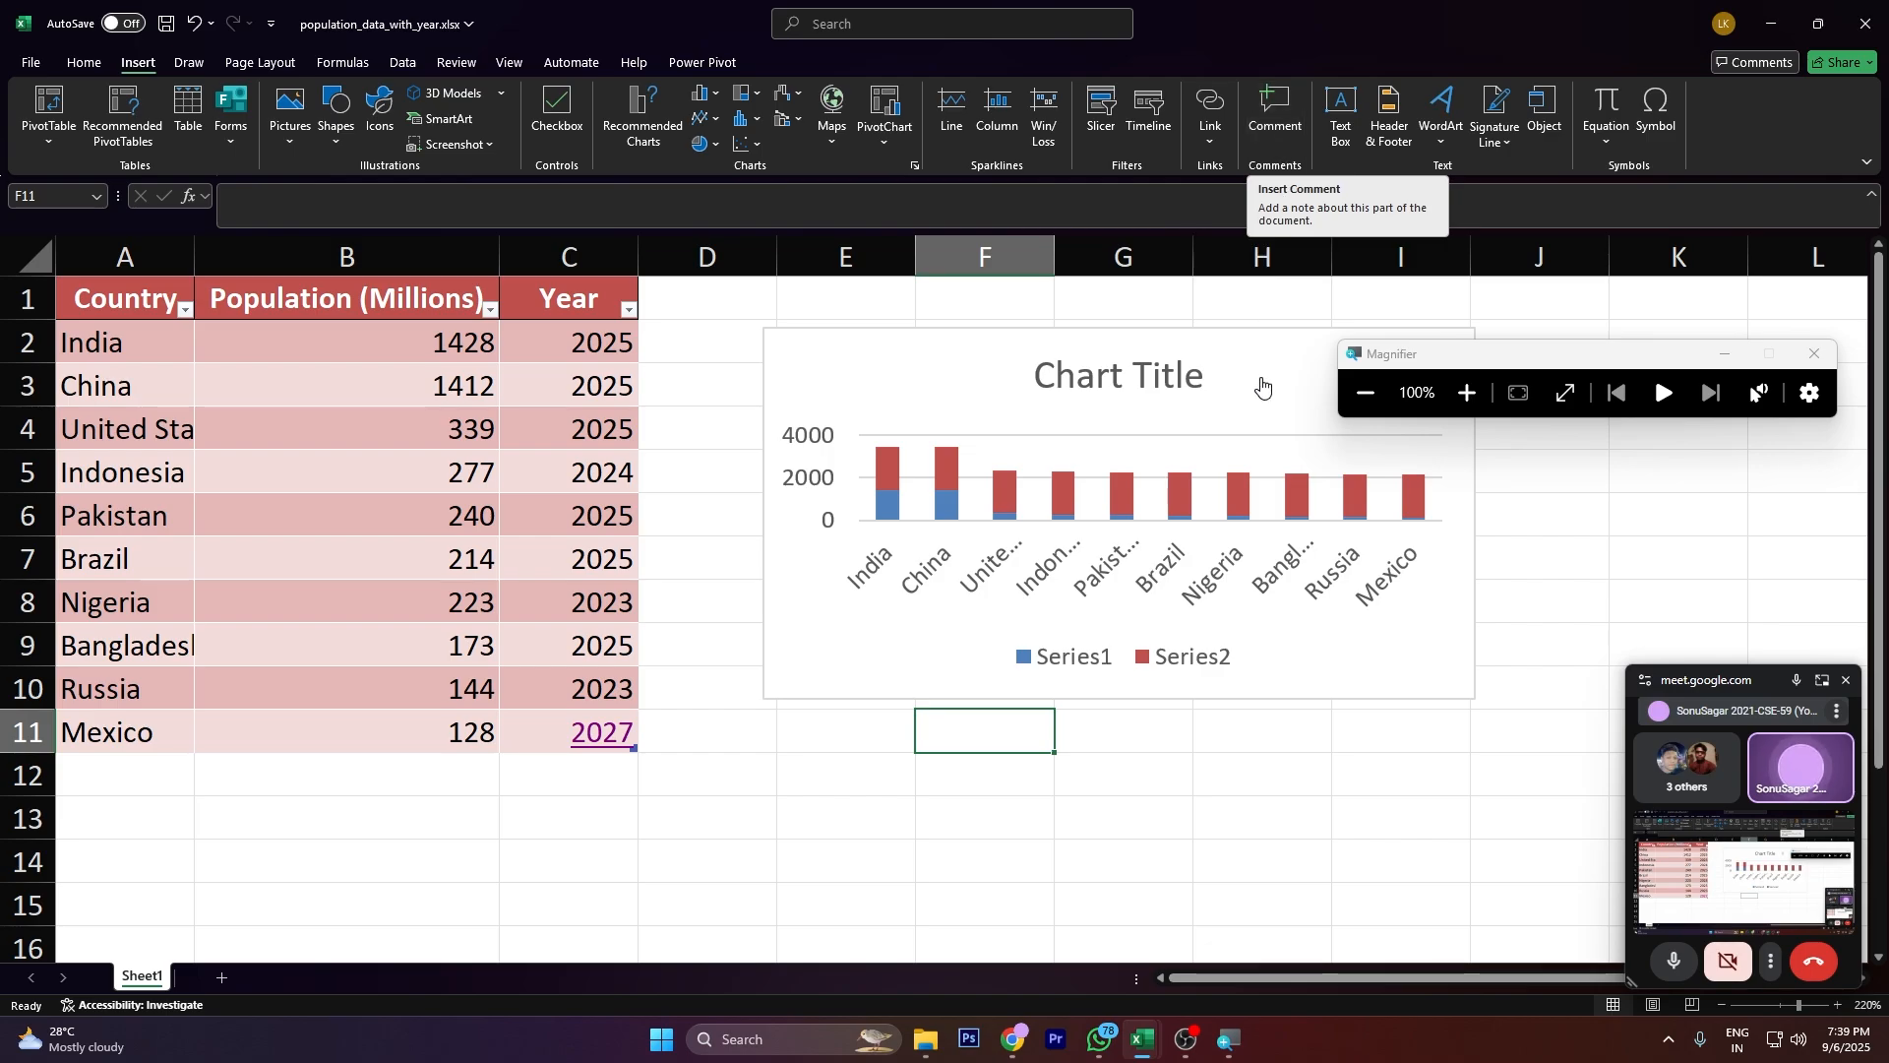
pyautogui.click(1301, 647)
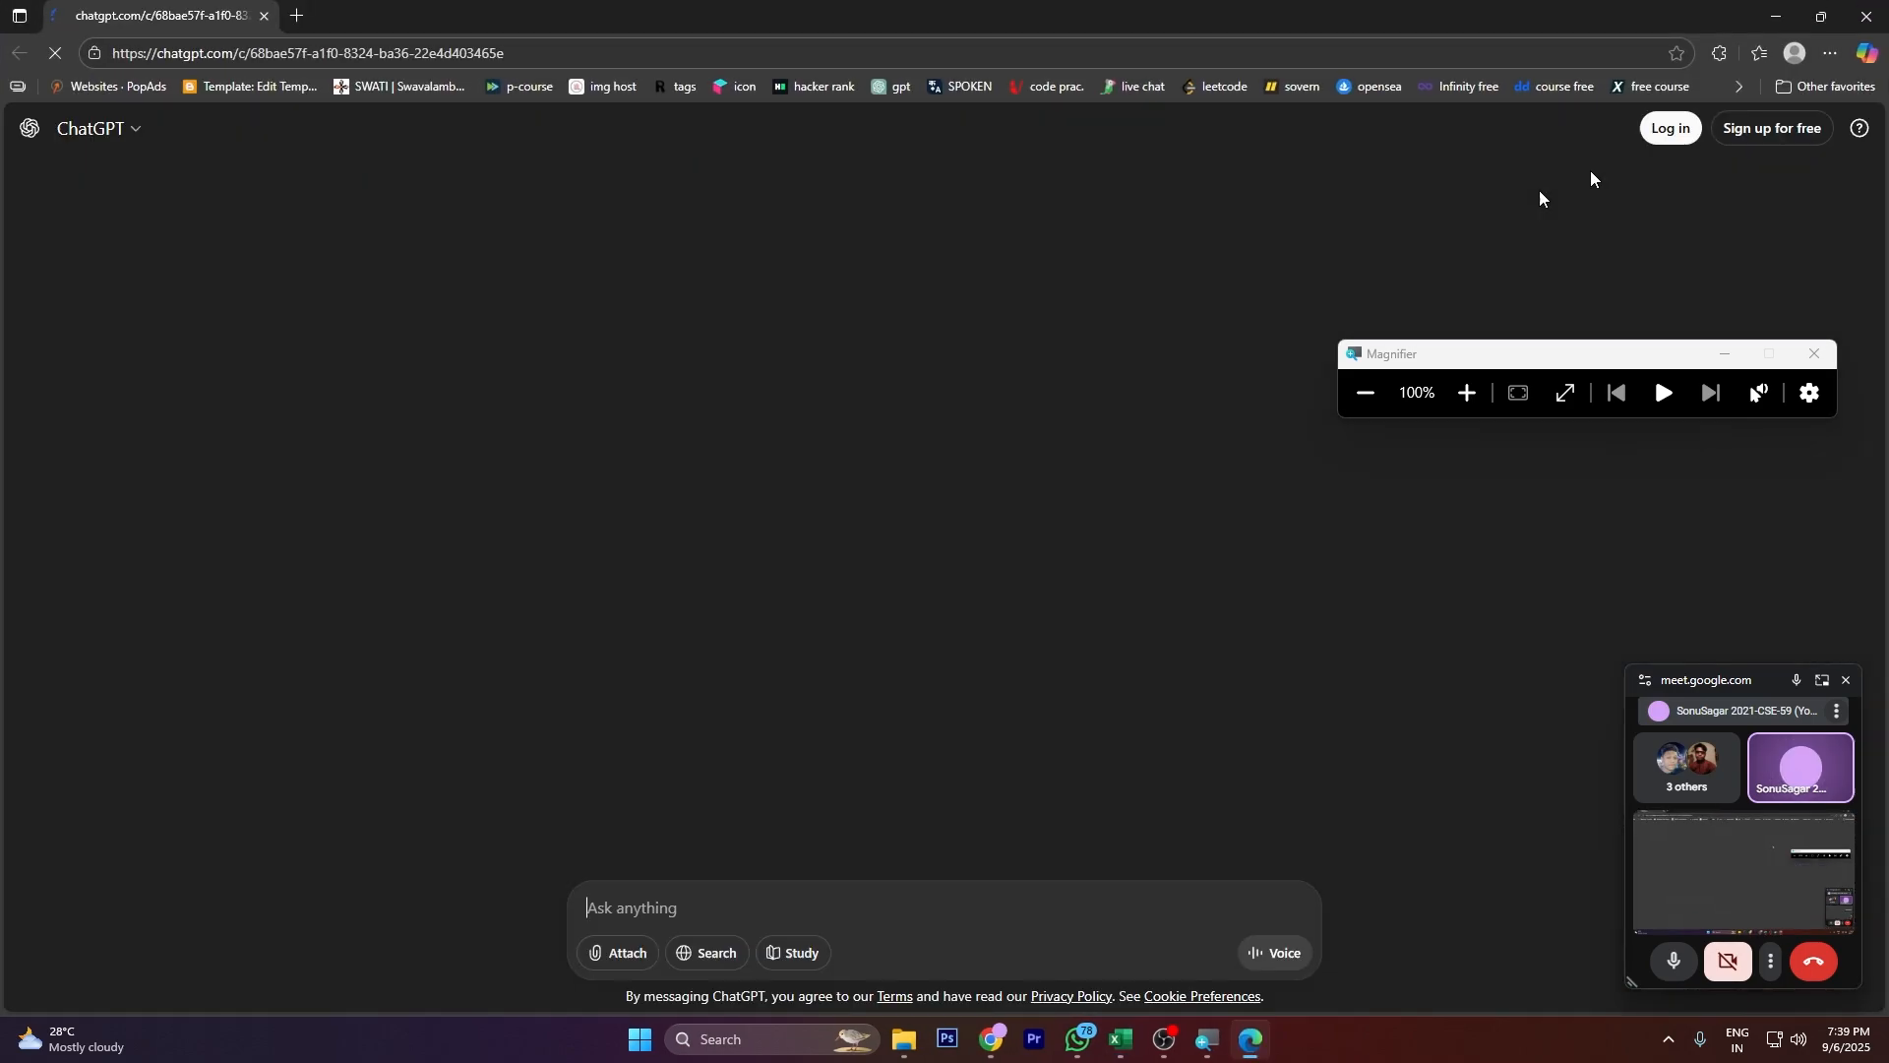
pyautogui.click(1881, 16)
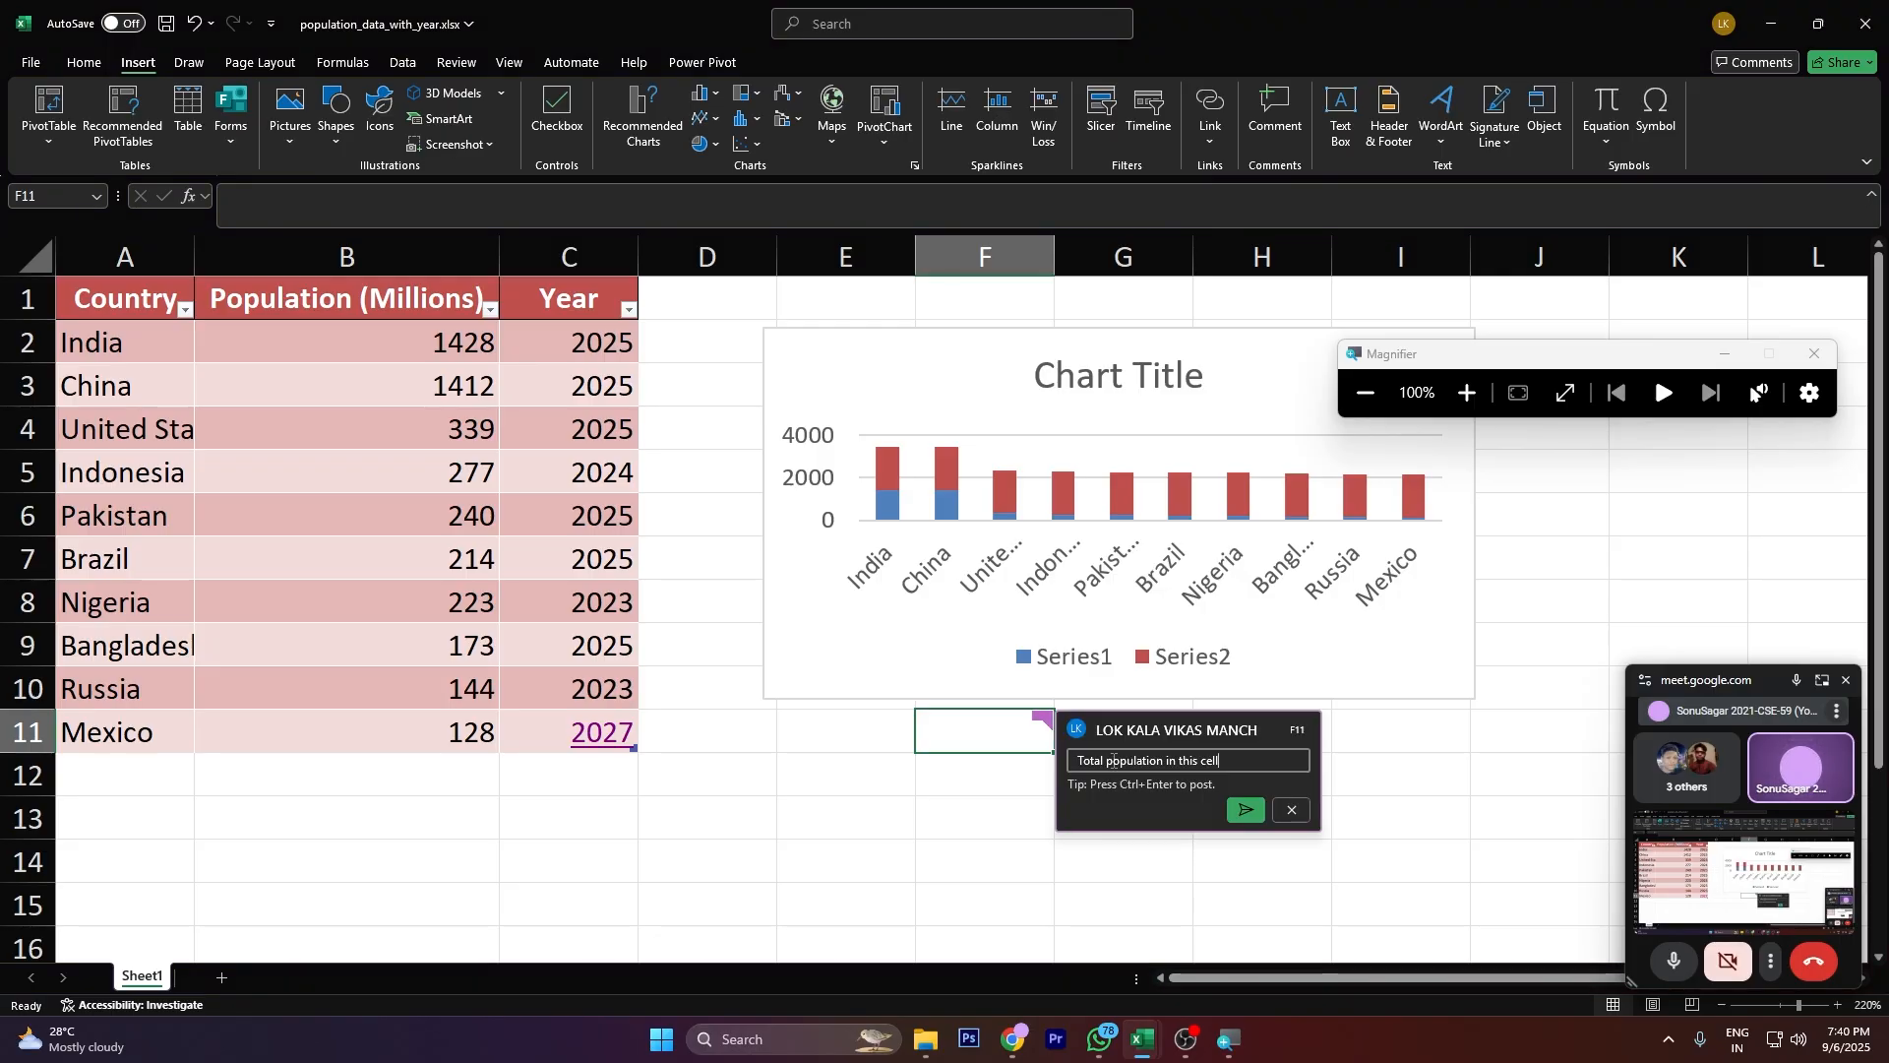
# Step: Post the comment "Total population in this cell" on cell F11
pyautogui.click(1479, 395)
pyautogui.click(1479, 396)
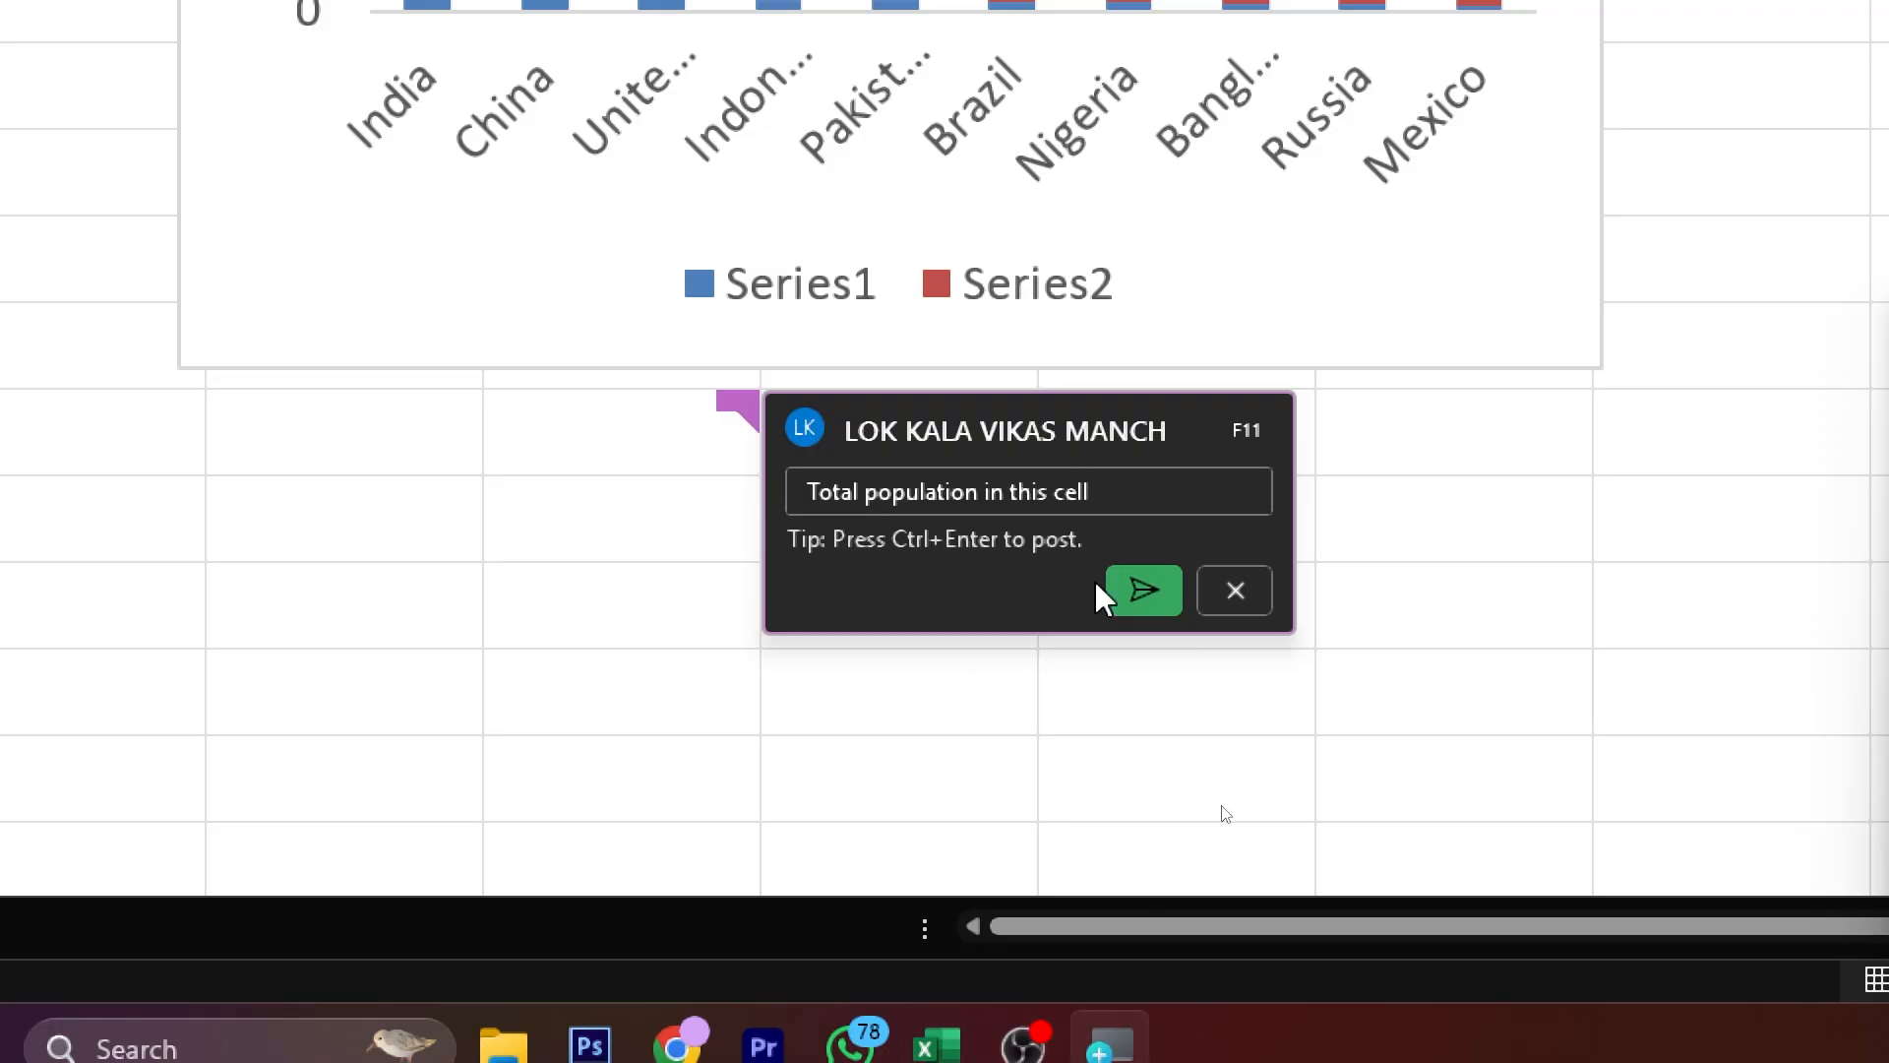
pyautogui.click(1151, 595)
pyautogui.click(928, 740)
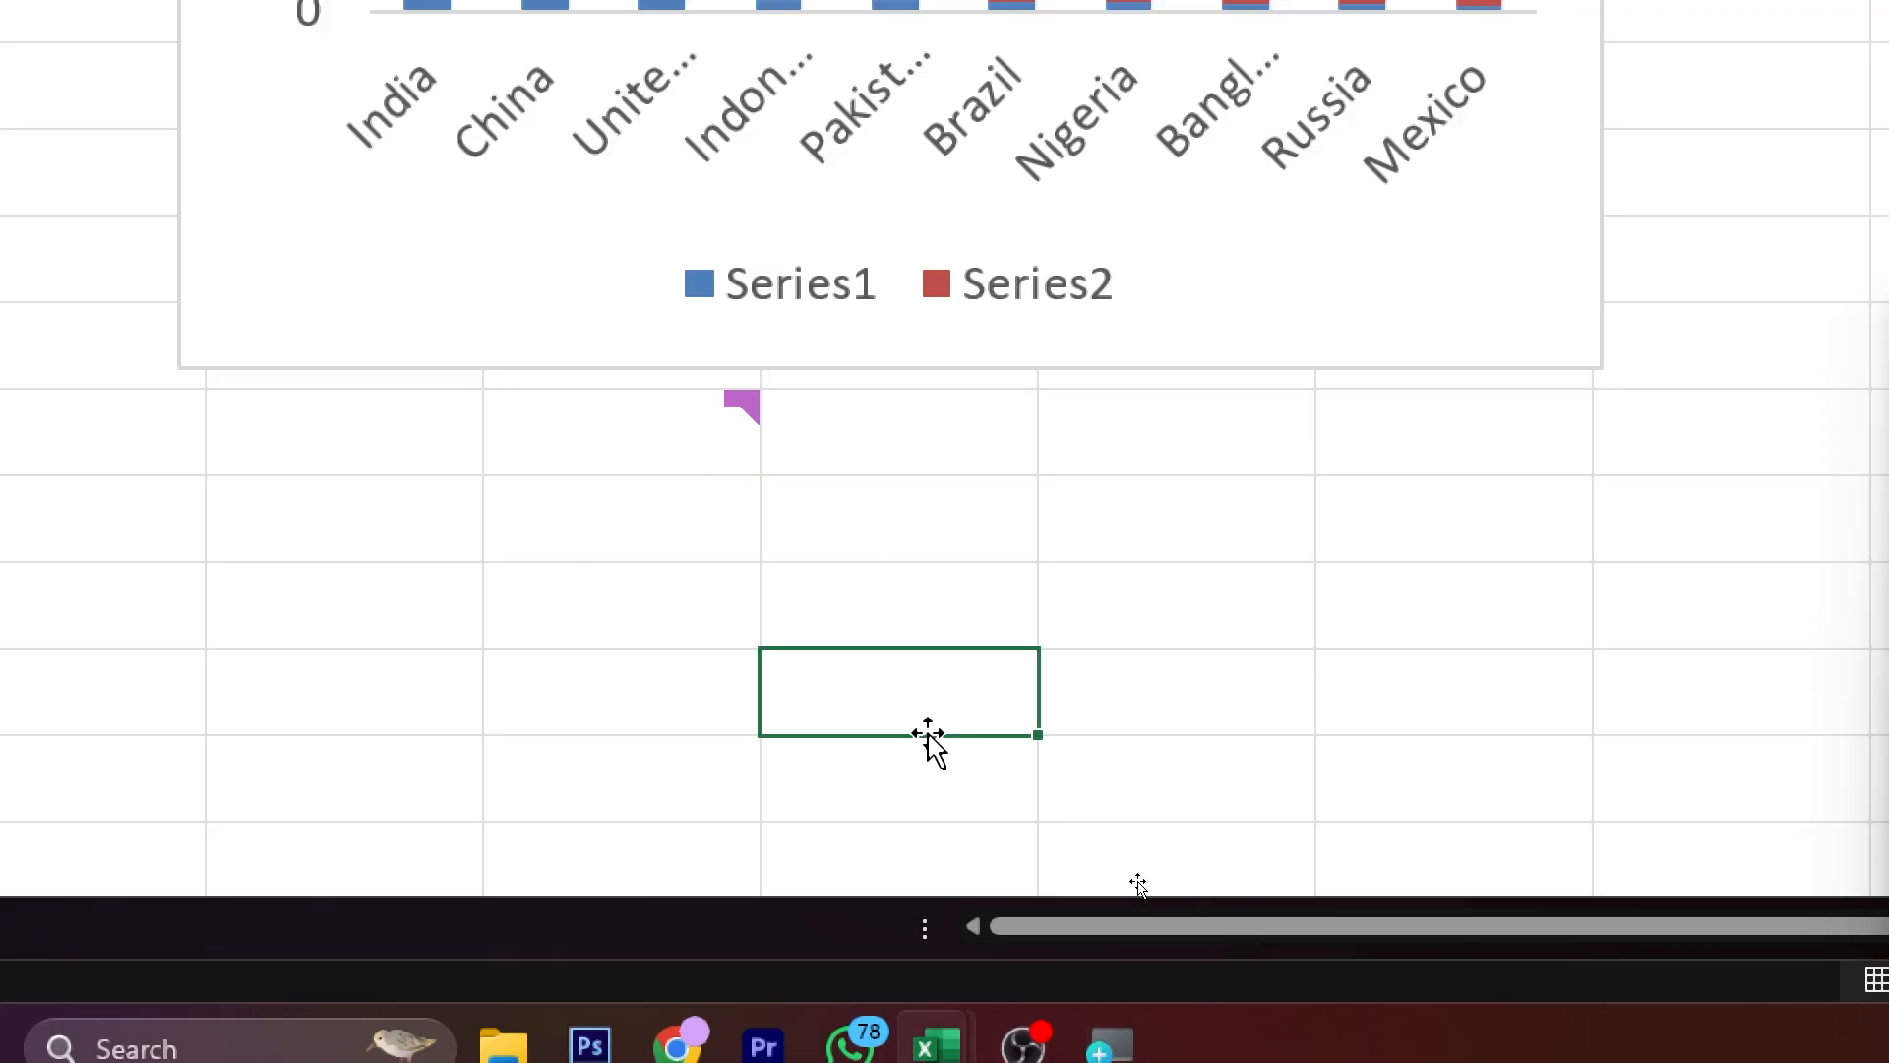
pyautogui.press('super+minus')
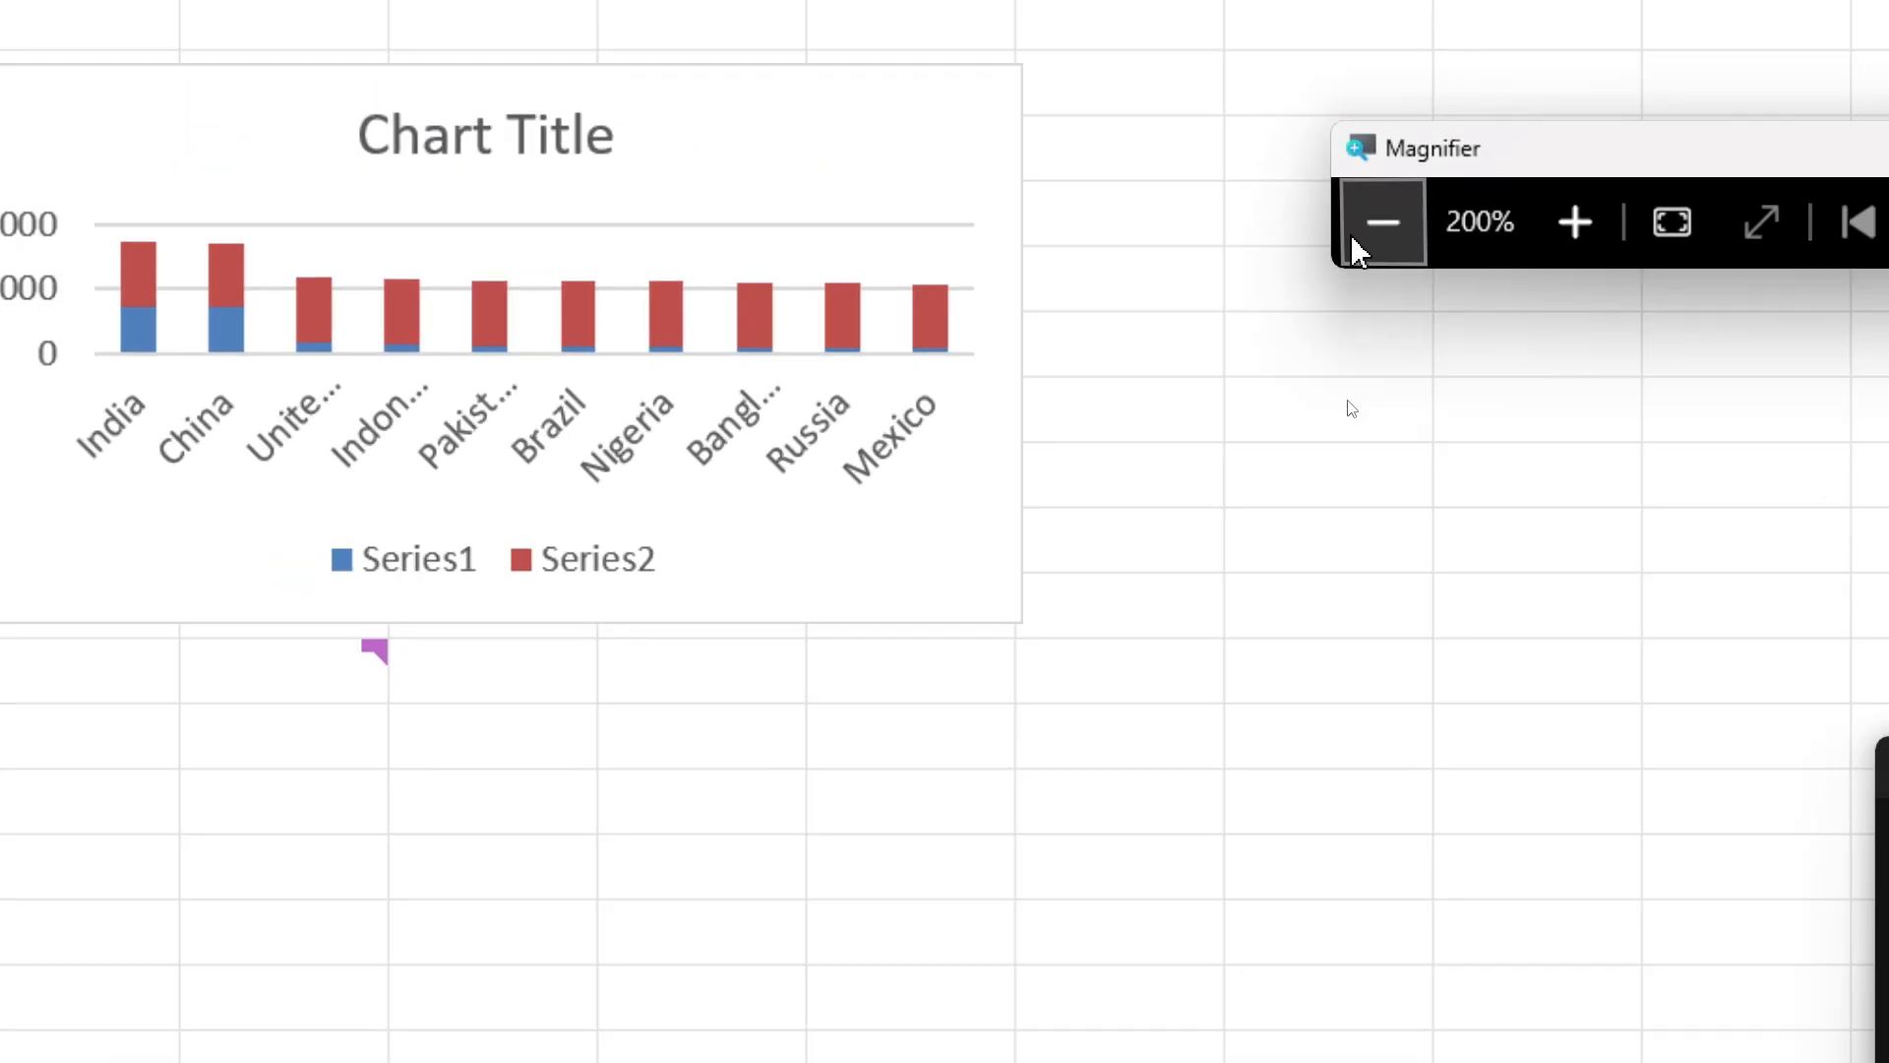
pyautogui.click(1376, 222)
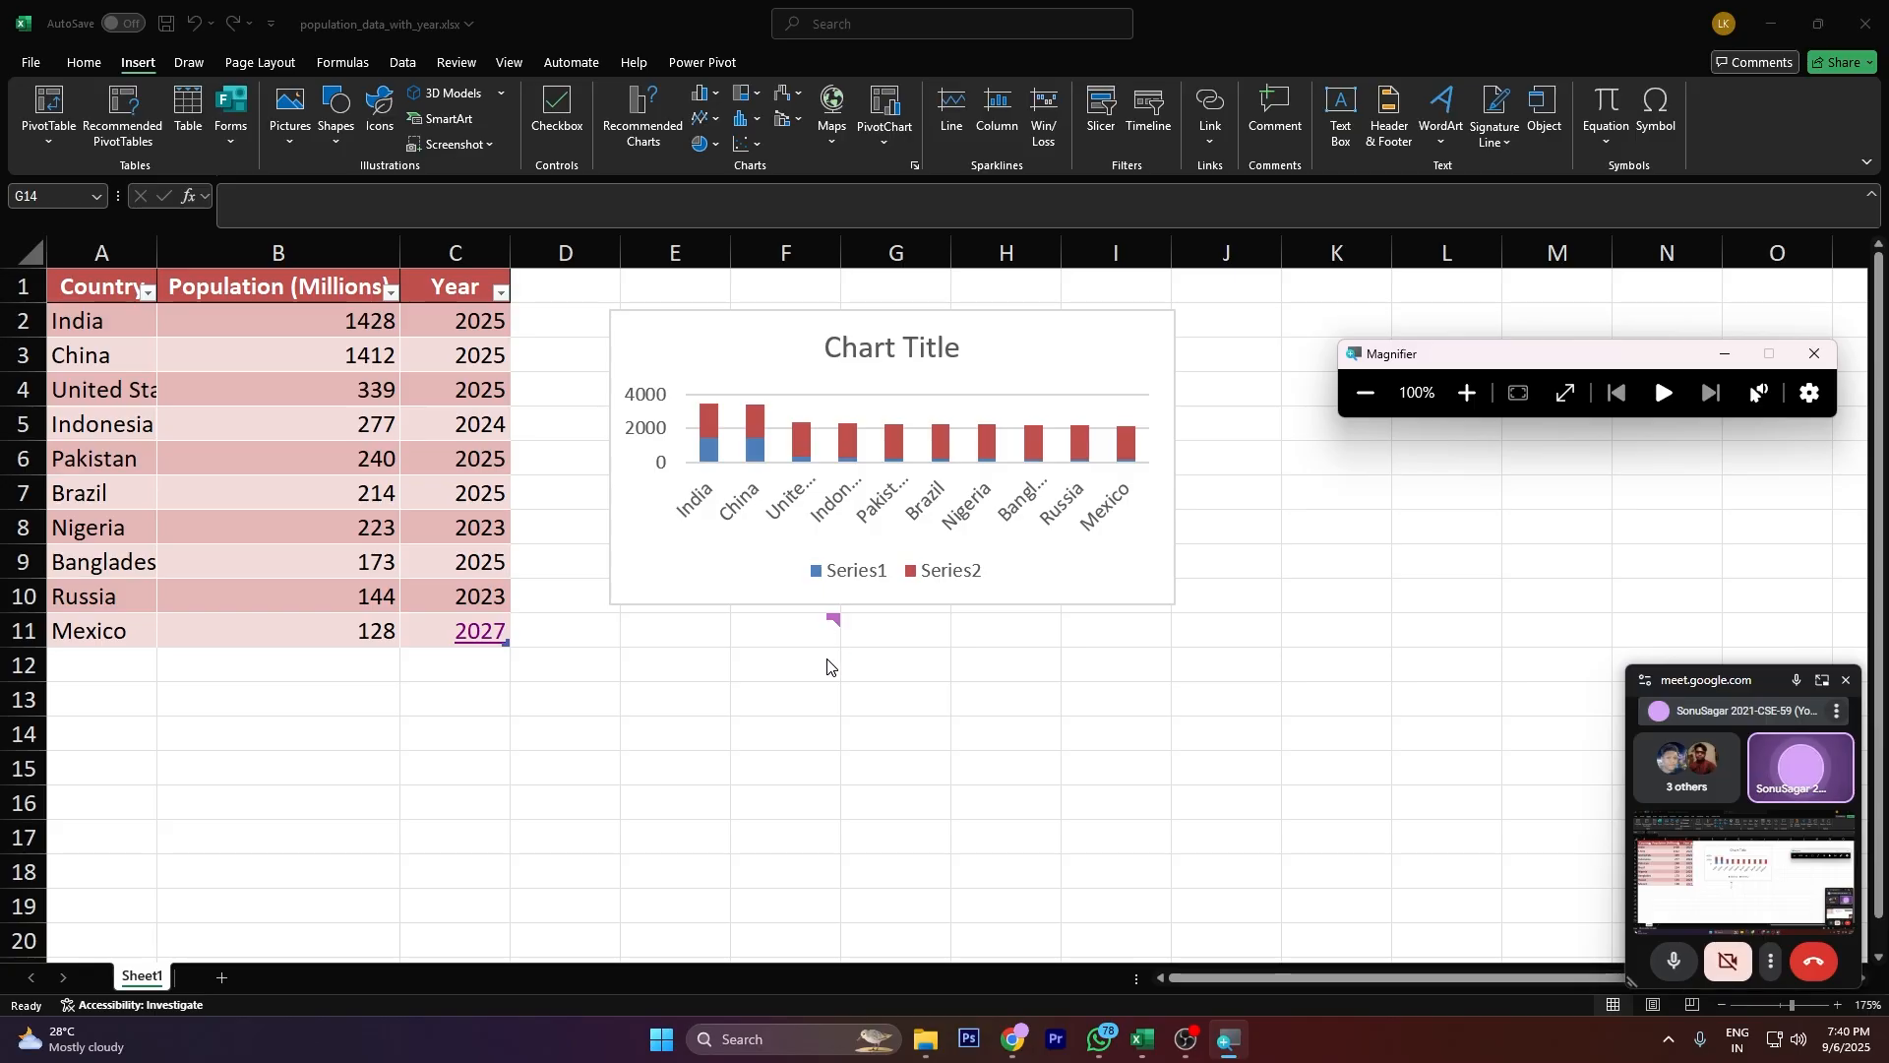
# Step: Review the comment on cell F11 together with the population values in B2:B11 that it refers to
pyautogui.moveTo(831, 622)
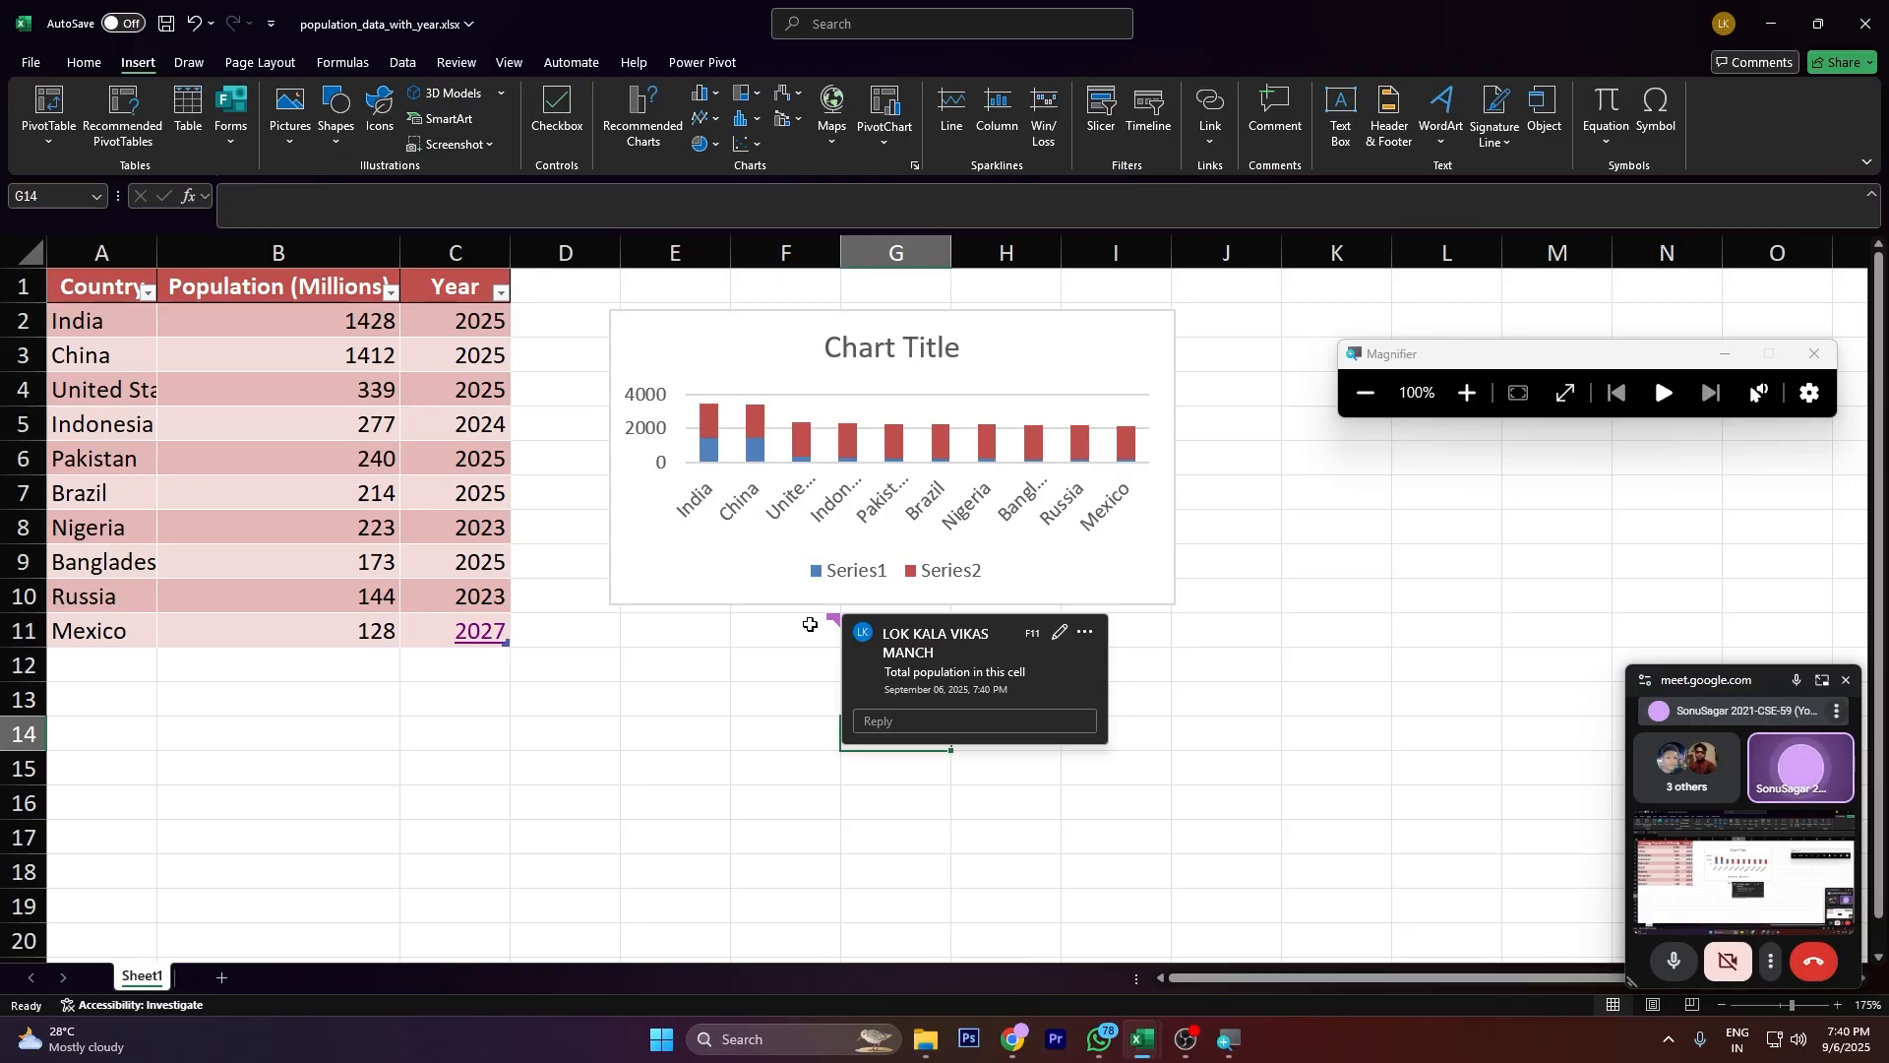
pyautogui.moveTo(369, 321); pyautogui.dragTo(369, 635)
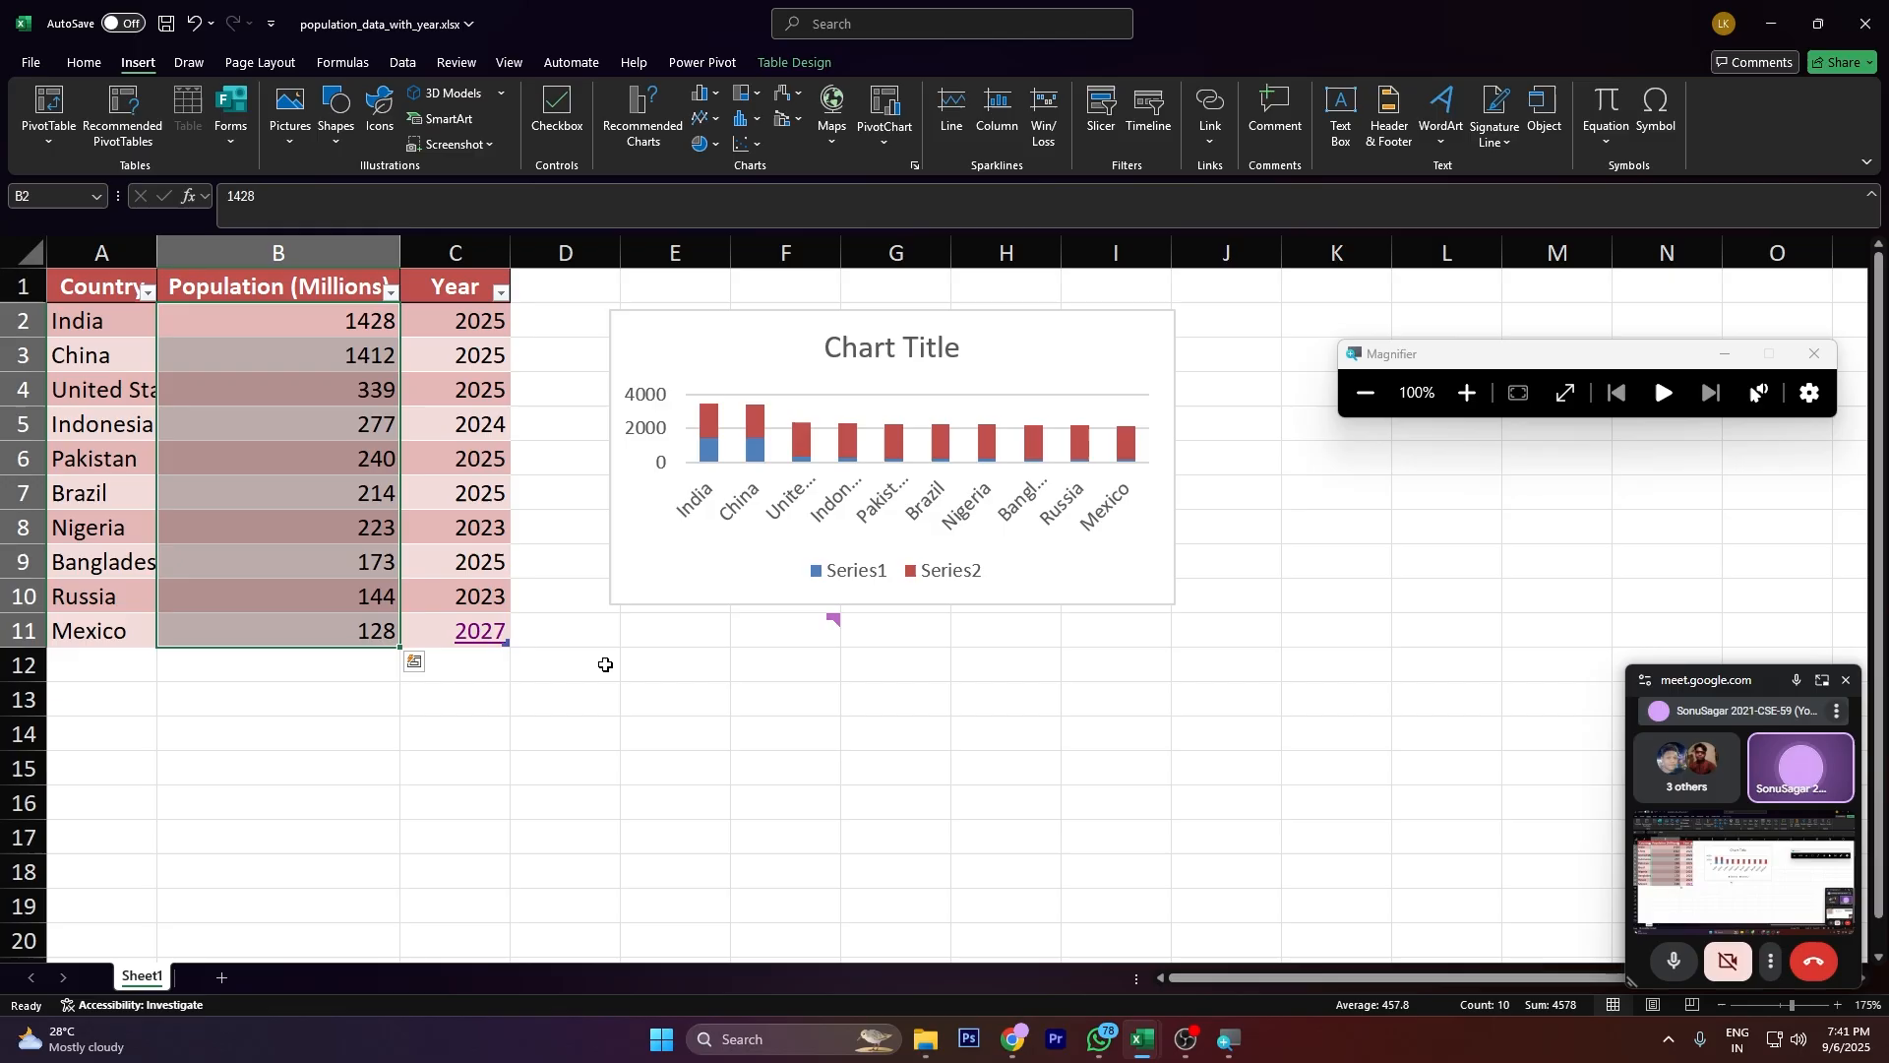
pyautogui.doubleClick(792, 636)
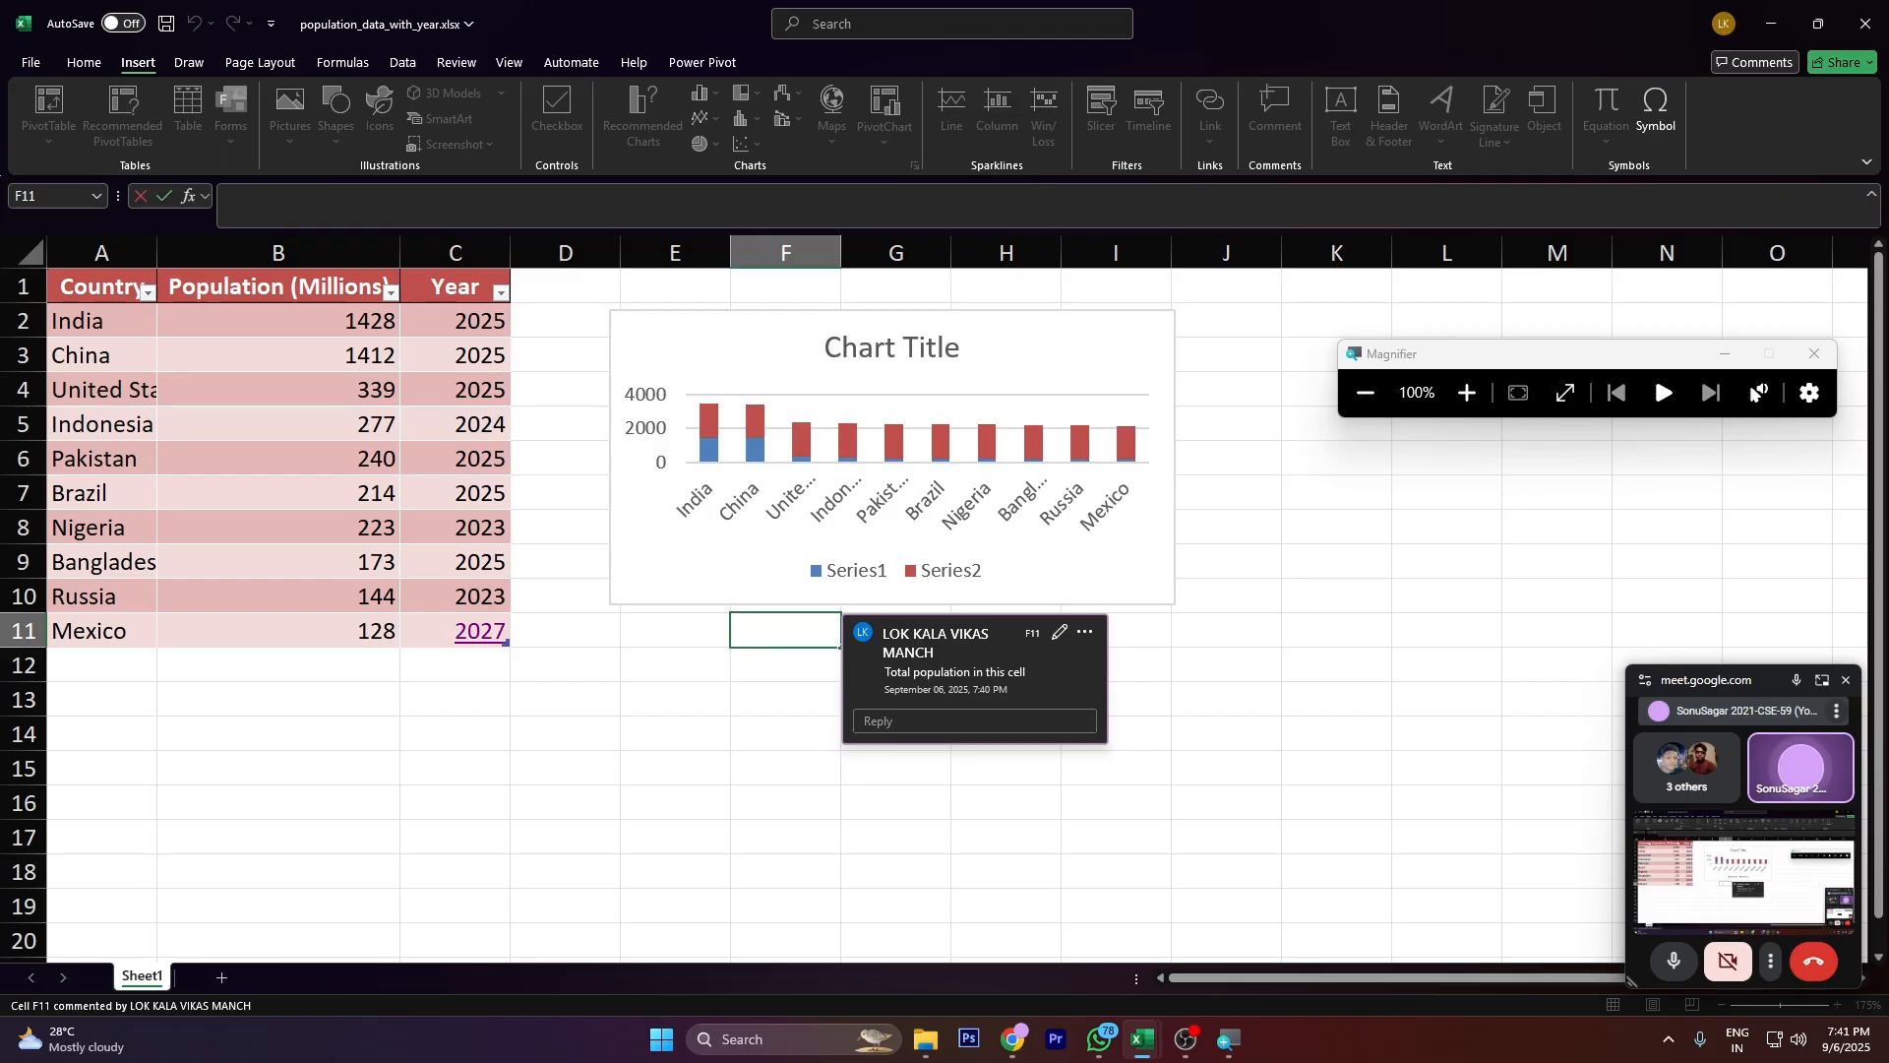
pyautogui.press('Return')
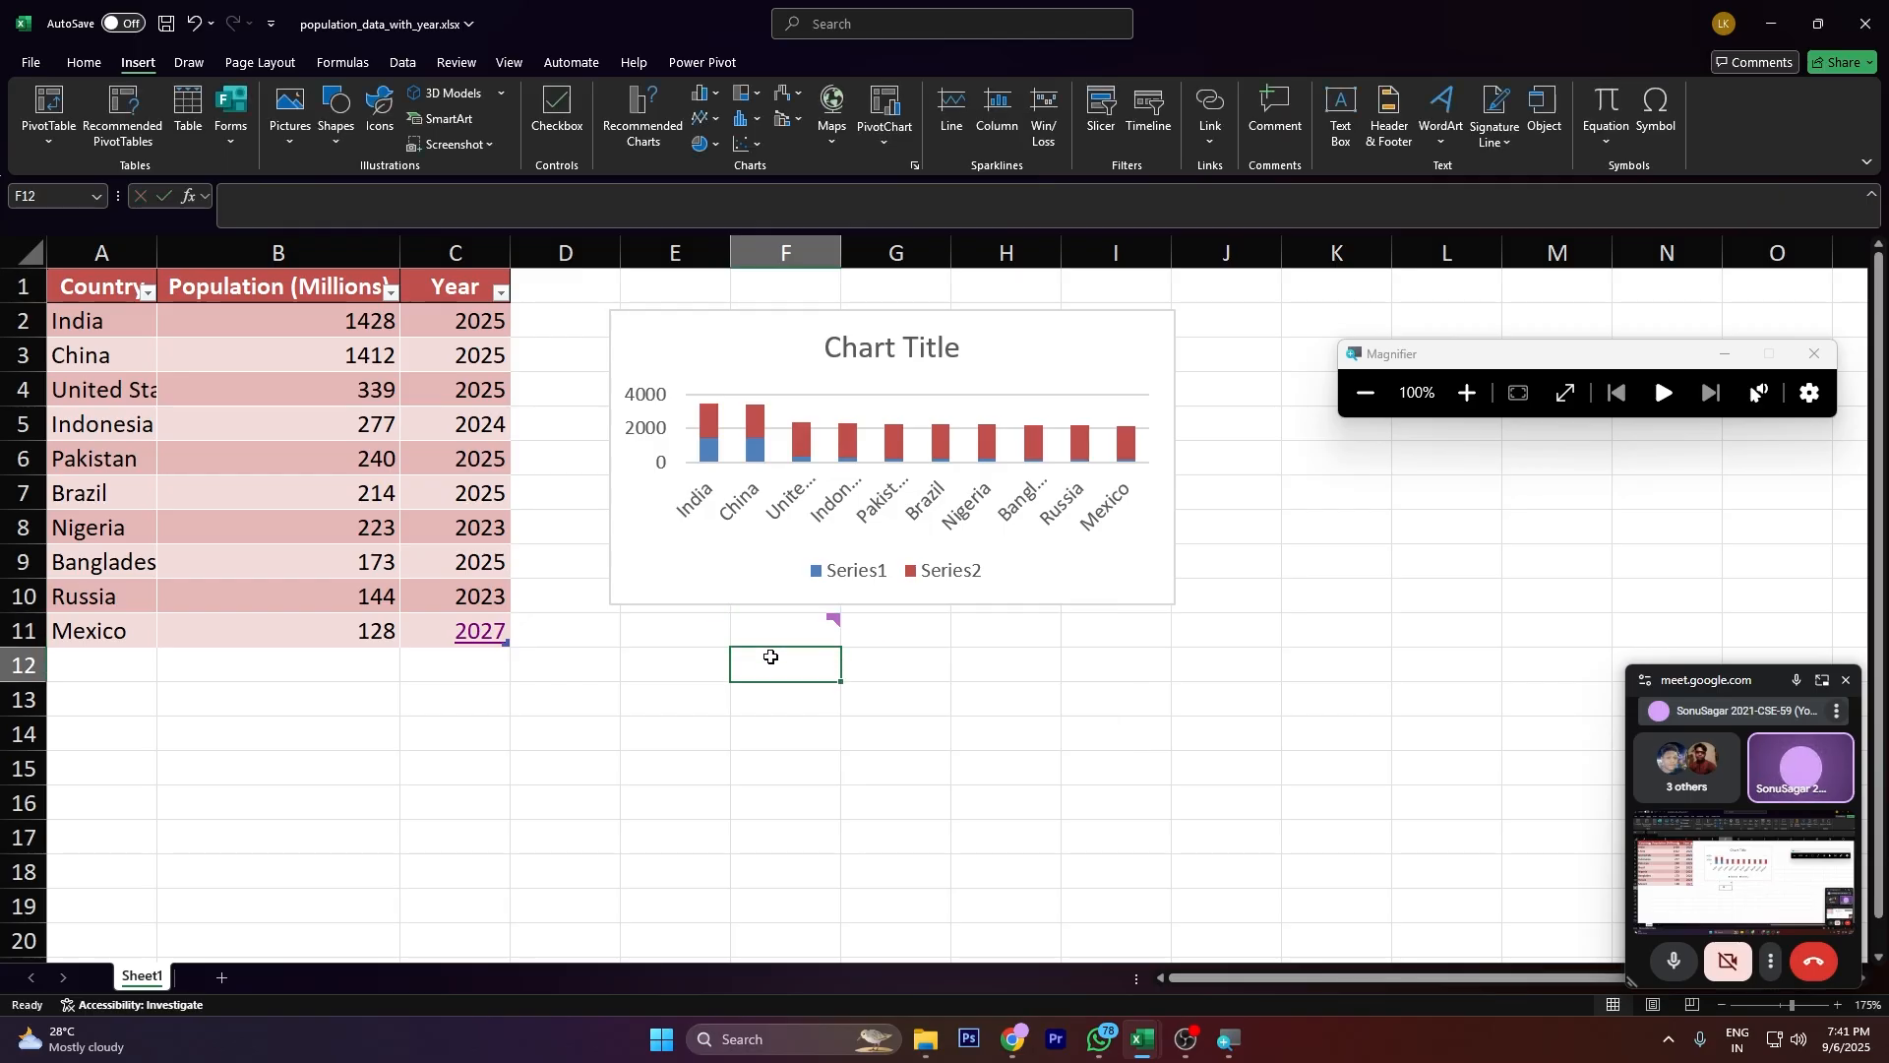
pyautogui.moveTo(775, 645)
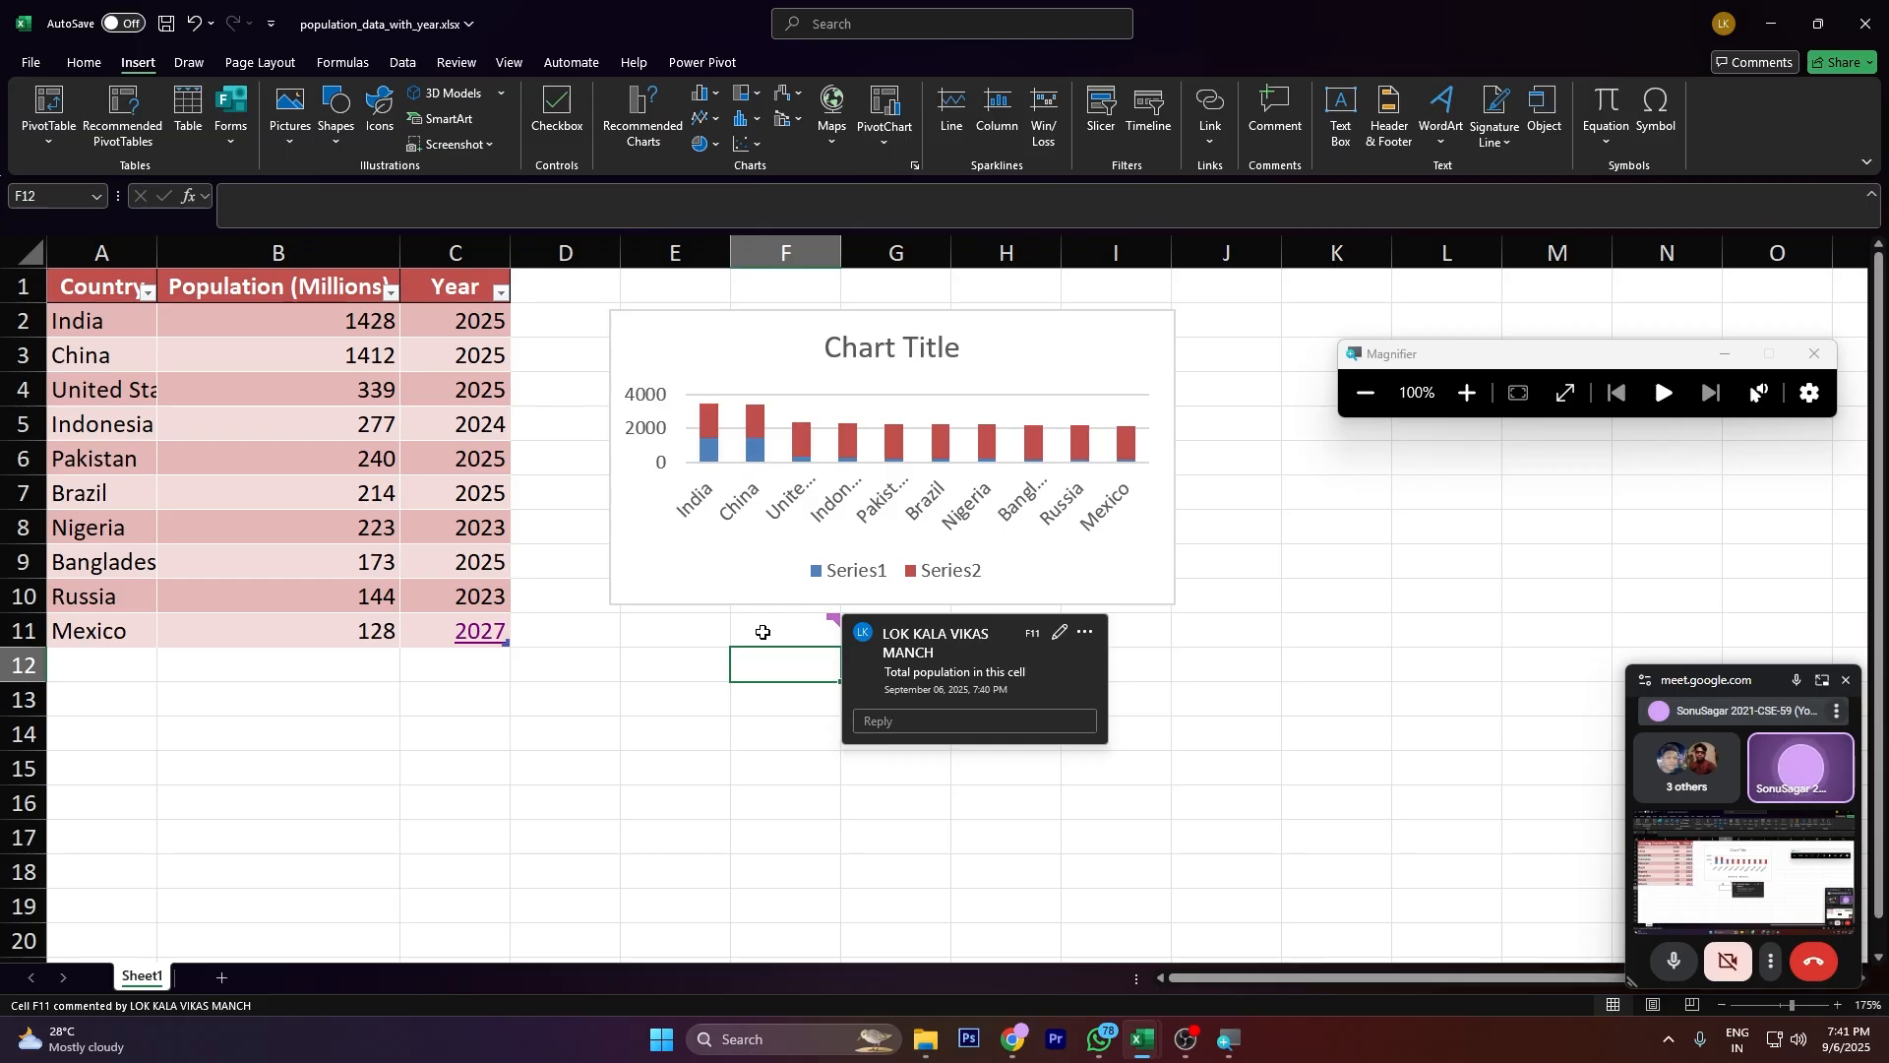
# Step: Try to total the population values B2:B11 in cell F11 by entering sum() without a leading equals sign
pyautogui.doubleClick(762, 633)
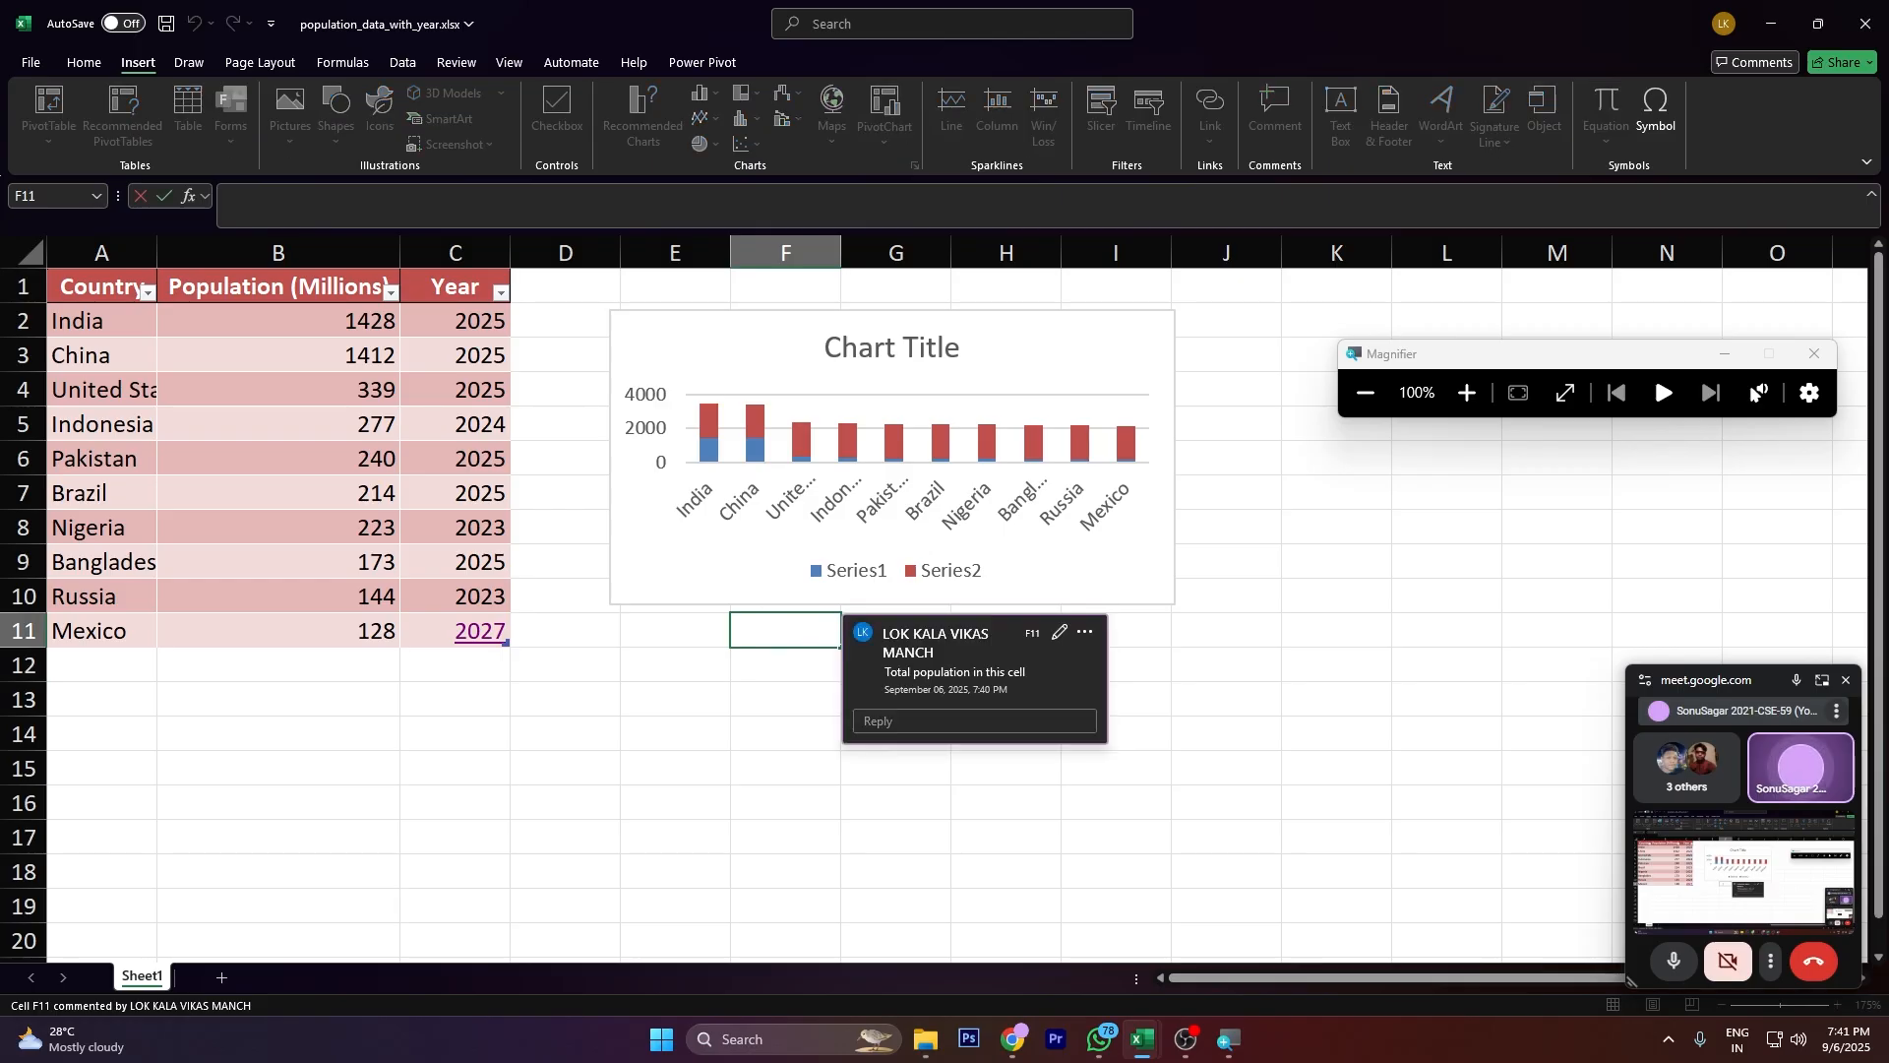
pyautogui.write('su(')
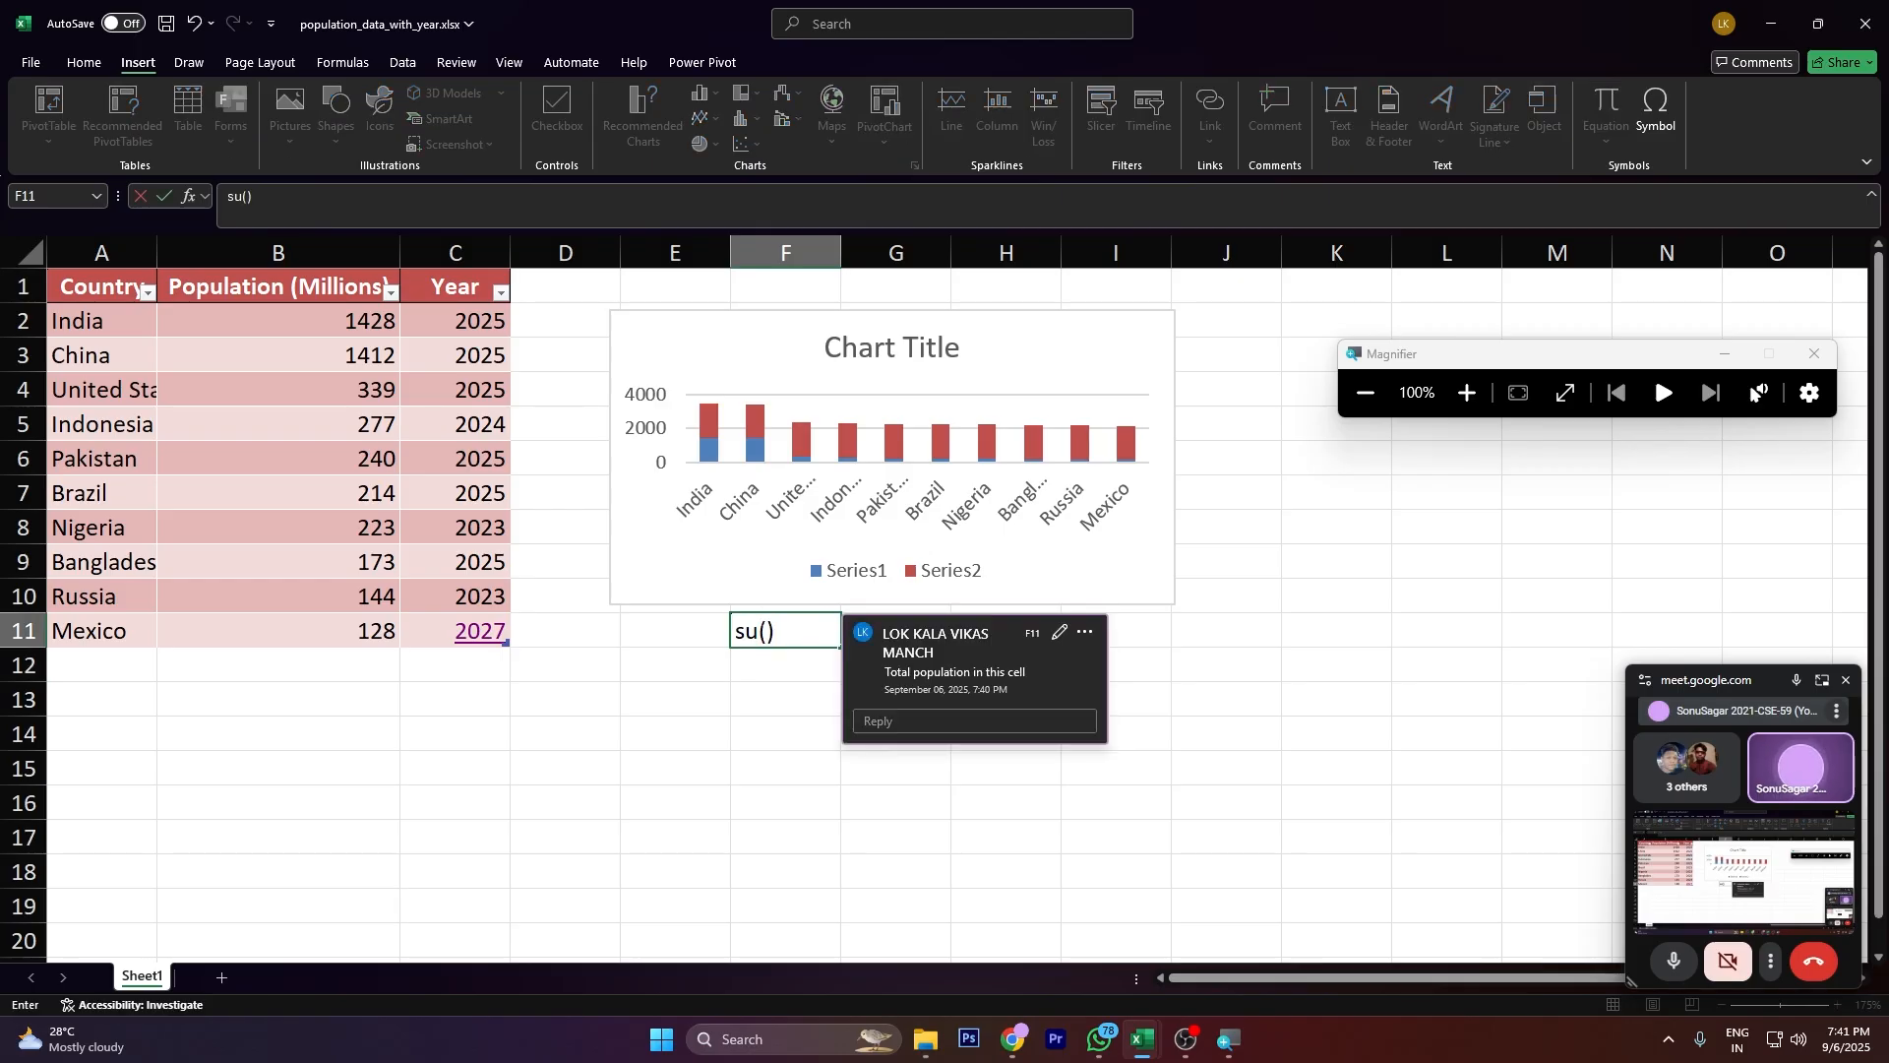
pyautogui.press('Left')
pyautogui.press('Left')
pyautogui.doubleClick(764, 633)
pyautogui.write('m')
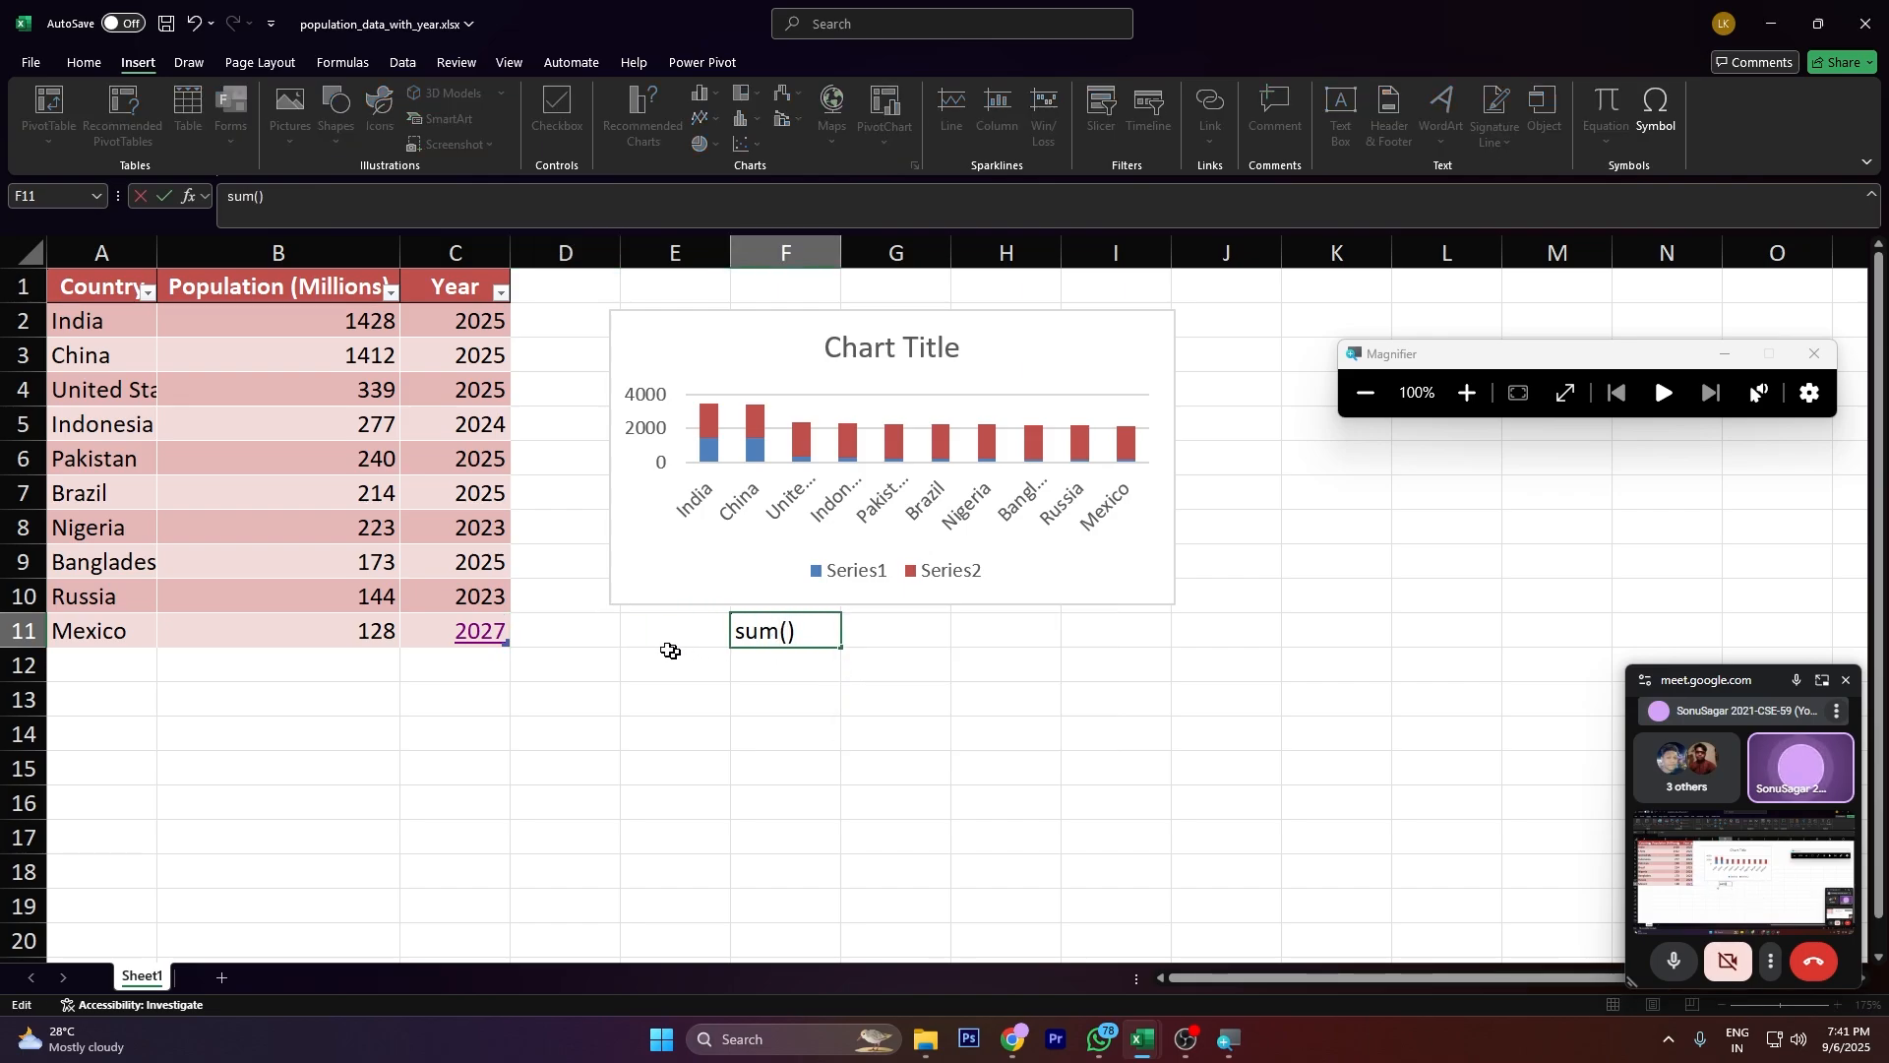
pyautogui.moveTo(354, 311); pyautogui.dragTo(353, 627)
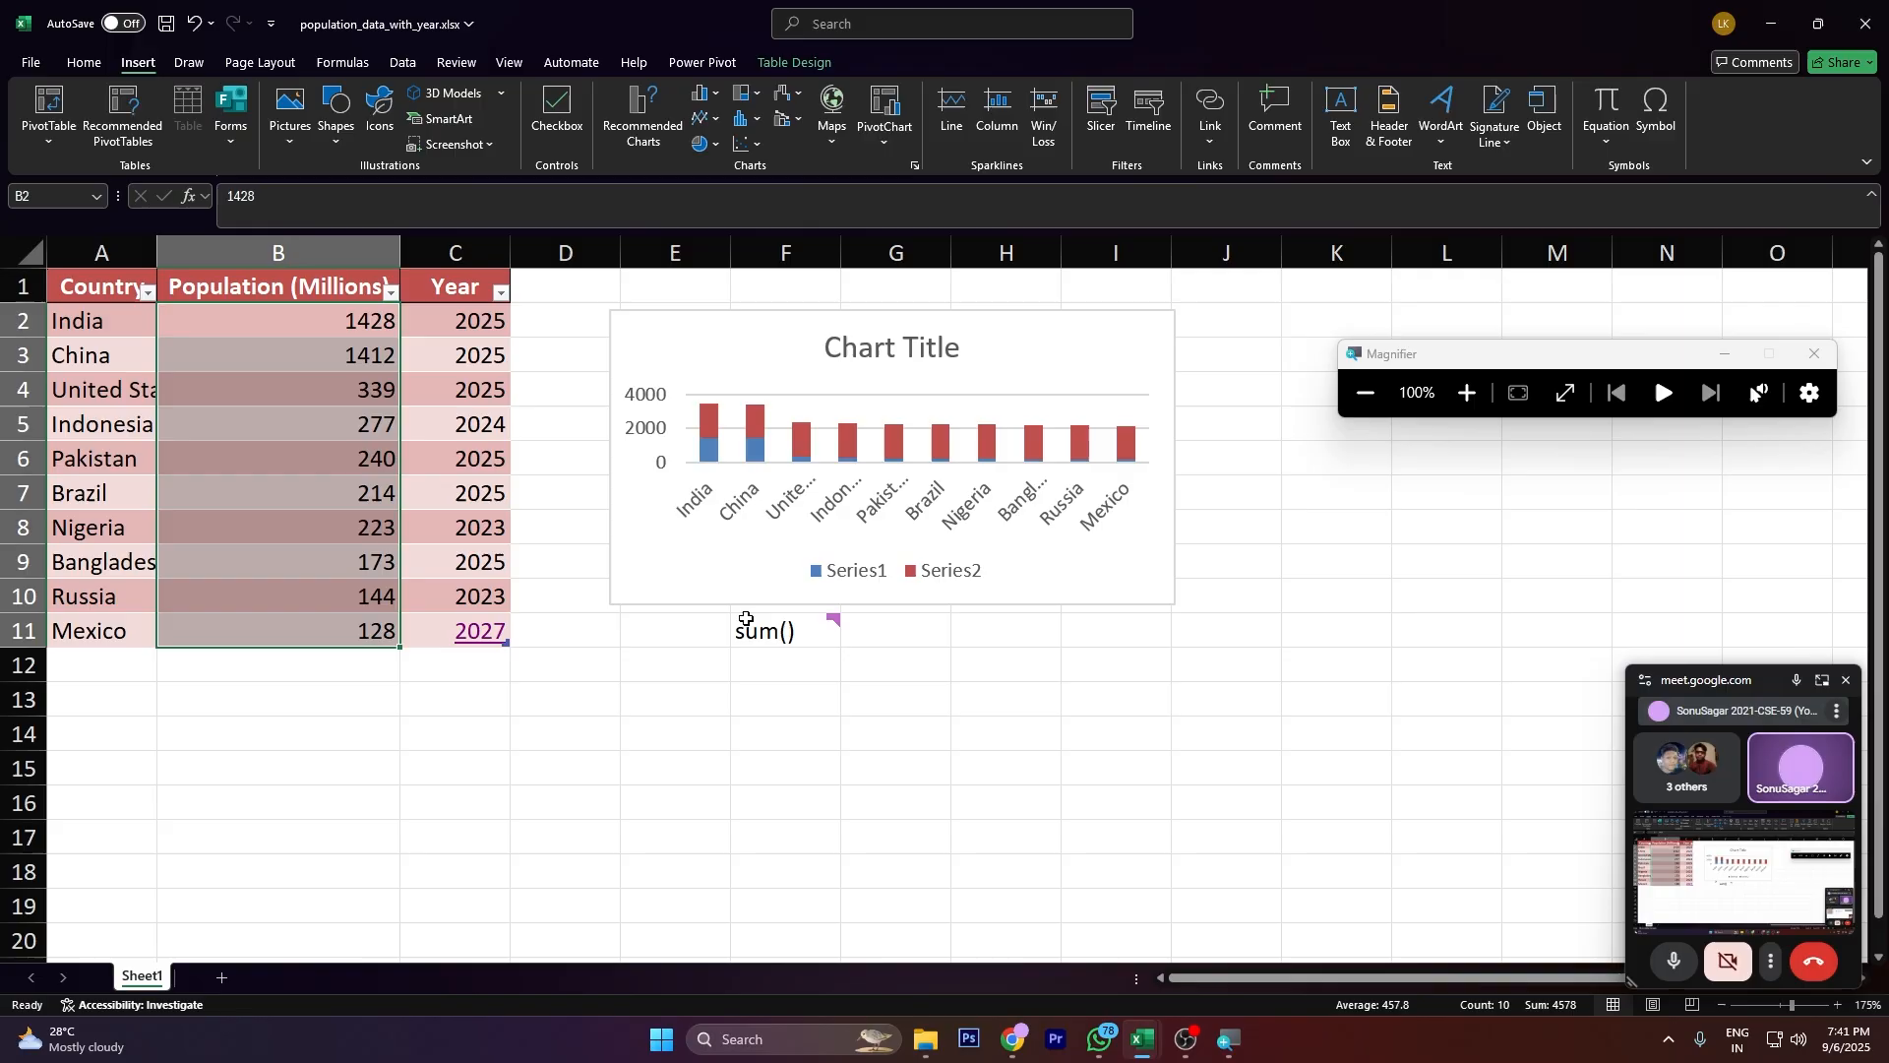
pyautogui.doubleClick(787, 631)
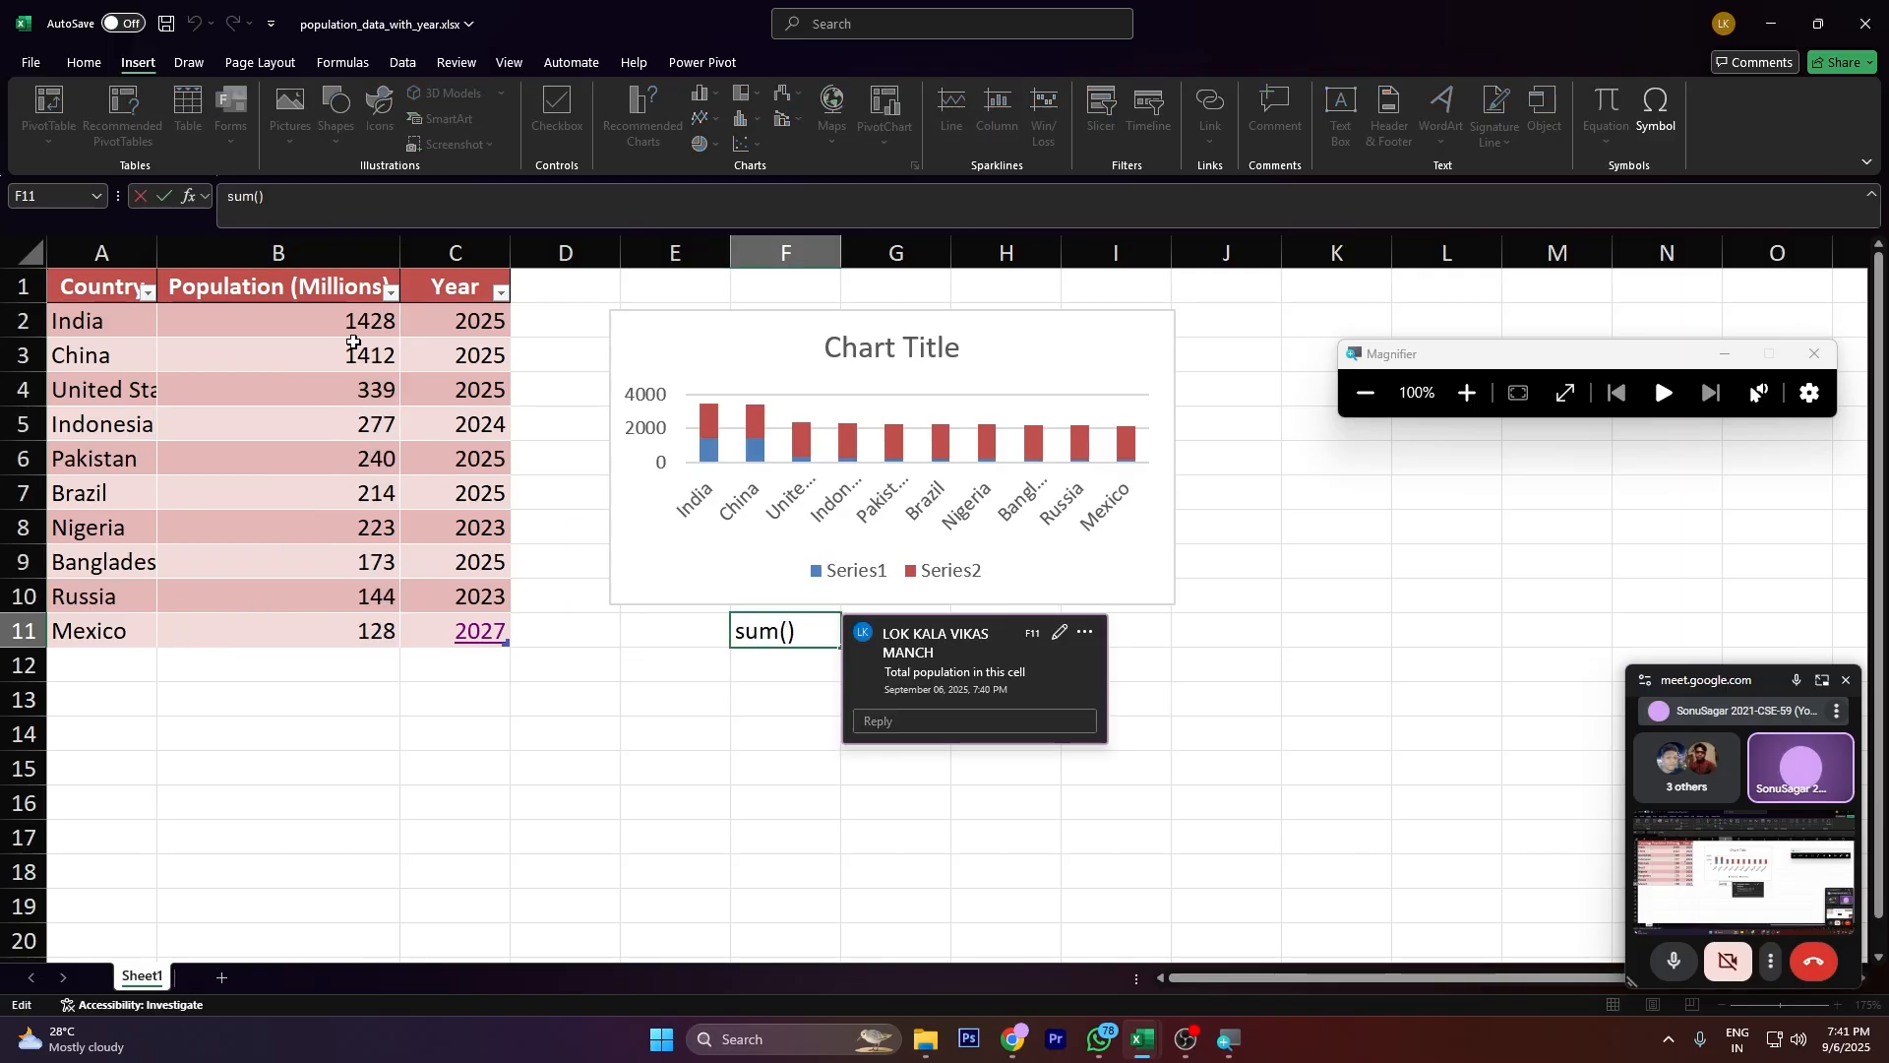
pyautogui.moveTo(355, 320); pyautogui.dragTo(339, 630)
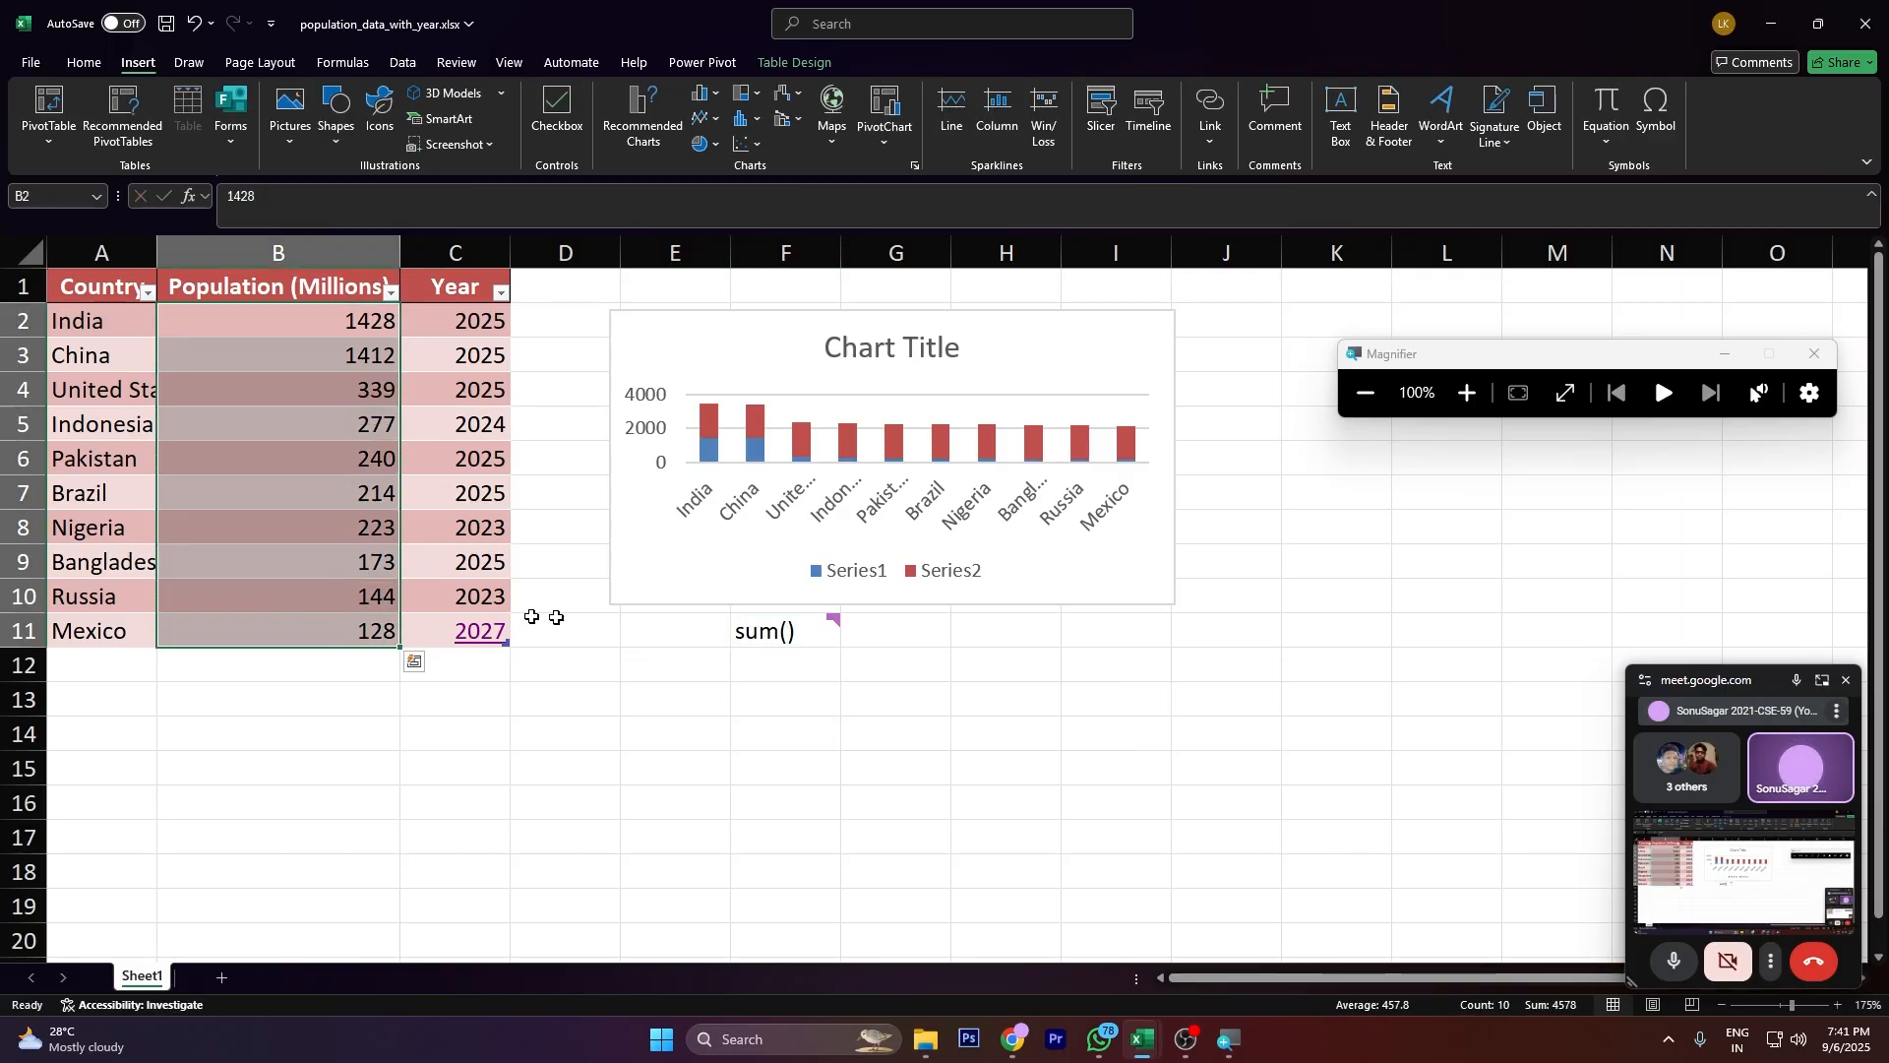
pyautogui.doubleClick(787, 631)
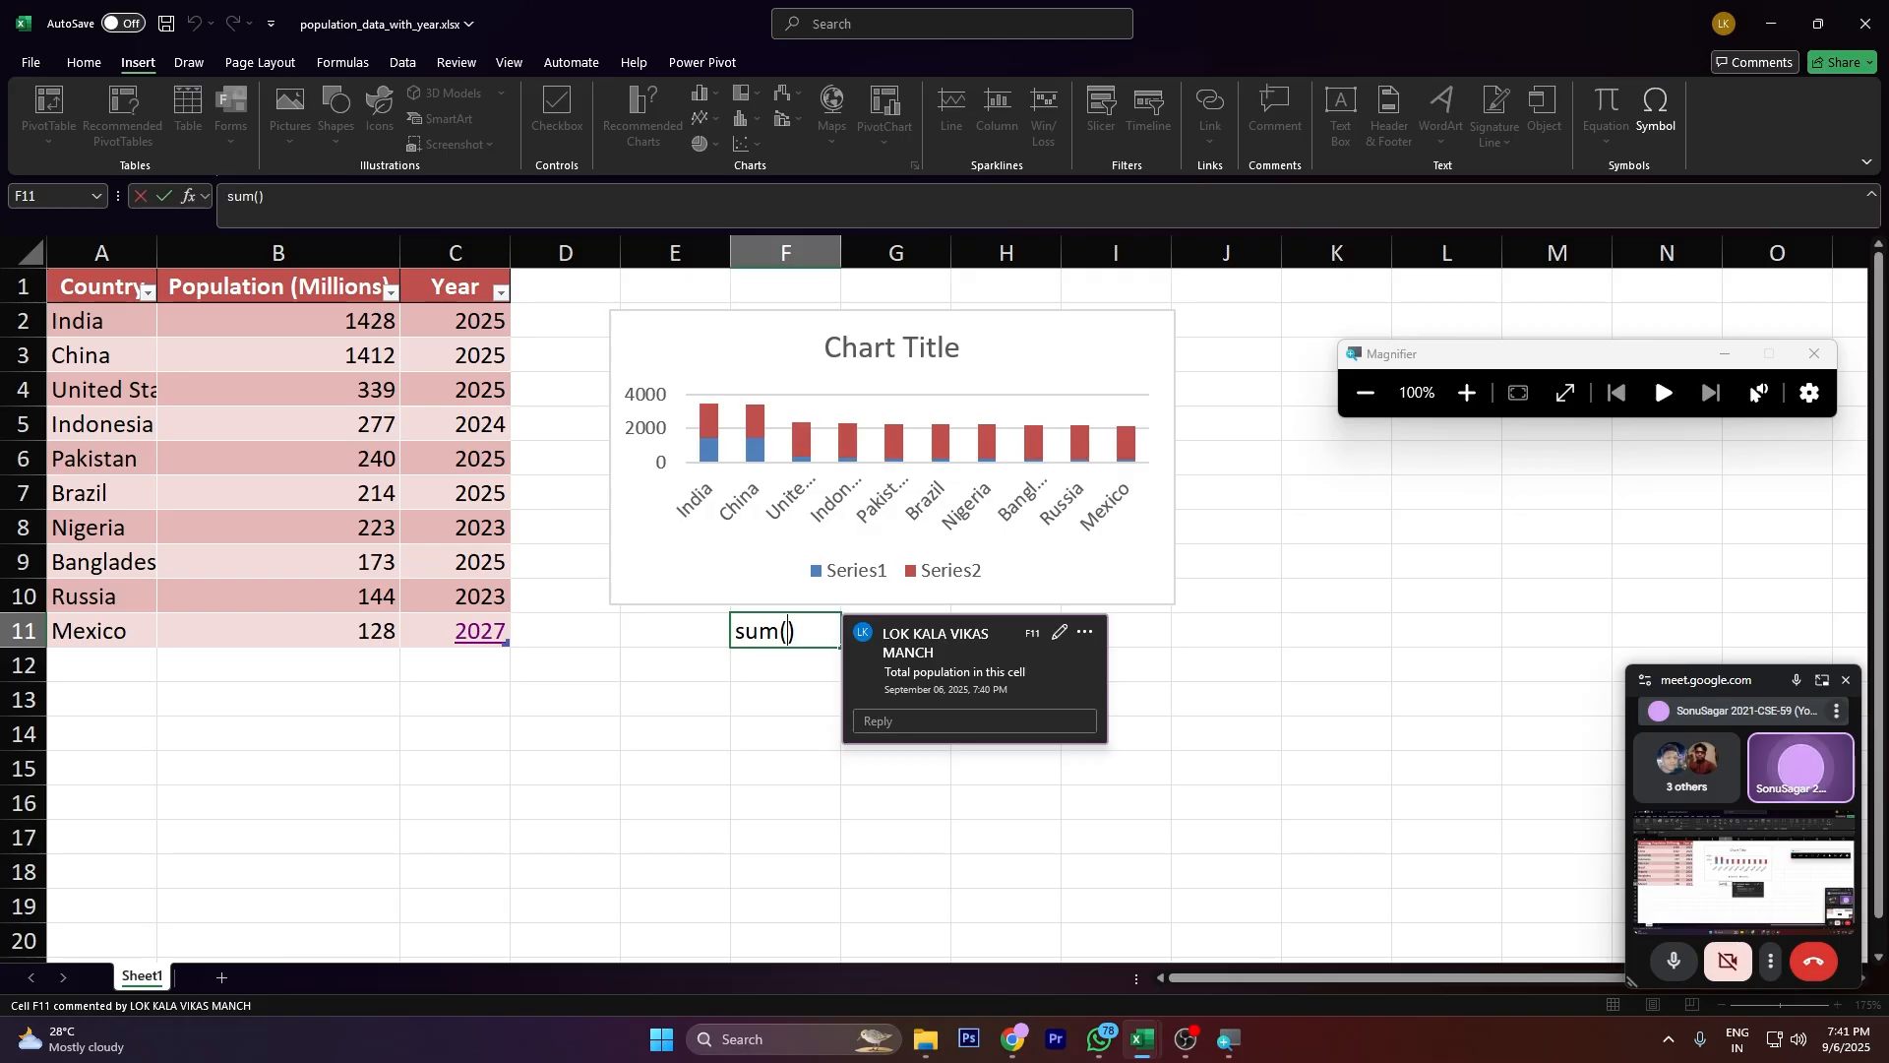
pyautogui.click(337, 323)
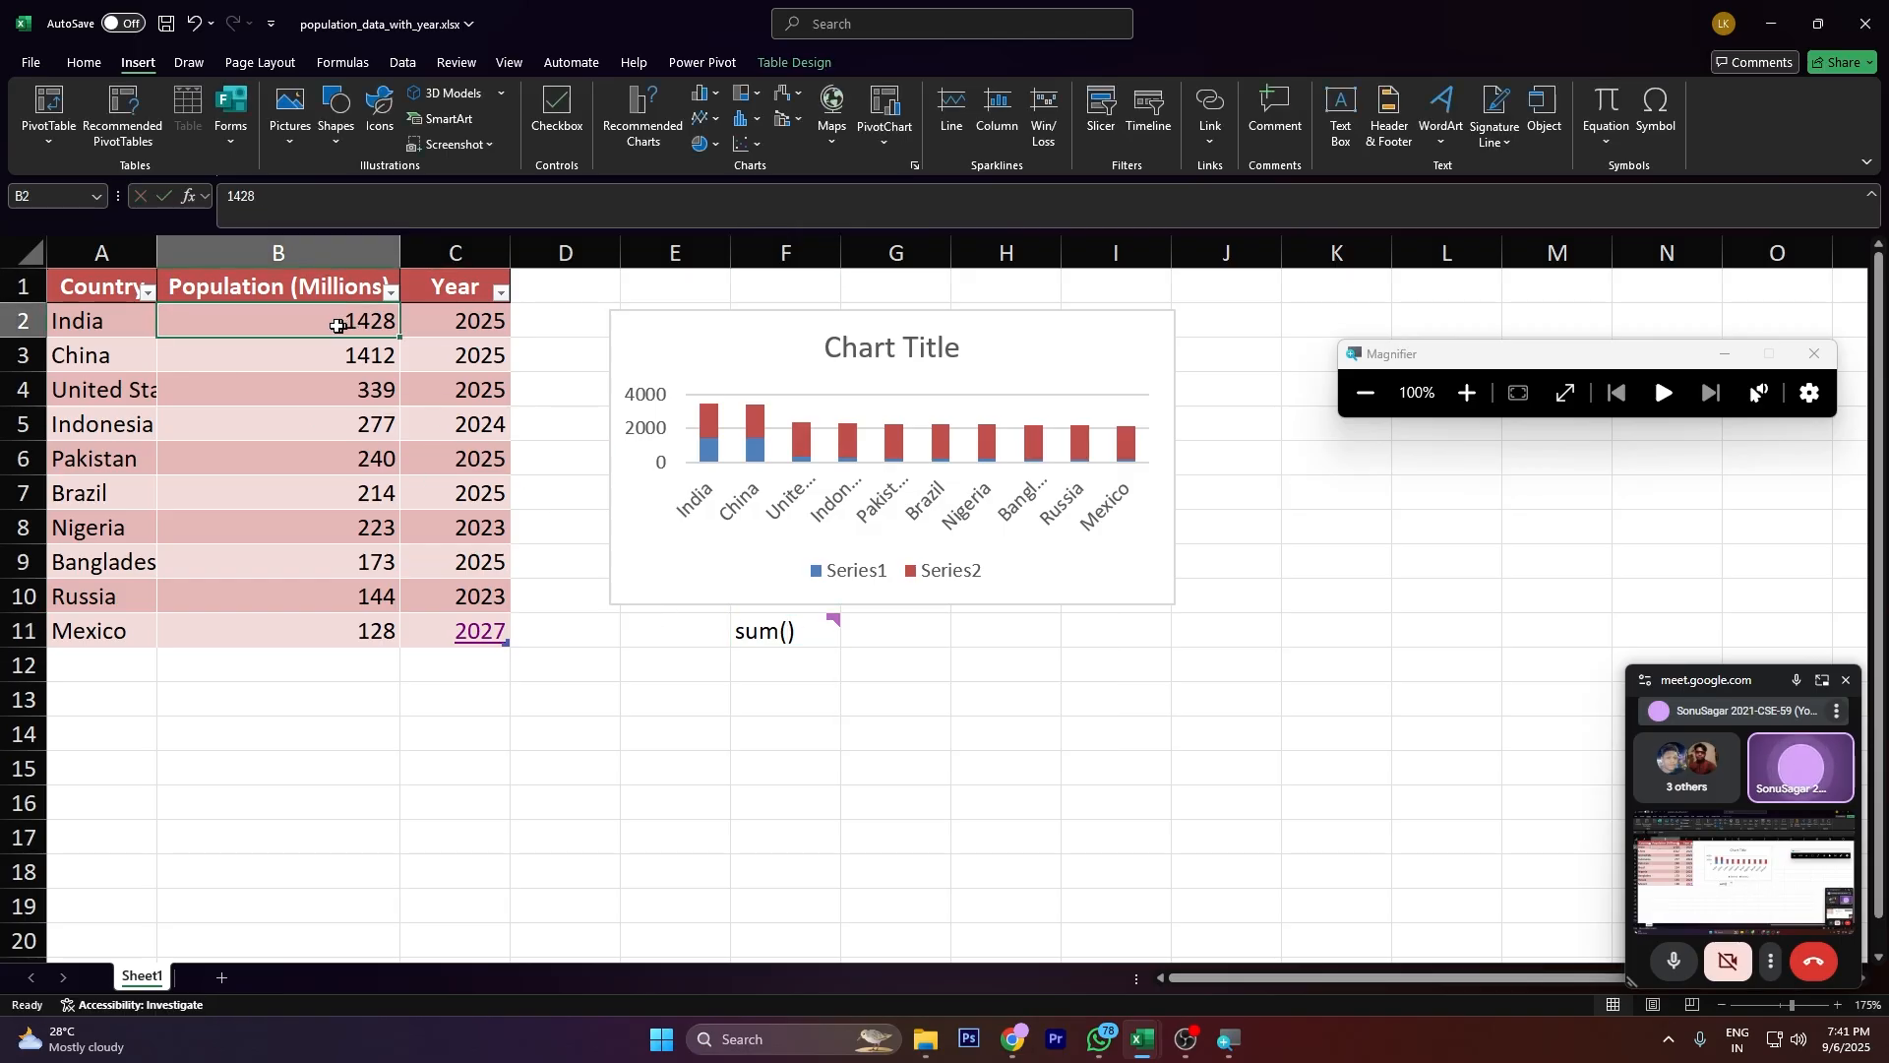
# Step: Examine how column B and row 3 identify China's population cell, and compare it with the neighbouring cells B4 and C4
pyautogui.scroll(7, 322, 313)
pyautogui.click(405, 407)
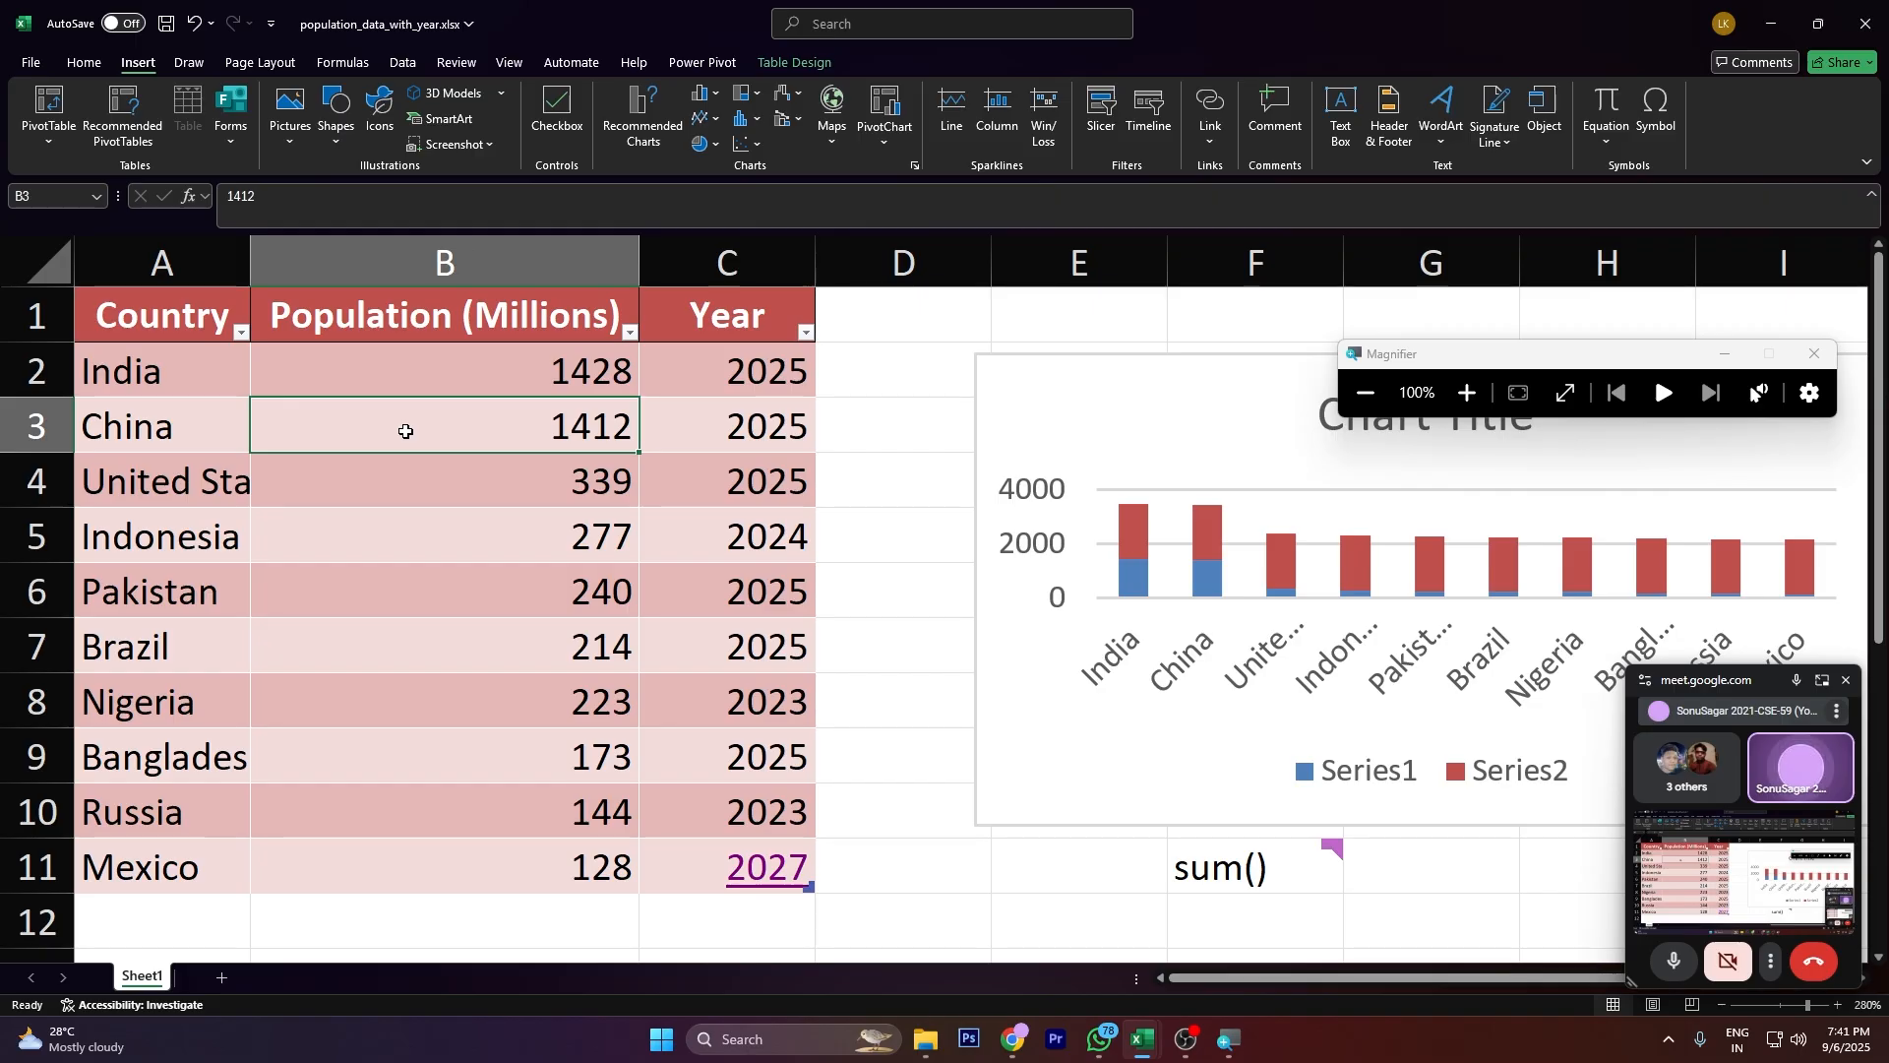
pyautogui.scroll(-3, 405, 431)
pyautogui.click(366, 261)
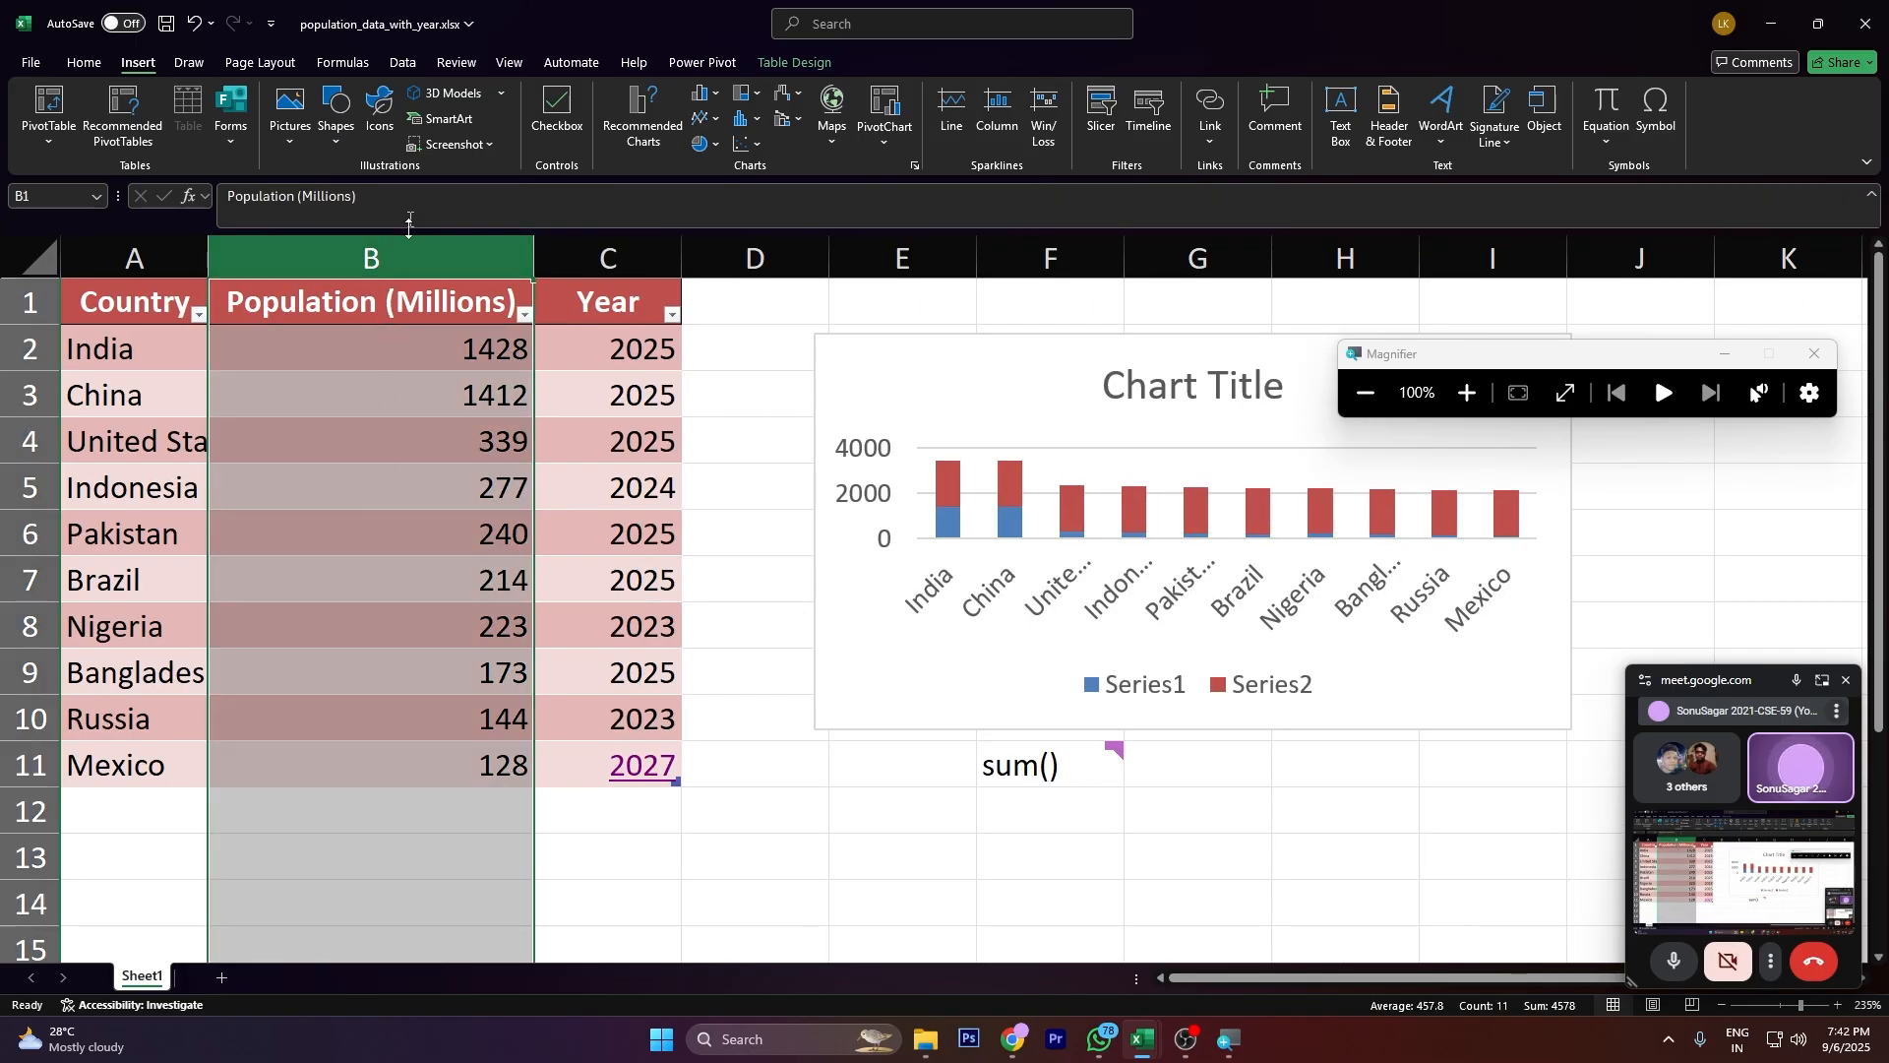
pyautogui.click(409, 395)
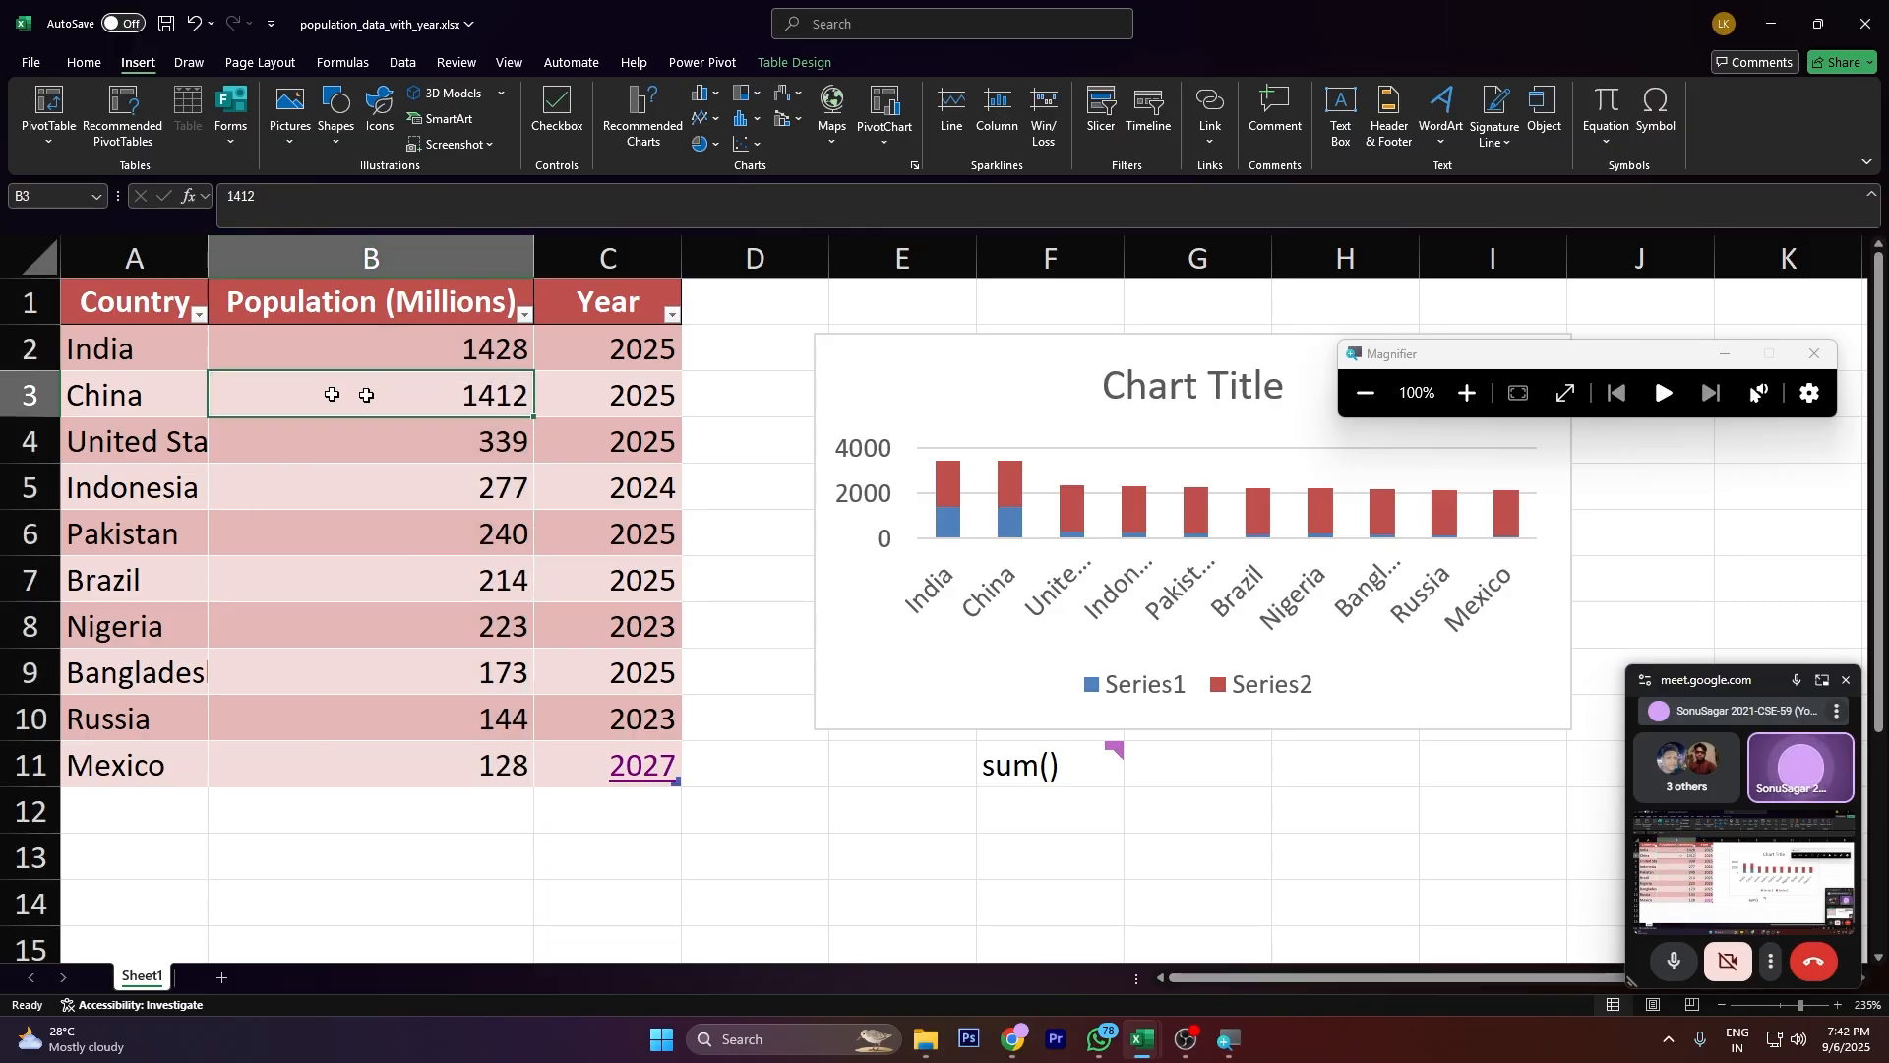
pyautogui.click(29, 394)
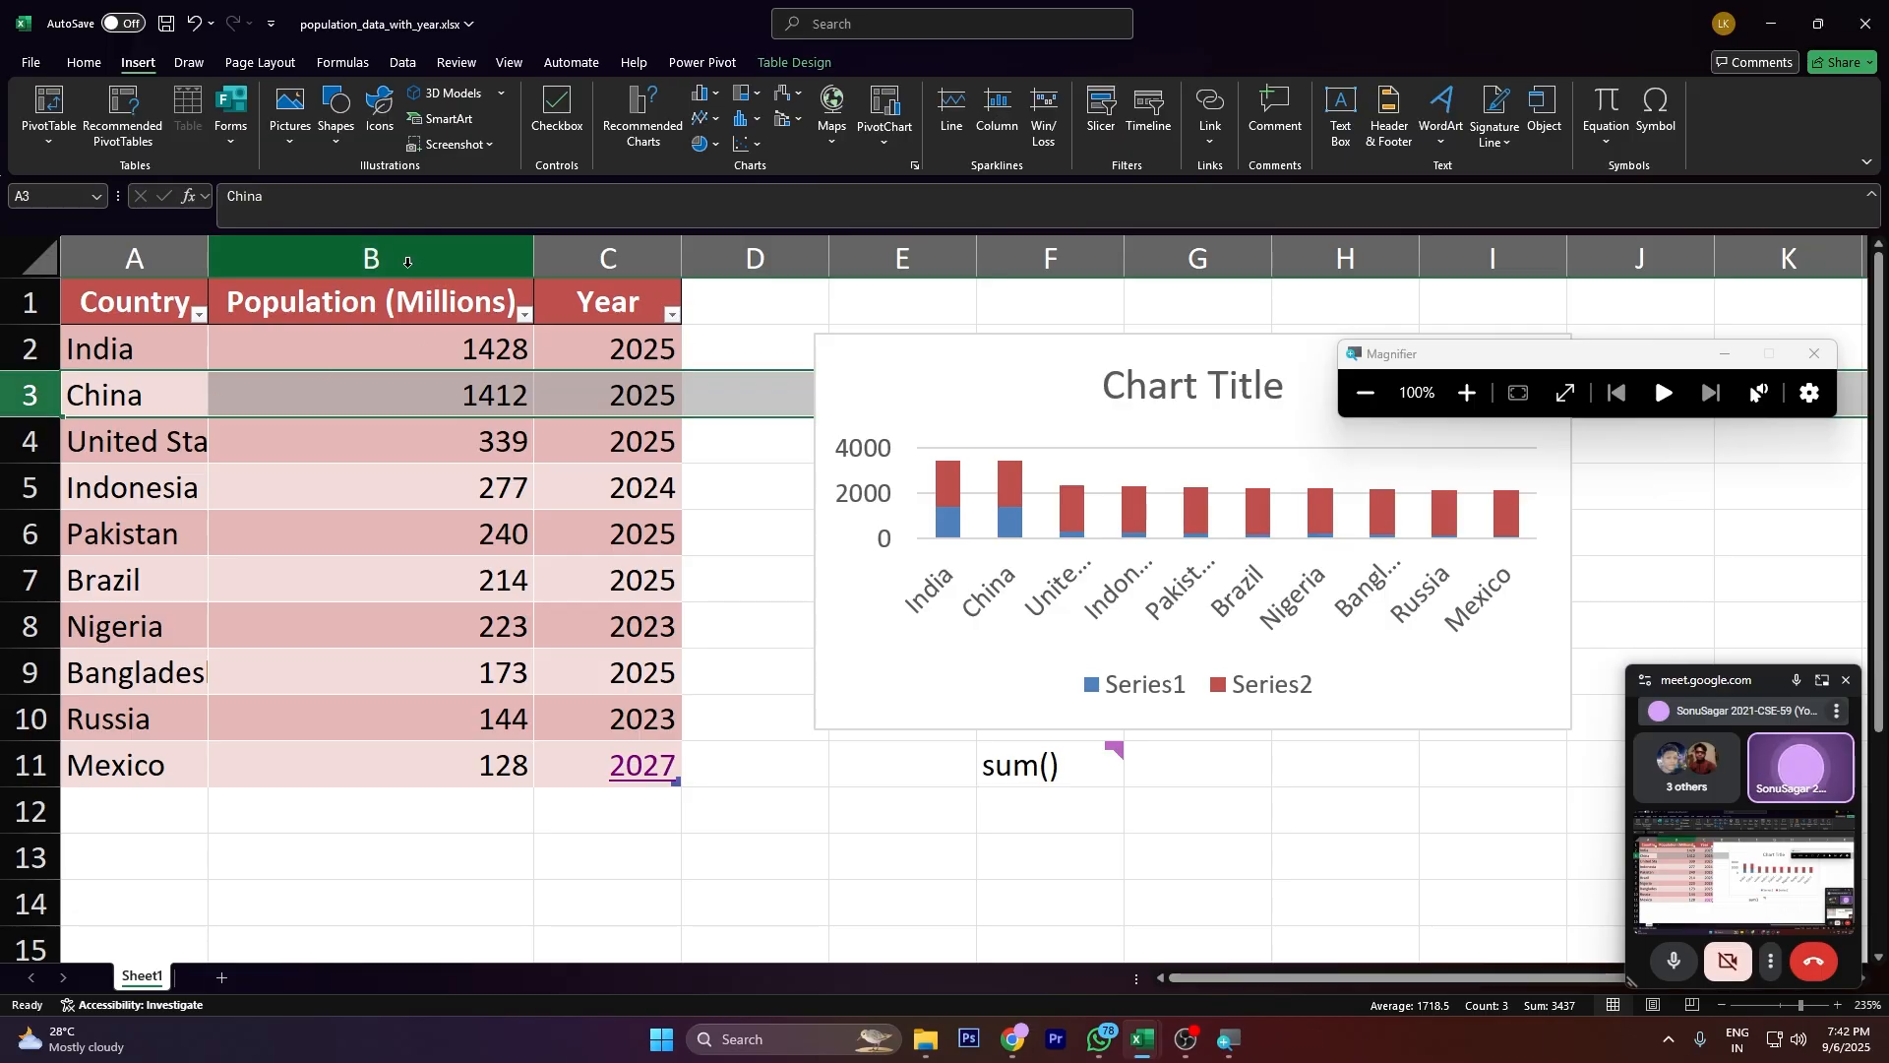
pyautogui.click(370, 386)
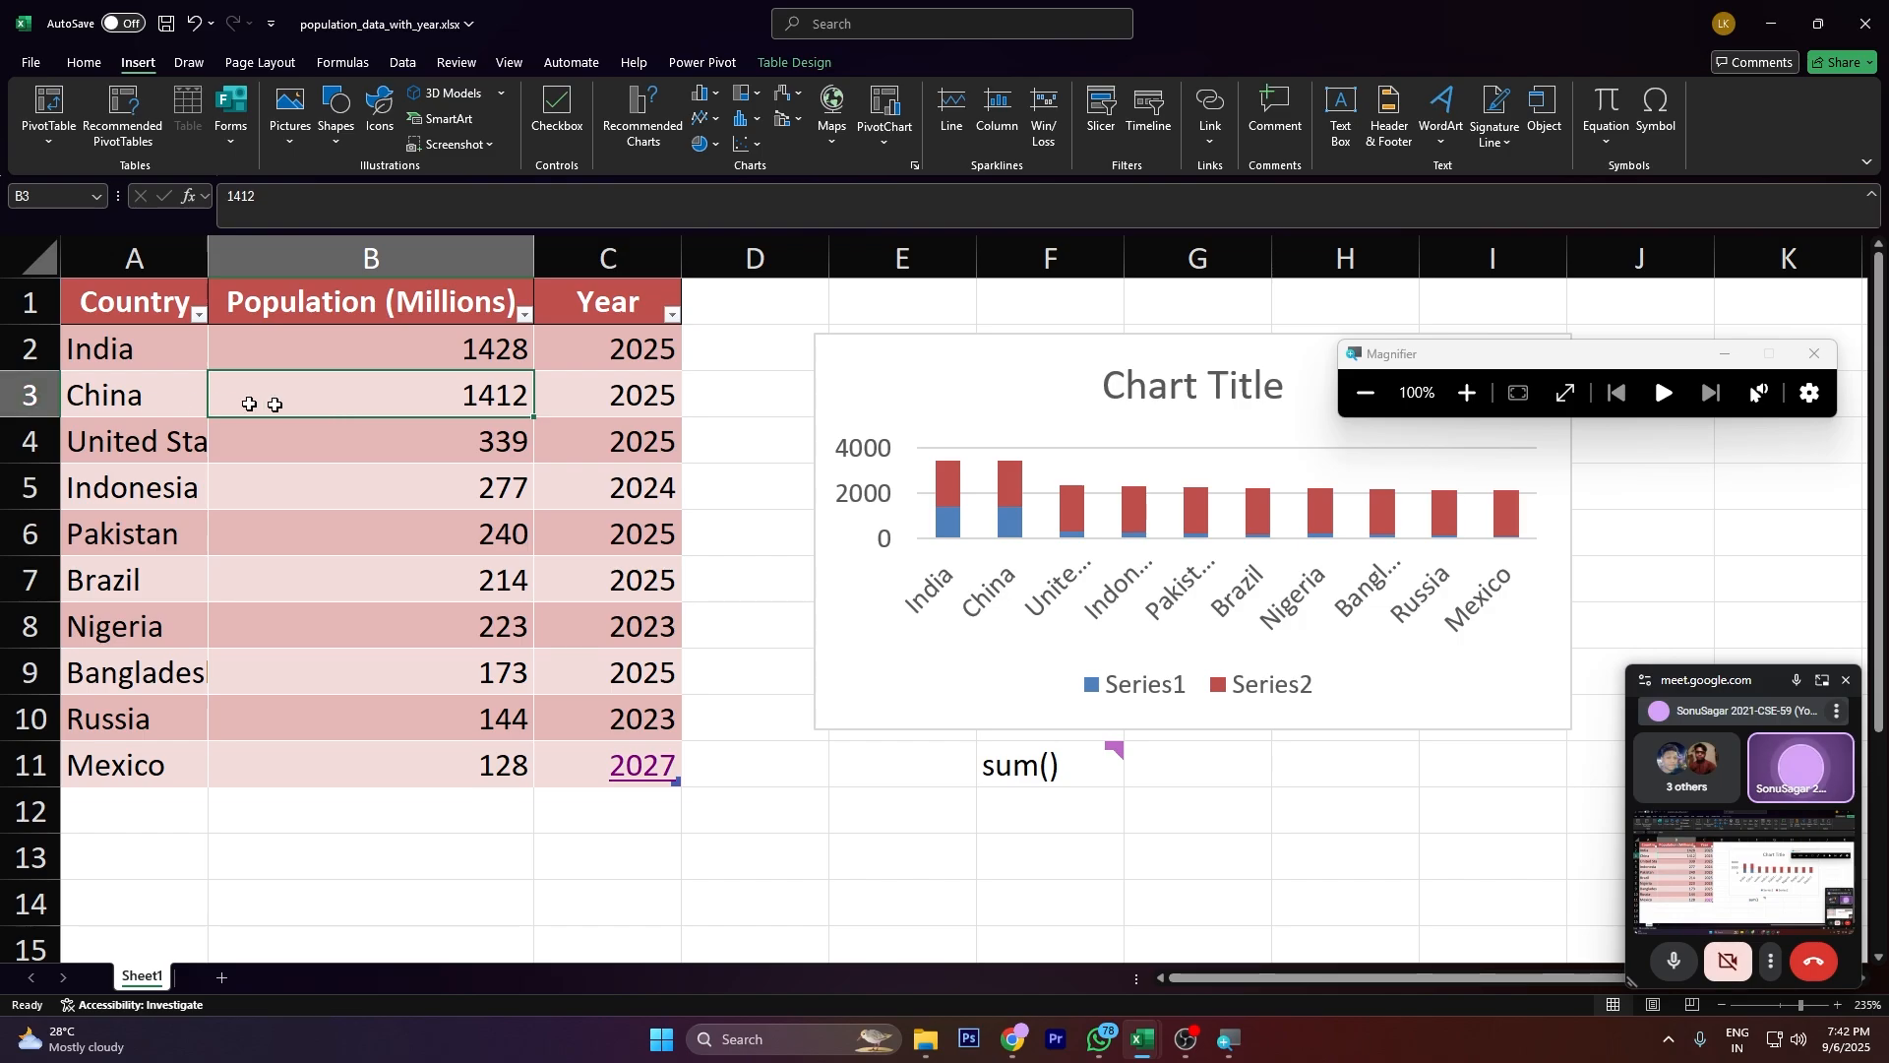
pyautogui.click(387, 458)
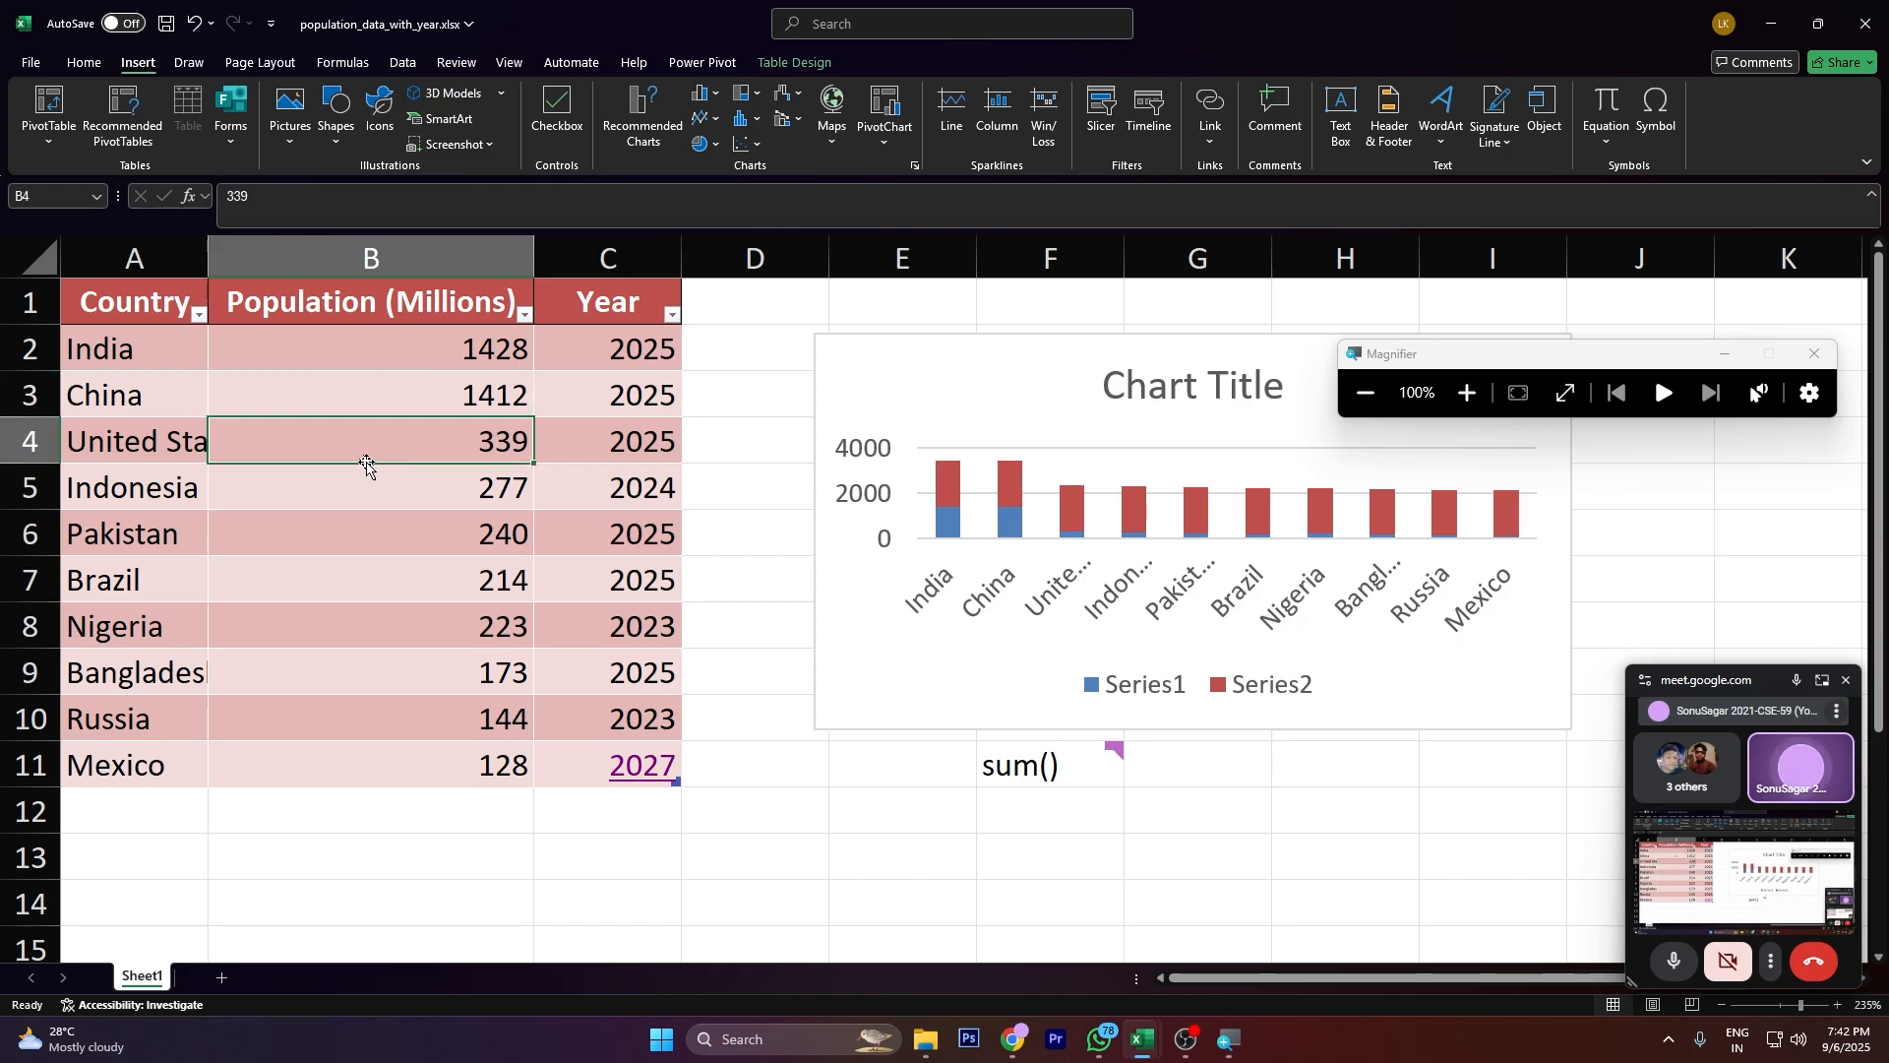
pyautogui.click(604, 435)
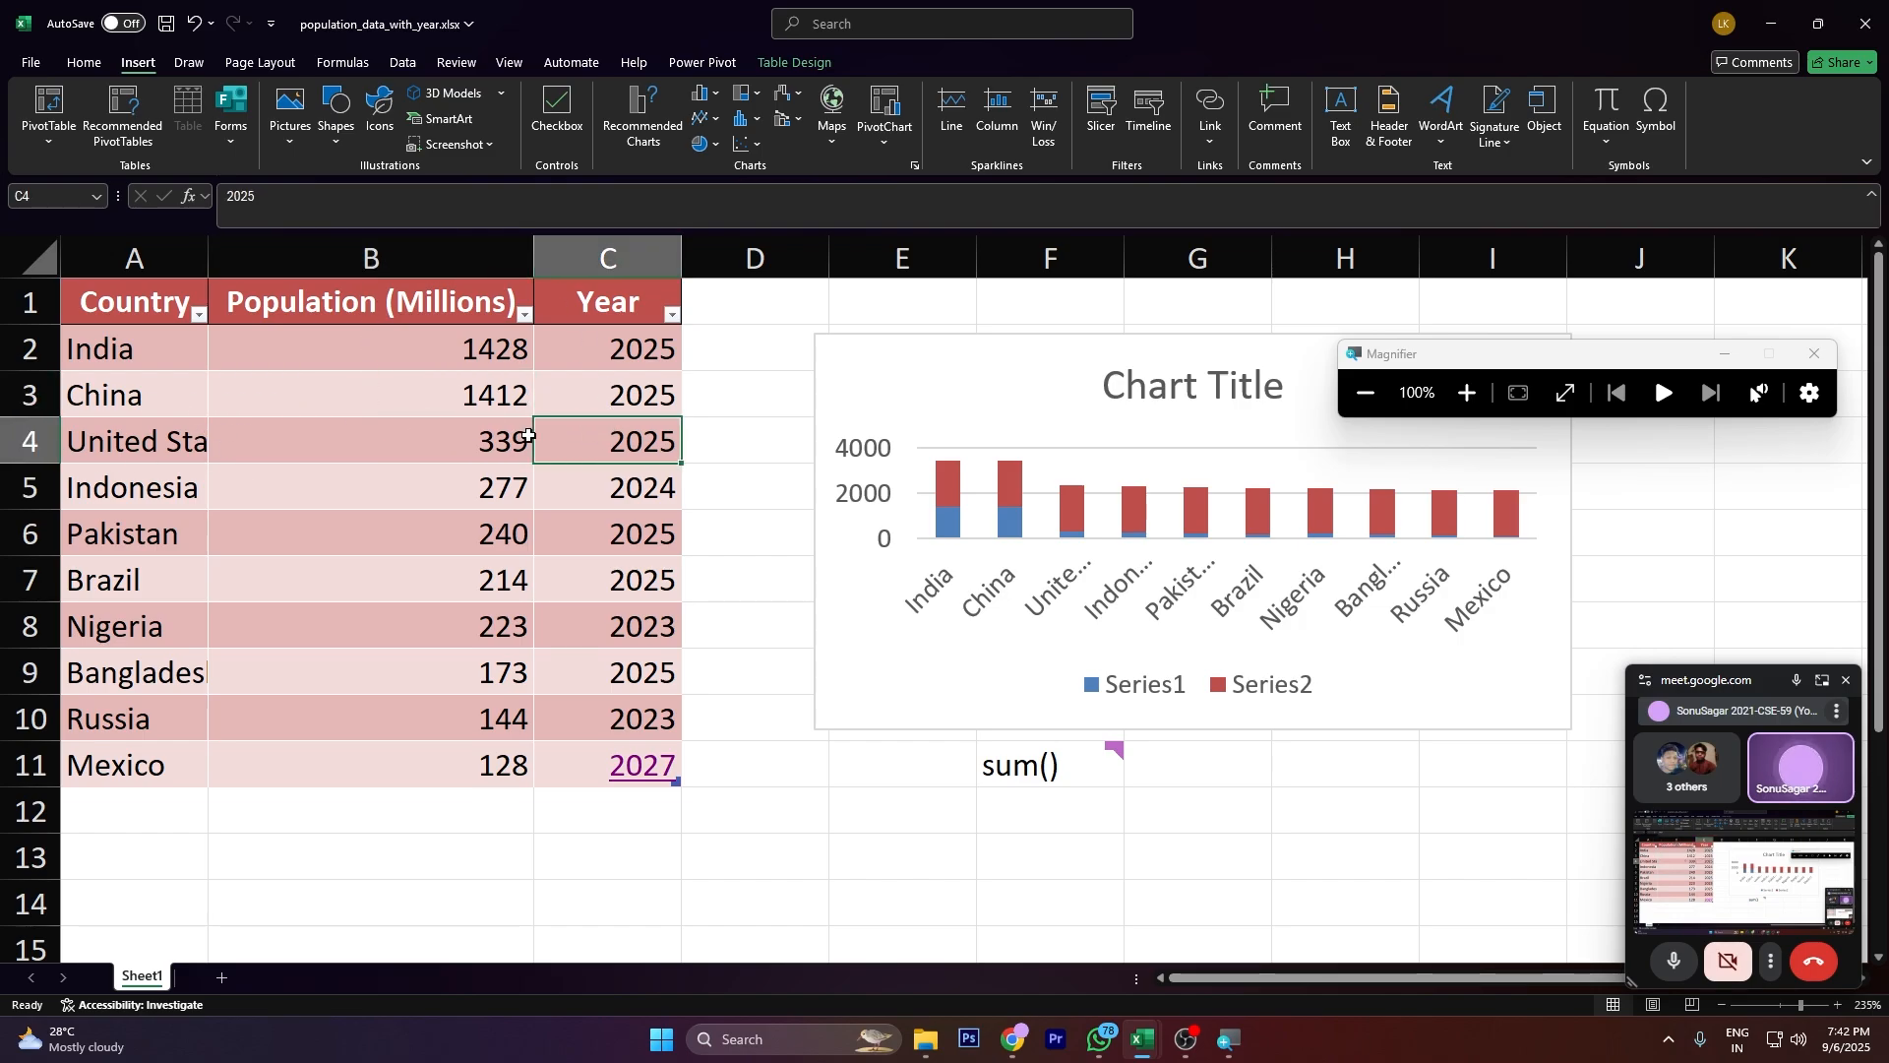
pyautogui.click(380, 396)
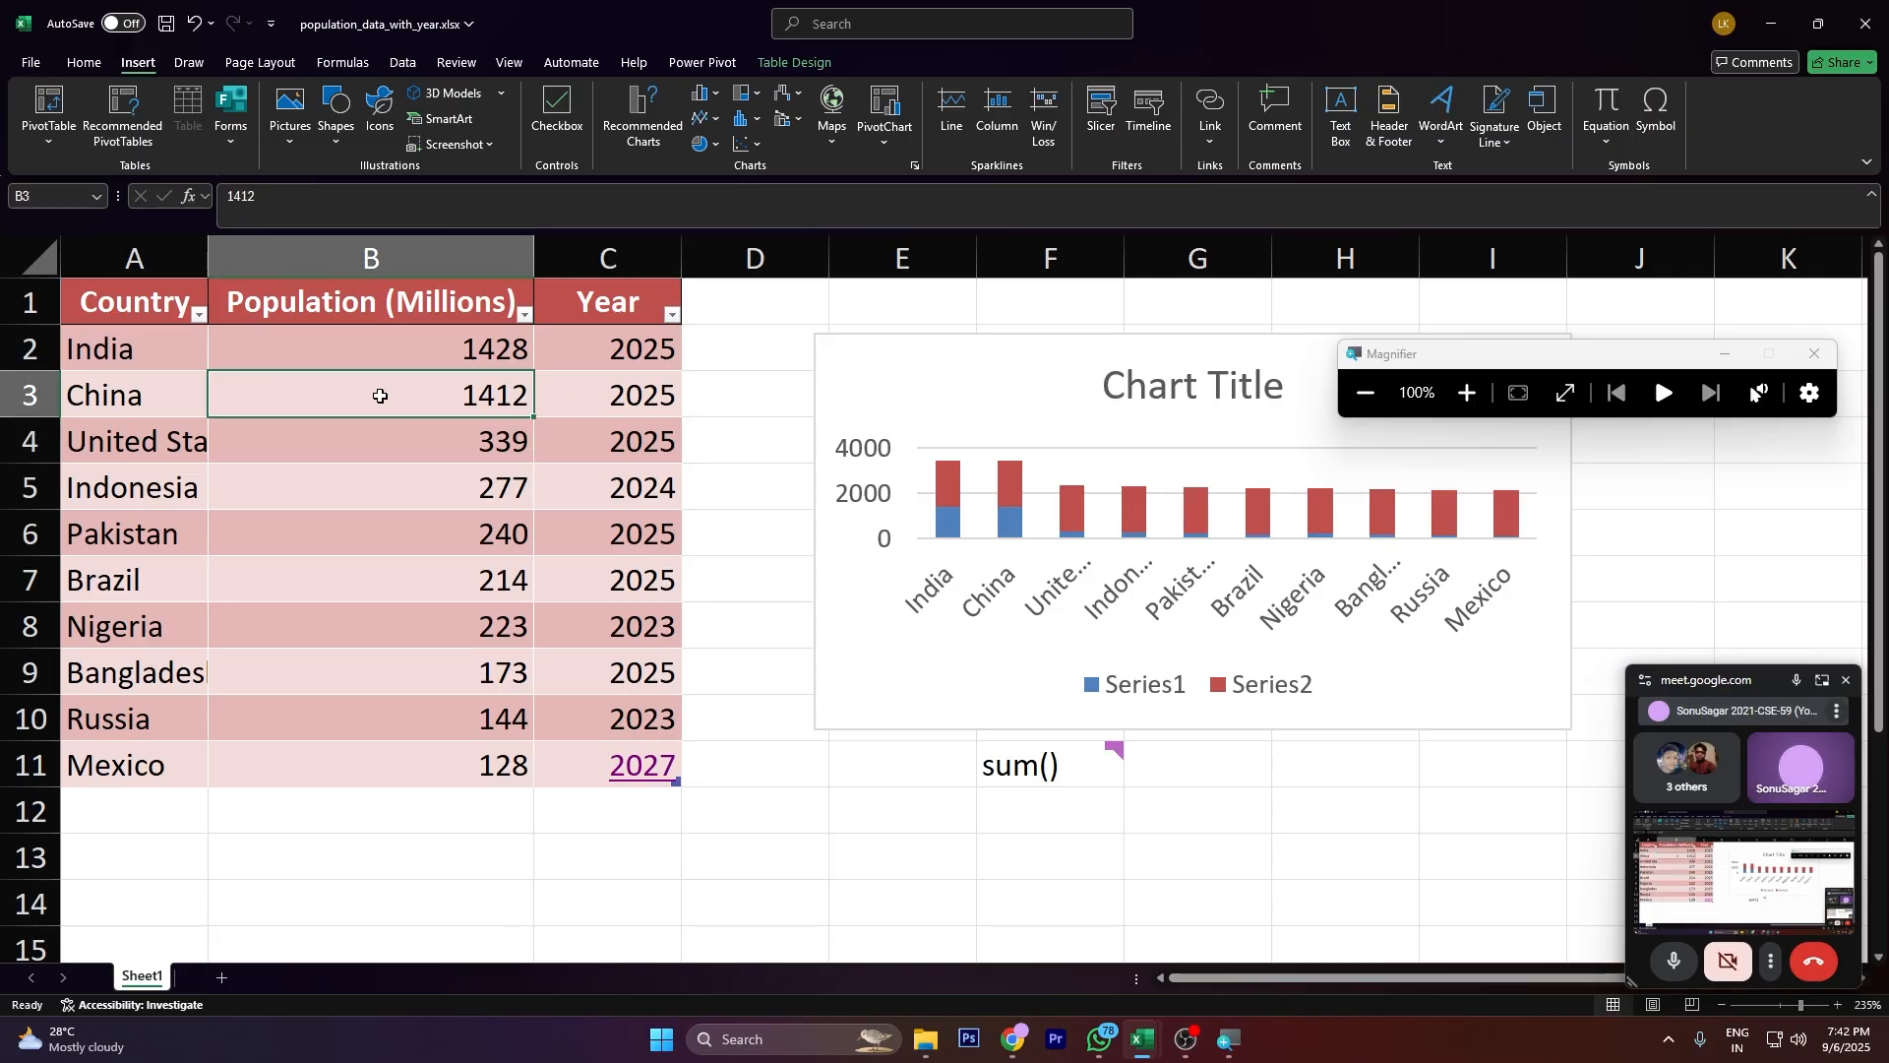
# Step: Replace the text in cell F11 with the formula =sum(Table1[Population (Millions)]), taking the range B2:B11
pyautogui.doubleClick(1049, 768)
pyautogui.press('BackSpace')
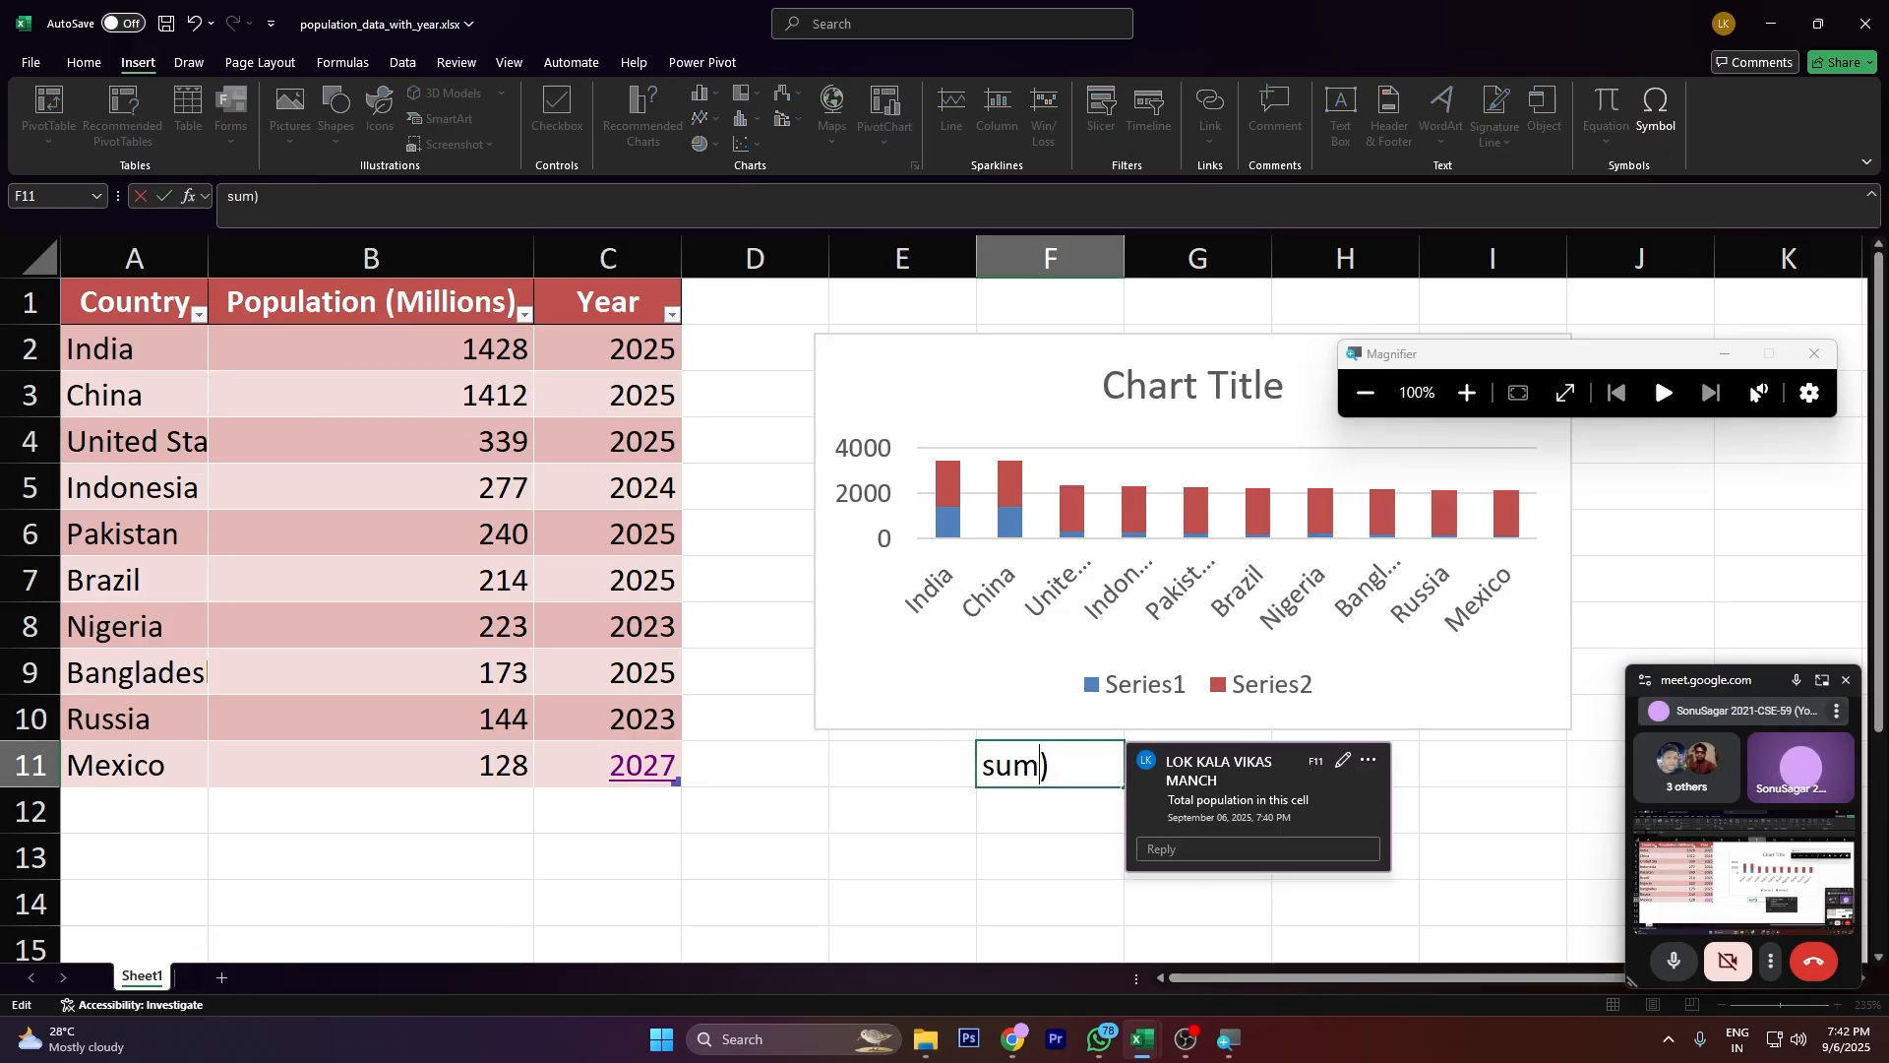
pyautogui.press('BackSpace')
pyautogui.press('Delete')
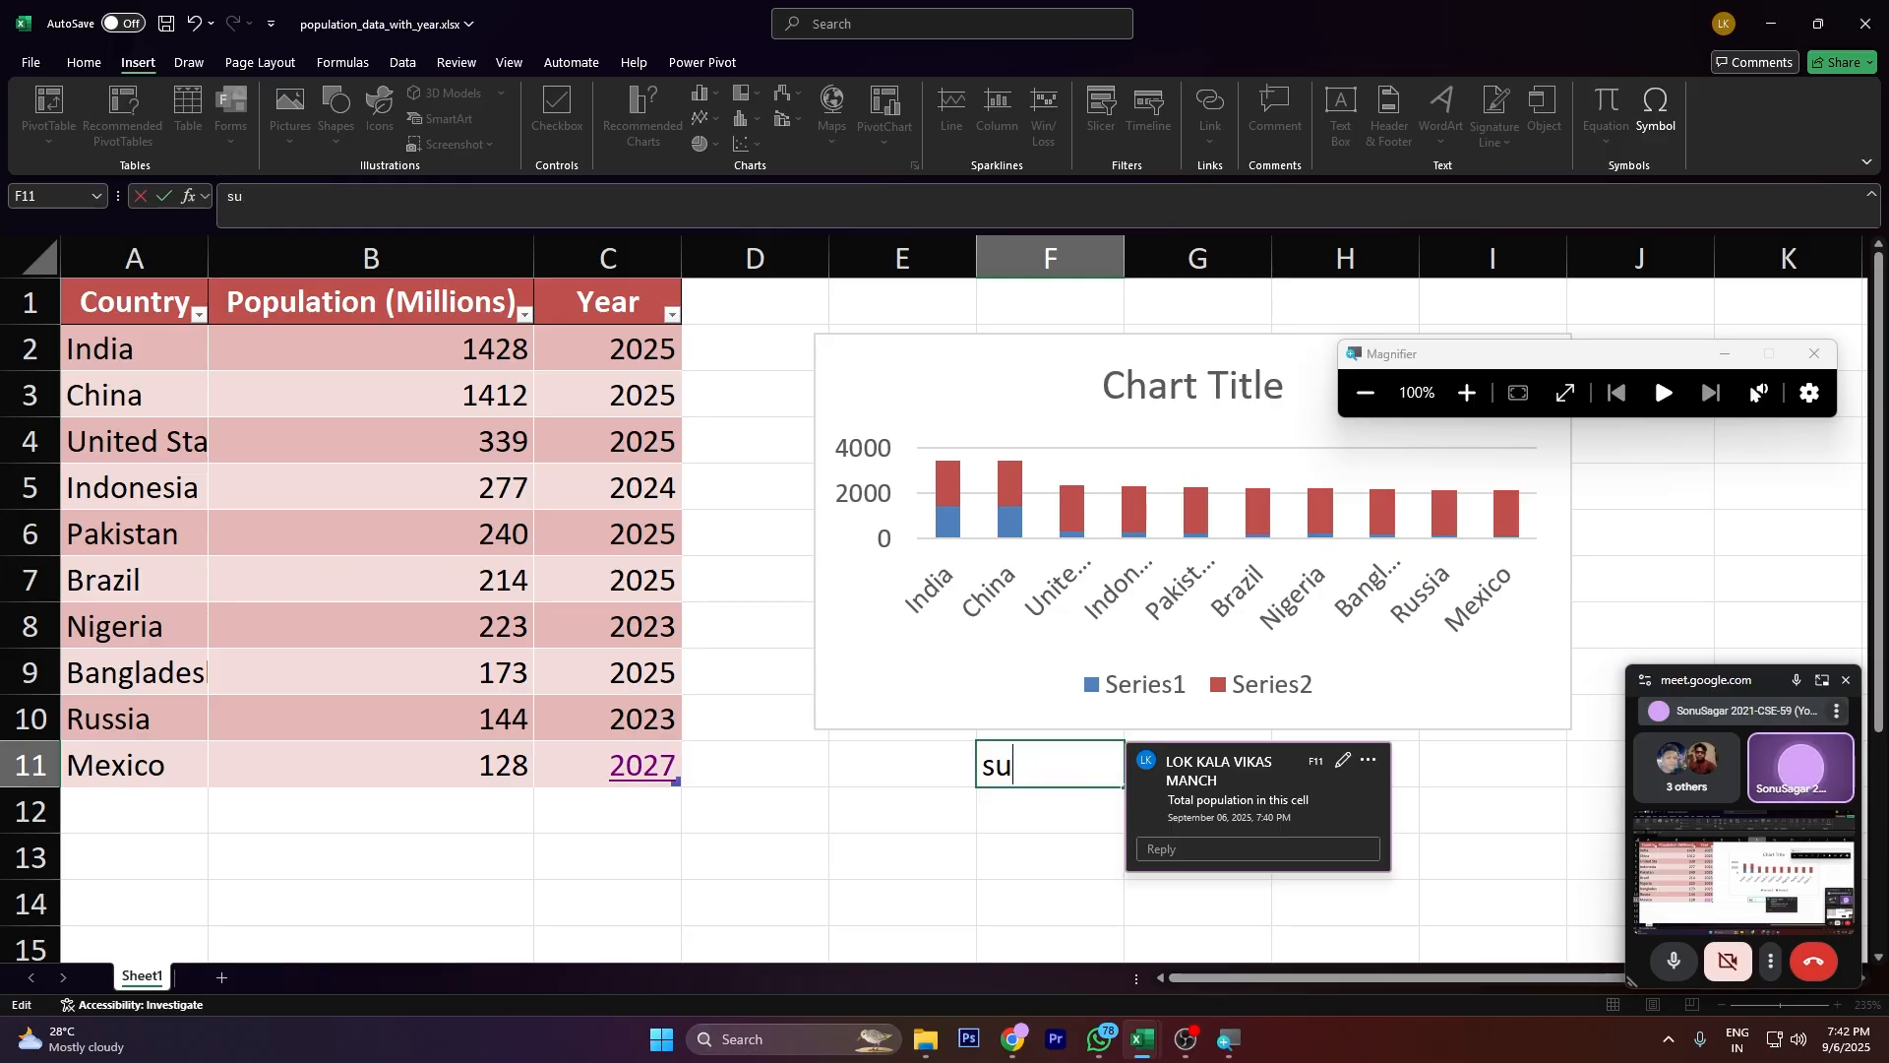
pyautogui.press('BackSpace')
pyautogui.press('BackSpace')
pyautogui.write('=sum')
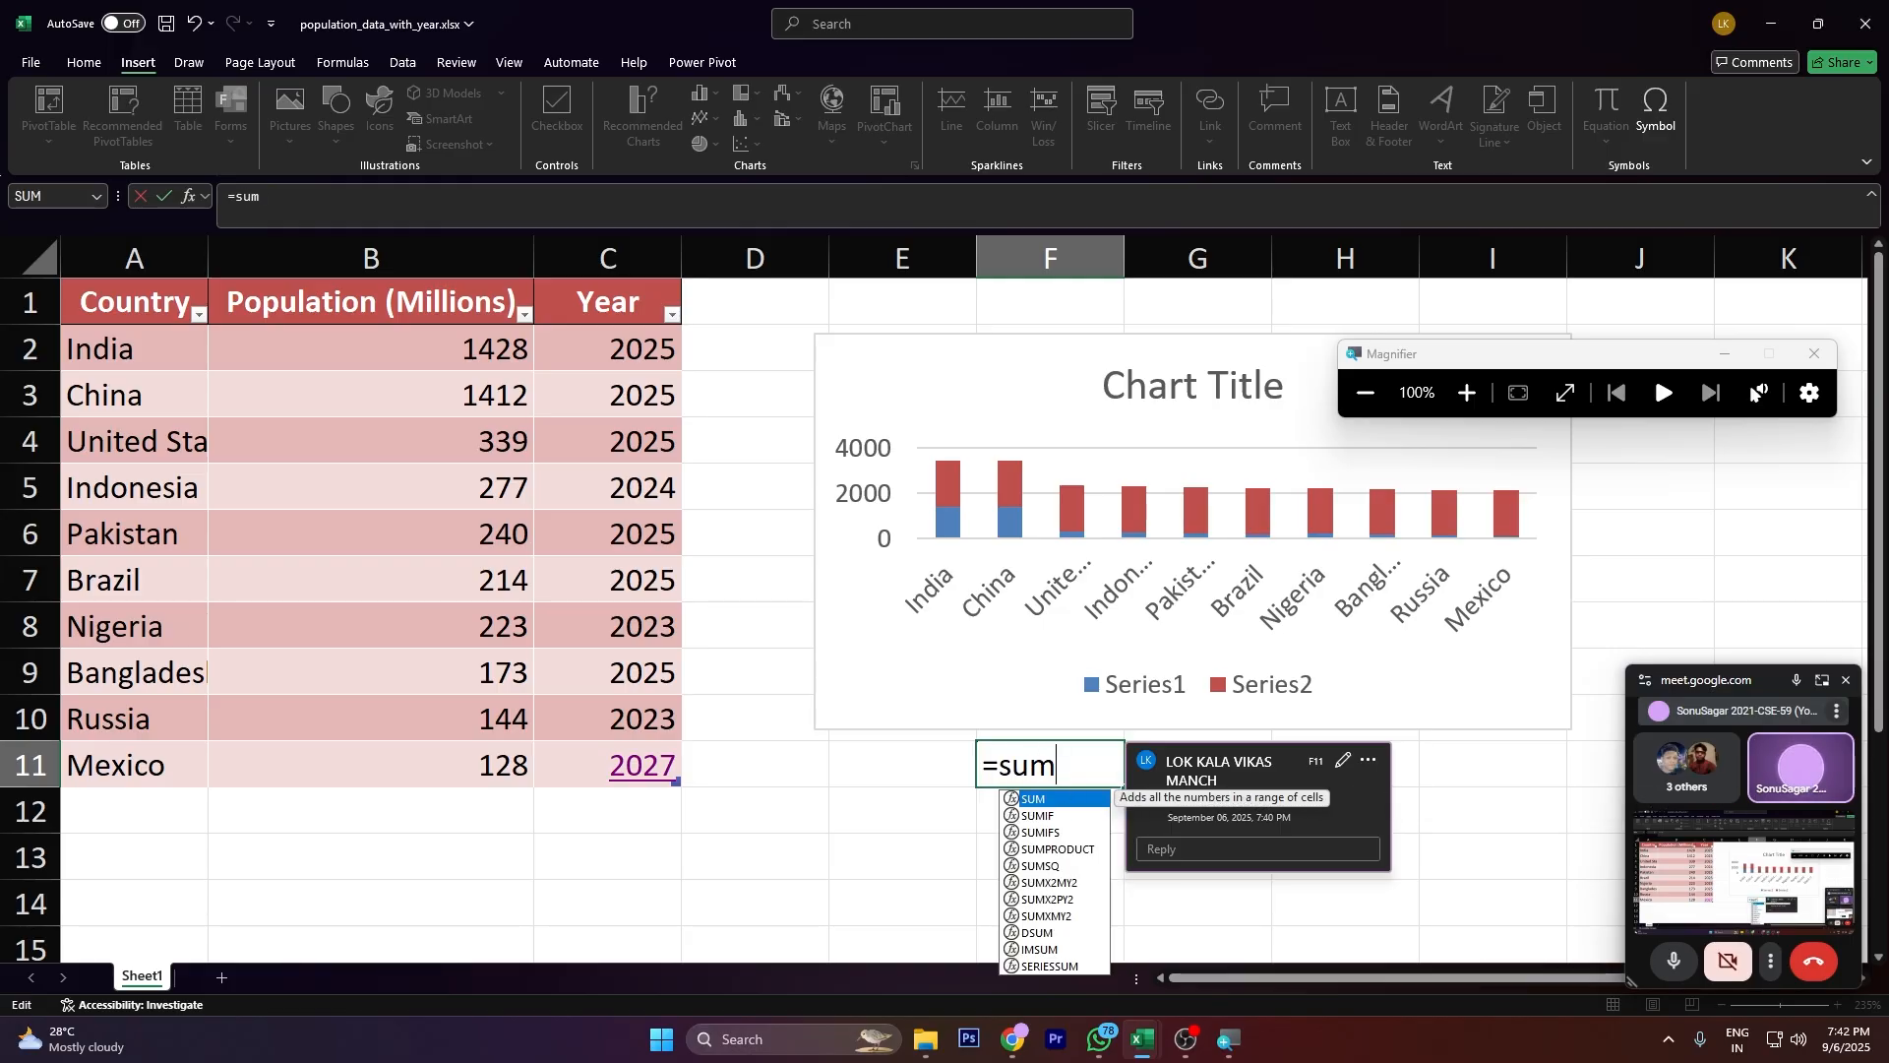
pyautogui.write('()')
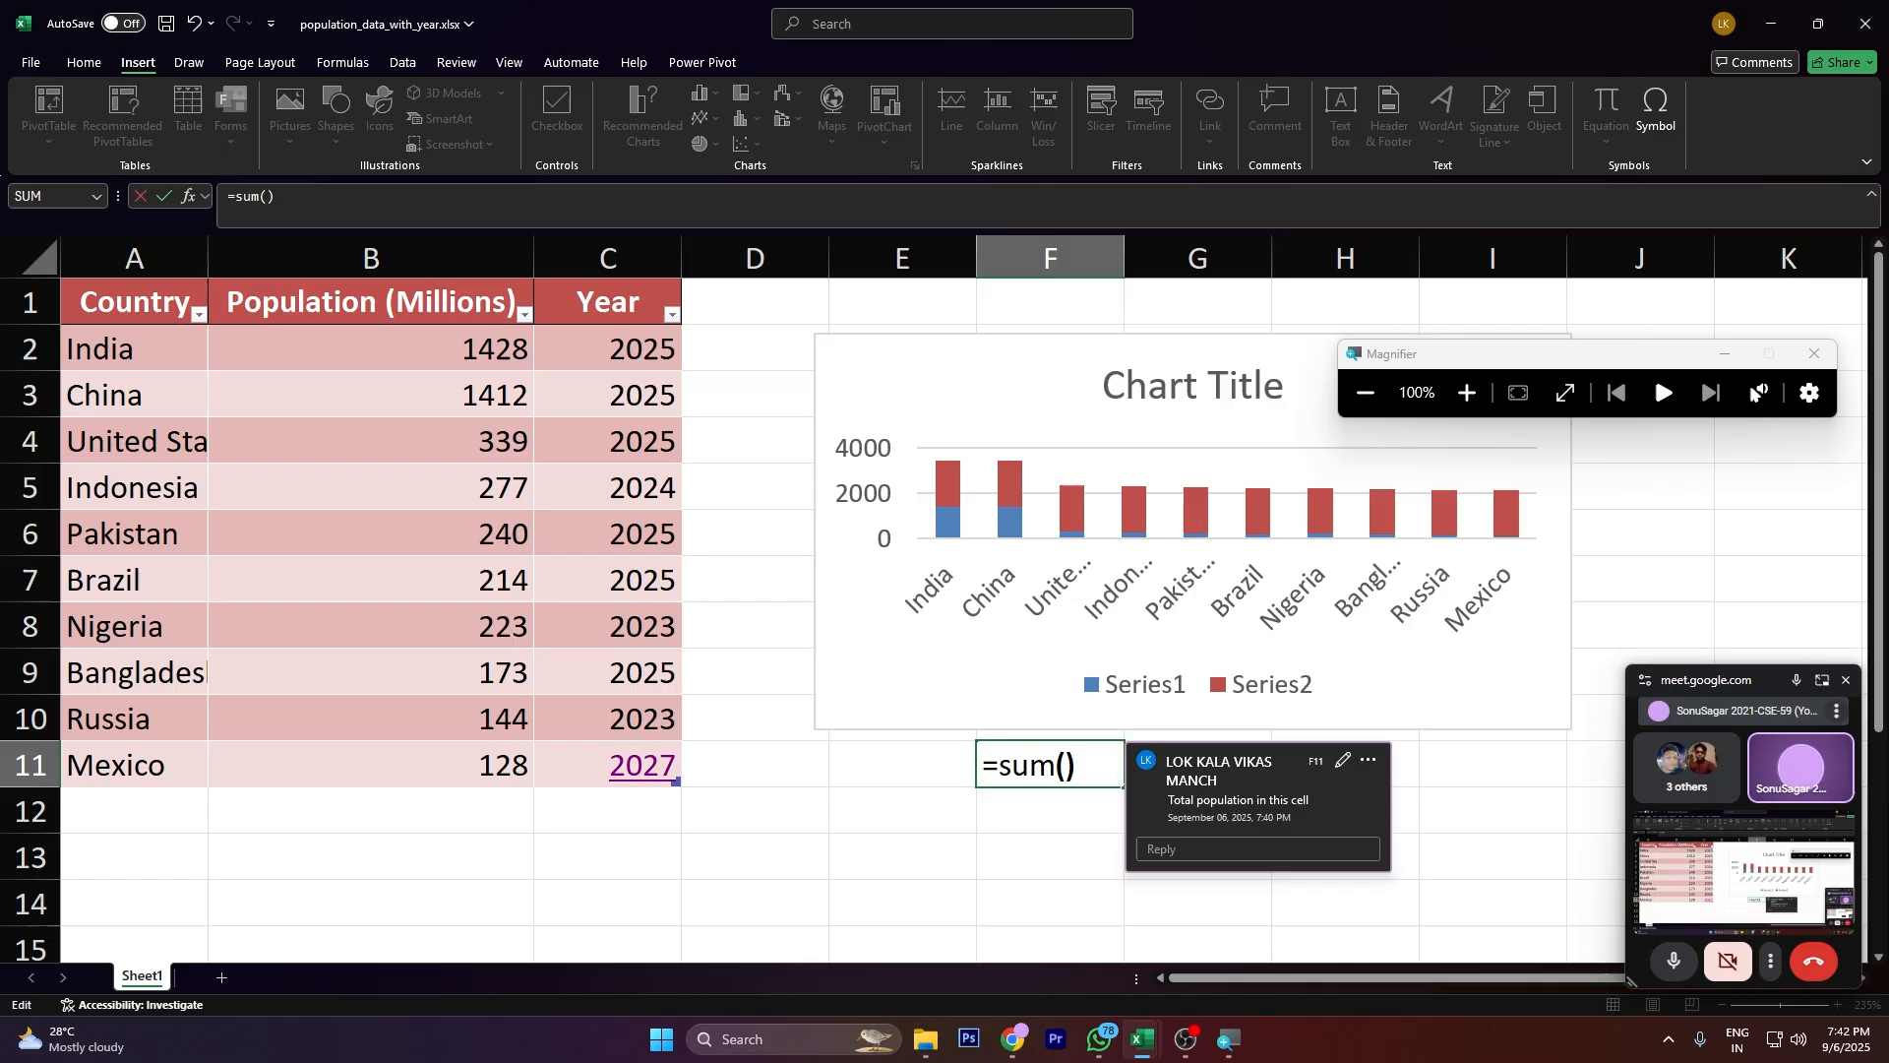
pyautogui.press('Left')
pyautogui.click(463, 351)
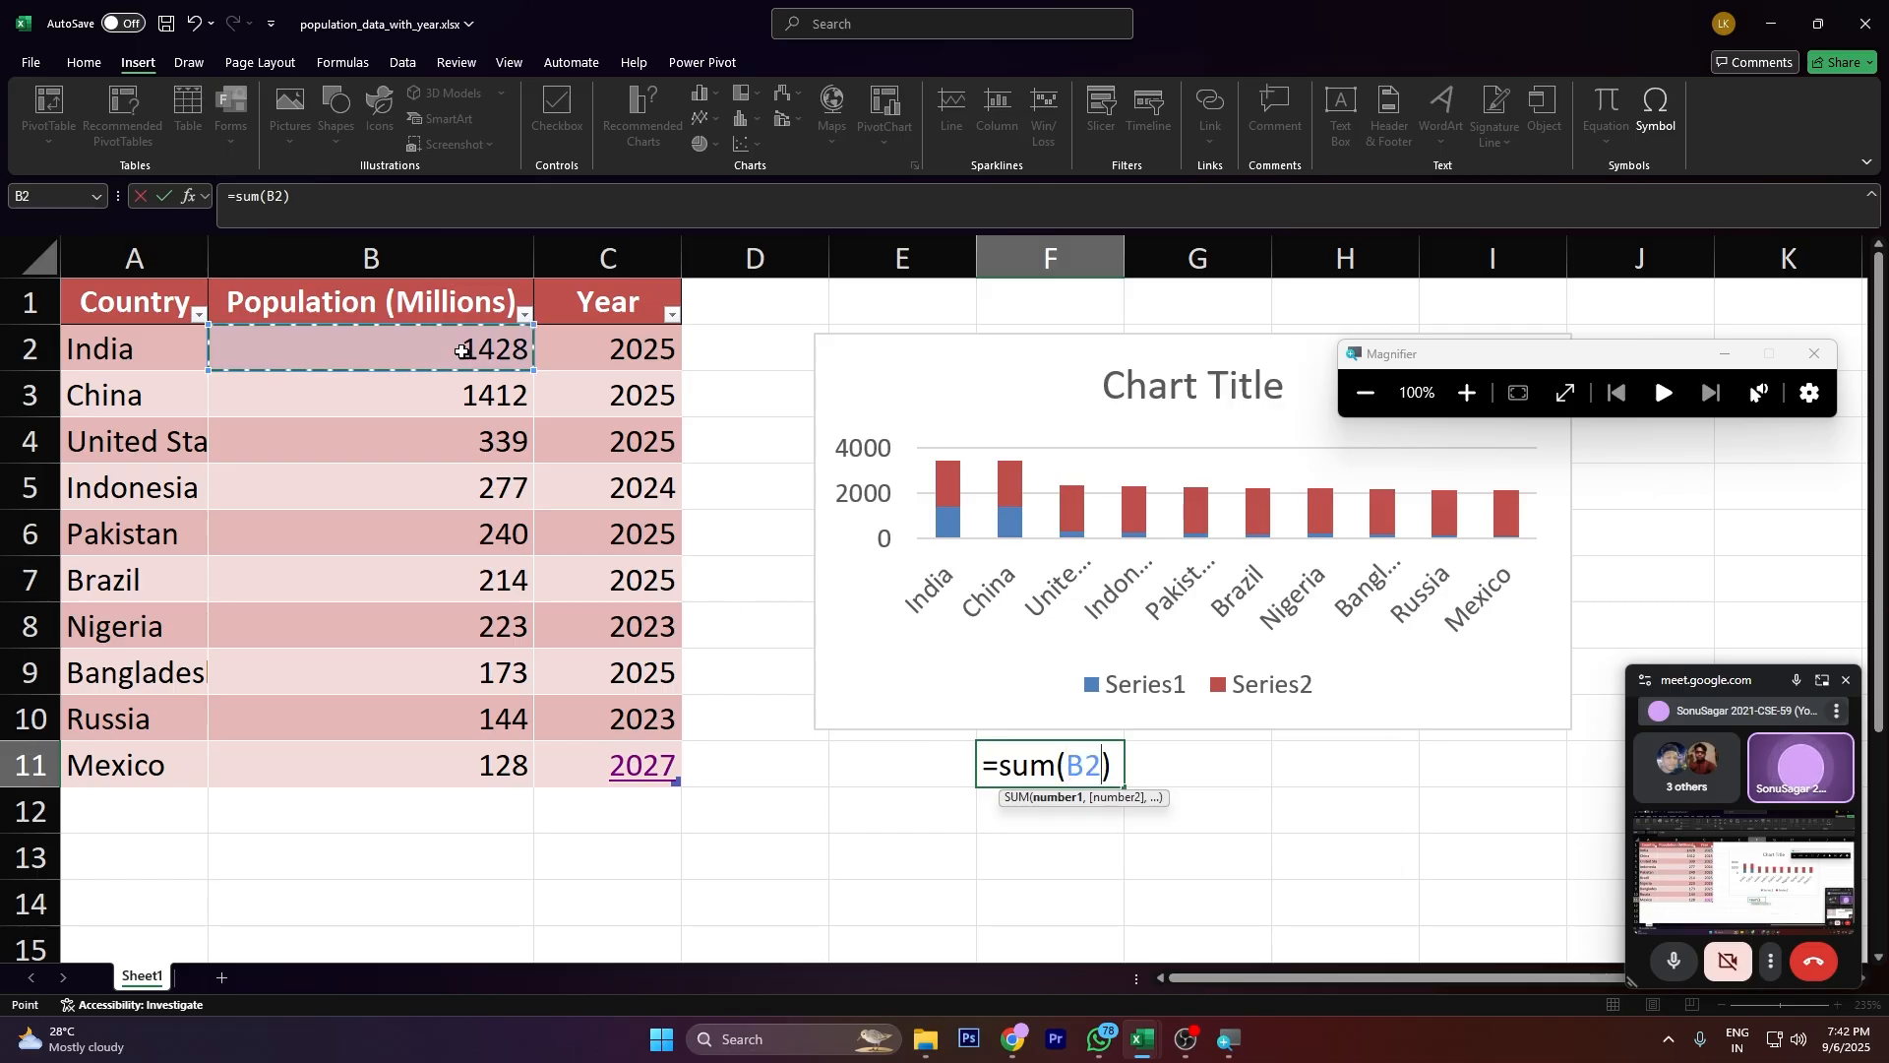
pyautogui.moveTo(463, 351); pyautogui.dragTo(524, 765)
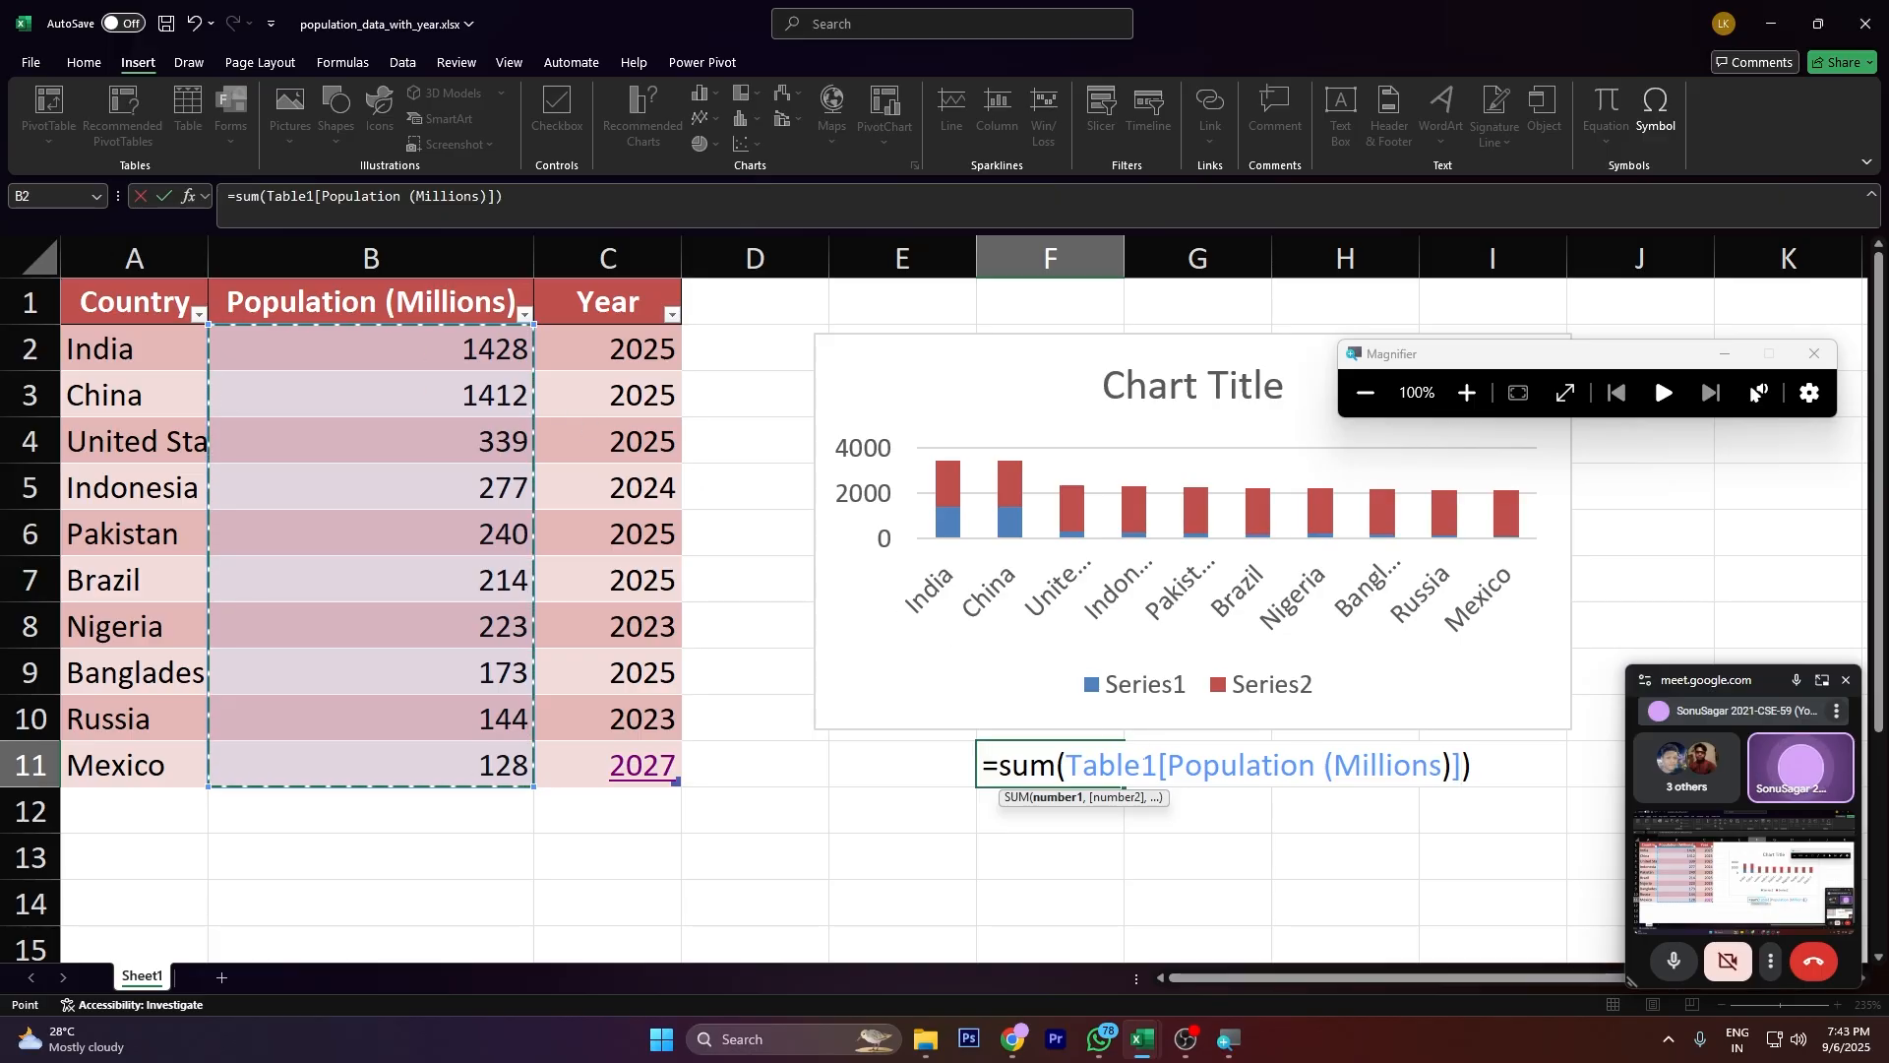
pyautogui.press('Return')
# Step: Check the formula and comment on cell F11 against the population values in B2:B11
pyautogui.click(1042, 767)
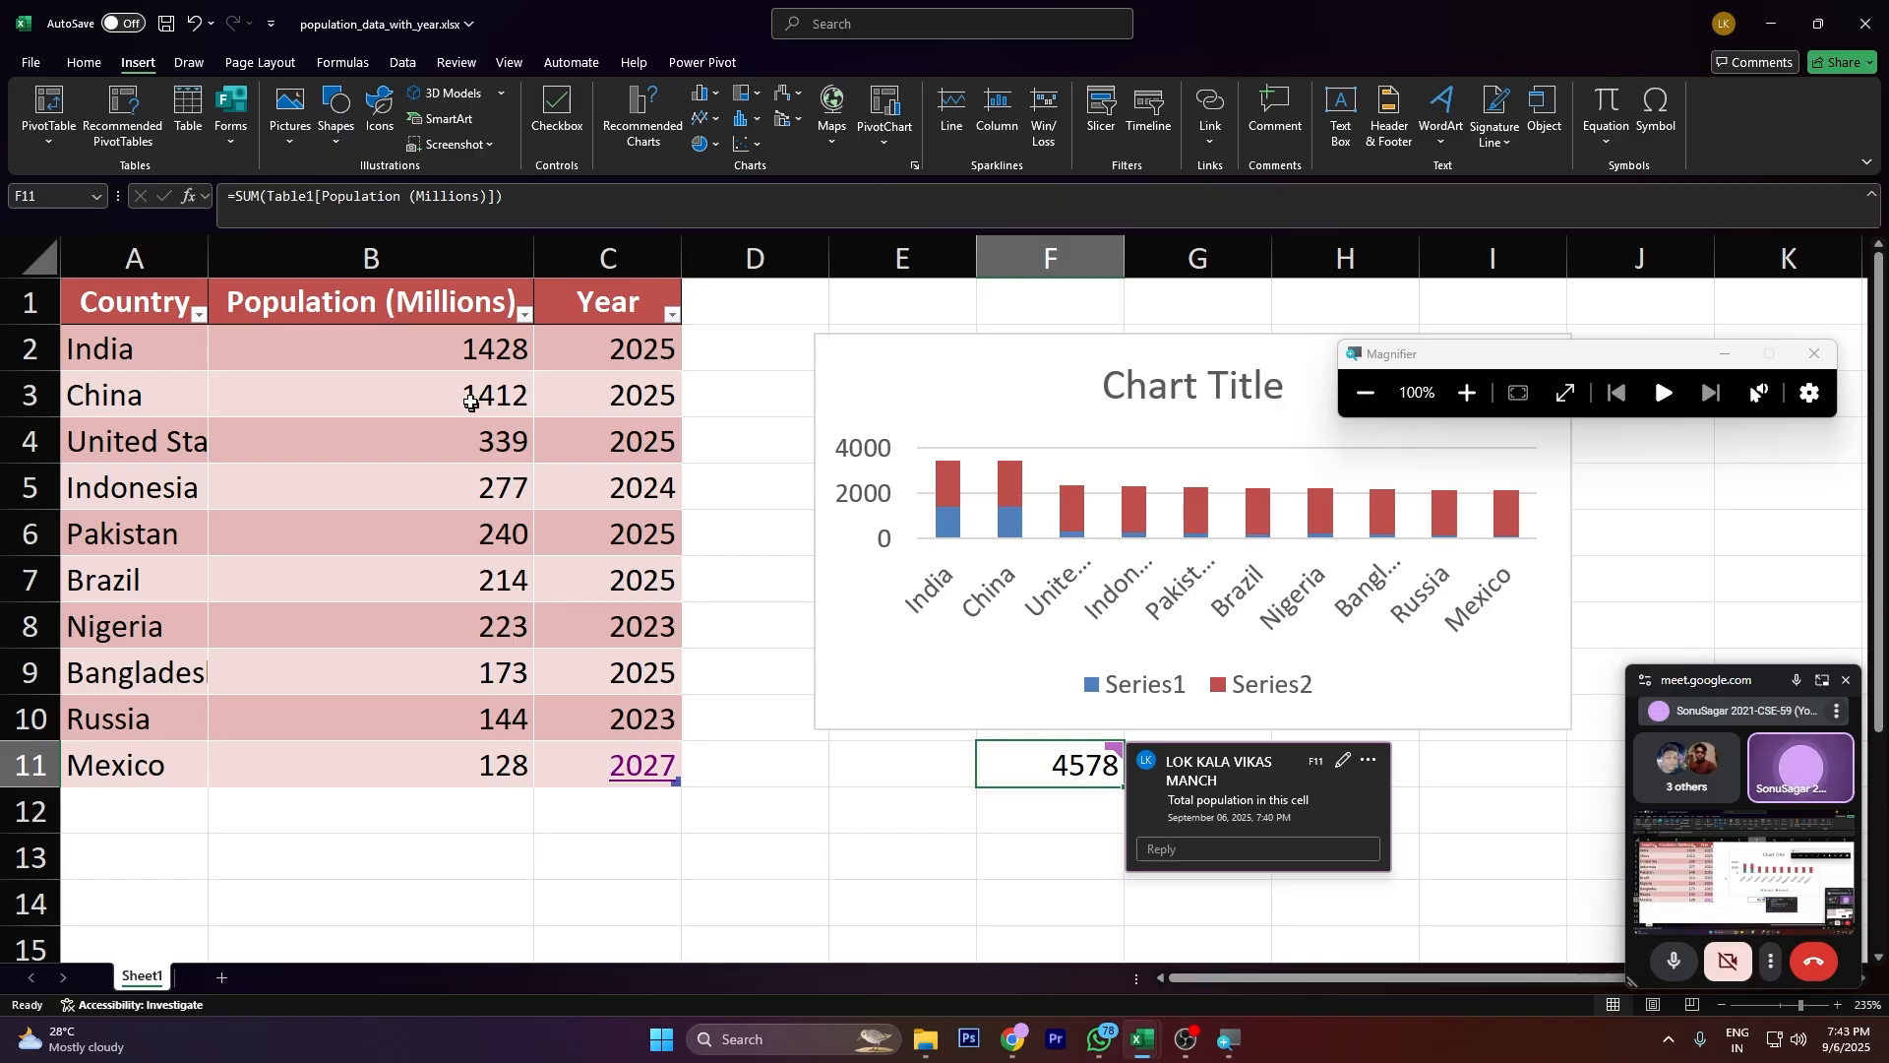
pyautogui.moveTo(458, 352); pyautogui.dragTo(503, 775)
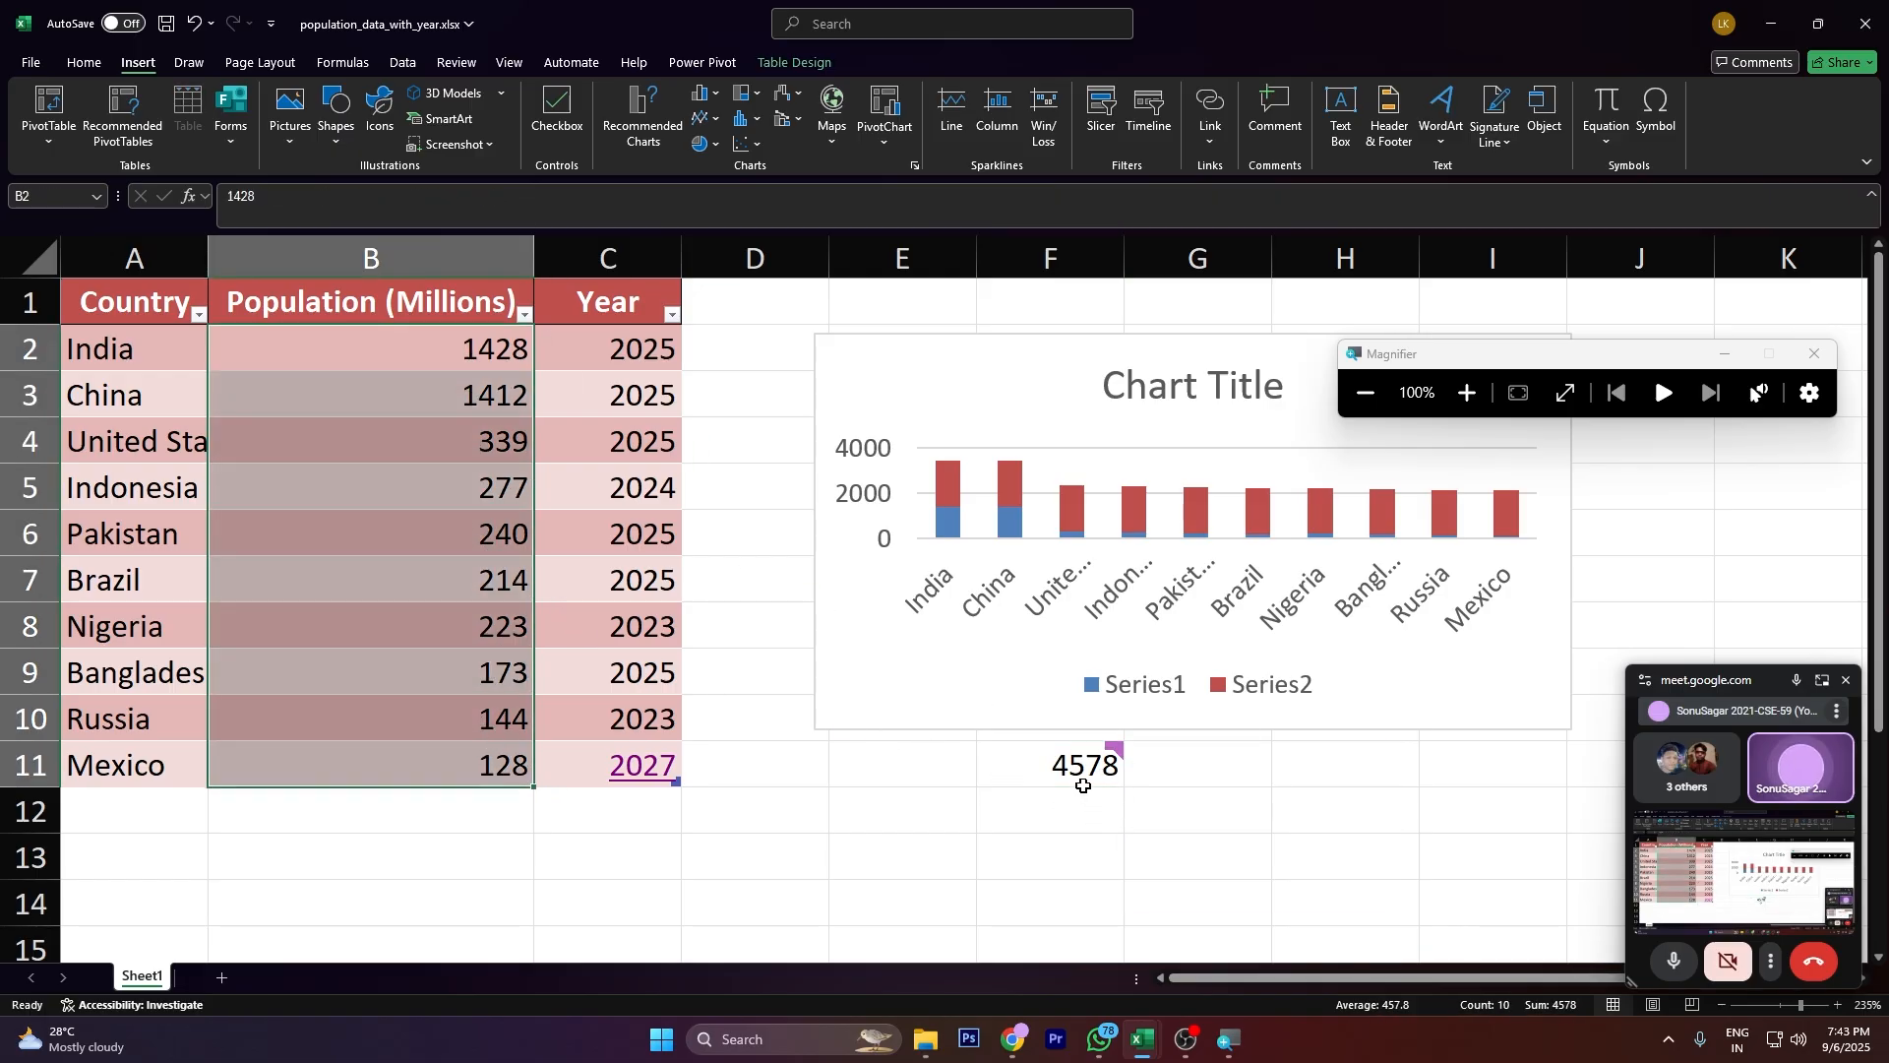
pyautogui.moveTo(1084, 788)
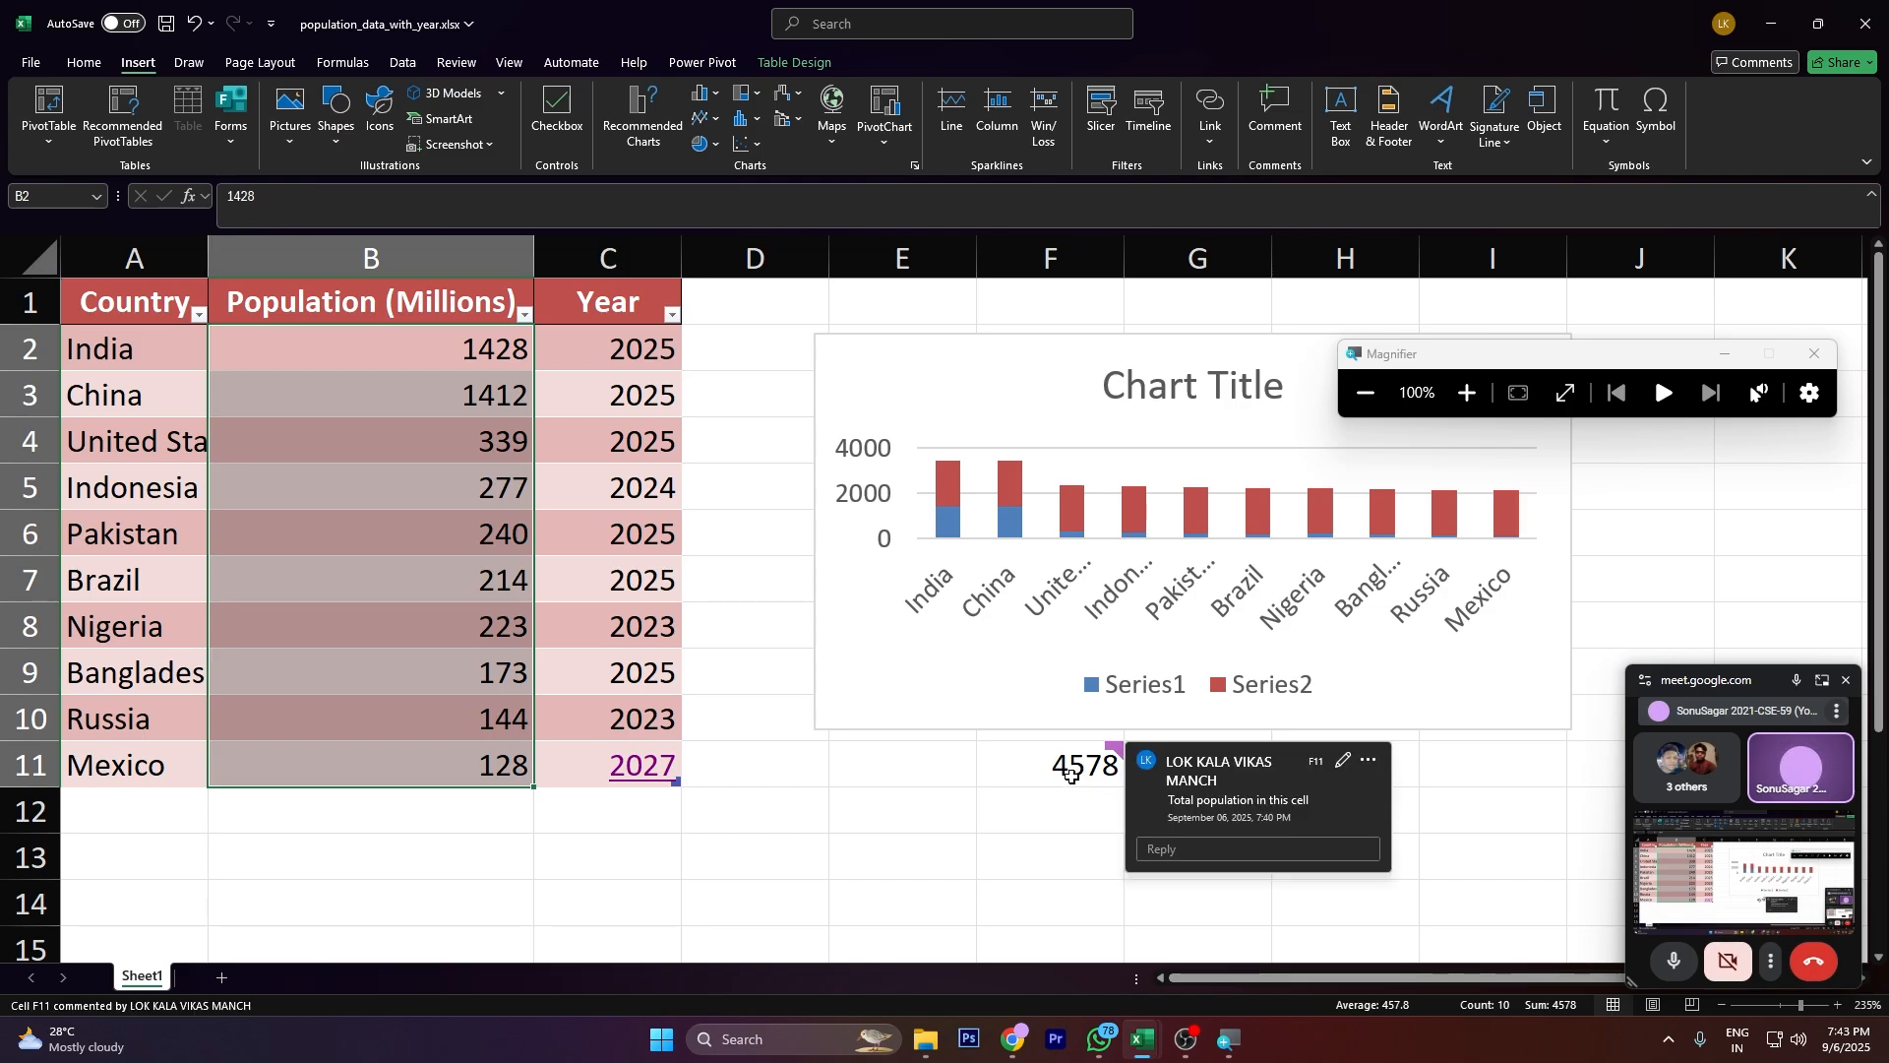
pyautogui.click(1045, 845)
pyautogui.moveTo(1090, 767)
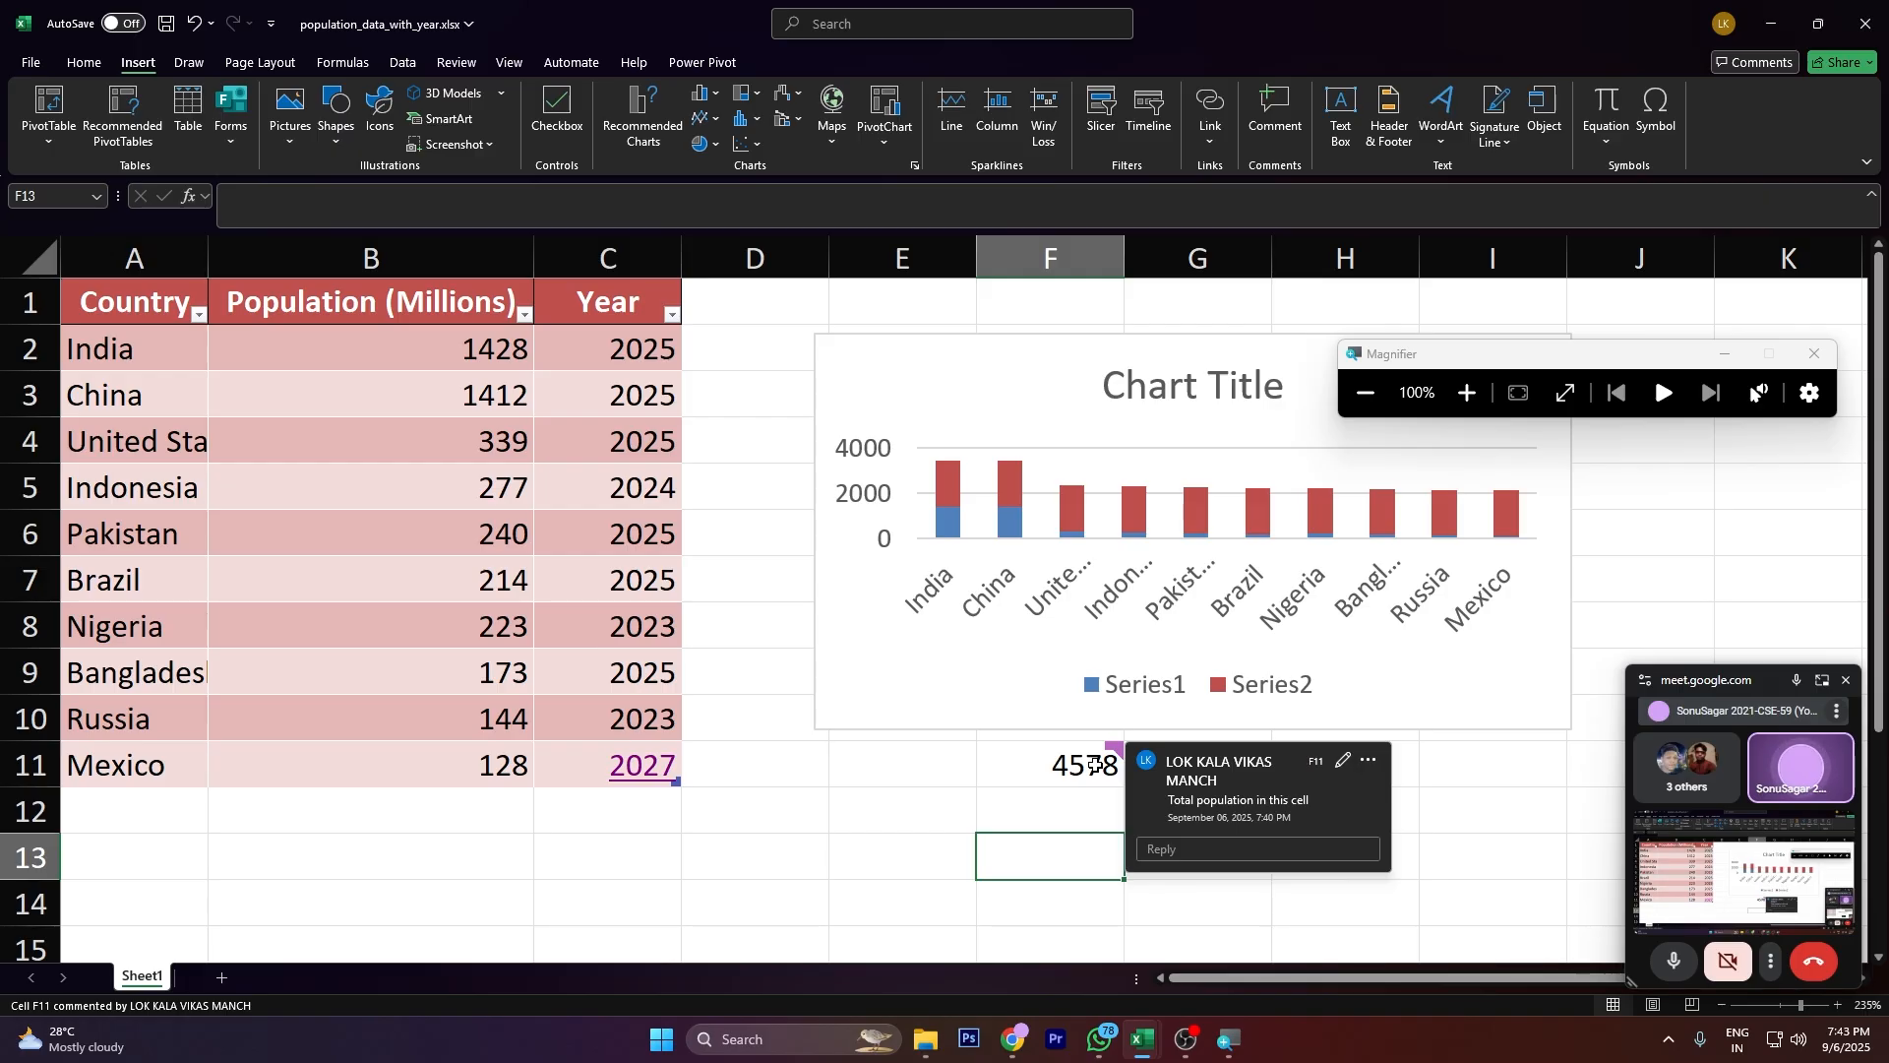
pyautogui.click(1101, 793)
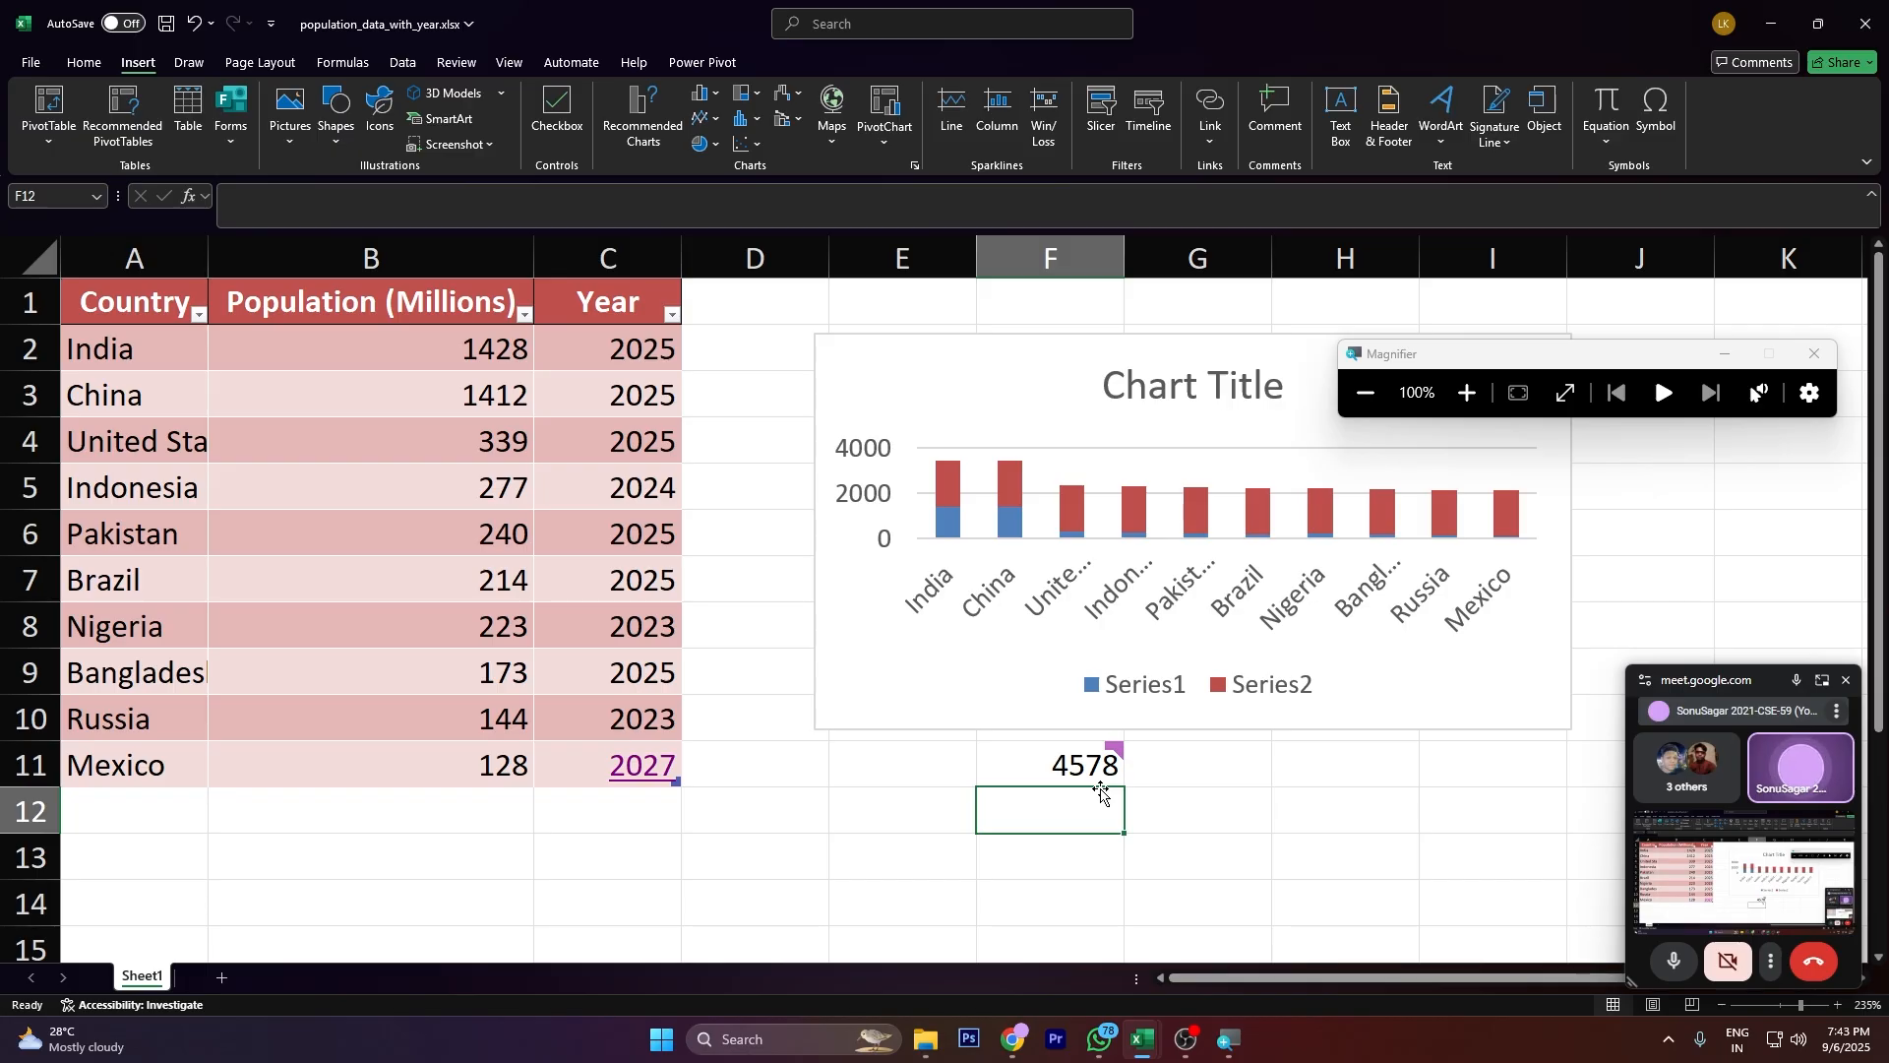
pyautogui.press('Down')
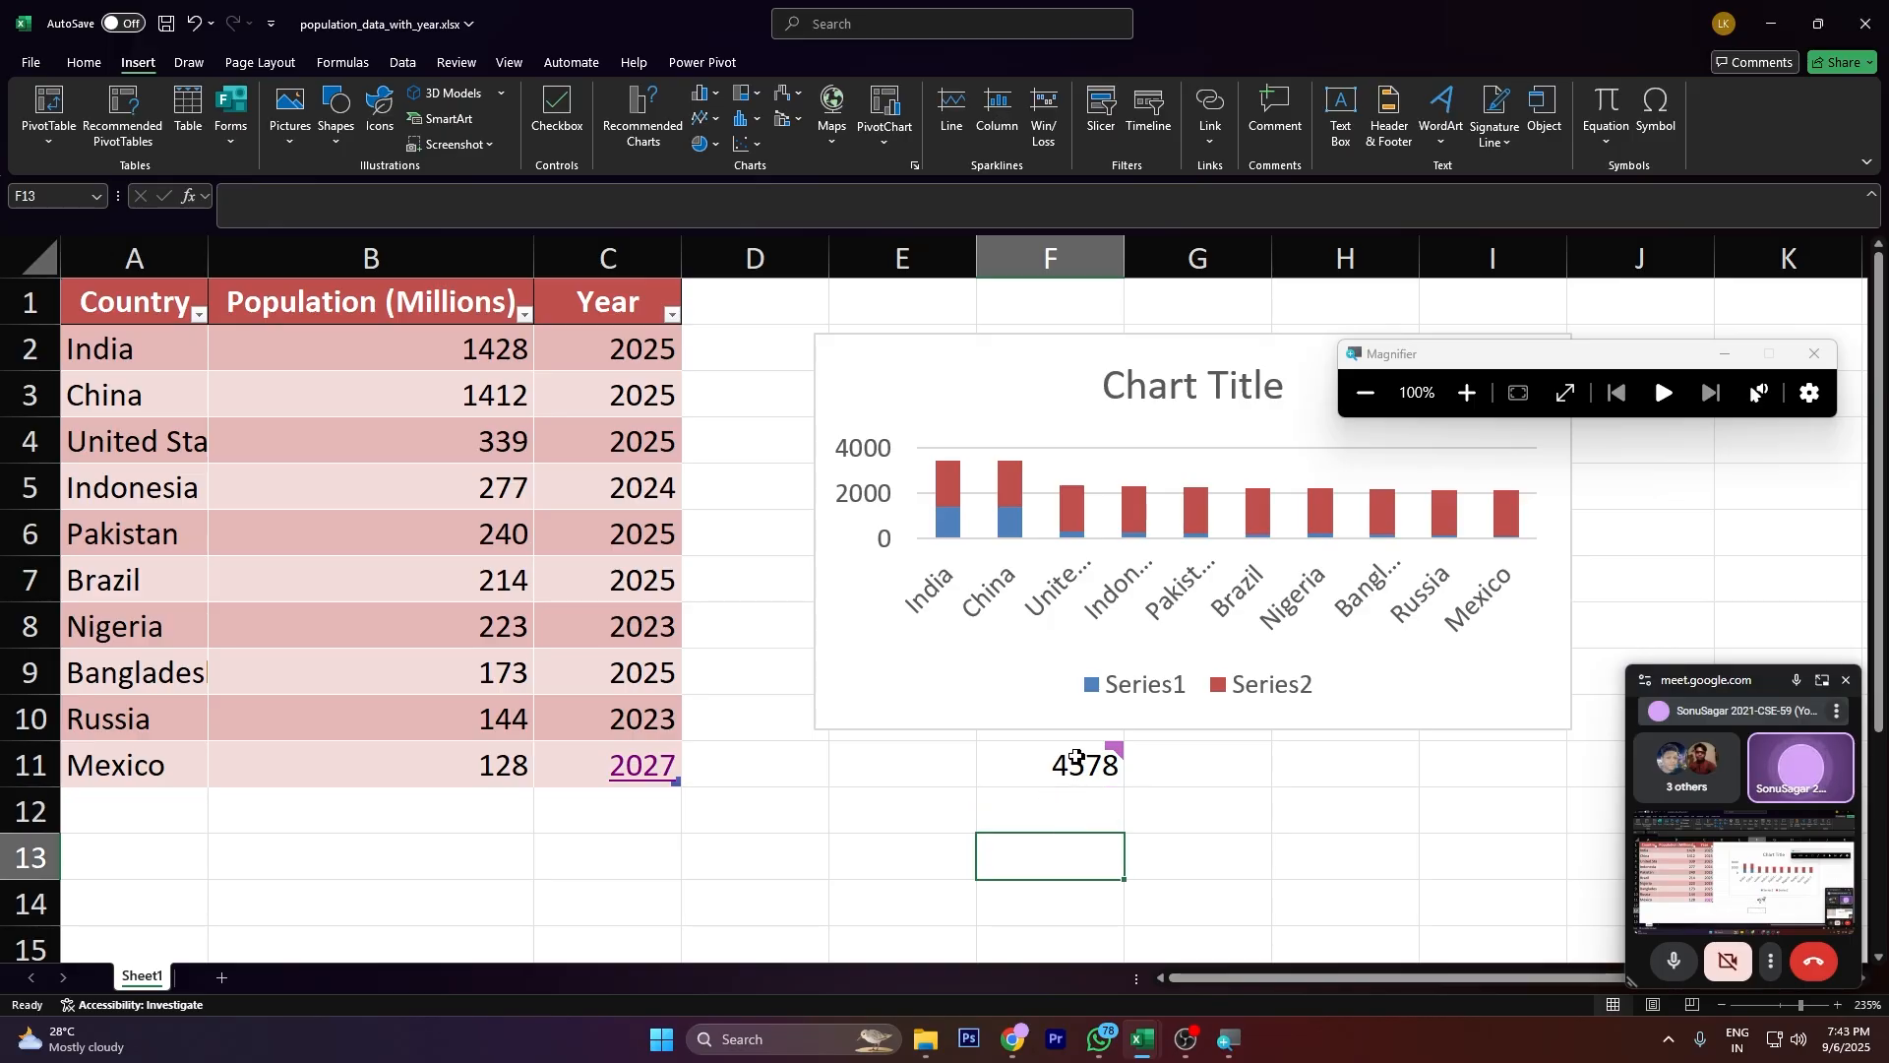
pyautogui.moveTo(1078, 759)
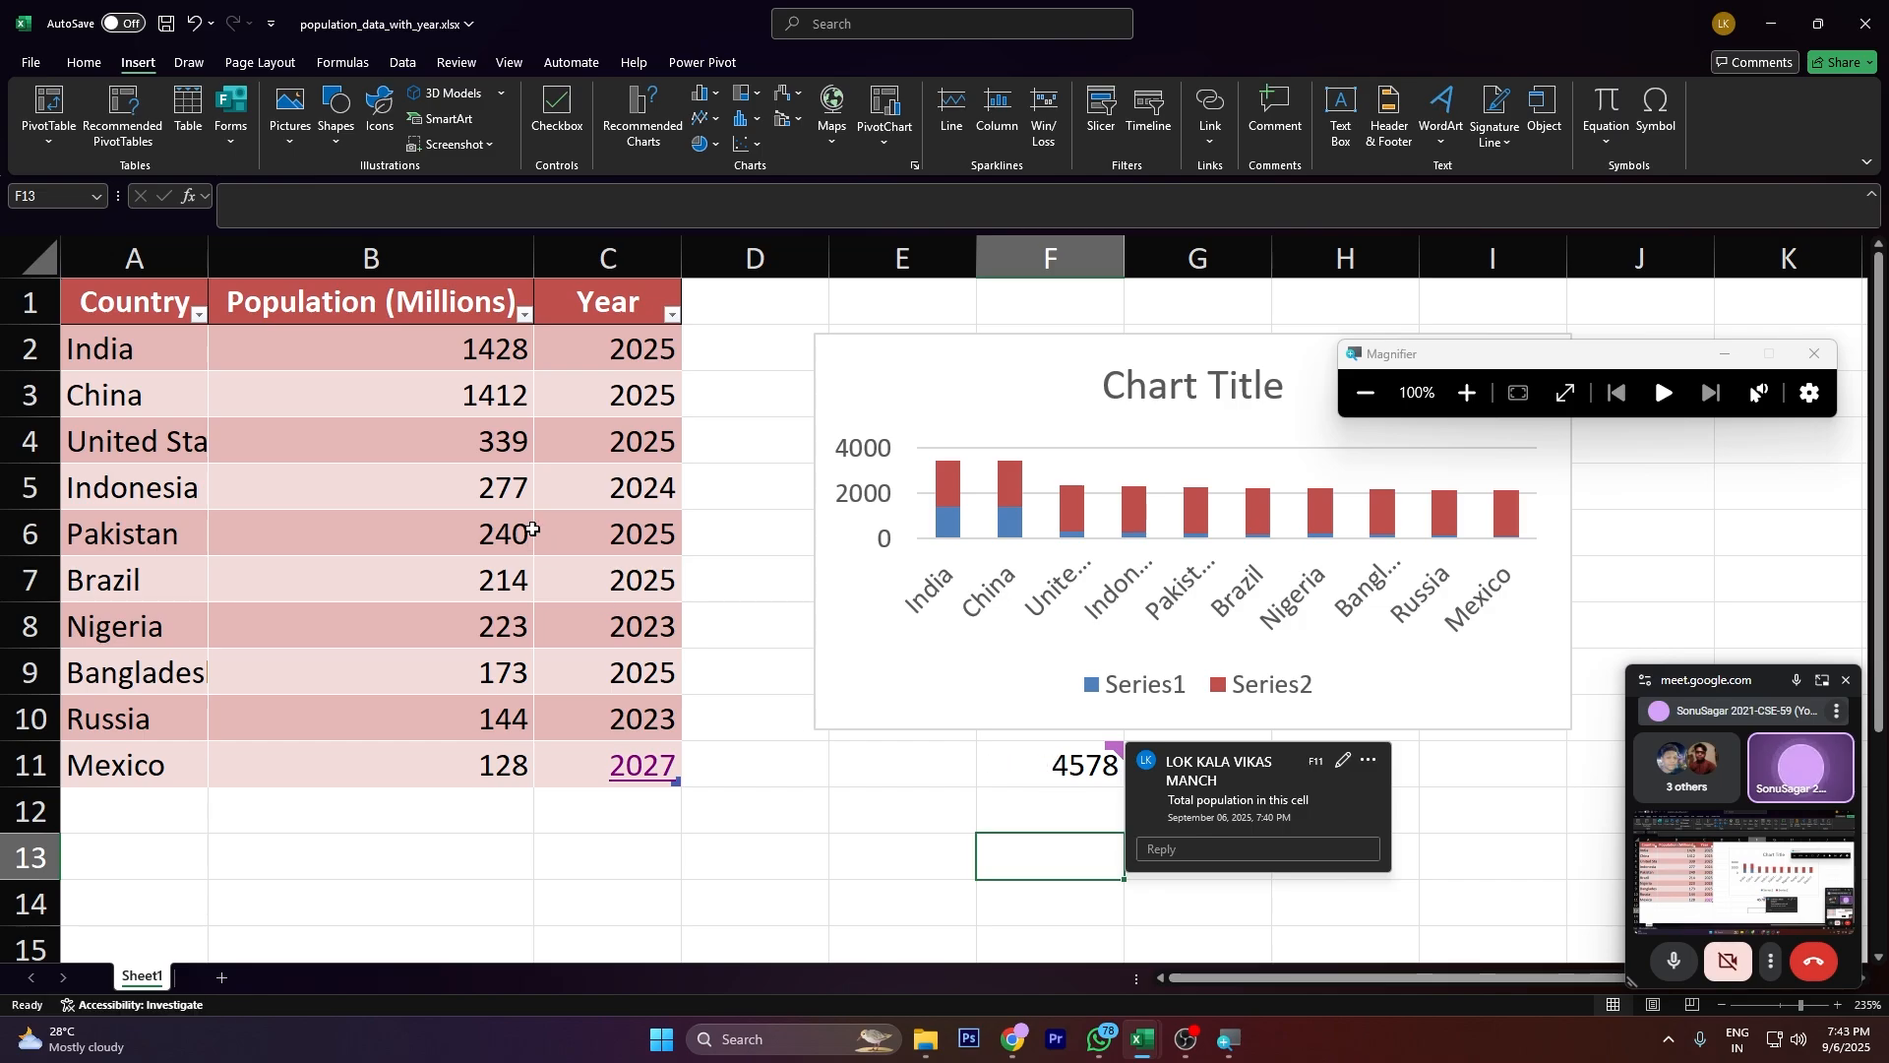
pyautogui.moveTo(421, 355); pyautogui.dragTo(437, 755)
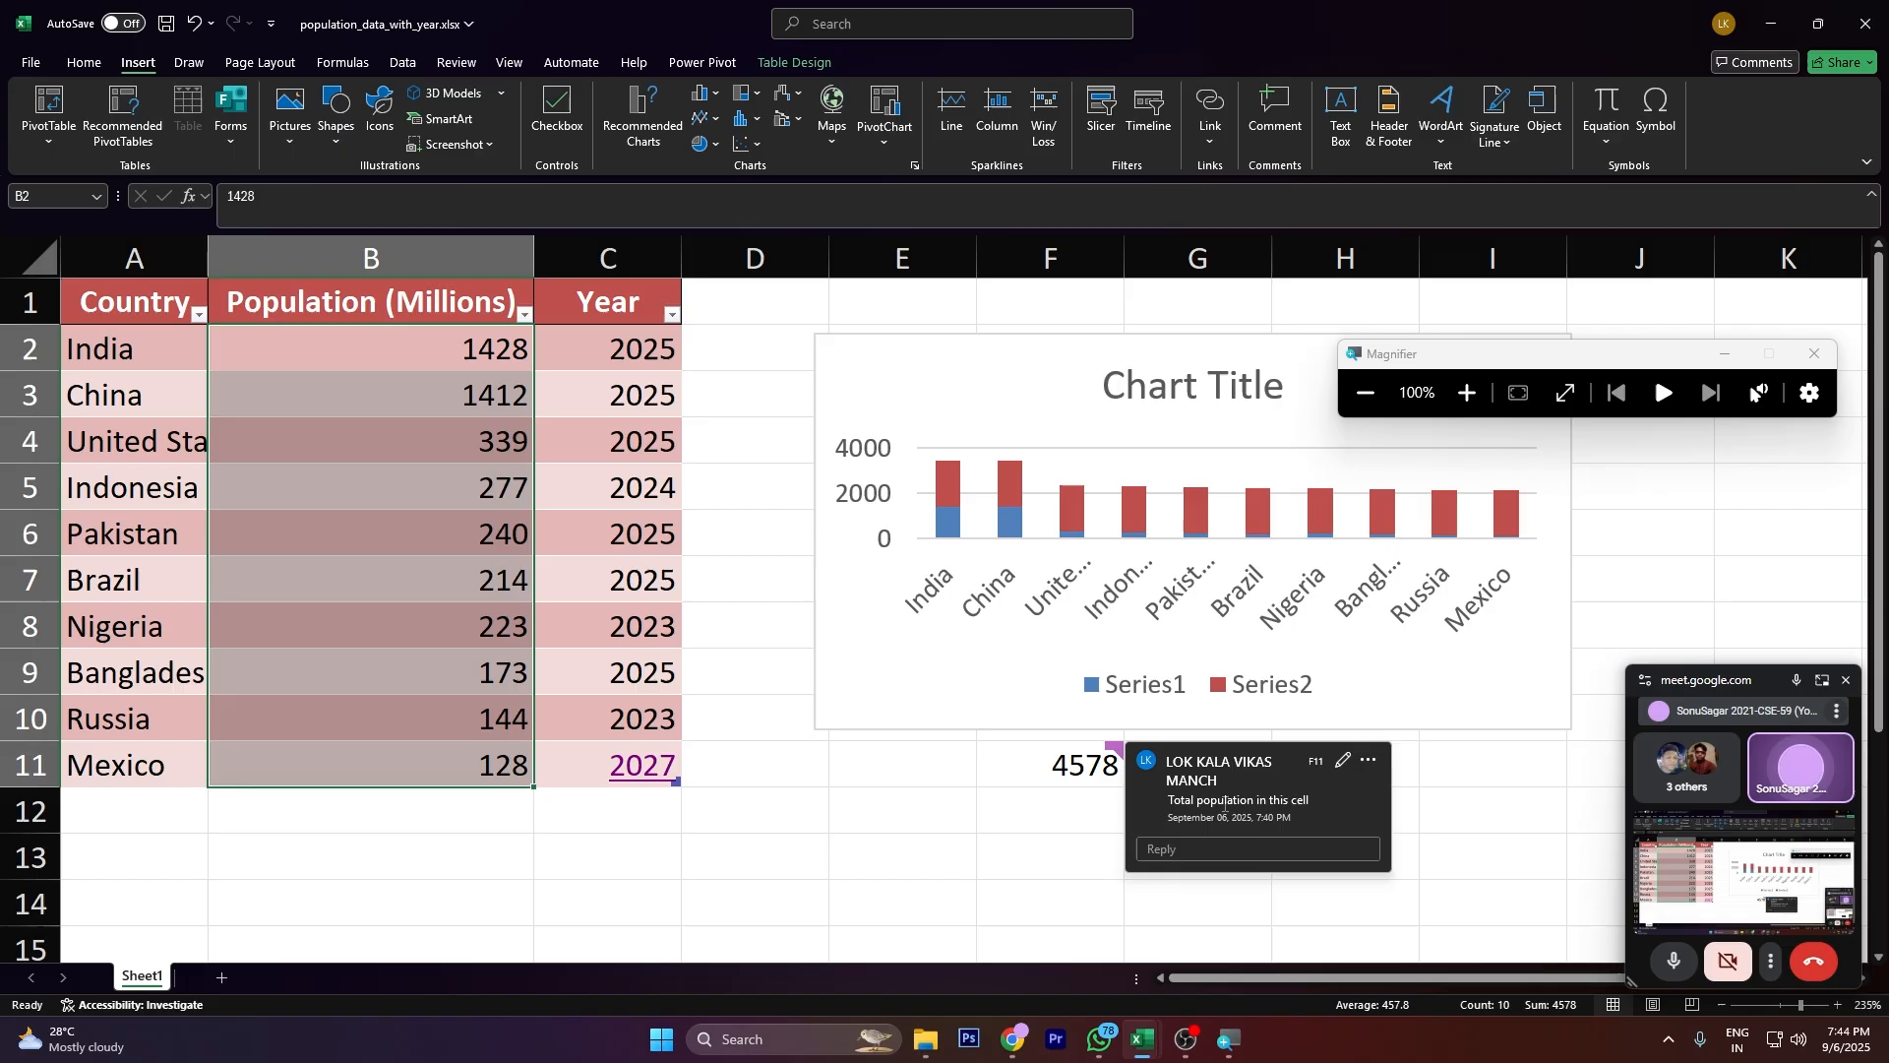
# Step: Inspect the SUM formula in cell F11 and the comment attached to the cell
pyautogui.click(1051, 802)
pyautogui.click(1053, 771)
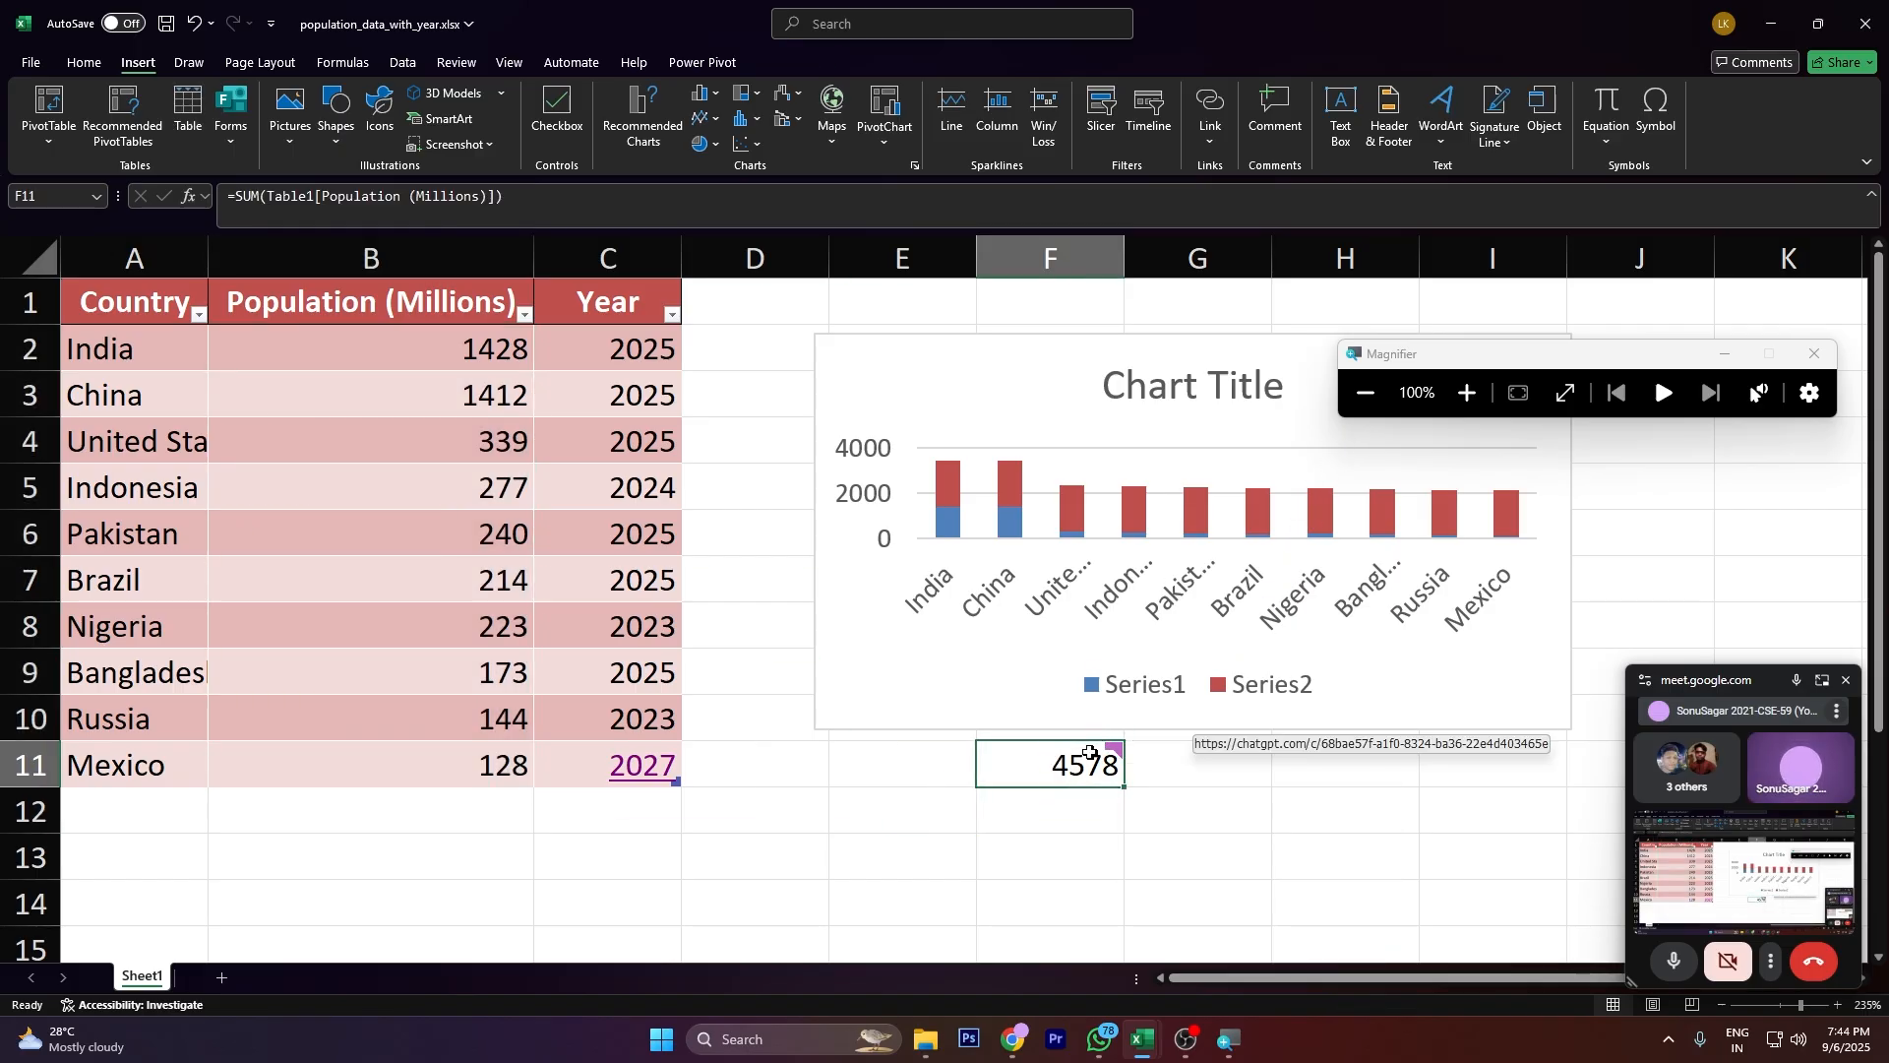
pyautogui.moveTo(1089, 758)
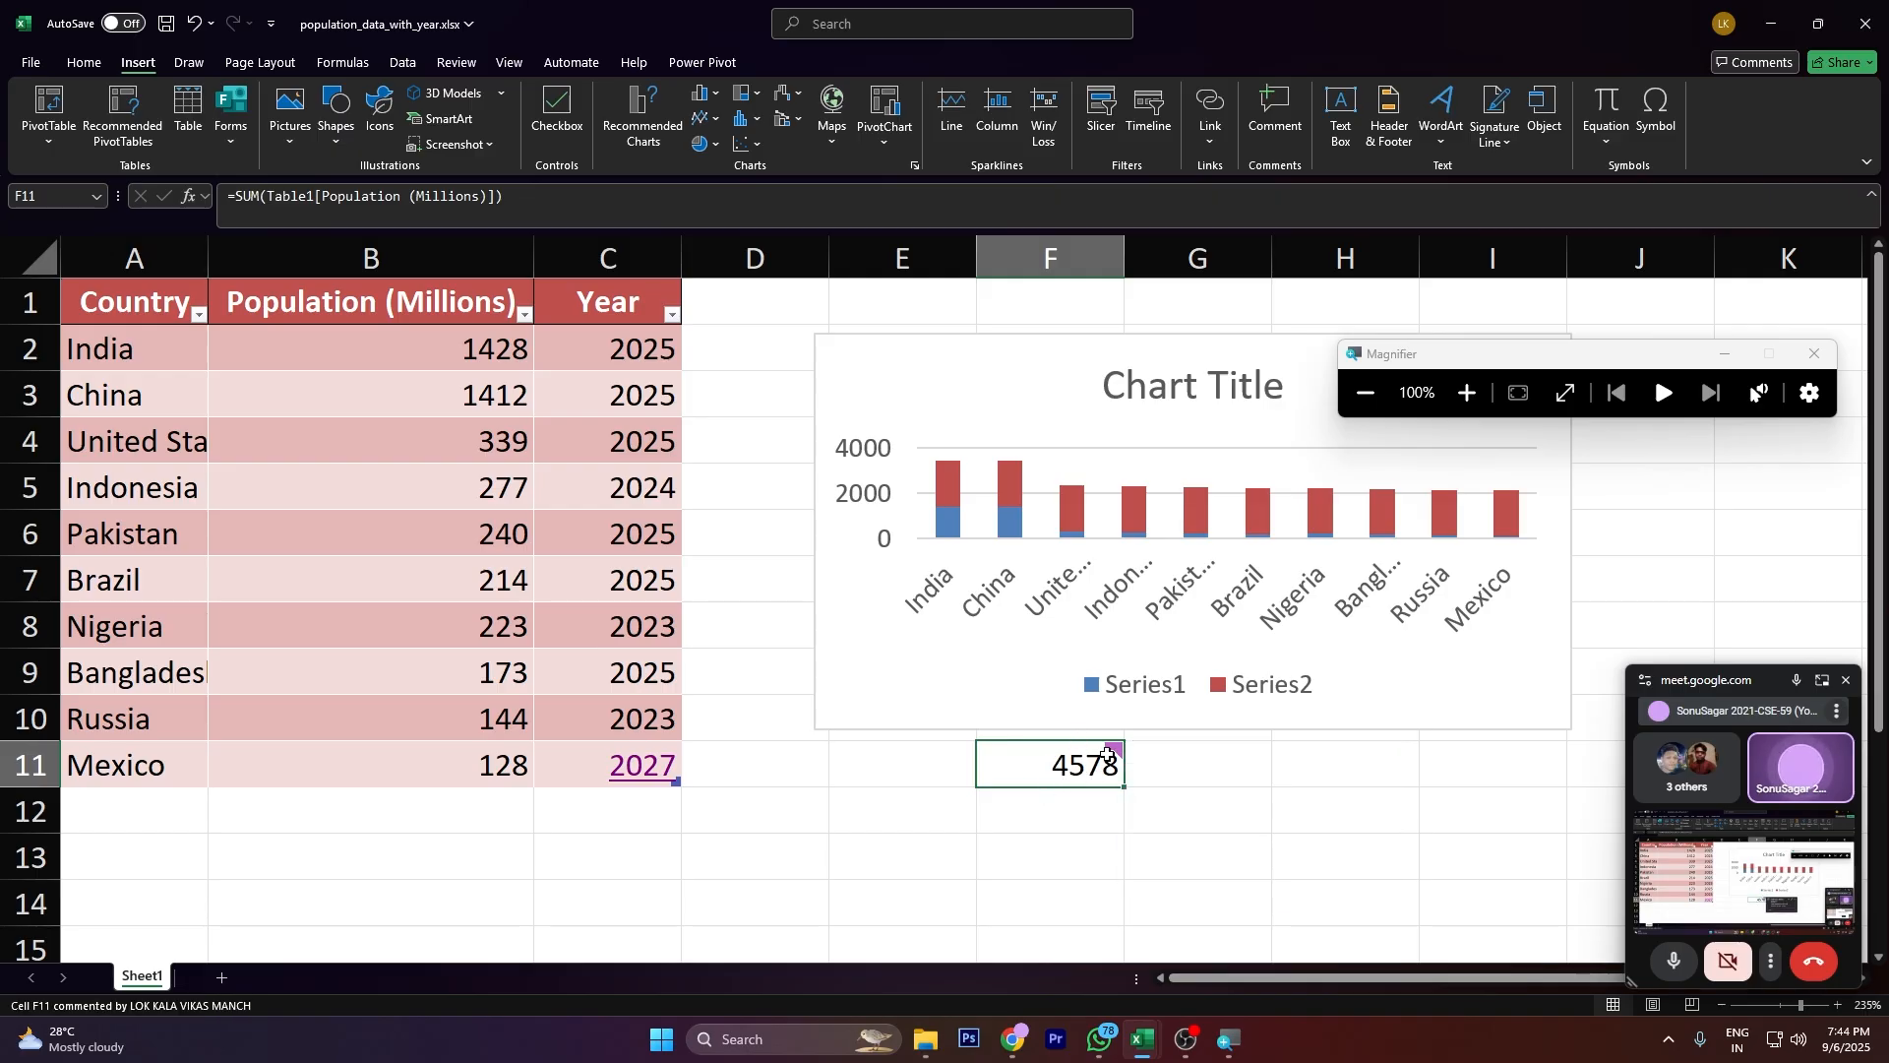
pyautogui.click(1068, 795)
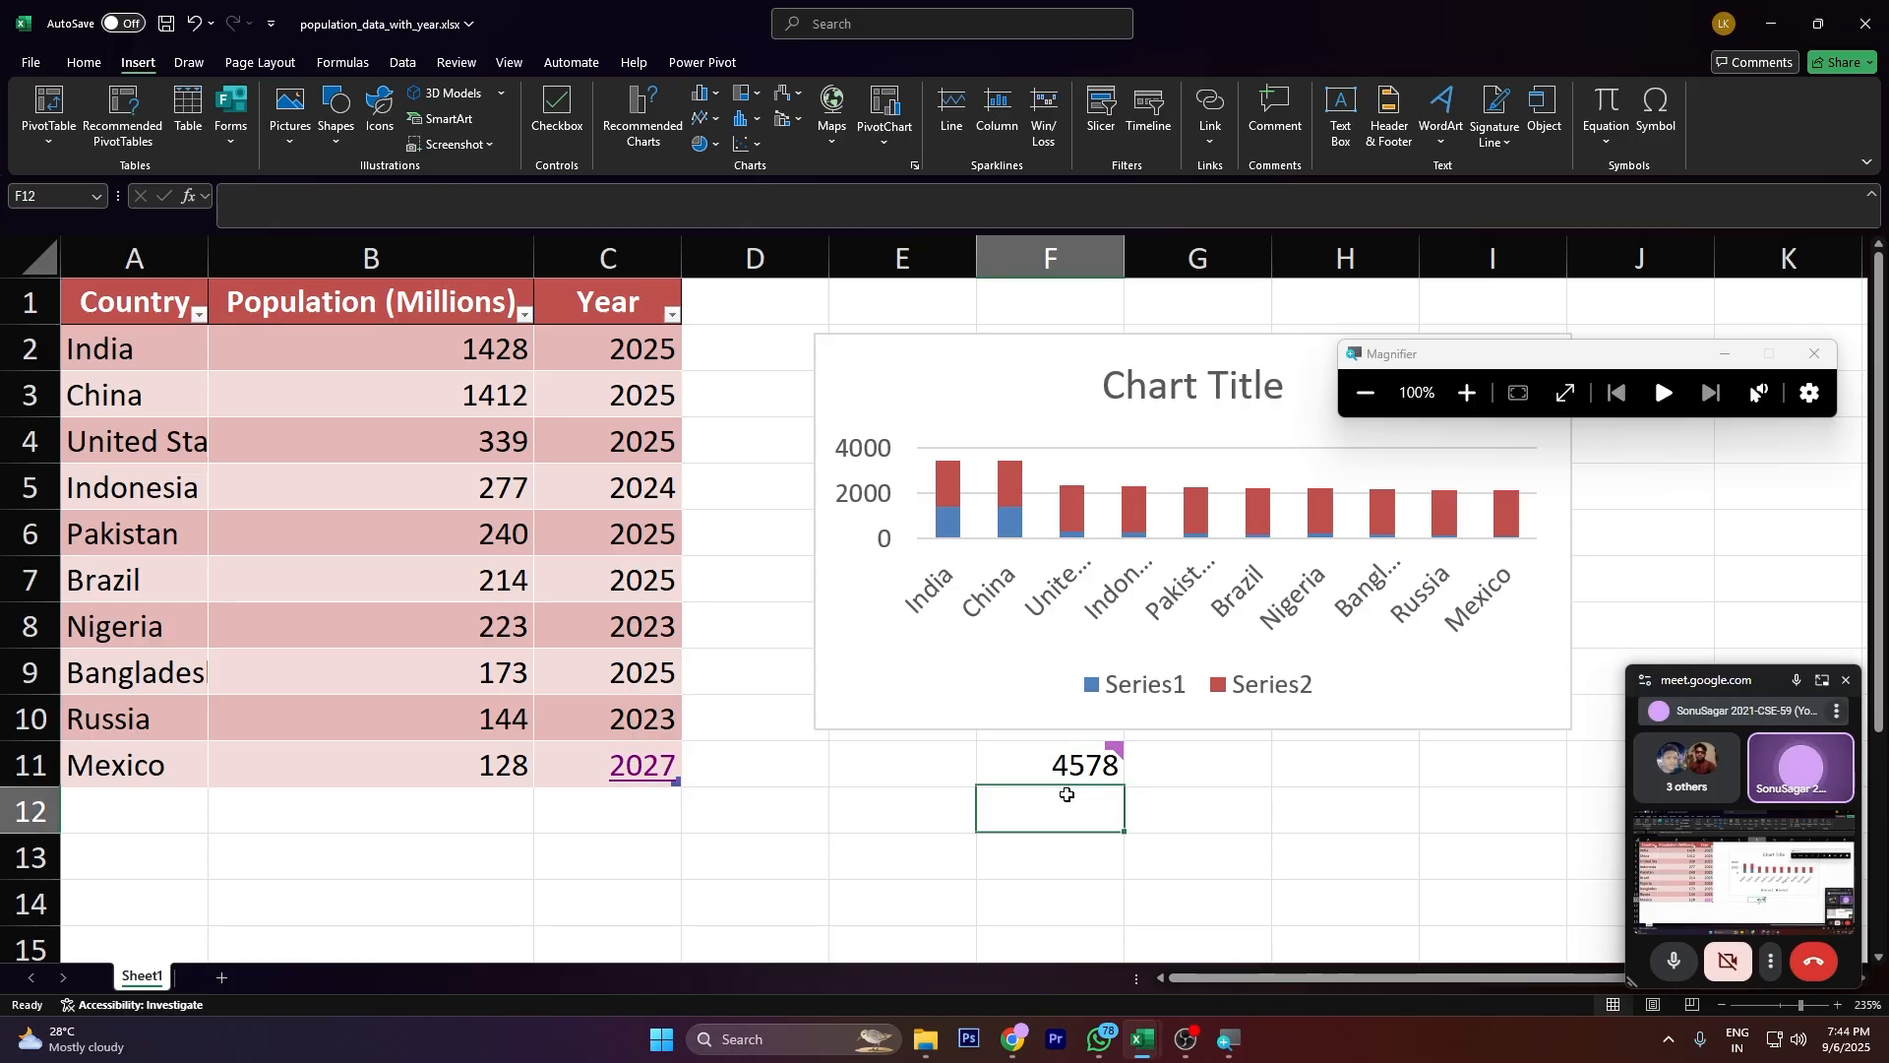
pyautogui.doubleClick(1066, 768)
pyautogui.press('Return')
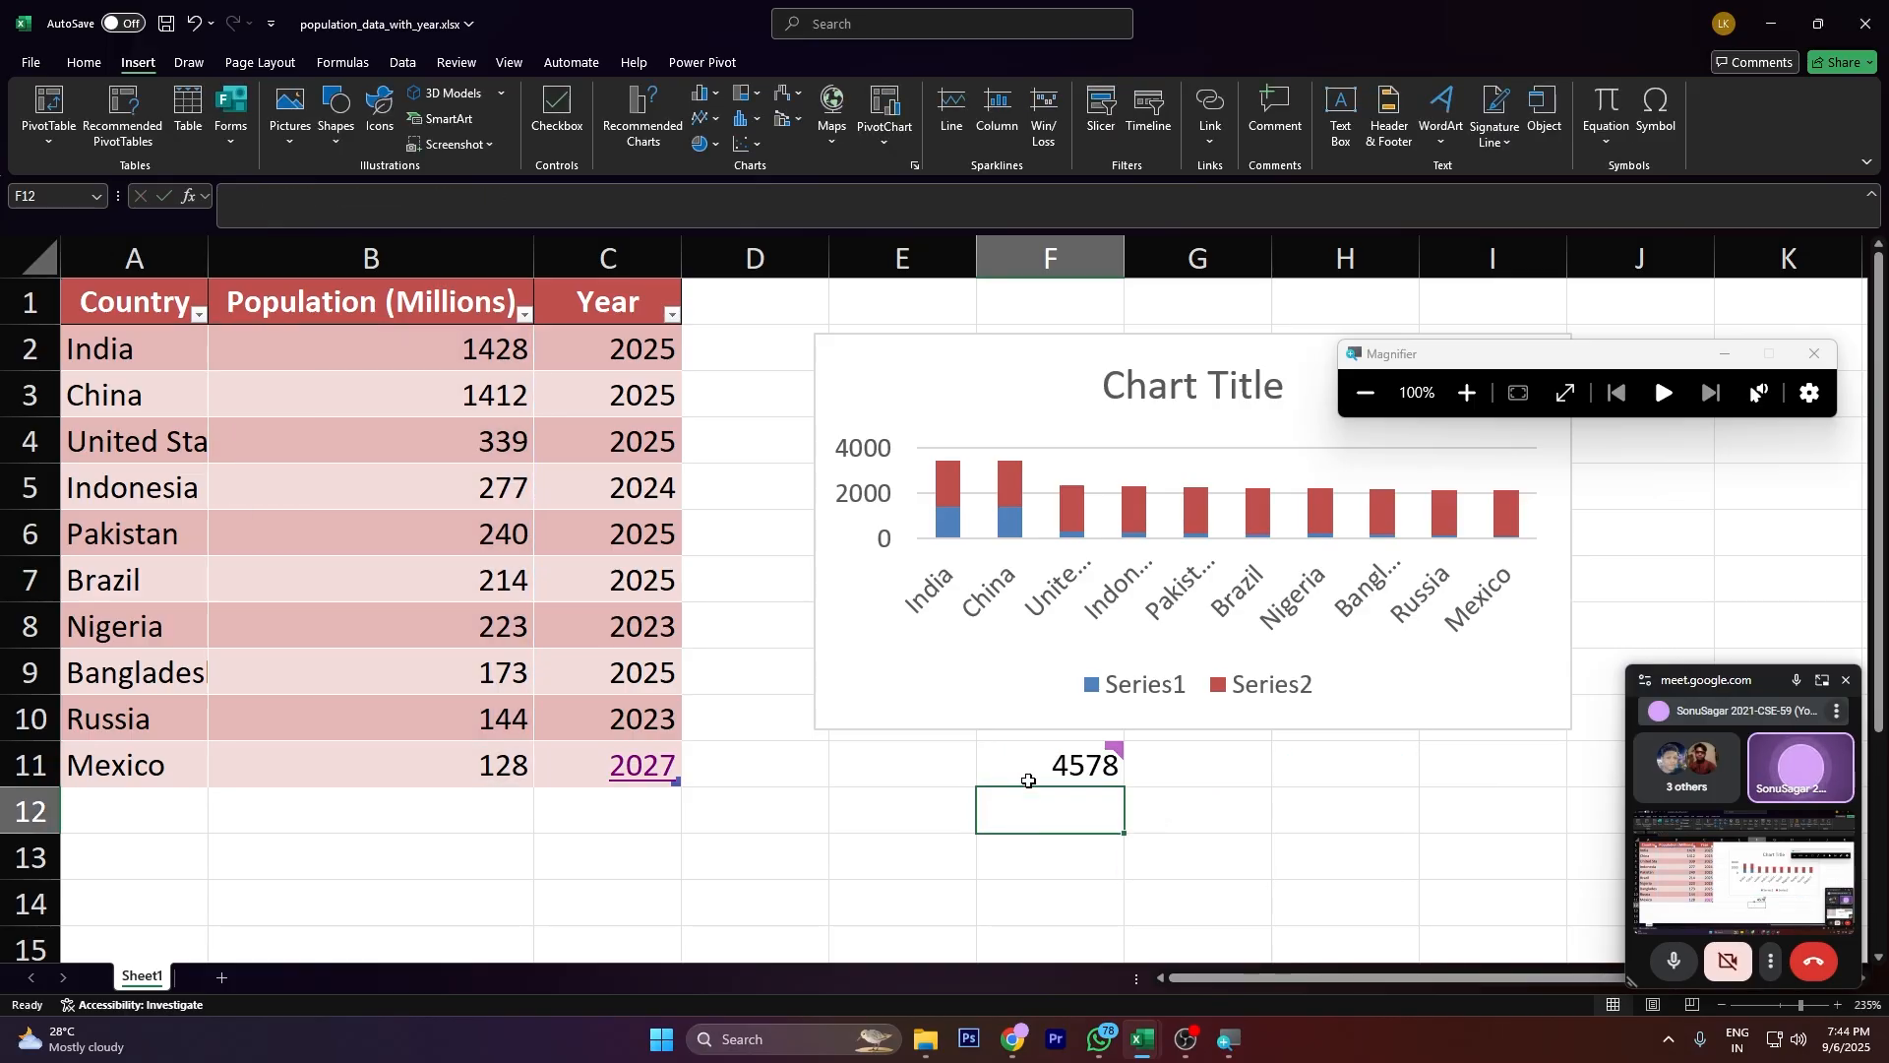
pyautogui.doubleClick(1028, 780)
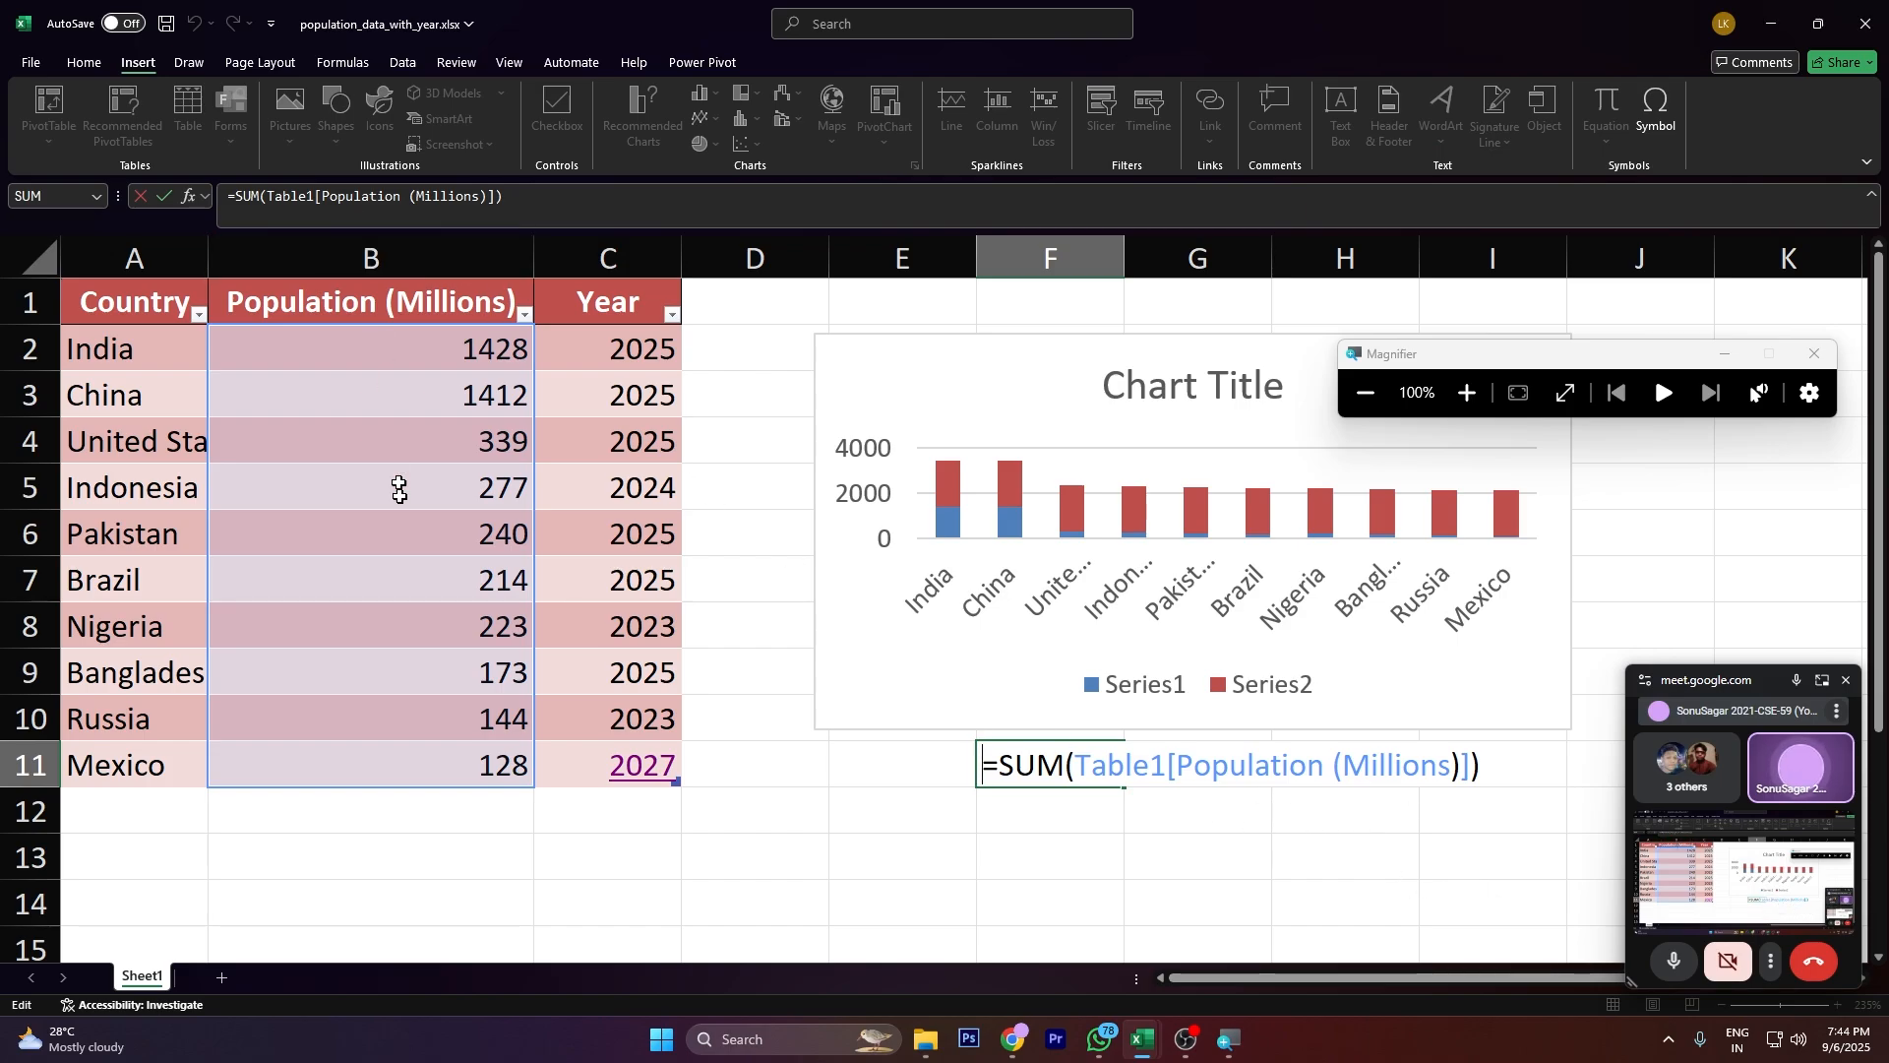
pyautogui.write('=')
pyautogui.click(1200, 822)
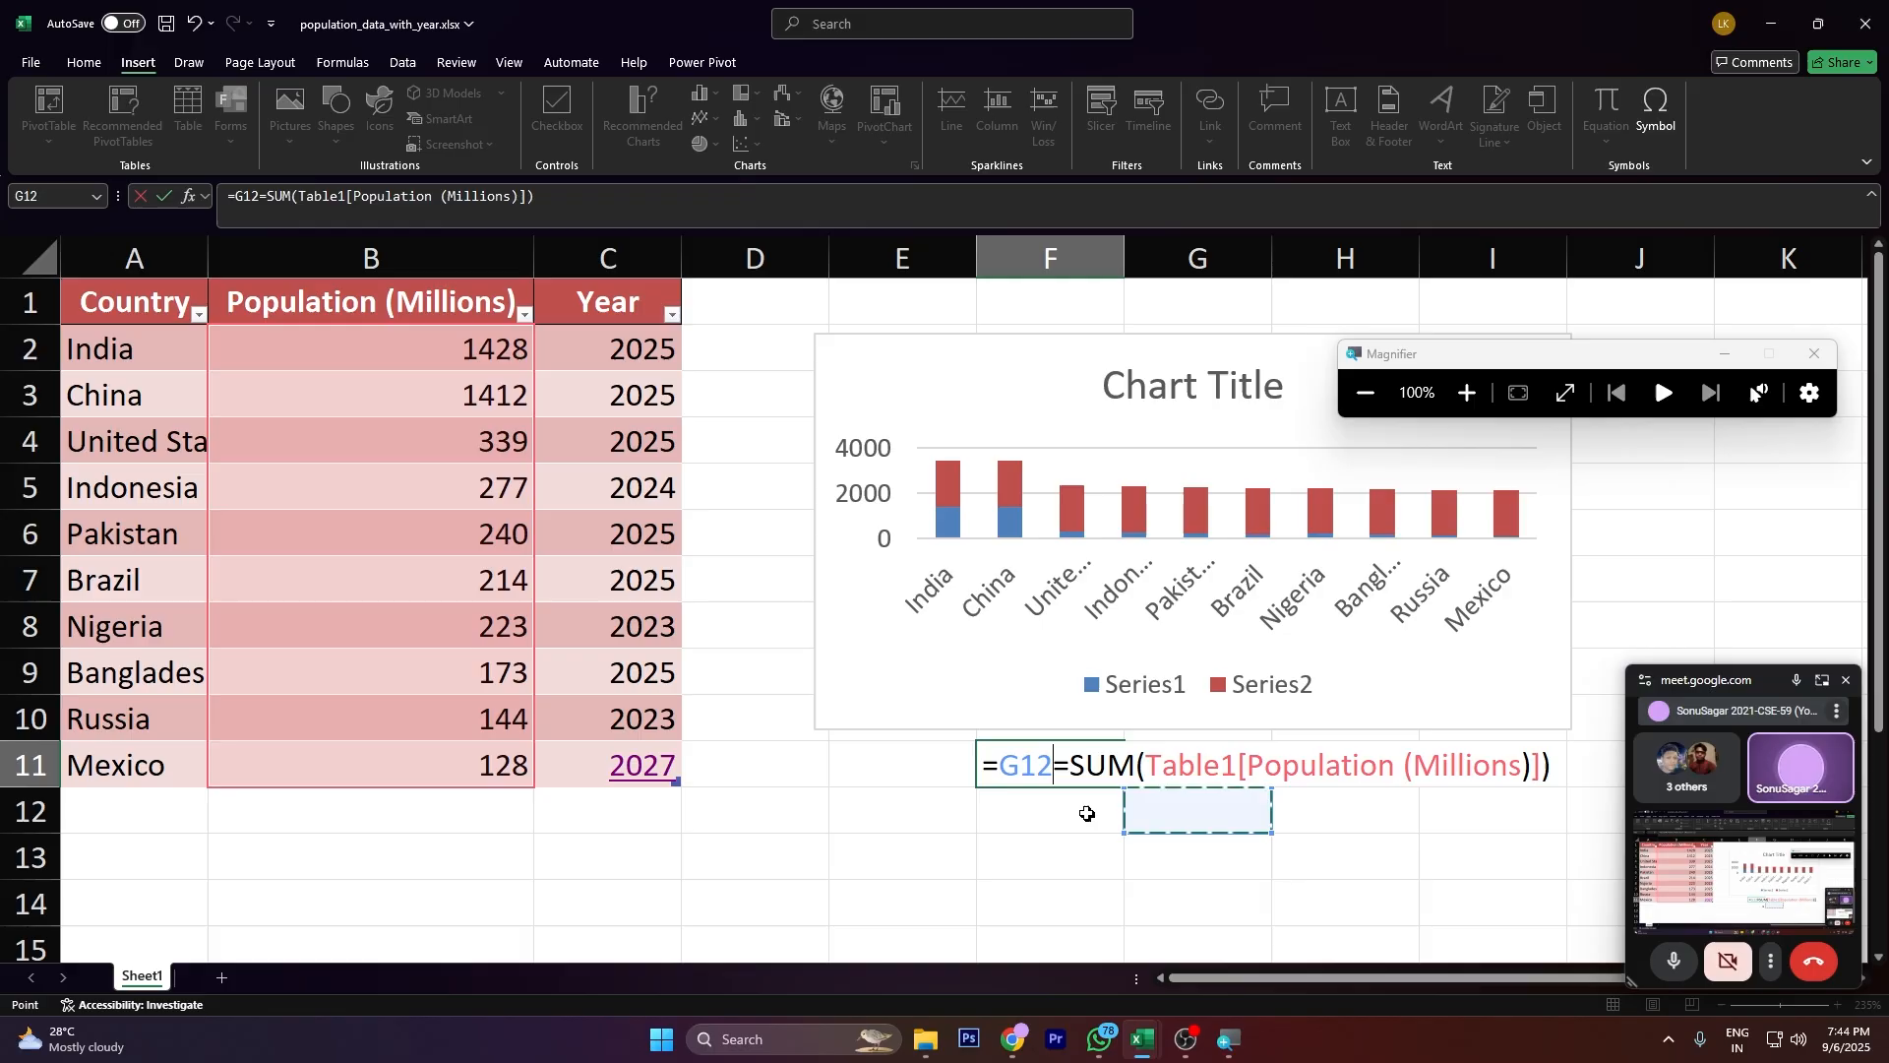
pyautogui.hotkey('ctrl', 'z')
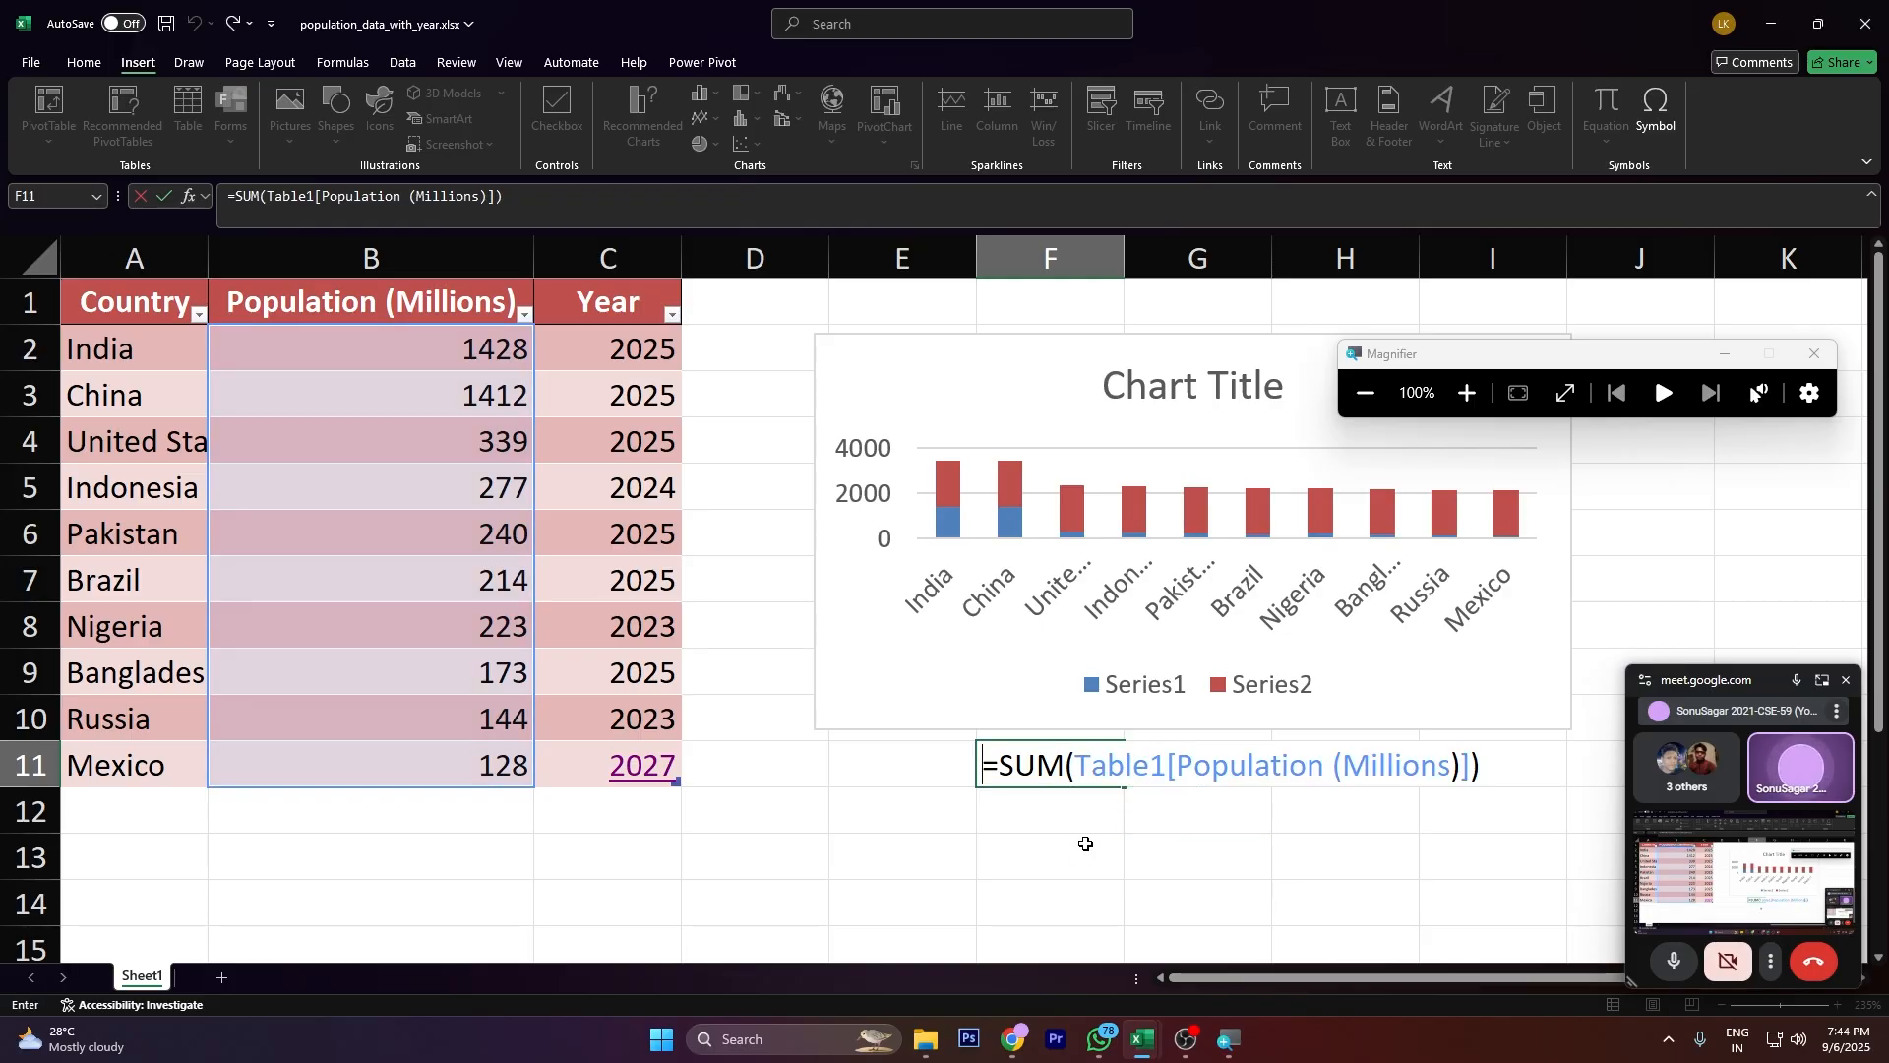
pyautogui.click(1049, 848)
pyautogui.hotkey('ctrl', 'z')
pyautogui.press('Return')
# Step: View the comment on cell F11, and magnify the text insertion commands to 200% before returning to 100%
pyautogui.click(1088, 770)
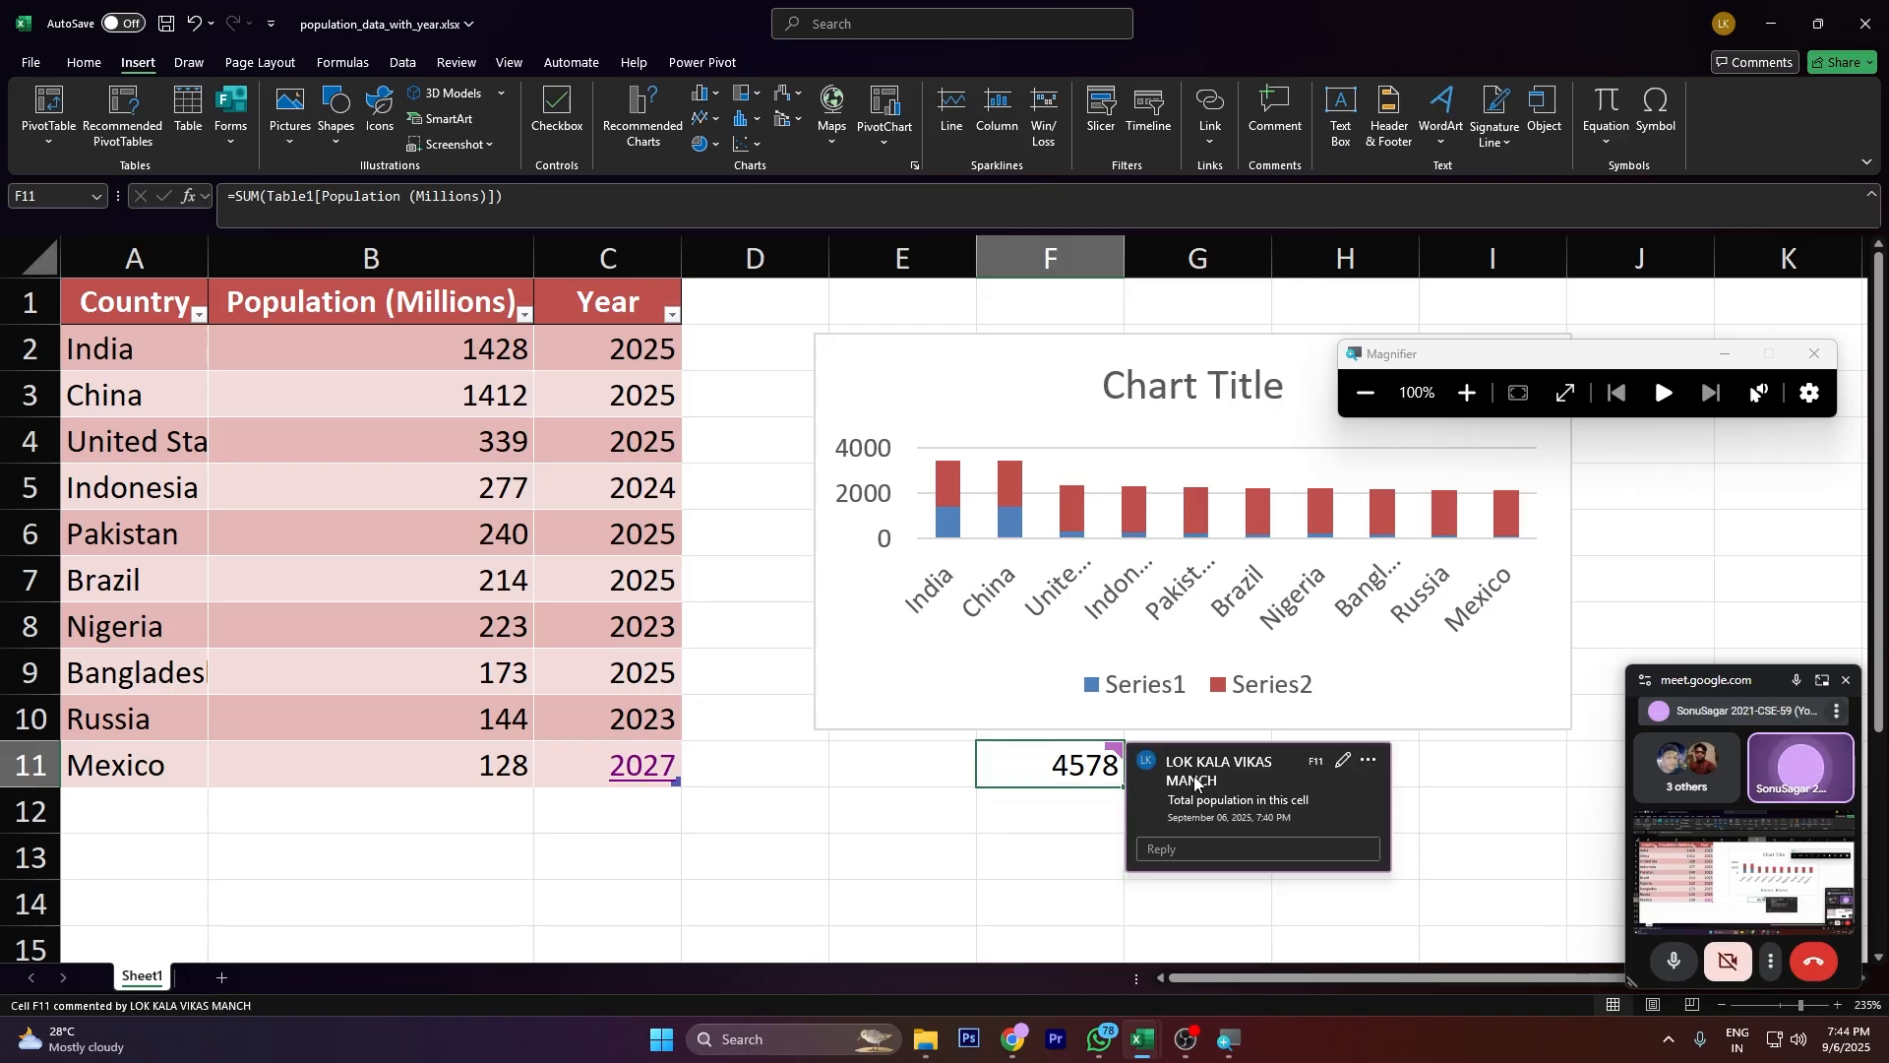
pyautogui.click(1439, 754)
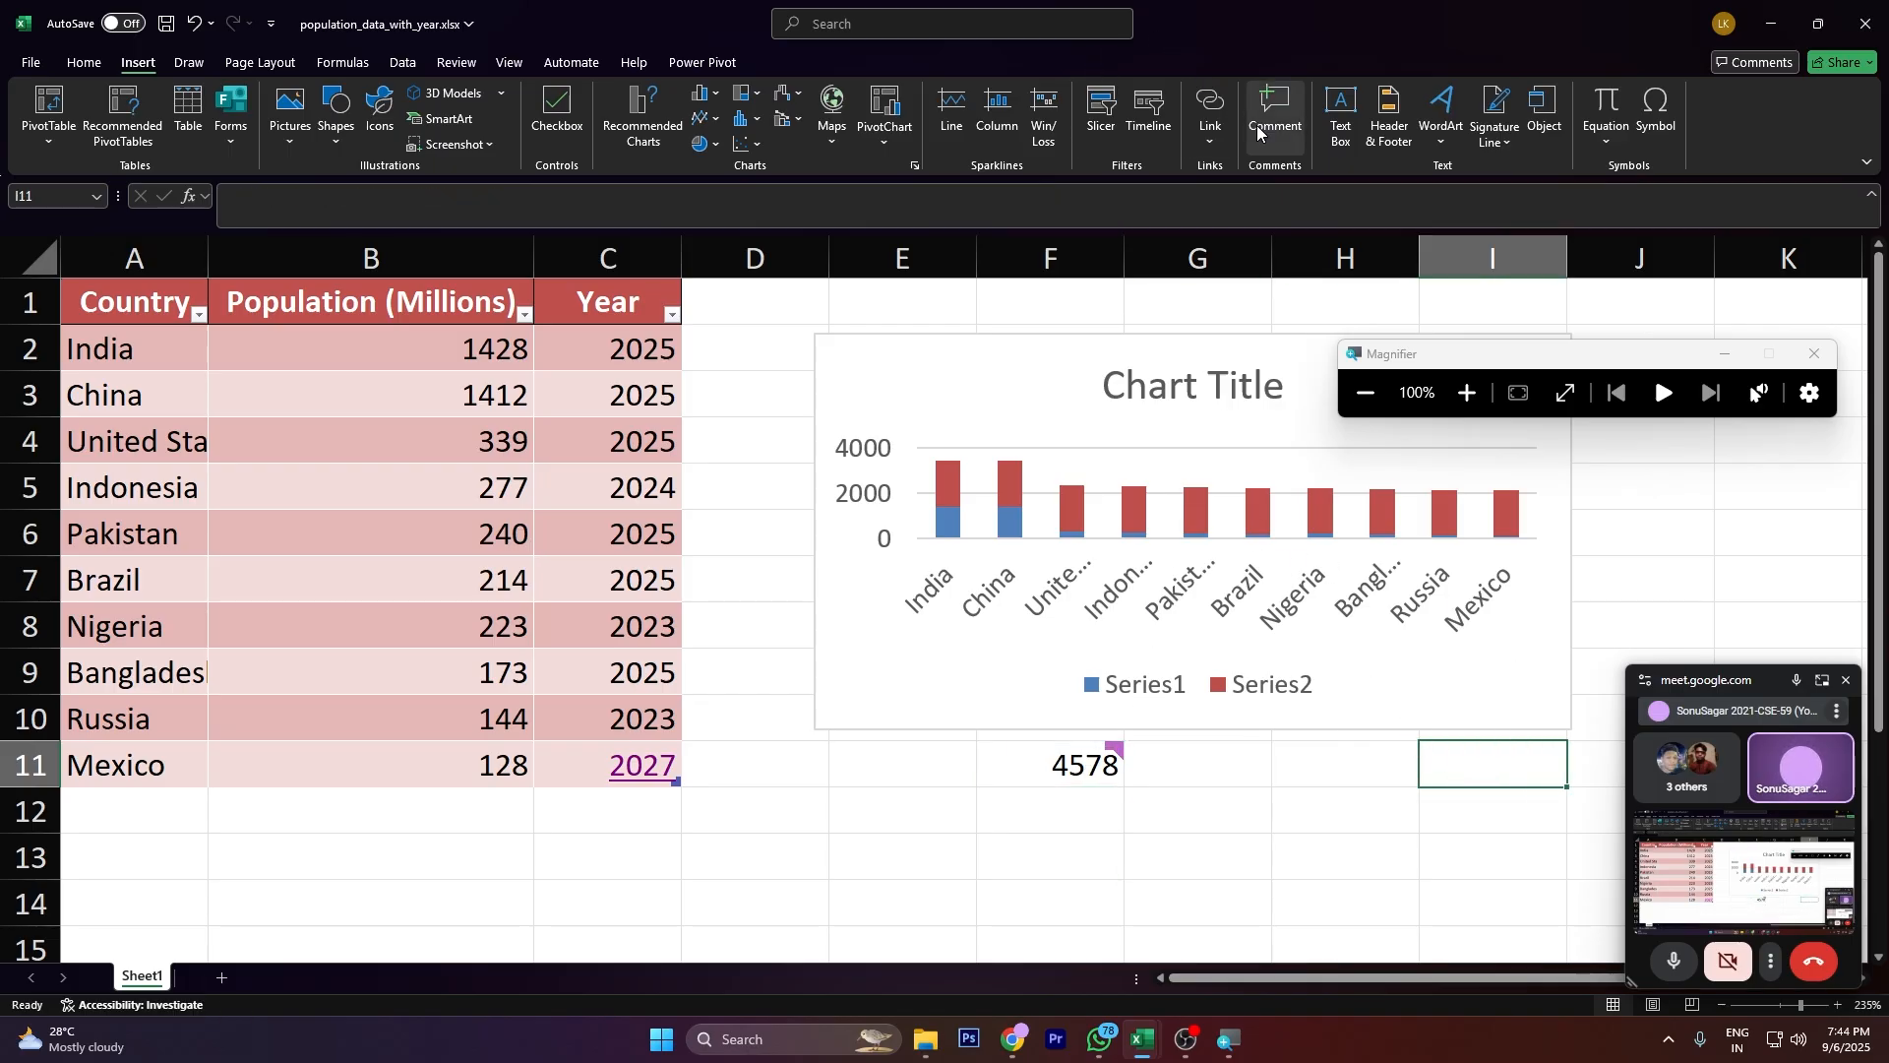
pyautogui.click(1469, 393)
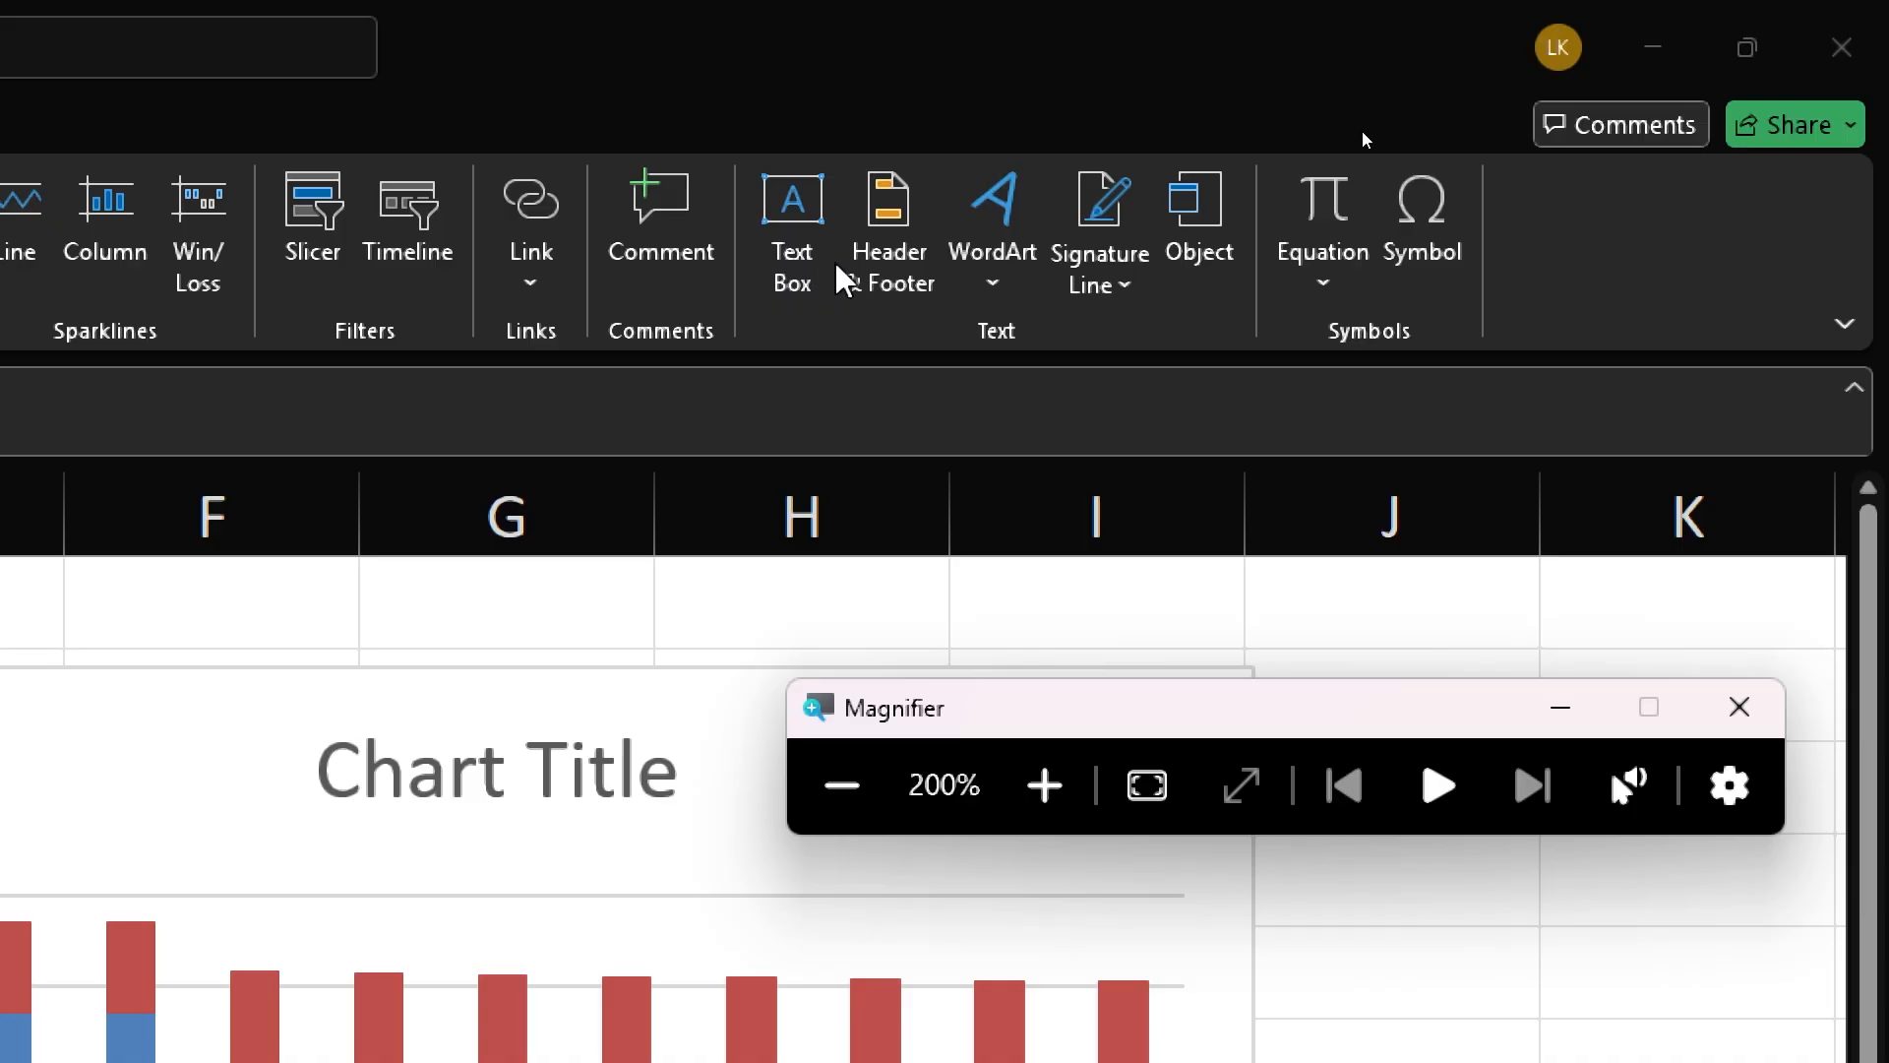
pyautogui.click(842, 785)
pyautogui.click(1029, 639)
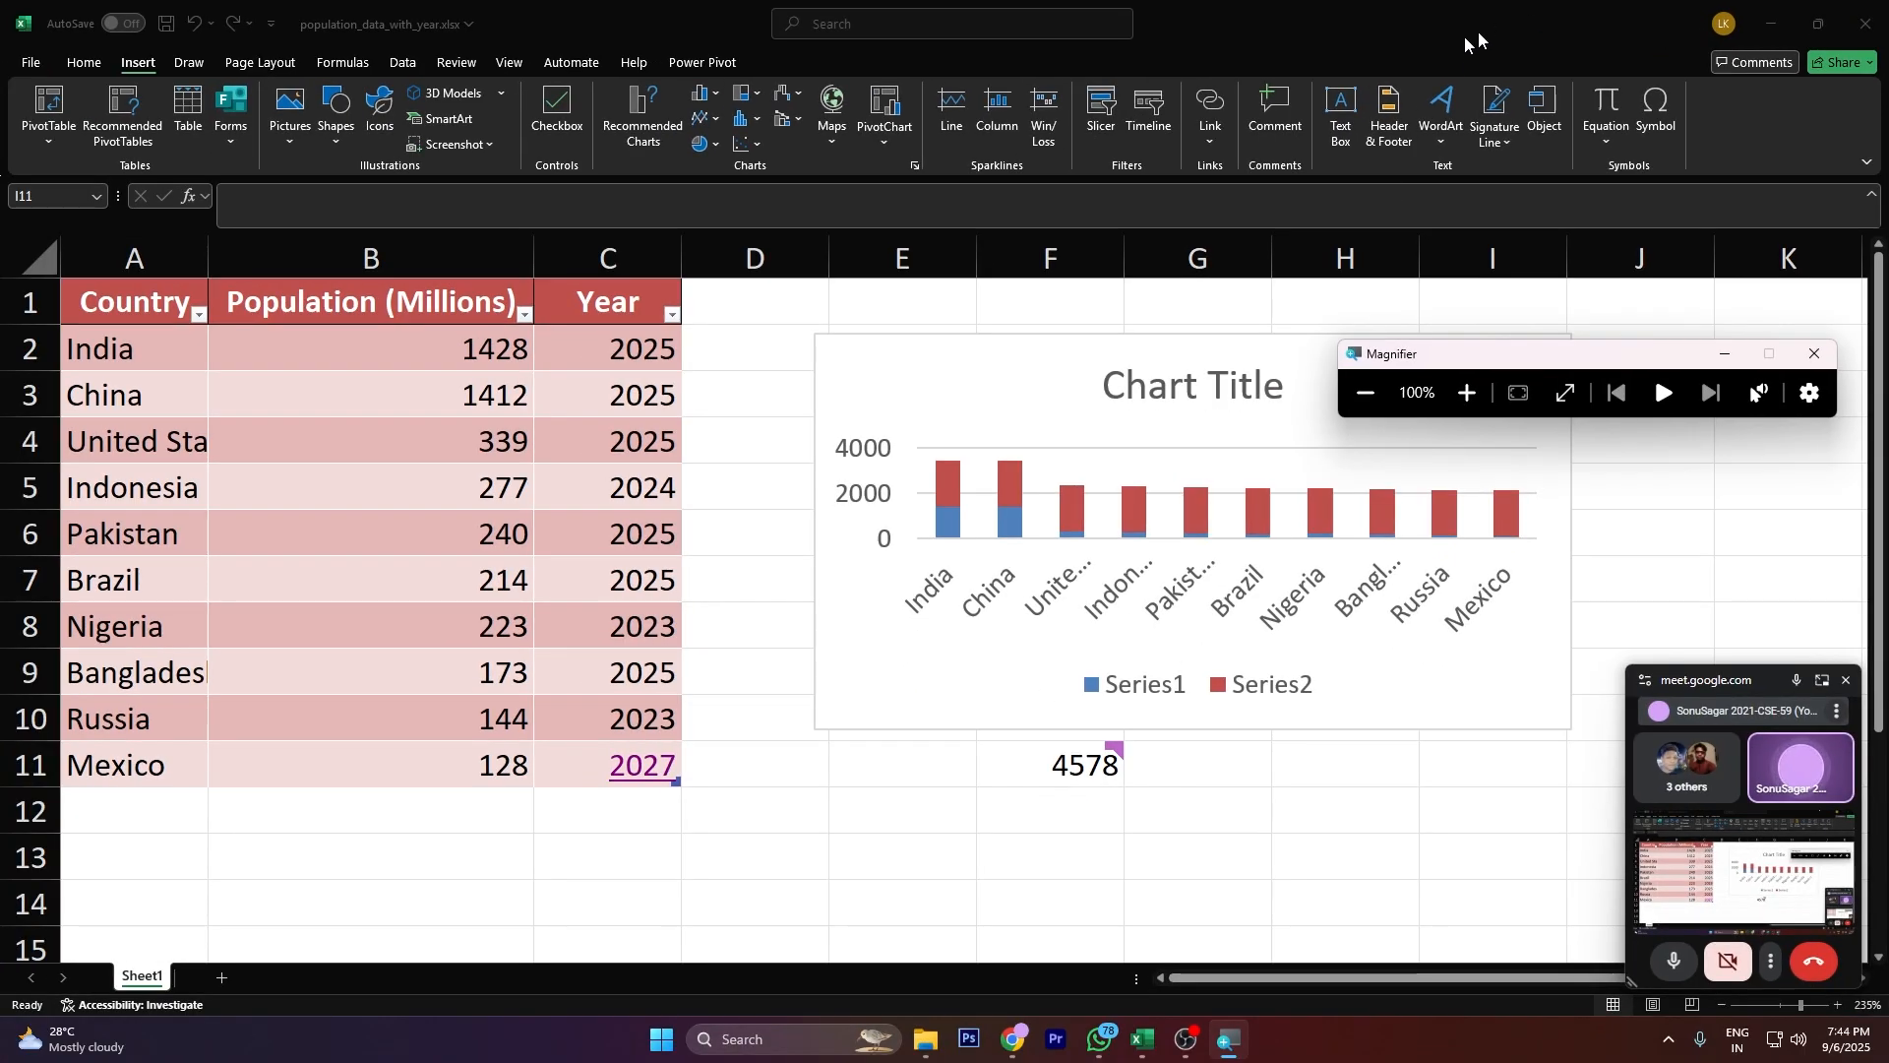
# Step: Insert a text box beneath the chart's lower-left corner, beside cell F11, reading "Welcome to Data Entry Course"
pyautogui.click(1342, 110)
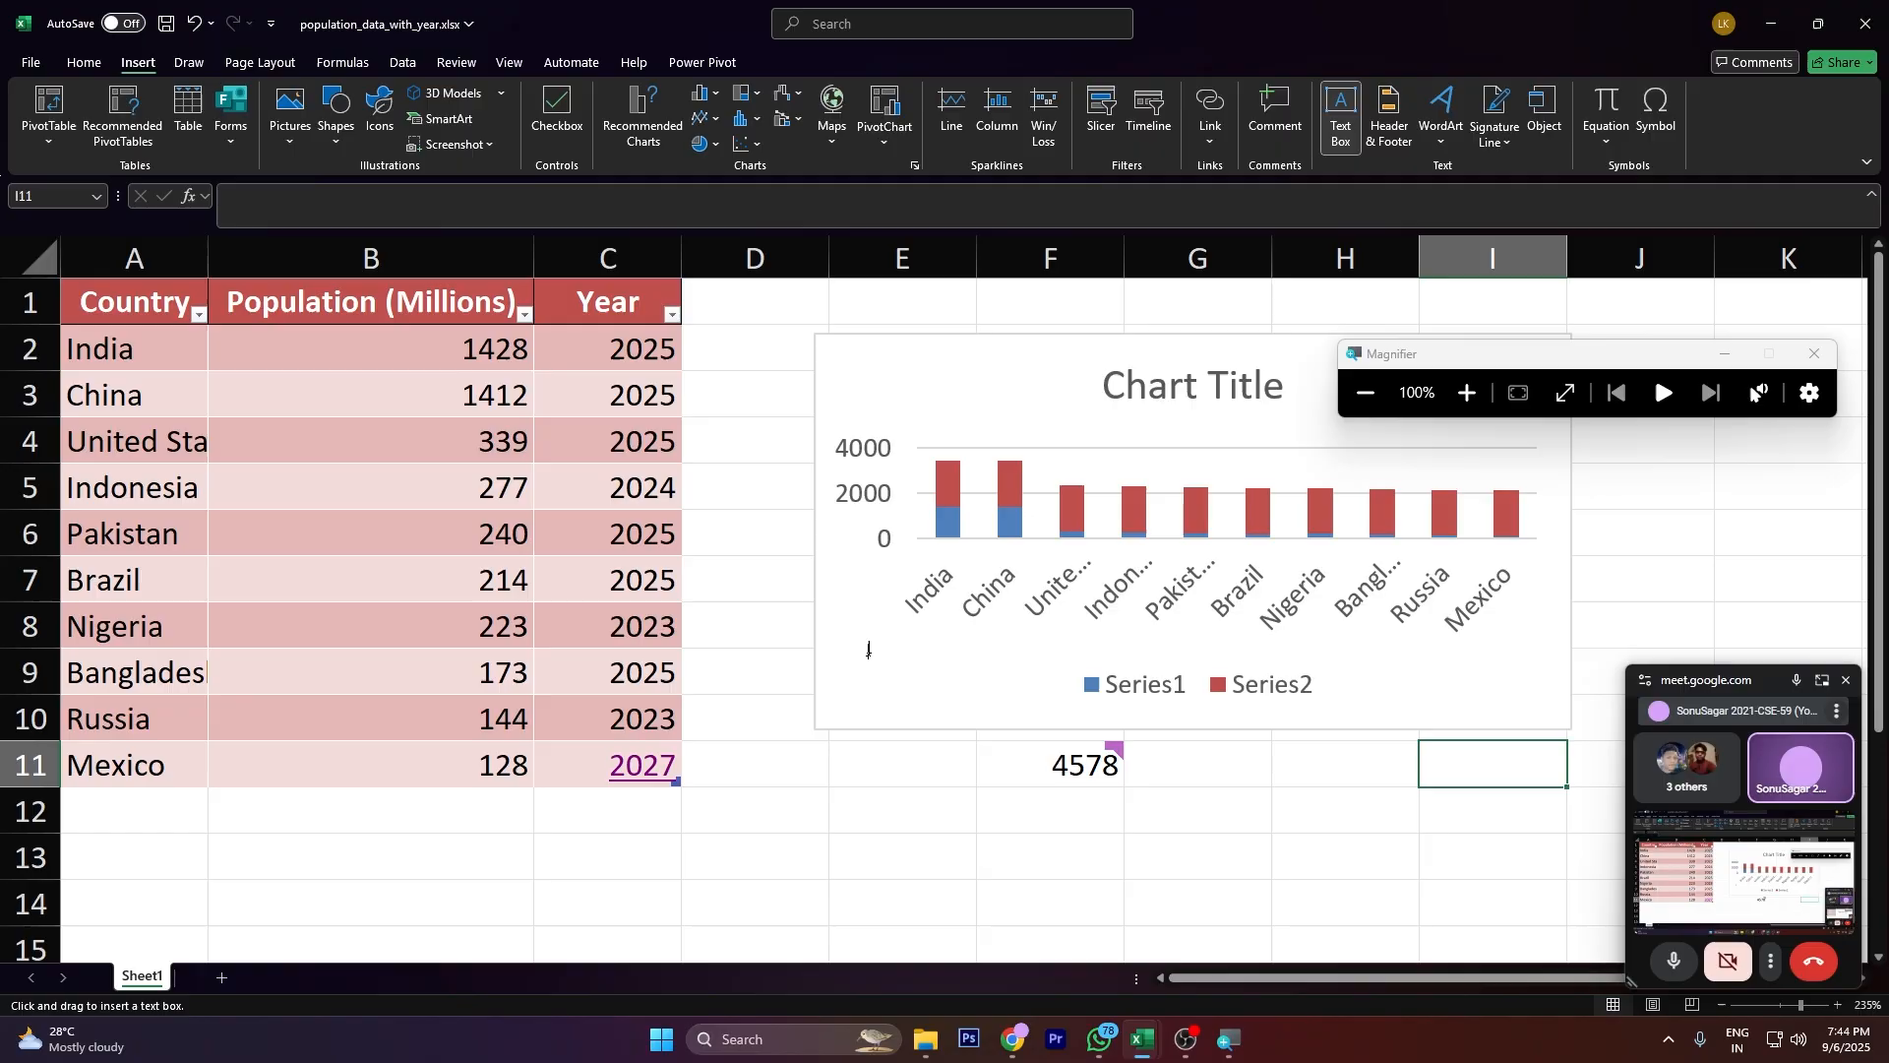
pyautogui.moveTo(730, 745); pyautogui.dragTo(1032, 931)
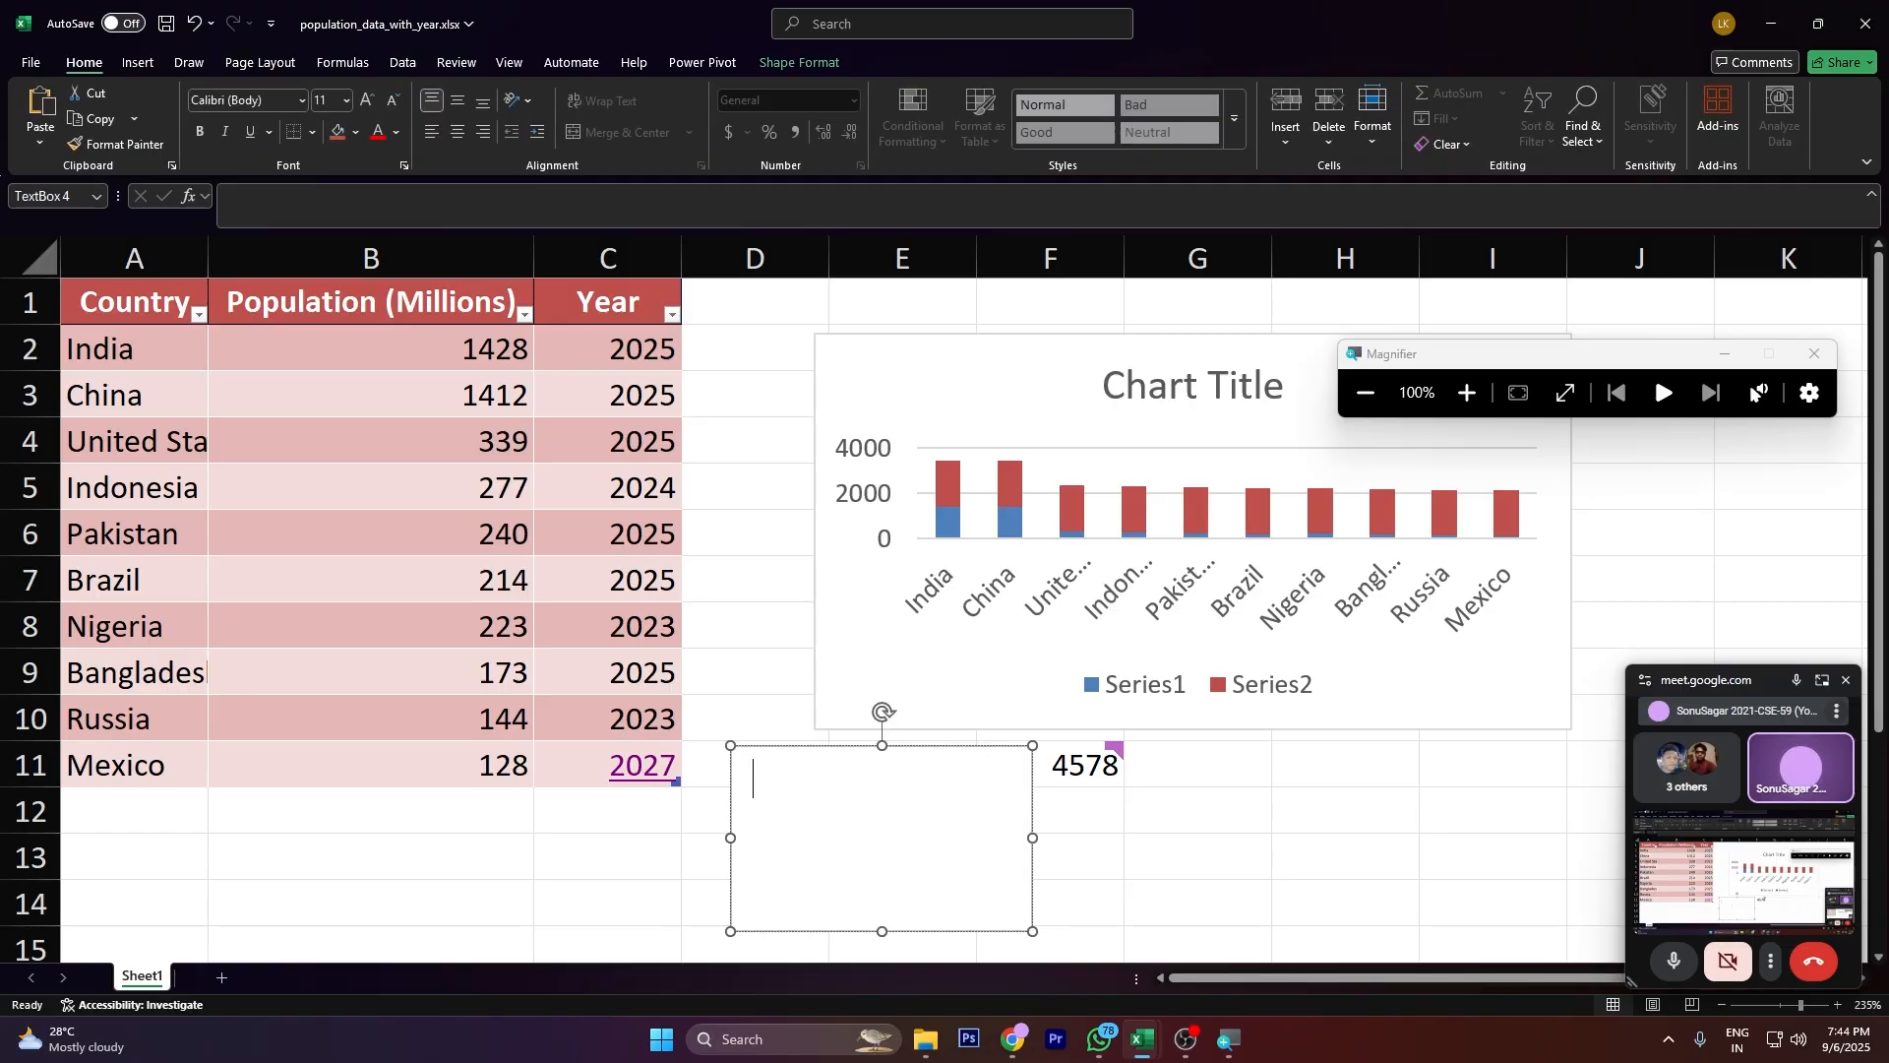
pyautogui.write('Welcome to Data Entry C')
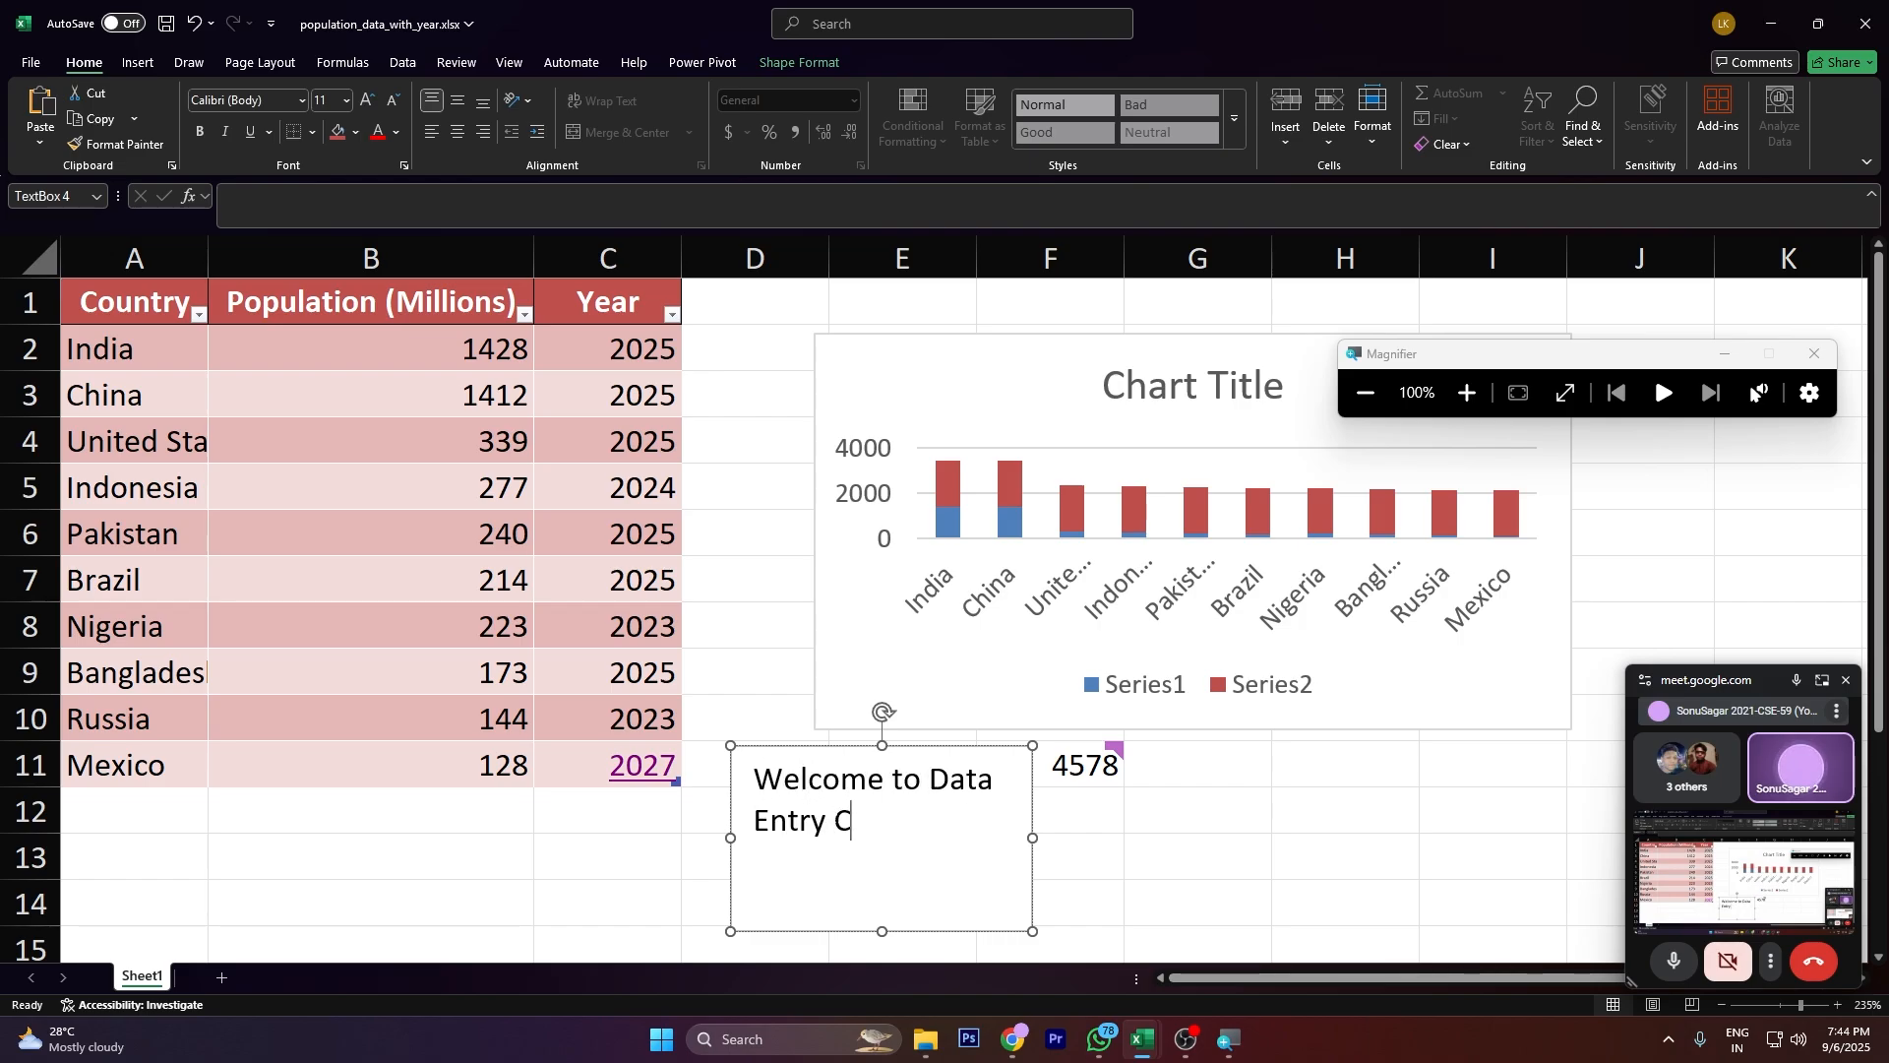
pyautogui.write('ourse')
pyautogui.click(1162, 842)
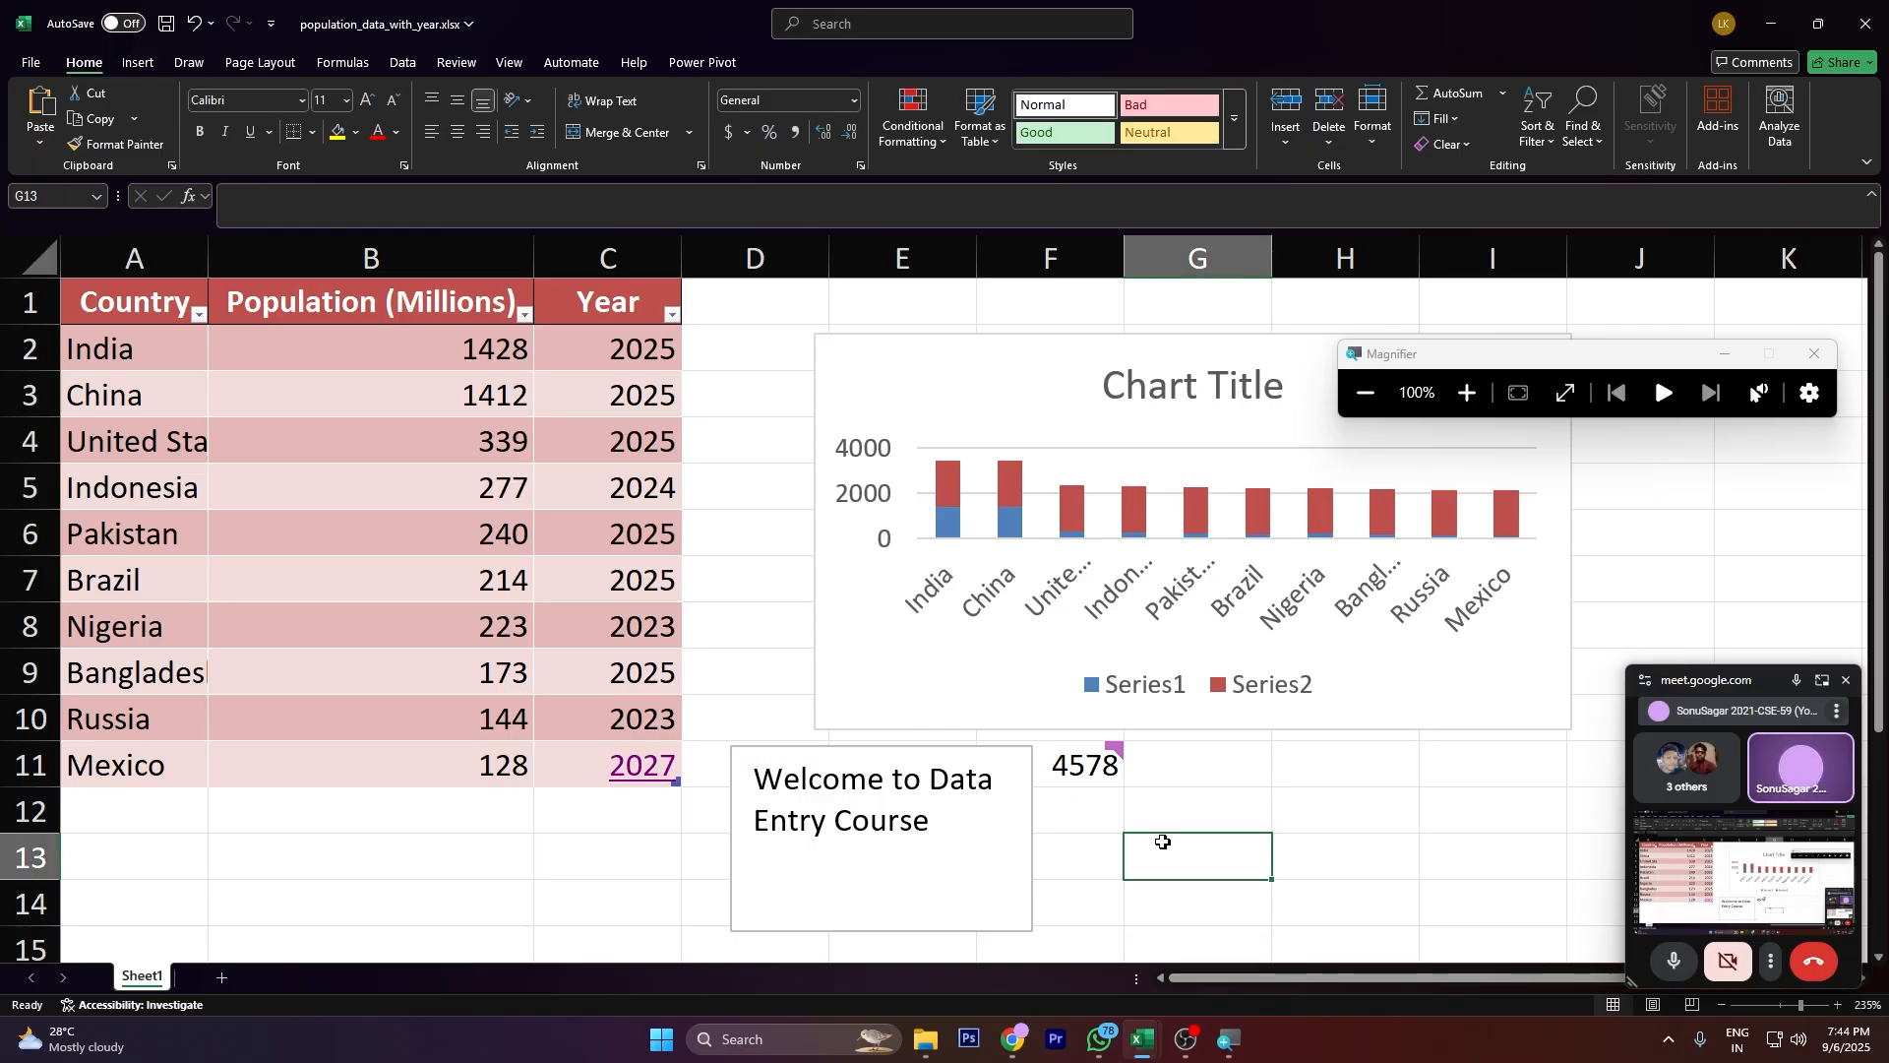
# Step: Resize the welcome text box to about 0.54" high by 1.51" wide and apply the purple-outline shape style
pyautogui.click(929, 821)
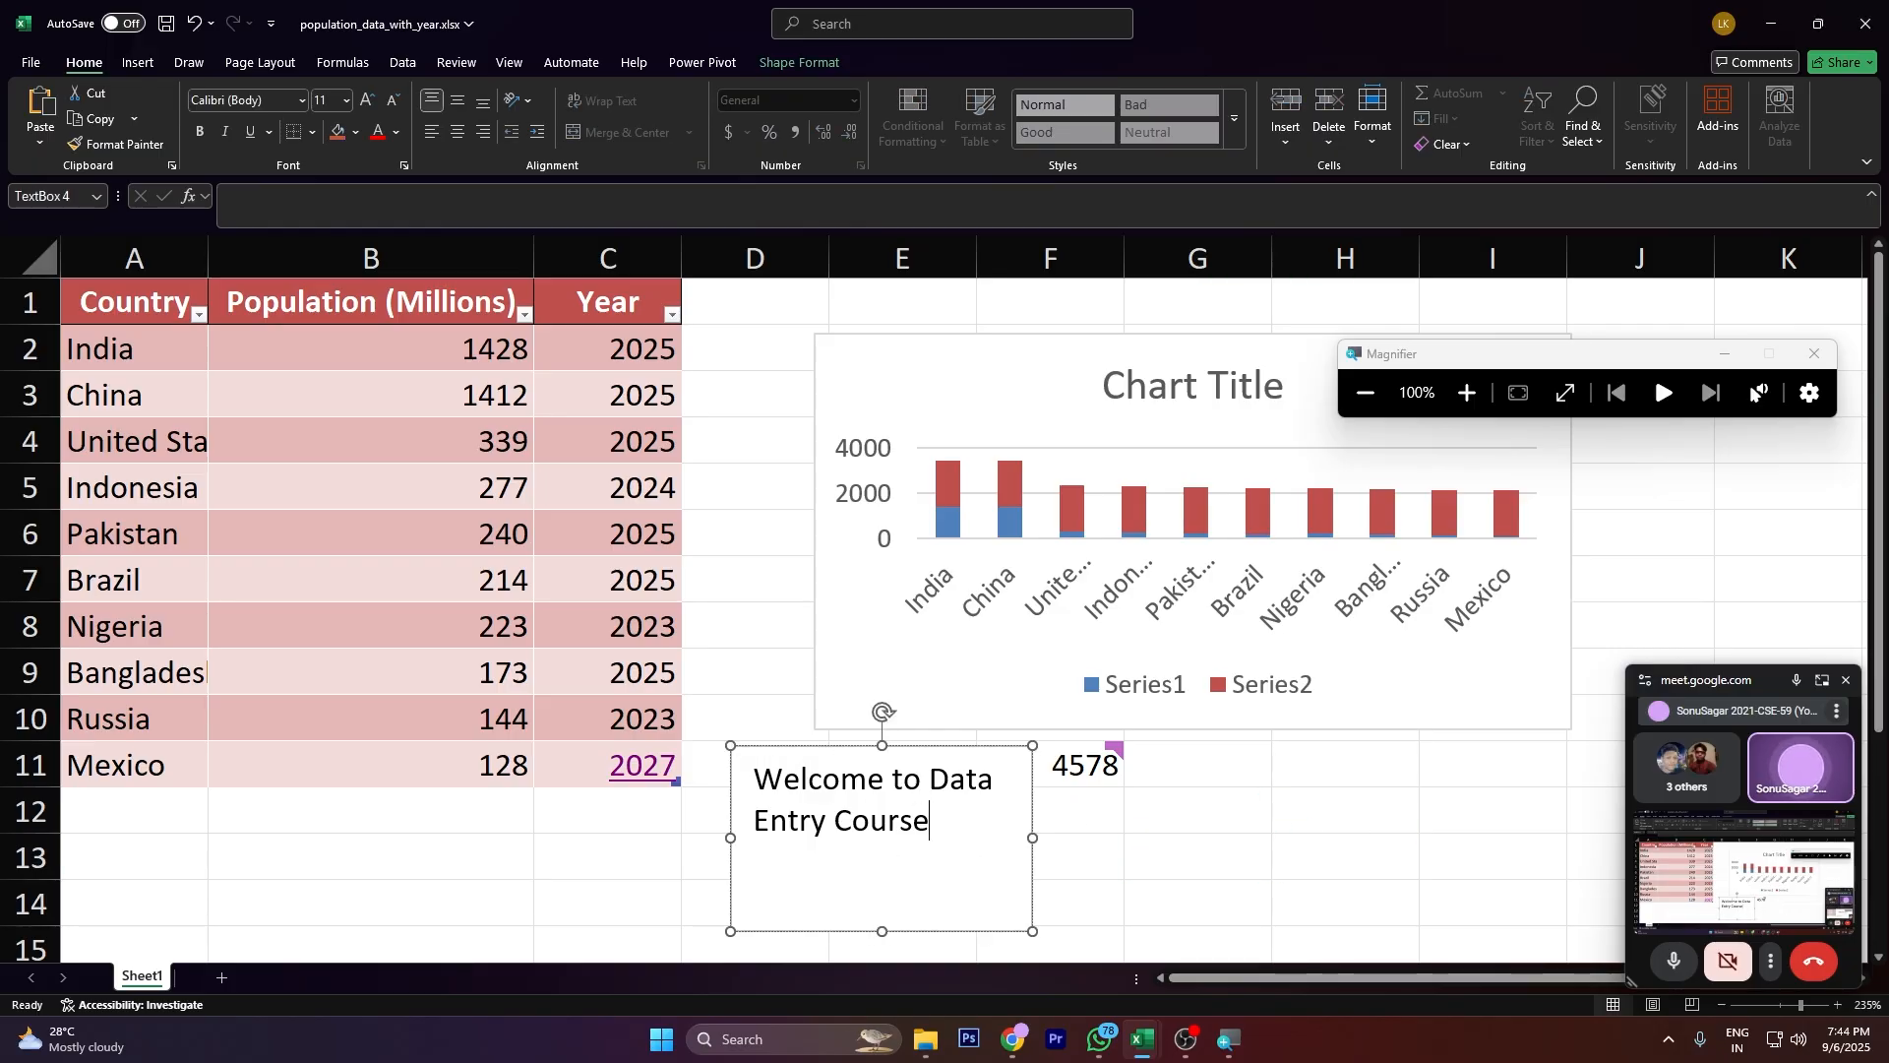
pyautogui.moveTo(1032, 929); pyautogui.dragTo(1065, 866)
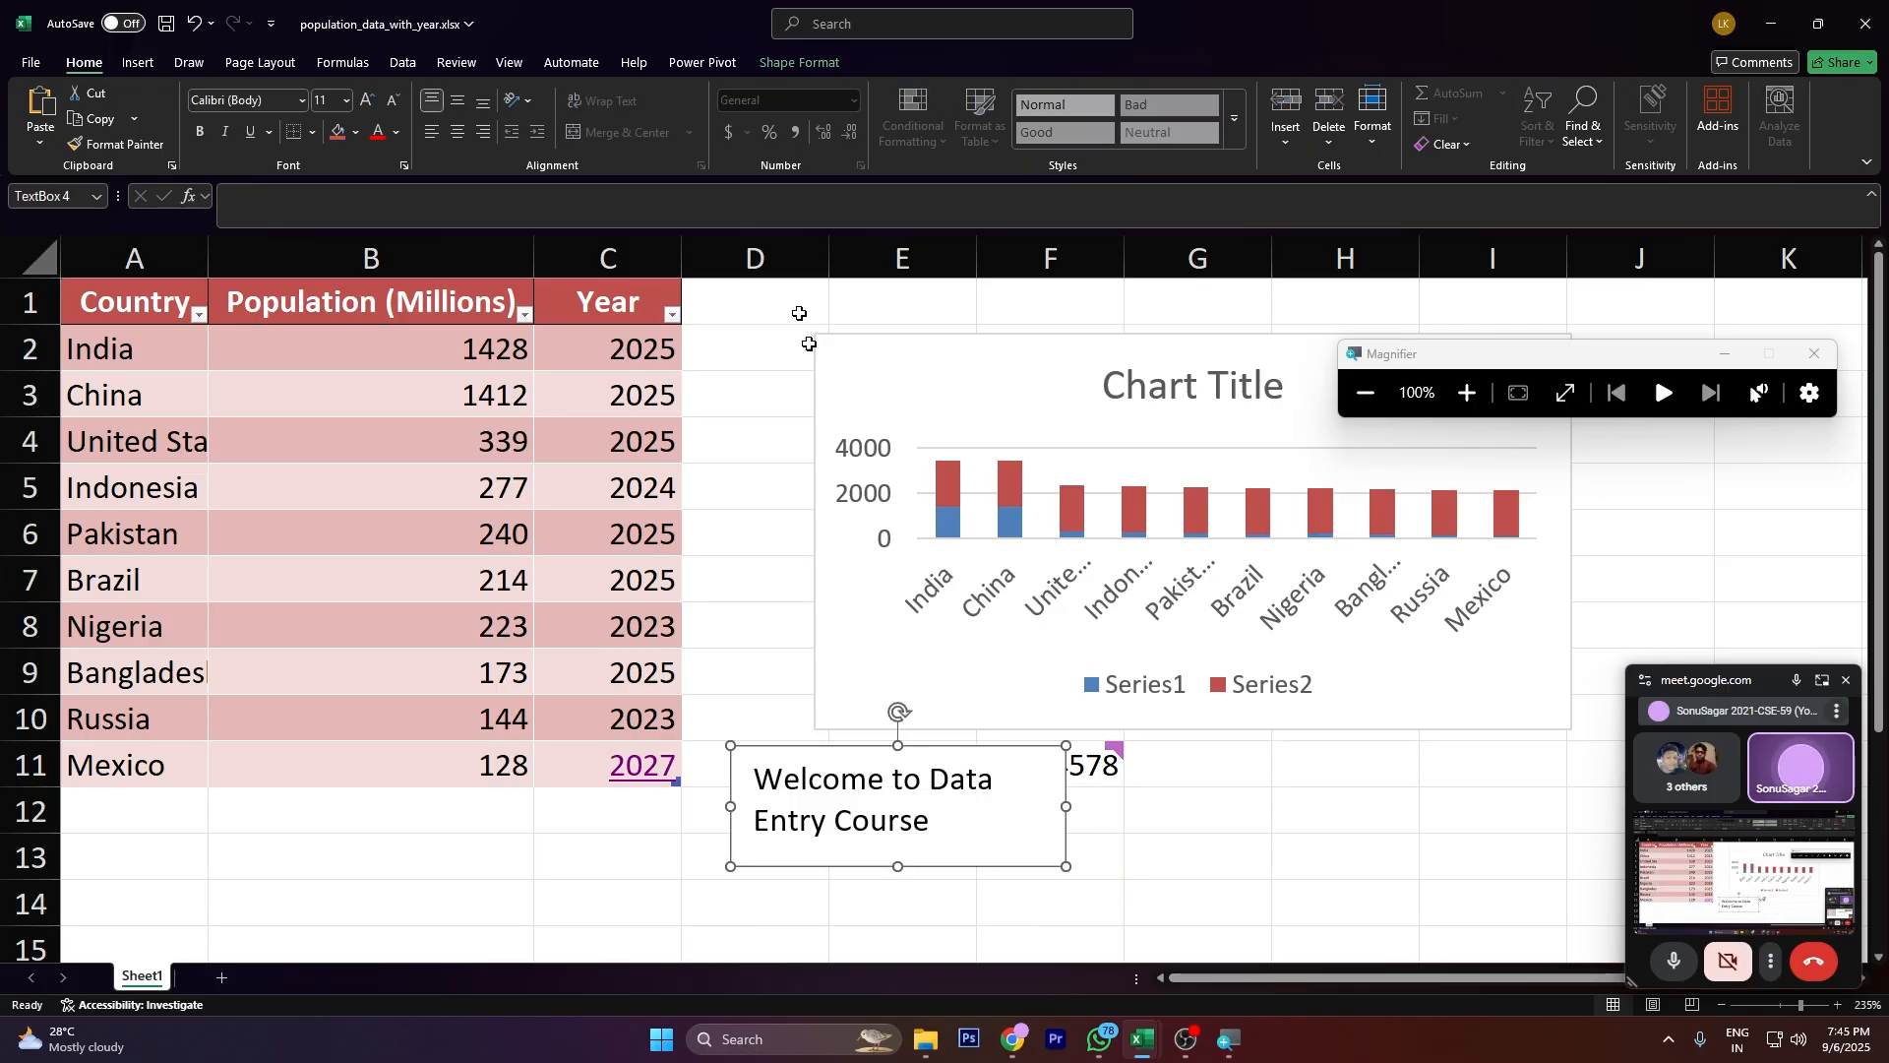
pyautogui.click(819, 63)
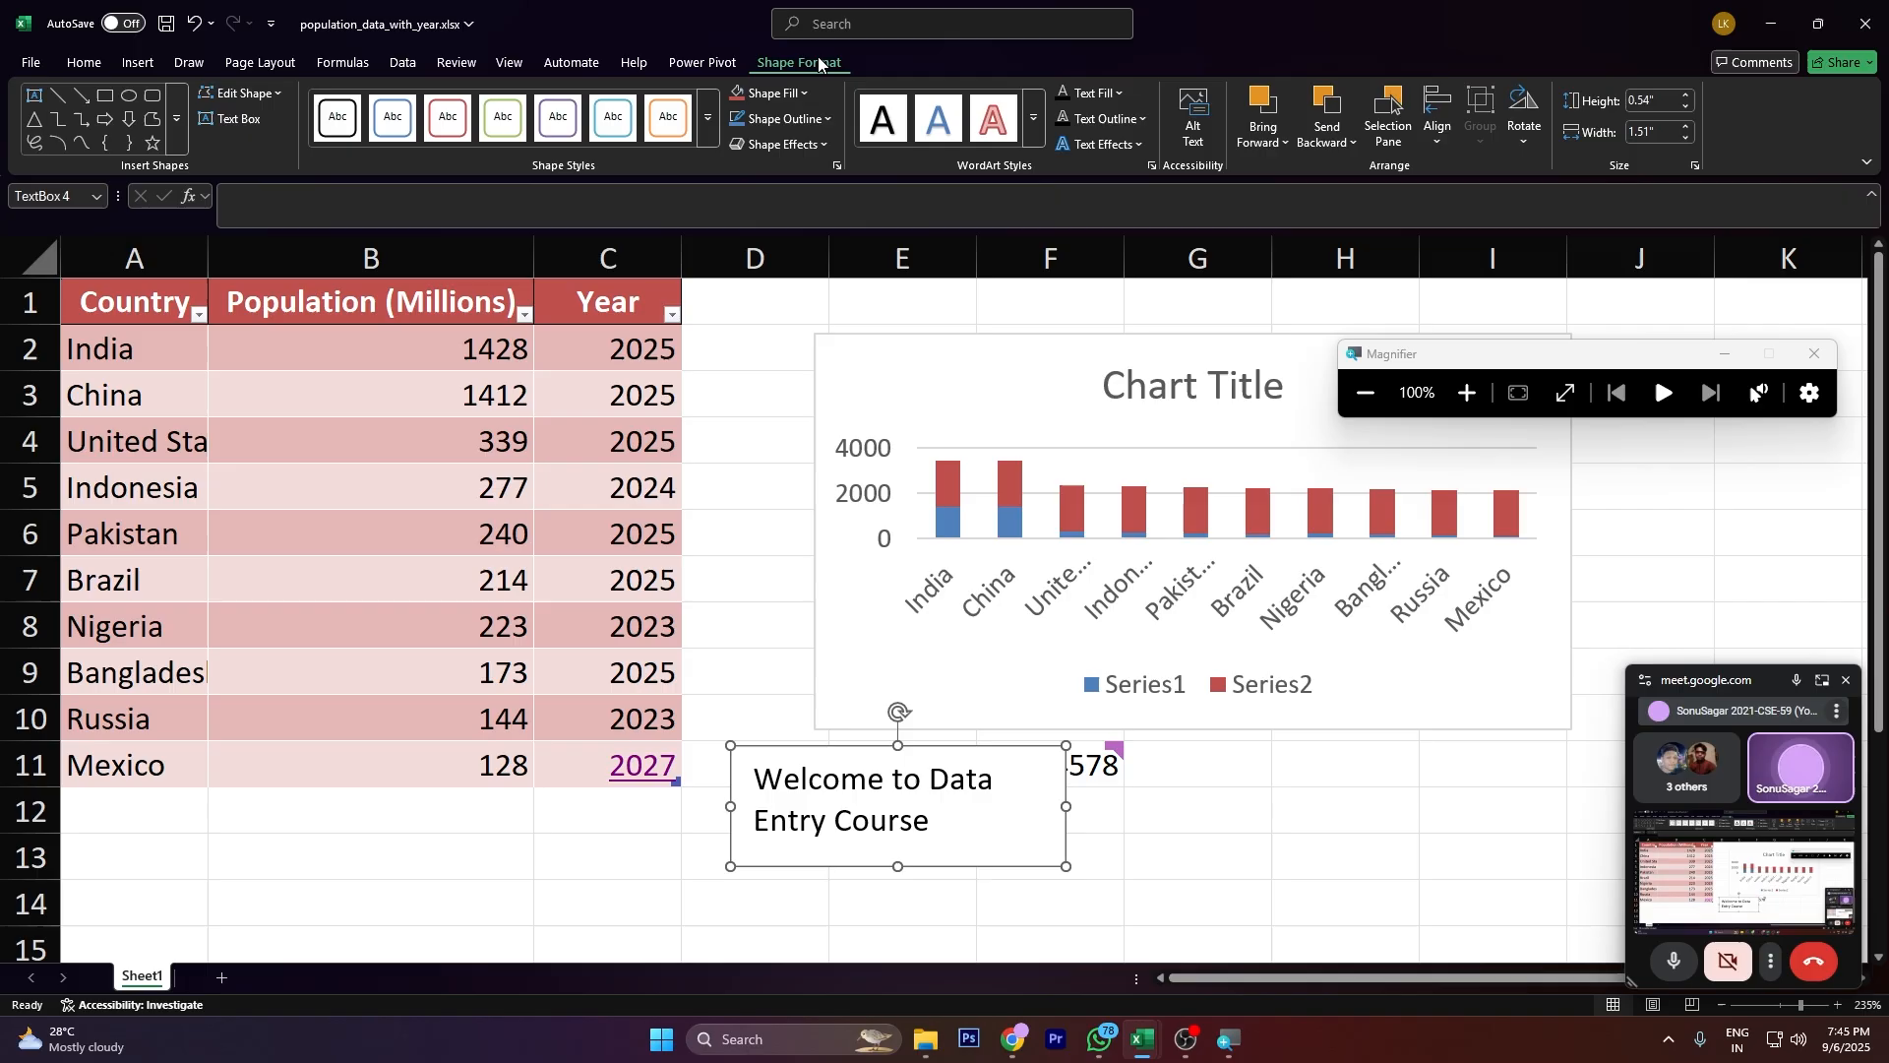
pyautogui.click(558, 119)
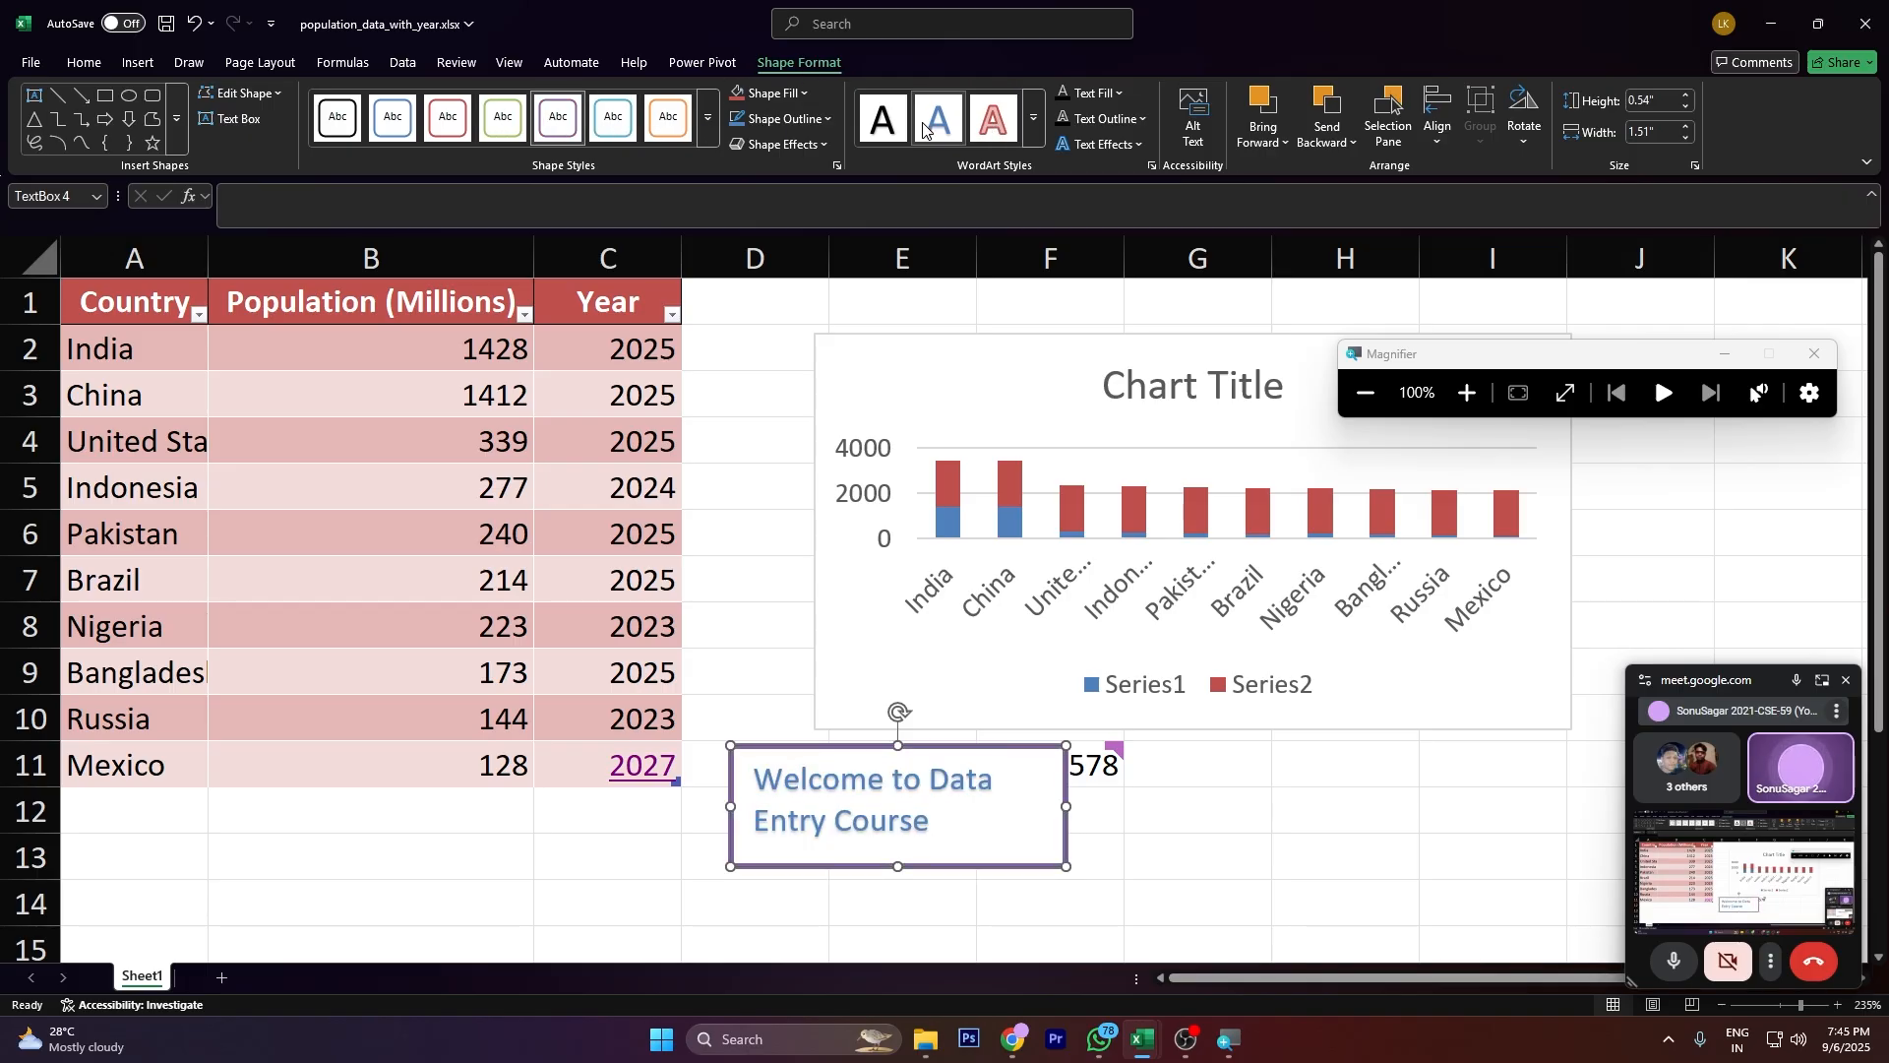
# Step: Format the text box's lettering in the blue WordArt style with the No Glow text effect
pyautogui.click(1102, 144)
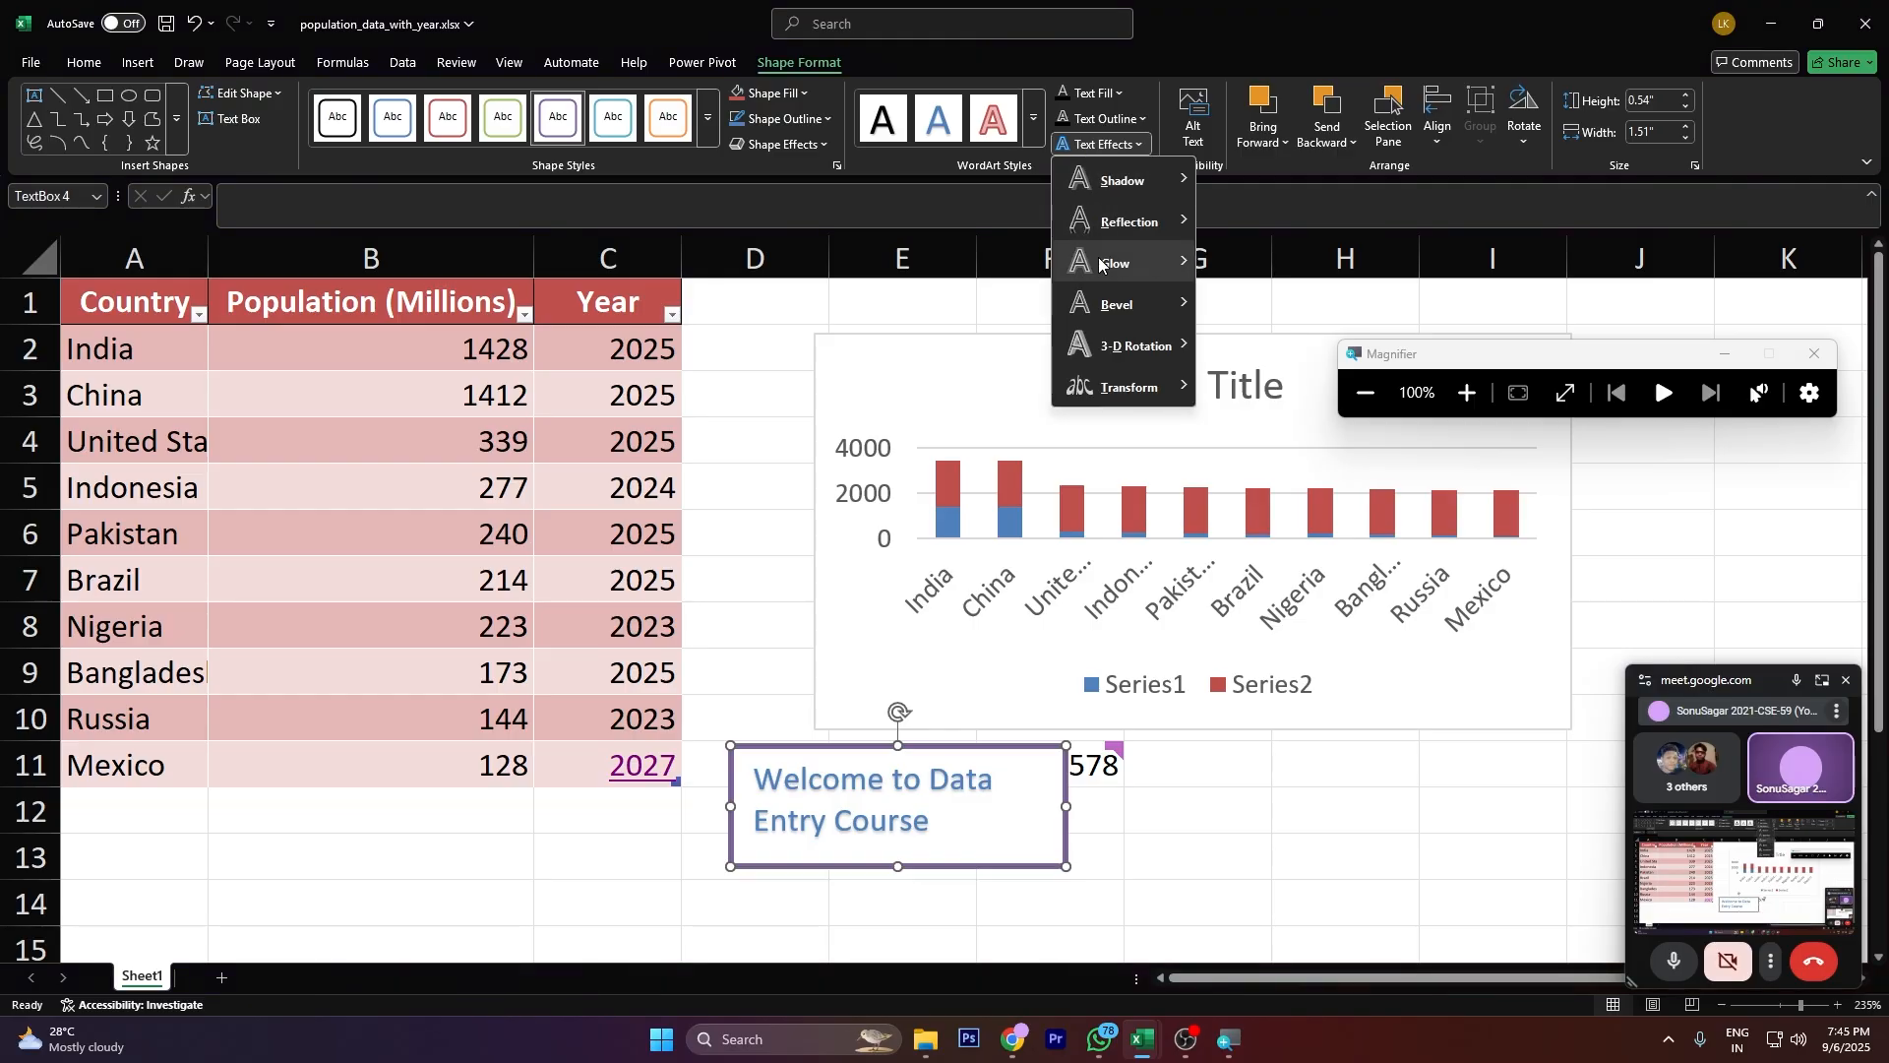
pyautogui.moveTo(1100, 264)
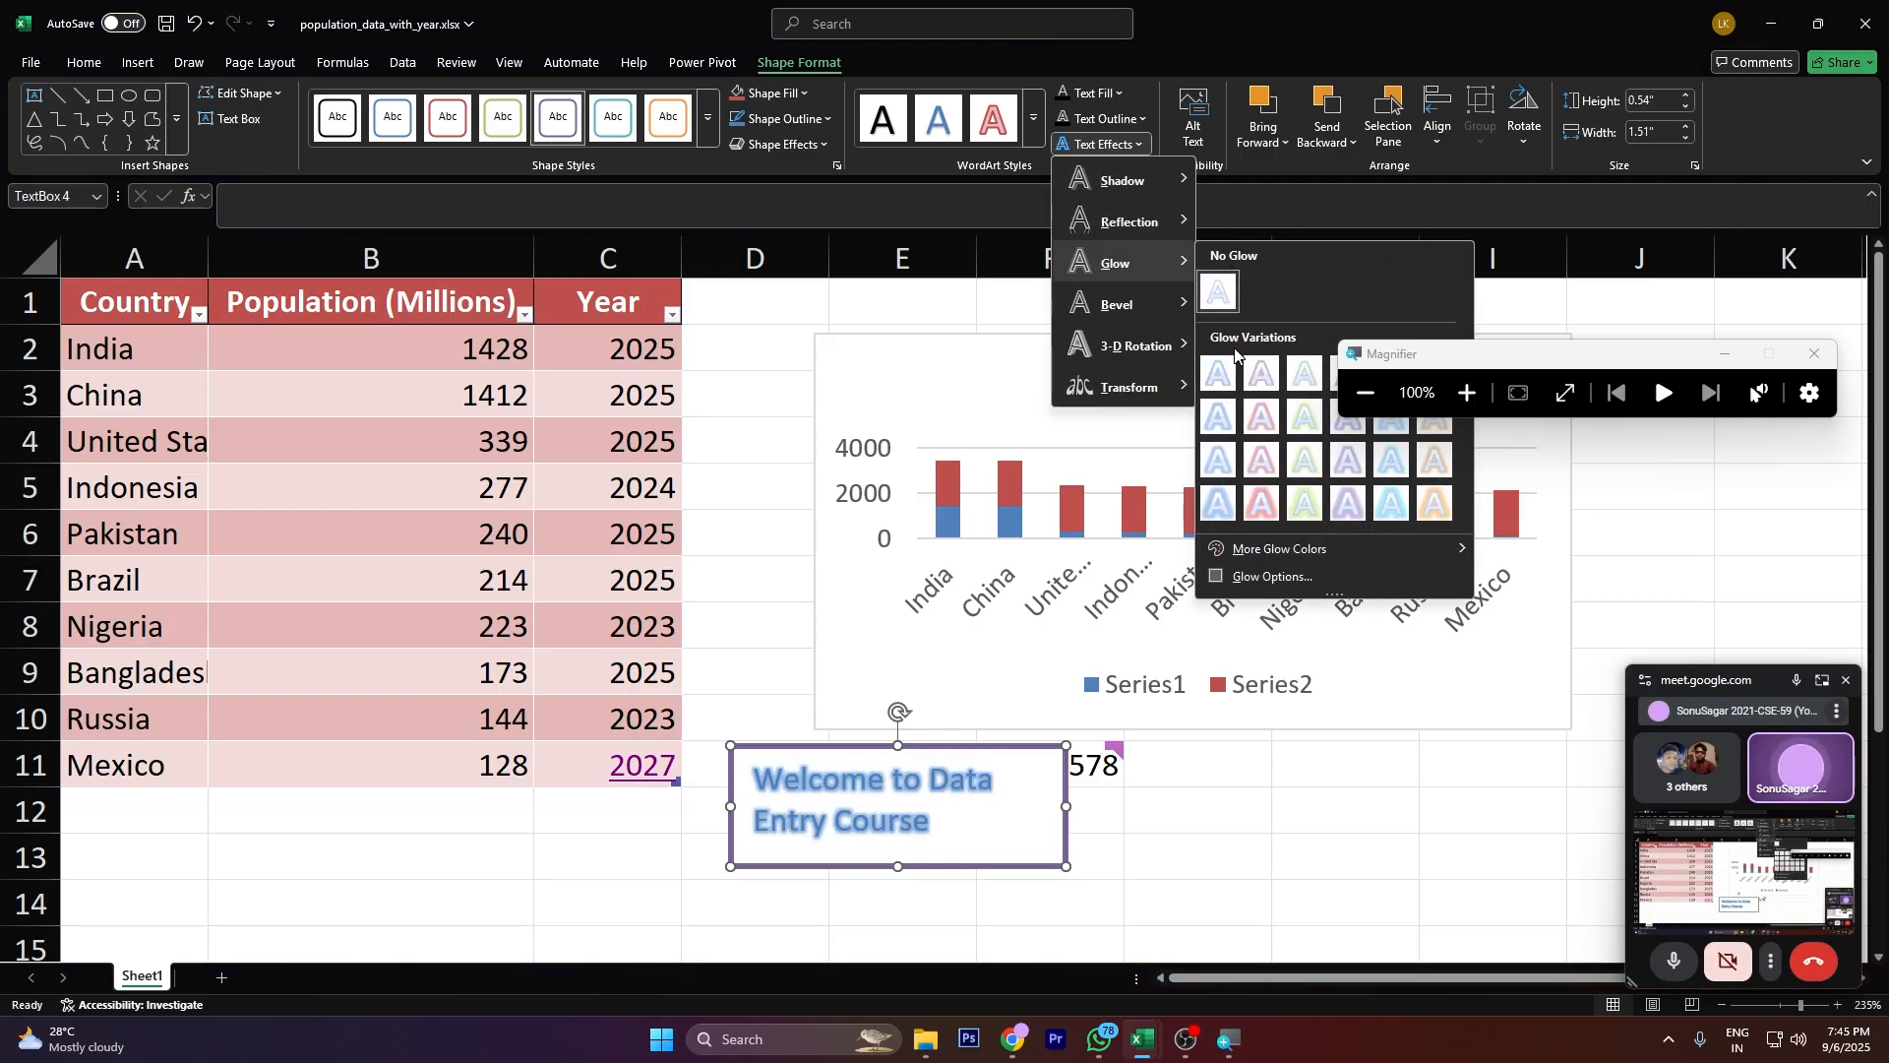
pyautogui.click(1220, 295)
pyautogui.click(1181, 891)
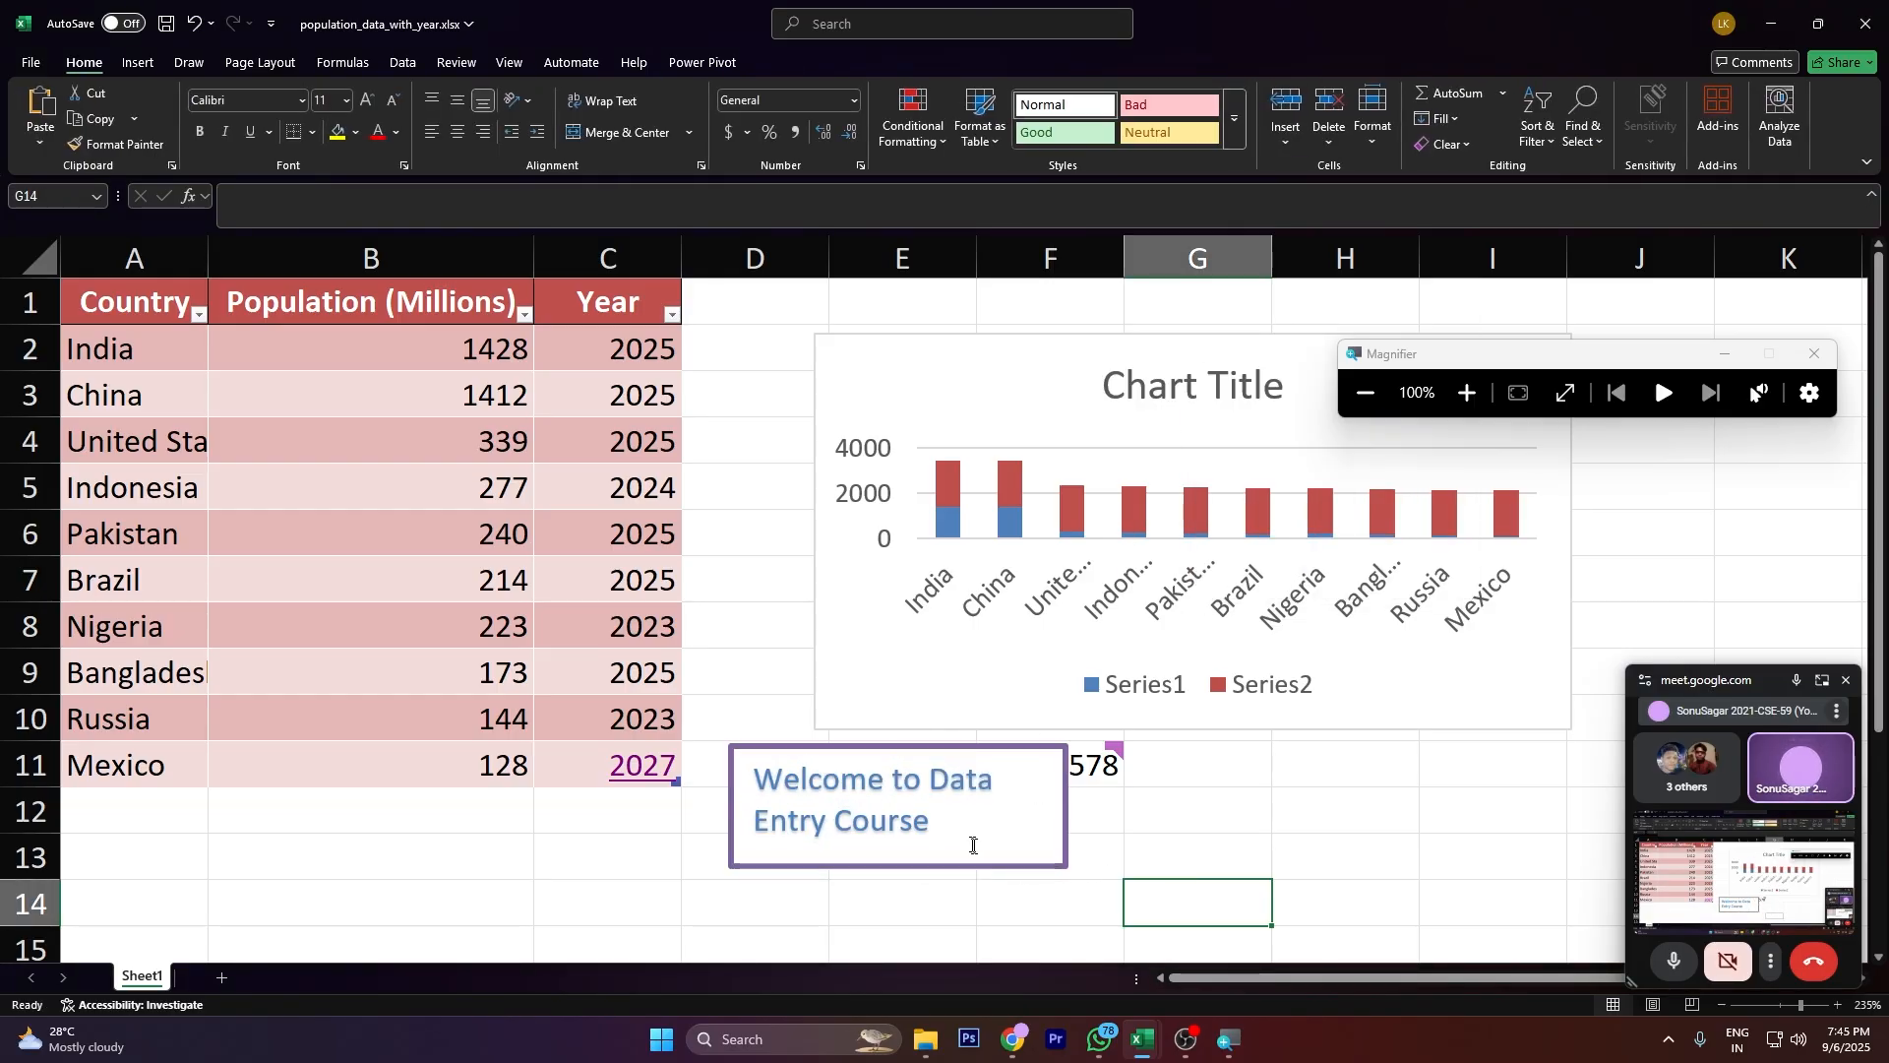
pyautogui.click(972, 844)
pyautogui.click(1177, 860)
pyautogui.click(992, 752)
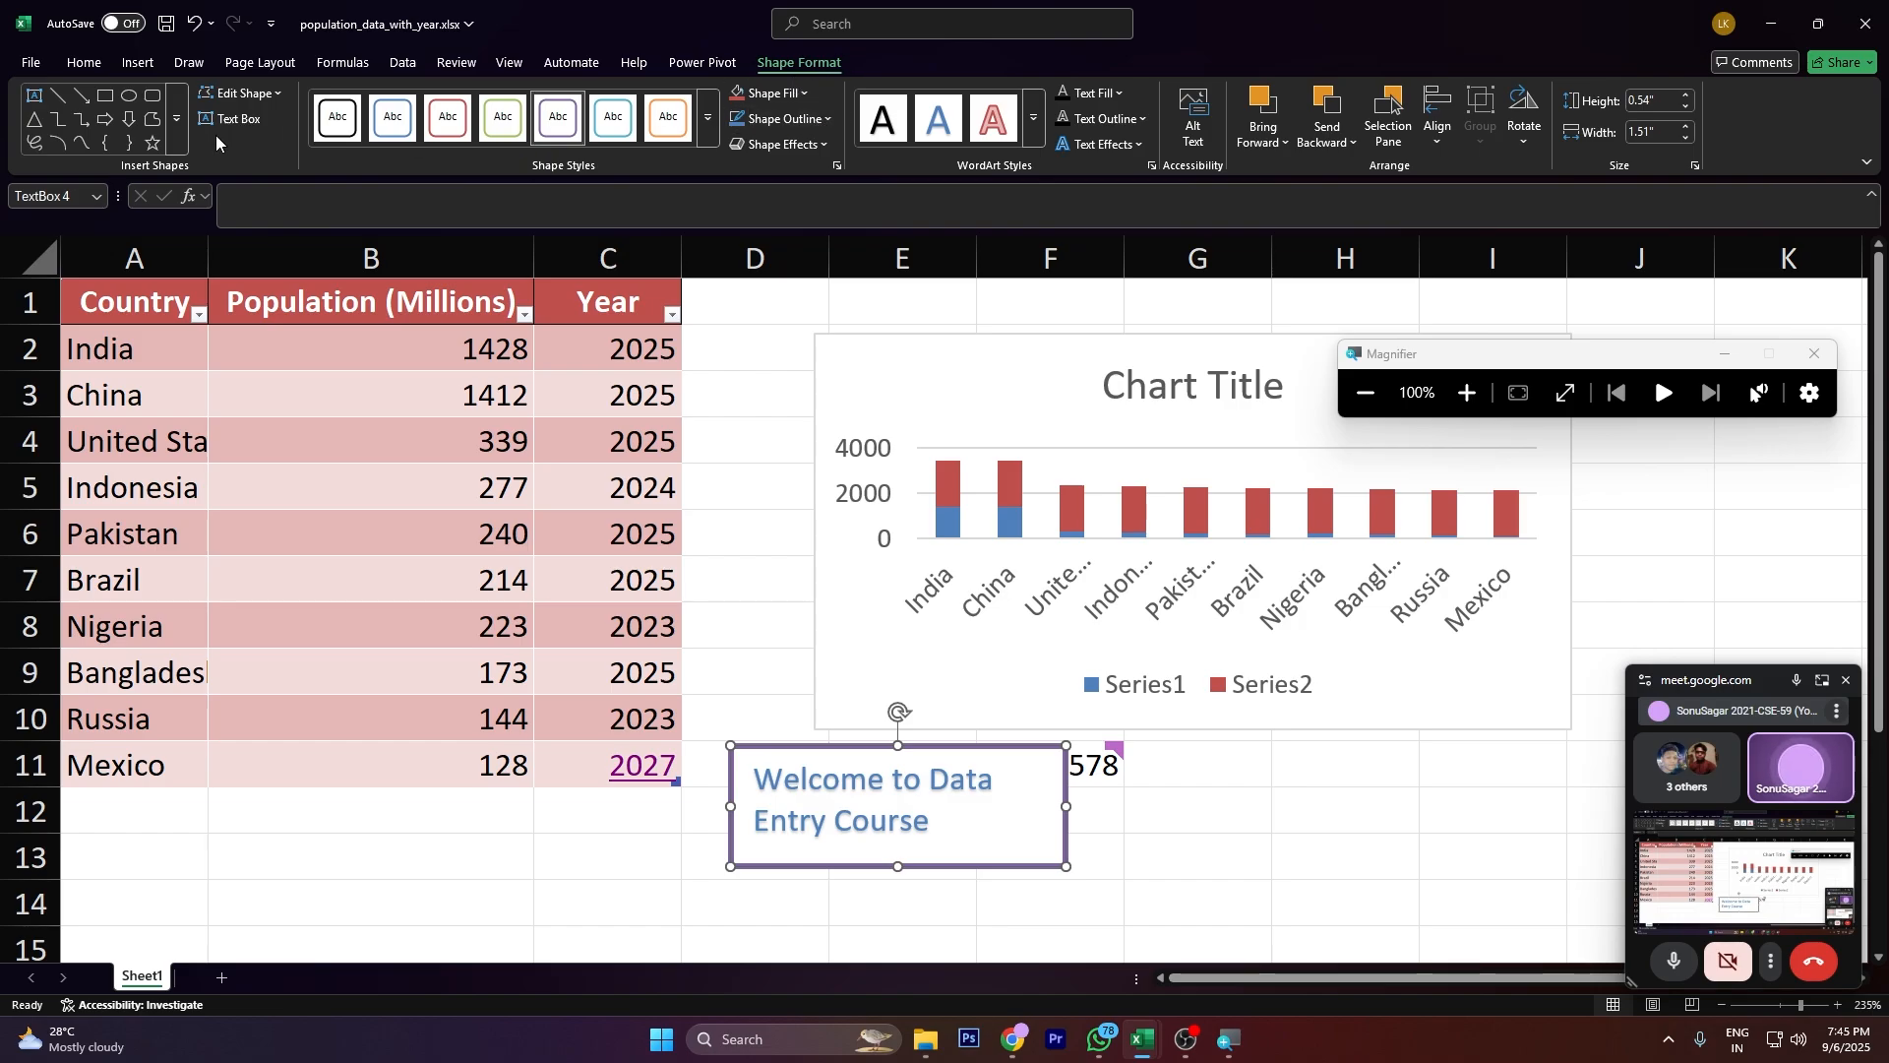
pyautogui.click(1171, 809)
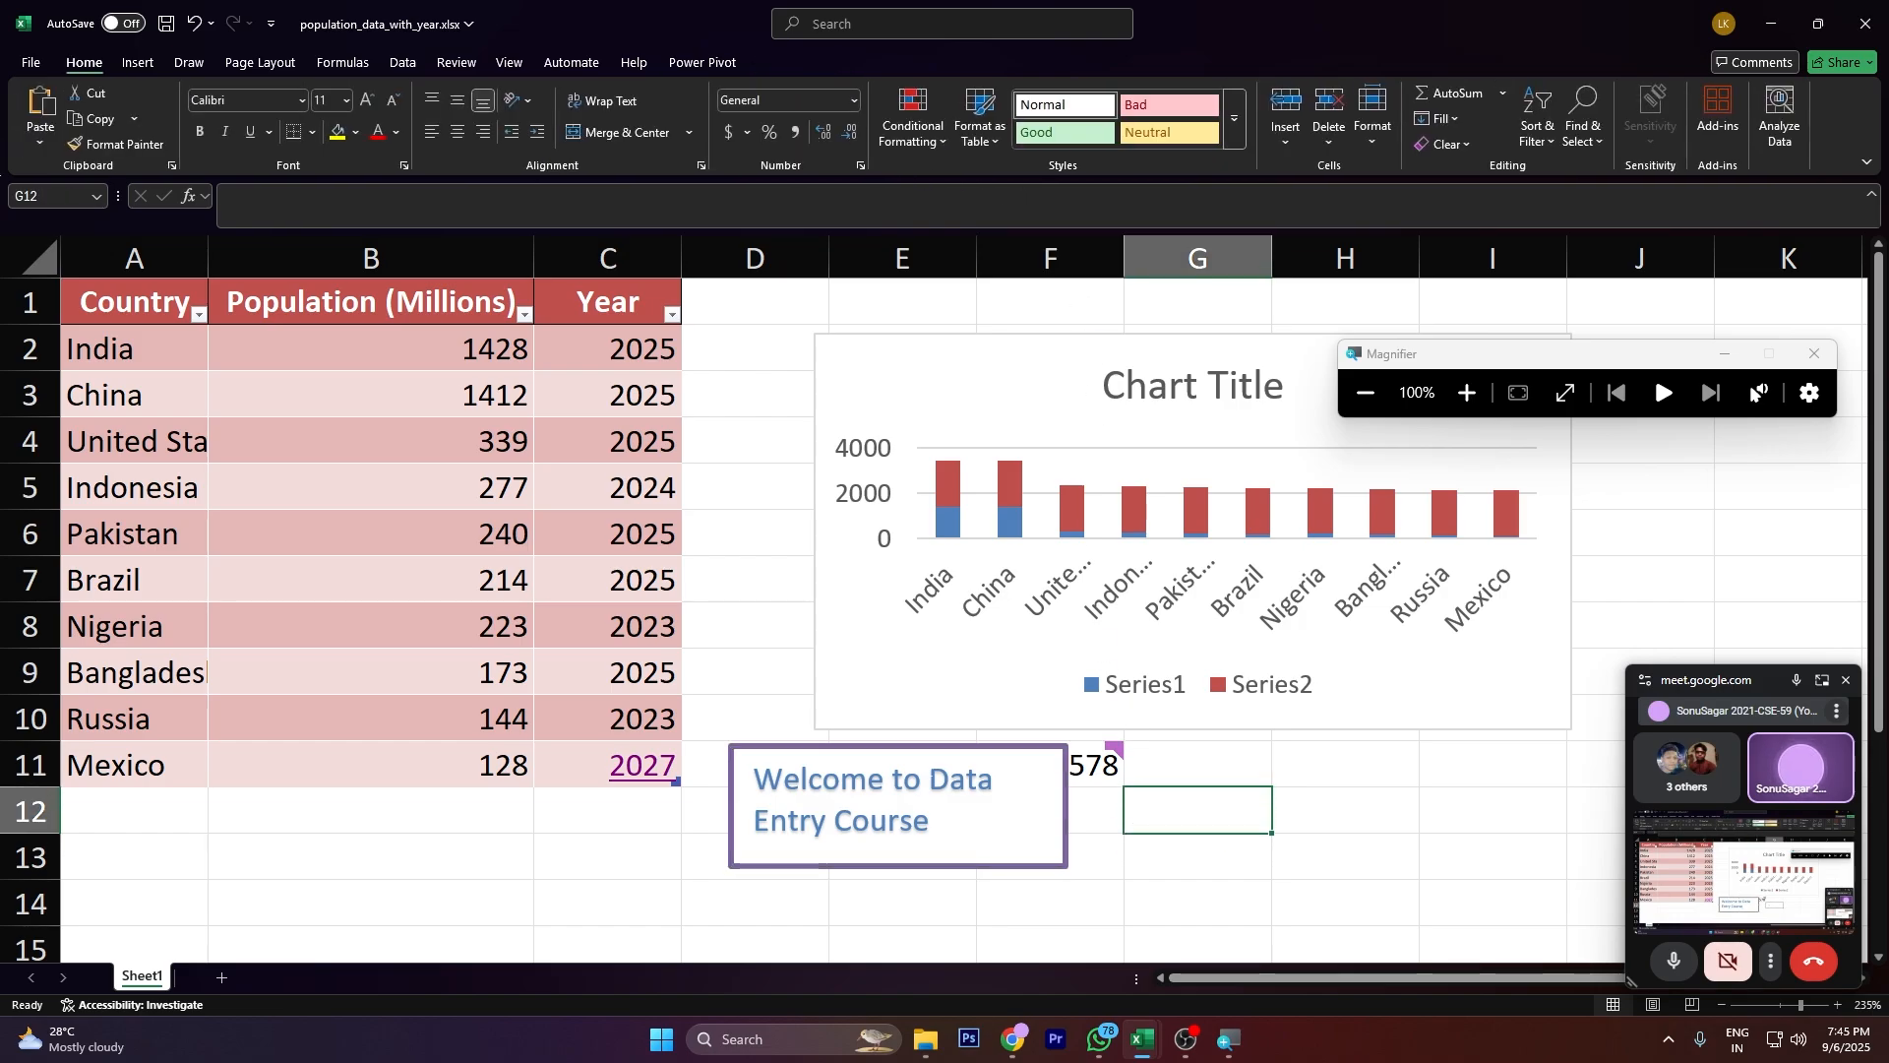
pyautogui.click(932, 778)
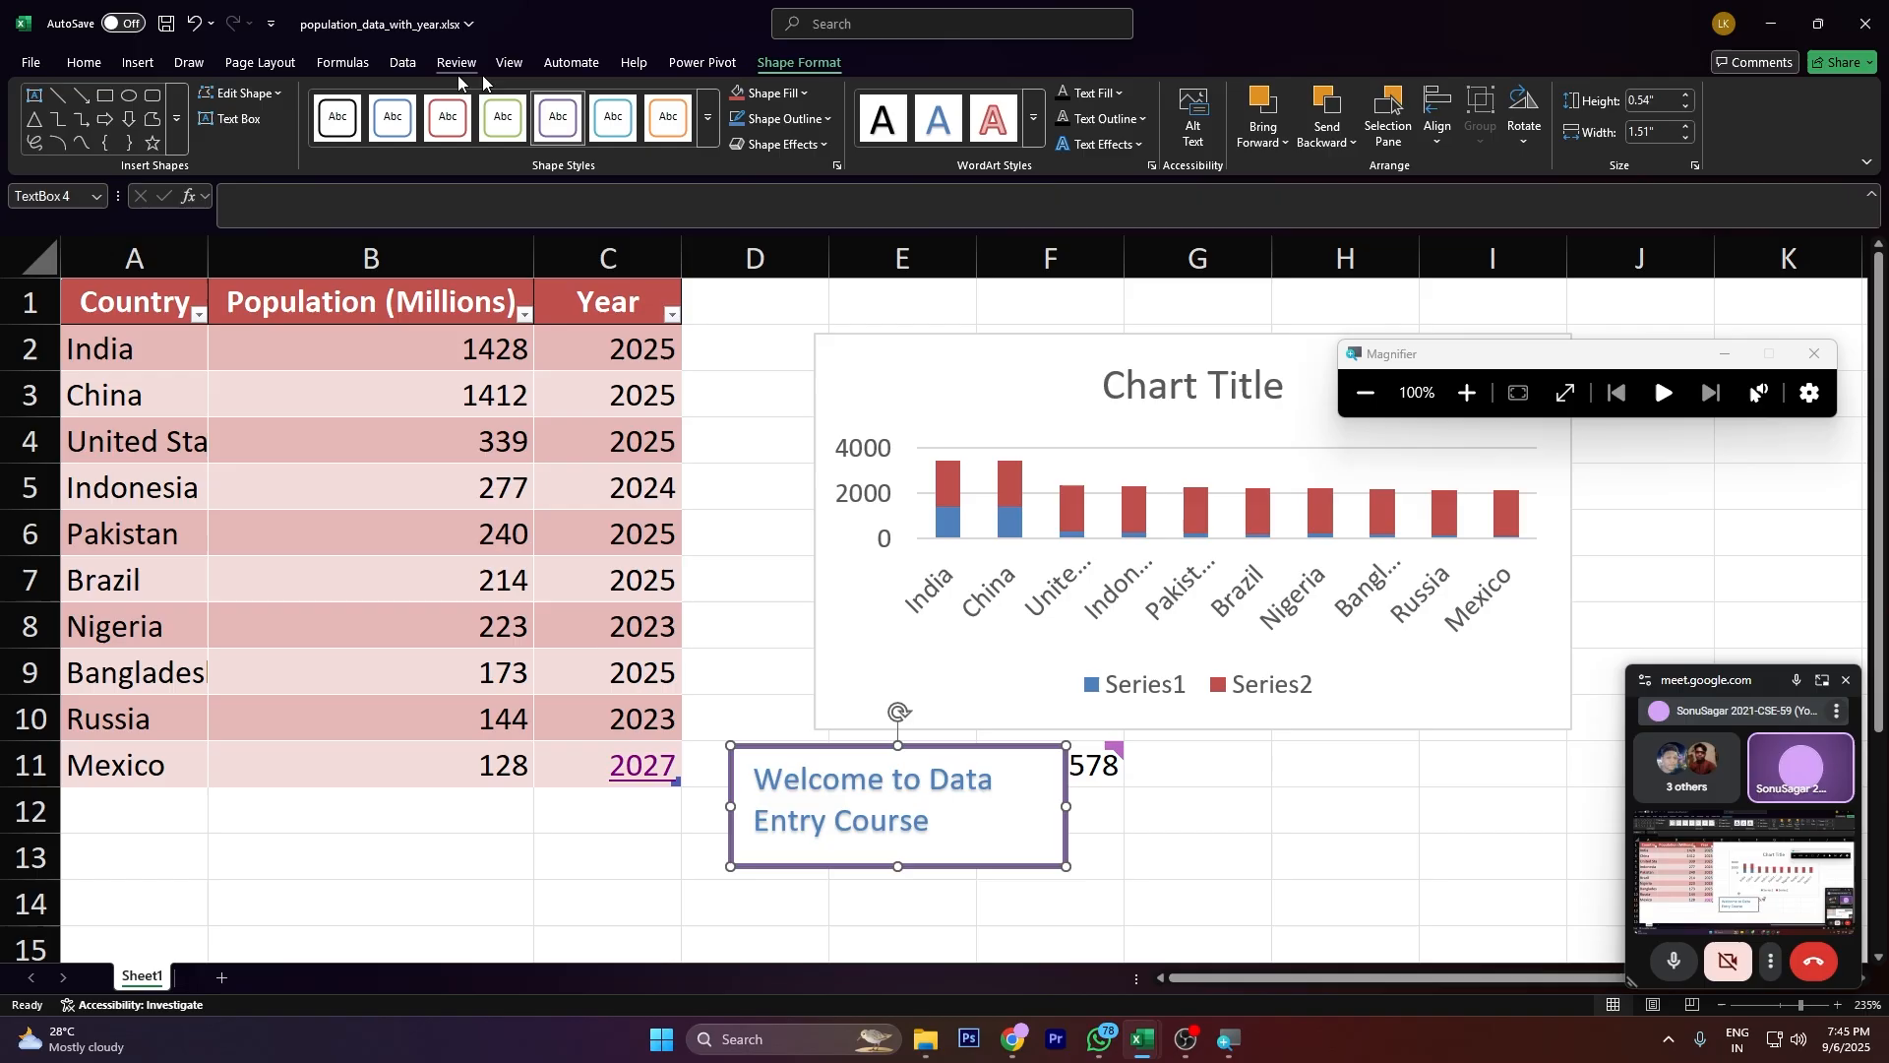
# Step: Show the insertion commands for text elements such as Header & Footer
pyautogui.click(138, 62)
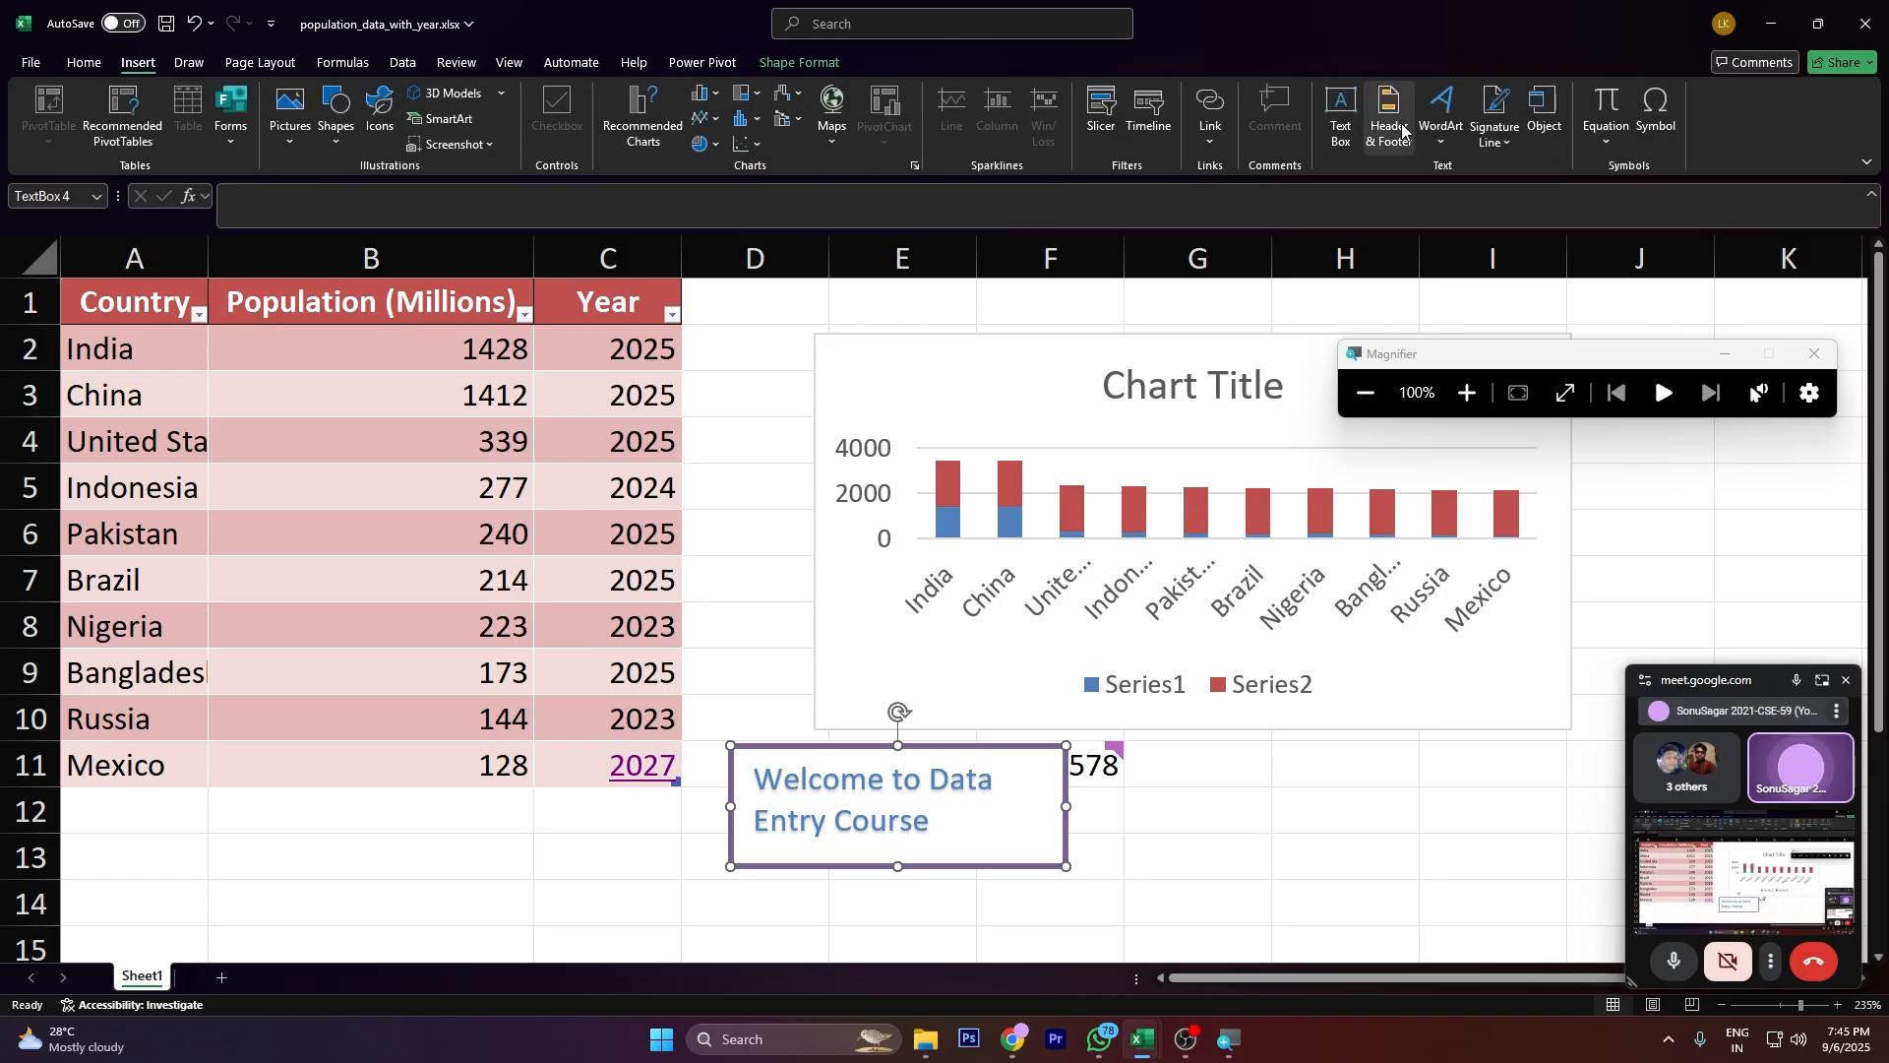
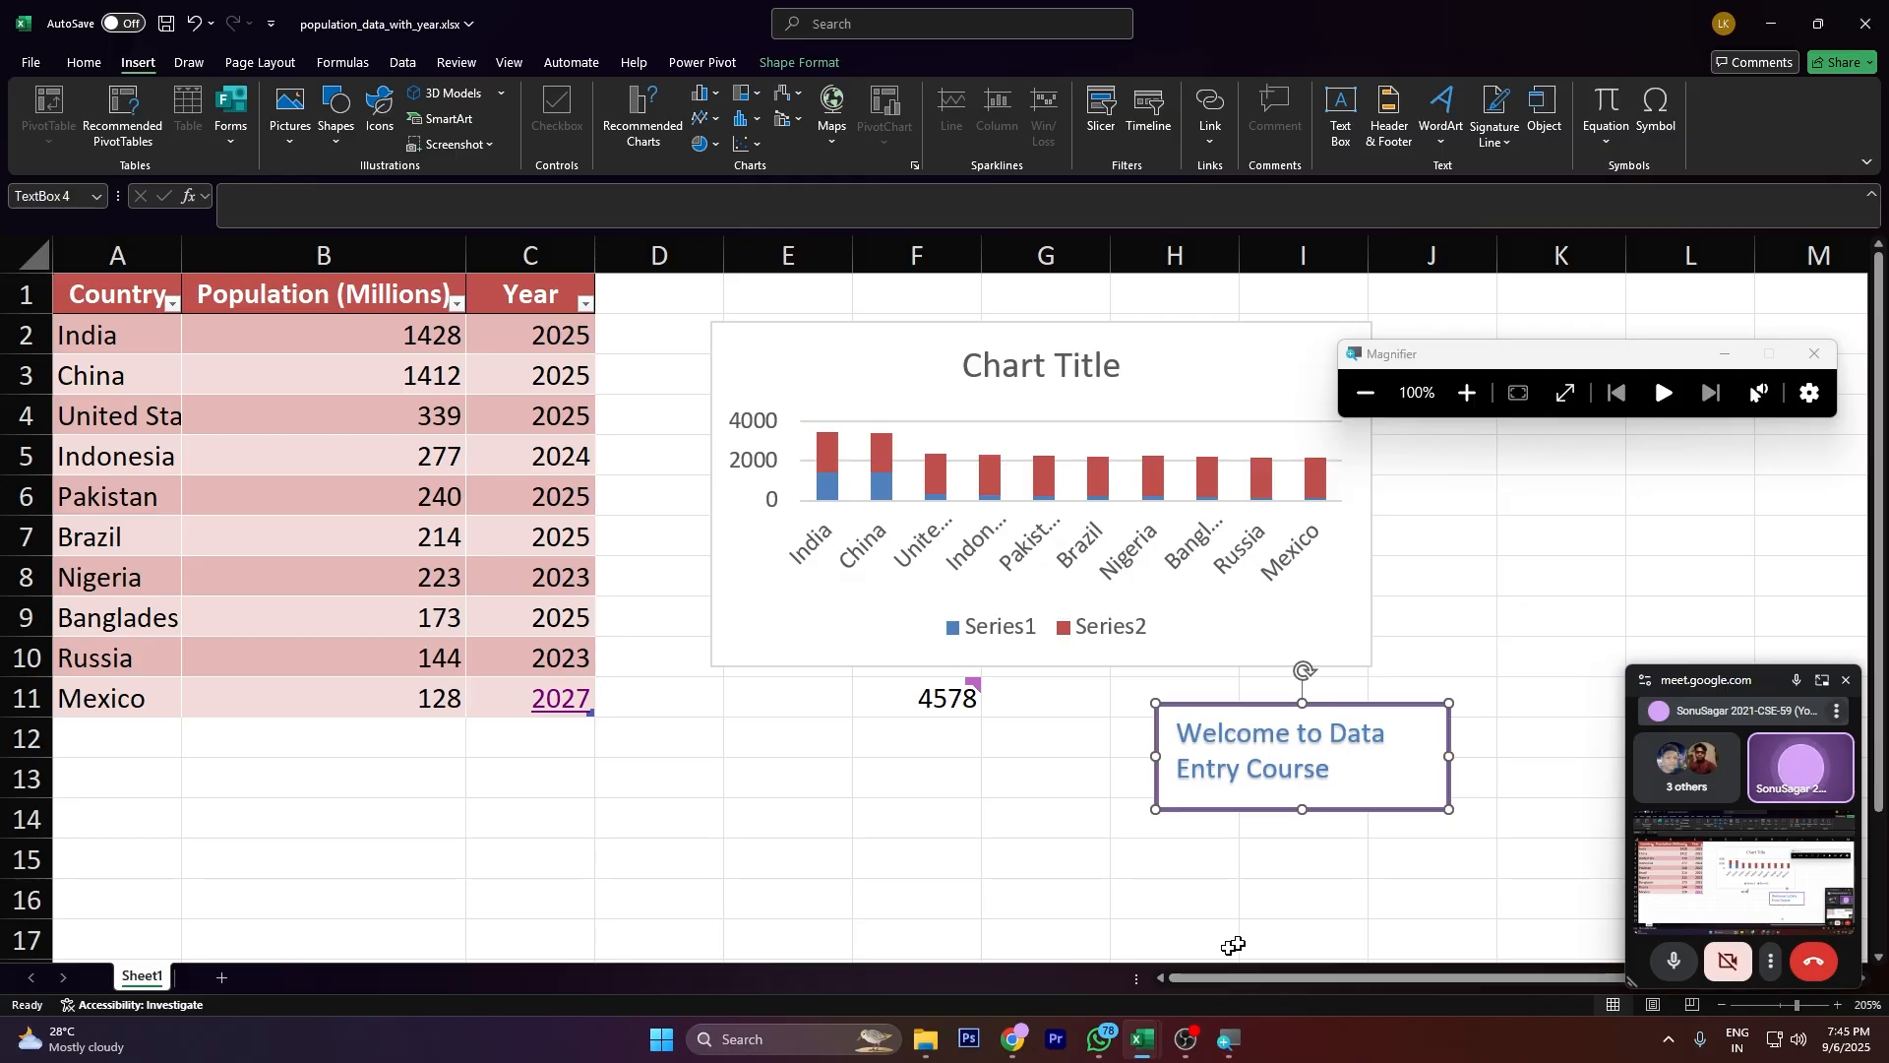
# Step: Switch to Chrome and search the web for "book table of contents" in a new tab
pyautogui.moveTo(1013, 1040)
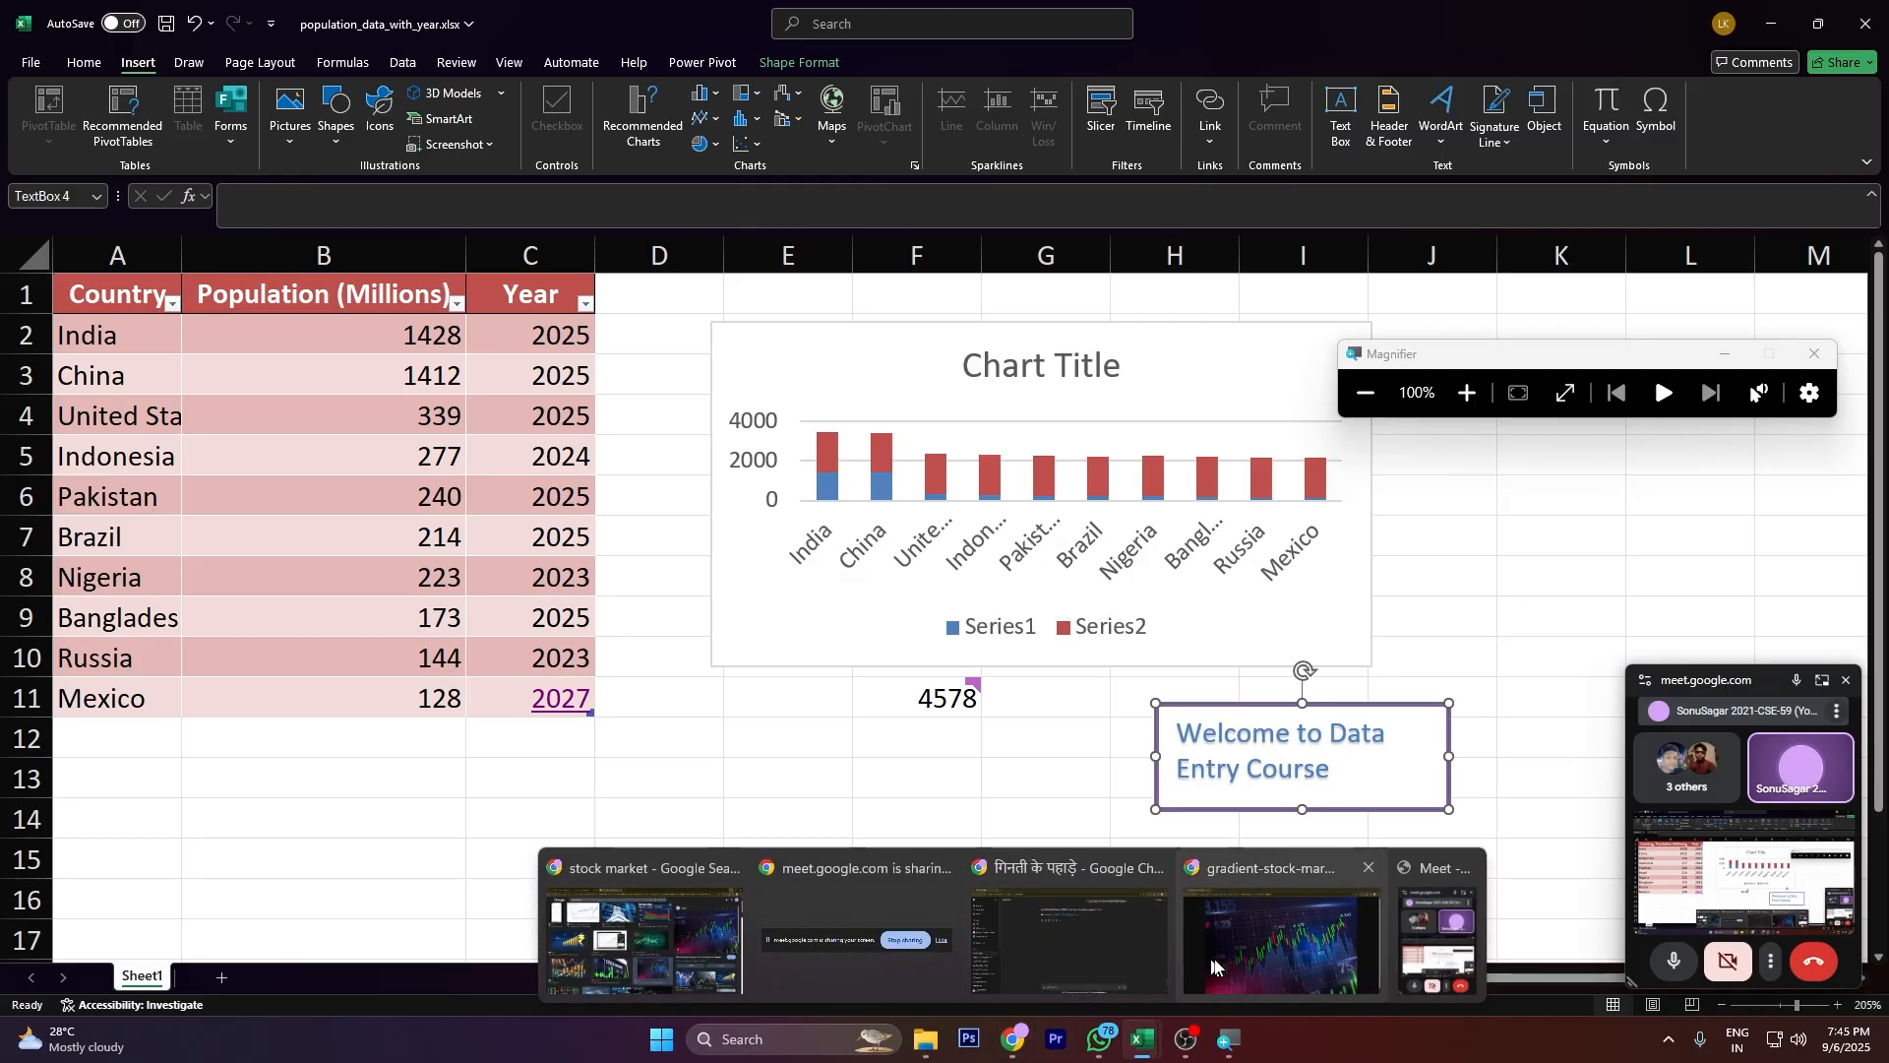
pyautogui.moveTo(1354, 903)
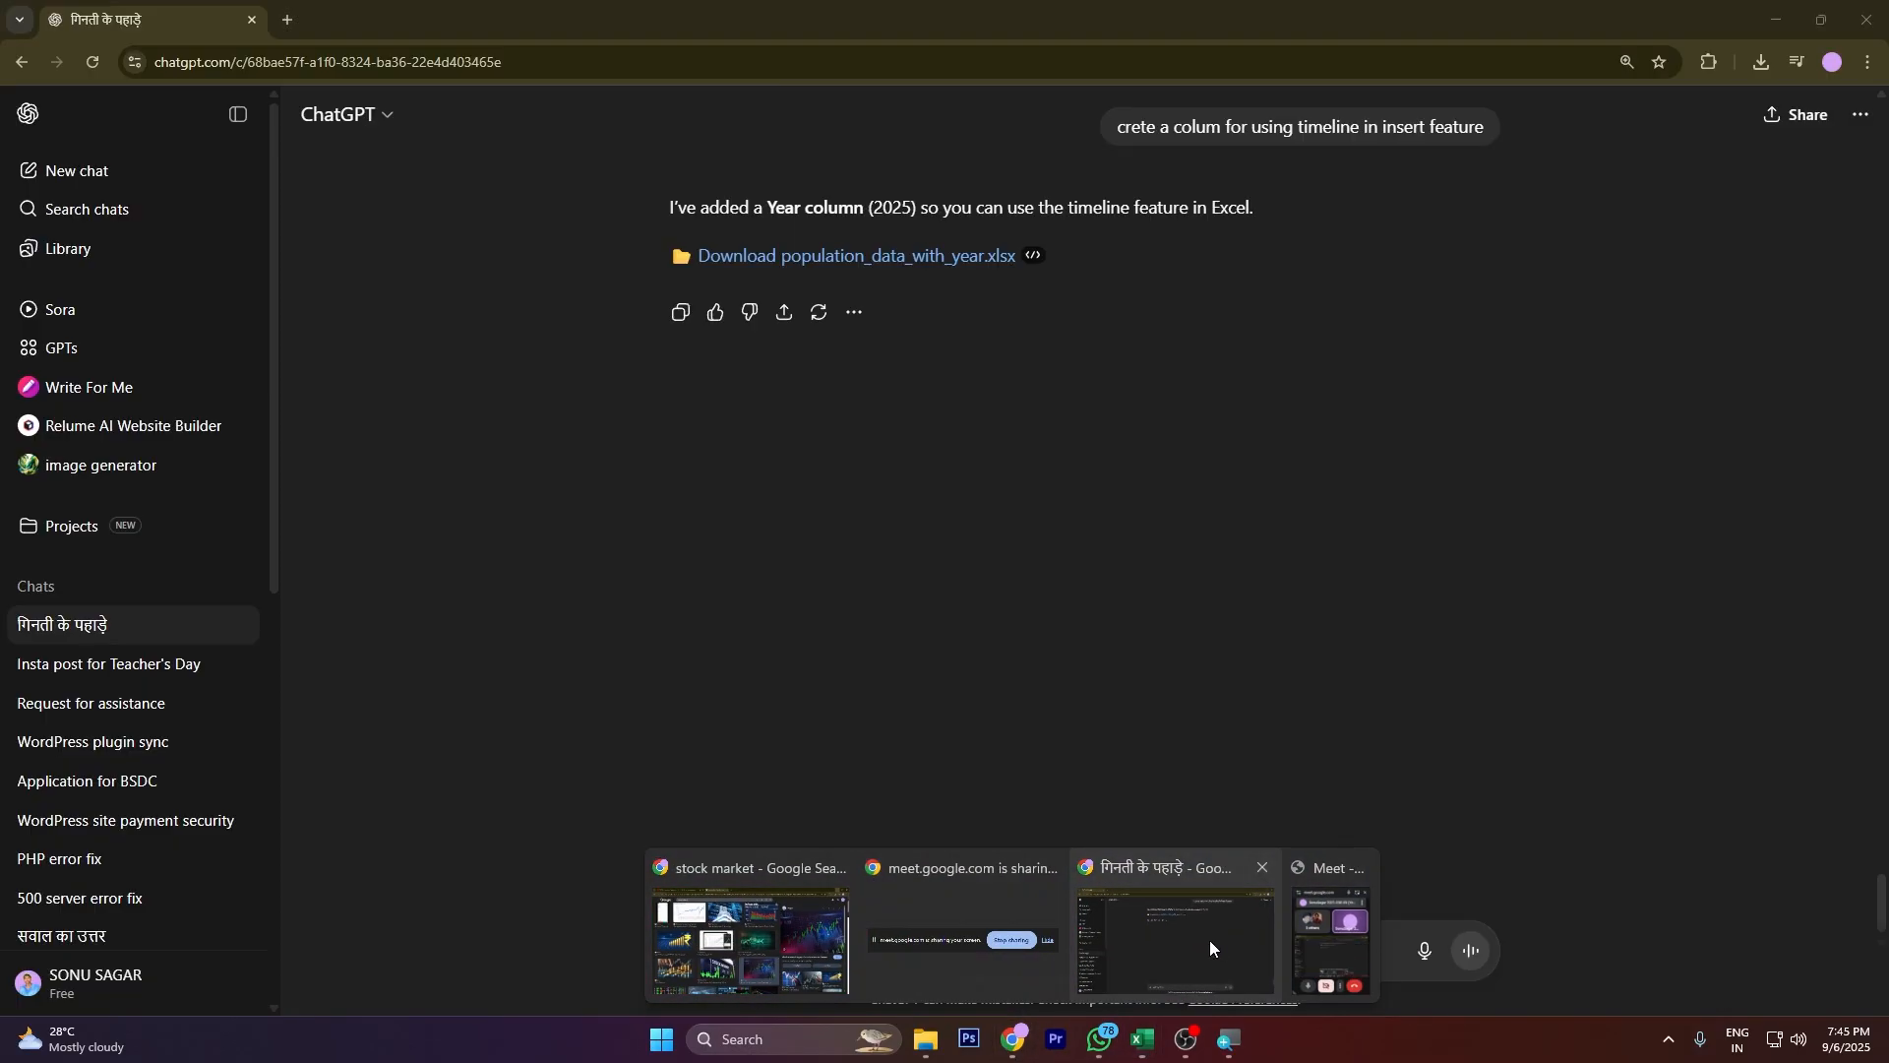
pyautogui.click(1209, 940)
pyautogui.click(288, 22)
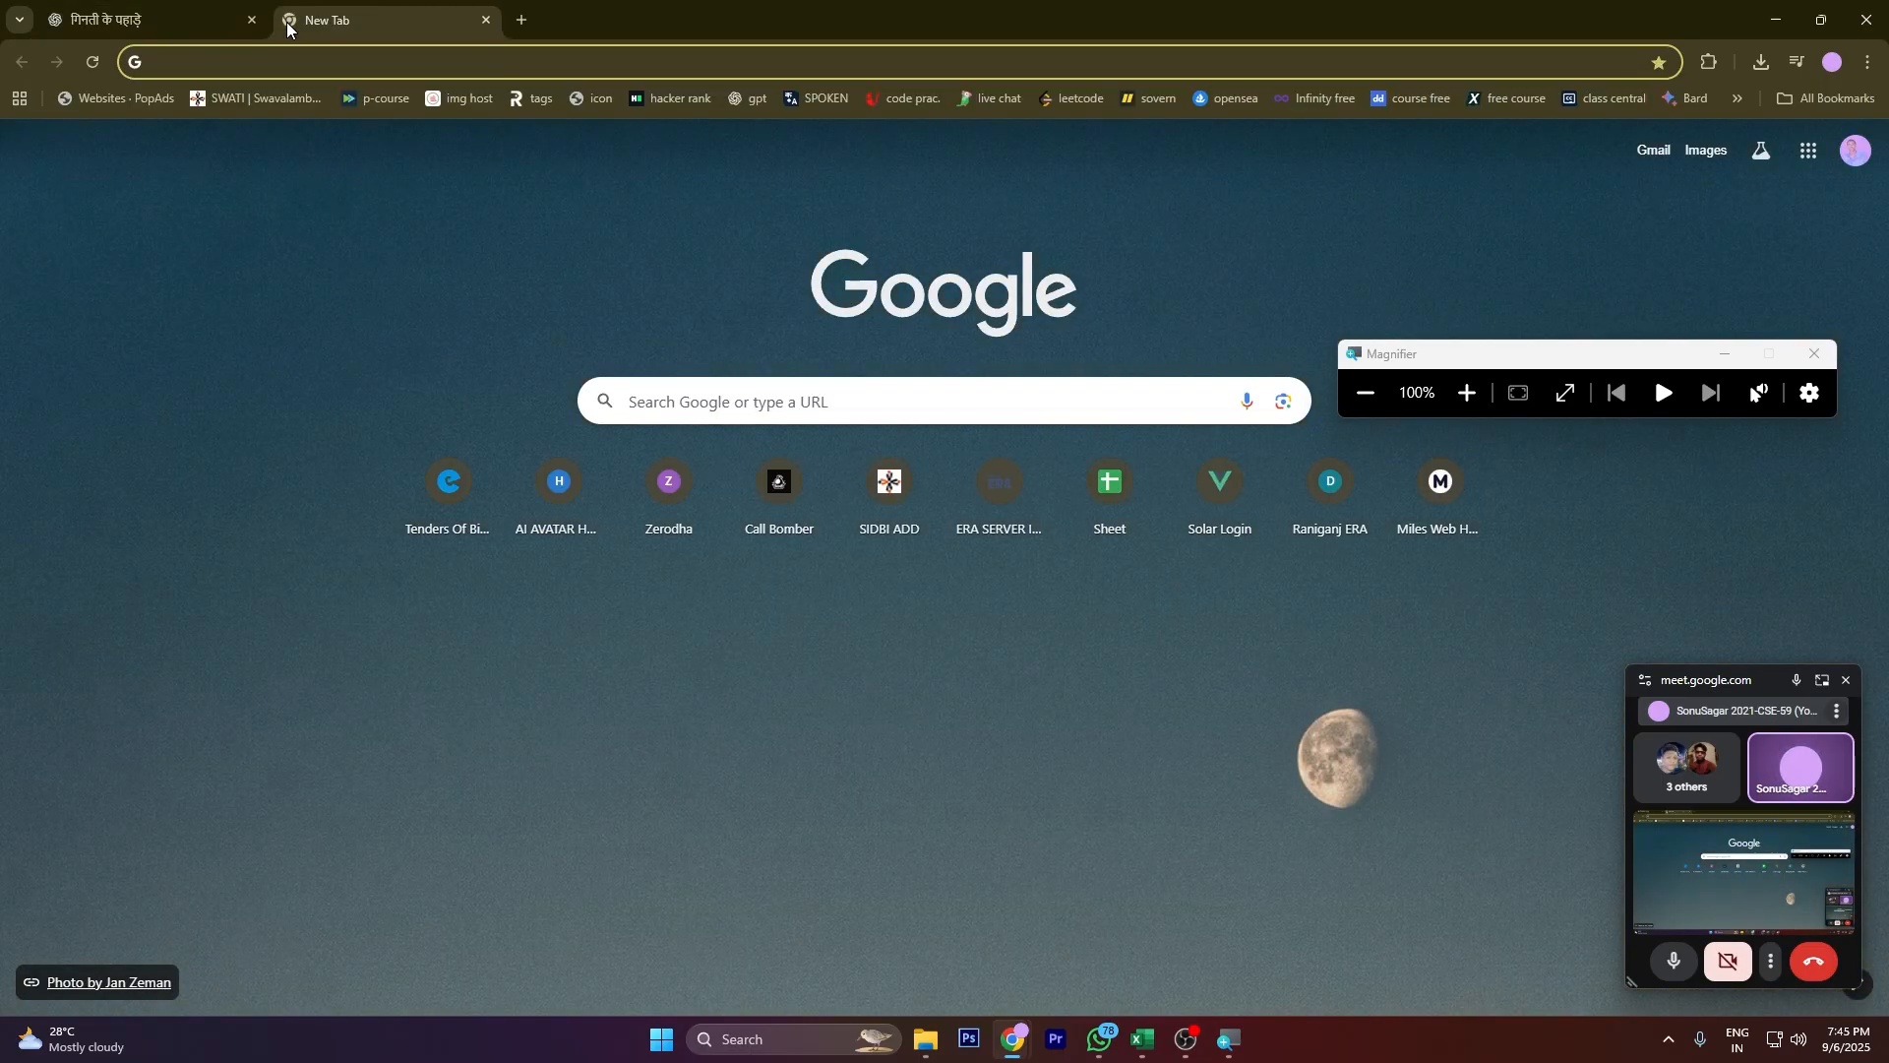
pyautogui.write('book ')
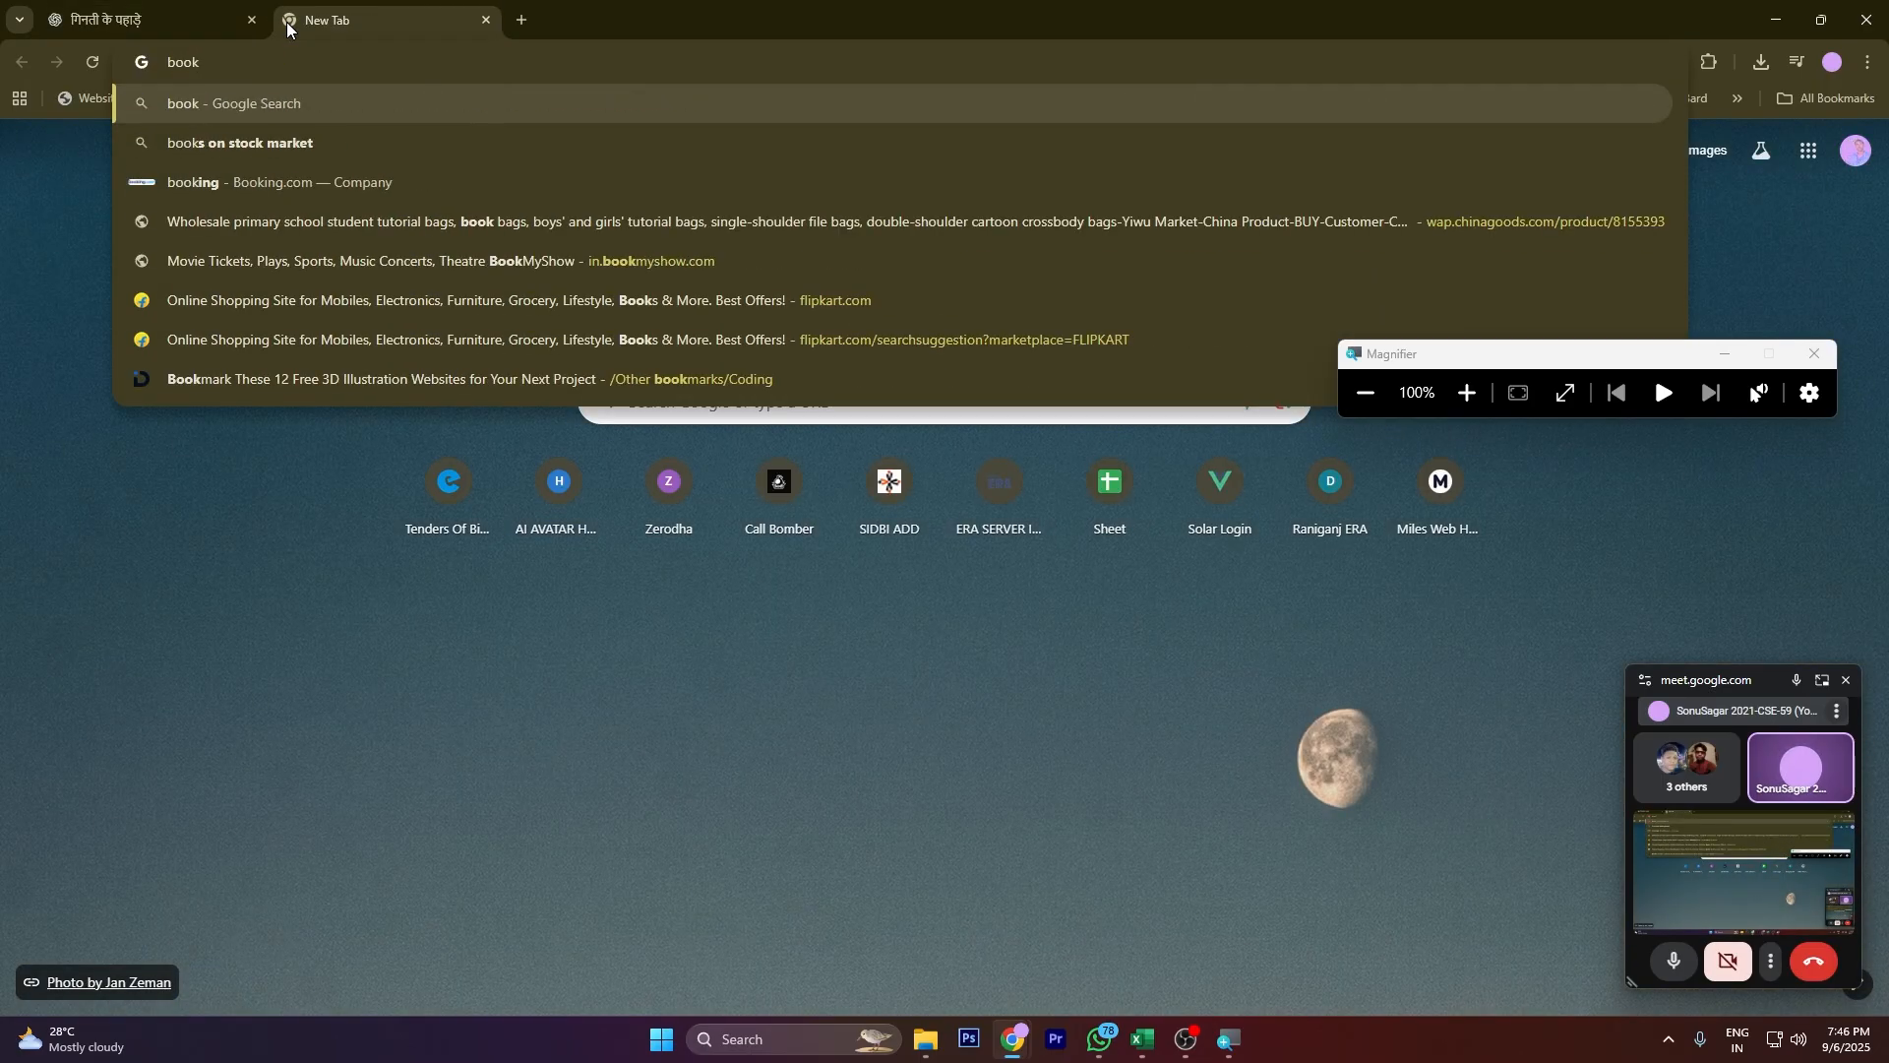
pyautogui.write('table ')
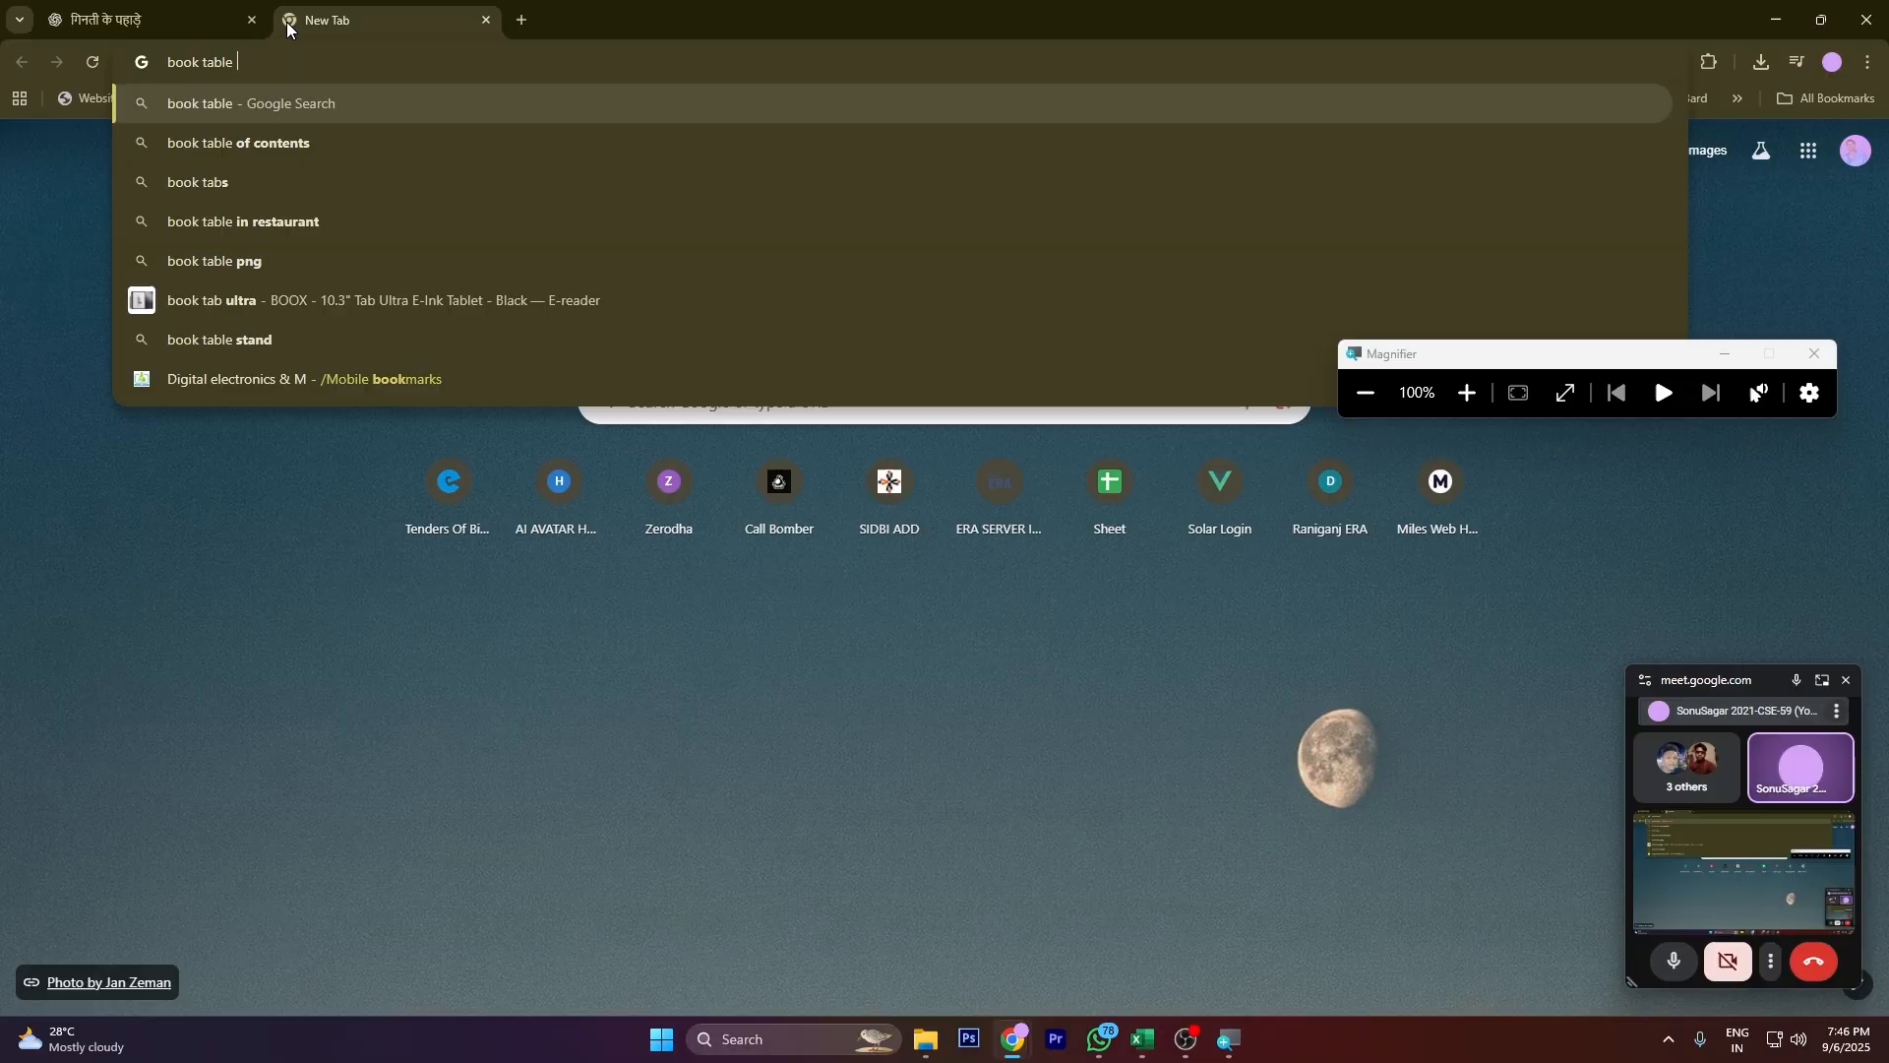
pyautogui.write('of content')
pyautogui.press('Return')
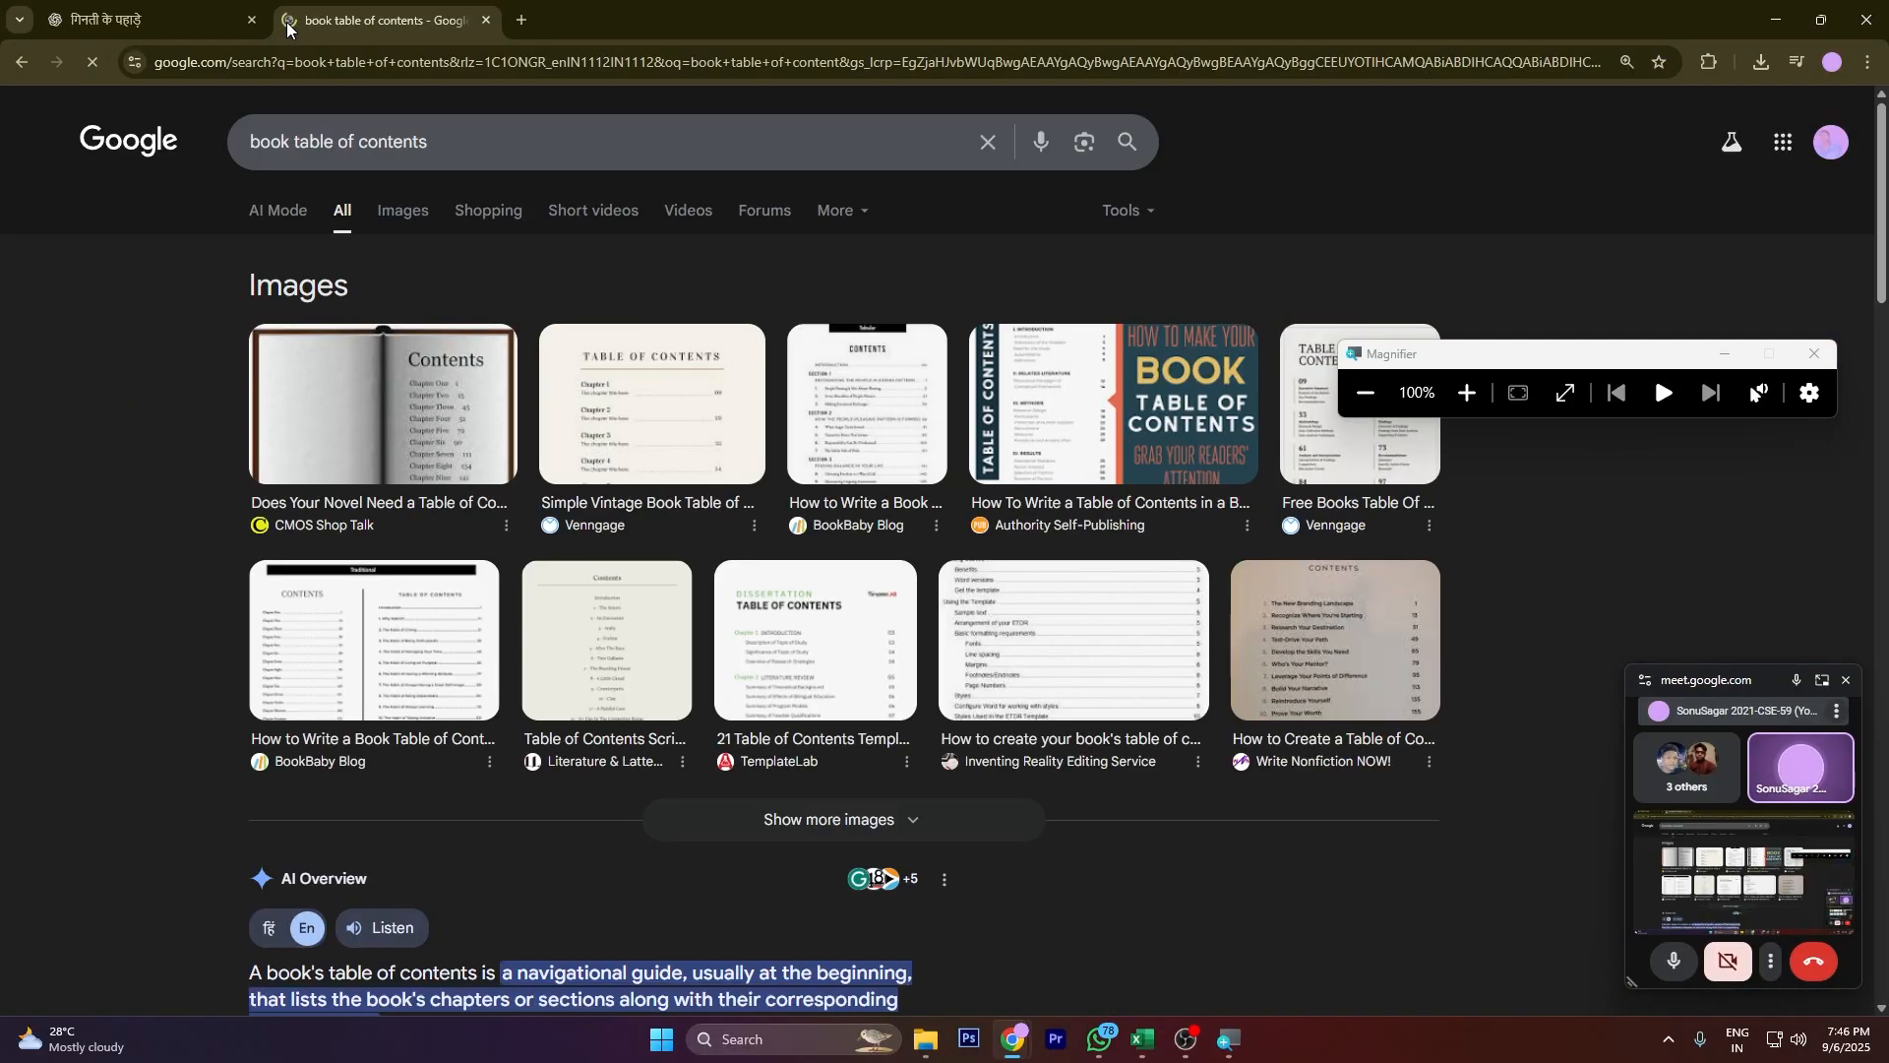
# Step: Open the image of Venngage's Simple Vintage Book Table of Contents result in its own browser tab
pyautogui.click(622, 391)
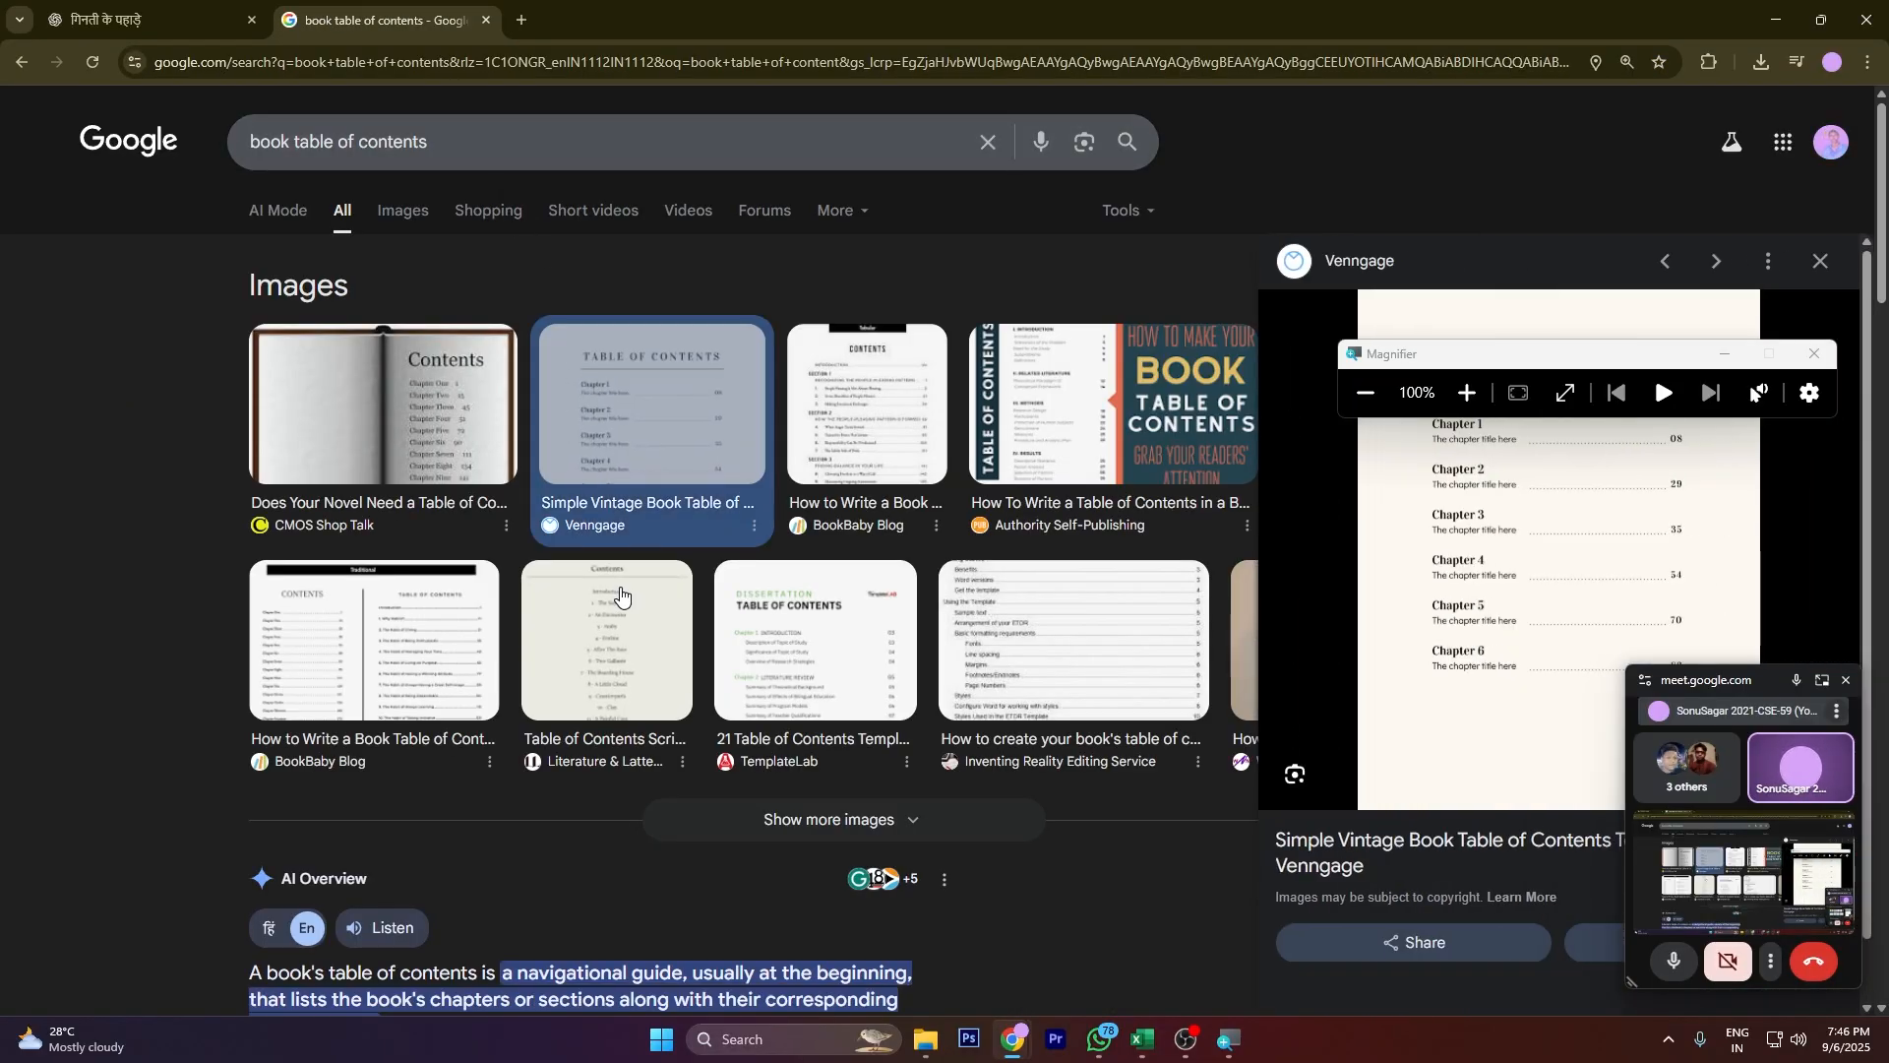
pyautogui.rightClick(1505, 609)
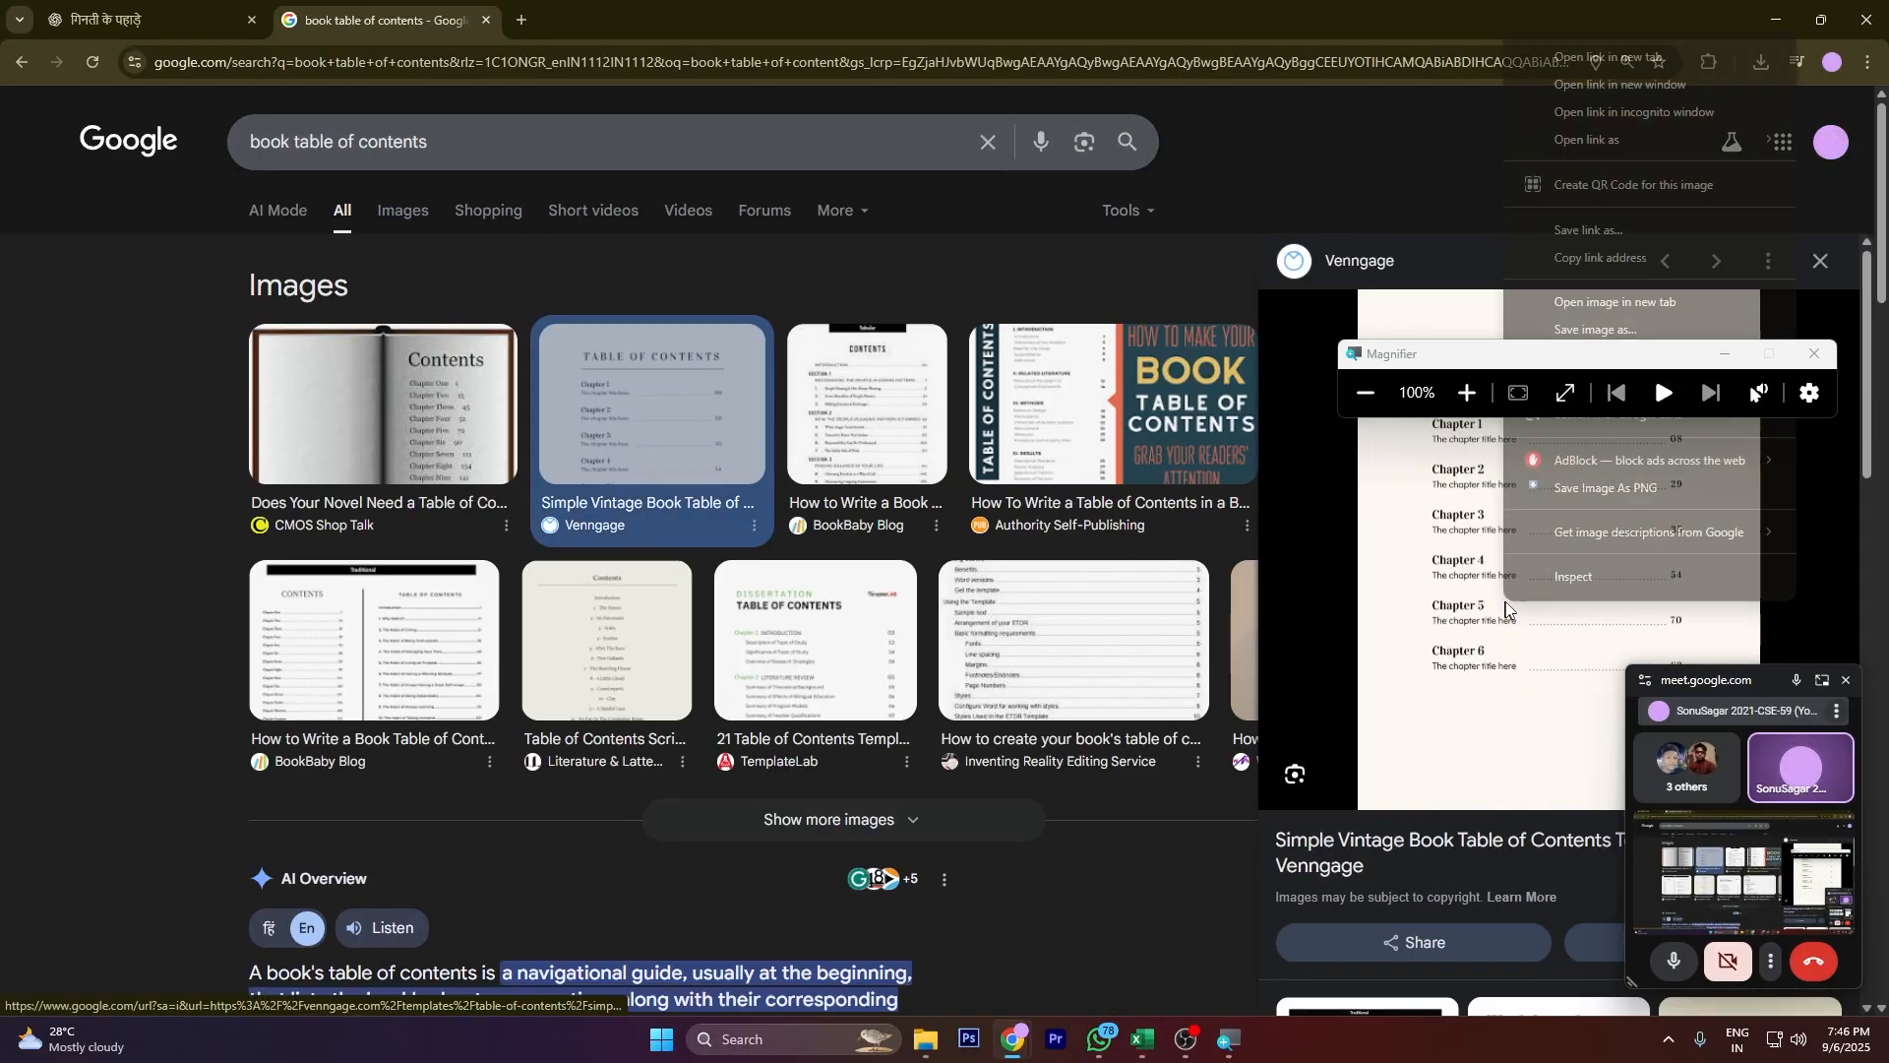
pyautogui.click(1620, 302)
pyautogui.click(682, 40)
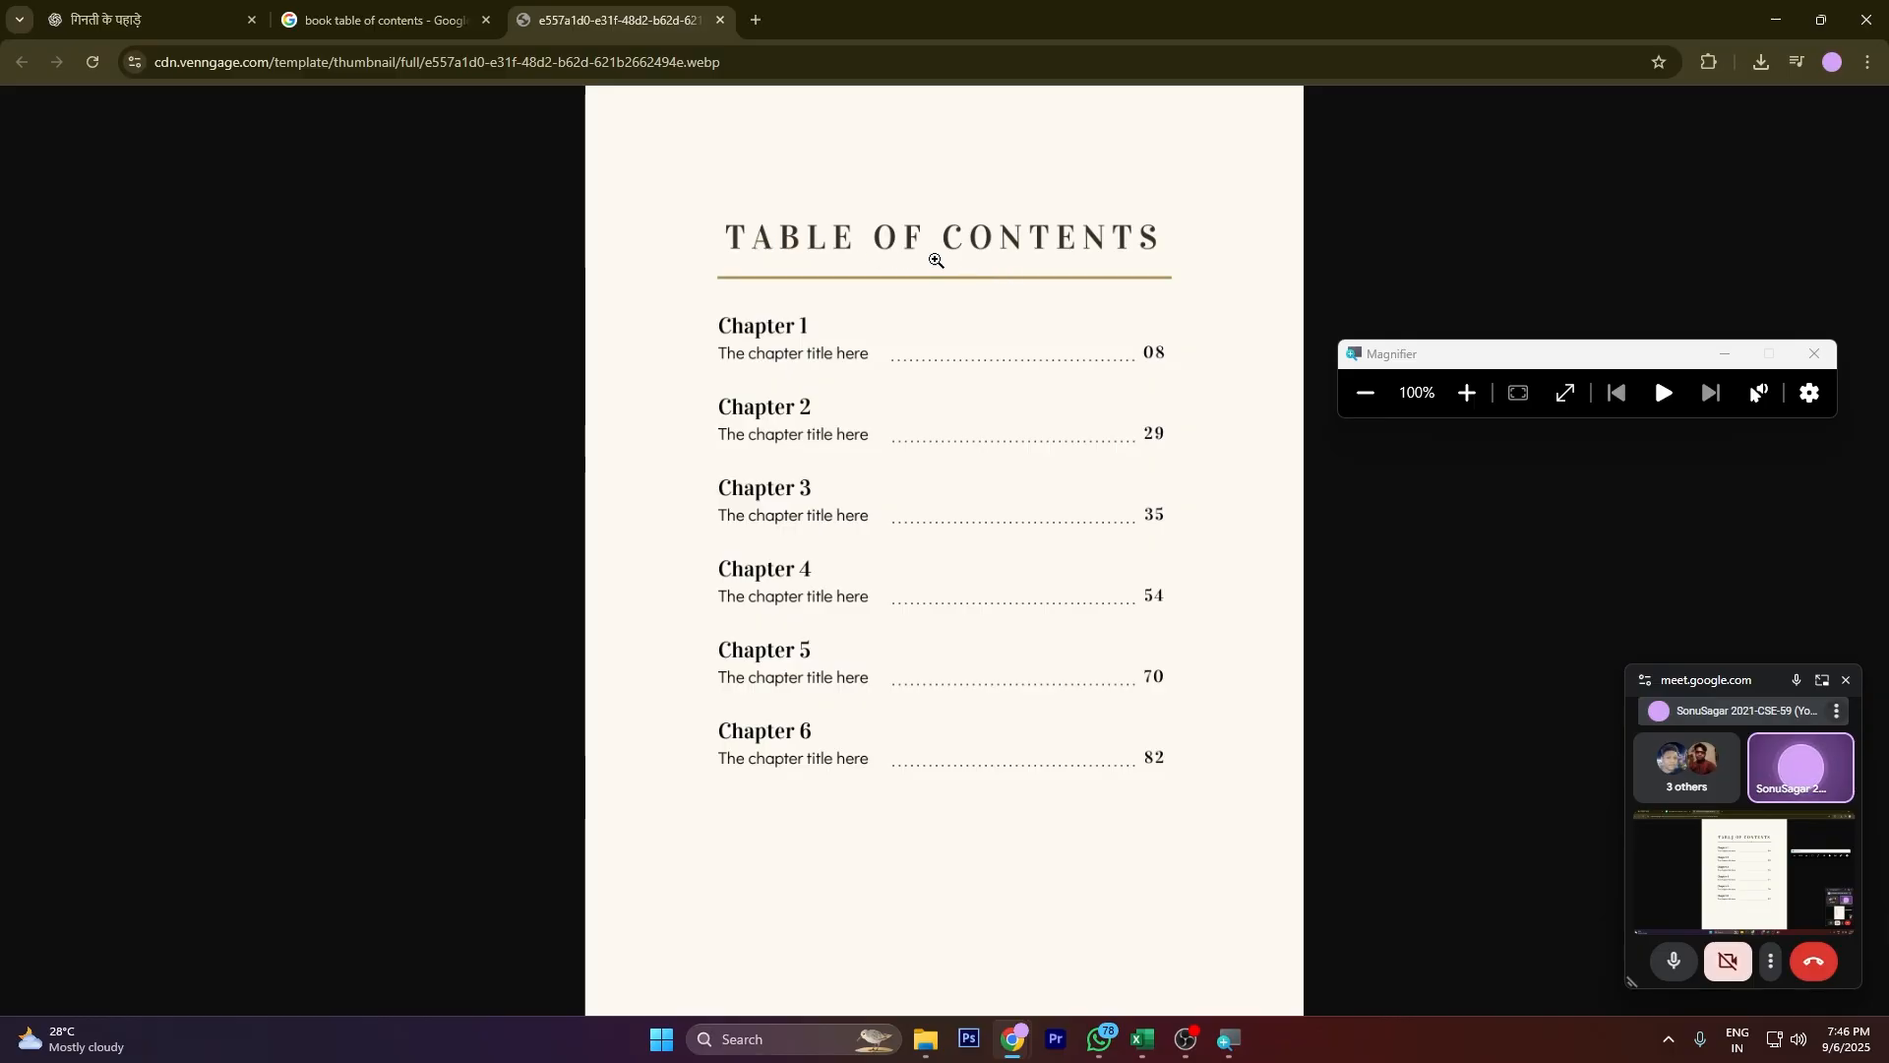
# Step: Examine the sample table of contents page, including its title, chapter entries and page numbers
pyautogui.click(985, 243)
pyautogui.click(994, 266)
pyautogui.click(994, 266)
pyautogui.scroll(1, 994, 266)
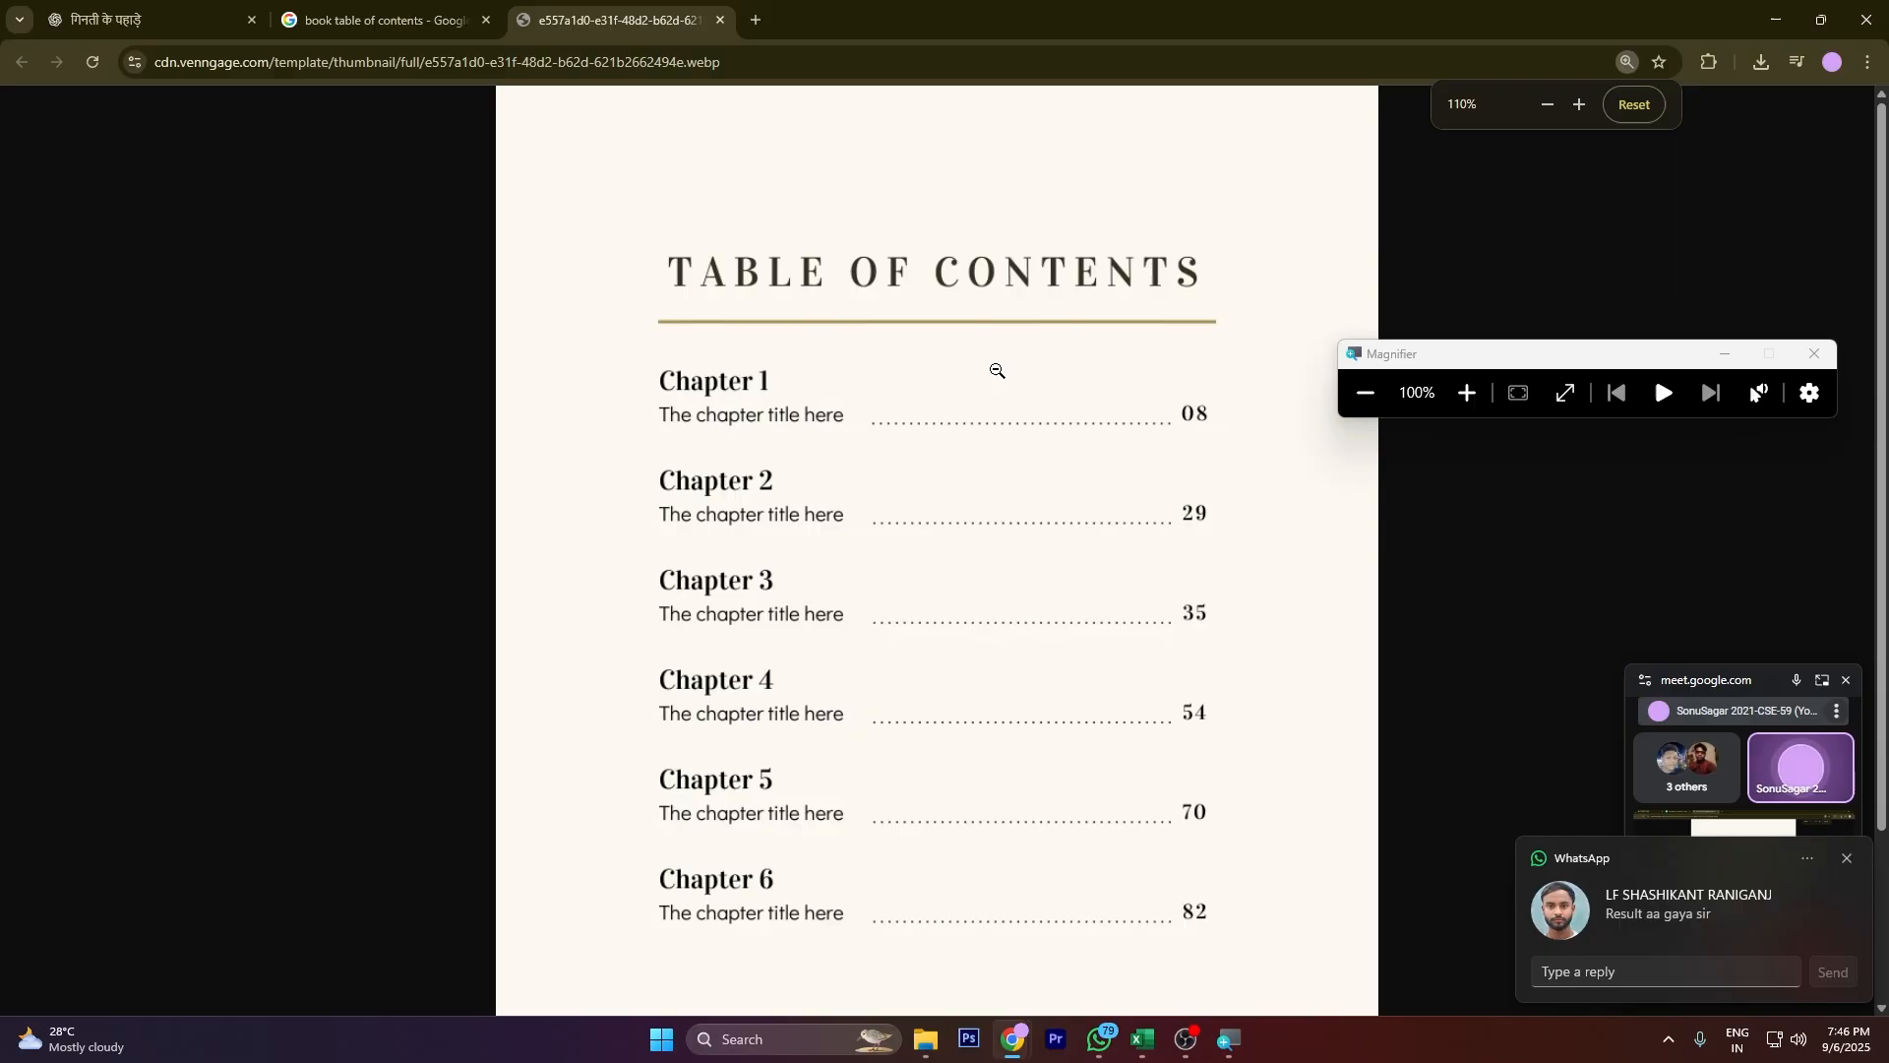
pyautogui.click(1849, 866)
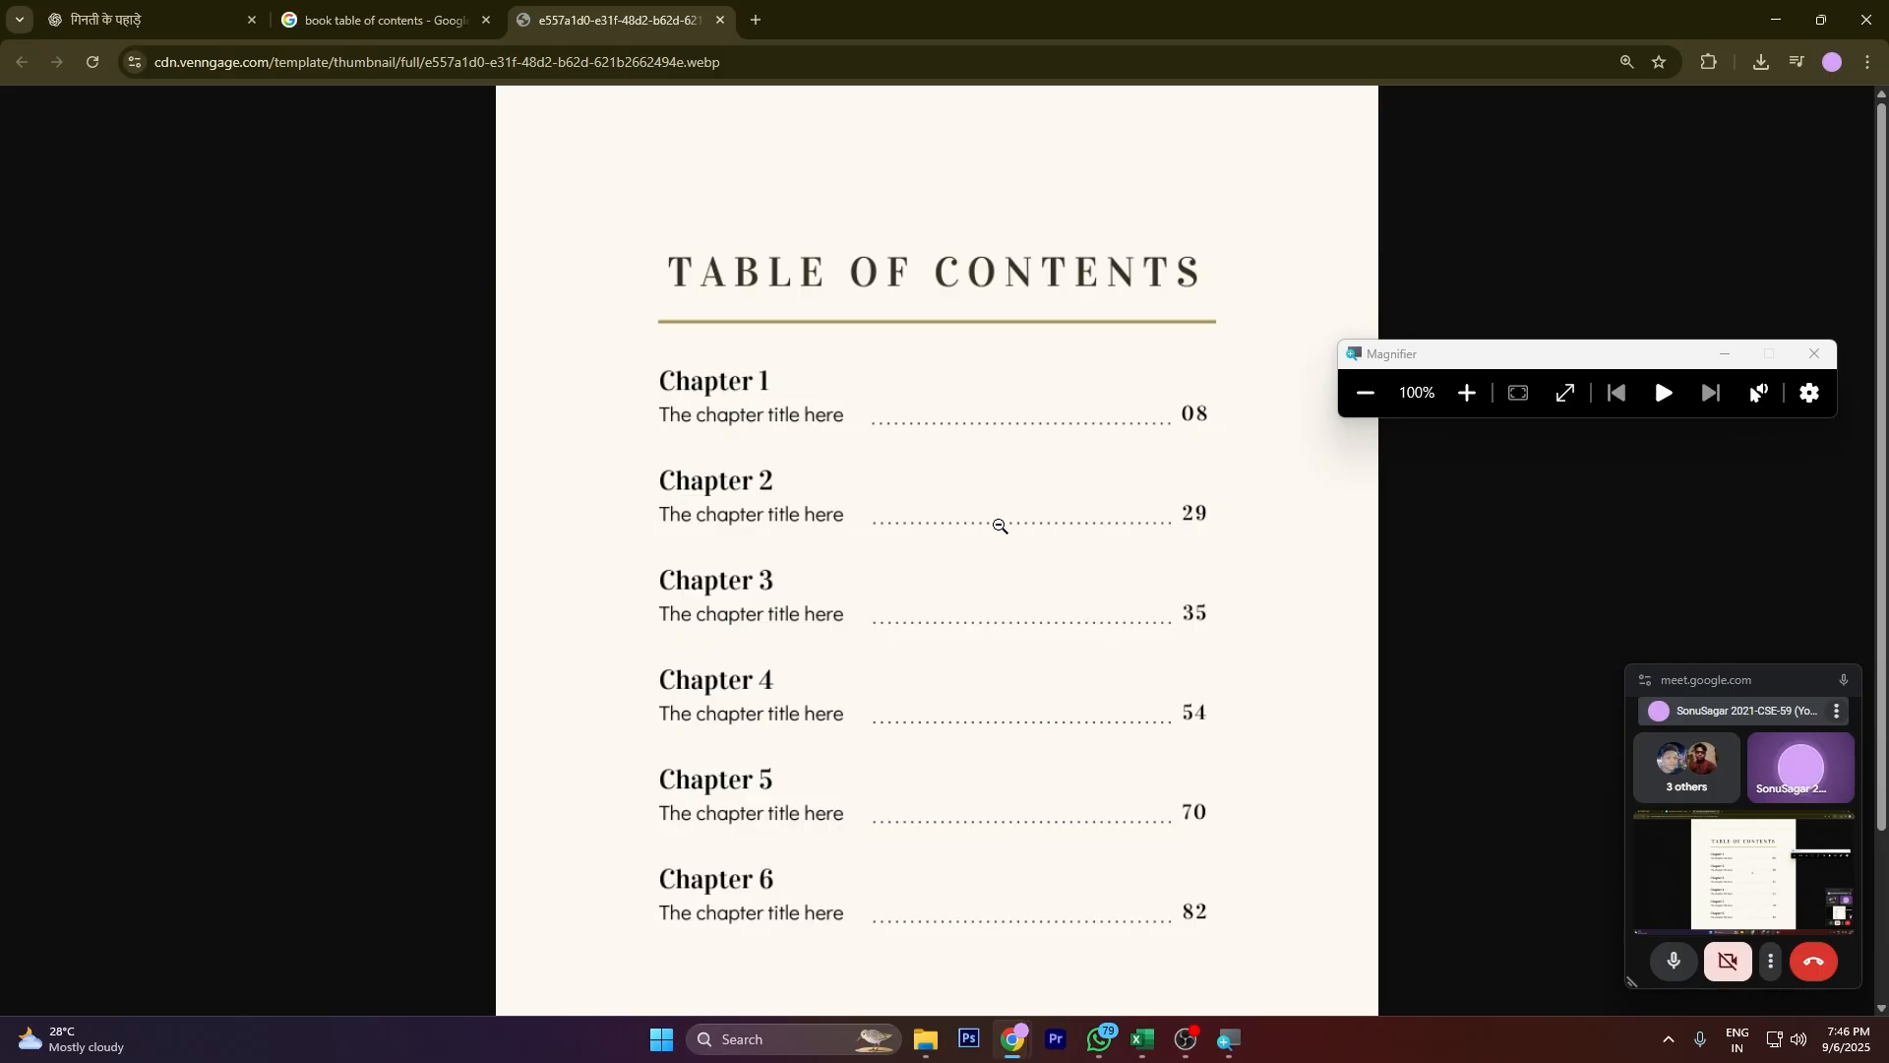
pyautogui.scroll(-3, 977, 537)
pyautogui.scroll(1, 979, 536)
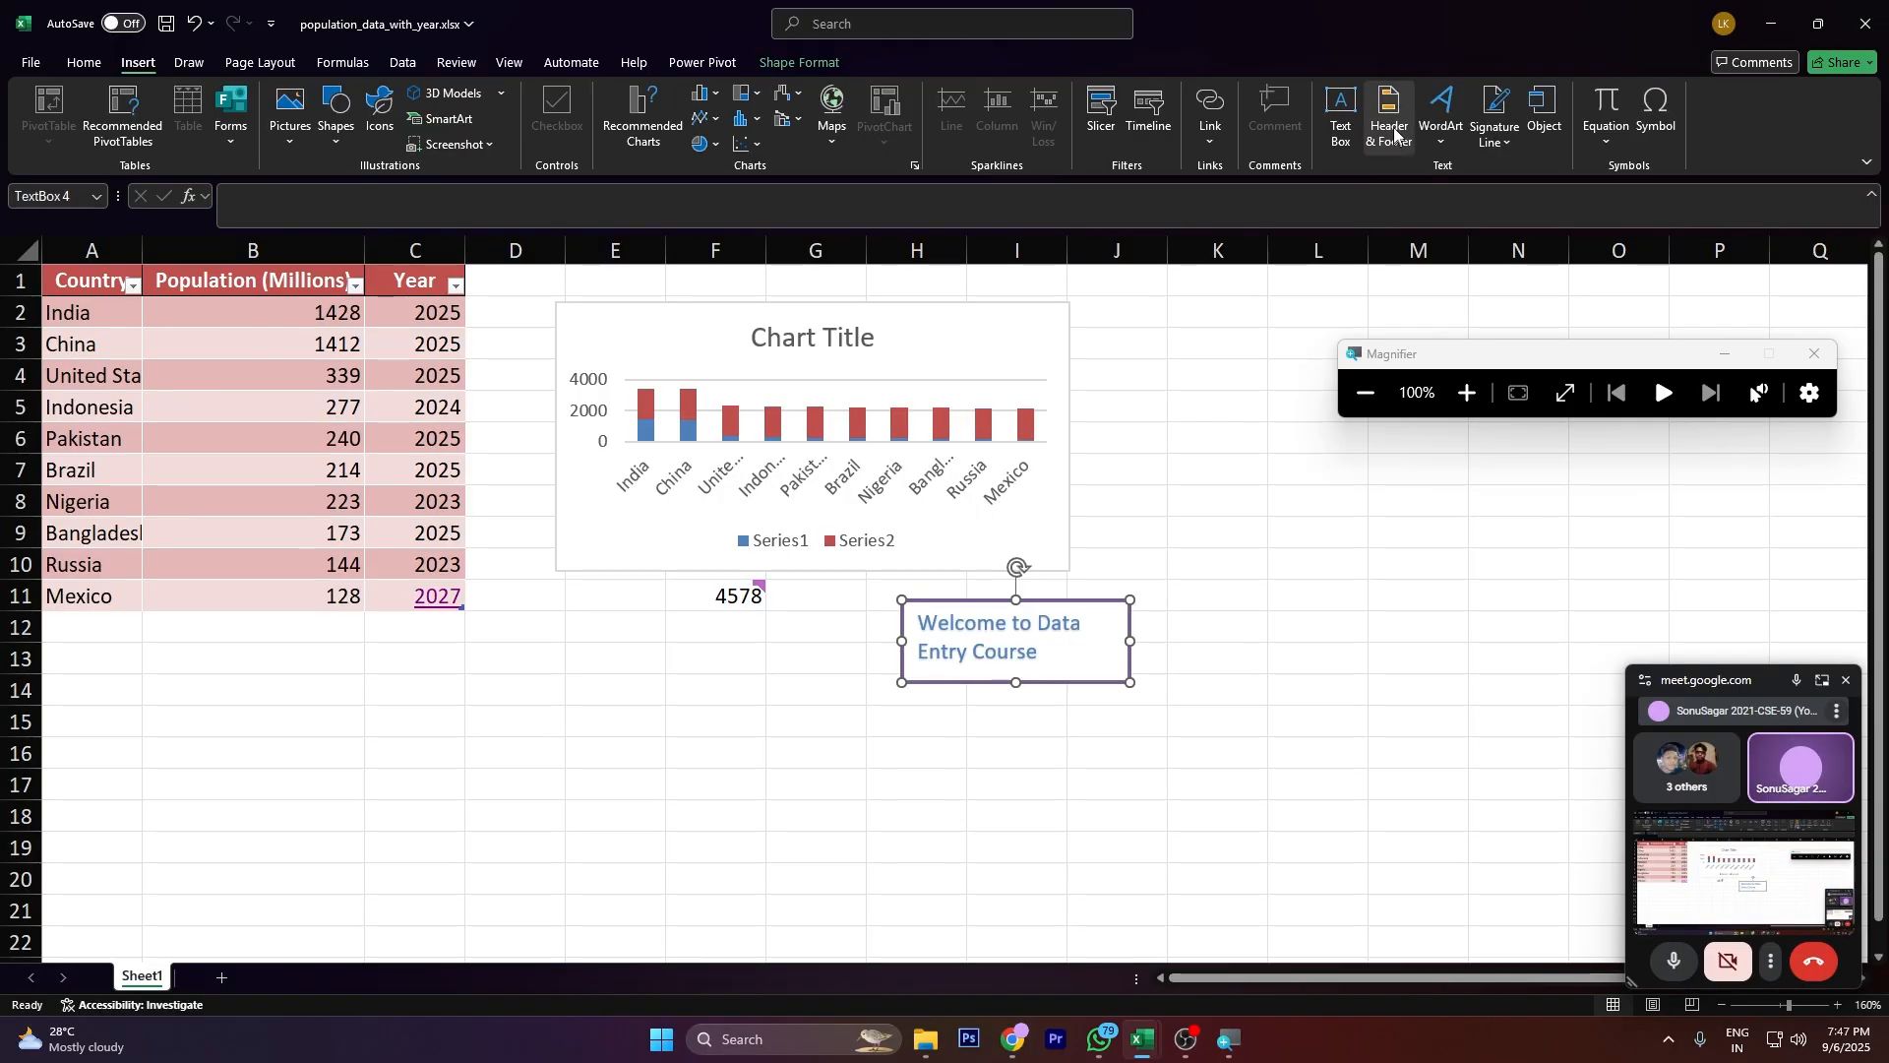
# Step: Insert a page header reading "Chart Understanding" in the centre section of the Excel worksheet
pyautogui.click(1389, 116)
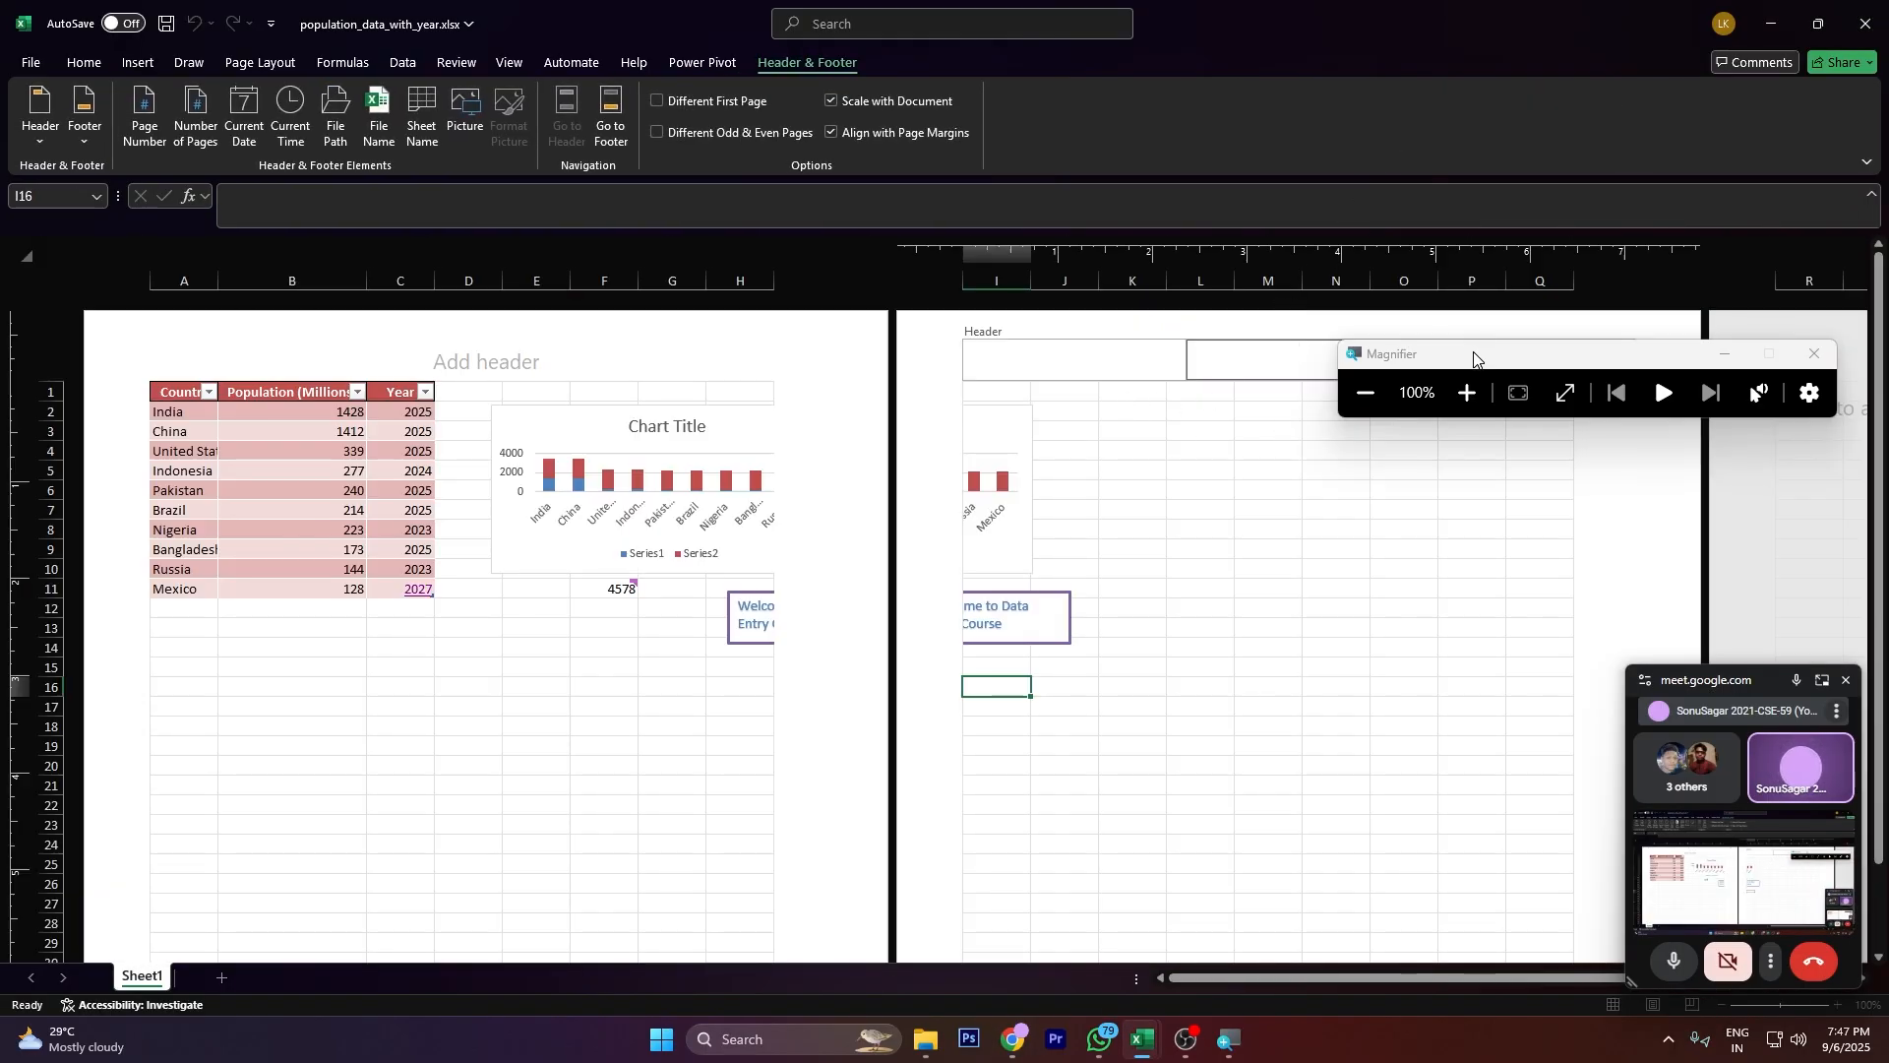
pyautogui.moveTo(1474, 359); pyautogui.dragTo(1537, 564)
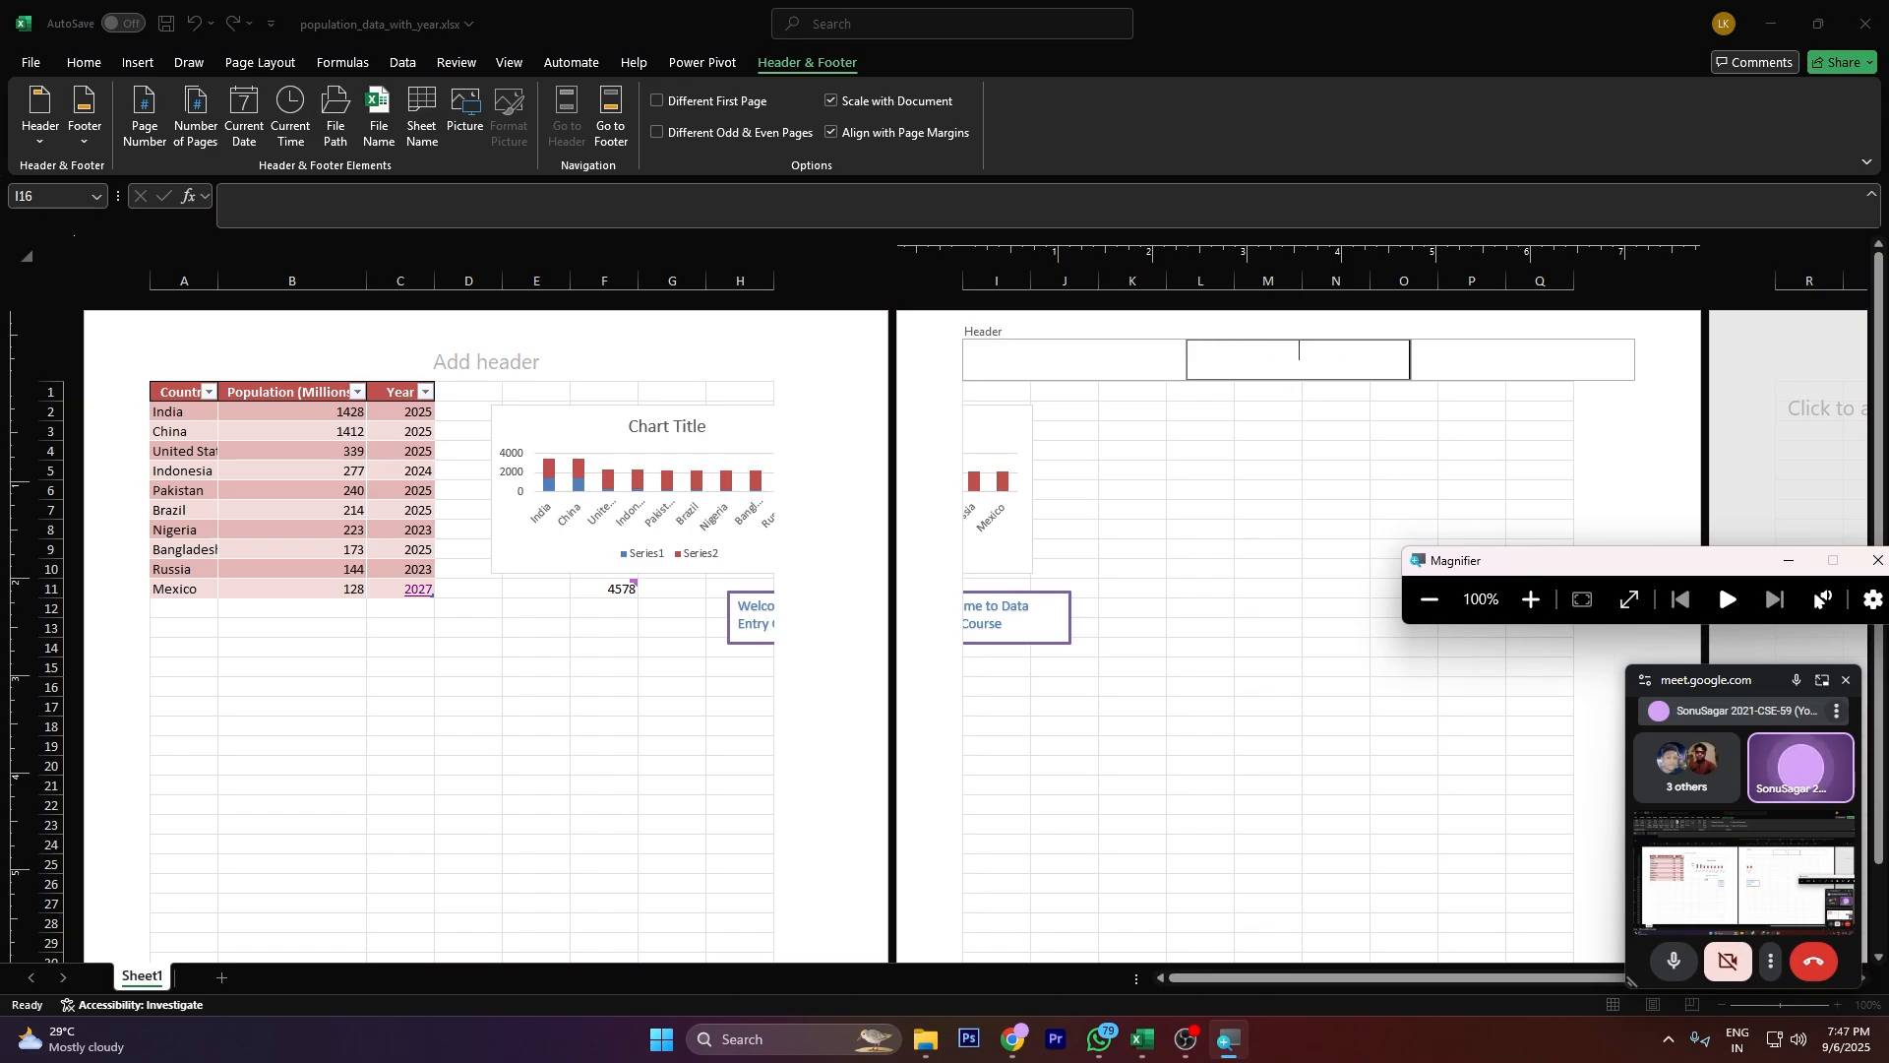
pyautogui.click(1299, 350)
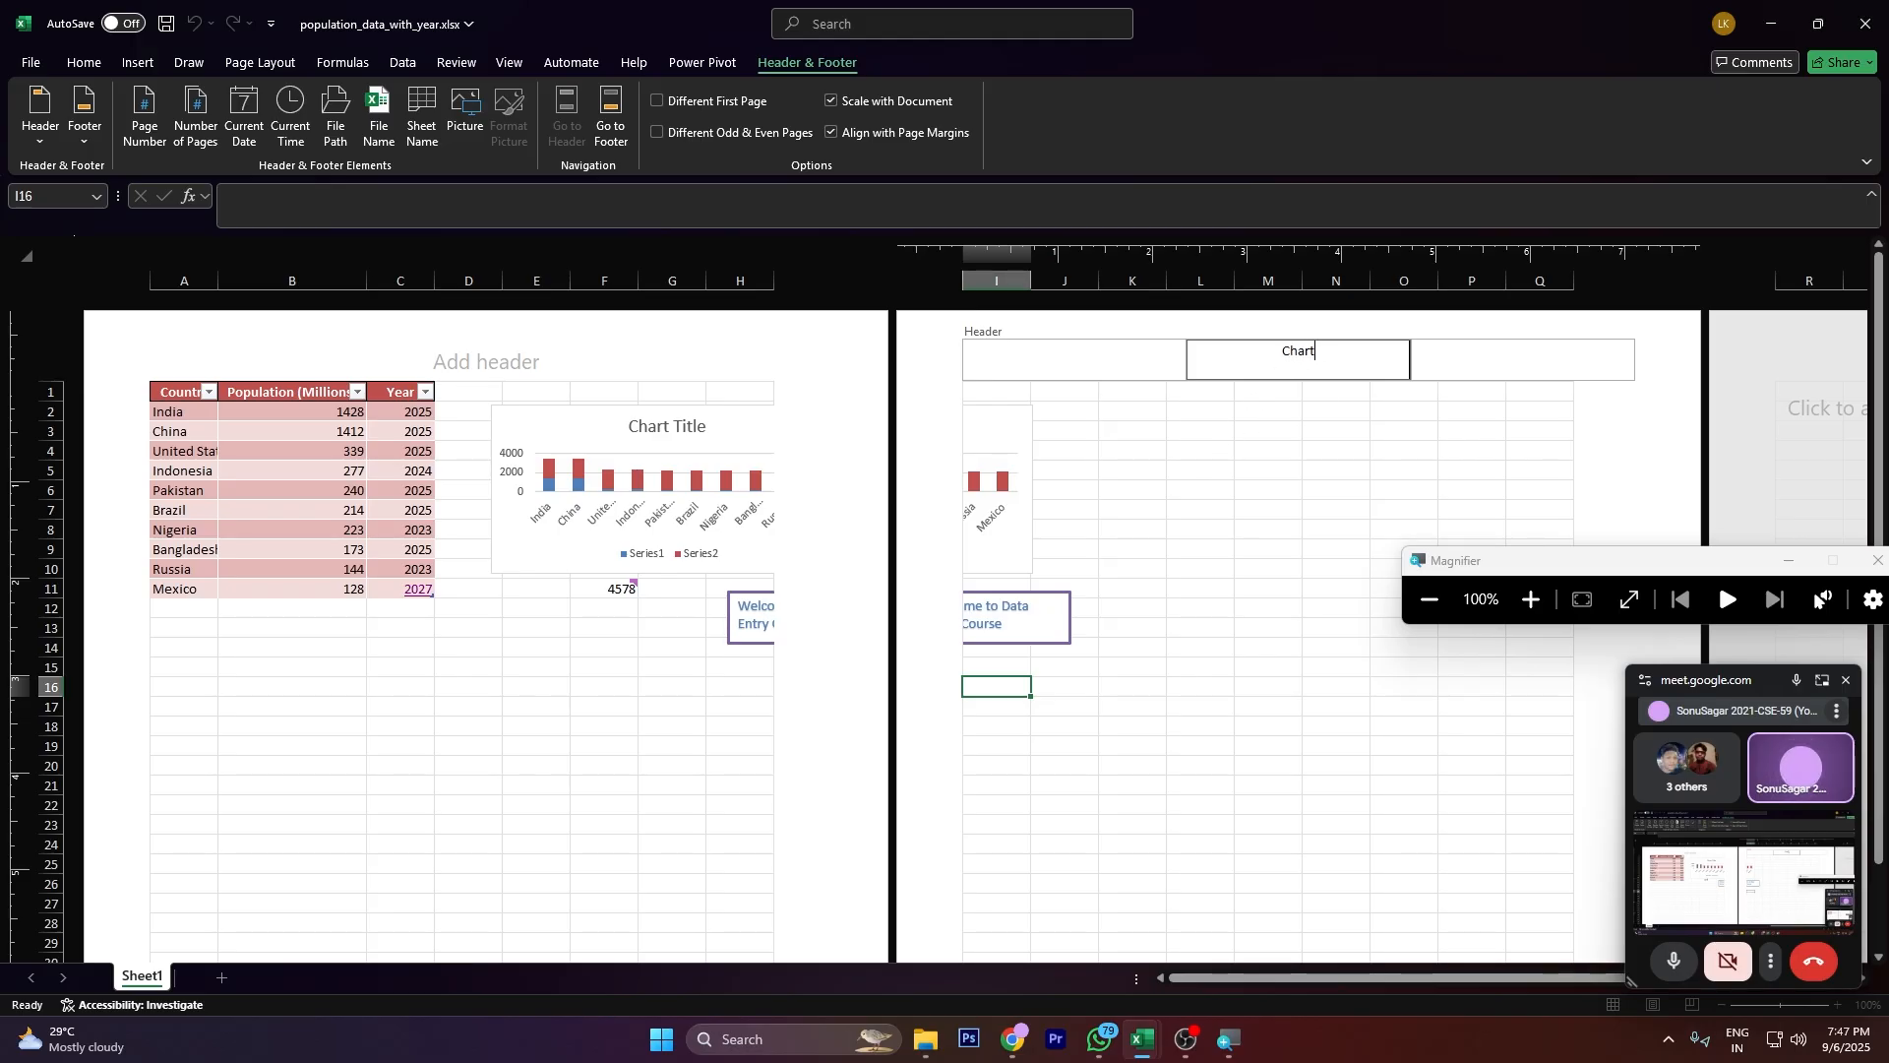
pyautogui.write('Chart Understanding')
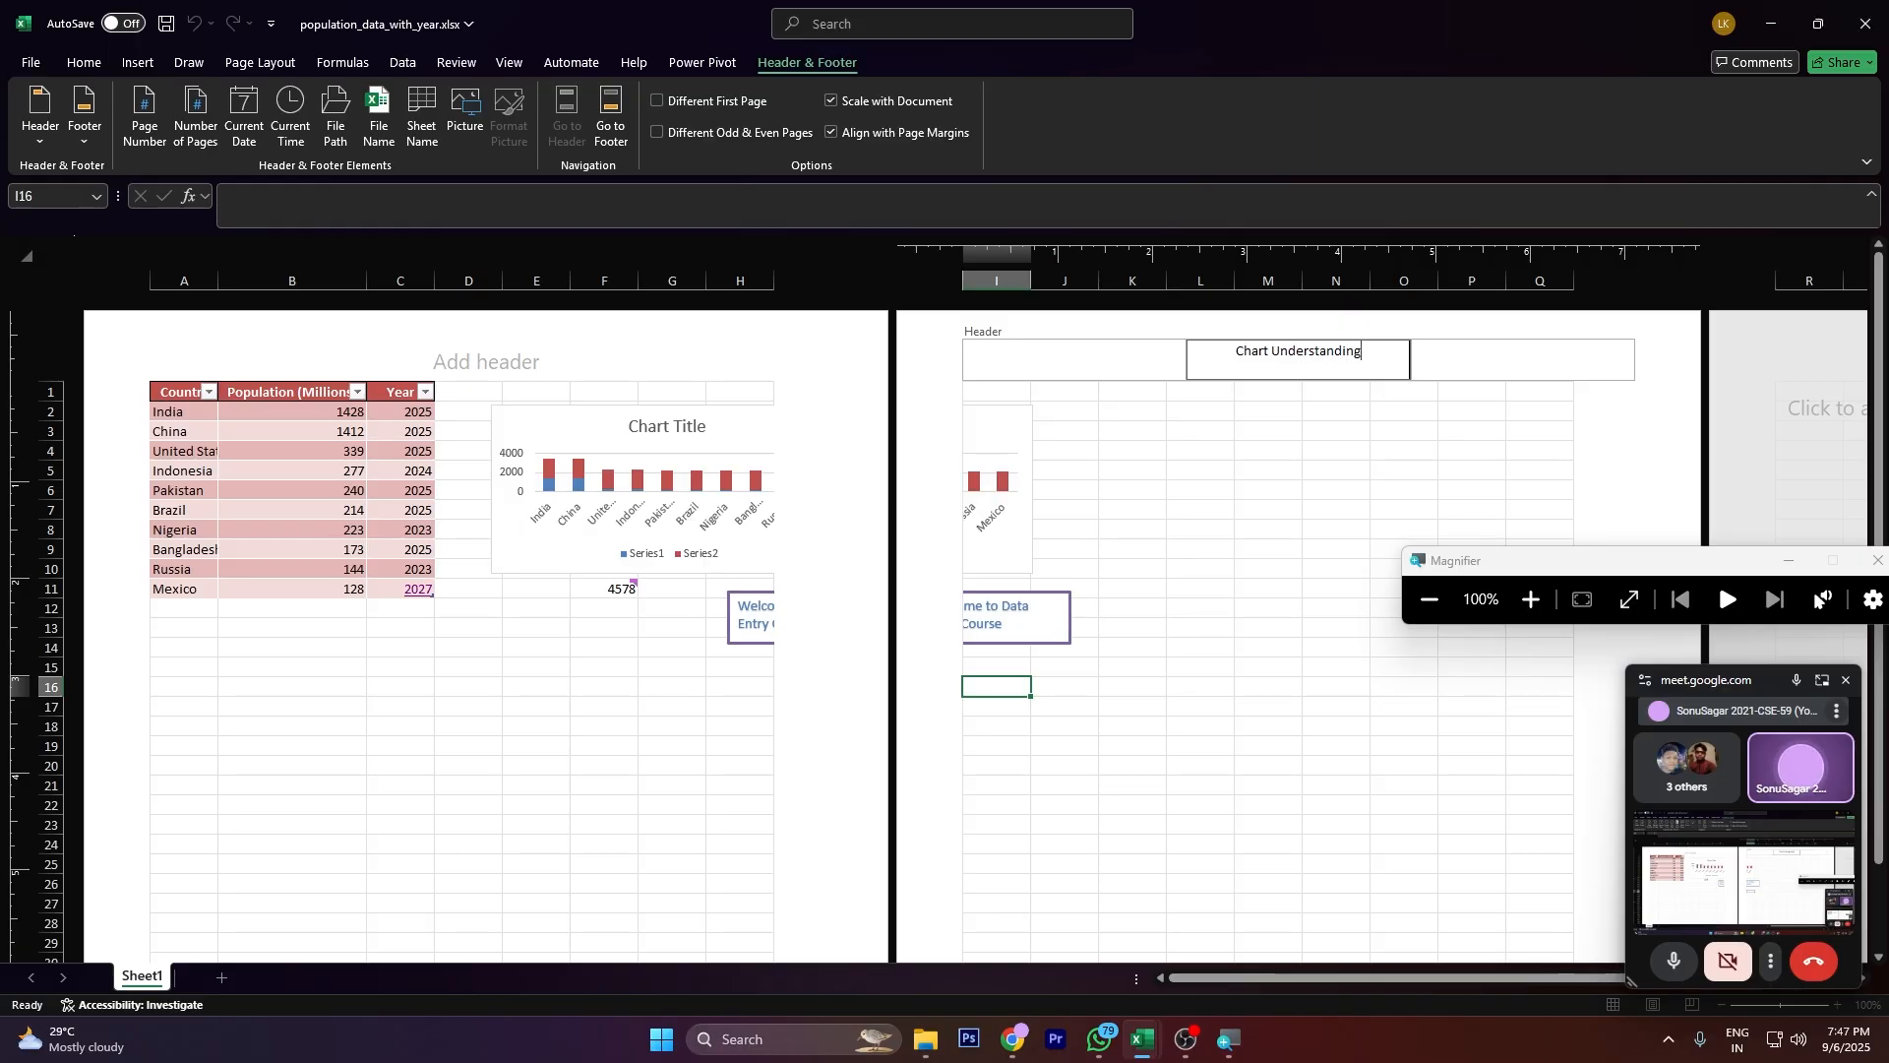
pyautogui.click(1323, 433)
# Step: Format the first page's "Chart Understanding" header text as larger, bold and dark red
pyautogui.scroll(4, 1322, 443)
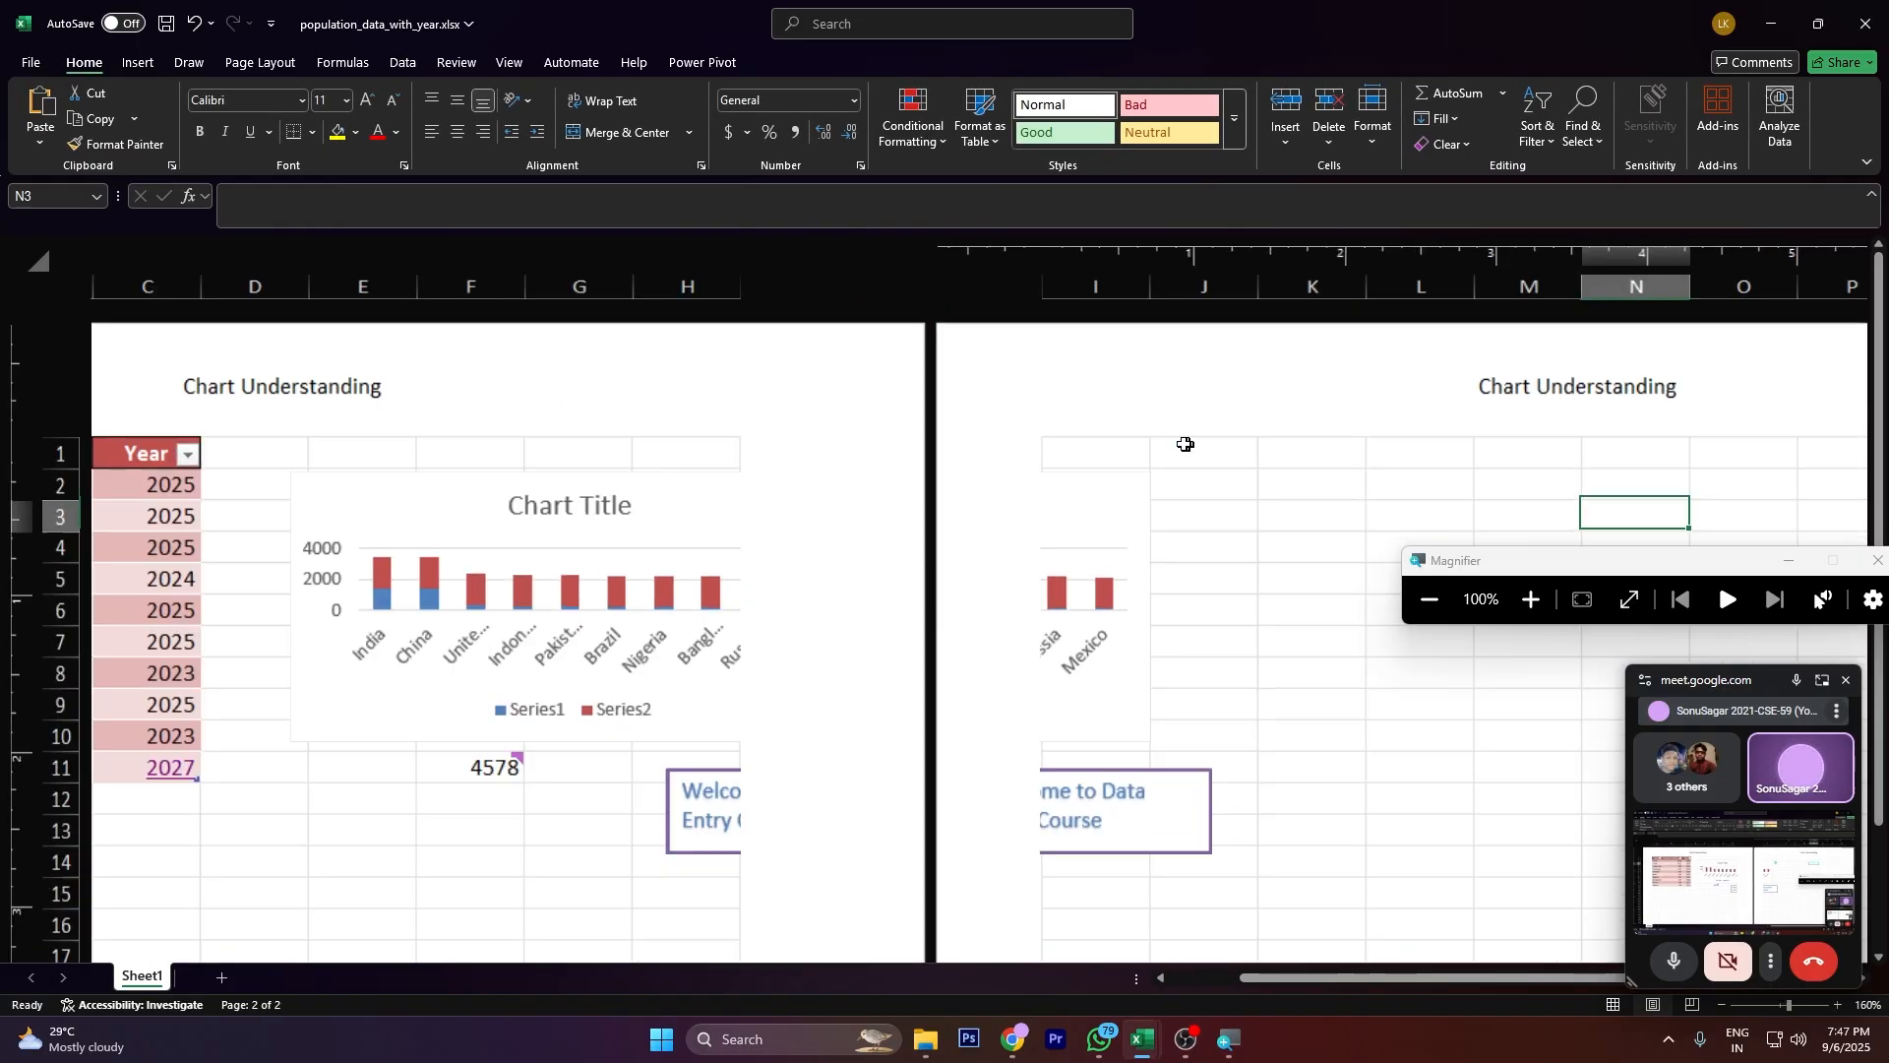
pyautogui.scroll(-1, 999, 699)
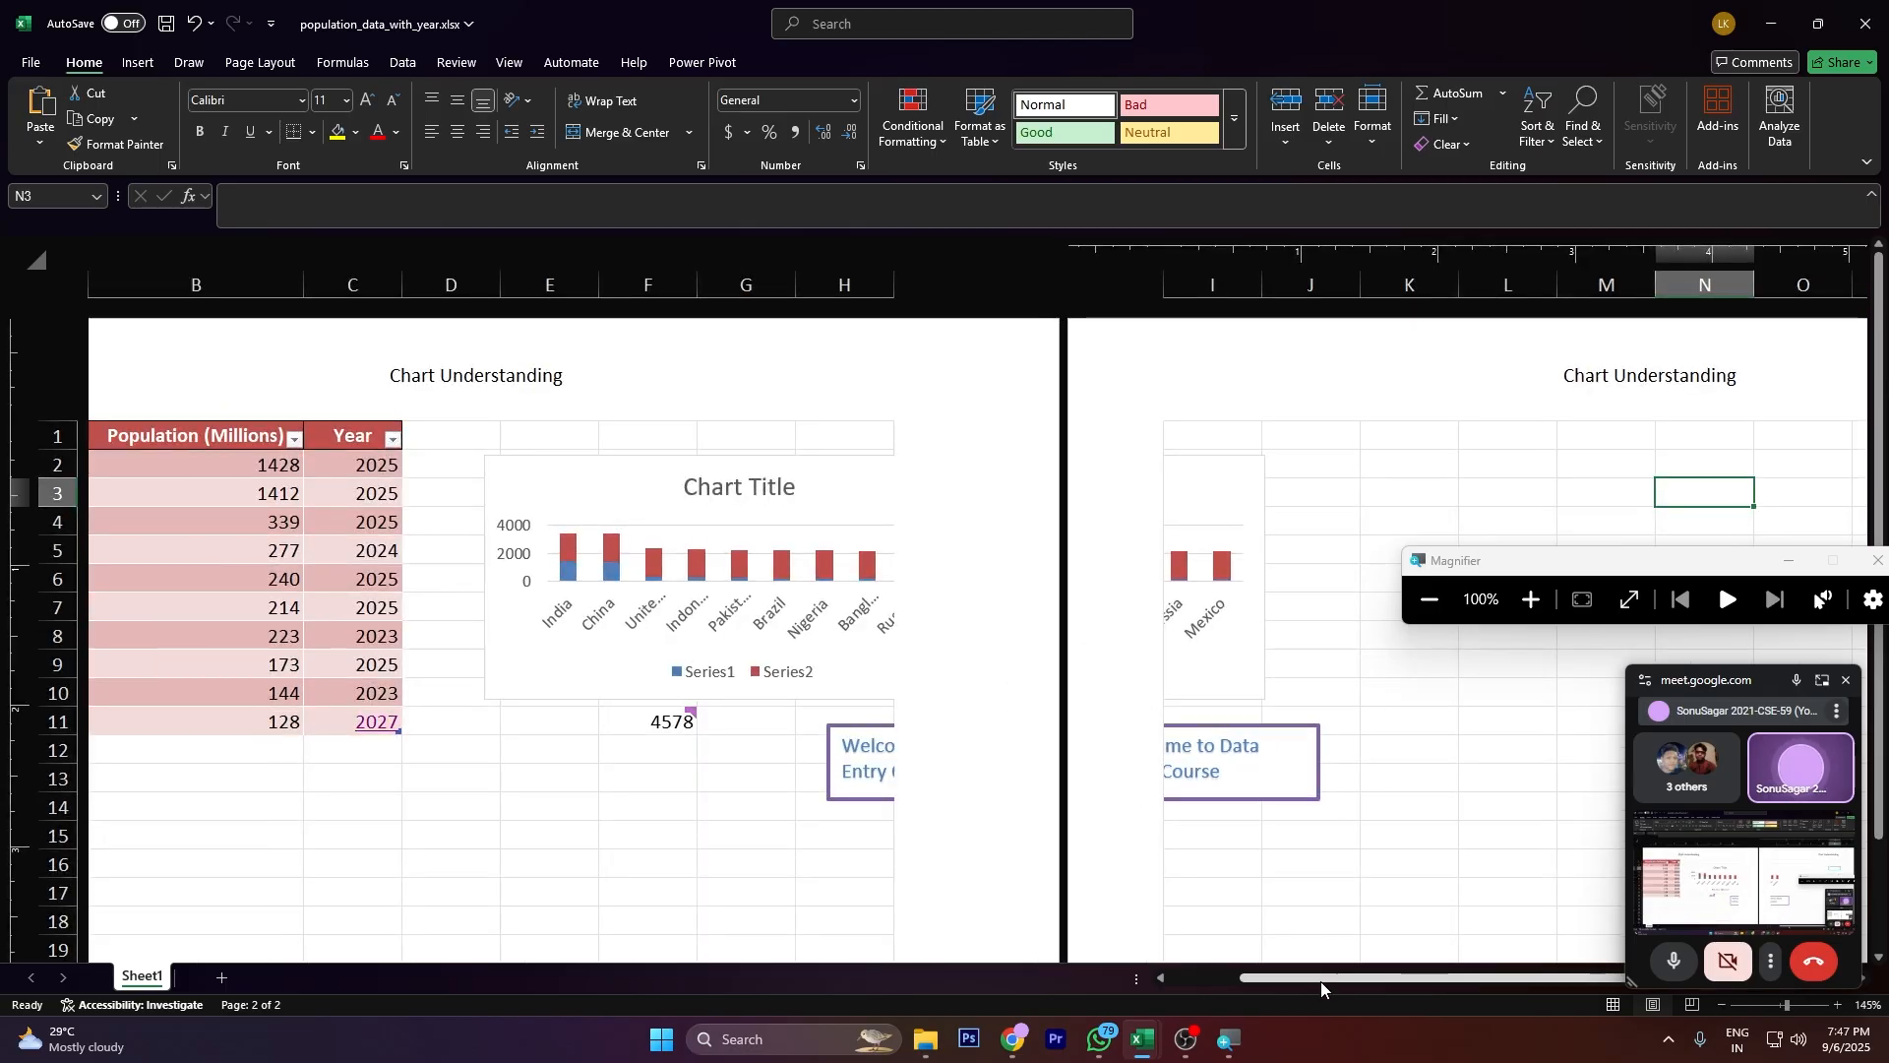
pyautogui.moveTo(1321, 979); pyautogui.dragTo(1151, 974)
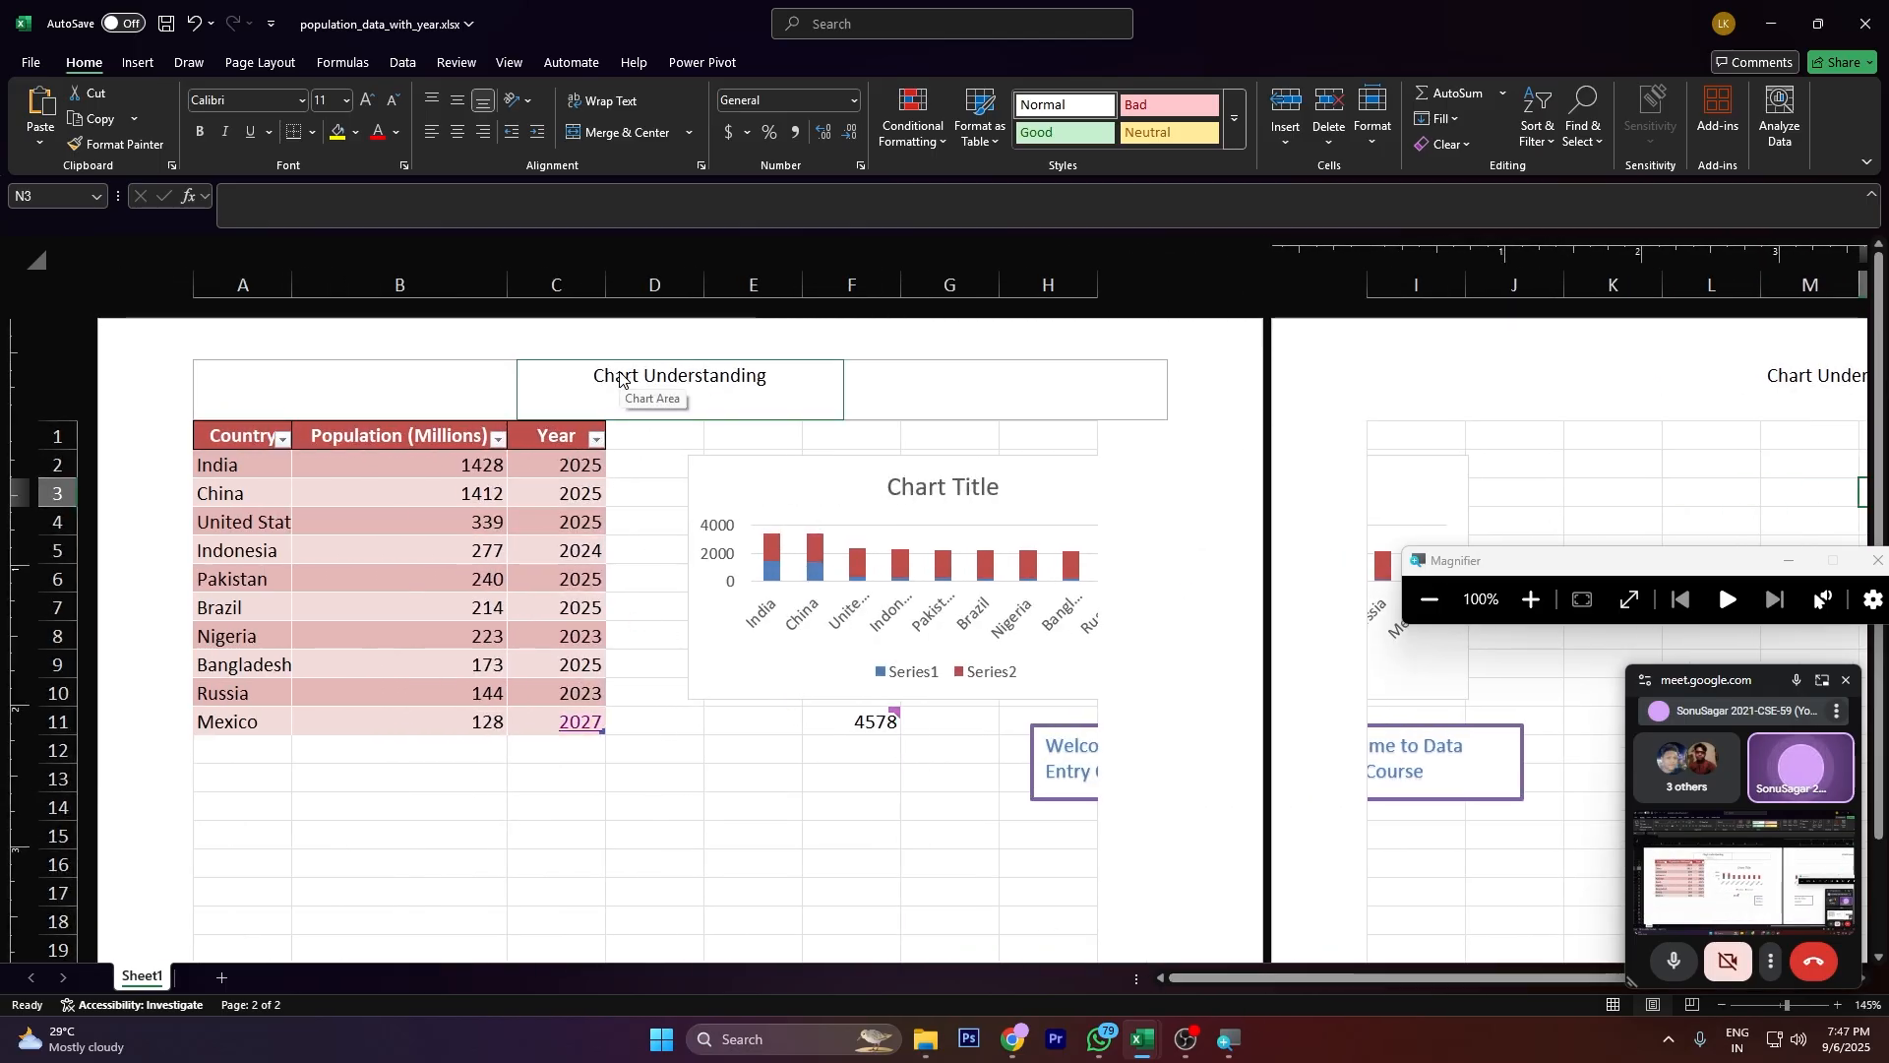
pyautogui.click(714, 385)
pyautogui.doubleClick(635, 379)
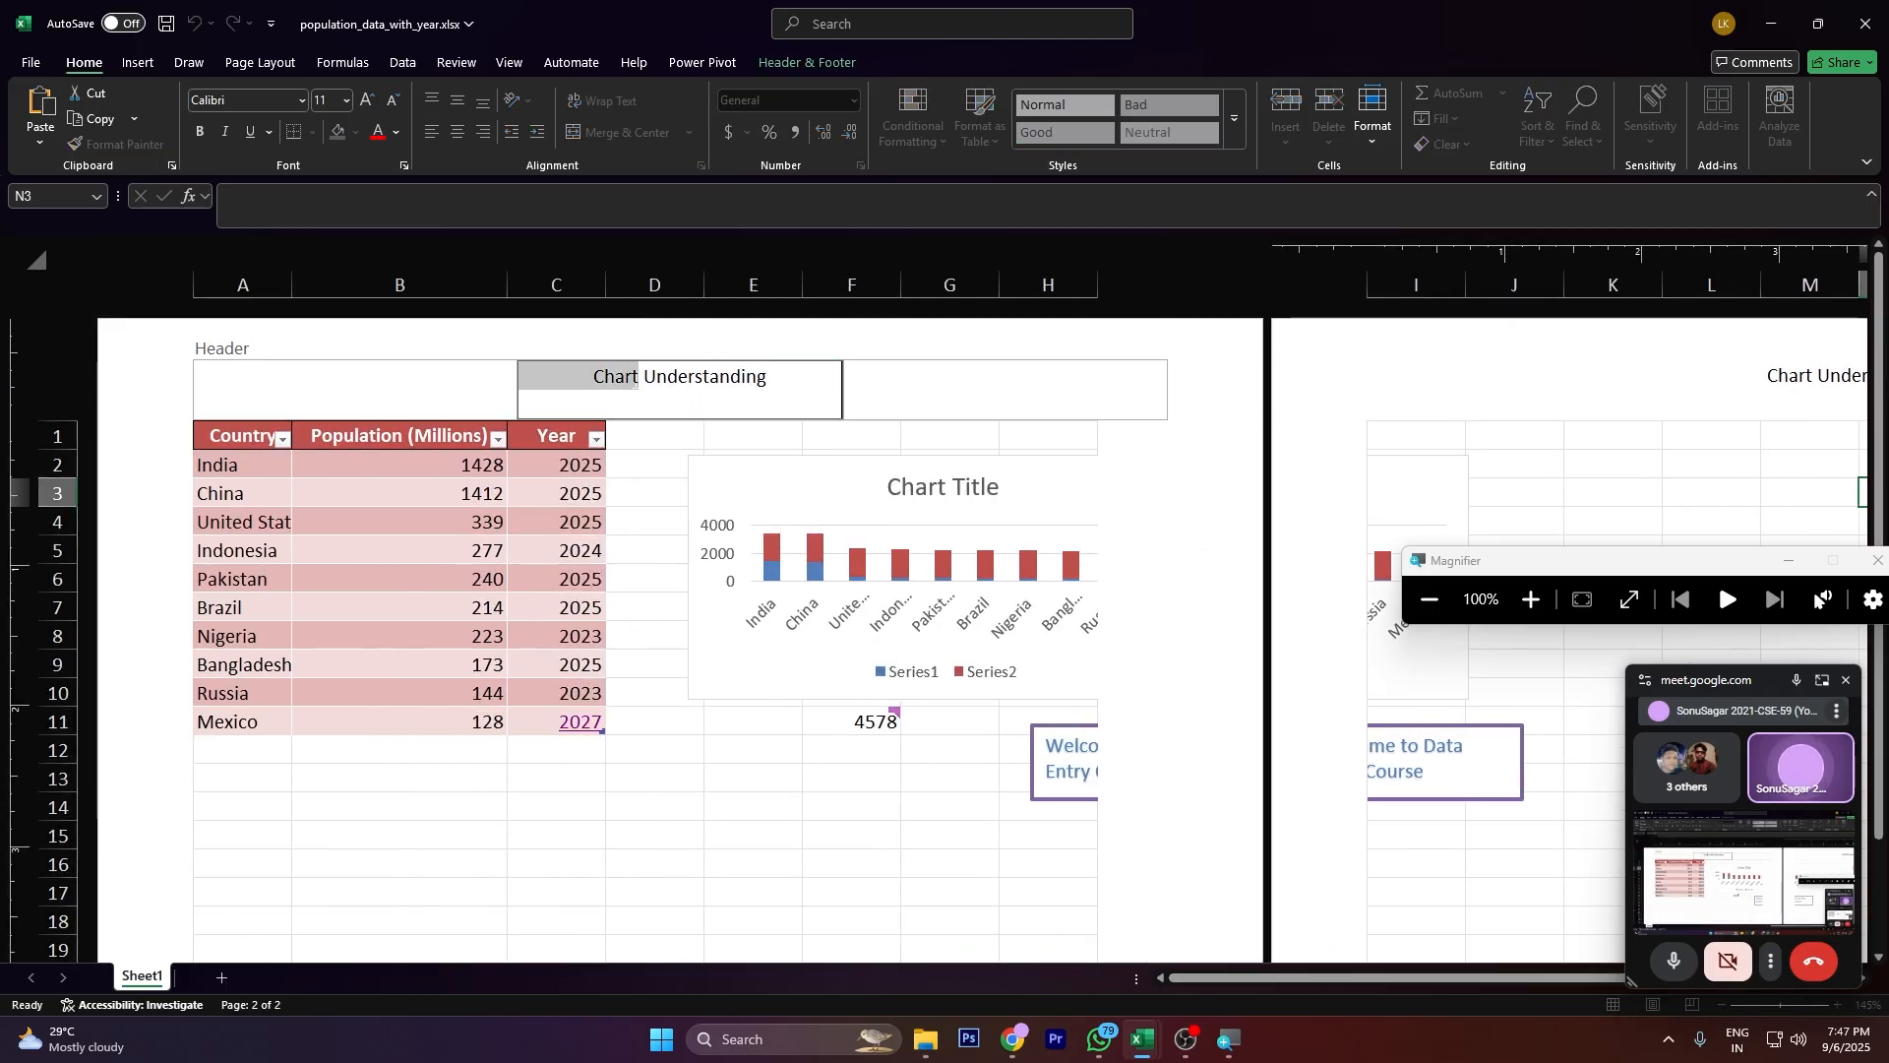
pyautogui.tripleClick(636, 382)
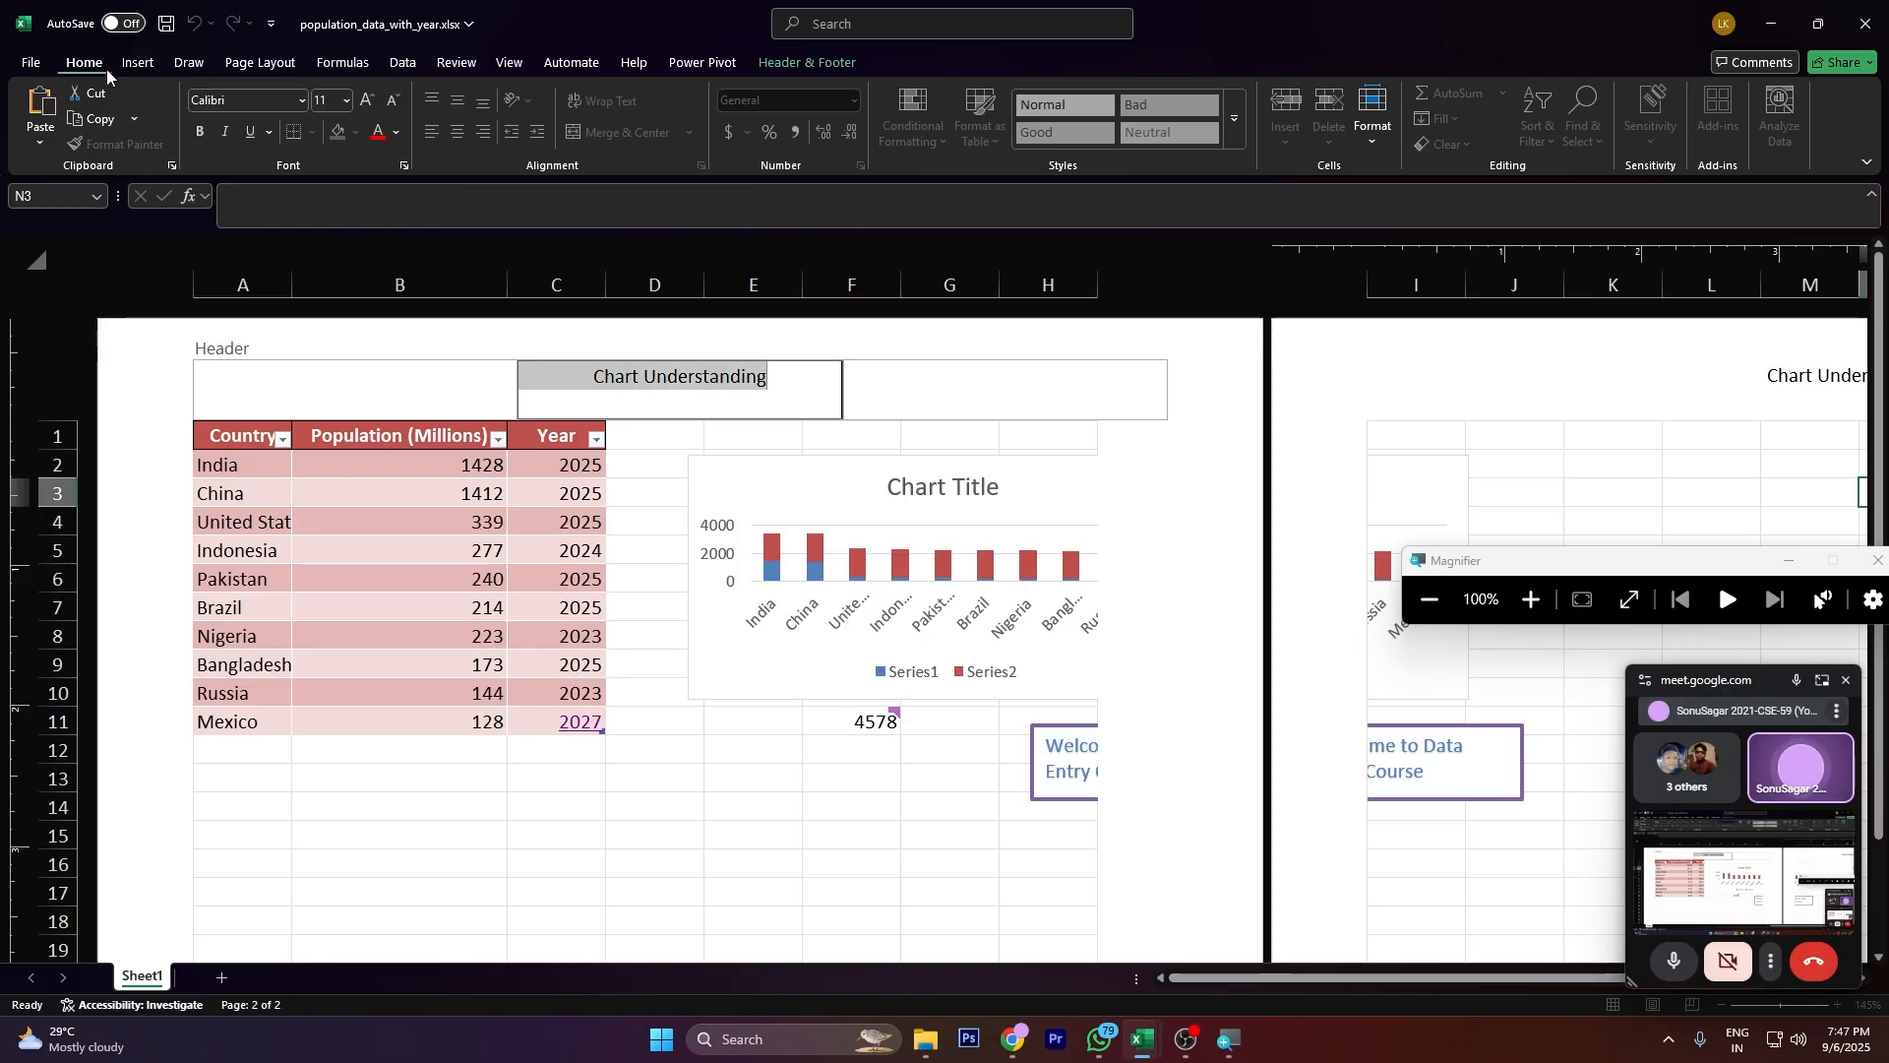
pyautogui.click(396, 132)
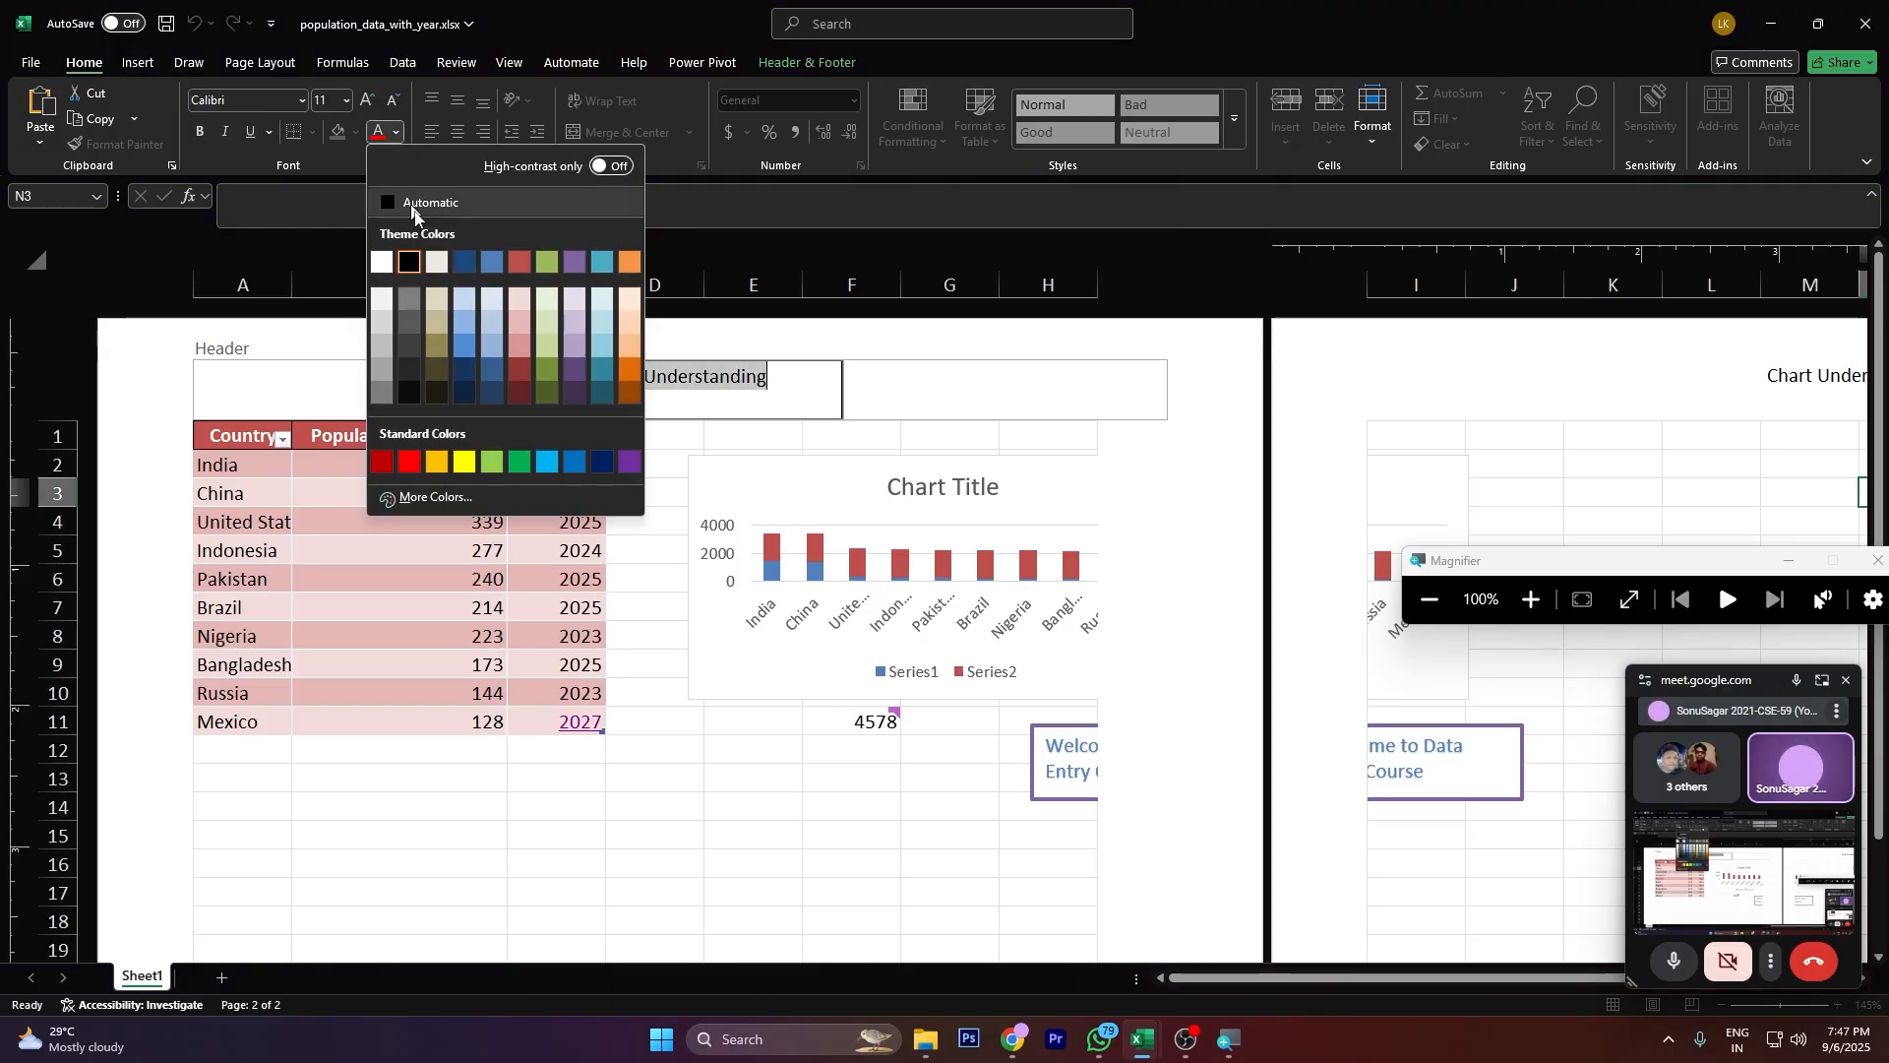
pyautogui.click(516, 320)
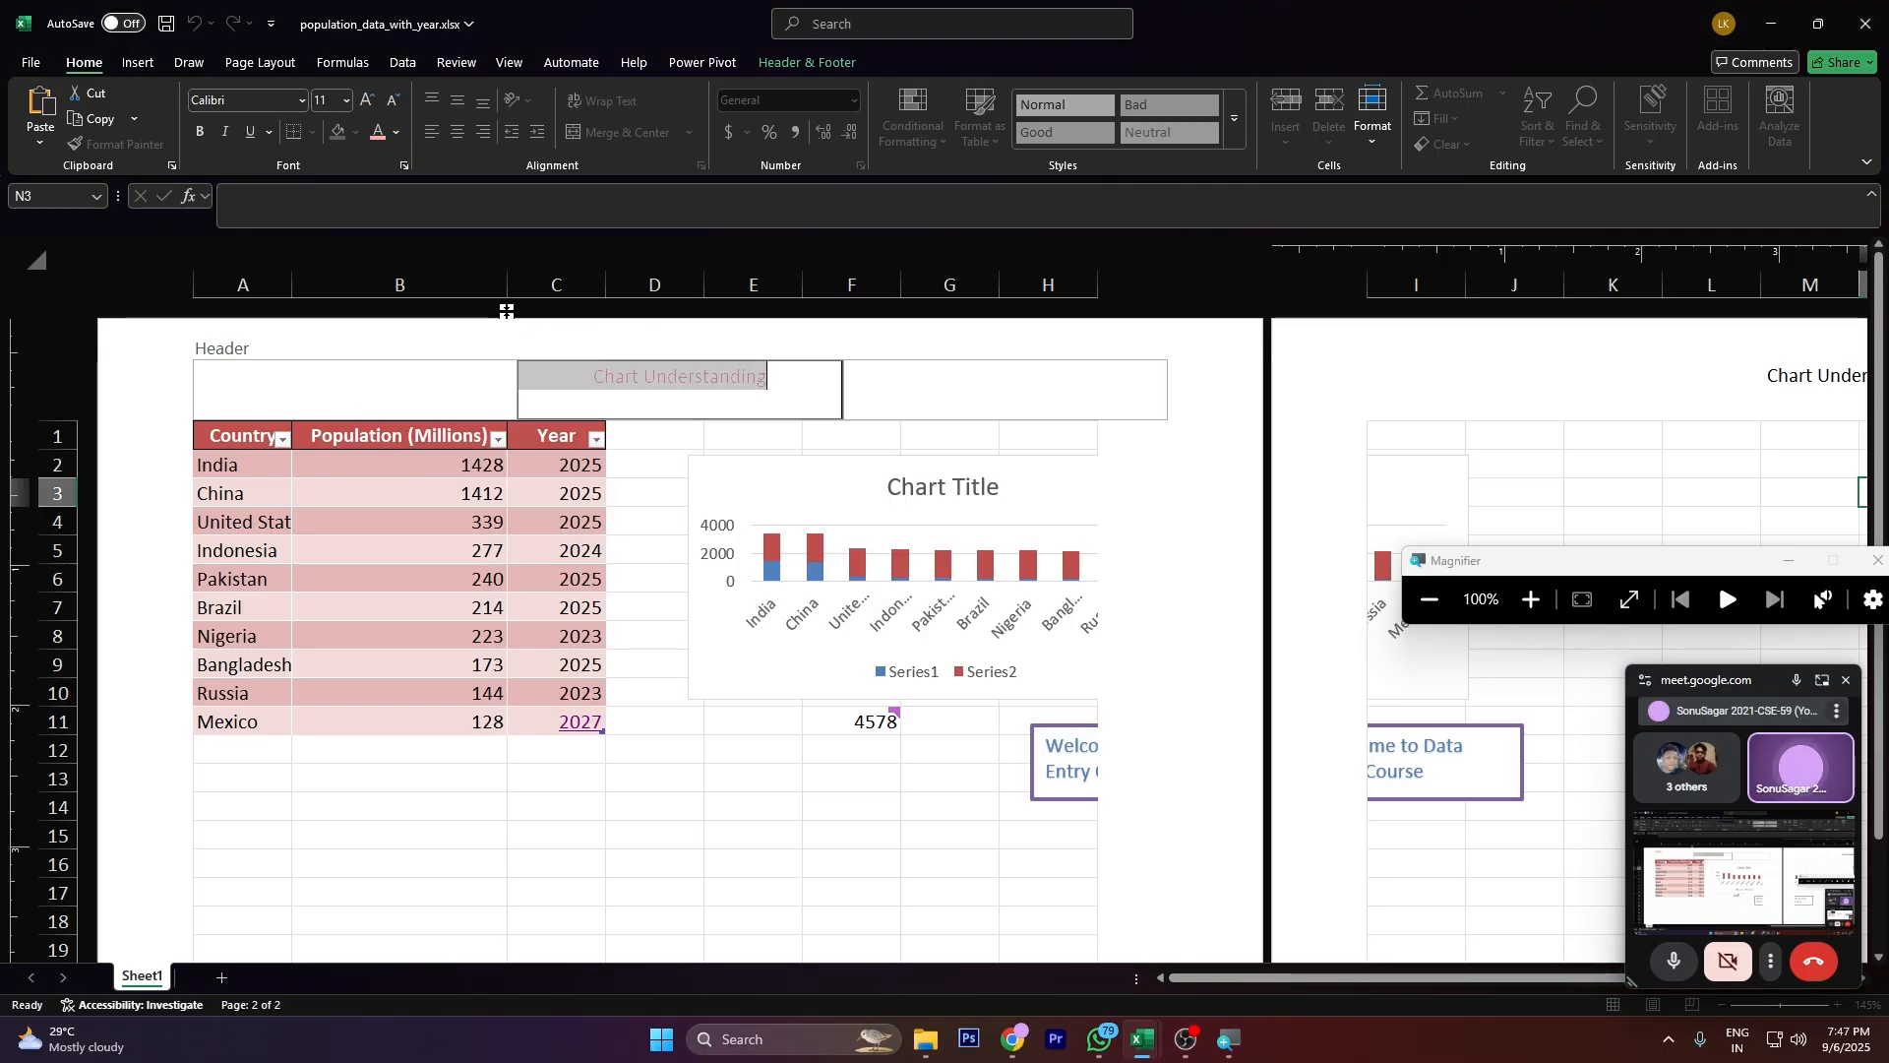
pyautogui.click(346, 101)
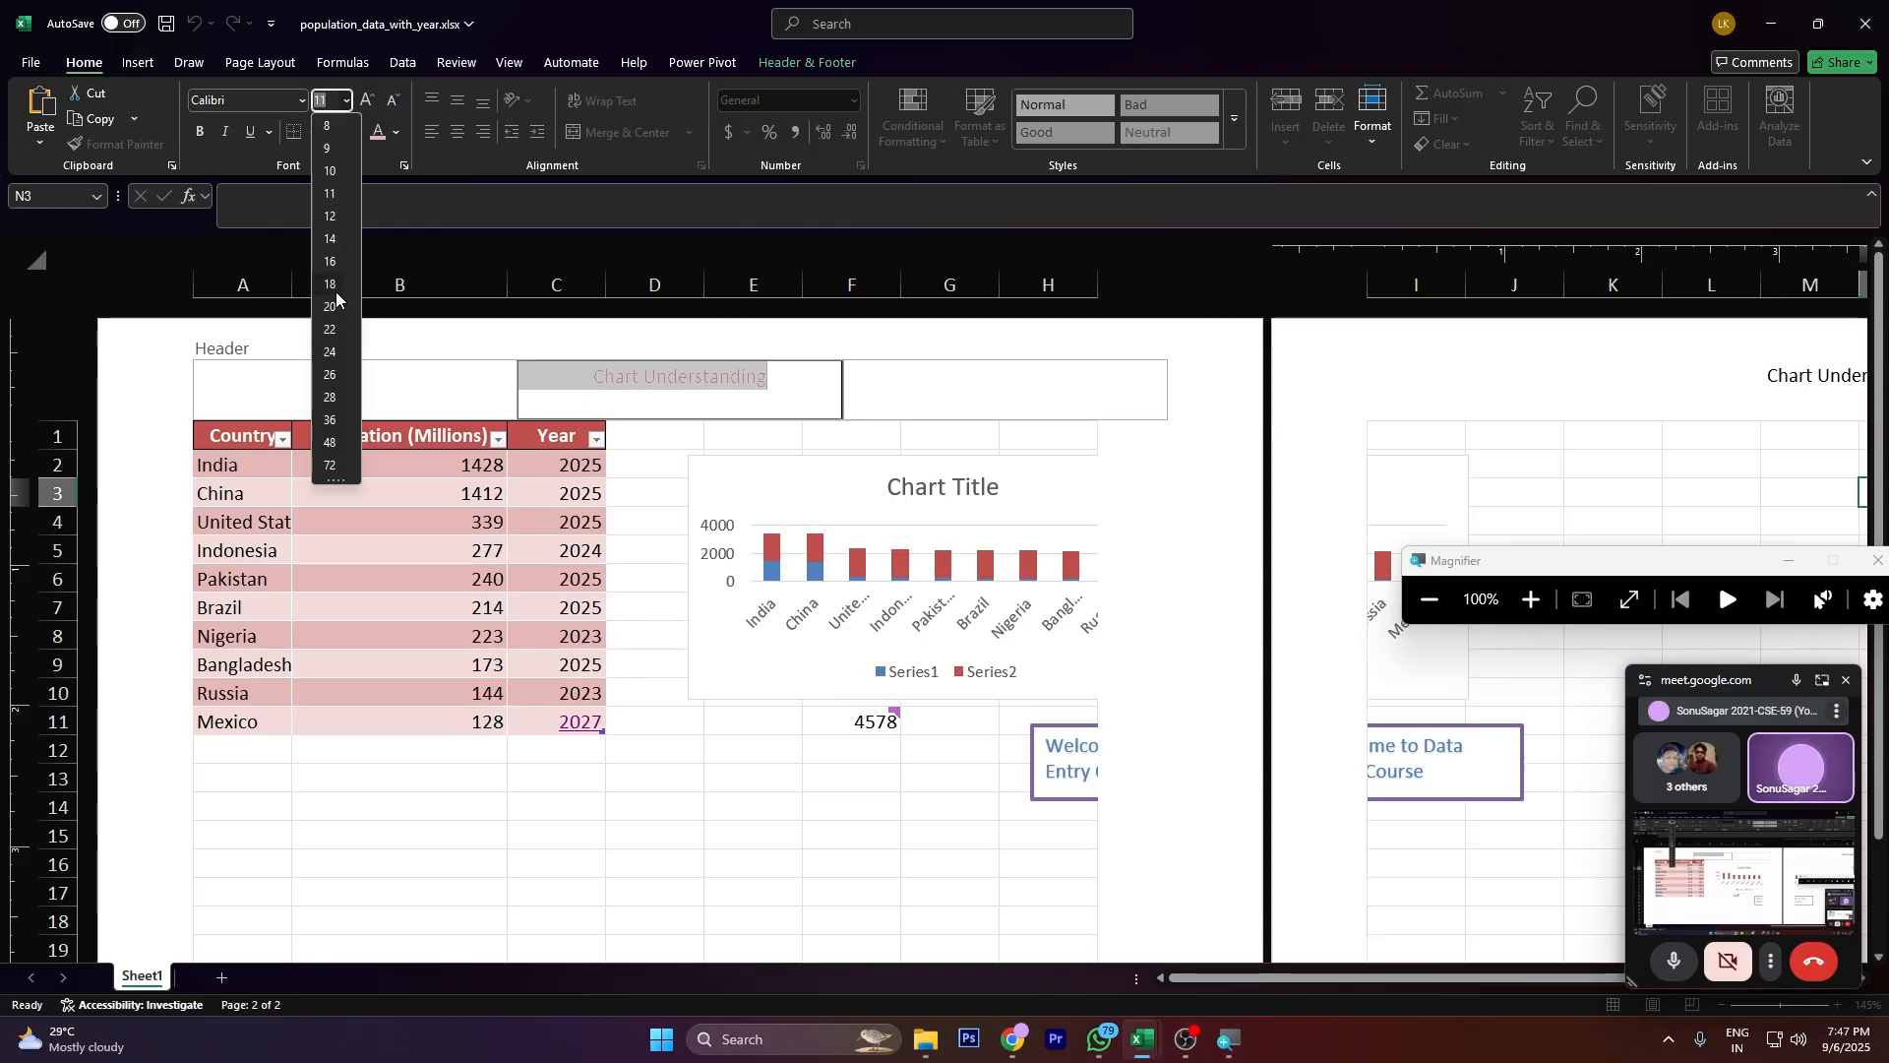
pyautogui.click(328, 261)
pyautogui.hotkey('alt', 'Tab')
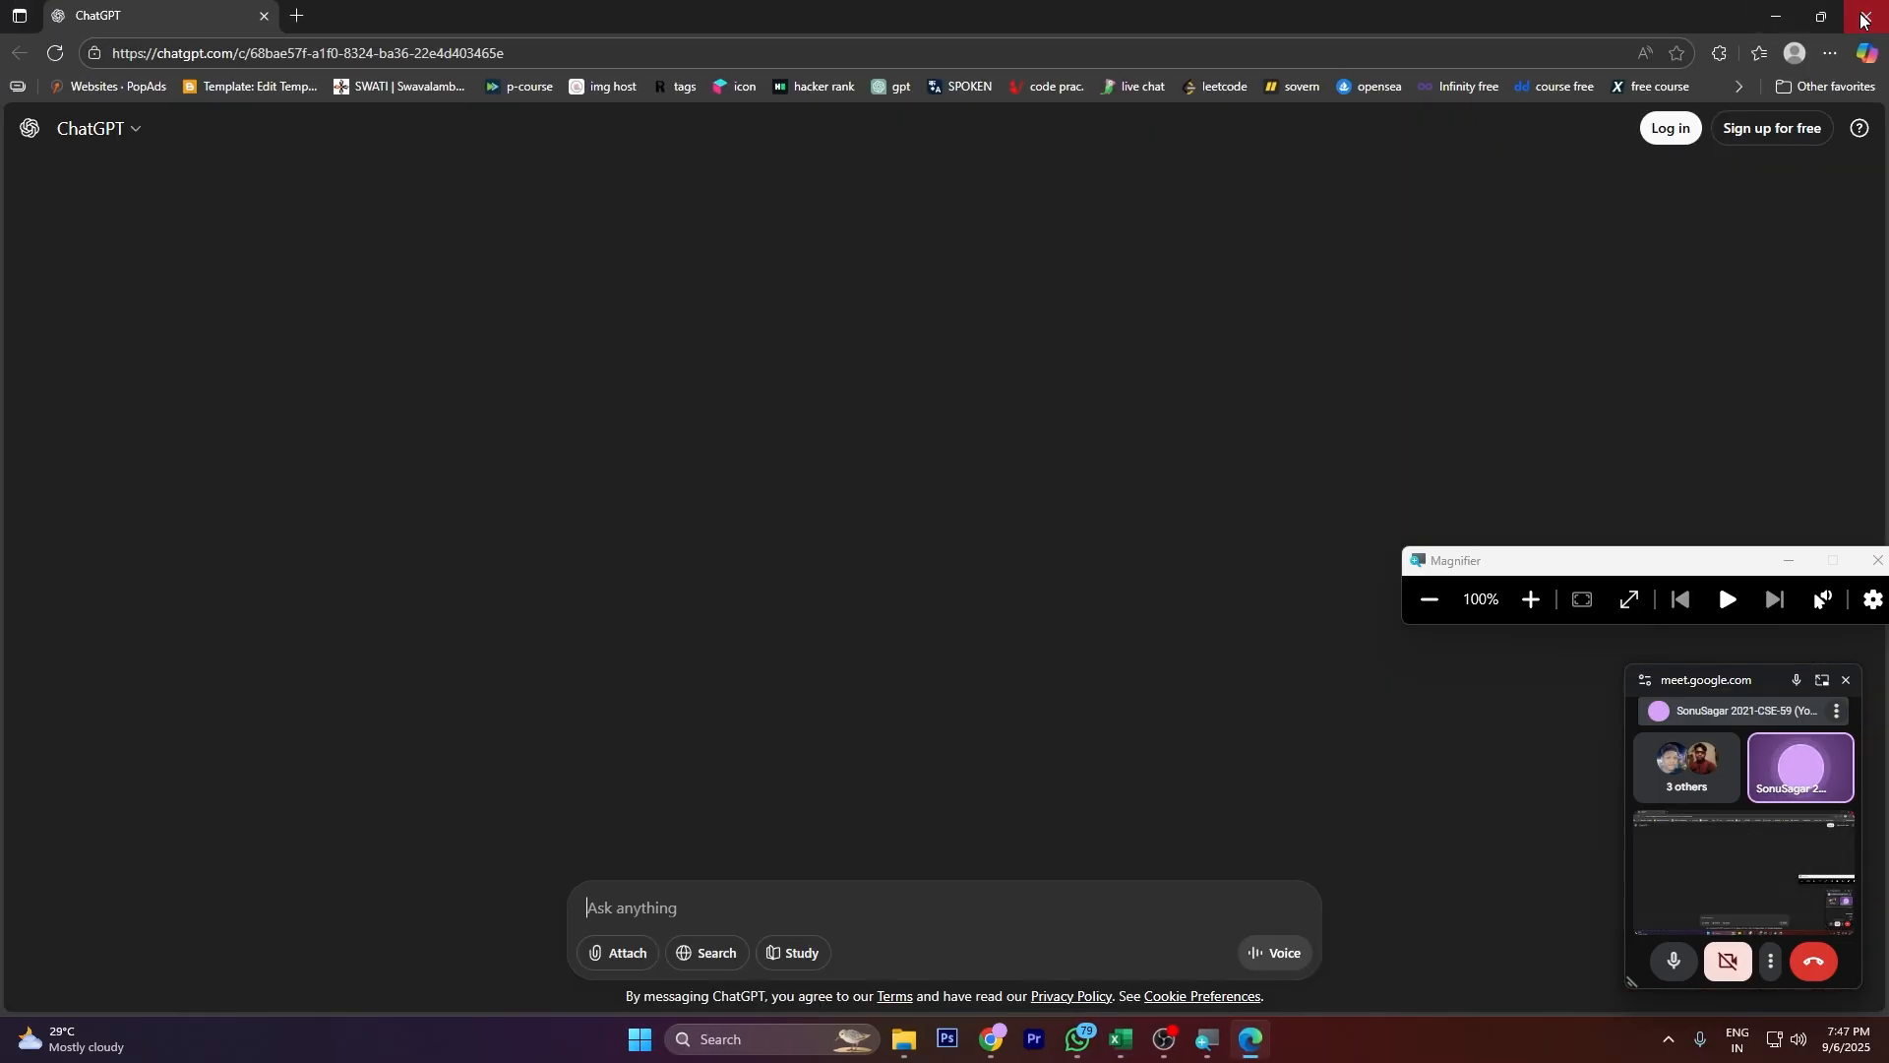
pyautogui.click(1866, 16)
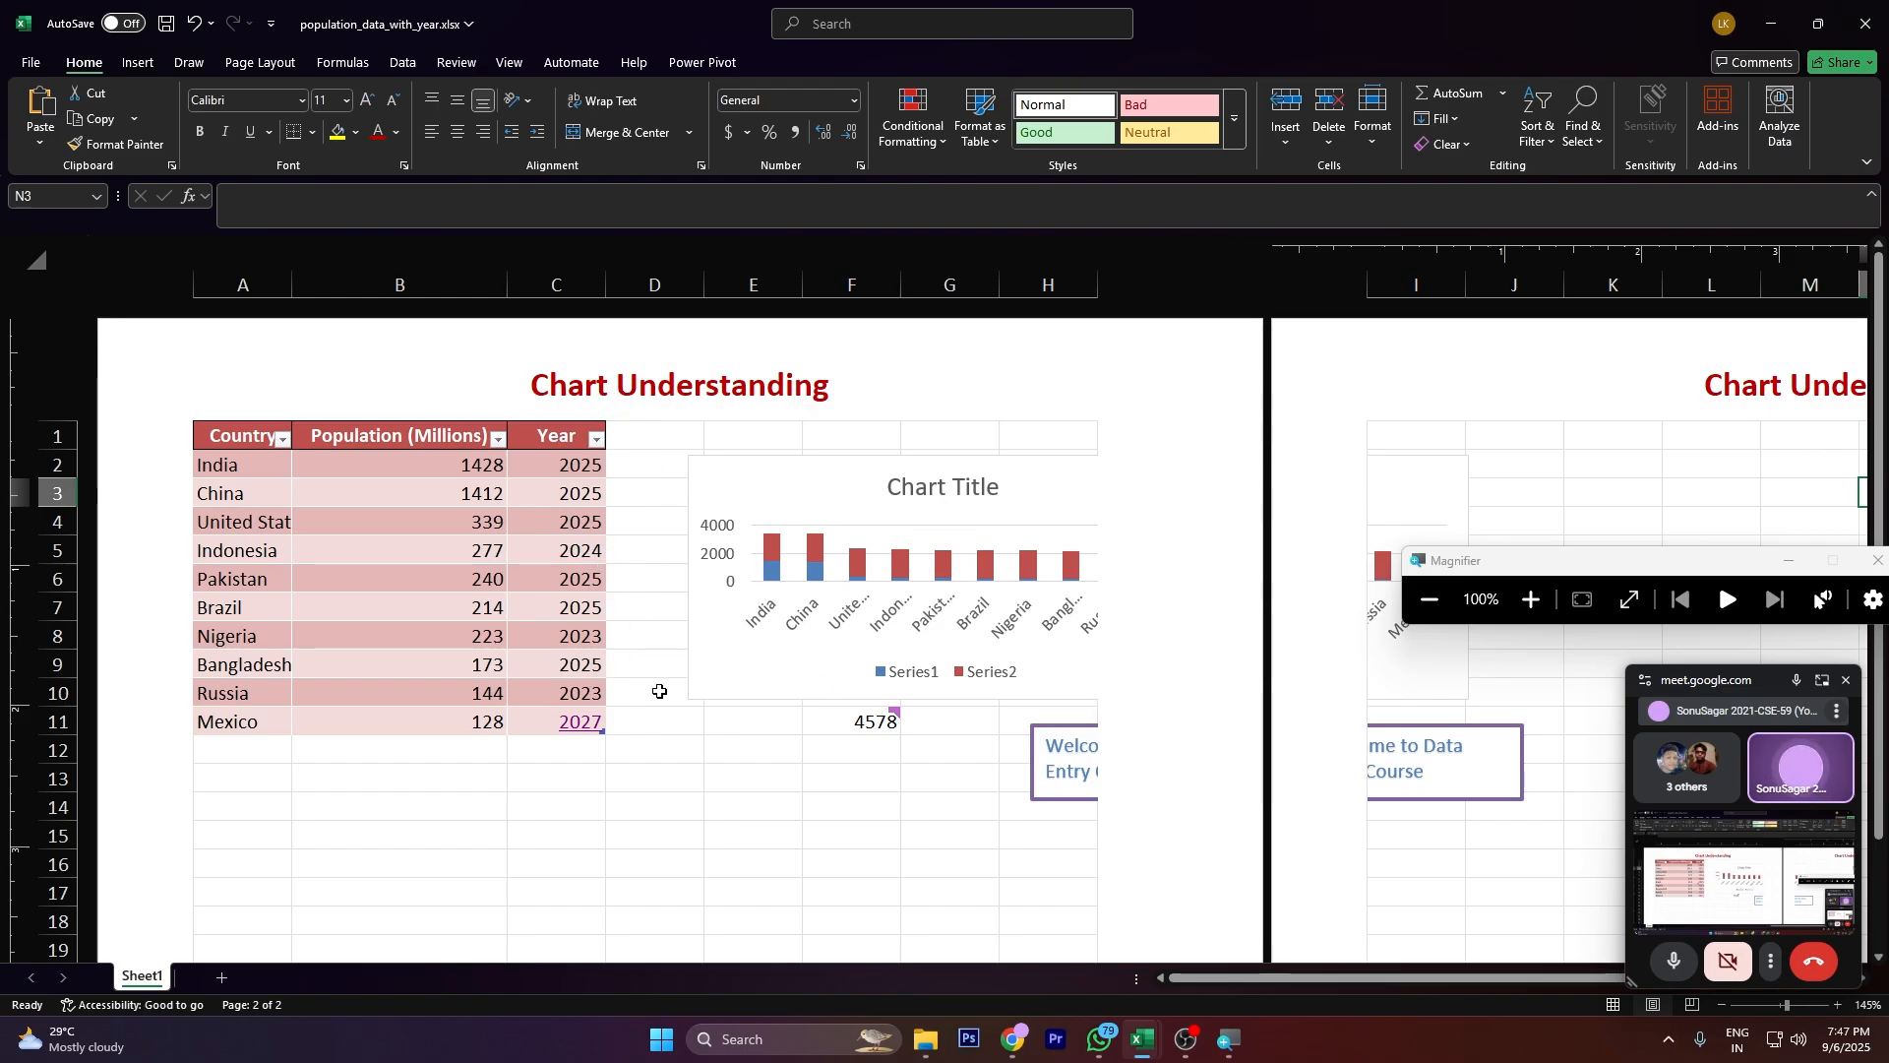
# Step: Add a footer reading "Data Entry Course" in the centre section of the first page
pyautogui.scroll(-5, 735, 670)
pyautogui.scroll(3, 733, 673)
pyautogui.scroll(2, 732, 673)
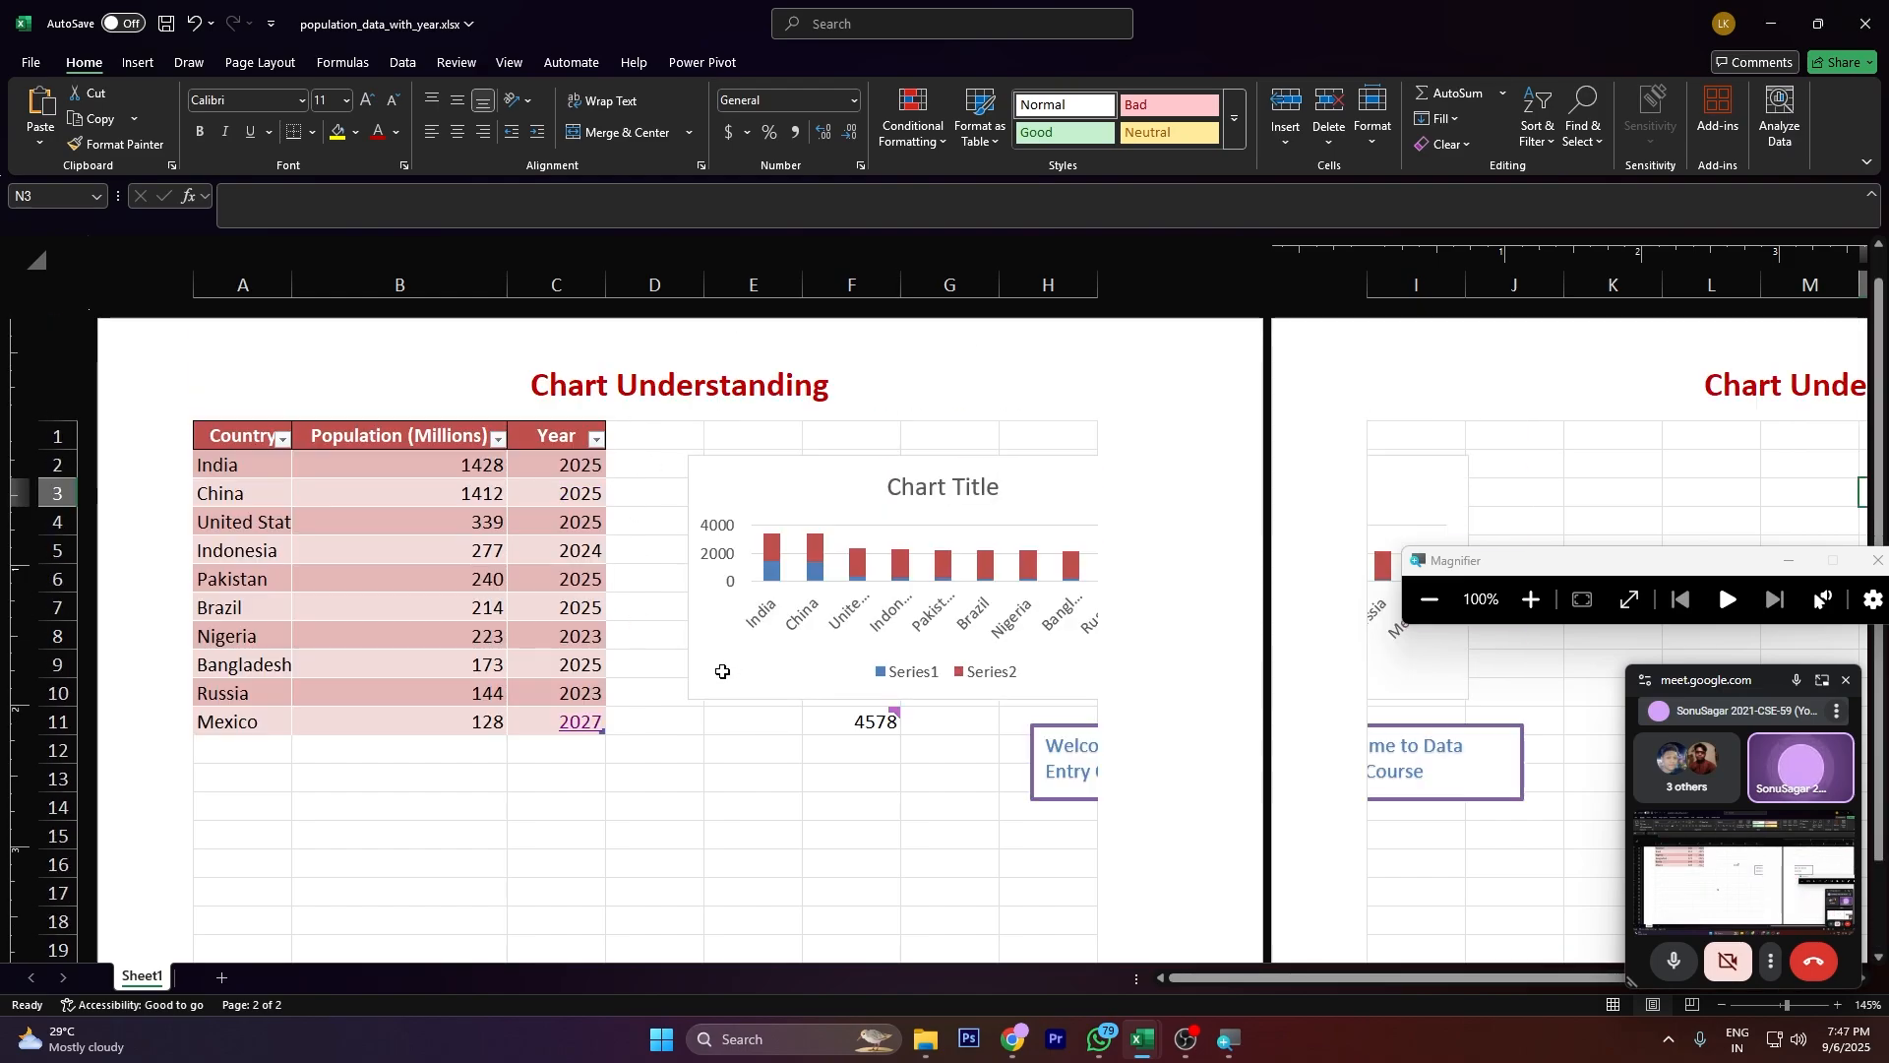
pyautogui.rightClick(723, 410)
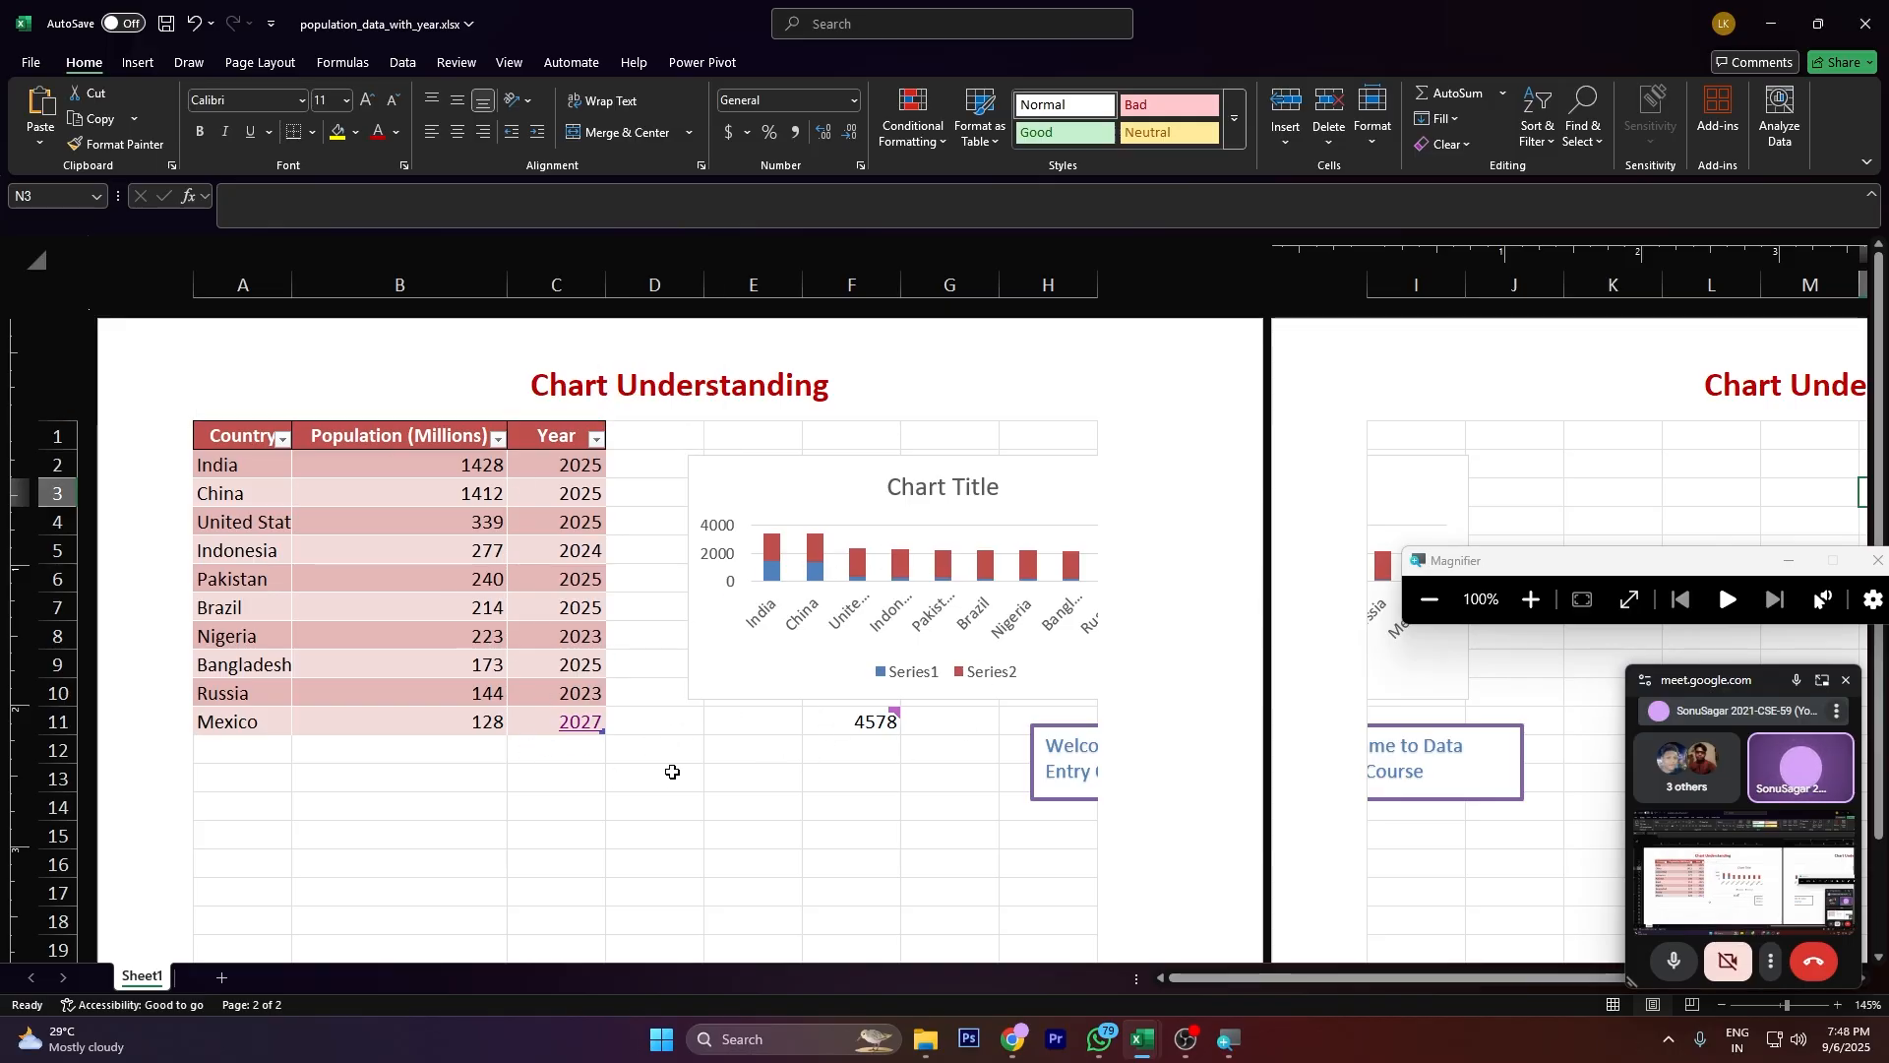
pyautogui.scroll(-10, 738, 433)
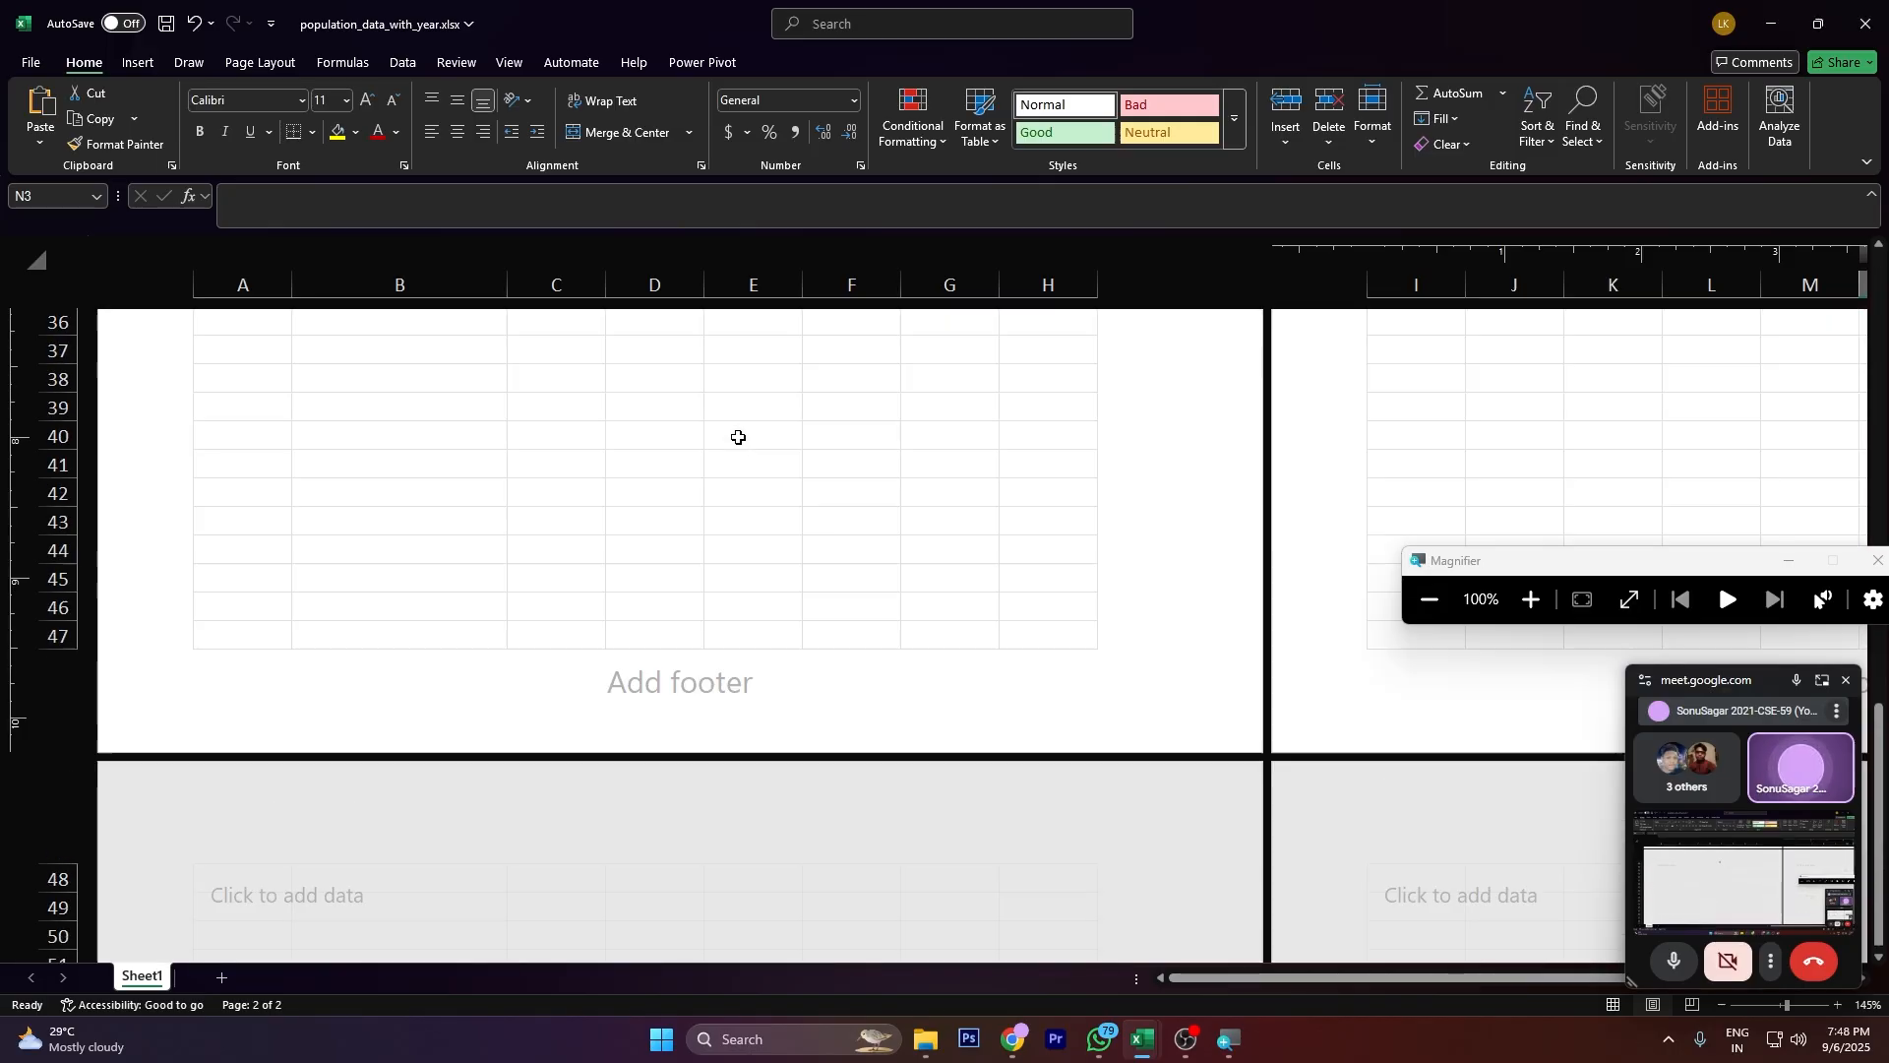
pyautogui.click(646, 701)
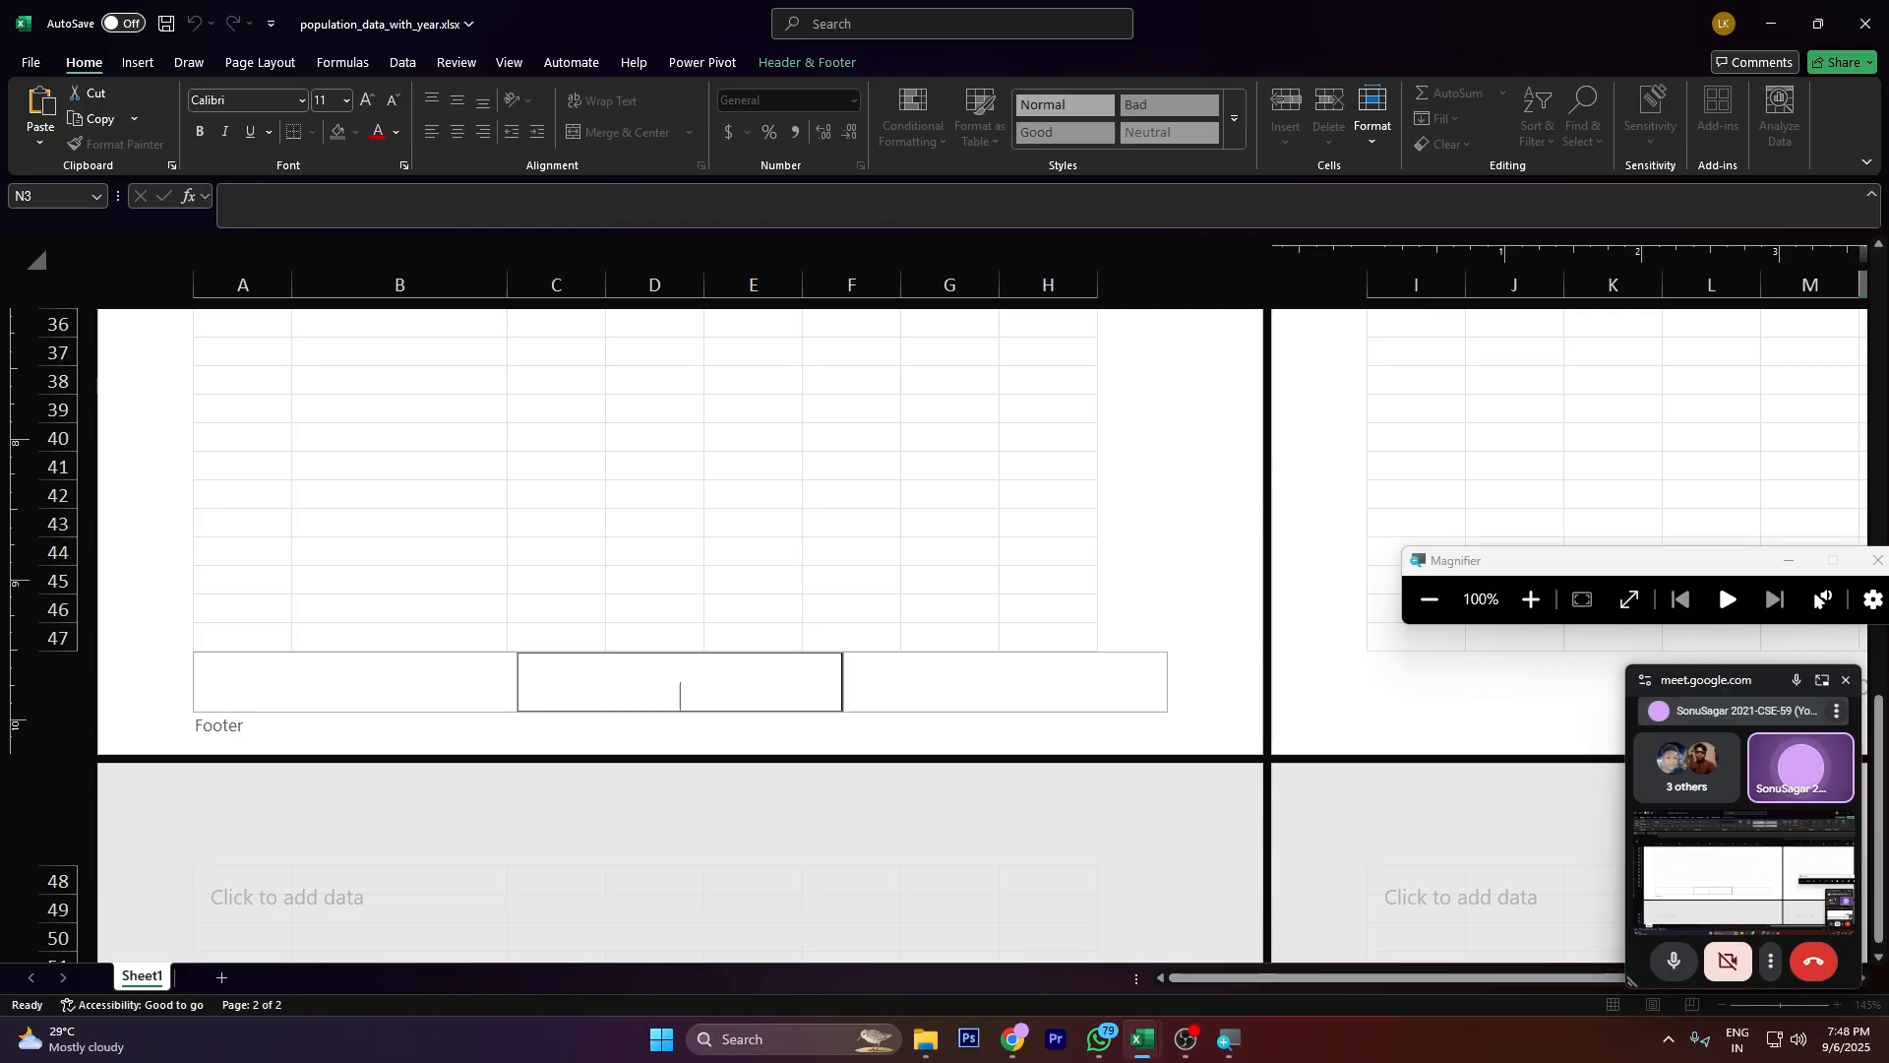
pyautogui.write('Data Entry ')
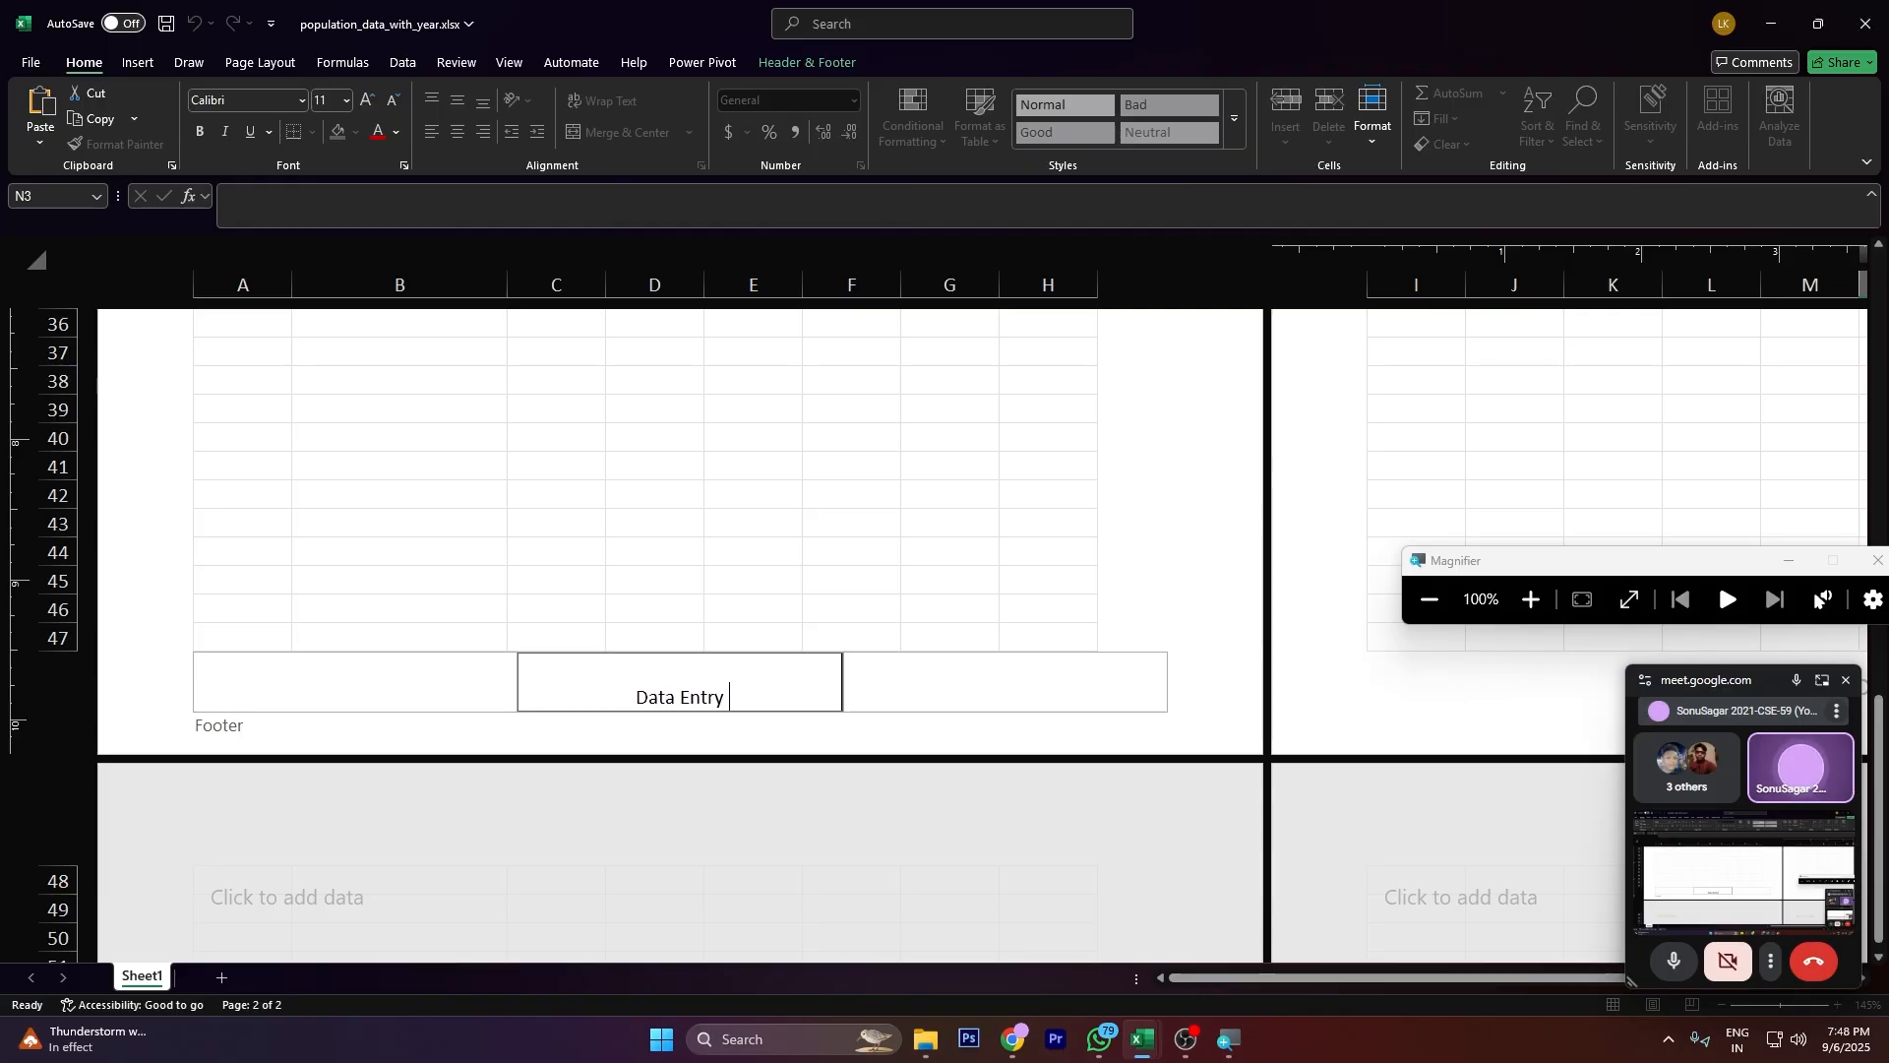
pyautogui.write('Course')
pyautogui.click(882, 725)
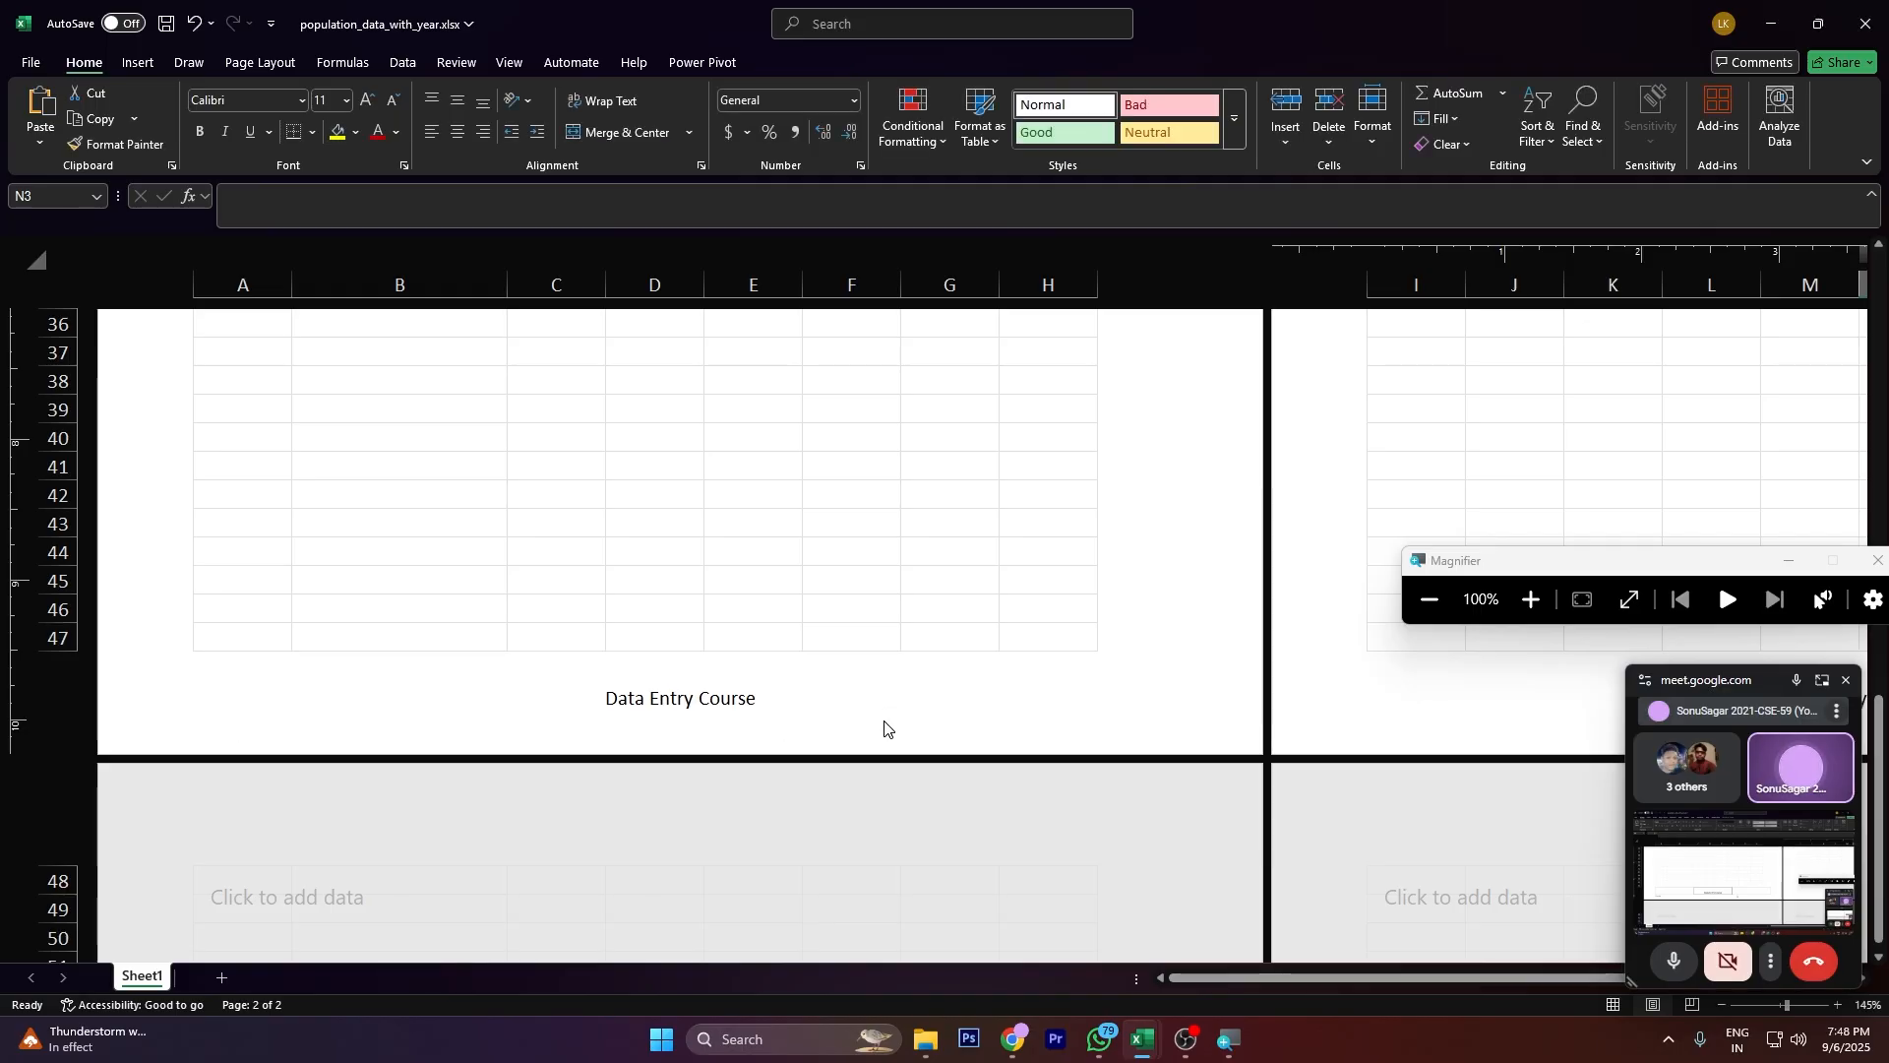
# Step: Set the "Data Entry Course" footer text to font size 18
pyautogui.click(673, 686)
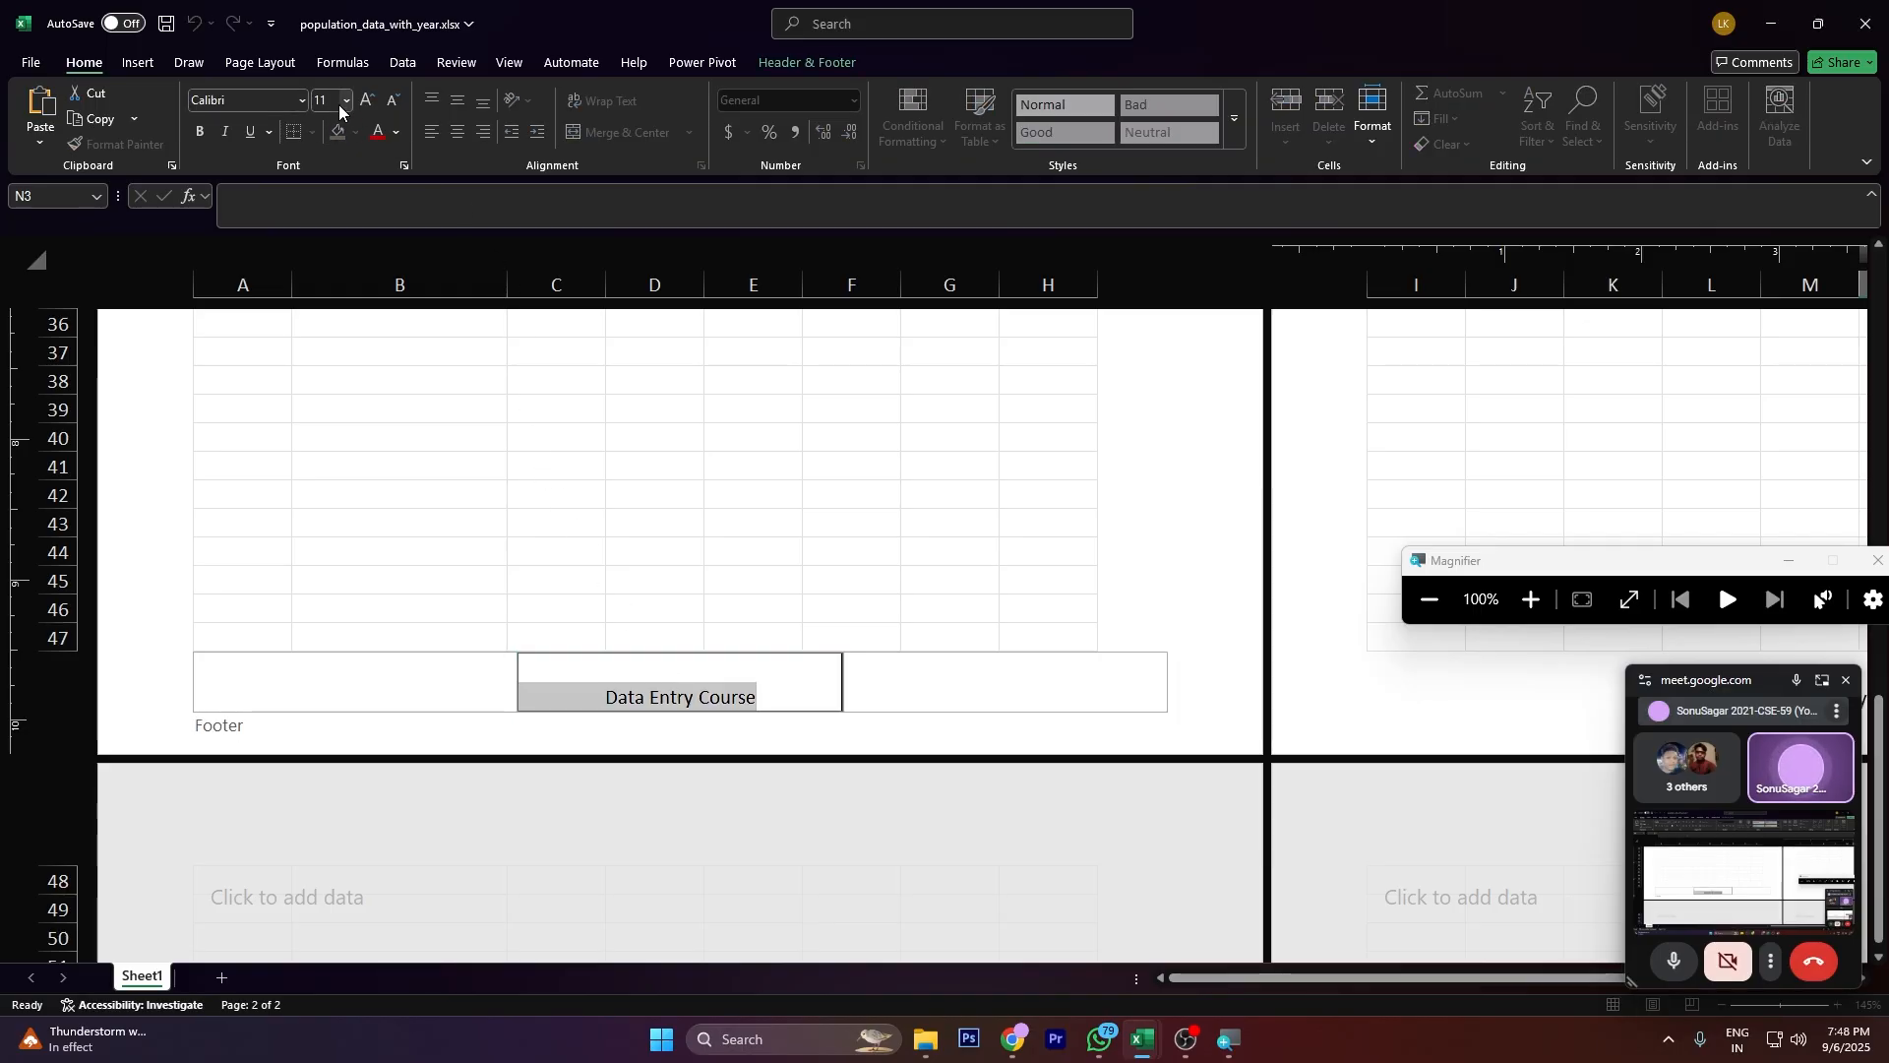
pyautogui.click(346, 101)
pyautogui.click(330, 286)
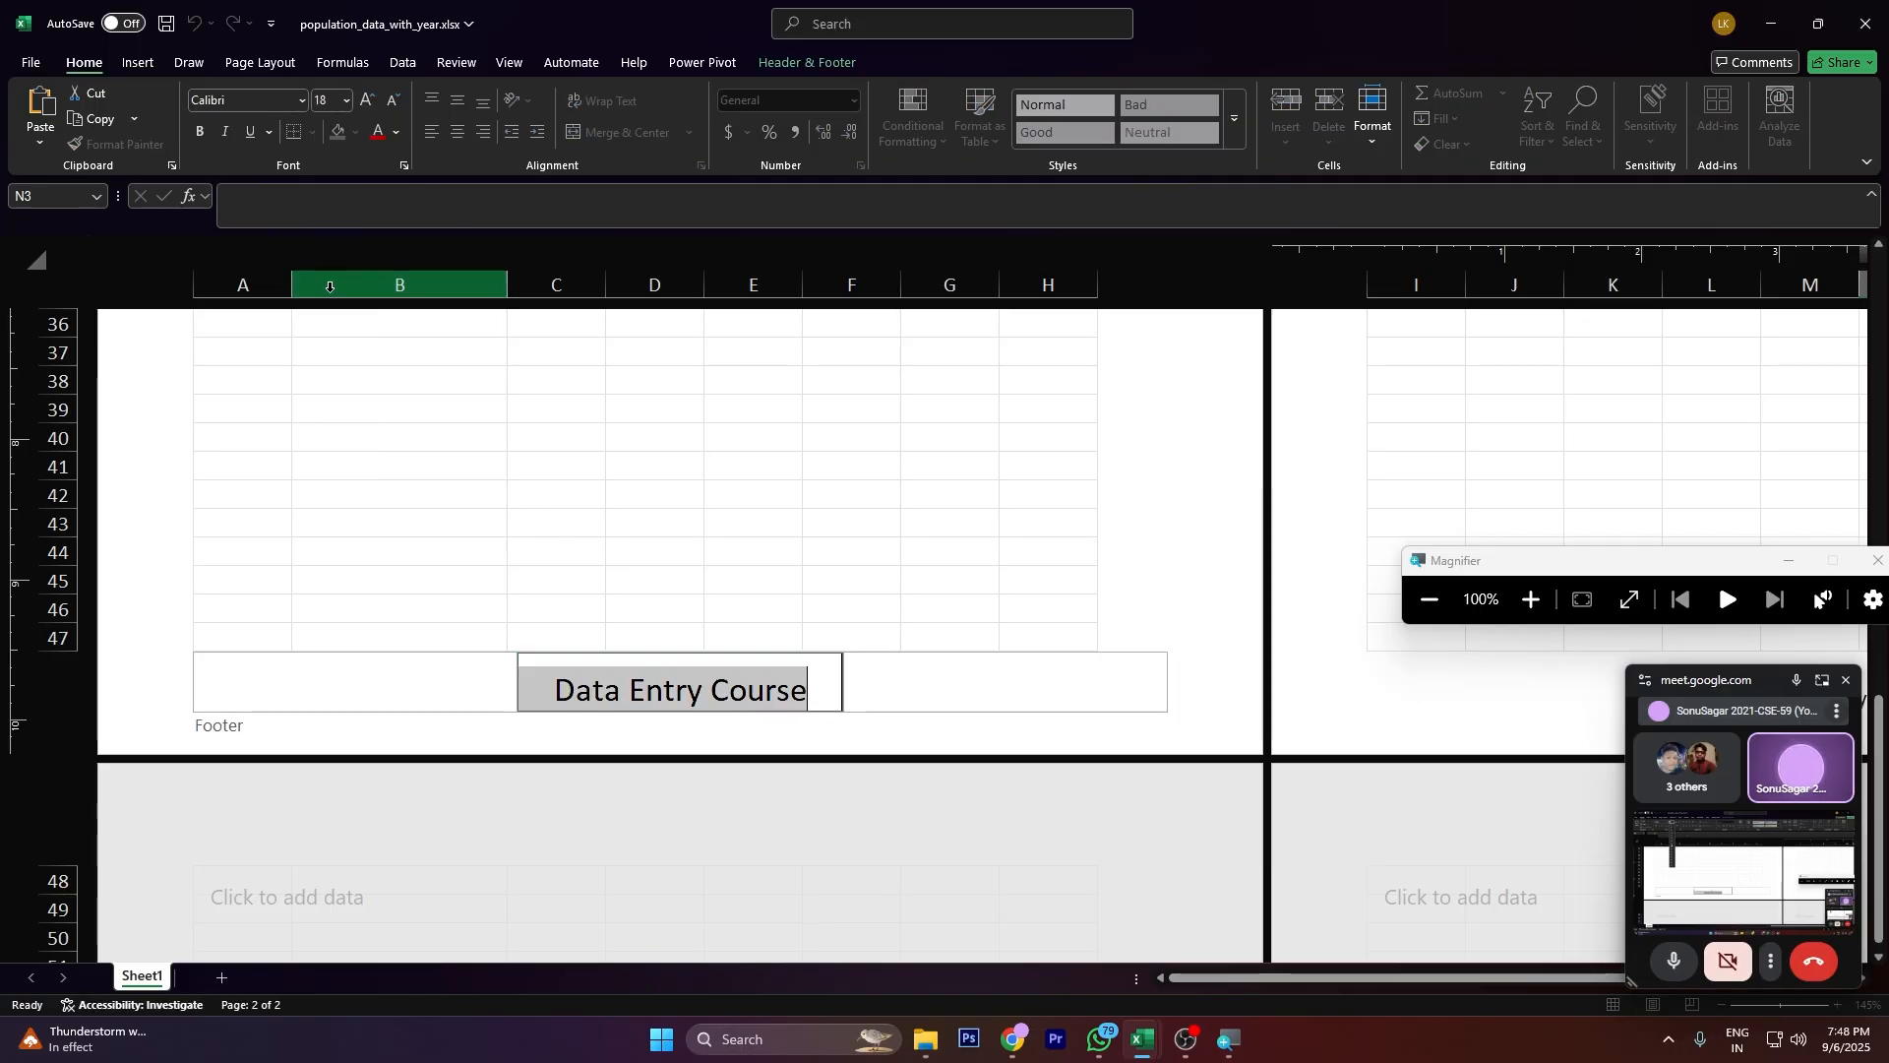
pyautogui.click(519, 498)
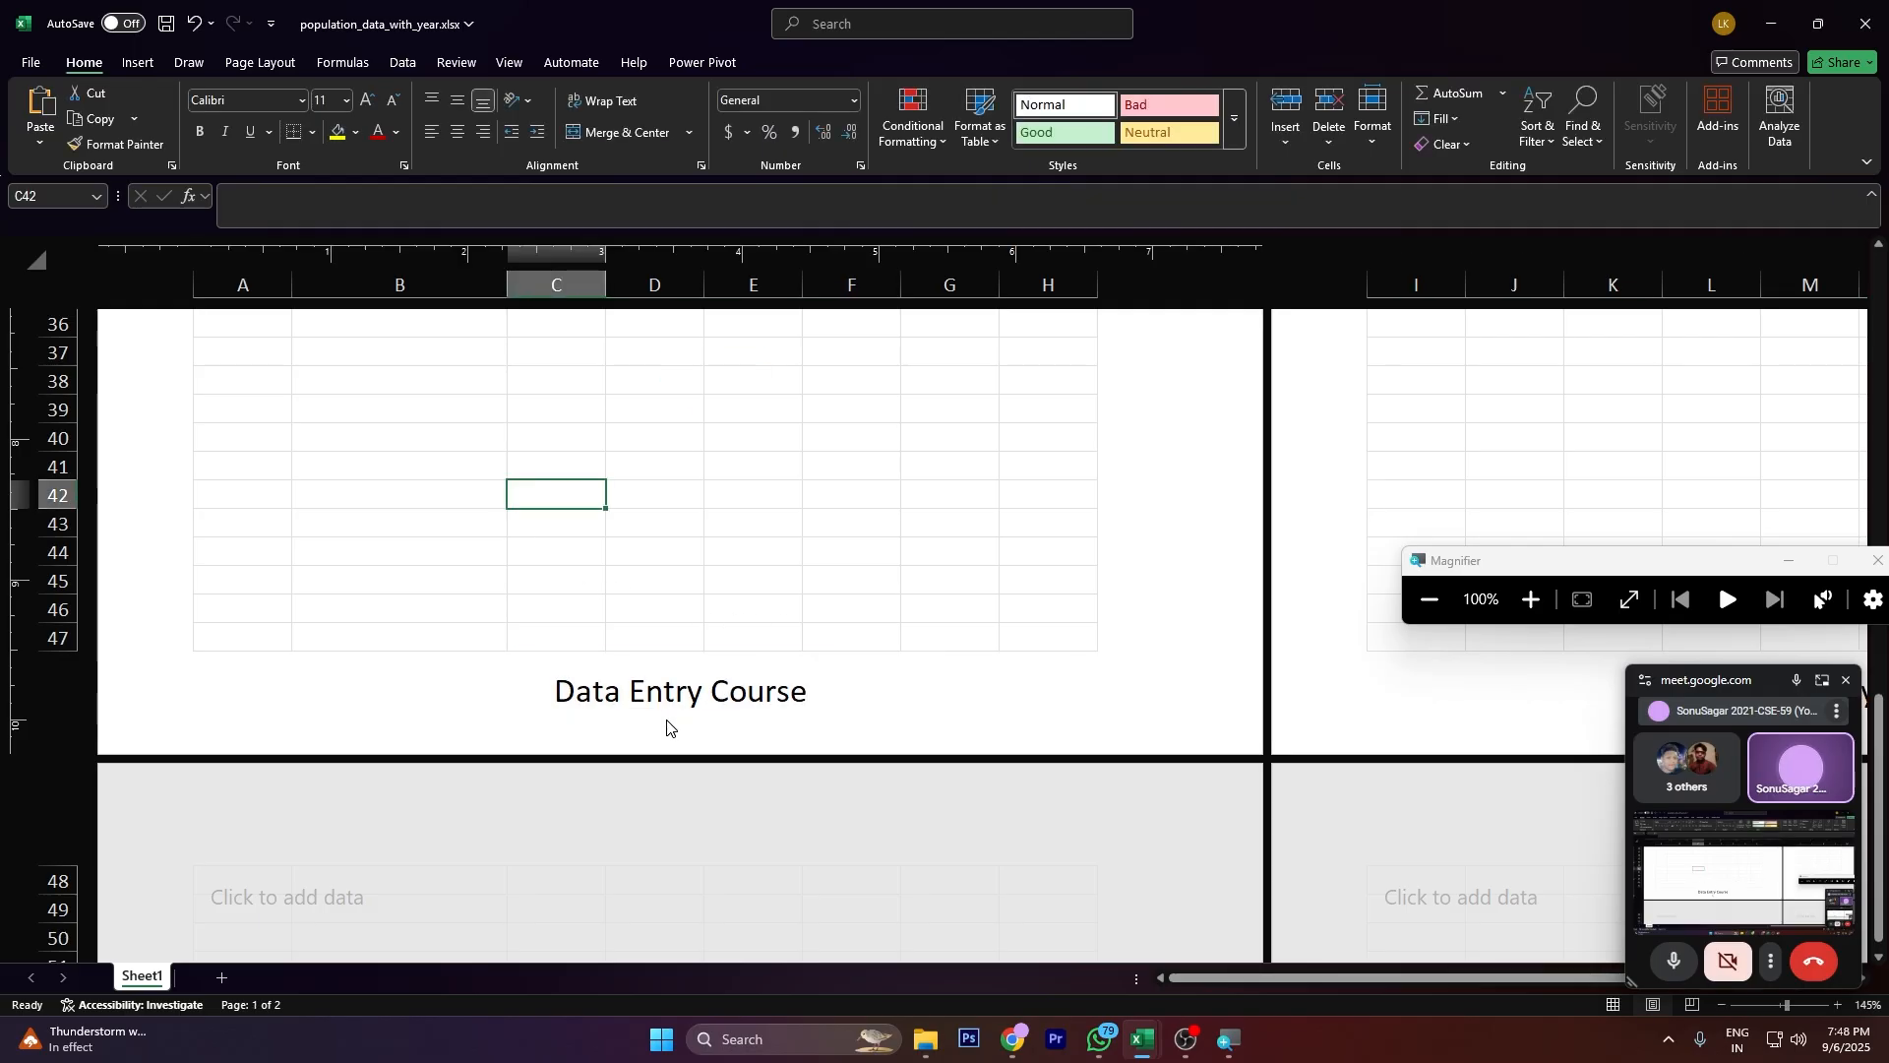
# Step: Replace the "Data Entry Course" footer with the preset "Page 1" page-number footer
pyautogui.click(671, 683)
pyautogui.click(863, 634)
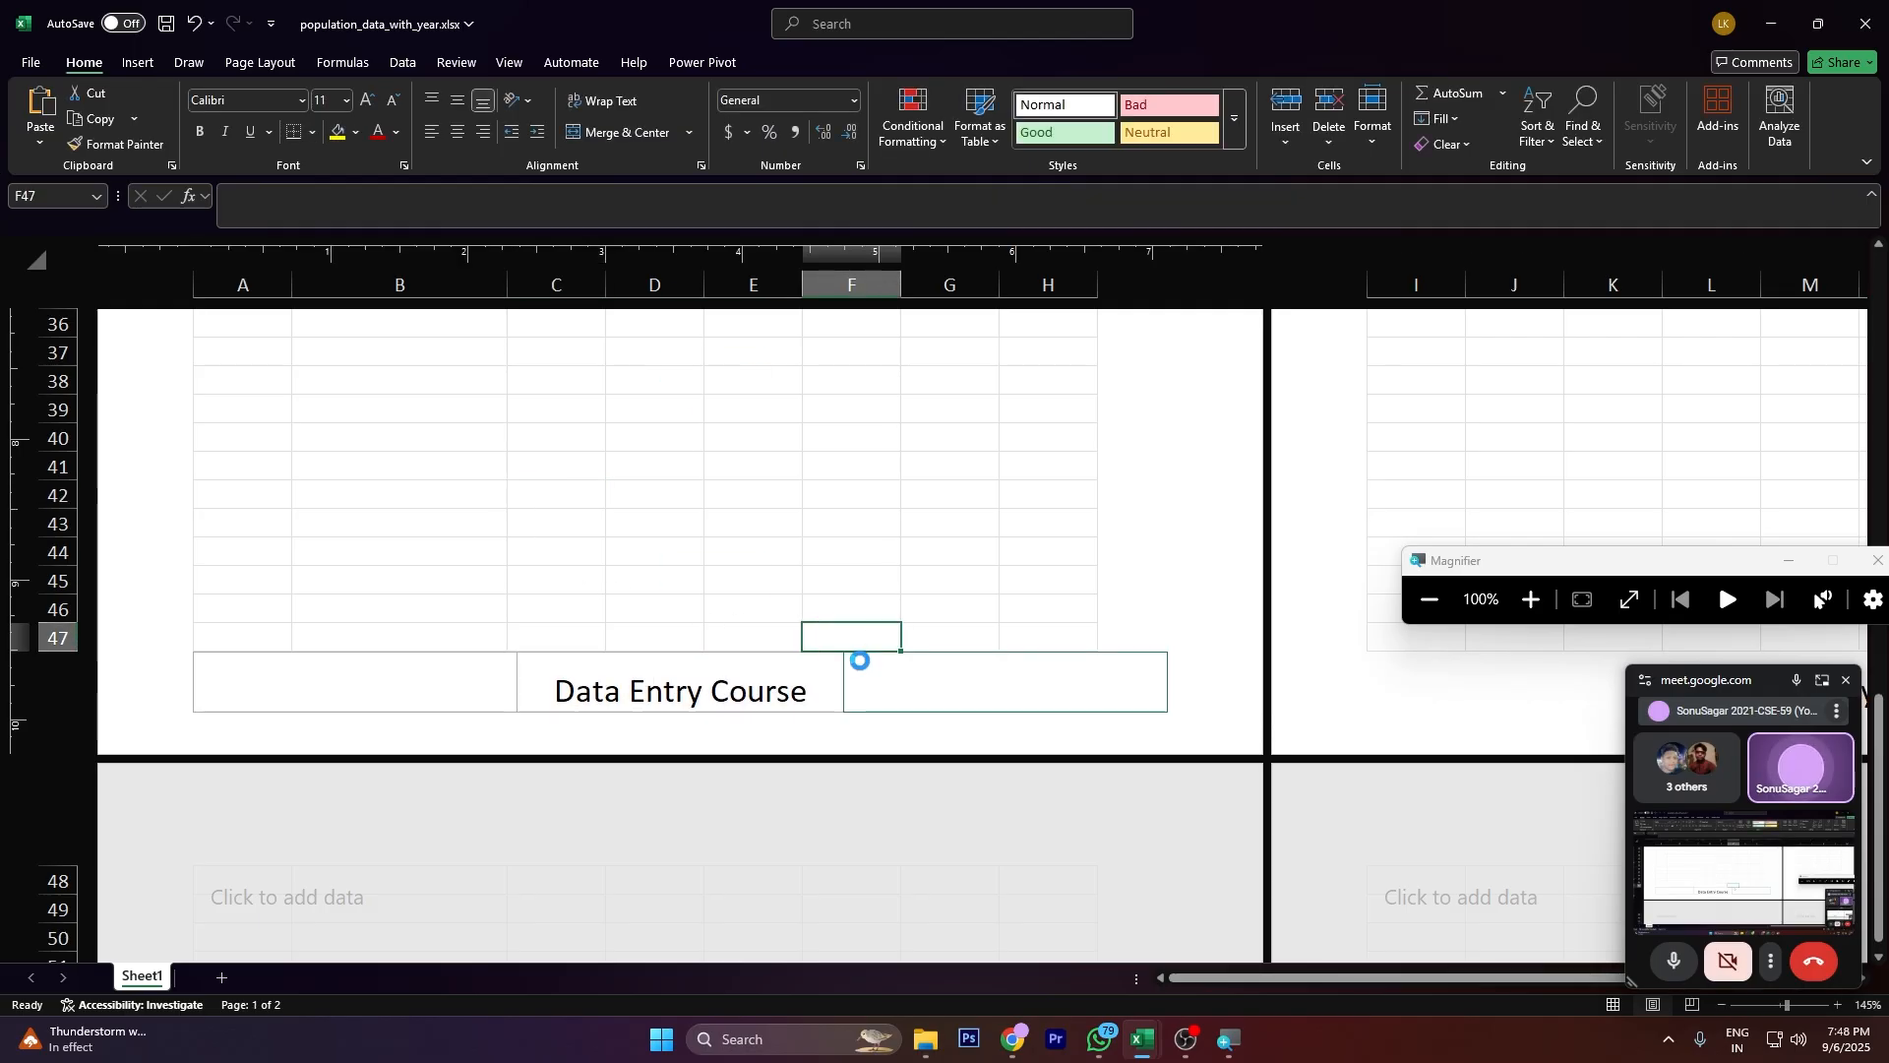
pyautogui.keyDown('ctrl'); pyautogui.scroll(-4, 860, 659); pyautogui.keyUp('ctrl')
pyautogui.scroll(5, 477, 695)
pyautogui.scroll(-6, 477, 699)
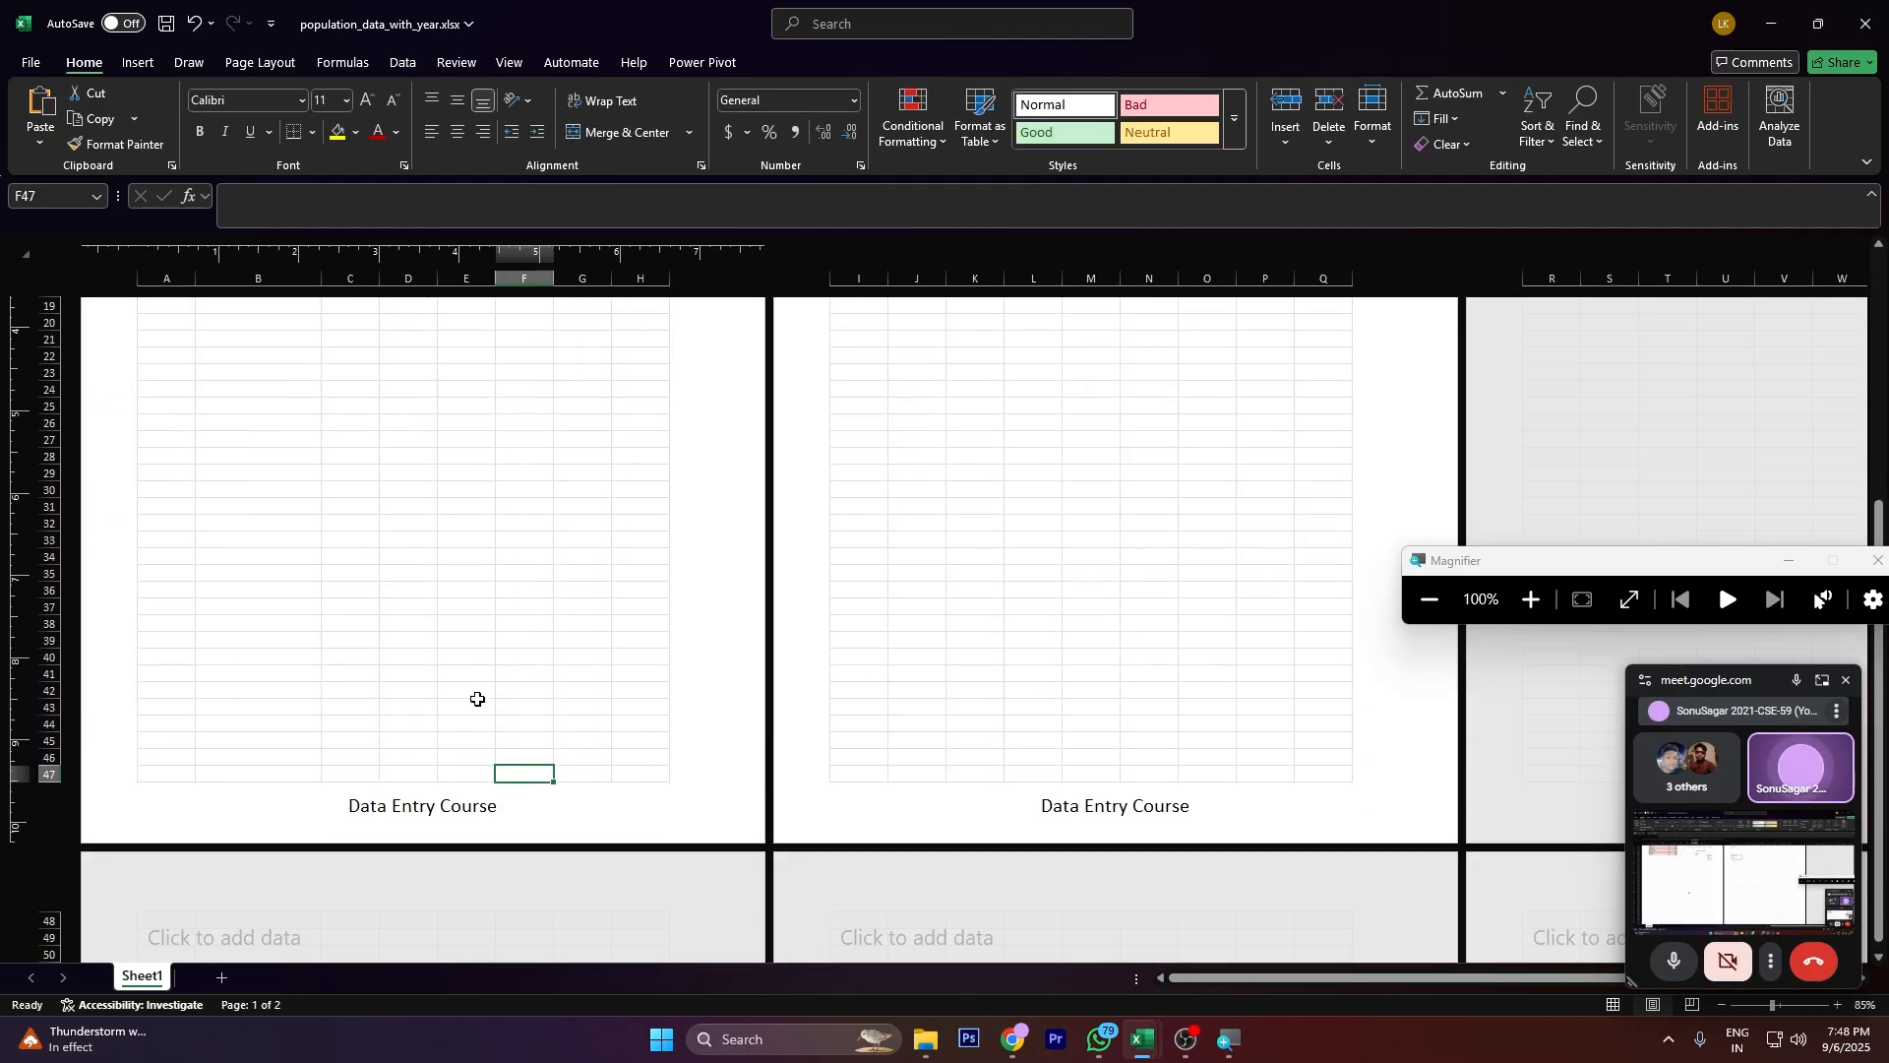
pyautogui.click(584, 658)
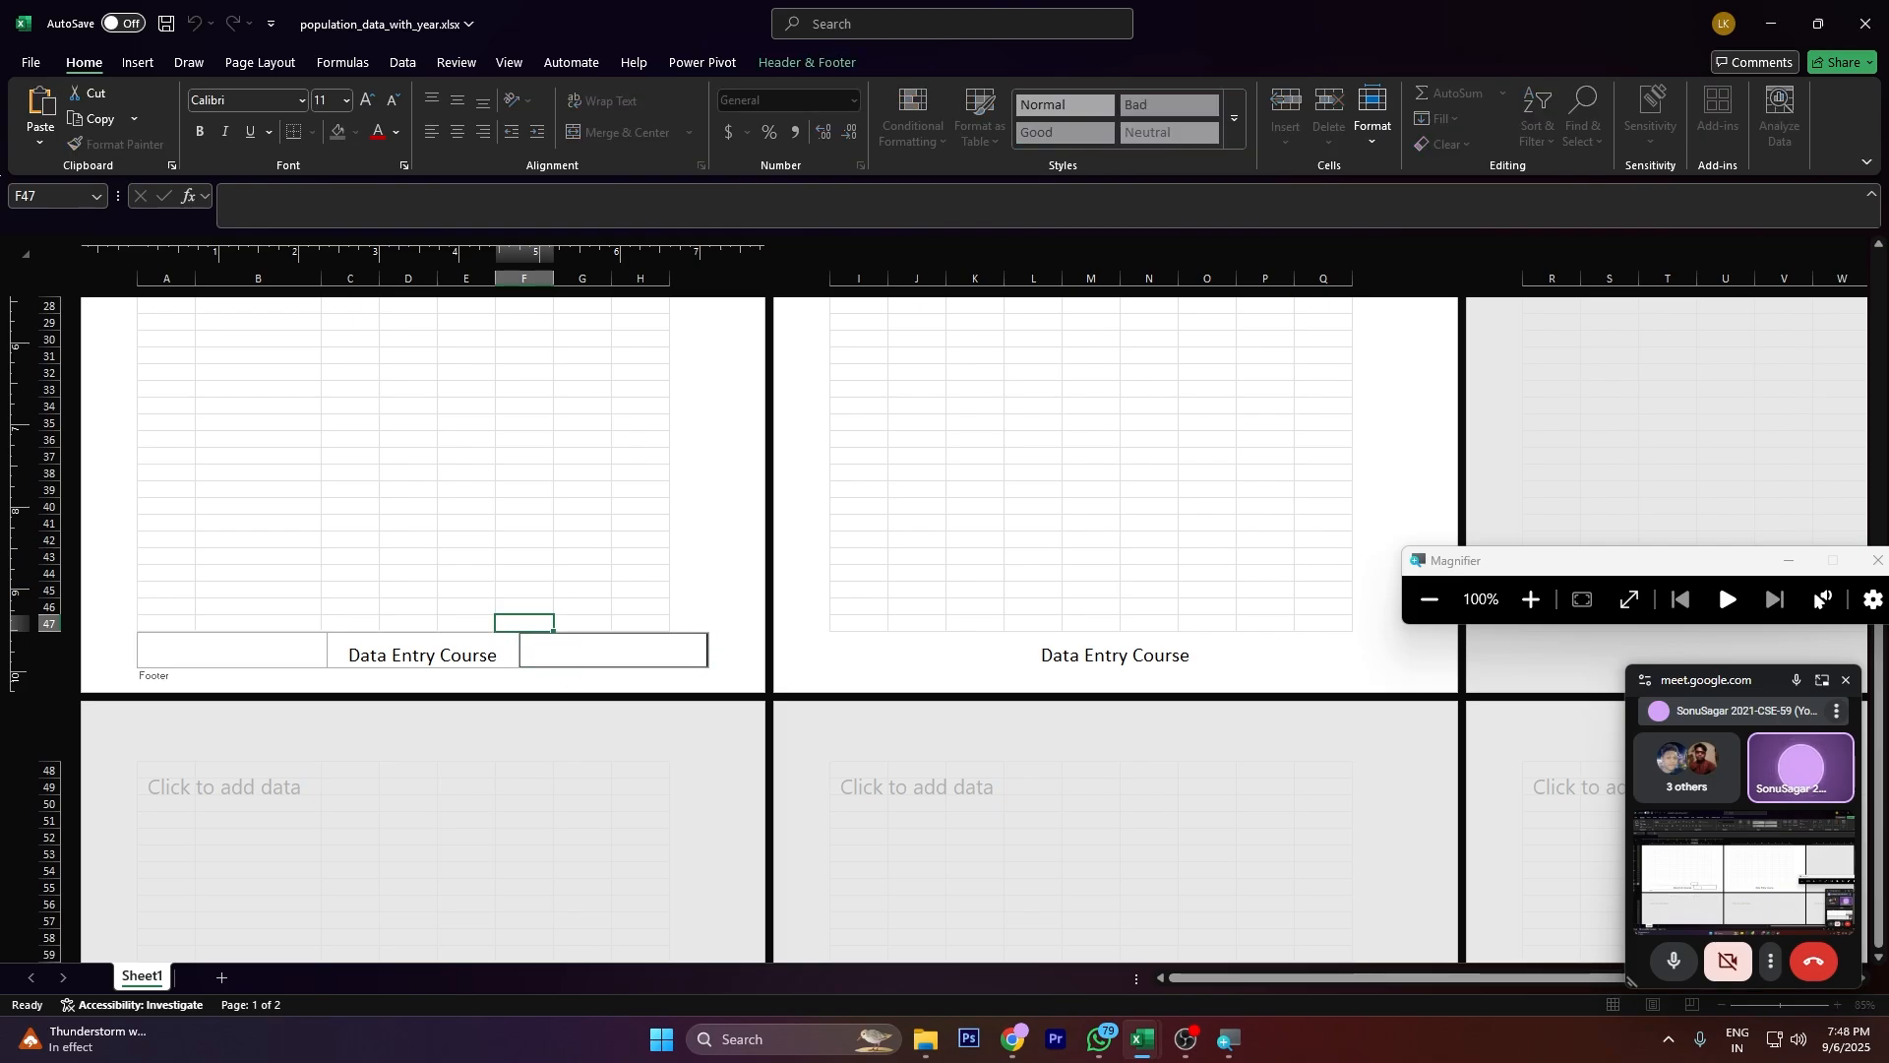
pyautogui.click(757, 609)
pyautogui.click(138, 62)
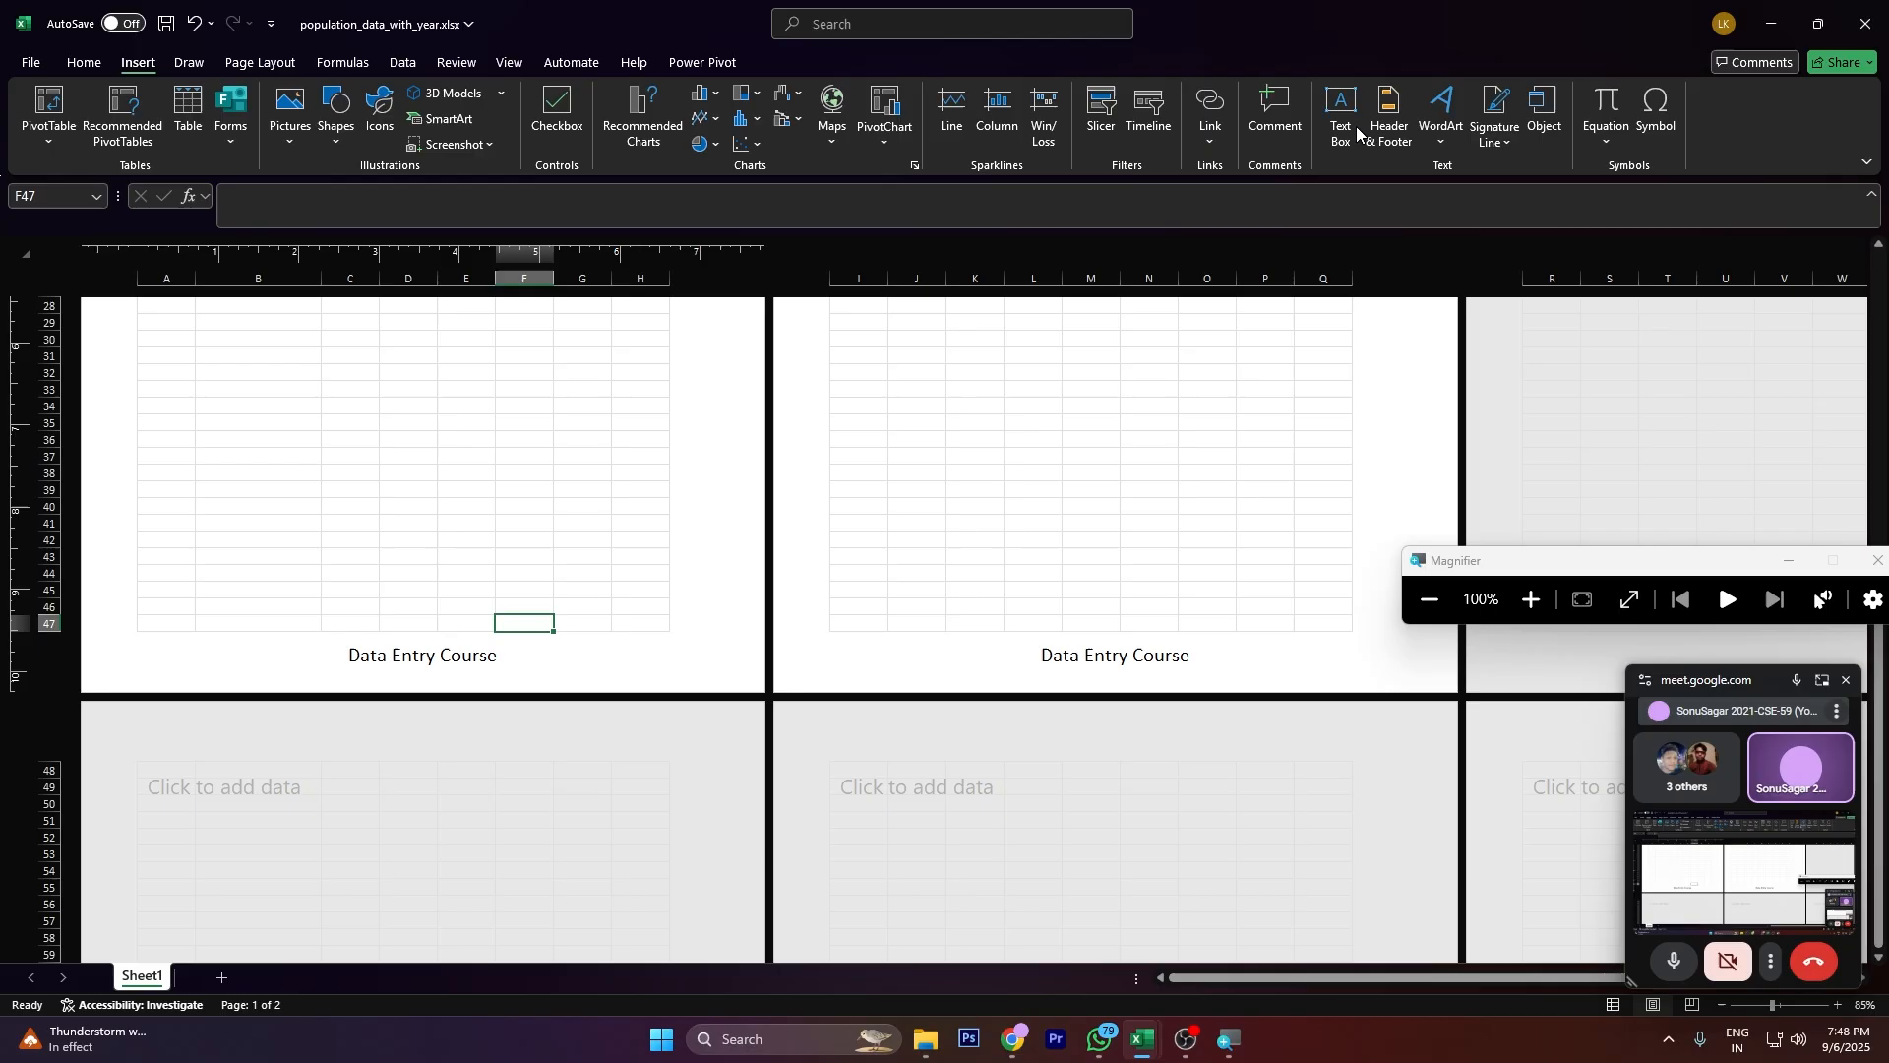
pyautogui.click(1386, 133)
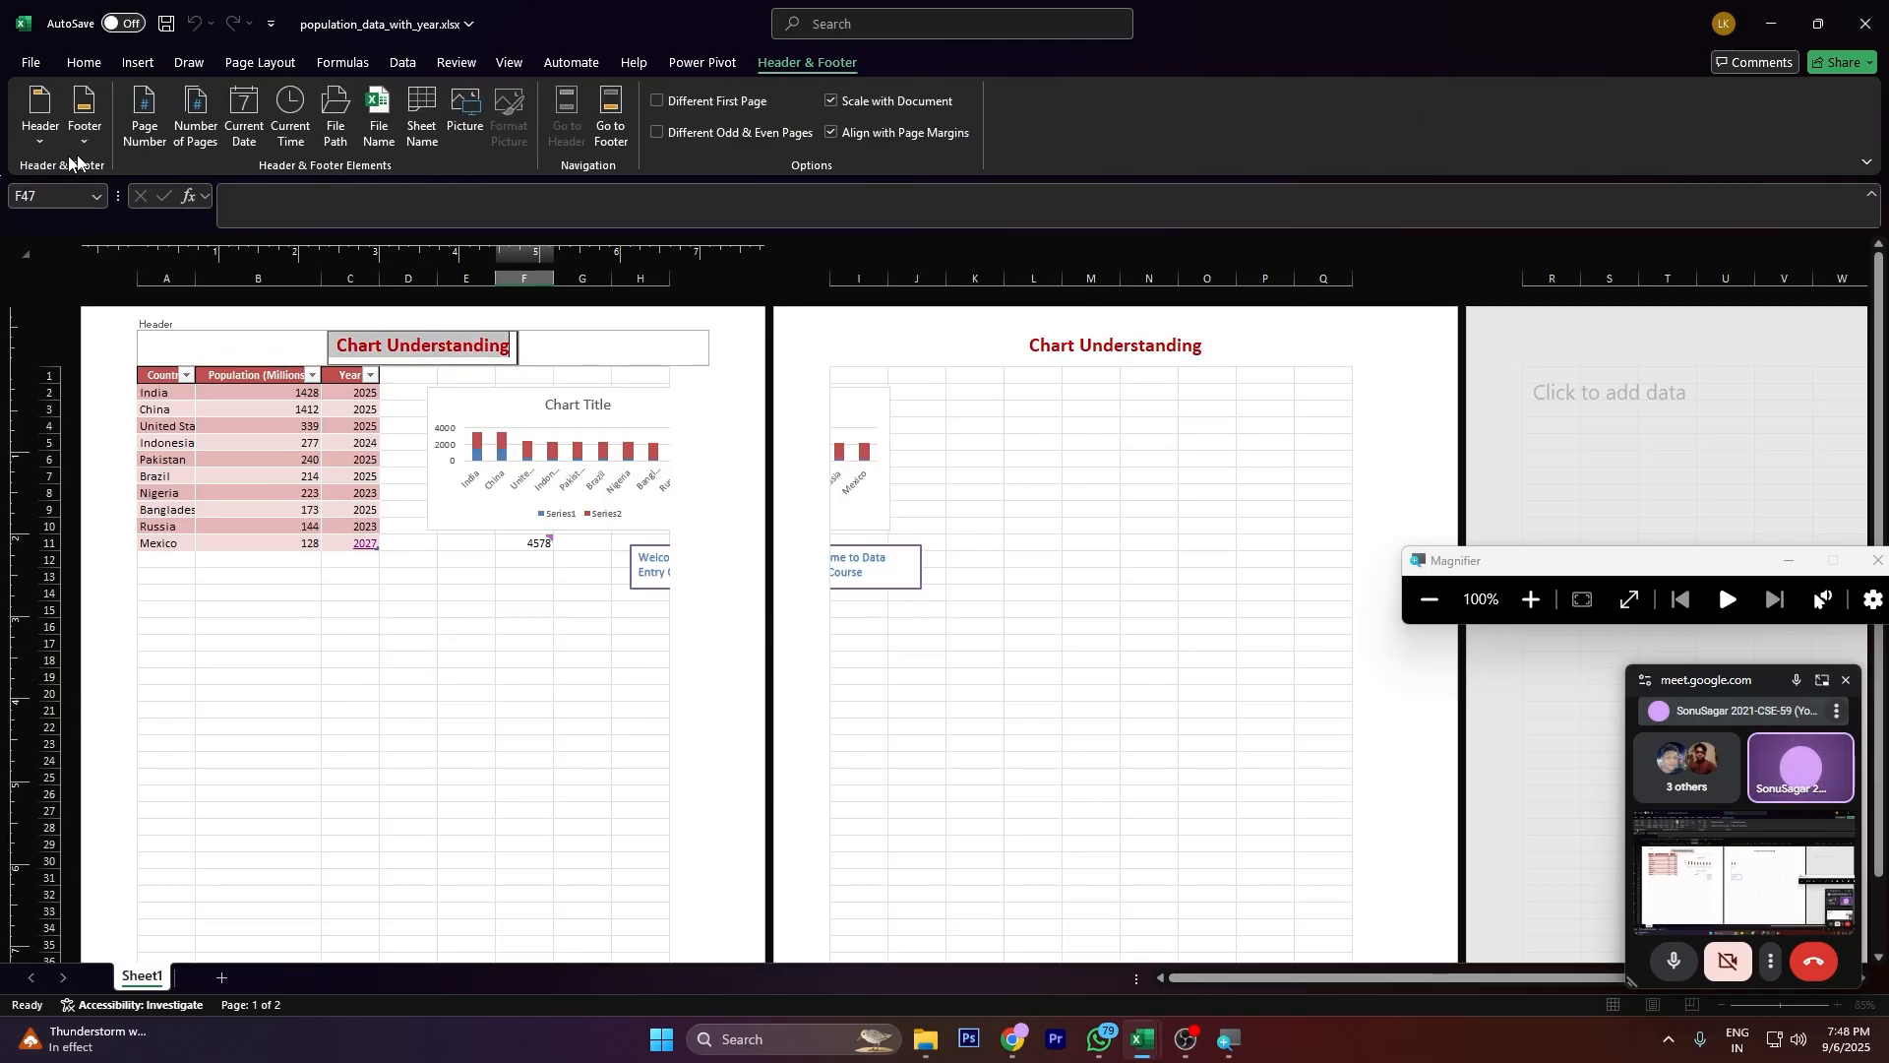
pyautogui.click(81, 126)
pyautogui.click(128, 201)
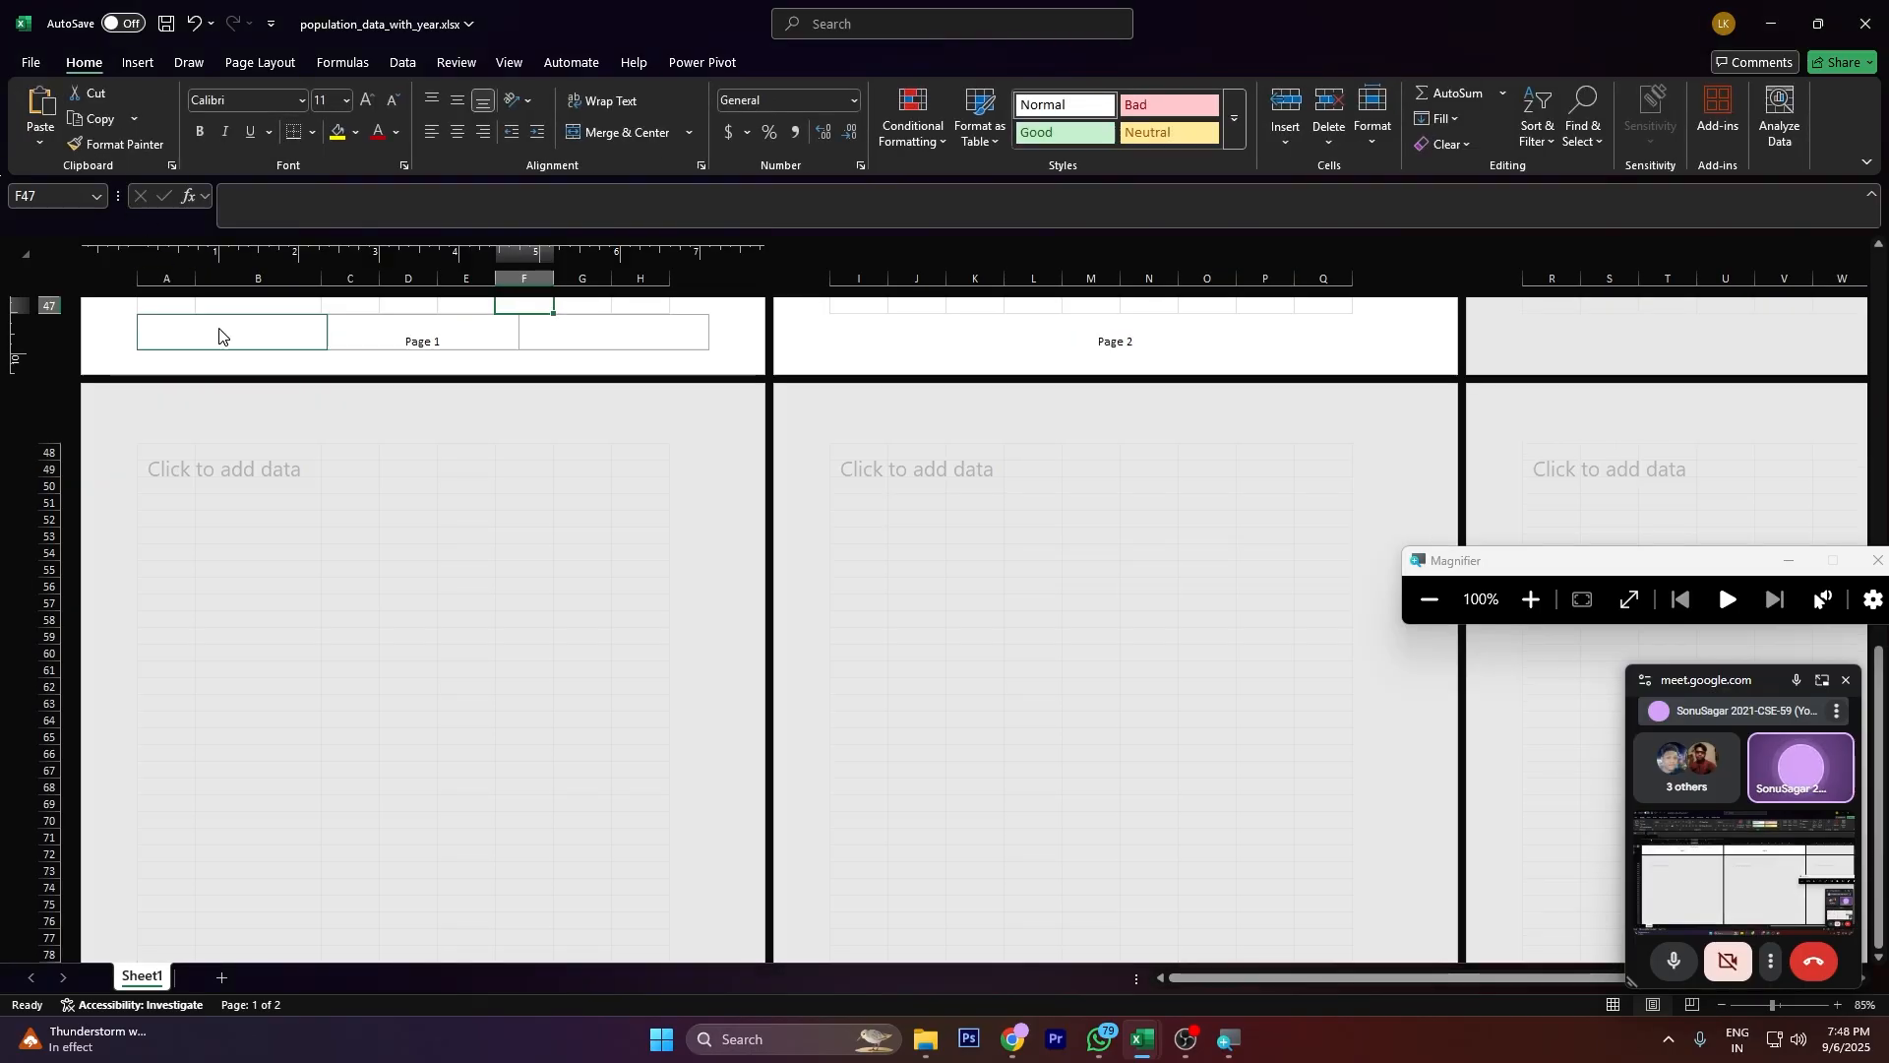
# Step: Activate cell H49 to add a page below, and examine the page-number footers across the pages
pyautogui.scroll(4, 476, 493)
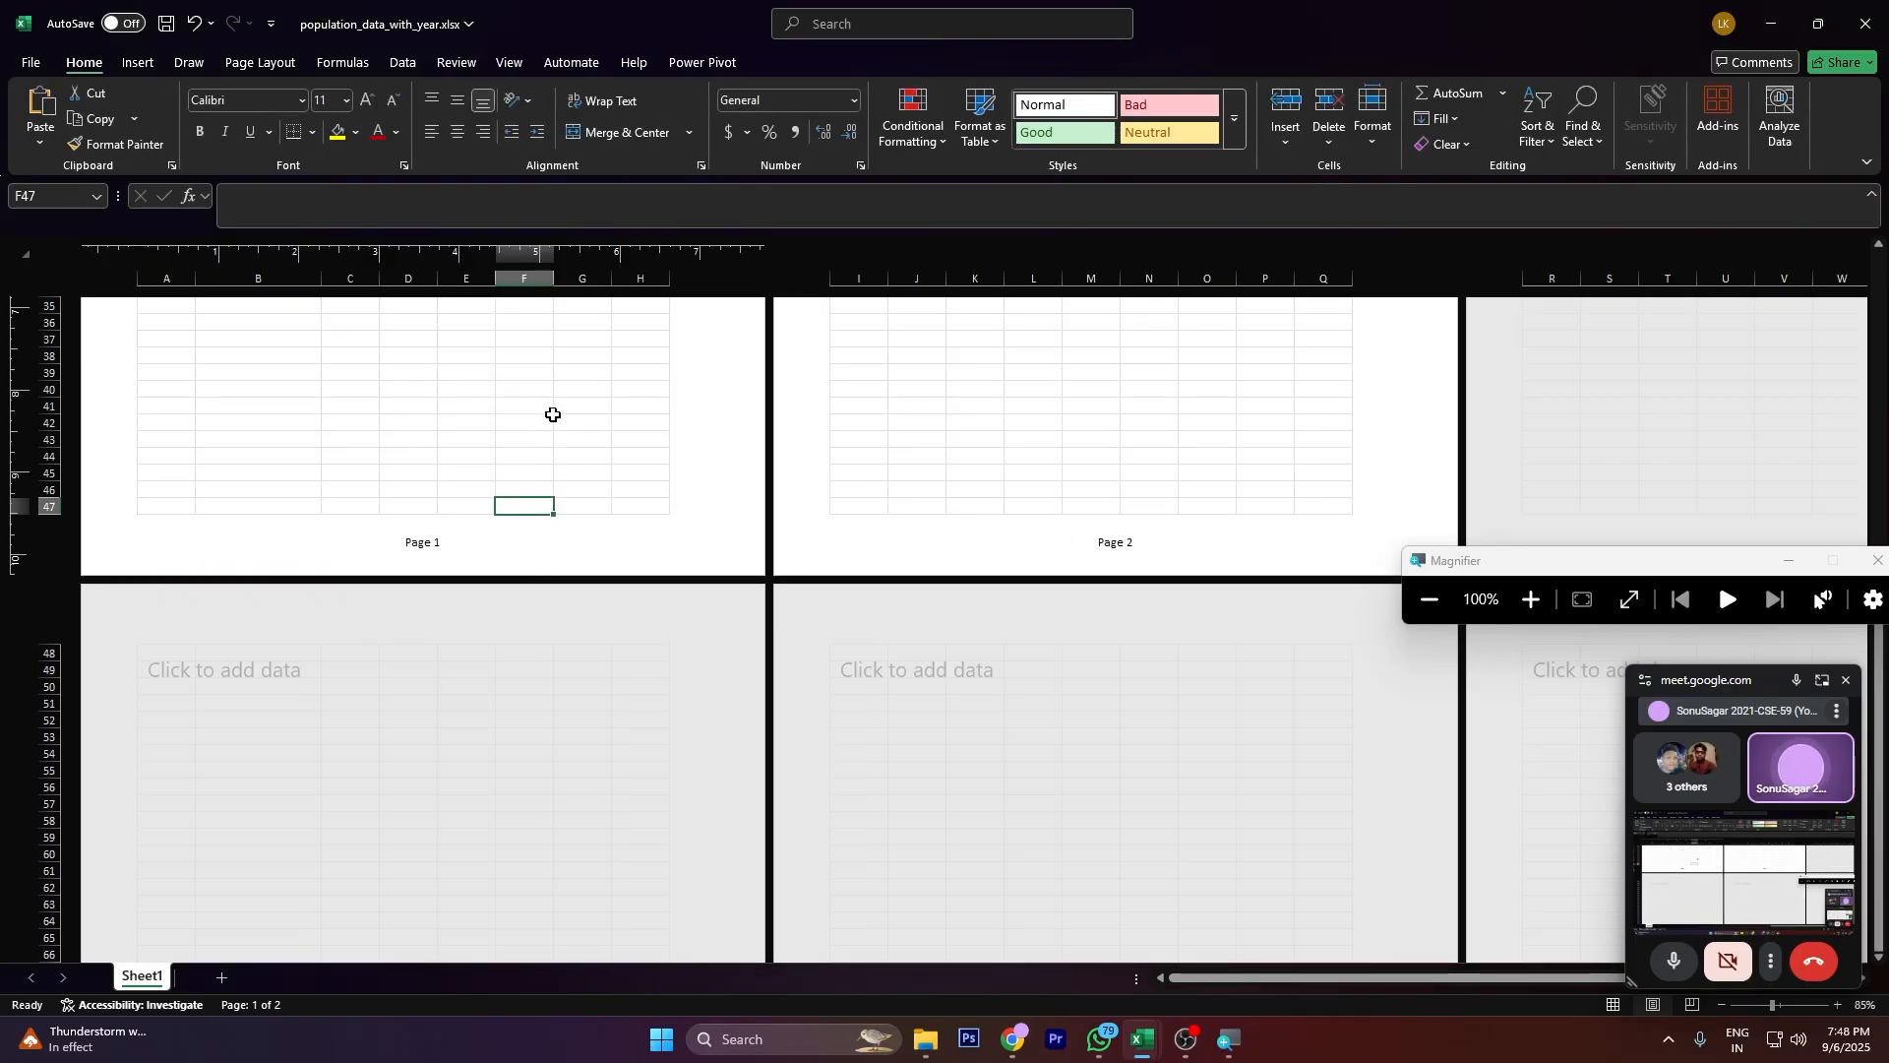
pyautogui.click(477, 548)
pyautogui.click(668, 675)
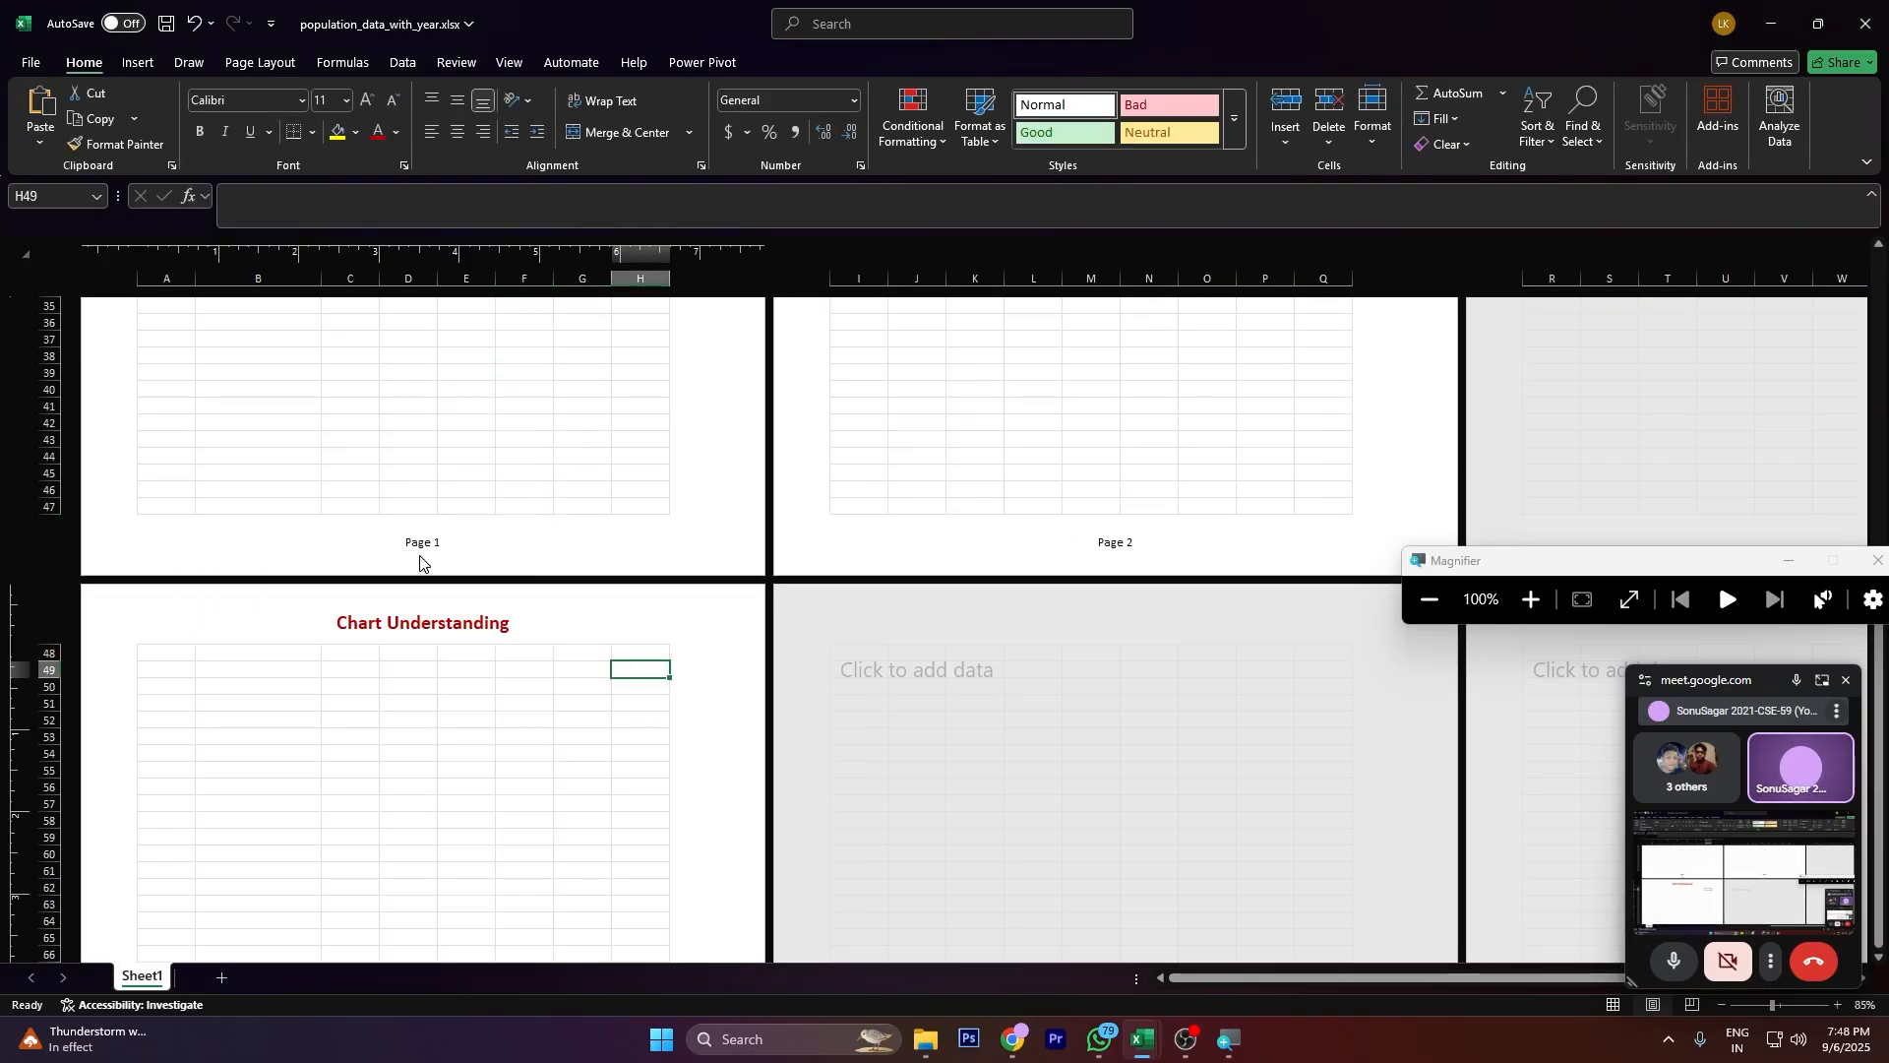
pyautogui.keyDown('ctrl'); pyautogui.scroll(3, 421, 559); pyautogui.keyUp('ctrl')
pyautogui.scroll(8, 423, 551)
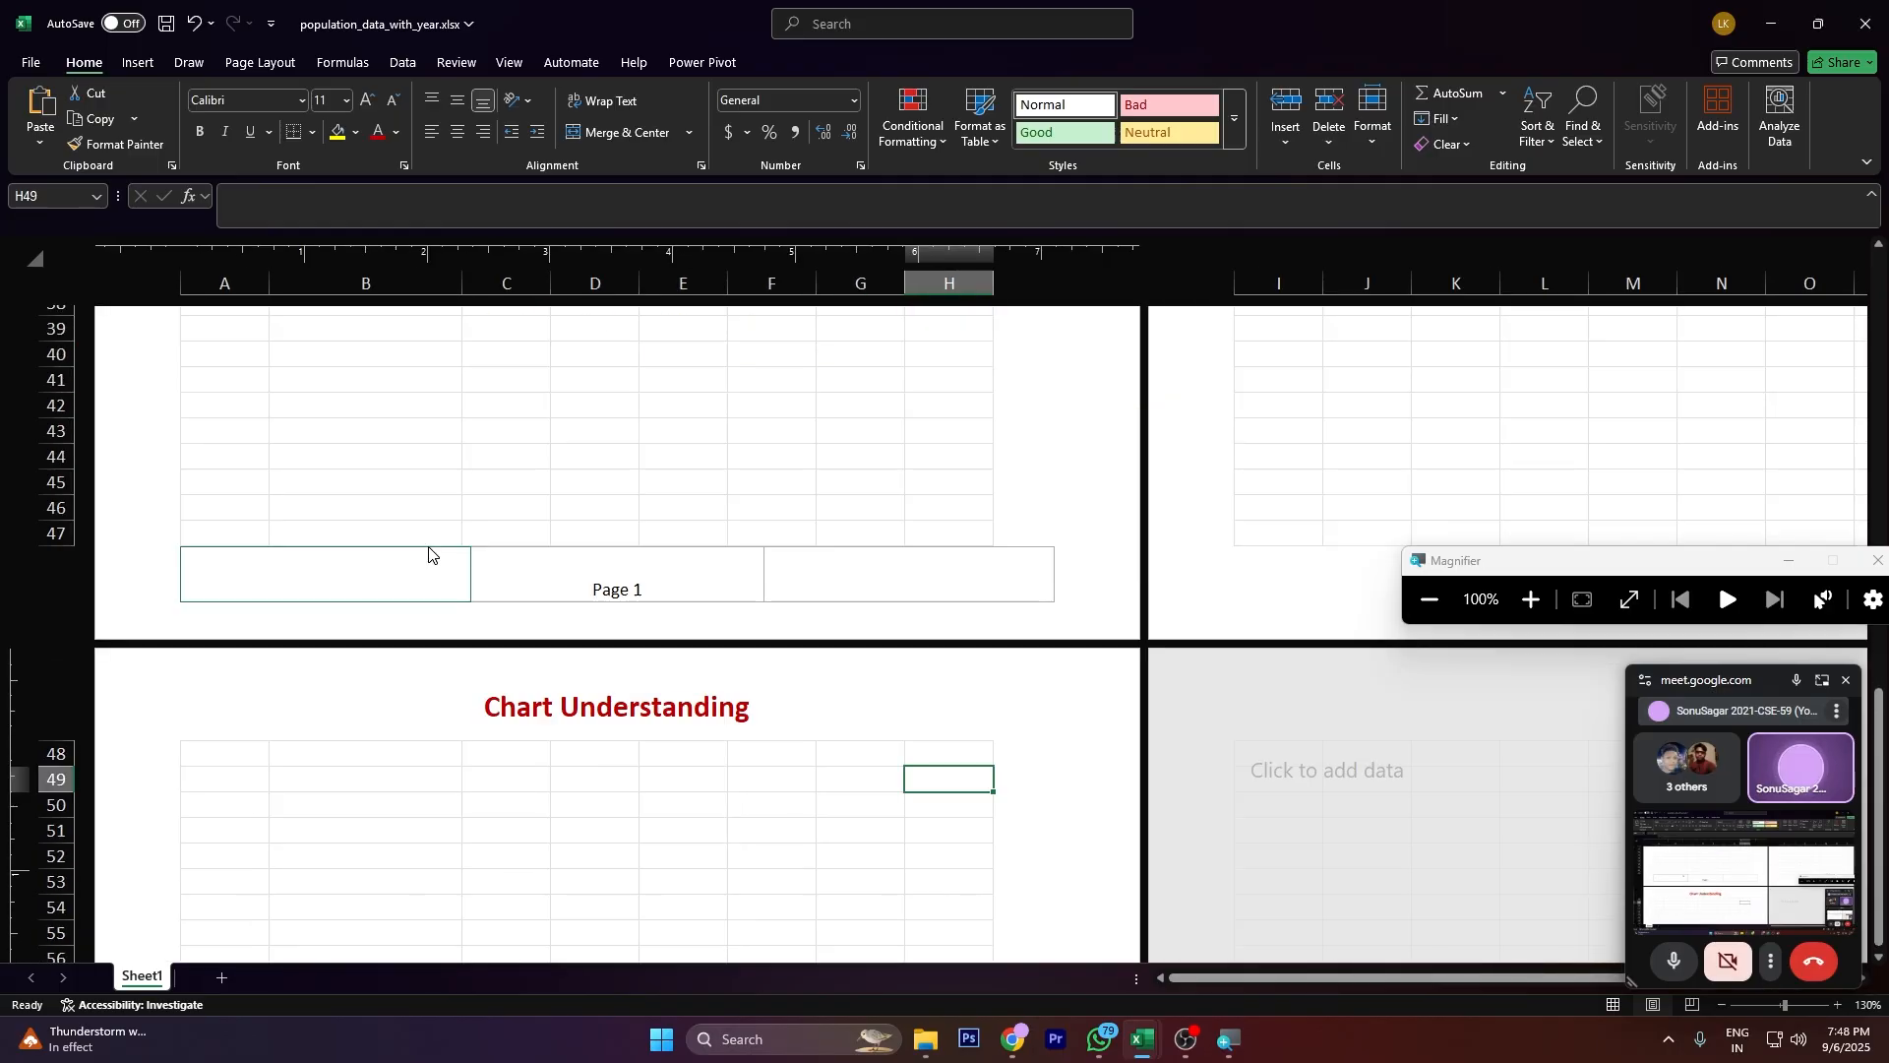
pyautogui.keyDown('ctrl'); pyautogui.scroll(-3, 432, 553); pyautogui.keyUp('ctrl')
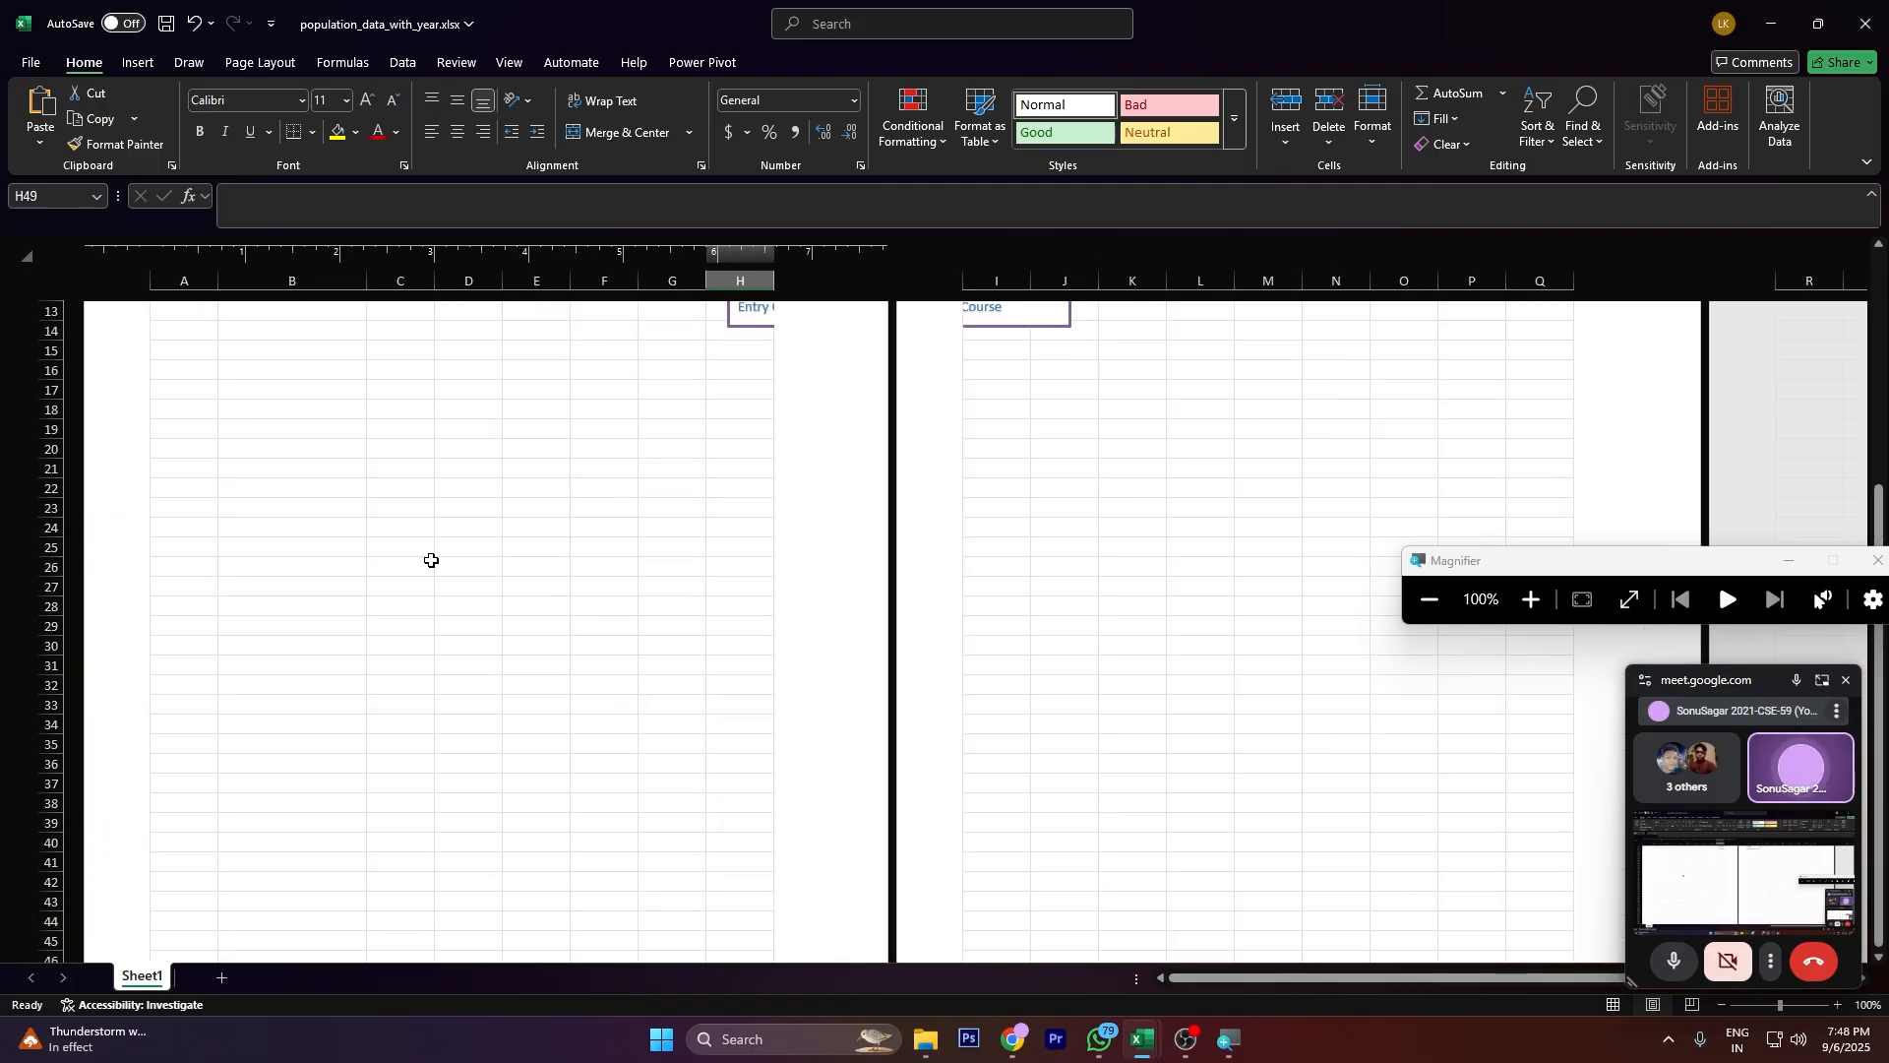
pyautogui.scroll(5, 430, 557)
pyautogui.scroll(-5, 506, 641)
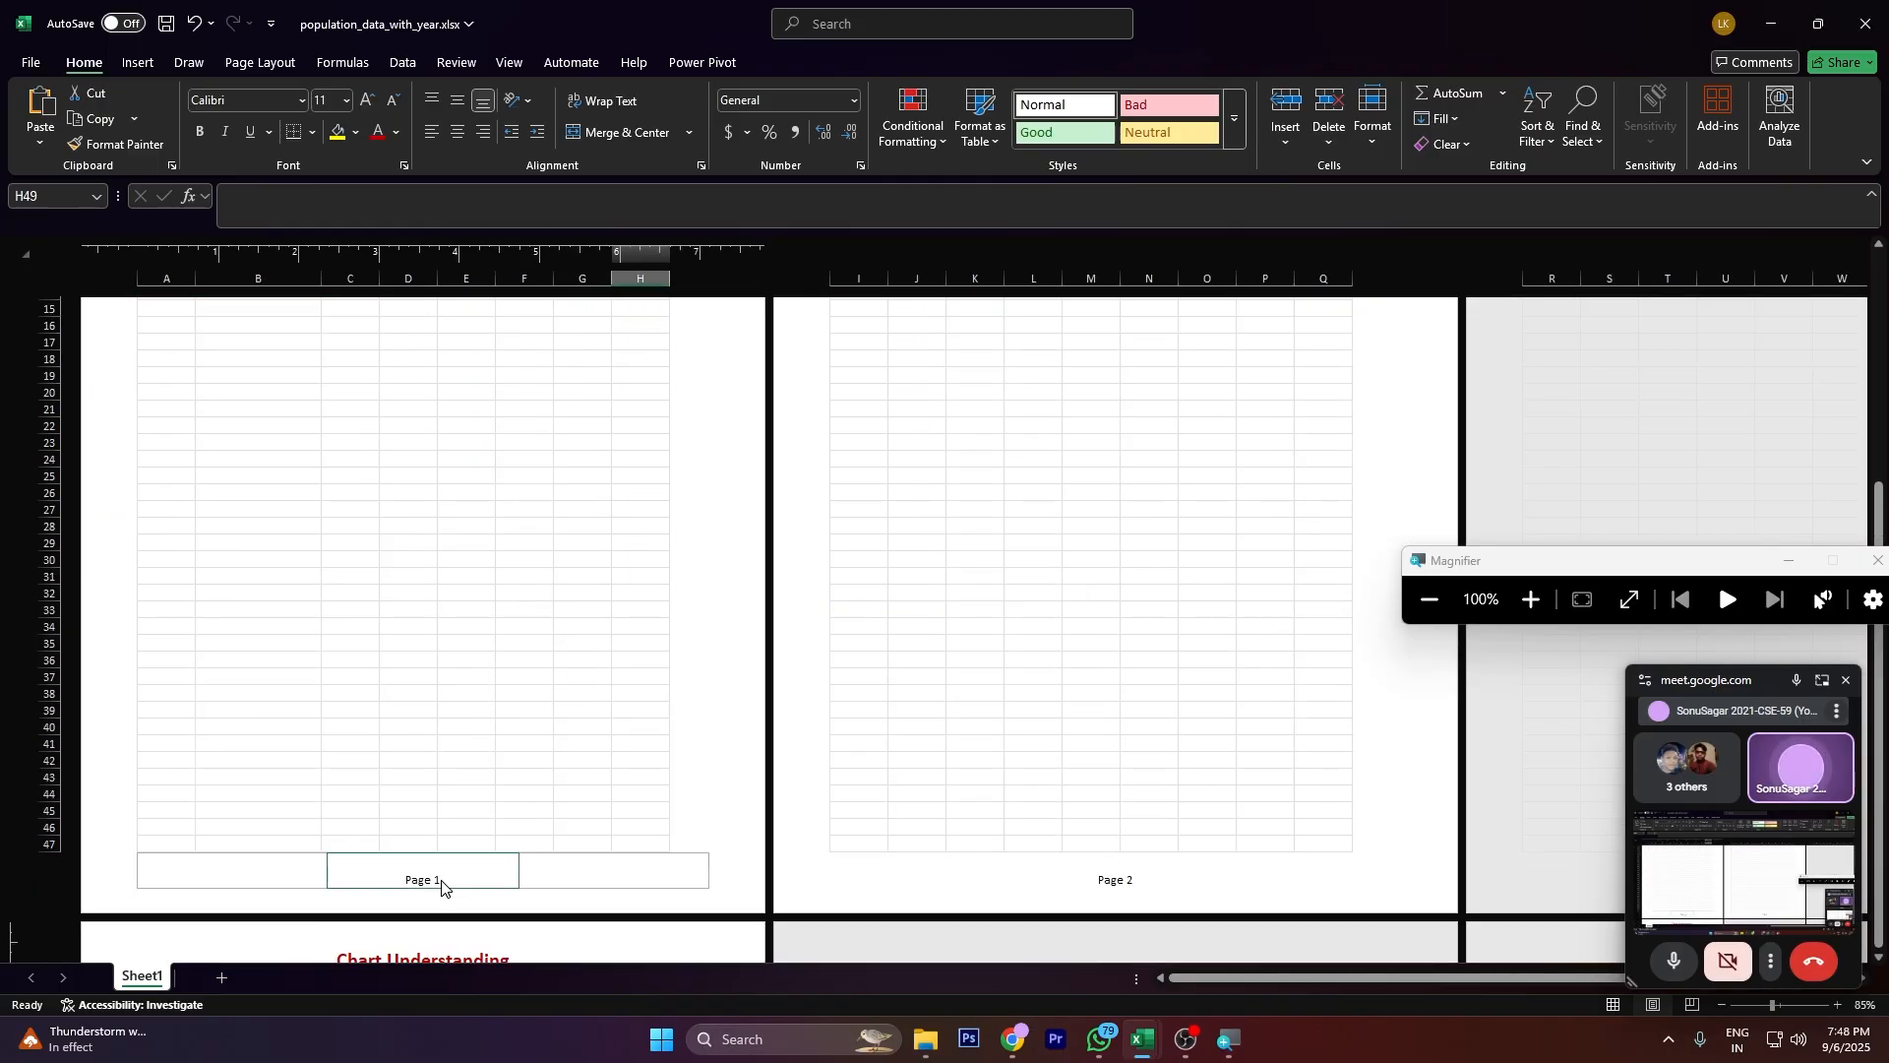
pyautogui.scroll(5, 441, 888)
pyautogui.scroll(-5, 1078, 753)
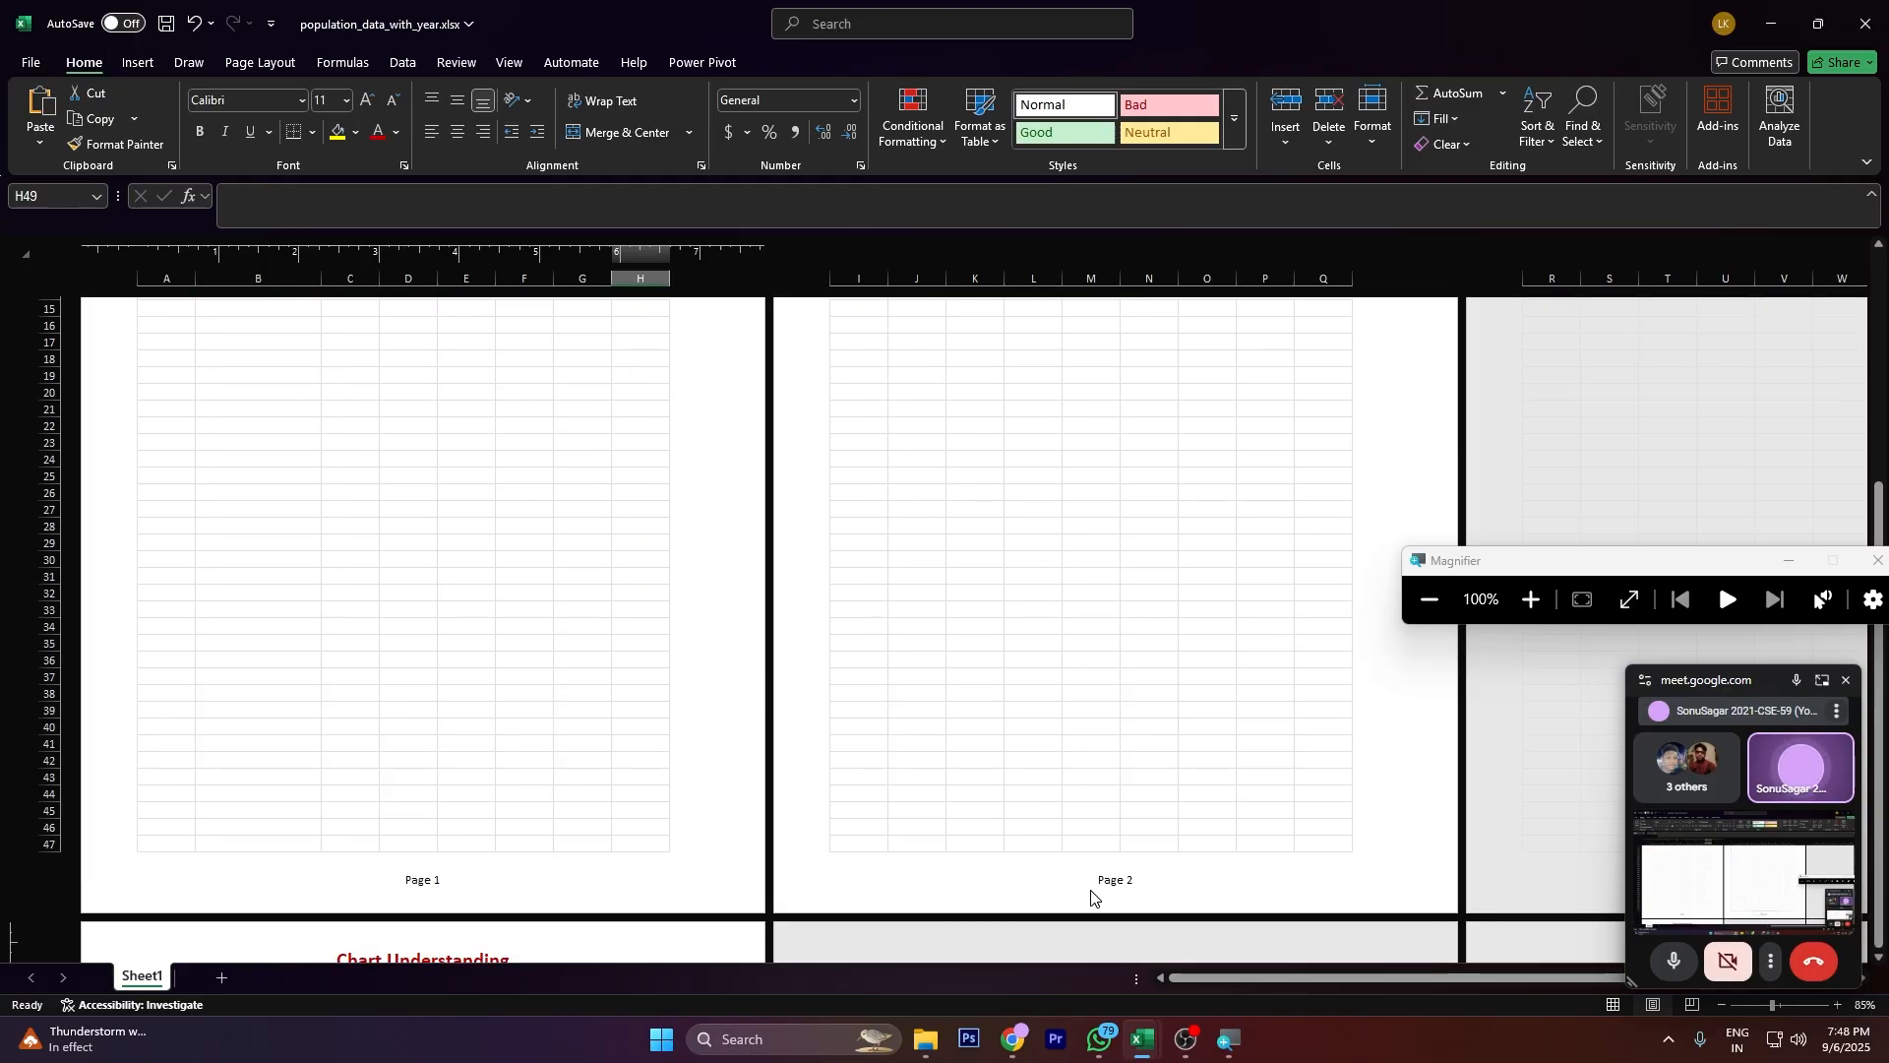
pyautogui.scroll(-2, 1107, 886)
pyautogui.scroll(-5, 413, 793)
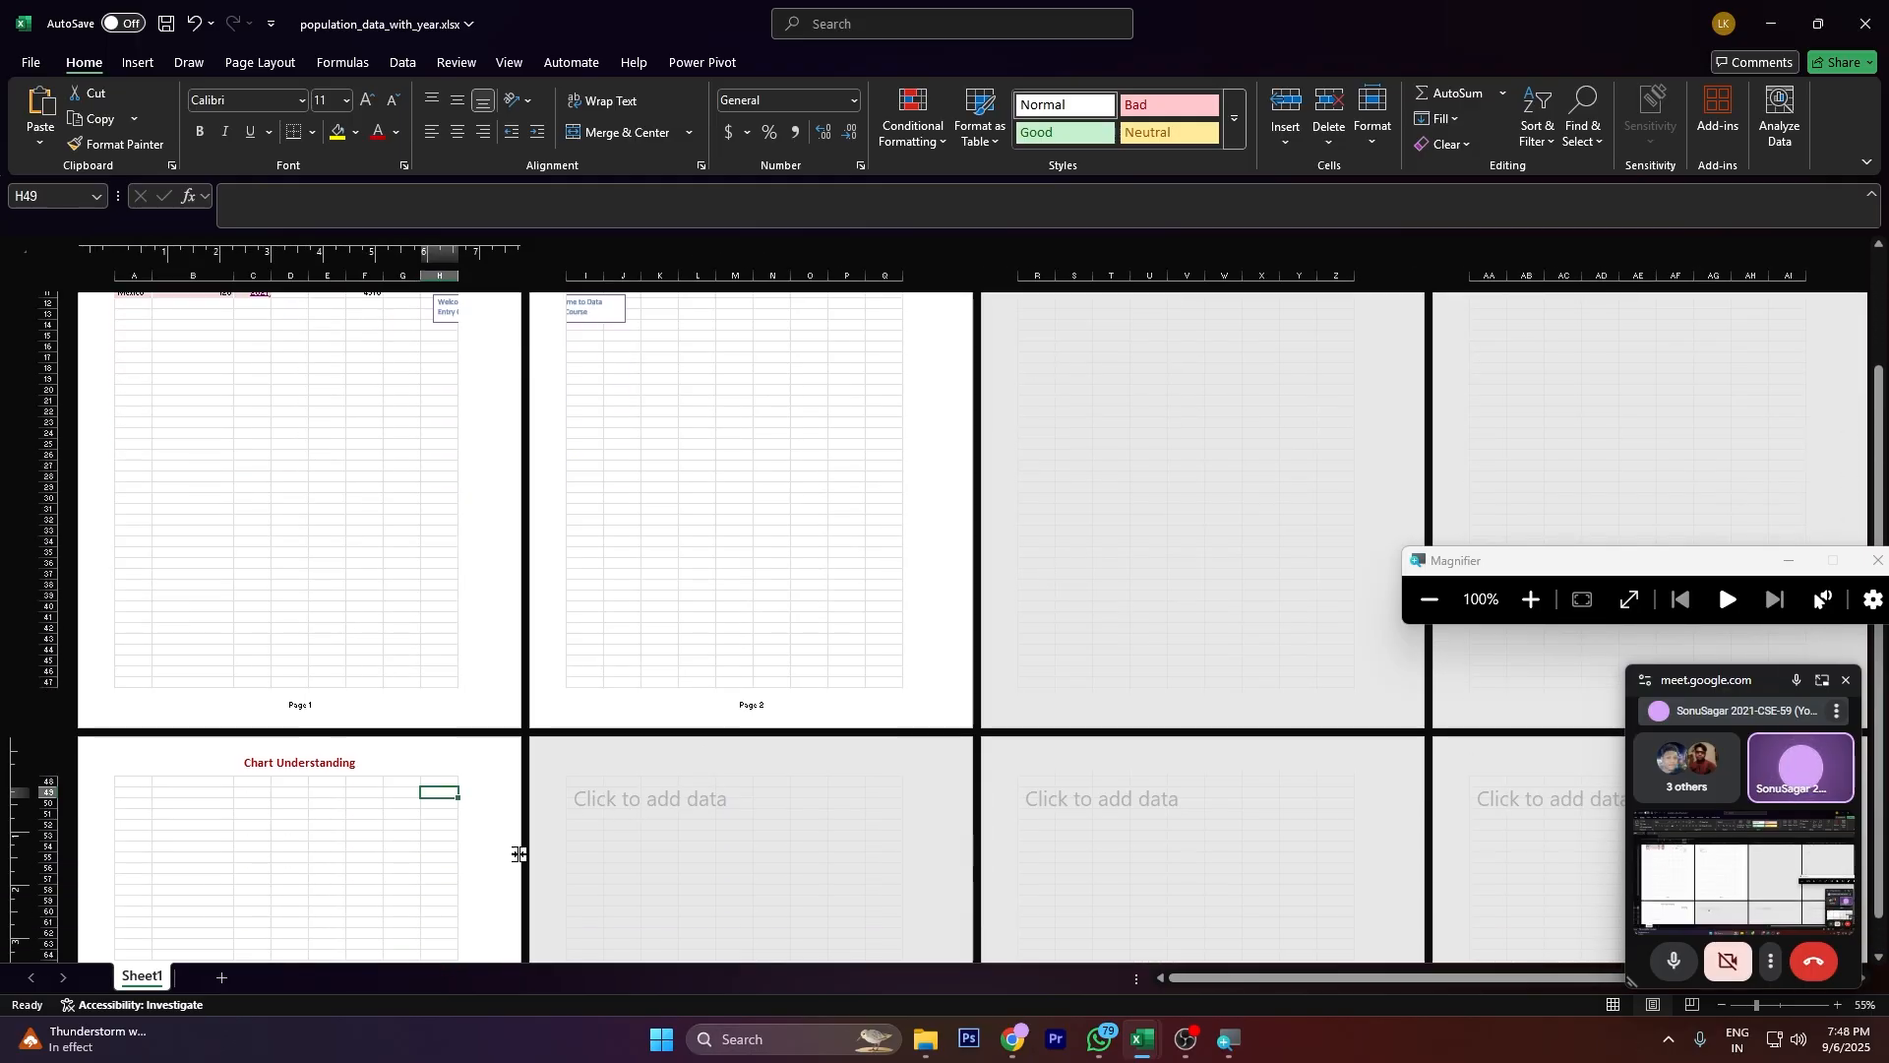
pyautogui.scroll(8, 287, 831)
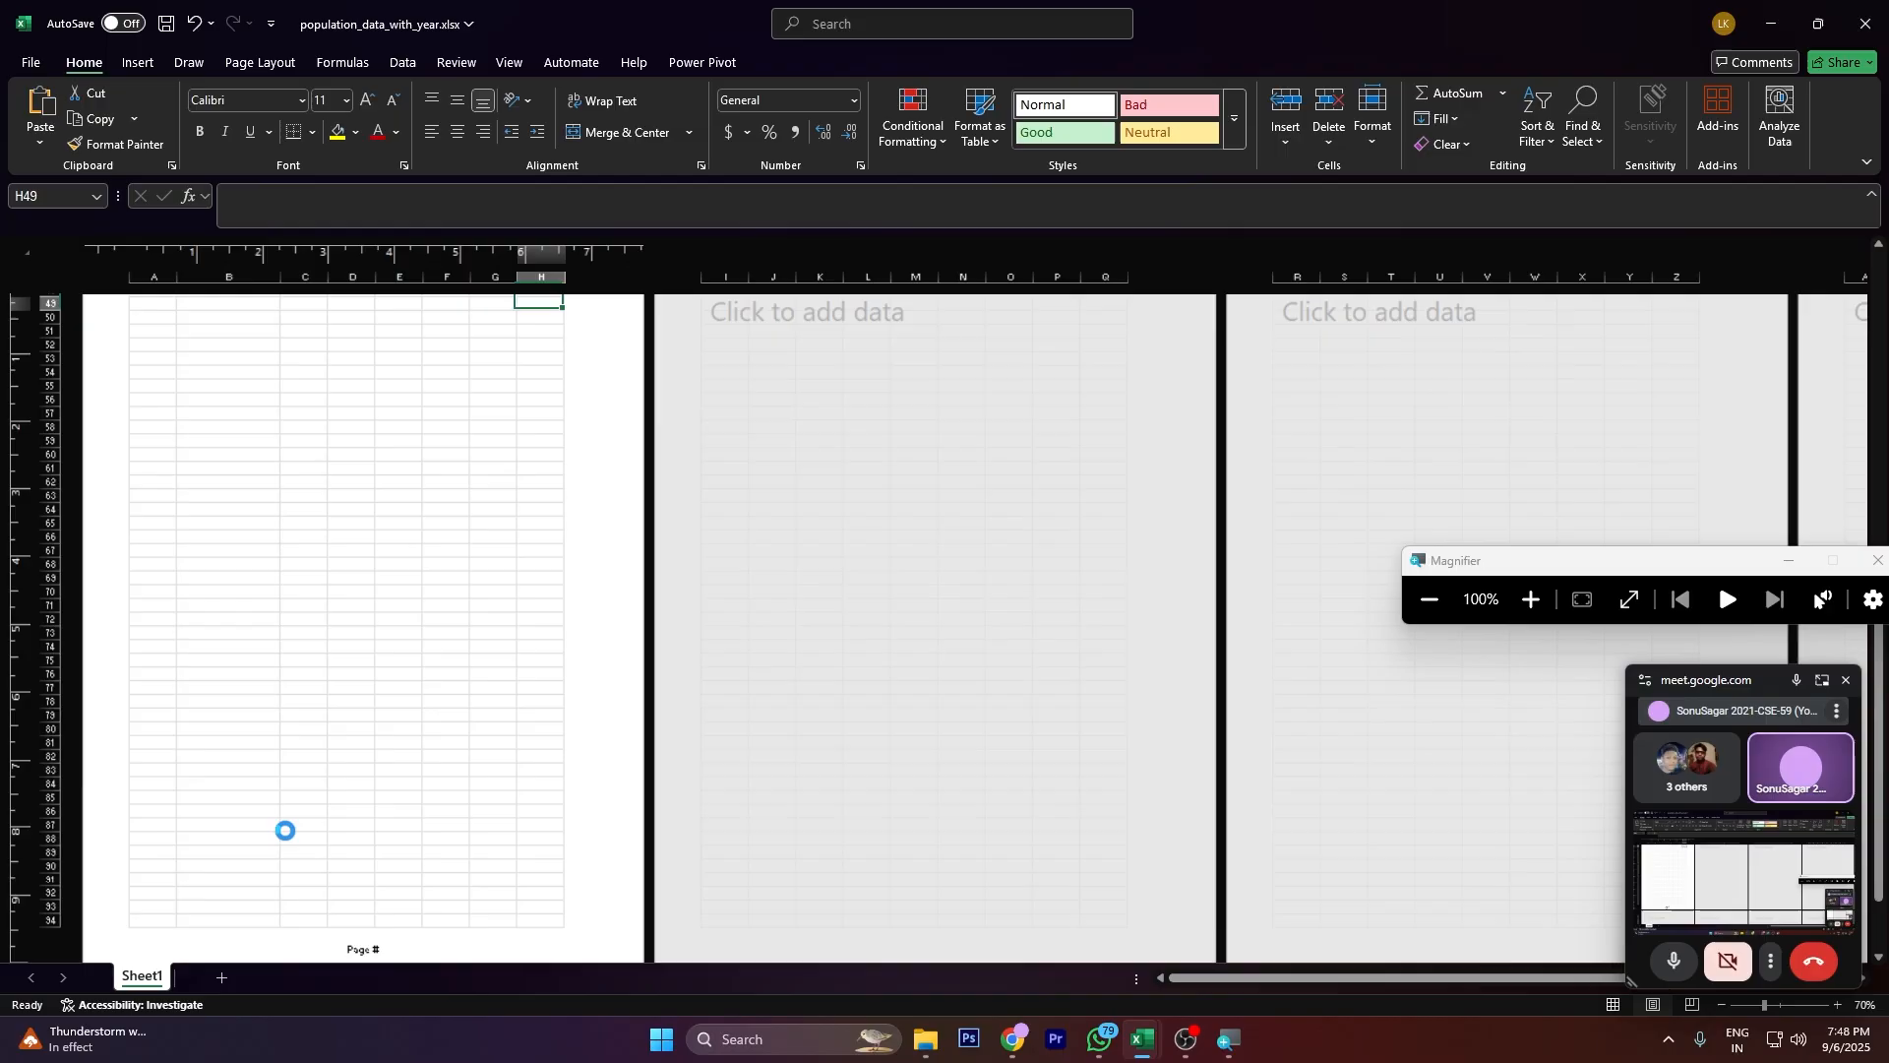
pyautogui.scroll(-10, 679, 808)
pyautogui.scroll(3, 694, 803)
pyautogui.scroll(-6, 694, 803)
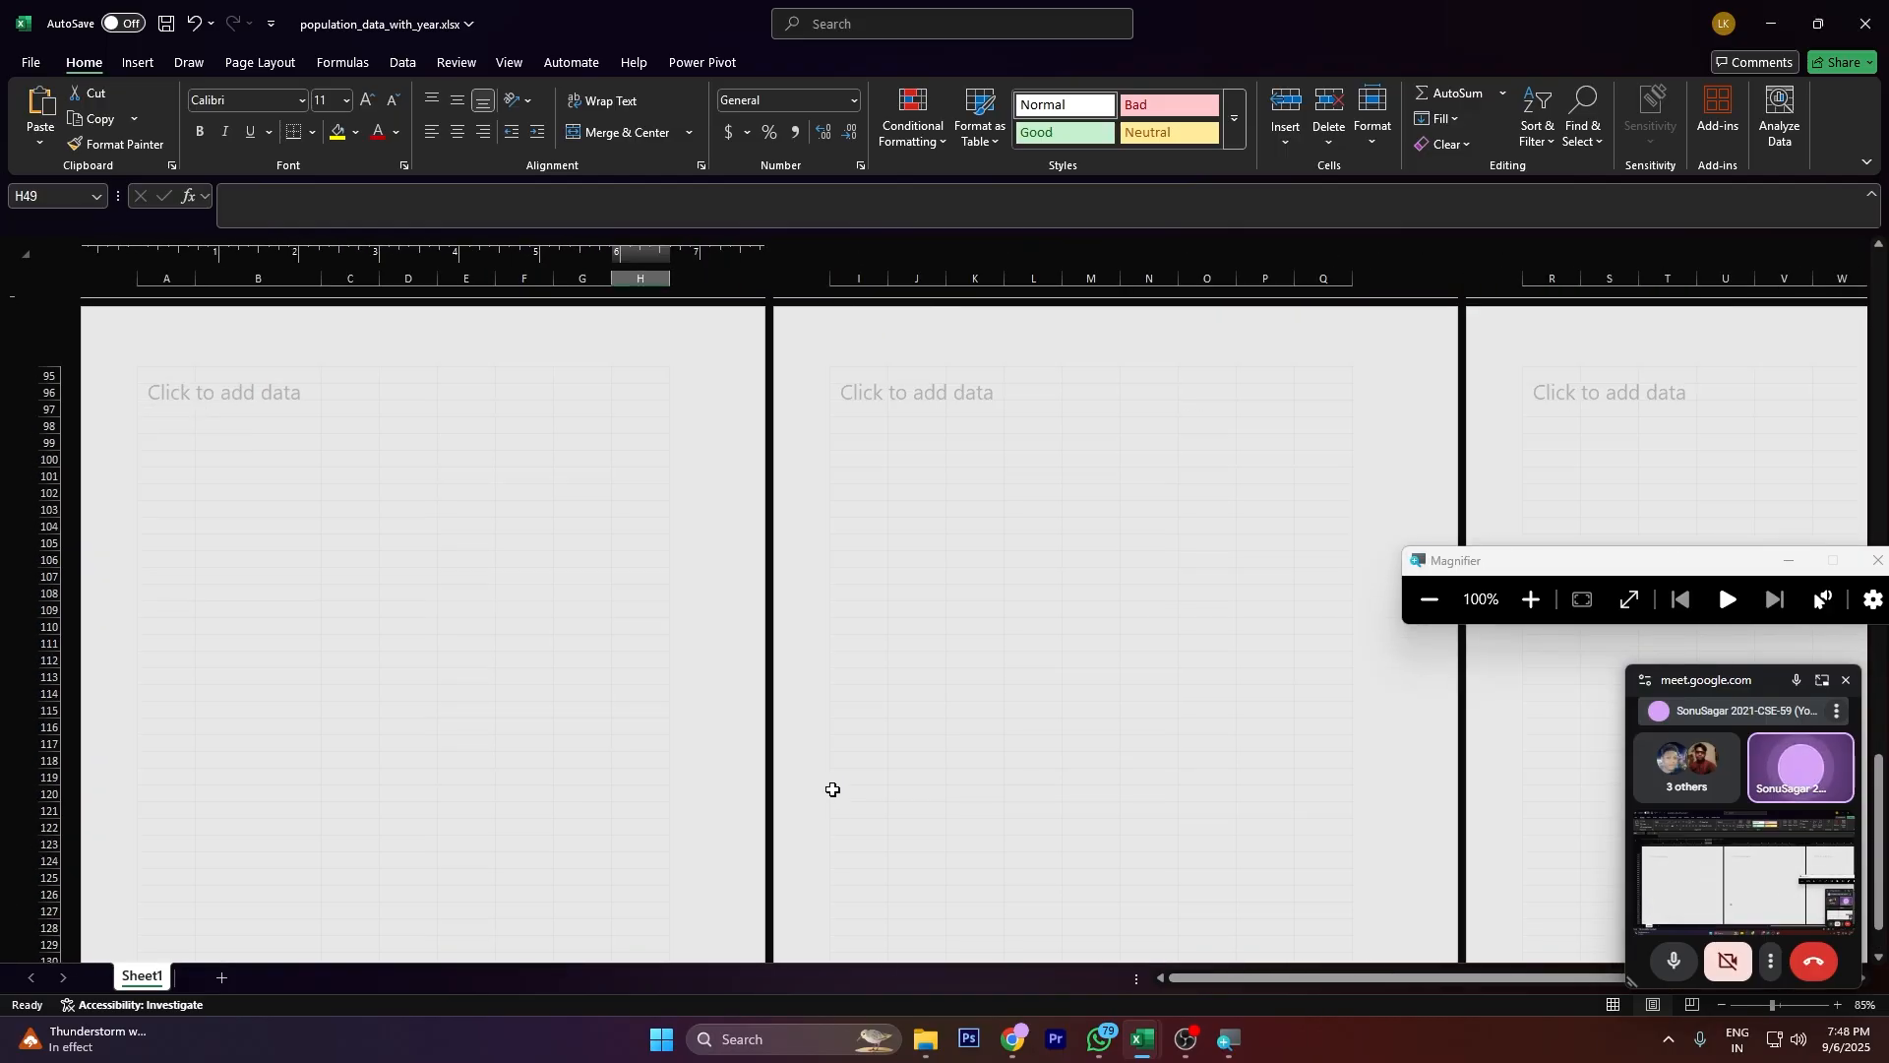
pyautogui.scroll(15, 866, 822)
pyautogui.scroll(2, 1059, 735)
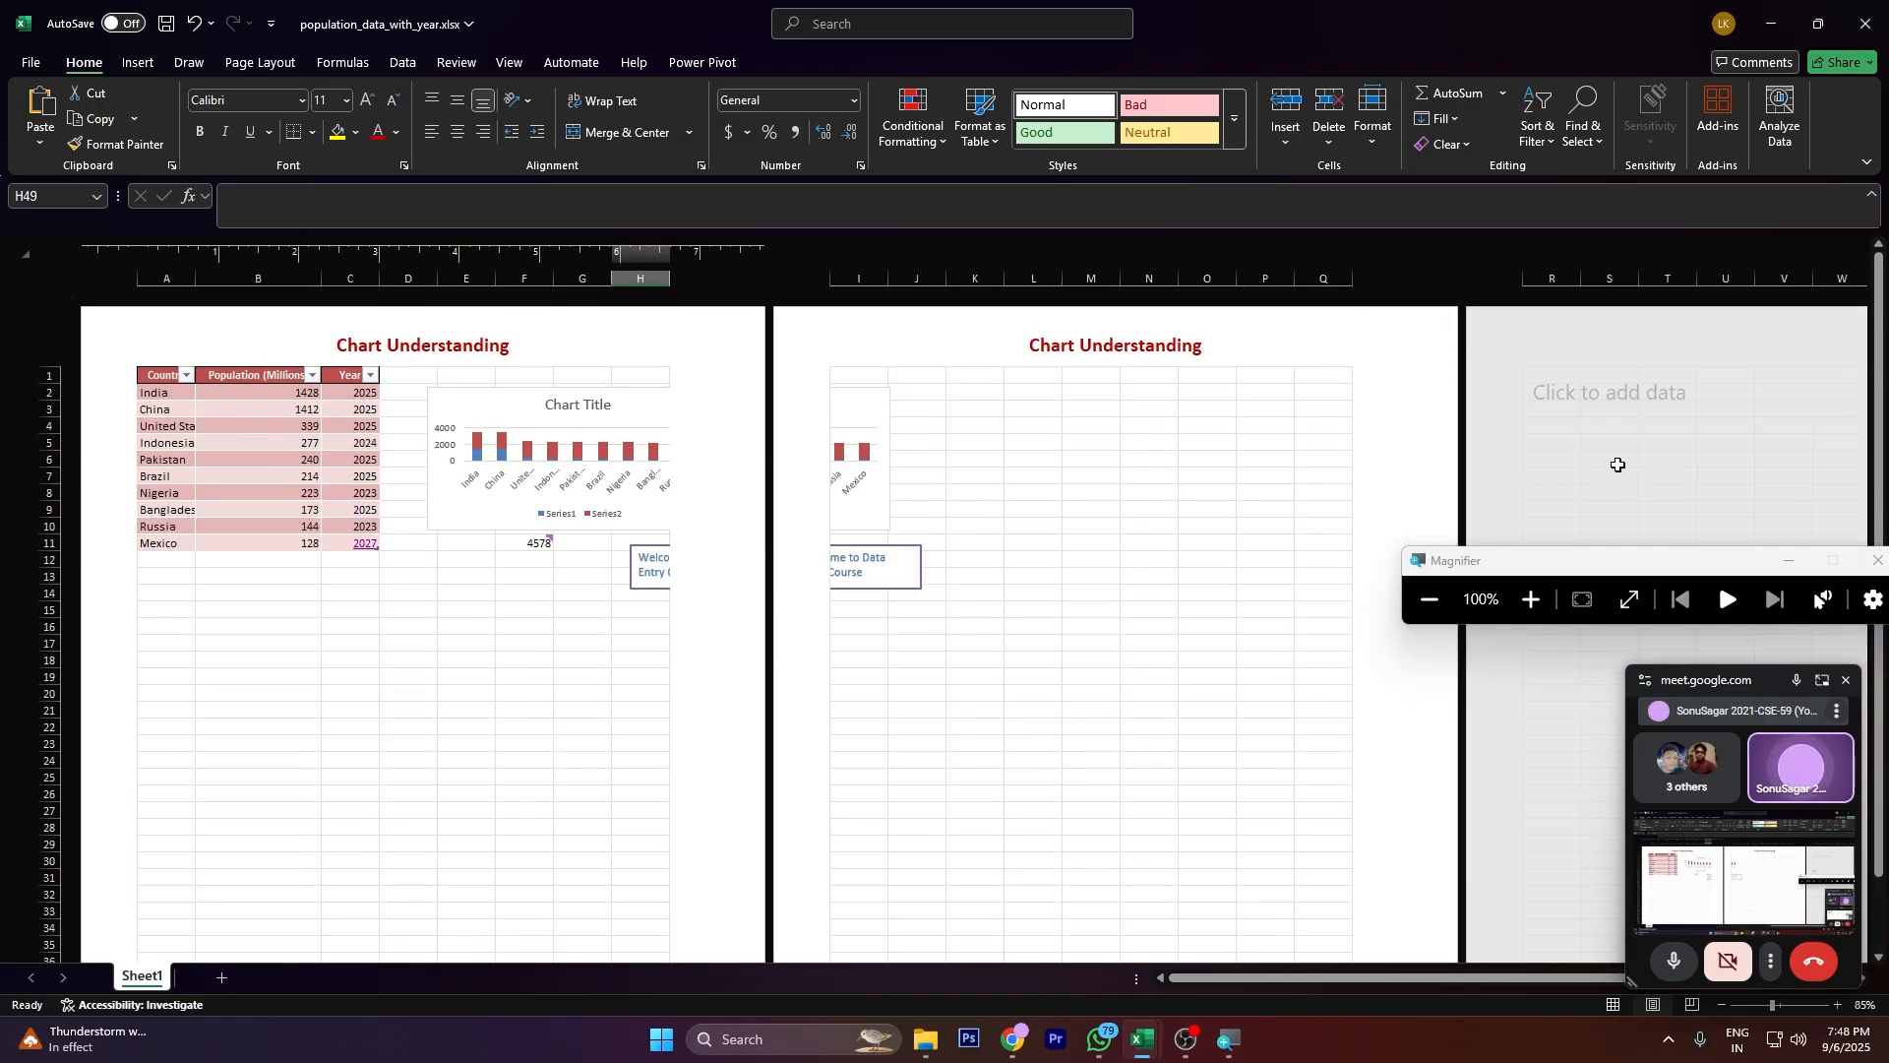
# Step: Activate cell T4 to add a third page across, and check that page's header and page-number footer
pyautogui.click(1615, 463)
pyautogui.scroll(-3, 1585, 510)
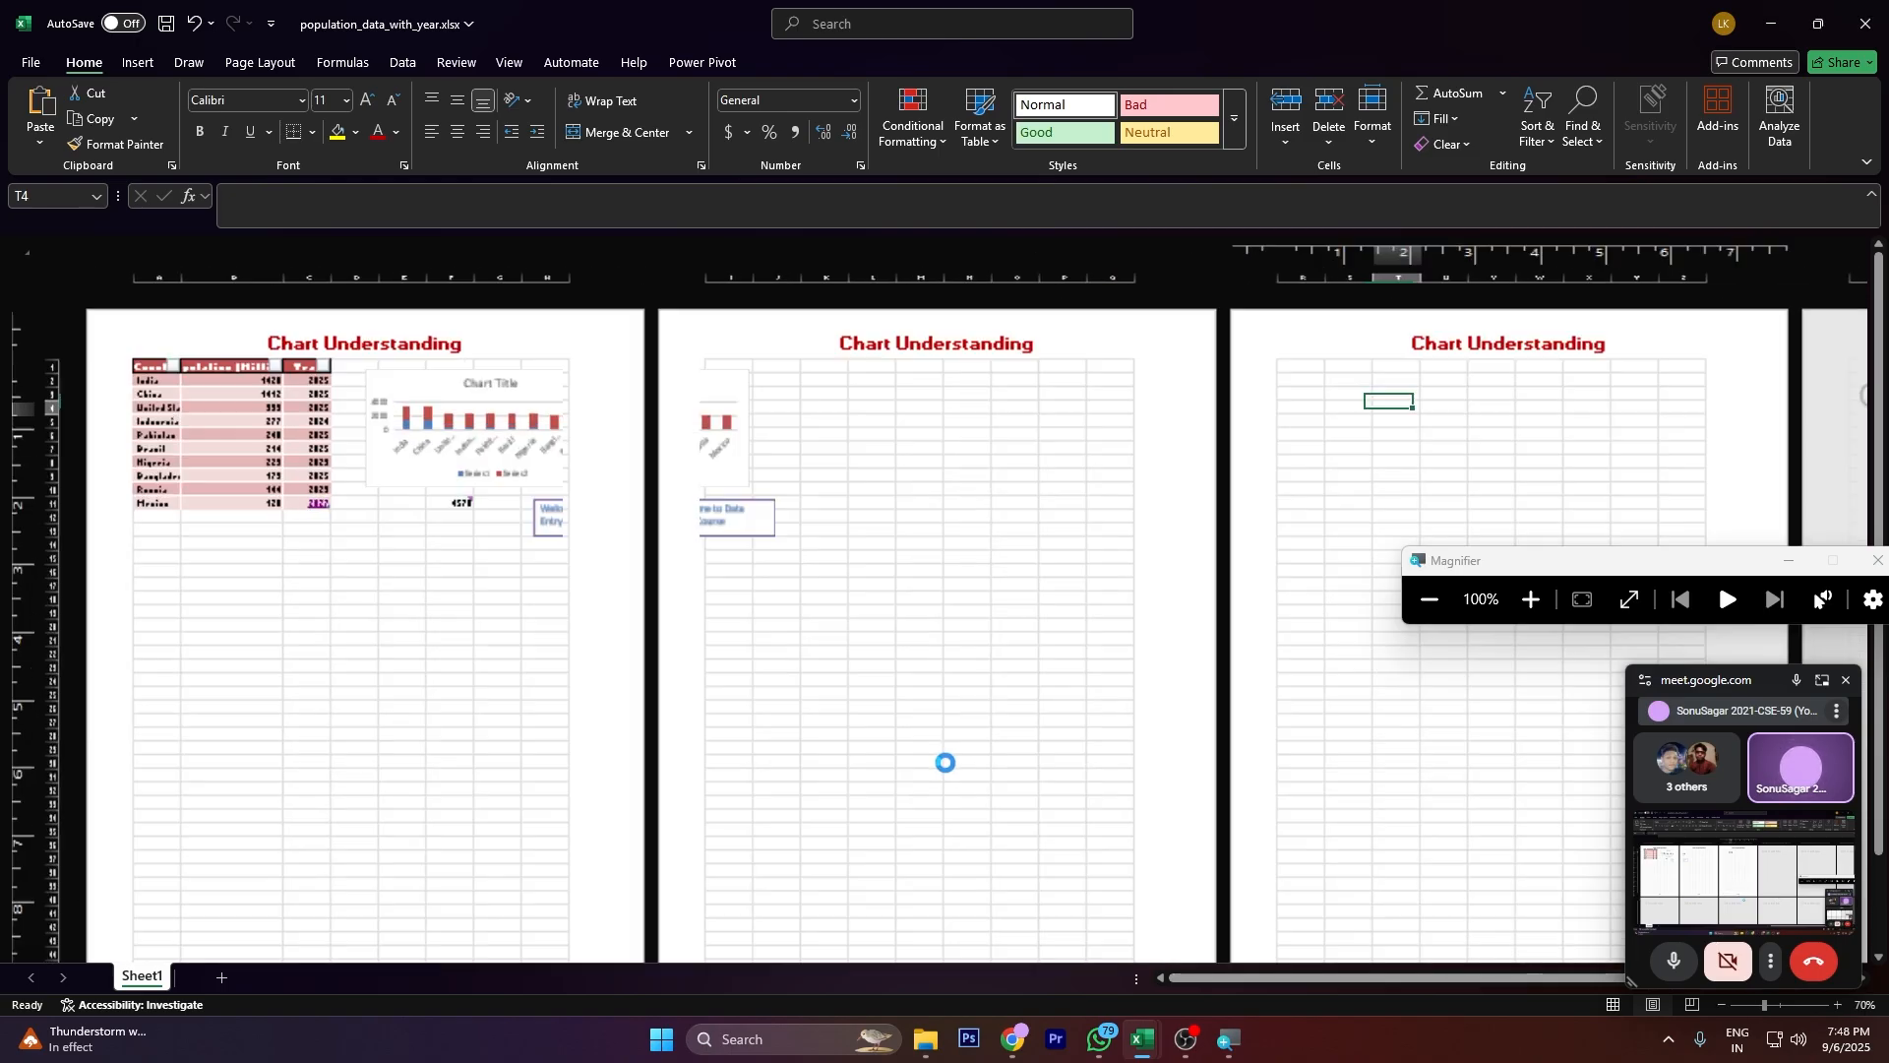
pyautogui.scroll(6, 991, 766)
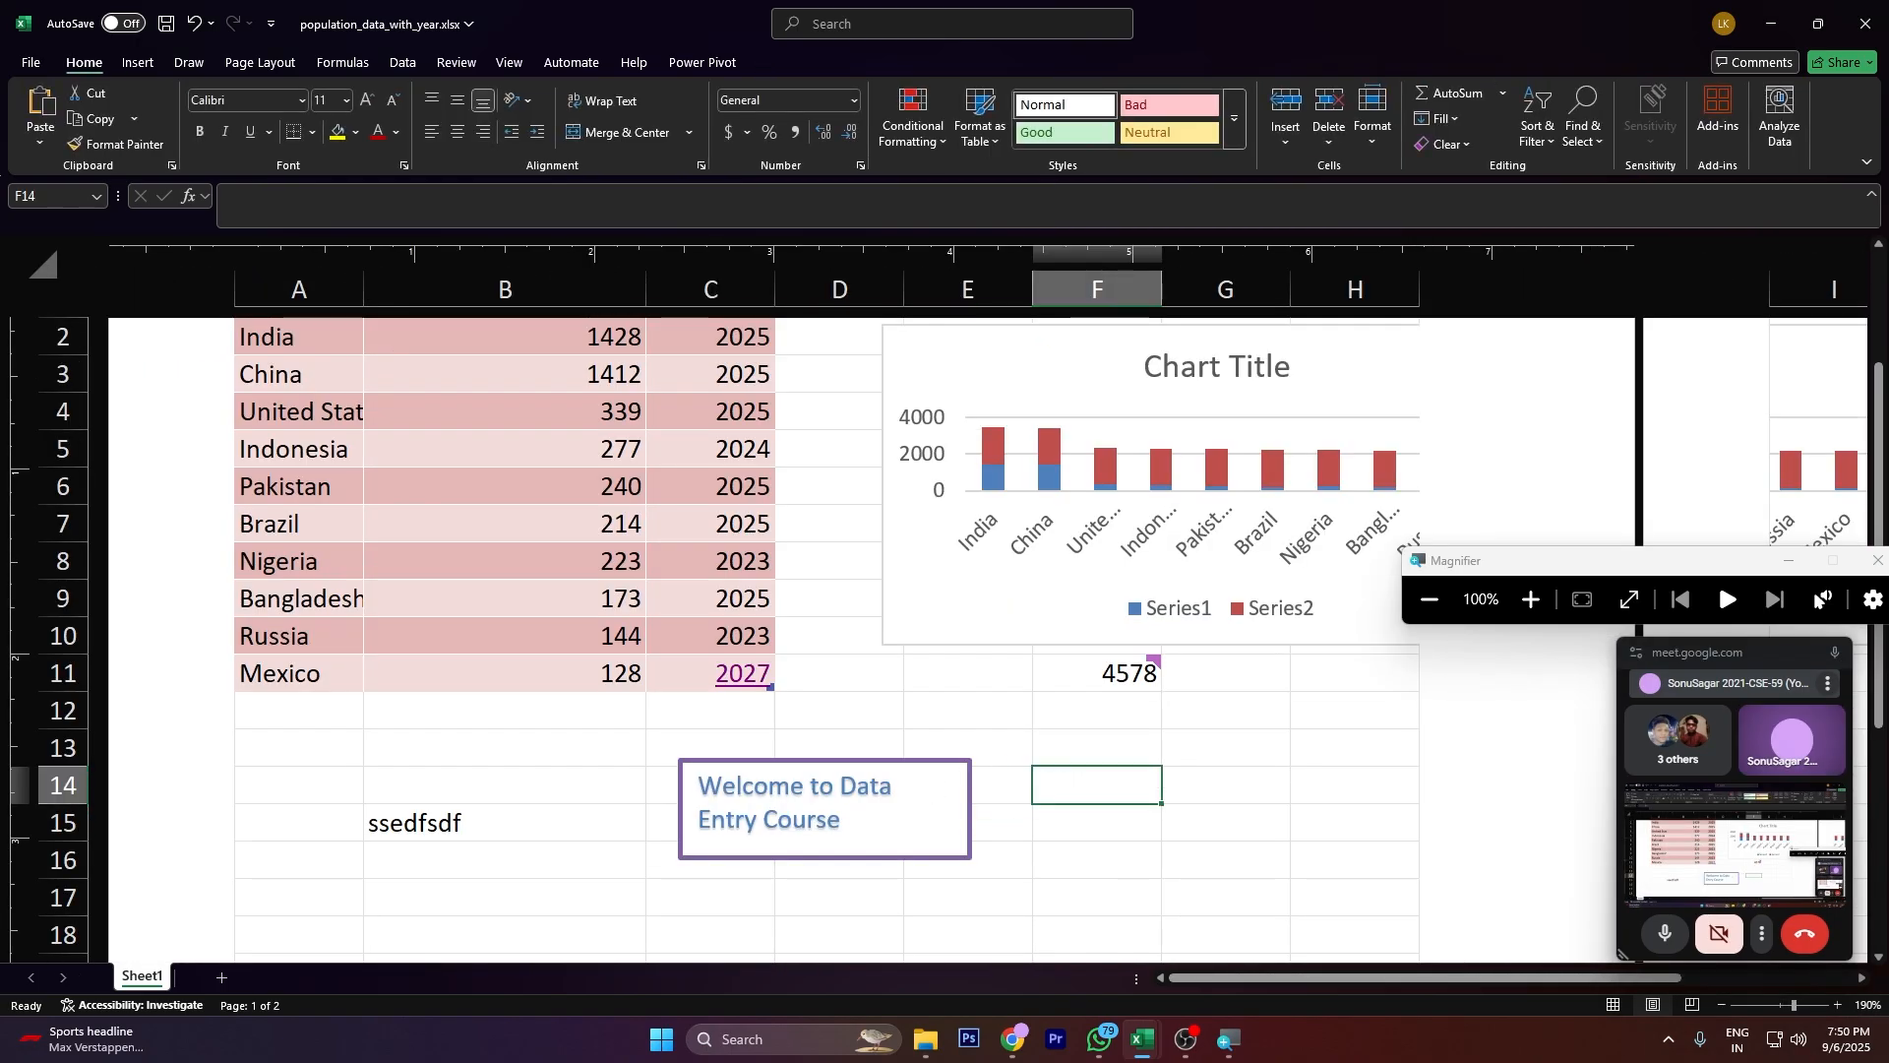
# Step: Move the purple-framed "Your text here" WordArt up to rows 17–22, away from the overlapping WordArt
pyautogui.scroll(-2, 991, 766)
pyautogui.scroll(3, 423, 845)
pyautogui.scroll(-4, 419, 838)
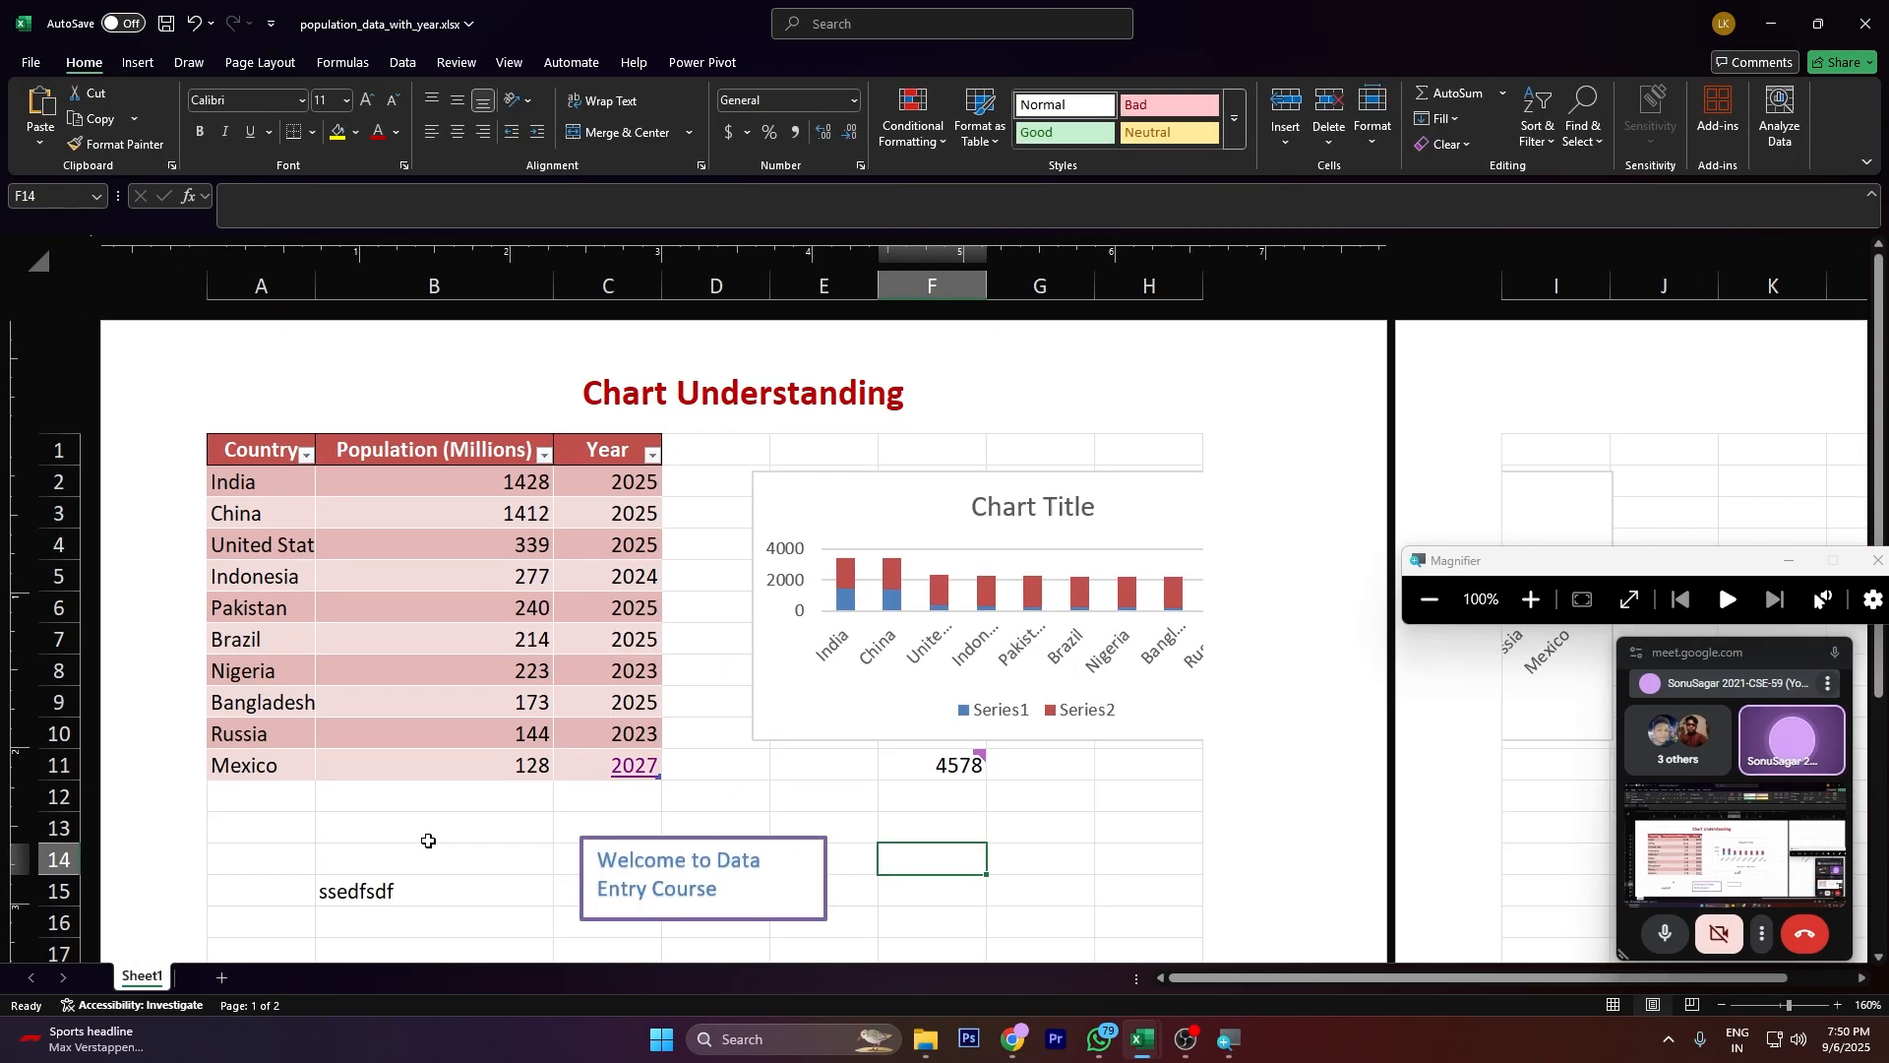
pyautogui.scroll(-4, 463, 844)
pyautogui.scroll(5, 432, 832)
pyautogui.scroll(-4, 532, 839)
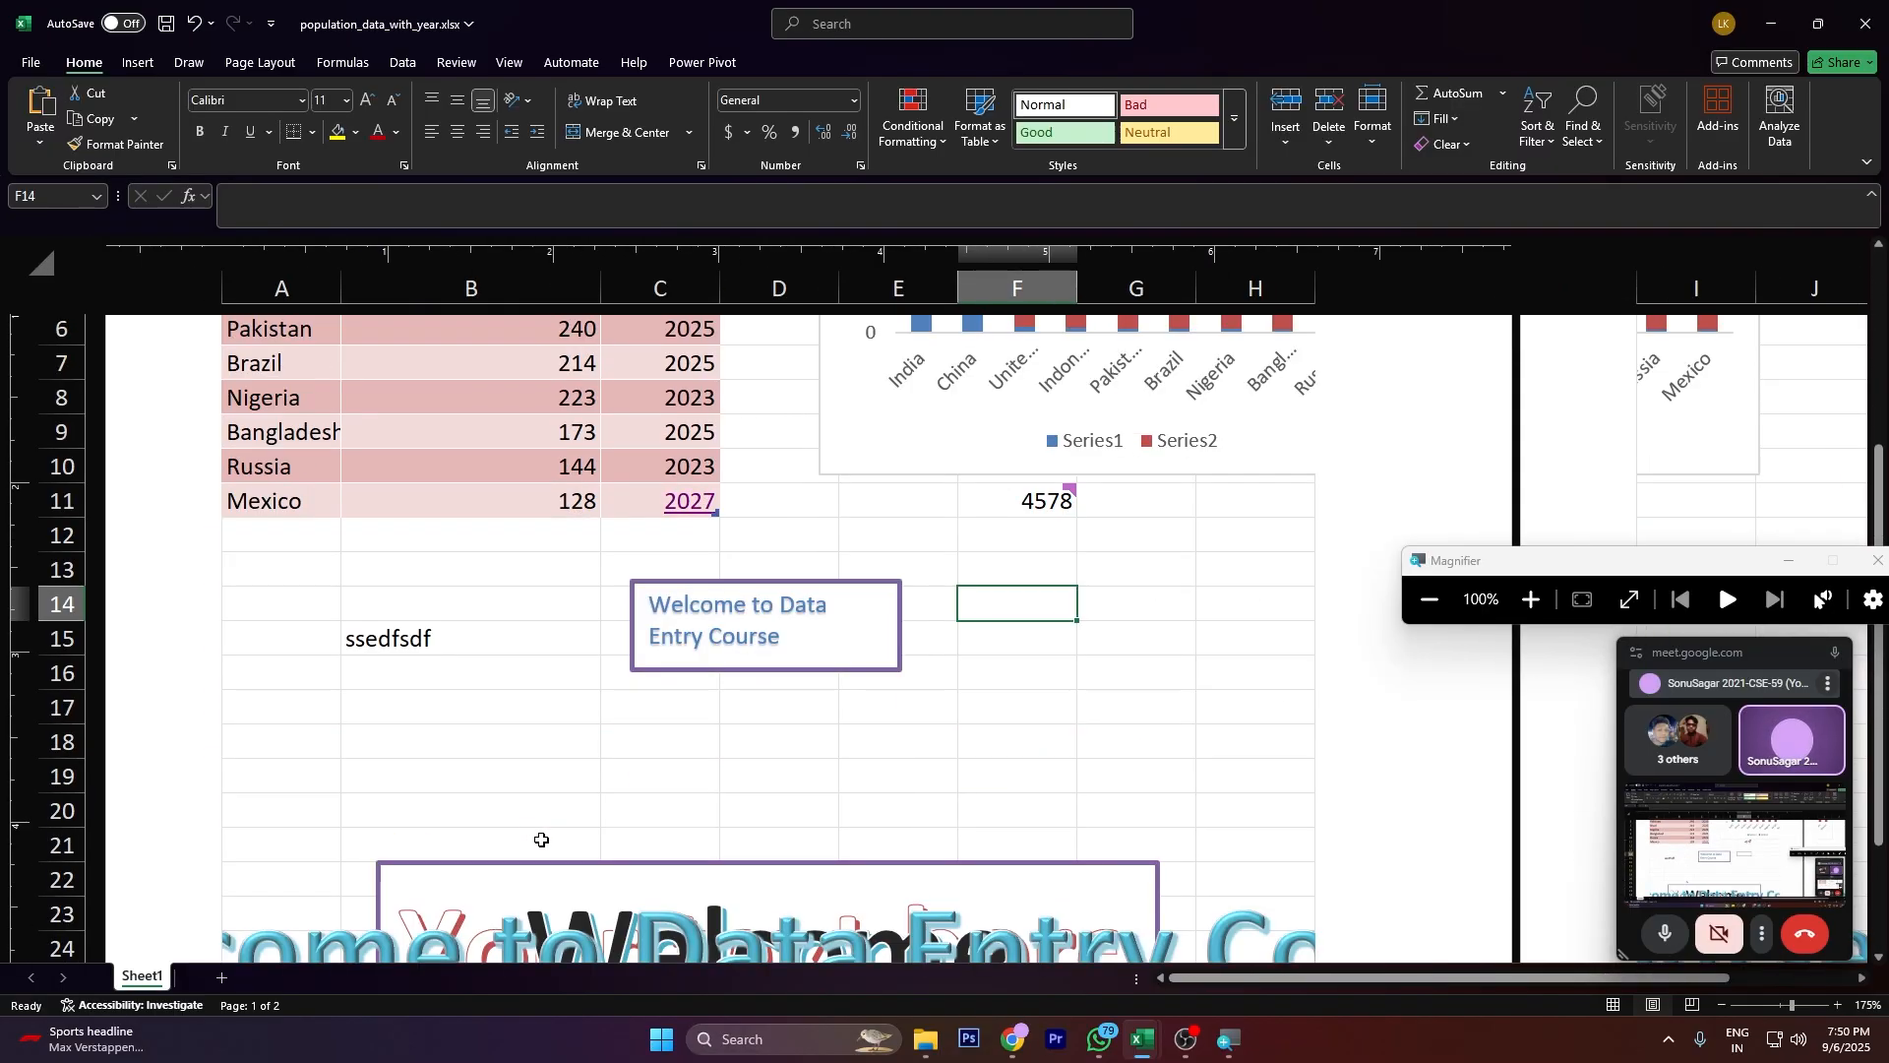
pyautogui.click(736, 765)
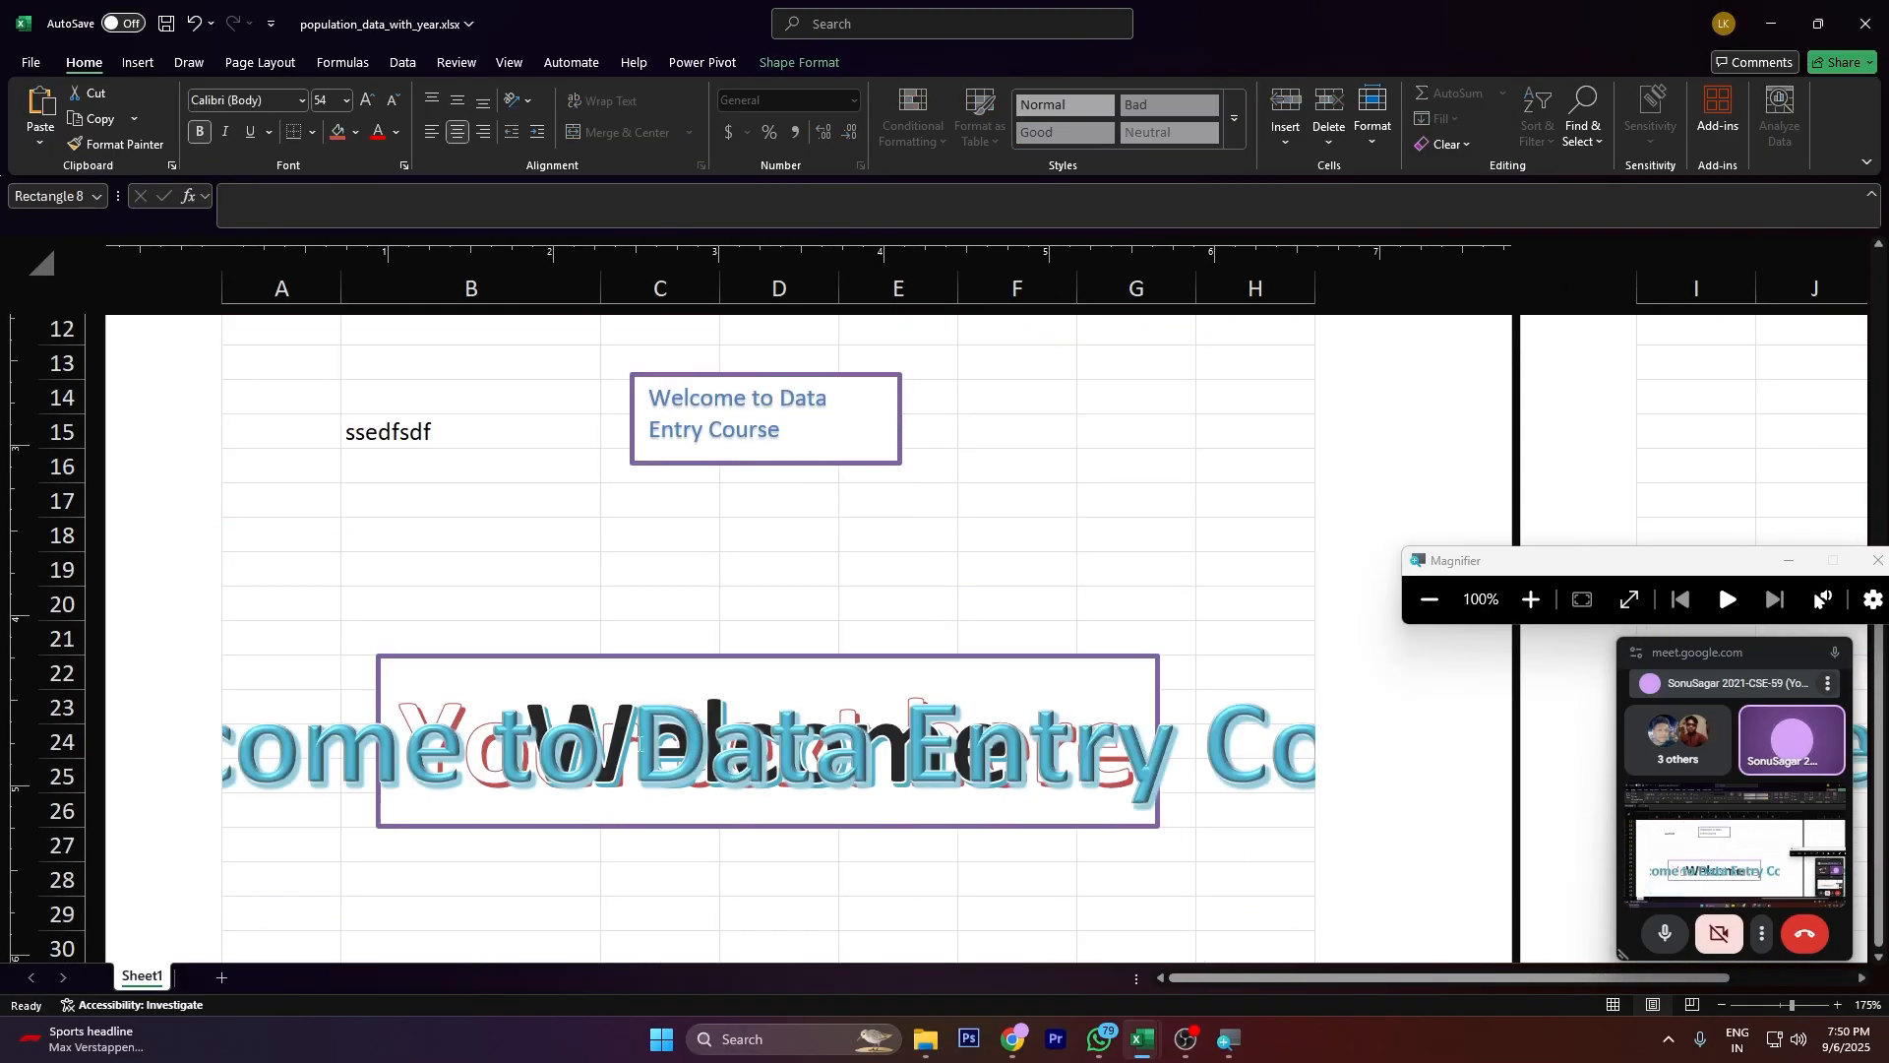
pyautogui.click(625, 780)
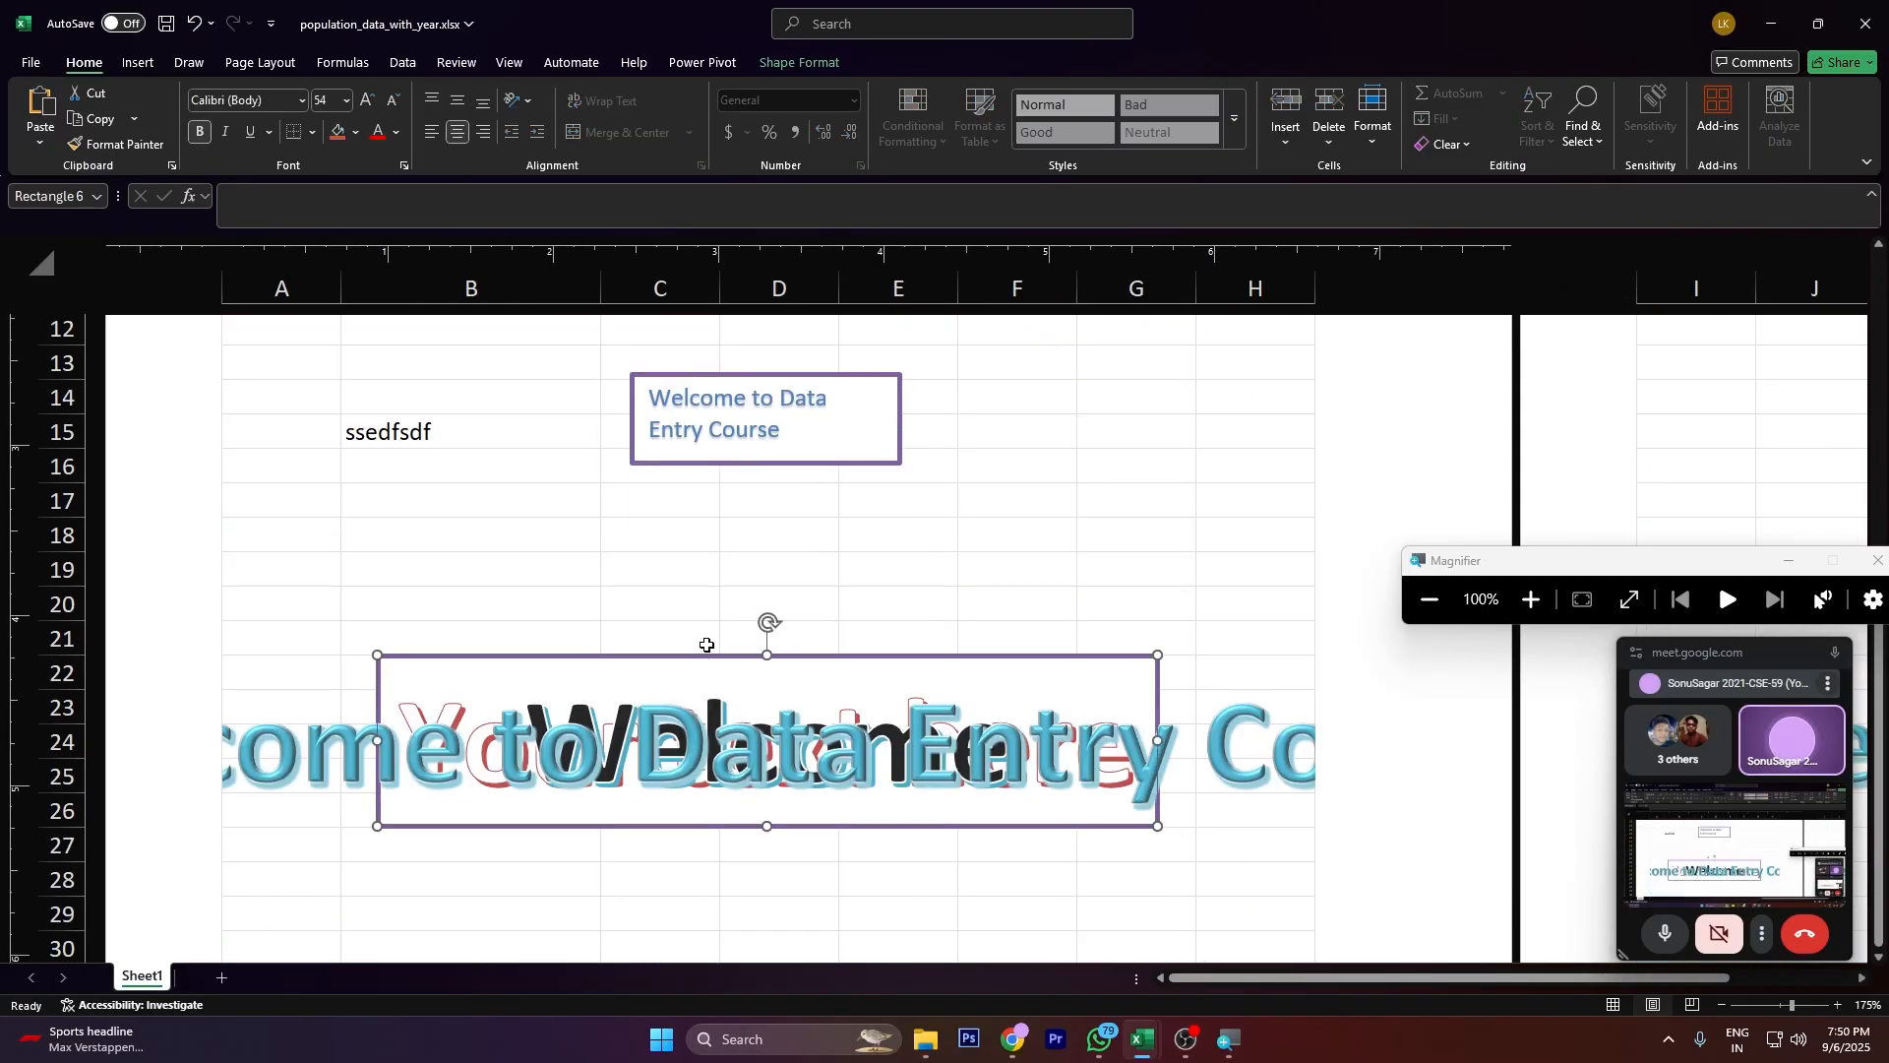
pyautogui.moveTo(707, 644); pyautogui.dragTo(840, 492)
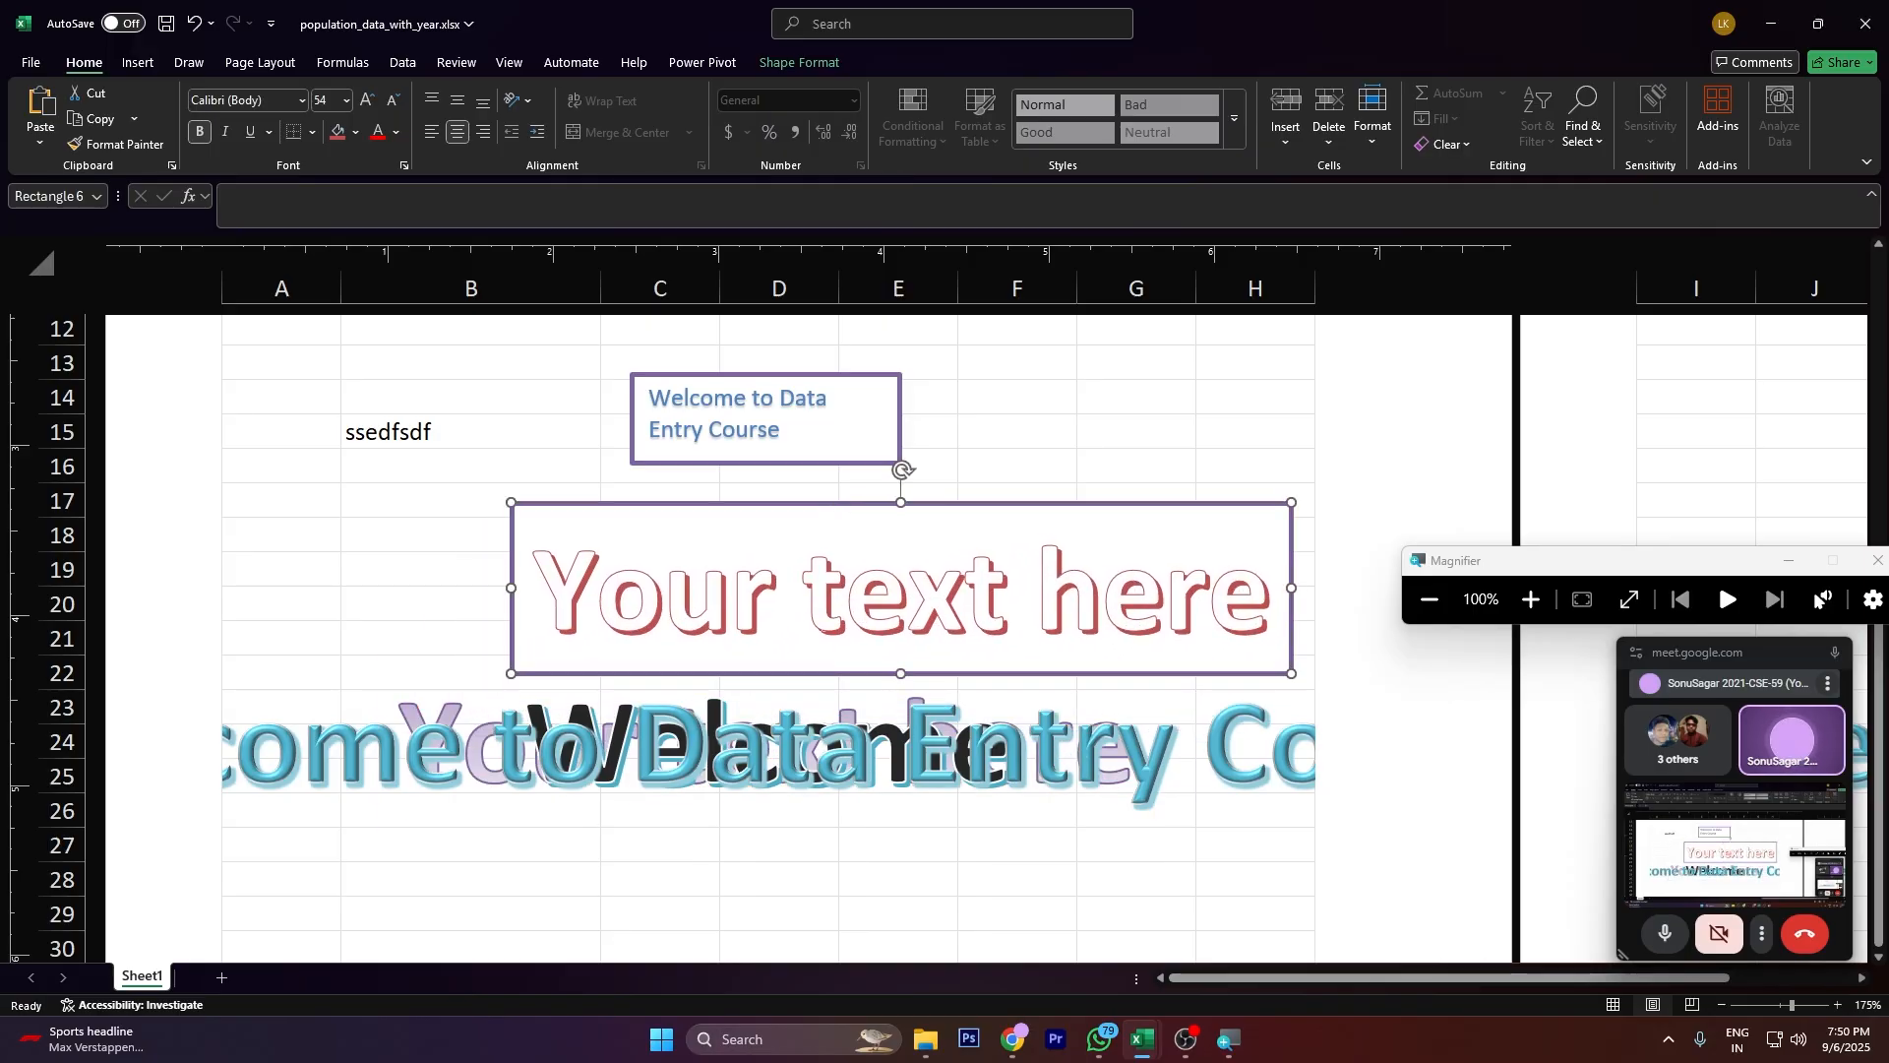
# Step: Undo the insertion of the remaining overlapping WordArt objects, keeping the purple-framed "Your text here" box
pyautogui.doubleClick(903, 590)
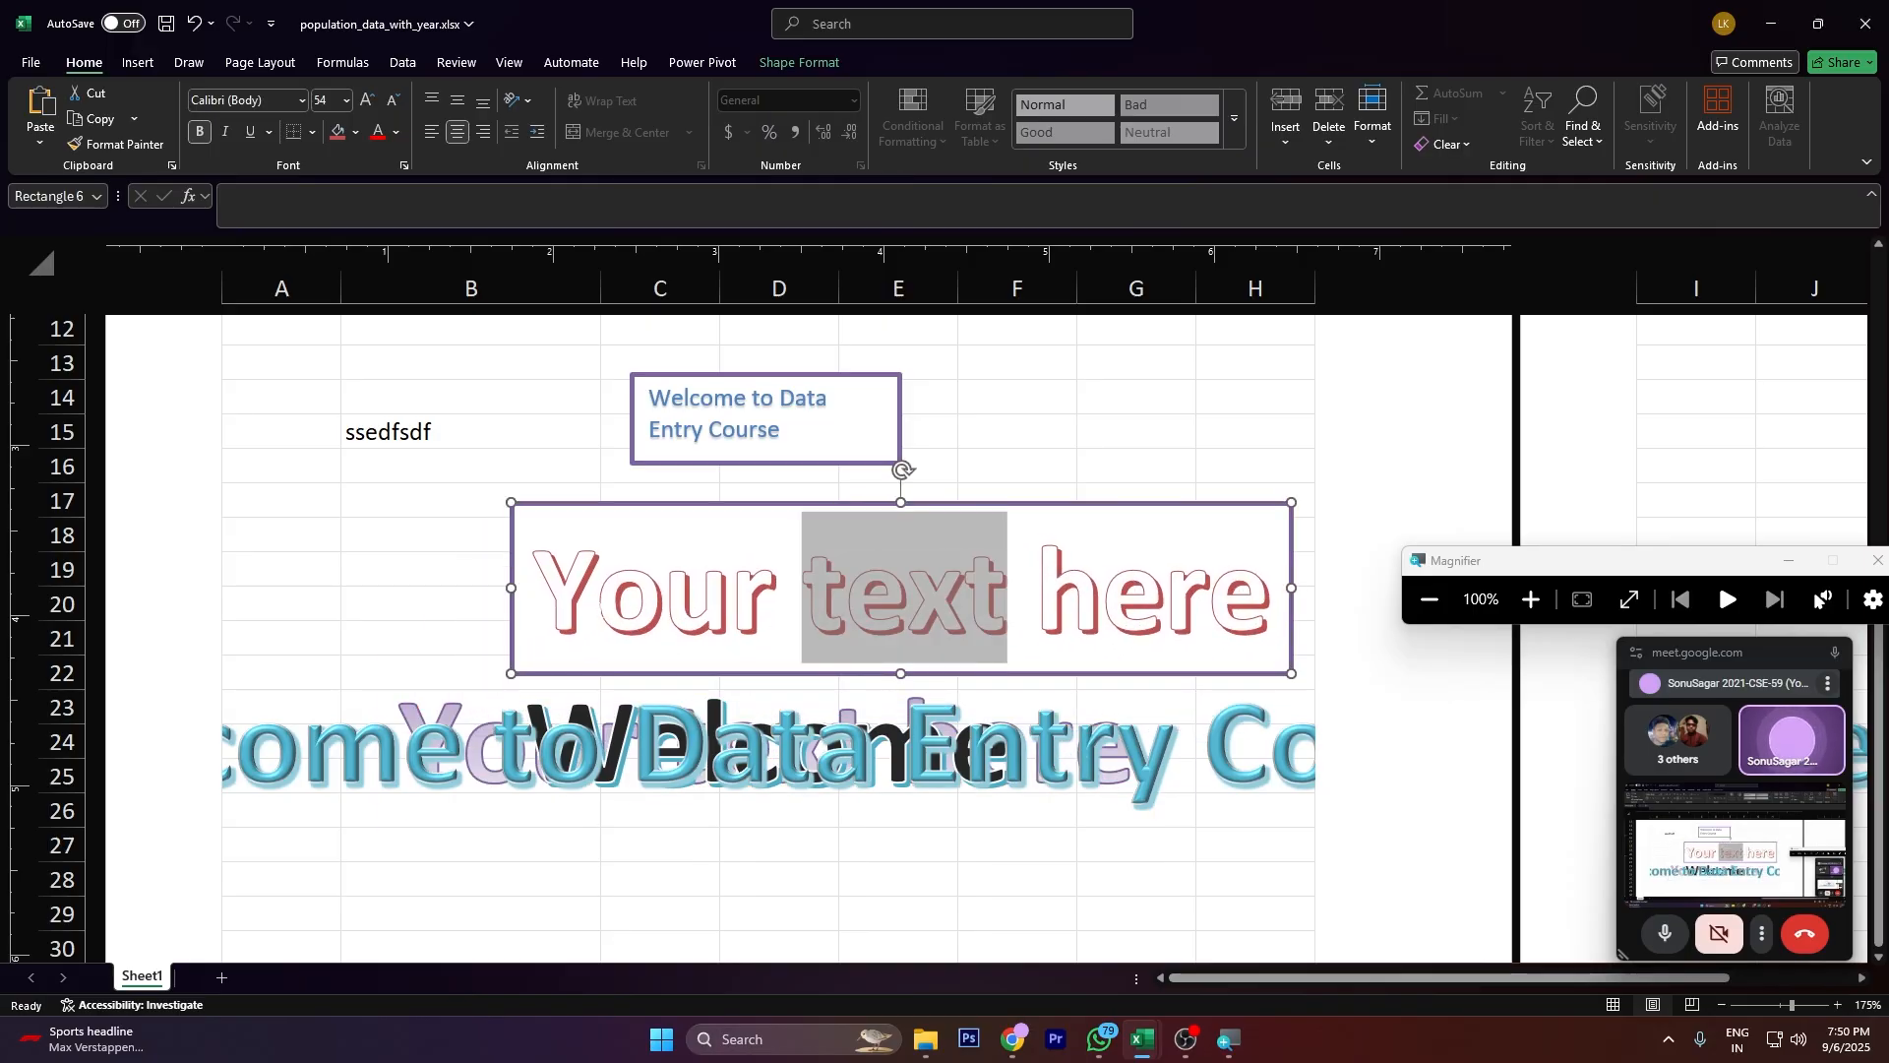
pyautogui.click(599, 635)
pyautogui.click(600, 746)
pyautogui.moveTo(302, 756); pyautogui.dragTo(482, 762)
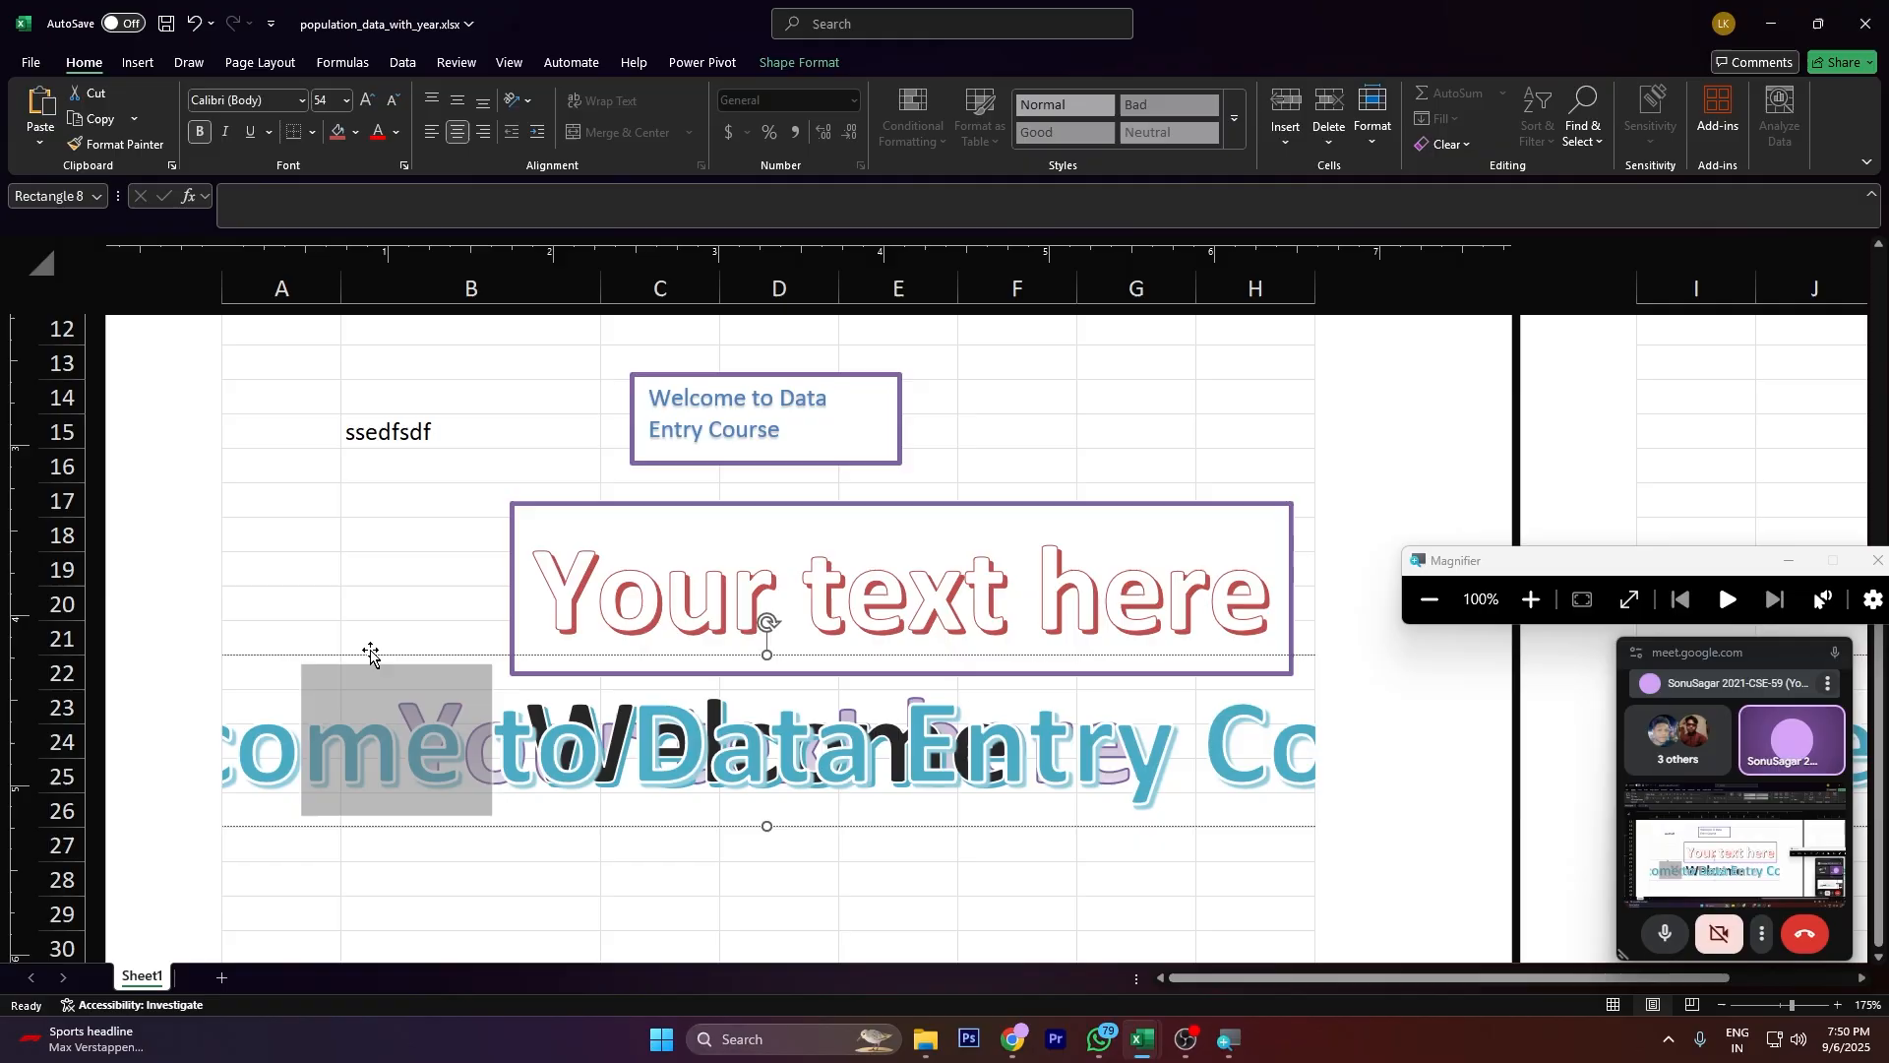
pyautogui.hotkey('ctrl', 'z')
pyautogui.hotkey('ctrl', 'z')
pyautogui.hotkey('ctrl', 'z')
pyautogui.hotkey('ctrl', 'z')
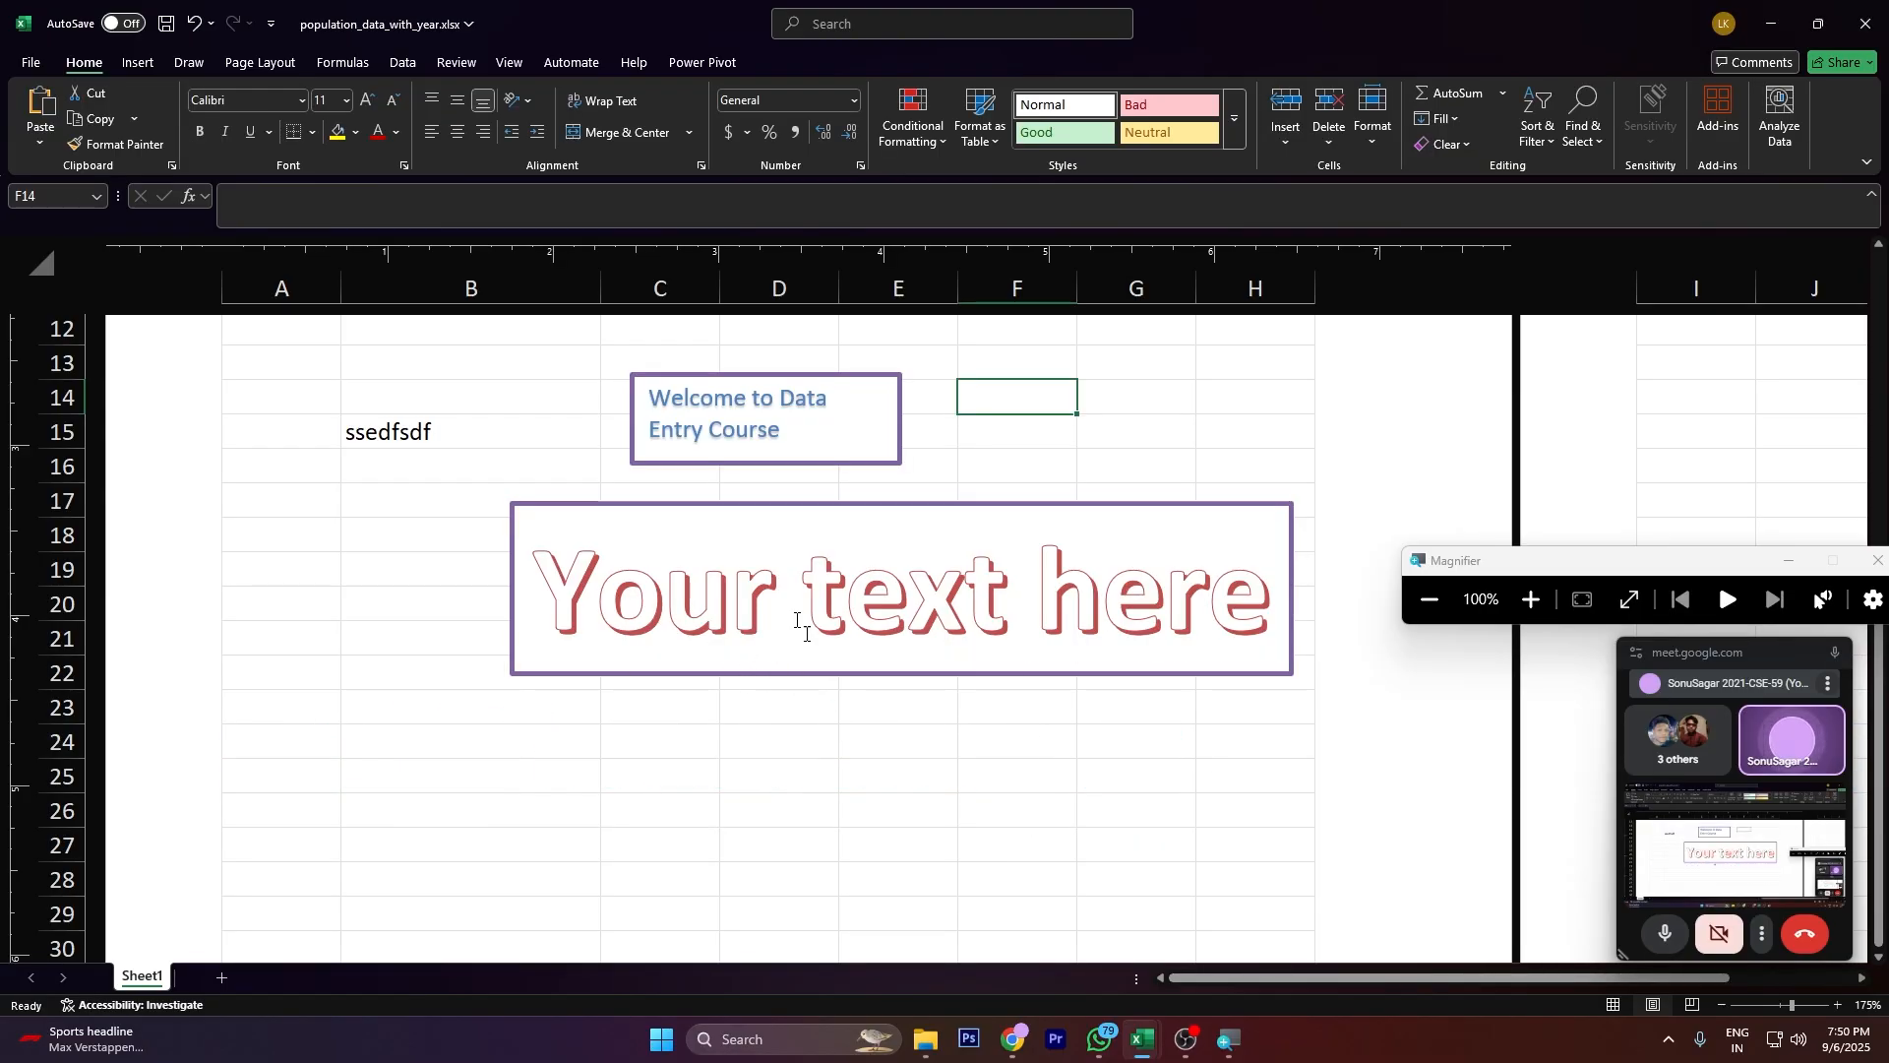
# Step: Insert a new WordArt object in the dark blue patterned style with a hard shadow
pyautogui.click(804, 620)
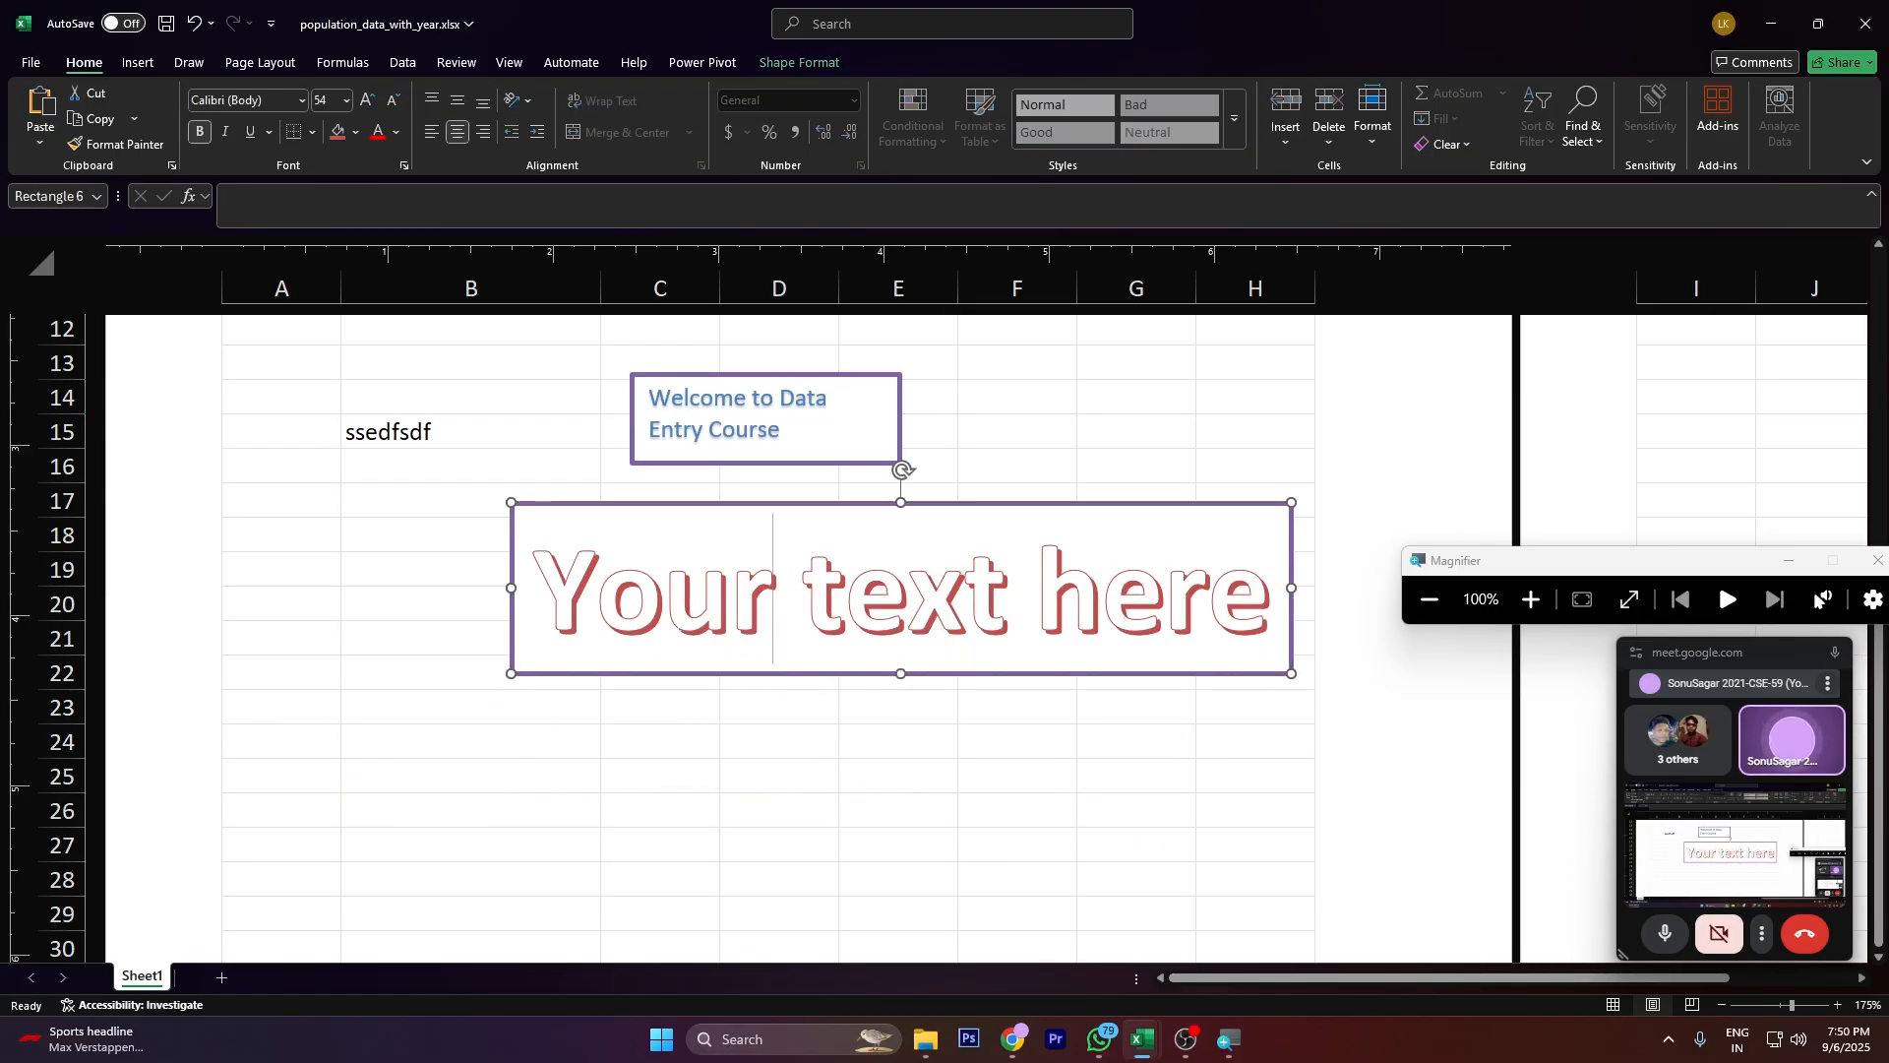
pyautogui.tripleClick(676, 630)
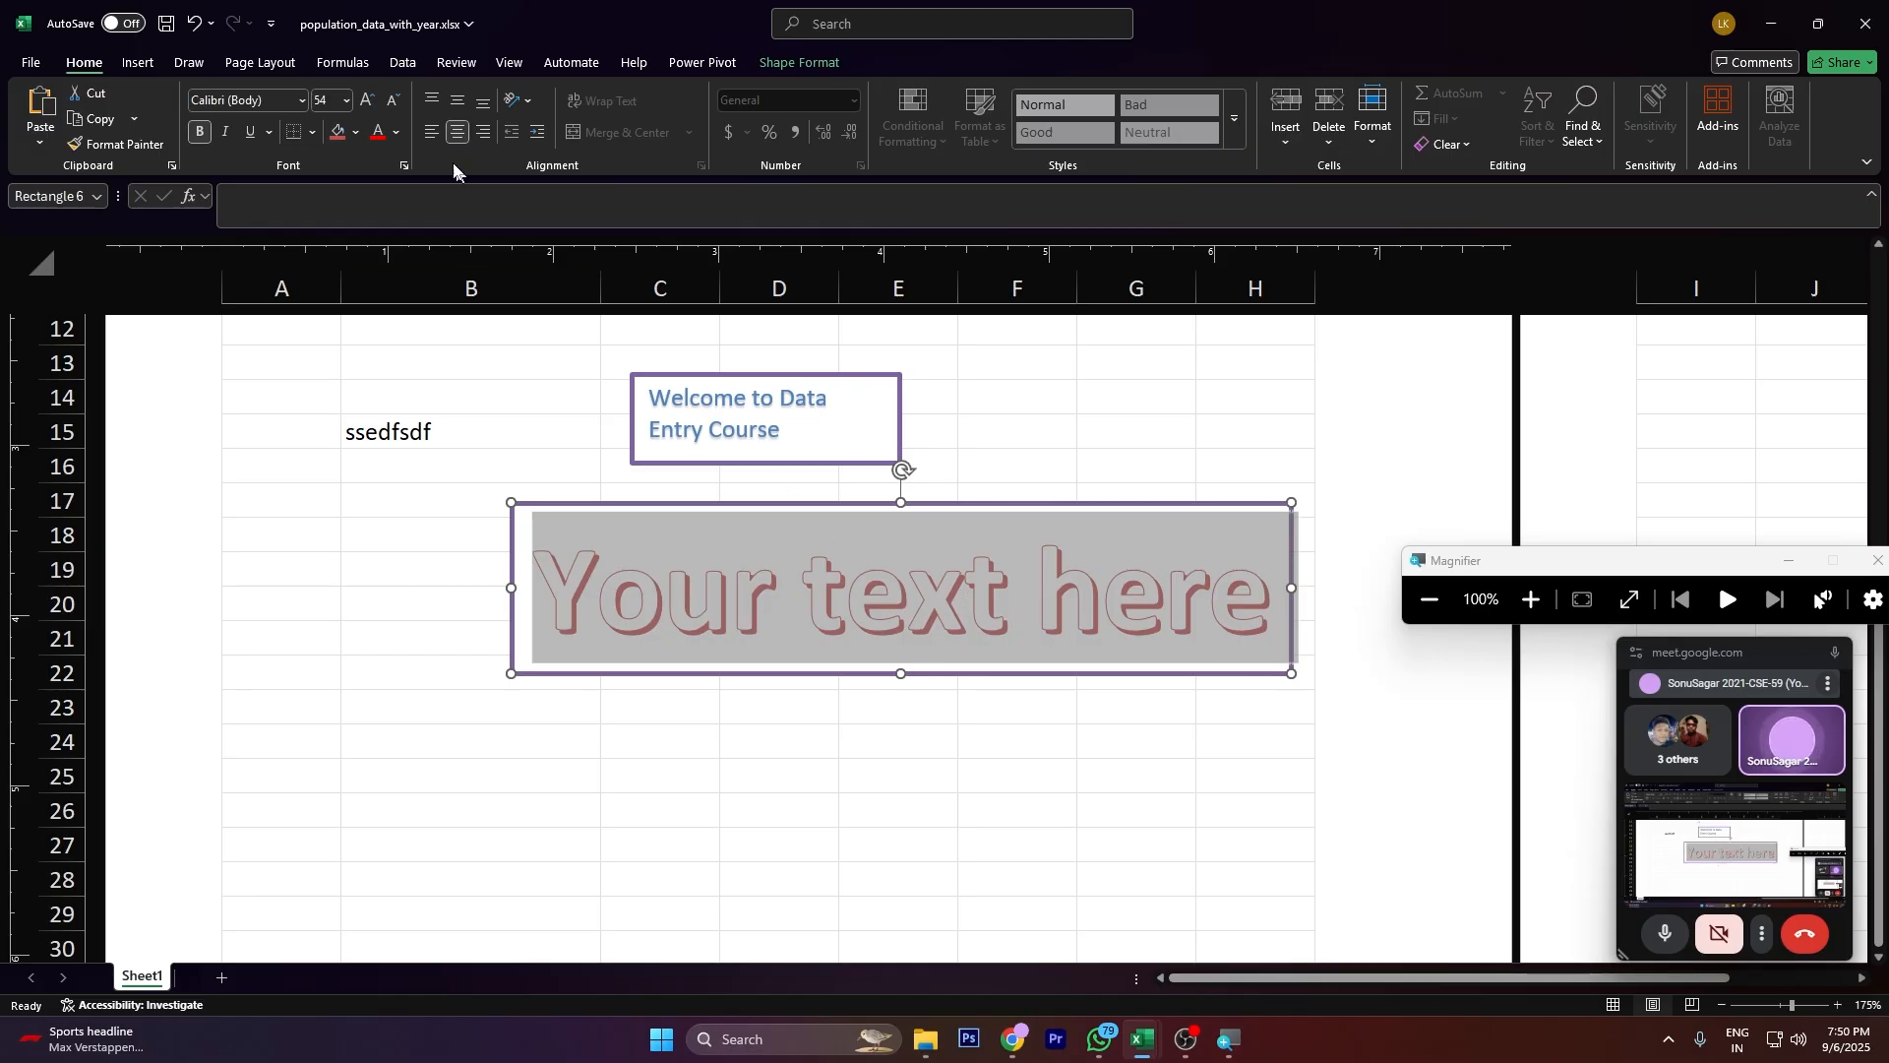
pyautogui.click(138, 65)
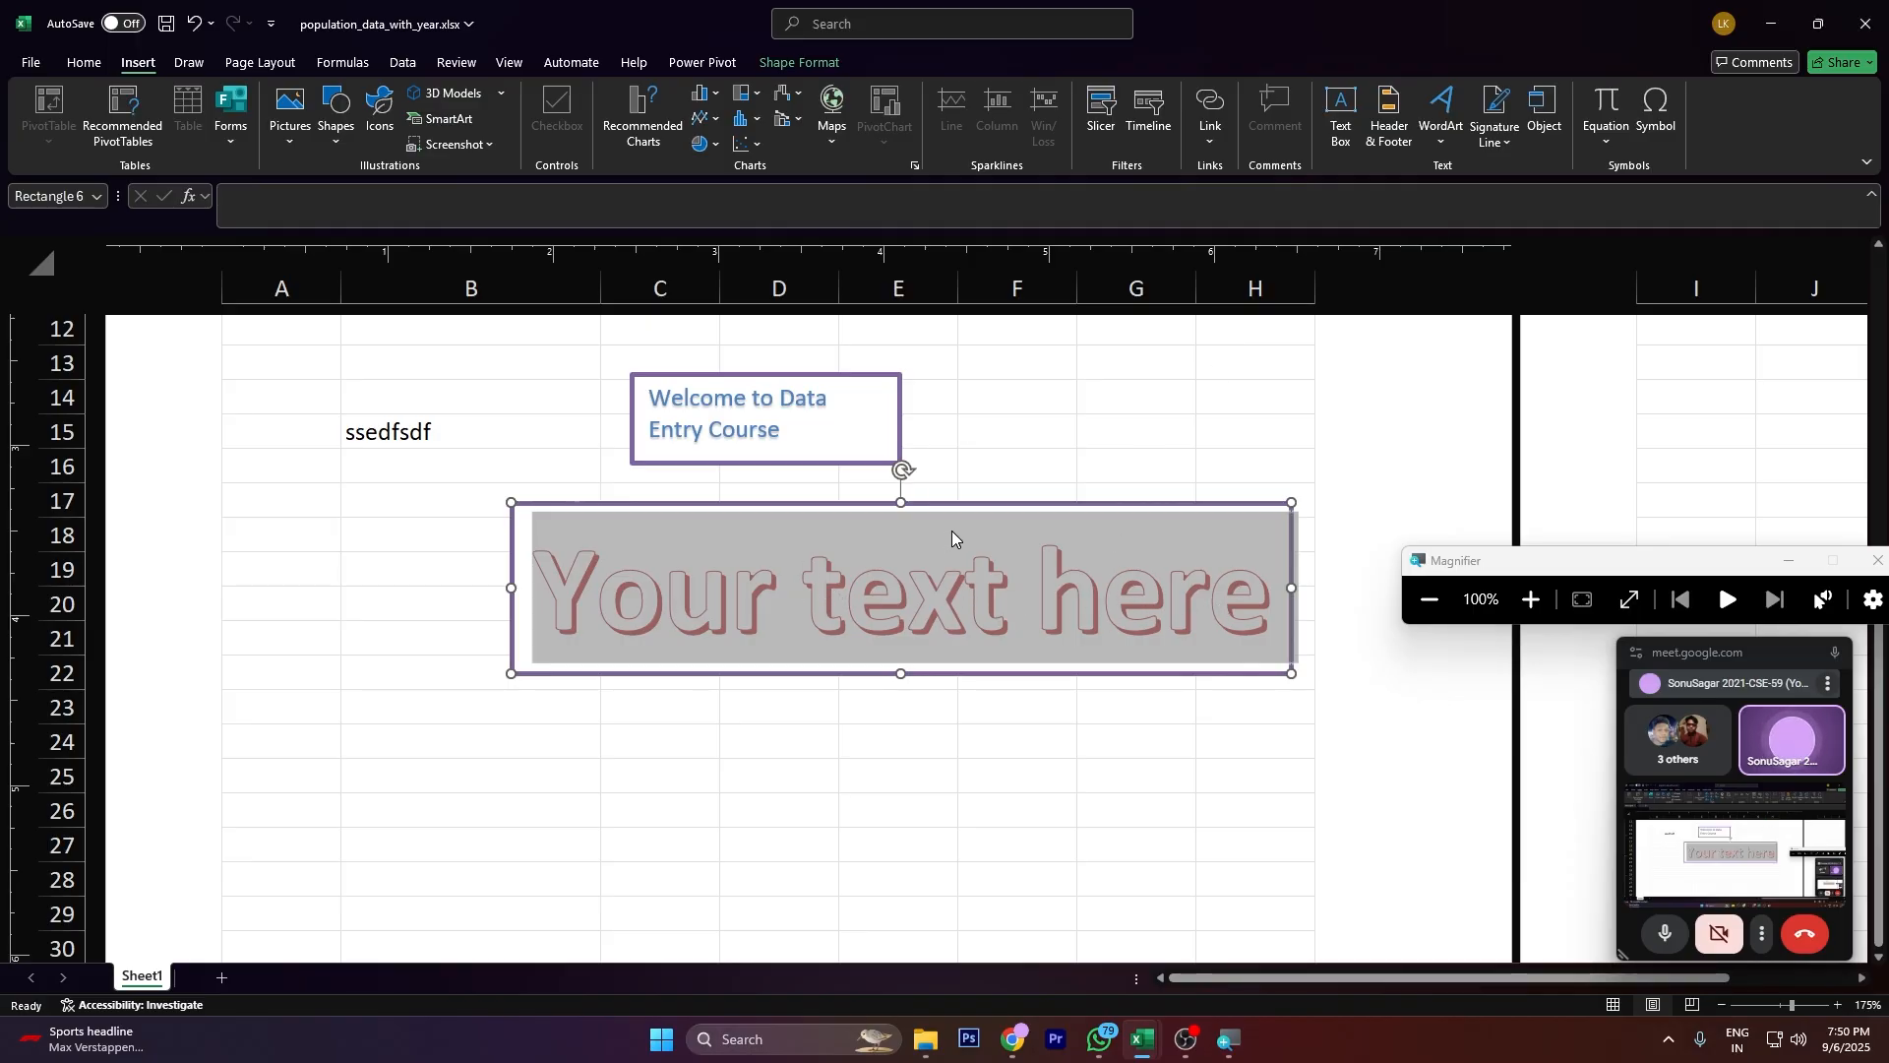
pyautogui.click(1442, 116)
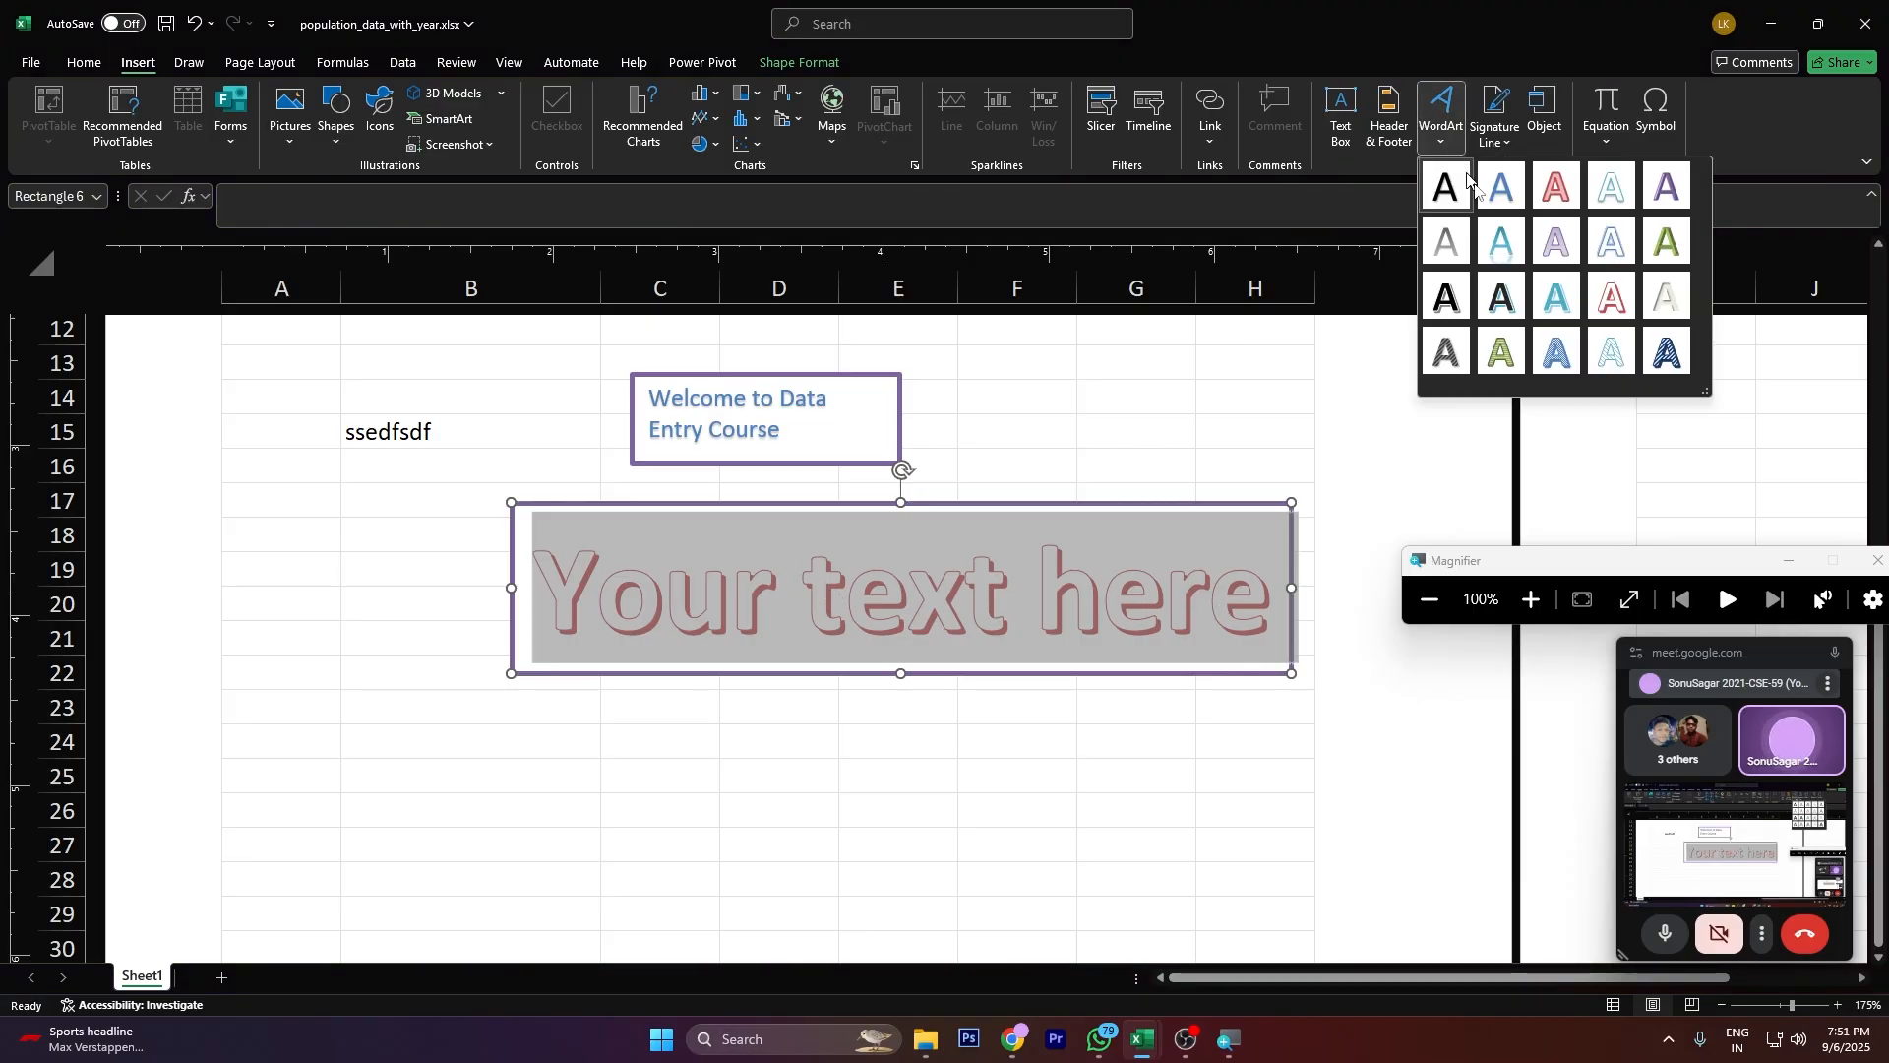
pyautogui.click(1663, 354)
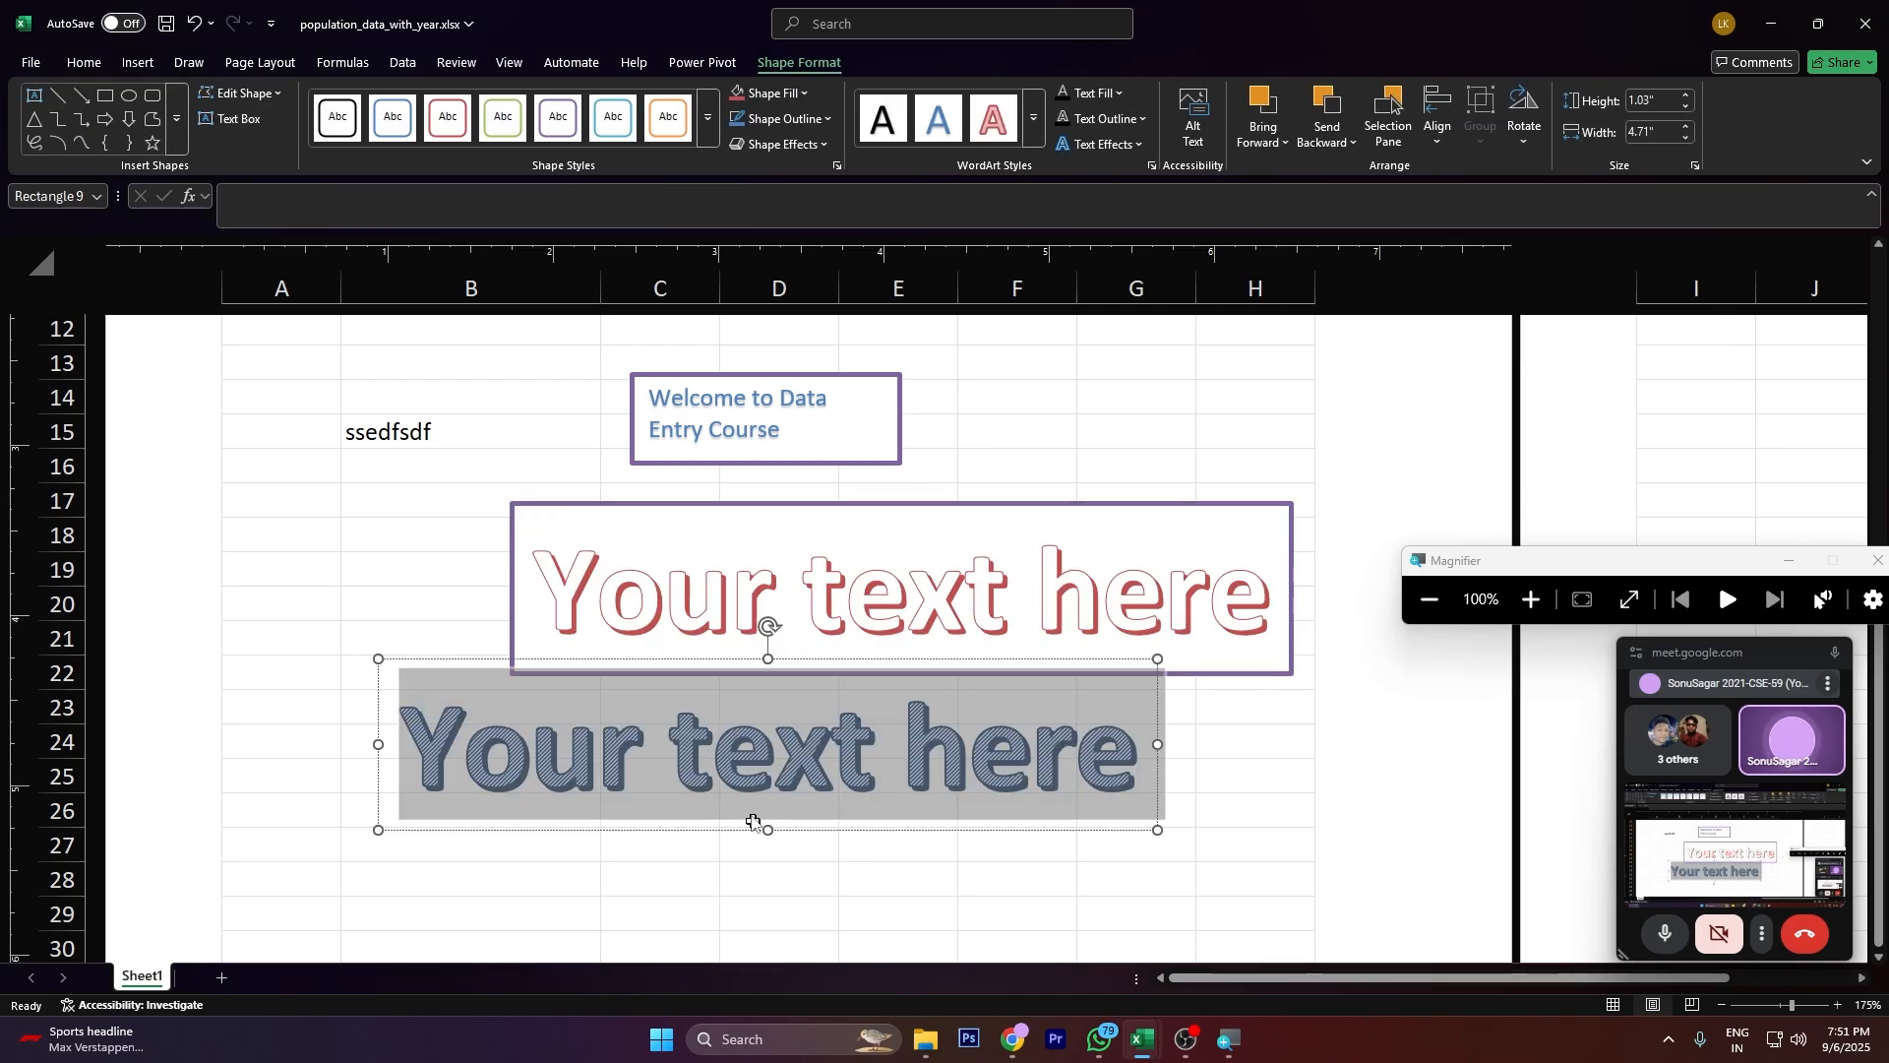
# Step: Replace the blue patterned WordArt's text with "husdifhuisdhf" and move it below the framed "Your text here" box
pyautogui.doubleClick(695, 771)
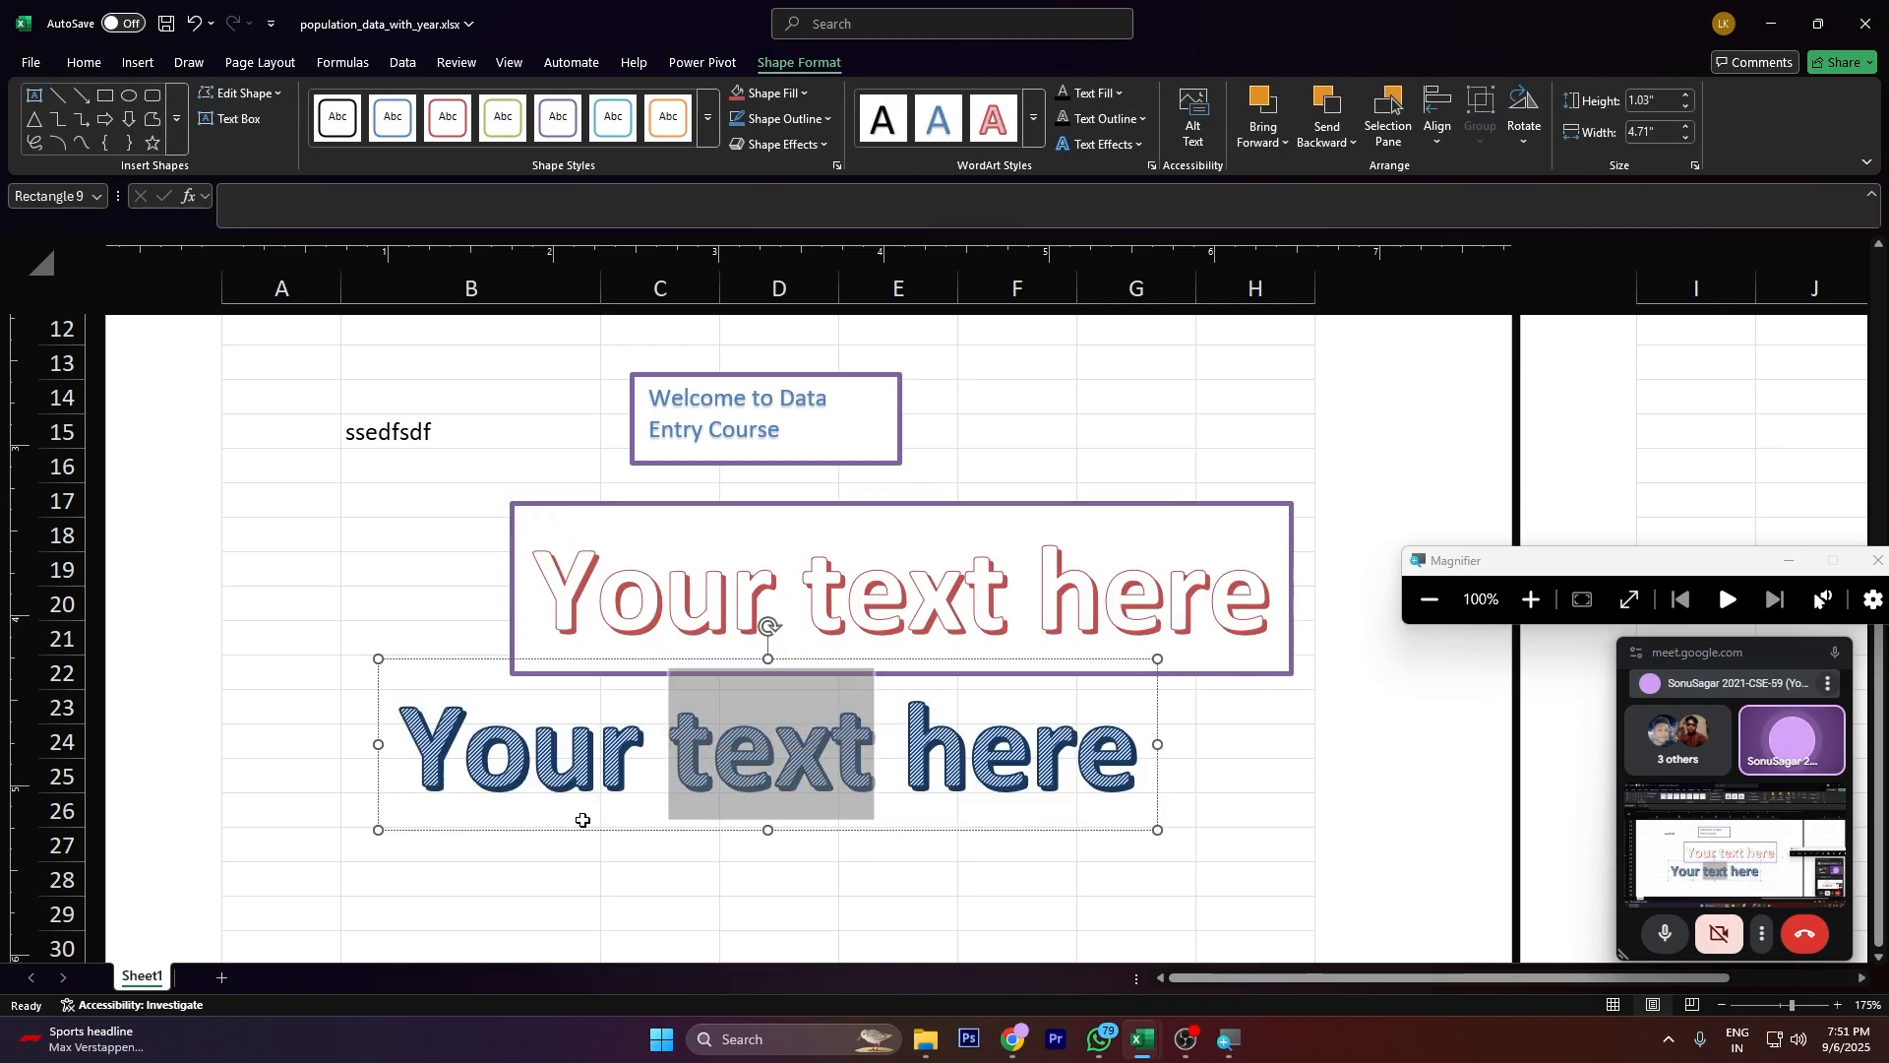
pyautogui.hotkey('ctrl', 'a')
pyautogui.write('husdifhuisdhf')
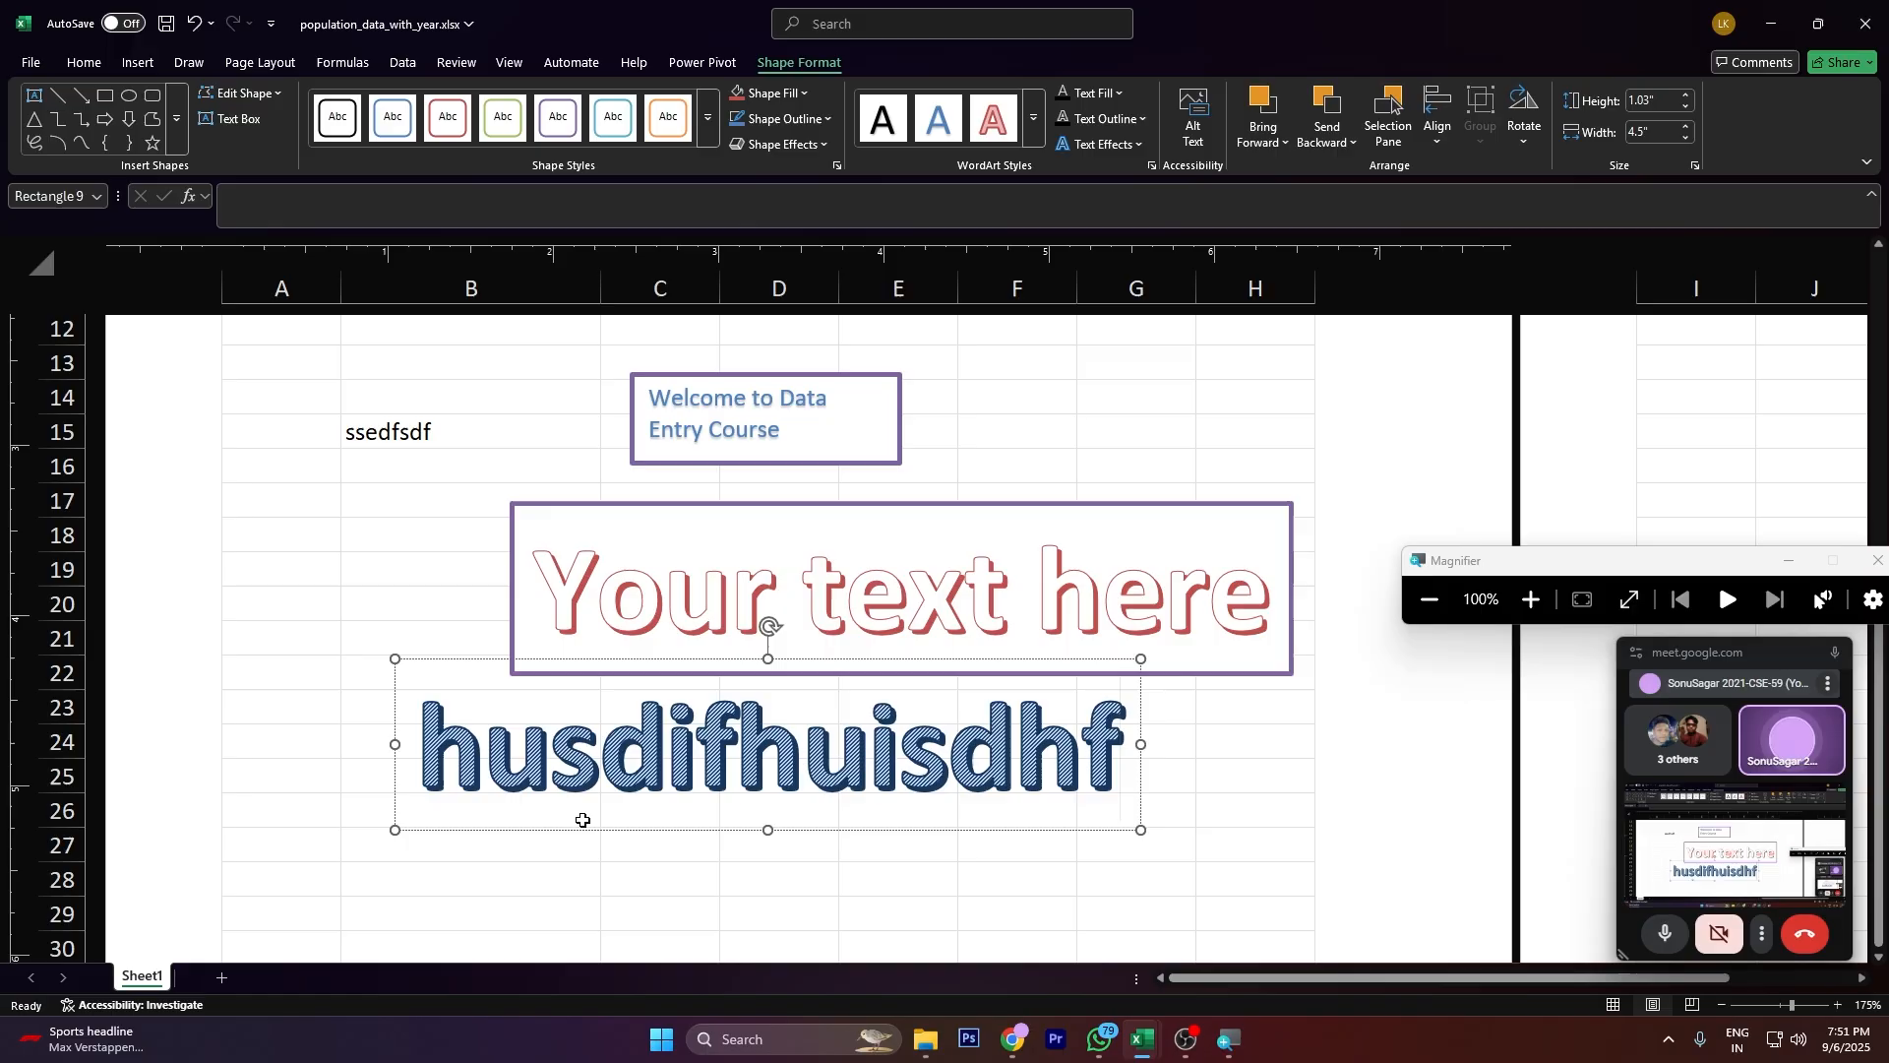
pyautogui.moveTo(683, 831); pyautogui.dragTo(613, 876)
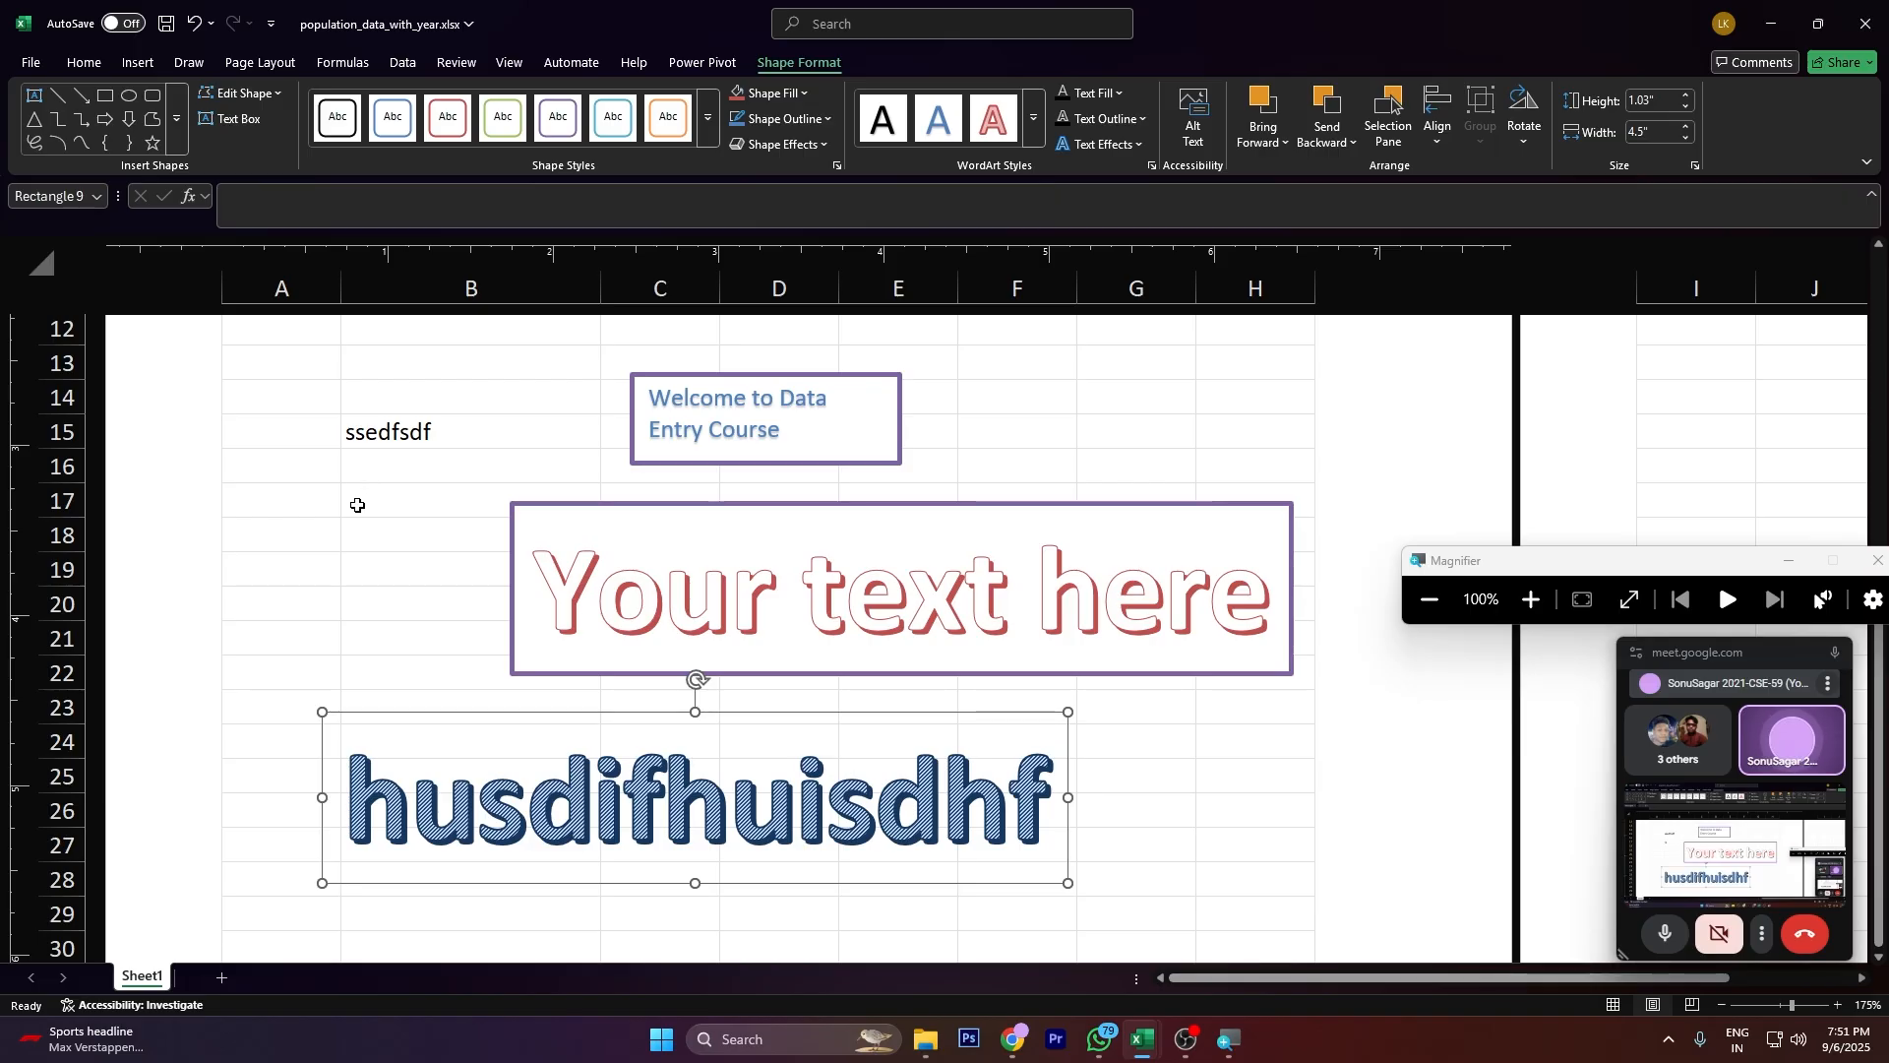
pyautogui.click(143, 67)
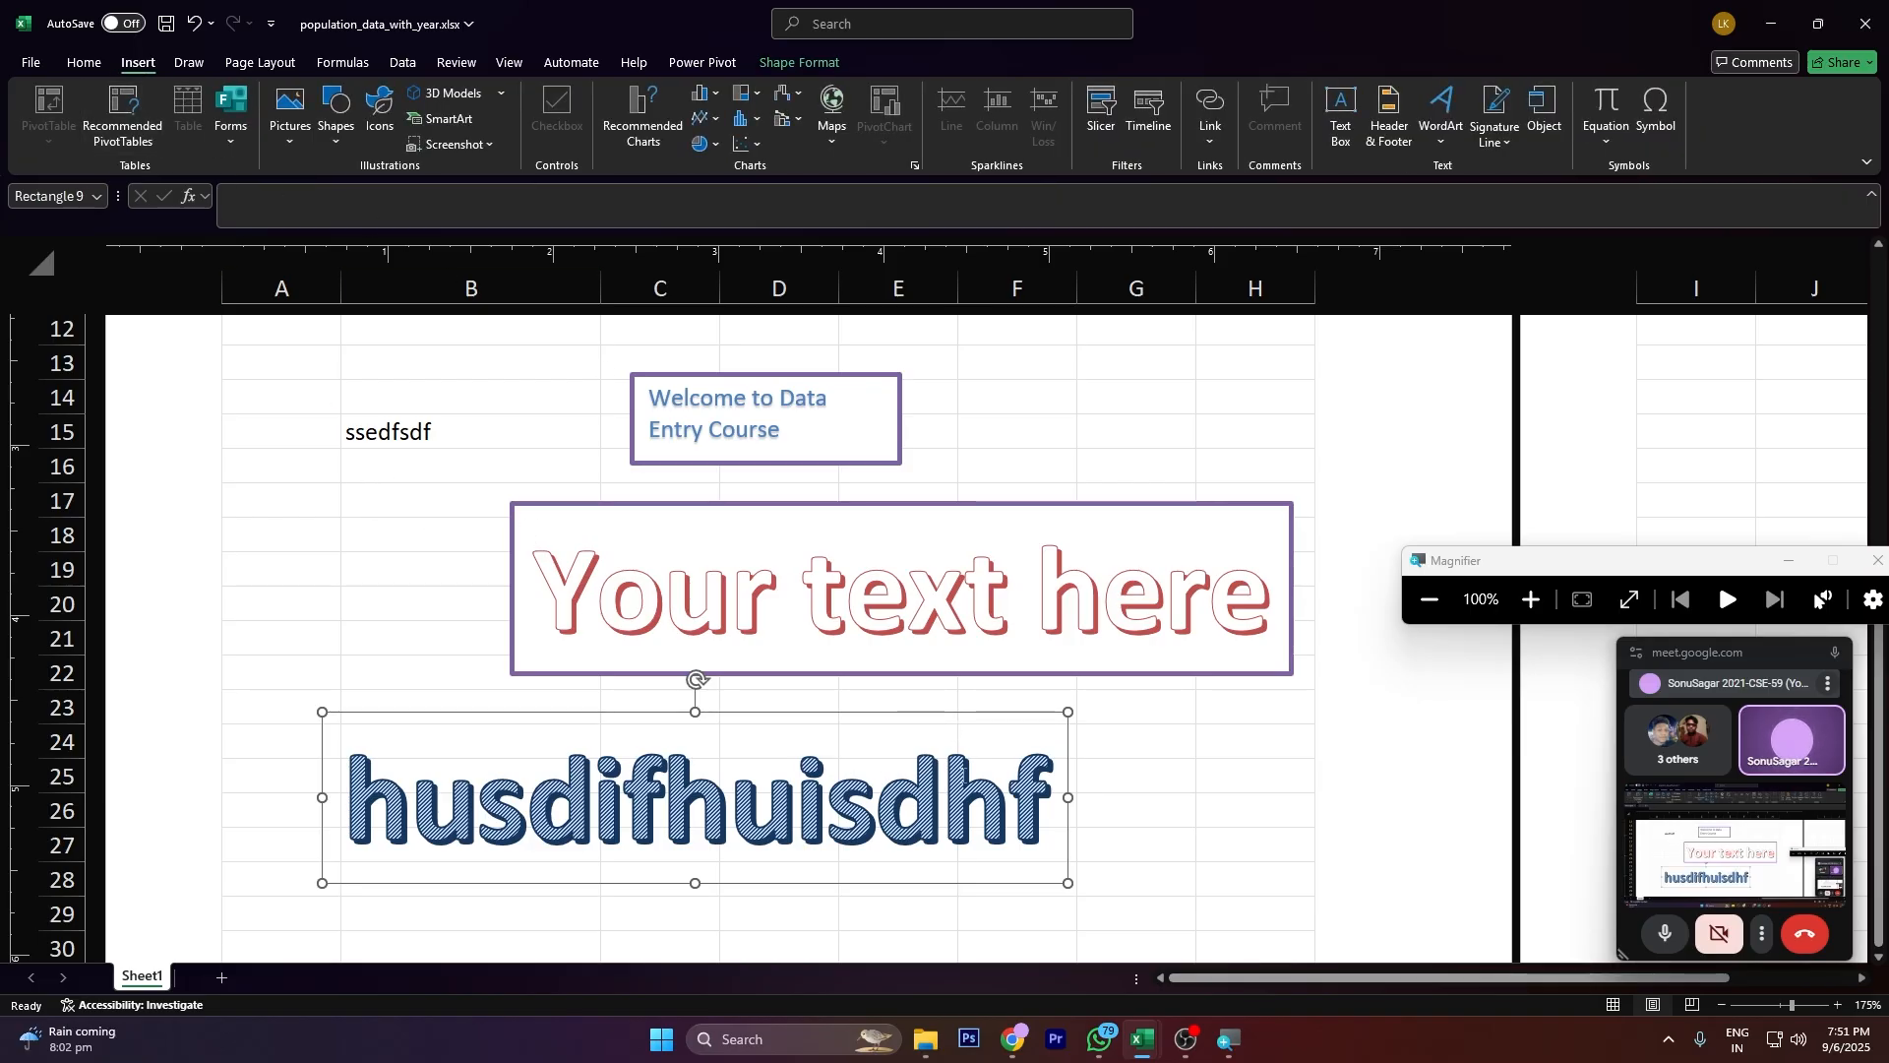
pyautogui.click(1135, 809)
pyautogui.click(941, 802)
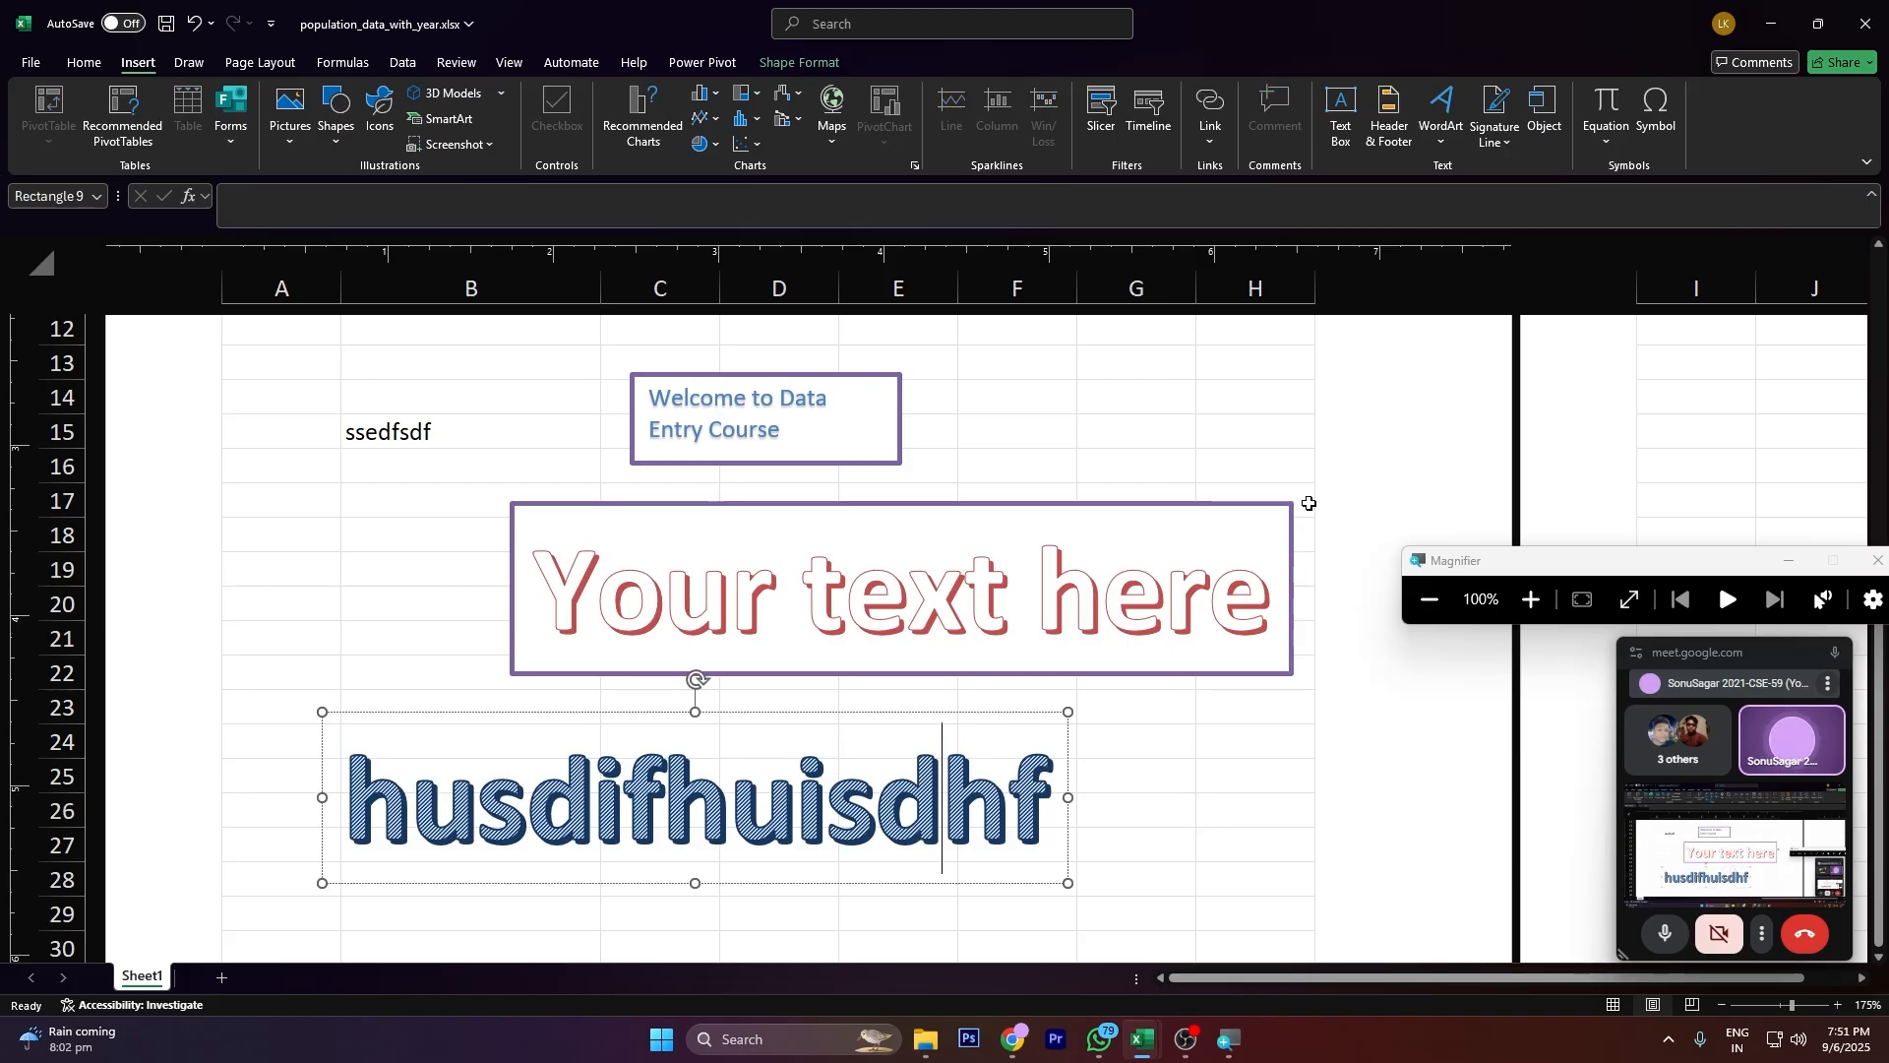
pyautogui.click(1442, 123)
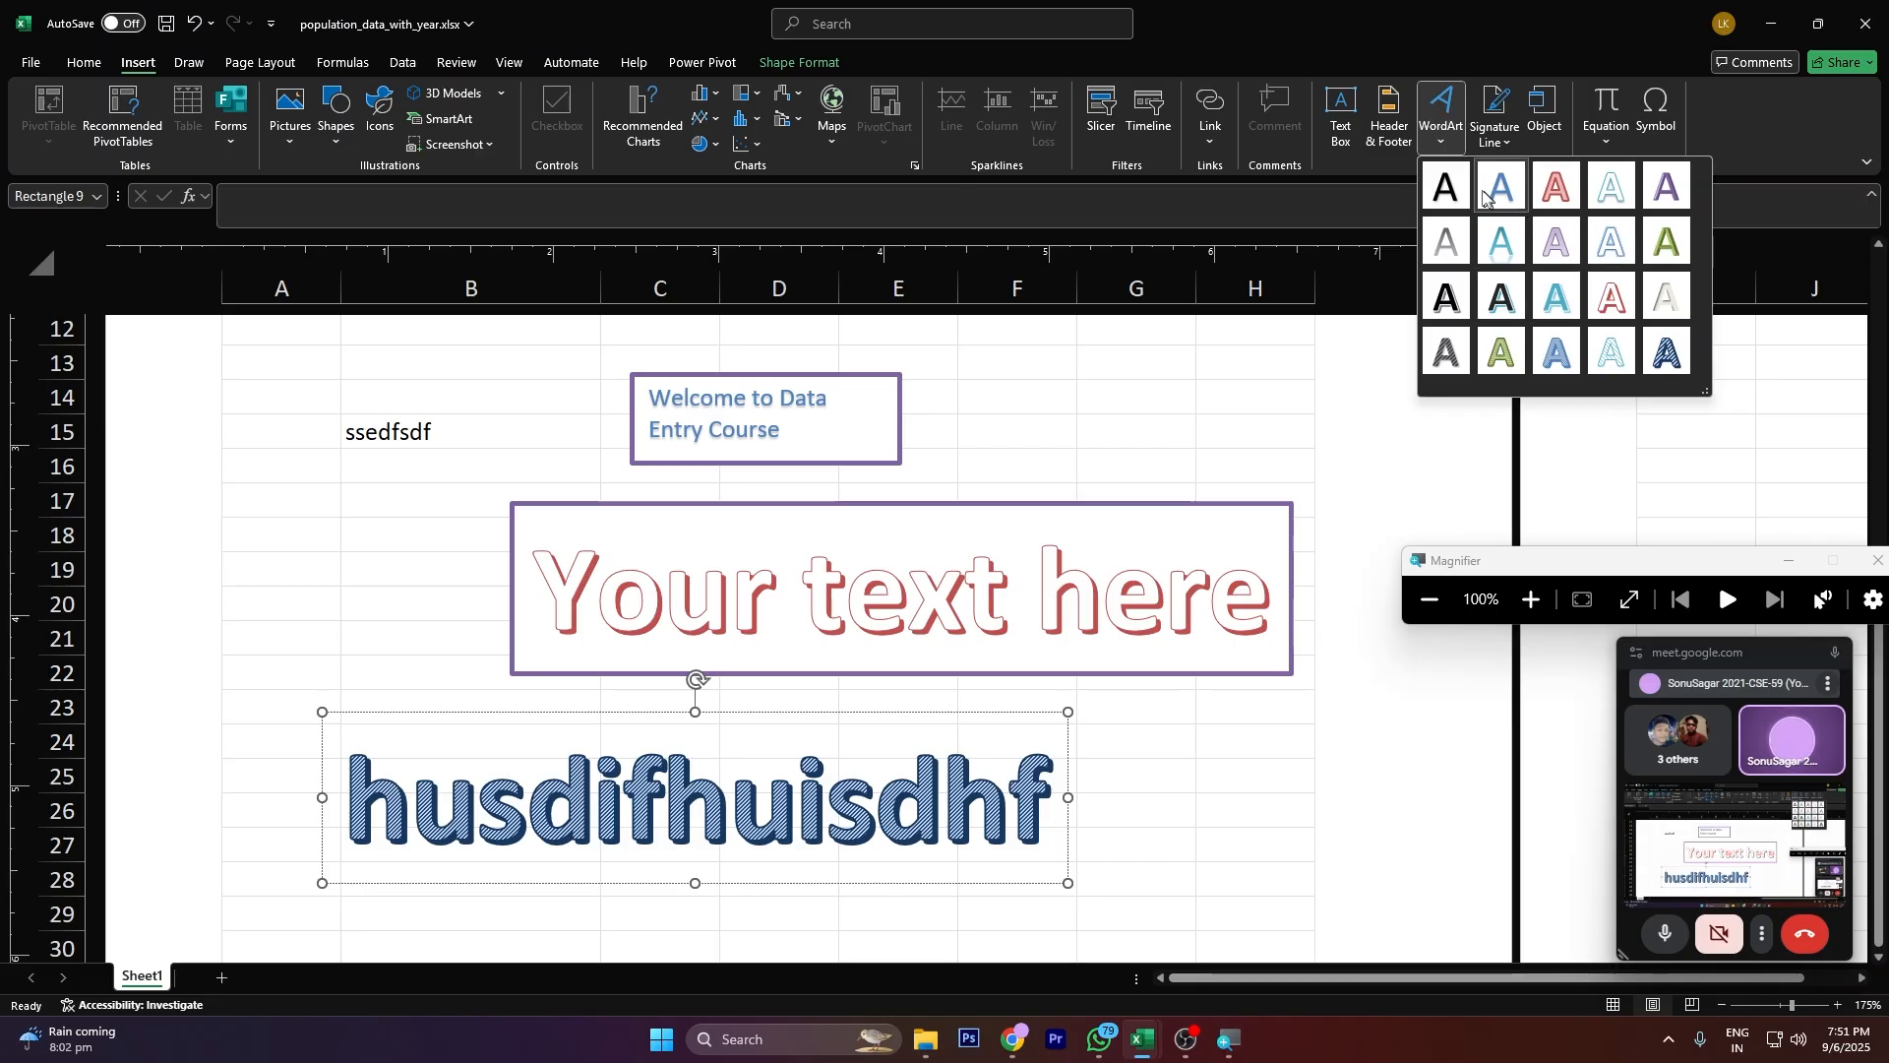
# Step: Insert a Microsoft Office signature line with the signer text "dfqdf" below the blue patterned WordArt, around rows 33–39
pyautogui.click(1508, 144)
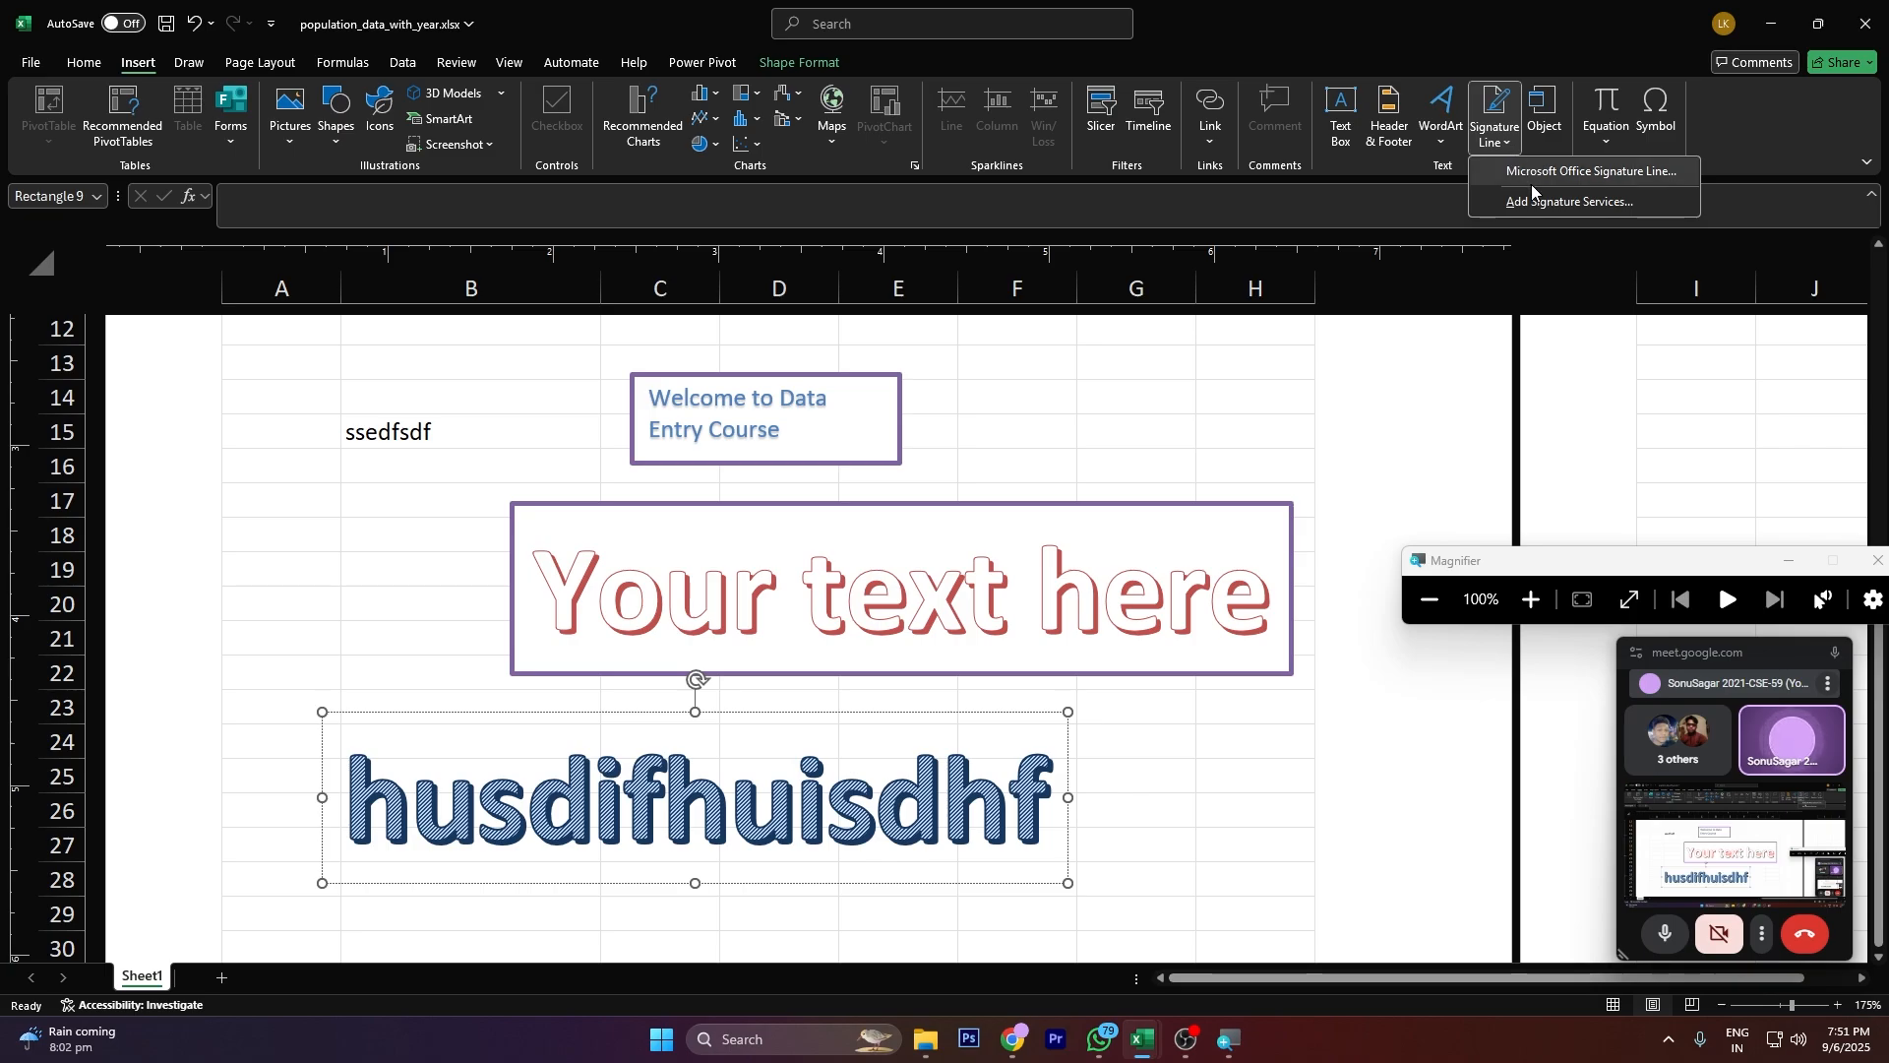
pyautogui.click(1594, 171)
pyautogui.click(1063, 379)
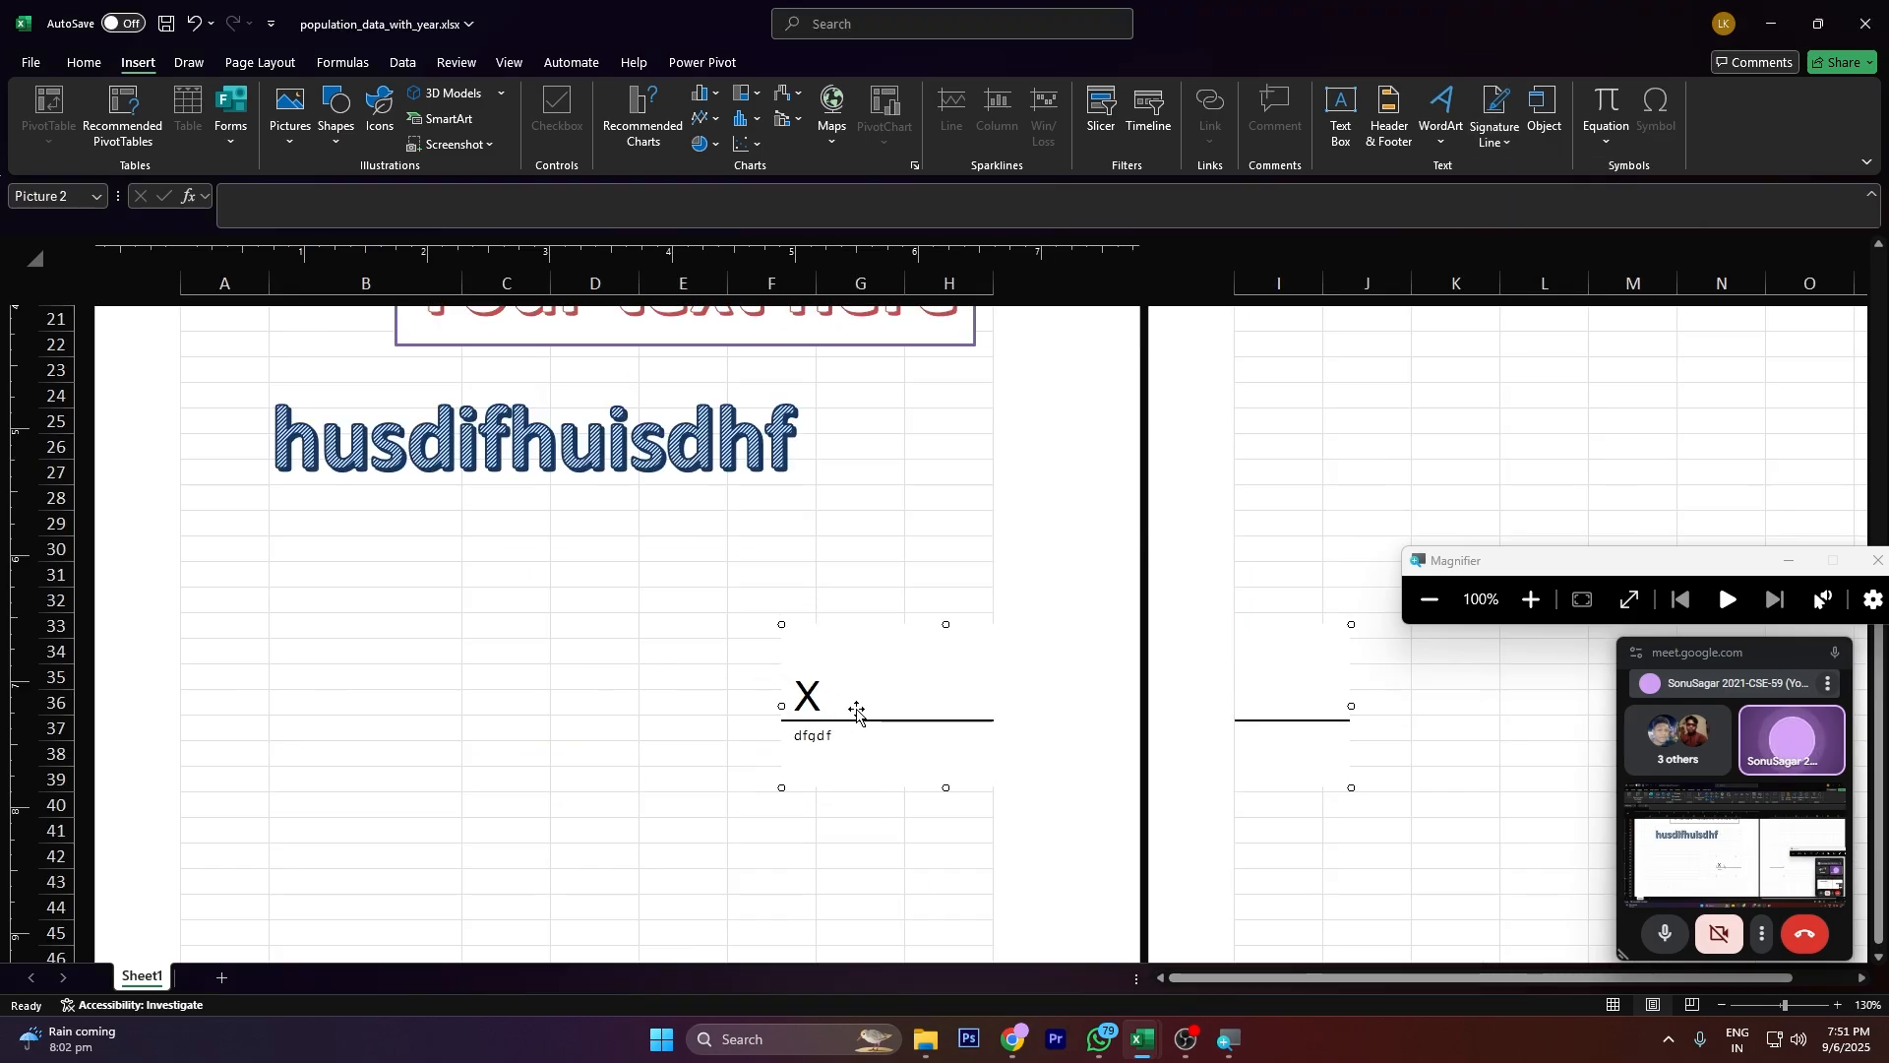
pyautogui.scroll(-1, 906, 596)
pyautogui.click(634, 710)
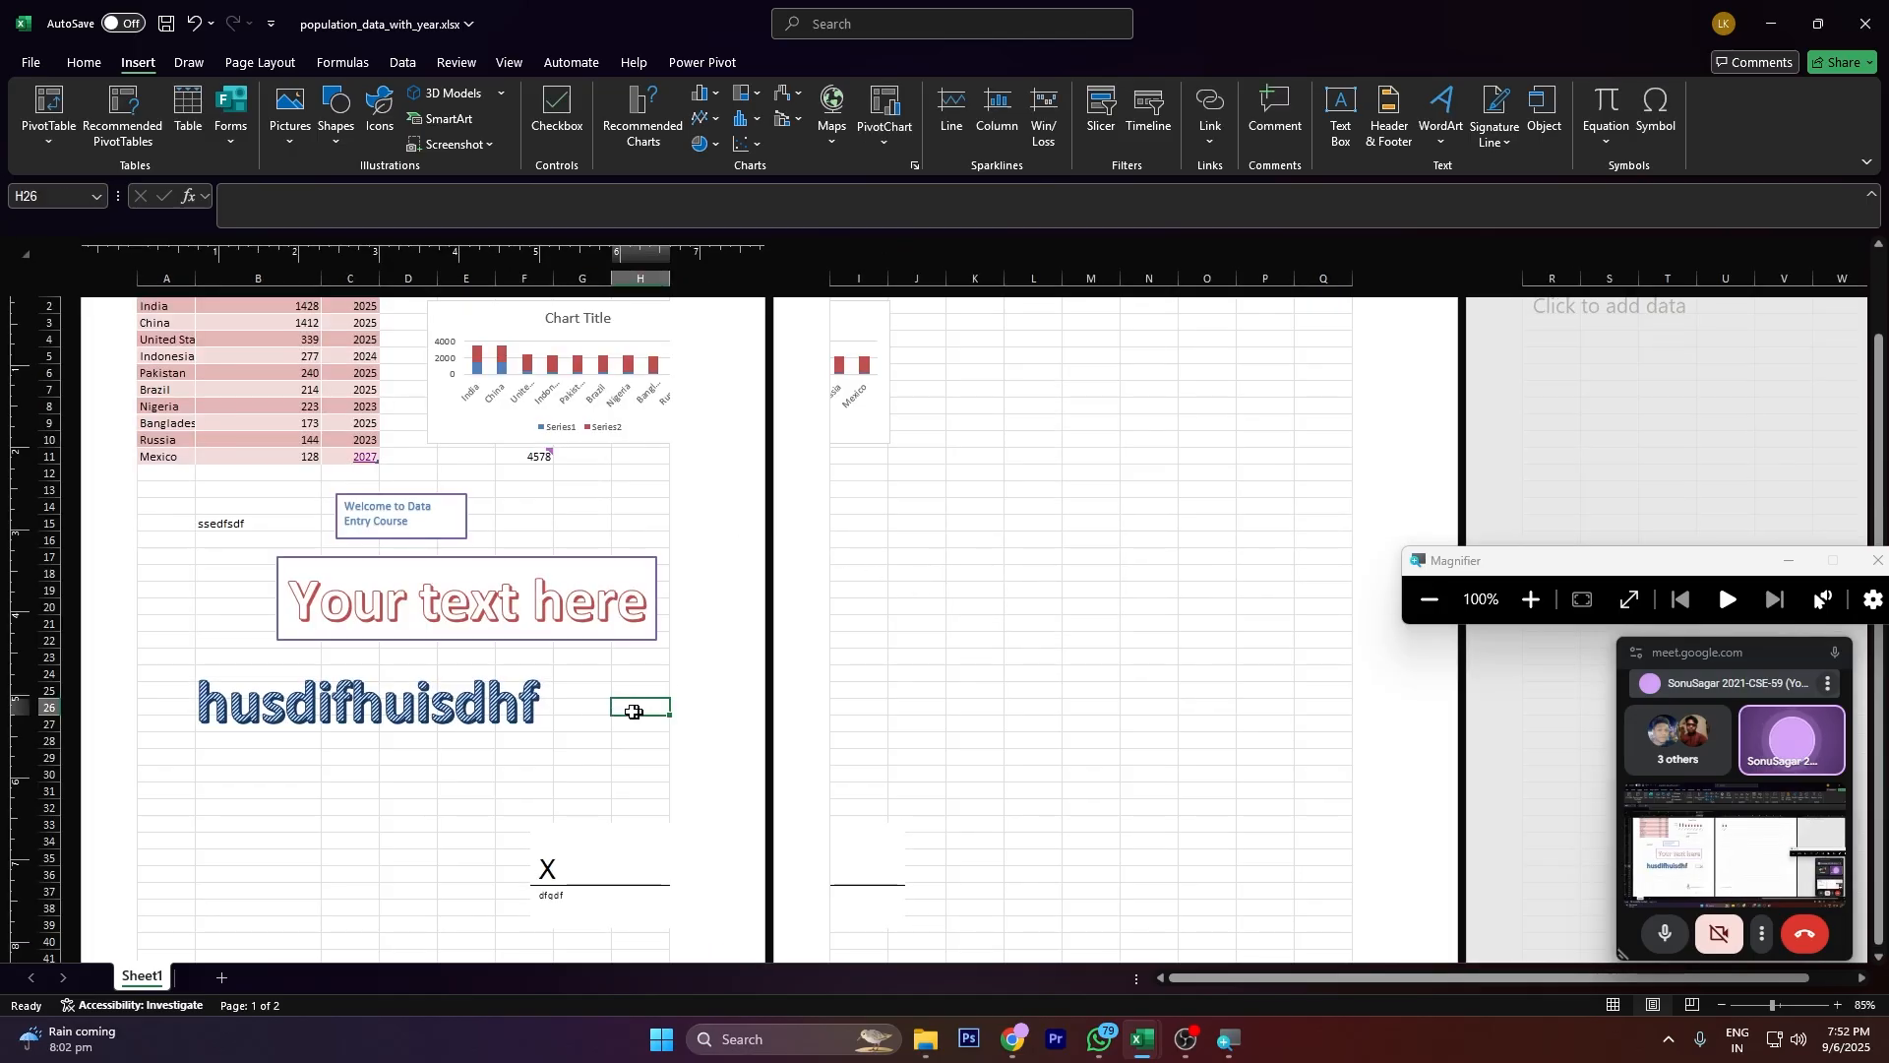
pyautogui.scroll(3, 629, 711)
pyautogui.scroll(2, 523, 711)
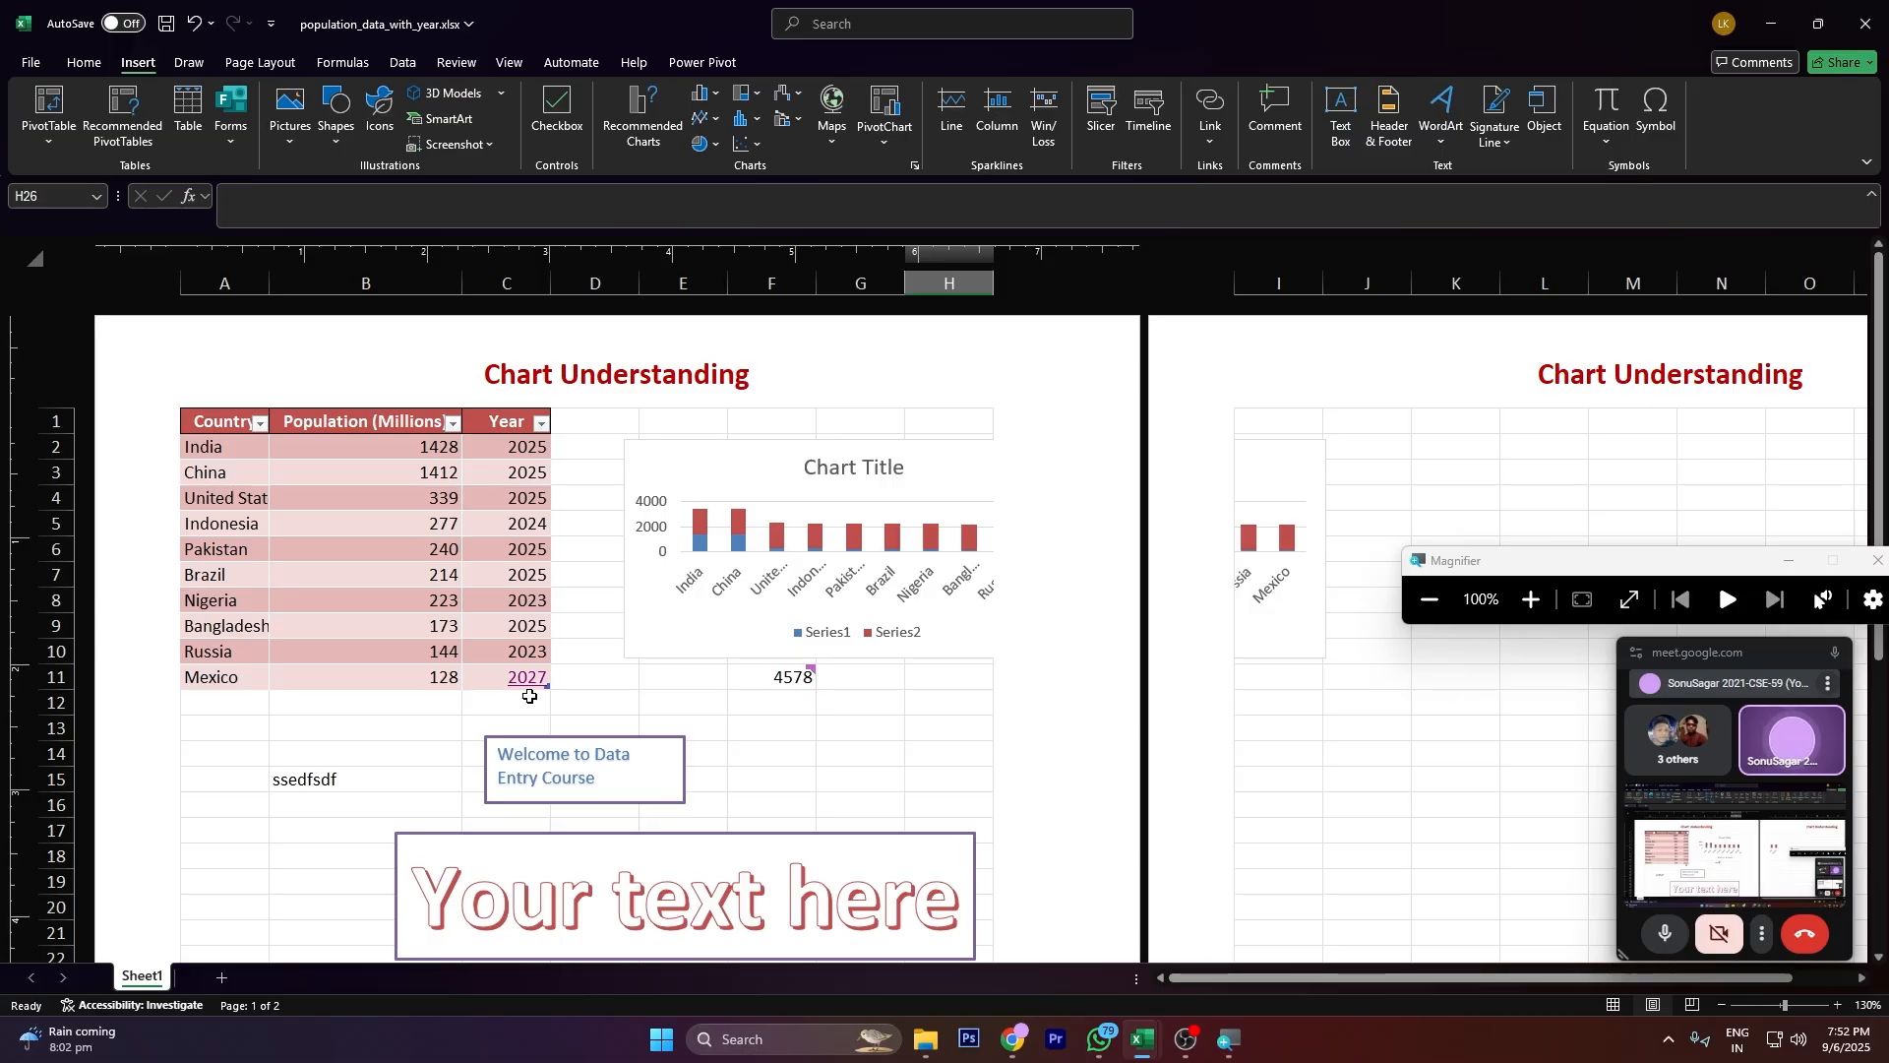
# Step: Switch to Chrome, search Google Images for "caste certificate" and open the Scribd scheduled caste certificate image in its own tab
pyautogui.moveTo(1013, 1041)
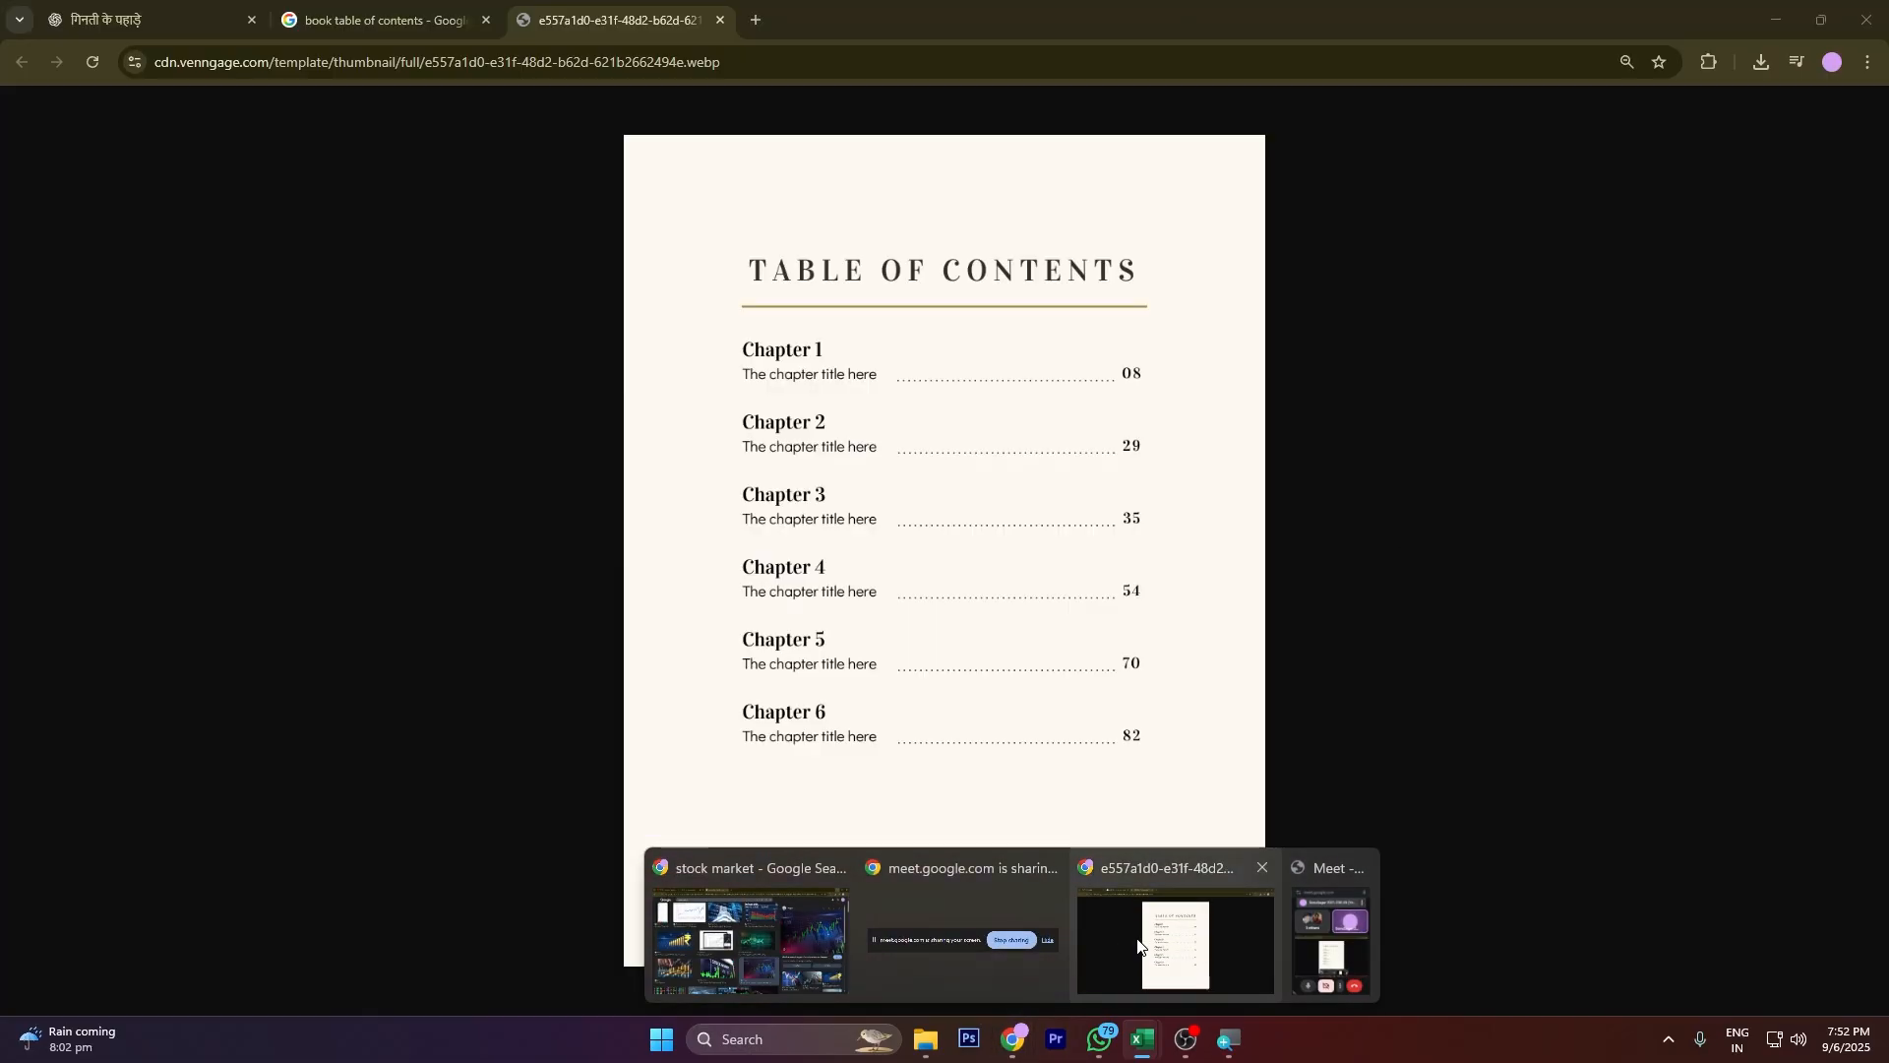
pyautogui.click(1138, 946)
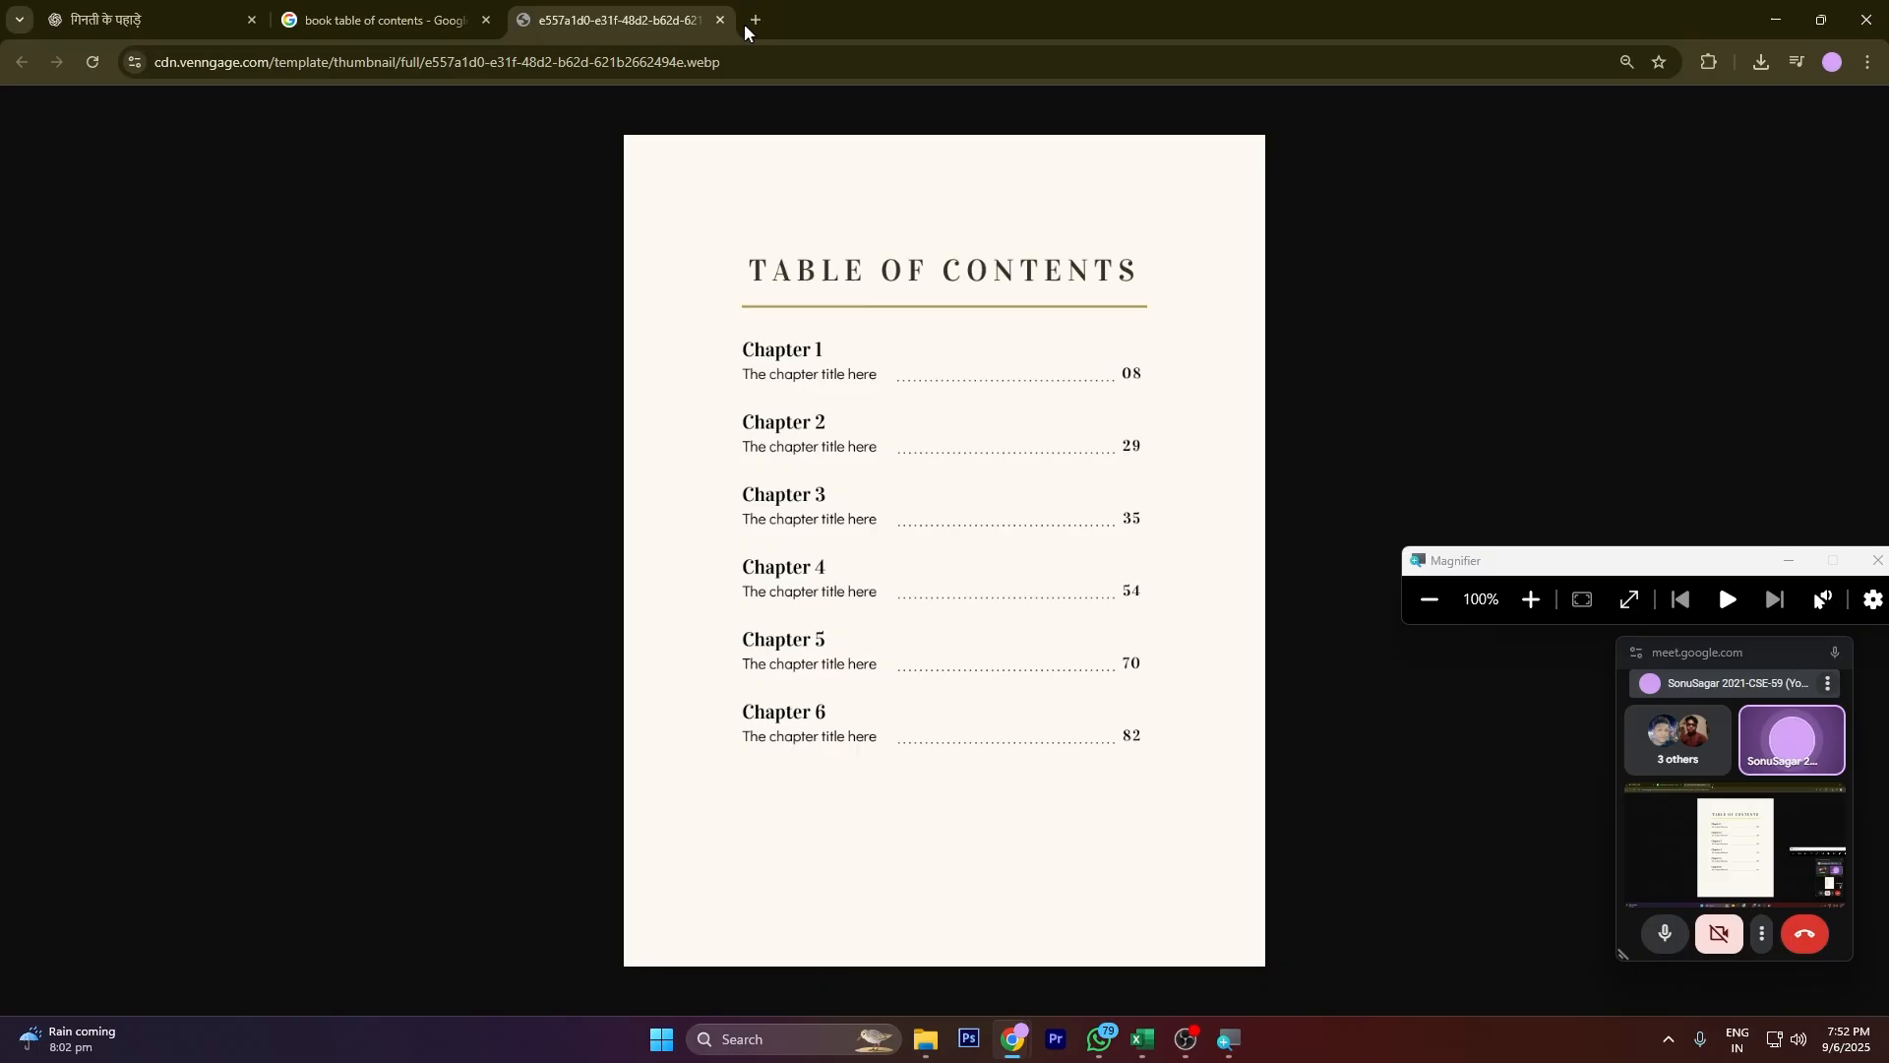
pyautogui.click(762, 59)
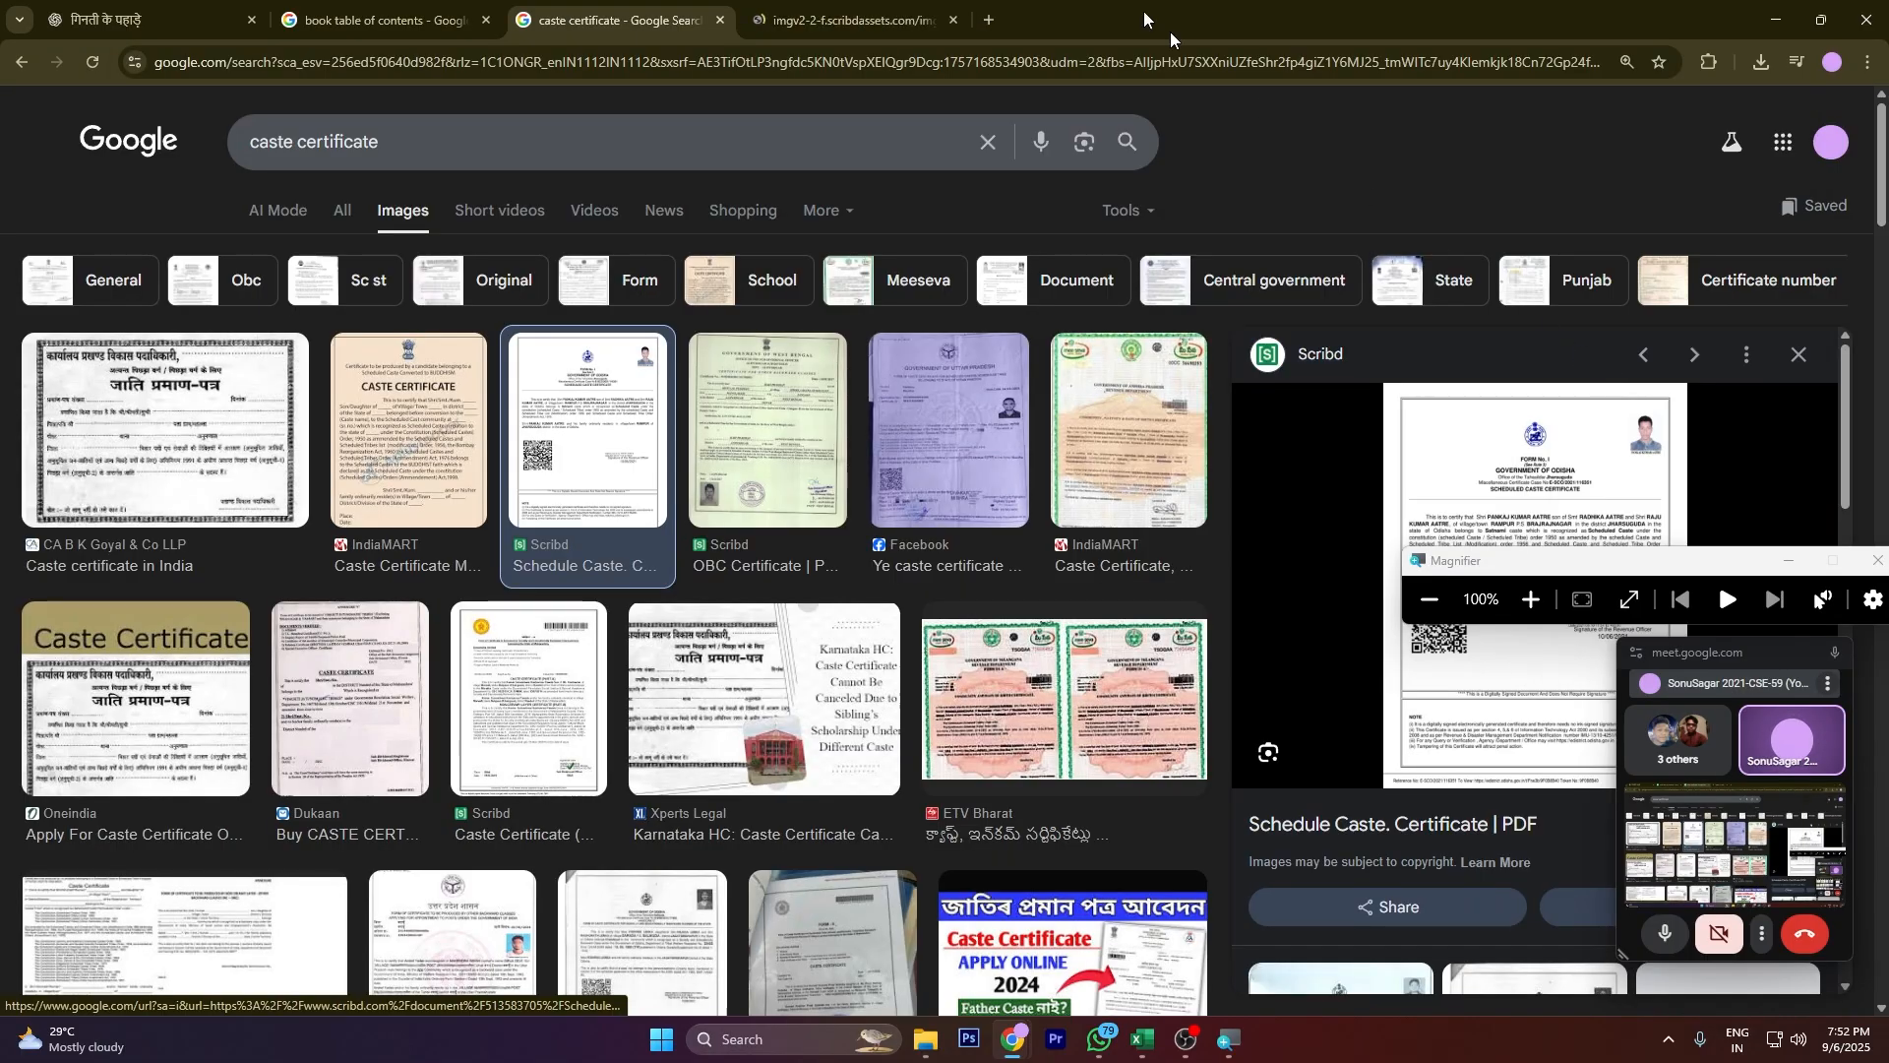
pyautogui.click(856, 20)
# Step: Examine the digital signature area of the sample certificate, close its tab and return to the Excel workbook
pyautogui.scroll(2, 1144, 700)
pyautogui.scroll(1, 1144, 700)
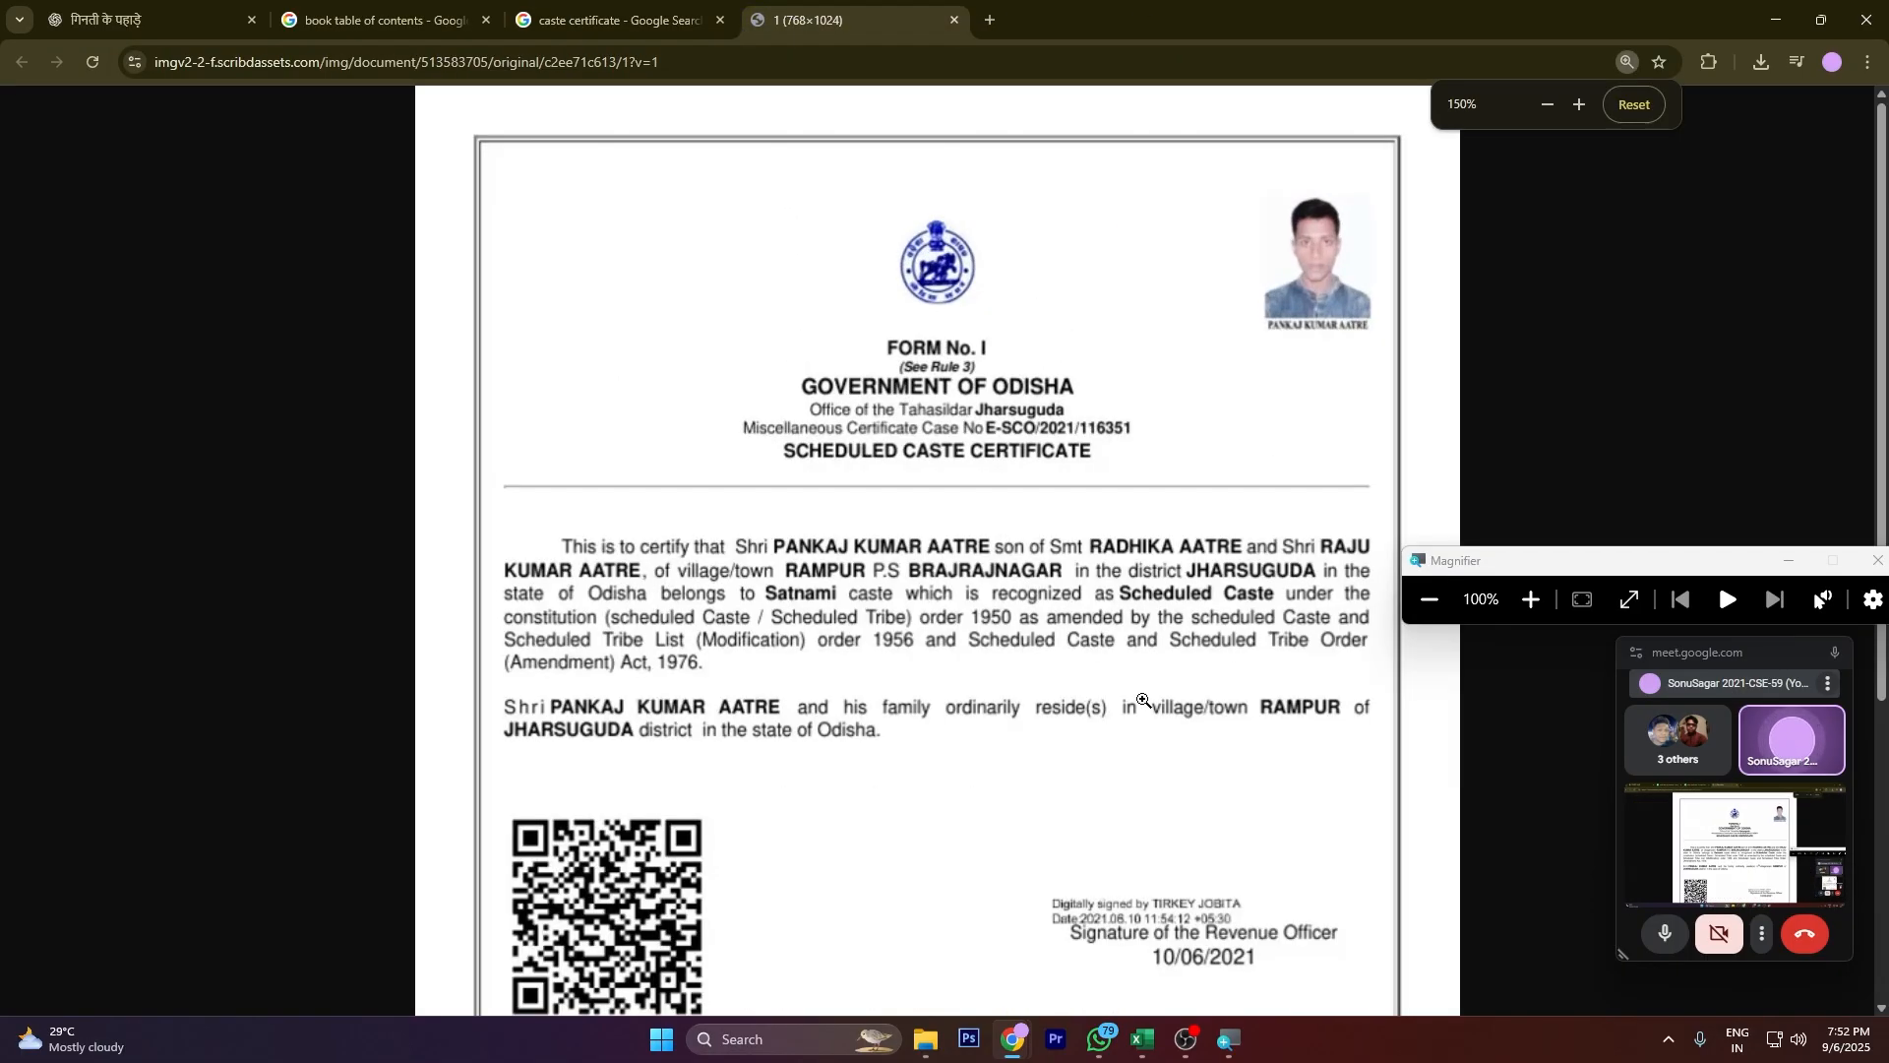
pyautogui.scroll(-2, 1132, 709)
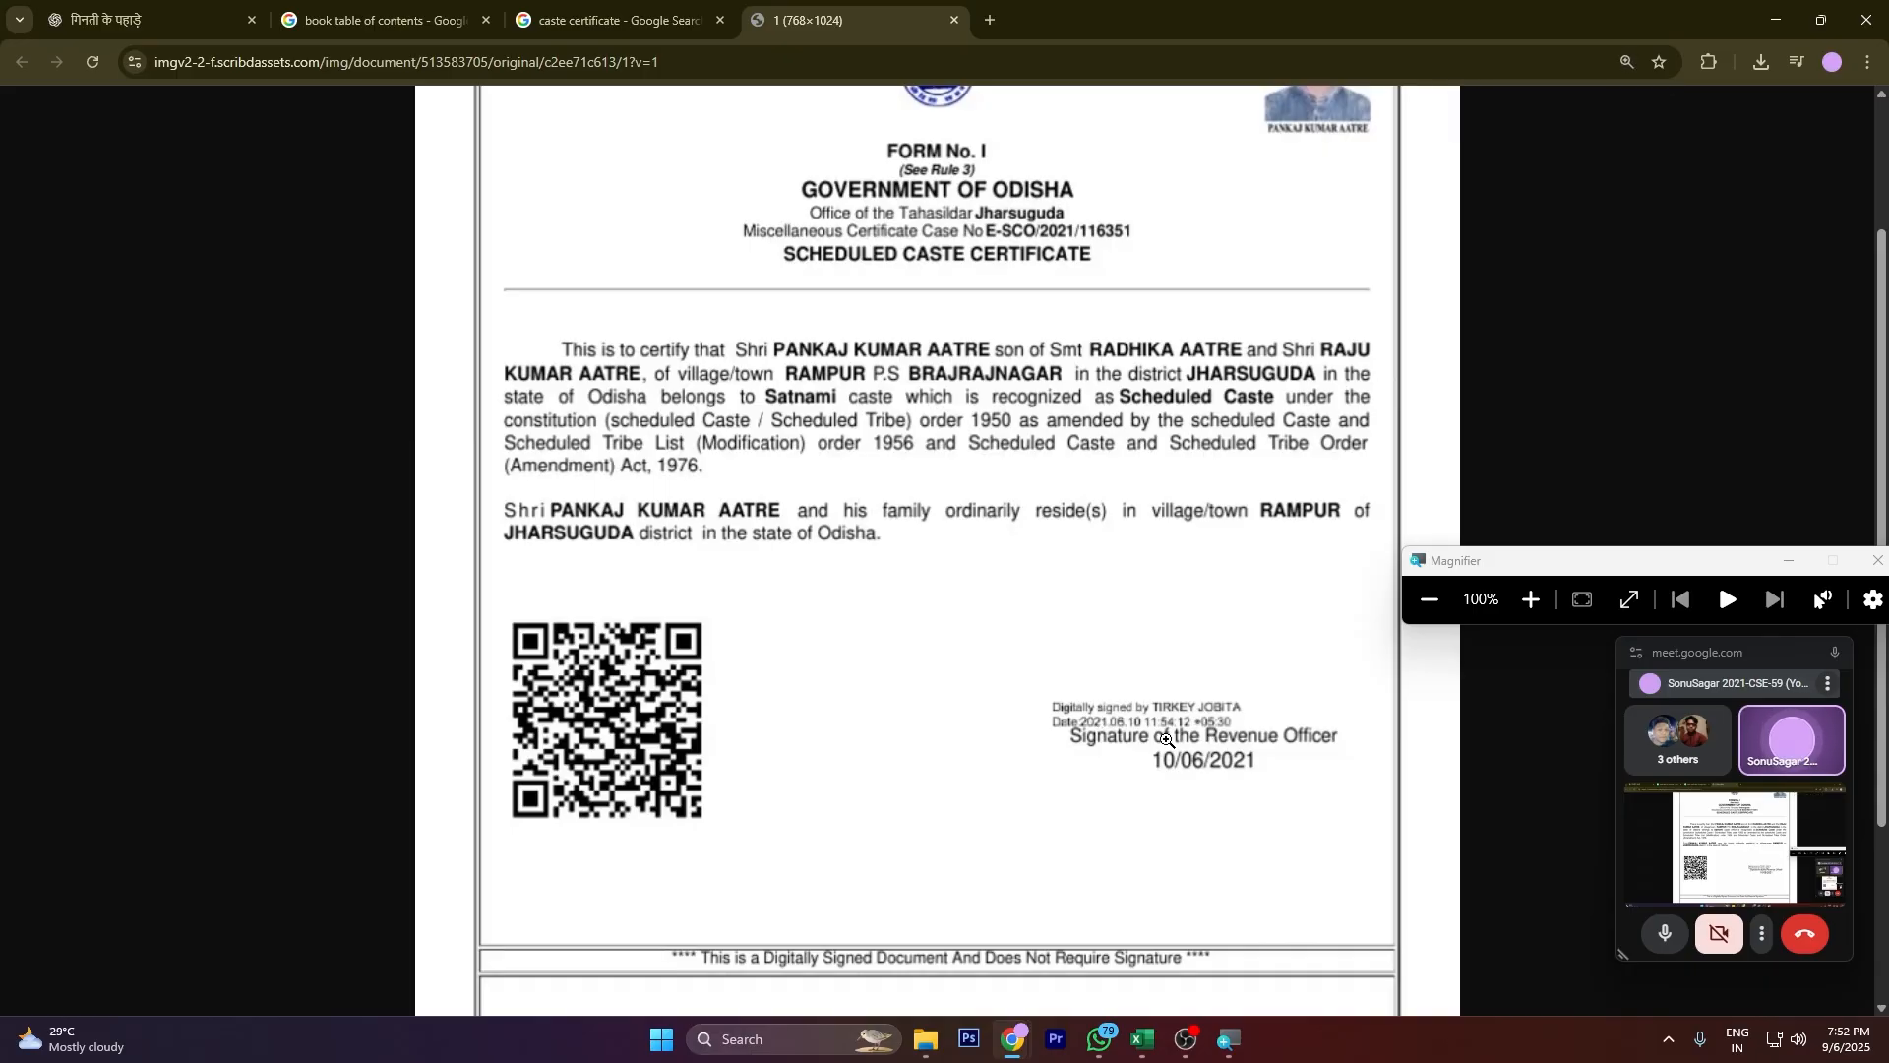
pyautogui.scroll(1, 1167, 740)
pyautogui.scroll(-2, 1168, 741)
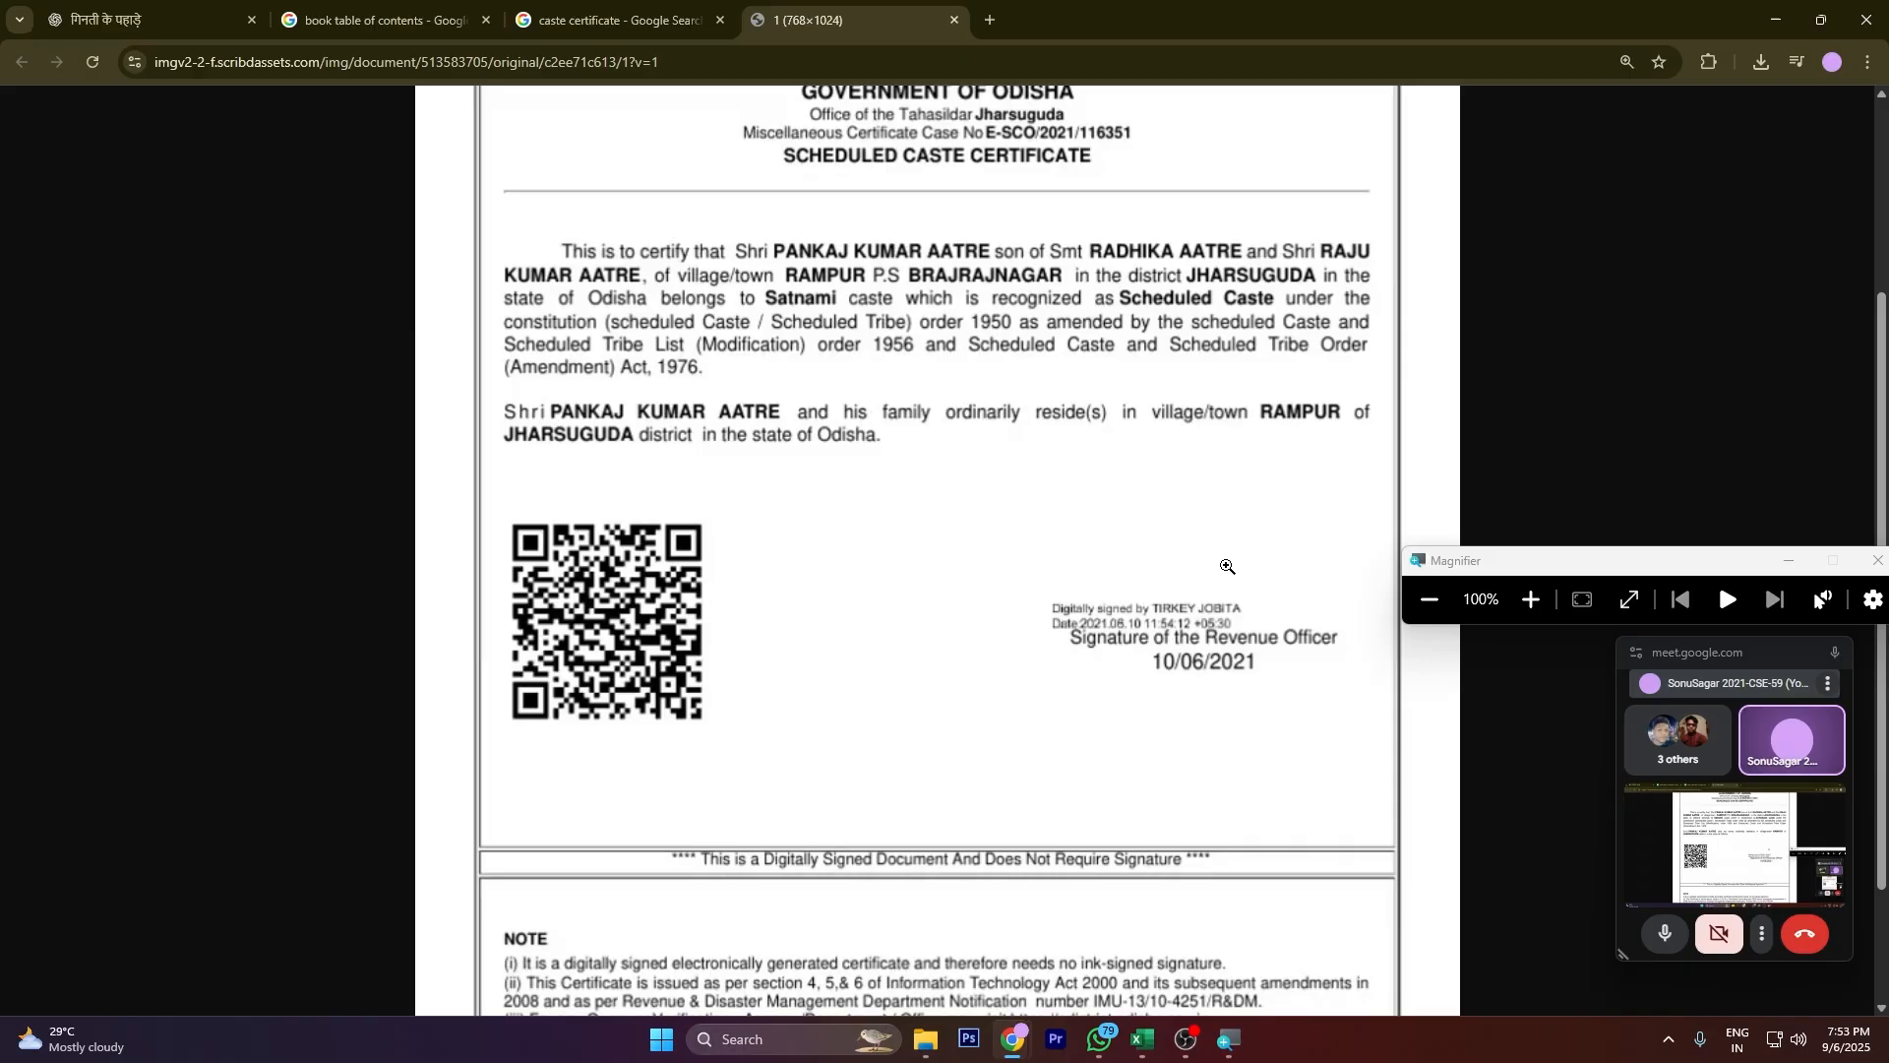
pyautogui.click(953, 20)
pyautogui.hotkey('alt', 'Tab')
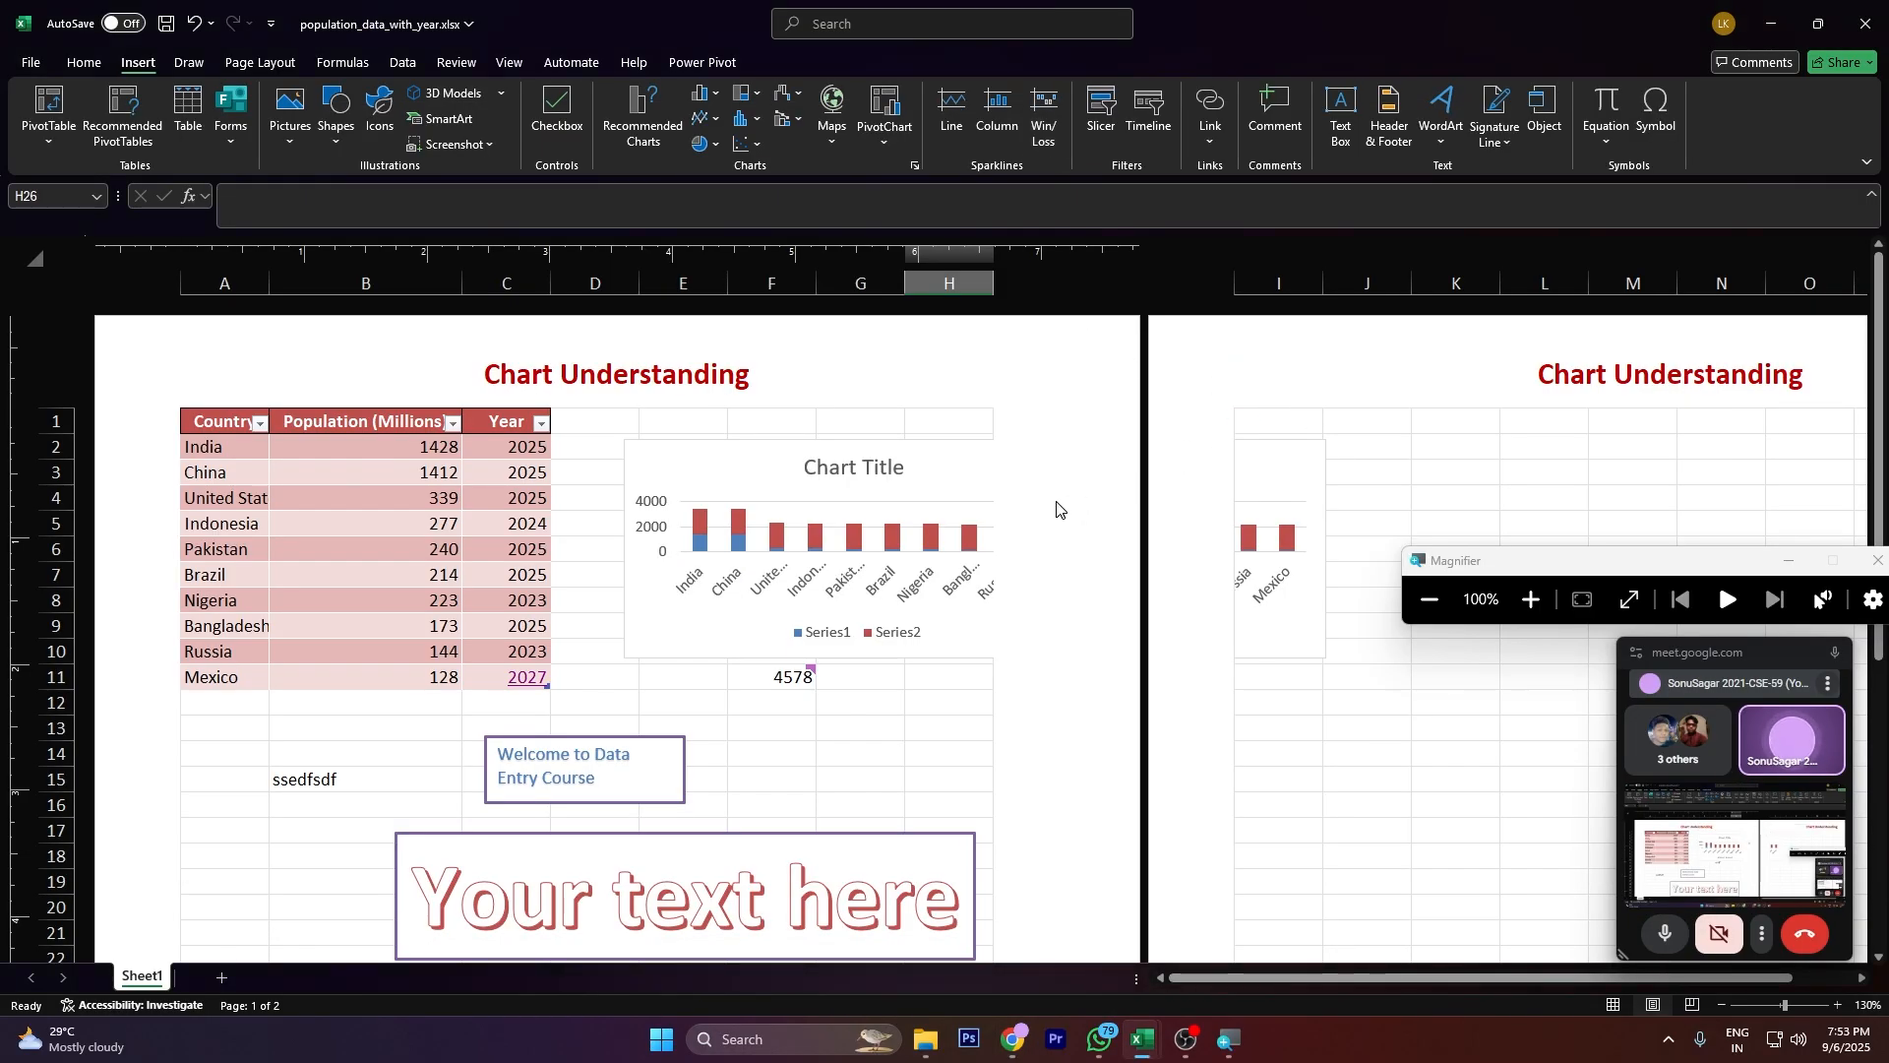
# Step: Insert a new embedded Microsoft PowerPoint Slide object at cell H13
pyautogui.click(959, 726)
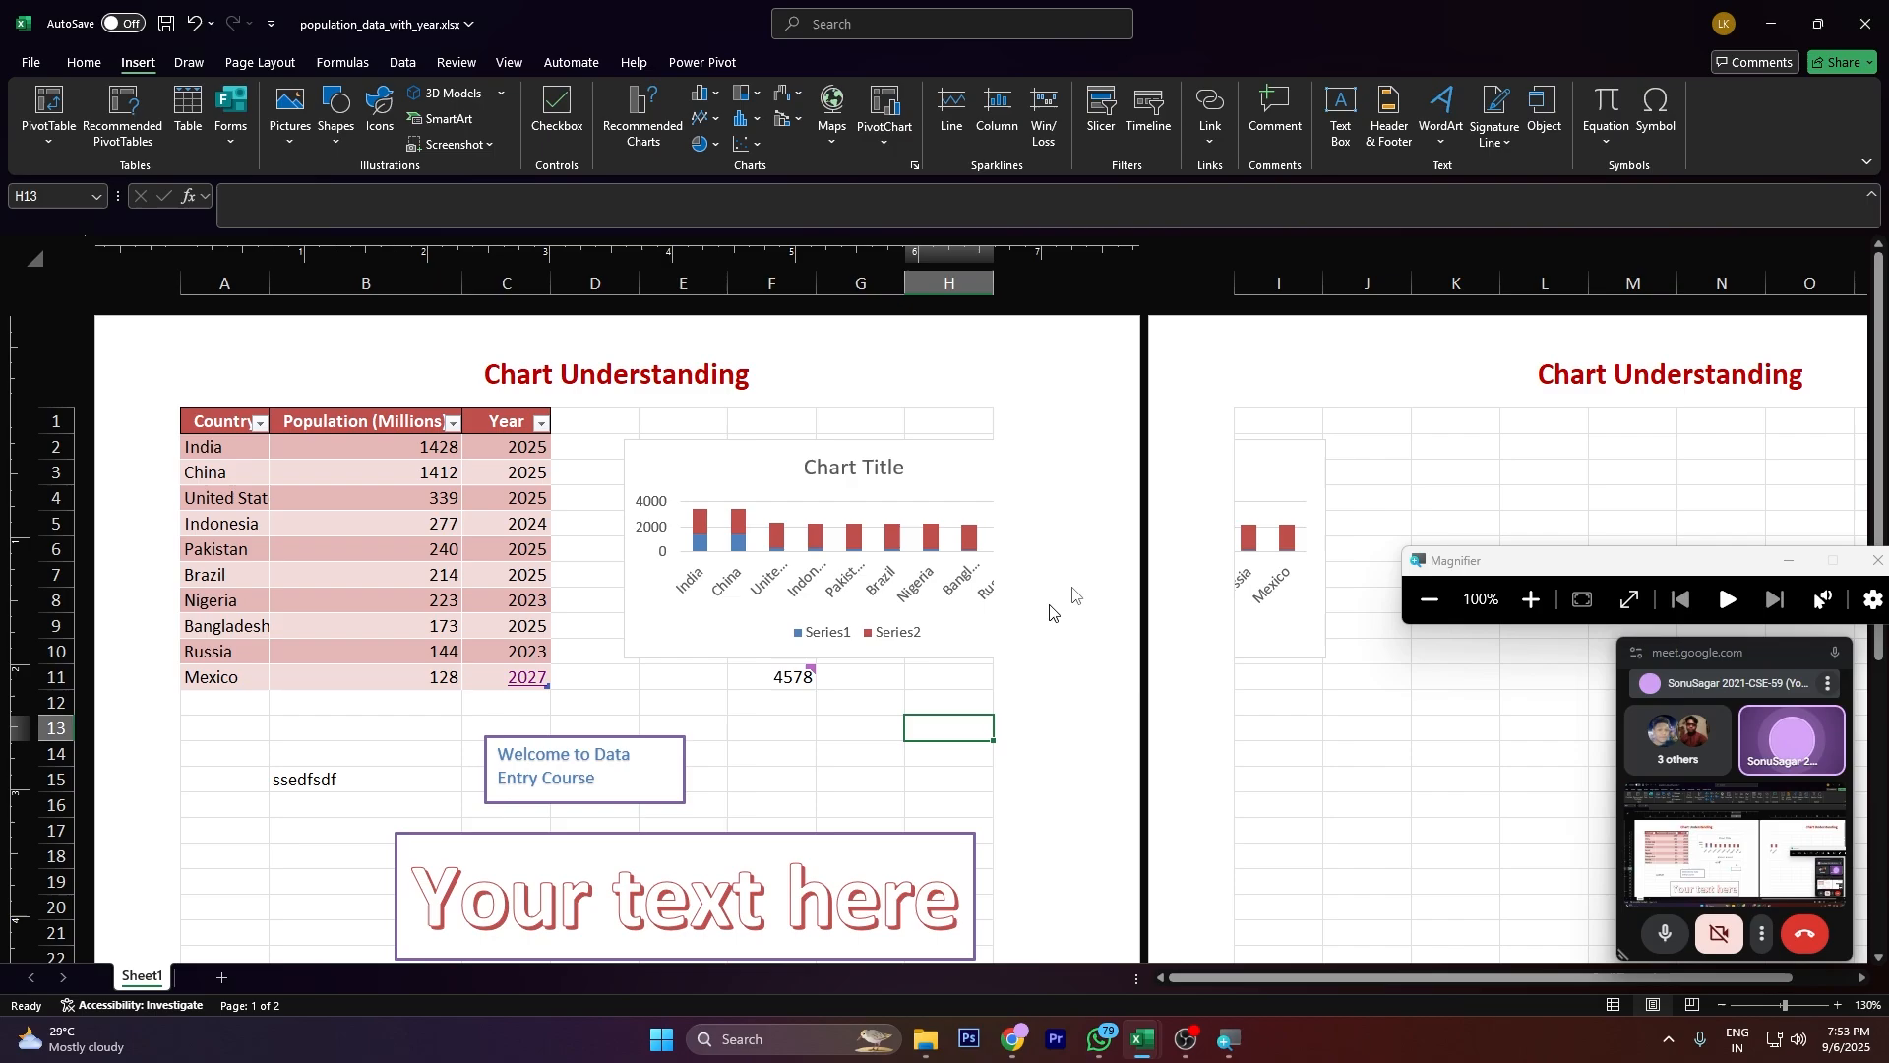
pyautogui.click(1547, 135)
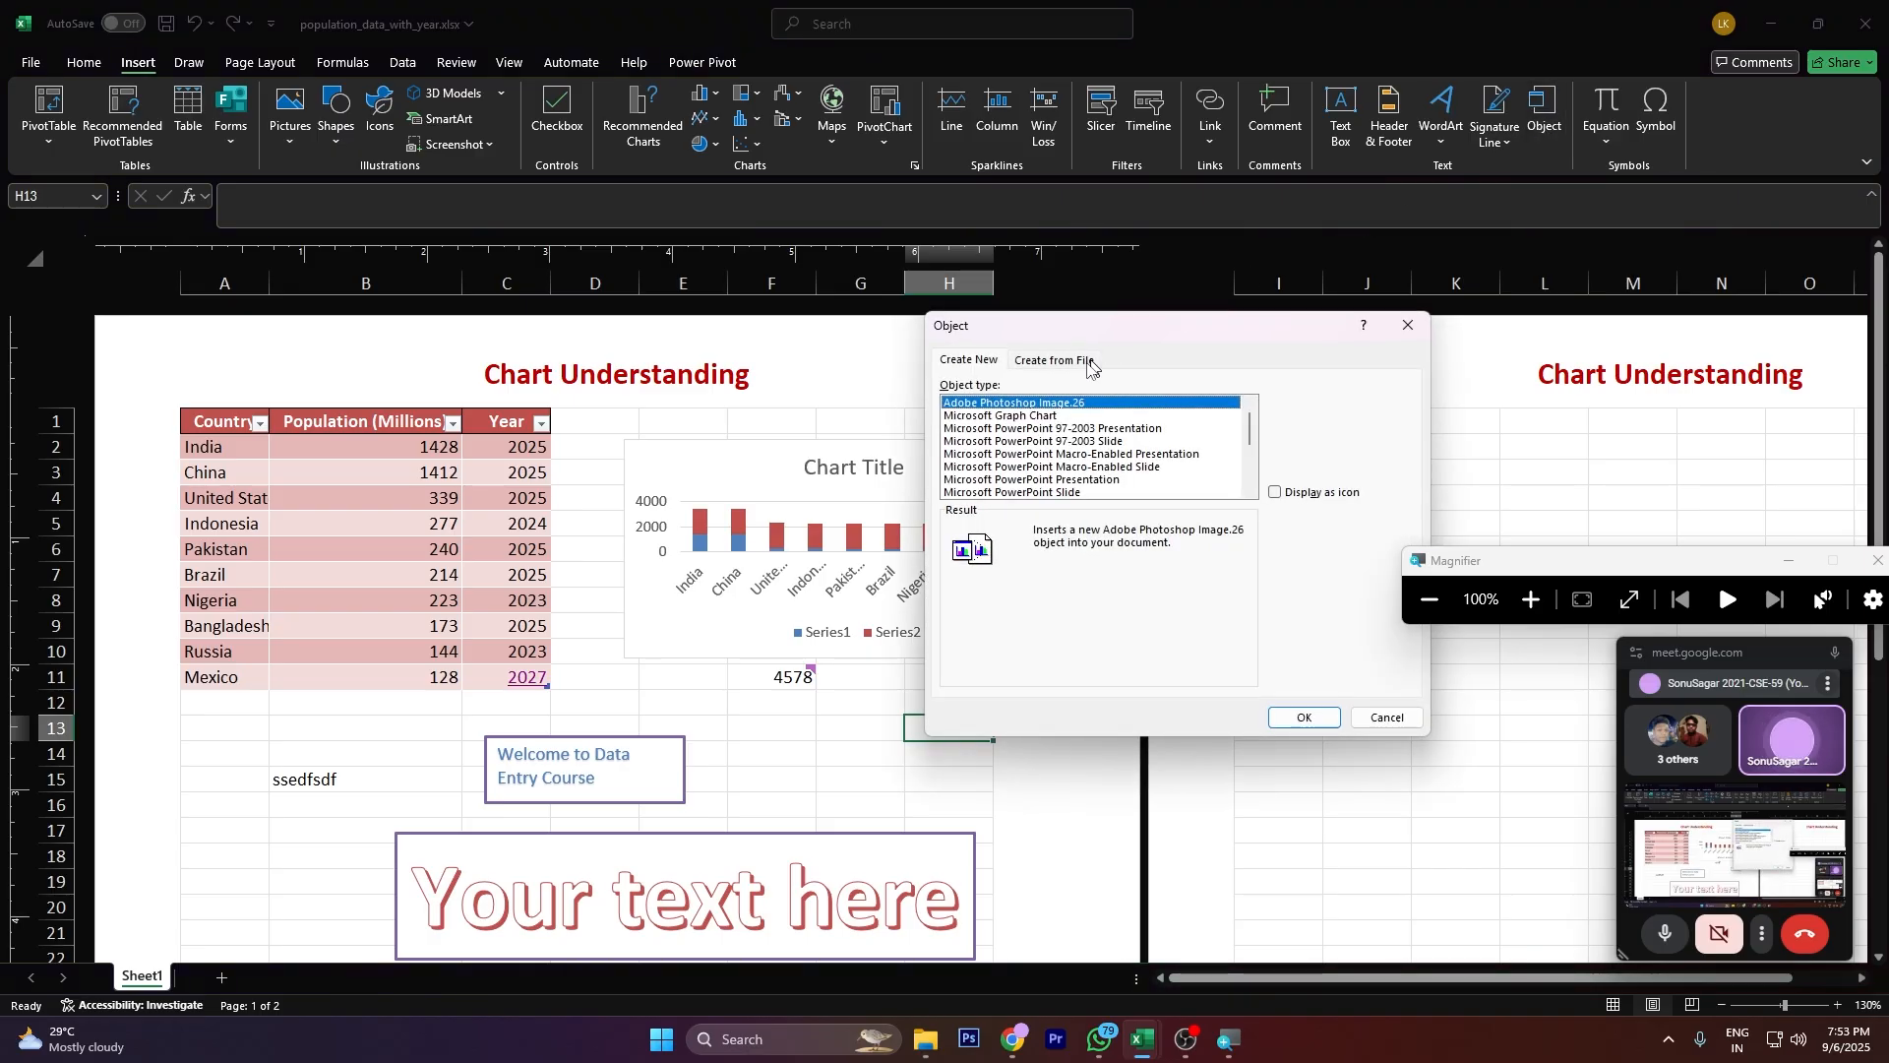
pyautogui.moveTo(1151, 332); pyautogui.dragTo(653, 297)
pyautogui.scroll(-5, 569, 433)
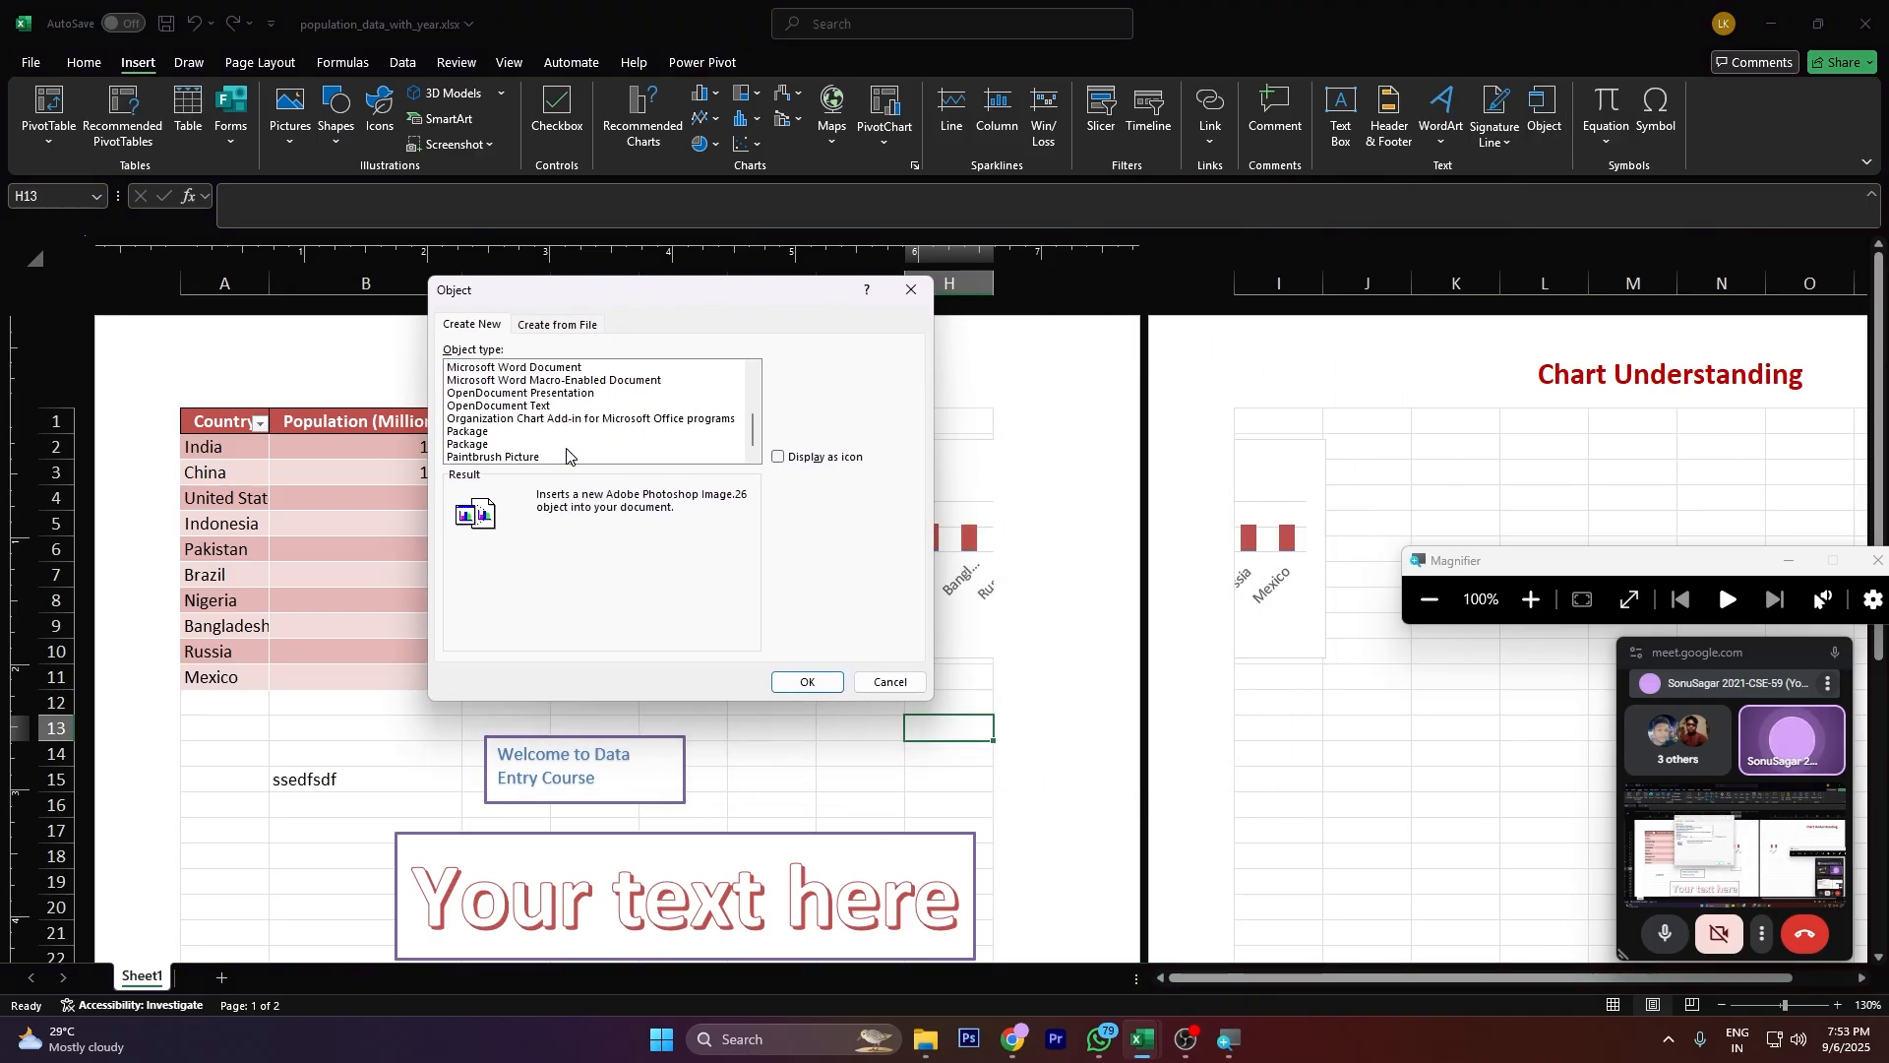
pyautogui.scroll(5, 565, 456)
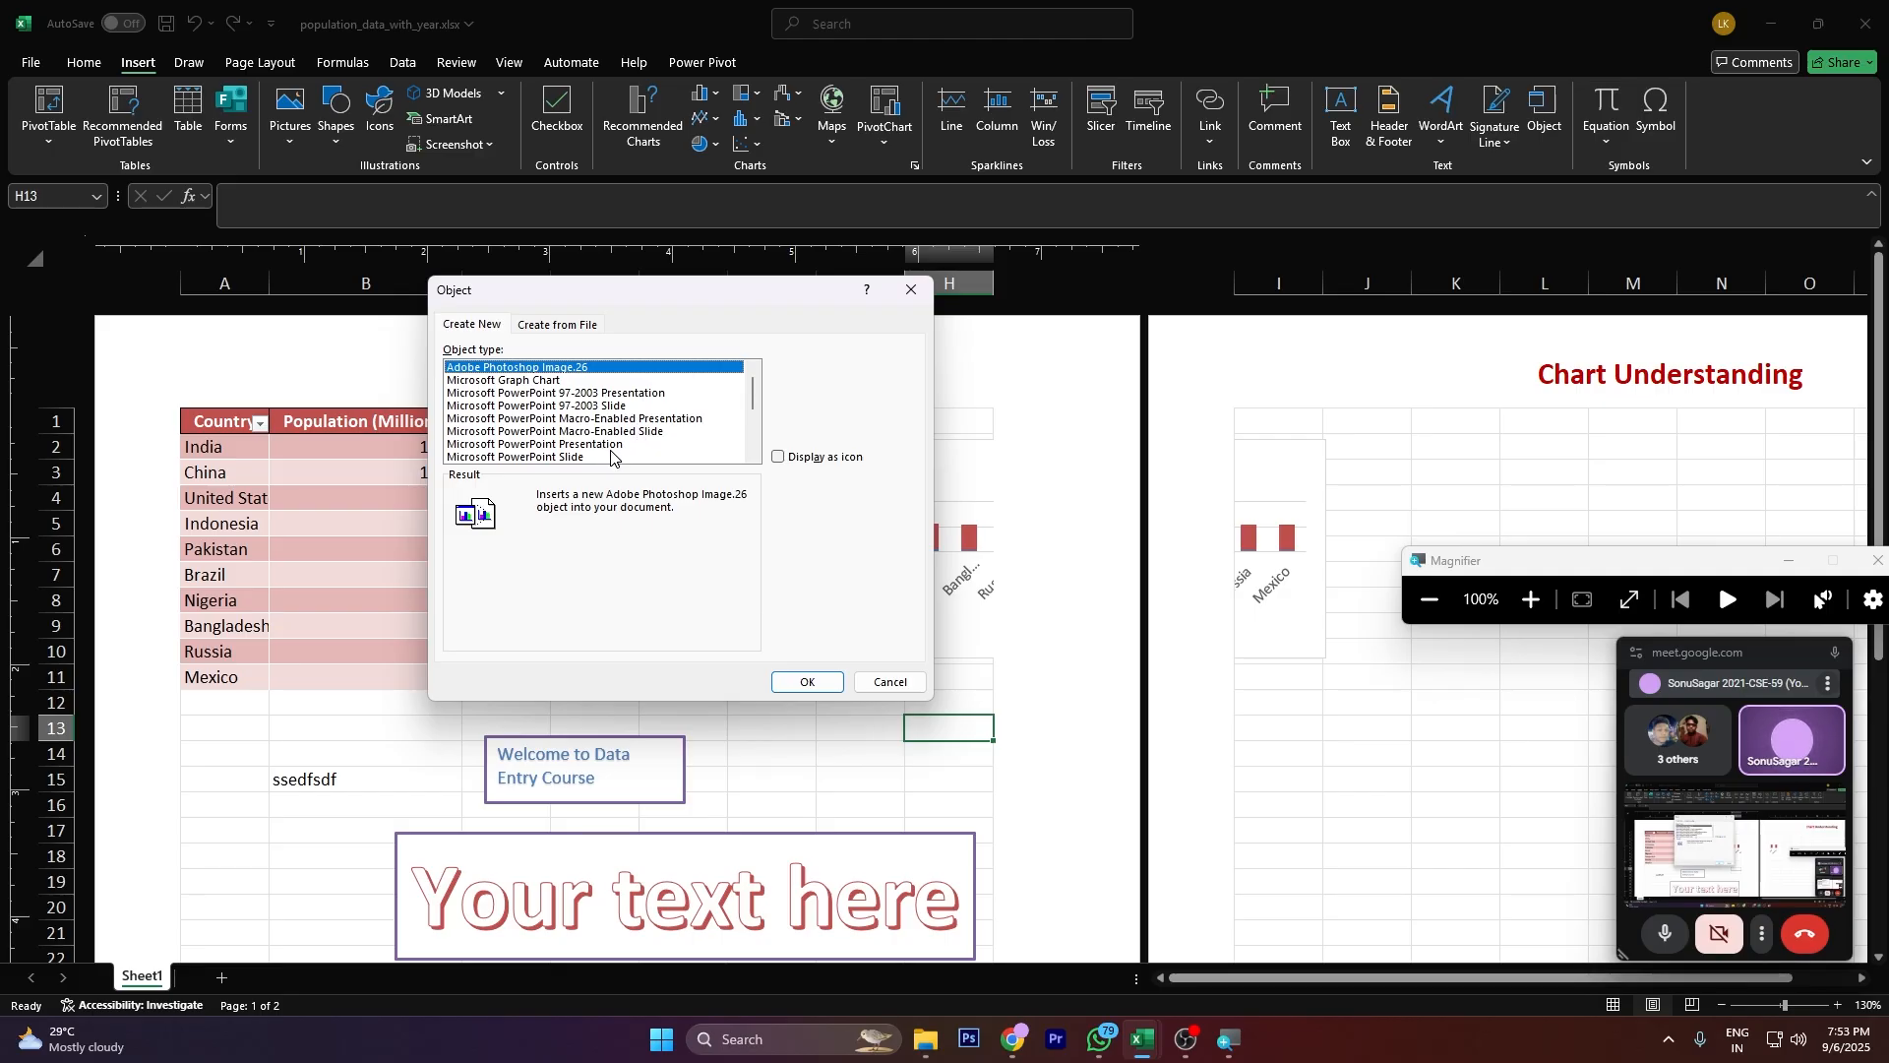
pyautogui.click(539, 458)
pyautogui.click(819, 681)
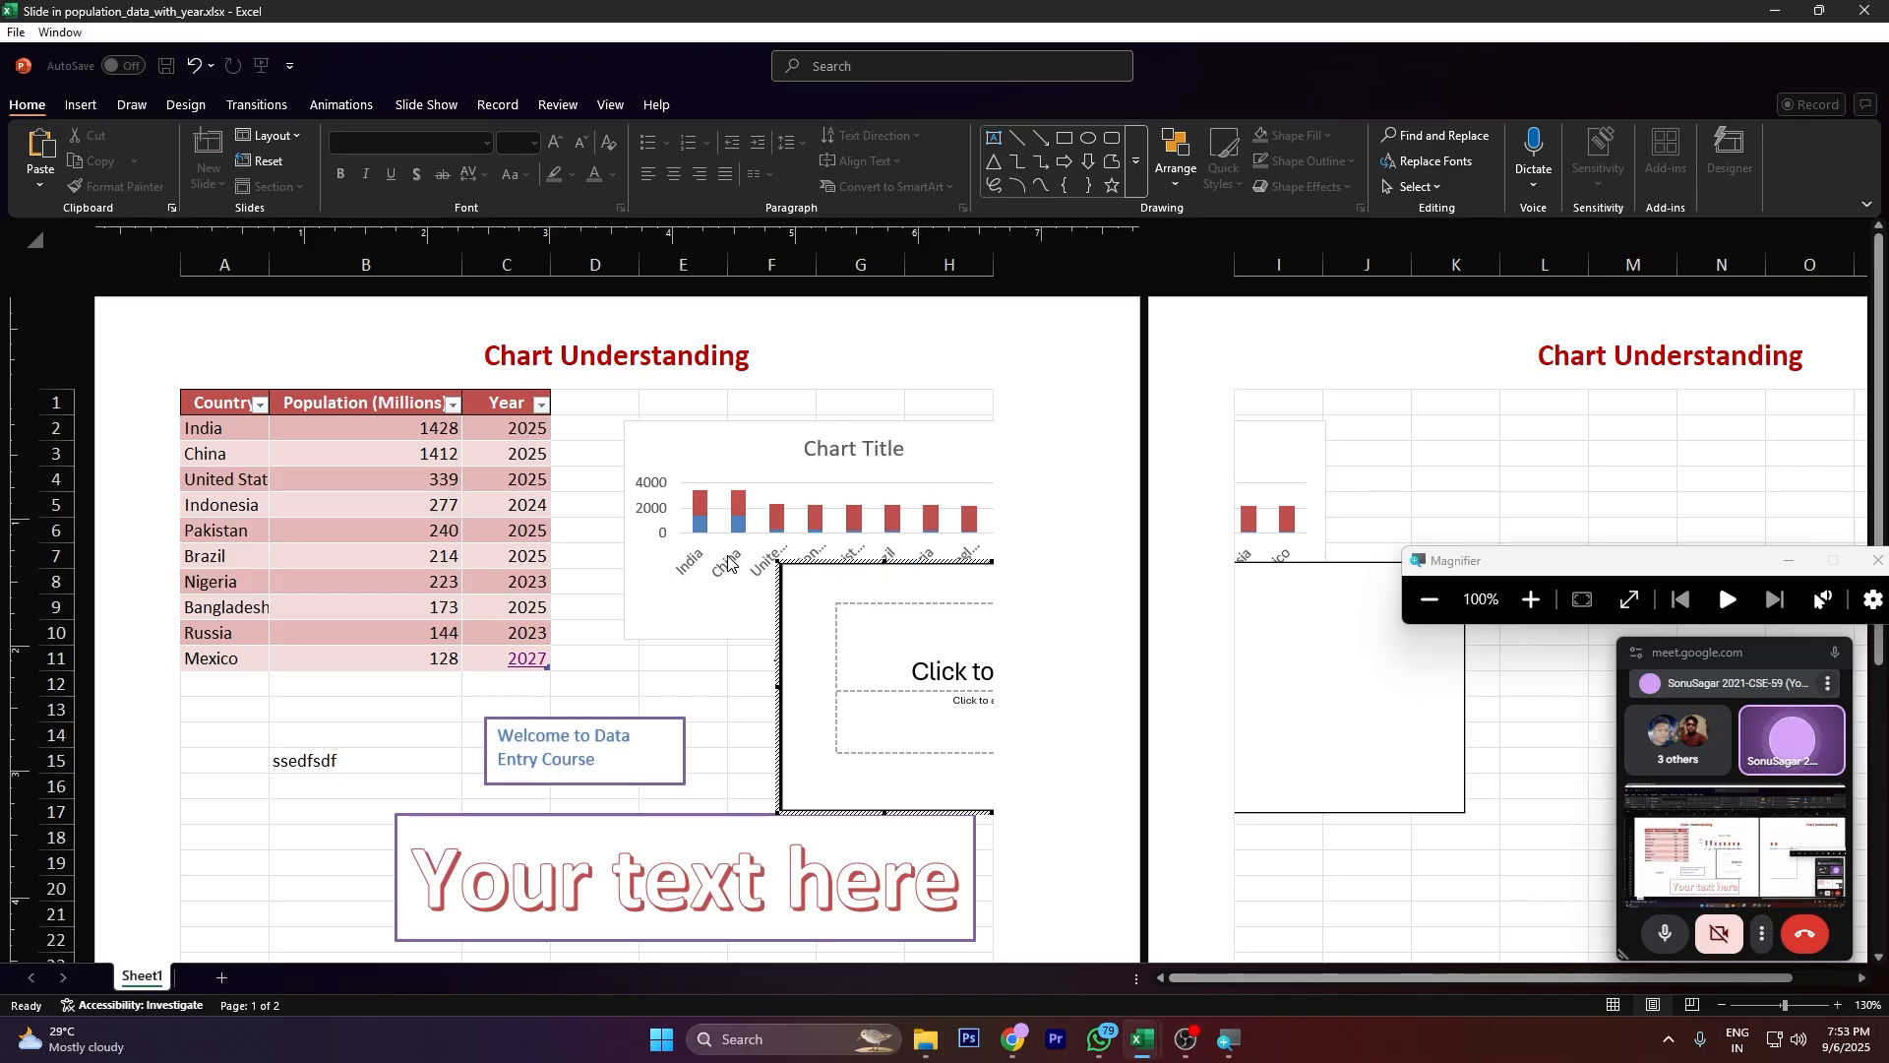
# Step: Move the embedded slide over to column B and enlarge it up to row 1
pyautogui.click(635, 671)
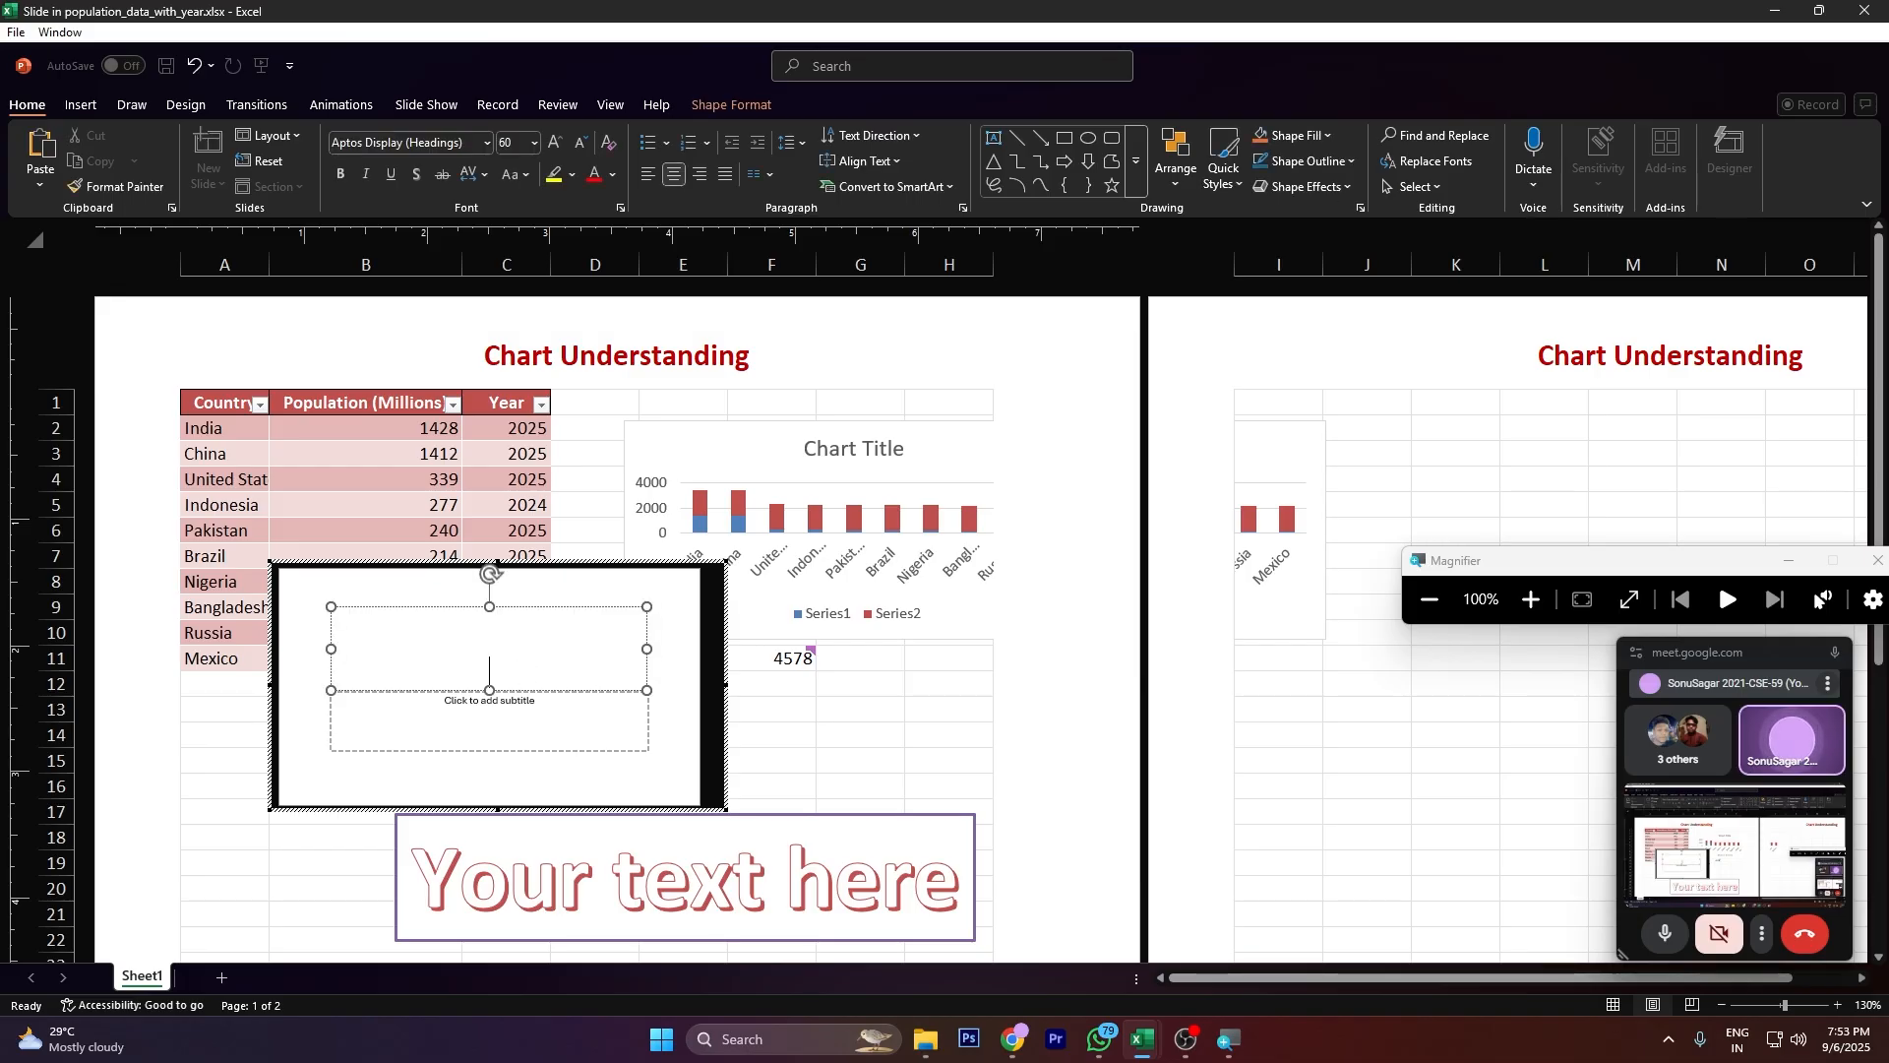
pyautogui.click(507, 780)
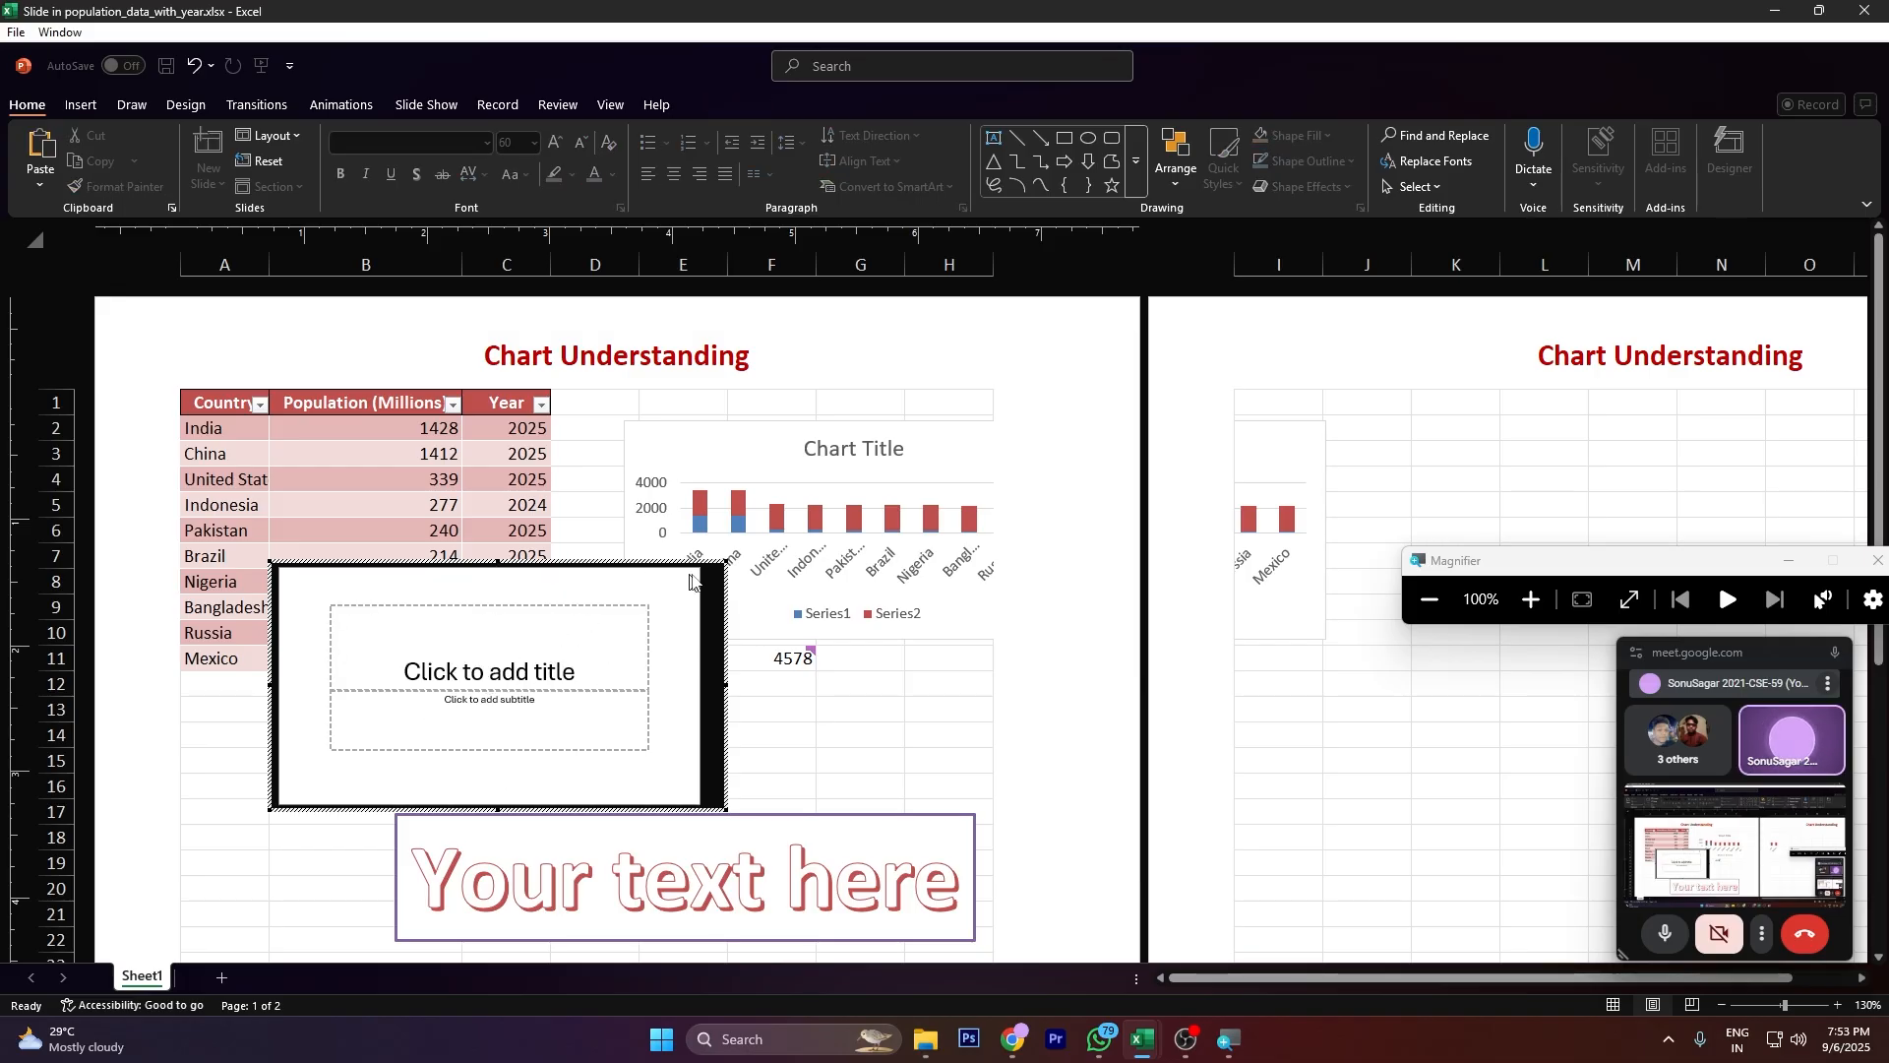
pyautogui.moveTo(726, 562); pyautogui.dragTo(1030, 413)
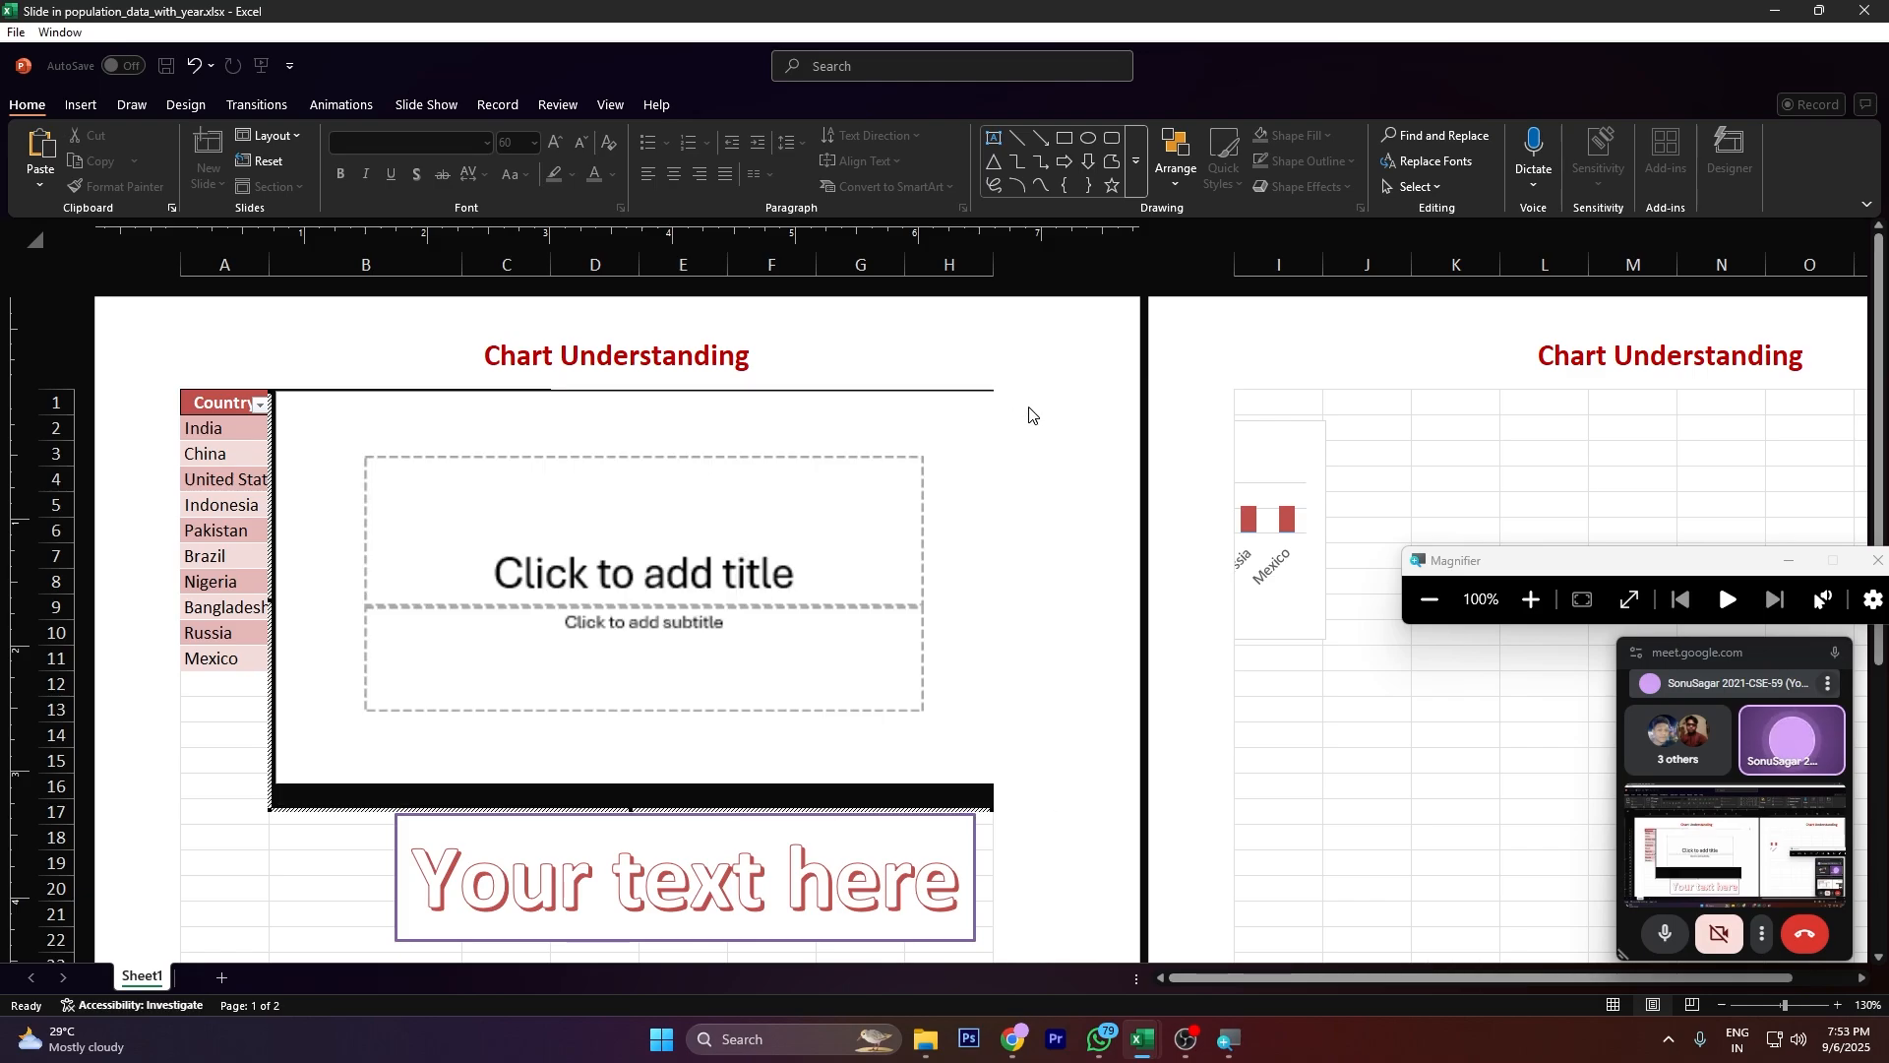
# Step: Enter "dfgdfgd" as the embedded slide's title and "dfgdfgdfg" as its subtitle, and return to the worksheet
pyautogui.click(645, 575)
pyautogui.write('dfgdfgd')
pyautogui.click(644, 640)
pyautogui.write('df')
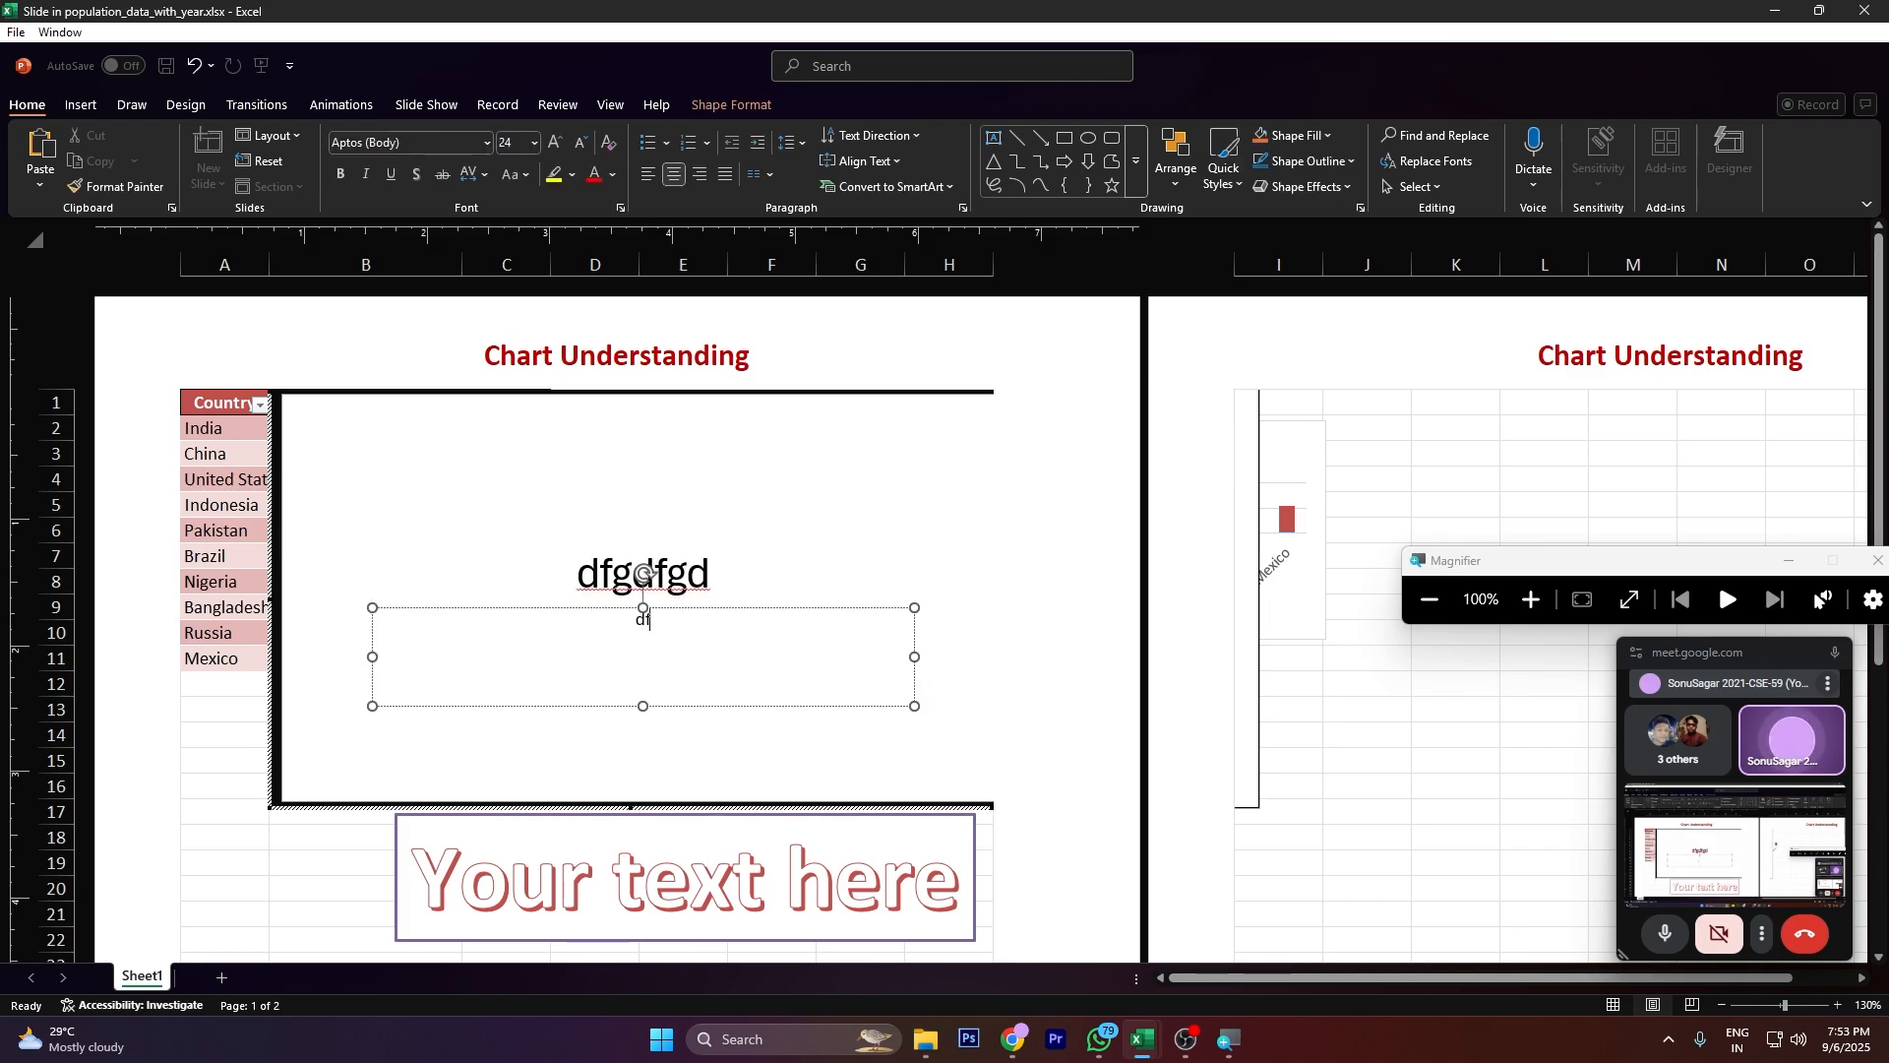
pyautogui.write('gdfgdf')
pyautogui.click(339, 880)
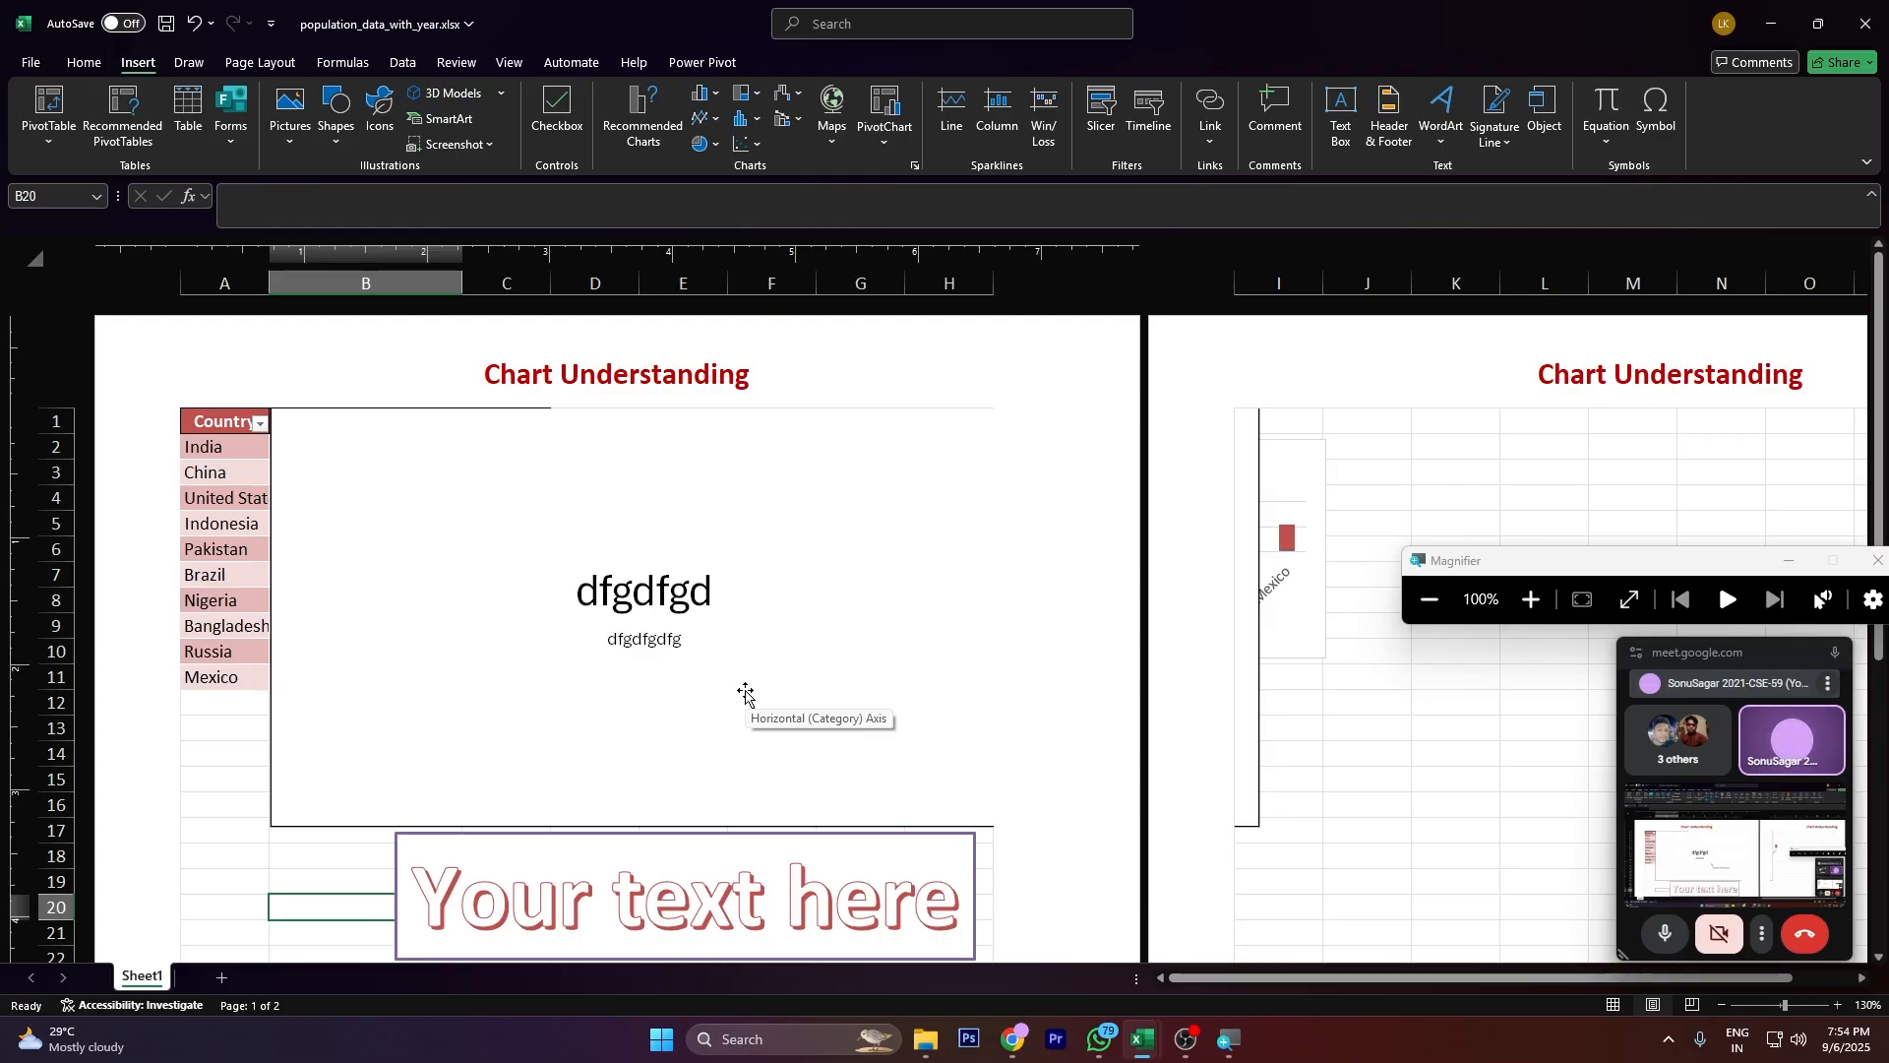
# Step: Shift the embedded slide sideways so its edge partly covers column A and it fits on the first page
pyautogui.click(593, 593)
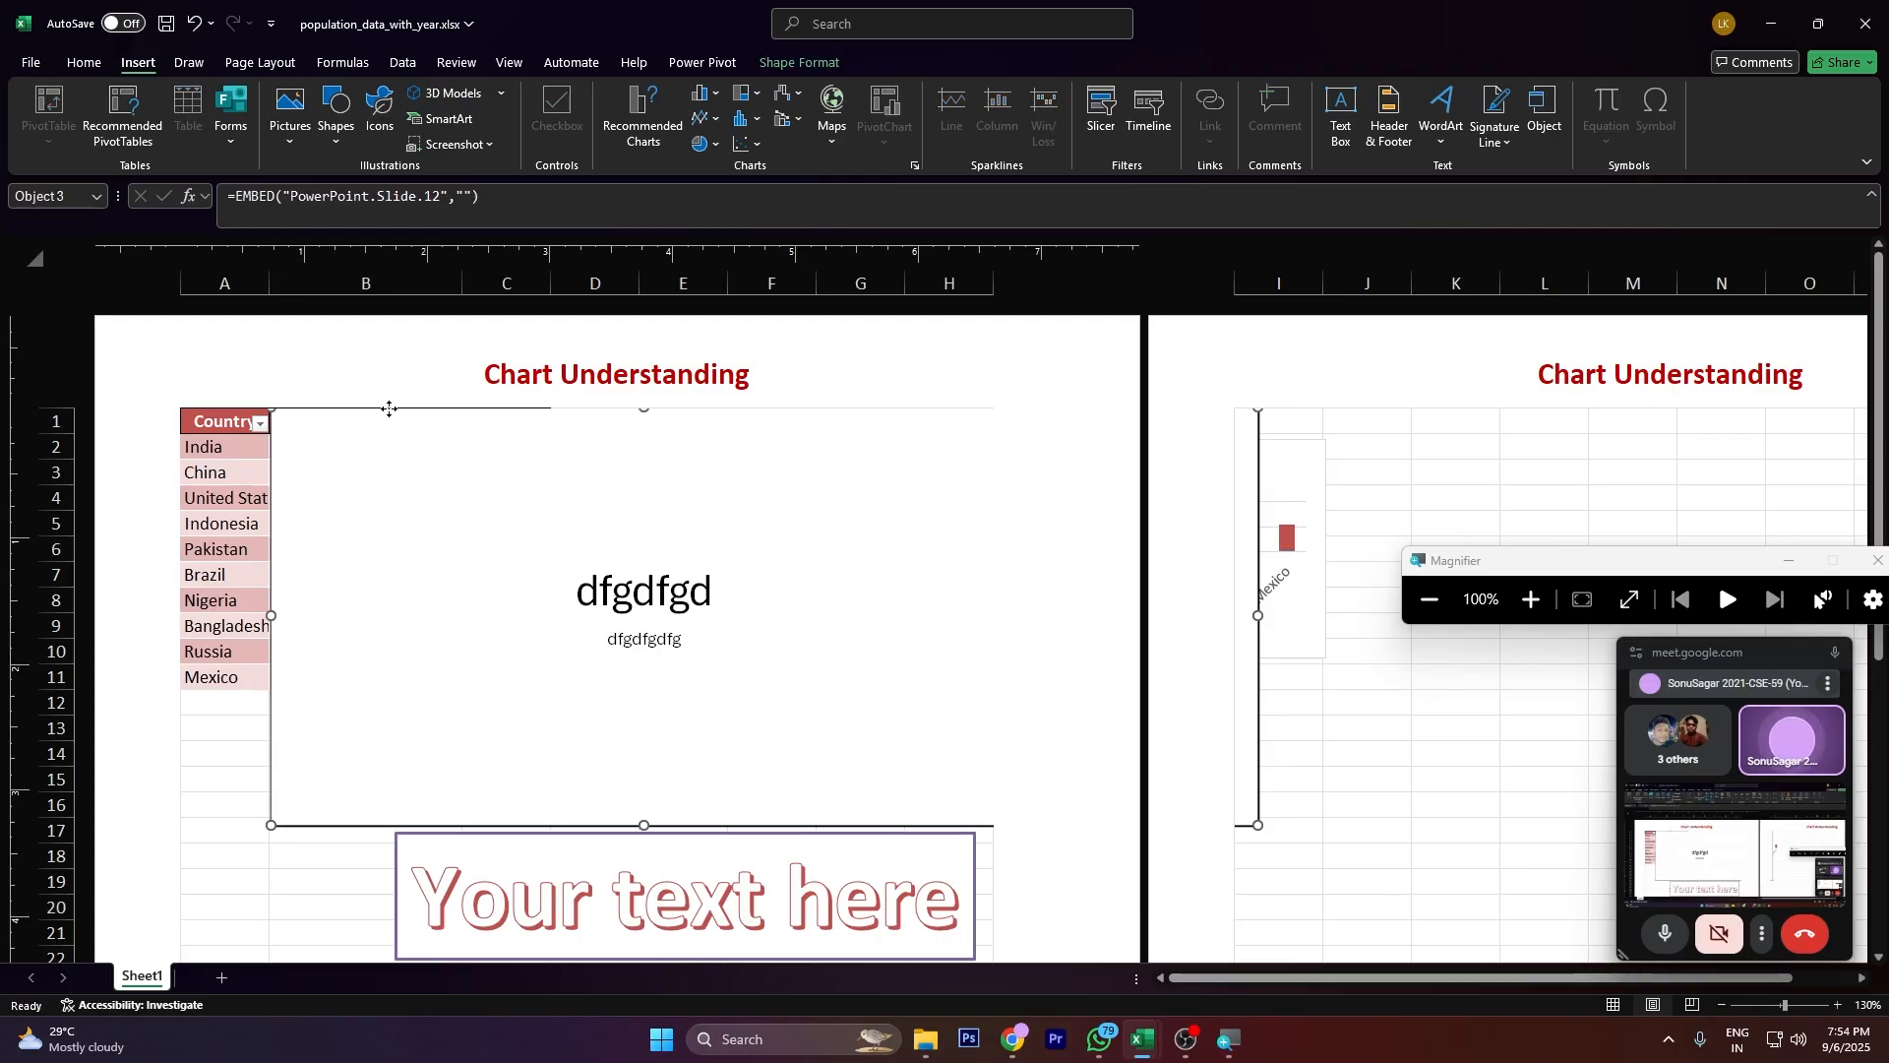
pyautogui.moveTo(393, 414); pyautogui.dragTo(333, 419)
pyautogui.click(283, 865)
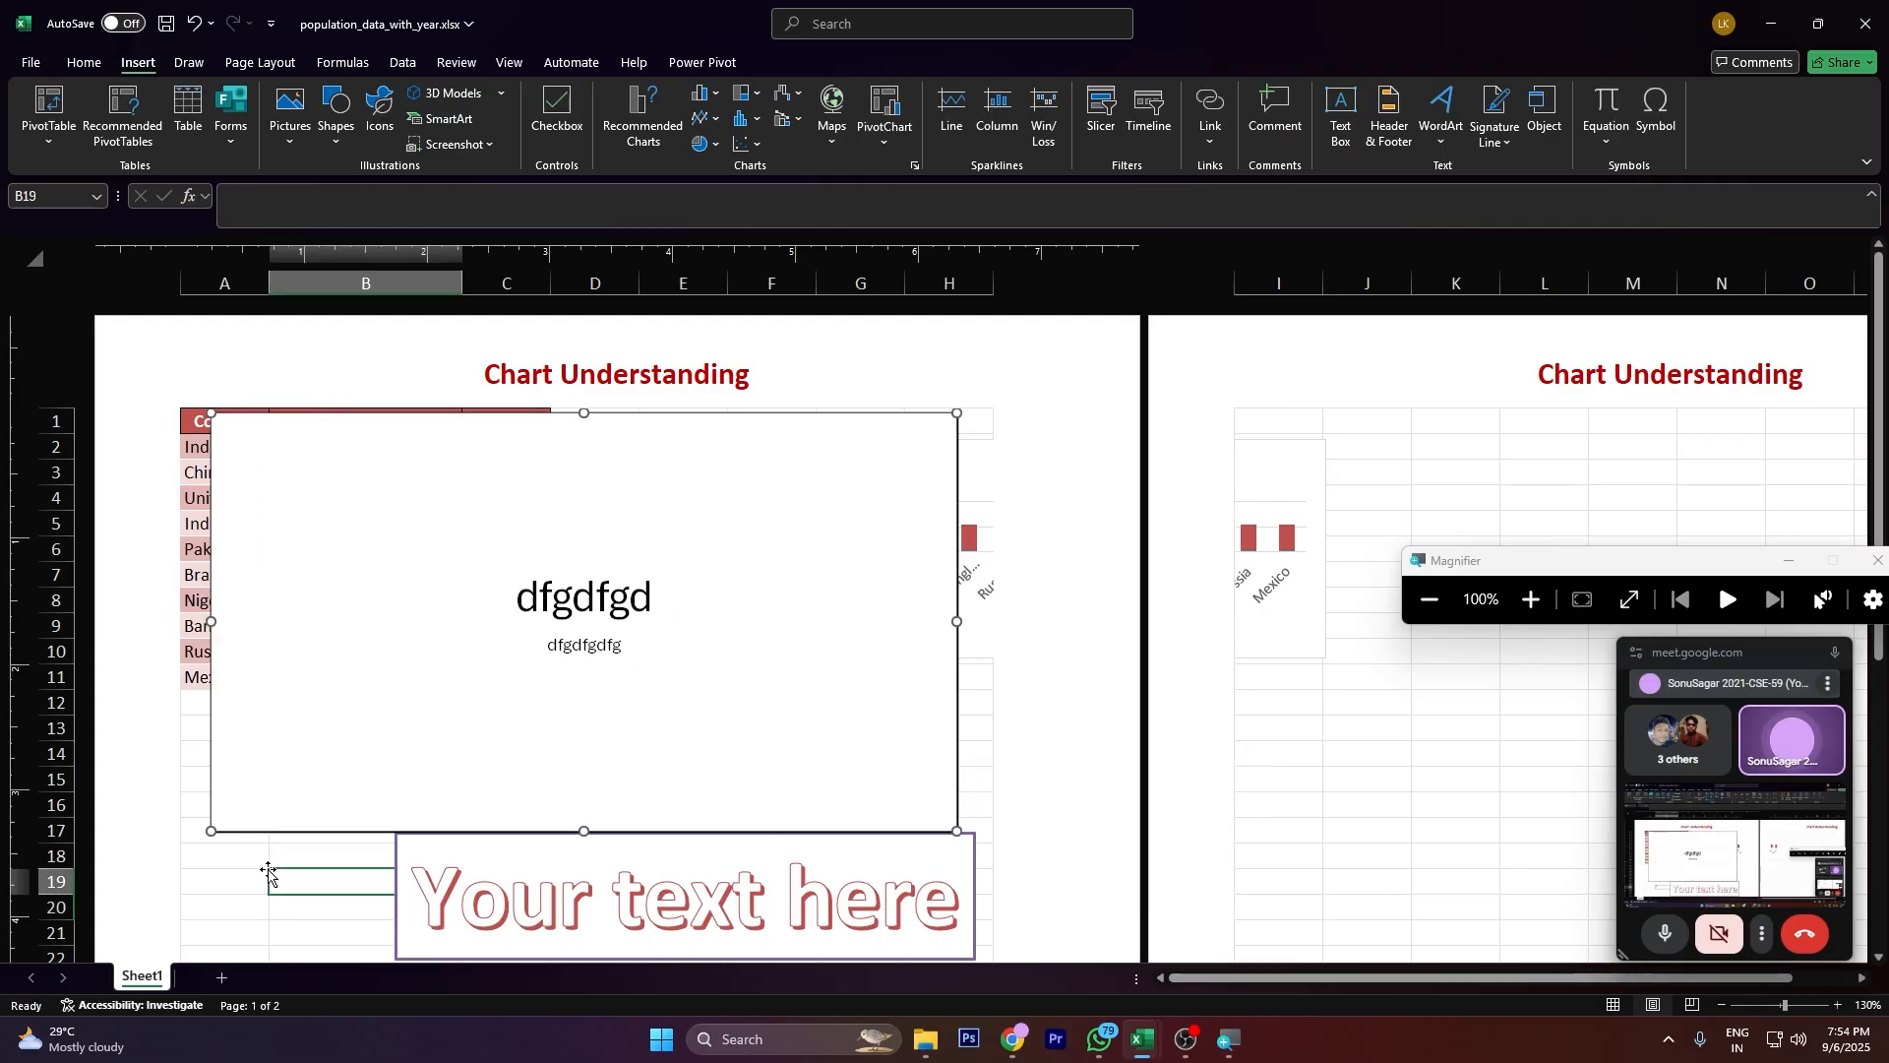
pyautogui.moveTo(243, 857); pyautogui.dragTo(325, 942)
pyautogui.click(227, 878)
pyautogui.moveTo(220, 856); pyautogui.dragTo(308, 943)
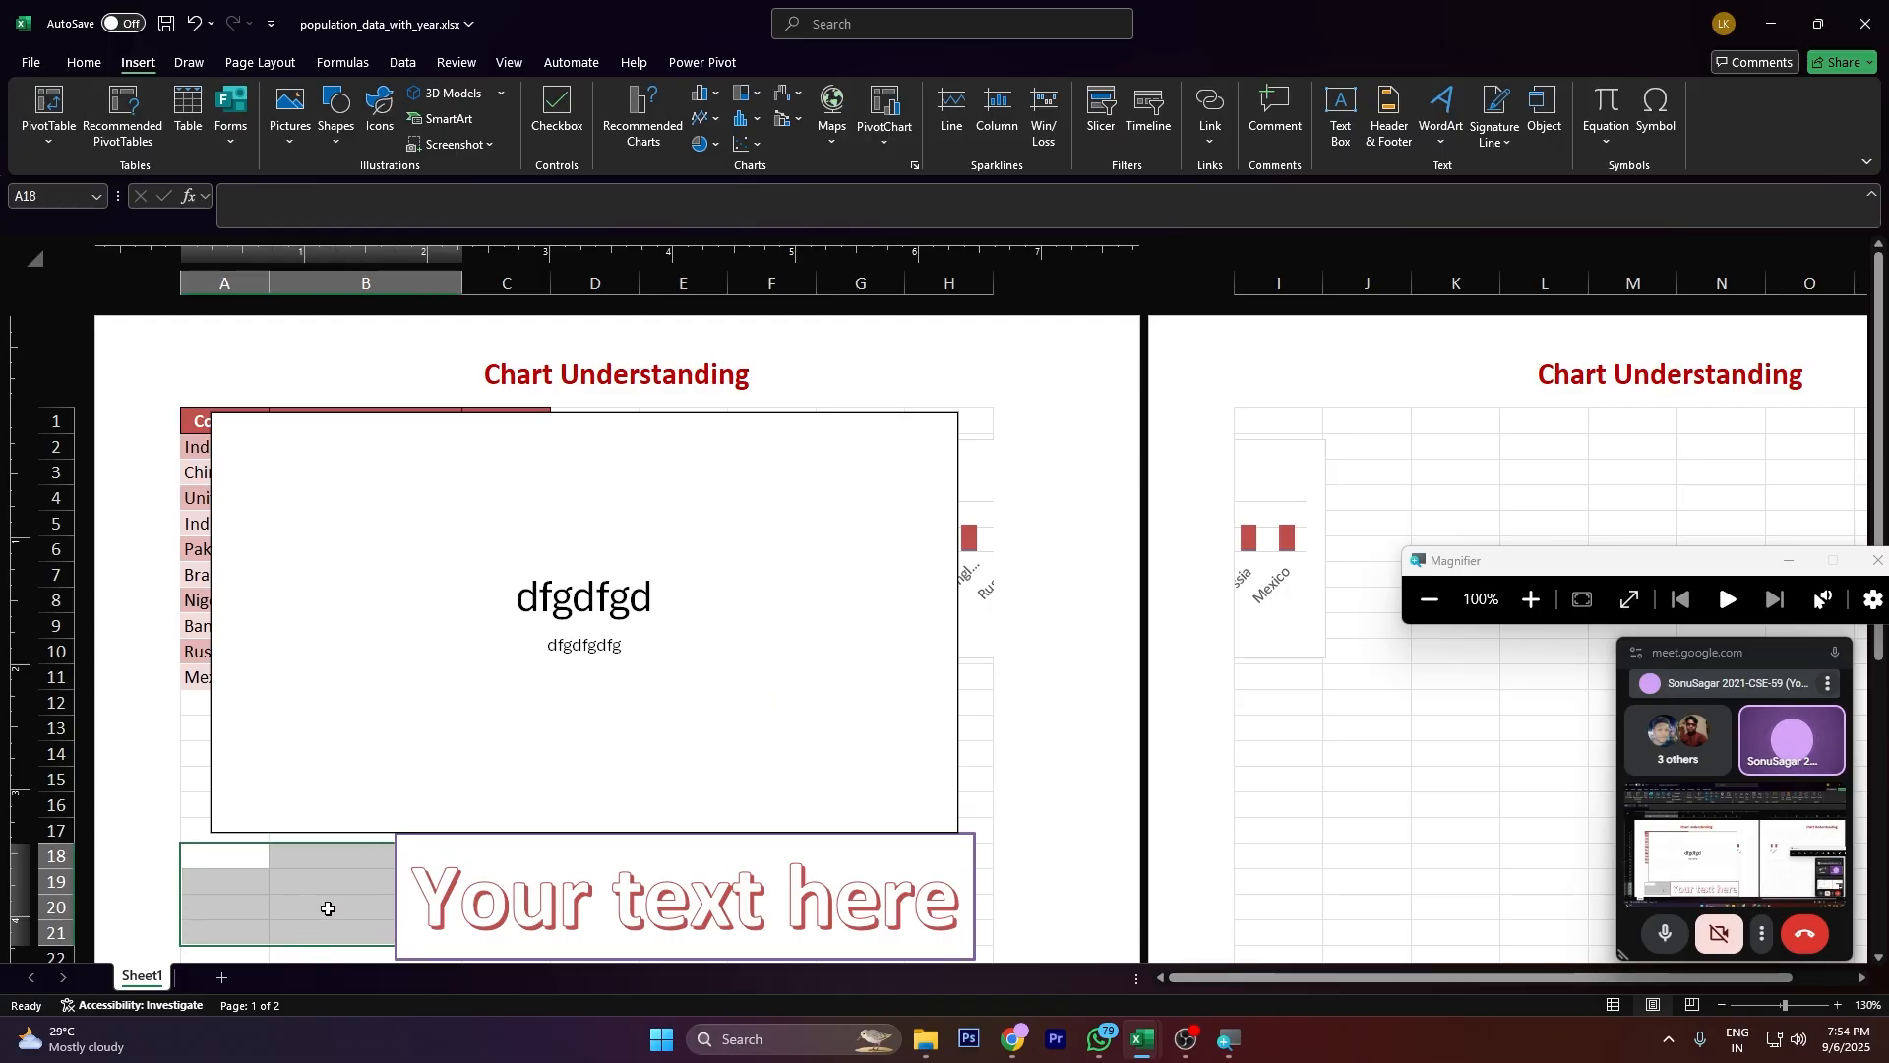
pyautogui.click(328, 908)
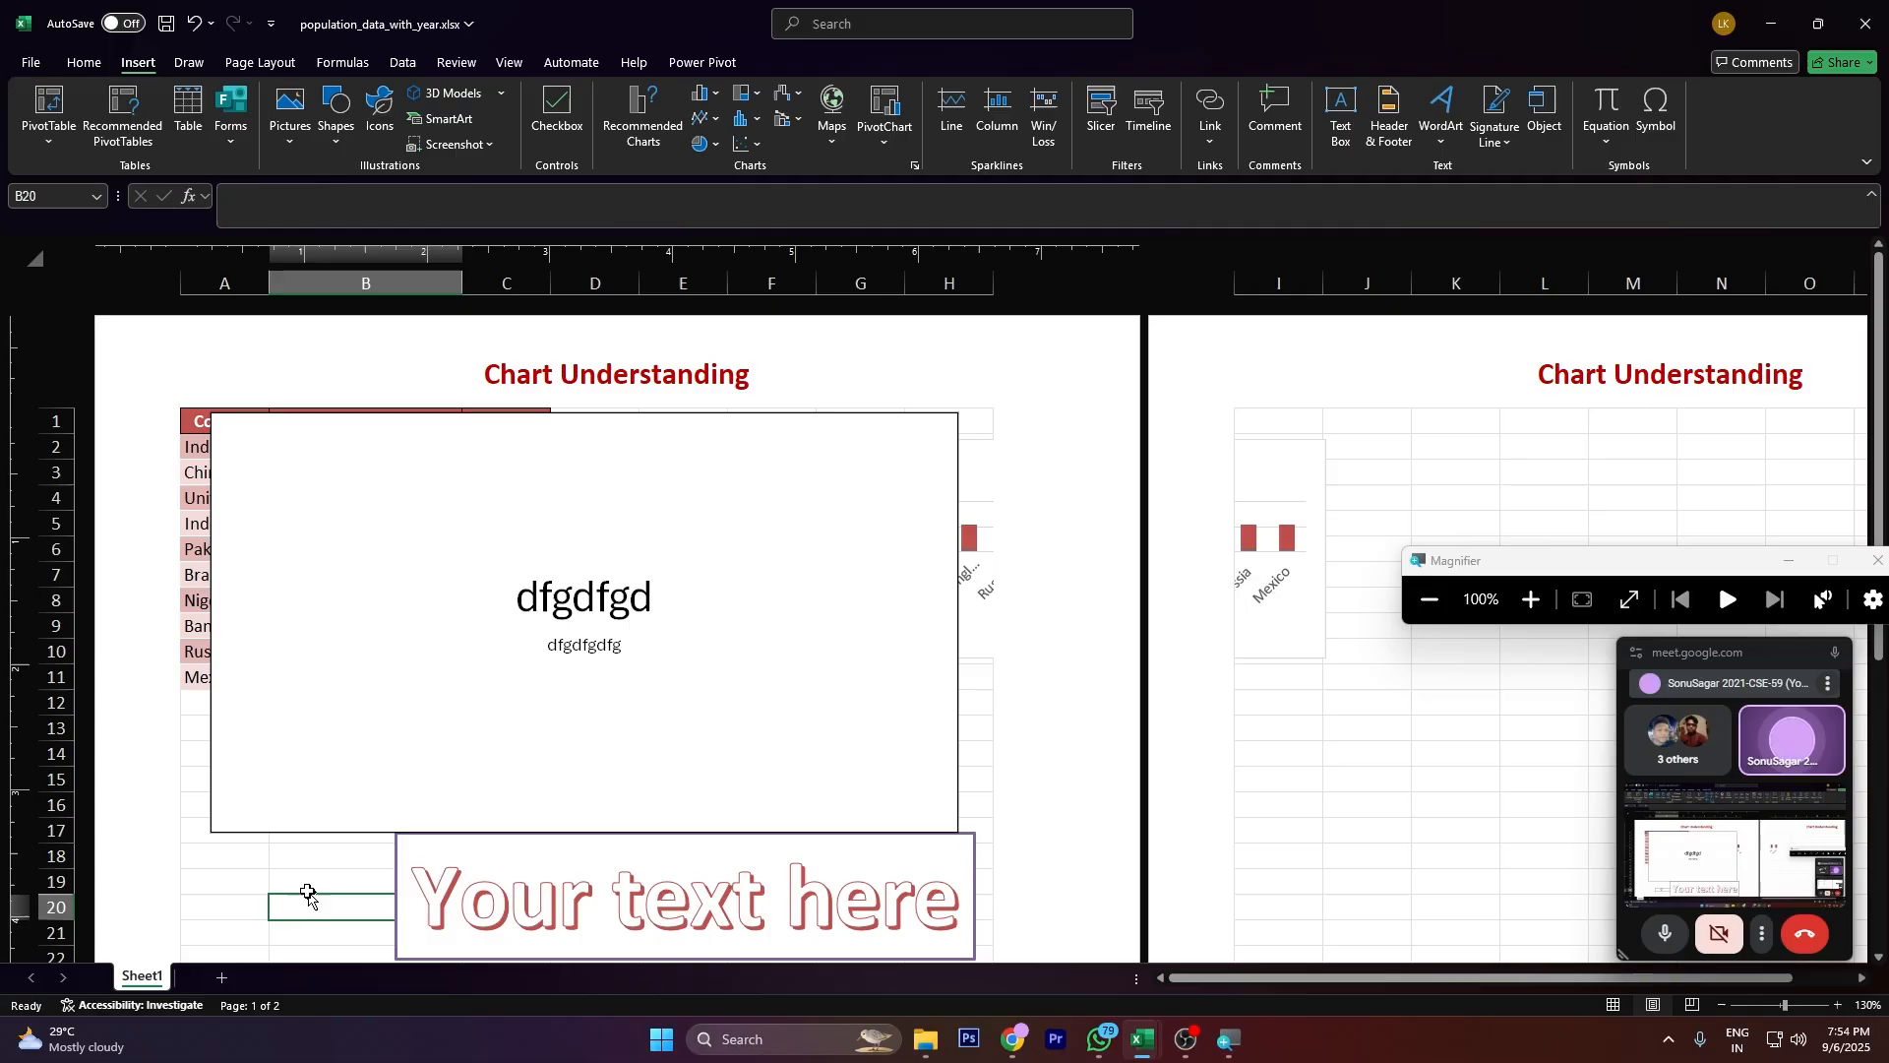
# Step: Move the embedded slide down to about rows 3–19, uncovering the table's header and first data row
pyautogui.click(576, 421)
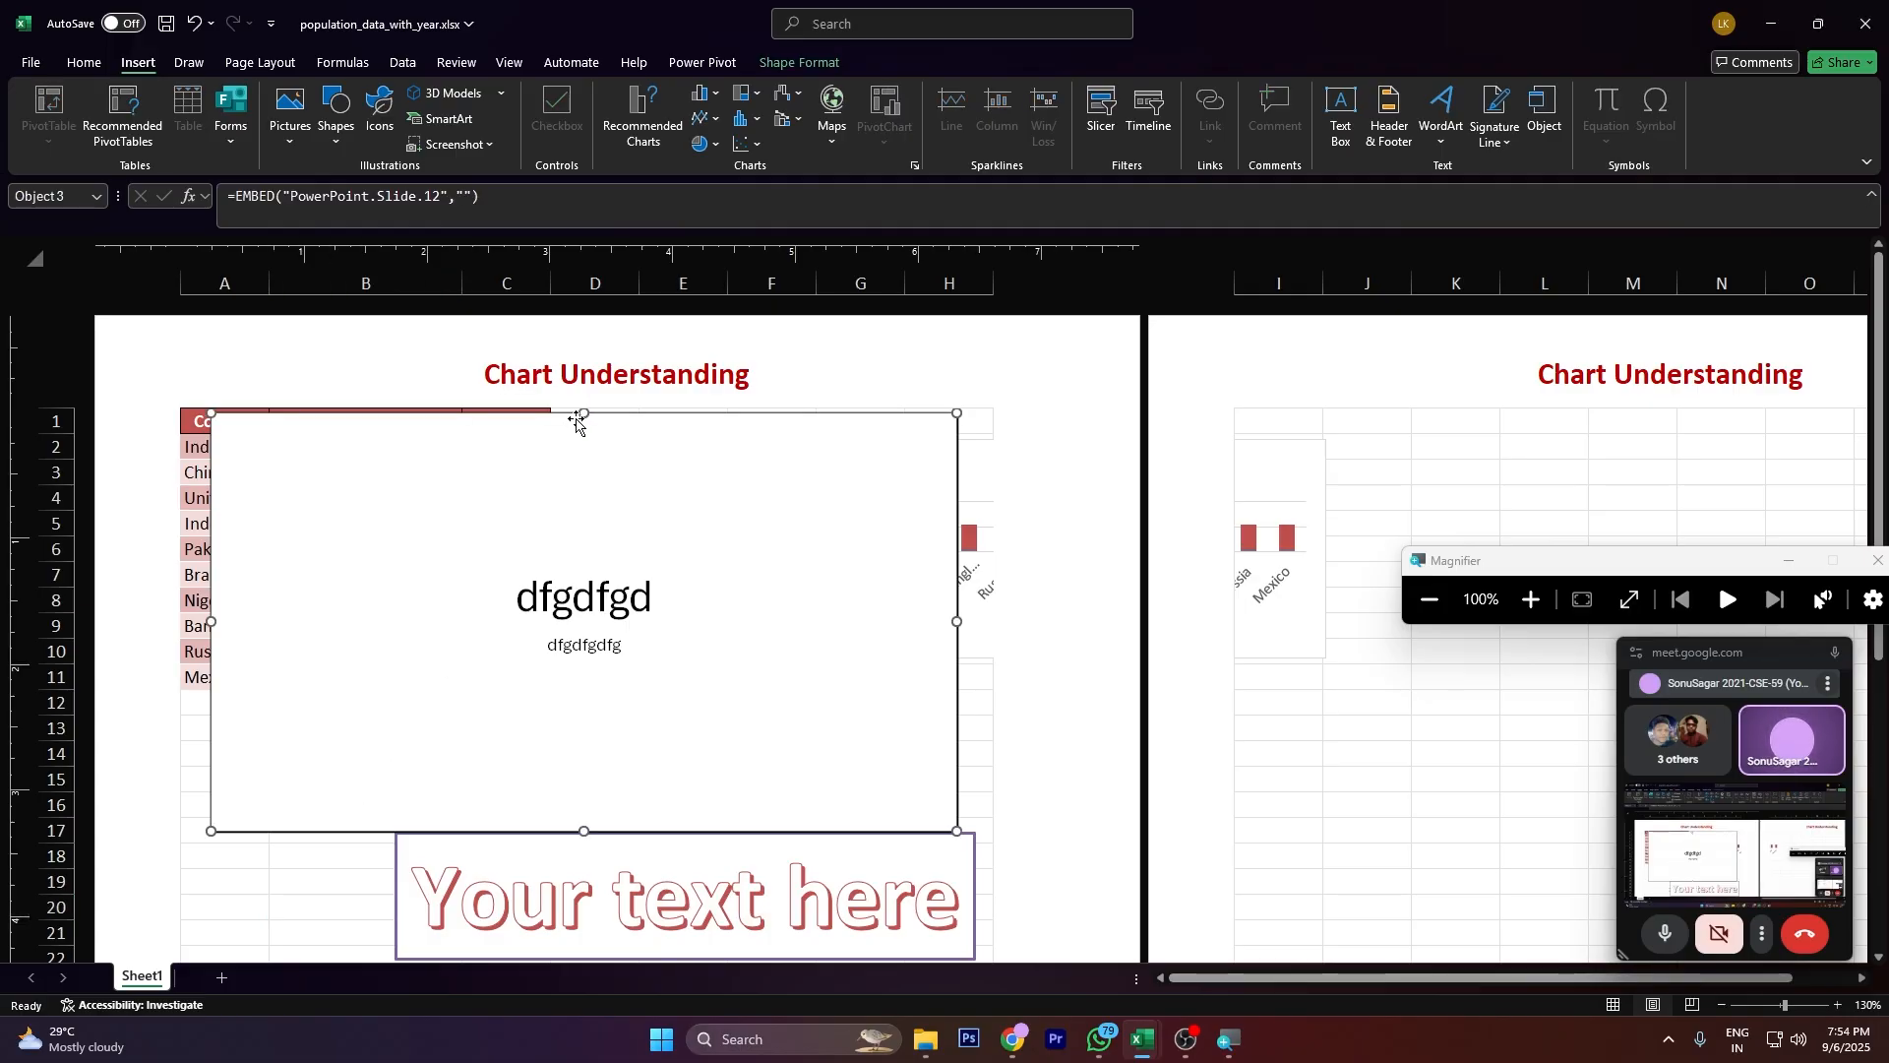
pyautogui.moveTo(577, 421); pyautogui.dragTo(564, 460)
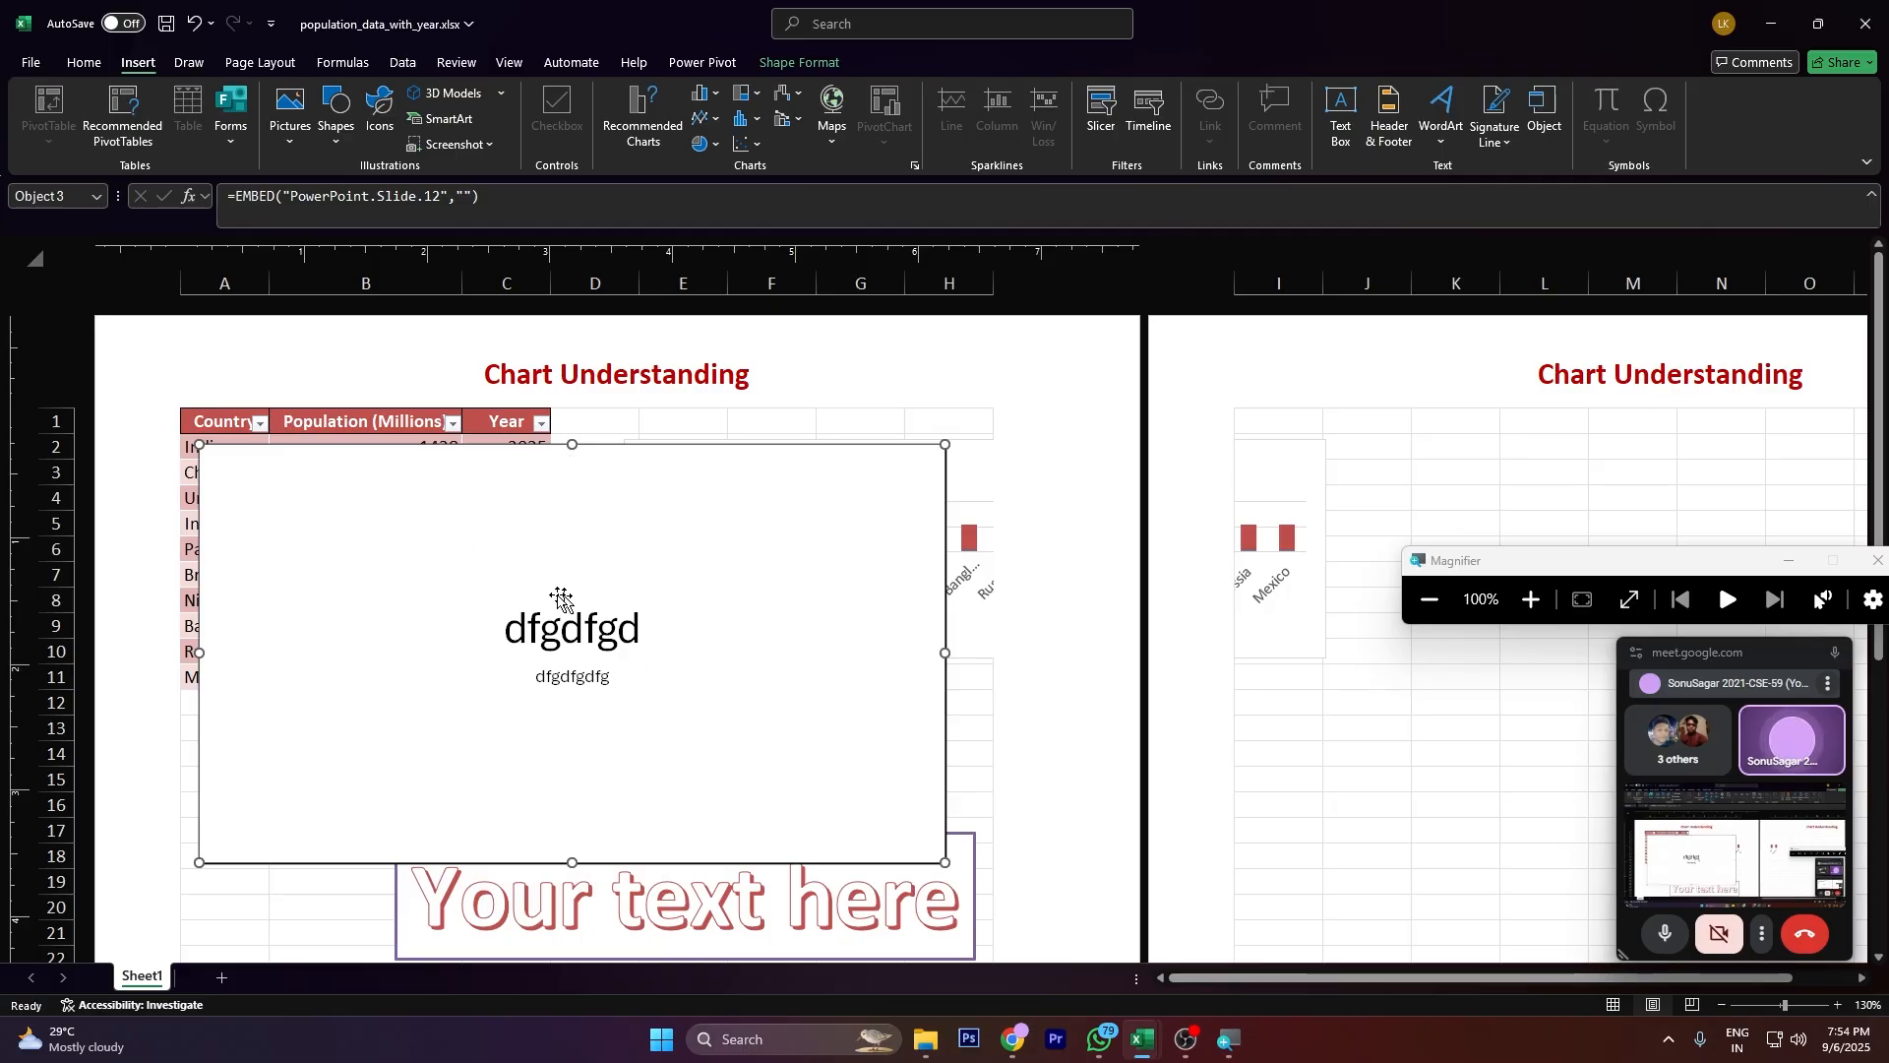
pyautogui.click(967, 808)
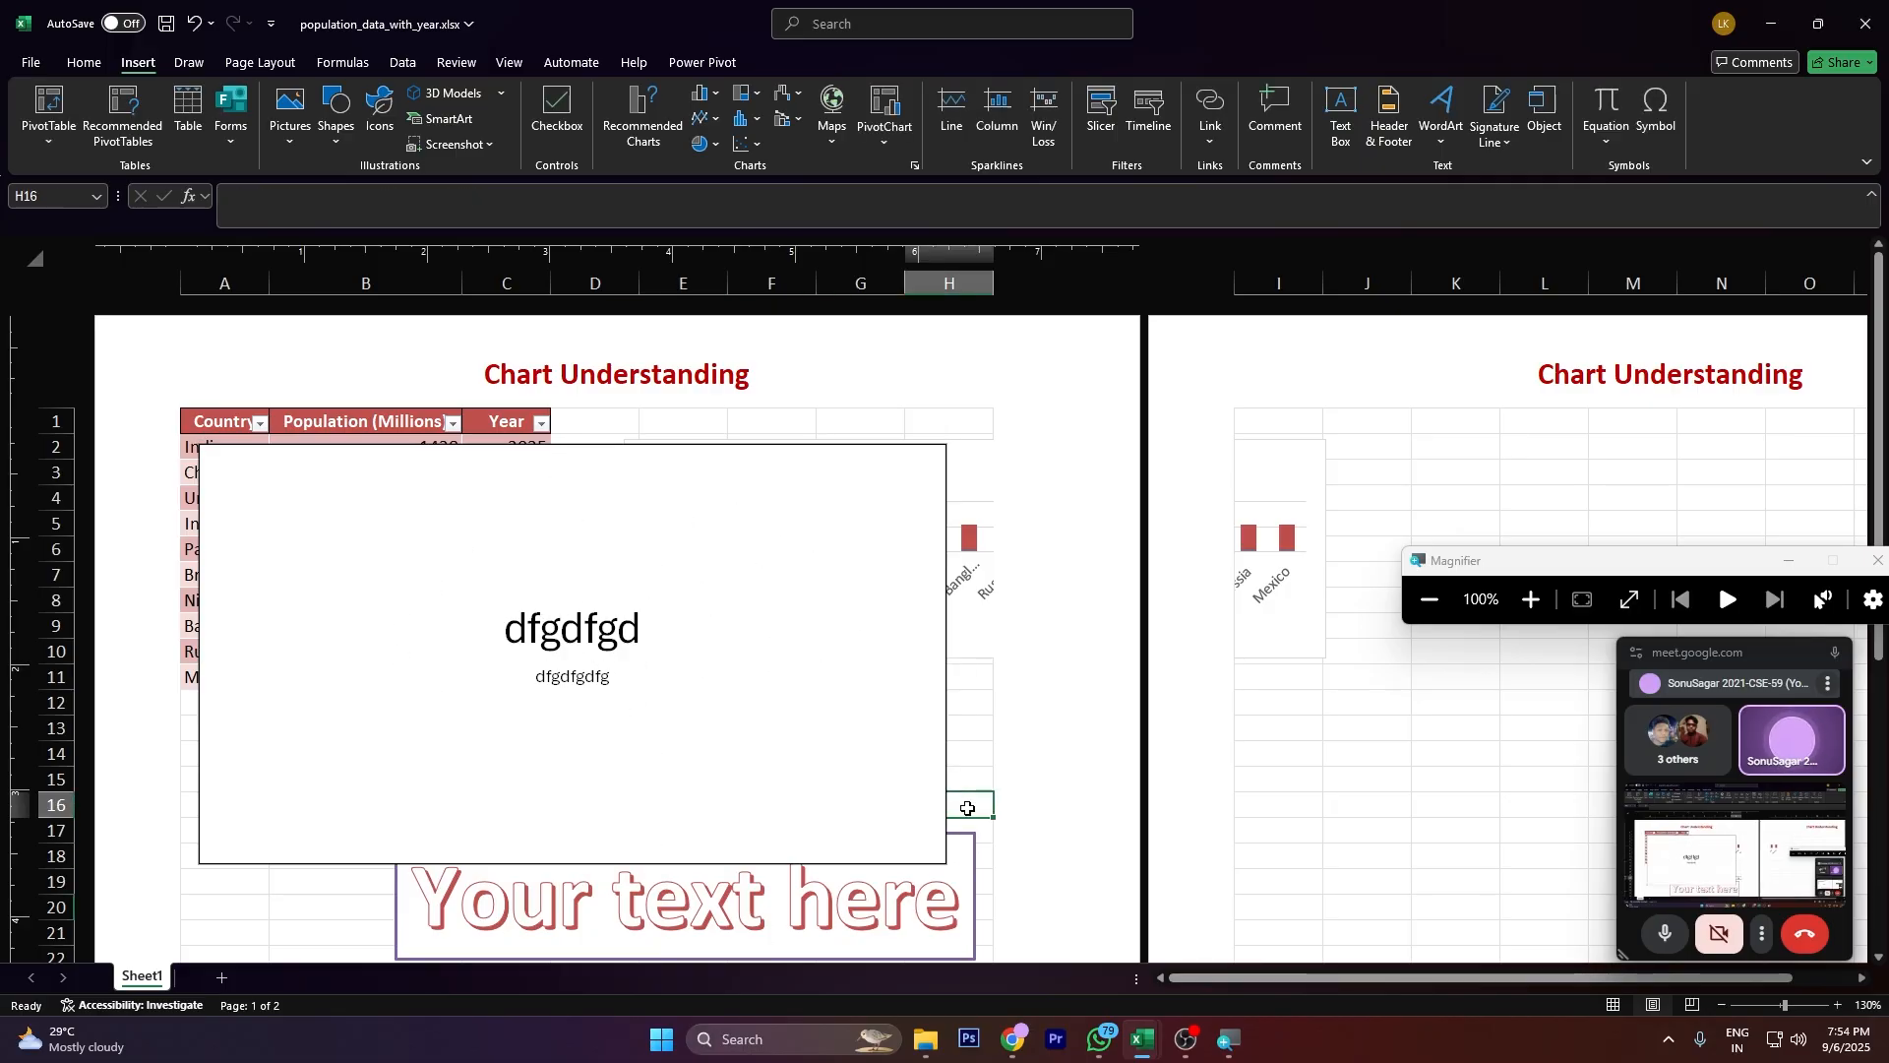
pyautogui.keyDown('ctrl'); pyautogui.scroll(-3, 818, 807); pyautogui.keyUp('ctrl')
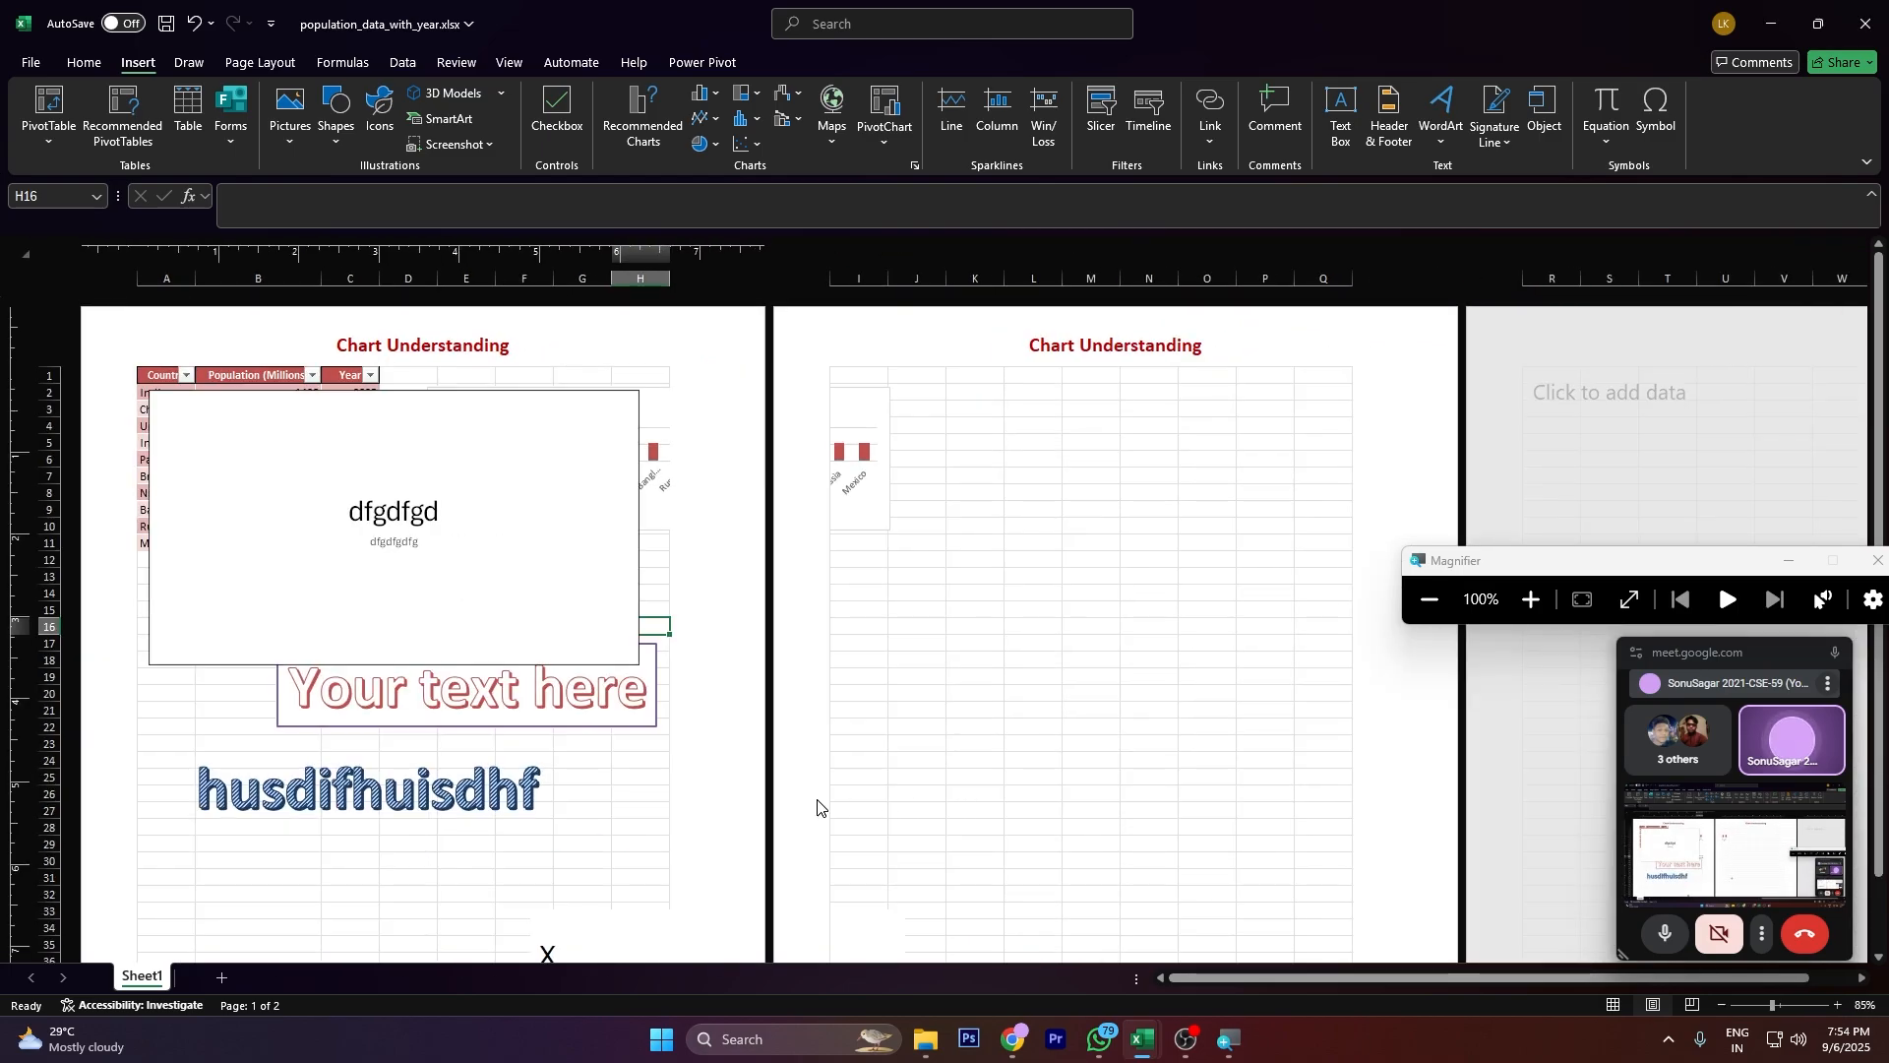
pyautogui.moveTo(587, 776); pyautogui.dragTo(247, 906)
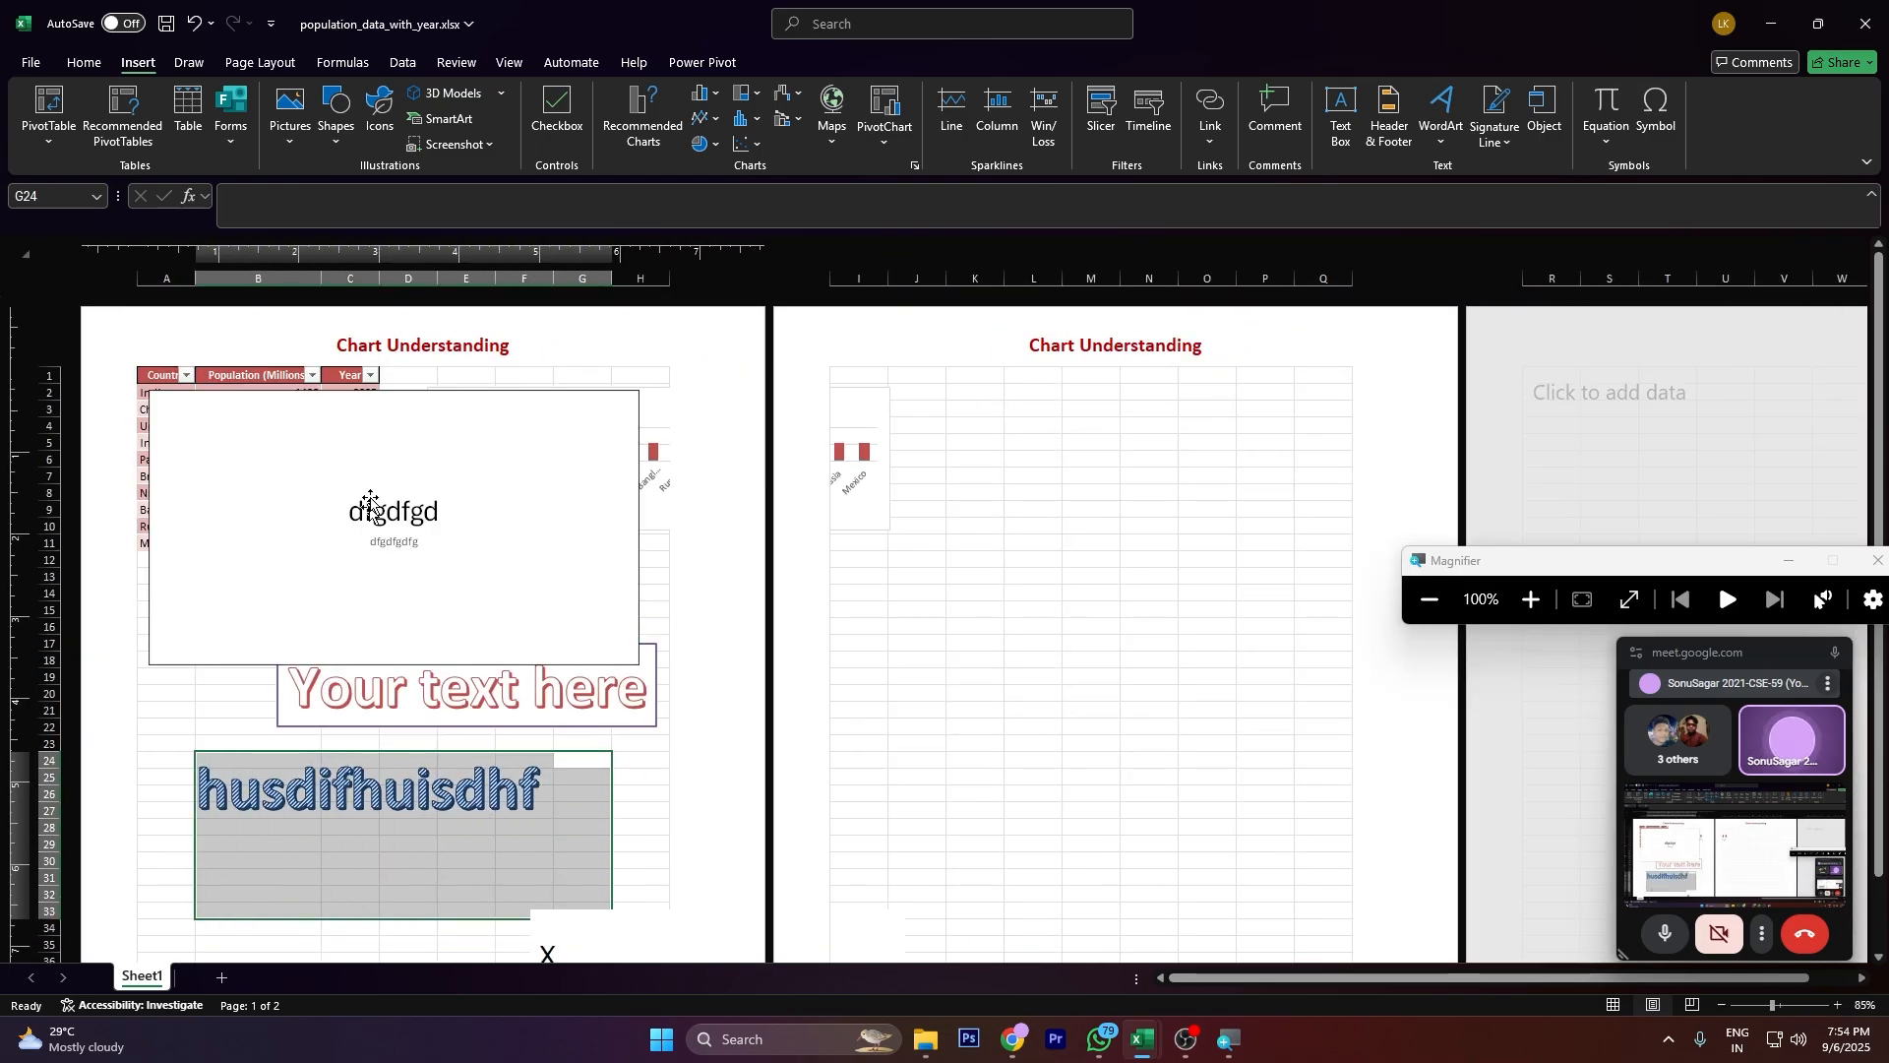
pyautogui.moveTo(385, 430); pyautogui.dragTo(404, 472)
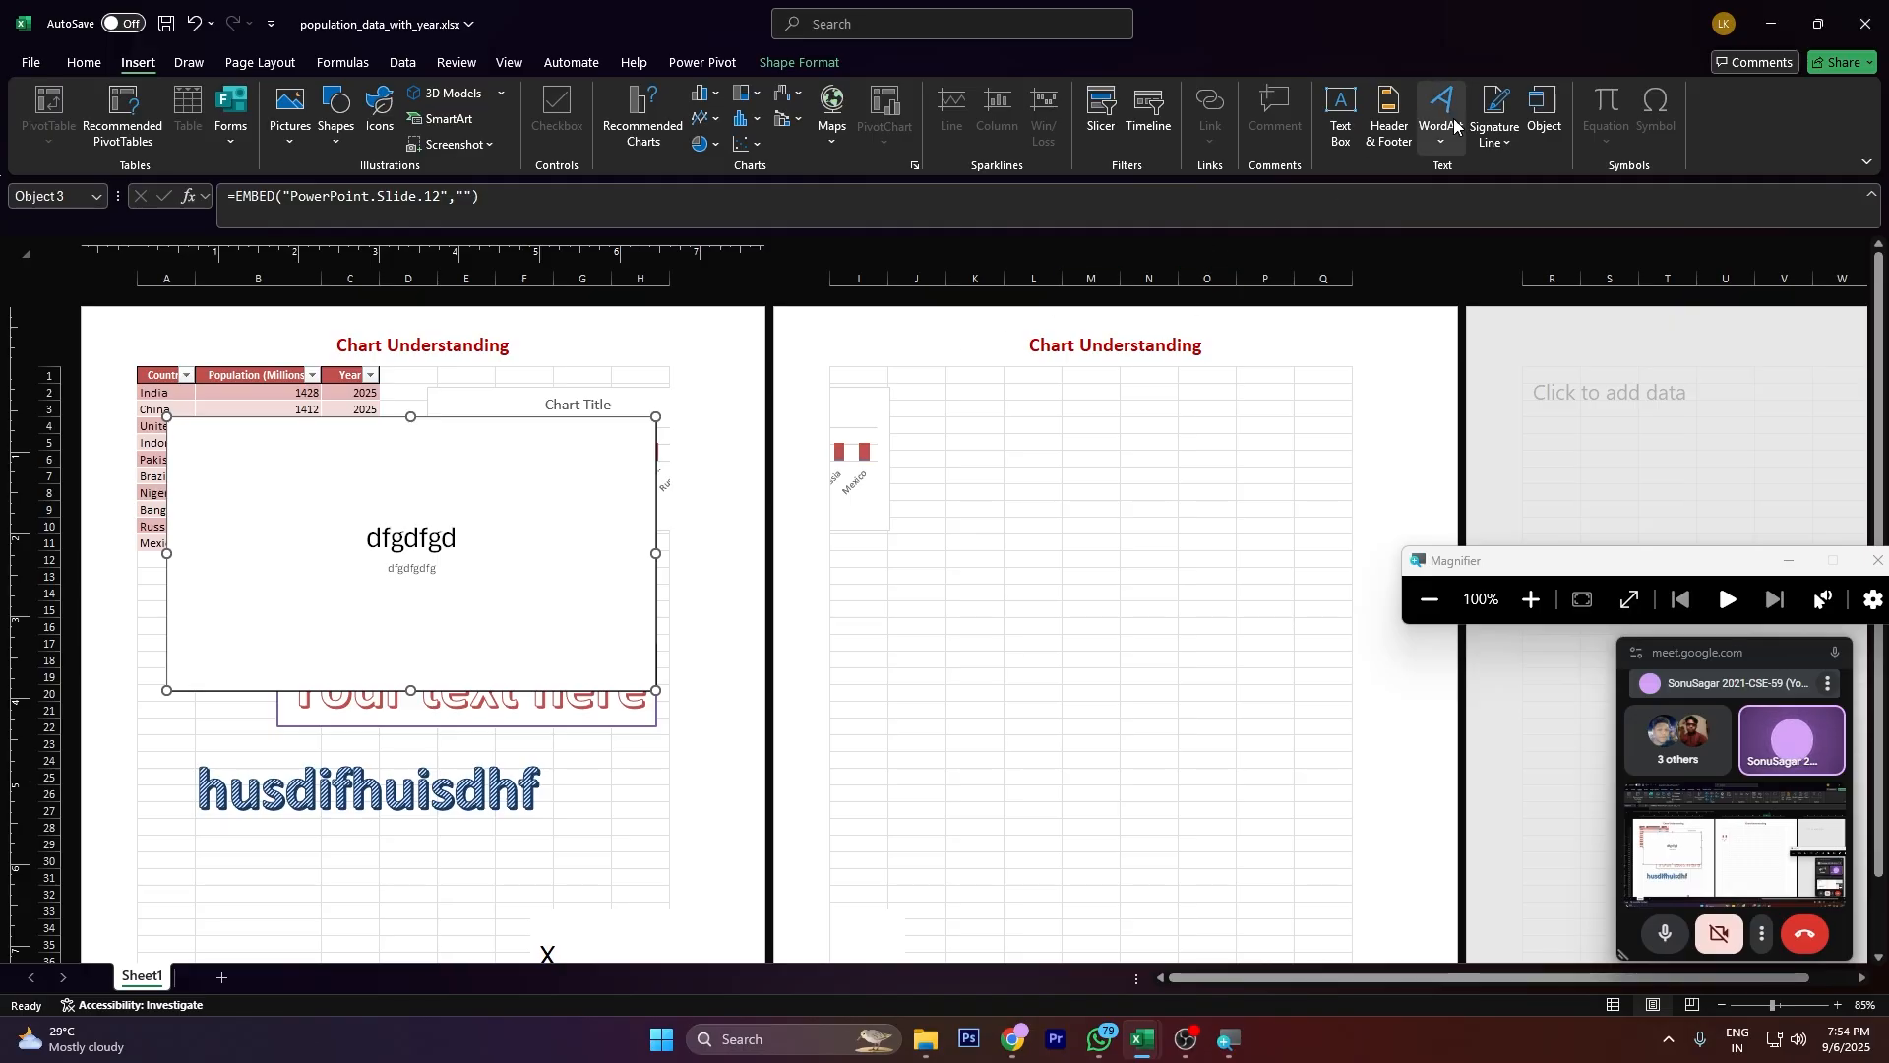
# Step: Embed a new Microsoft Word Document object in the worksheet
pyautogui.click(1545, 110)
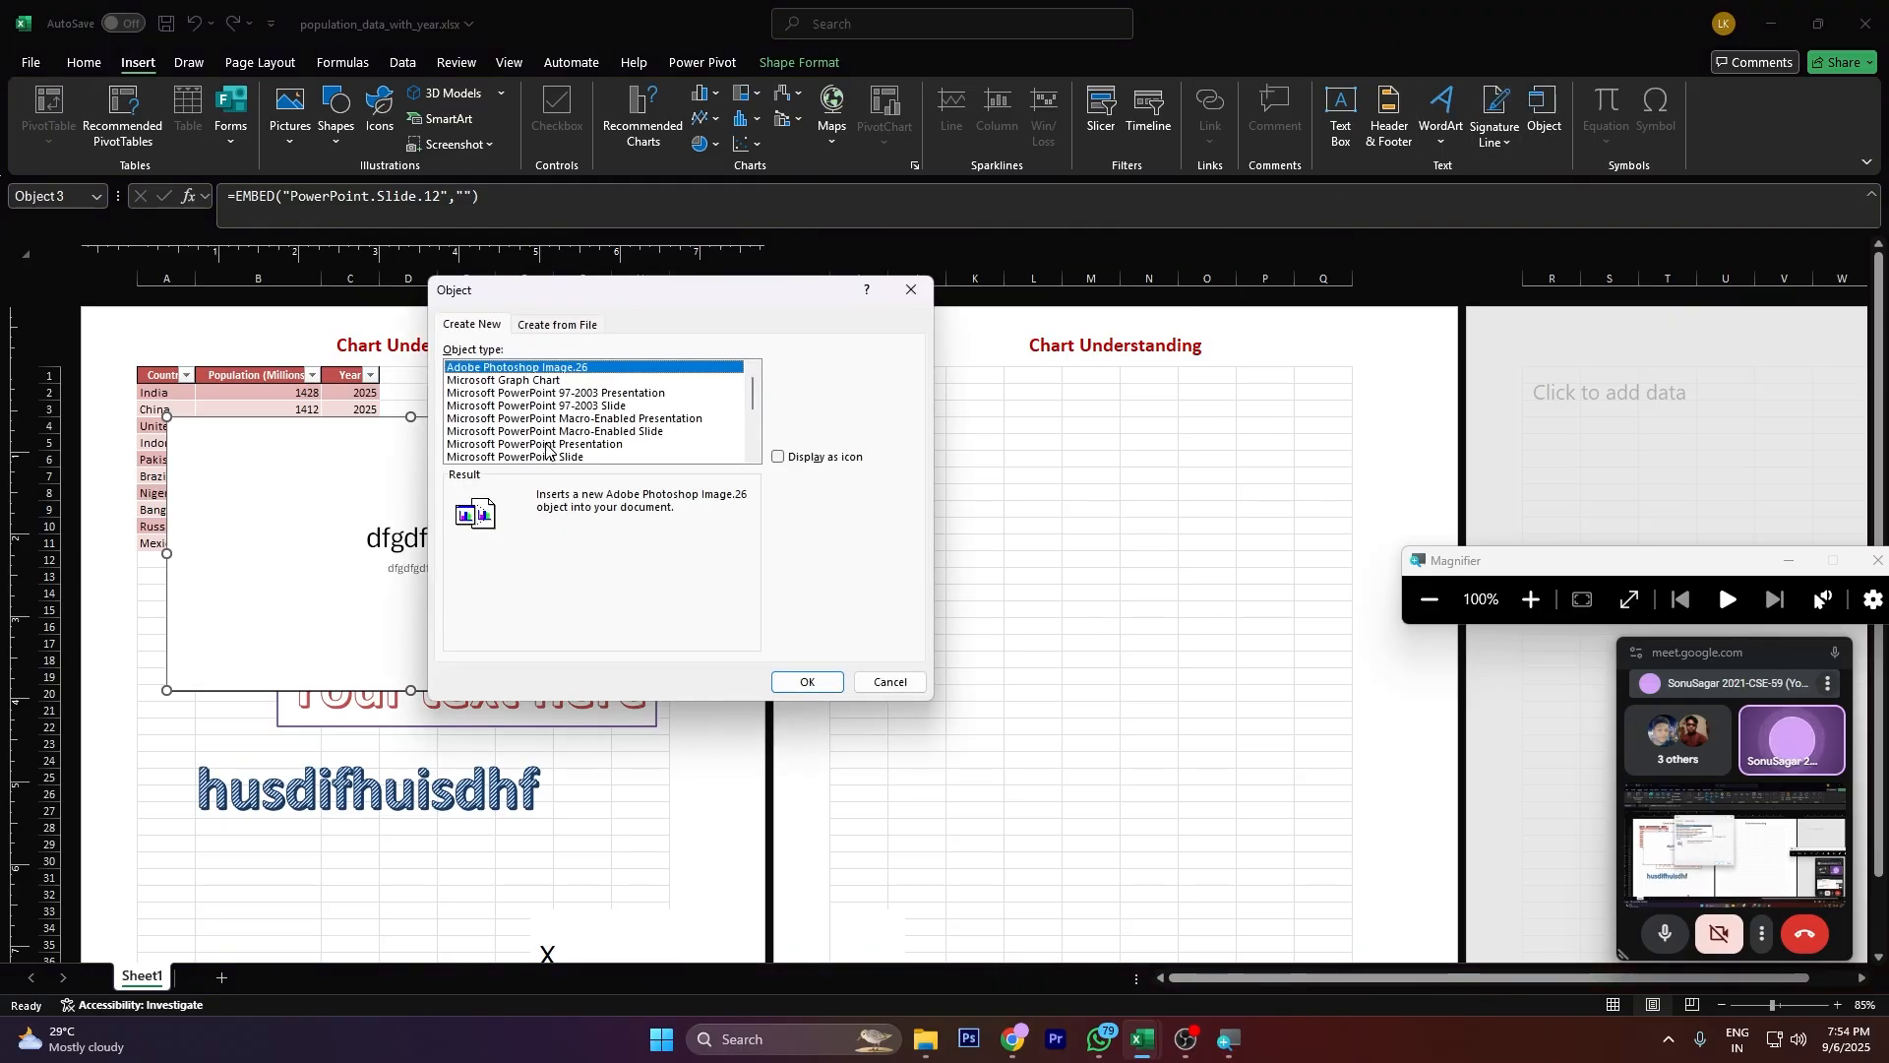
pyautogui.scroll(-5, 548, 448)
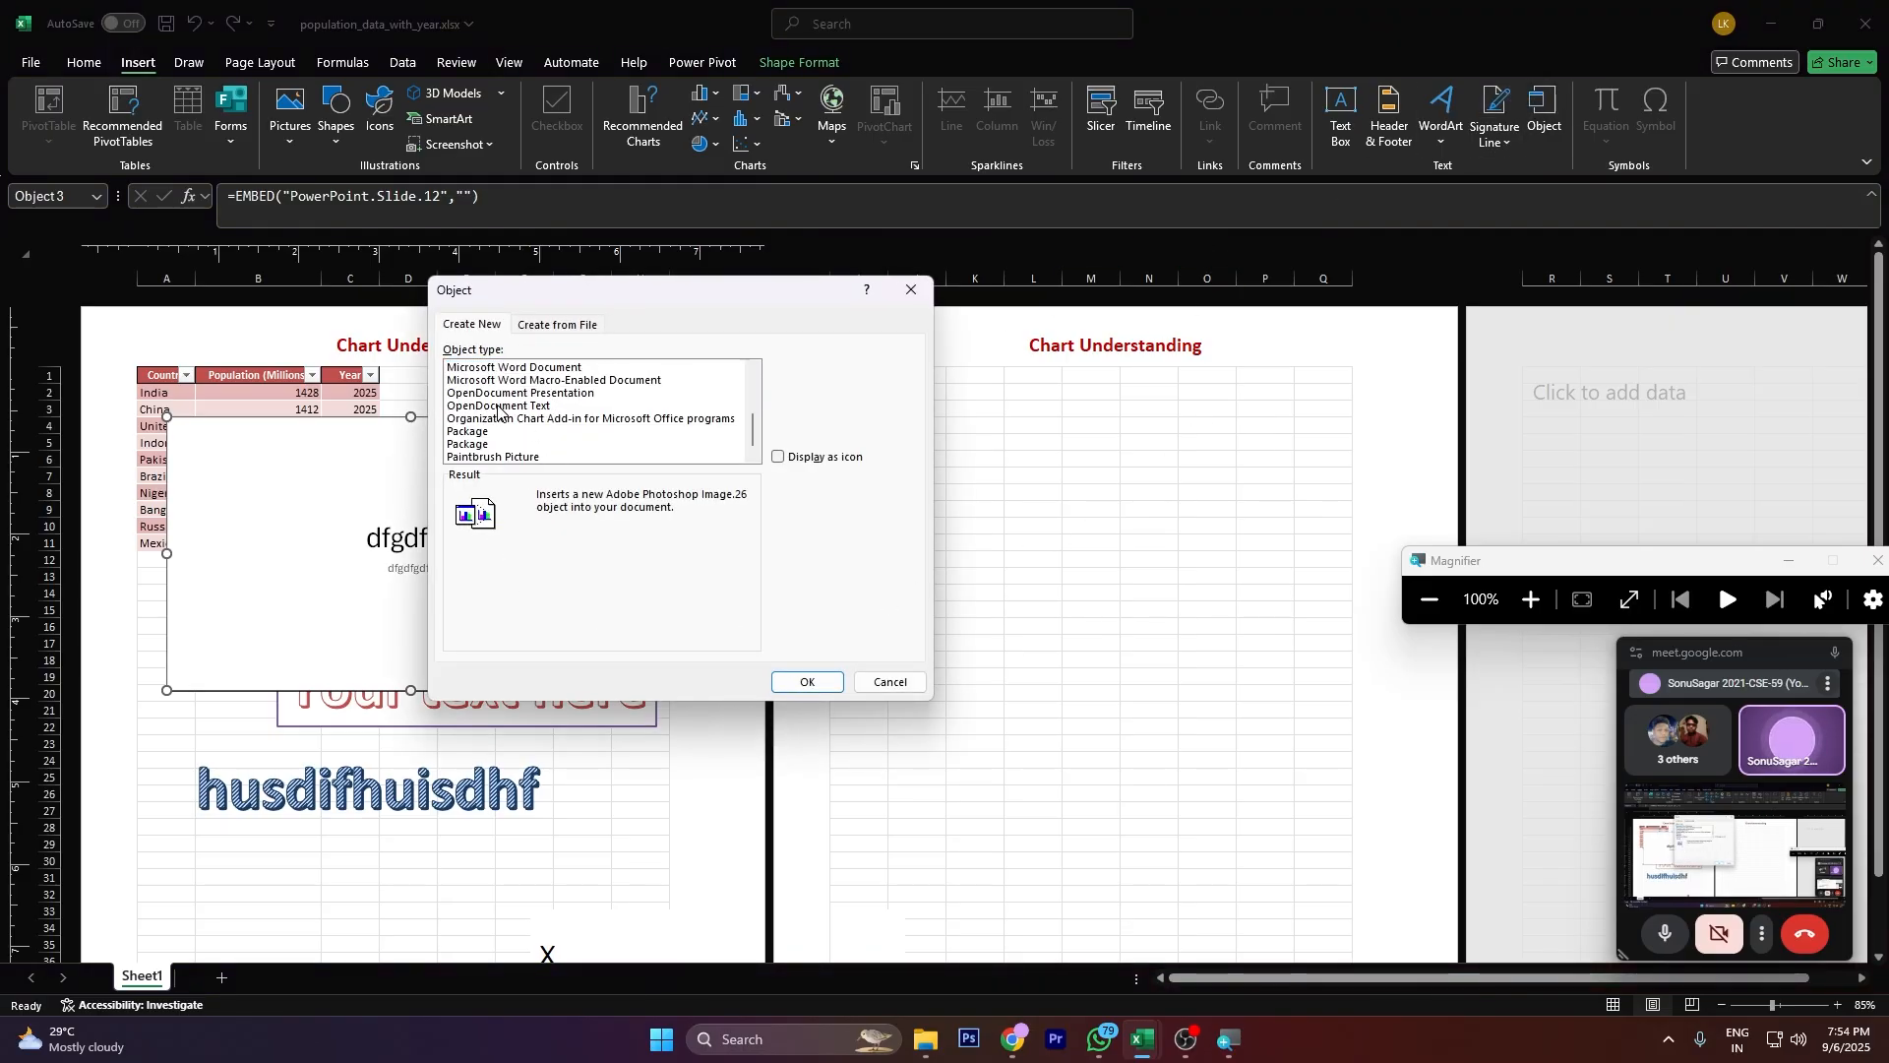
pyautogui.click(526, 369)
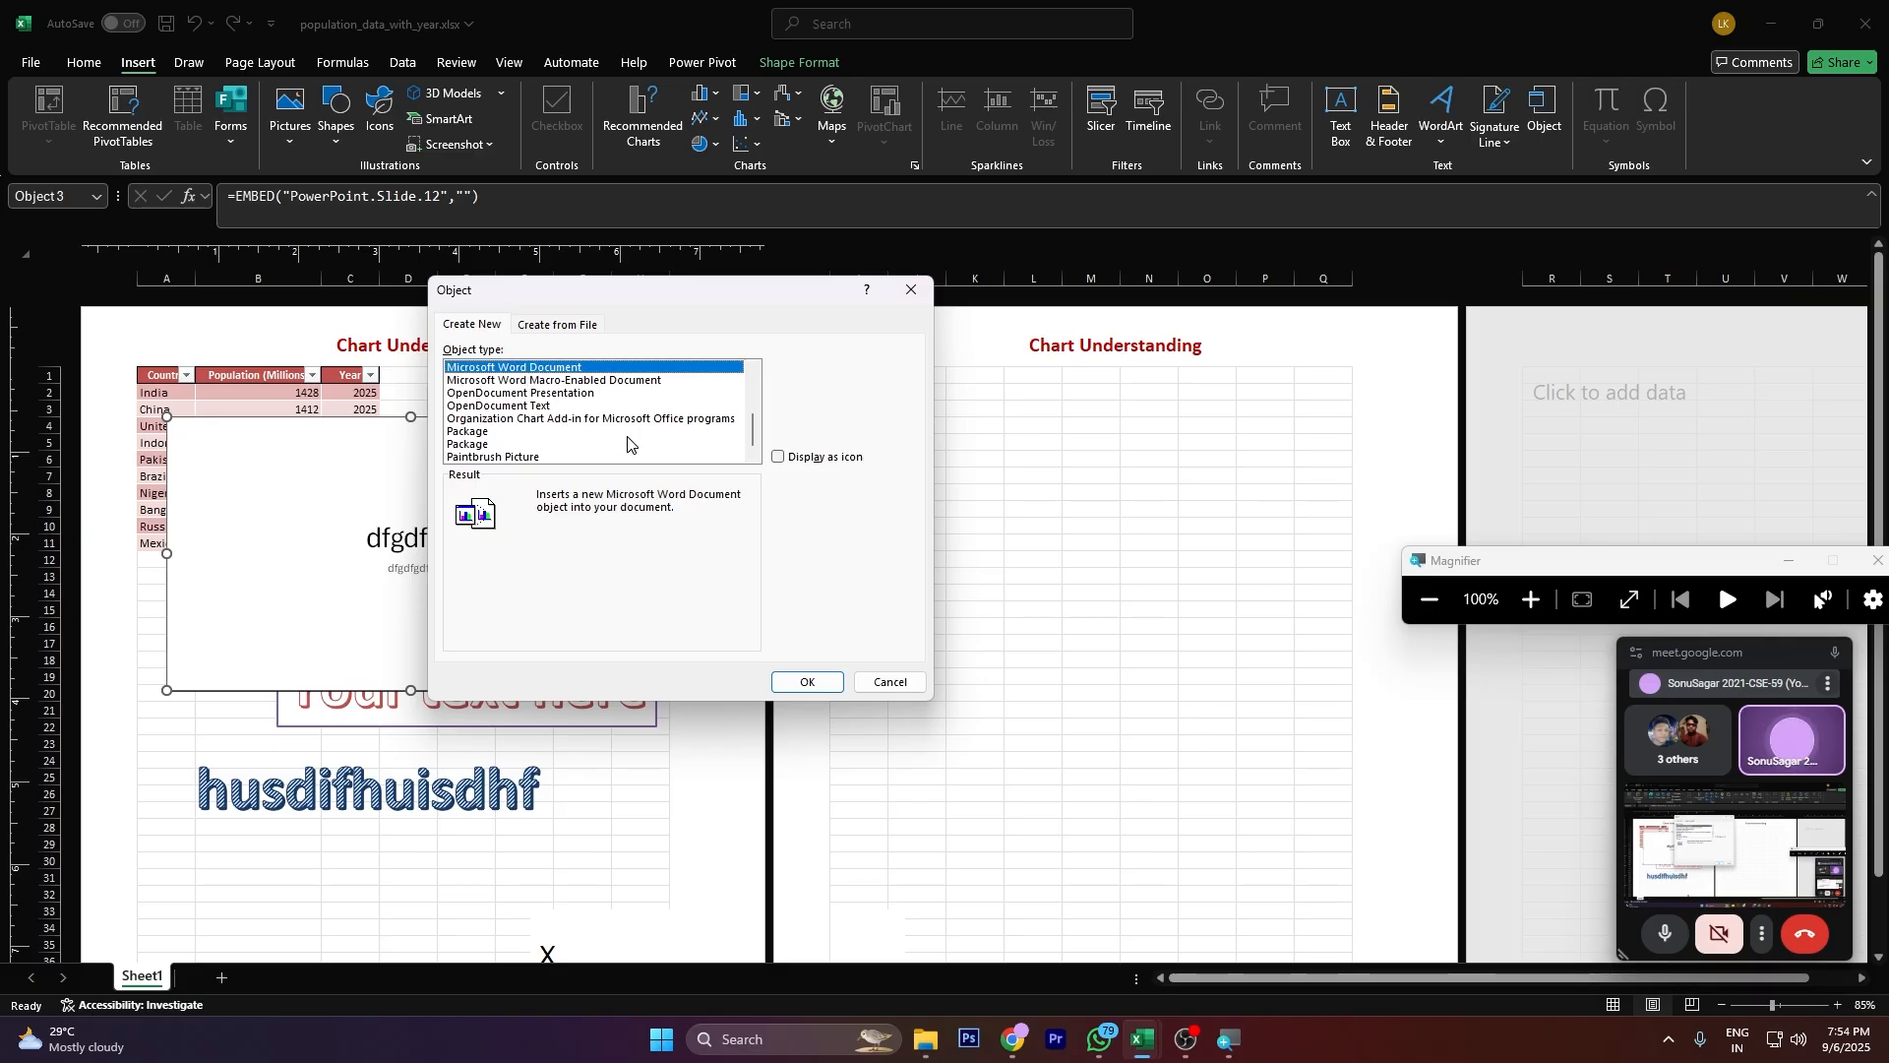
pyautogui.click(805, 682)
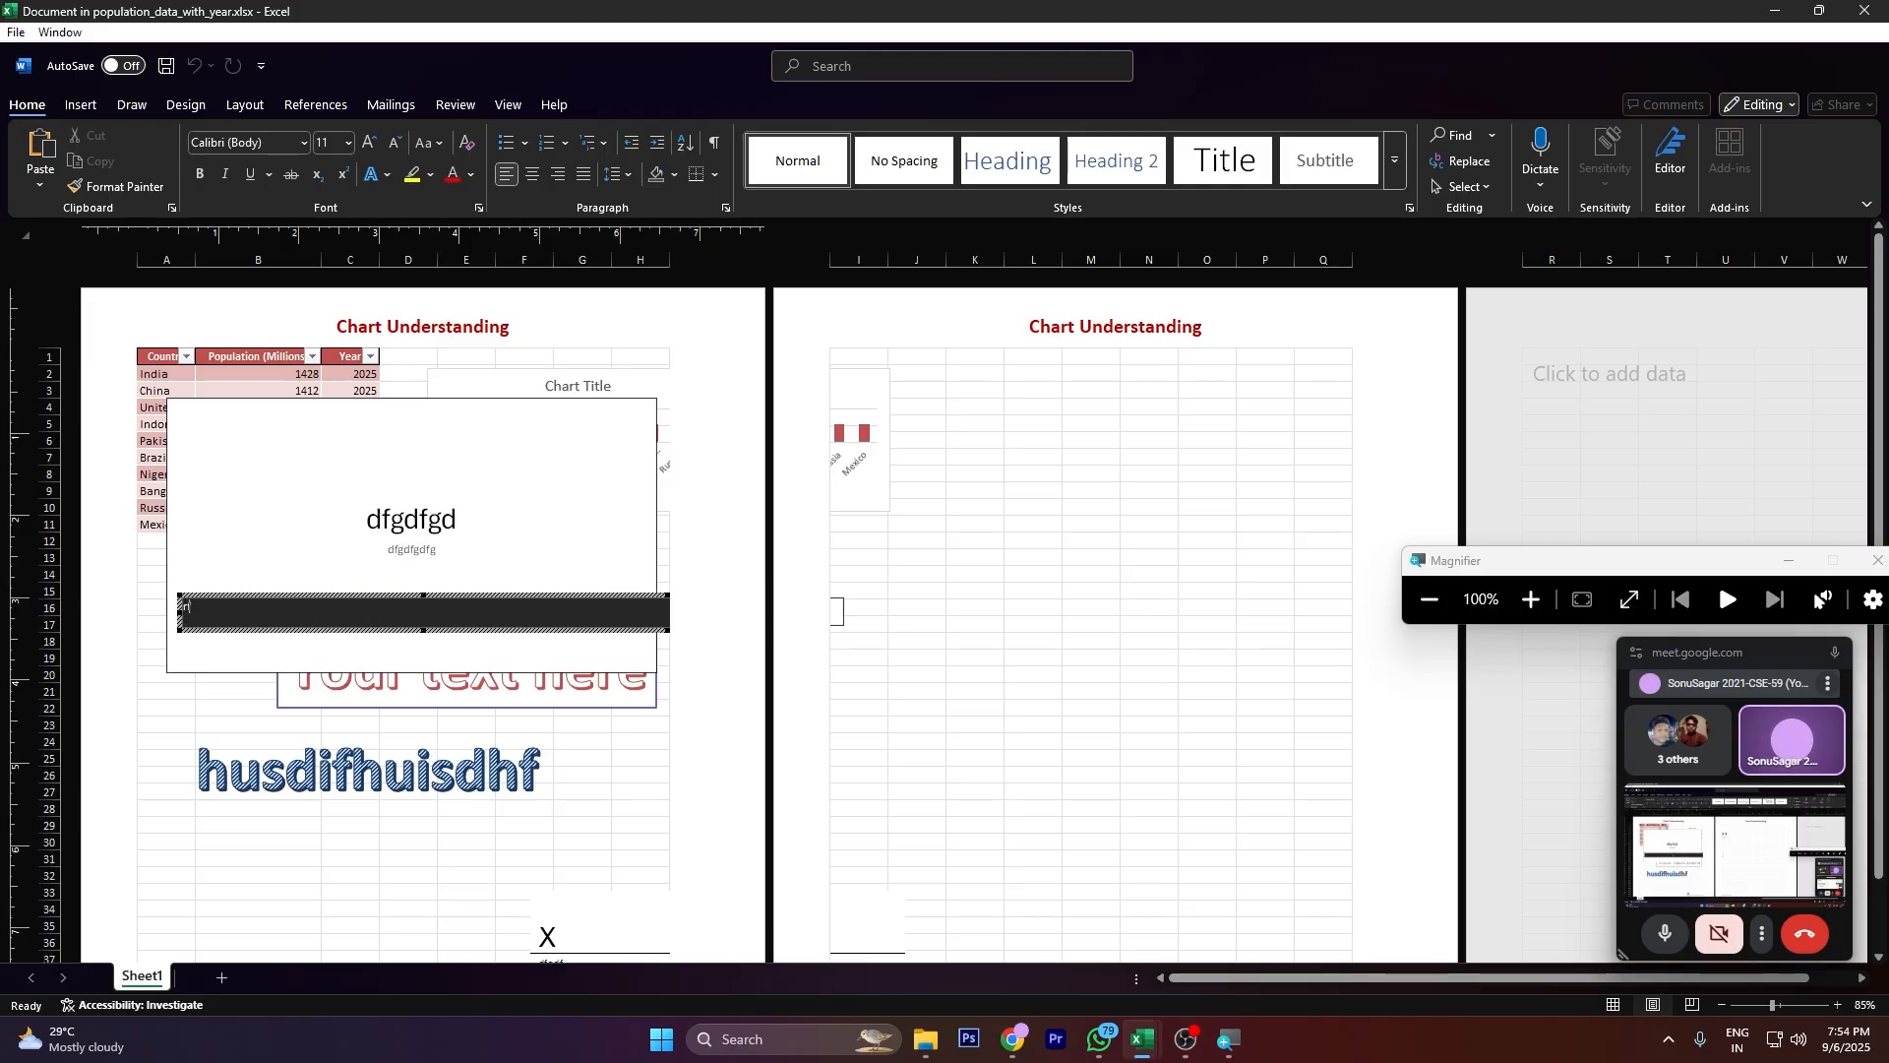
# Step: Enter a run of repeated "dfg" filler text in the embedded document, extend it down to about row 28, and return to the worksheet
pyautogui.write('gdfgdfgdfgdfg')
pyautogui.moveTo(422, 632); pyautogui.dragTo(415, 805)
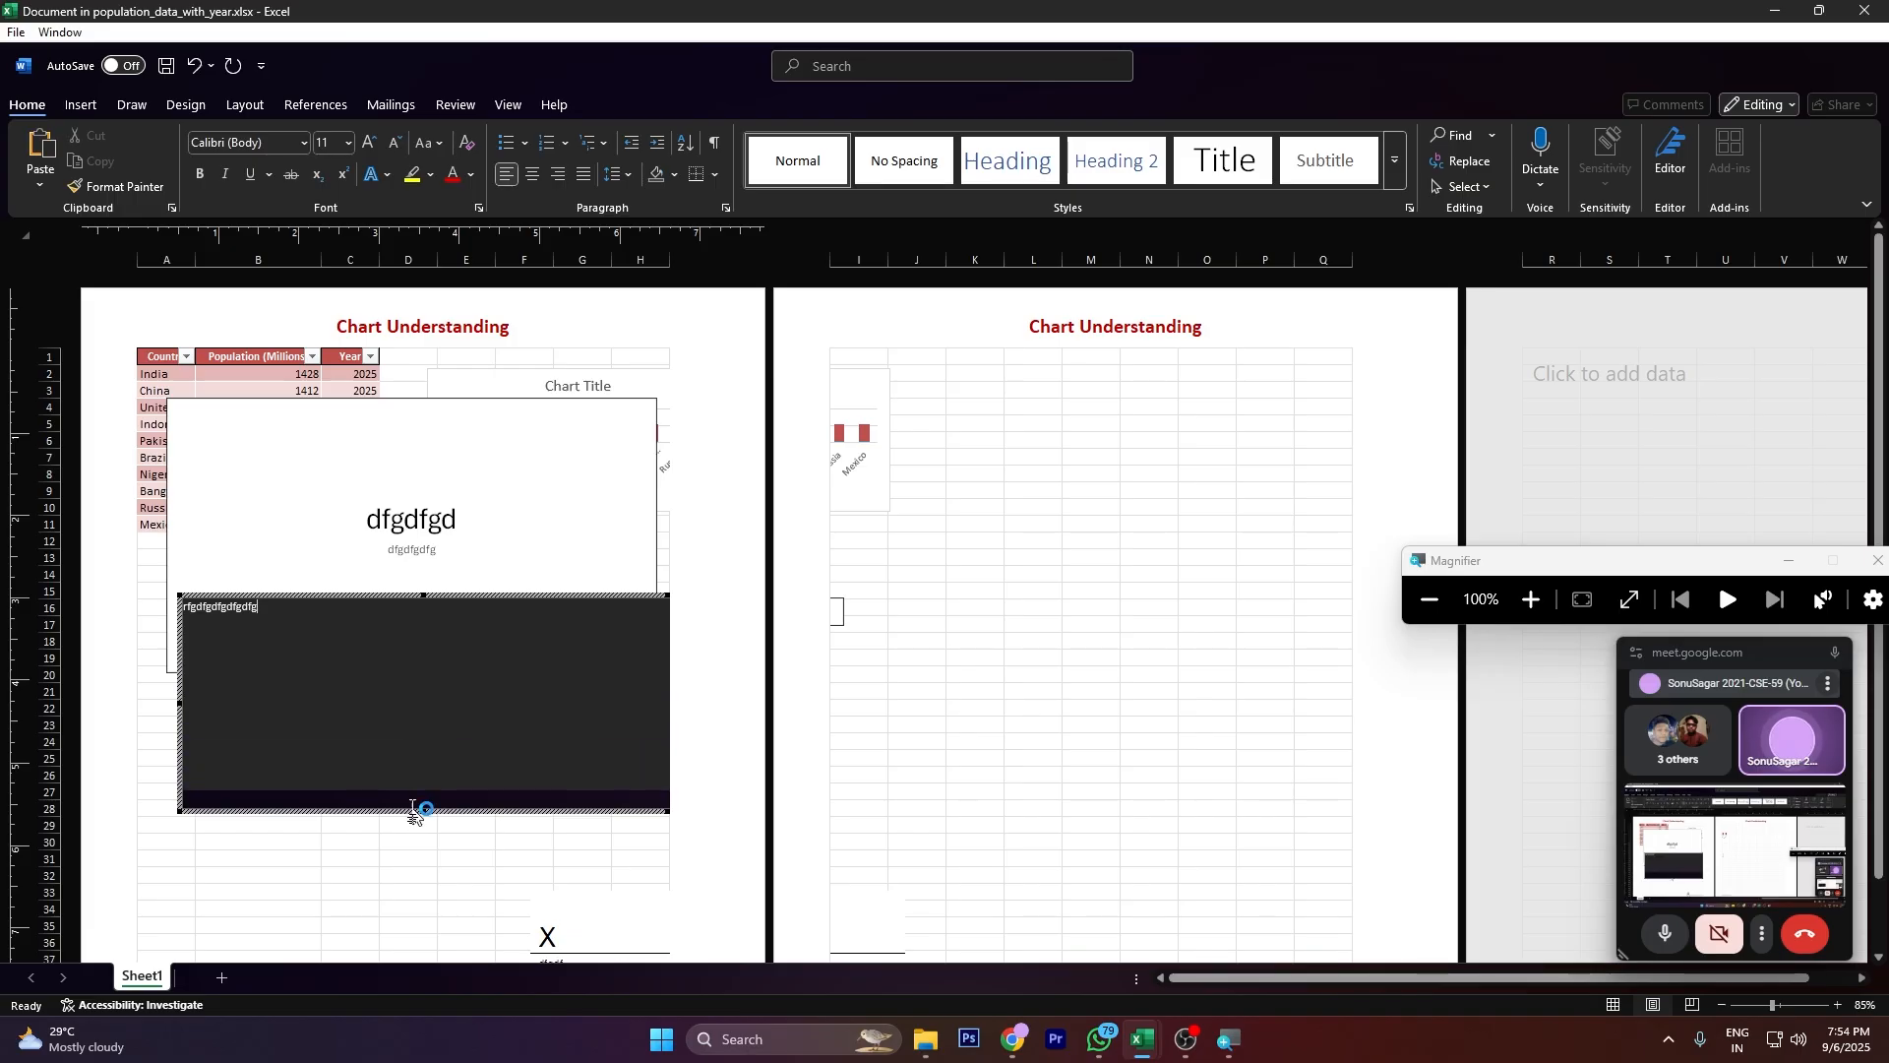
pyautogui.write('dfgdfgdfgdfgdfgdf')
pyautogui.click(409, 894)
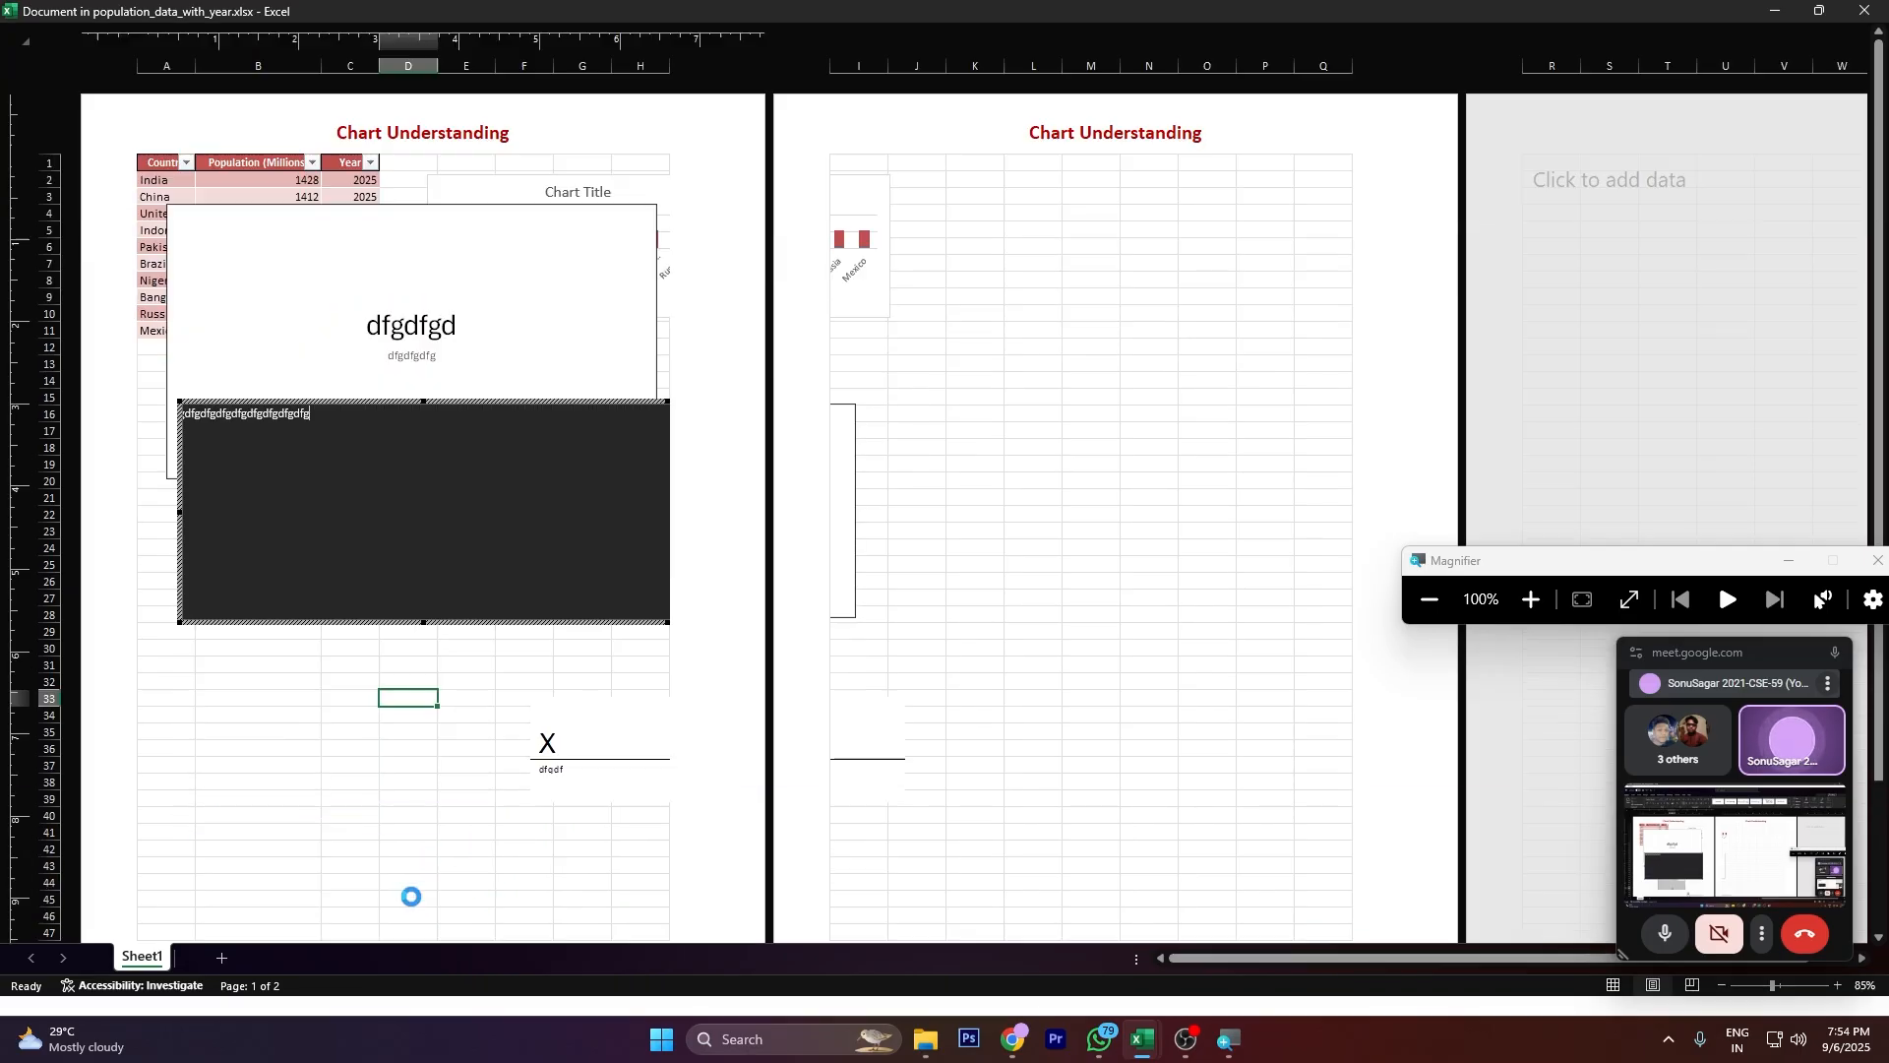
pyautogui.click(374, 704)
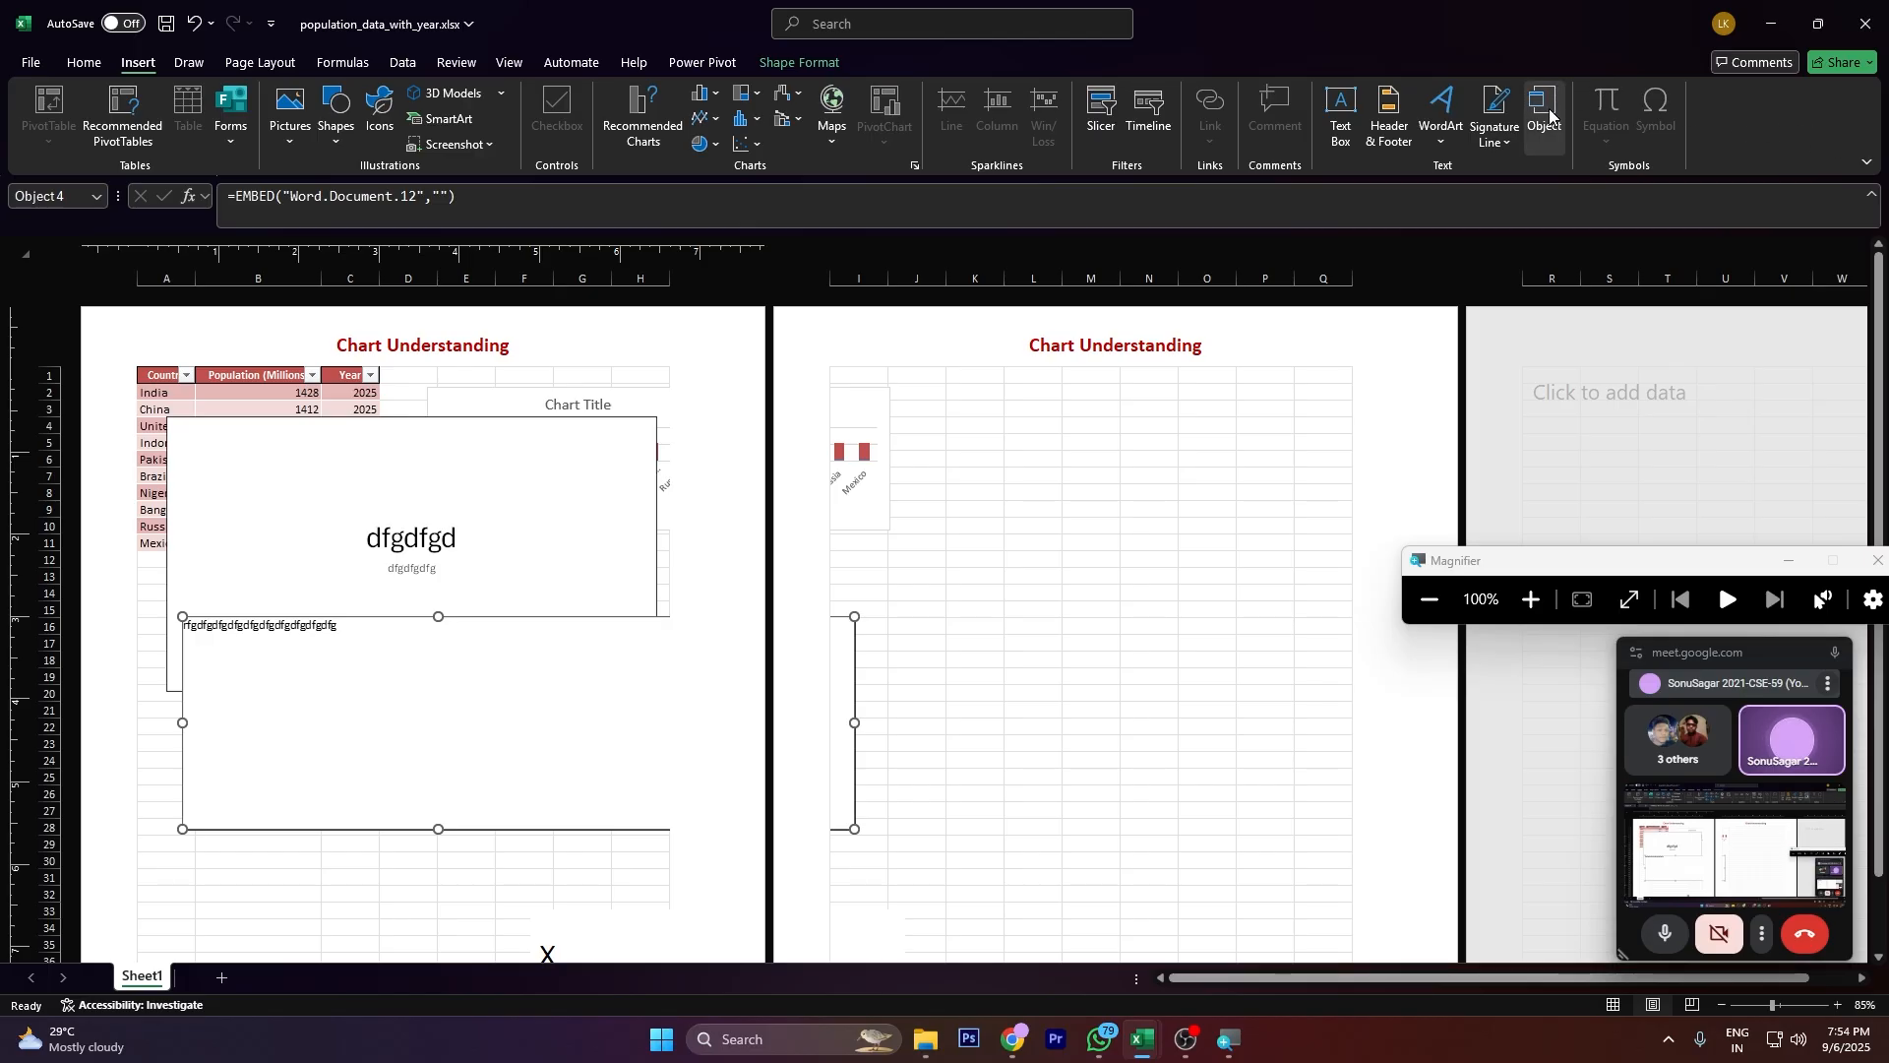
# Step: Delete the embedded Word document and the embedded slide from the first page
pyautogui.click(1145, 714)
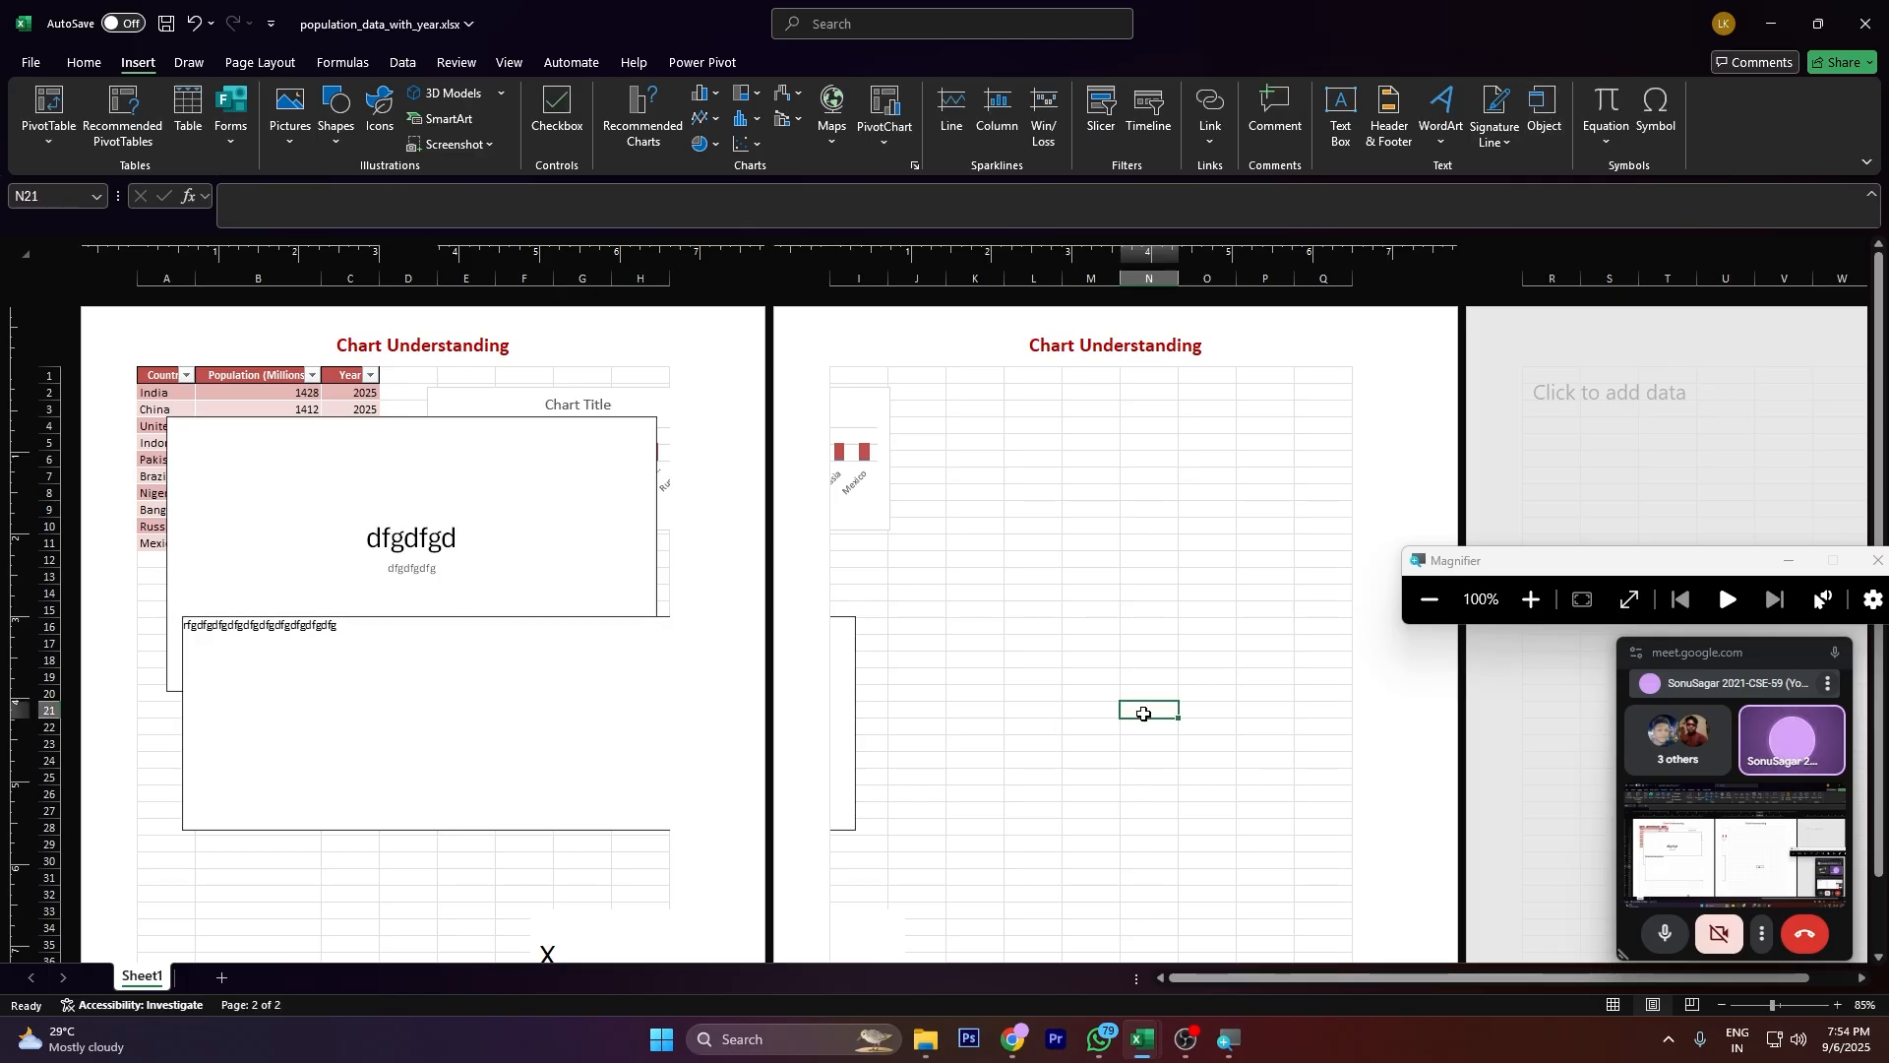
pyautogui.click(638, 802)
pyautogui.press('Delete')
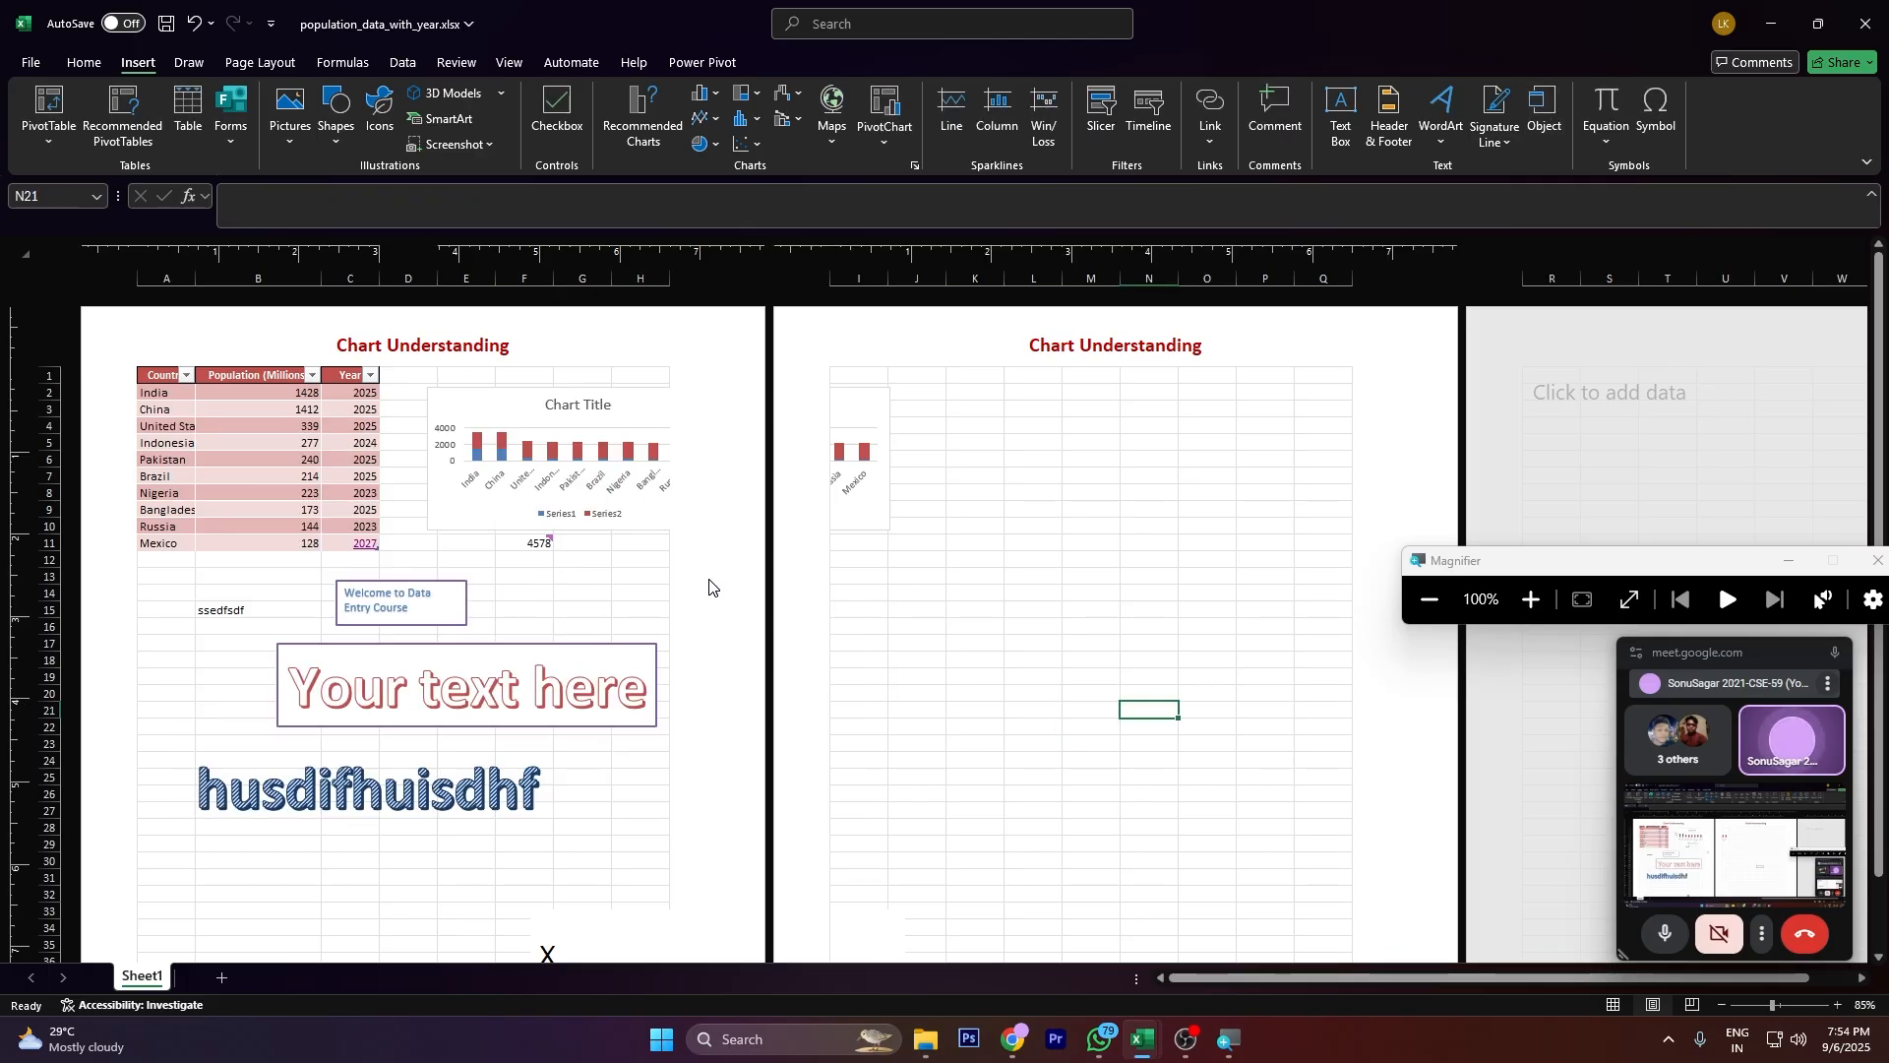
# Step: Insert the built-in Pythagorean Theorem equation on the second page, starting from cell N13
pyautogui.keyDown('ctrl'); pyautogui.scroll(4, 1320, 581); pyautogui.keyUp('ctrl')
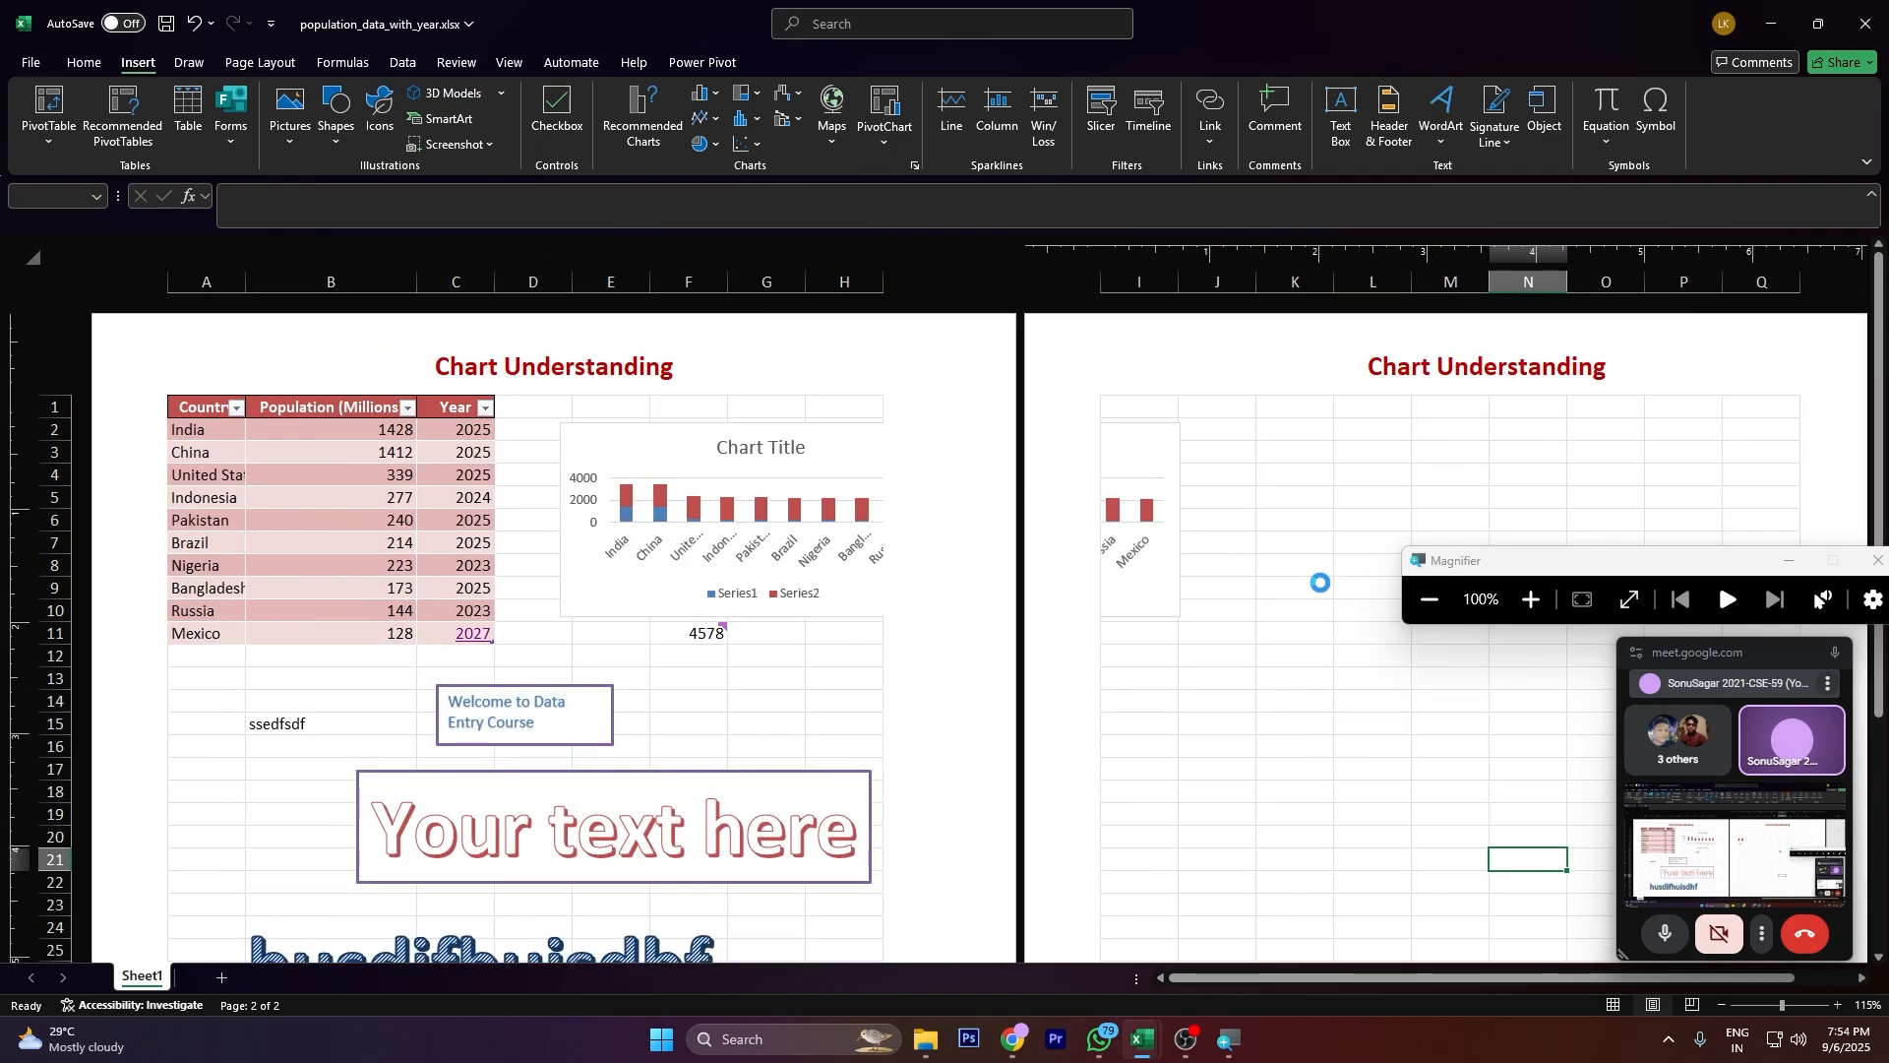
pyautogui.hscroll(1, 1320, 984)
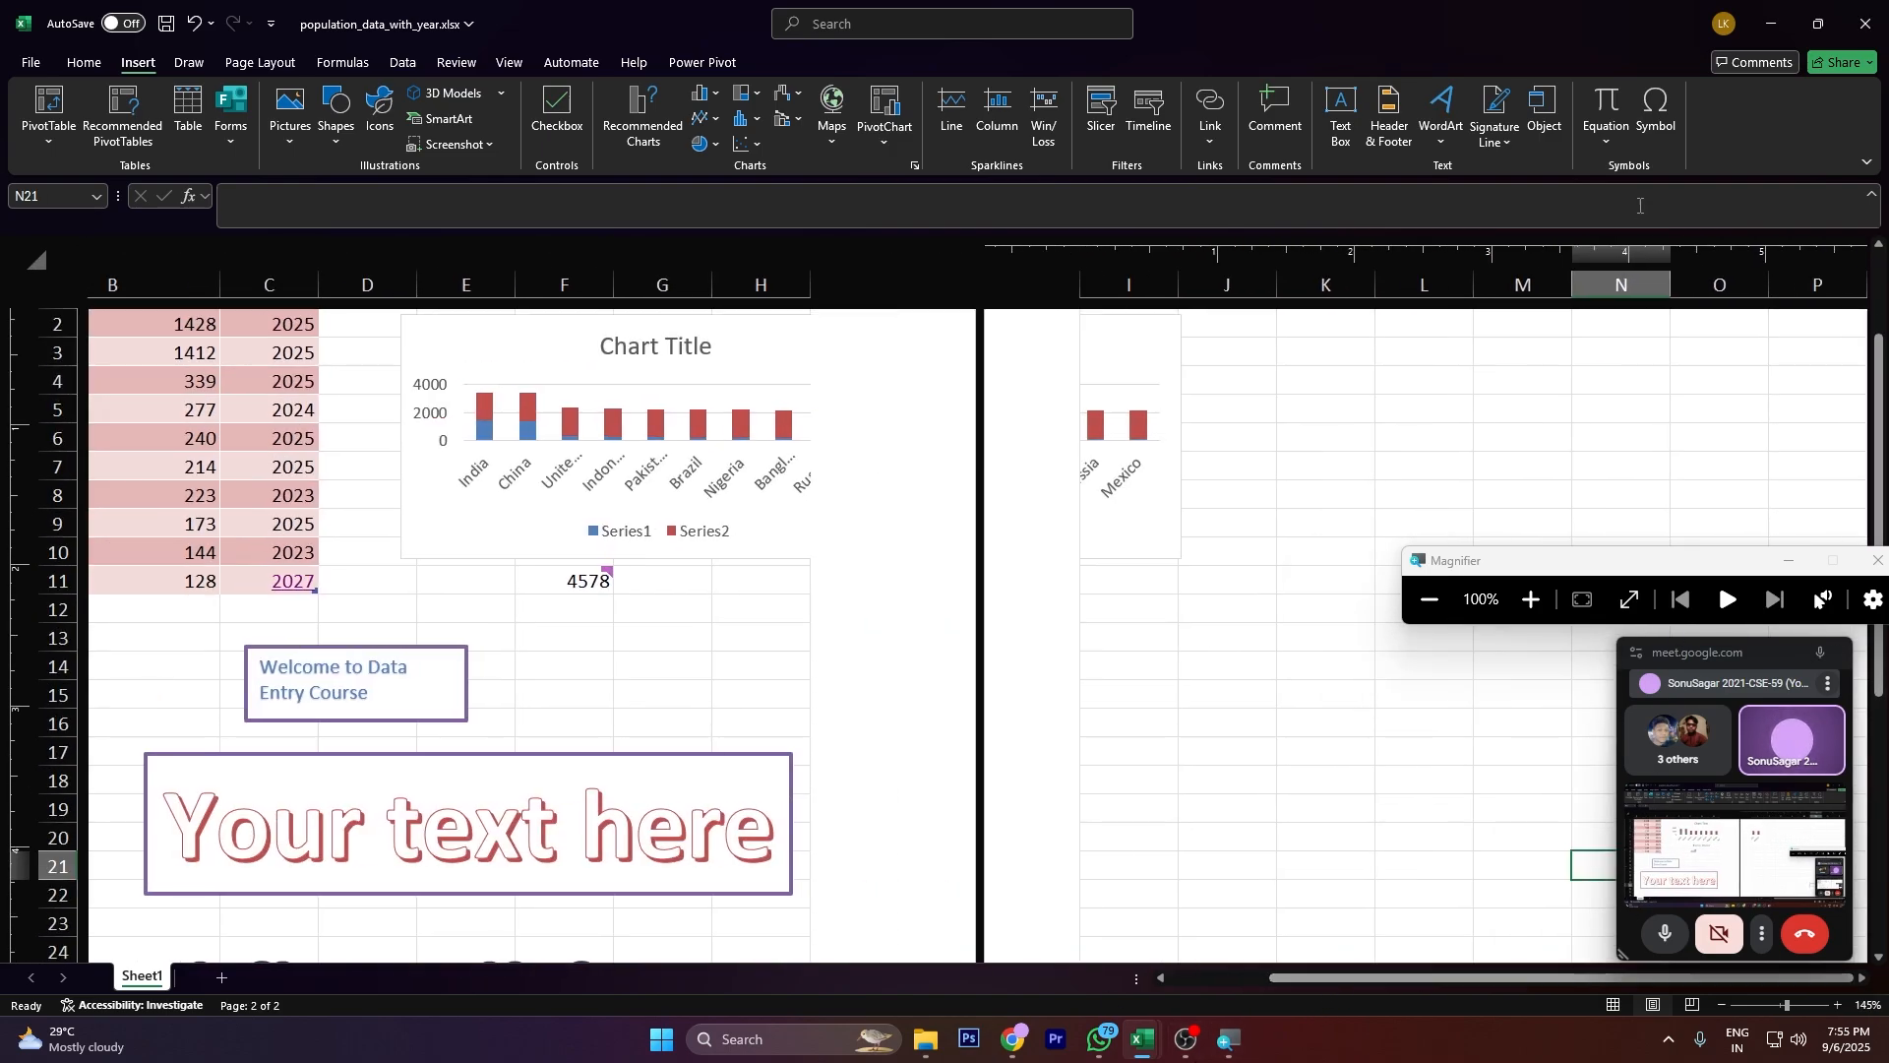
pyautogui.click(1614, 139)
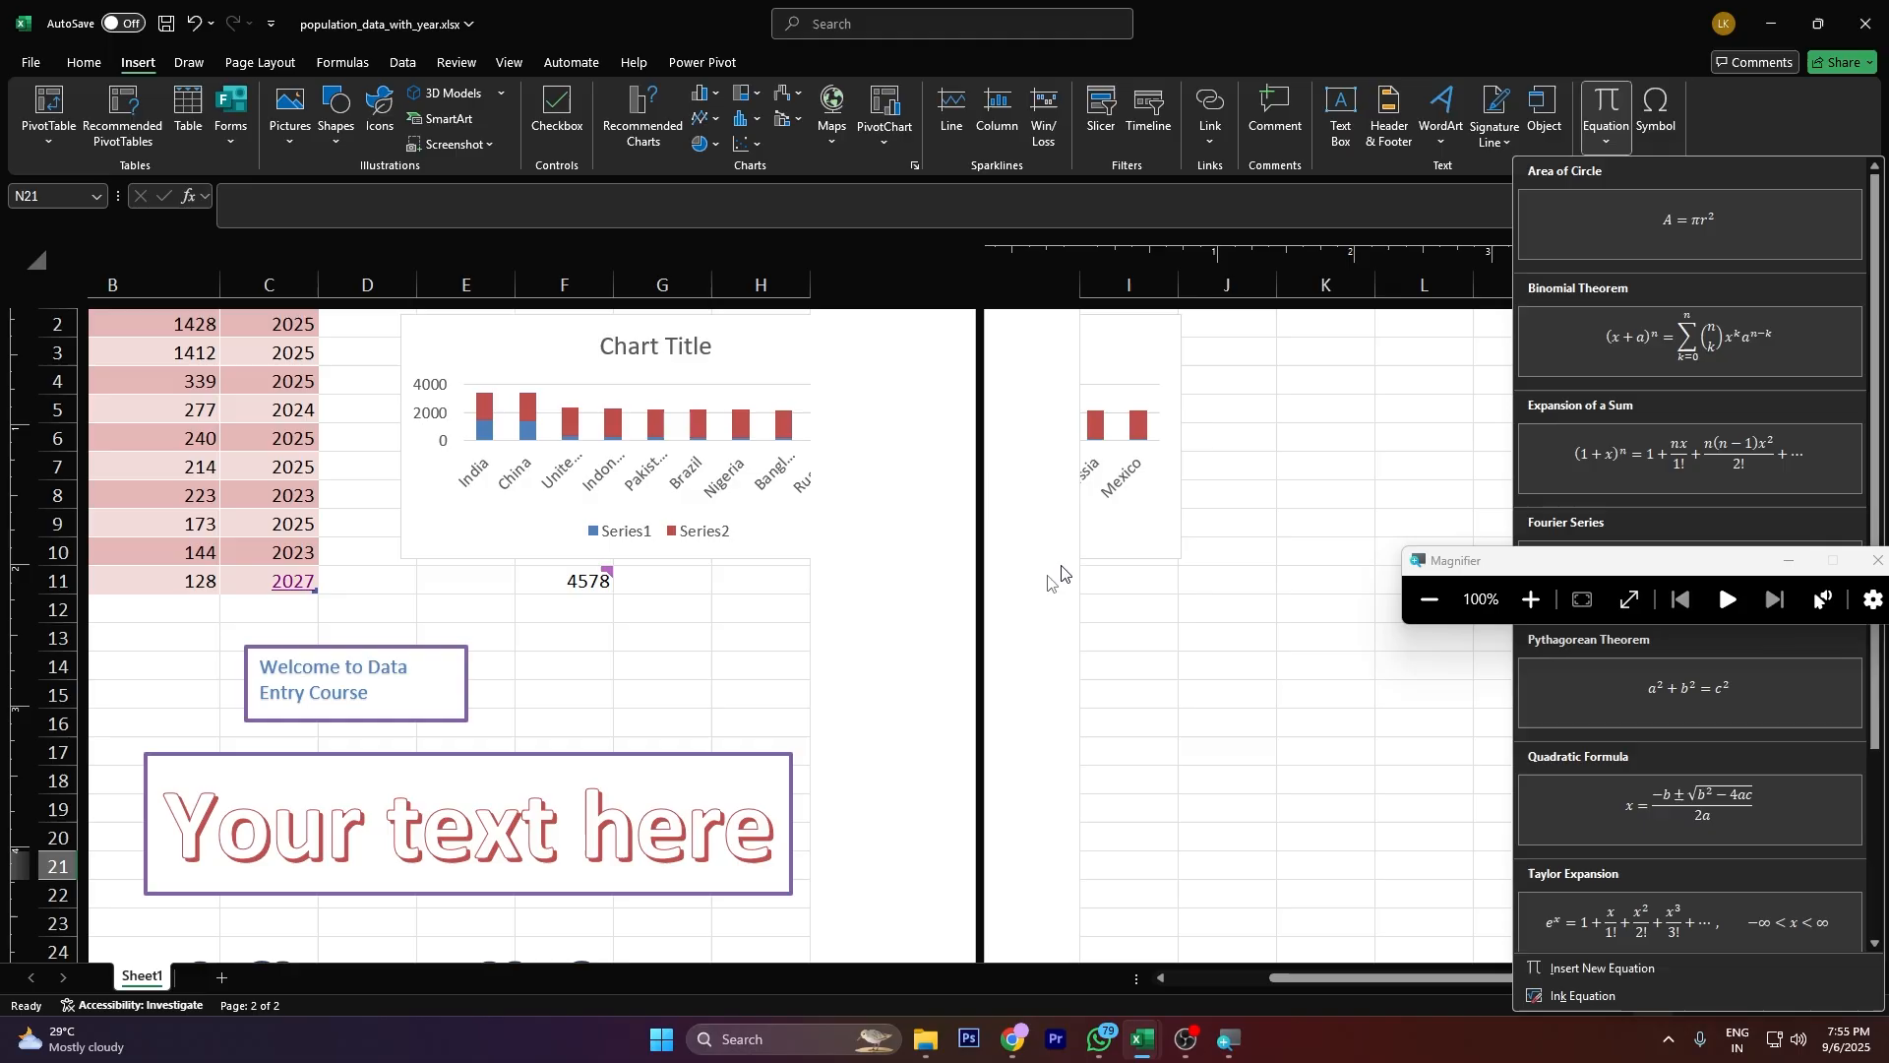
pyautogui.click(685, 697)
pyautogui.keyDown('ctrl'); pyautogui.scroll(-3, 639, 669); pyautogui.keyUp('ctrl')
pyautogui.scroll(-5, 620, 653)
pyautogui.scroll(5, 620, 654)
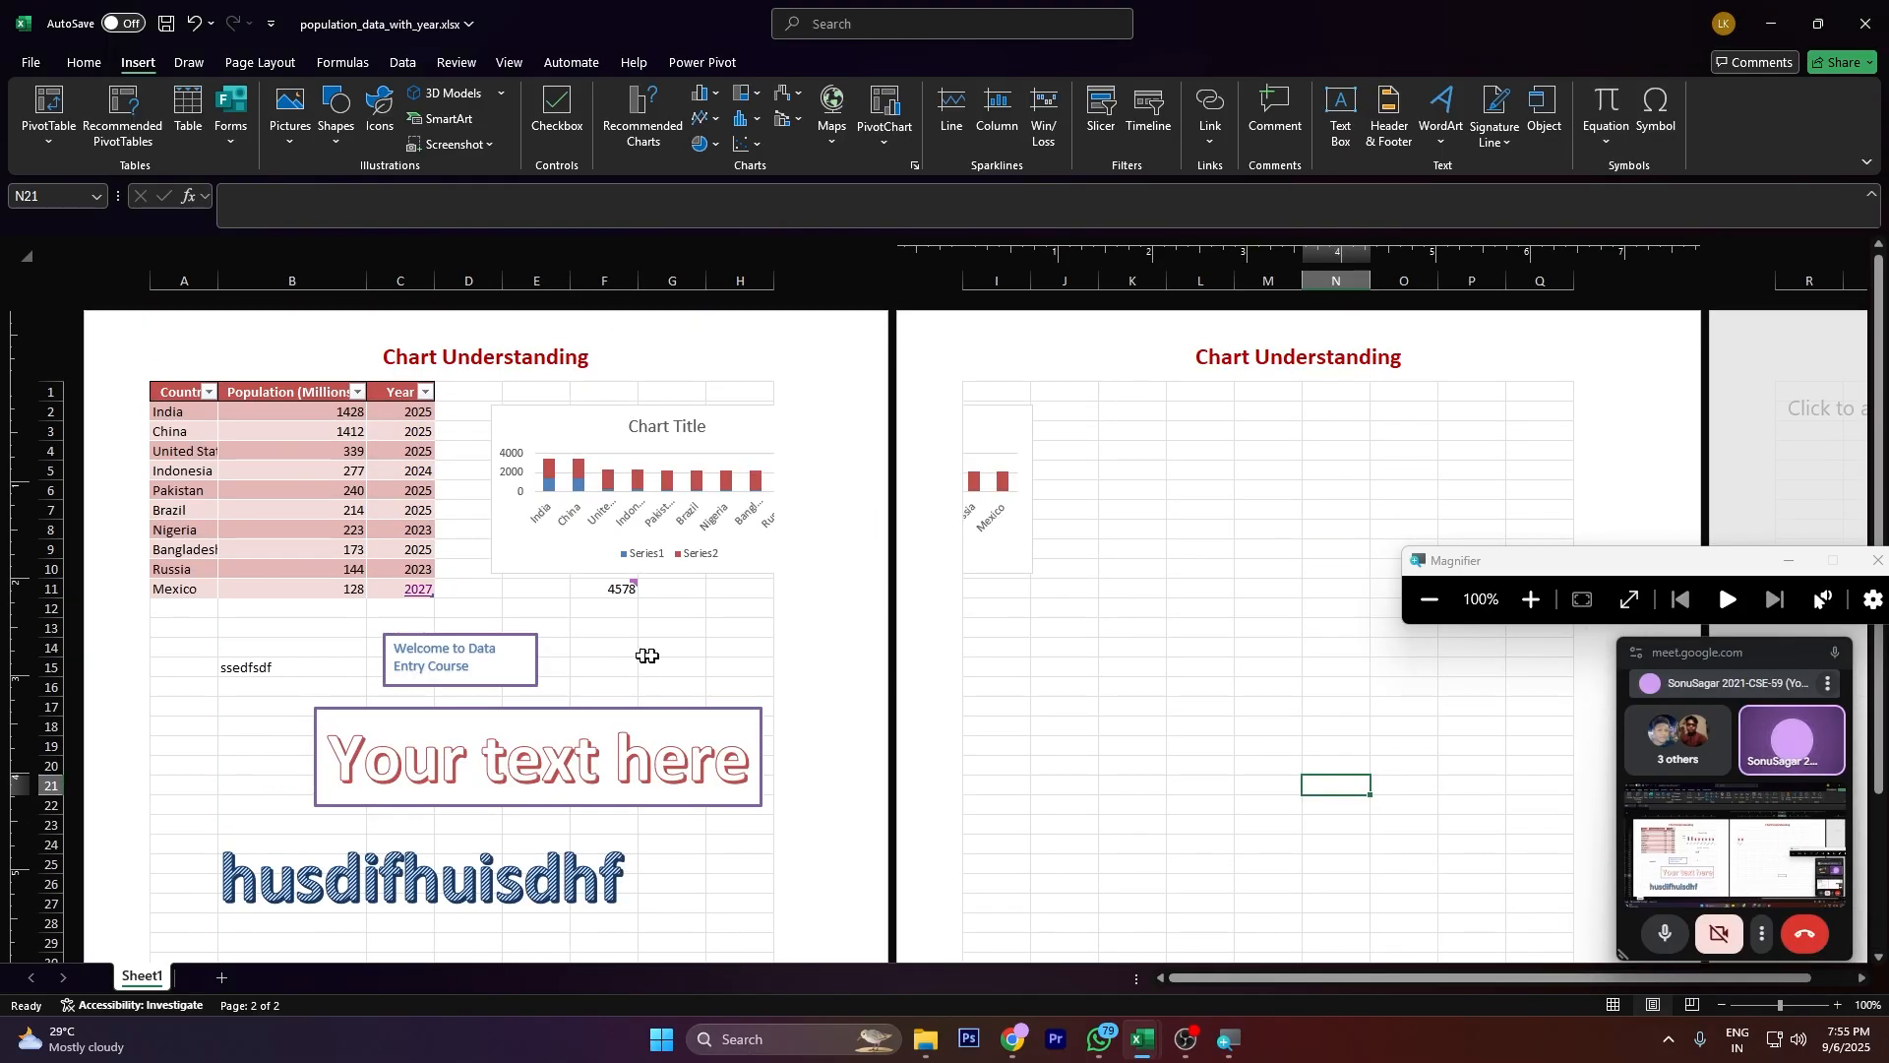
pyautogui.click(1335, 627)
pyautogui.moveTo(1479, 573); pyautogui.dragTo(1458, 917)
pyautogui.click(1617, 137)
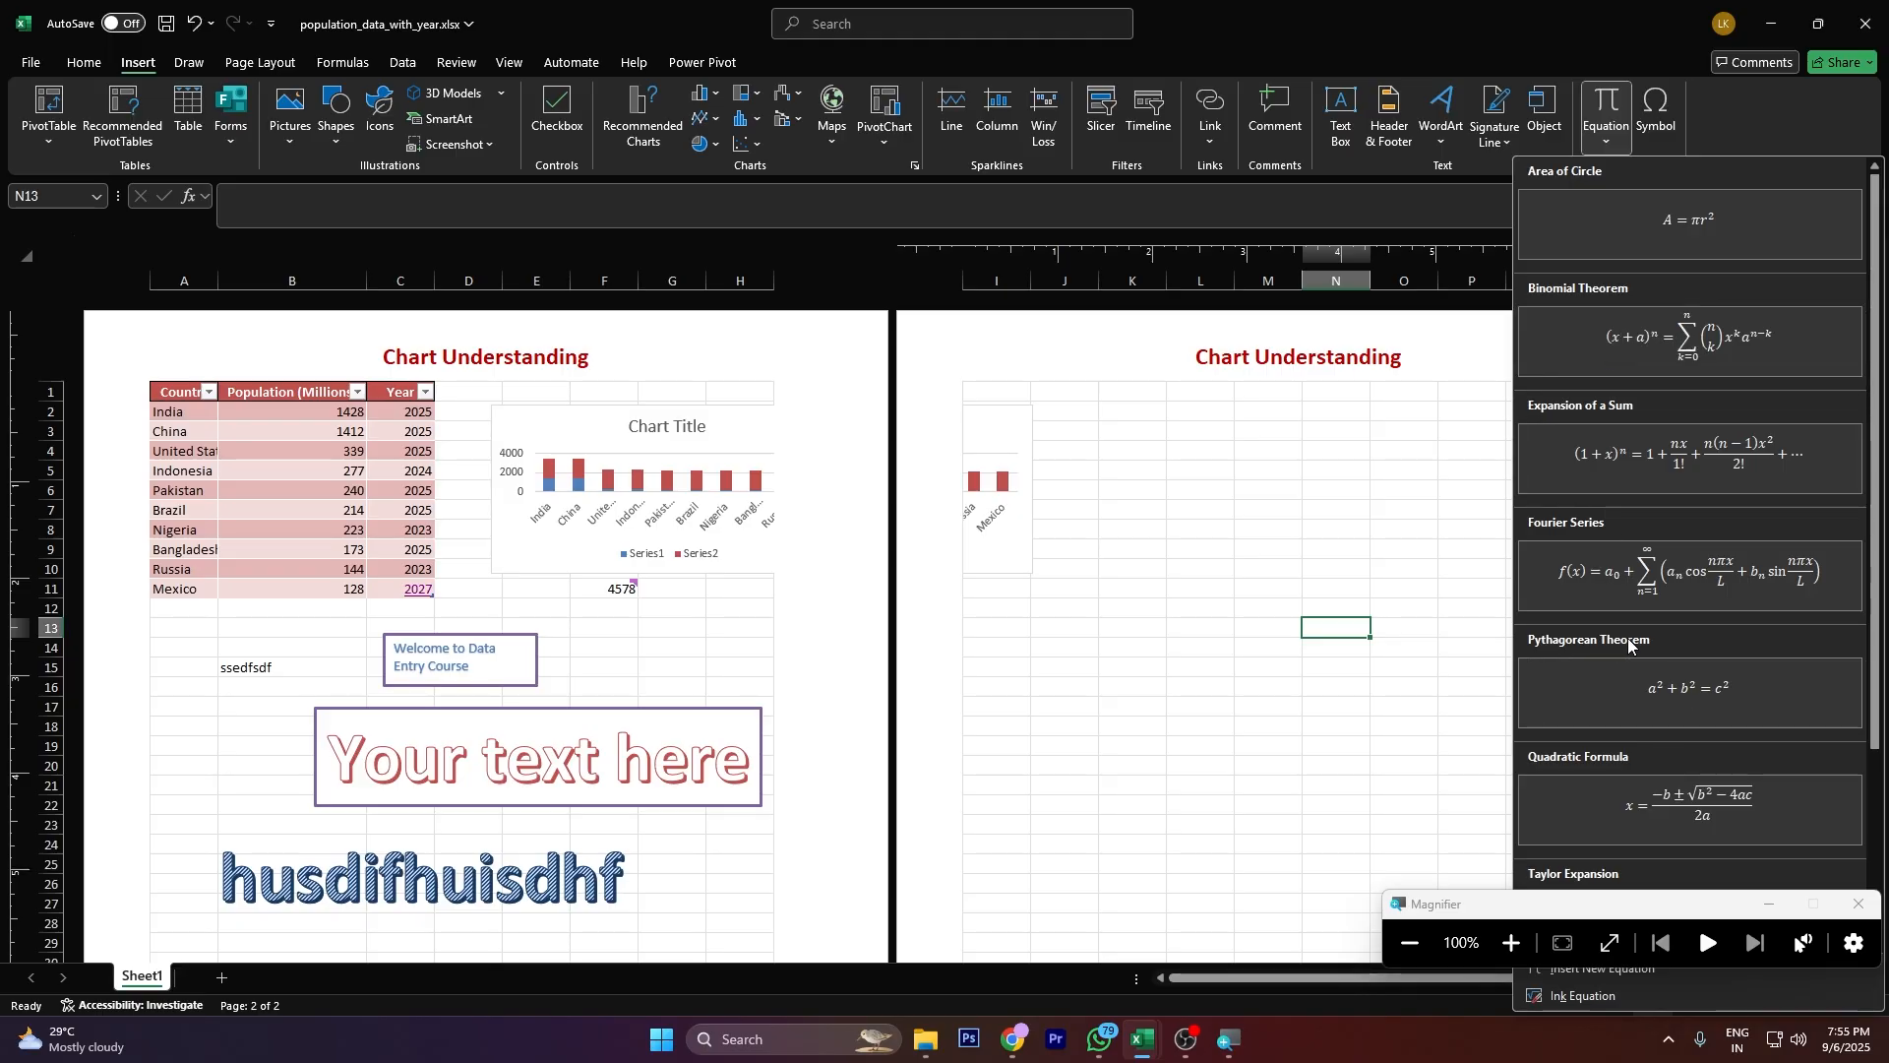
pyautogui.scroll(-2, 1623, 650)
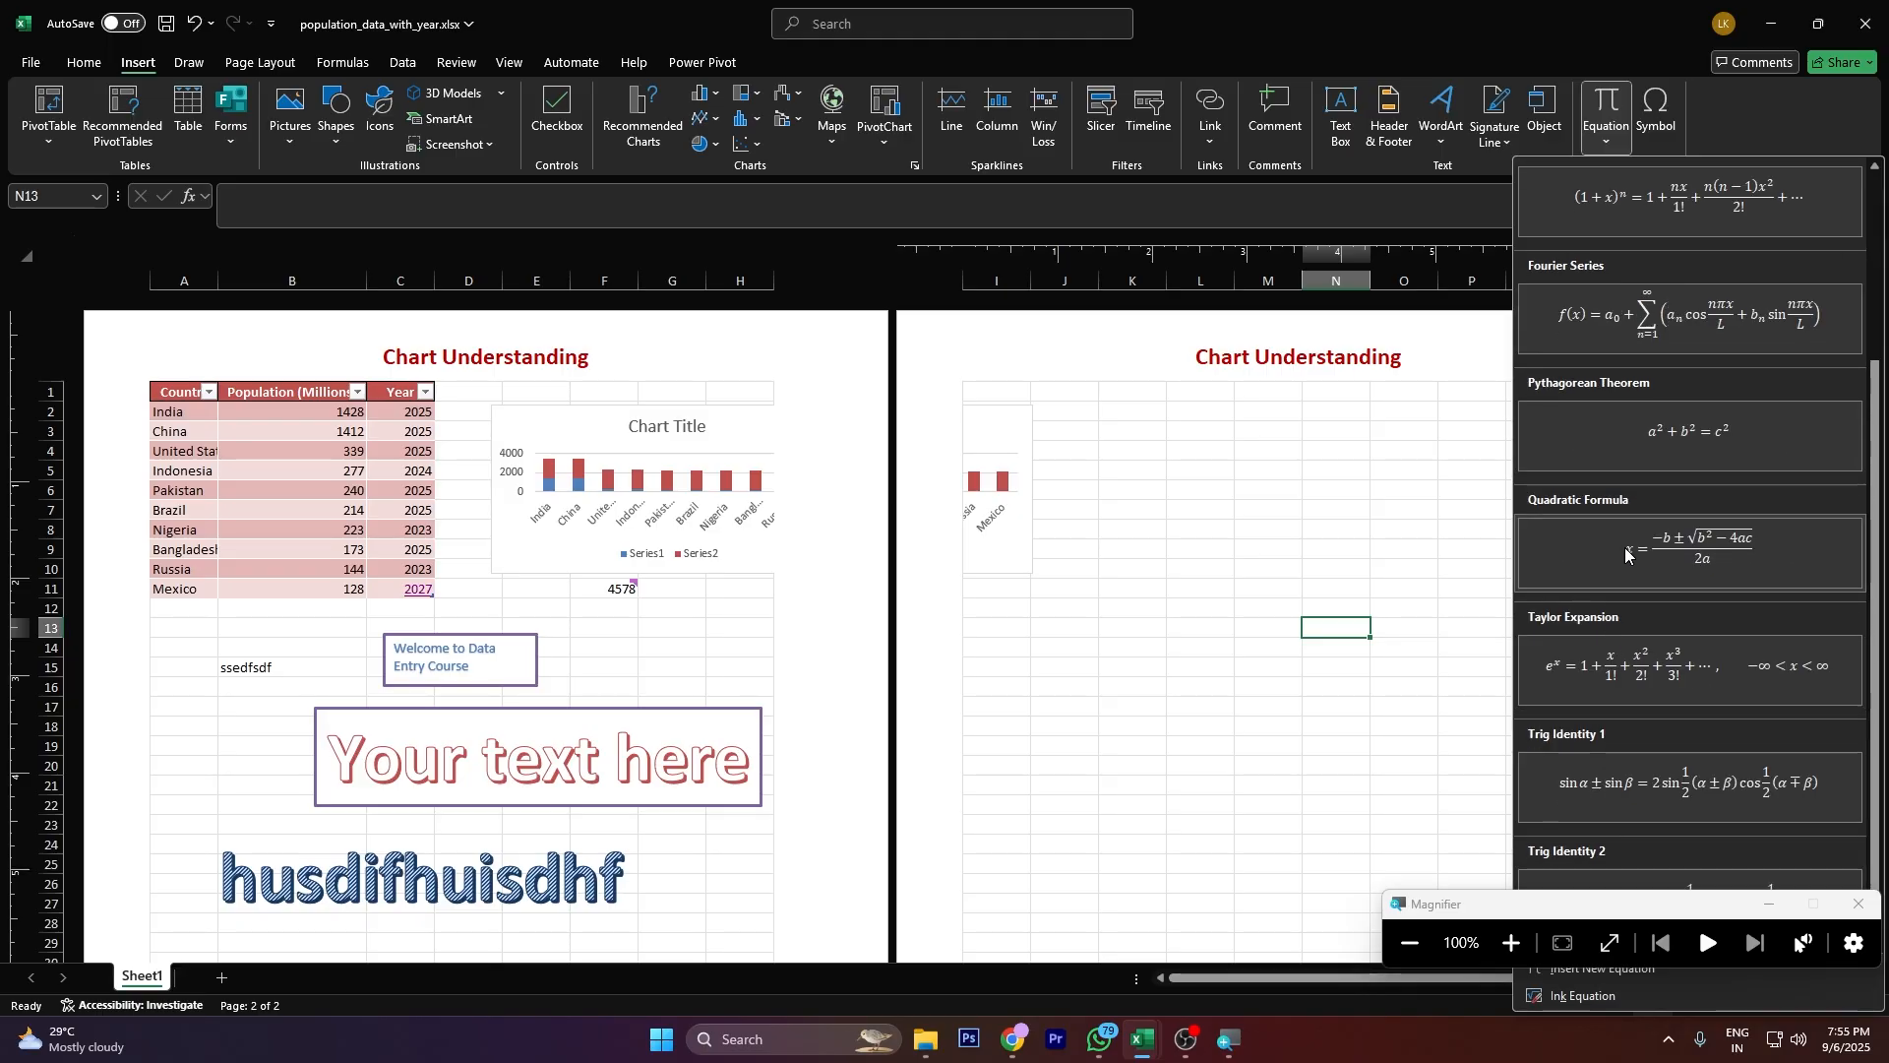
pyautogui.click(1727, 455)
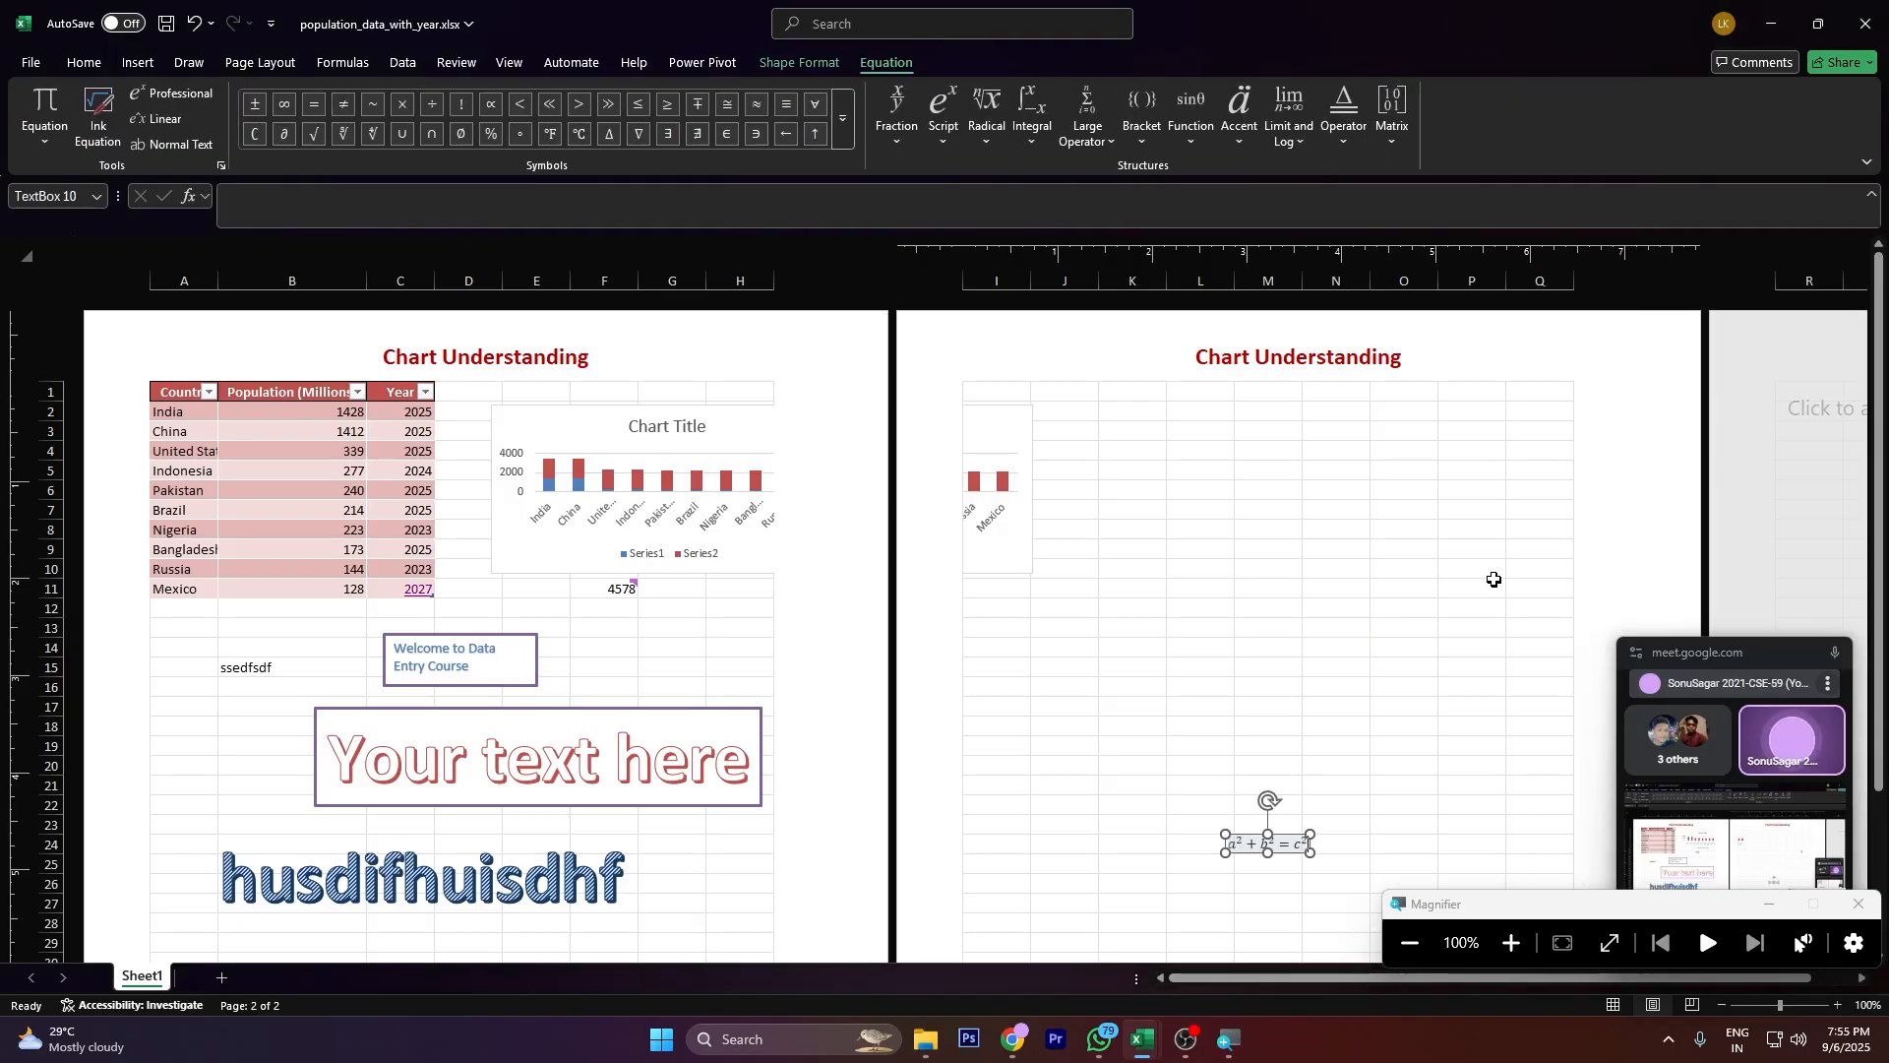
# Step: Move the equation to the first page, around F30:G31, between the blue WordArt and the signature line
pyautogui.keyDown('ctrl'); pyautogui.scroll(5, 1338, 821); pyautogui.keyUp('ctrl')
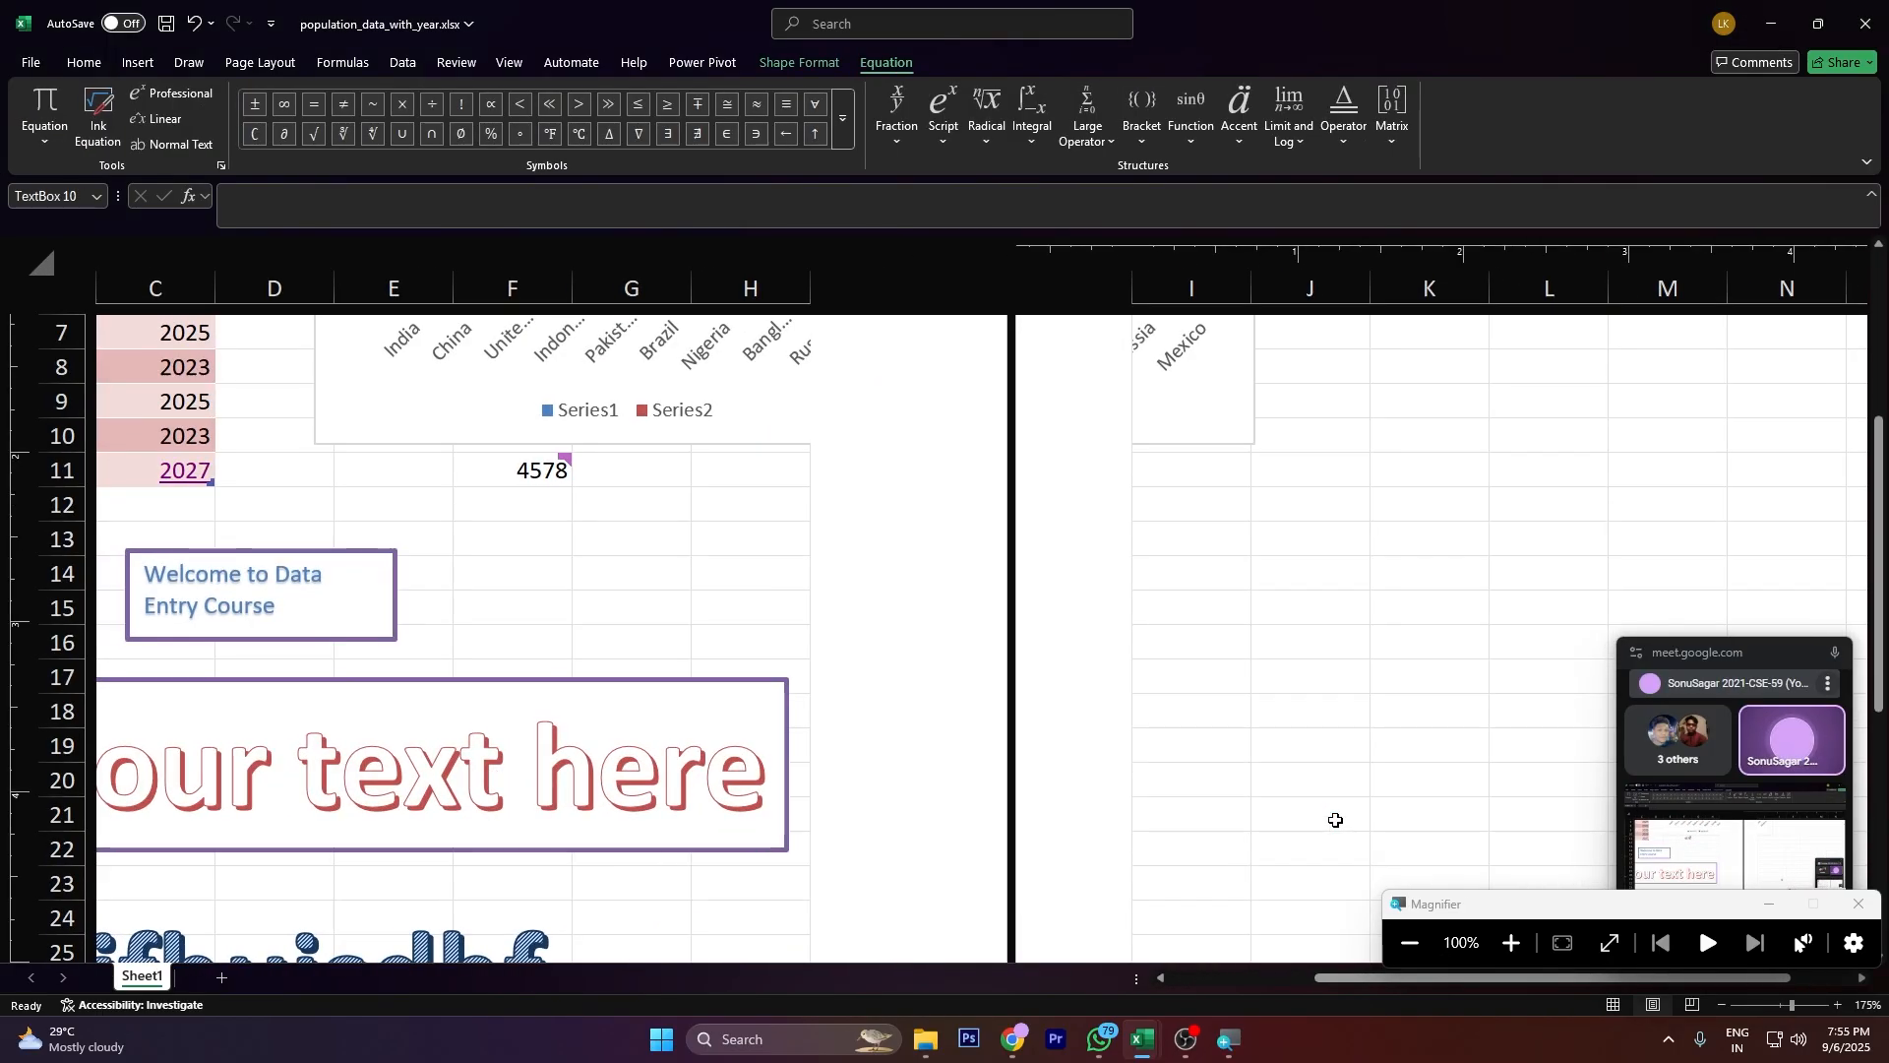
pyautogui.scroll(-6, 1378, 822)
pyautogui.scroll(1, 1418, 822)
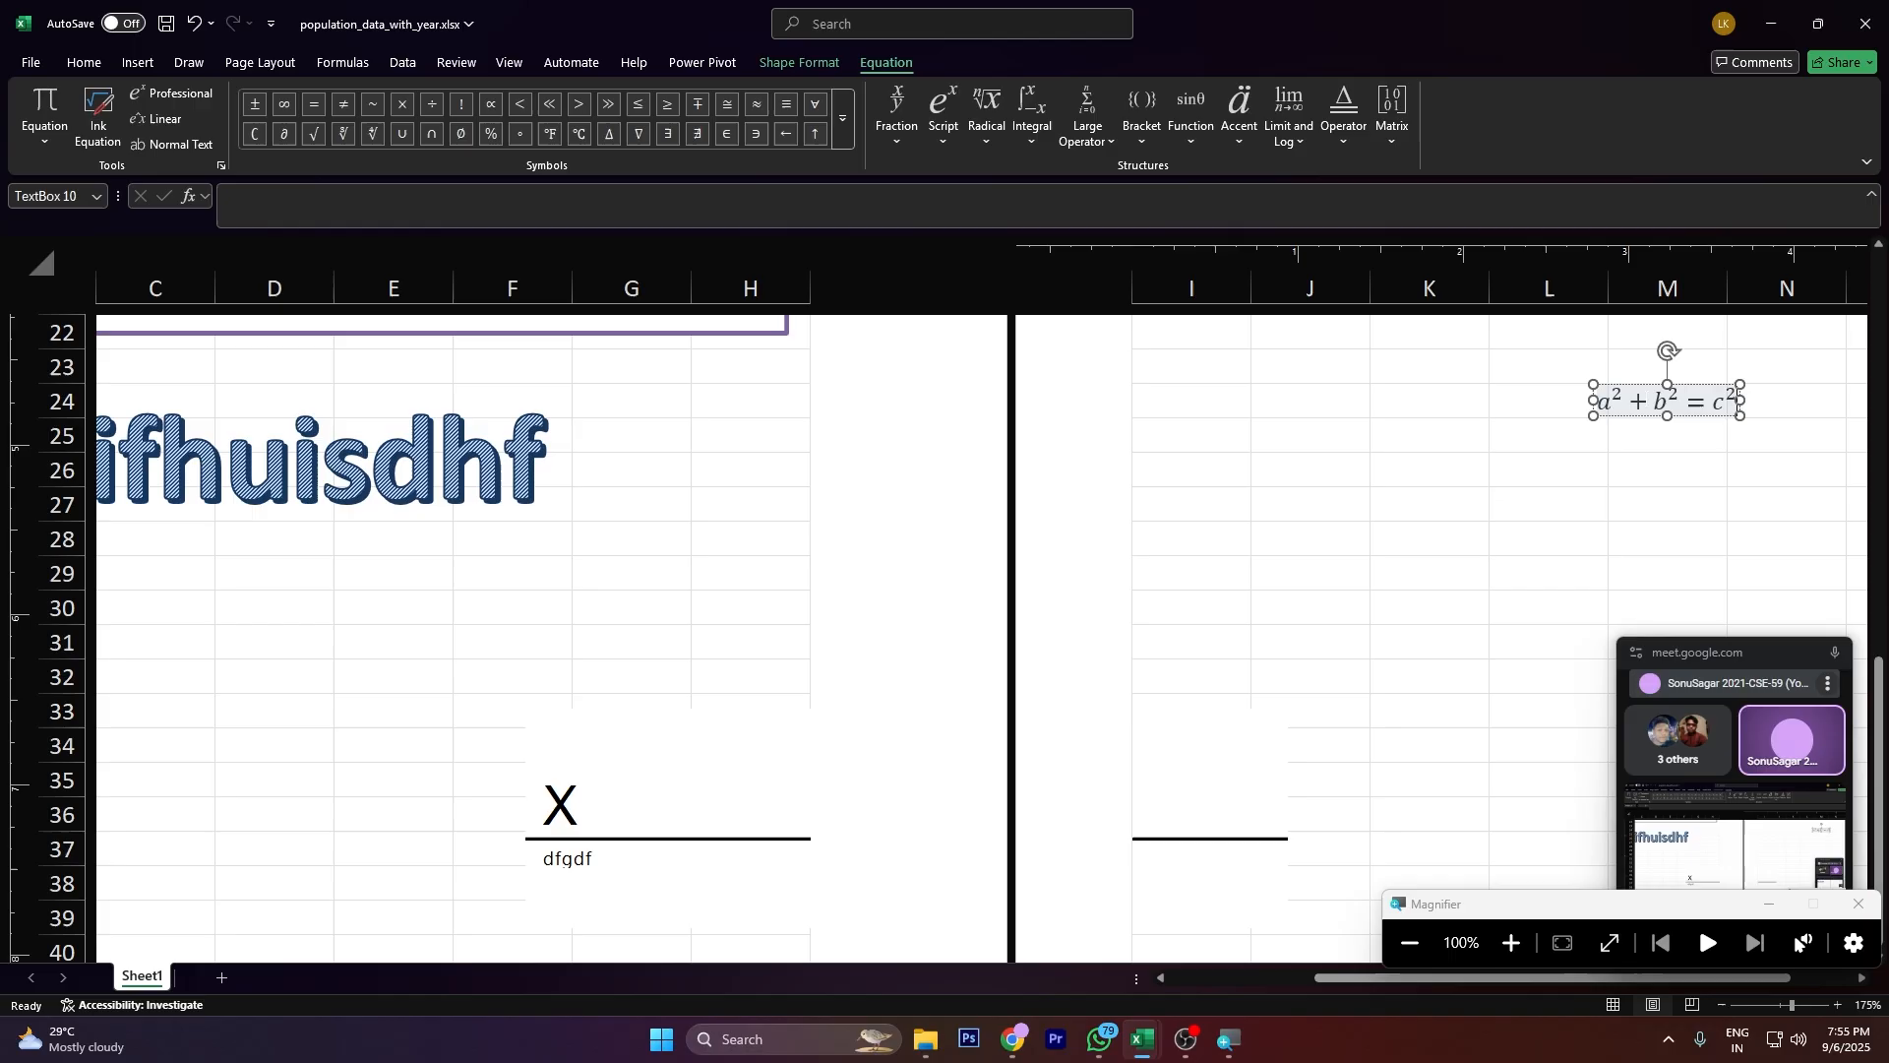
pyautogui.moveTo(1648, 388); pyautogui.dragTo(540, 615)
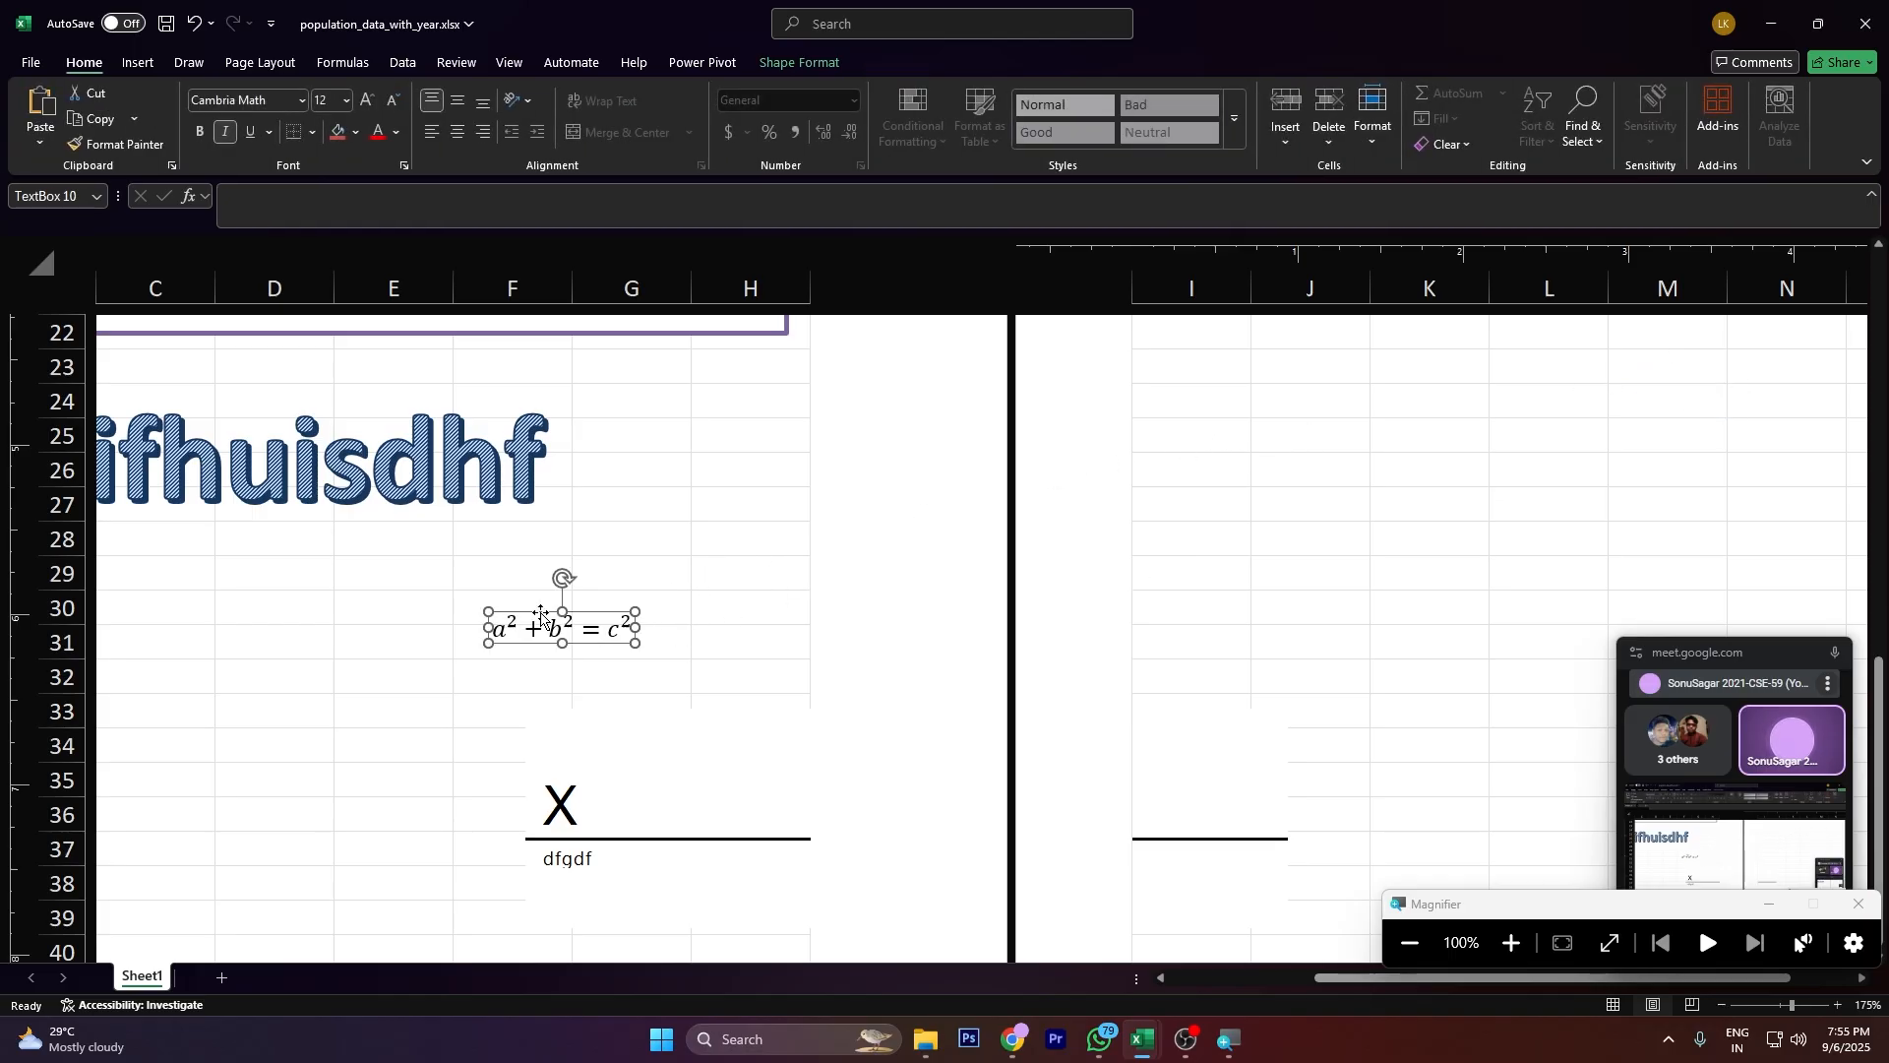
pyautogui.click(519, 631)
pyautogui.click(502, 747)
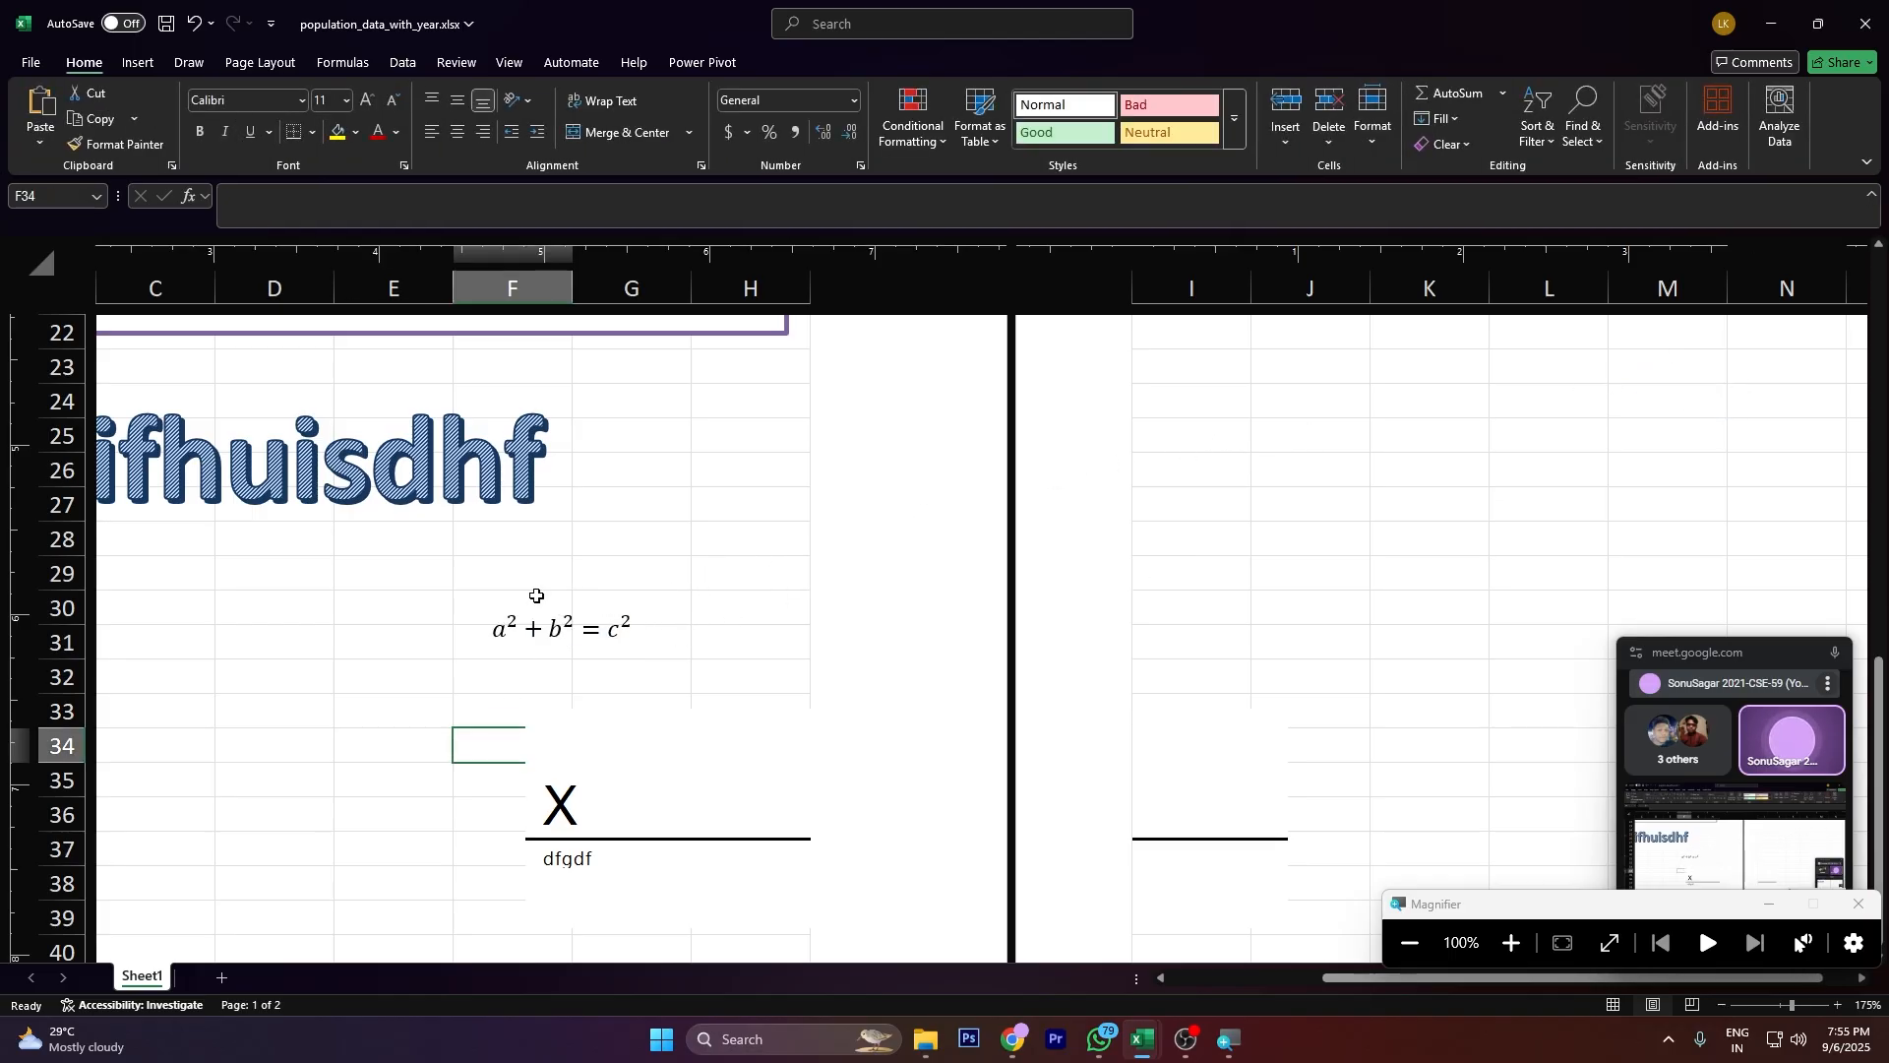
pyautogui.click(537, 625)
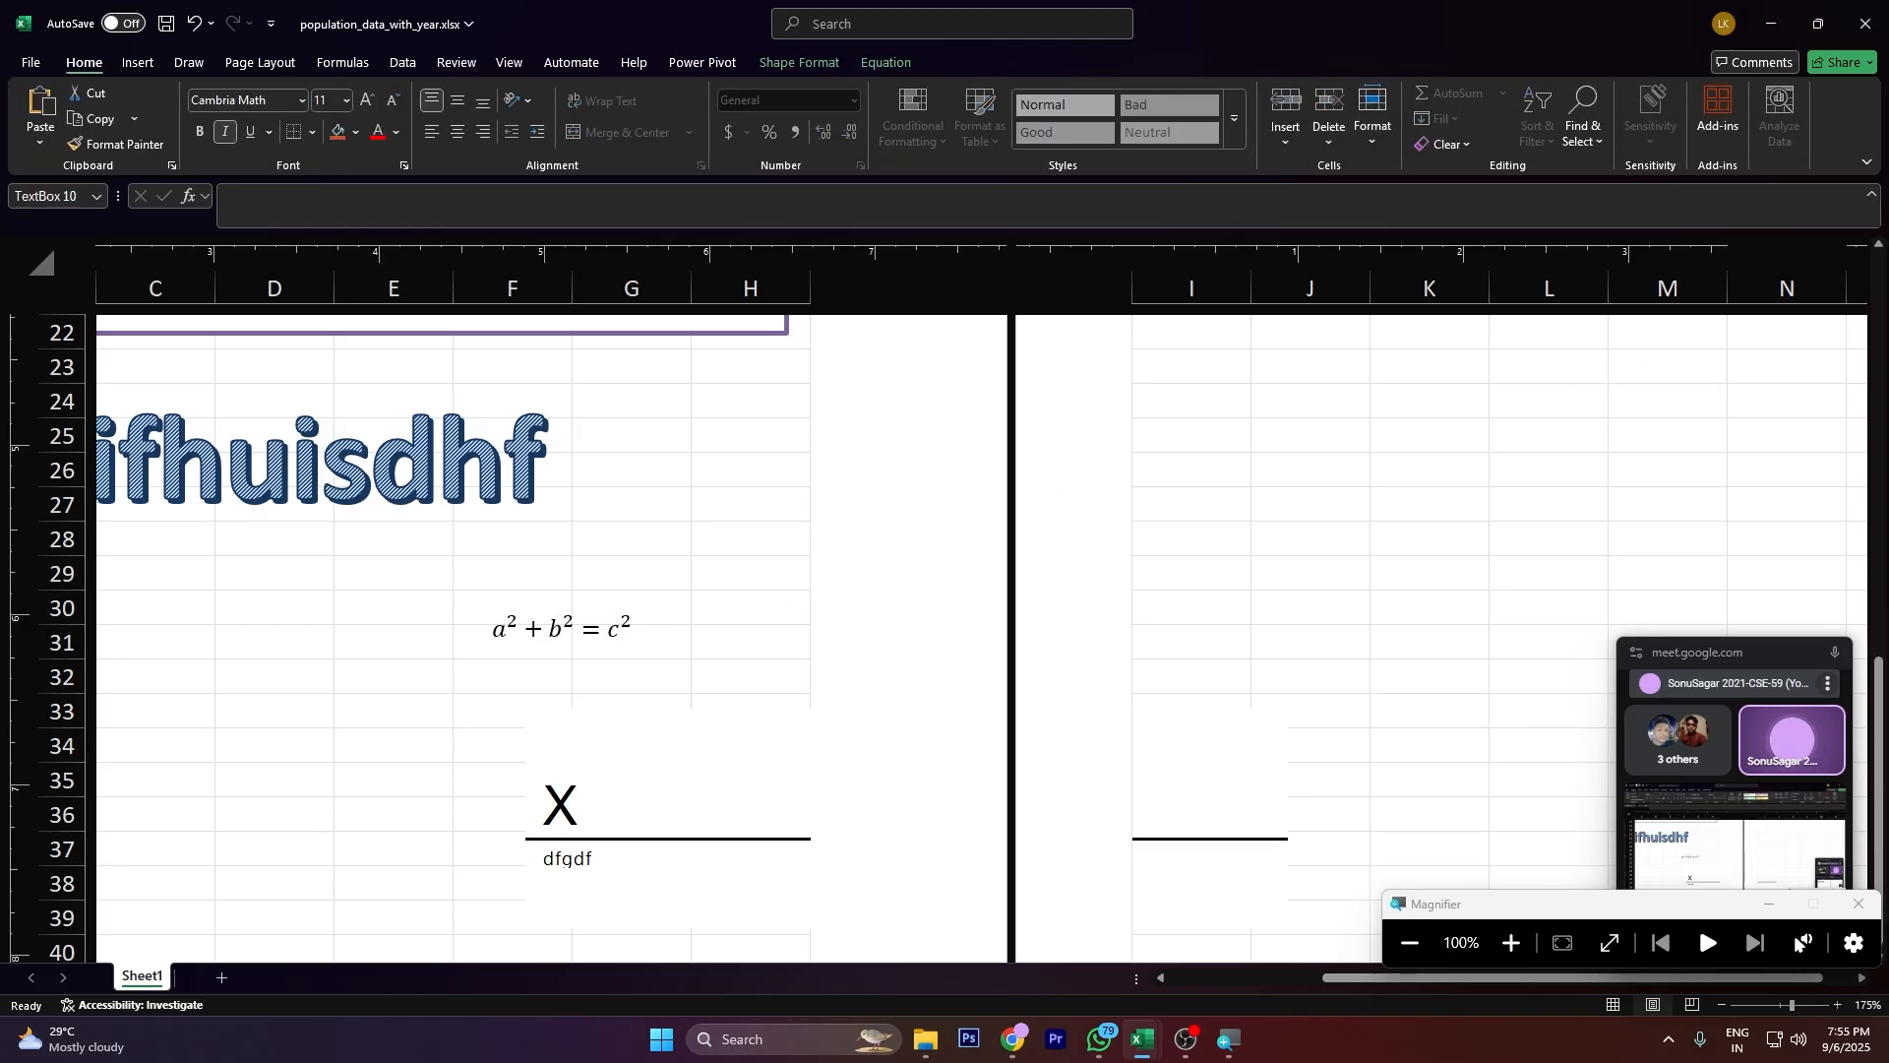
pyautogui.click(674, 596)
pyautogui.click(525, 618)
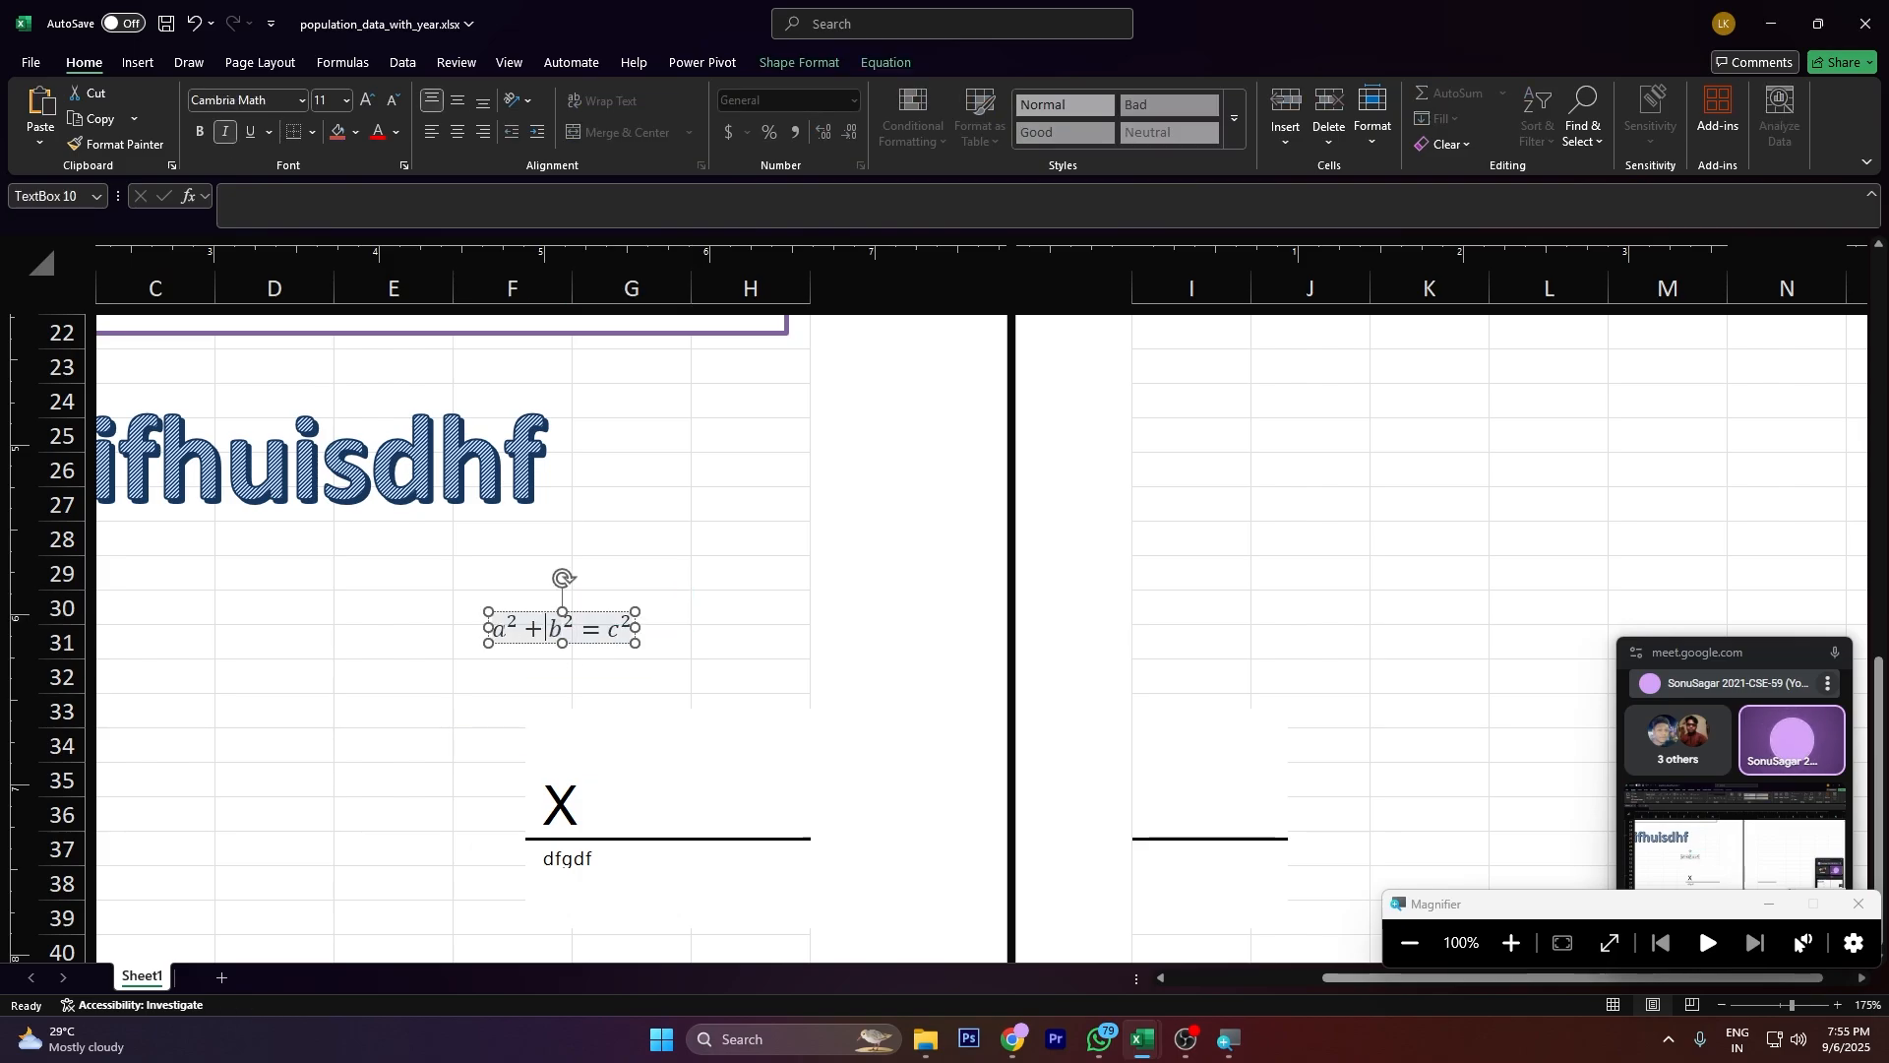
pyautogui.click(525, 612)
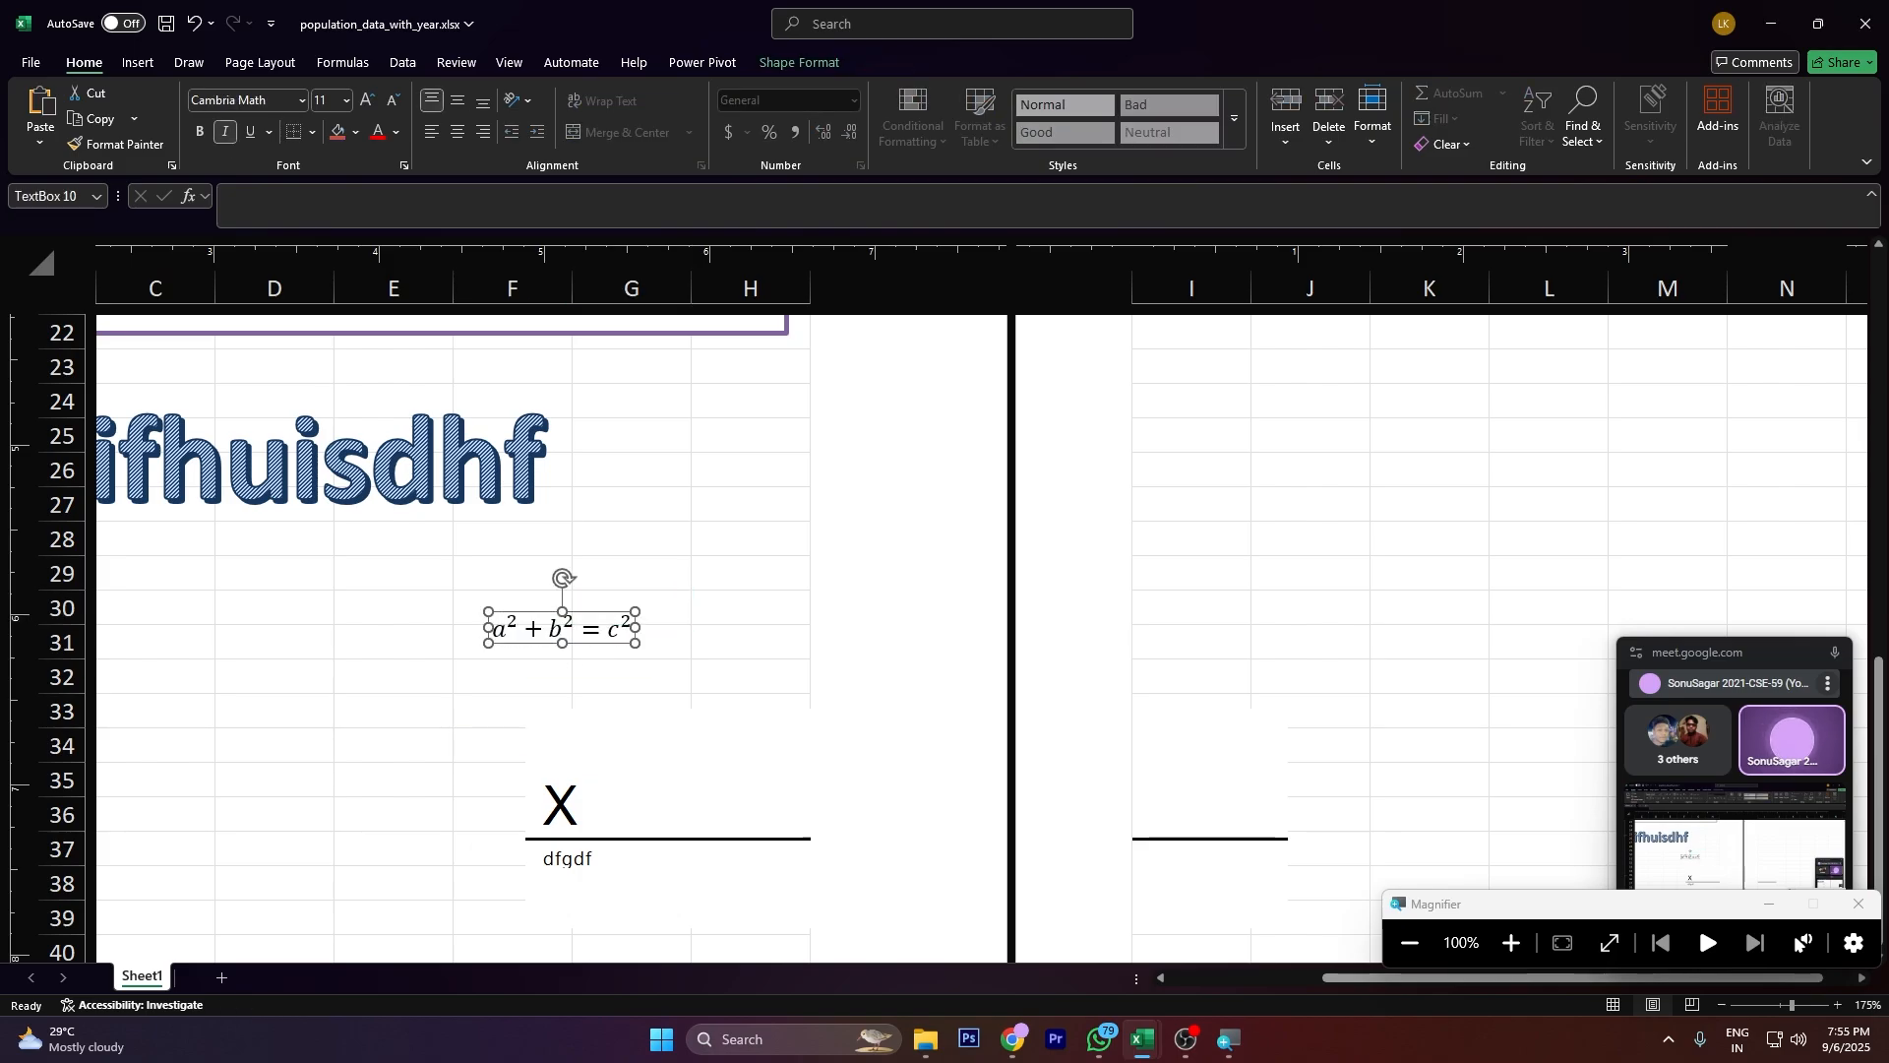
# Step: Place the insertion point at the end of the equation, open the Symbol dialog and enlarge it to display more characters
pyautogui.doubleClick(618, 629)
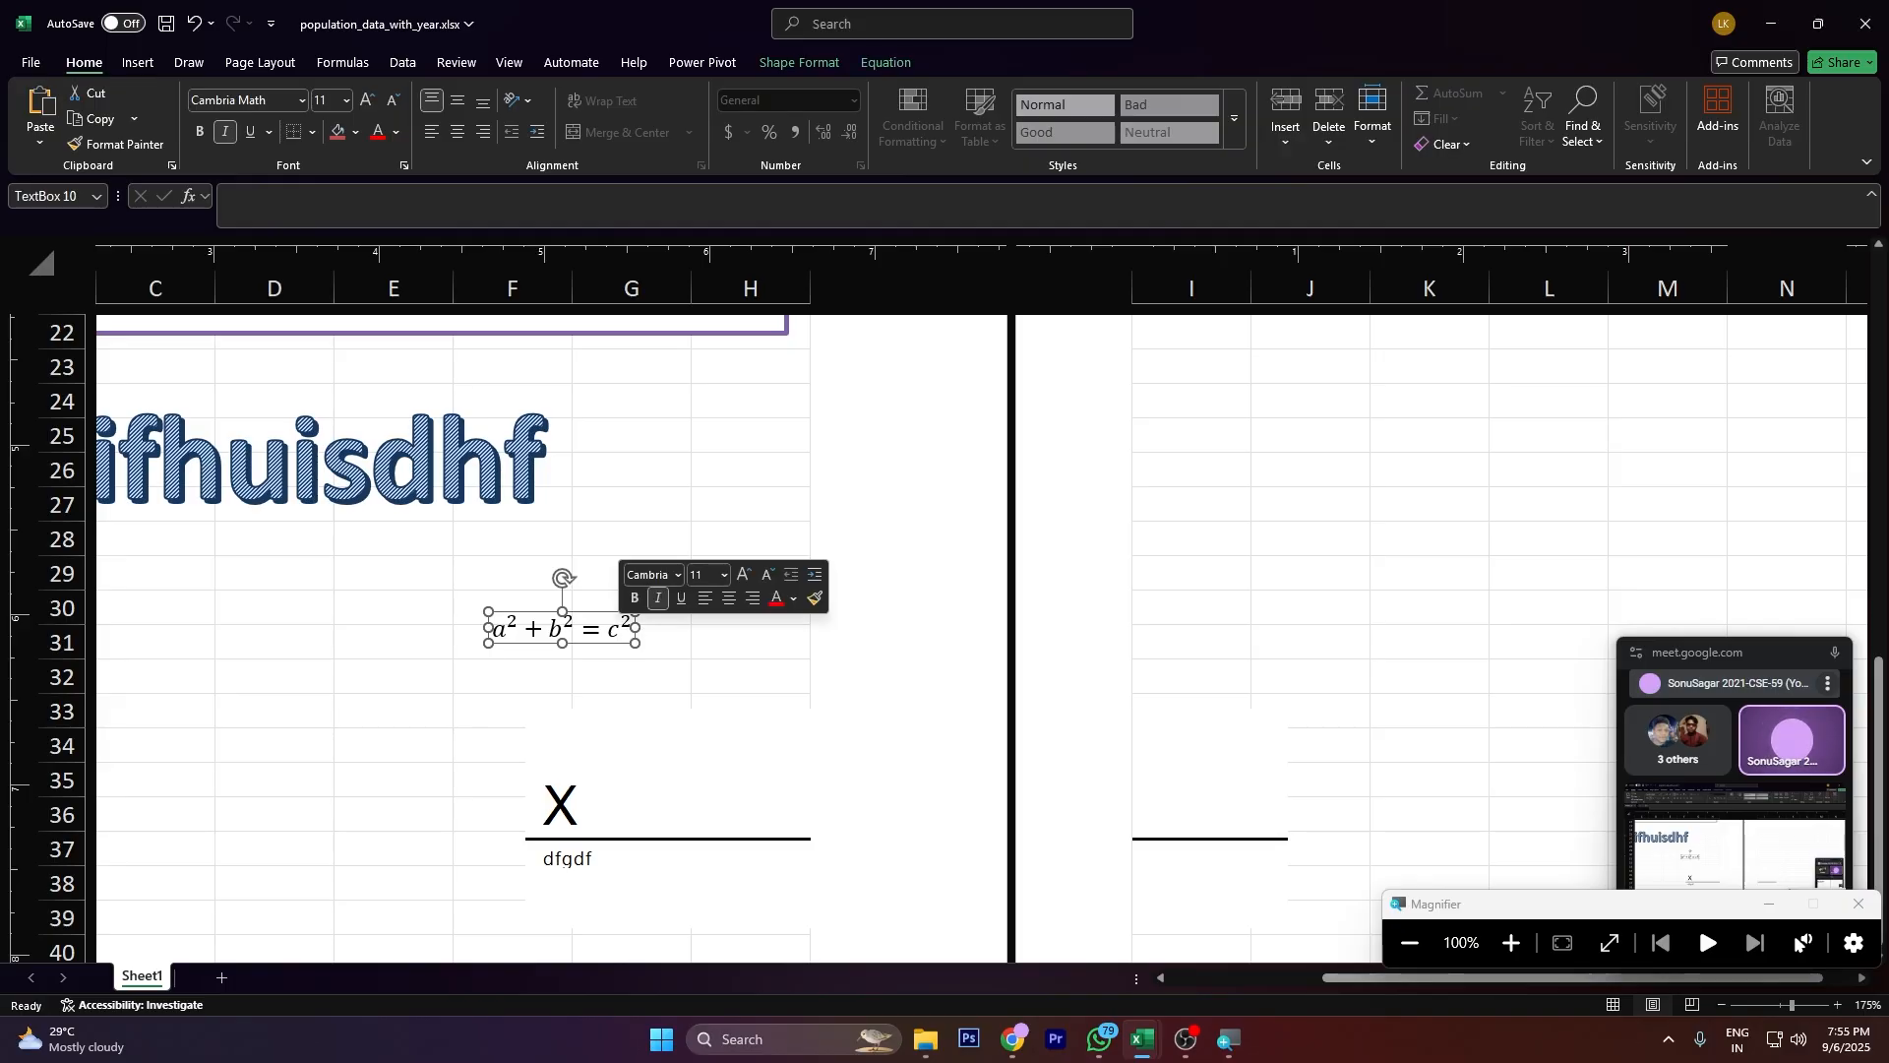
pyautogui.click(138, 62)
pyautogui.click(1607, 141)
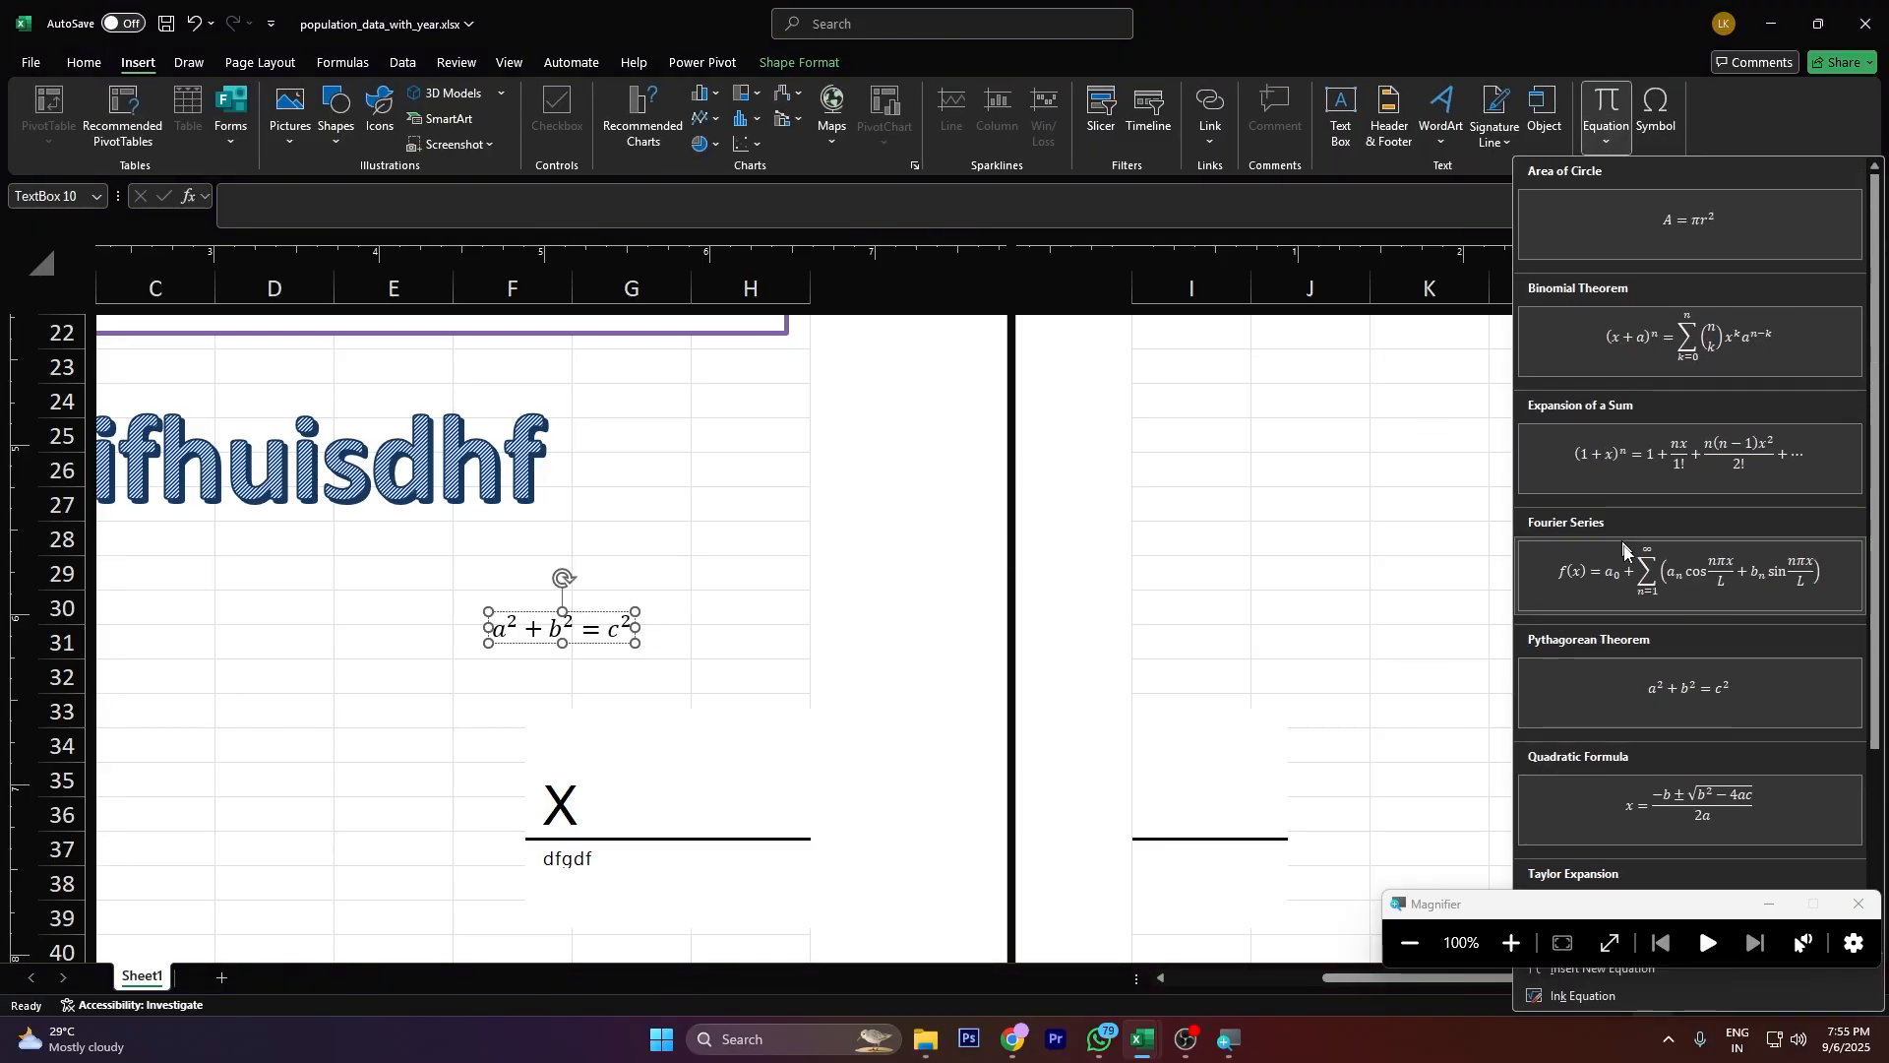
pyautogui.click(1726, 132)
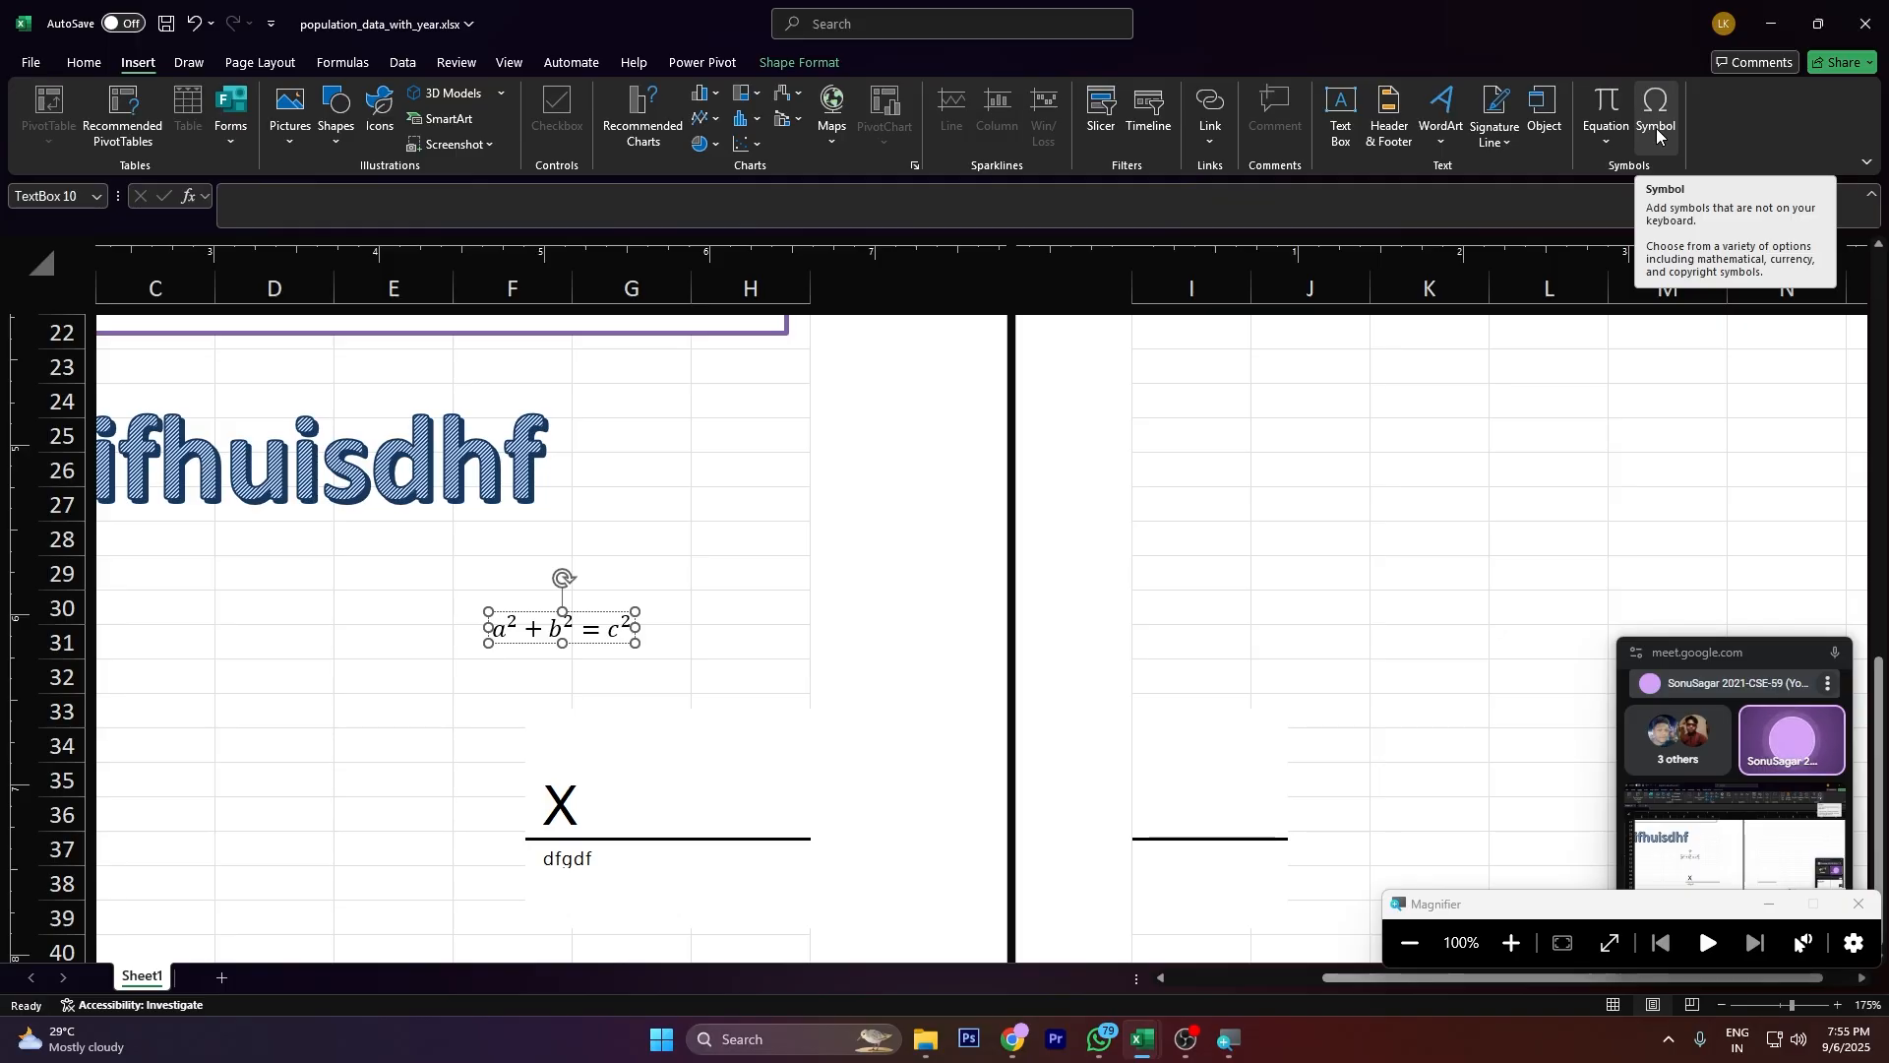
pyautogui.click(1658, 133)
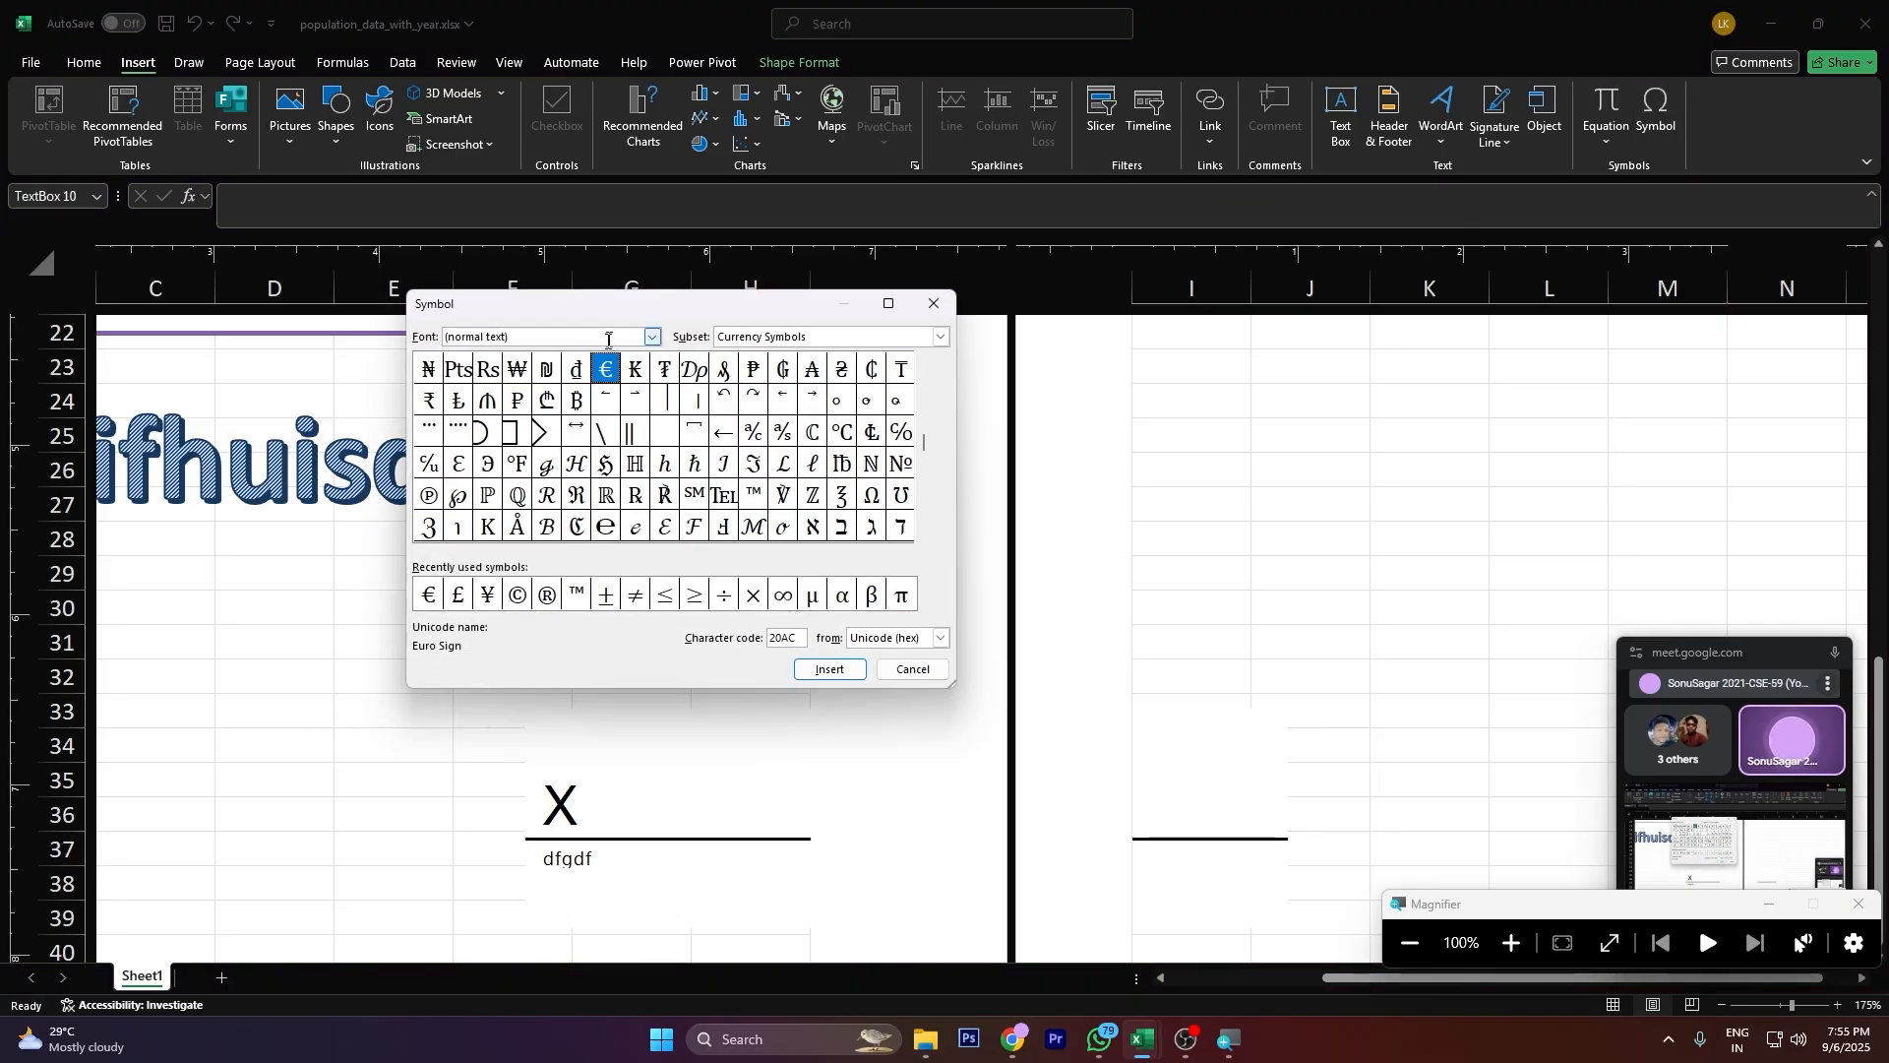
pyautogui.moveTo(658, 304); pyautogui.dragTo(685, 381)
pyautogui.moveTo(981, 765); pyautogui.dragTo(1314, 950)
pyautogui.moveTo(923, 379); pyautogui.dragTo(853, 274)
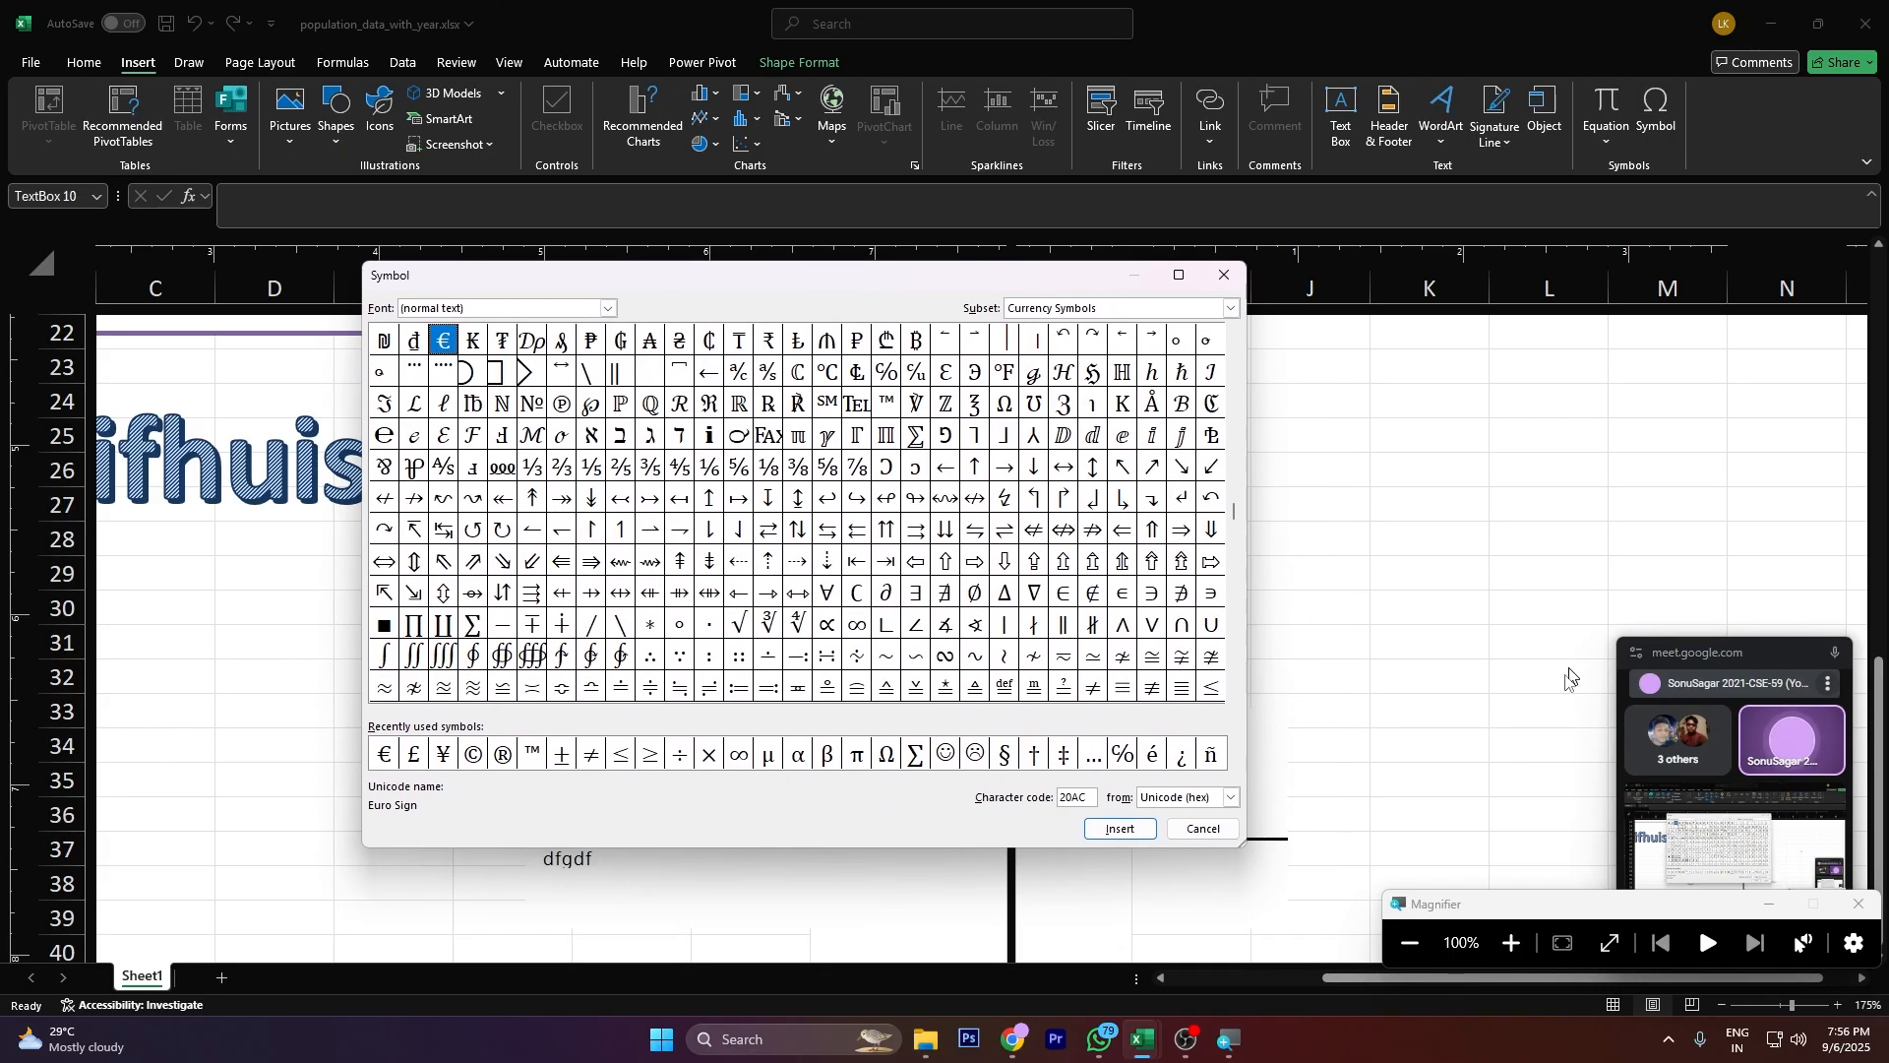
# Step: Insert the Indian Rupee Sign twice at the end of the equation and close the Symbol dialog
pyautogui.moveTo(1535, 904); pyautogui.dragTo(1461, 677)
pyautogui.click(1438, 713)
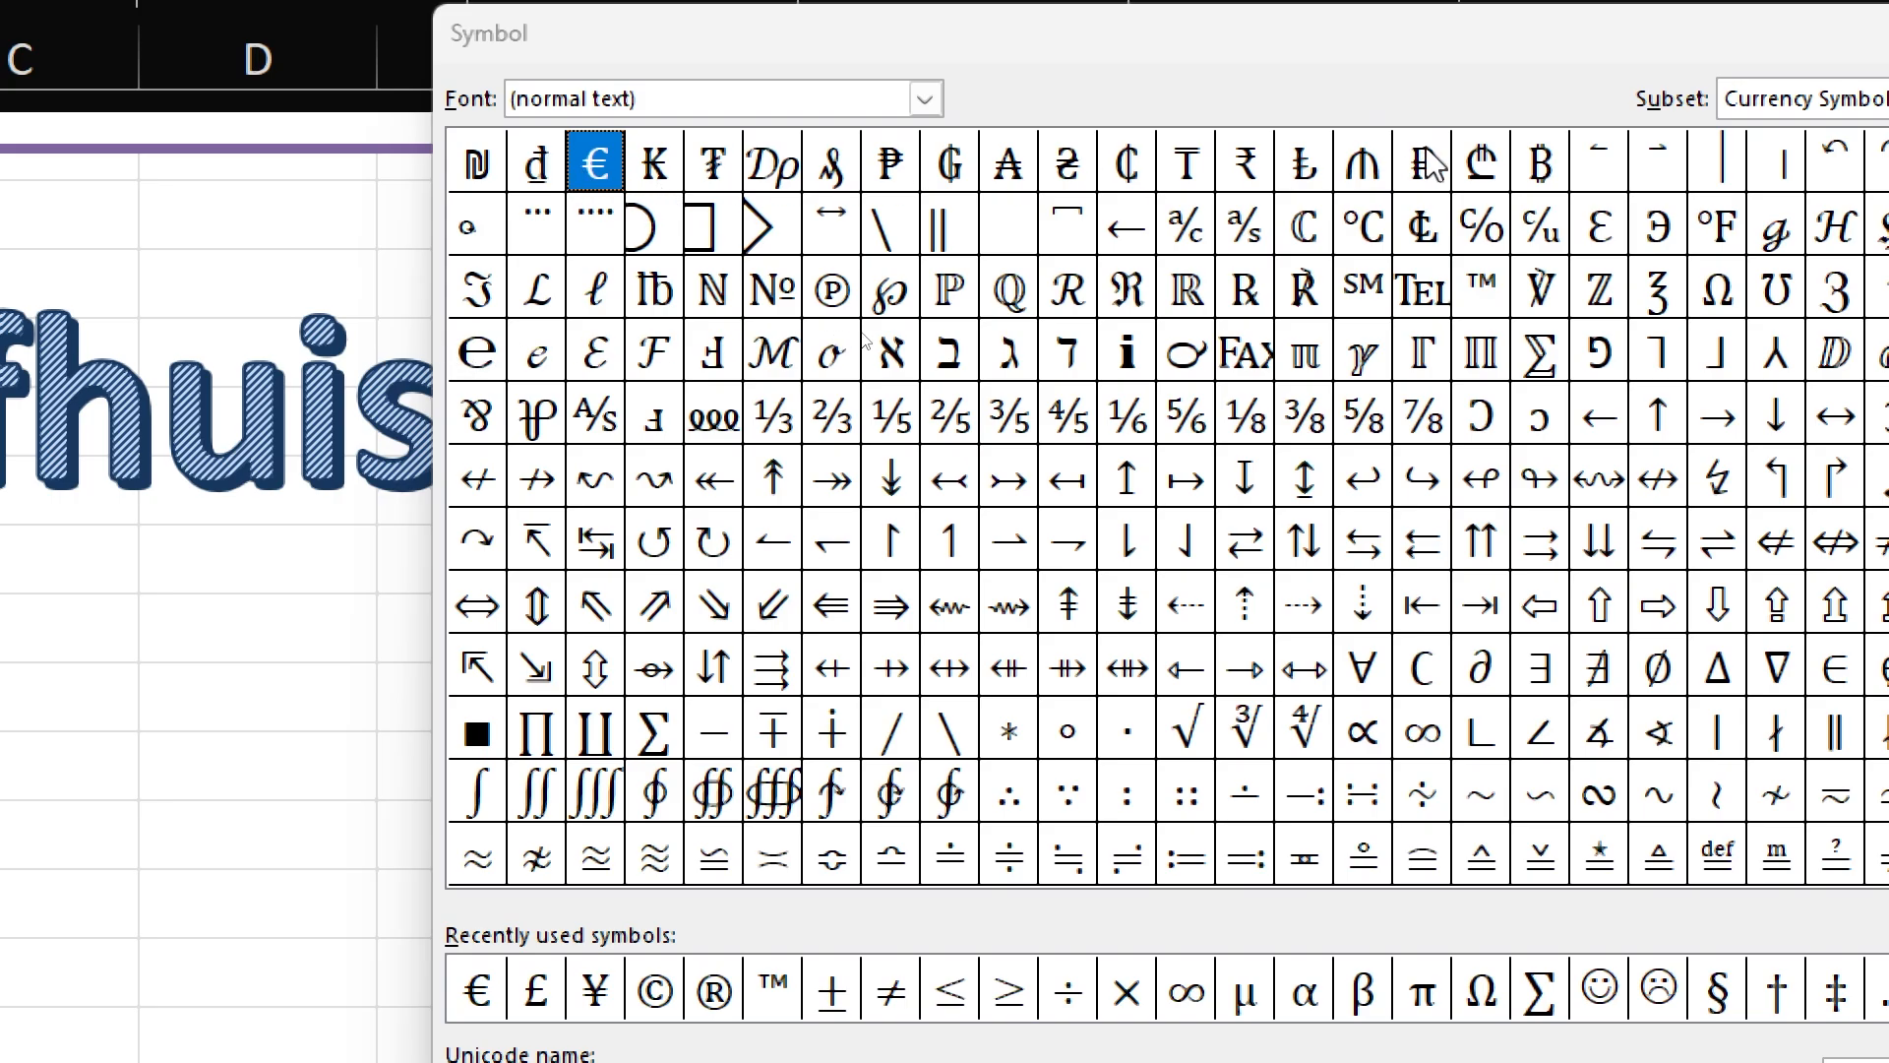
pyautogui.click(1250, 173)
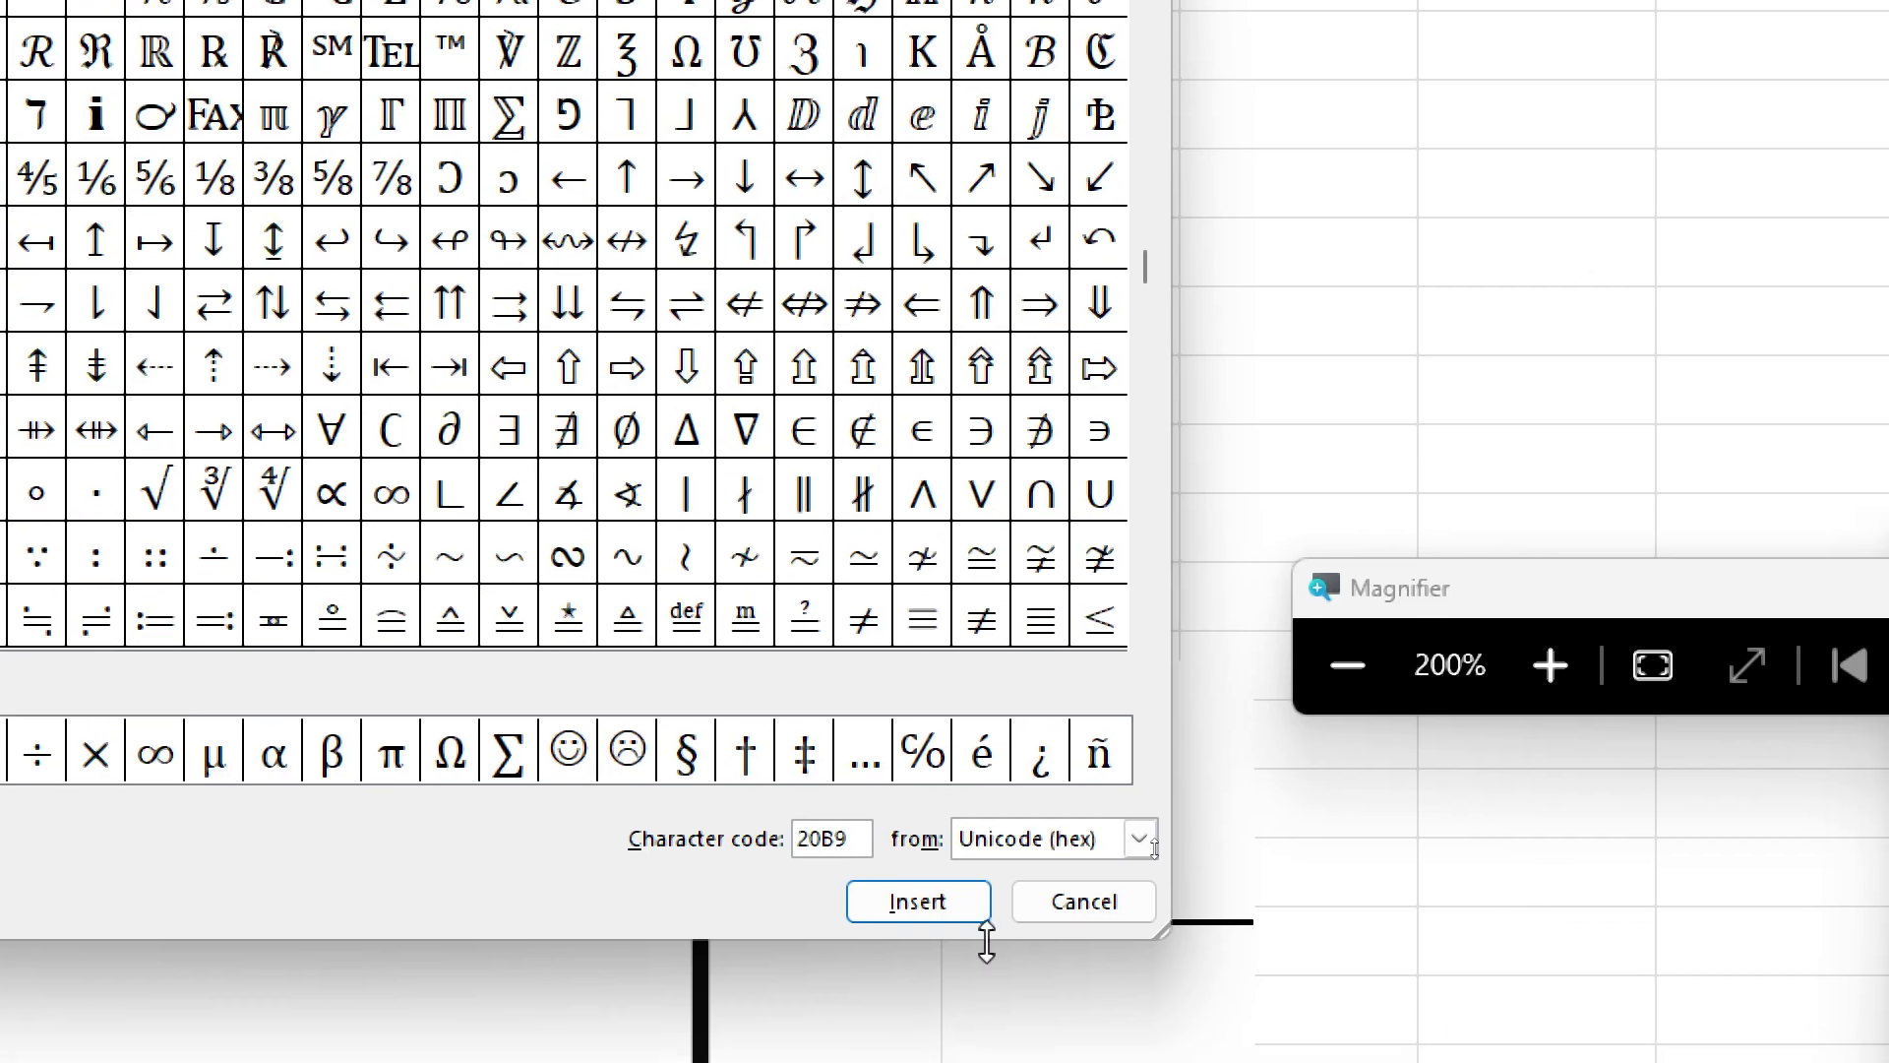
pyautogui.click(1869, 987)
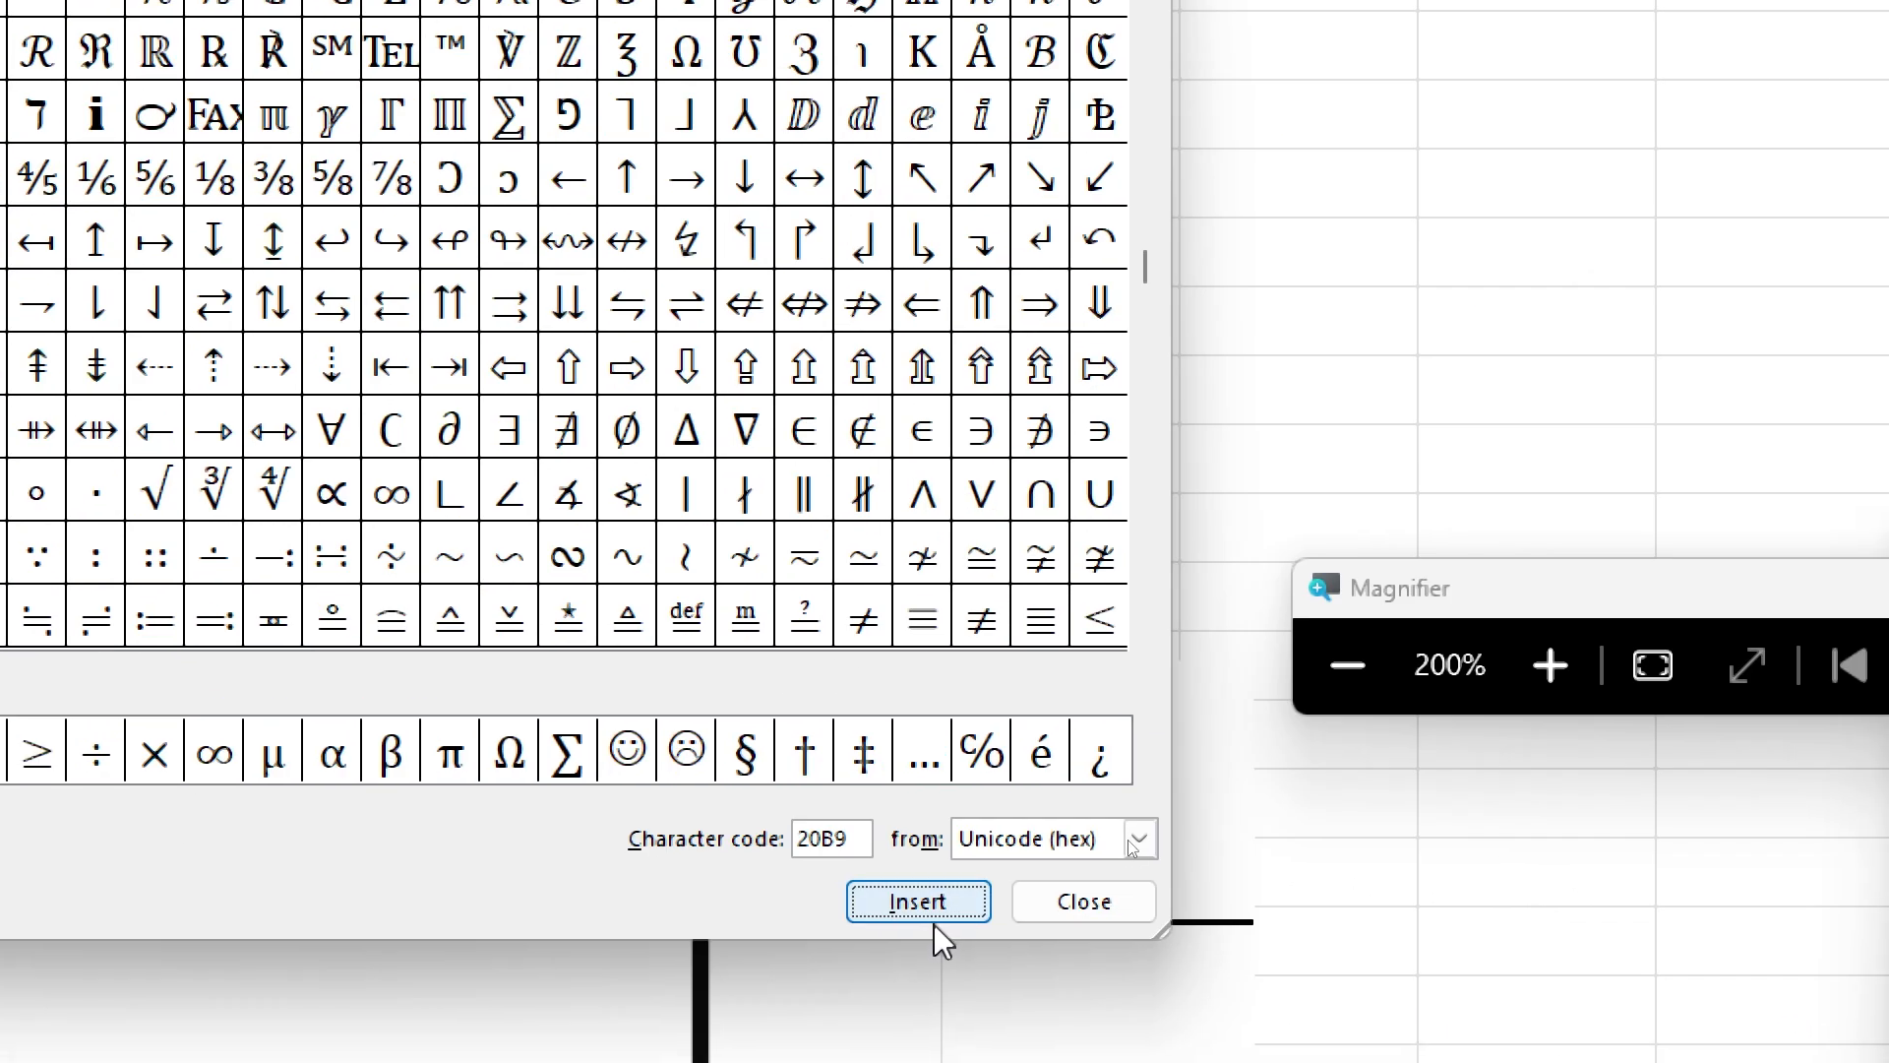
pyautogui.click(1131, 901)
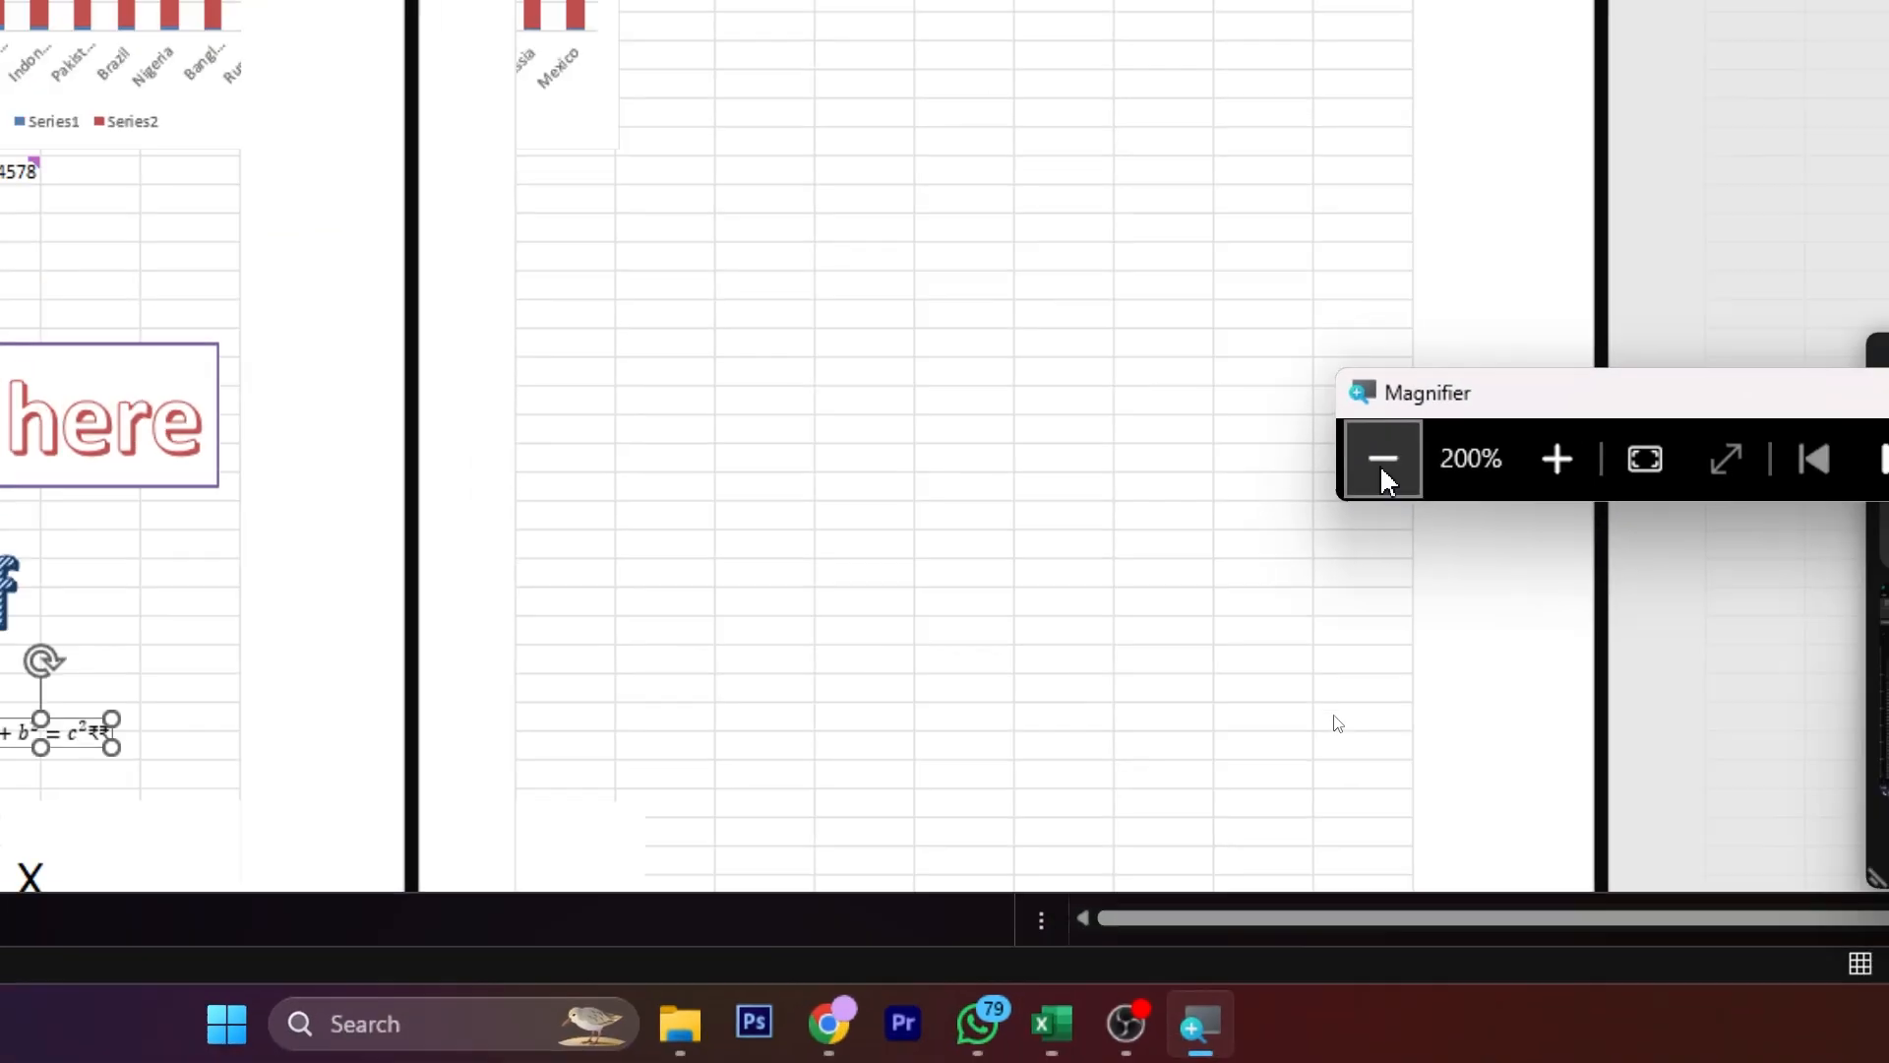
pyautogui.click(1382, 394)
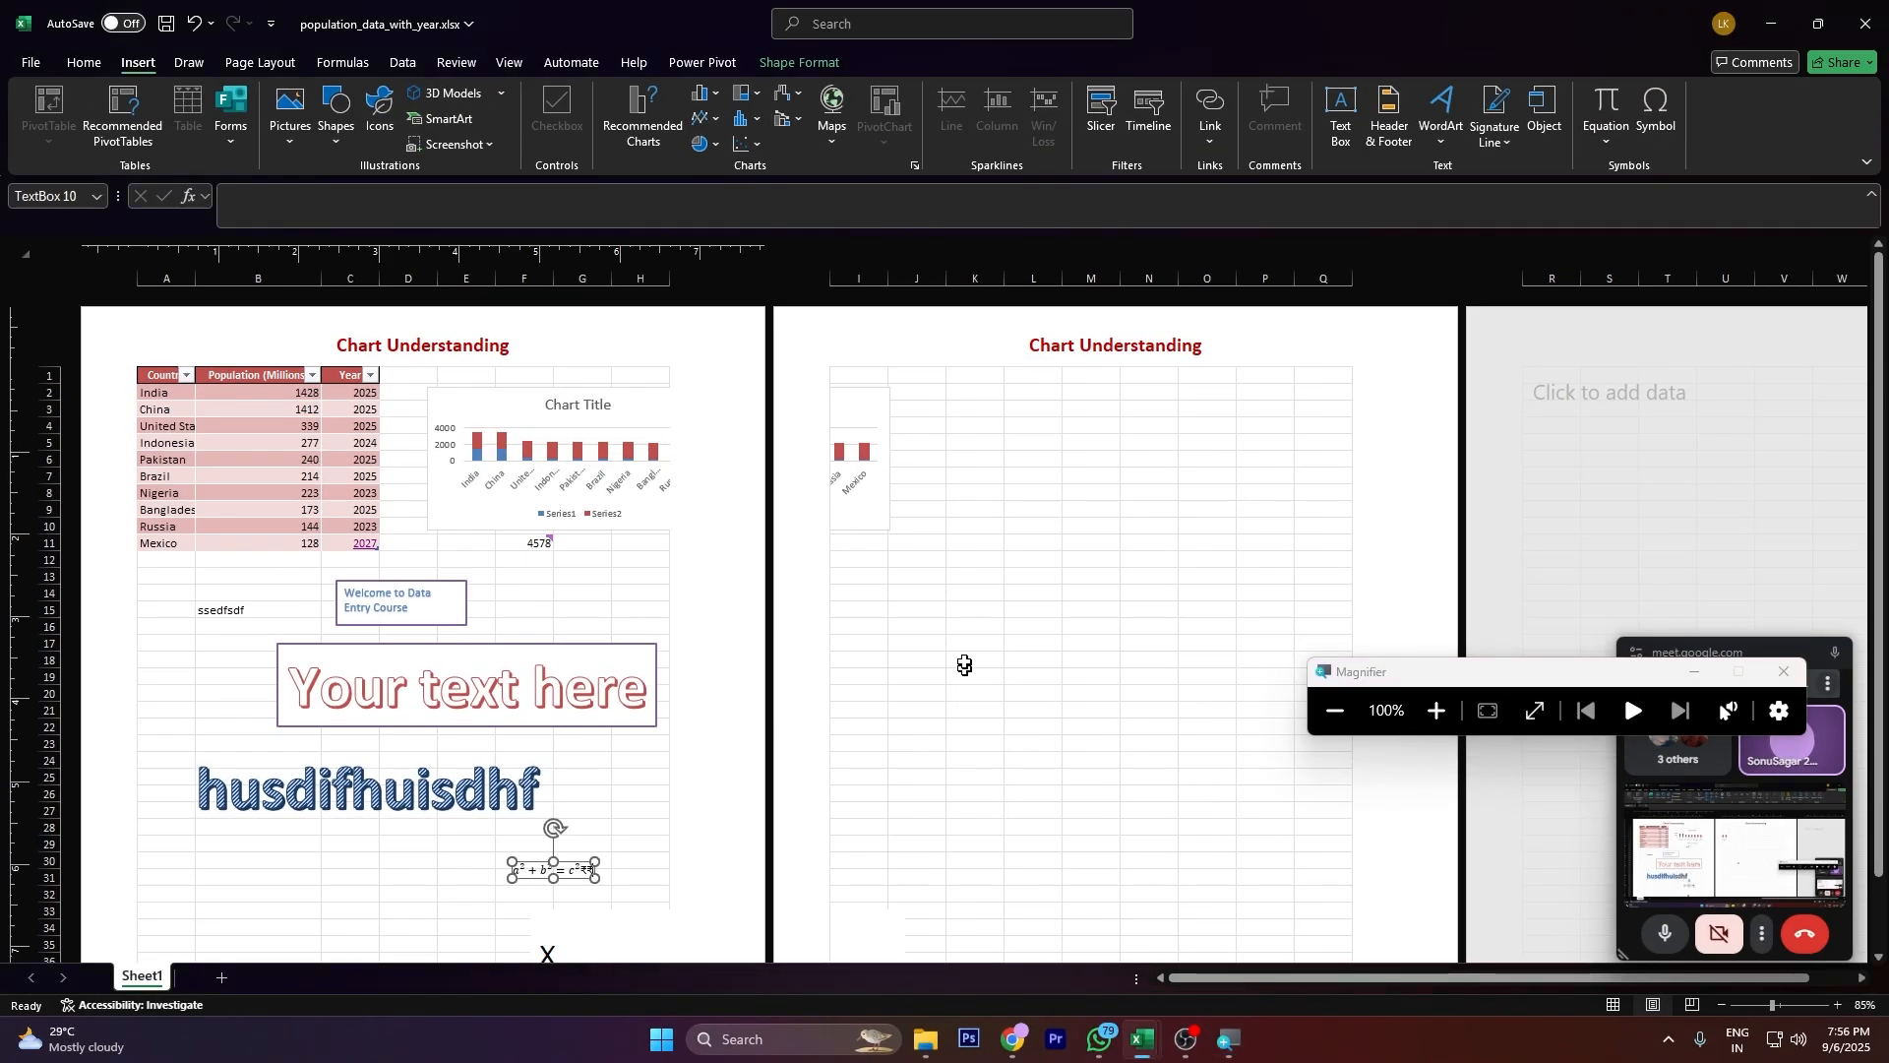
# Step: Insert the four-fifths fraction symbol (⅘) in cell K15
pyautogui.click(914, 641)
pyautogui.click(974, 610)
pyautogui.click(1656, 114)
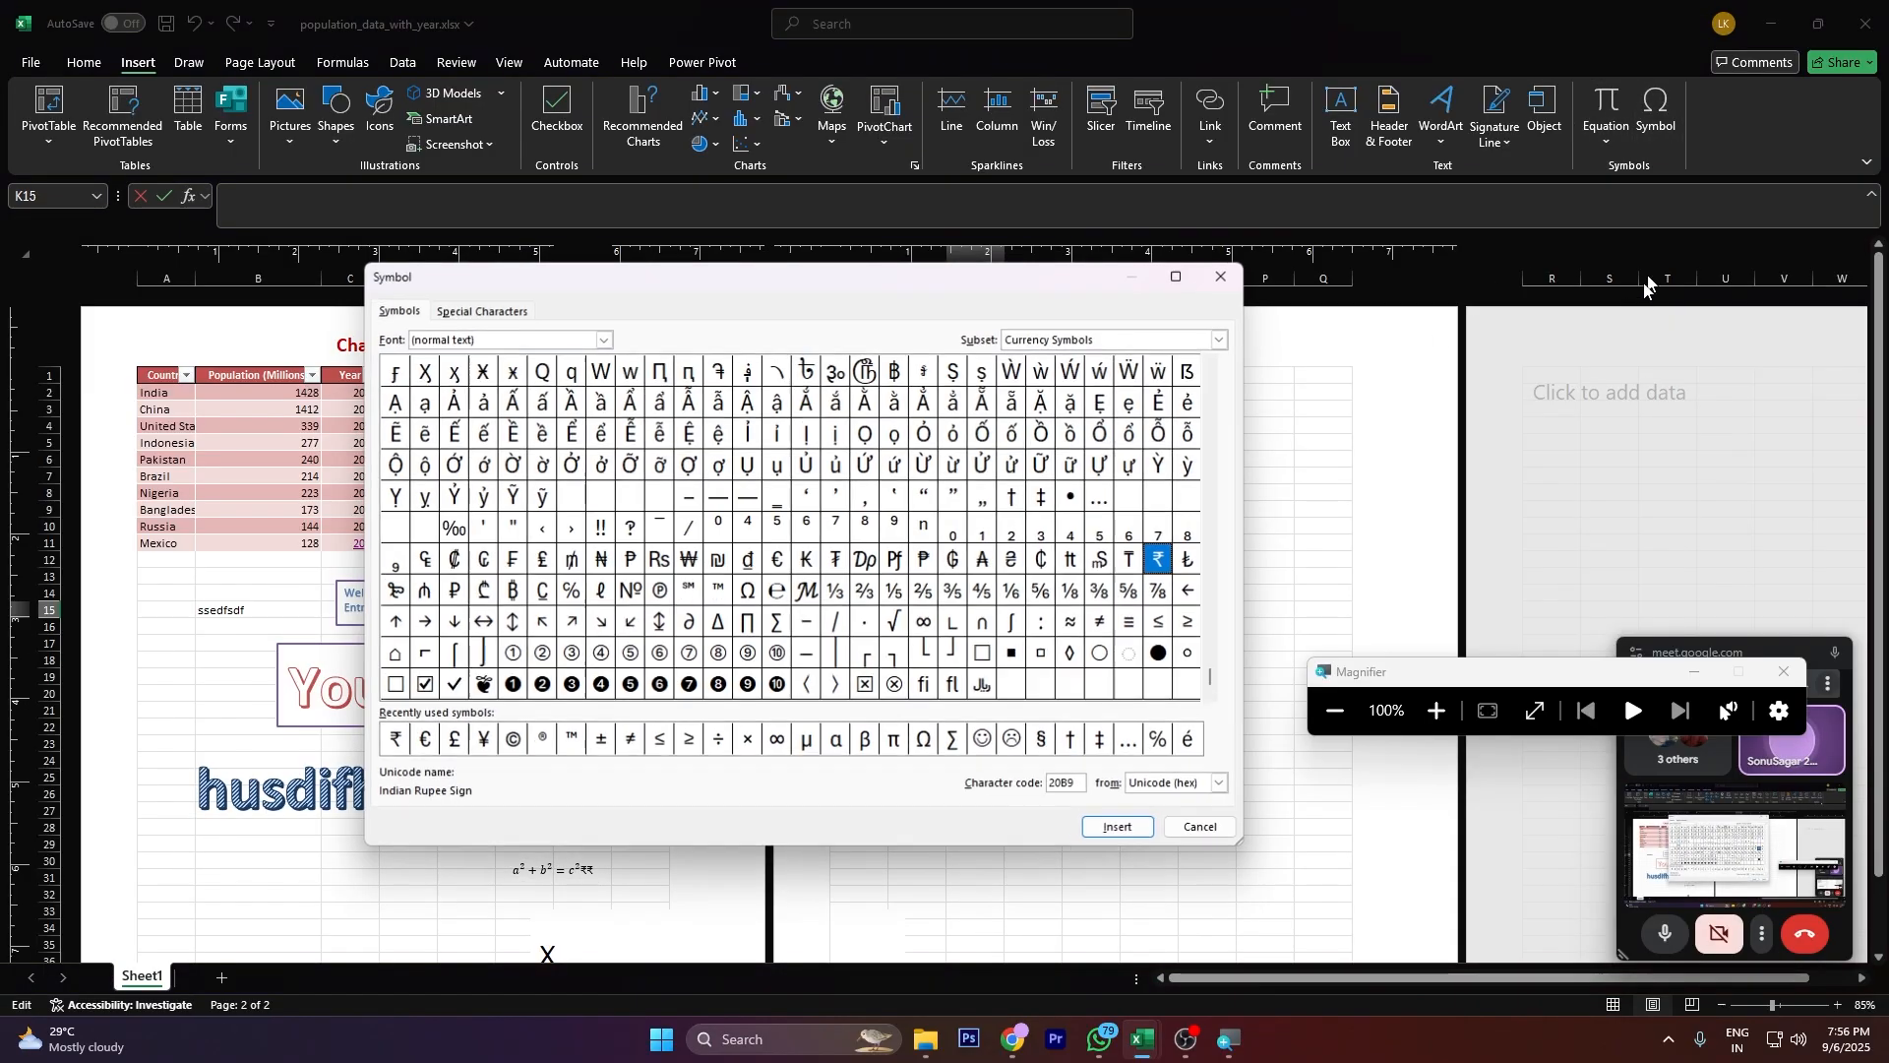
pyautogui.click(984, 590)
pyautogui.click(1116, 830)
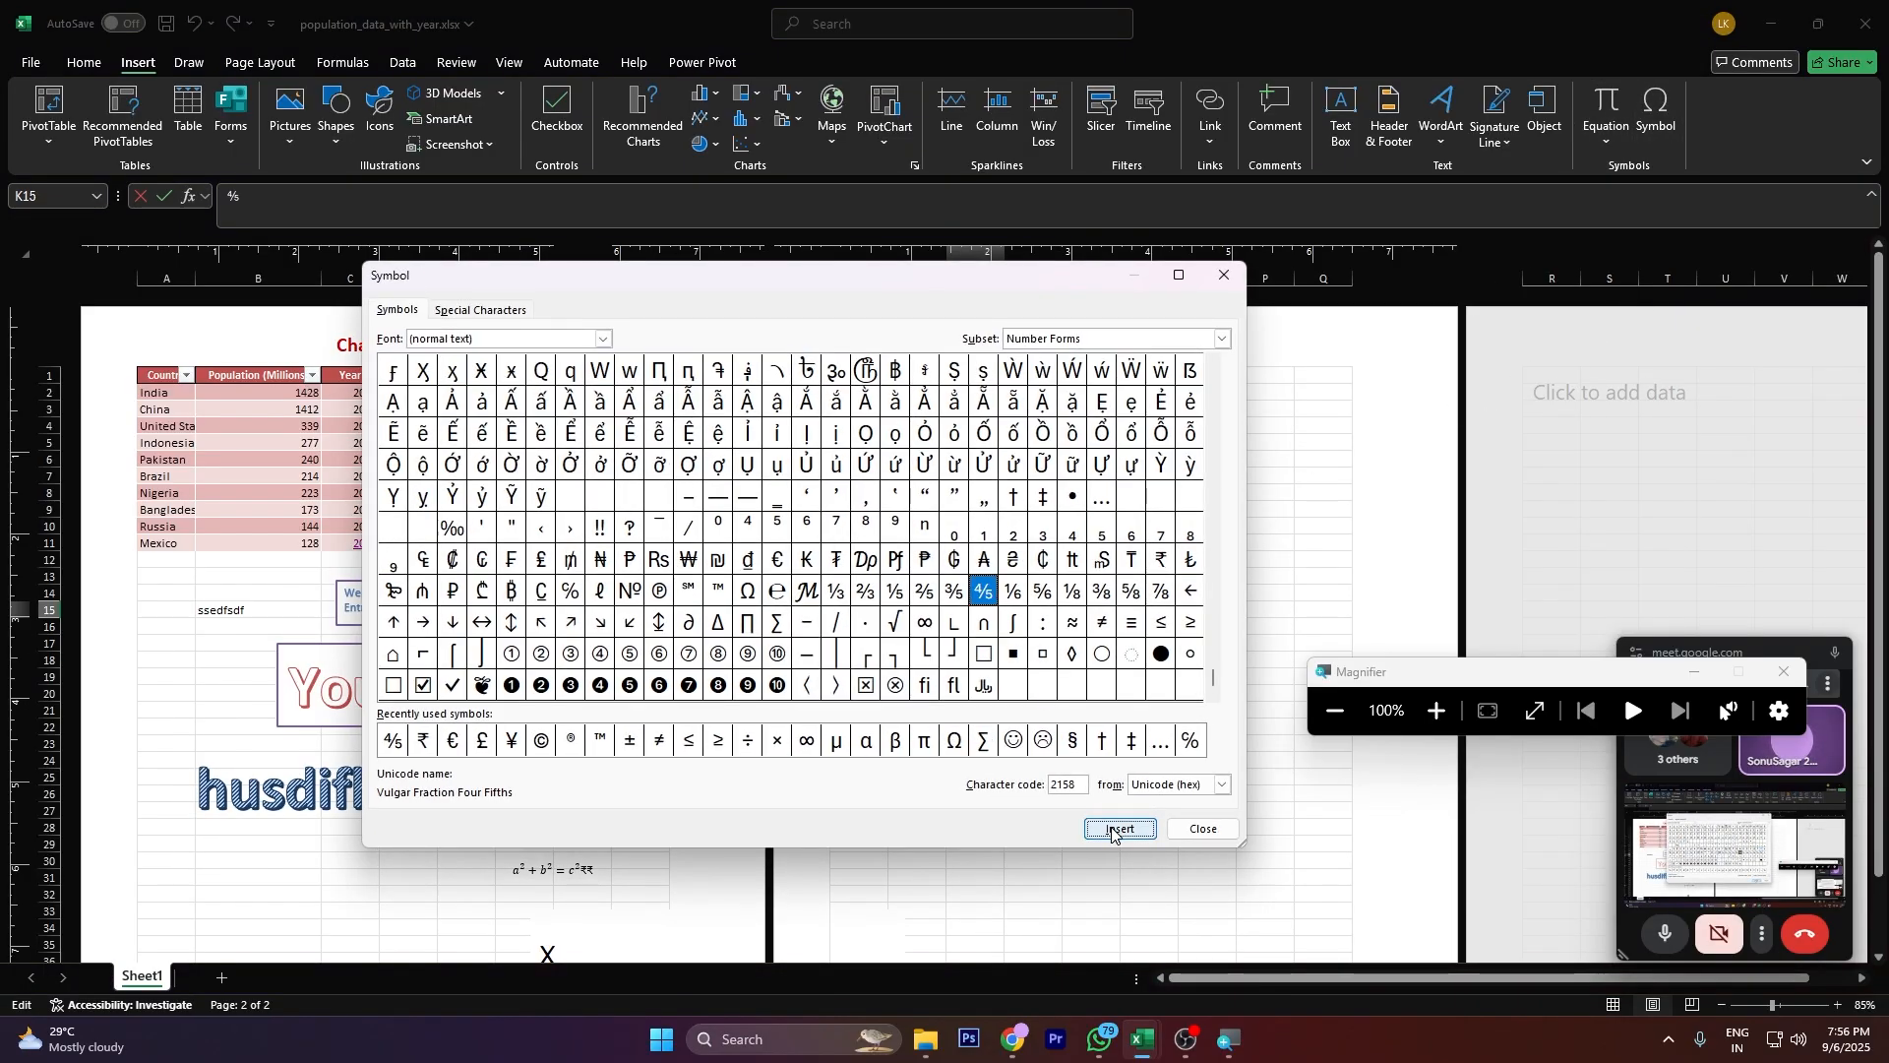
# Step: Close the Symbol dialog and commit the fraction symbol entered in cell K15
pyautogui.moveTo(1023, 271); pyautogui.dragTo(540, 323)
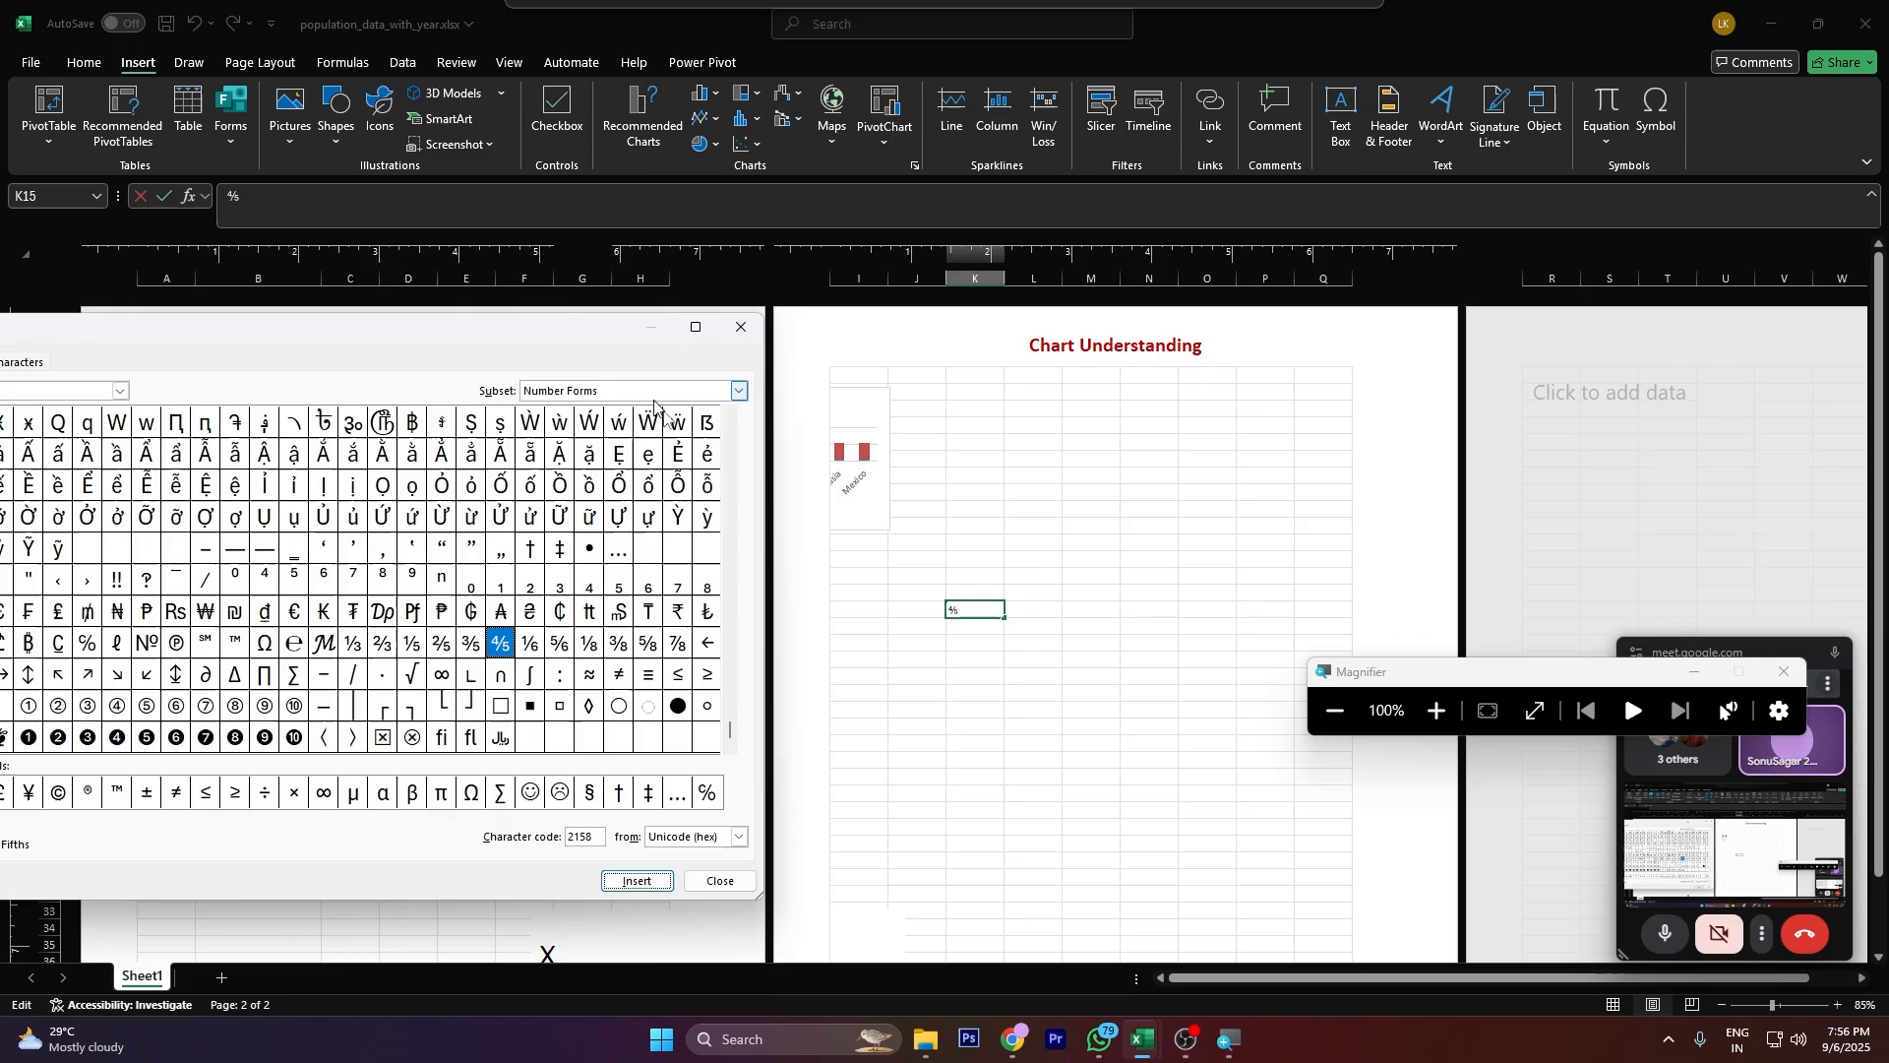
pyautogui.click(737, 329)
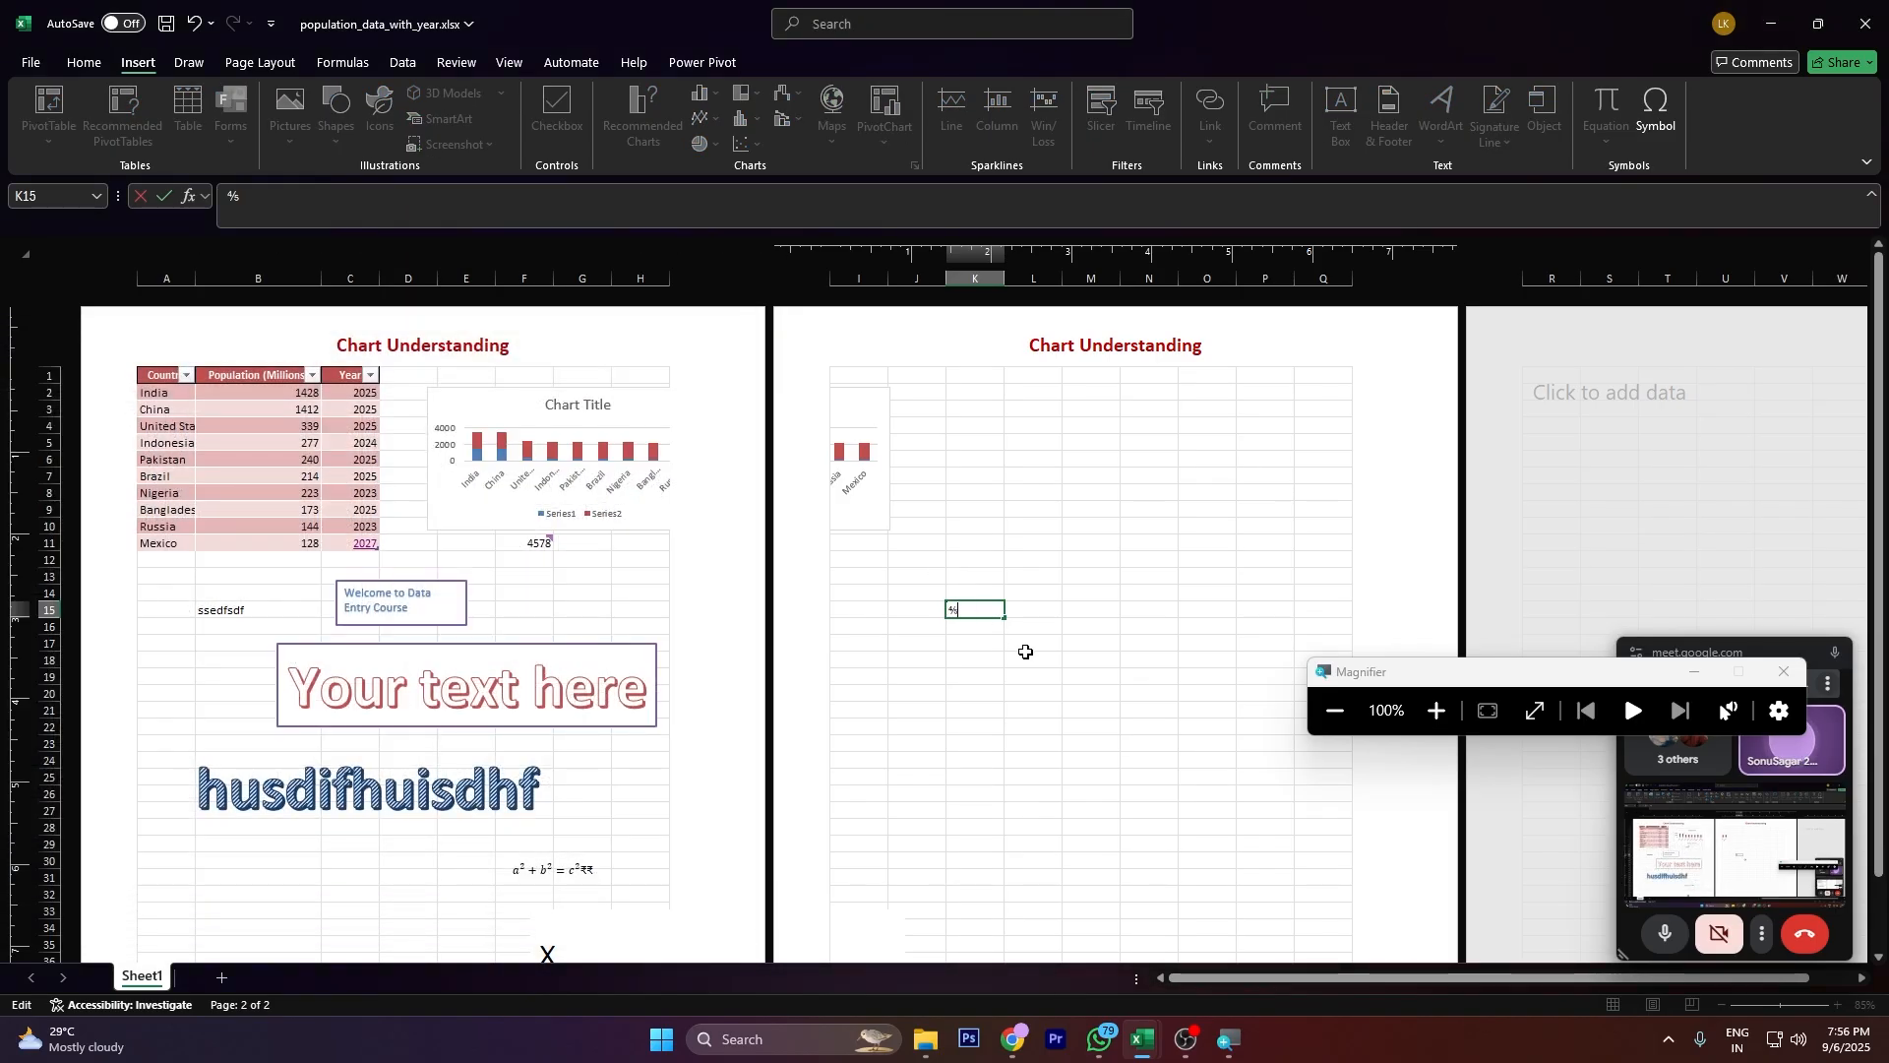
pyautogui.click(1023, 642)
# Step: Examine the inserted fraction symbol in cell K15 up close, including its content in edit mode
pyautogui.scroll(7, 1023, 643)
pyautogui.click(1493, 828)
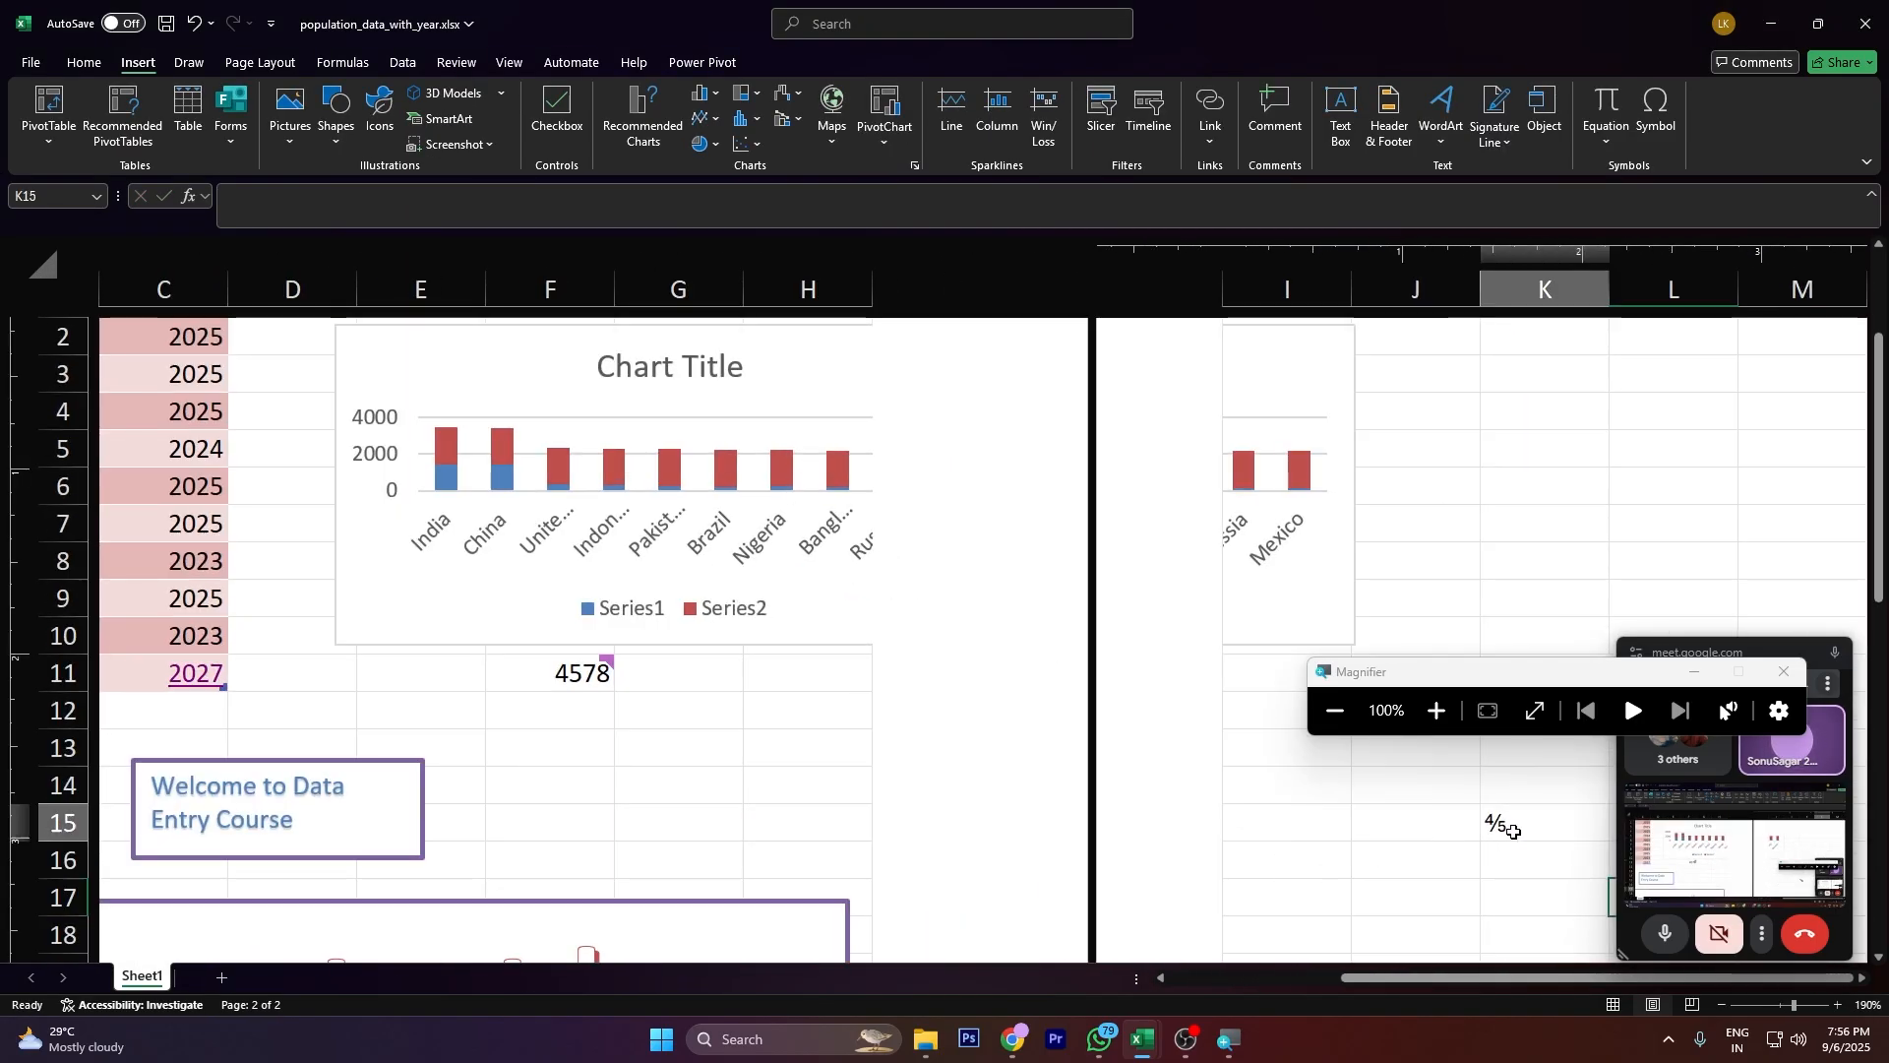
pyautogui.press('F2')
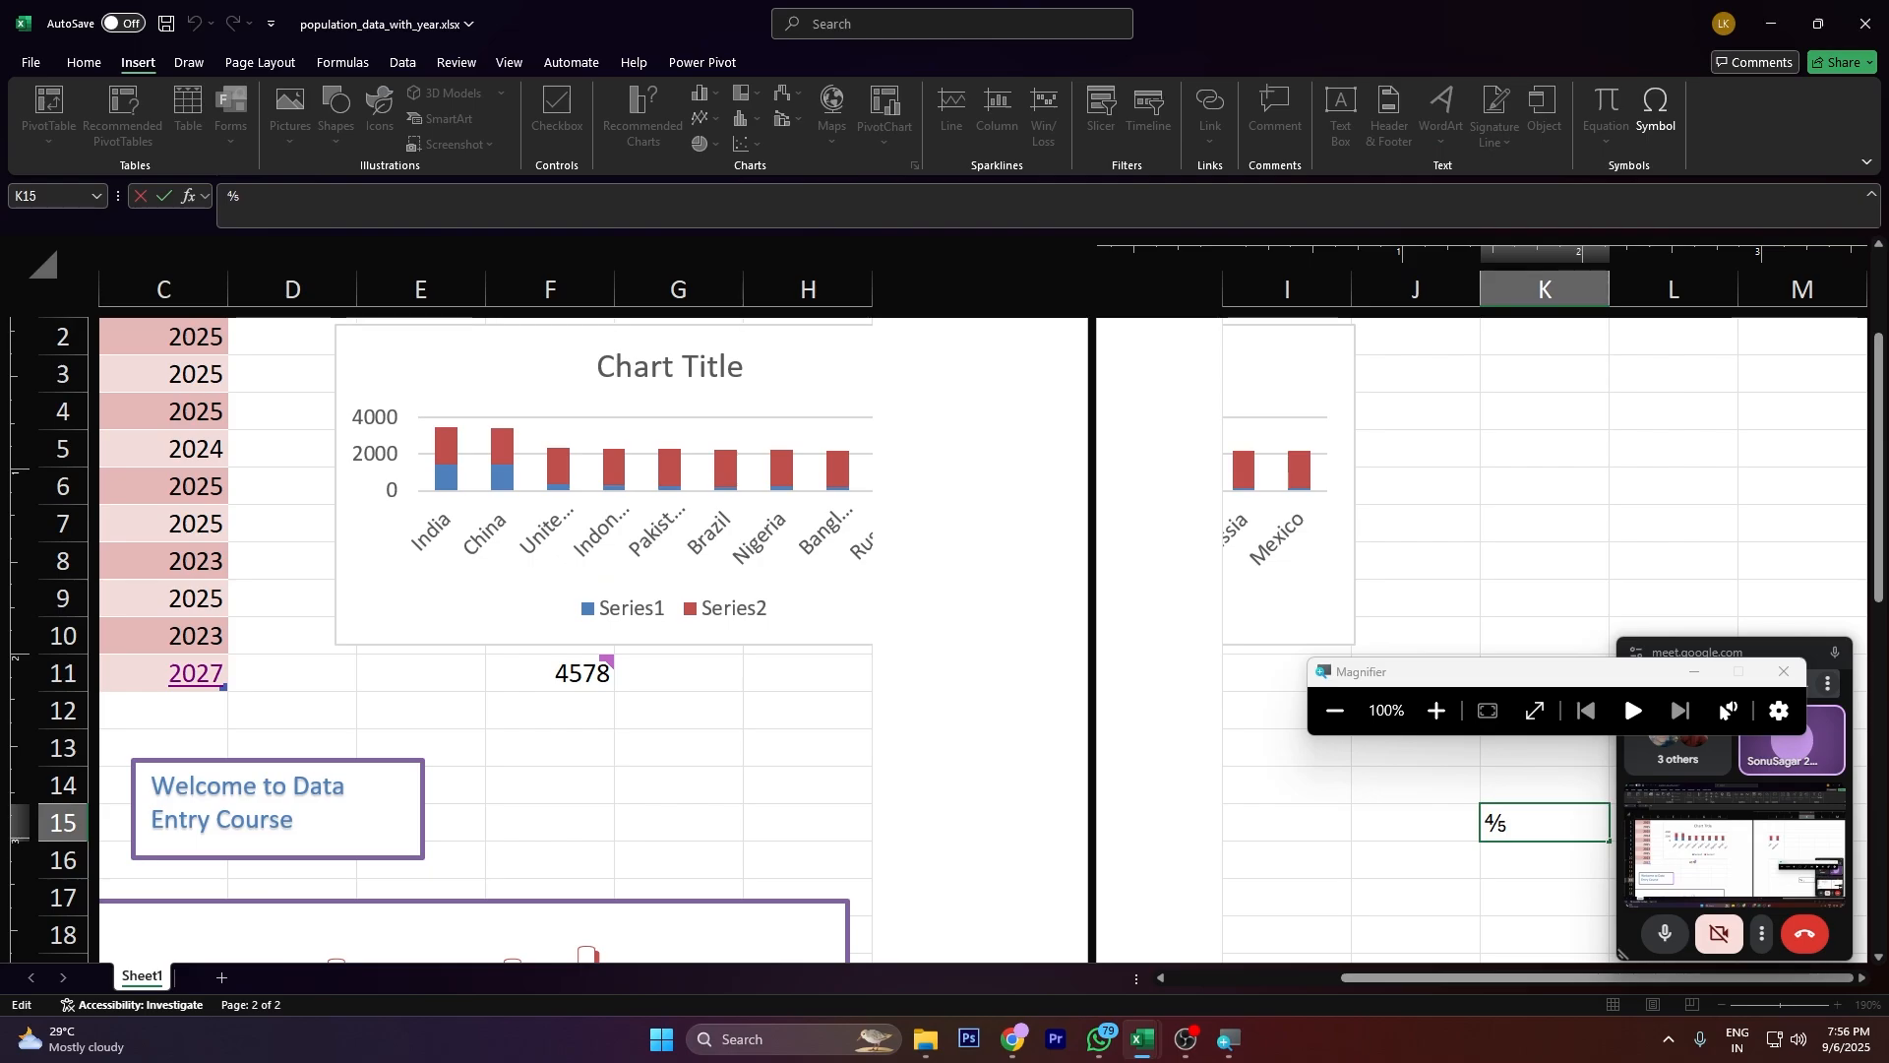
pyautogui.click(1510, 862)
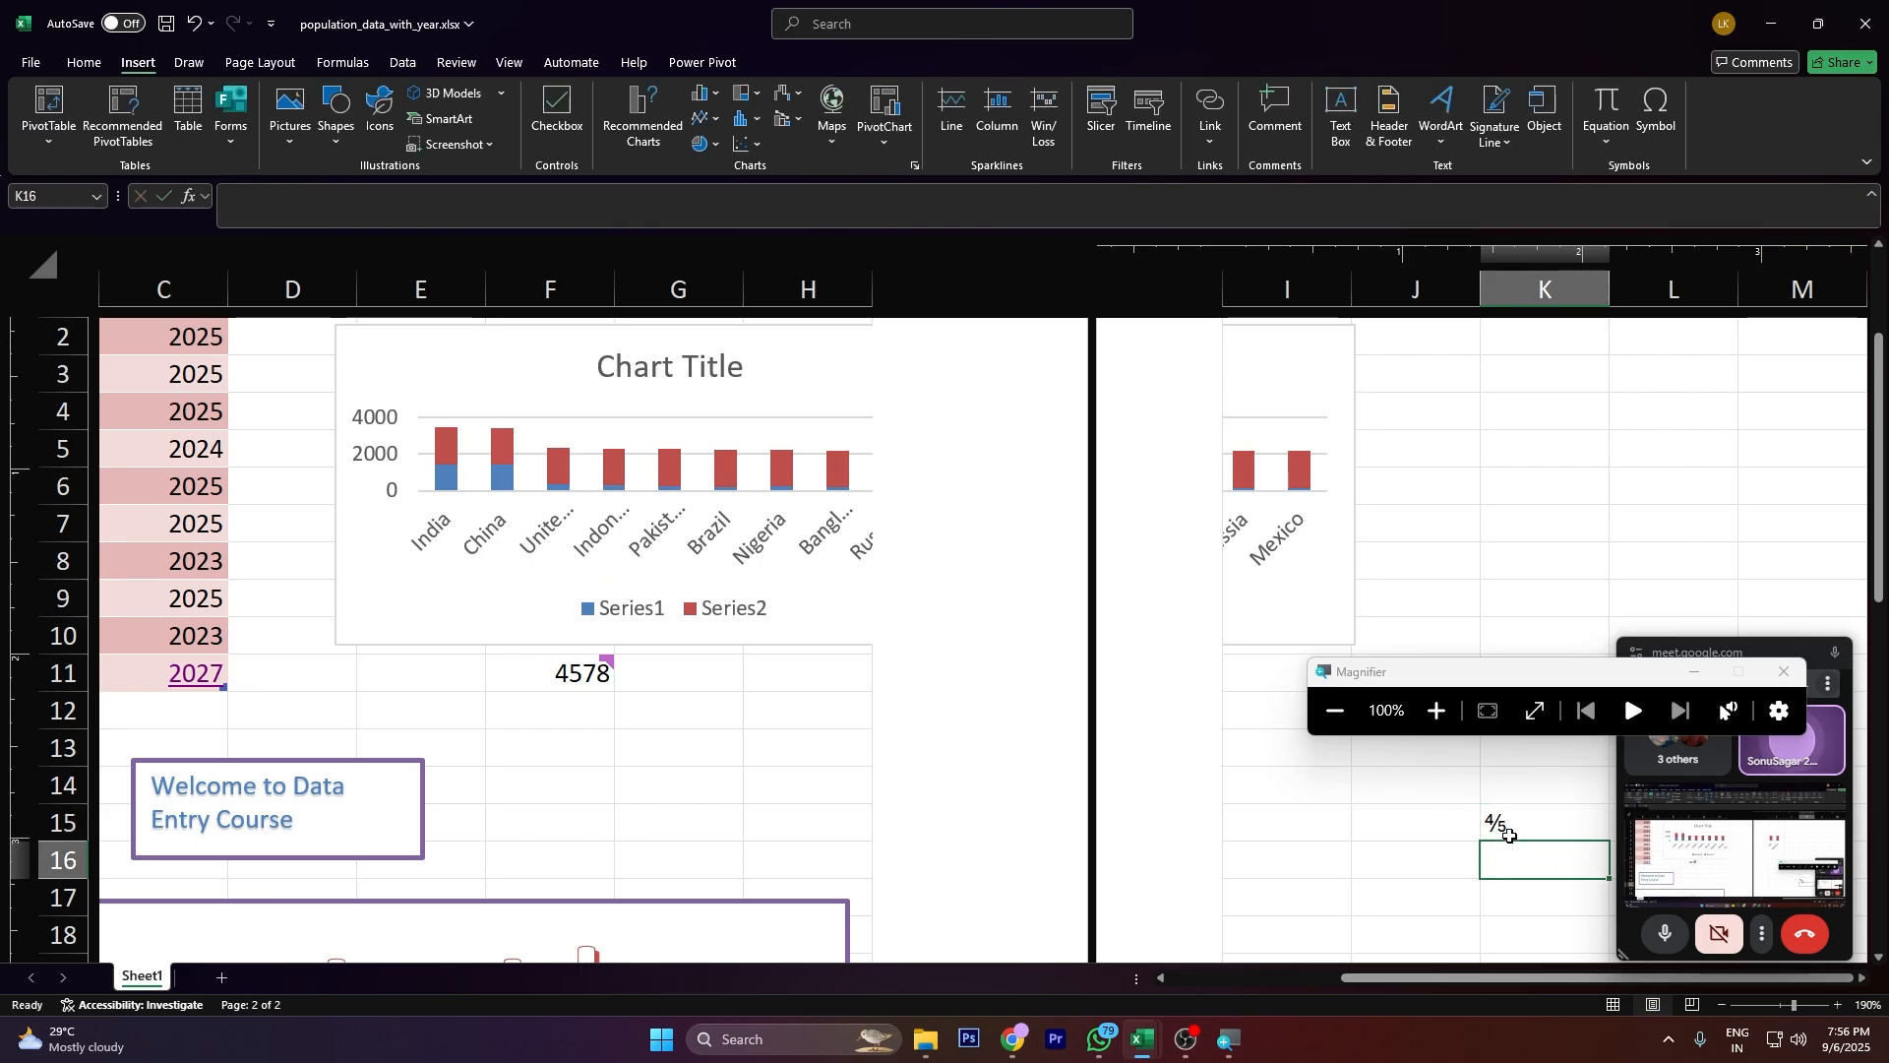
pyautogui.click(1509, 833)
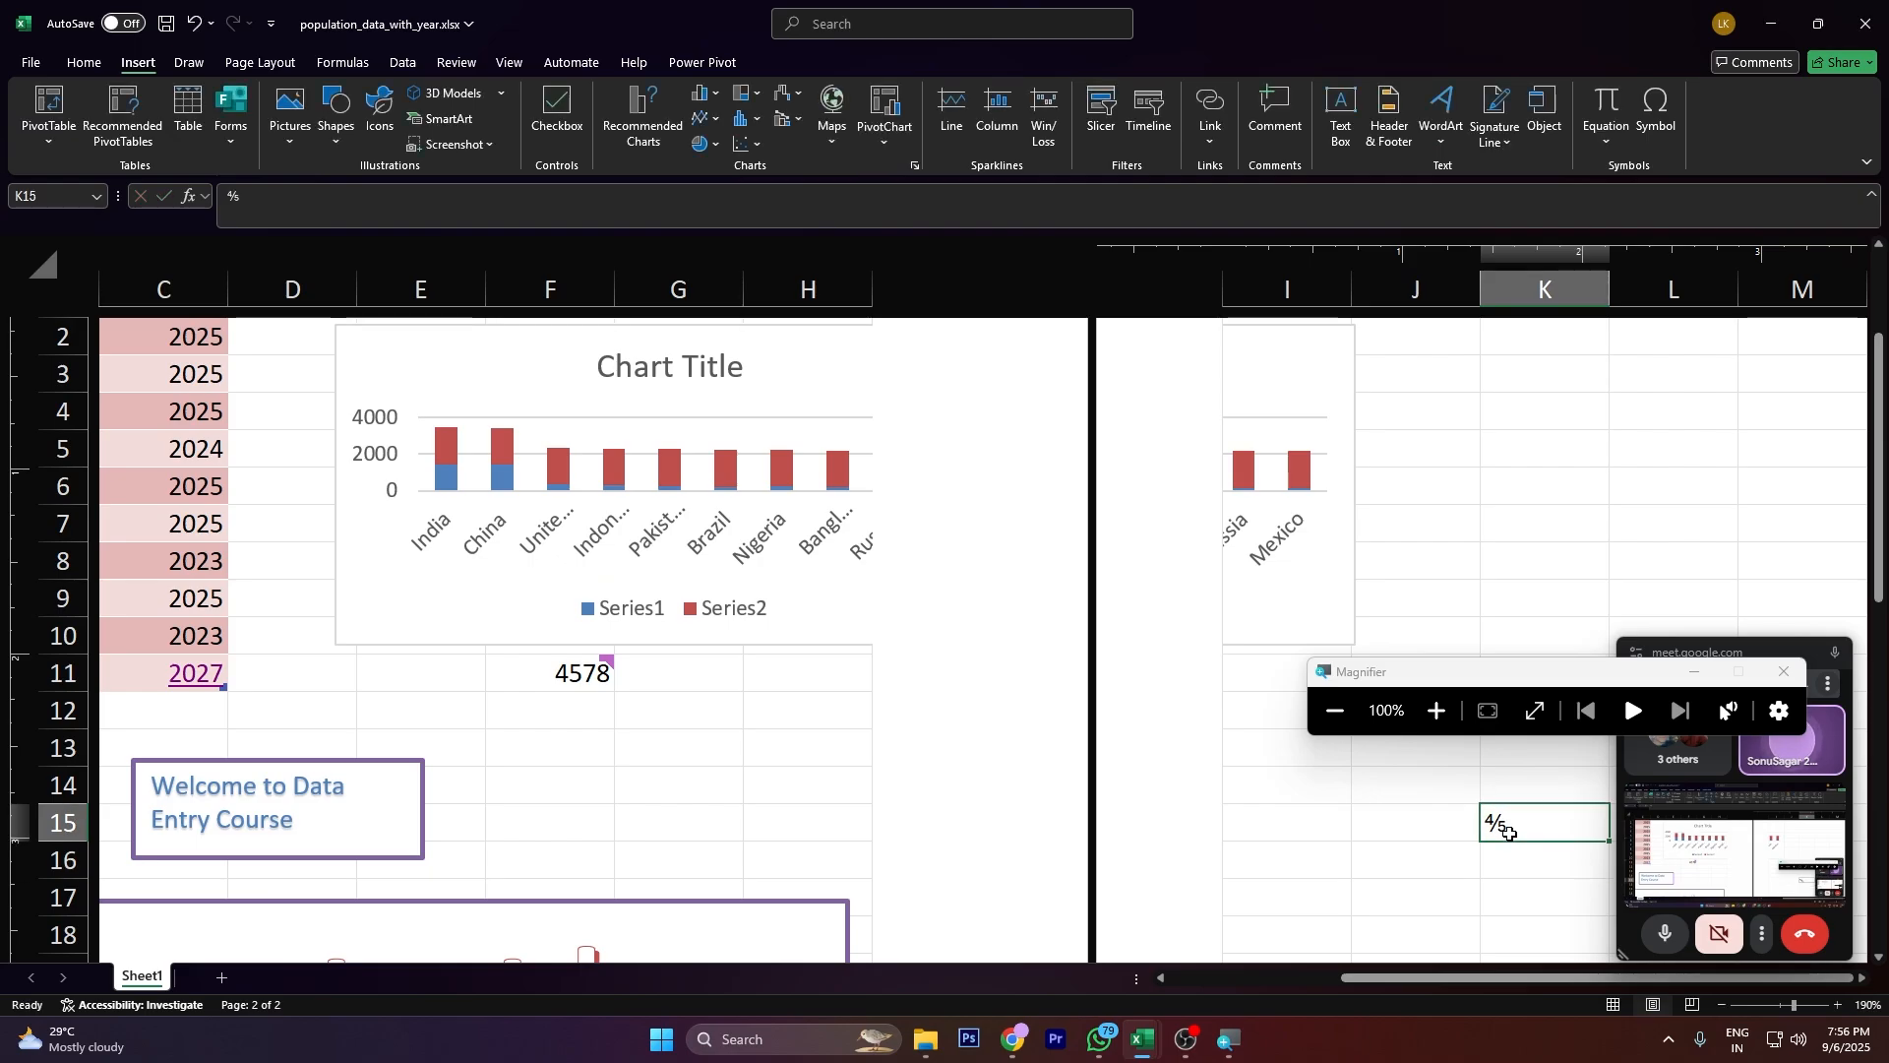